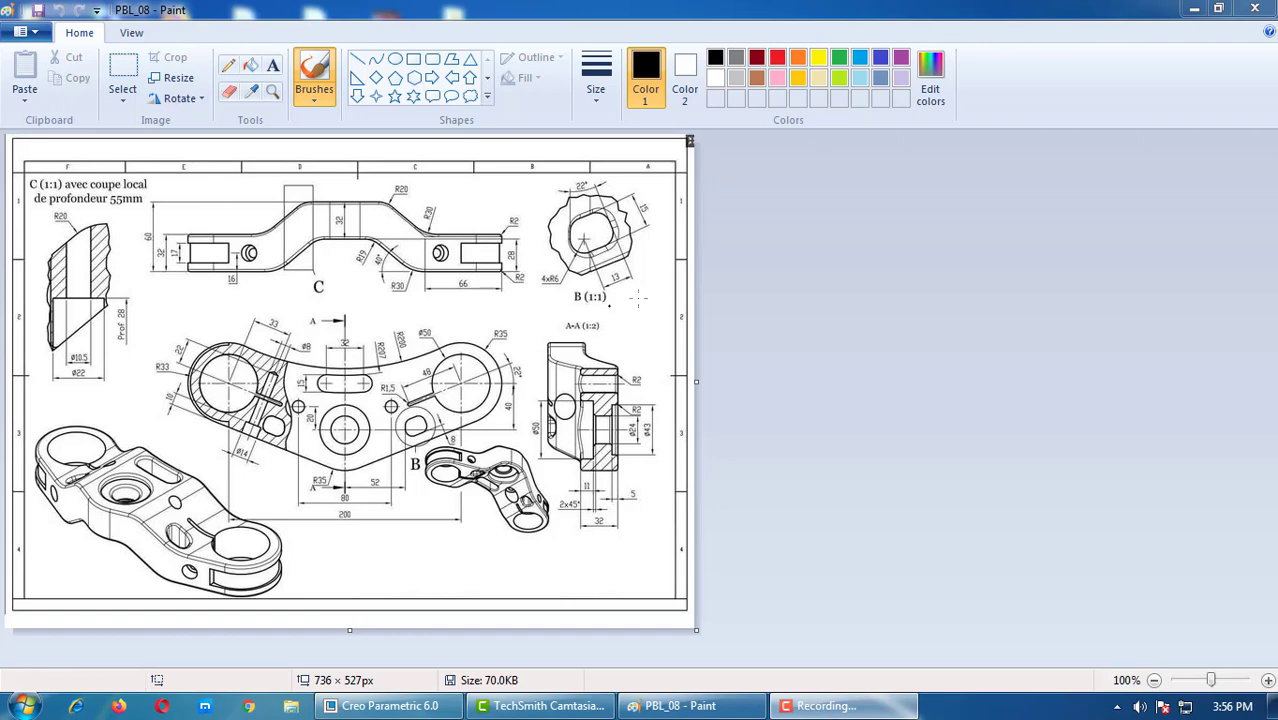
Step: Zoom the clamp drawing in Paint to 200% to read view C, undoing an accidental canvas resize
left_click_drag(1216, 681, 1219, 681)
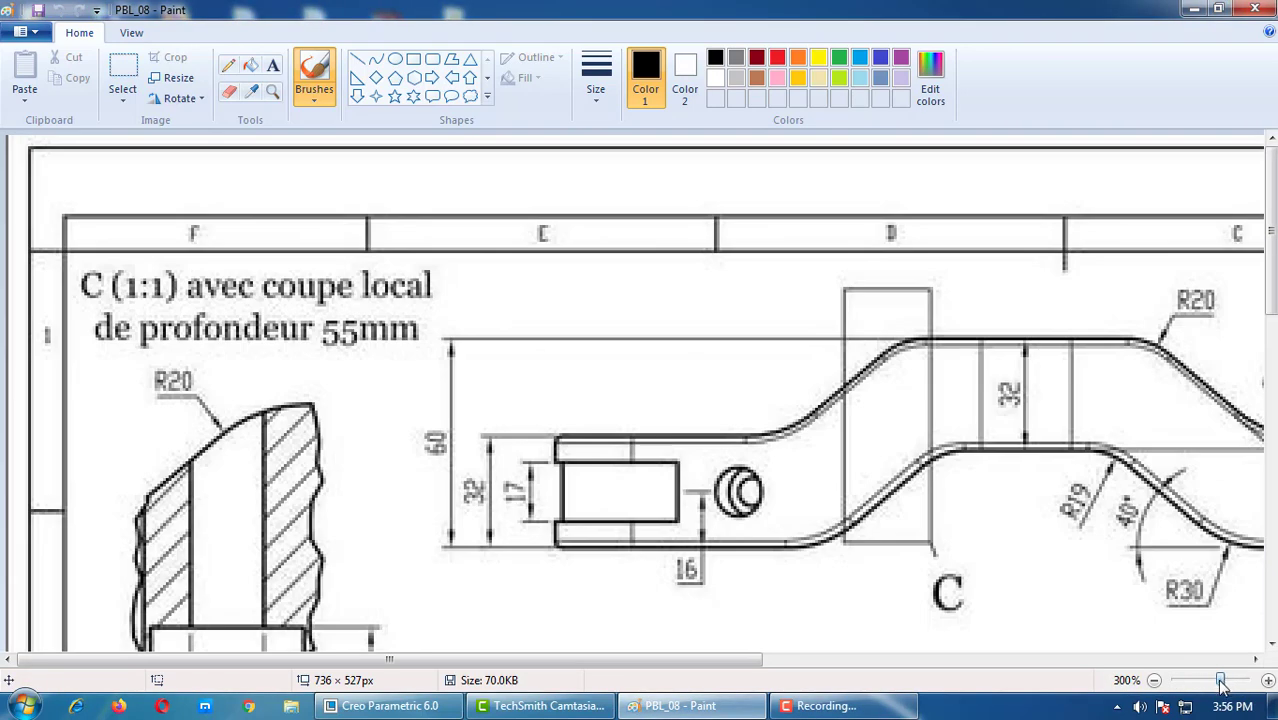
scroll(750, 448, "down", 3, "ctrl")
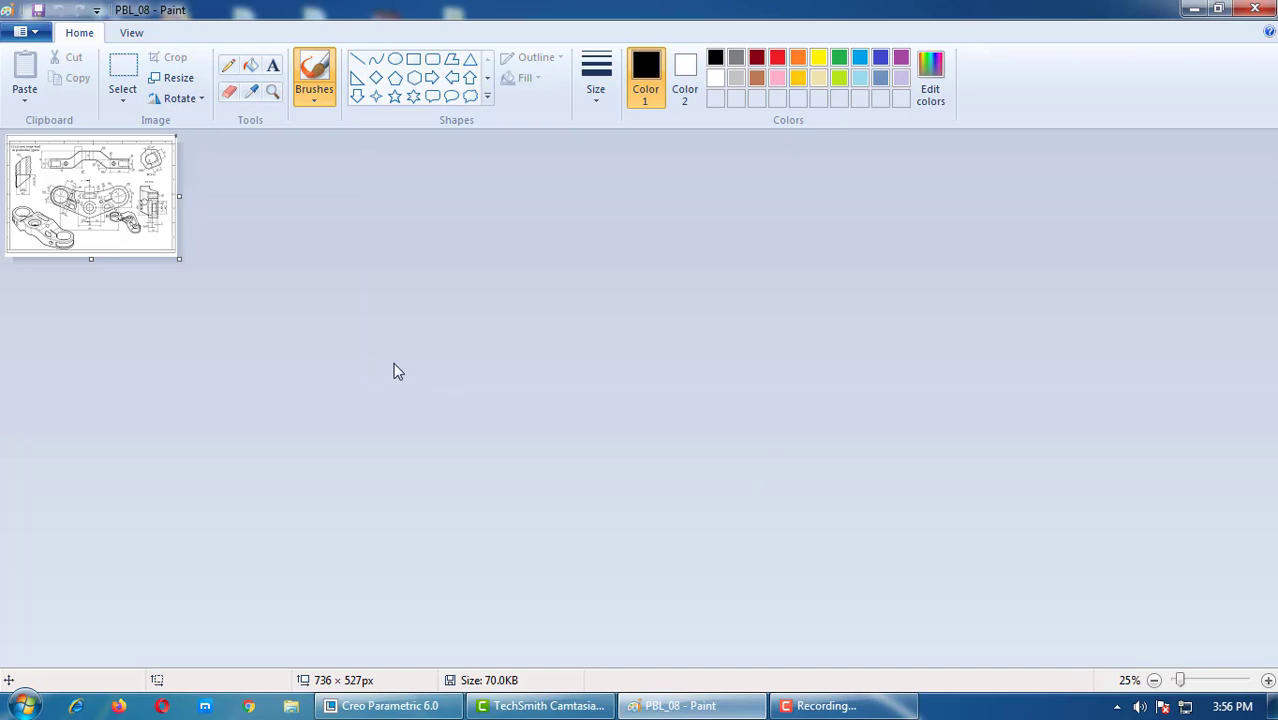
left_click_drag(177, 259, 743, 558)
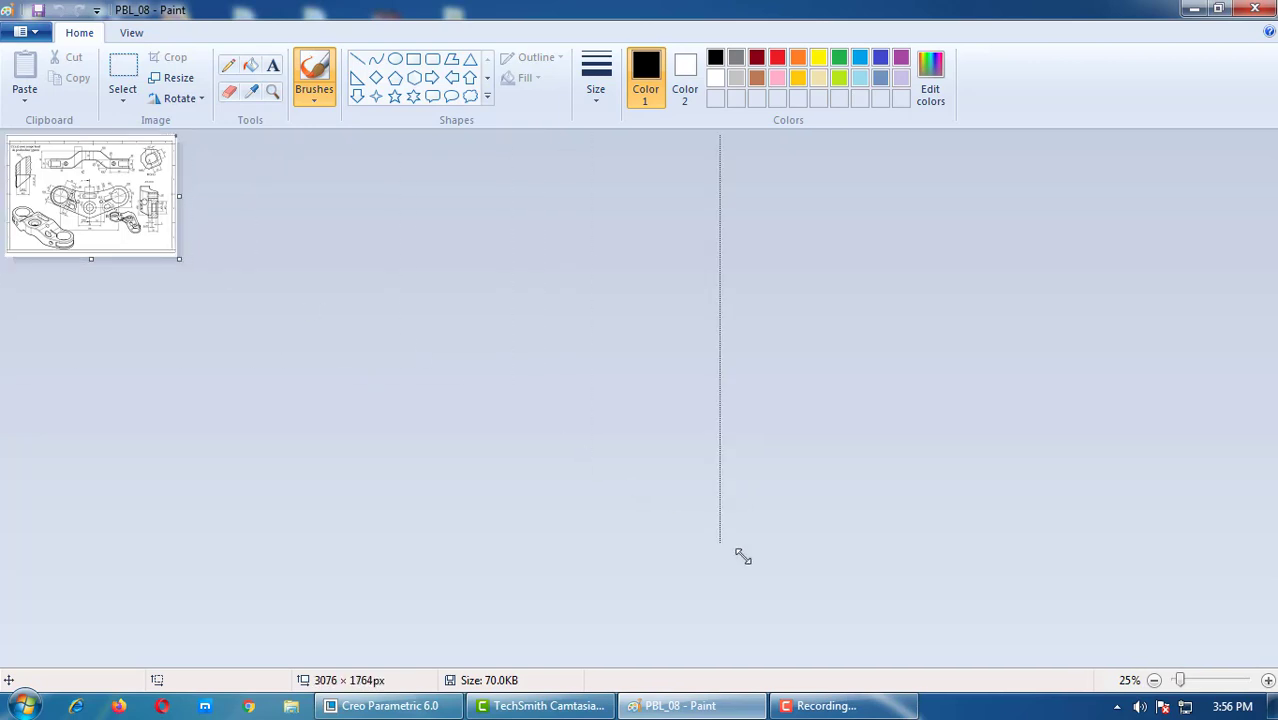
key("ctrl+z")
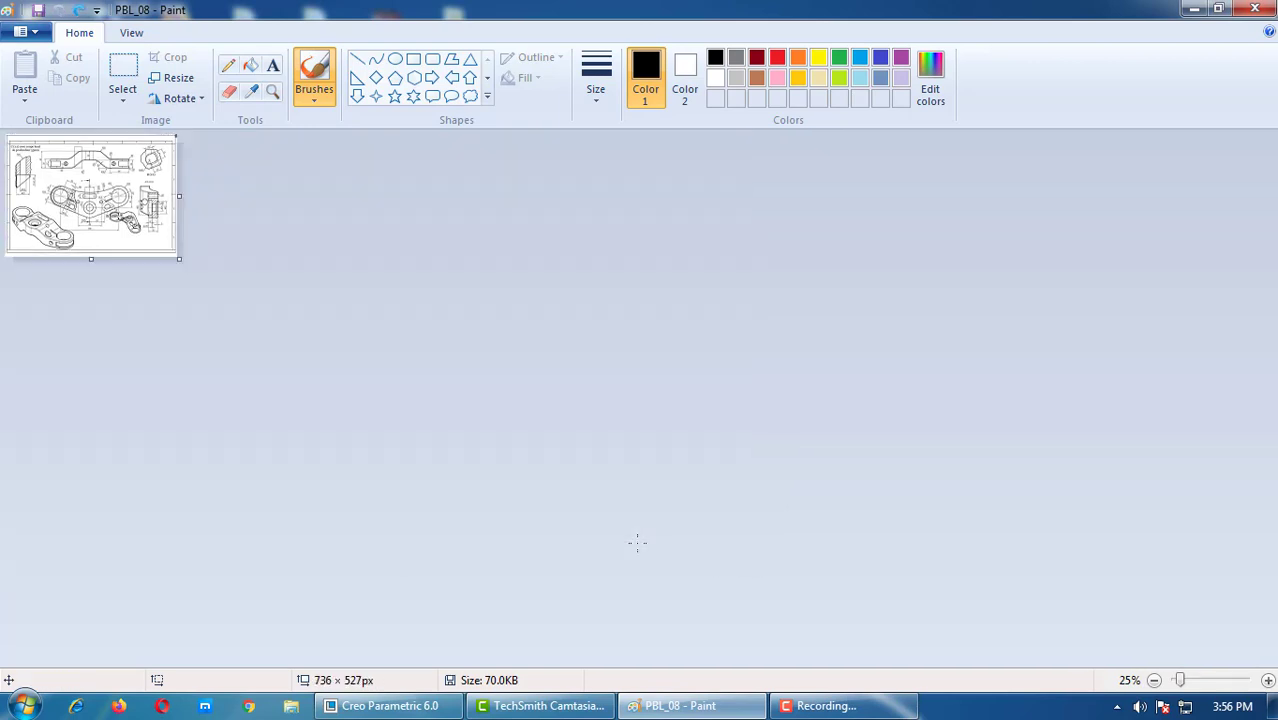
left_click_drag(1183, 686, 1222, 683)
scroll(728, 420, "down", 2, "ctrl")
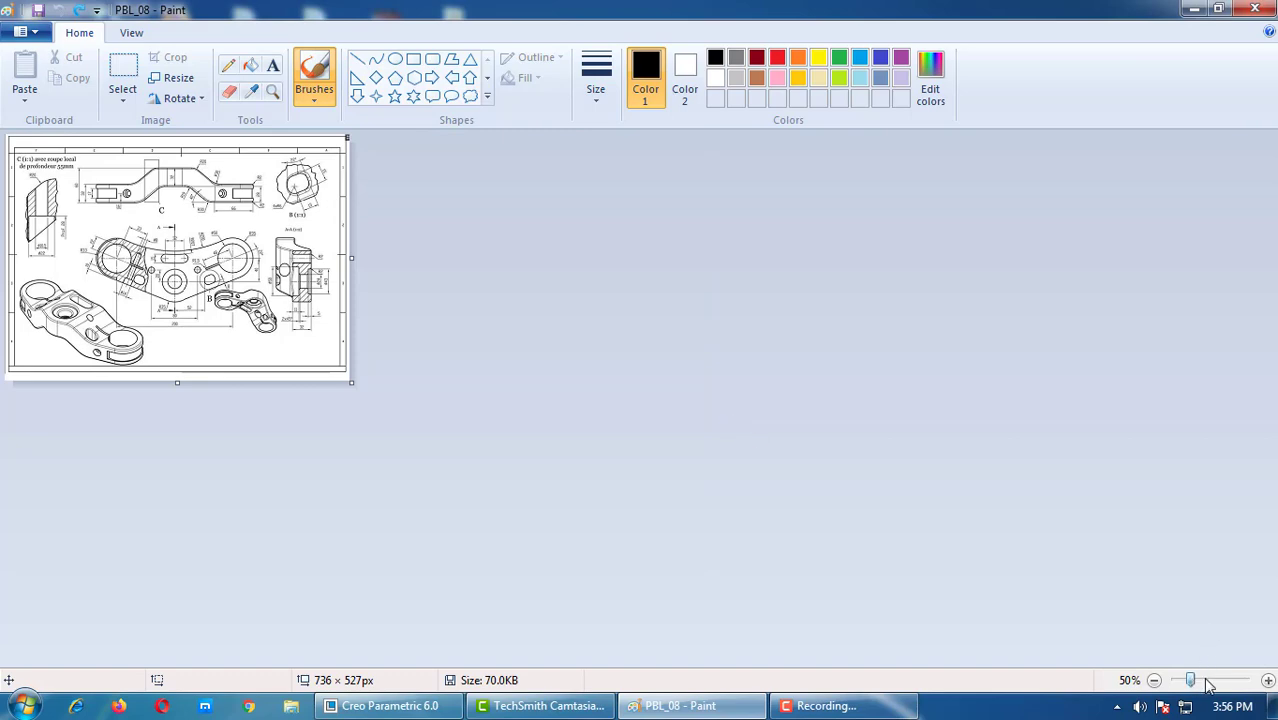
left_click_drag(1192, 686, 1221, 685)
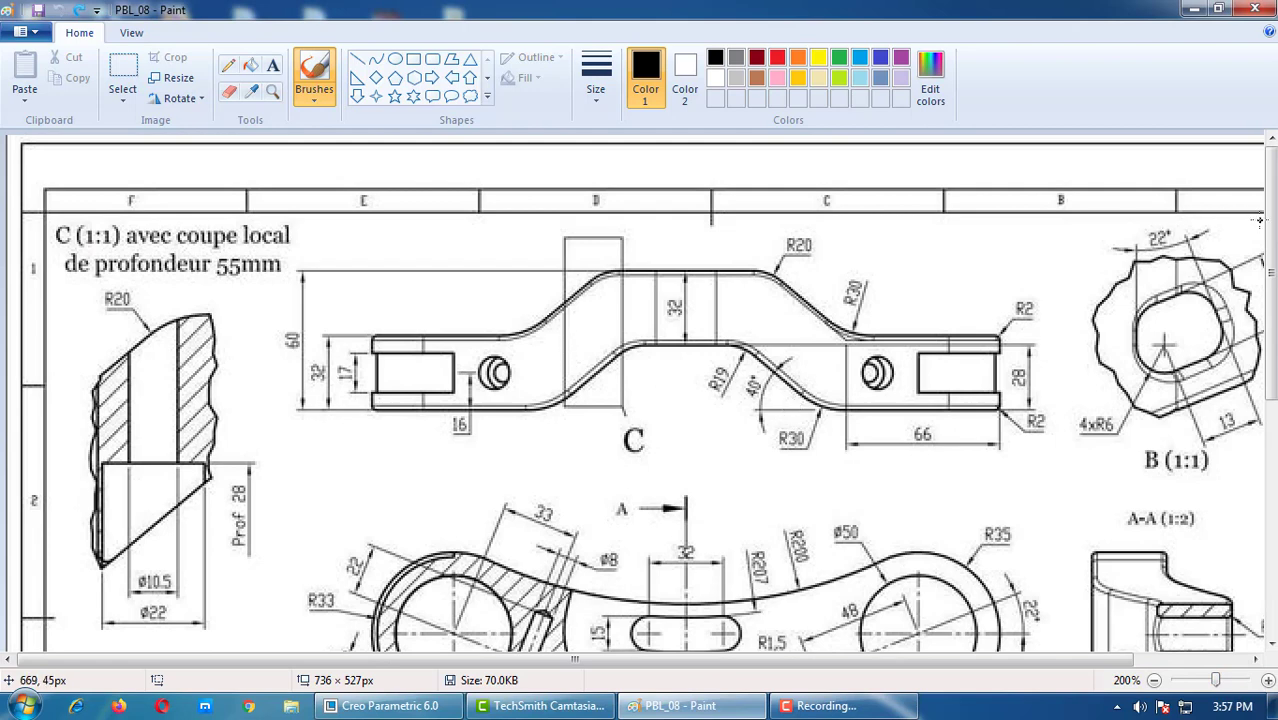
Step: Choose yellow and the Rectangle shape, testing a box around the 60 dimension and removing it
left_click(818, 57)
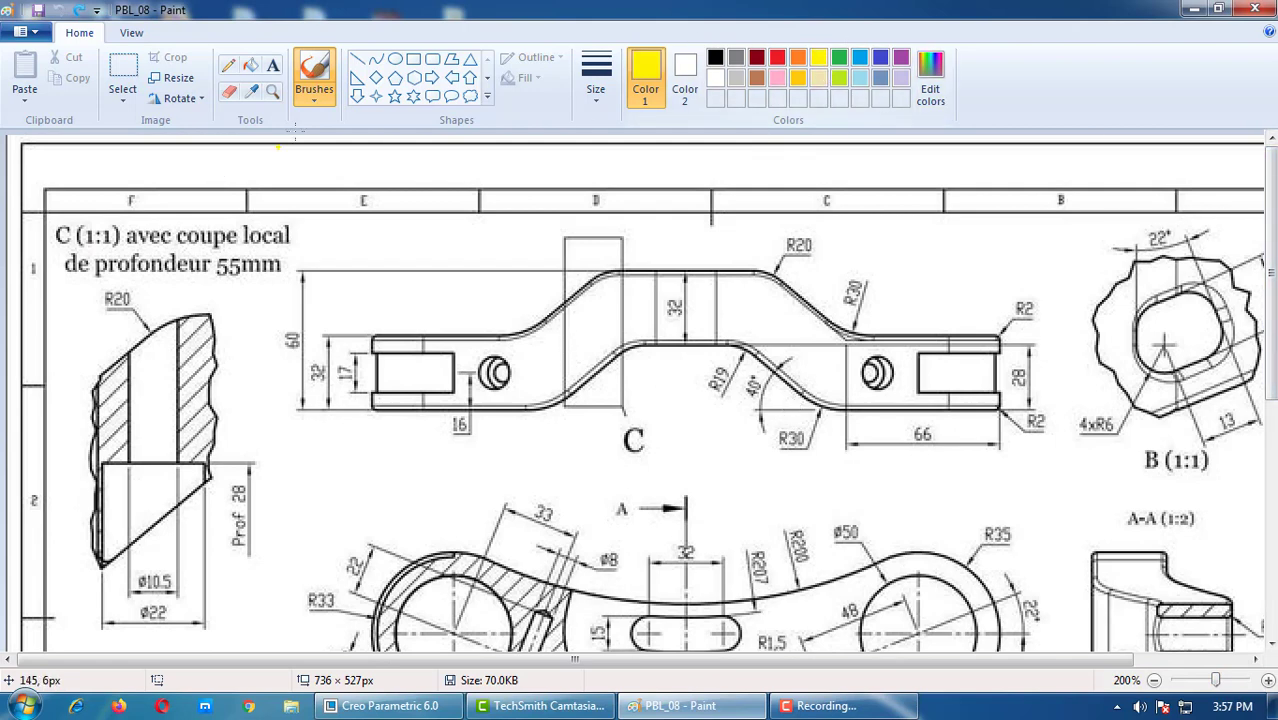
left_click(414, 58)
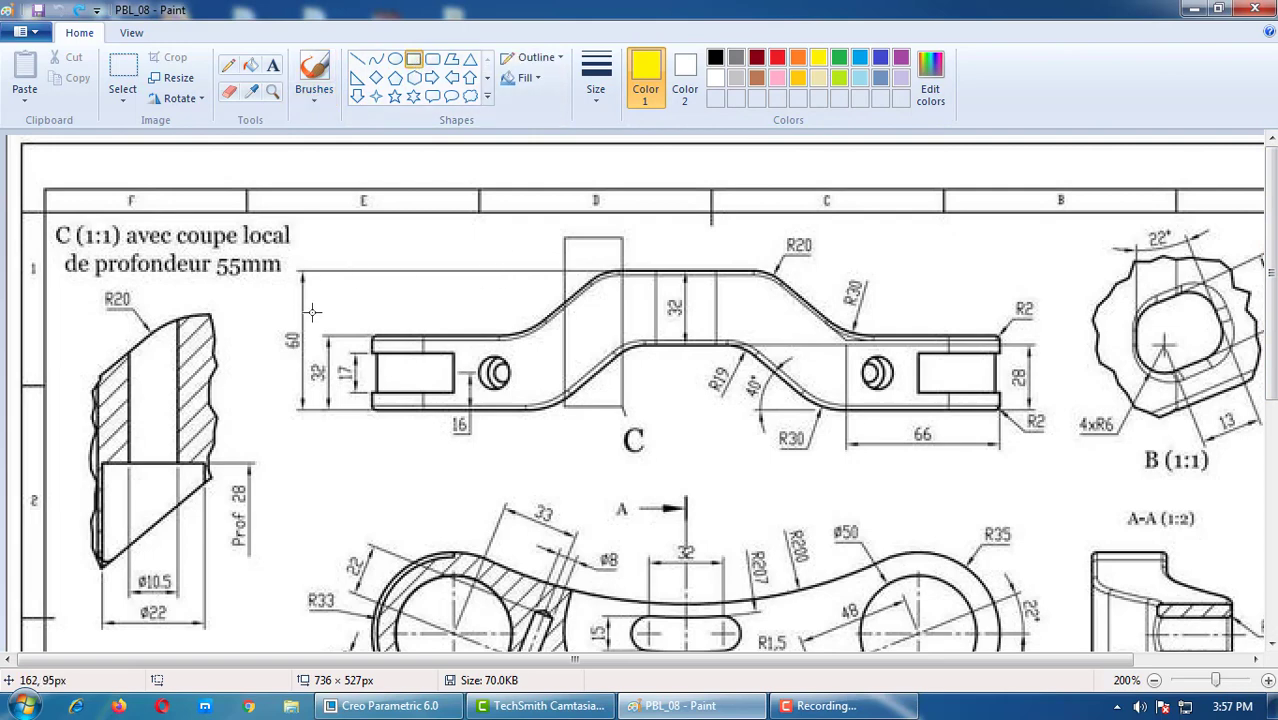
left_click_drag(313, 312, 264, 360)
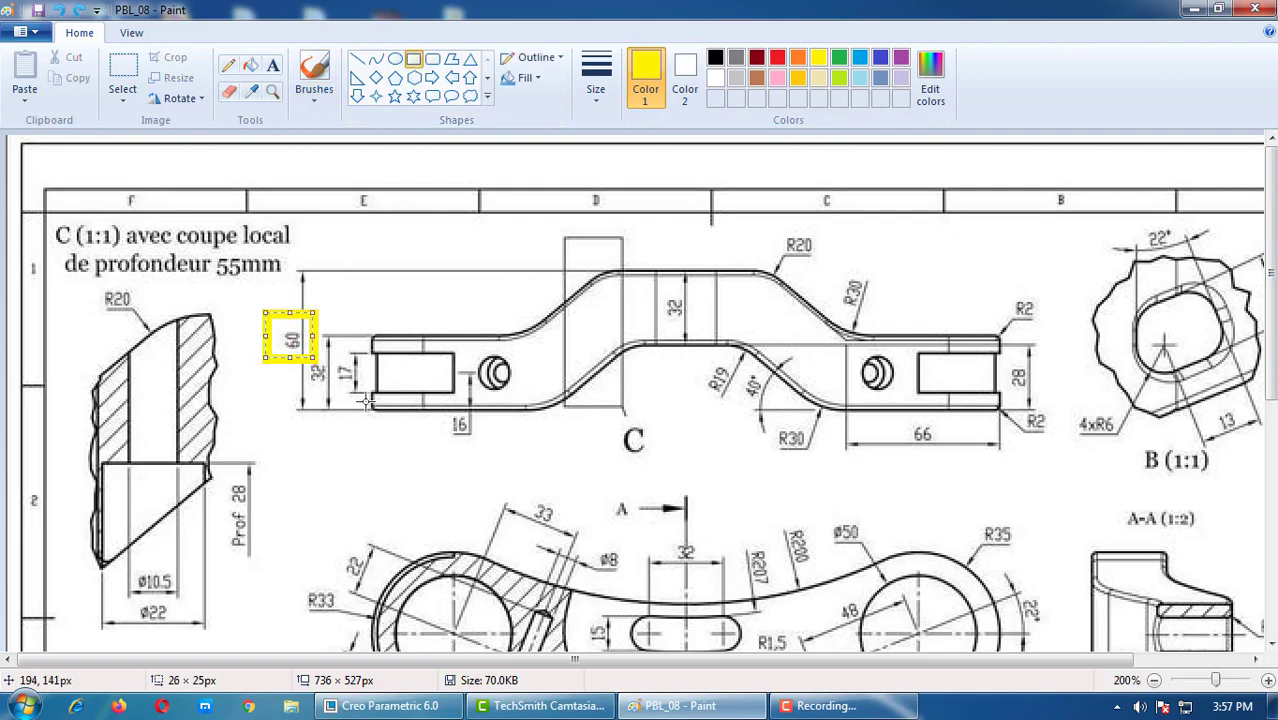
key("ctrl+z")
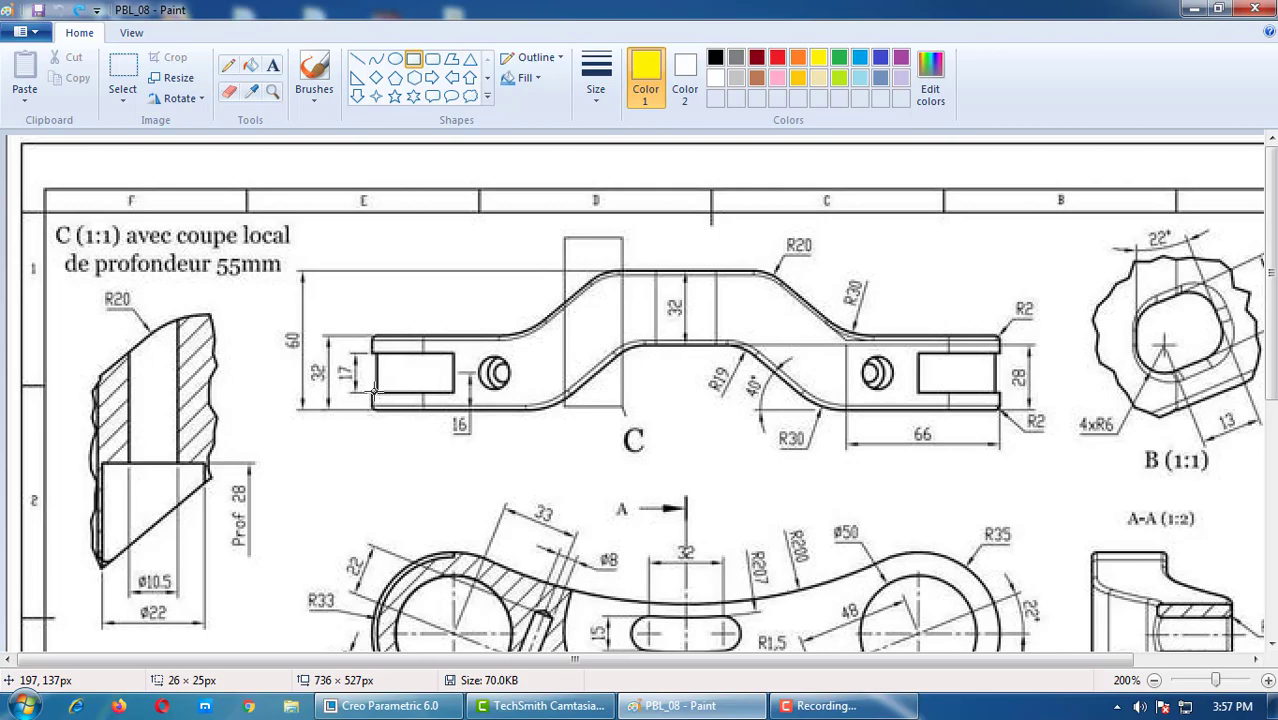
Step: Scroll around the clamp drawing to review dimensions such as R33, Ø50 and R35
scroll(1273, 194, "down", 3)
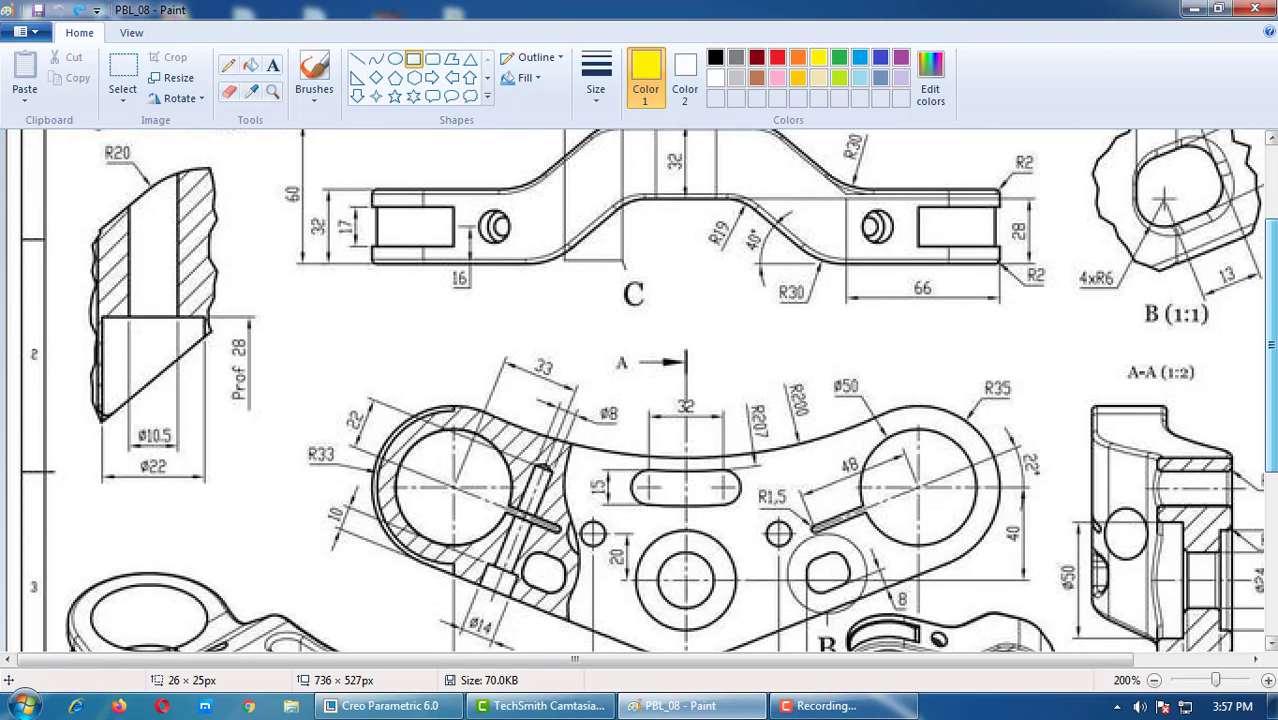
mouse_move(1272, 240)
left_mouse_down()
mouse_move(1272, 275)
mouse_move(1272, 215)
left_mouse_up()
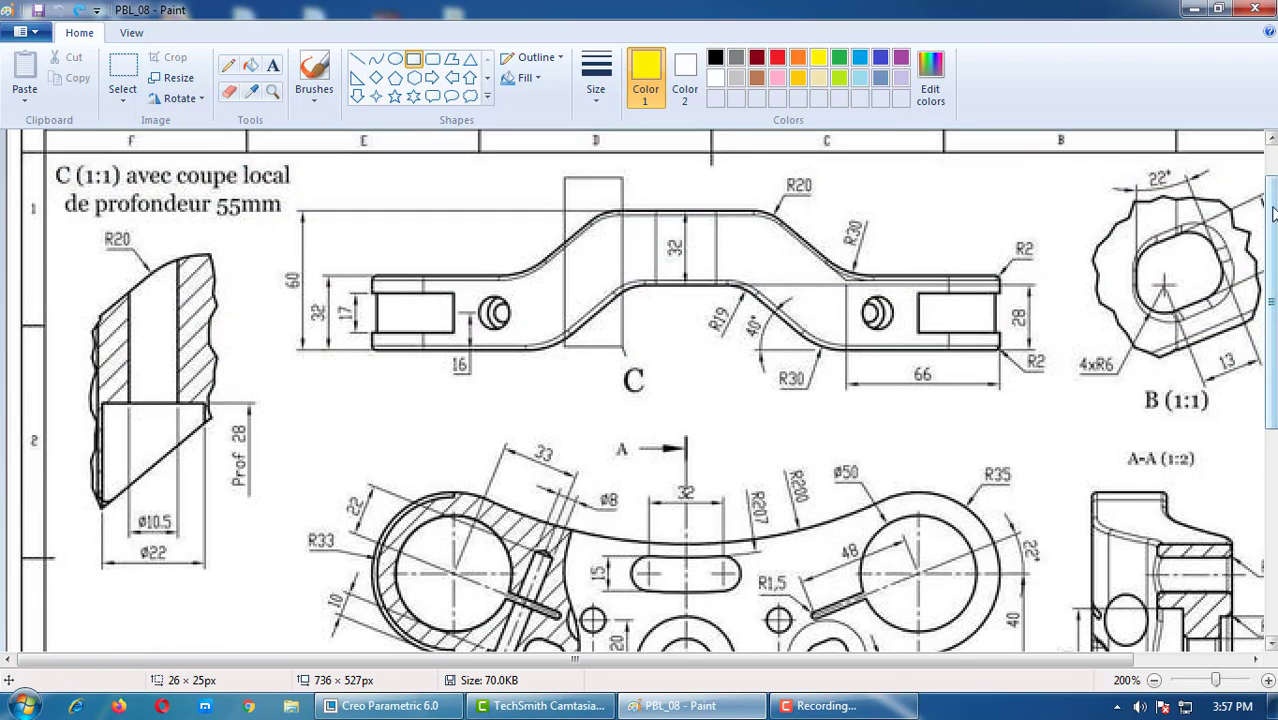
left_click_drag(1272, 212, 1272, 380)
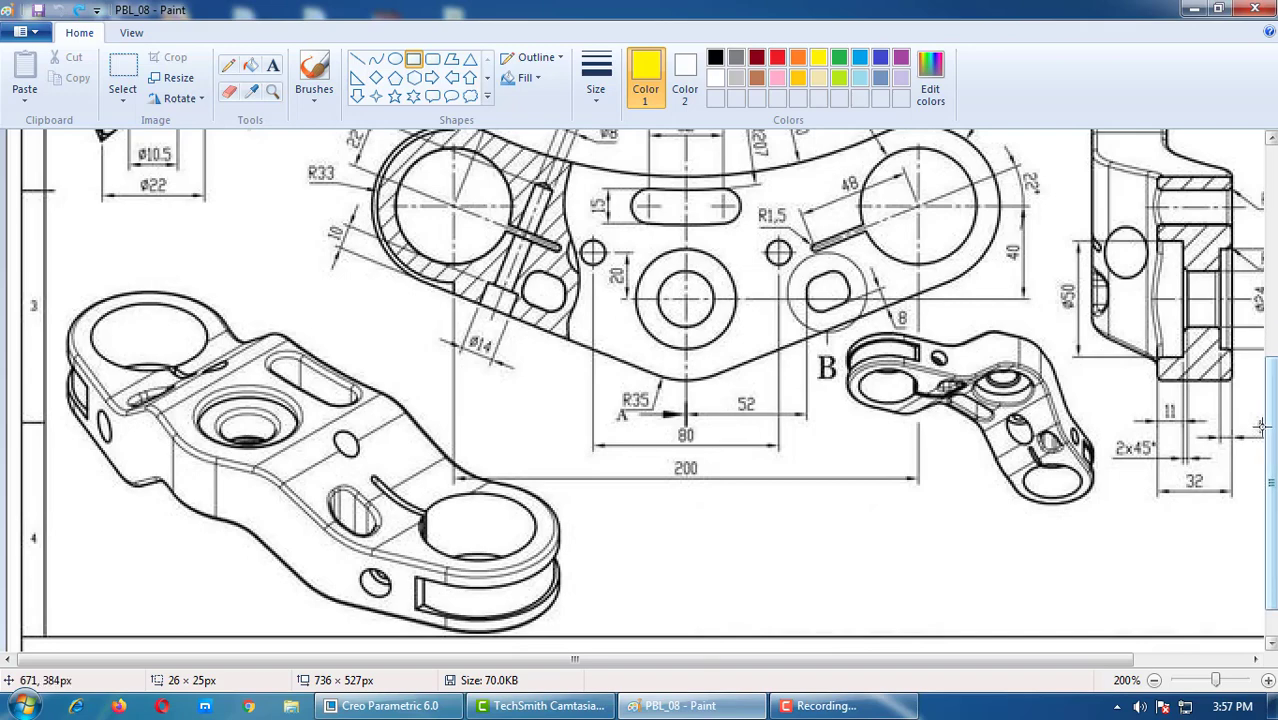
left_click_drag(1272, 426, 1272, 246)
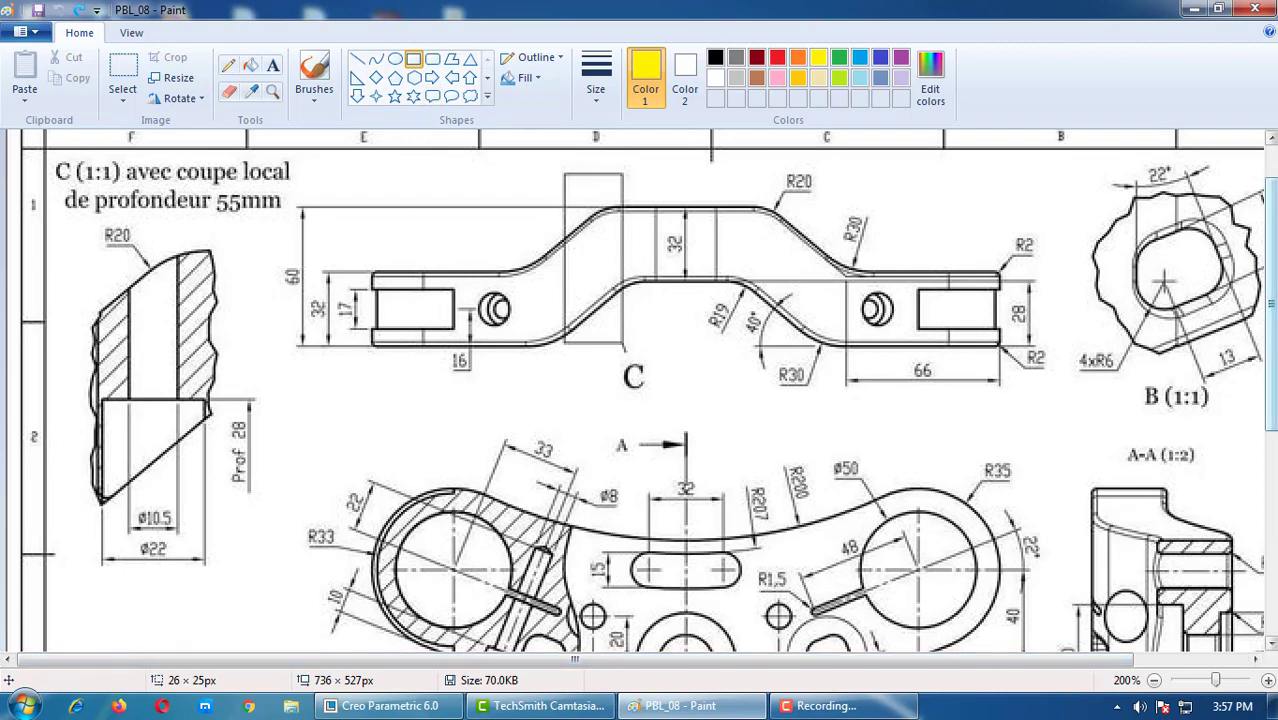
left_click_drag(1273, 287, 1273, 372)
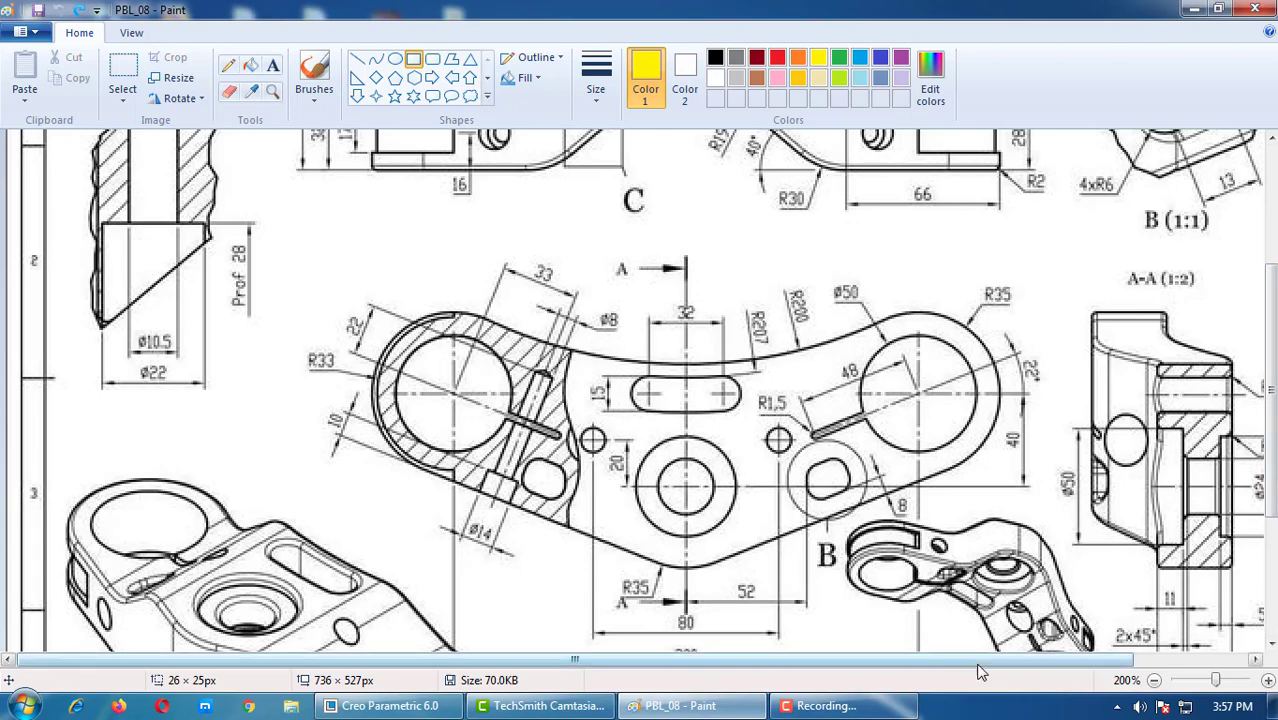
mouse_move(978, 662)
left_mouse_down()
mouse_move(1080, 662)
mouse_move(1066, 642)
left_mouse_up()
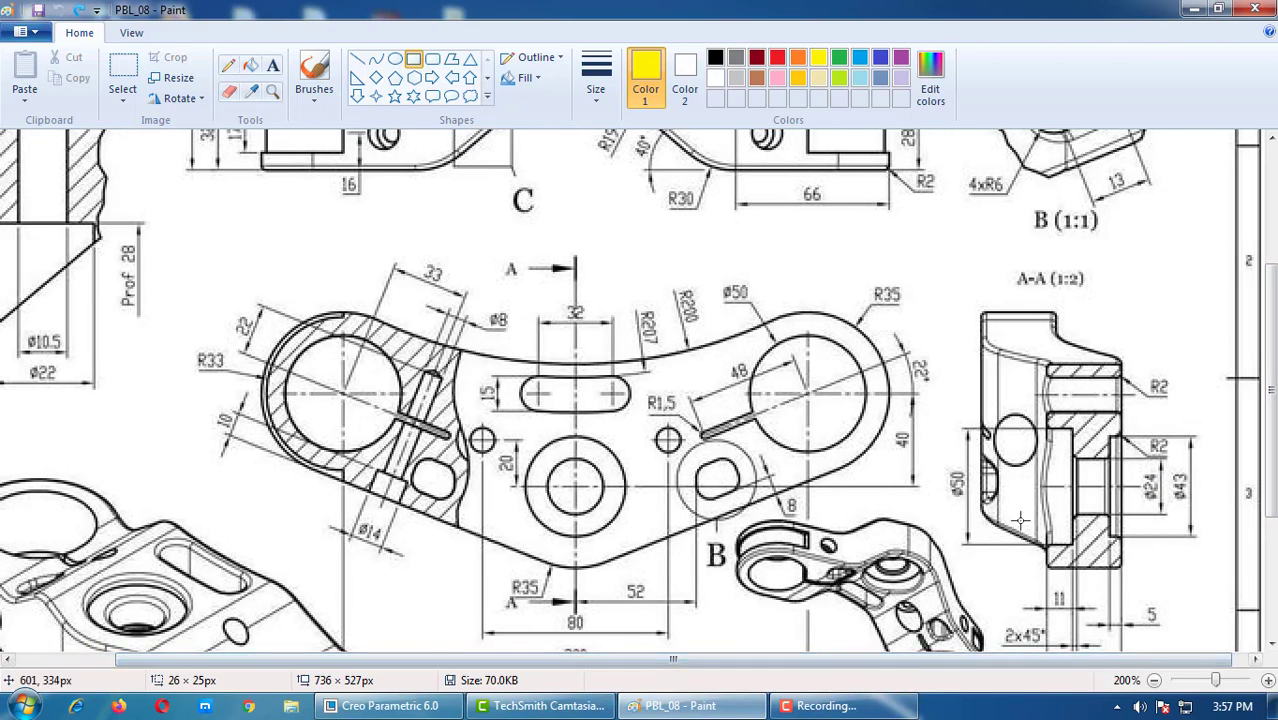
scroll(745, 397, "down", 3)
scroll(865, 440, "up", 3)
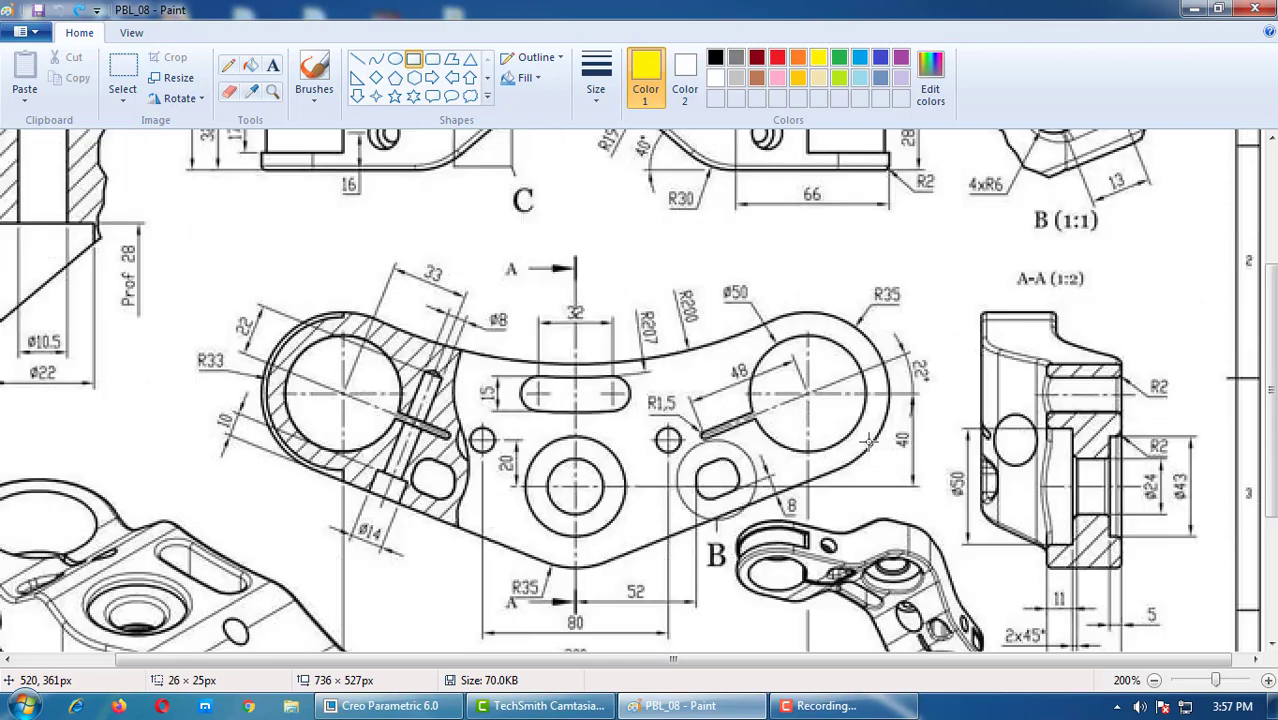
scroll(865, 440, "up", 3)
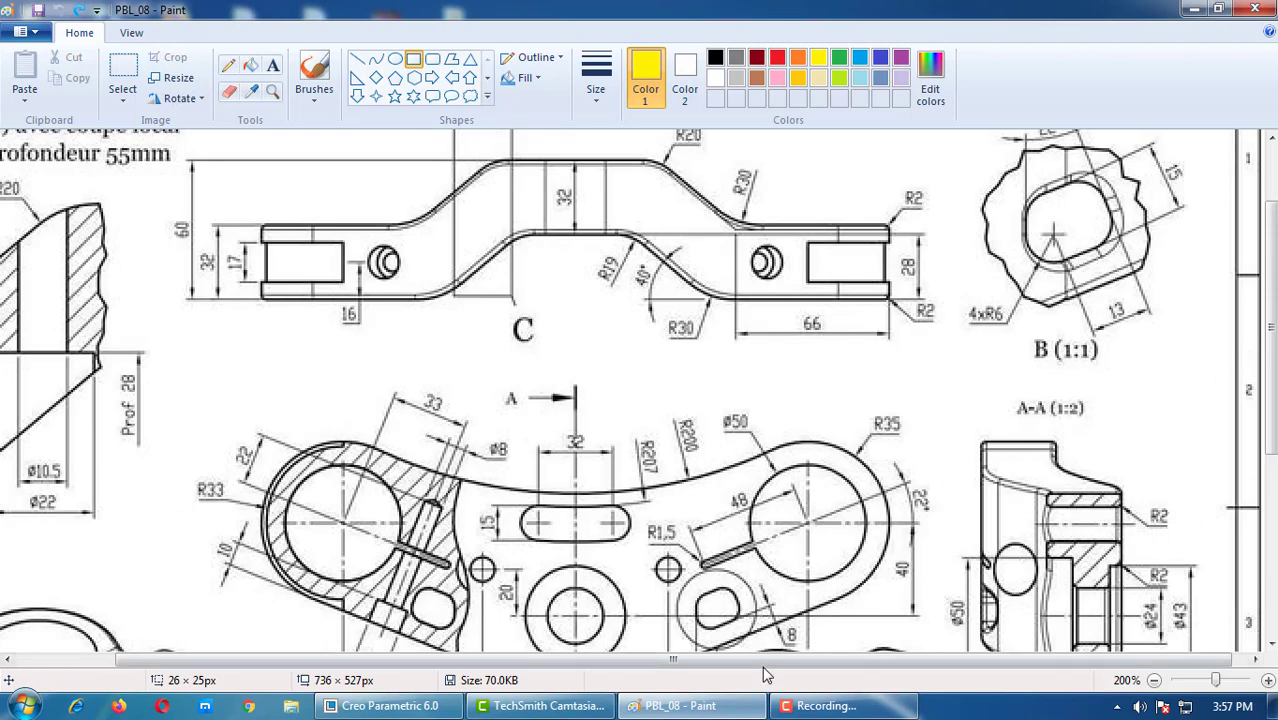
left_click_drag(762, 662, 662, 672)
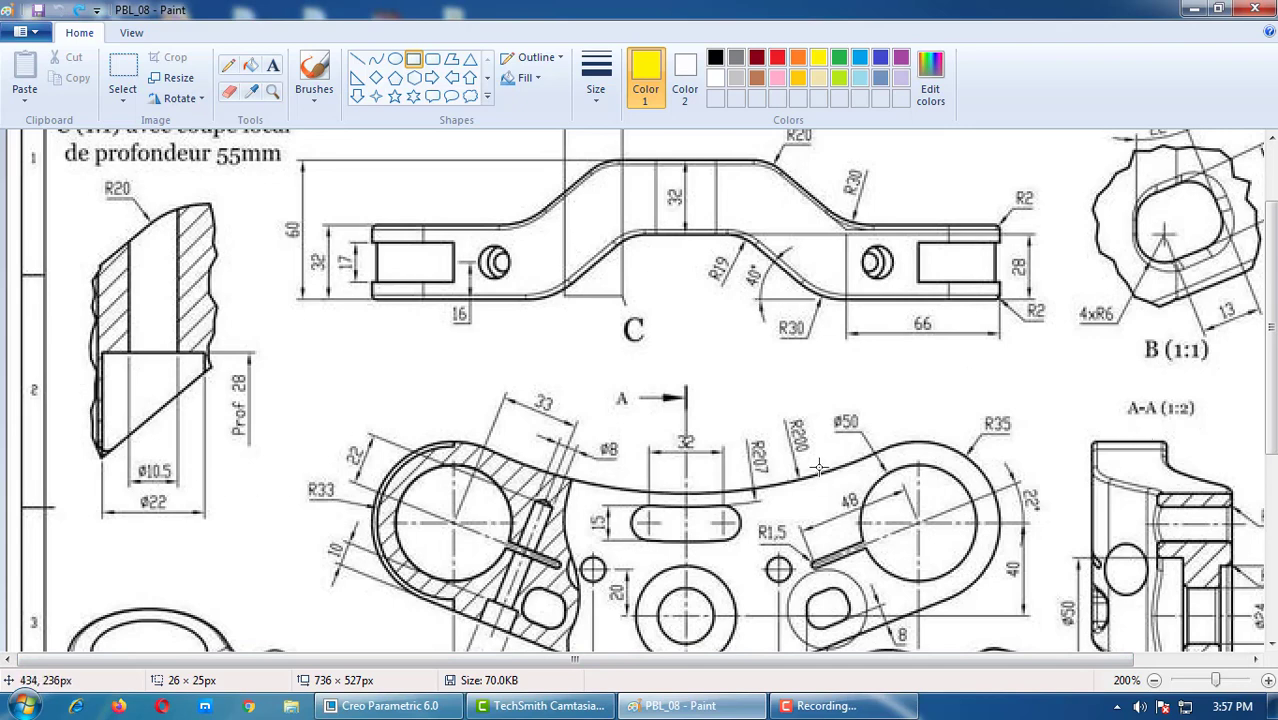
scroll(818, 468, "down", 3)
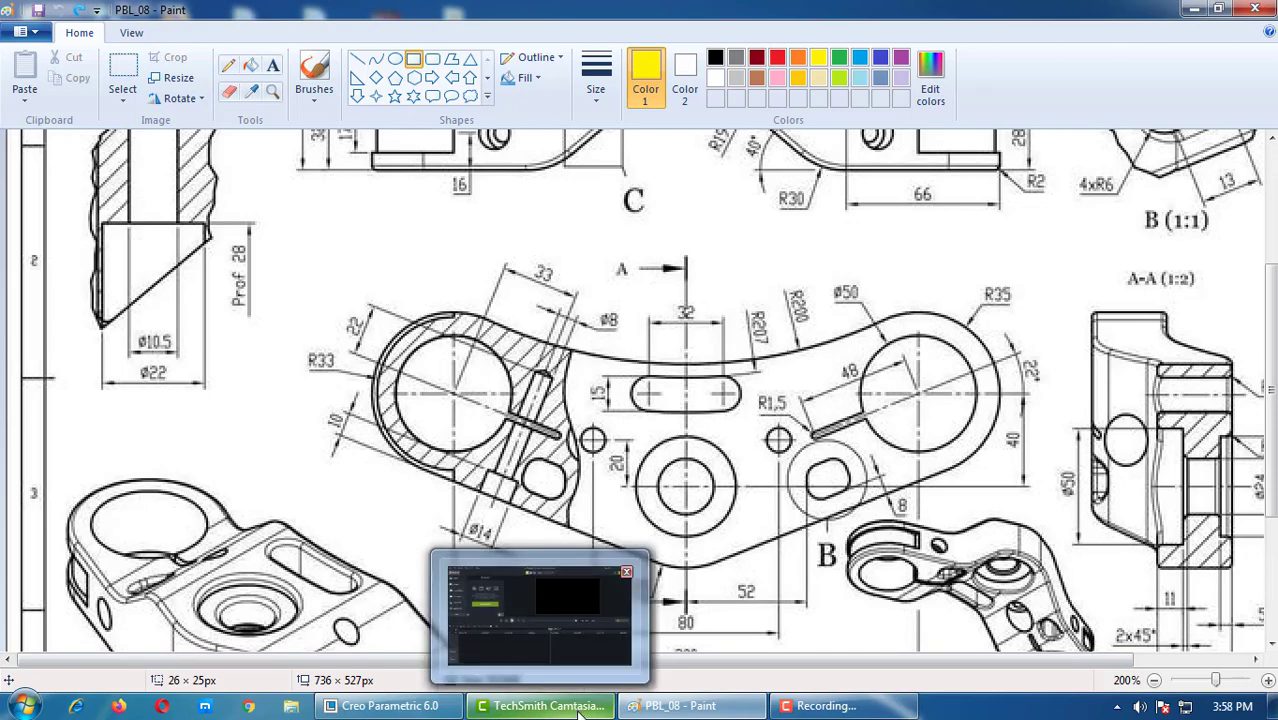
Step: Start a new Part/Solid file named PBL with the default template turned off
mouse_move(389, 706)
left_click(367, 697)
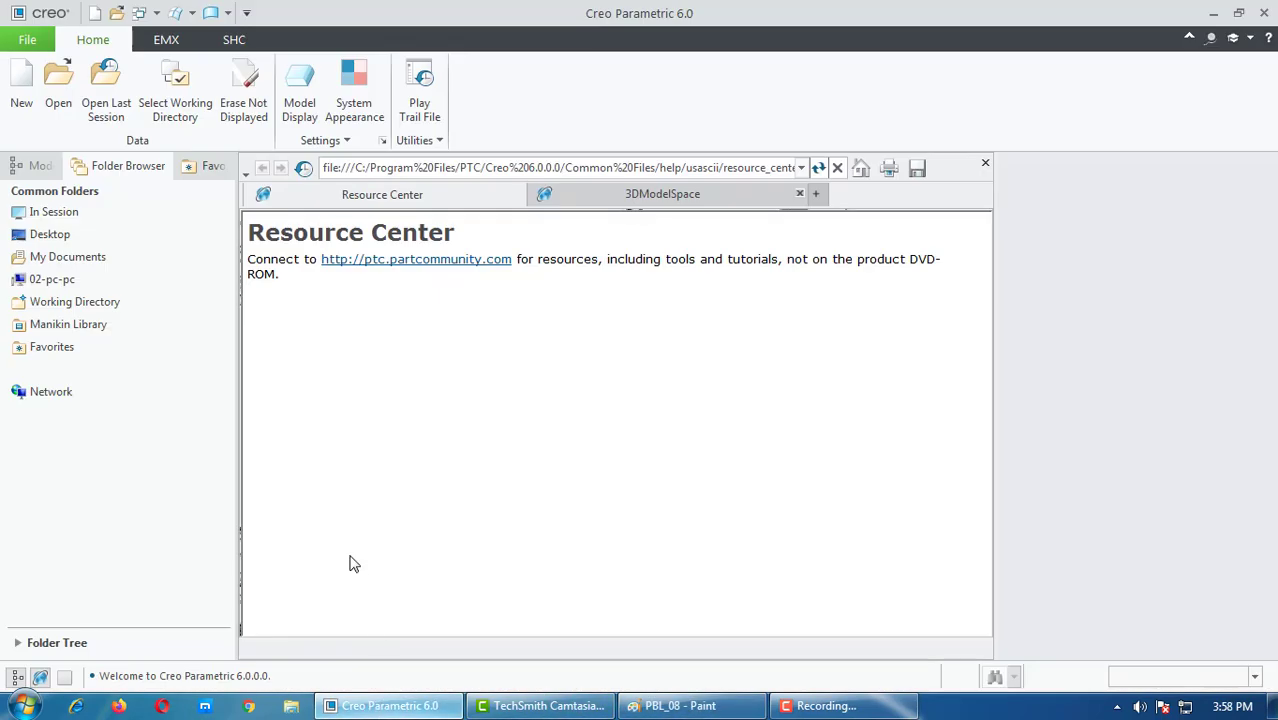
left_click(22, 86)
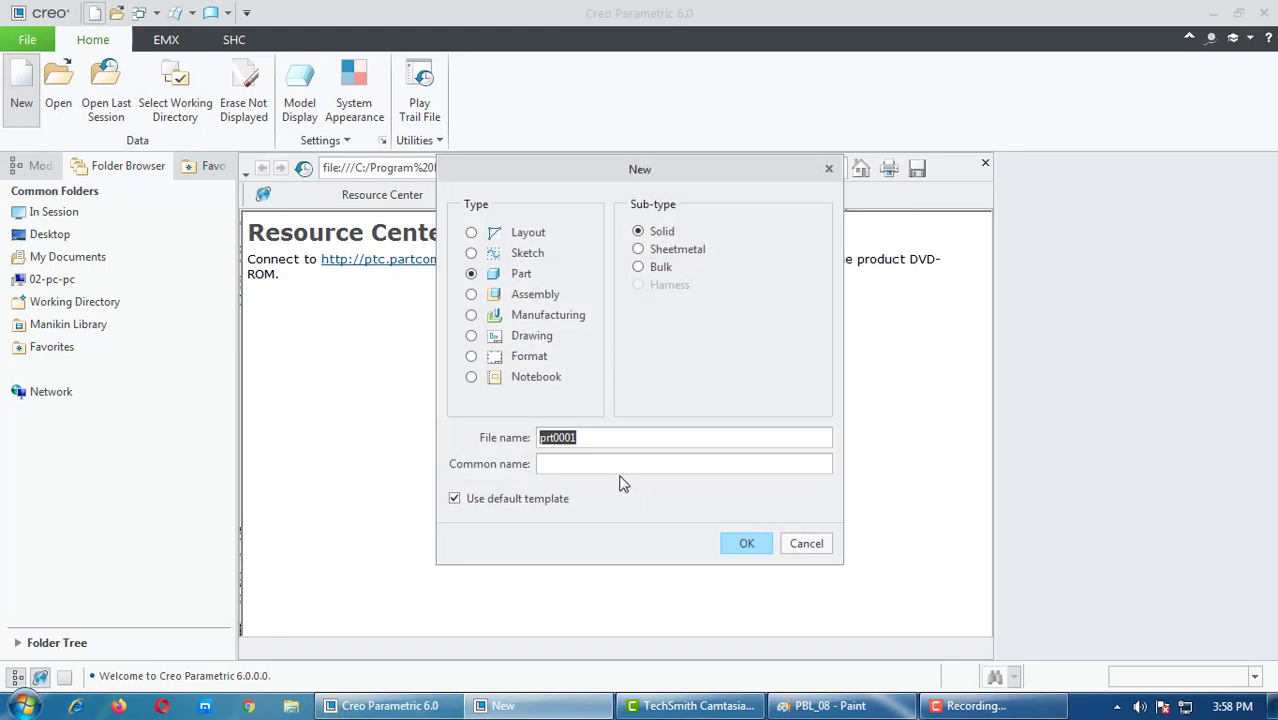
left_click(556, 497)
left_click(613, 436)
double_click(613, 436)
type("PL")
key("Return")
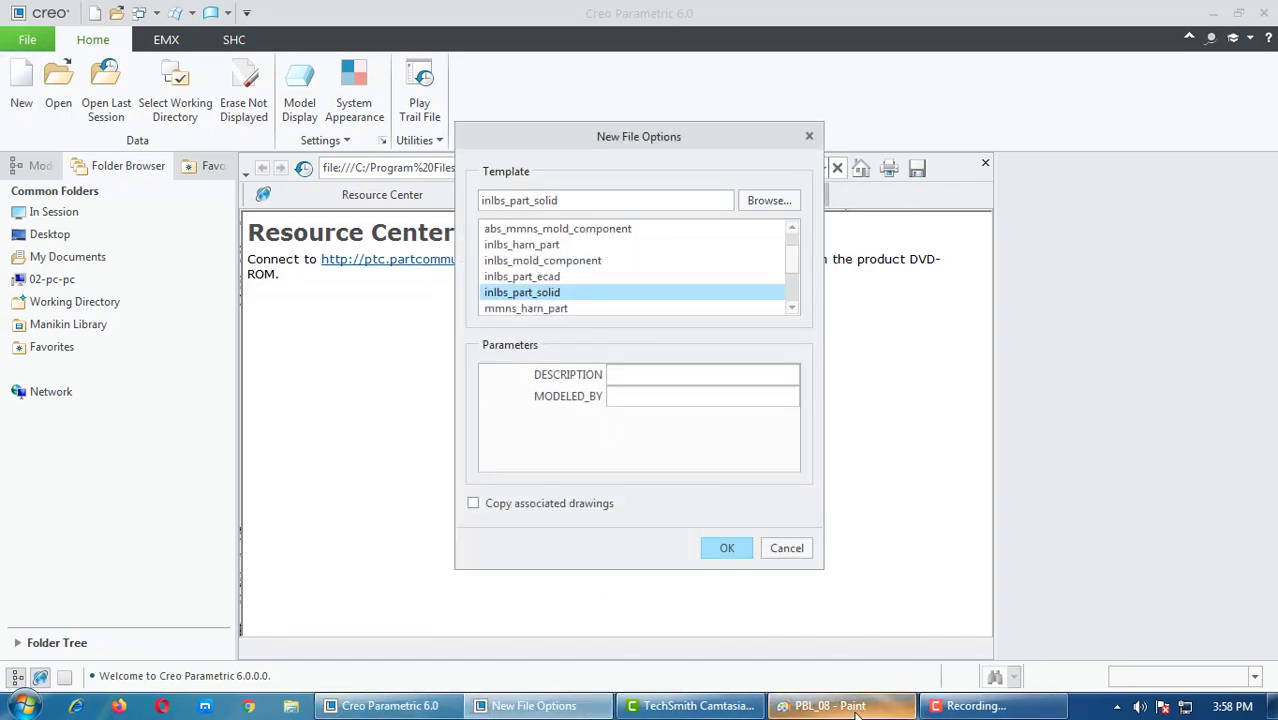
Step: Choose the mmns_part_solid template in New File Options to create the part
left_click_drag(855, 712, 690, 706)
left_click(680, 706)
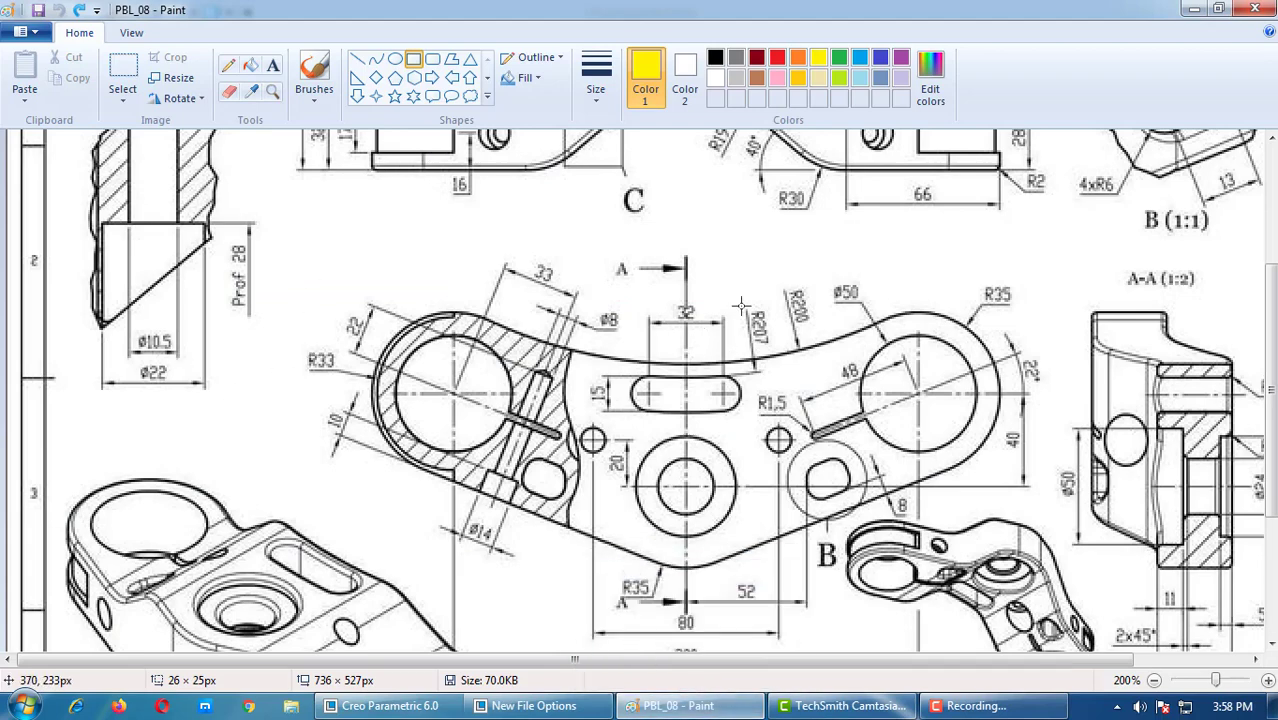
left_click(1193, 9)
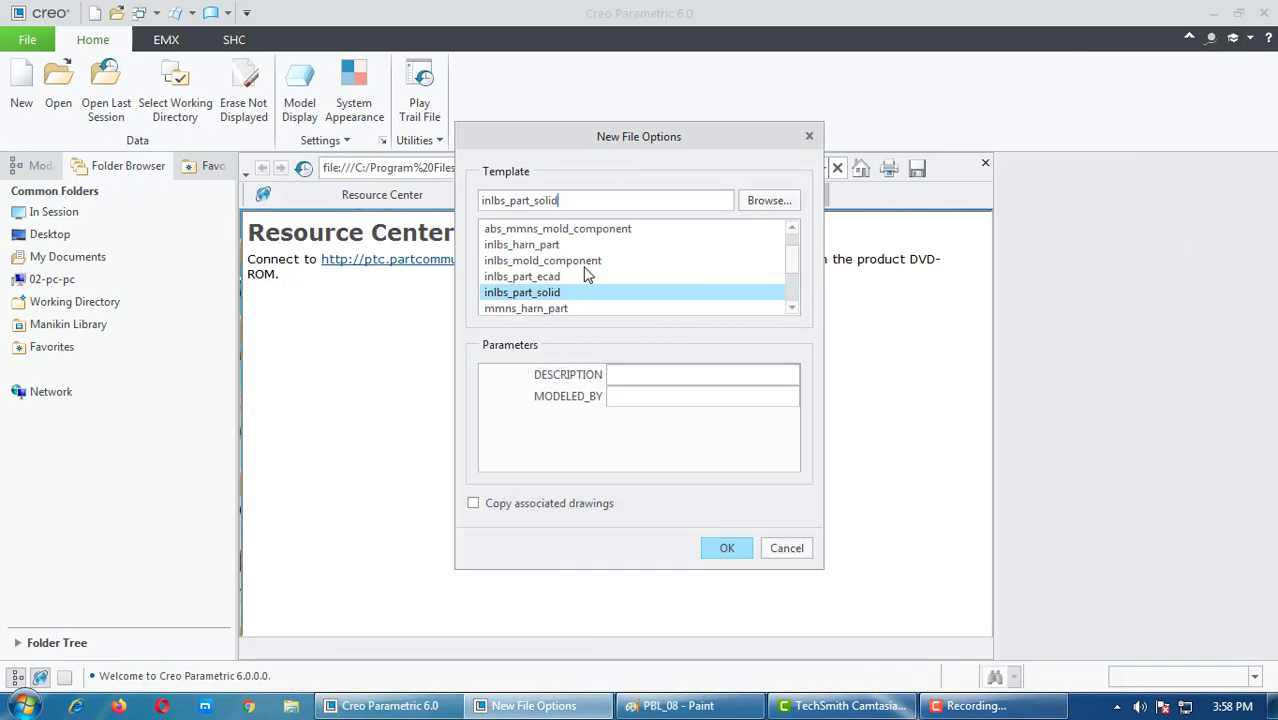
scroll(555, 312, "down", 1)
double_click(553, 292)
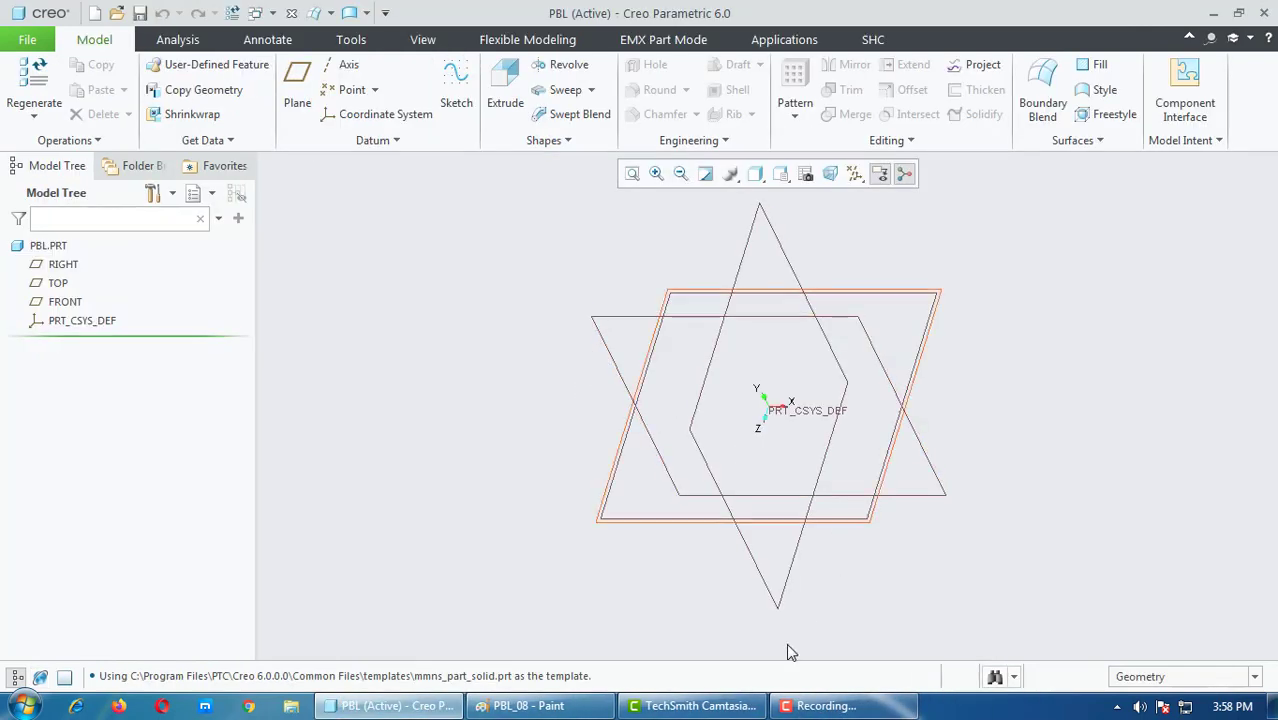
Step: Draw yellow boxes around the R35, 200 and 22 dimensions, then minimize Paint
left_click(585, 708)
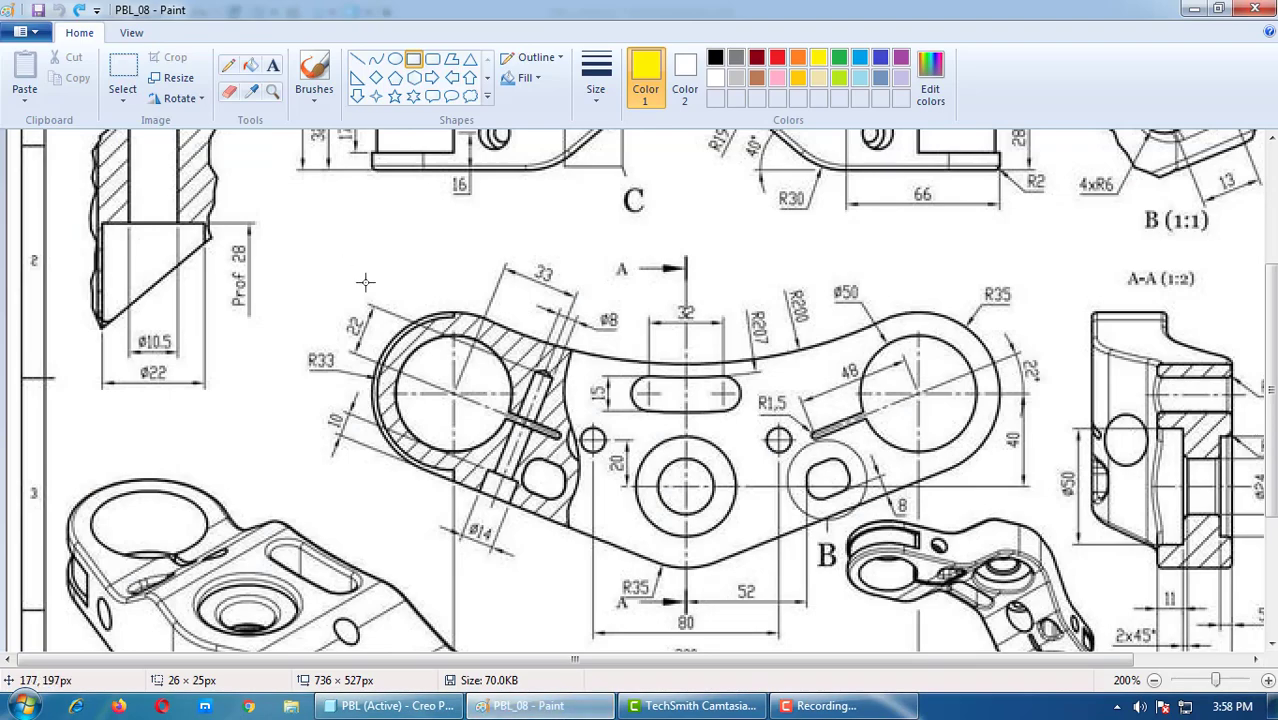
scroll(585, 375, "up", 3)
scroll(585, 375, "down", 3)
scroll(727, 430, "down", 3)
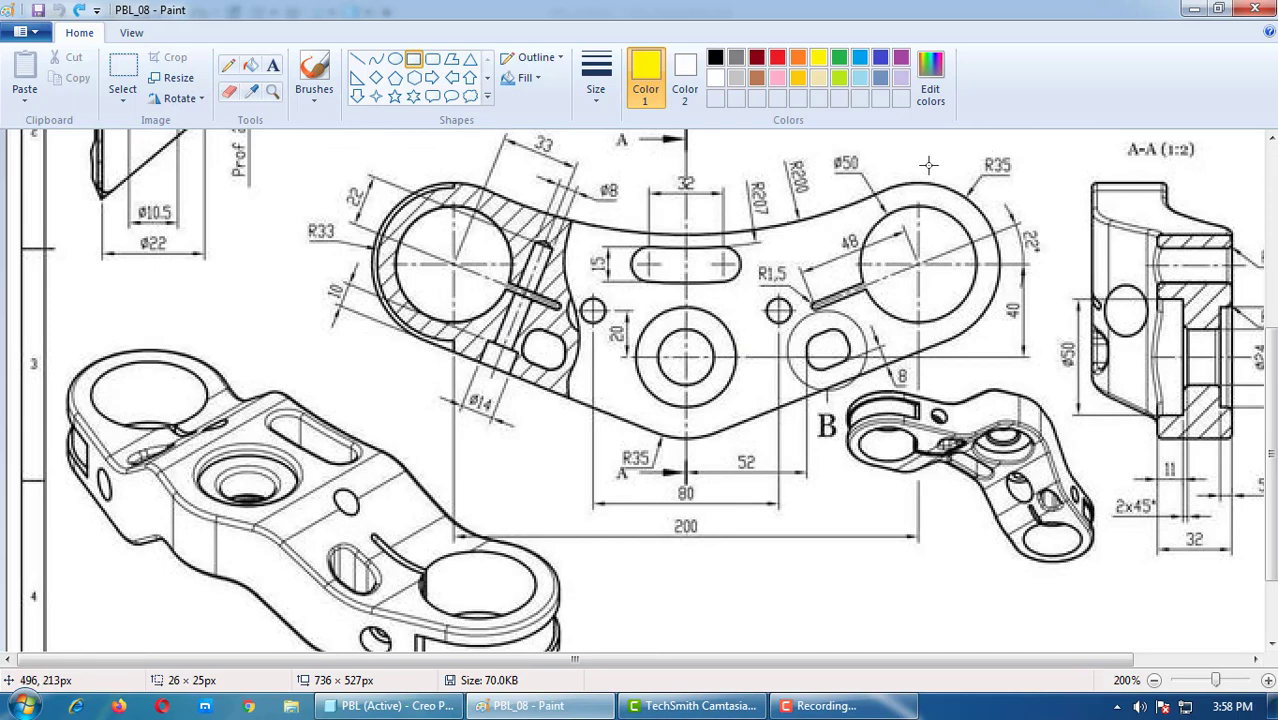
left_click_drag(820, 144, 884, 184)
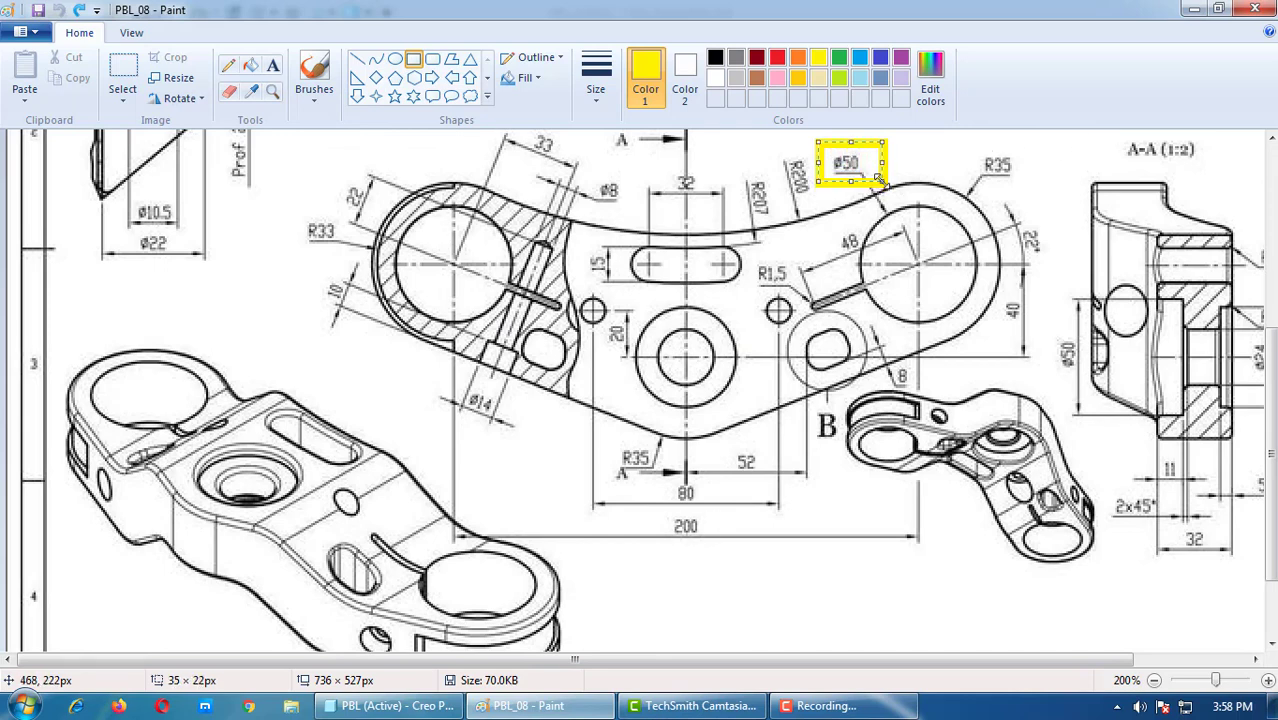
key("ctrl+z")
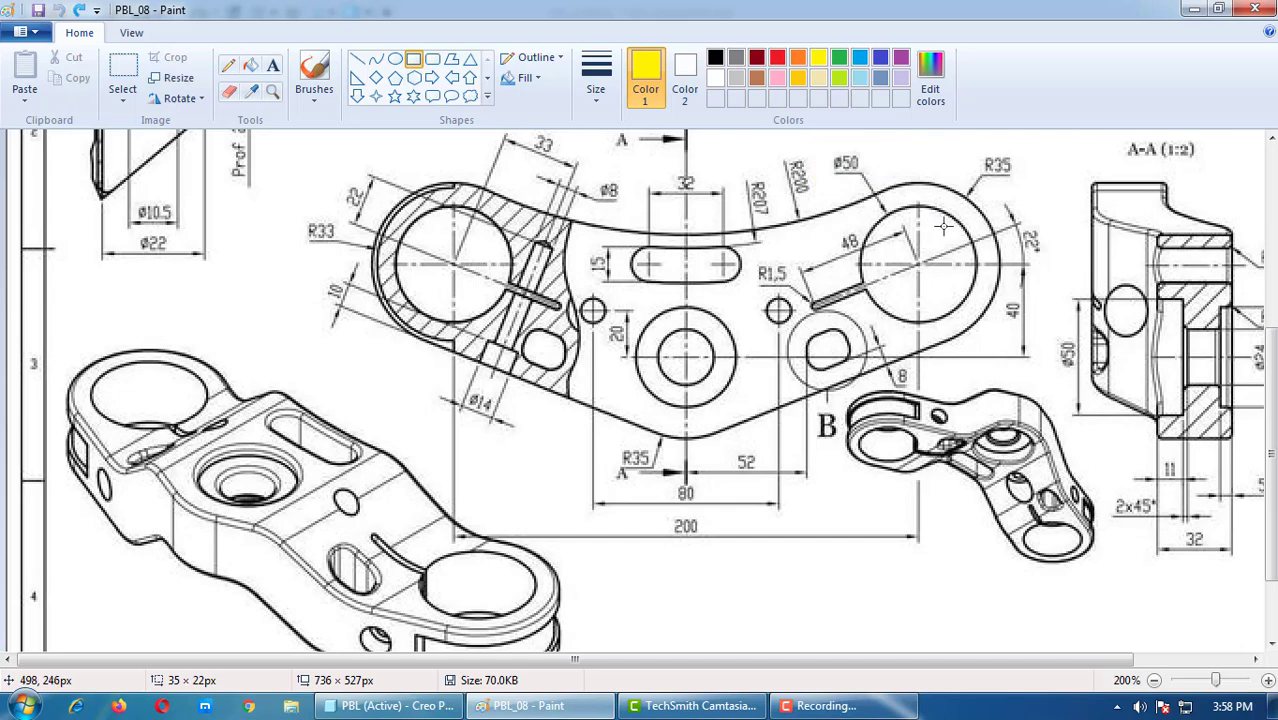
left_click_drag(963, 137, 1032, 180)
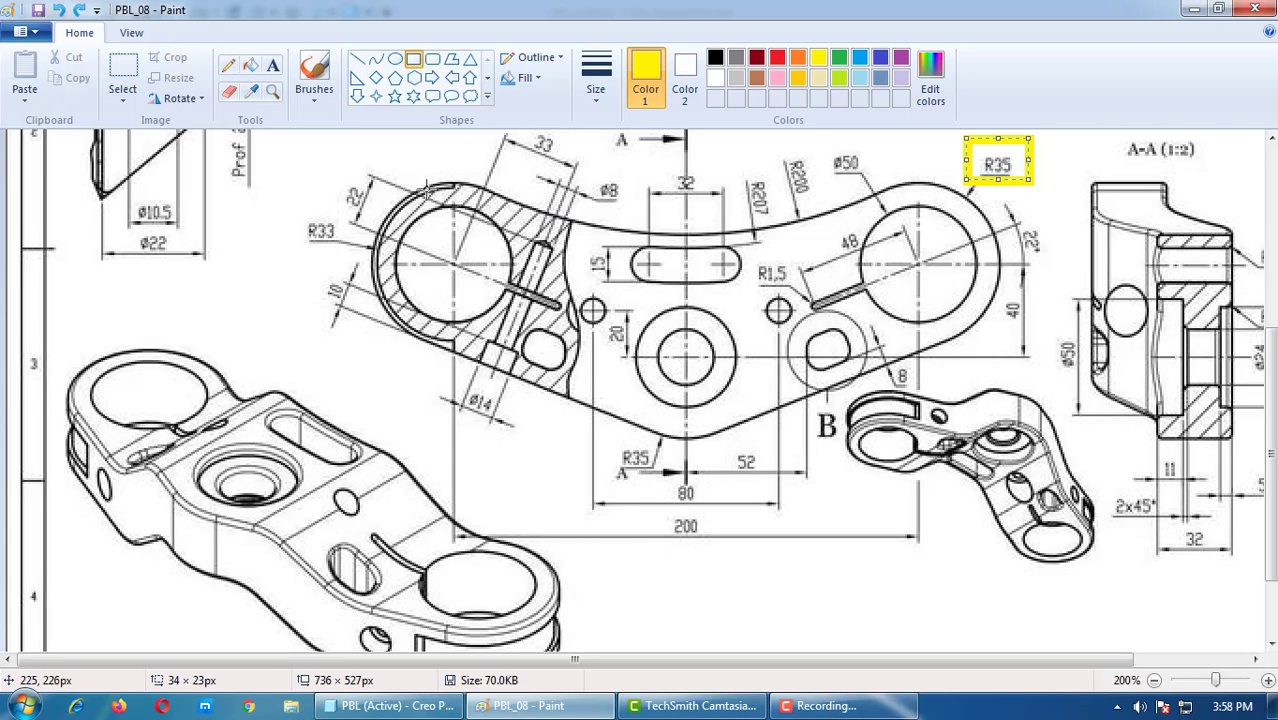
left_click_drag(650, 507, 725, 558)
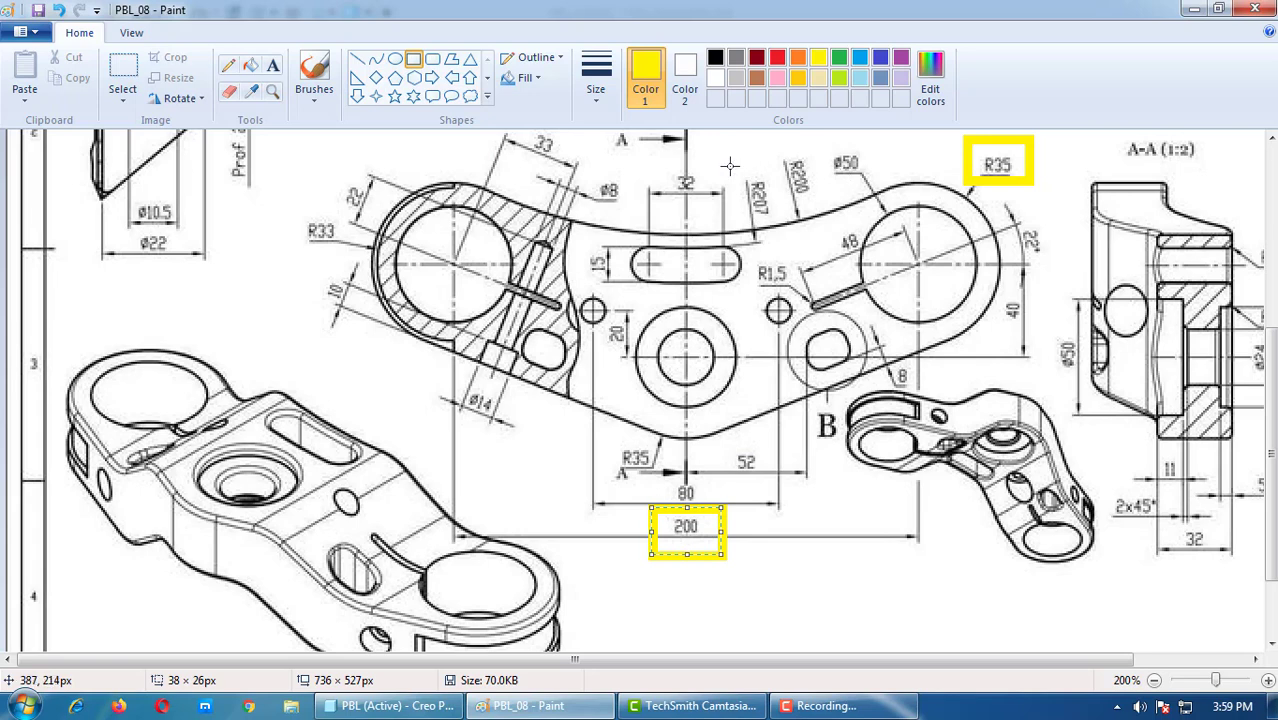
mouse_move(730, 166)
left_mouse_down()
mouse_move(779, 222)
mouse_move(762, 156)
left_mouse_up()
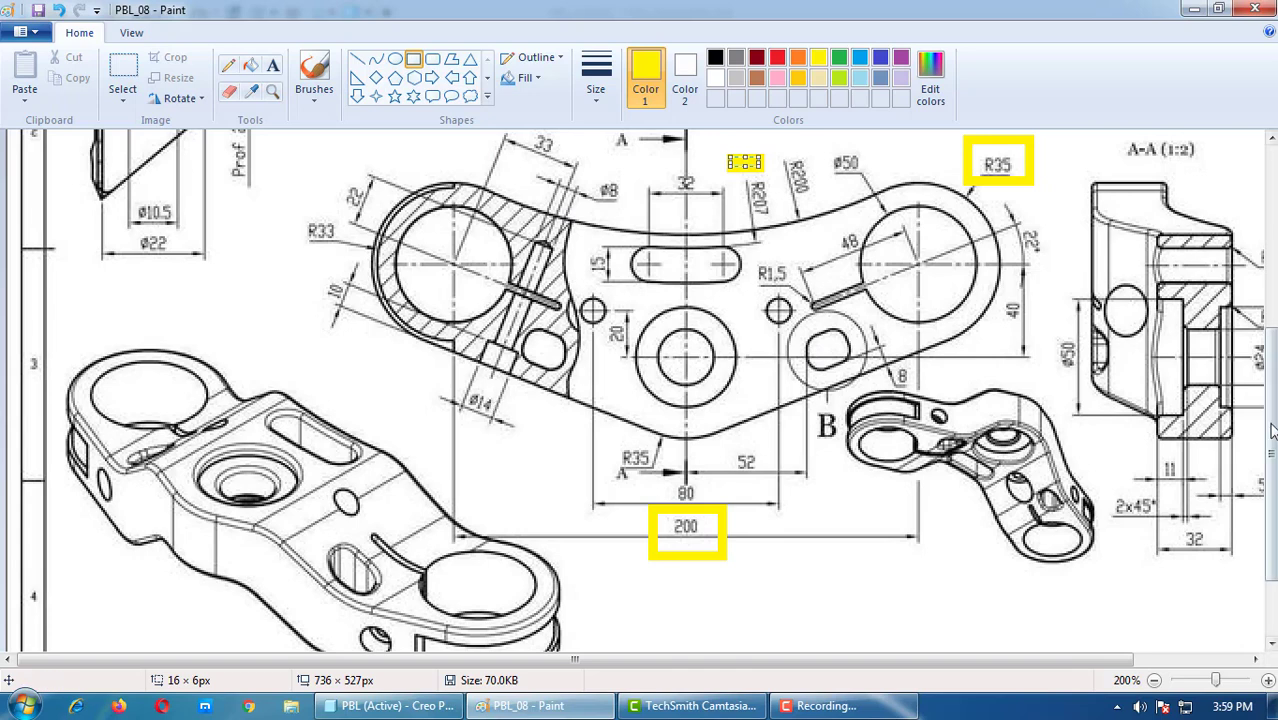
left_click_drag(1005, 201, 1060, 260)
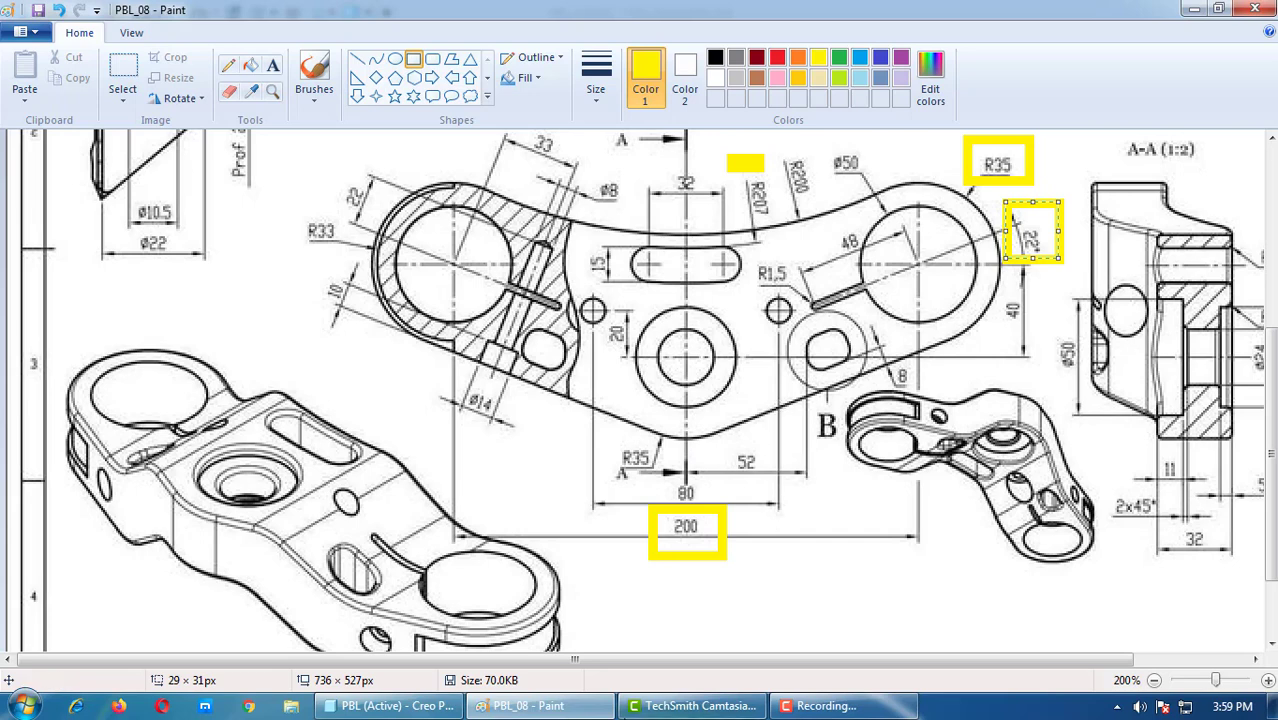
left_click(540, 706)
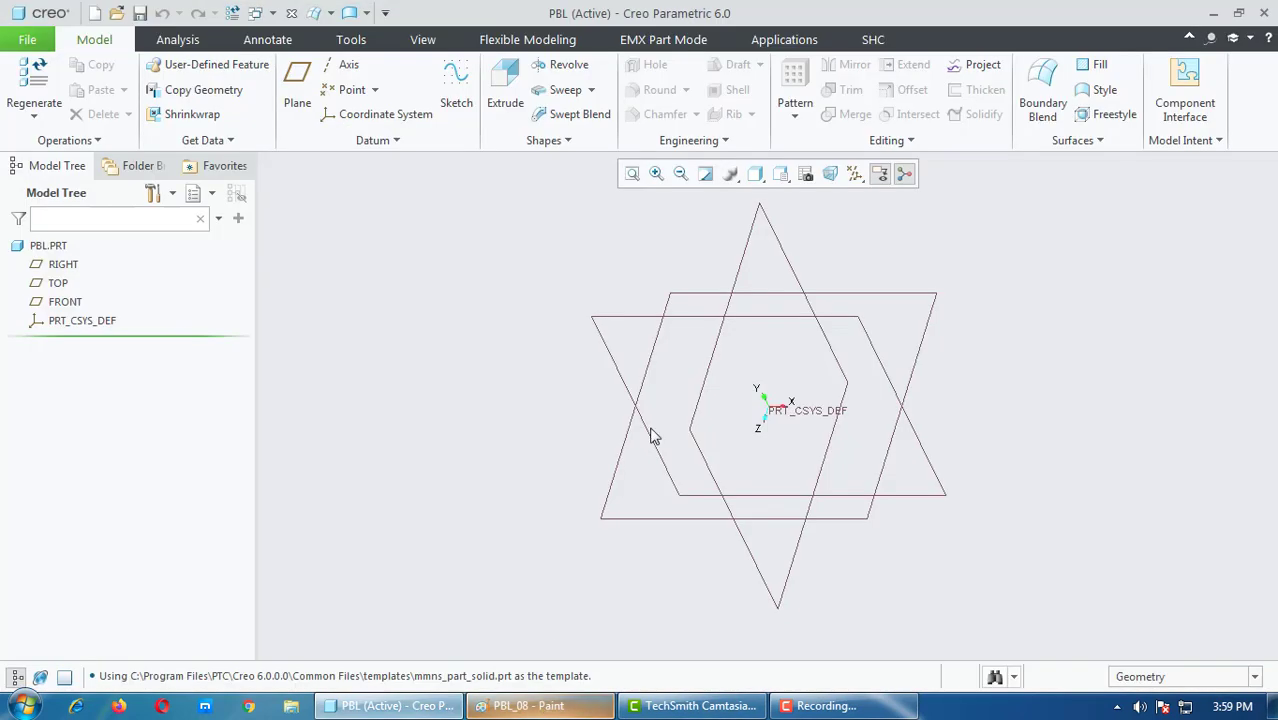
Step: Begin Extrude 1 with its sketch on FRONT, TOP as reference and flipped view direction
left_click(505, 92)
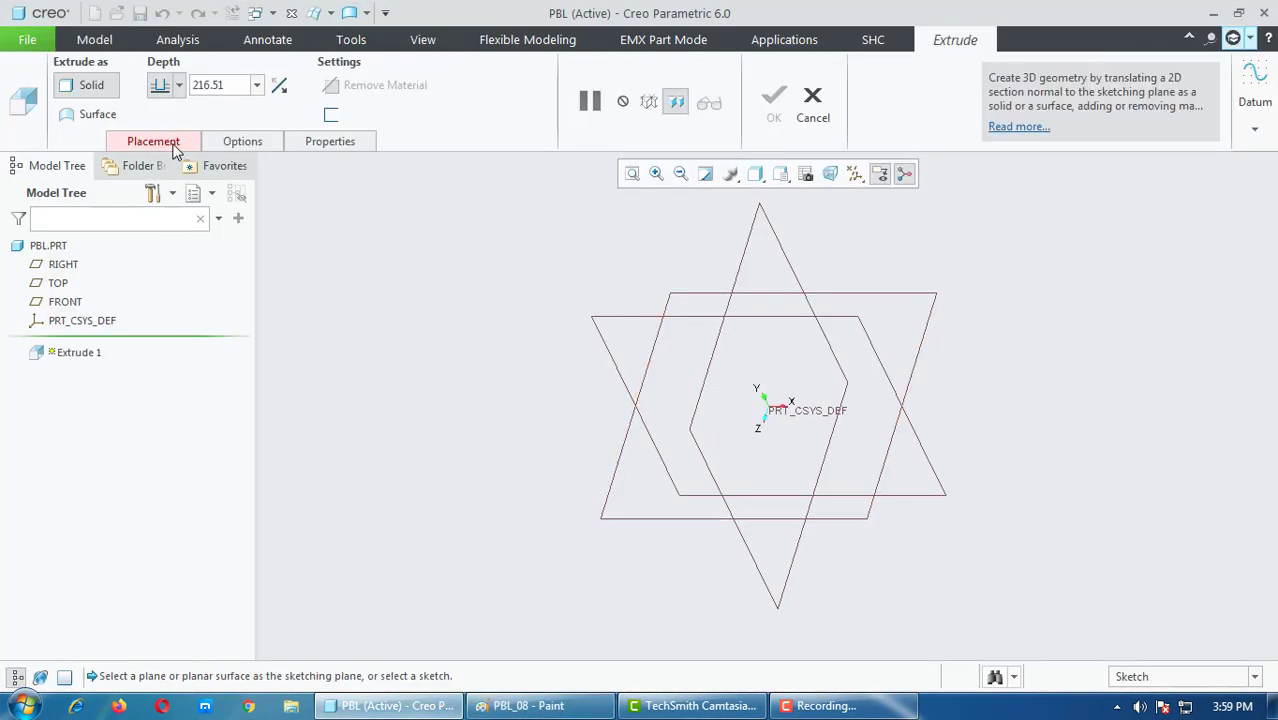
left_click(174, 150)
left_click(305, 206)
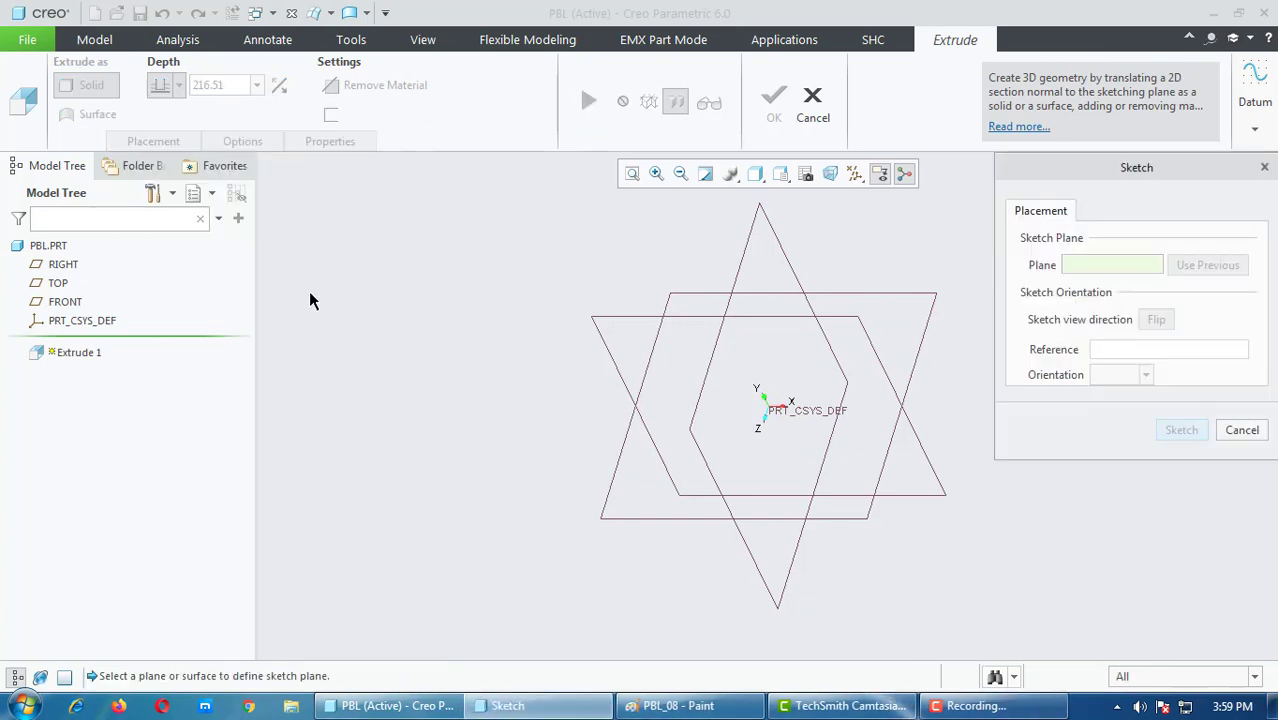
left_click(66, 302)
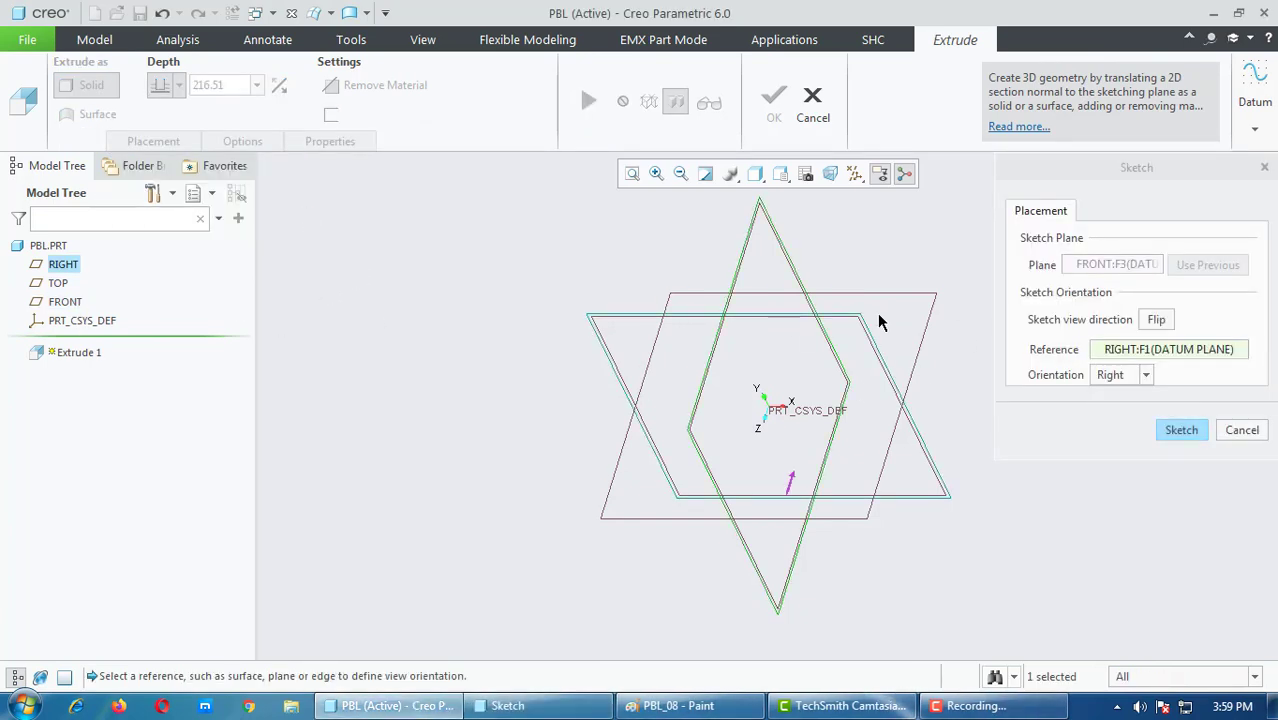
right_click(1165, 349)
left_click(1188, 354)
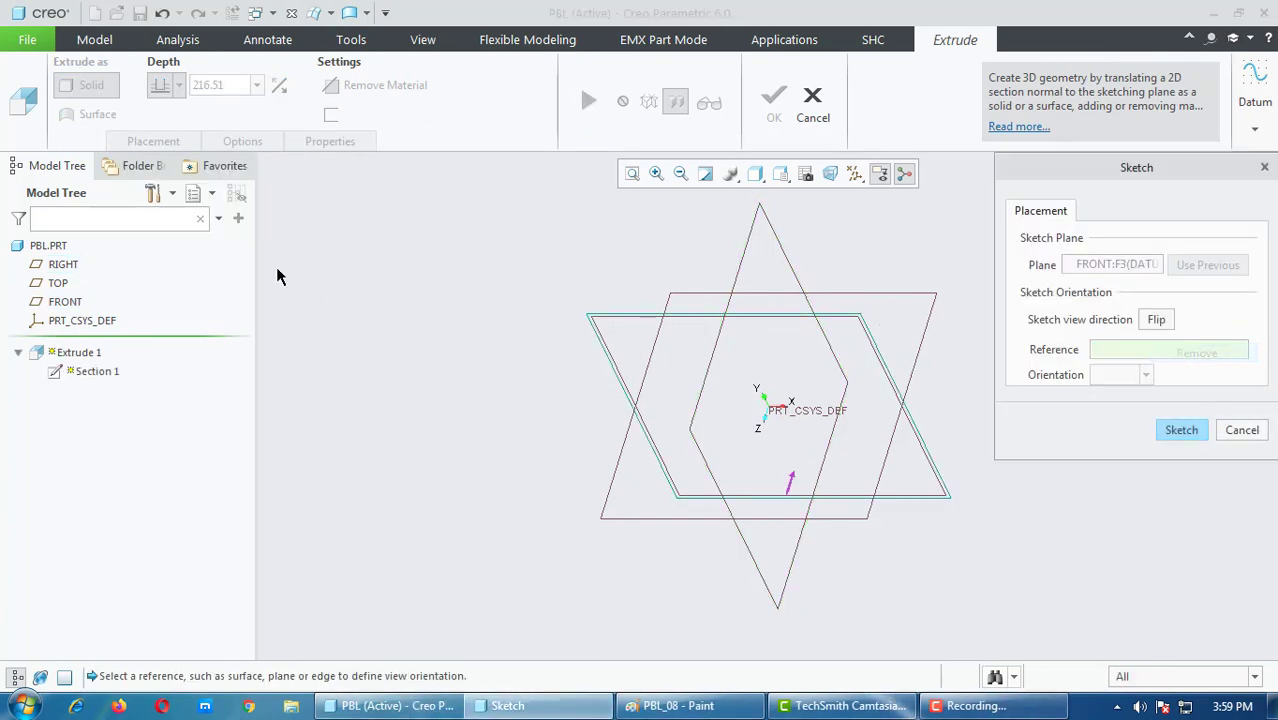
left_click(57, 283)
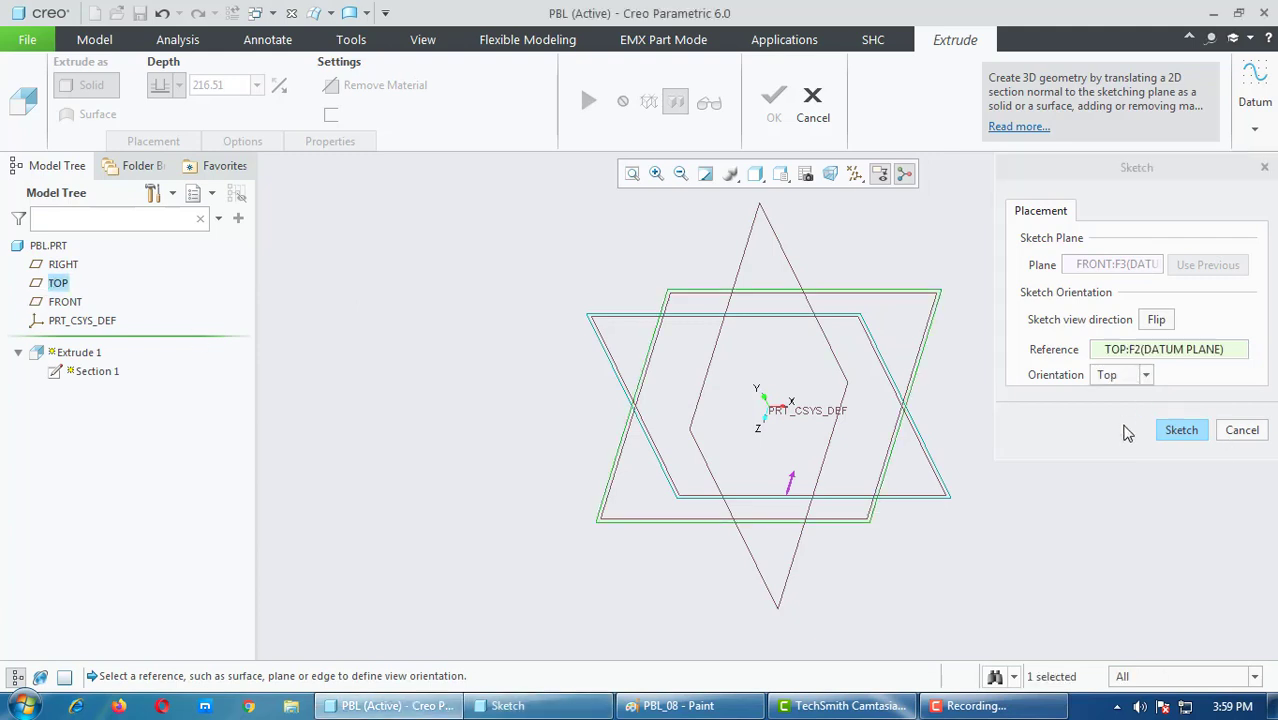
left_click(1160, 322)
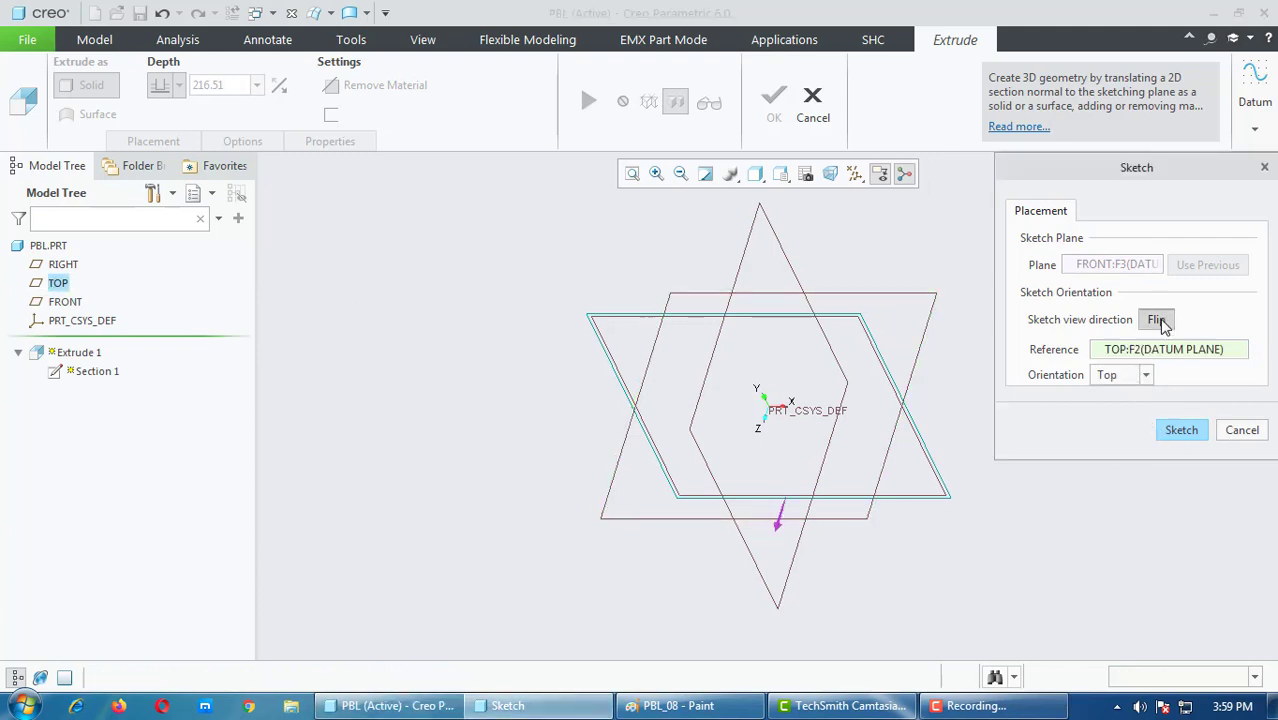
left_click(1180, 430)
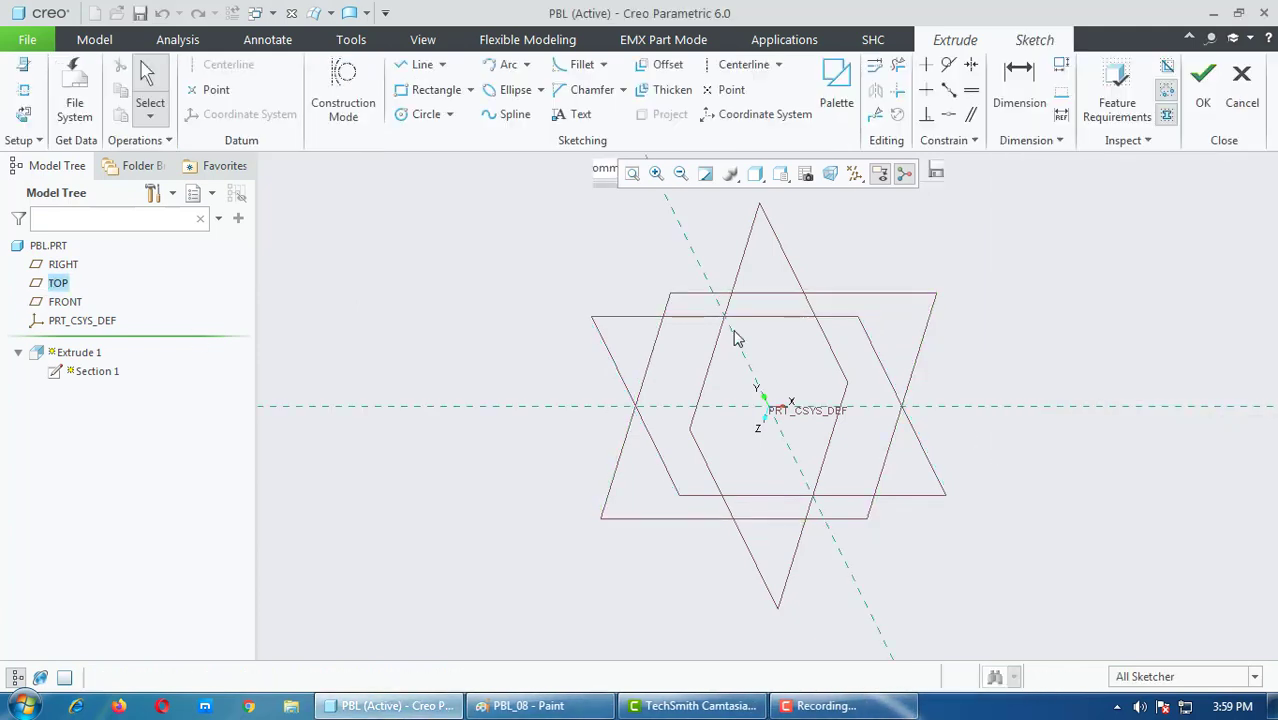
Step: Hide the datum display and sketch a Ø70 circle centred on the horizontal axis
left_click(24, 115)
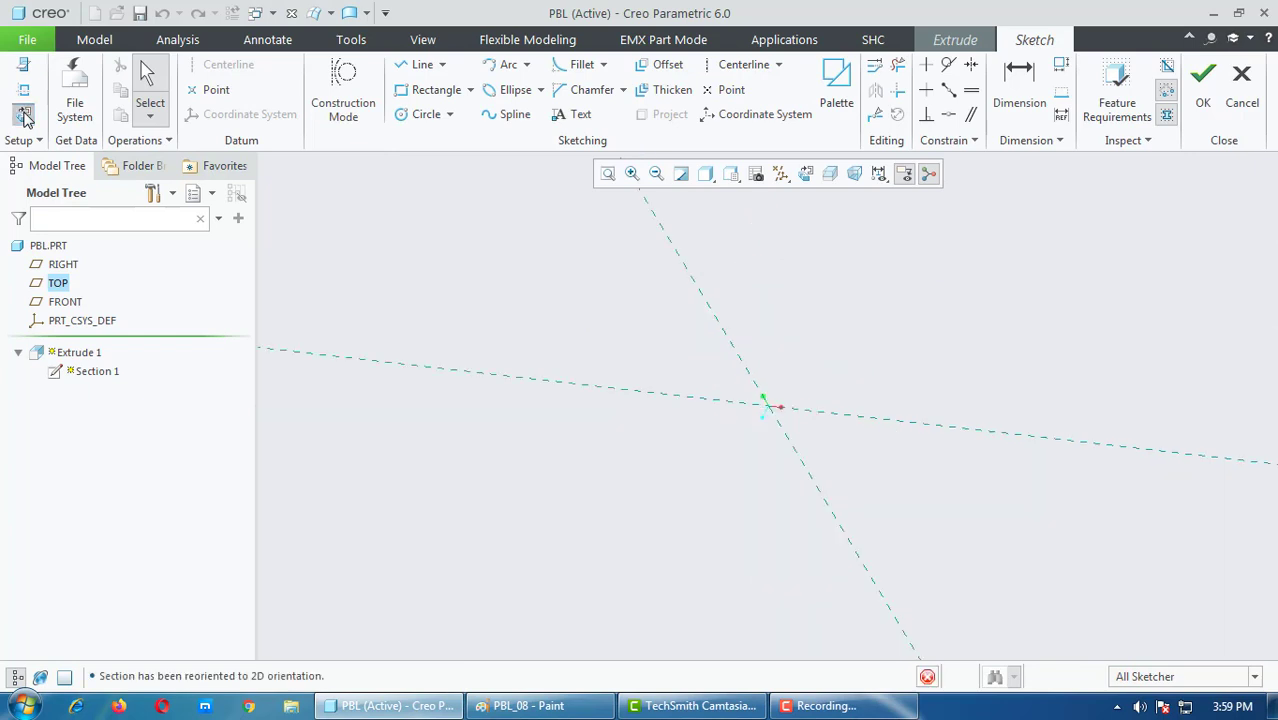
left_click(401, 119)
left_click(789, 180)
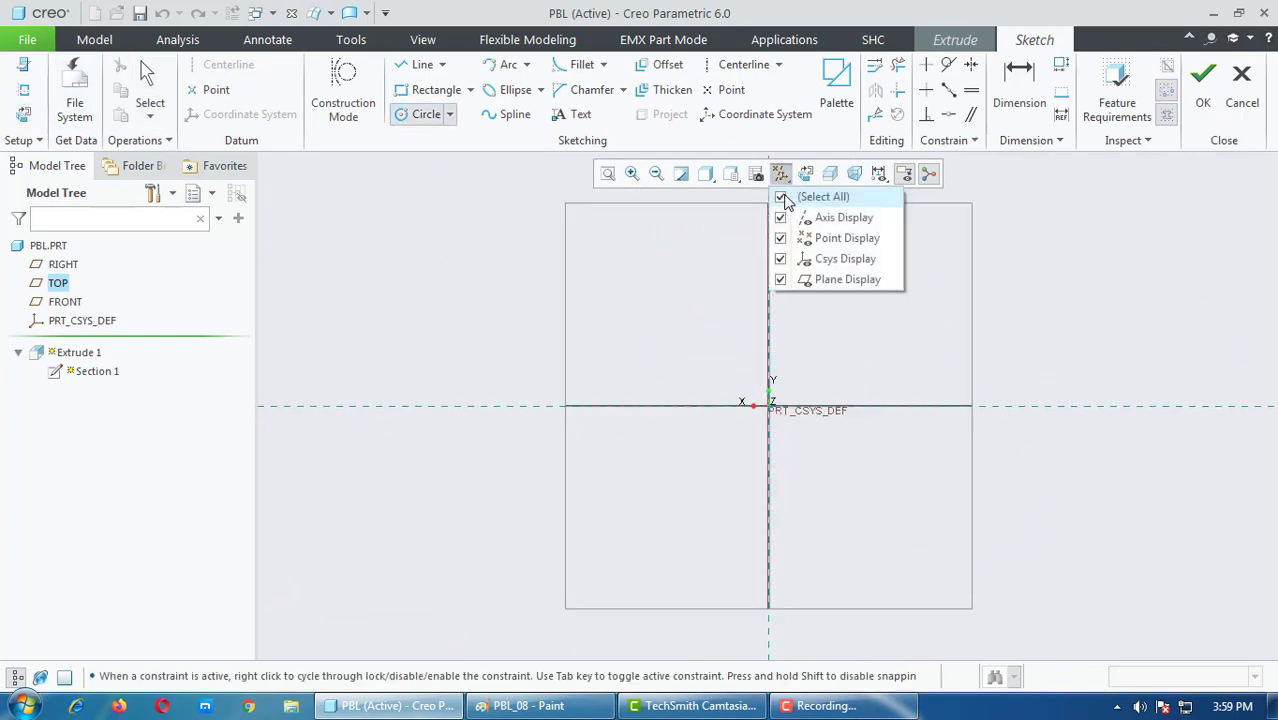
left_click(781, 197)
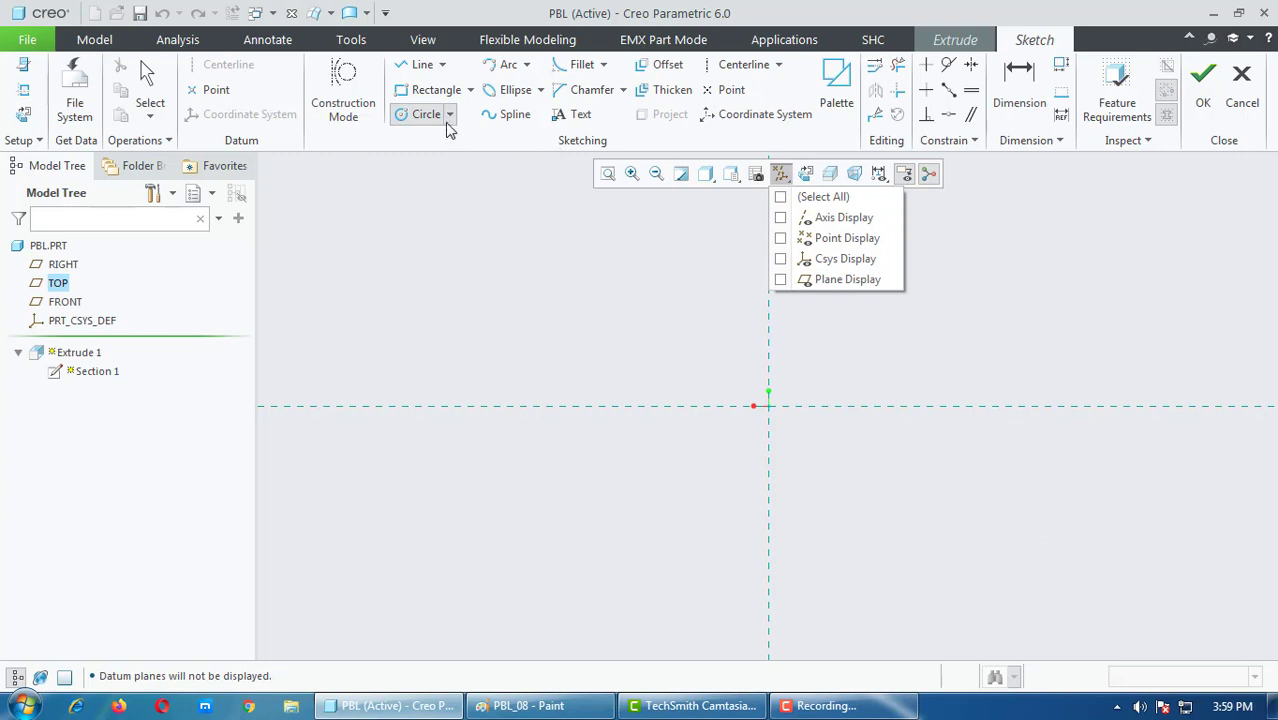
left_click(966, 406)
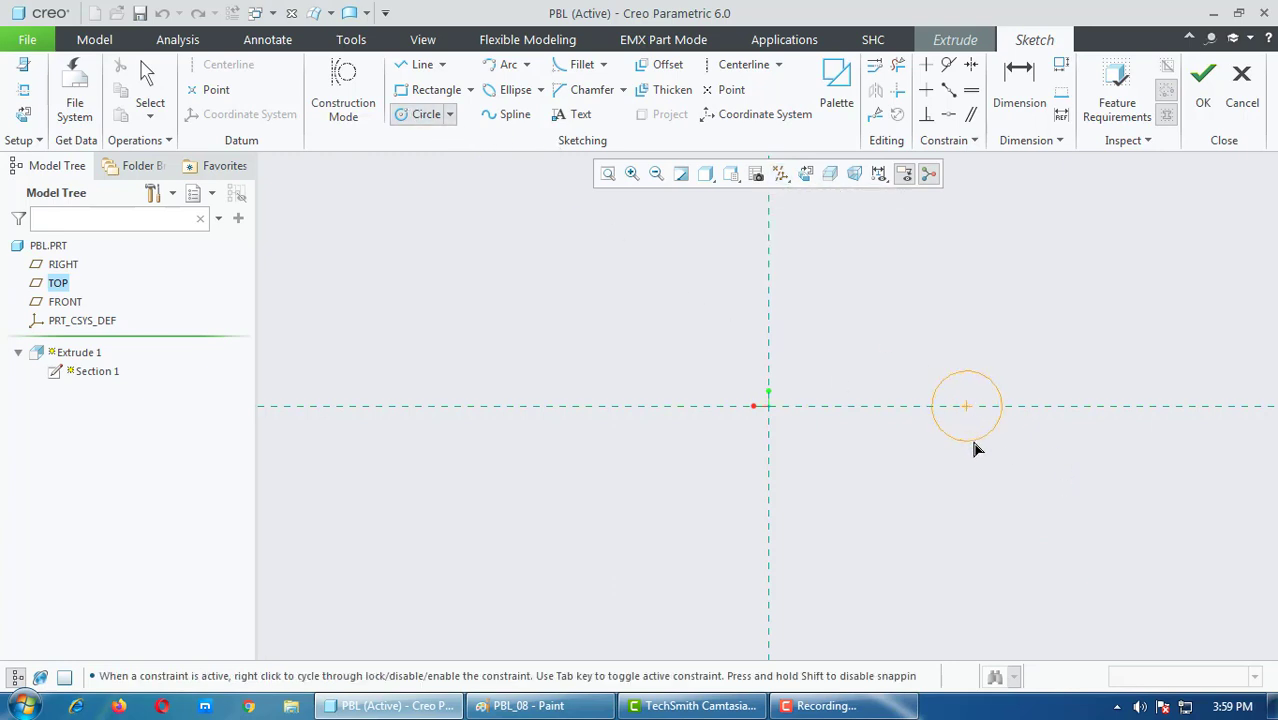
left_click(985, 460)
middle_click(1130, 503)
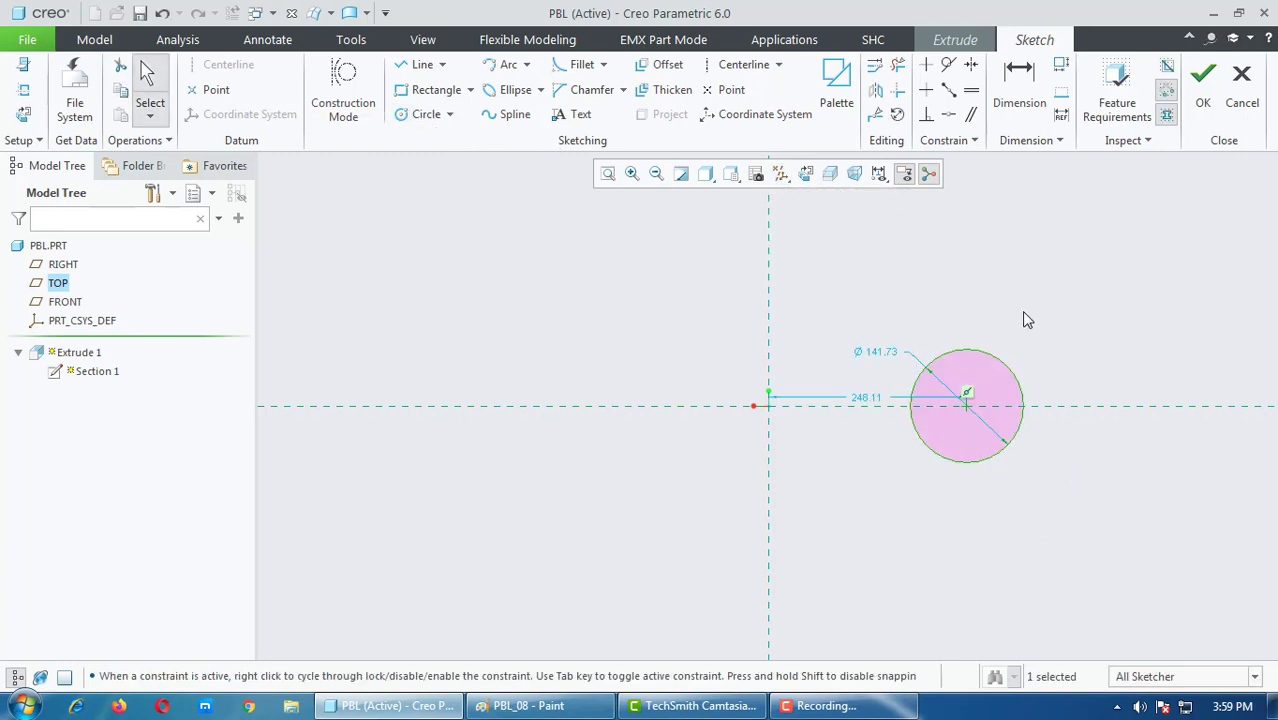
double_click(876, 354)
type("35*2")
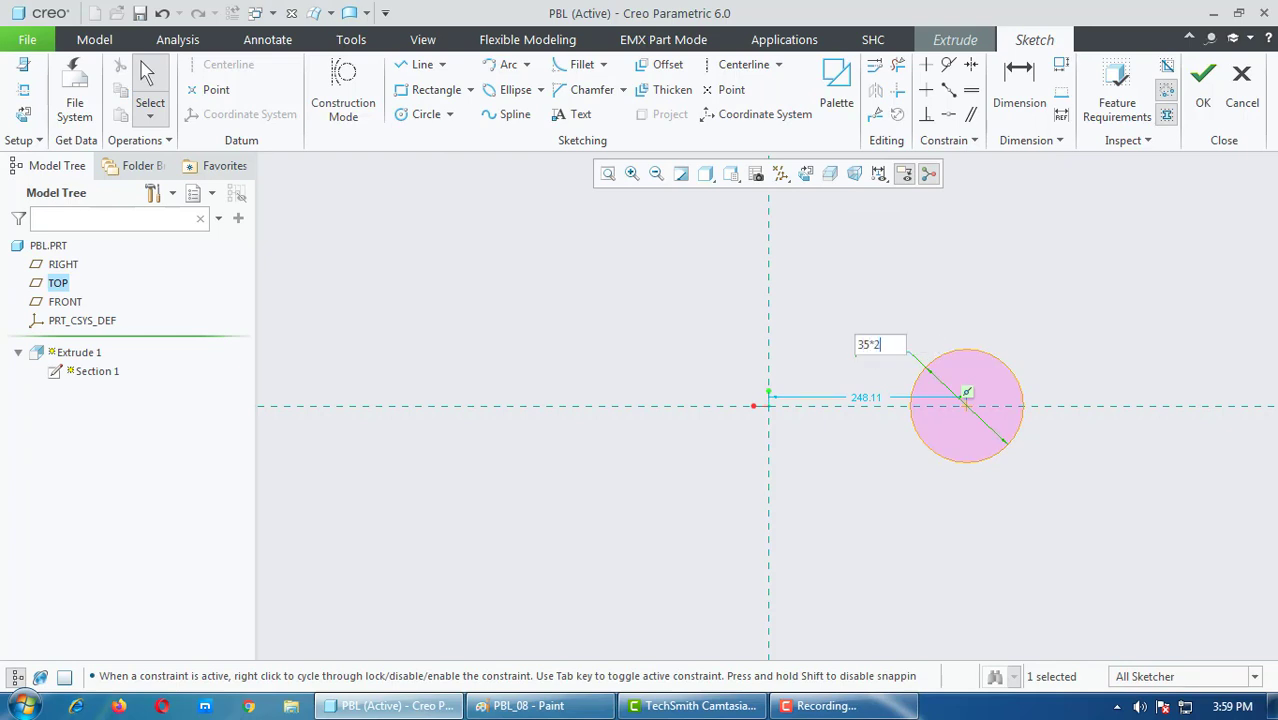
key("Return")
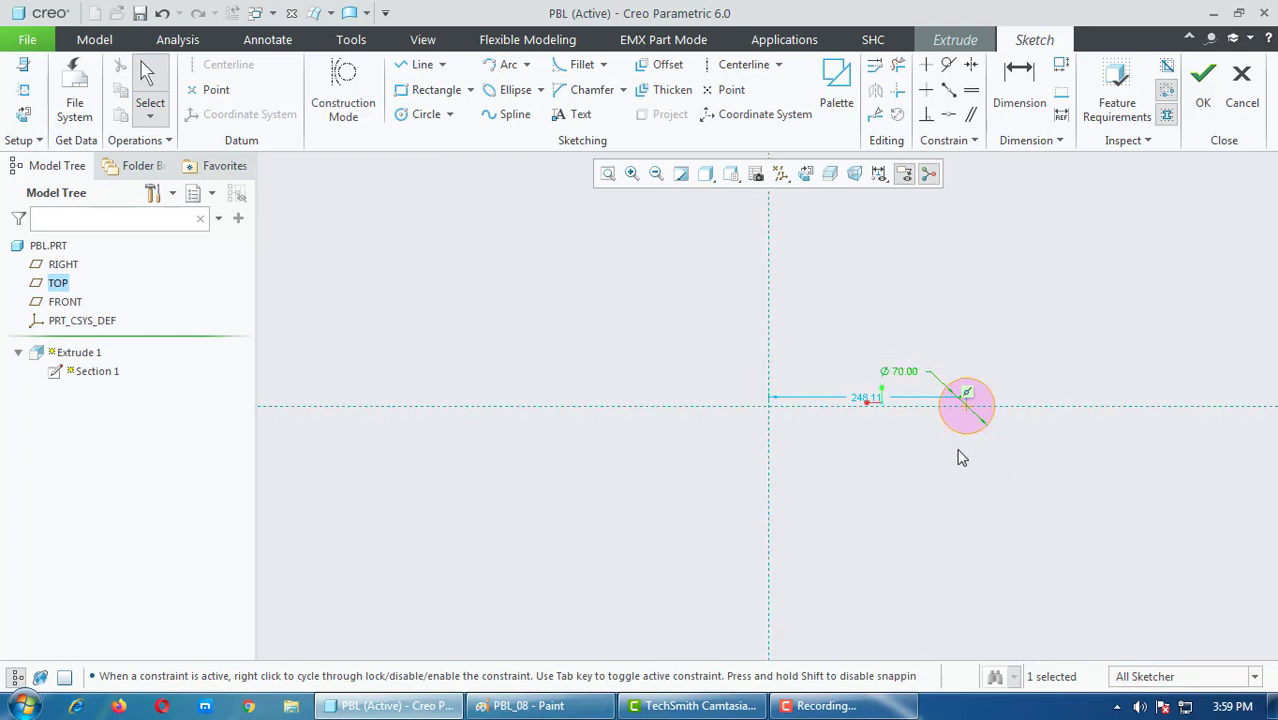
Step: Set the circle's distance from the vertical reference to 100
left_click(566, 707)
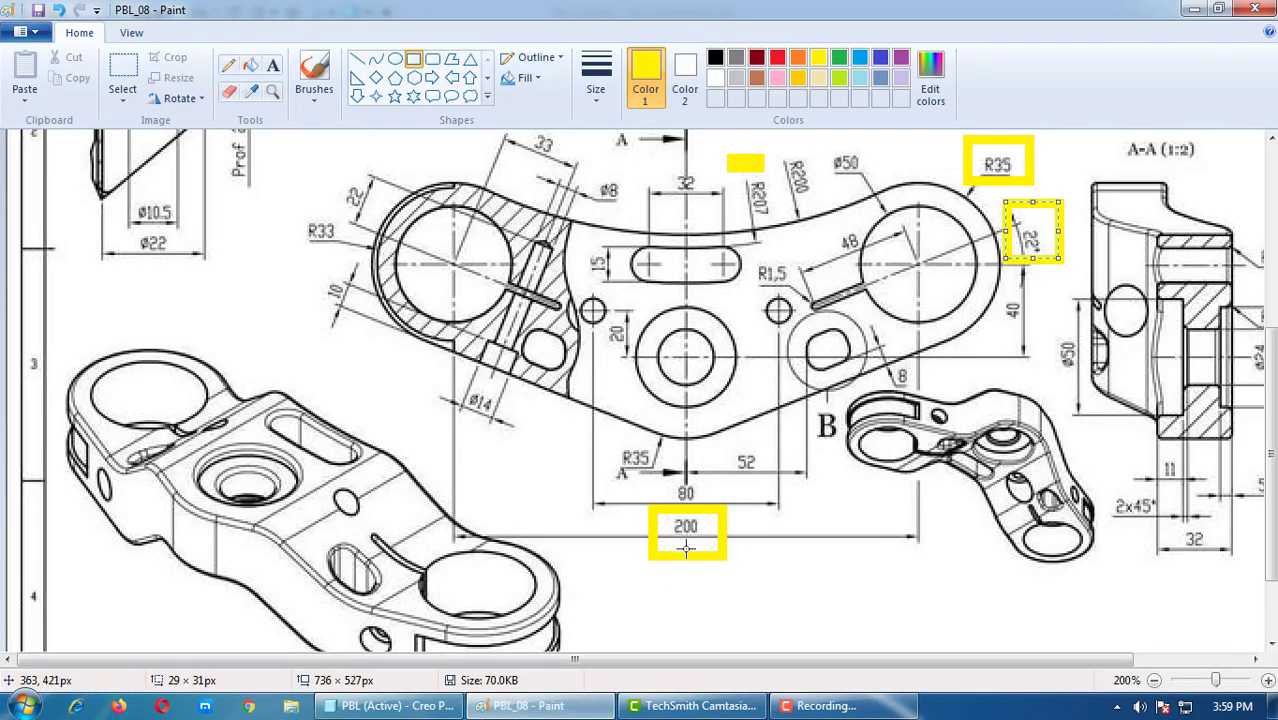
left_click(560, 710)
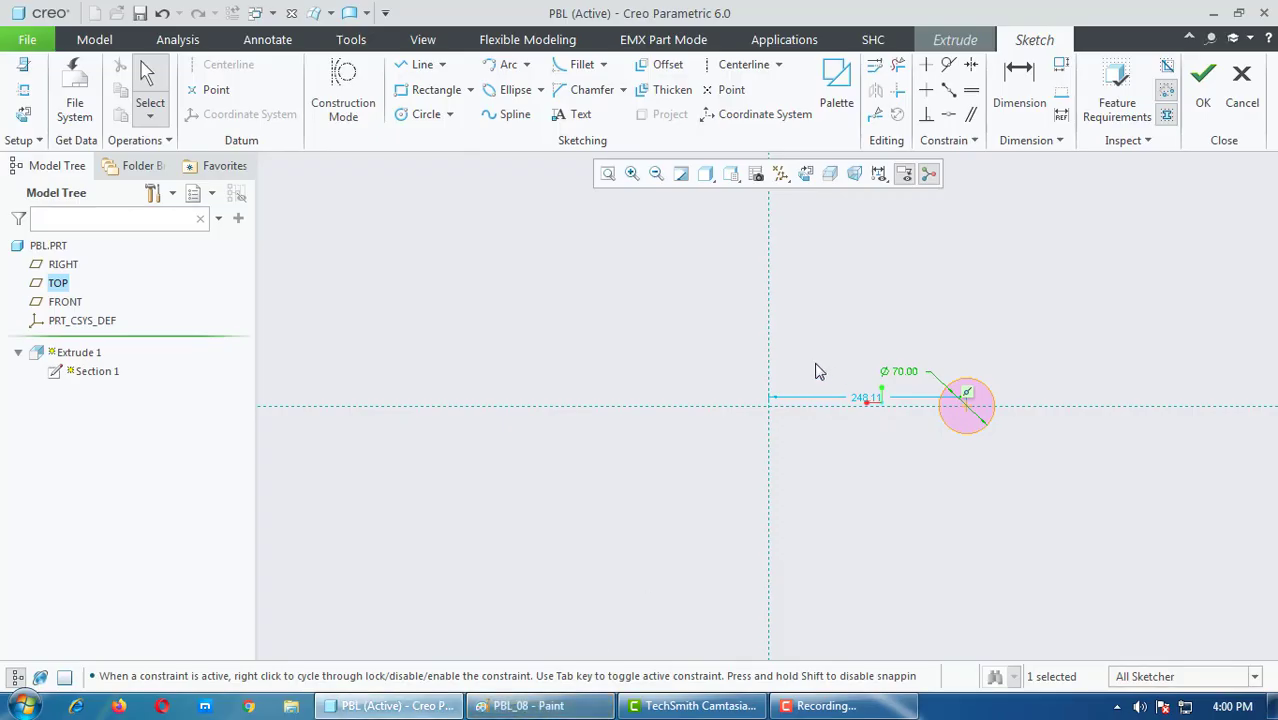
double_click(866, 400)
type("0")
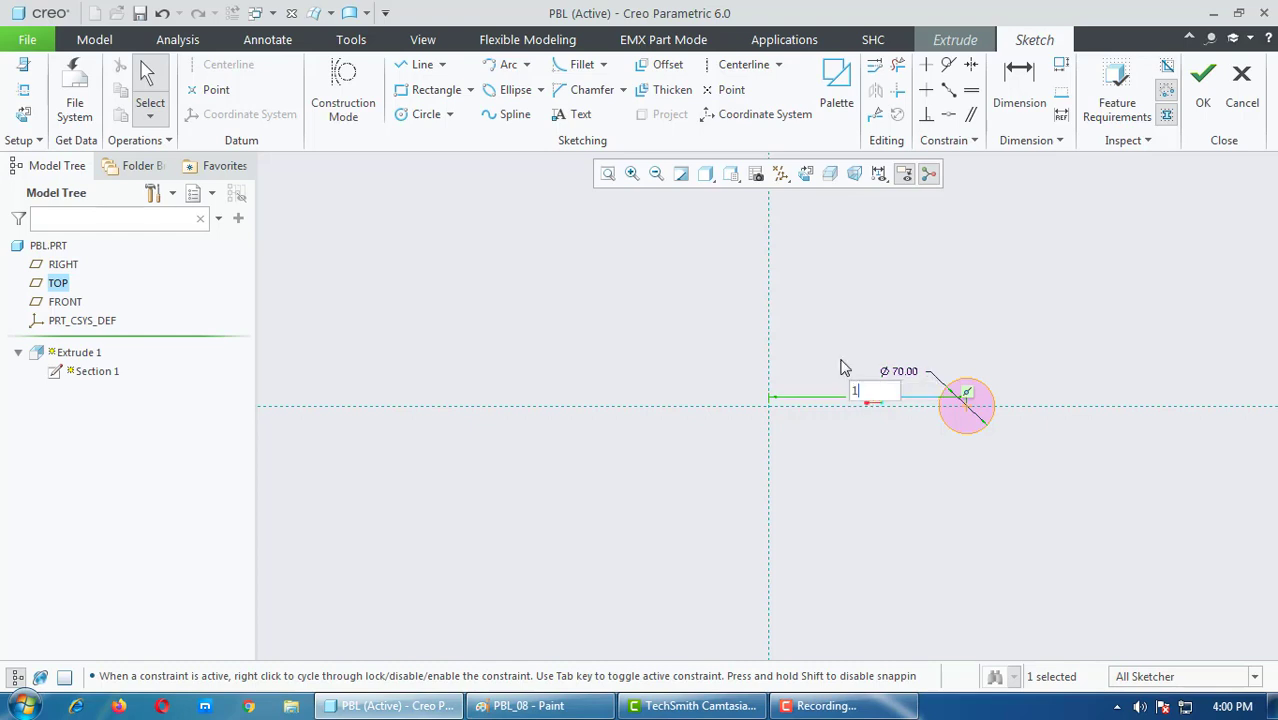
key("Return")
key("ctrl+z")
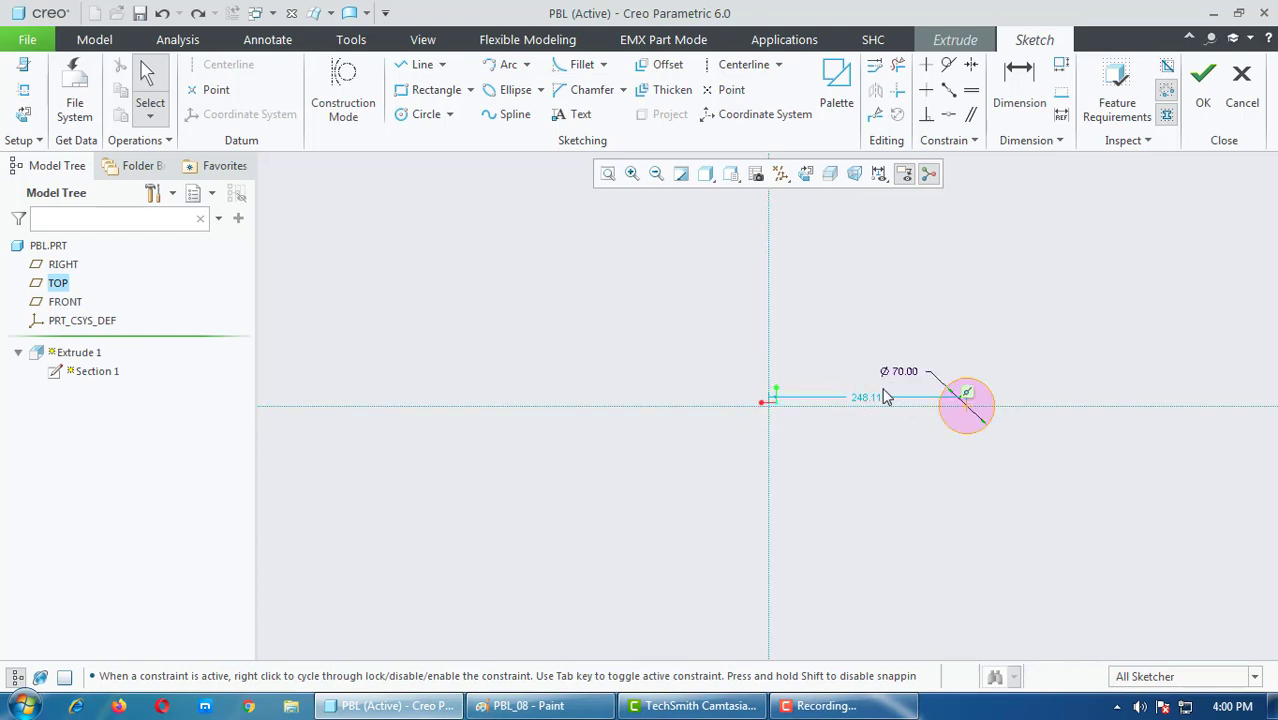
left_click(878, 399)
double_click(868, 399)
type("100")
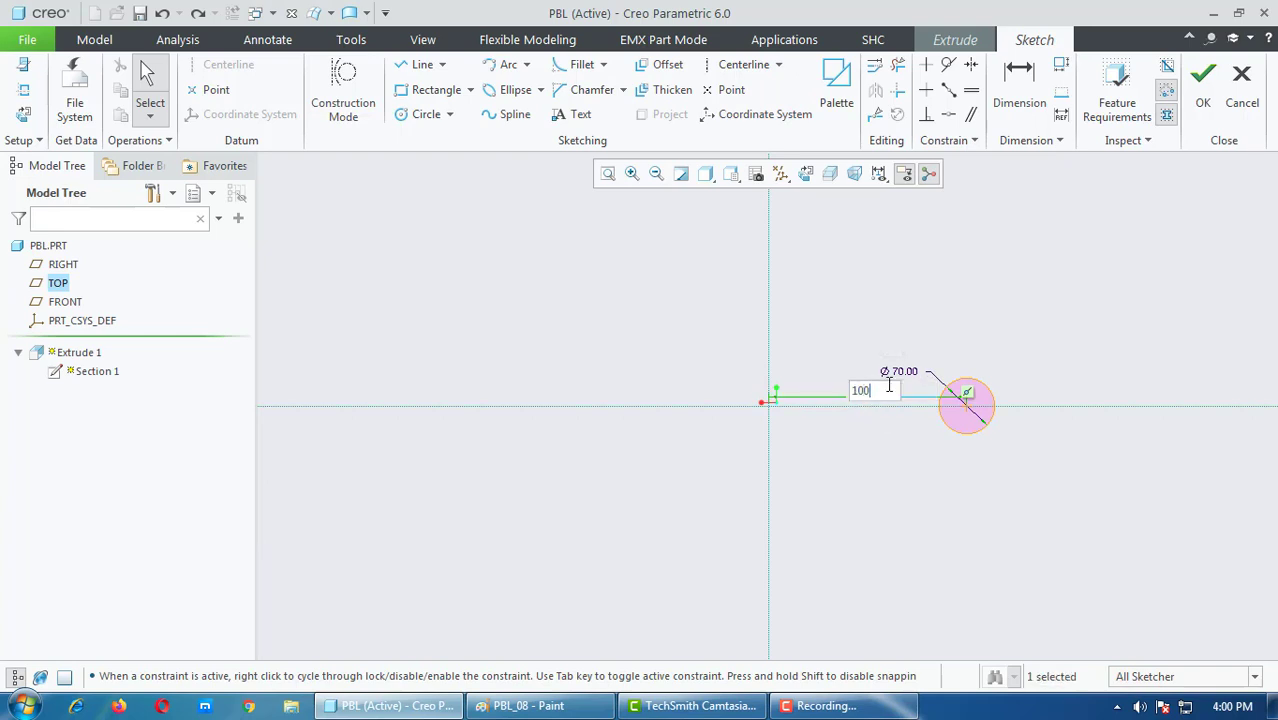
key("Return")
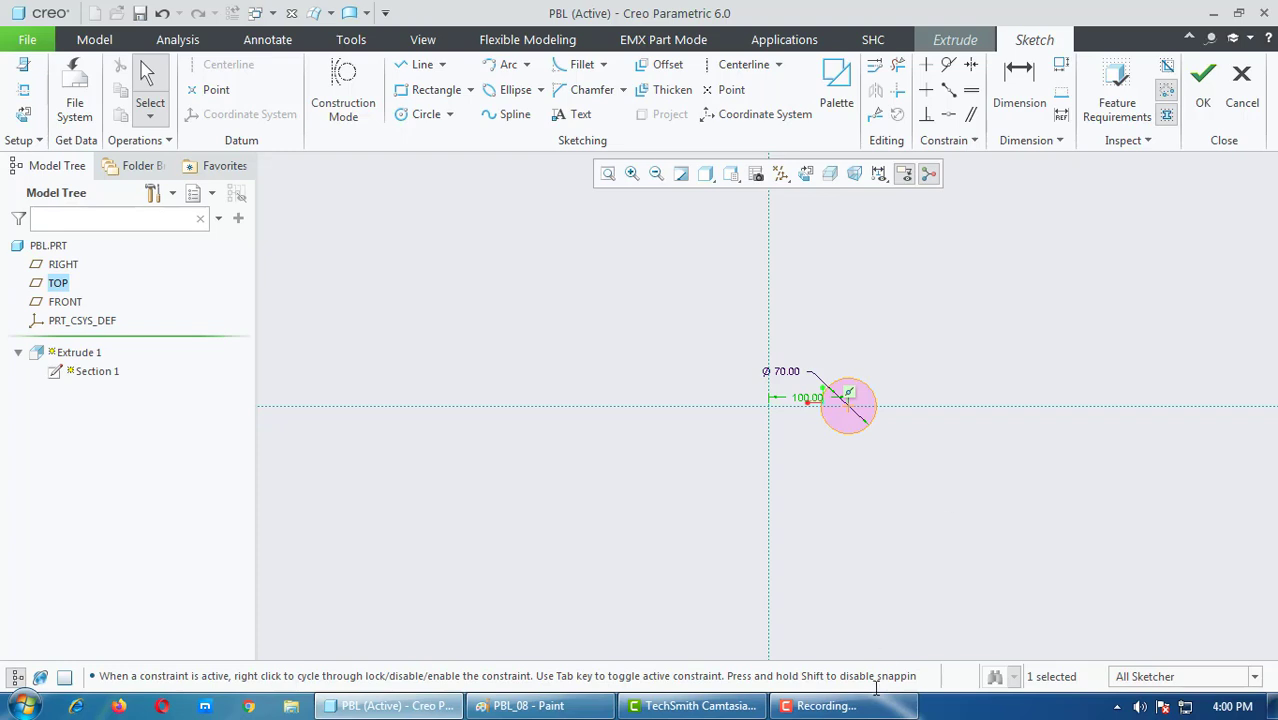
Step: Add a vertical centerline and mirror the Ø70 circle and its dimensions across it
left_click(876, 704)
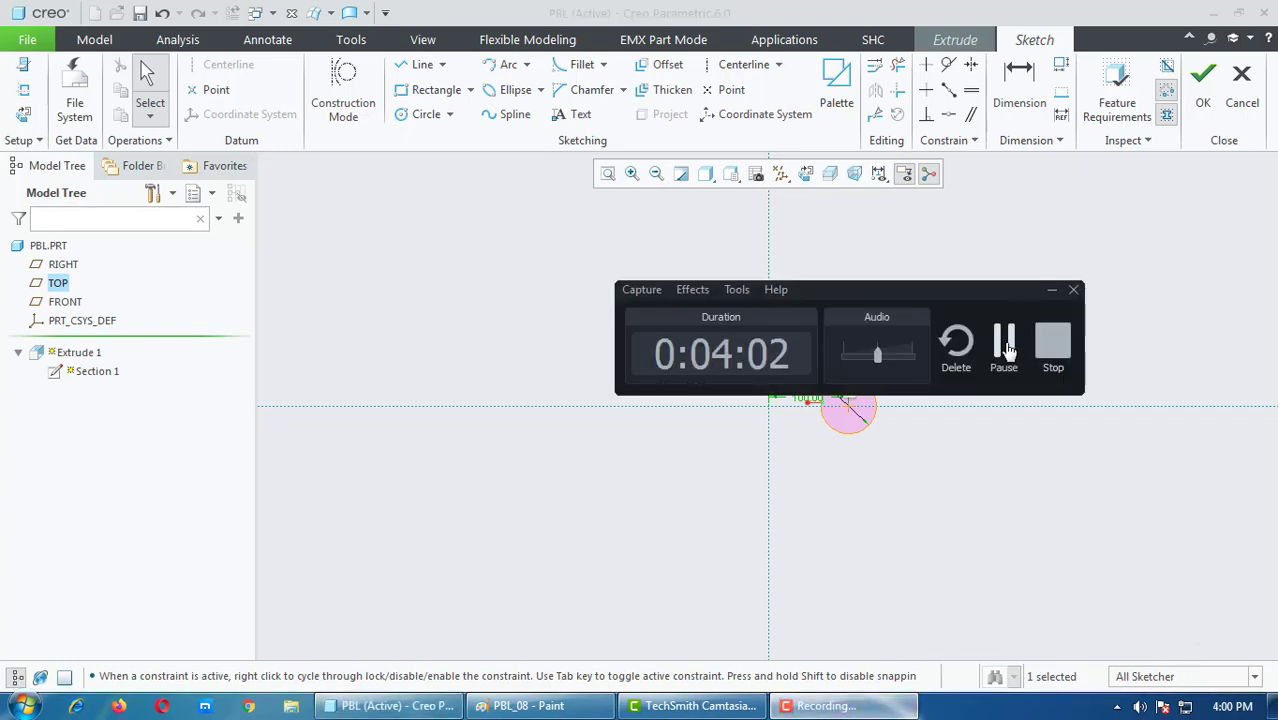
left_click(652, 298)
left_click(735, 65)
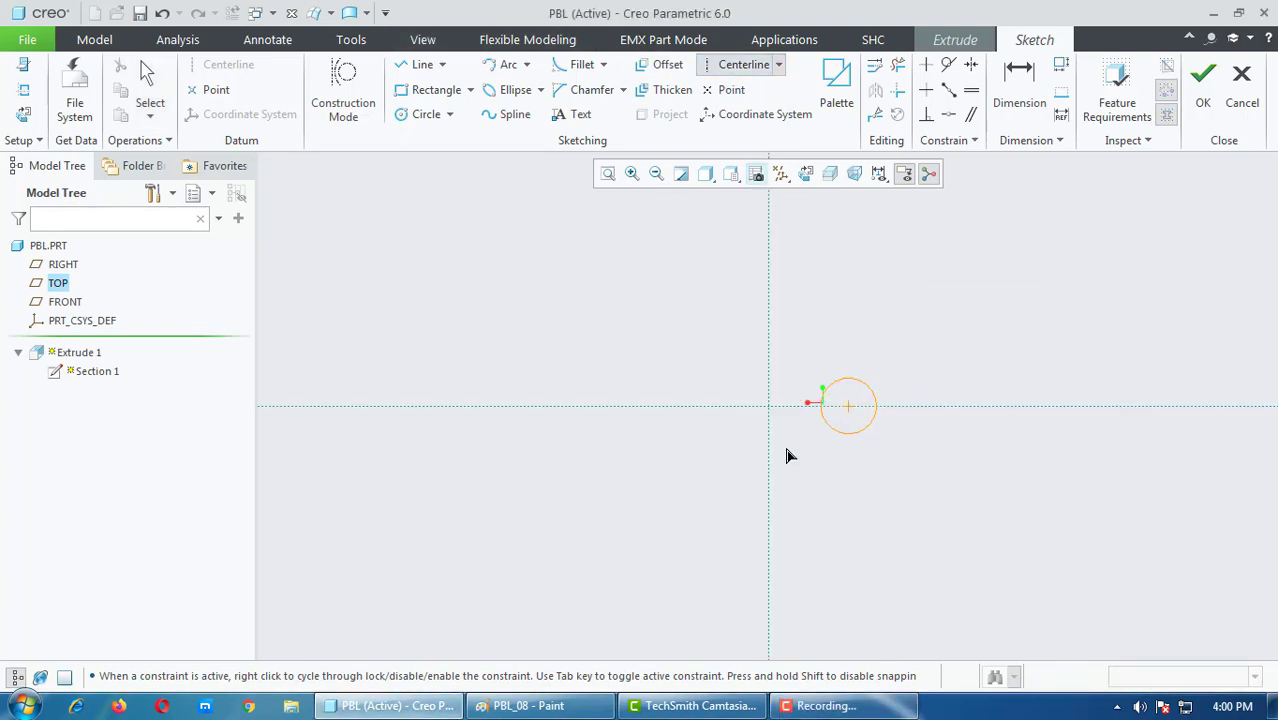
middle_click(778, 398)
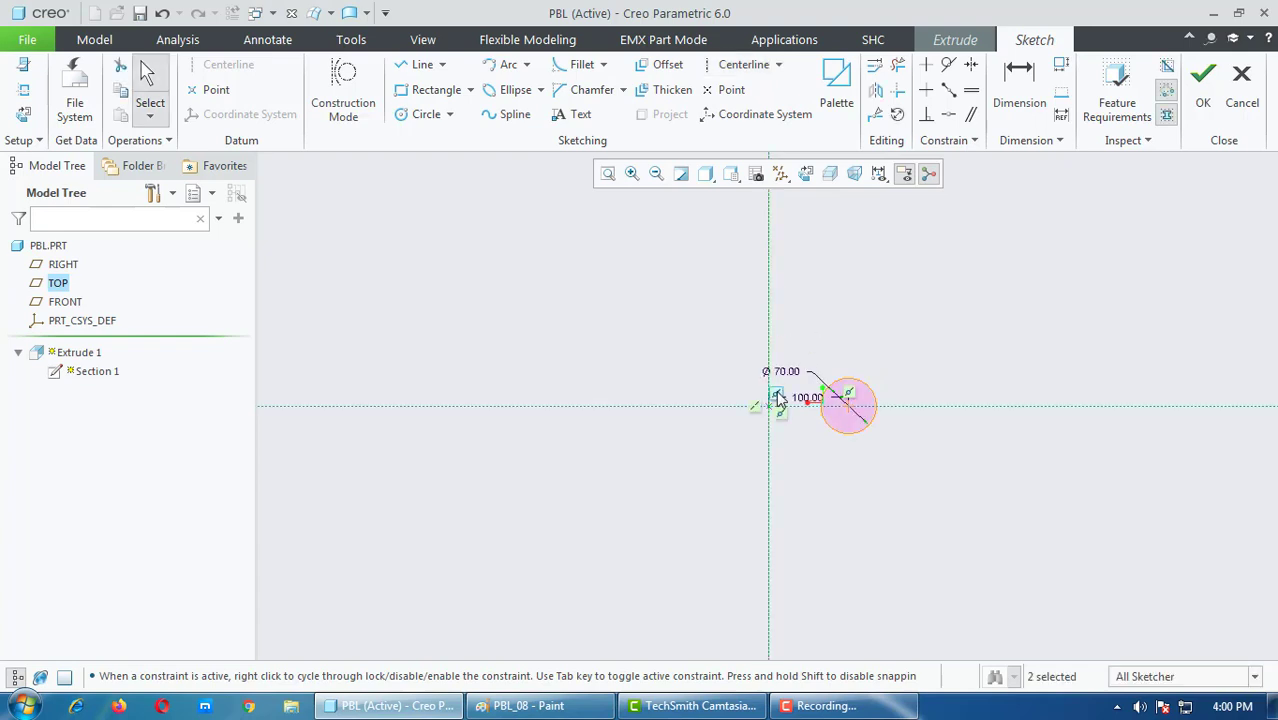
scroll(778, 398, "up", 2)
scroll(778, 398, "up", 2)
left_click_drag(1133, 310, 855, 556)
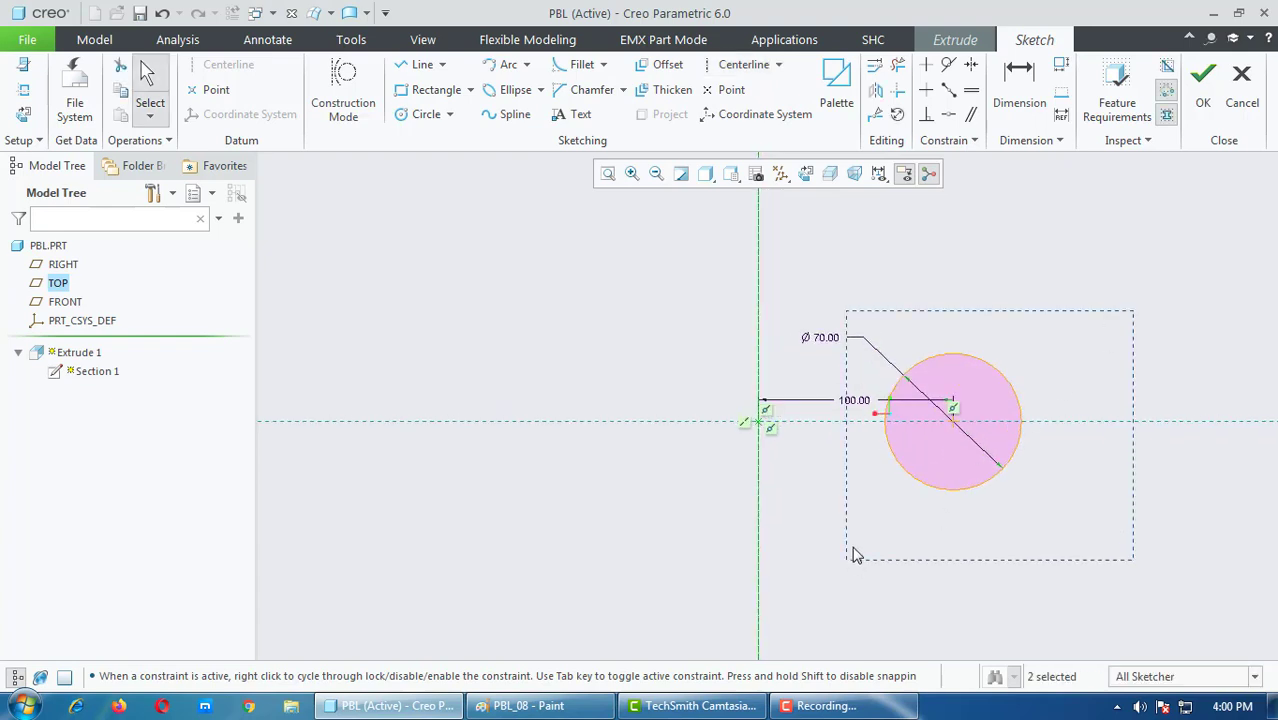
left_click(874, 89)
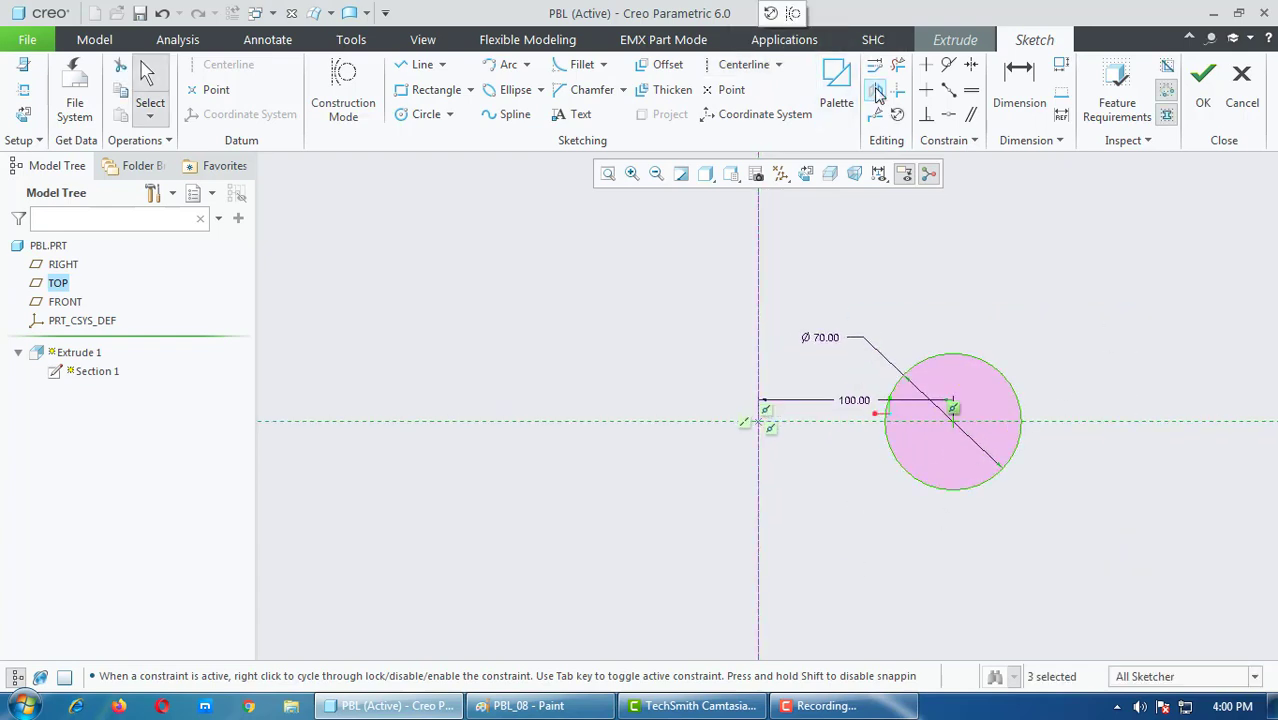
left_click(757, 388)
scroll(702, 361, "down", 1)
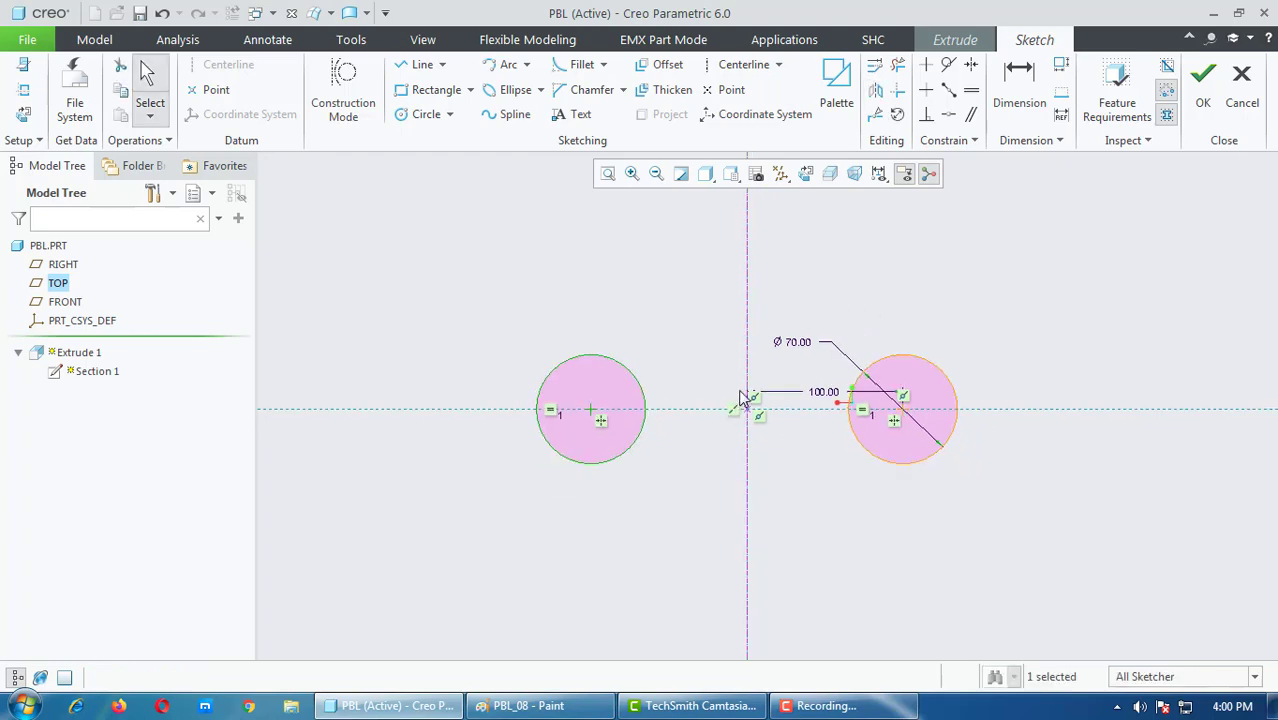
Step: Undo the last two yellow marks and box the R200 and 200 dimensions instead
key("alt+Tab")
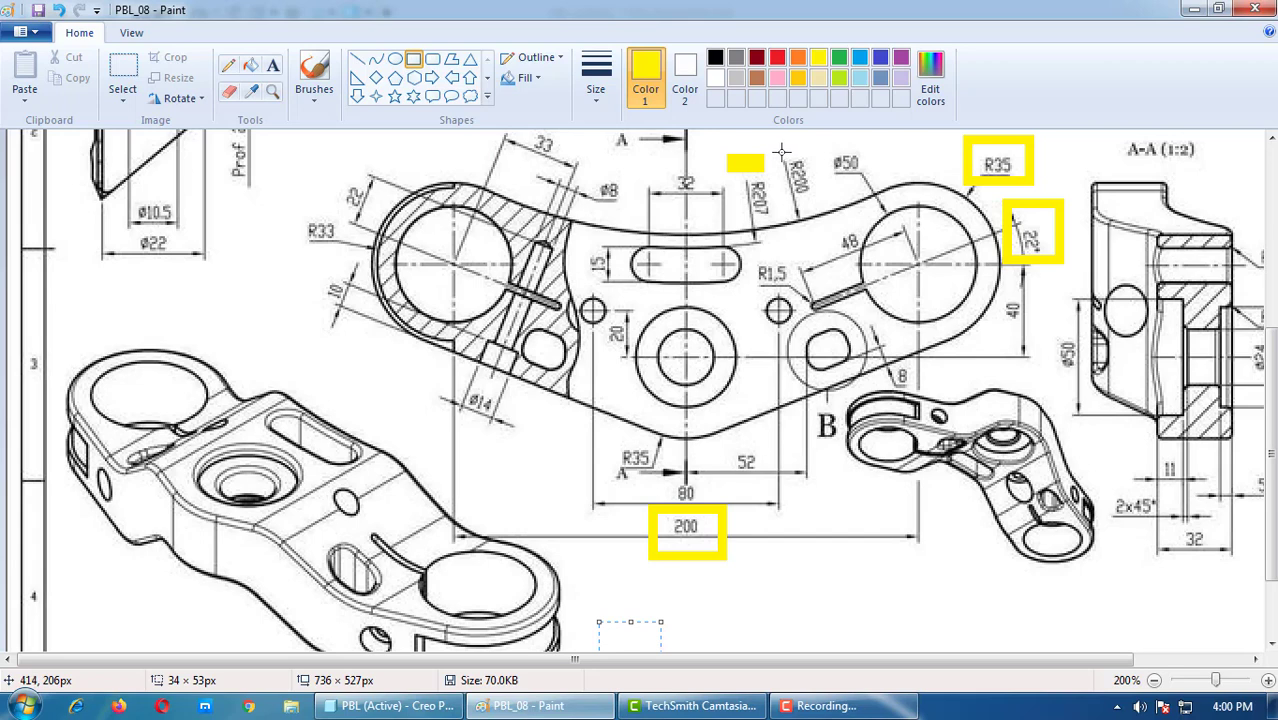
key("ctrl+z")
key("ctrl+z")
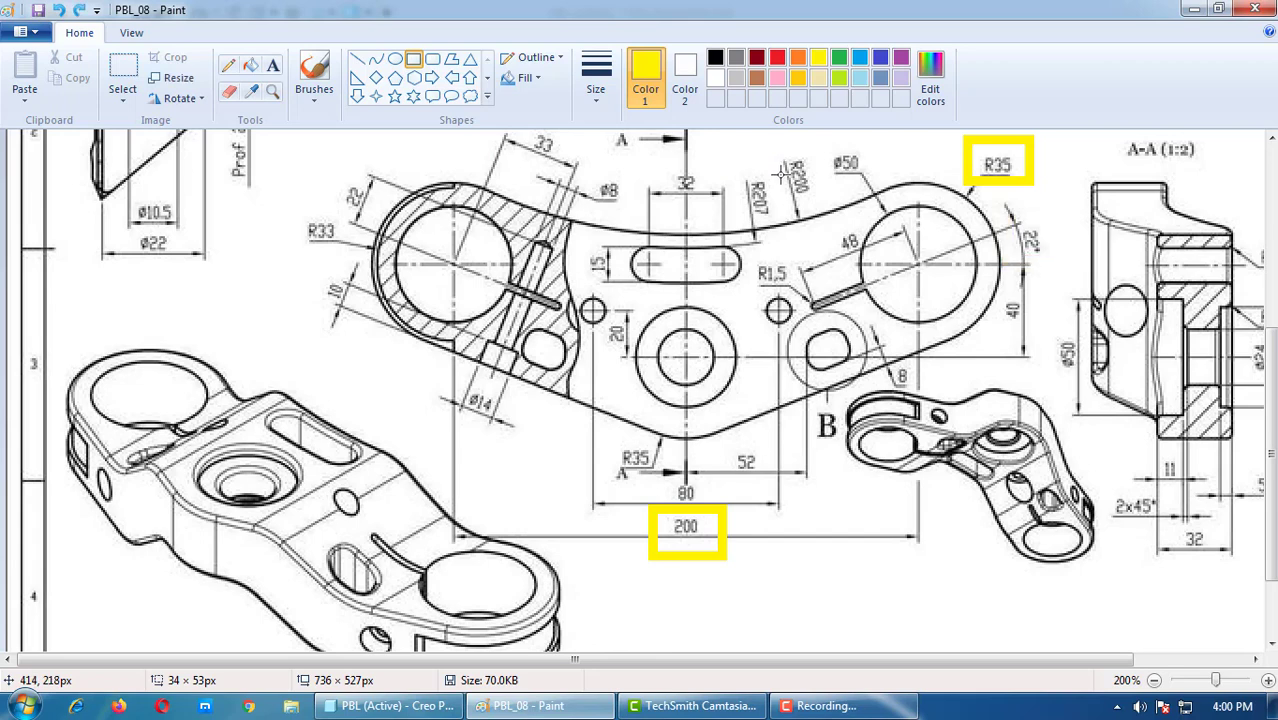
key("ctrl+z")
left_click_drag(776, 146, 818, 203)
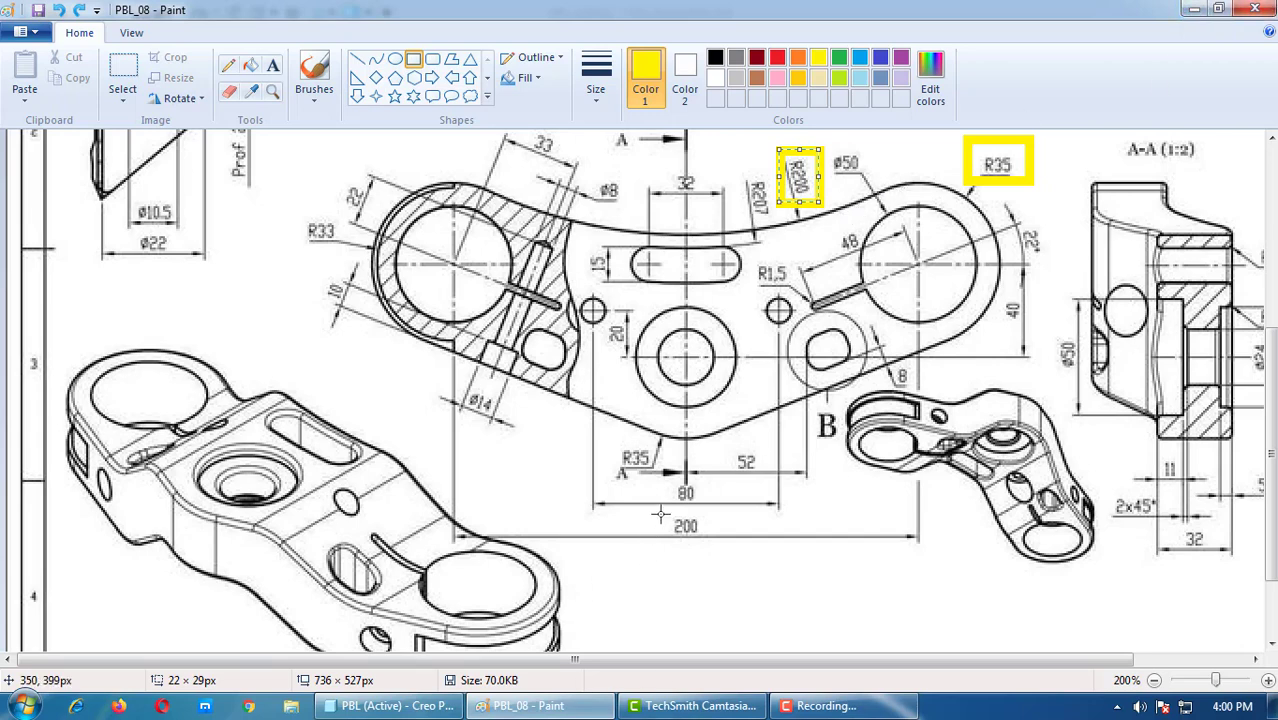
mouse_move(659, 510)
left_mouse_down()
mouse_move(715, 572)
mouse_move(711, 551)
left_mouse_up()
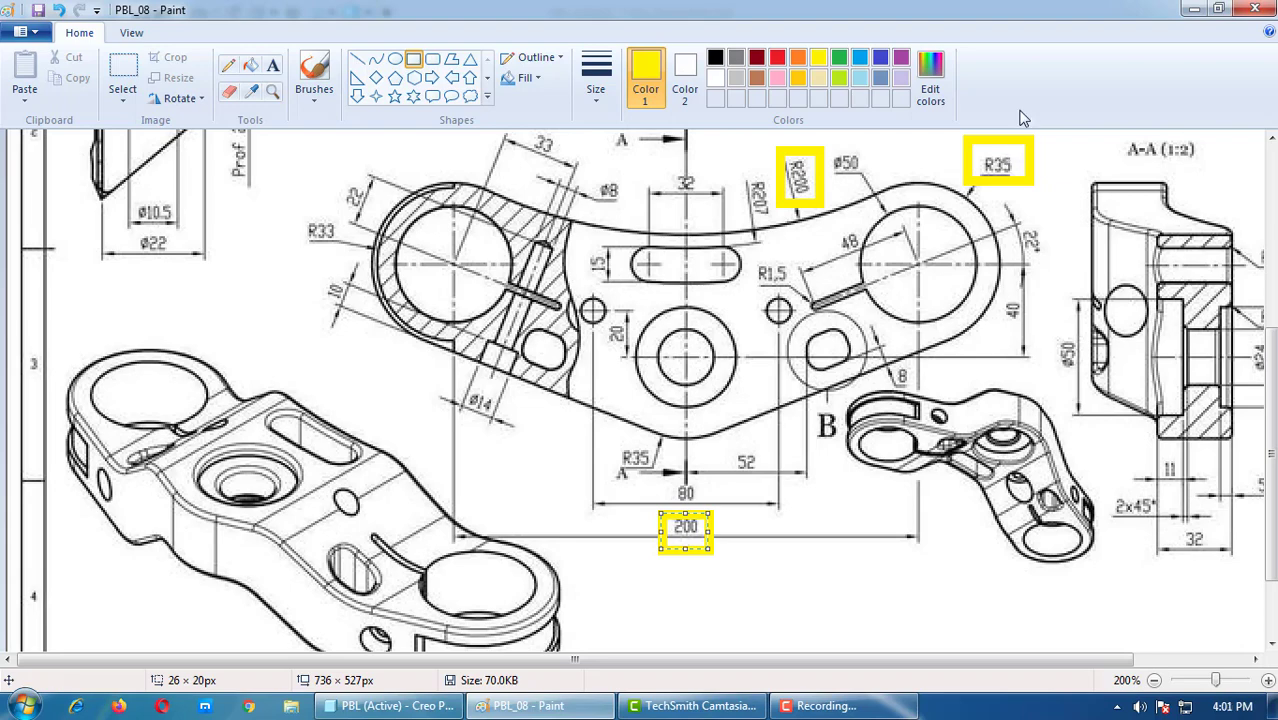
left_click(1193, 9)
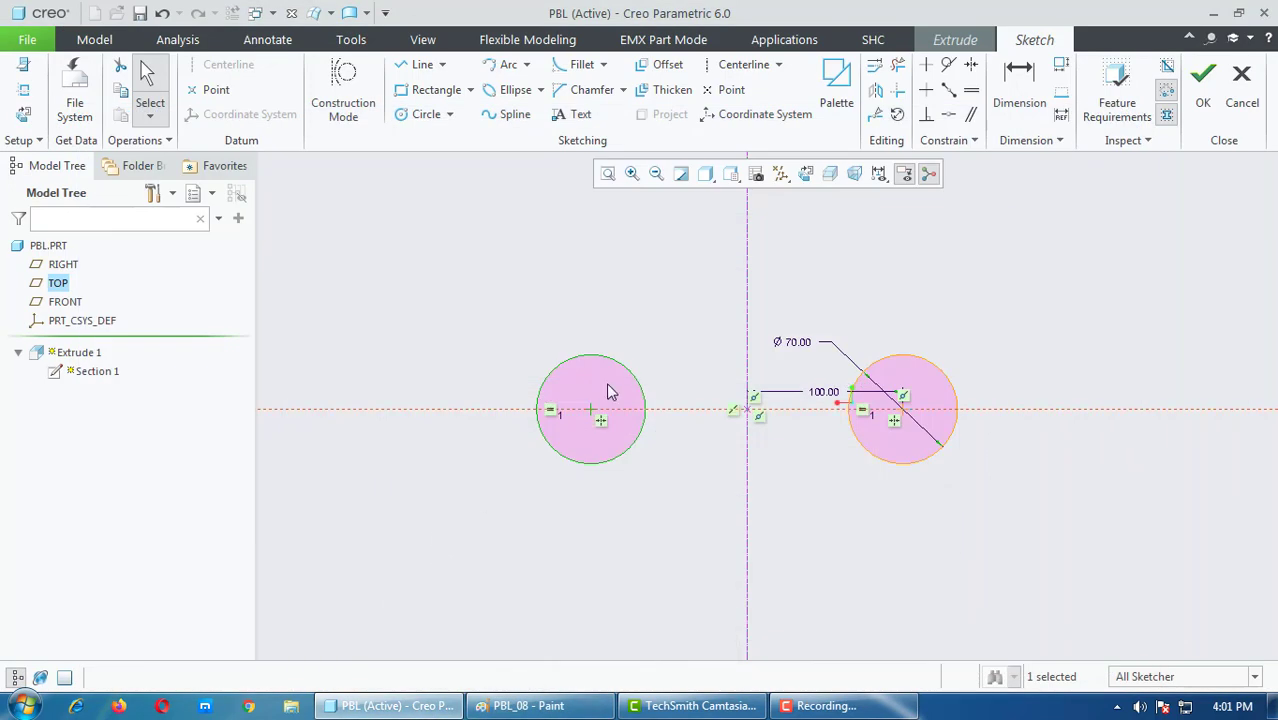
Step: Sketch a circle above the origin and set its diameter to 400
left_click(424, 115)
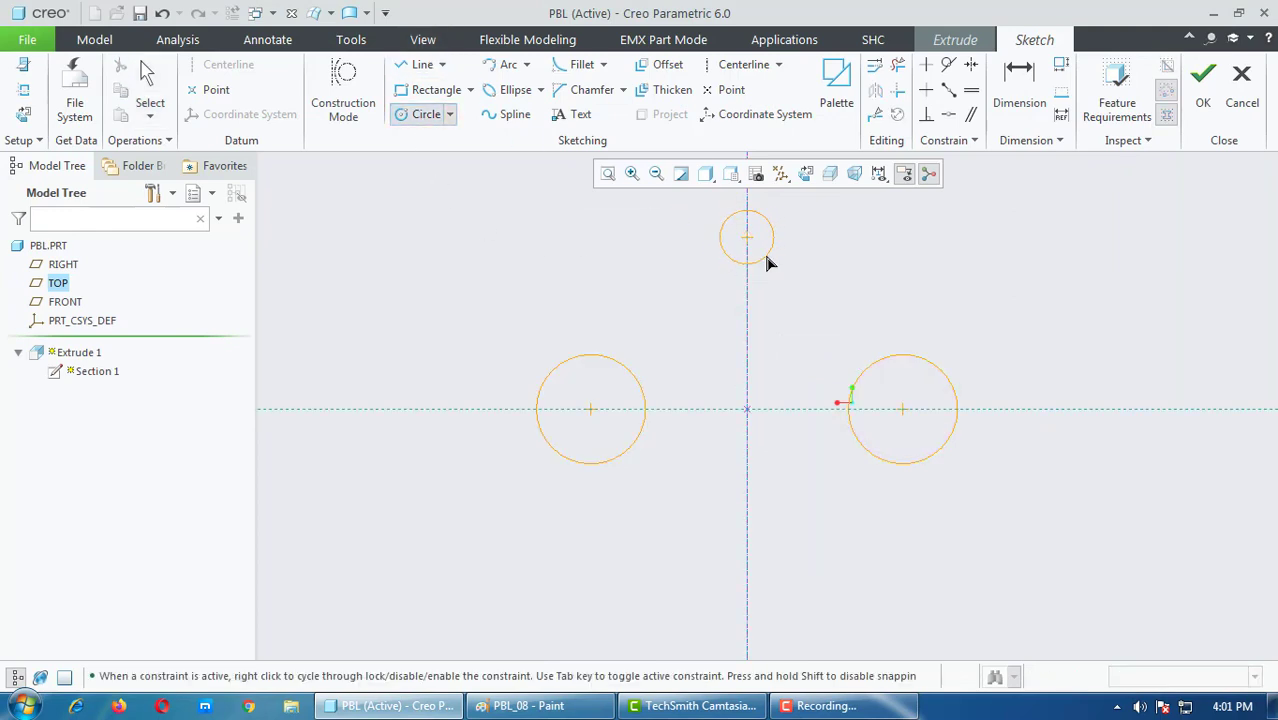
middle_click(767, 262)
scroll(710, 494, "up", 3)
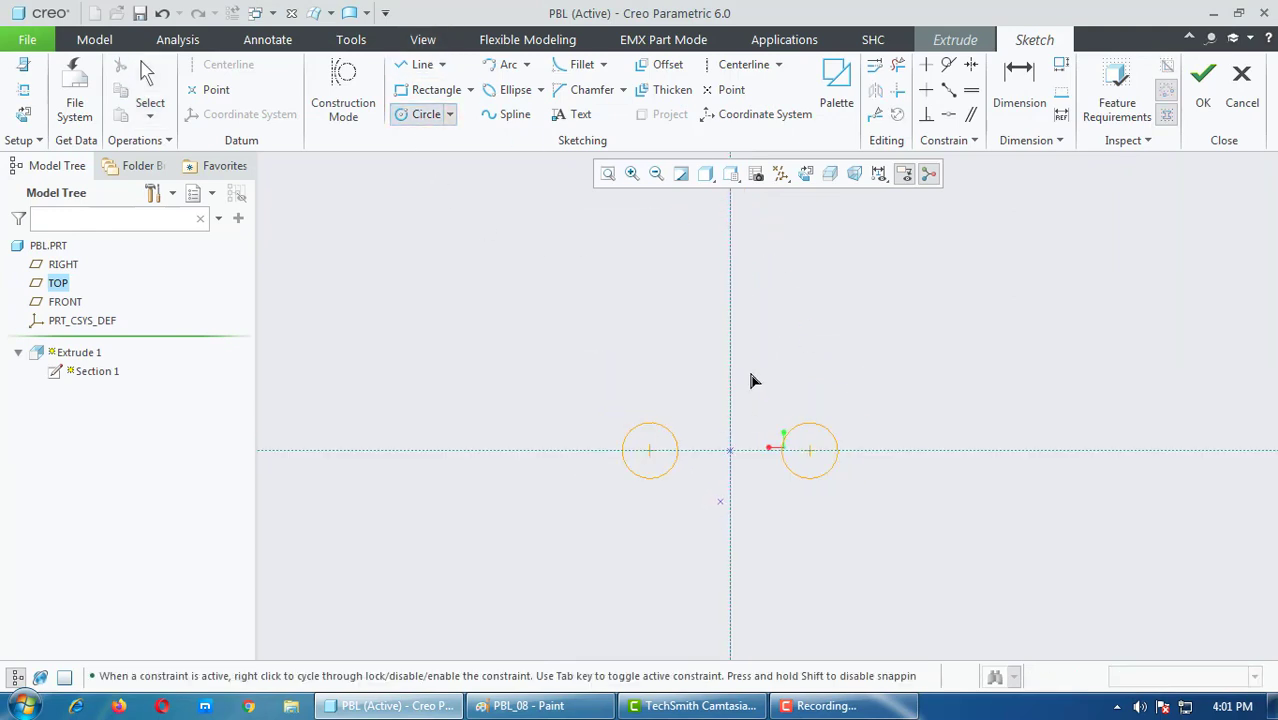
left_click(730, 288)
left_click(740, 322)
middle_click(770, 322)
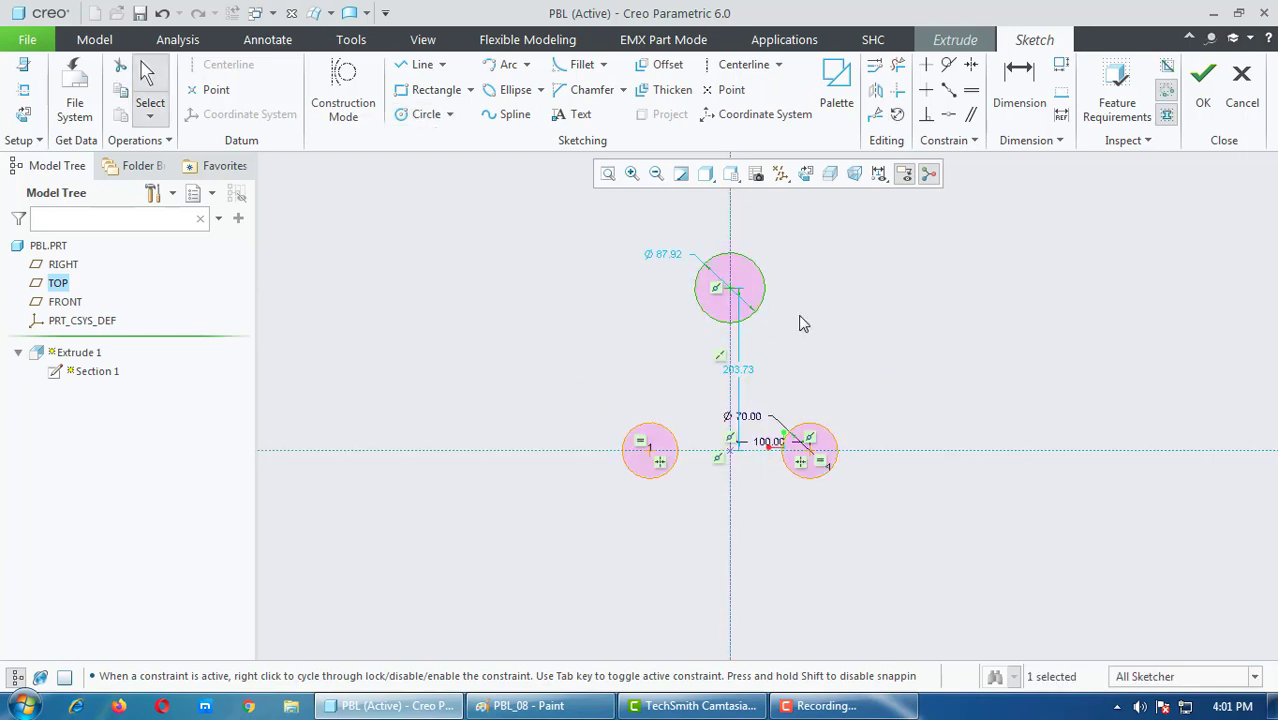
double_click(670, 258)
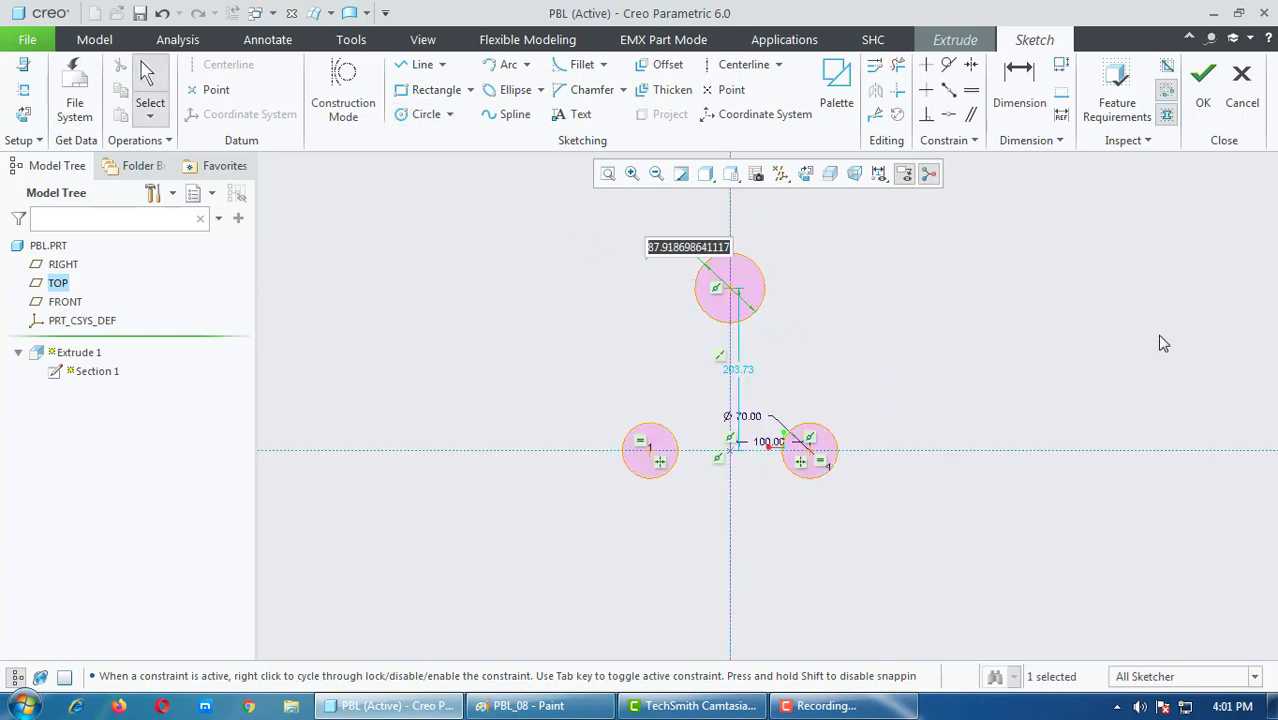
type("400")
key("Return")
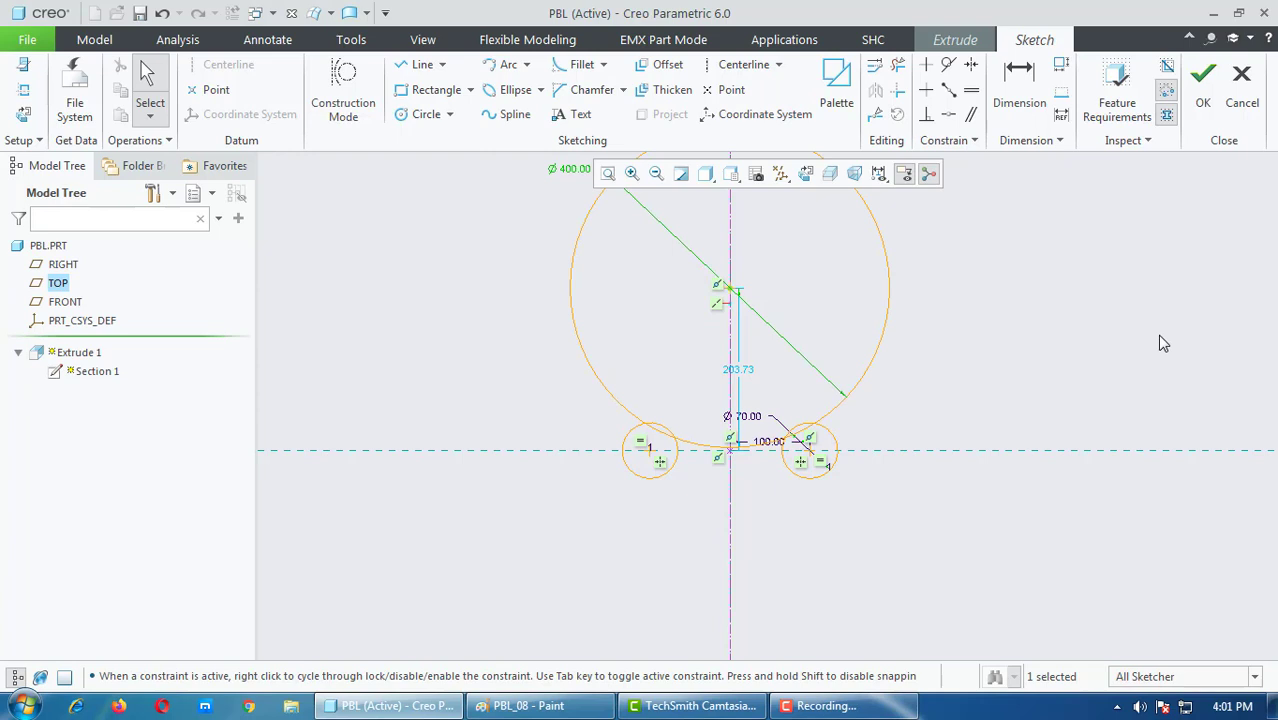
scroll(706, 458, "down", 1)
scroll(699, 448, "down", 5)
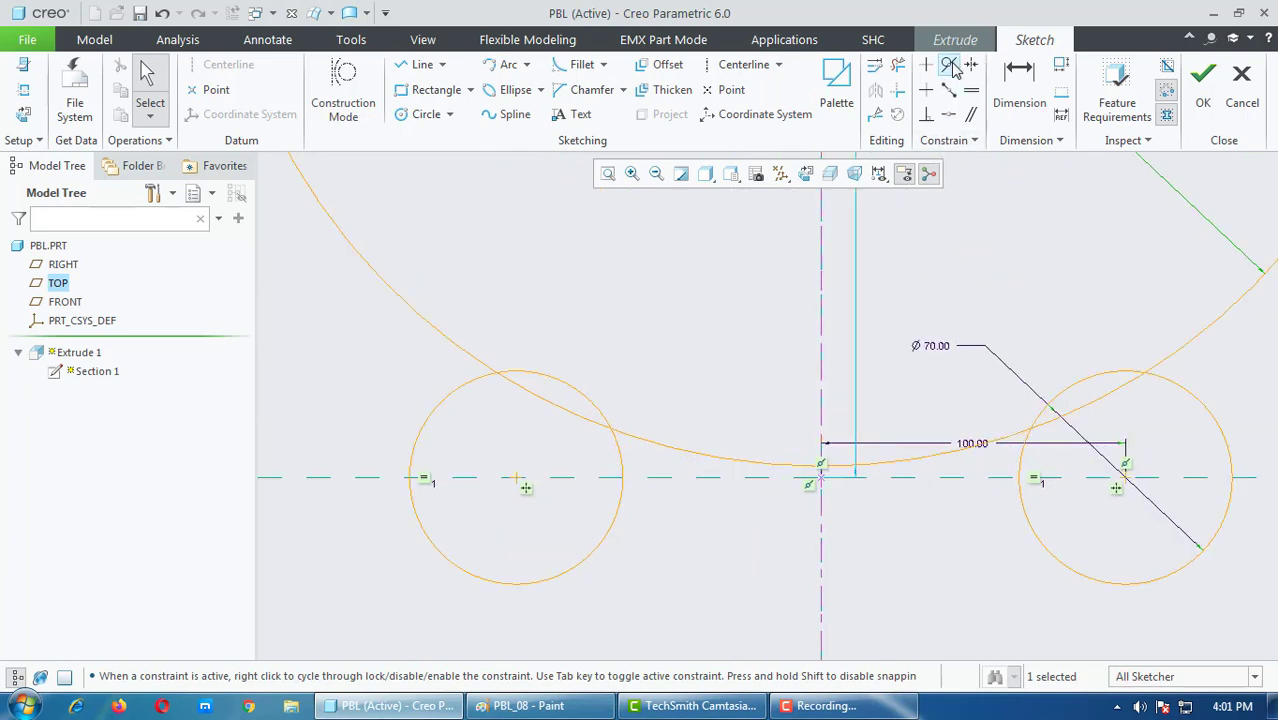
Step: Constrain the Ø400 circle tangent to the left and right Ø70 circles
left_click(950, 66)
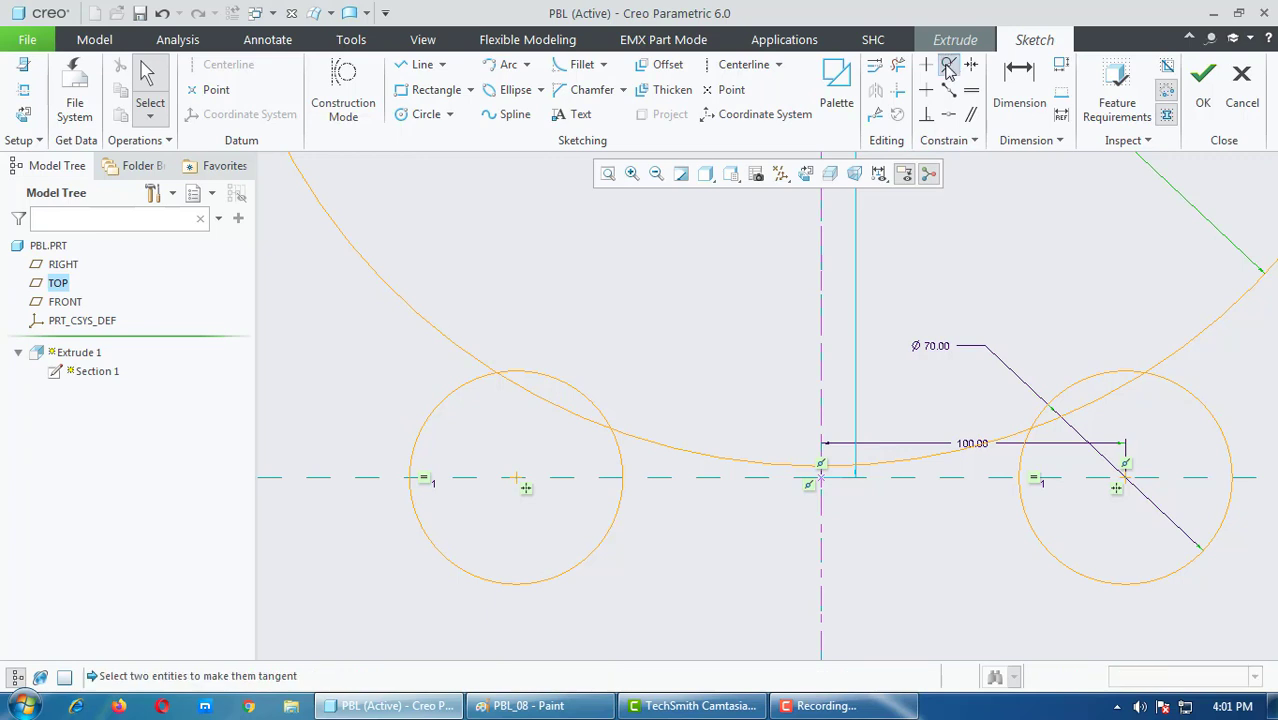
left_click(593, 407)
left_click(618, 481)
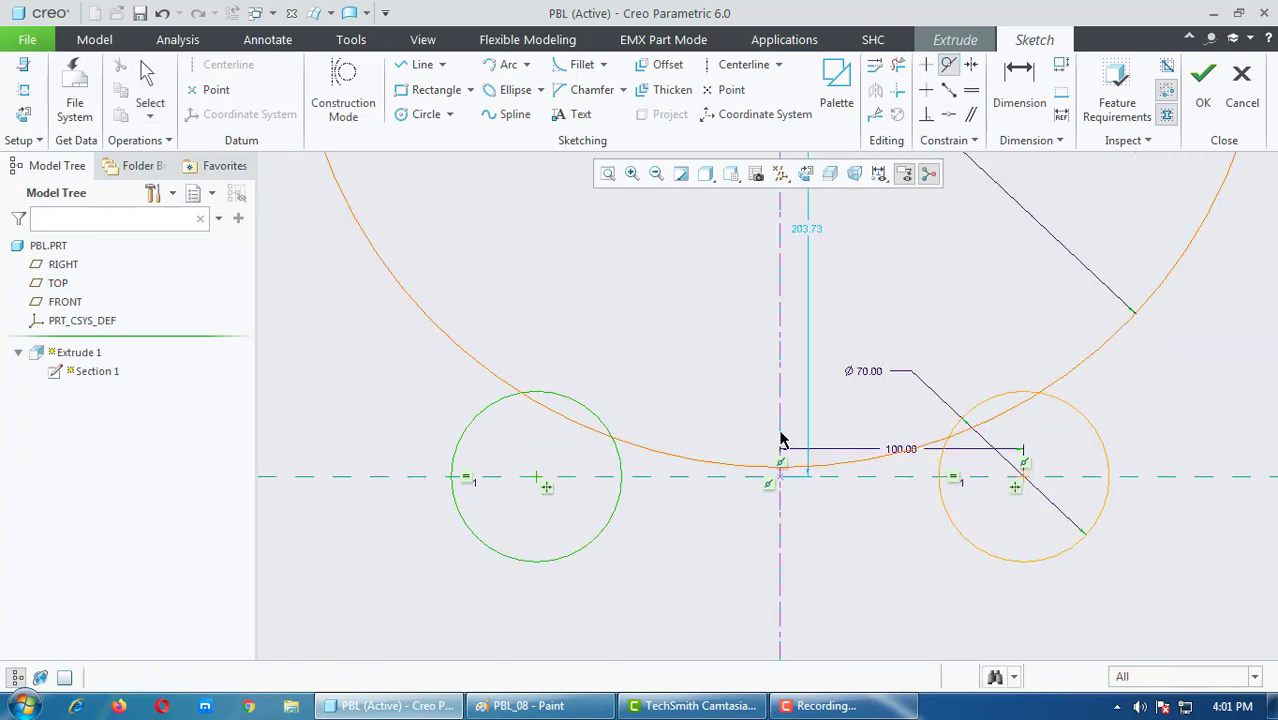
left_click(948, 66)
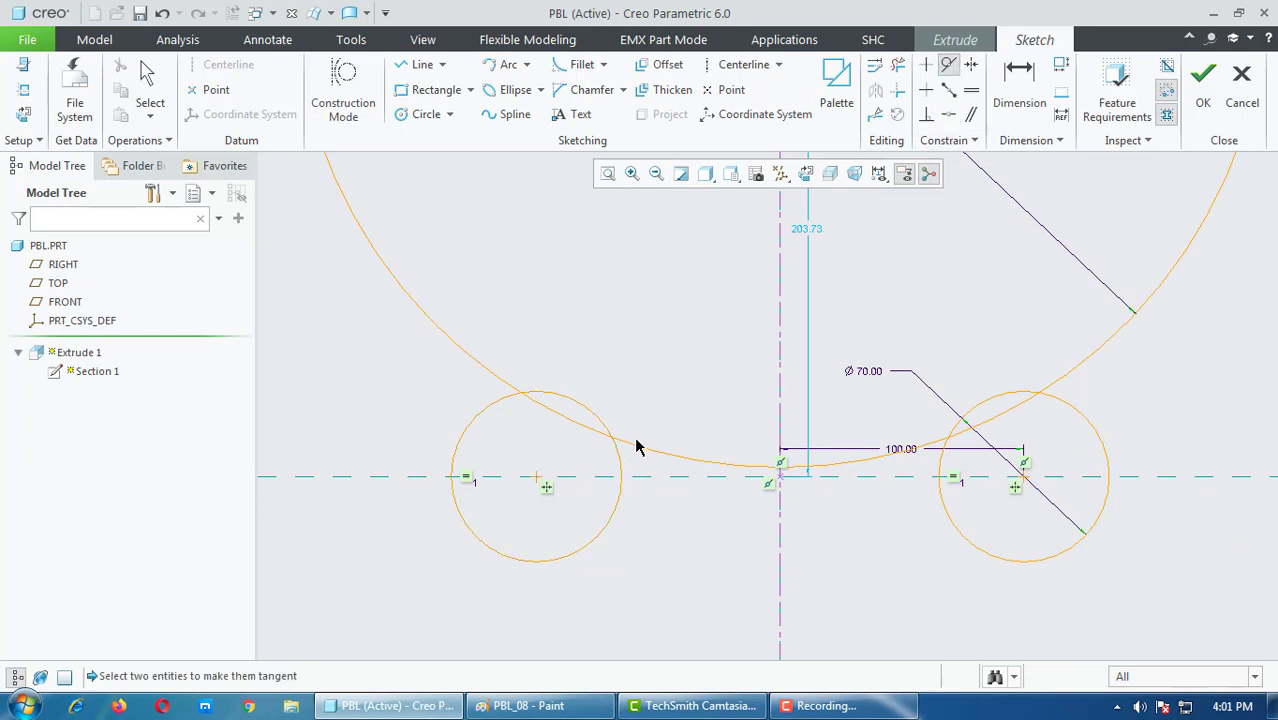
left_click(637, 447)
left_click(583, 409)
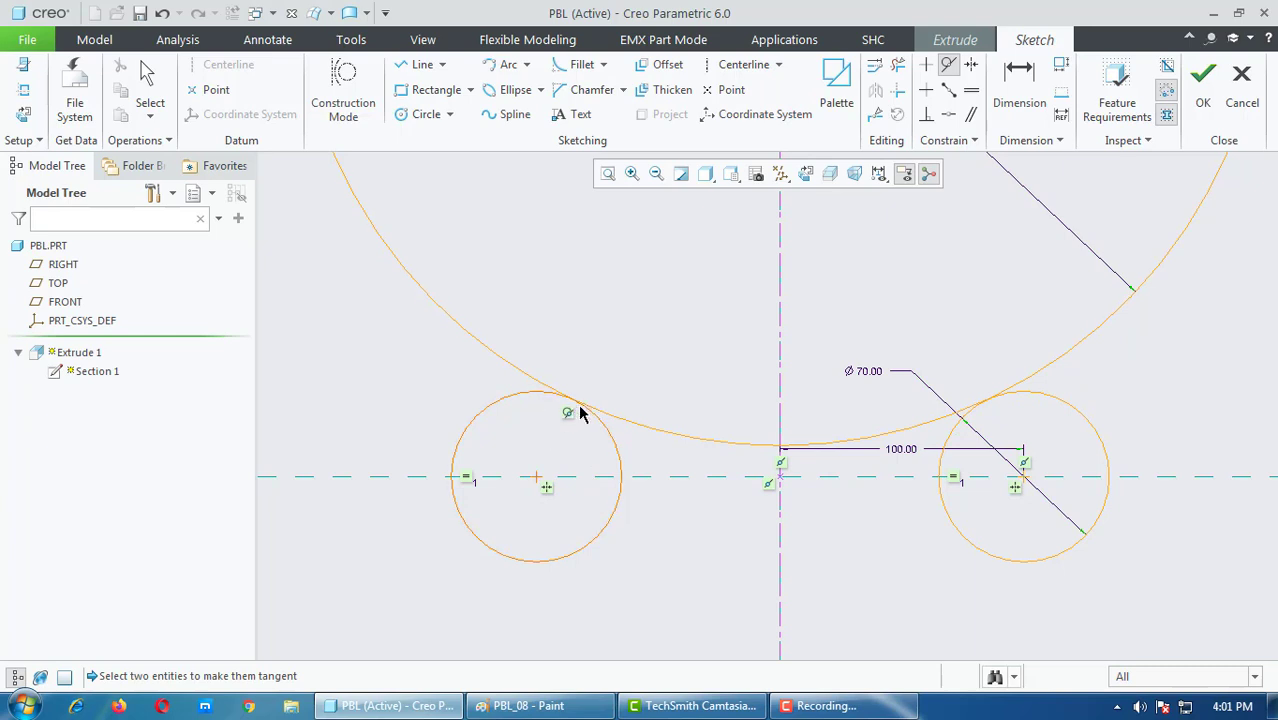
scroll(667, 523, "down", 1)
left_click(948, 64)
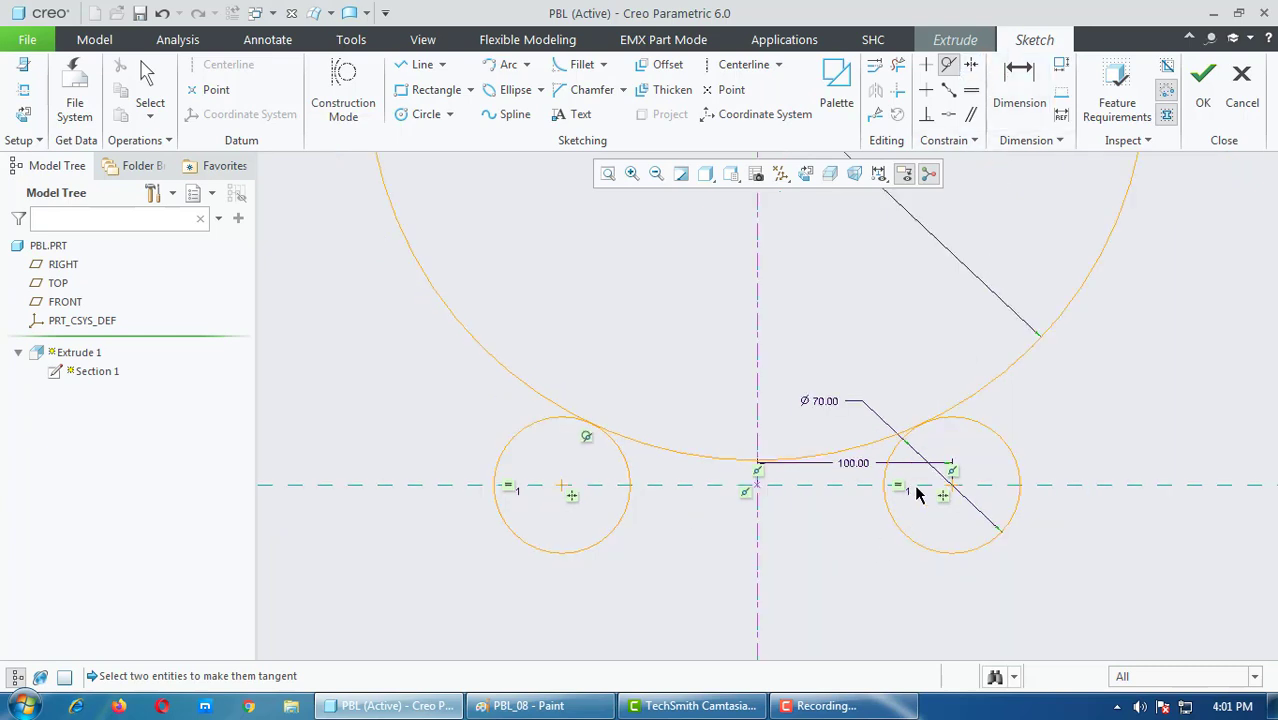
left_click(893, 442)
left_click(1007, 438)
scroll(827, 388, "down", 1)
scroll(820, 487, "up", 1)
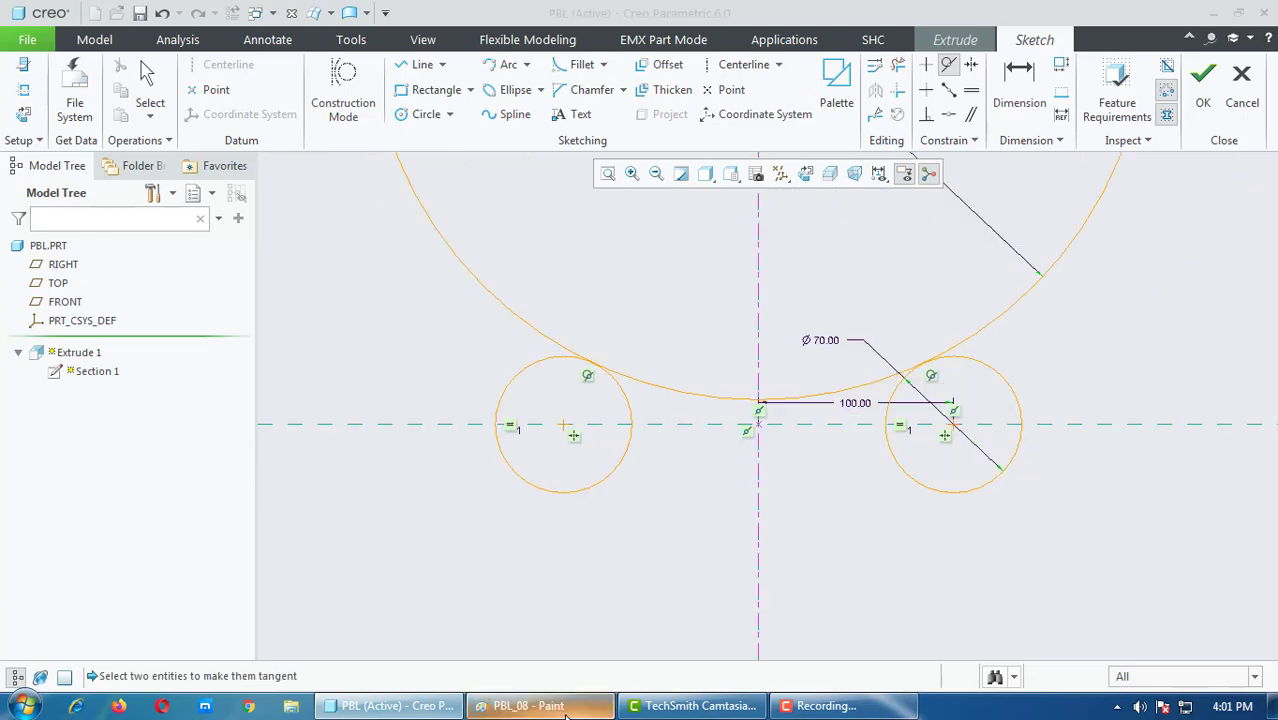
Step: Box the 22 dimension in yellow after discarding a stray R1.5 box, then return to Creo
left_click(528, 706)
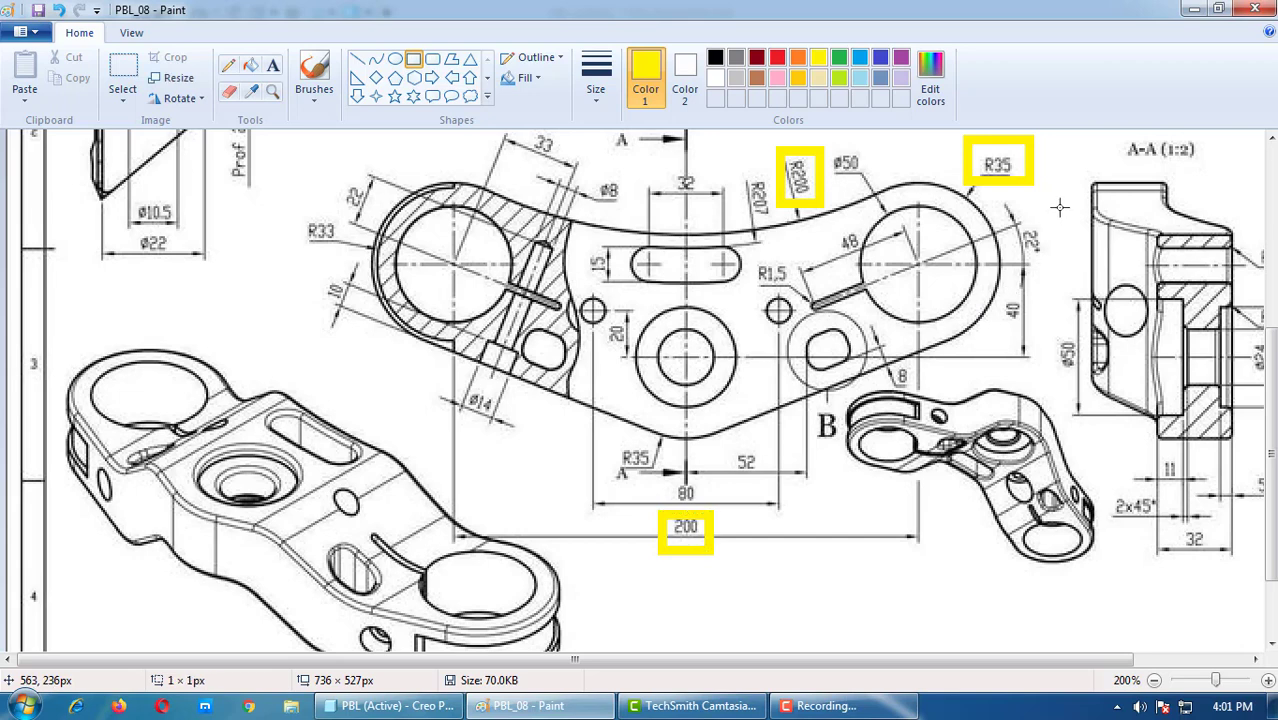
mouse_move(1064, 206)
left_mouse_down()
mouse_move(1006, 264)
mouse_move(1061, 210)
left_mouse_up()
left_click_drag(881, 266, 775, 330)
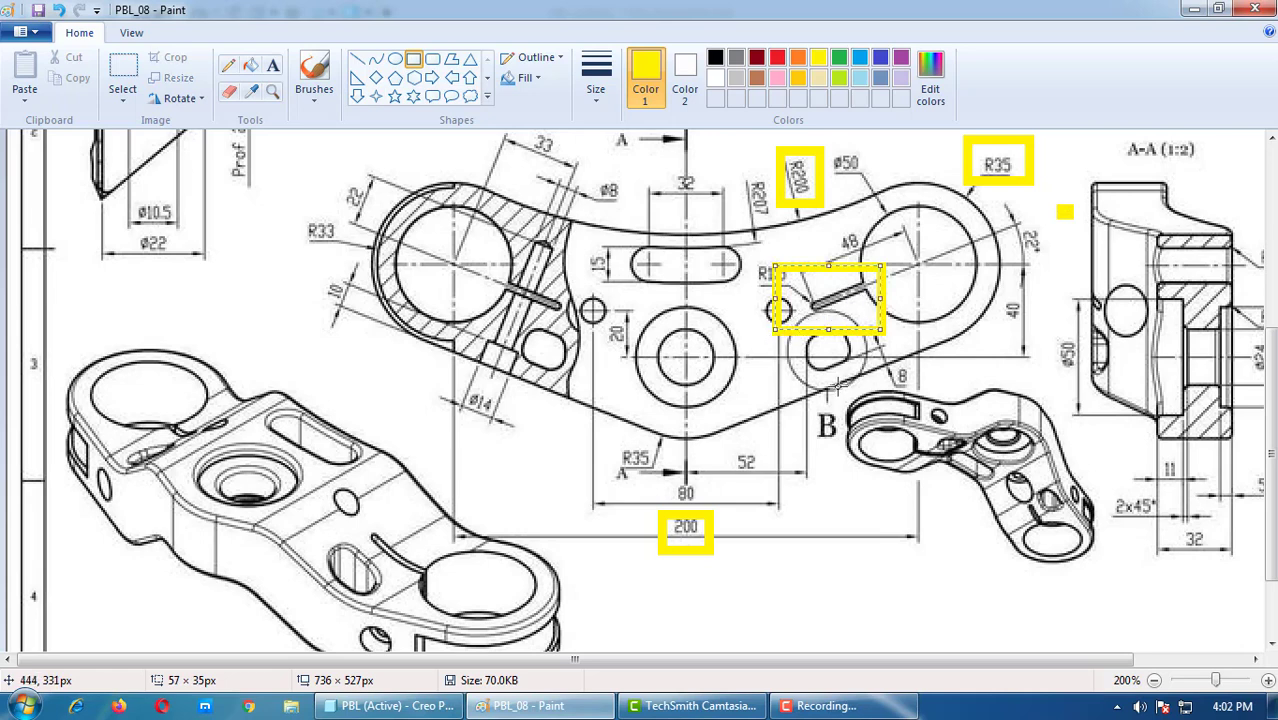
key("ctrl+z")
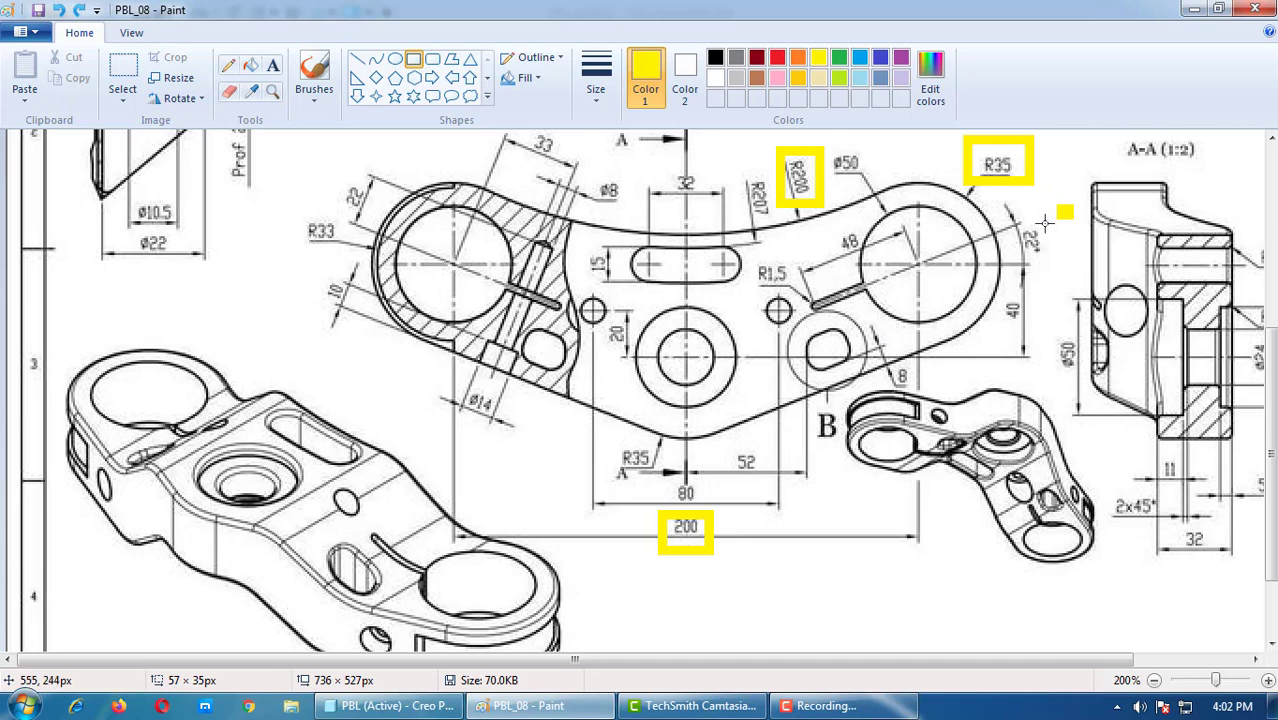
left_click_drag(1055, 196, 993, 265)
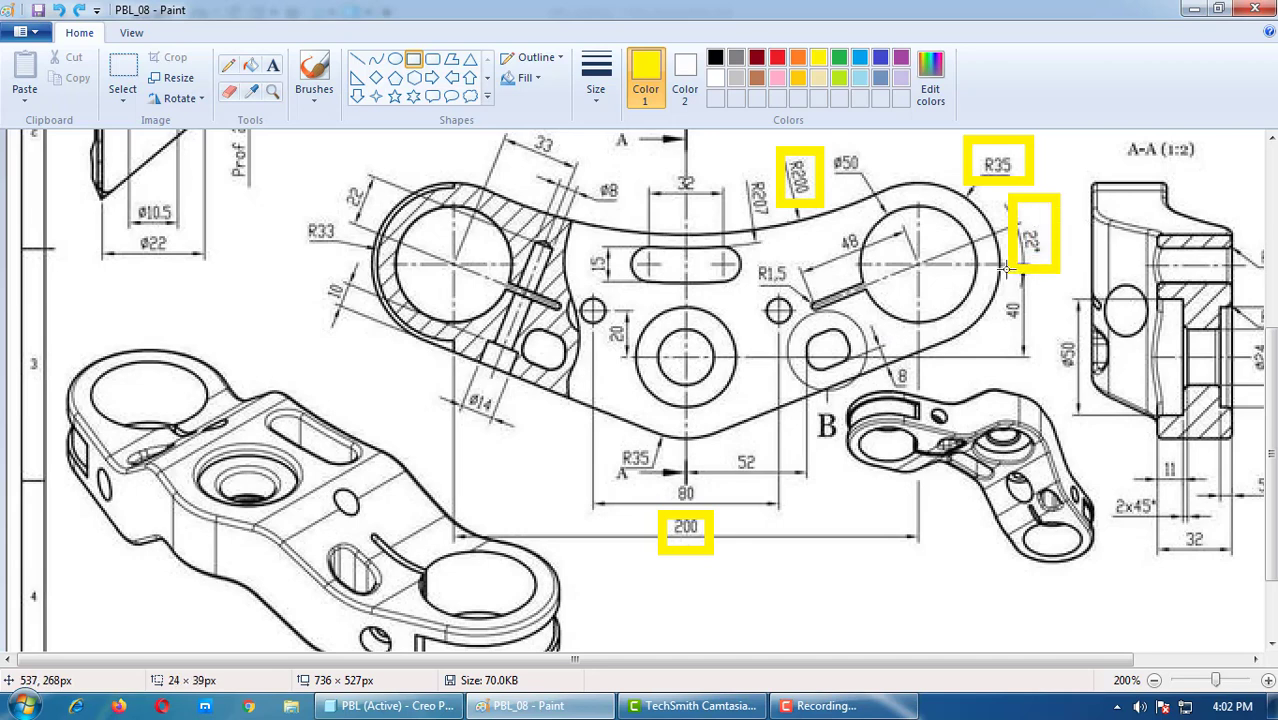
left_click(448, 706)
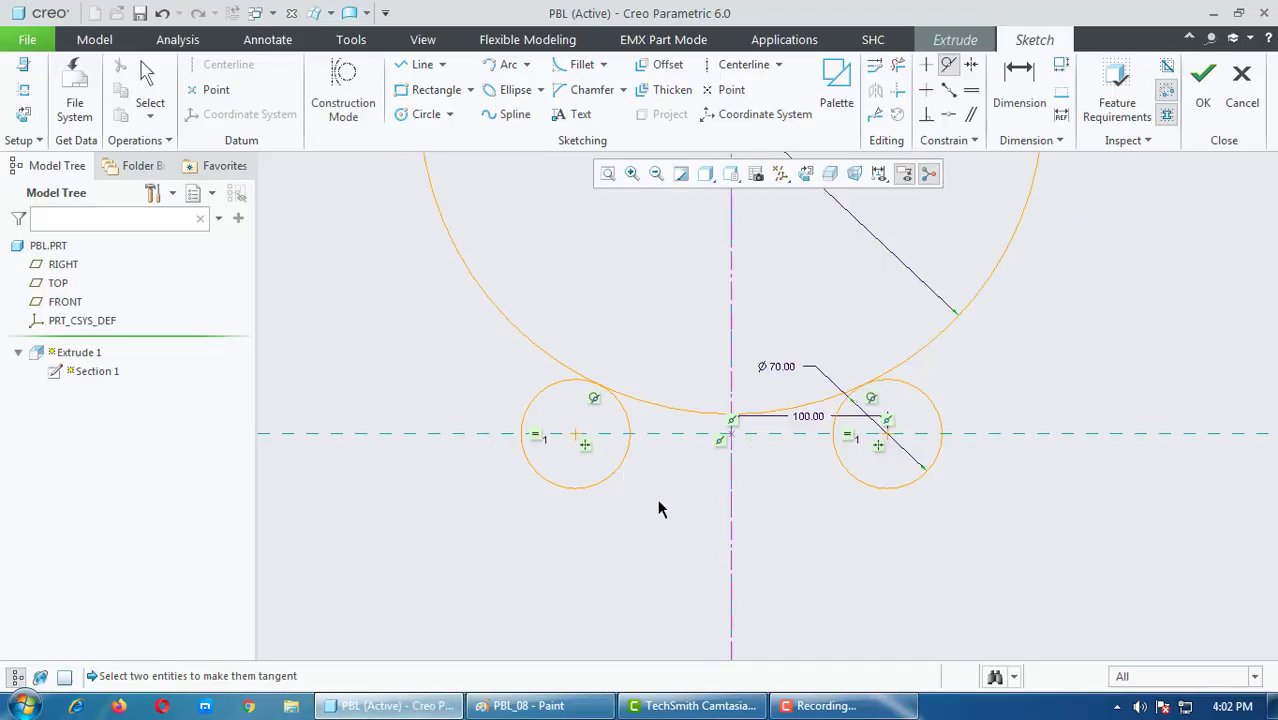
Step: Draw an inclined centerline tangent to the right Ø70 circle, running down below the origin
left_click(743, 64)
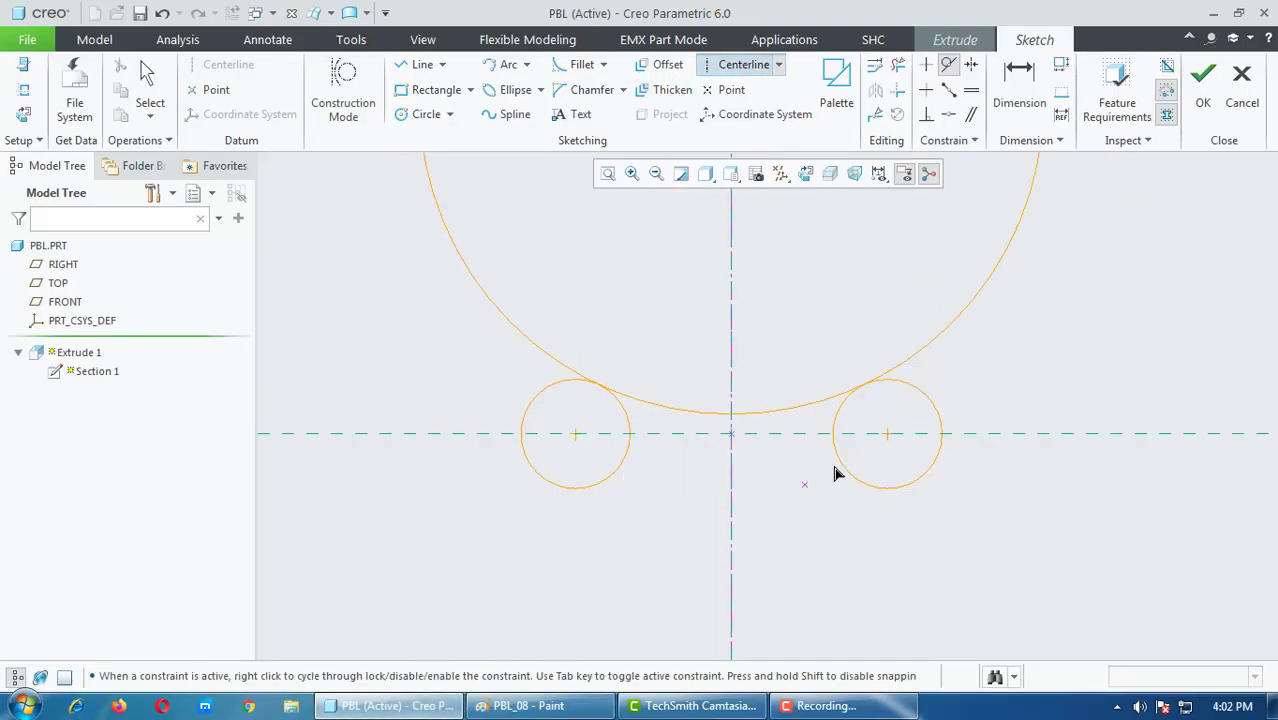
left_click(920, 482)
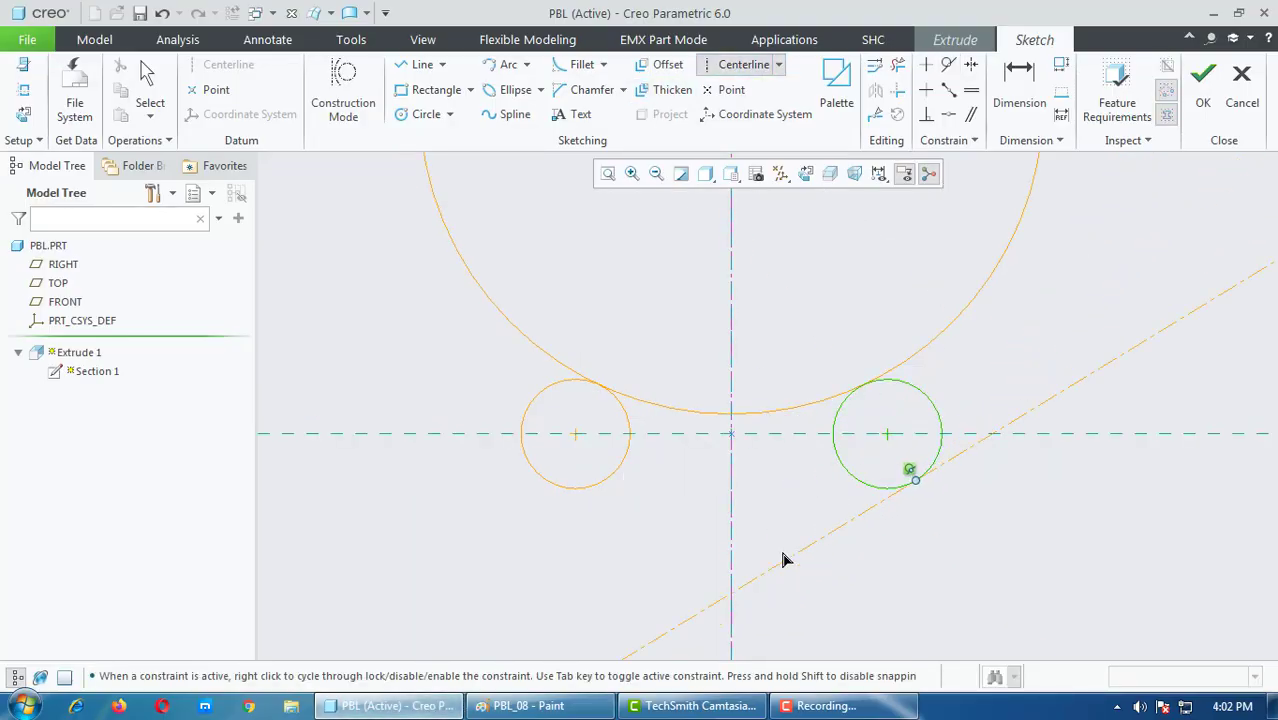
left_click(732, 594)
middle_click(924, 576)
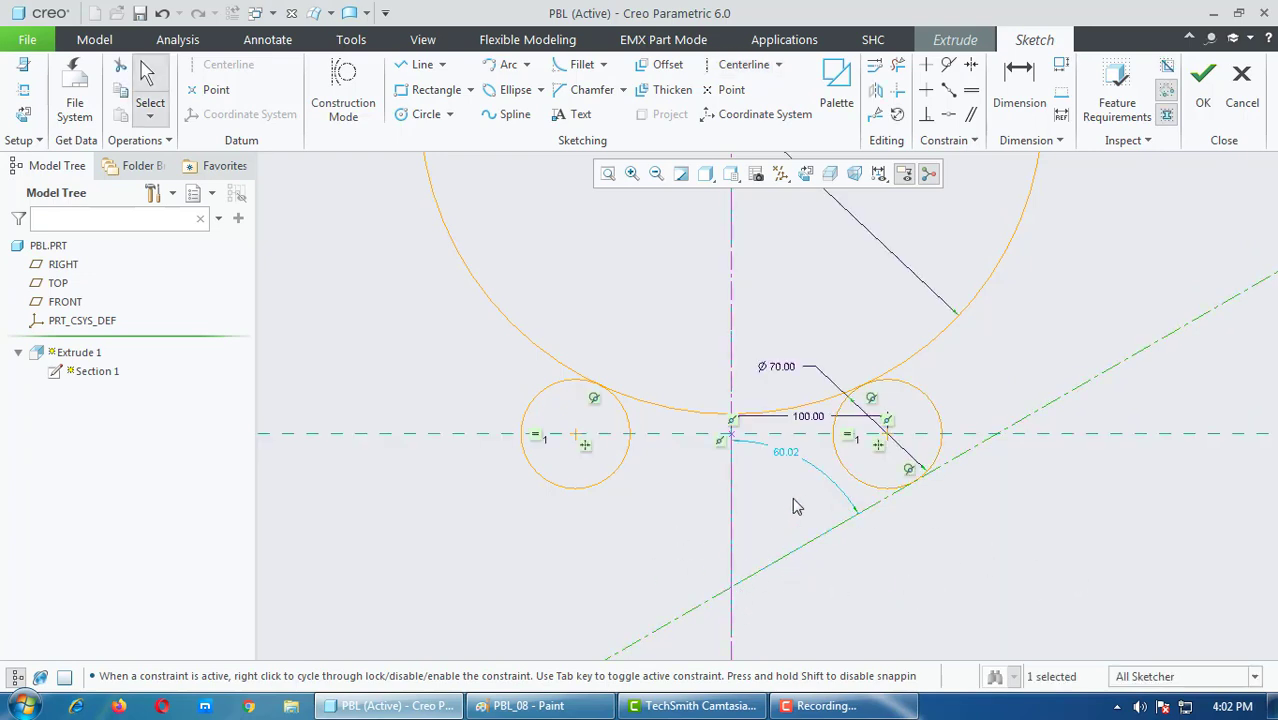
scroll(712, 597, "down", 3)
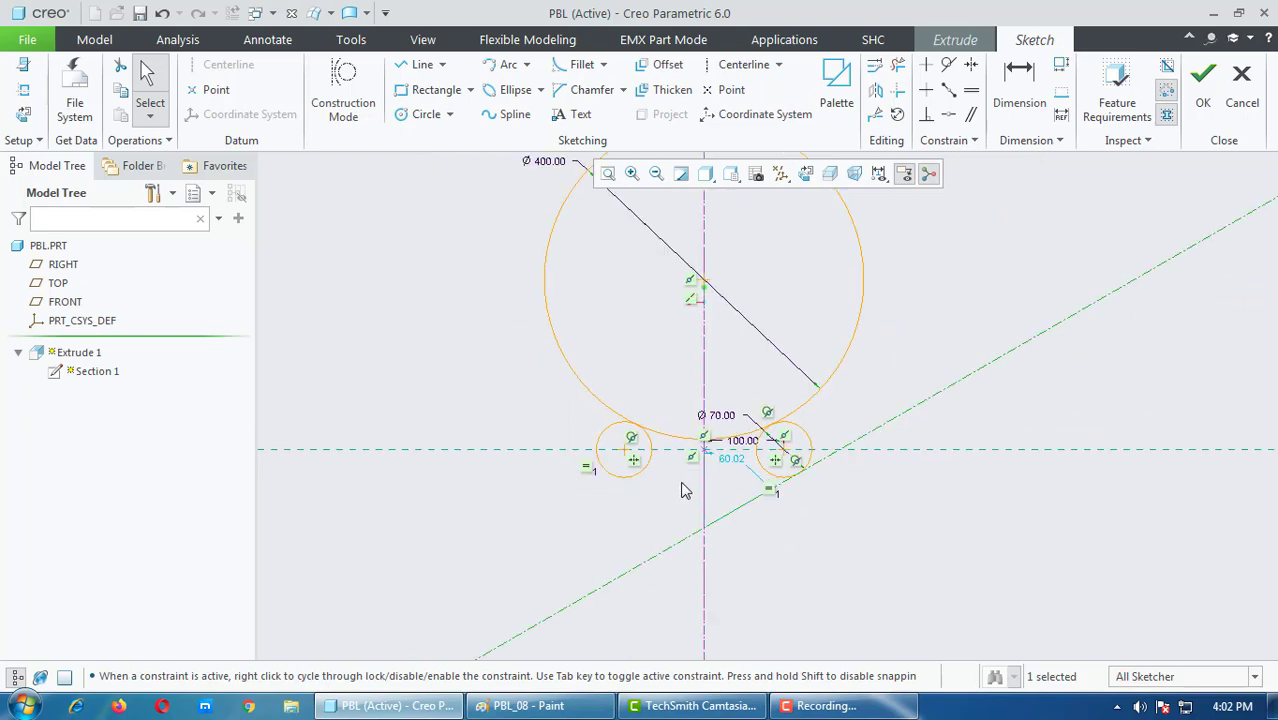
scroll(686, 490, "up", 2)
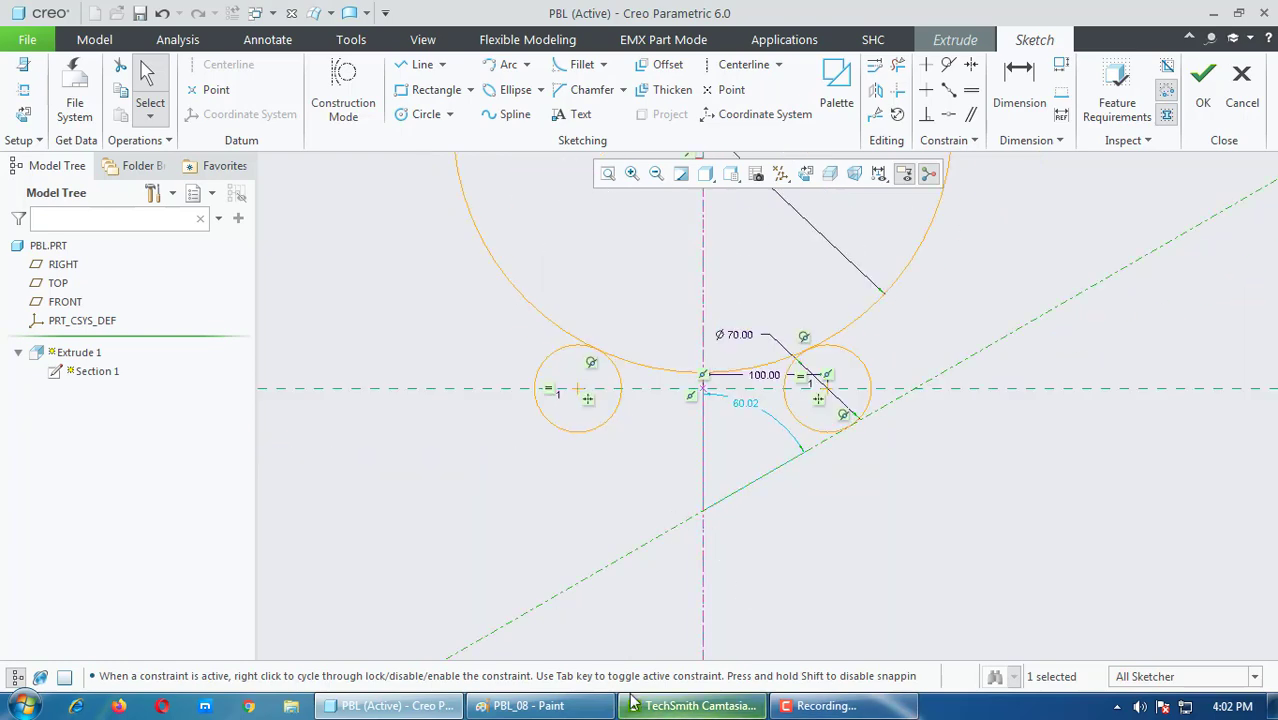
Step: Check the drawing, then try an 8° angle between the centerlines and undo it
left_click(528, 705)
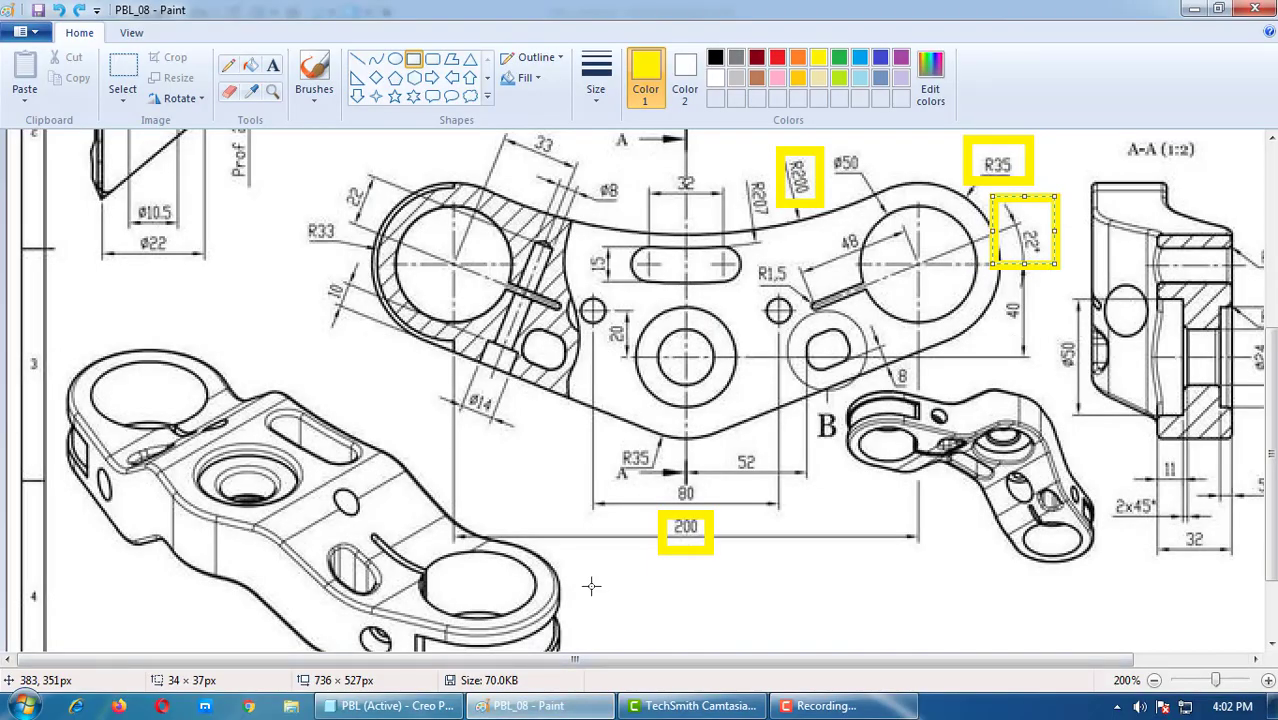
left_click(390, 705)
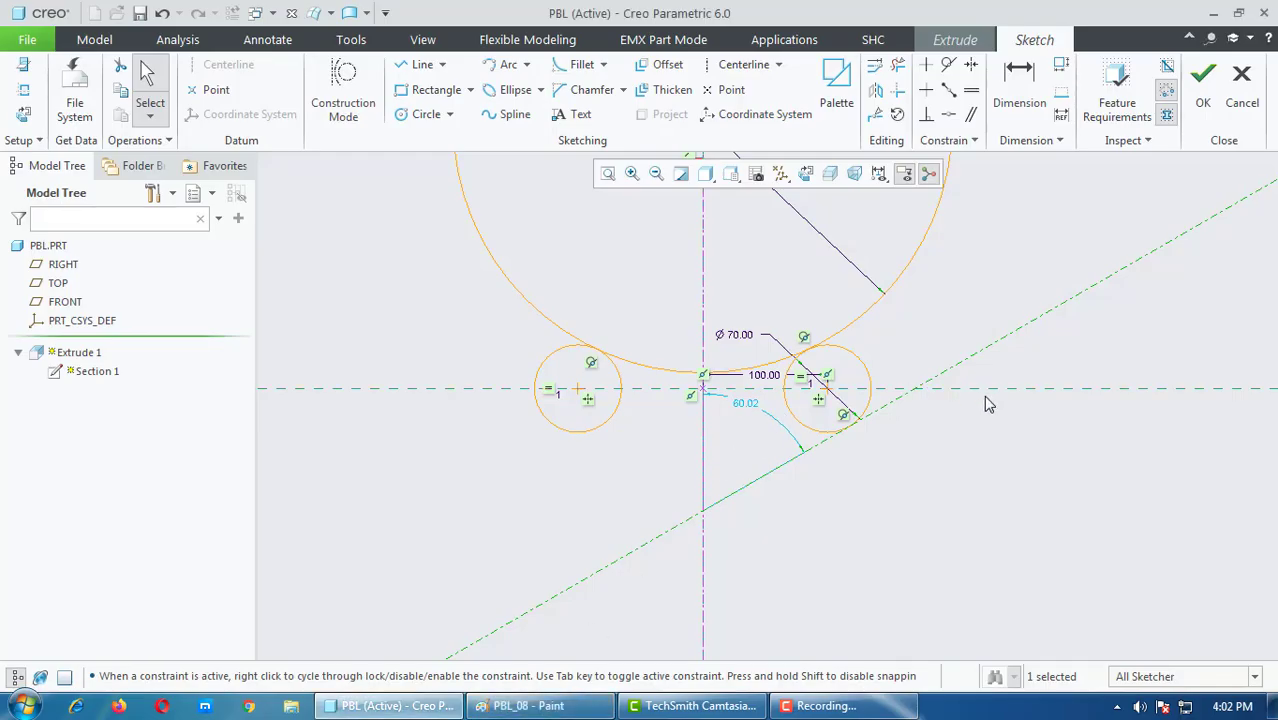
left_click(1019, 95)
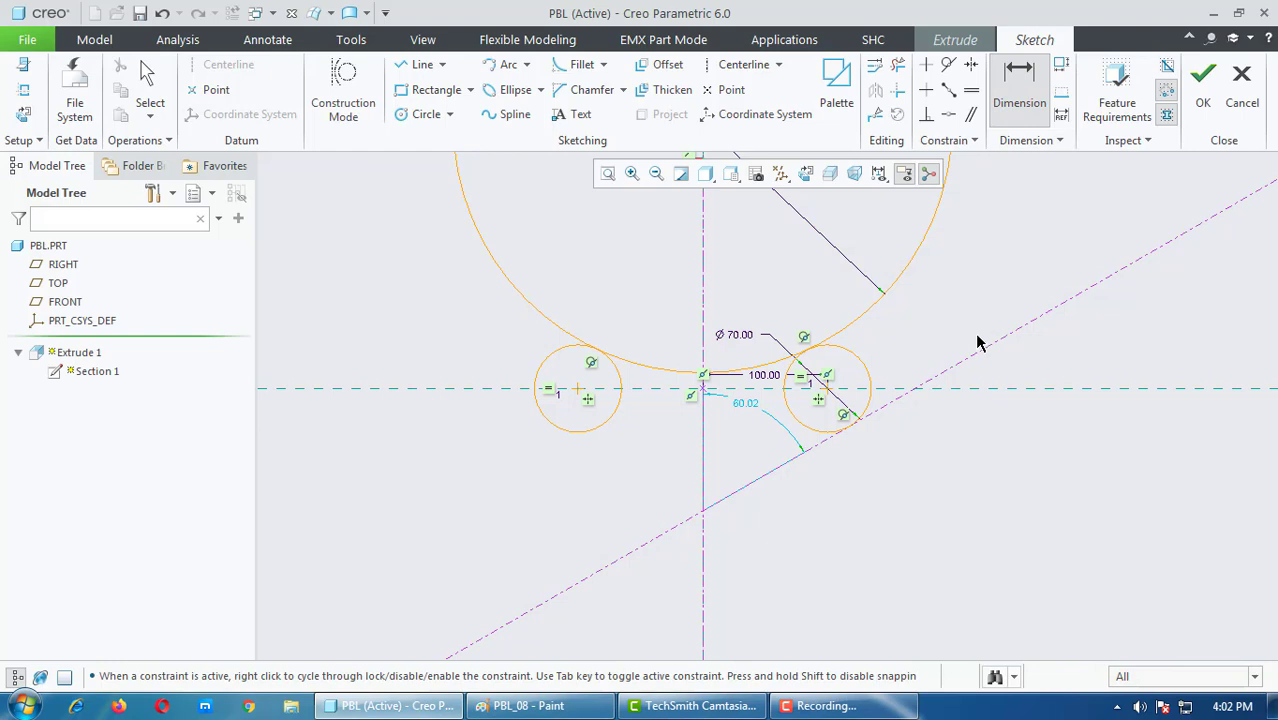
left_click(703, 443)
middle_click(745, 445)
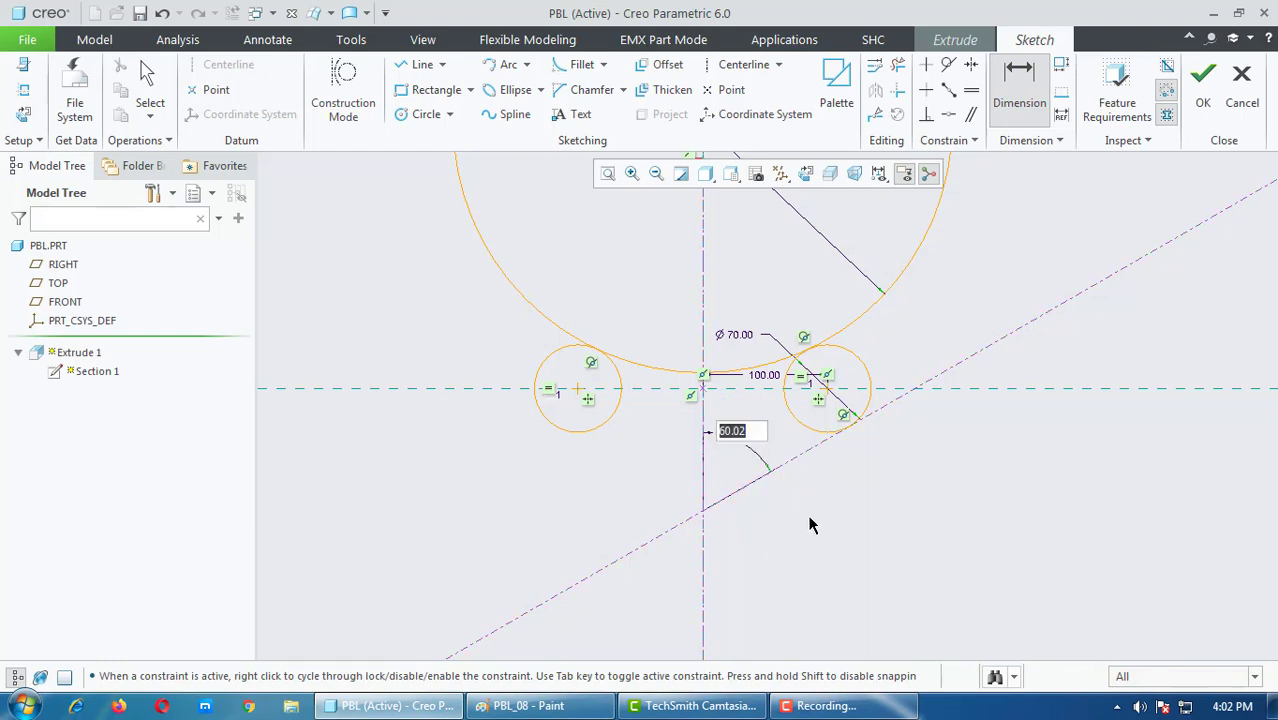
type("8")
key("Return")
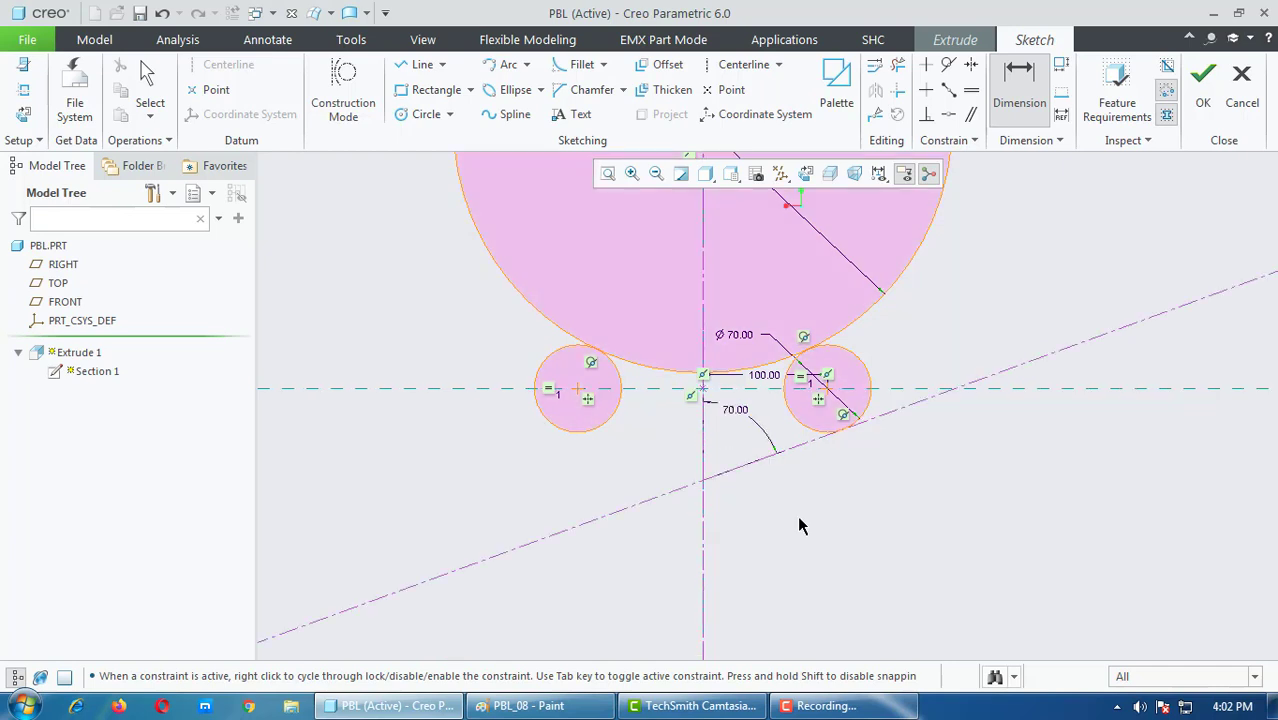
key("ctrl+z")
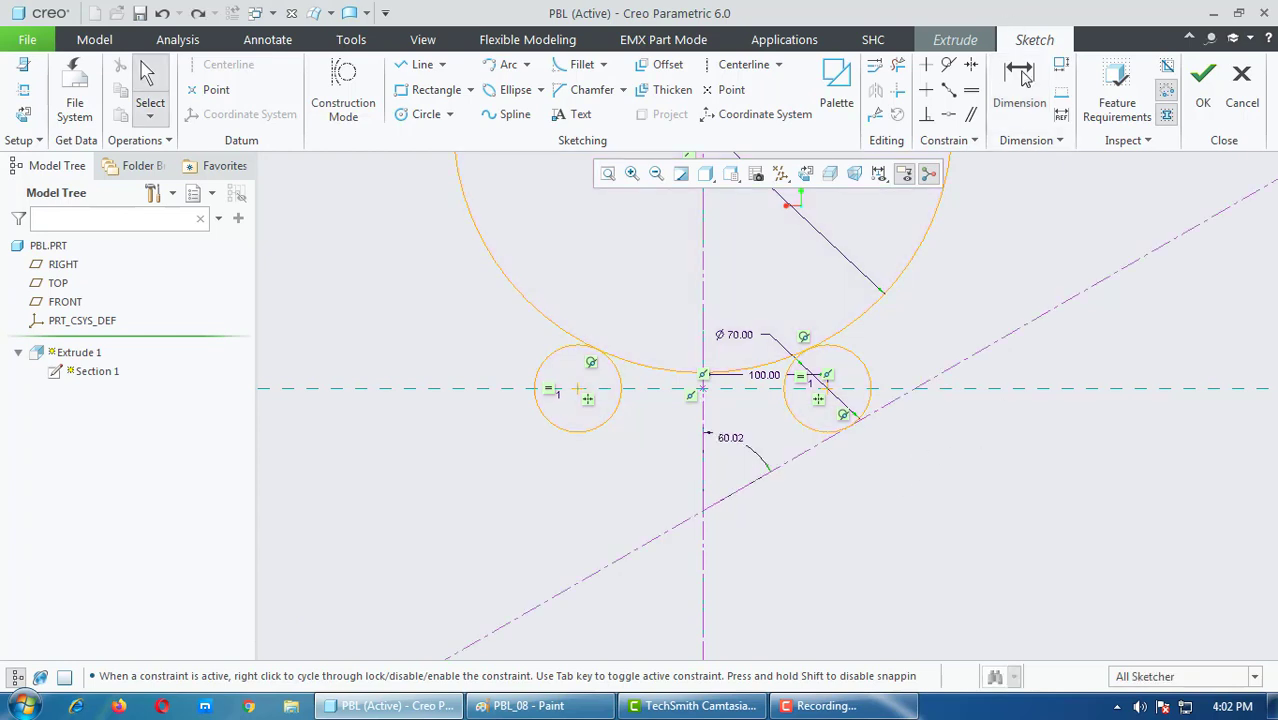
Step: Dimension the slanted centerline at 20°, deleting the conflicting 60.02 angle
left_click(1021, 80)
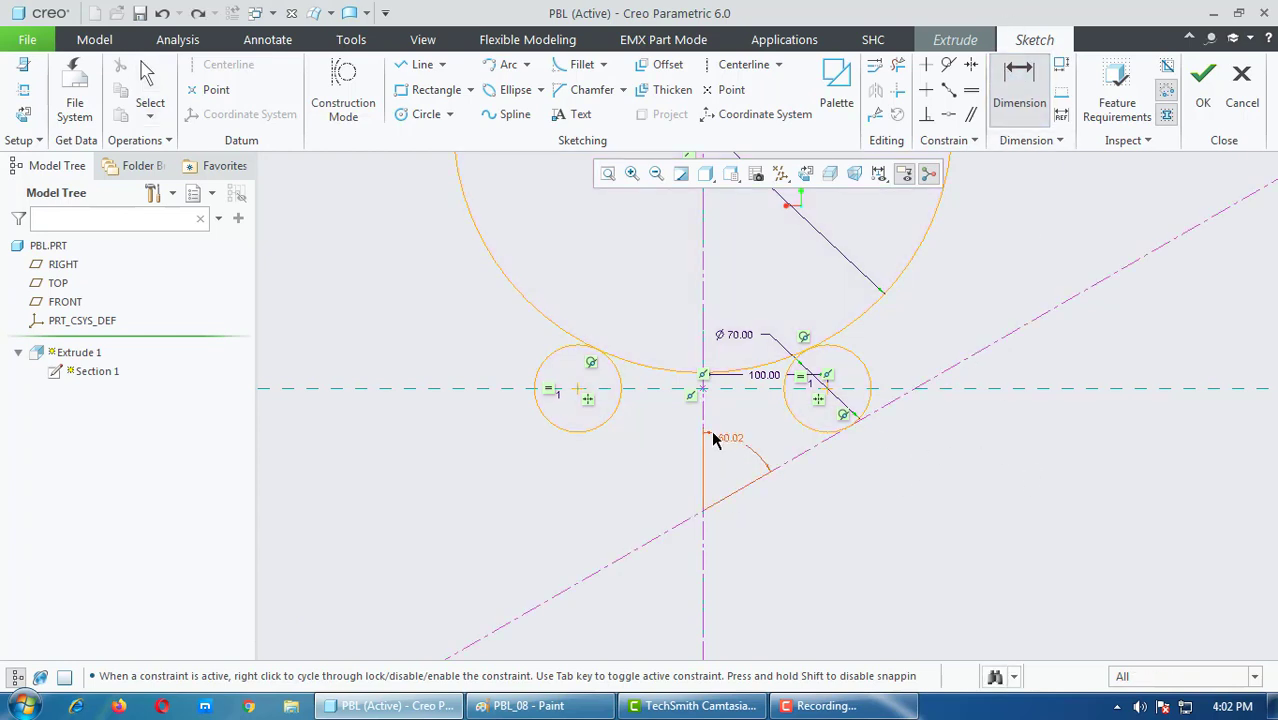
left_click(960, 380)
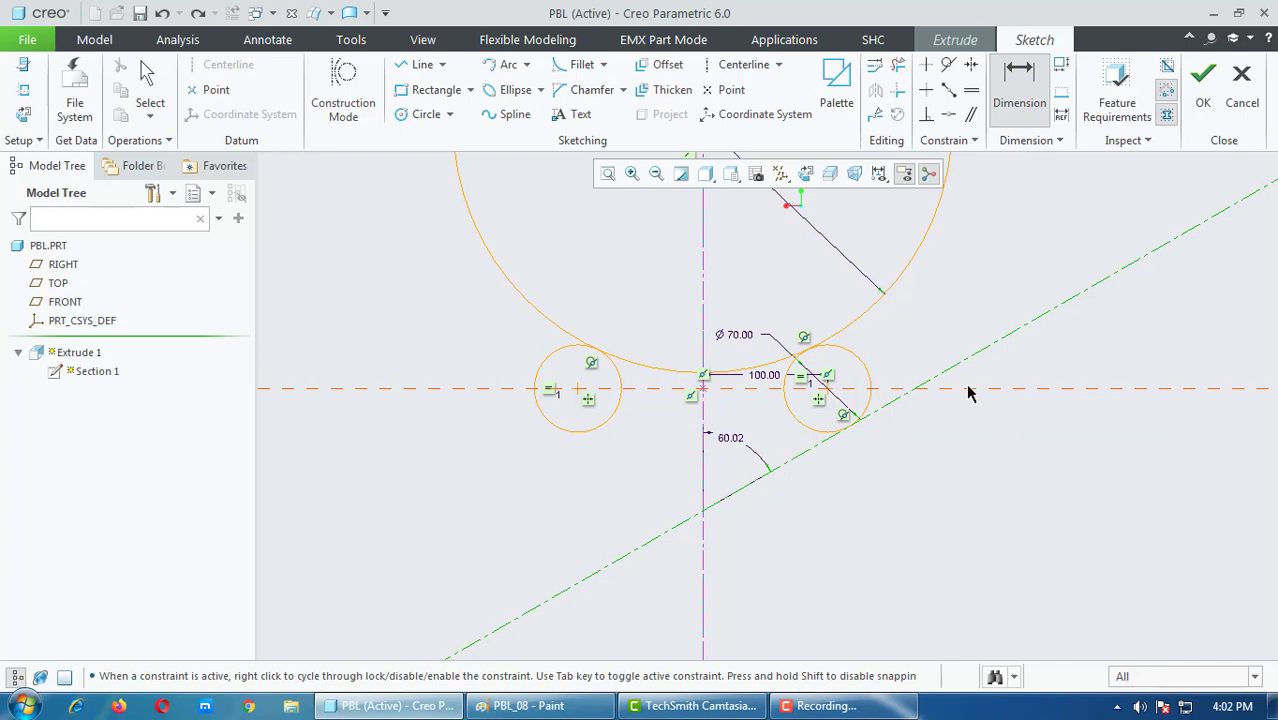
middle_click(1036, 365)
left_click(1110, 311)
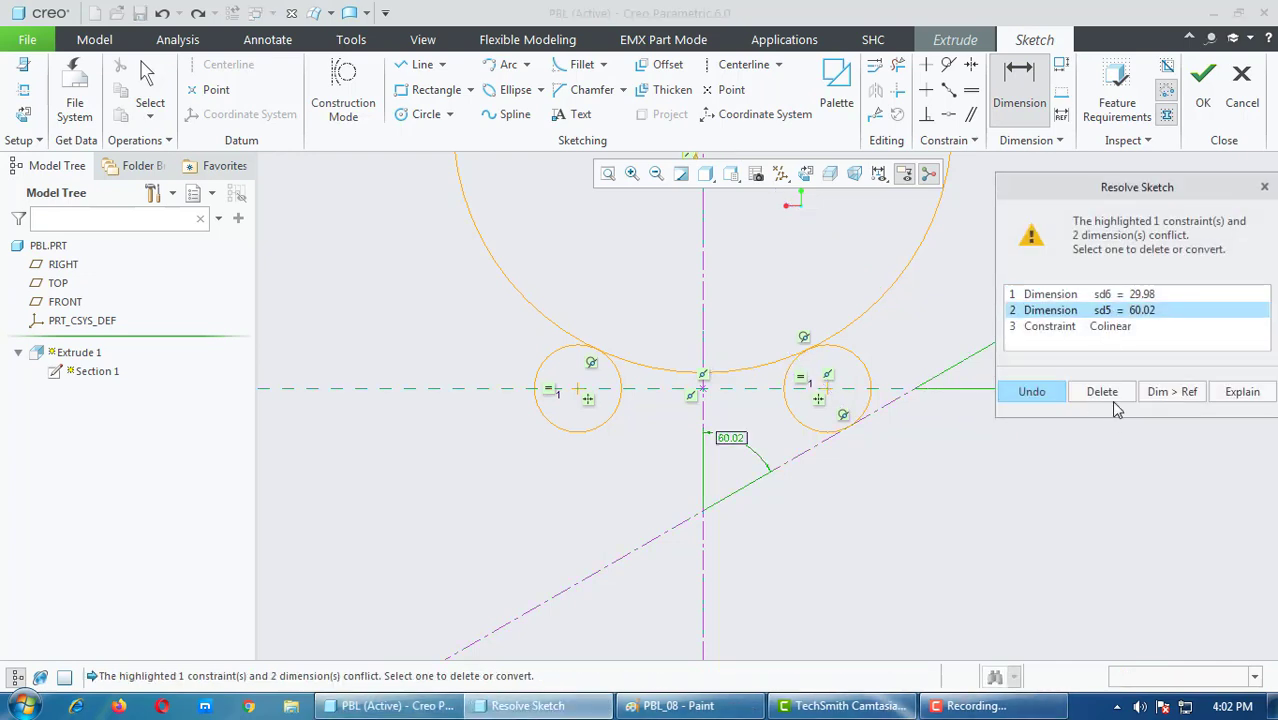
left_click(1110, 395)
type("20")
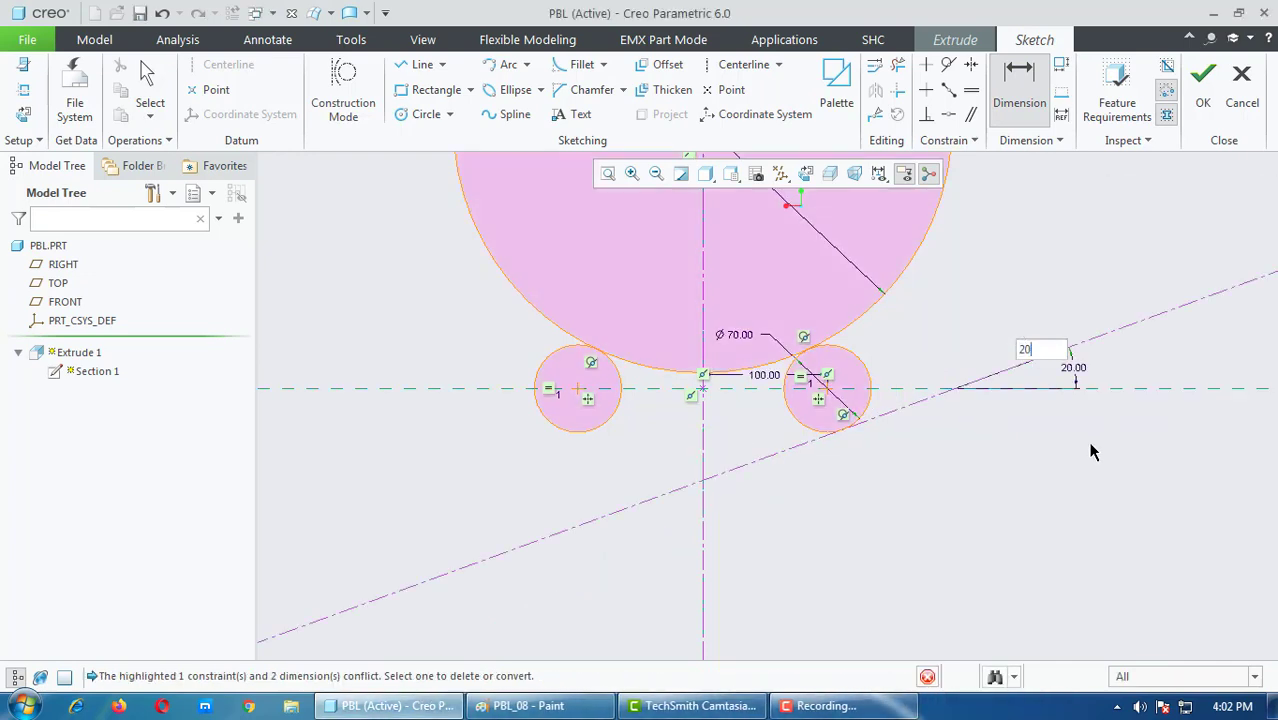
key("Return")
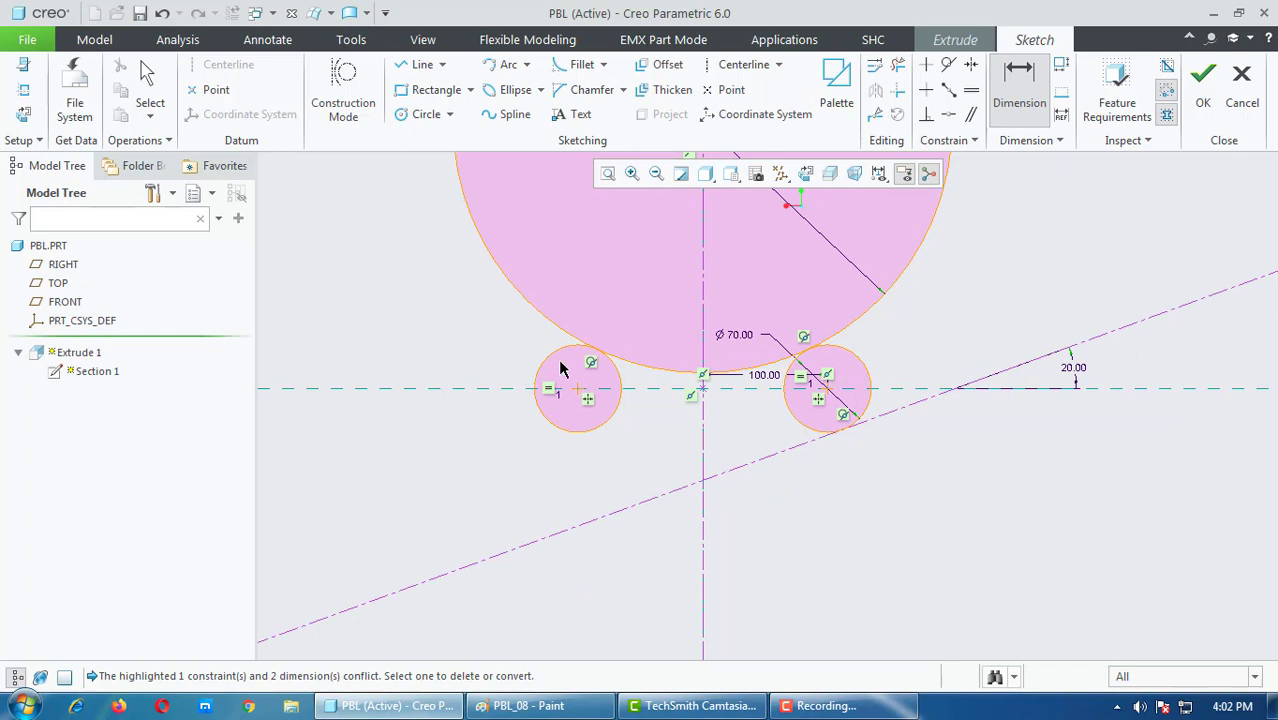
scroll(561, 368, "down", 1)
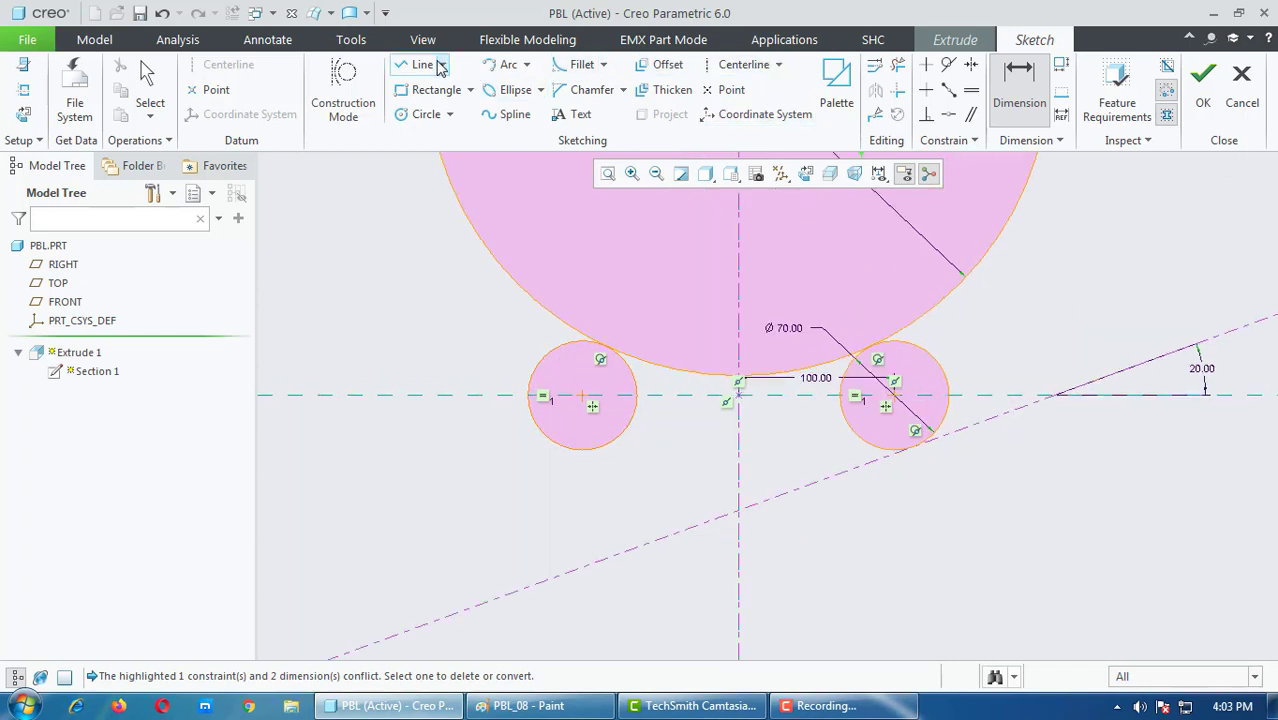
Step: Draw a slanted line from the centerline intersection down to the vertical centerline
left_click(420, 64)
left_click(1048, 396)
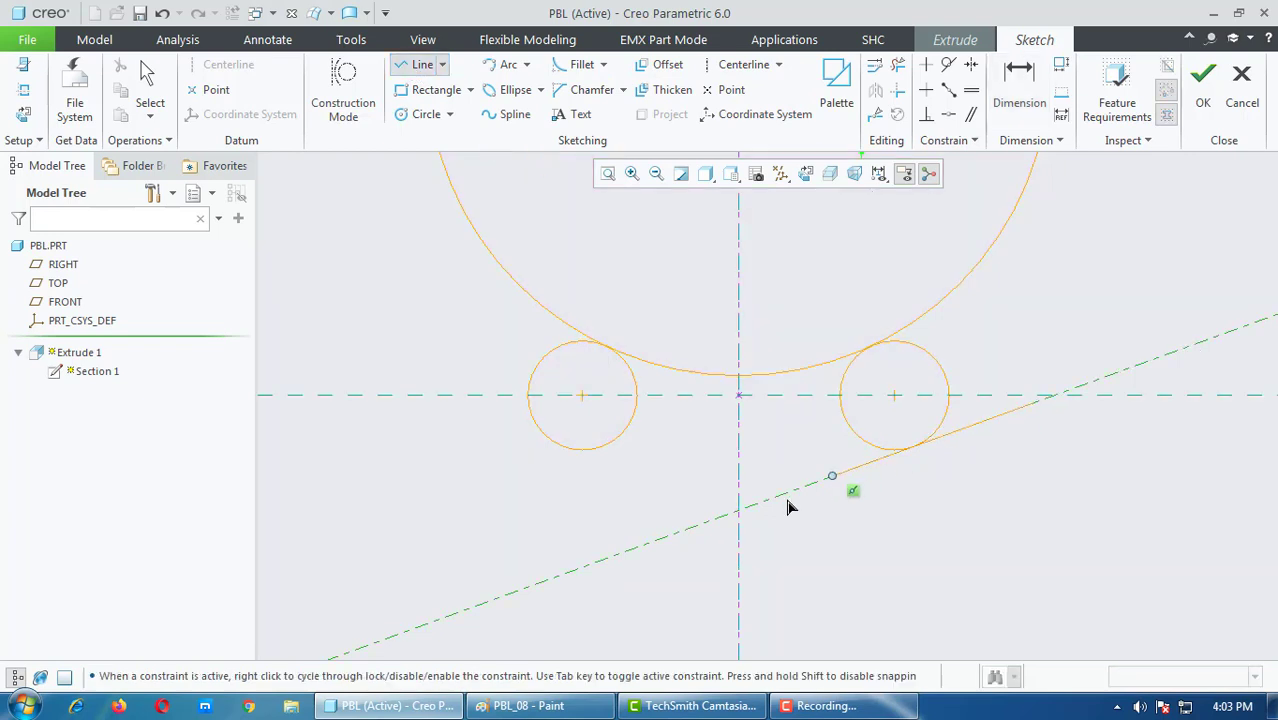
left_click(740, 512)
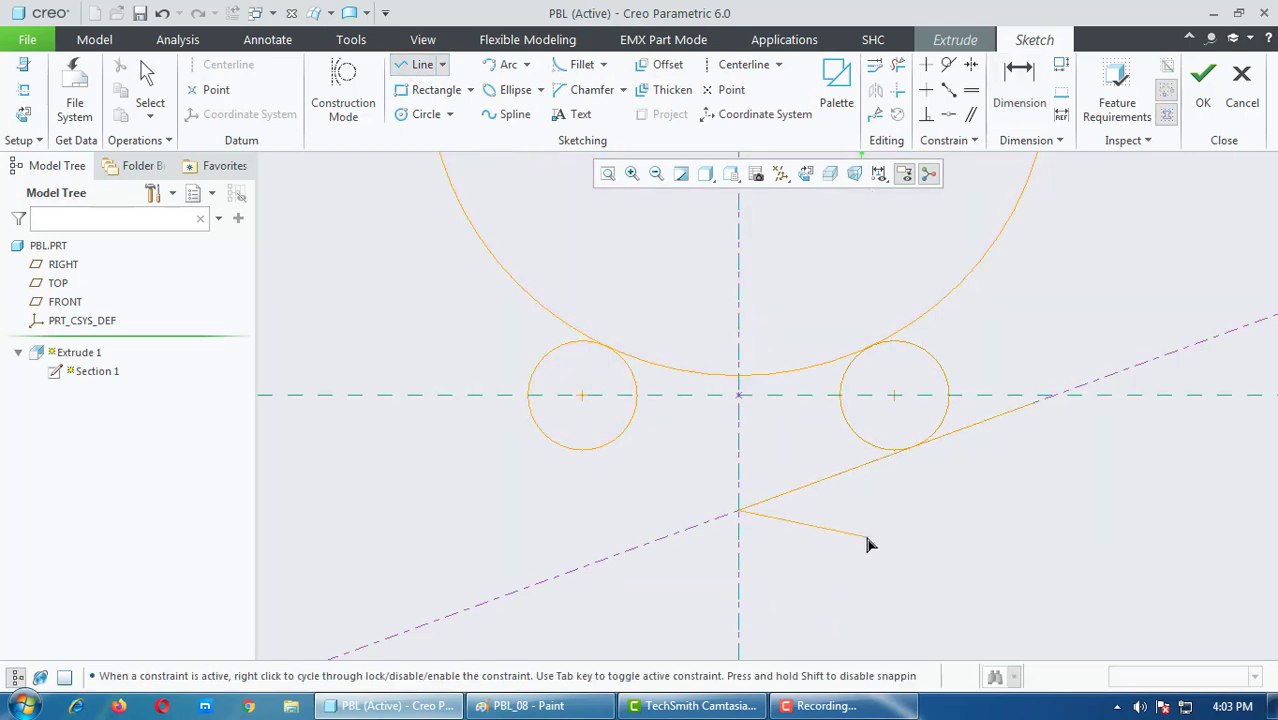
middle_click(961, 559)
middle_click(961, 559)
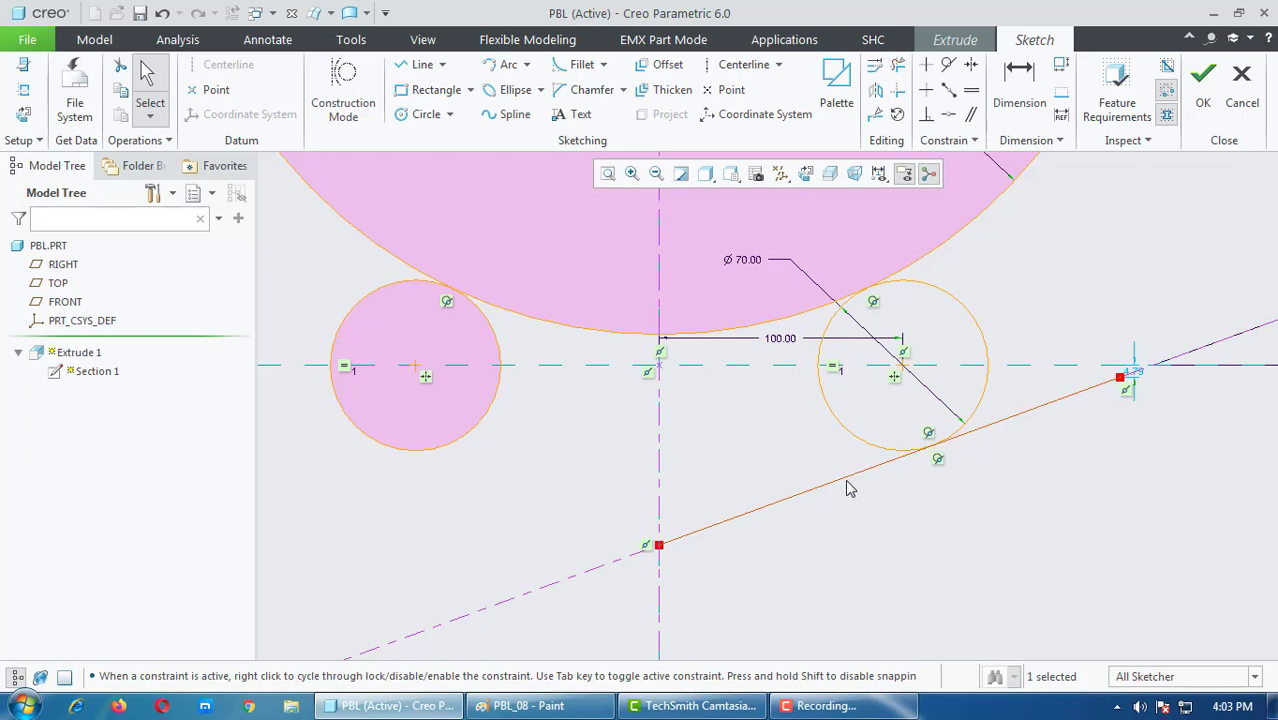
left_click(660, 547)
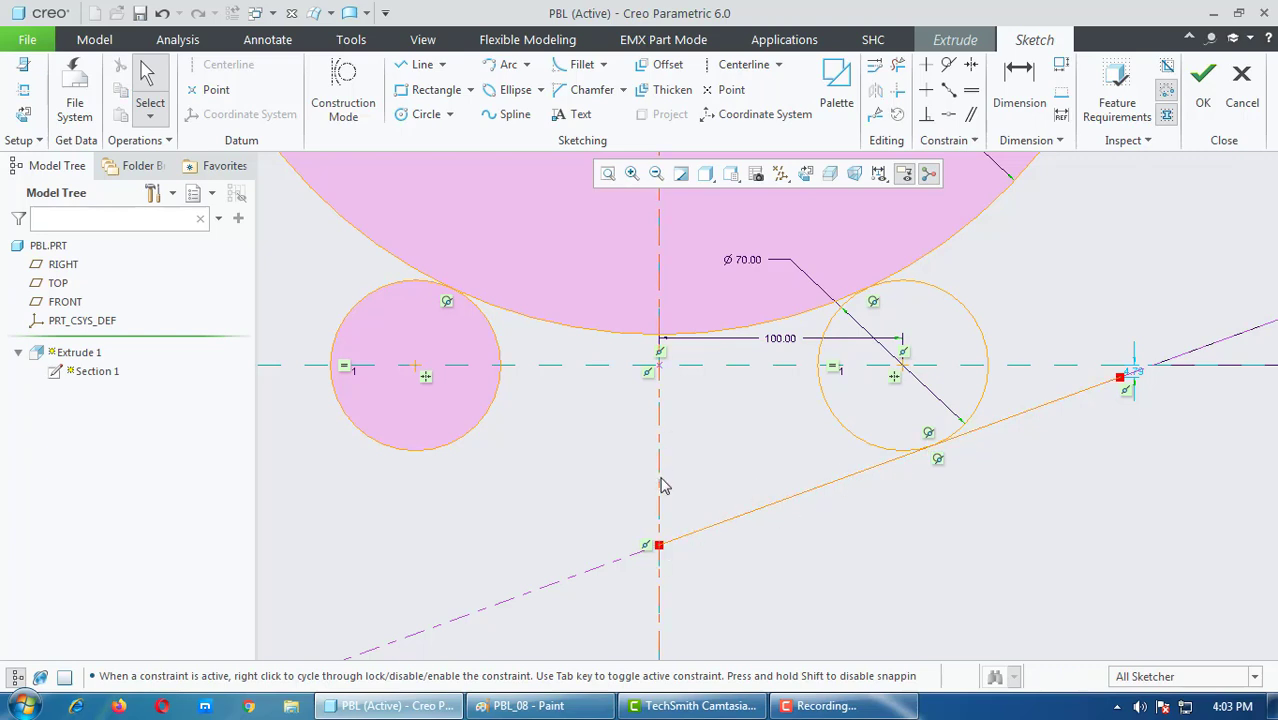
scroll(660, 486, "up", 2)
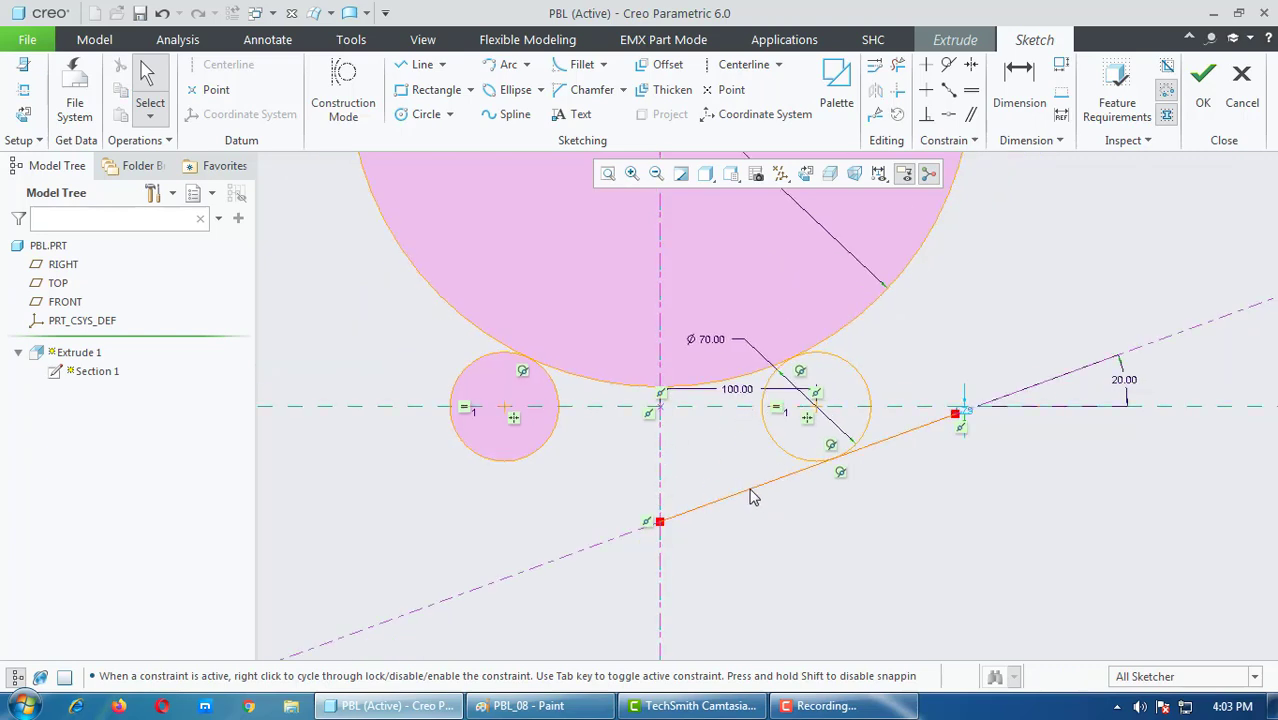
Step: Mirror the slanted line across the vertical centerline
left_click(752, 497)
left_click(874, 89)
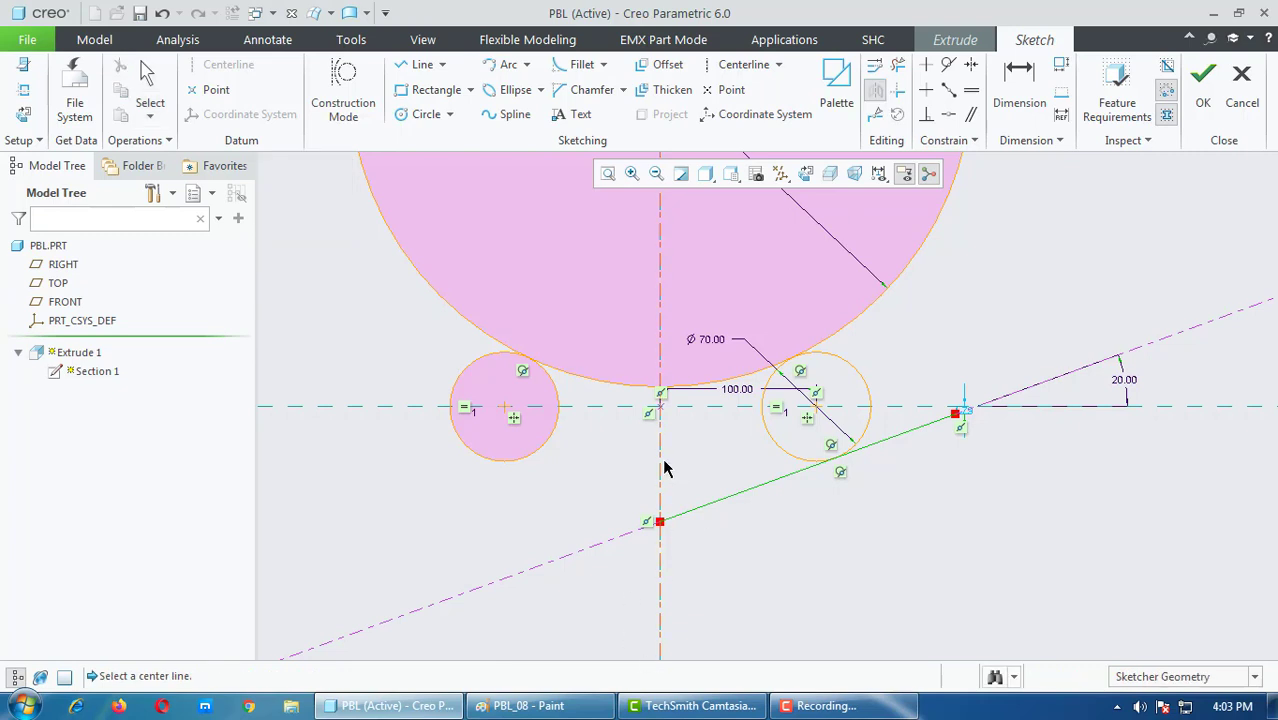
left_click(660, 466)
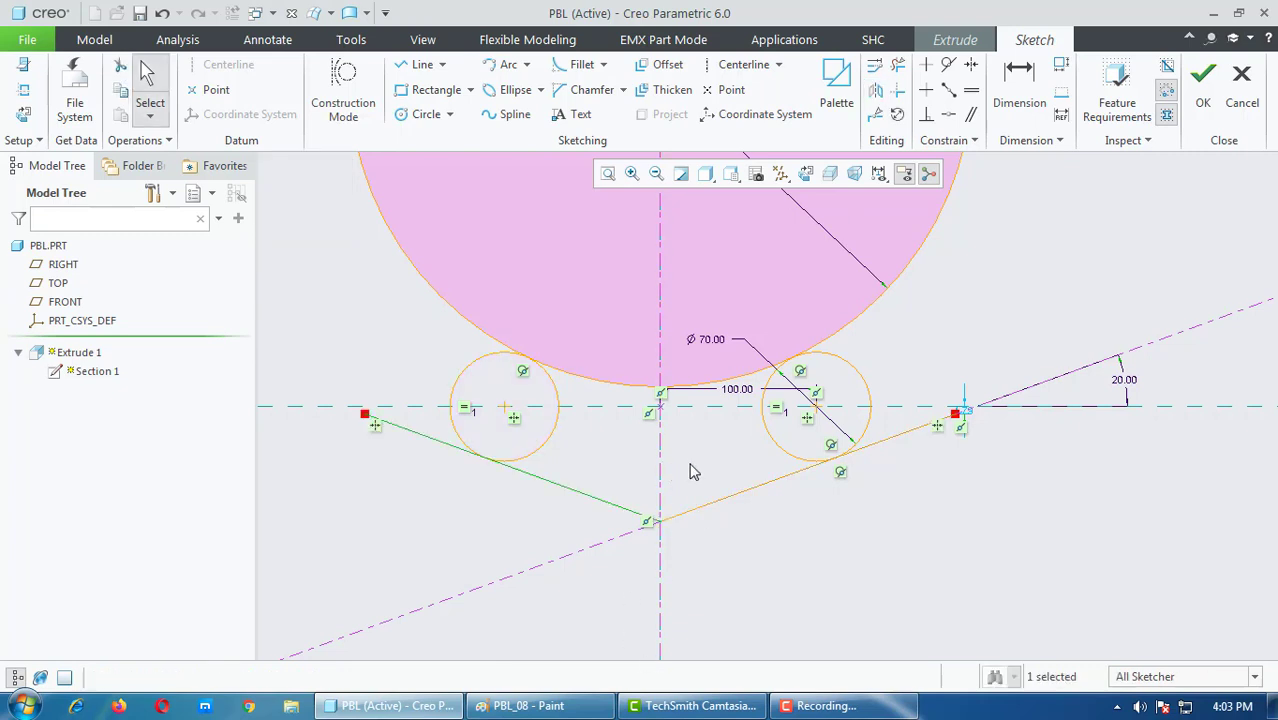
left_click(473, 480)
Step: Make the mirrored left line tangent to the left circle
left_click(948, 64)
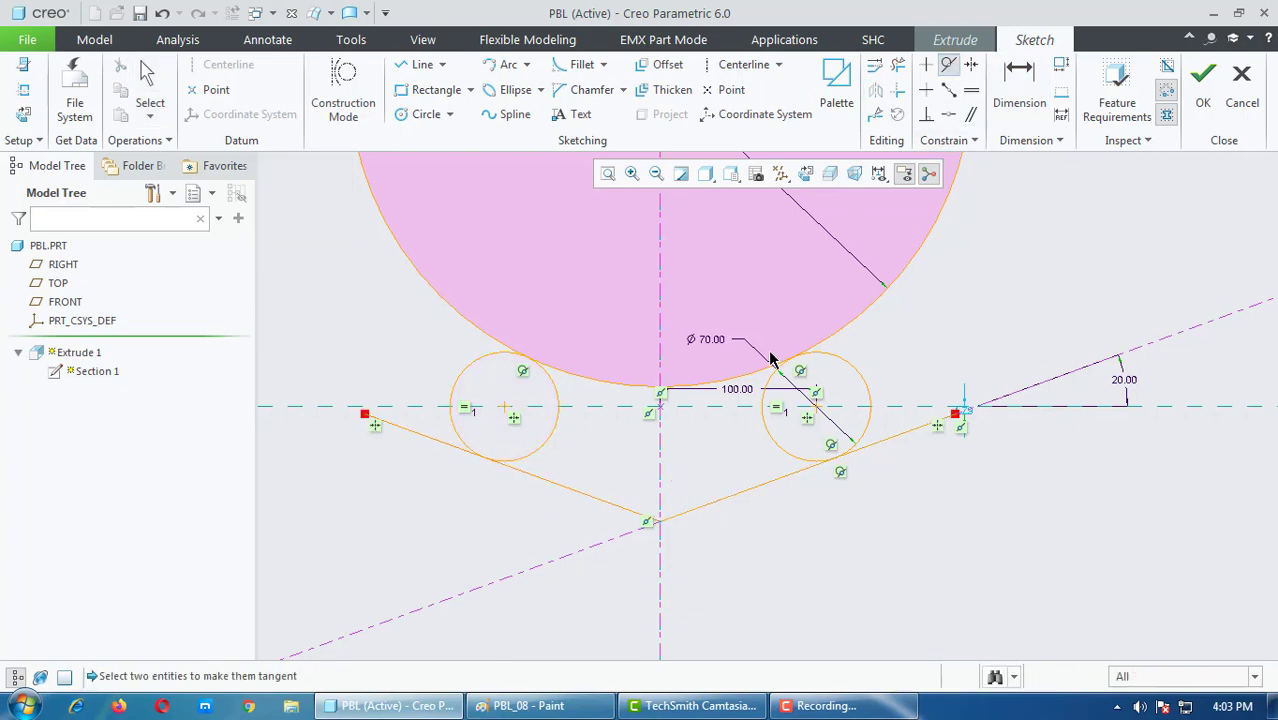
left_click(568, 493)
left_click(542, 448)
key("Escape")
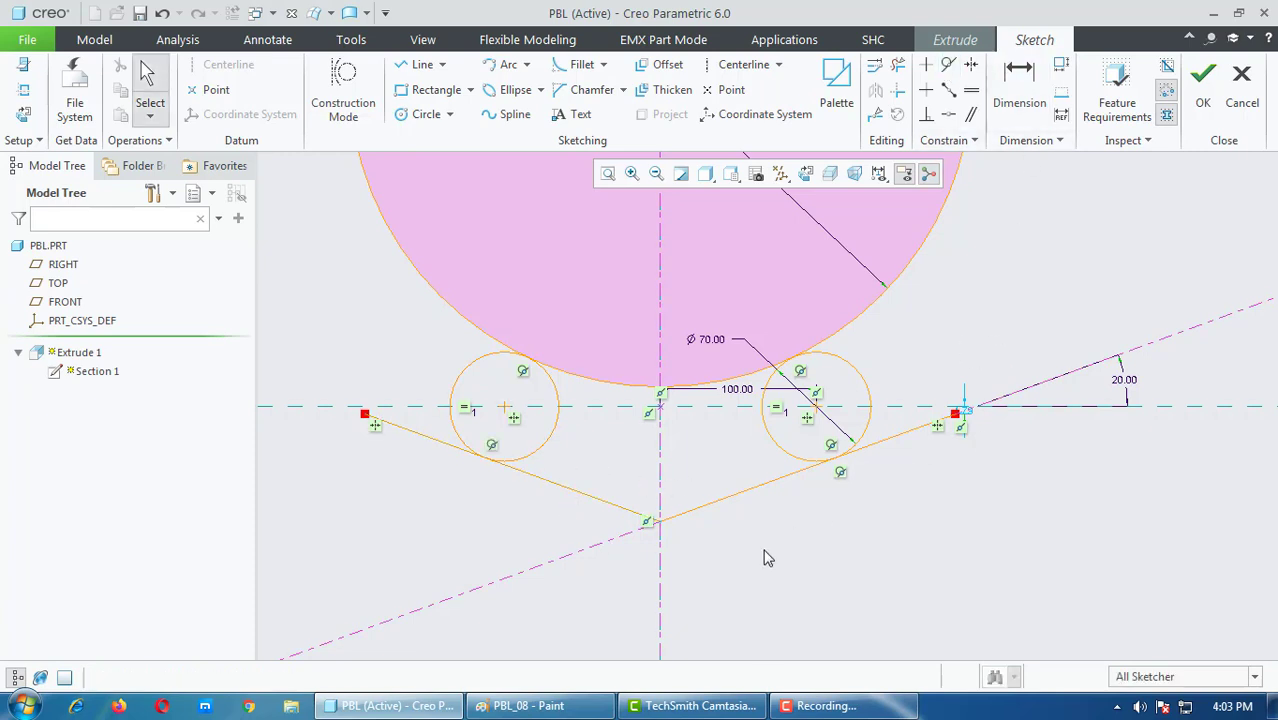
scroll(741, 548, "up", 1)
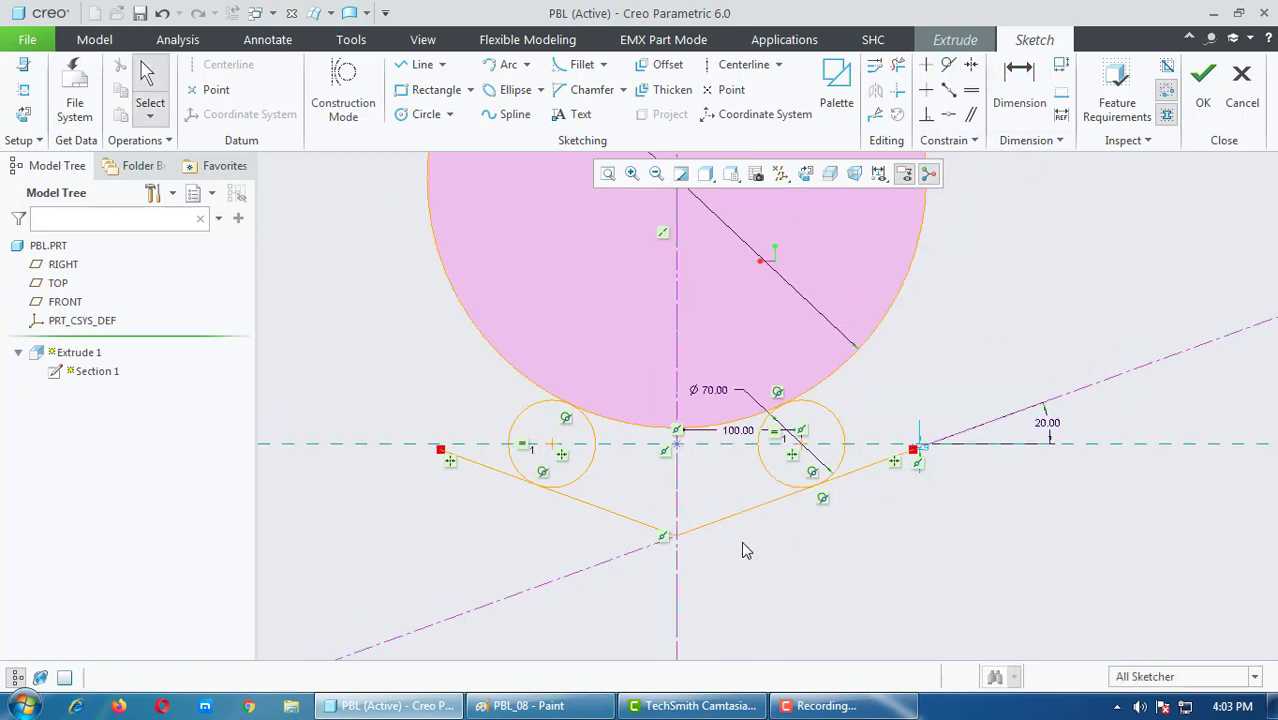
Step: Trim the line ends beyond the small circles and the unused large-circle arc
left_click(897, 64)
left_click_drag(882, 456, 495, 512)
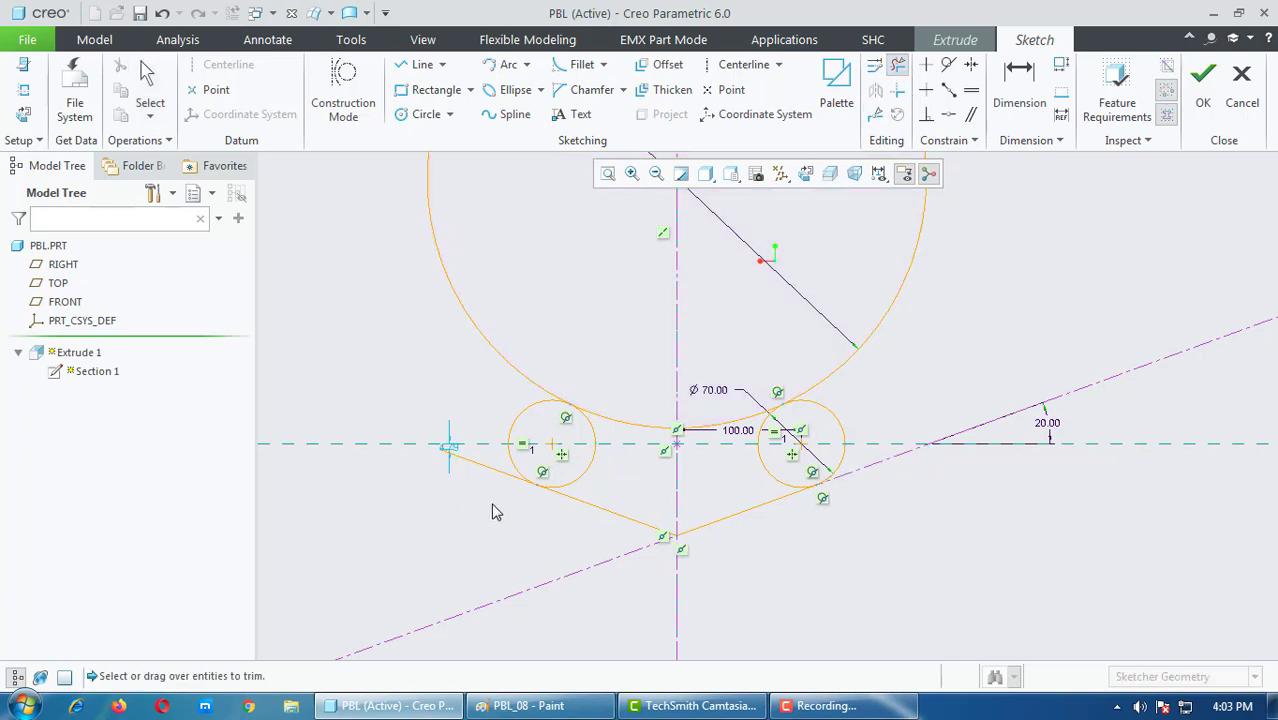
left_click(492, 466)
left_click(522, 366)
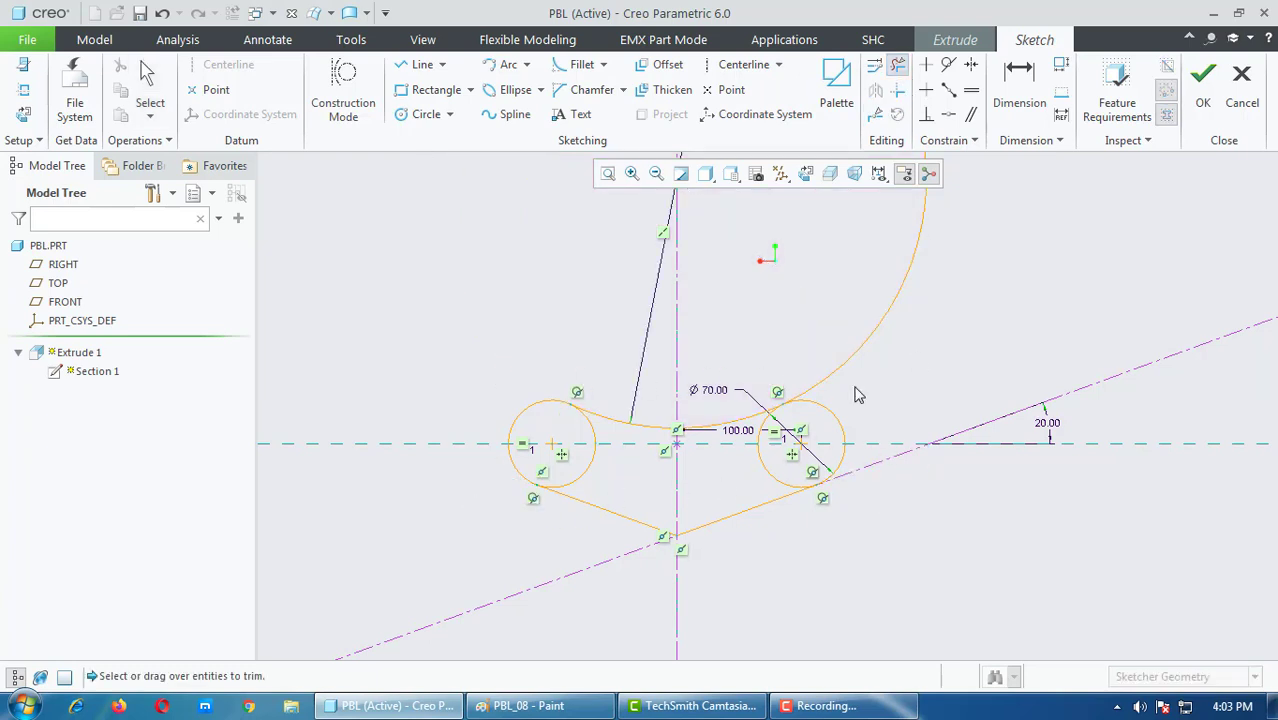
left_click(828, 374)
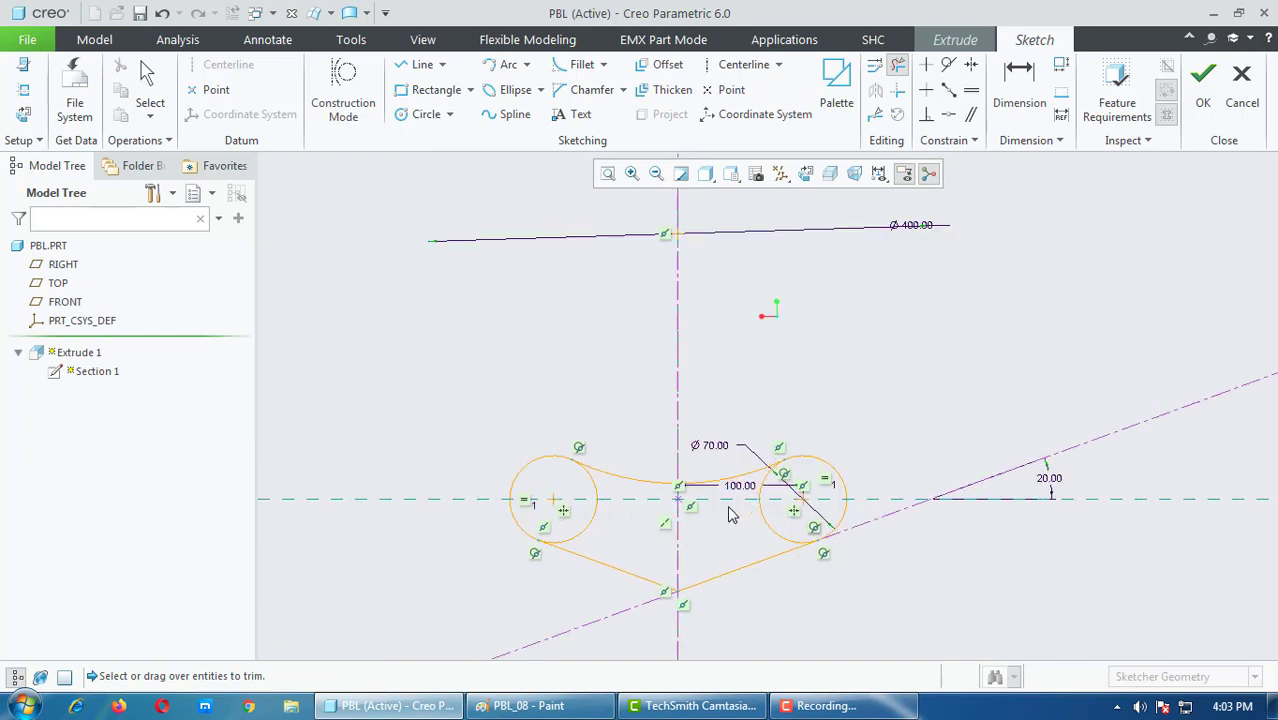
middle_click(768, 380)
scroll(648, 662, "down", 2)
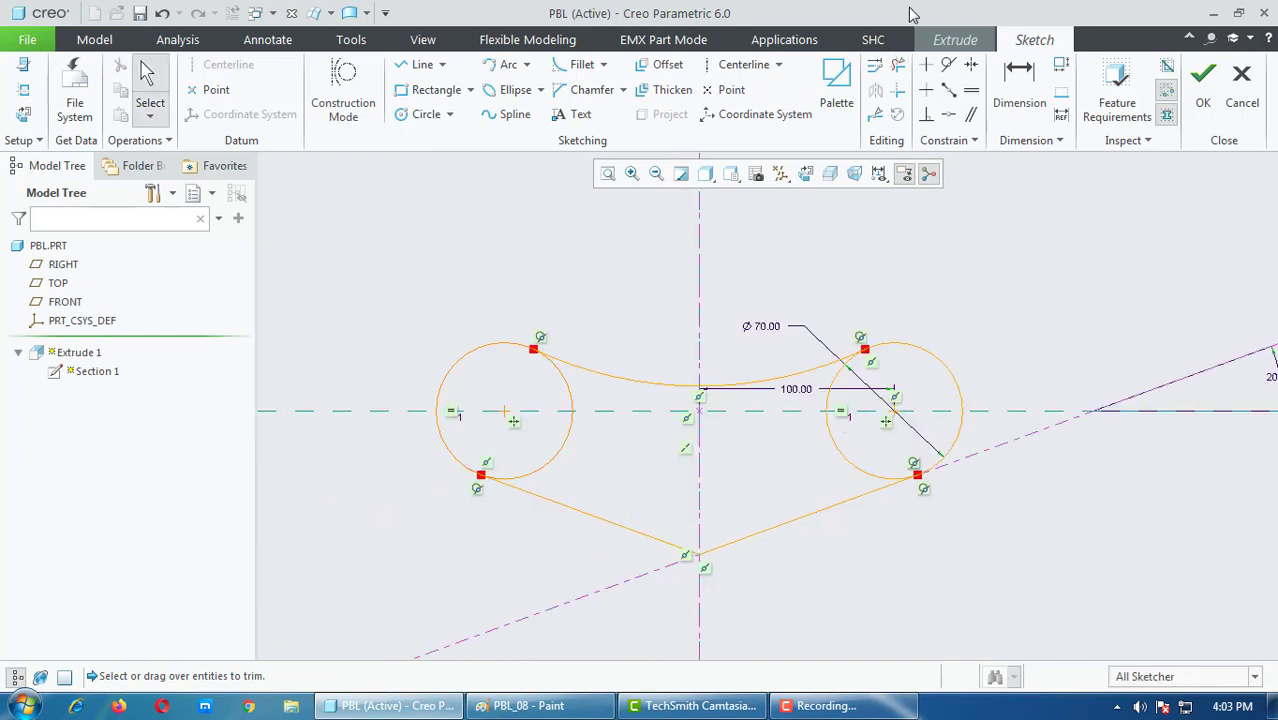
Step: Trim the upper and lower inner arcs of both small circles
left_click(897, 64)
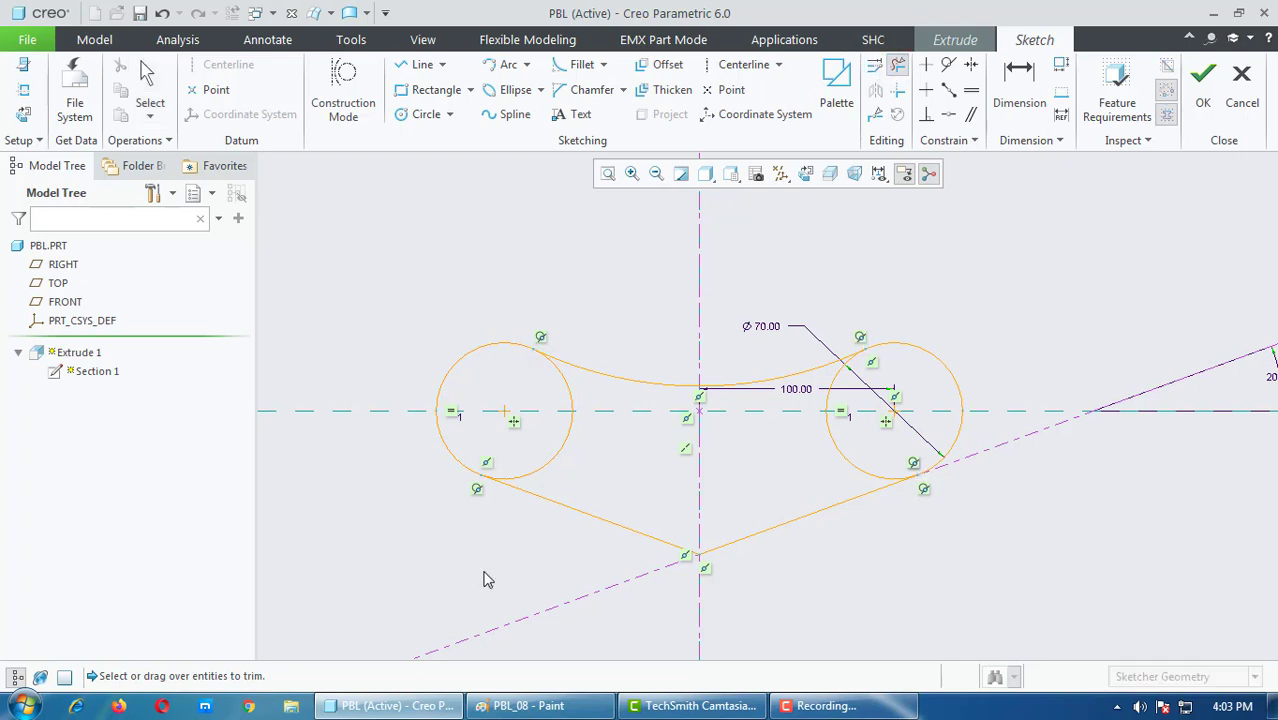
left_click(570, 400)
left_click(558, 455)
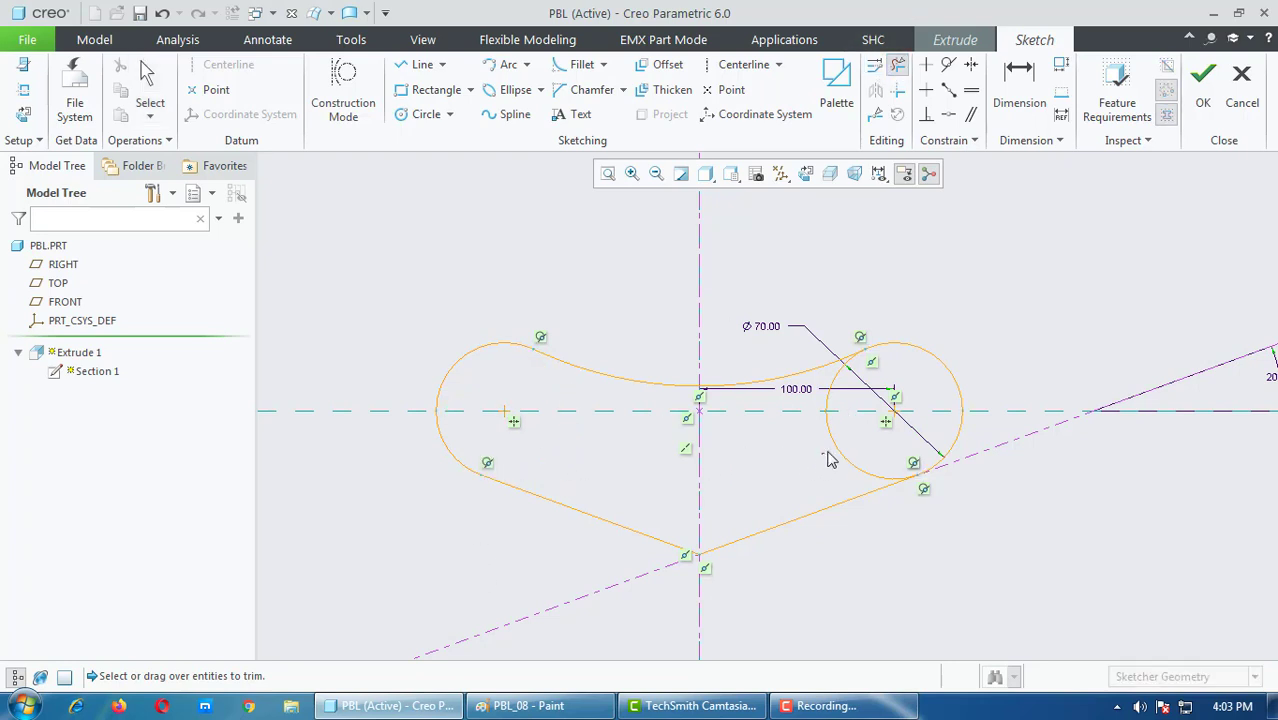
left_click_drag(828, 458, 828, 393)
left_click(828, 393)
middle_click(758, 493)
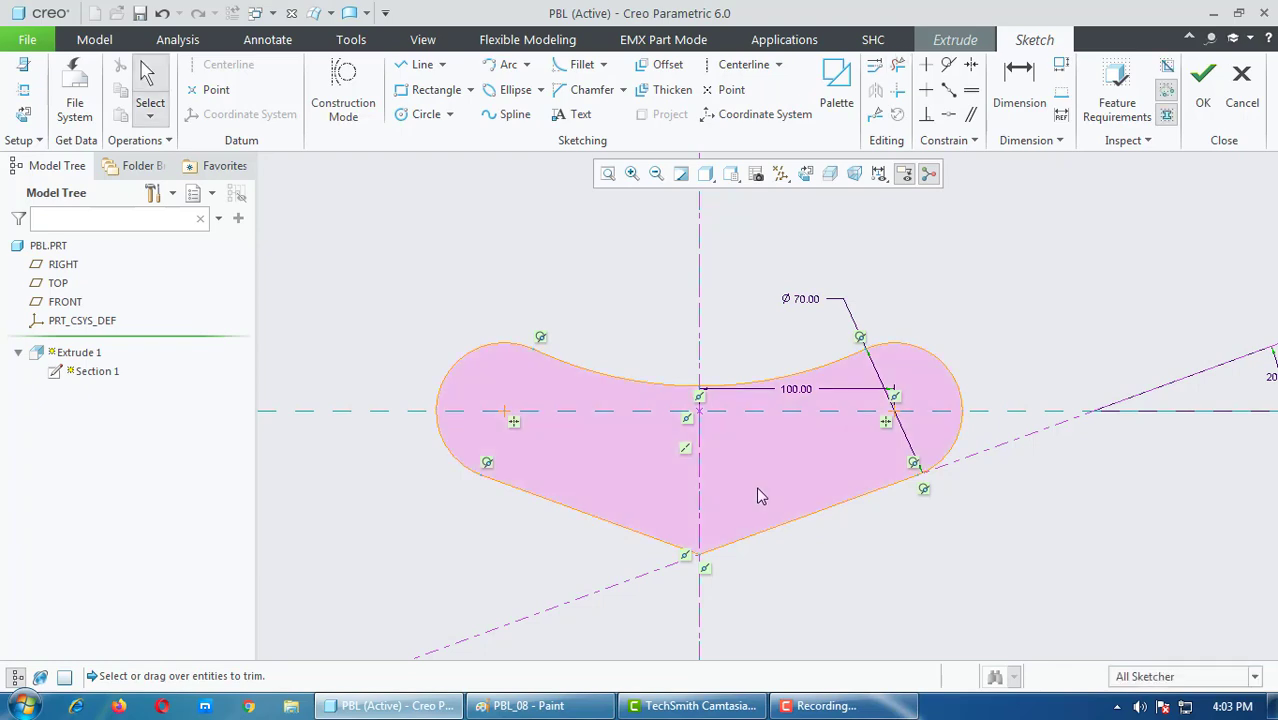
scroll(690, 575, "down", 3)
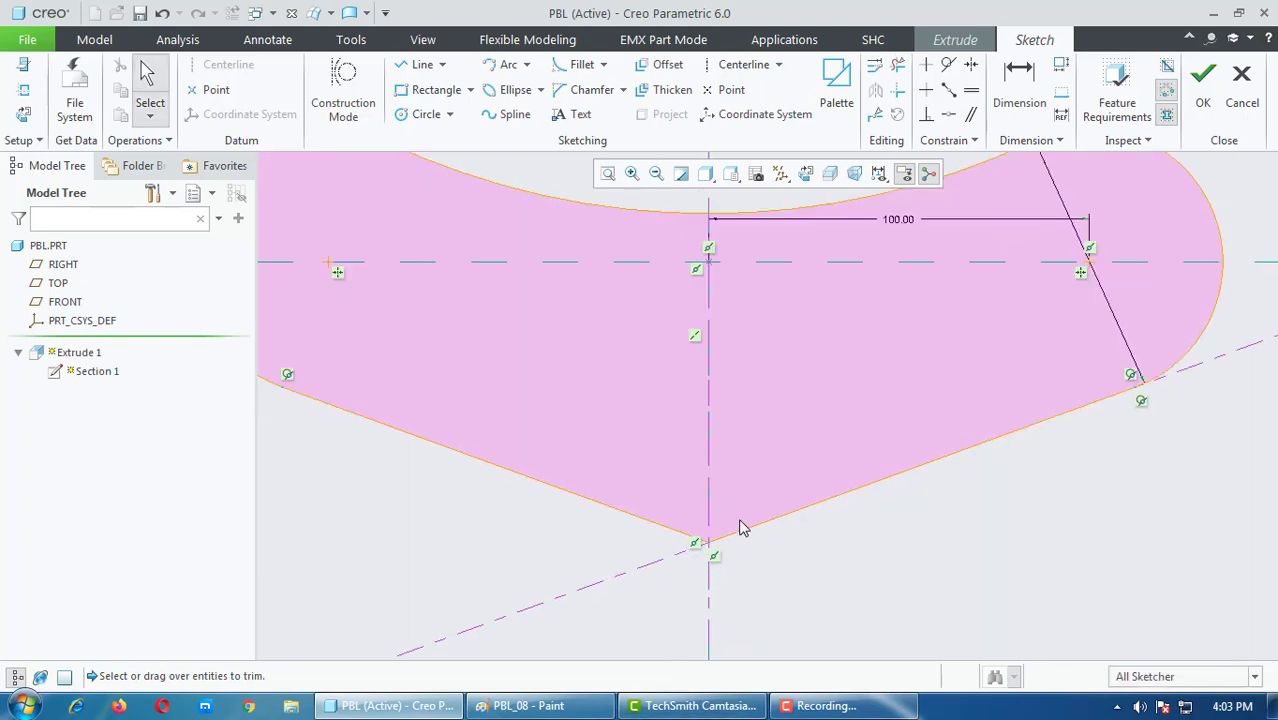
scroll(645, 545, "up", 2)
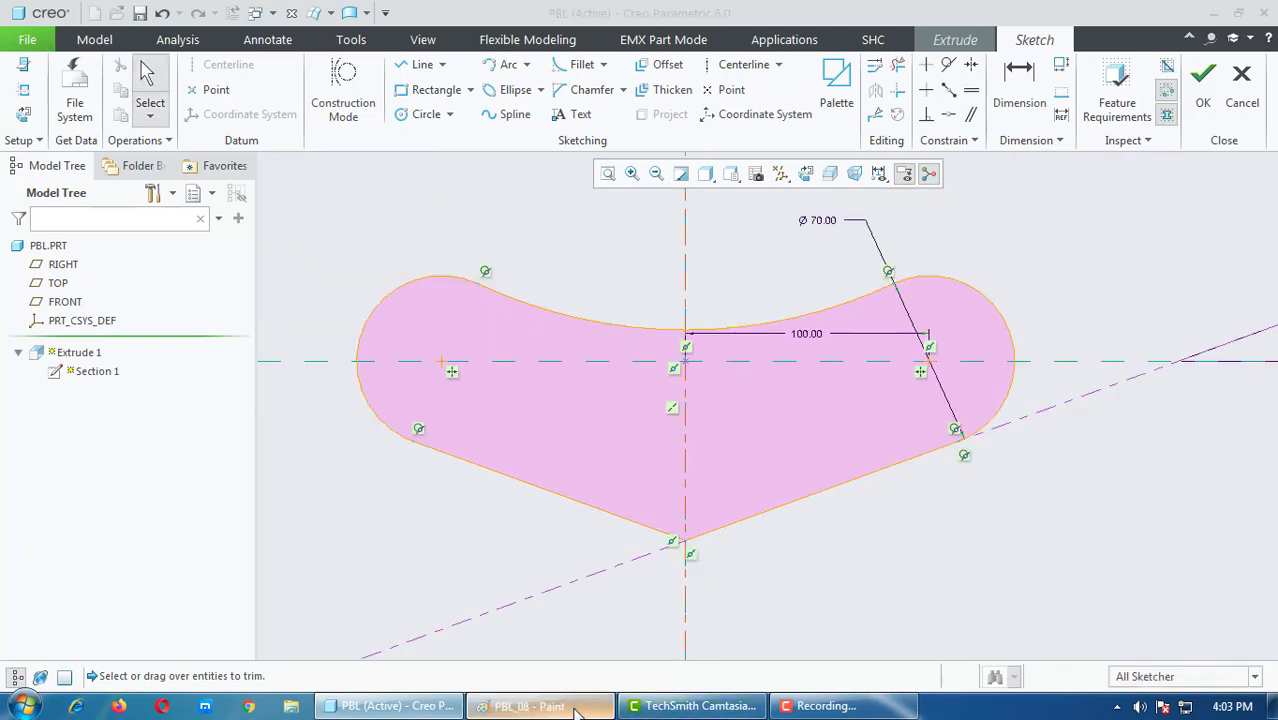
Step: Mark R35 on the drawing, exit the sketch, and flip the extrusion downward
left_click(522, 706)
left_click_drag(608, 437, 660, 475)
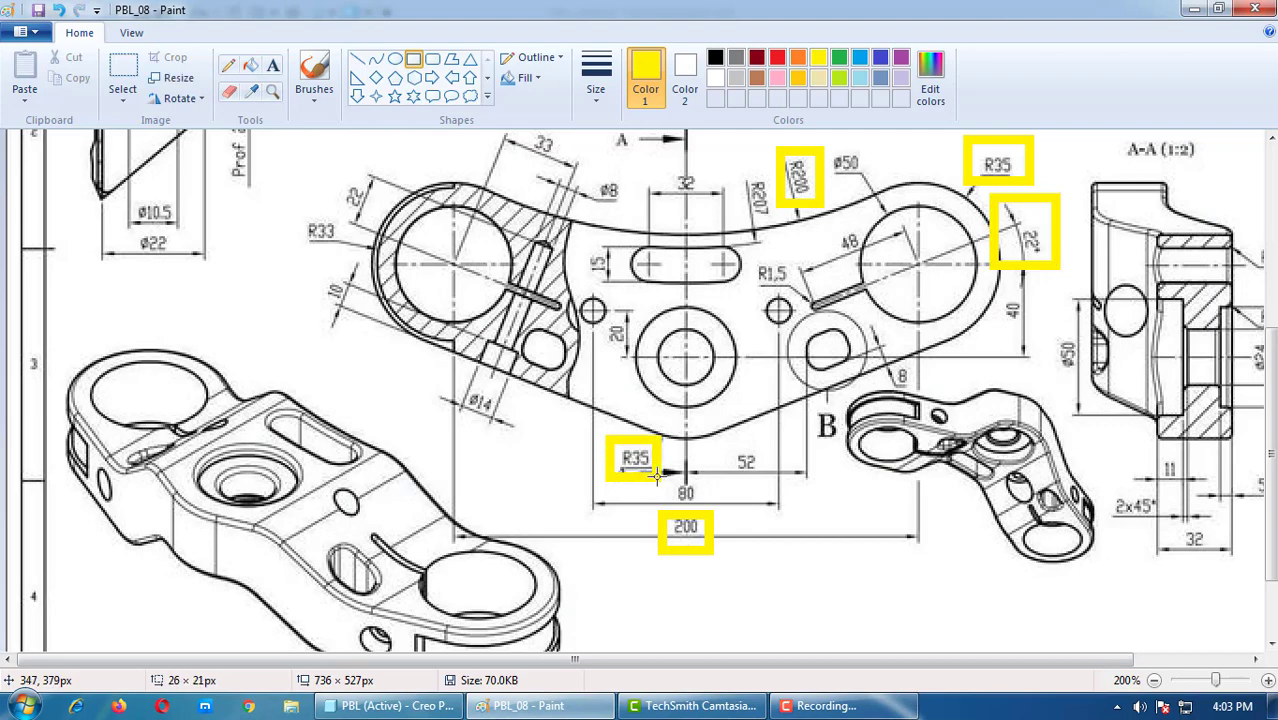
left_click(1193, 9)
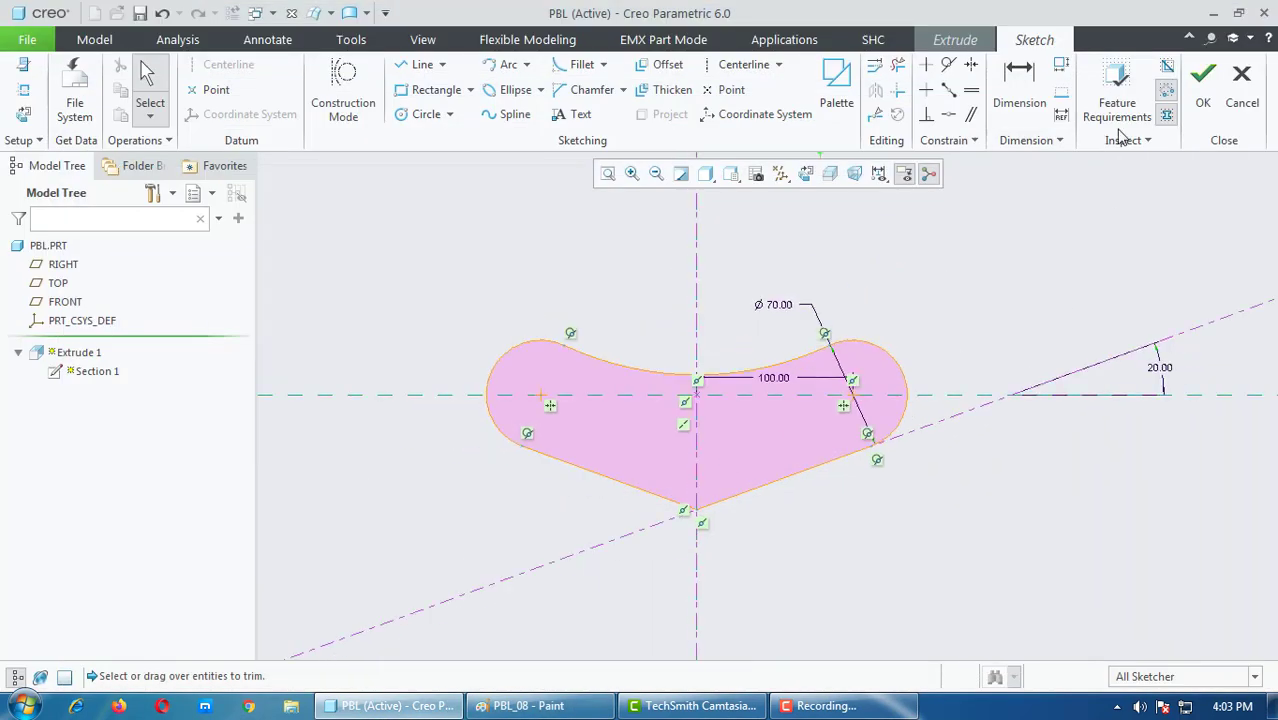
left_click(1203, 85)
middle_click_drag(675, 512, 381, 164)
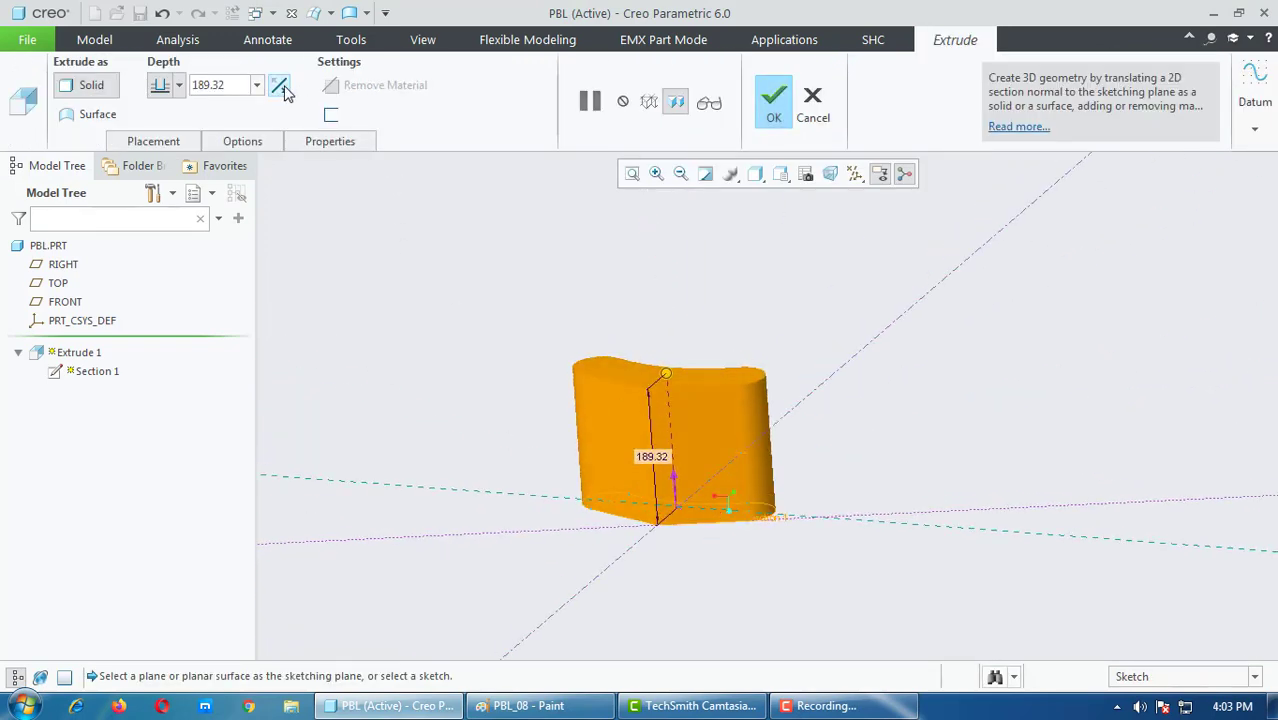
left_click(279, 85)
Step: Look up the 60 depth on the drawing and set the extrusion depth to 60
left_click(528, 705)
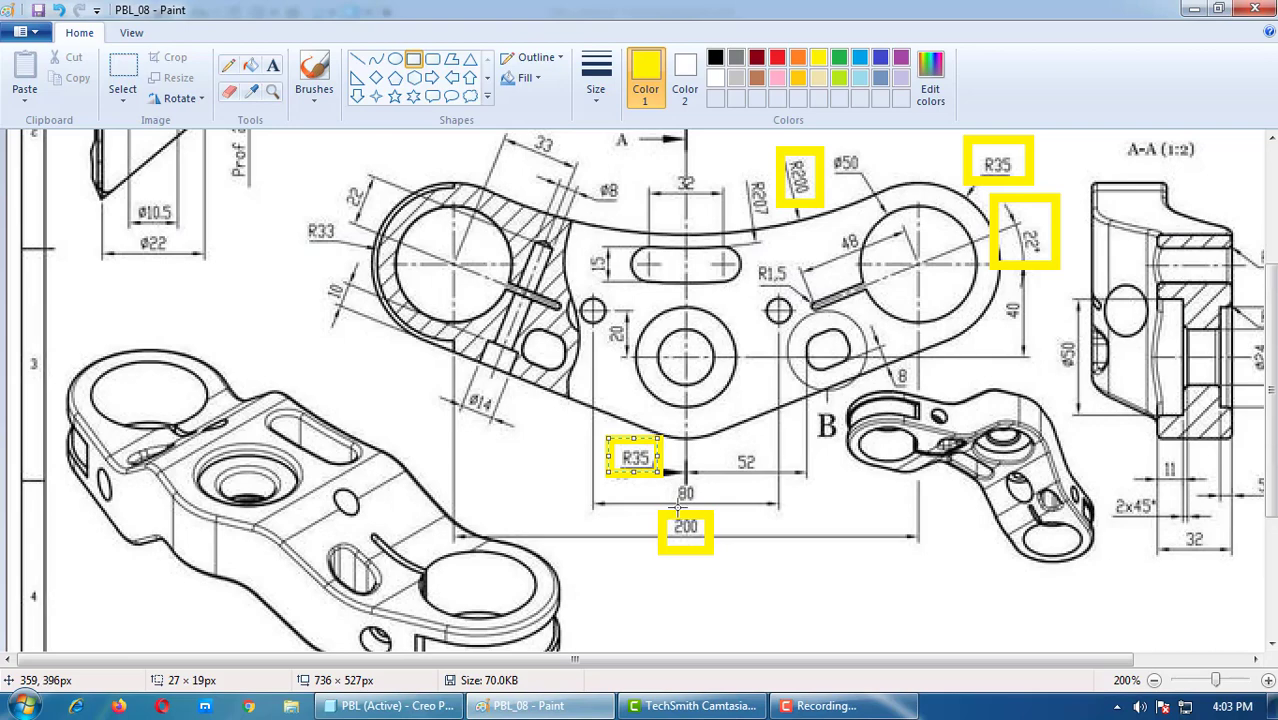
scroll(678, 519, "up", 4)
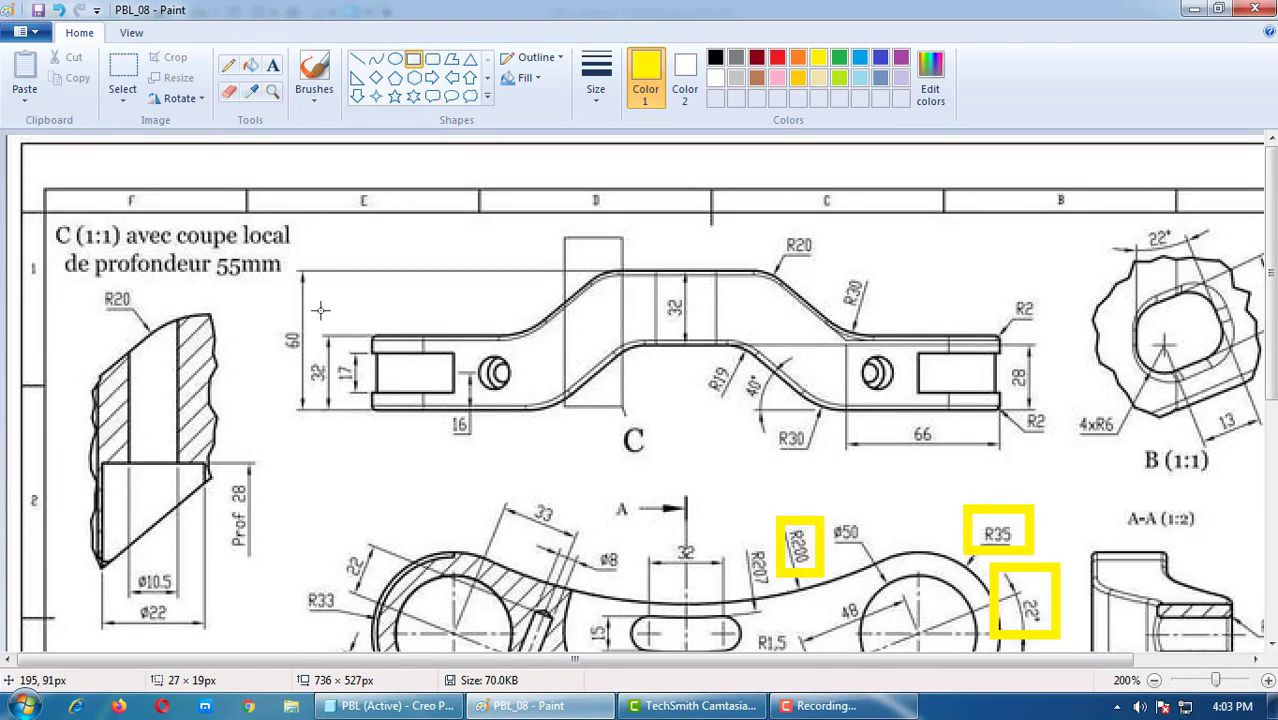
left_click_drag(260, 316, 311, 357)
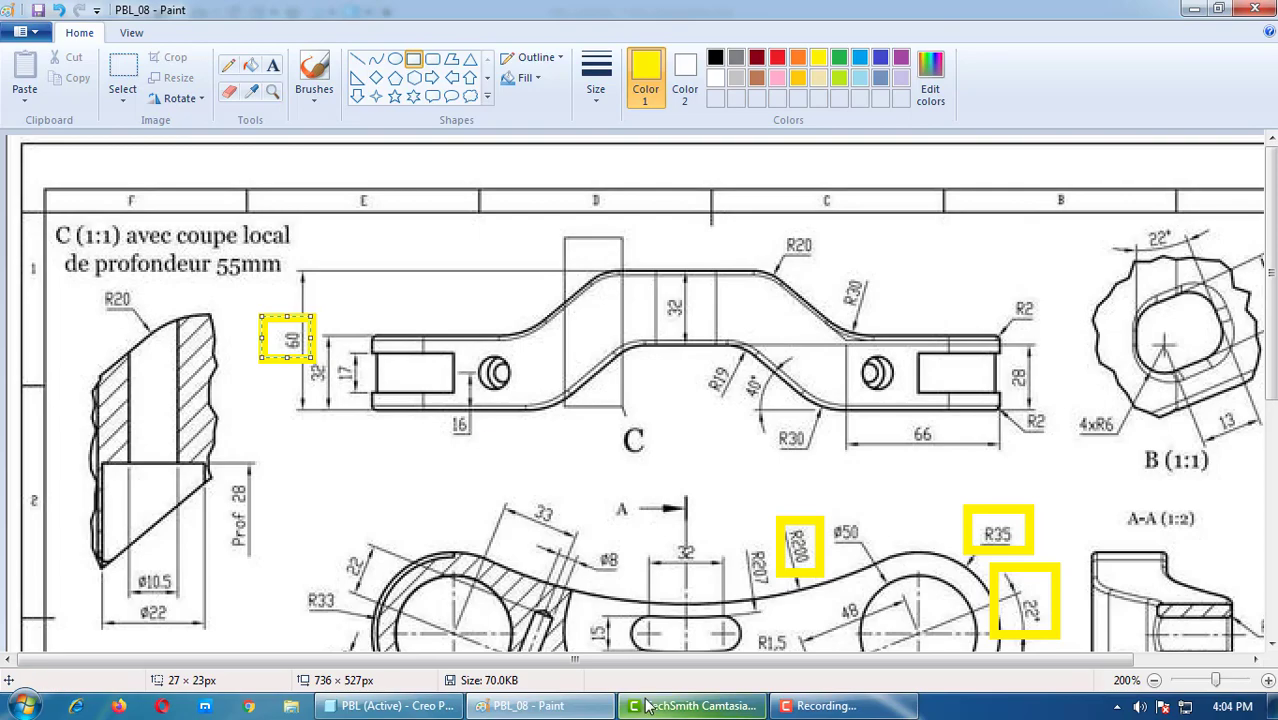
left_click(433, 708)
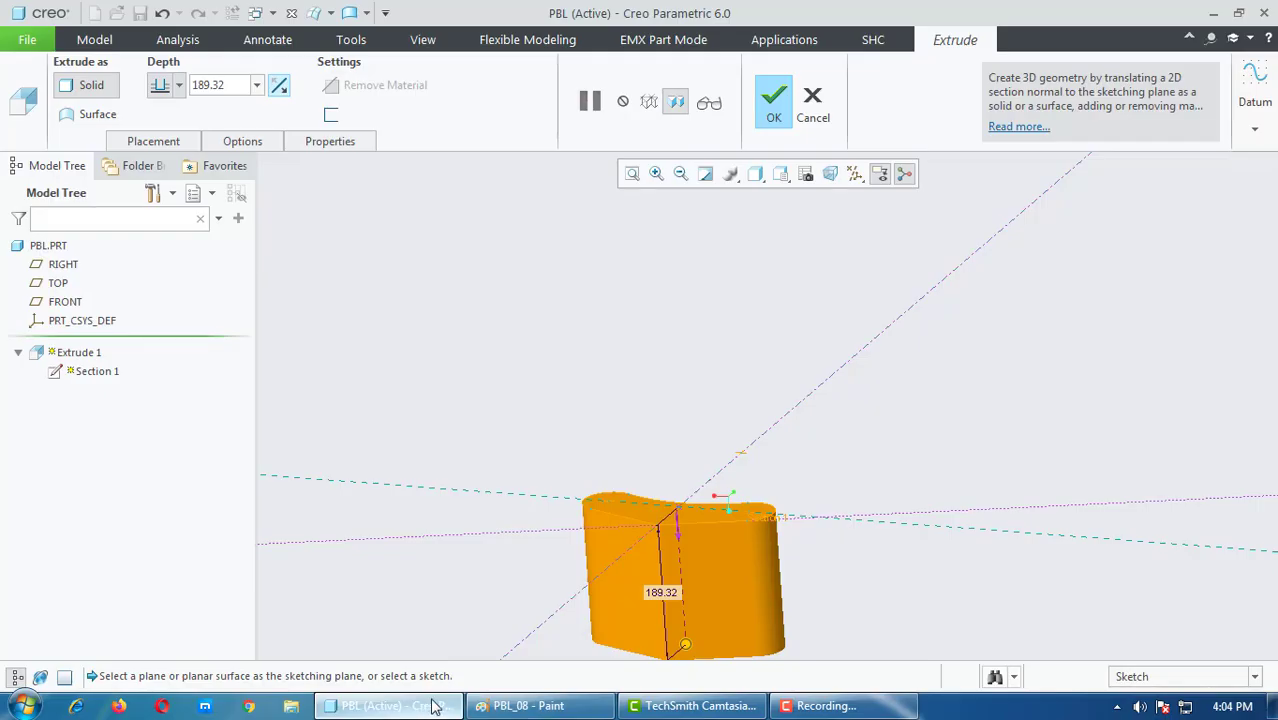
double_click(229, 84)
type("60")
key("Return")
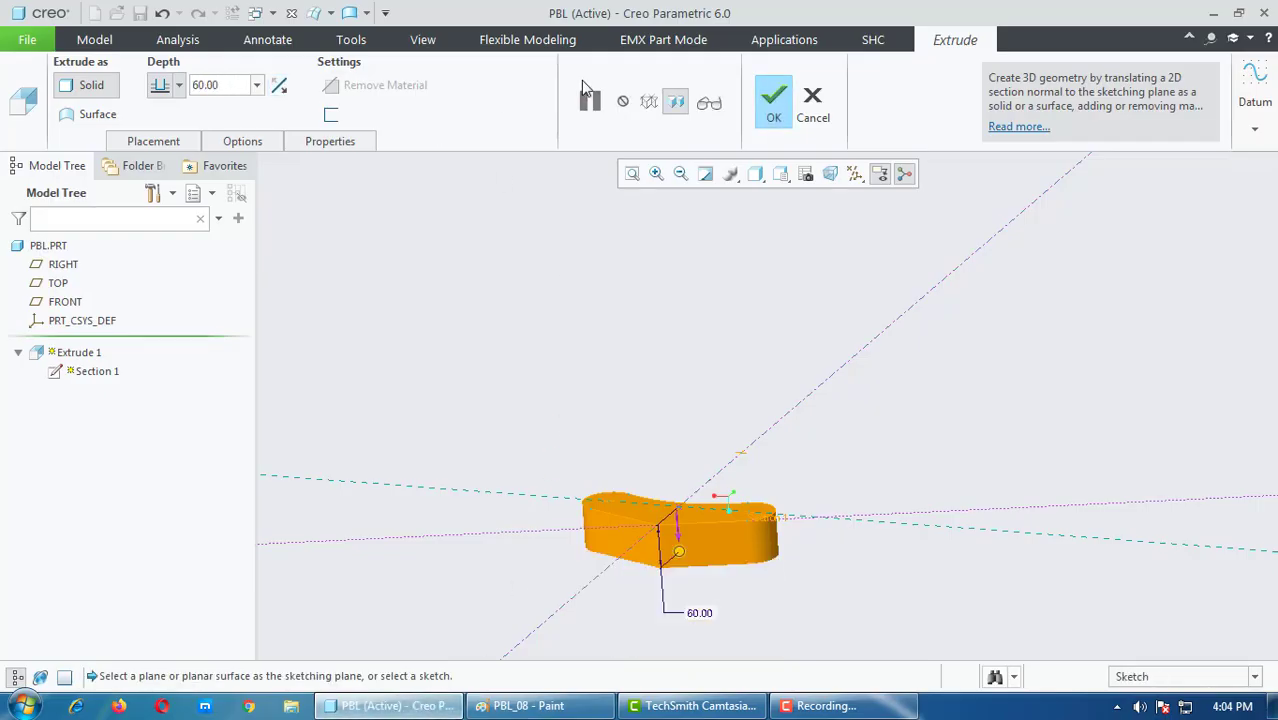
Step: Complete the extrusion and view the solid in Default Orientation
left_click(776, 119)
left_click(782, 176)
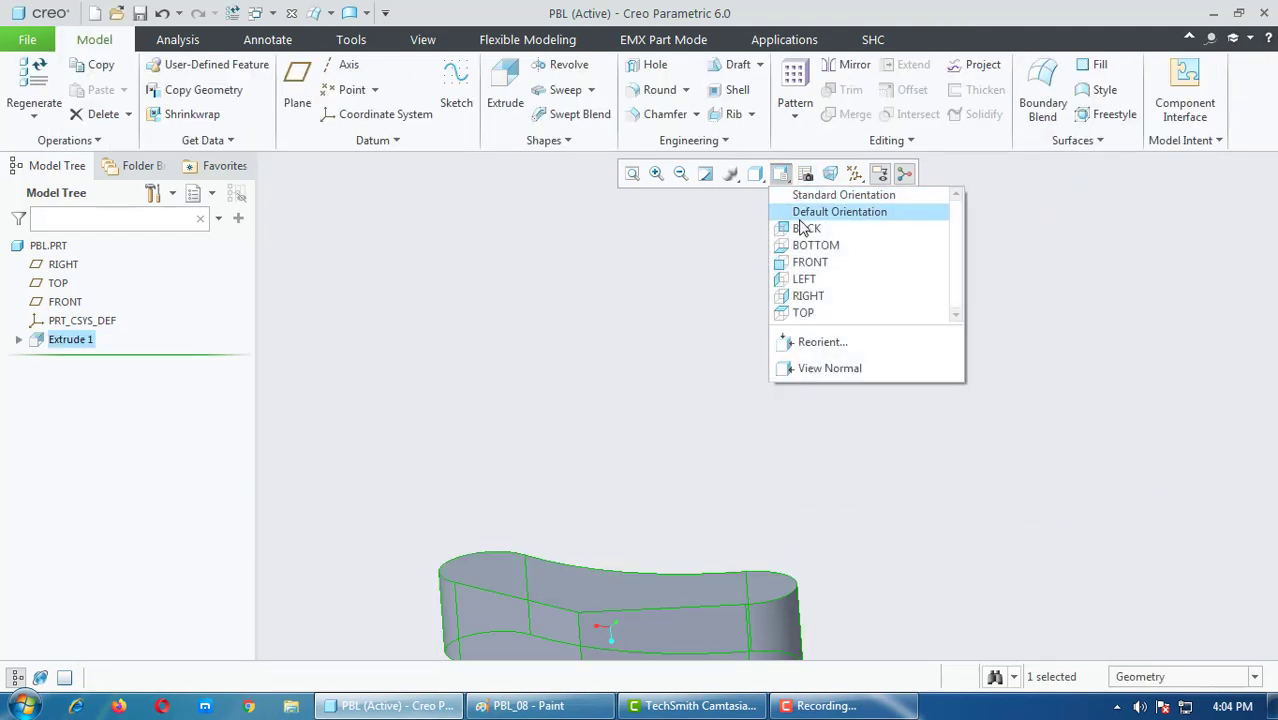
left_click(810, 218)
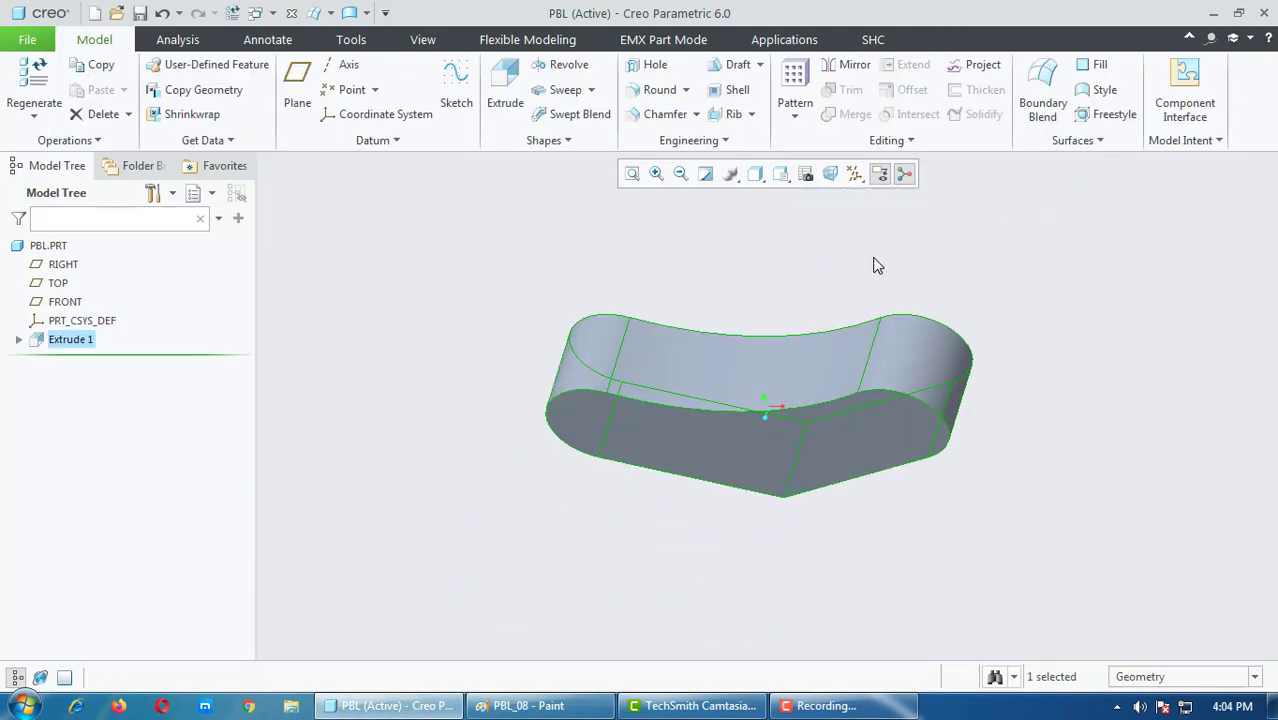
left_click(981, 306)
middle_click_drag(981, 306, 759, 265)
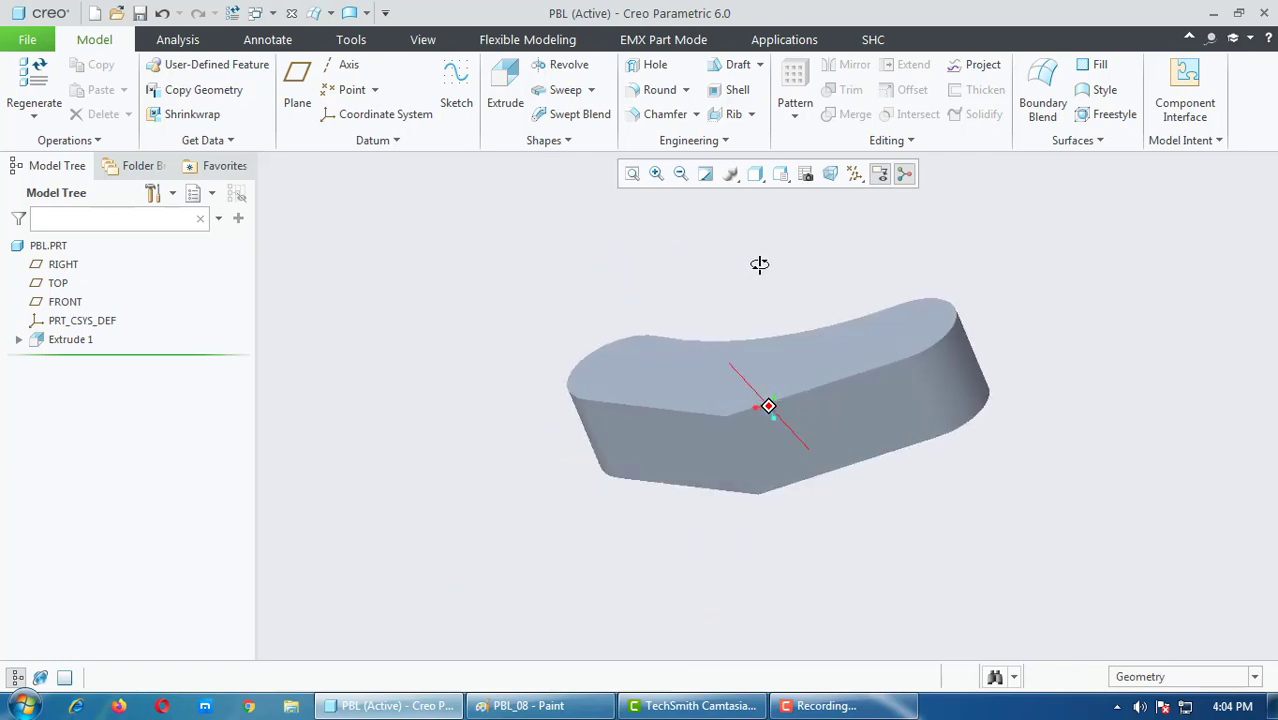
left_click(506, 710)
Step: Undo the old R35 box and draw a new yellow rectangle around the lower R35
scroll(697, 440, "down", 2)
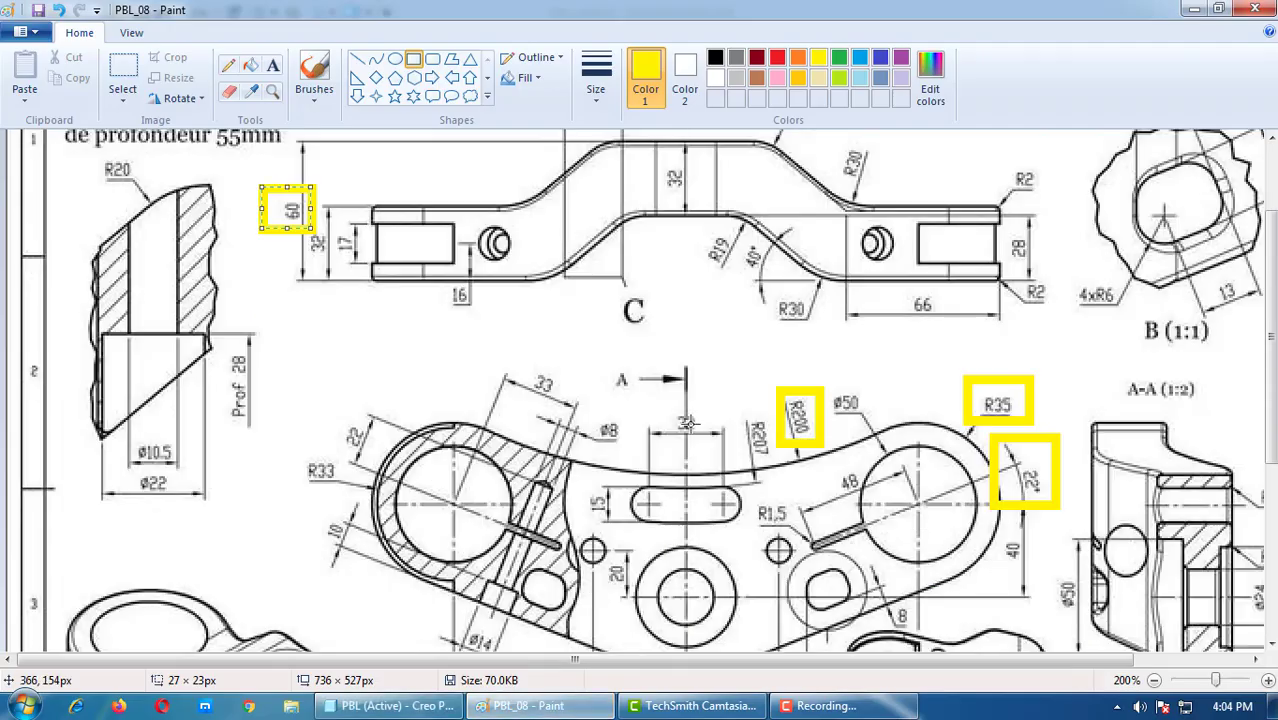
scroll(690, 428, "down", 4)
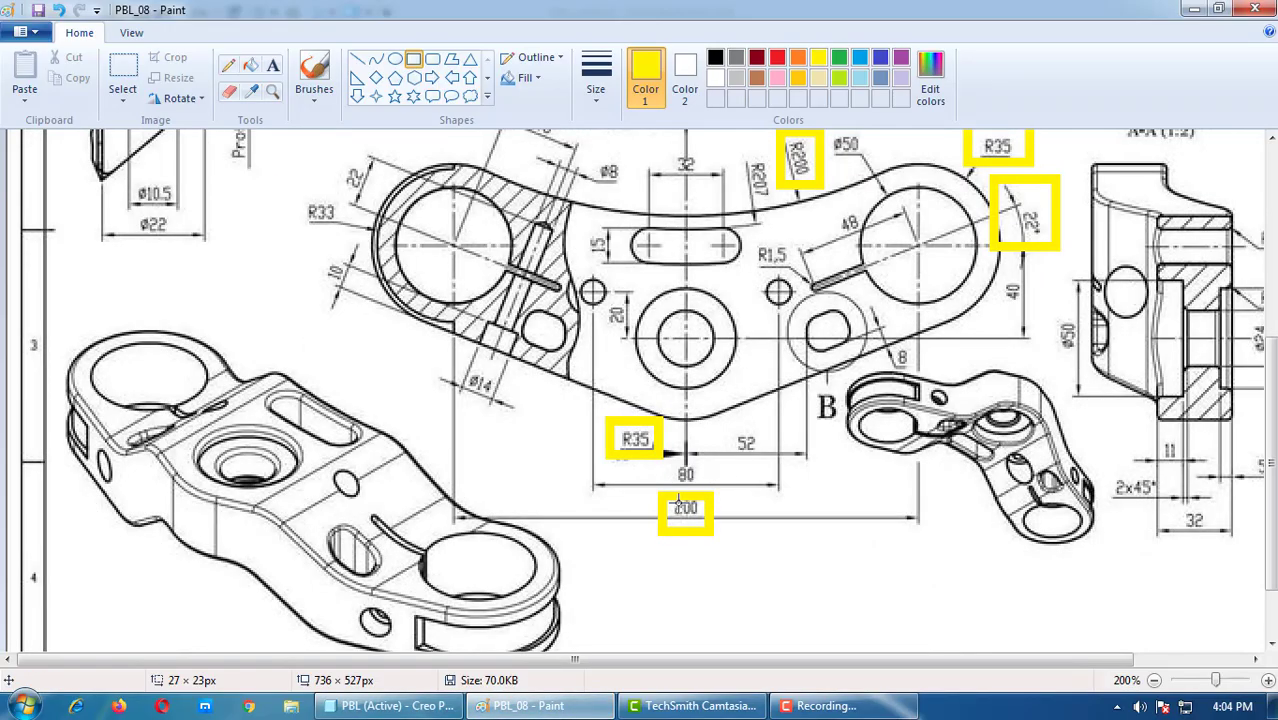
scroll(705, 490, "up", 4)
scroll(679, 507, "up", 2)
scroll(680, 505, "down", 6)
scroll(705, 500, "up", 3)
scroll(723, 494, "up", 3)
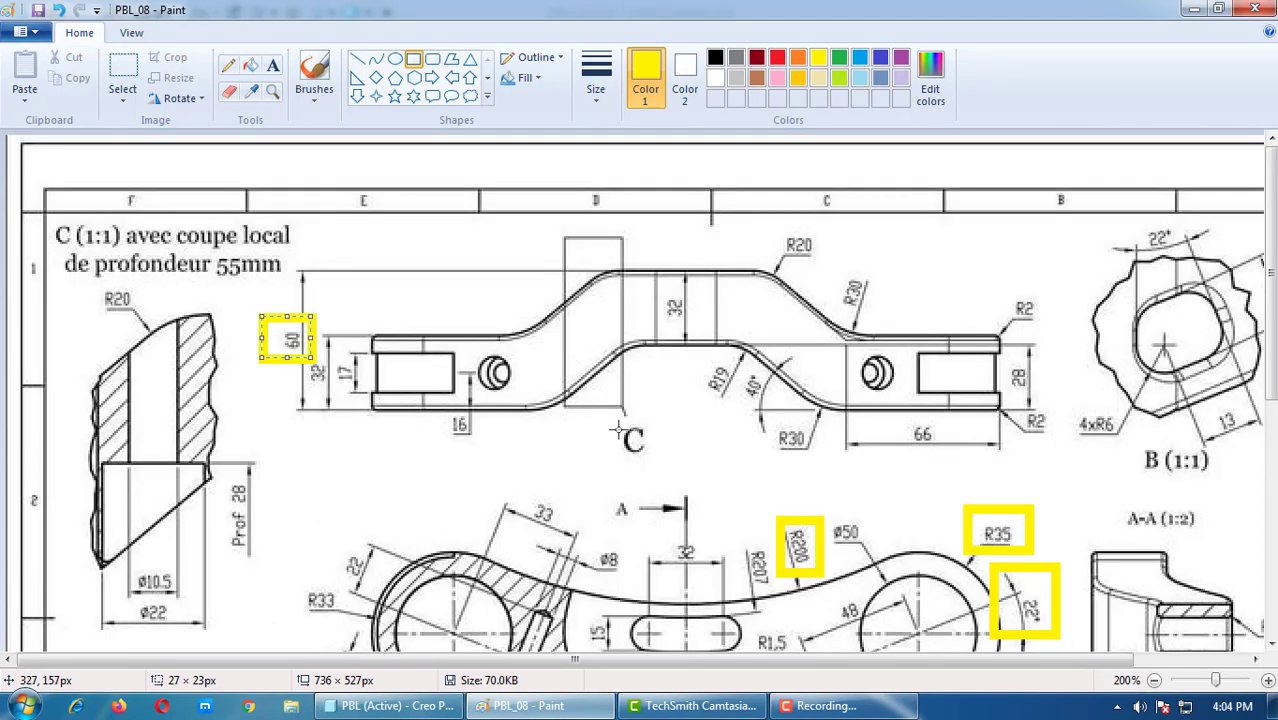
scroll(541, 438, "down", 4)
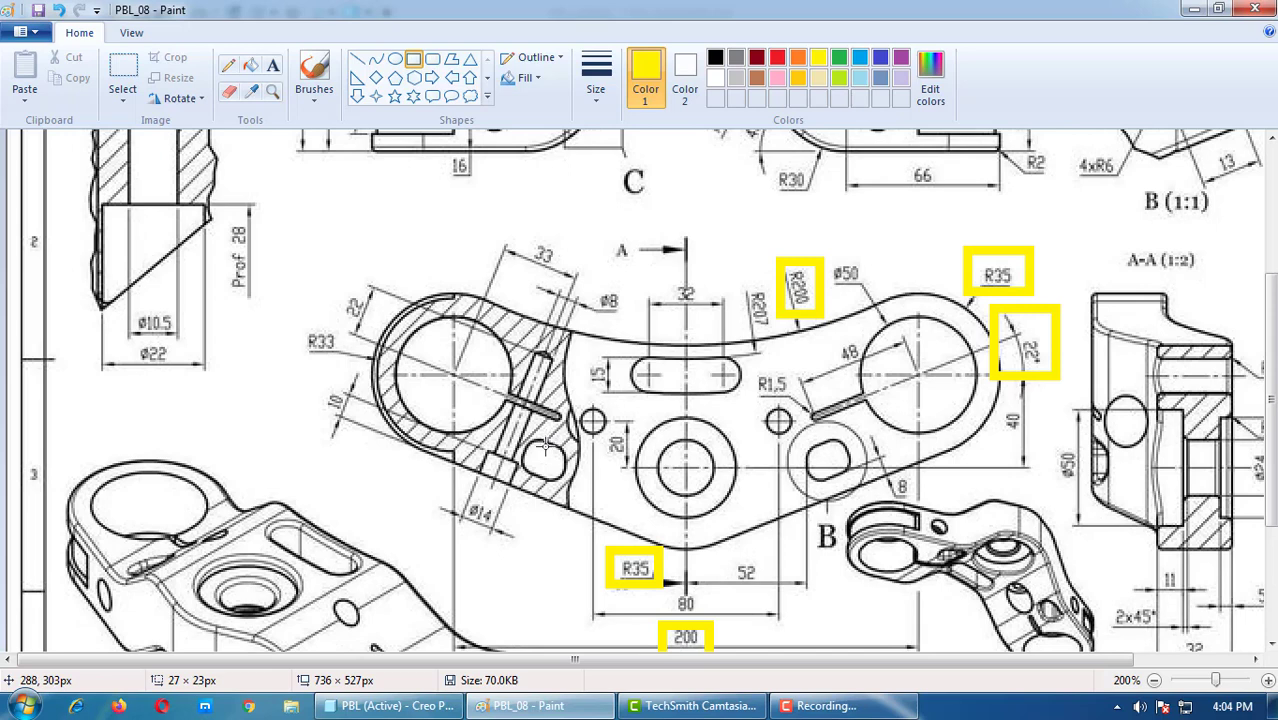
key("ctrl+z")
key("ctrl+z")
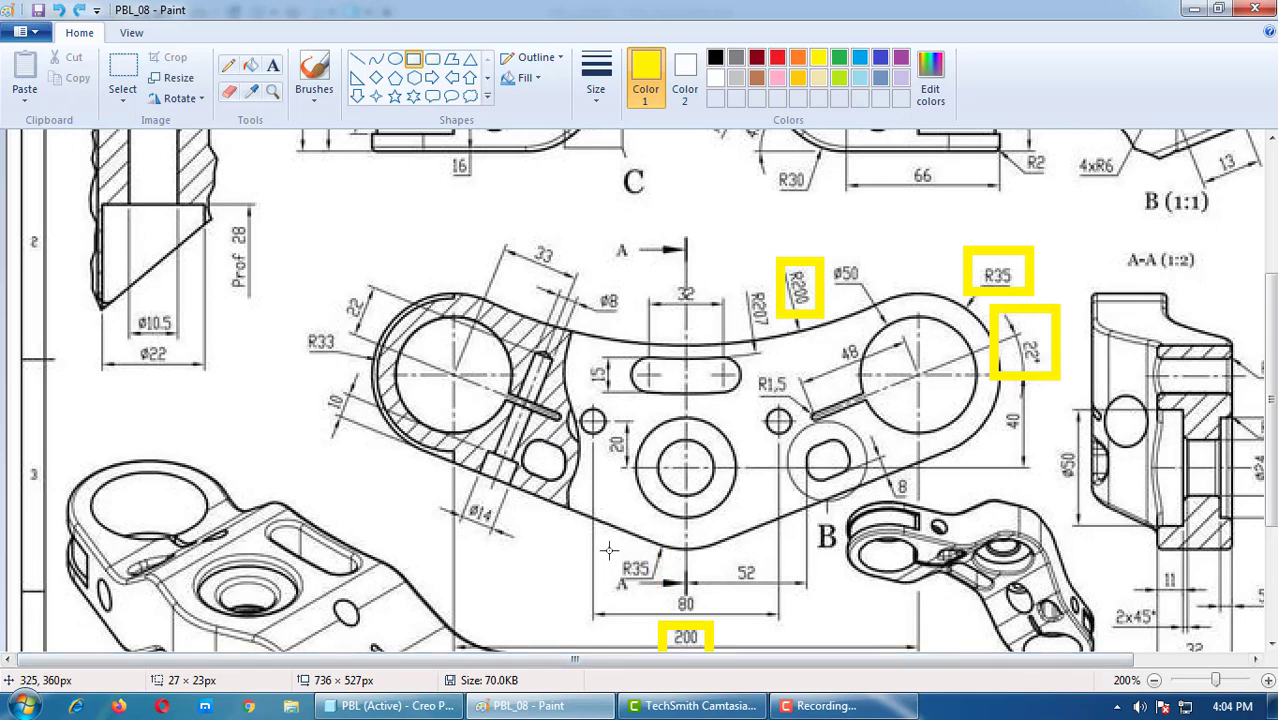
left_click_drag(604, 548, 668, 604)
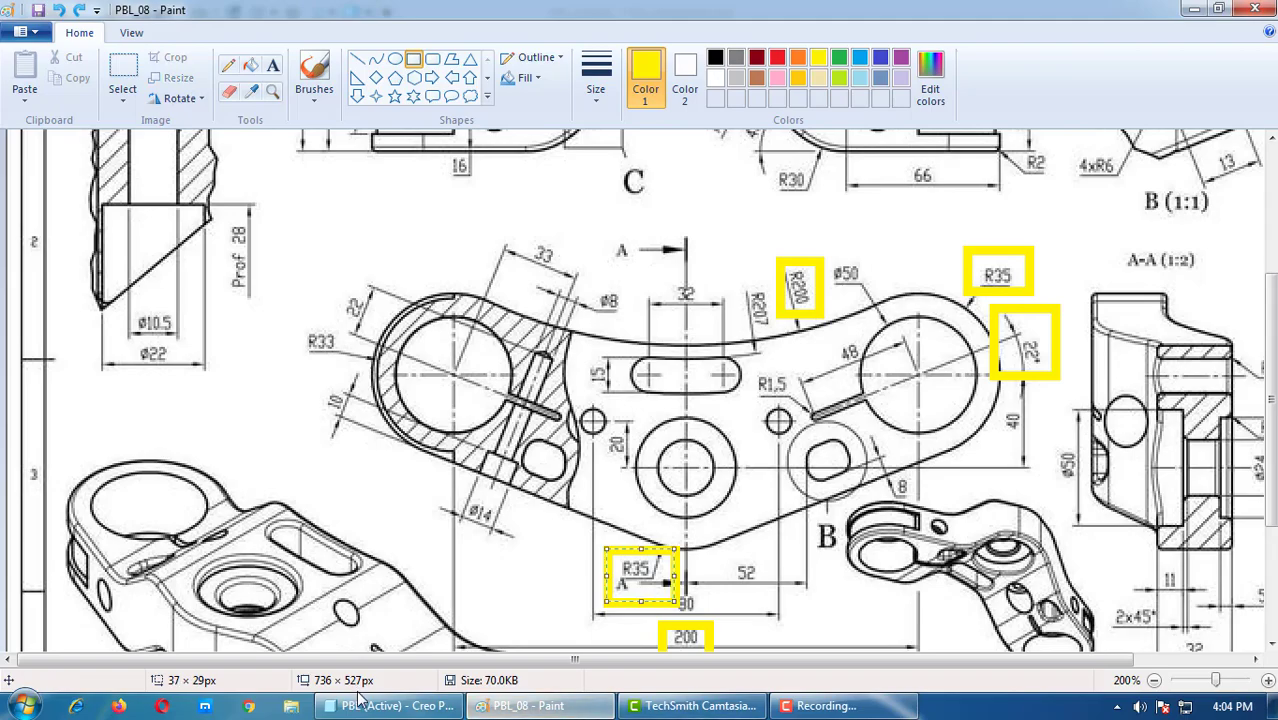
left_click(395, 706)
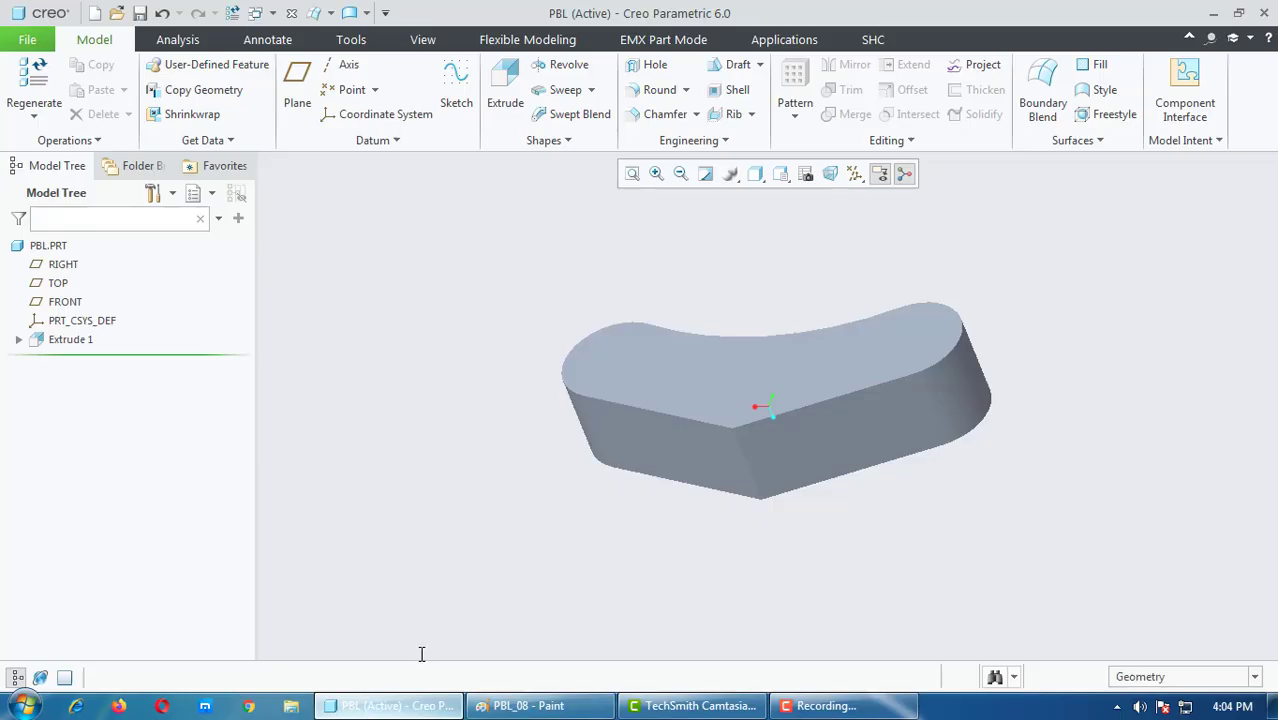
Step: Round the pointed front vertical edge with a radius of 35
left_click(659, 89)
left_click(749, 463)
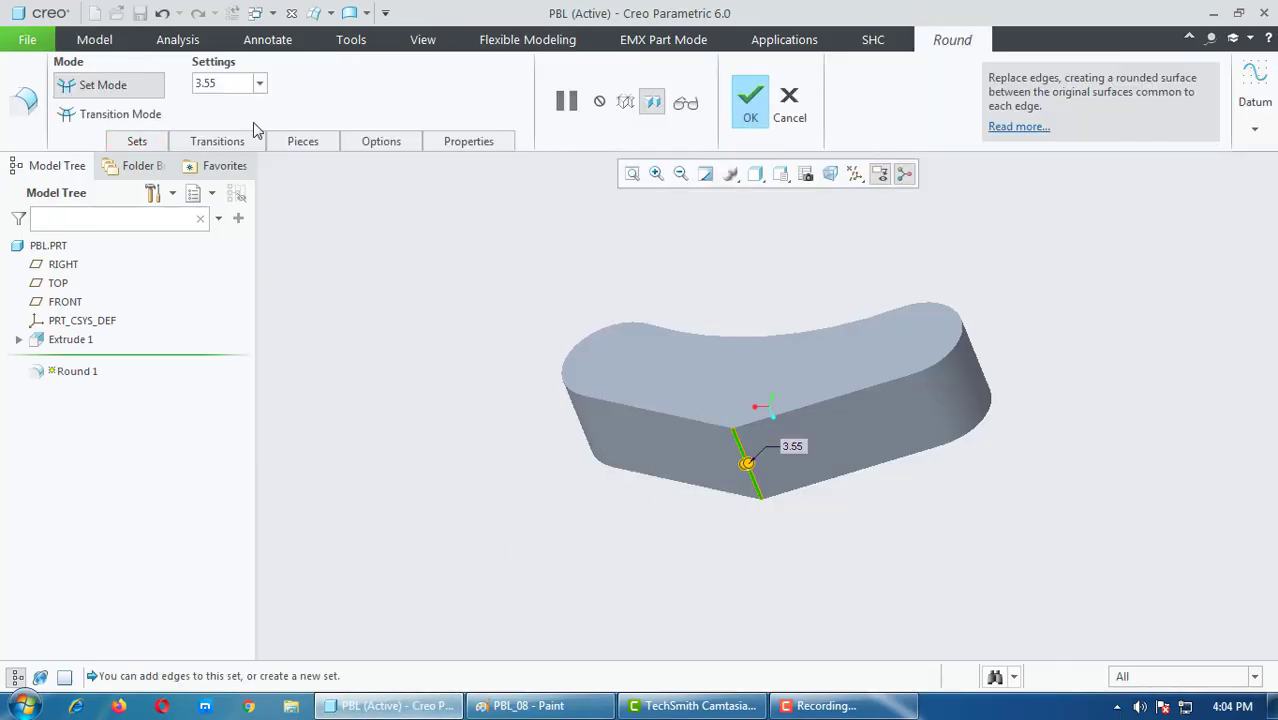
double_click(245, 87)
type("35")
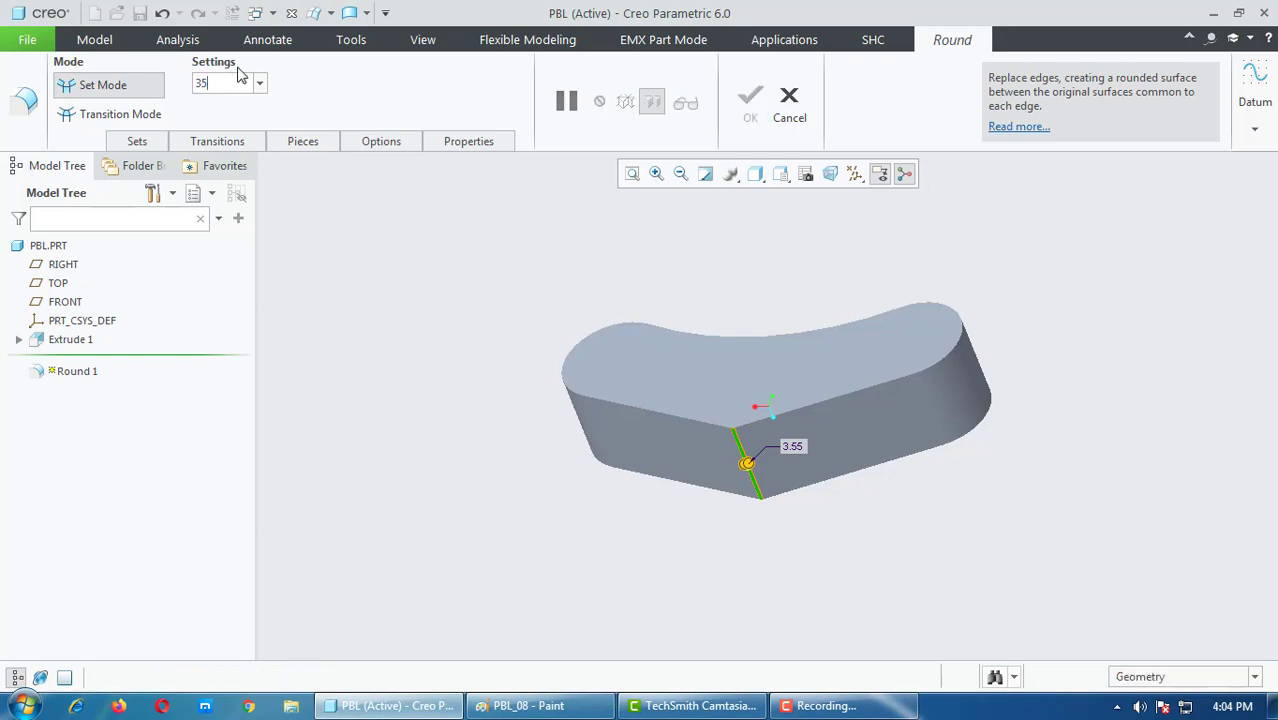
key("Return")
left_click(750, 118)
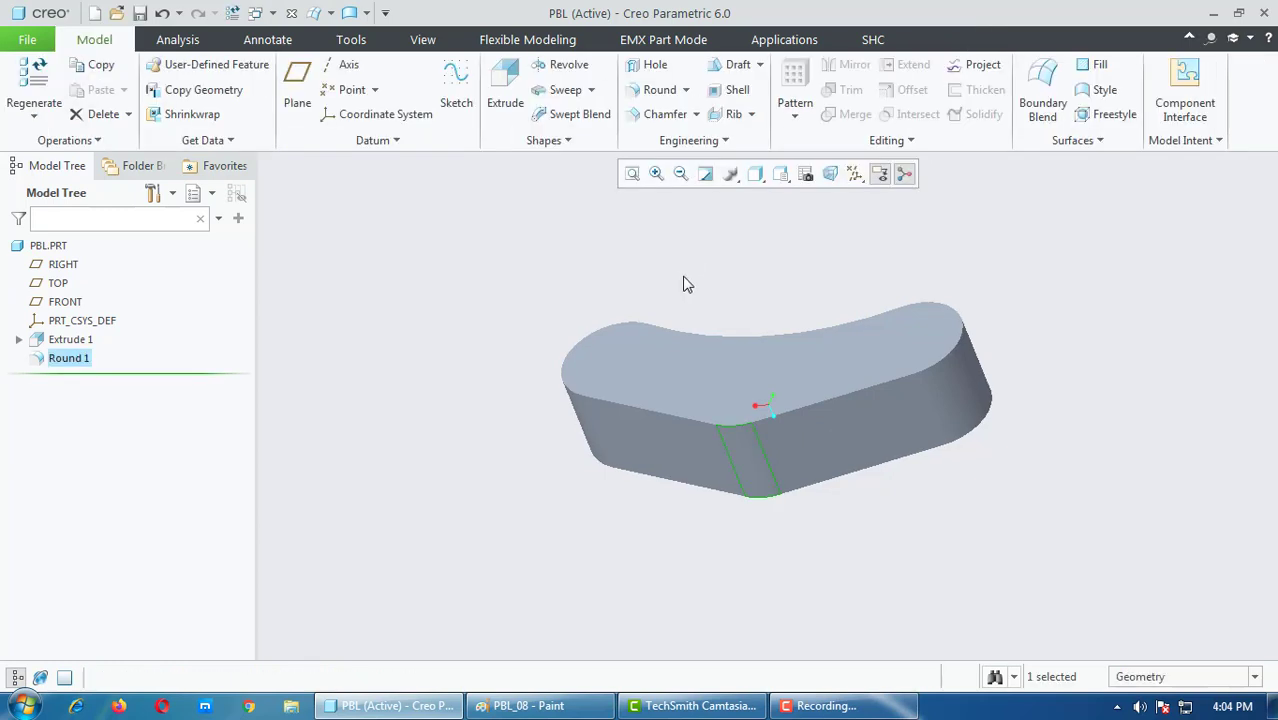
Step: Set the display to Shading With Edges and inspect the new round
left_click(710, 327)
left_click(755, 174)
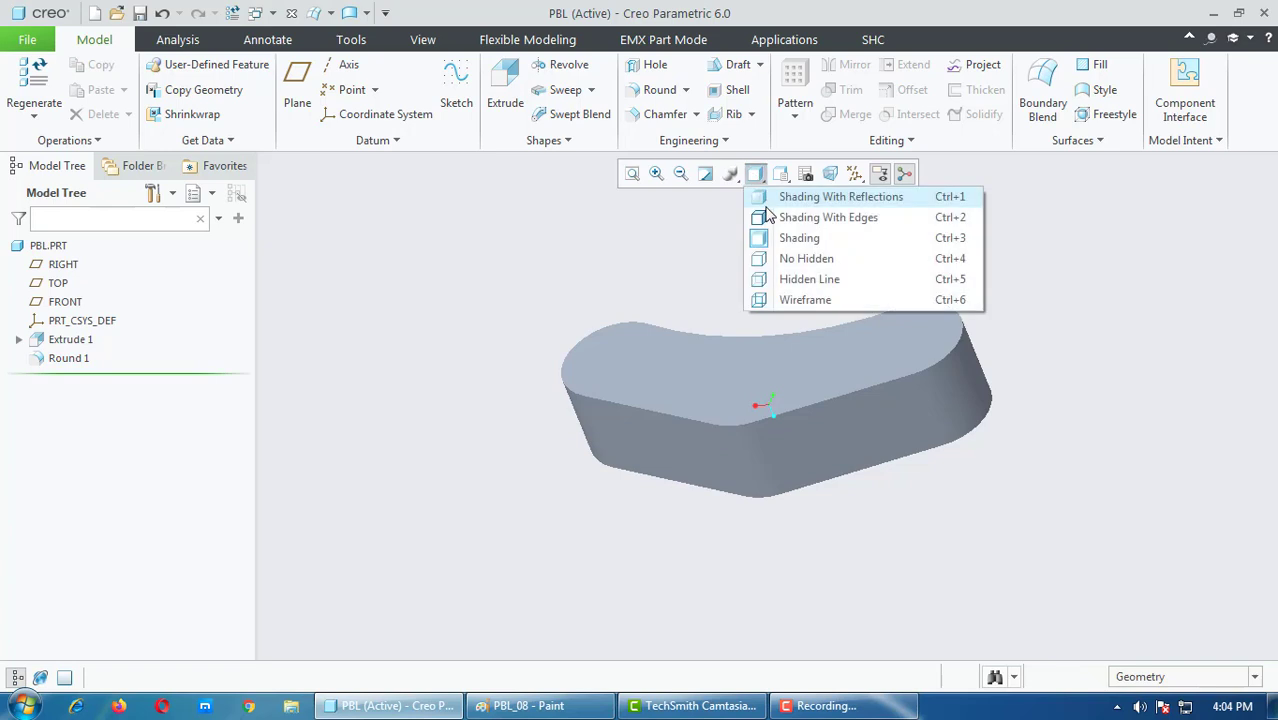
left_click(810, 217)
middle_click_drag(789, 383, 771, 400)
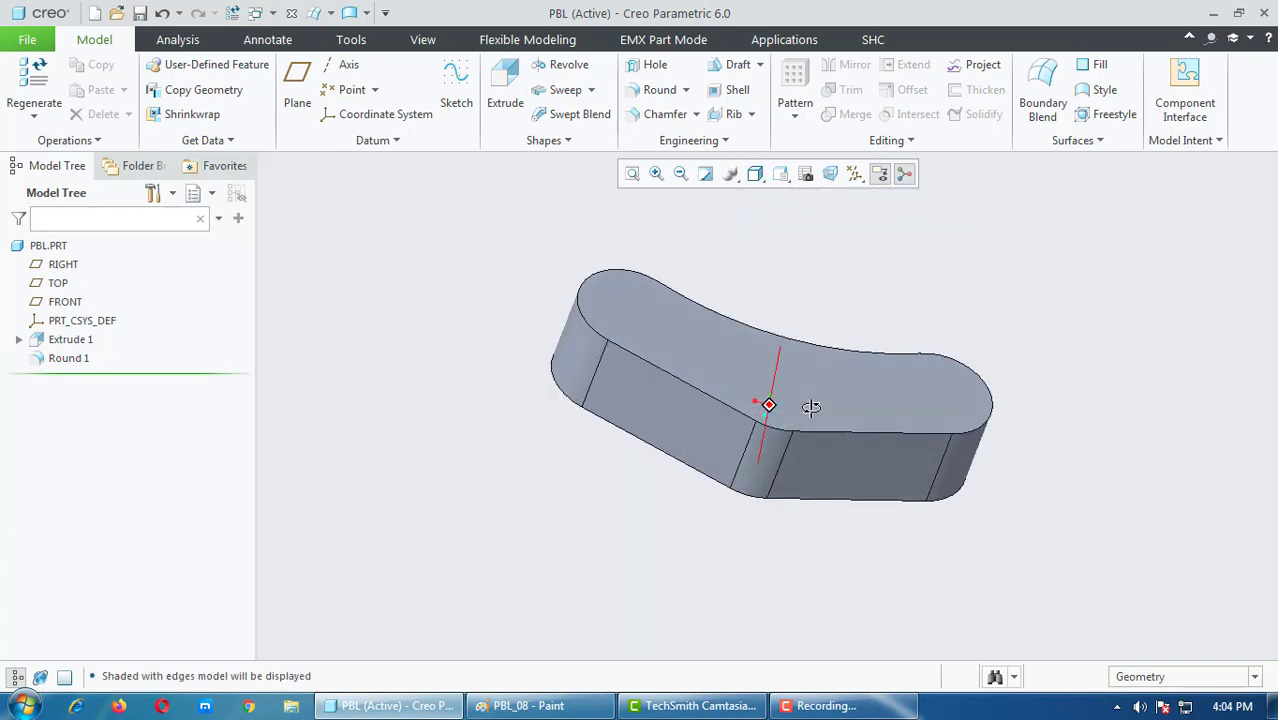
left_click(528, 706)
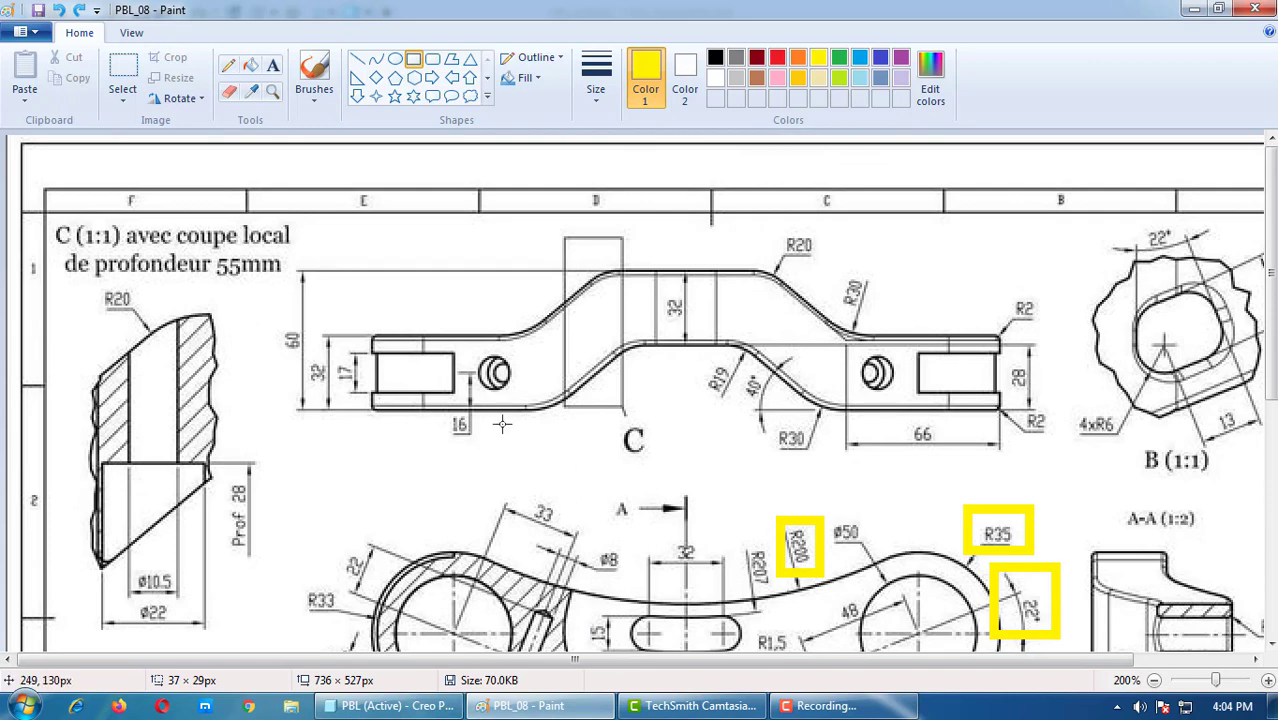
Step: Try yellow boxes on the left, right and middle of view C, then undo them
left_click_drag(595, 271, 367, 337)
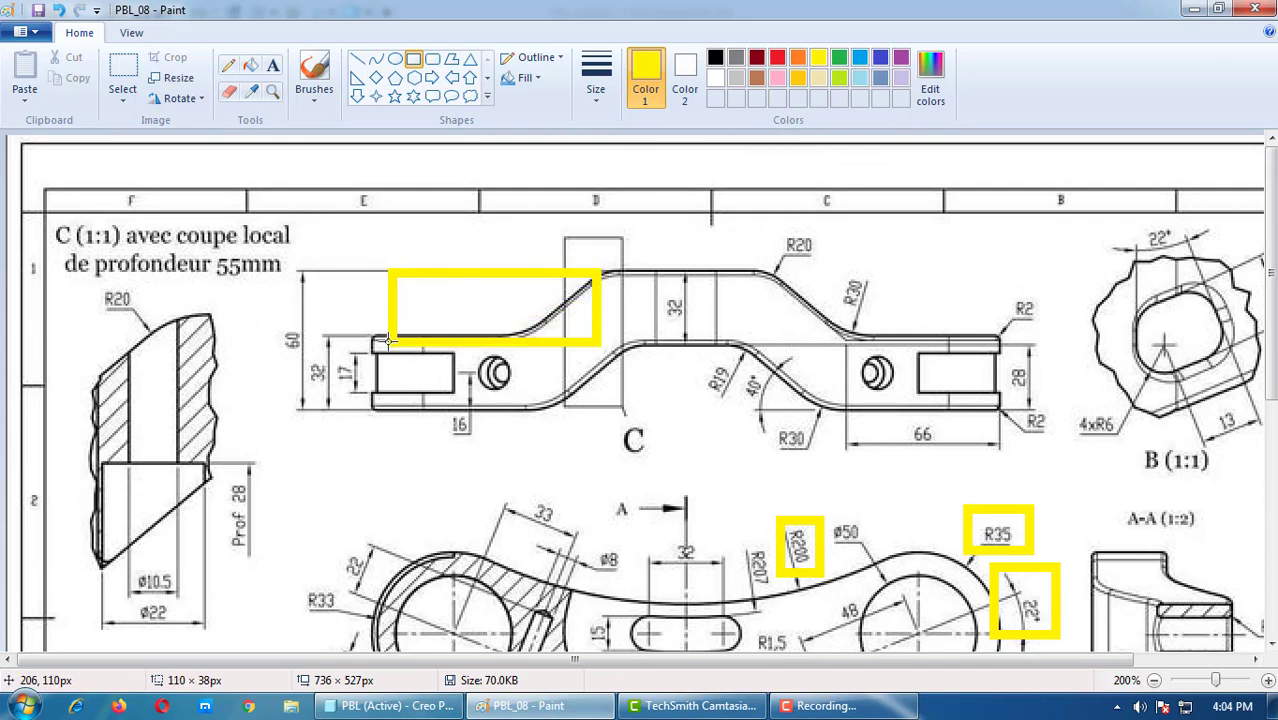
left_click_drag(1037, 258, 763, 342)
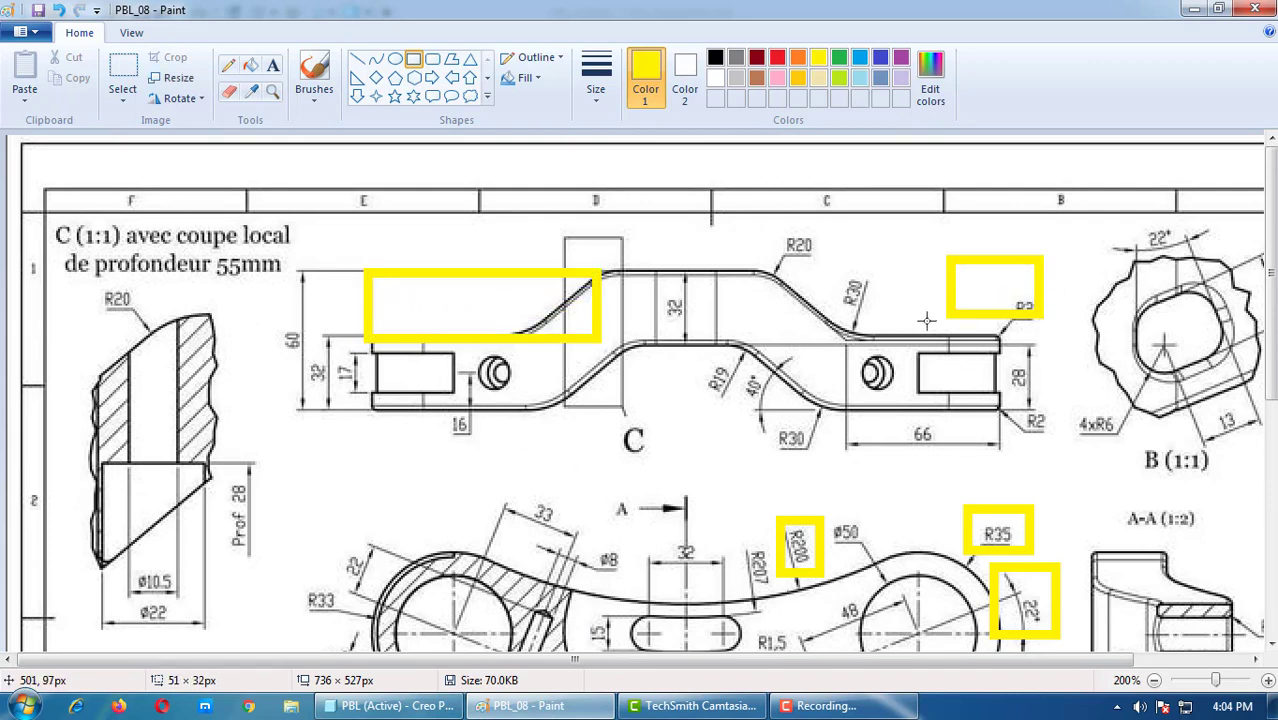
key("ctrl+z")
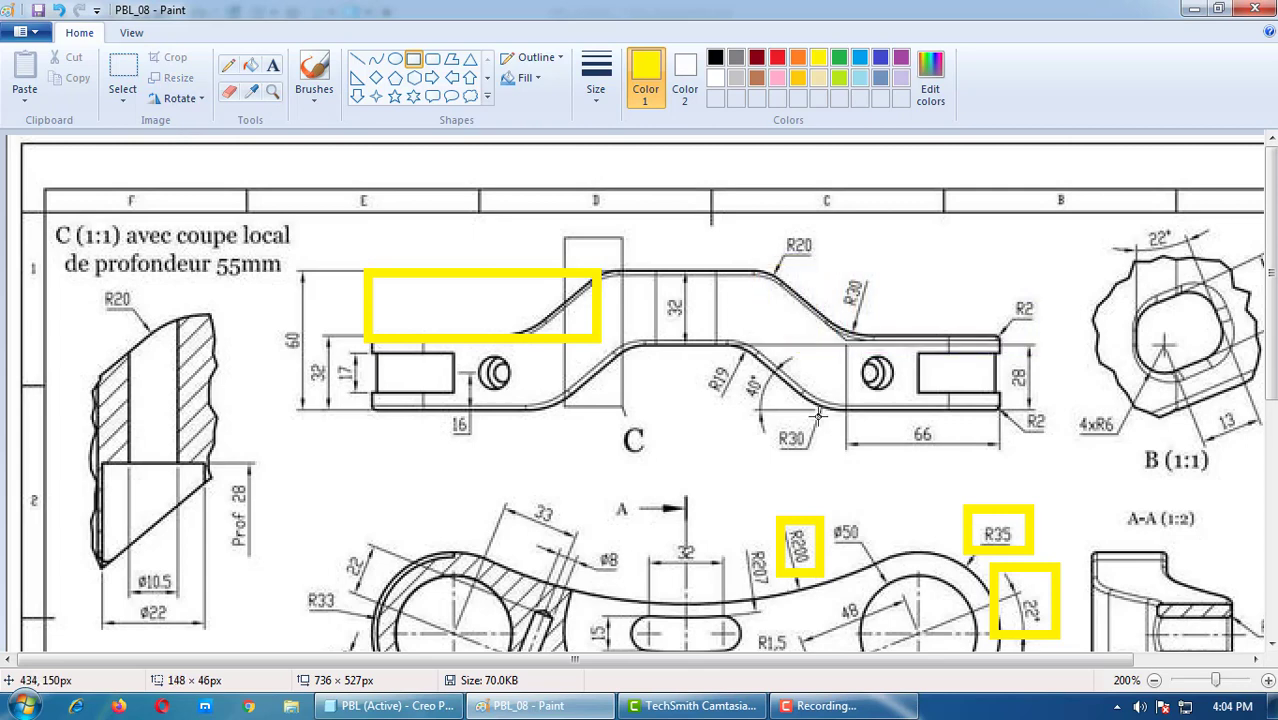
key("ctrl+z")
left_click_drag(797, 340, 508, 481)
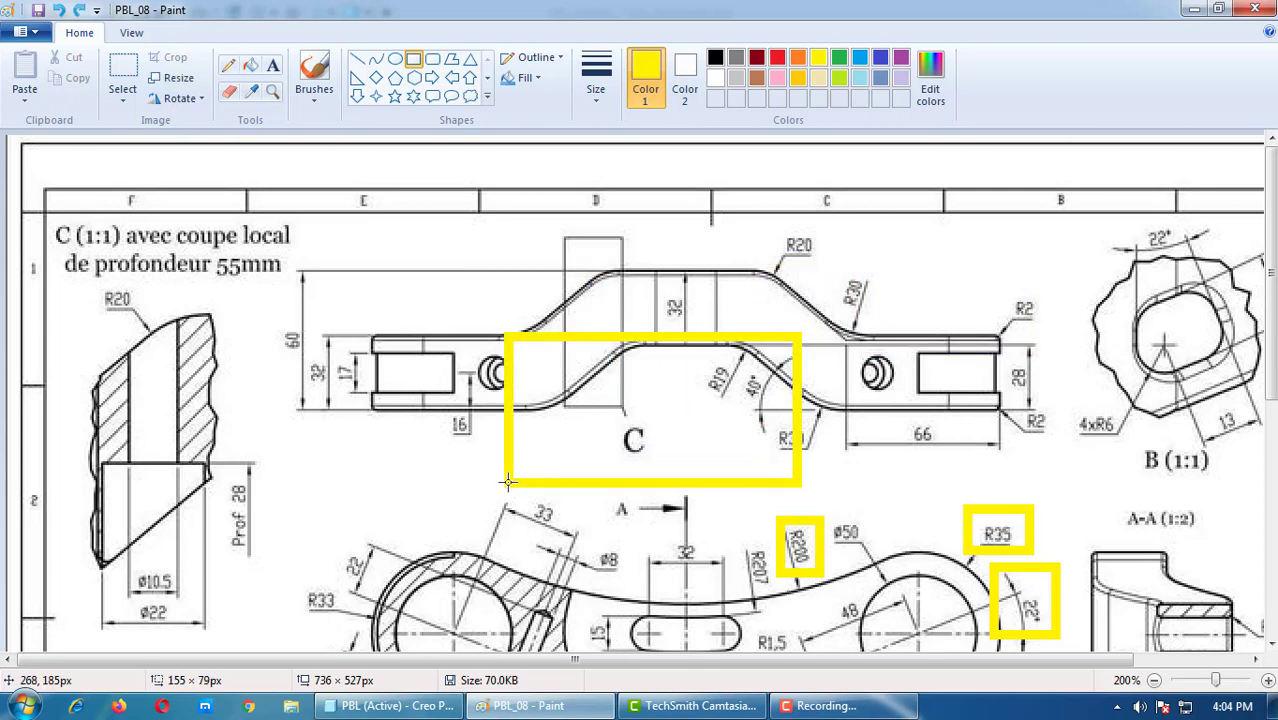
key("ctrl+z")
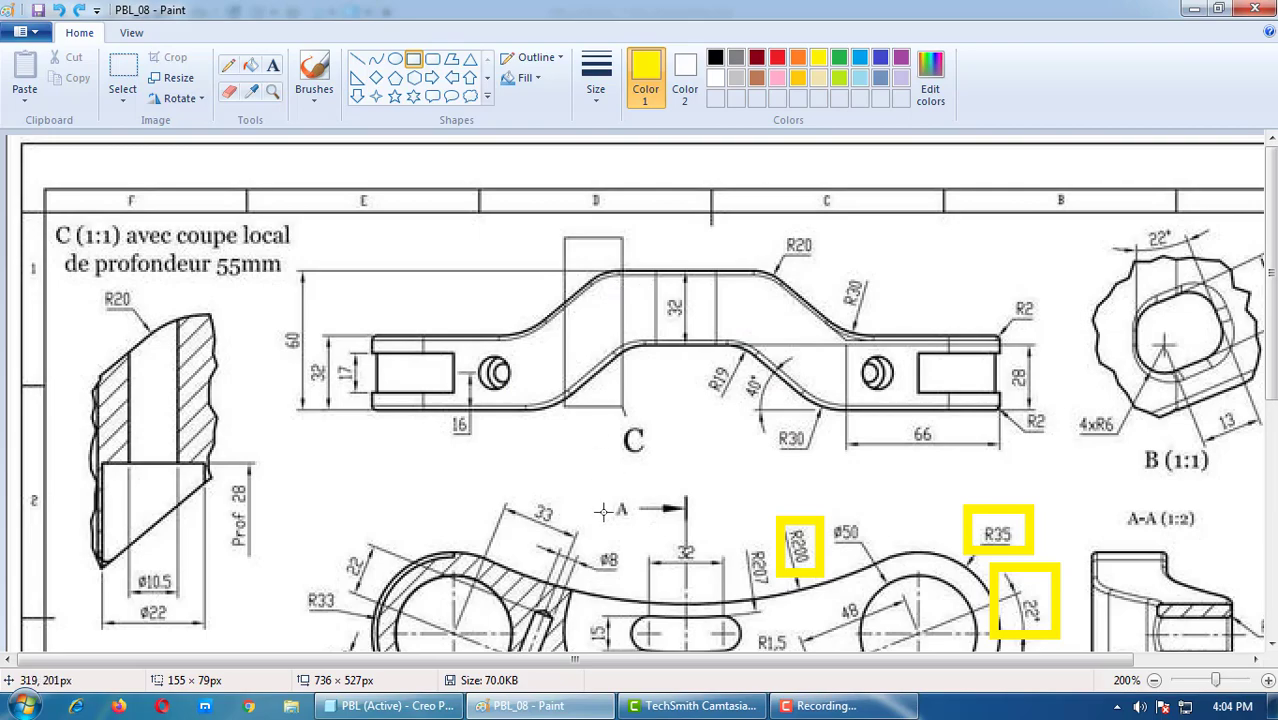
Step: Compare the rounded part with the drawing, orbiting the model to show its top face
left_click(390, 705)
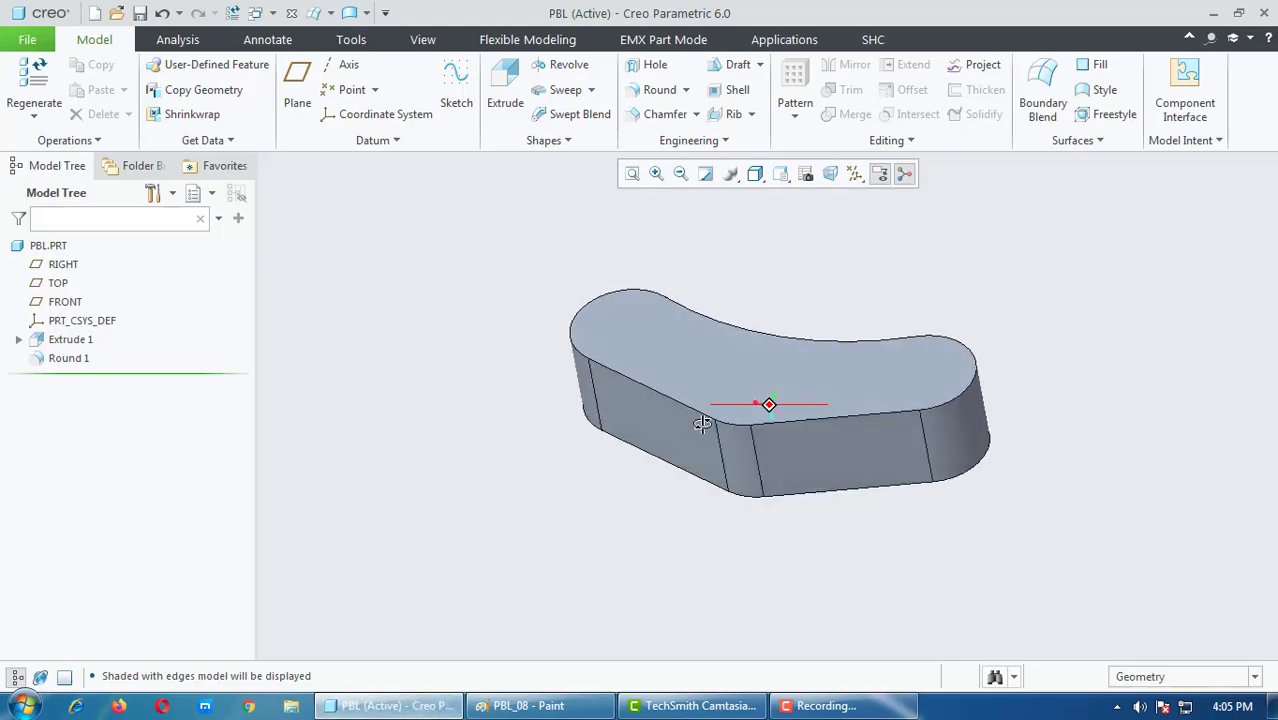
mouse_move(703, 424)
middle_mouse_down()
mouse_move(707, 411)
mouse_move(730, 440)
middle_mouse_up()
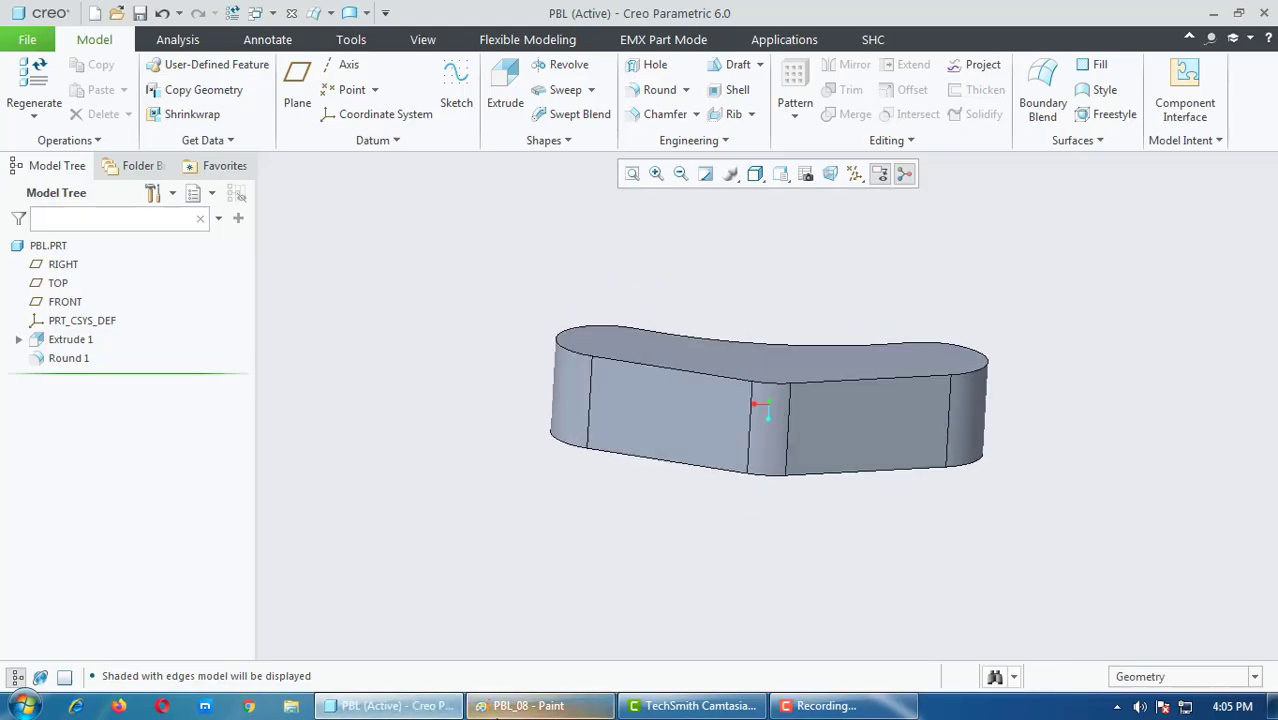
left_click(497, 706)
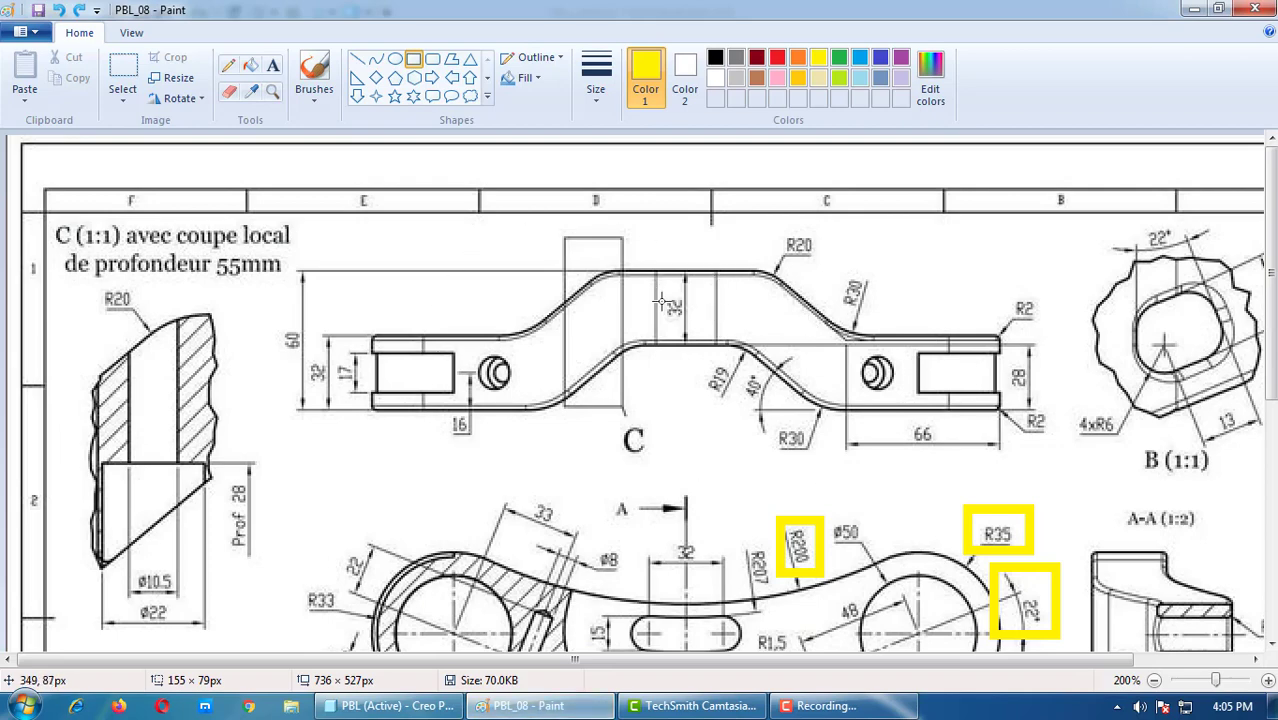
scroll(662, 302, "down", 2)
scroll(664, 305, "down", 4)
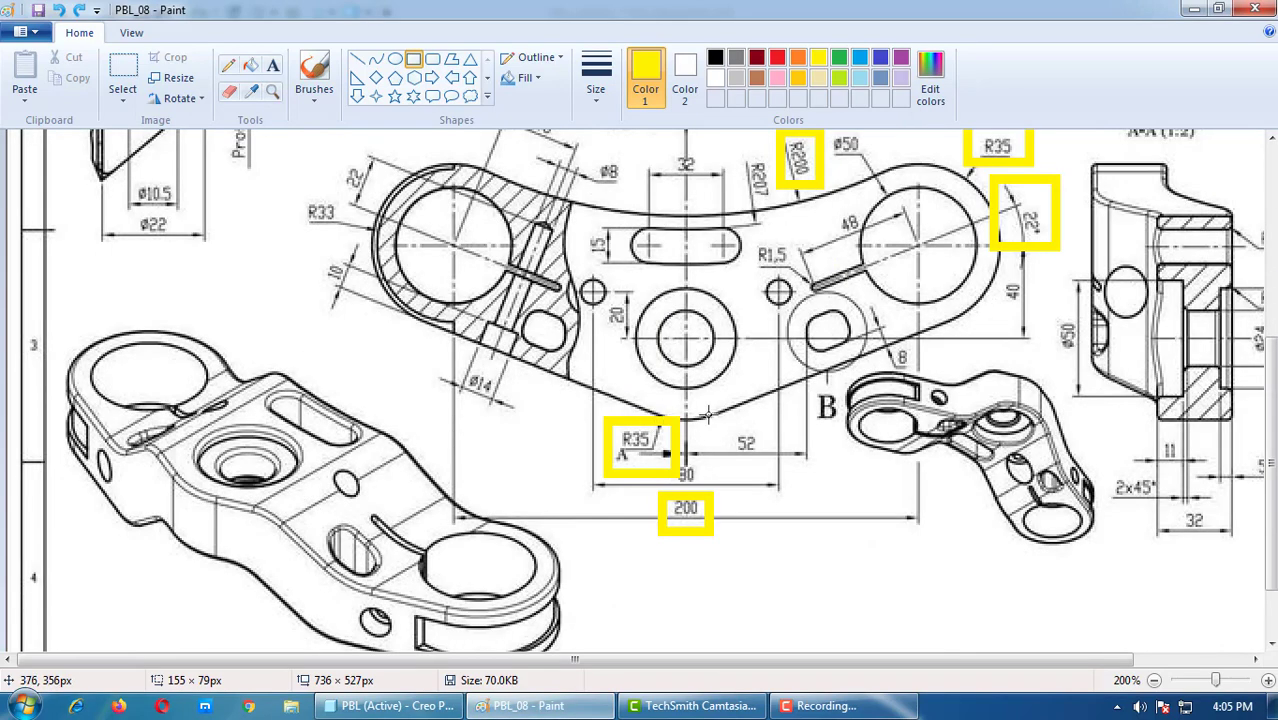
scroll(672, 410, "up", 4)
scroll(672, 410, "up", 2)
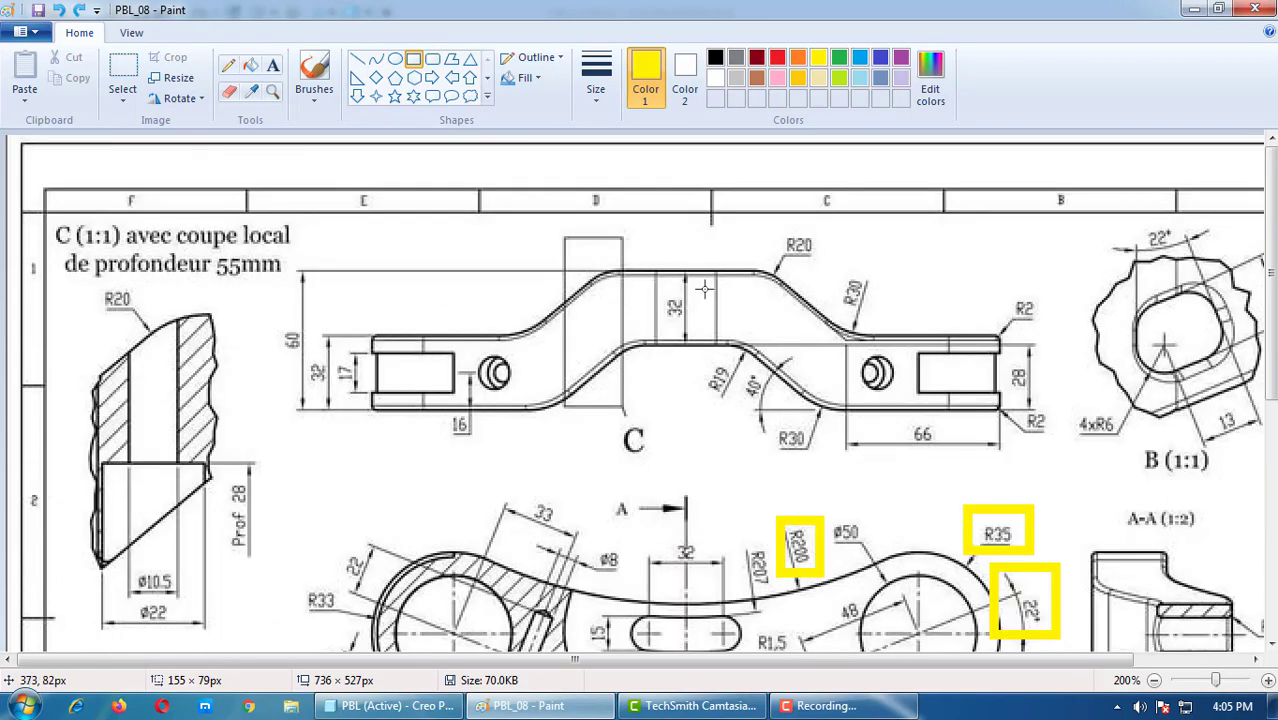
left_click(390, 706)
mouse_move(710, 539)
middle_mouse_down()
mouse_move(742, 529)
mouse_move(776, 447)
middle_mouse_up()
middle_click_drag(739, 499, 830, 354)
Step: Show datum planes and sketch Extrude 2 on TOP, oriented by the part's top face
left_click(854, 174)
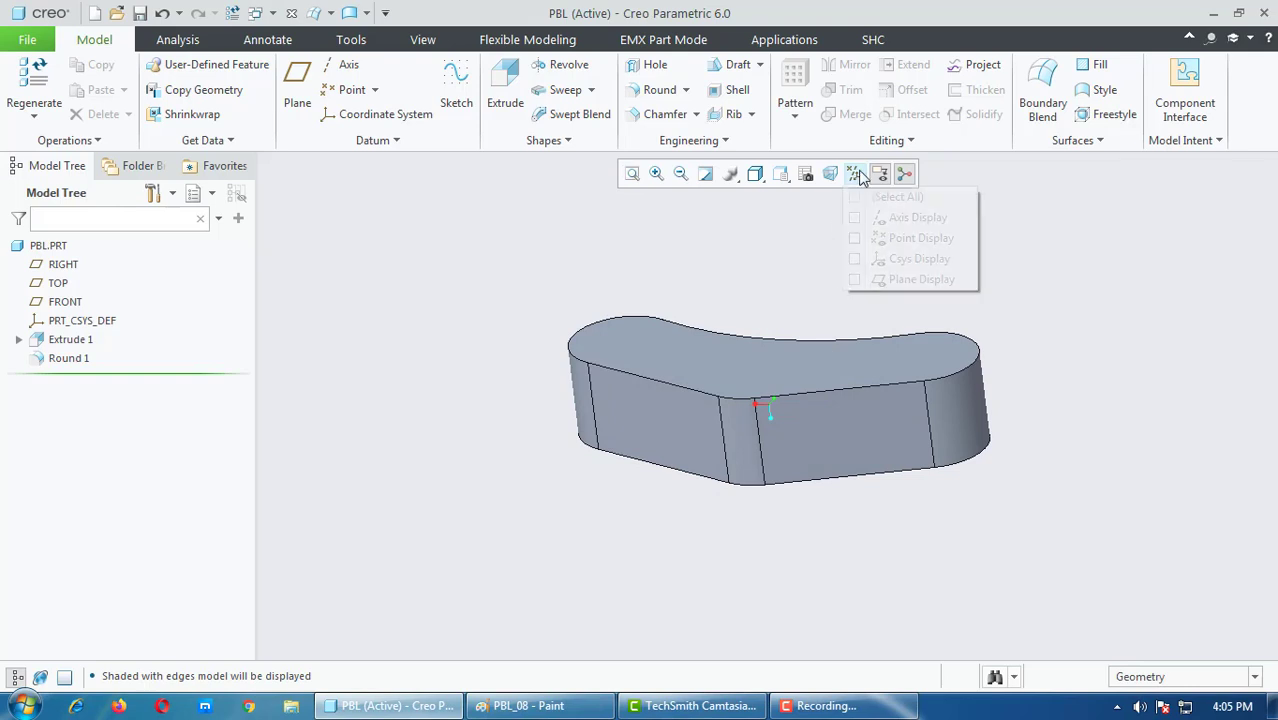
left_click(855, 280)
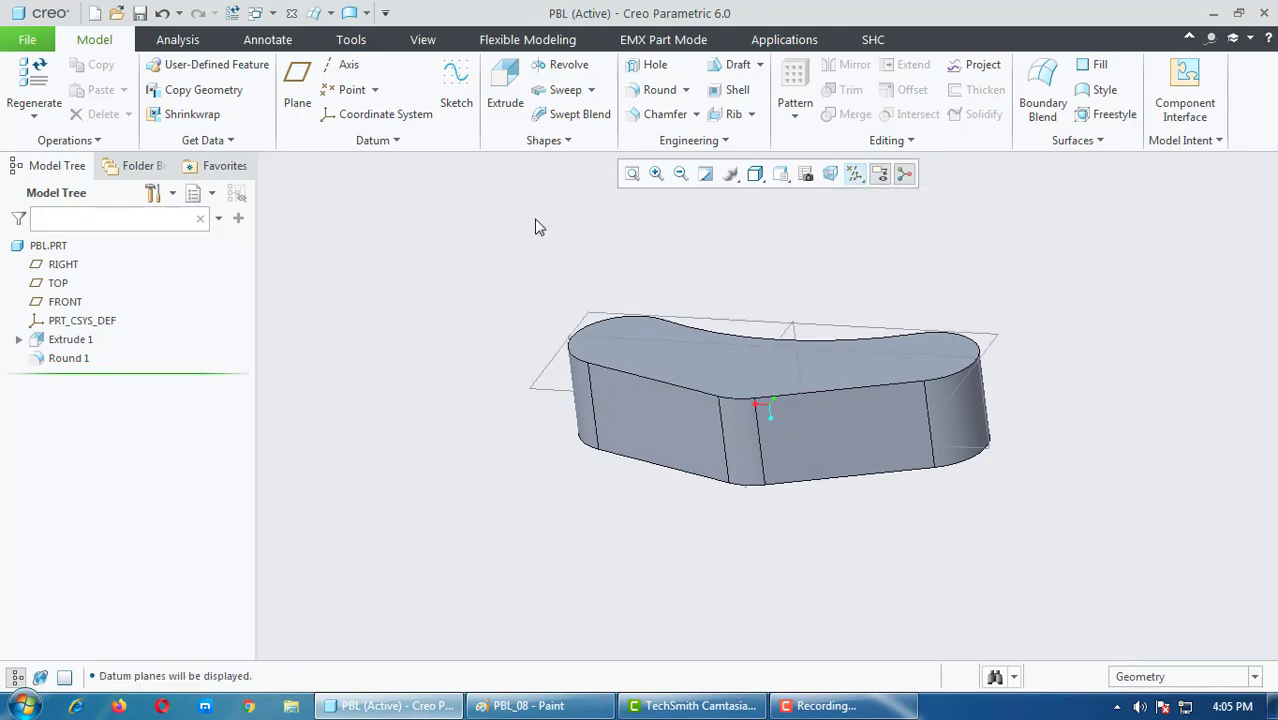
left_click(502, 86)
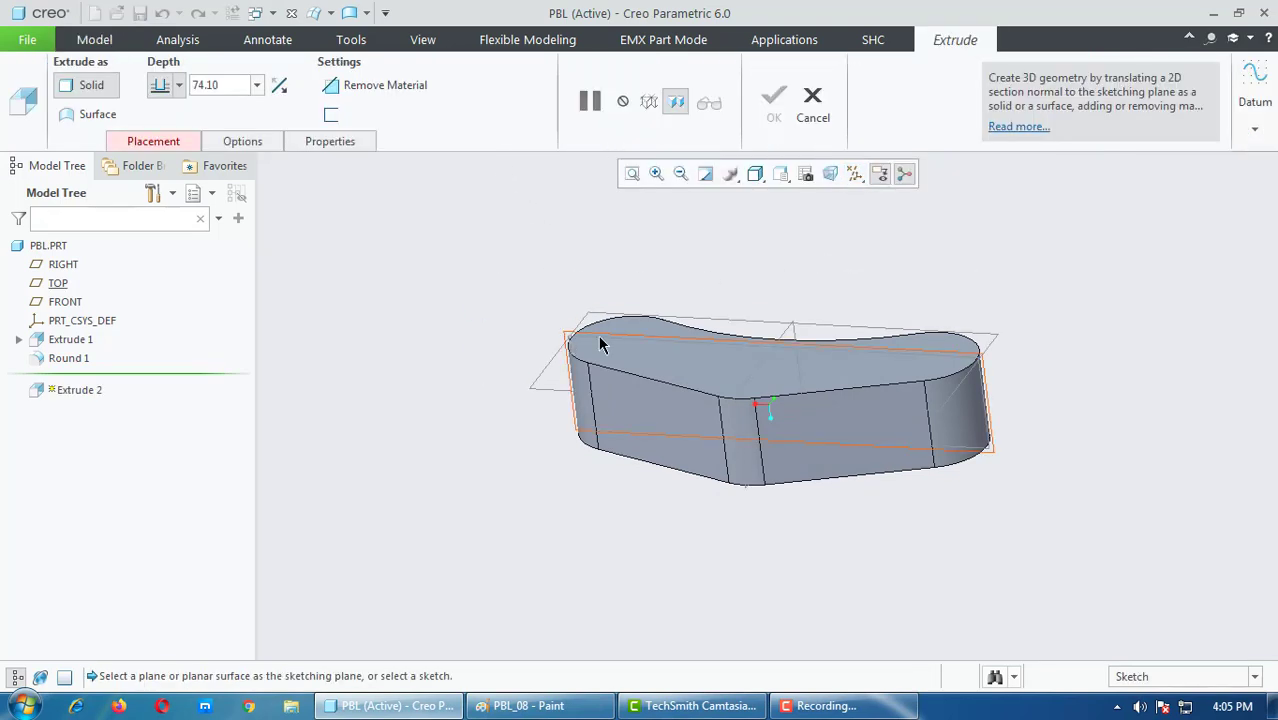
left_click(165, 142)
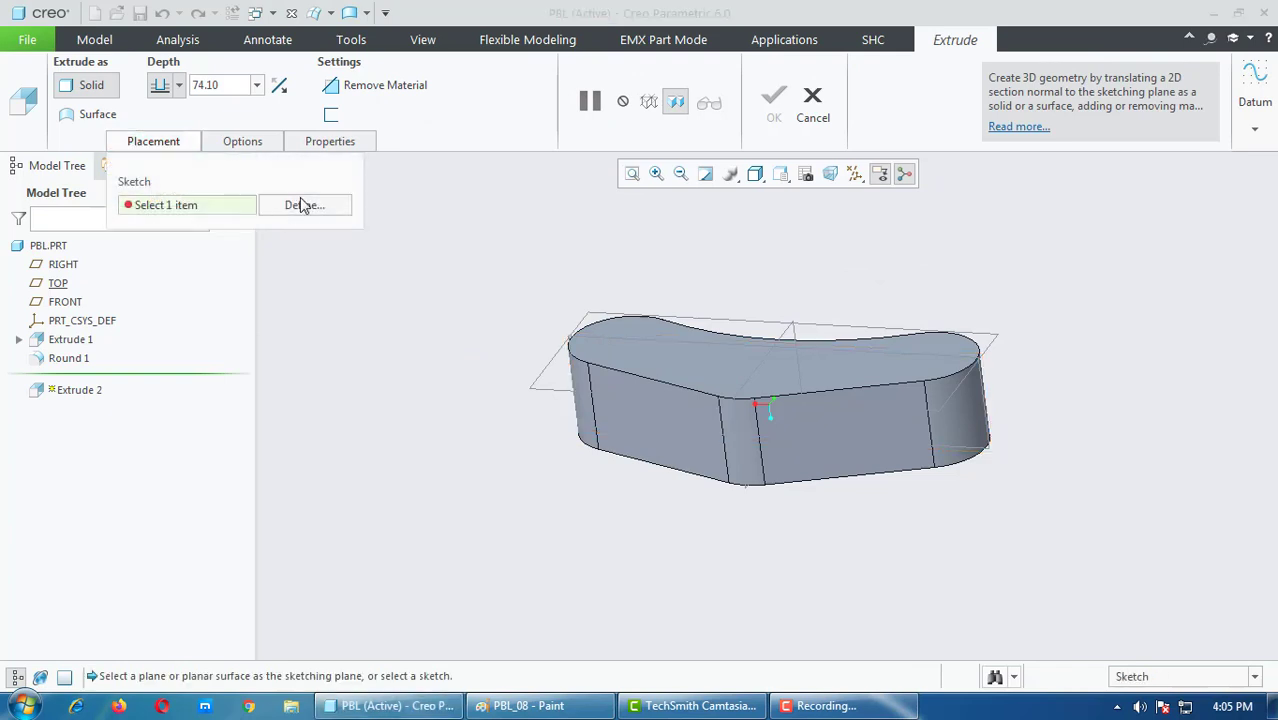
left_click(302, 204)
left_click(651, 349)
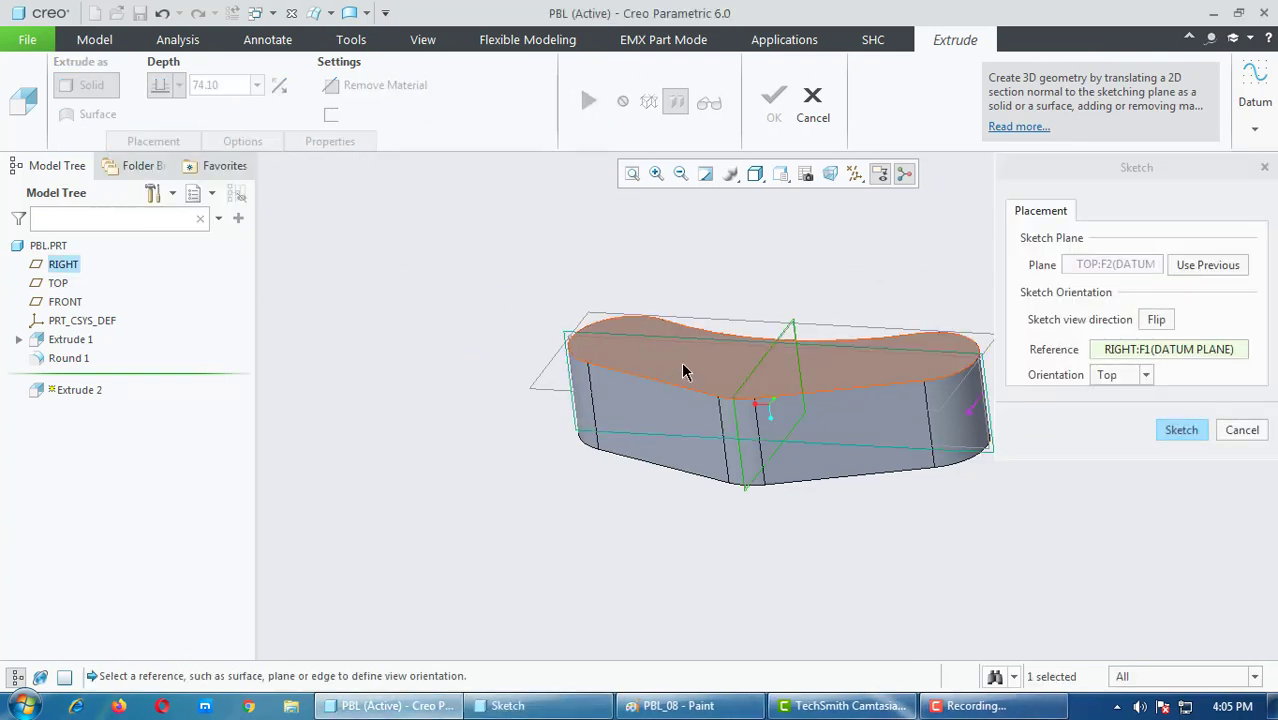
left_click(684, 372)
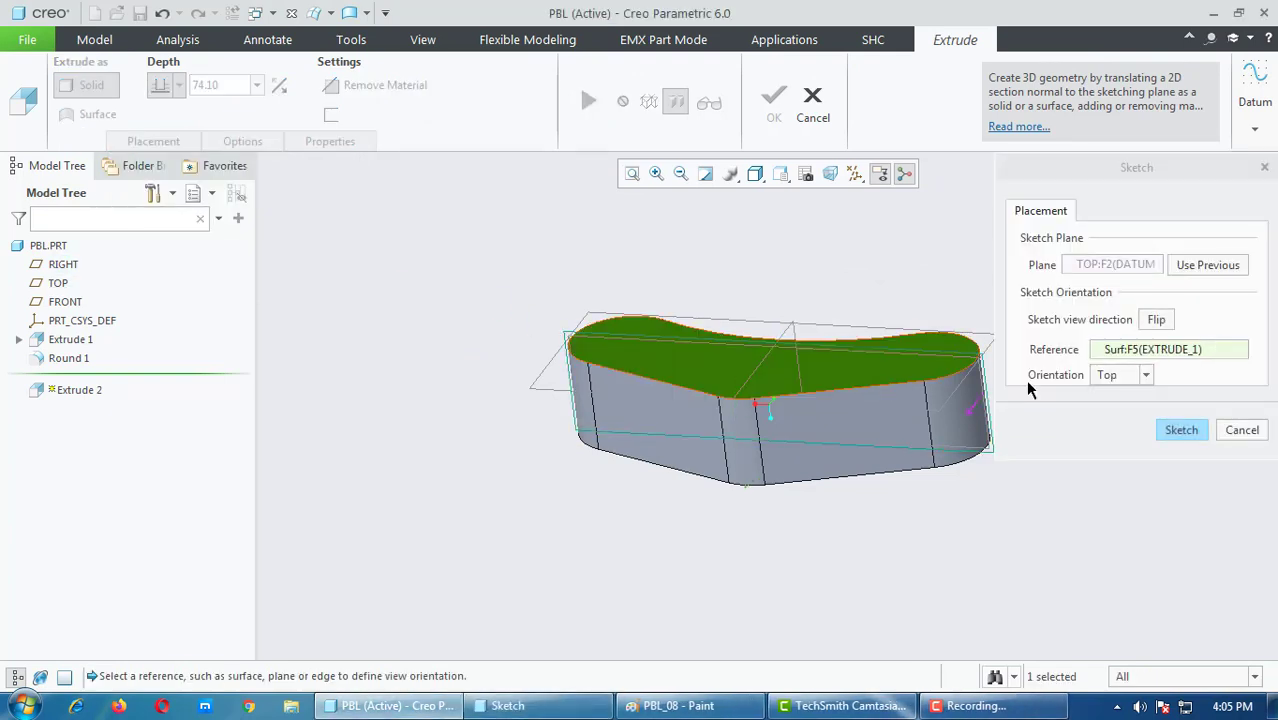
left_click(1181, 432)
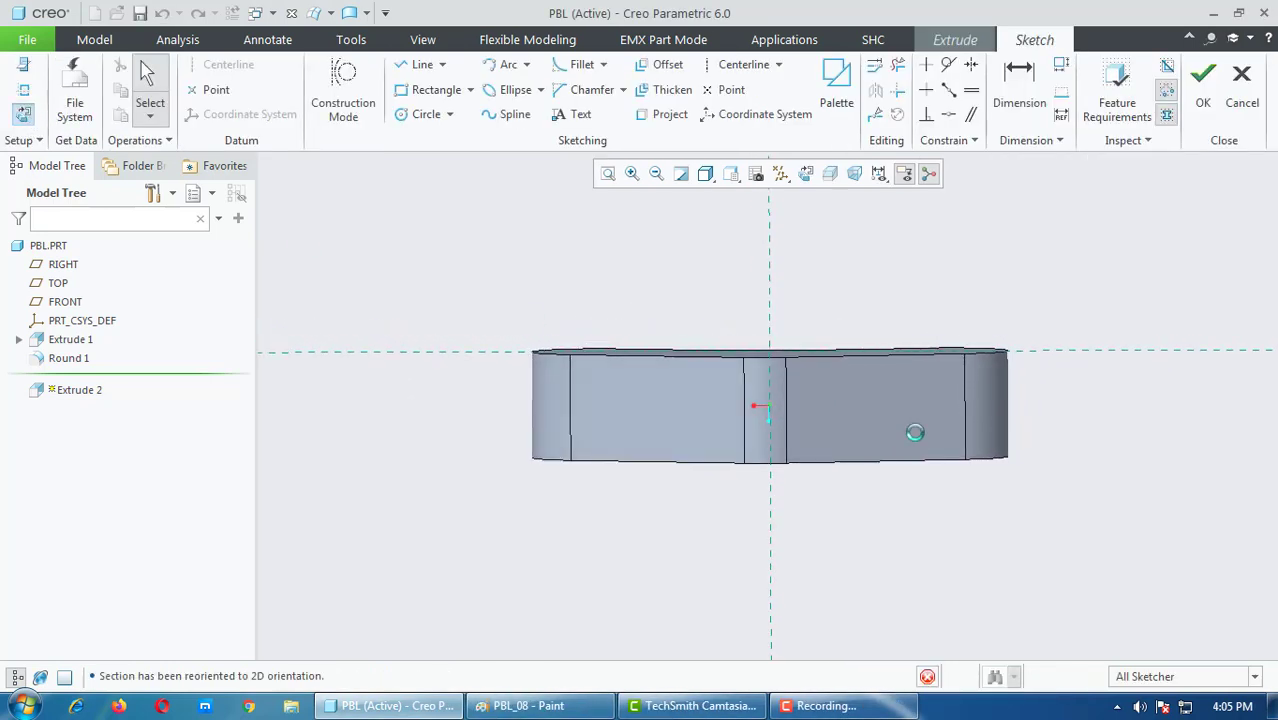
Step: Hide the datum planes, use the No Hidden display style, and close References
scroll(835, 413, "down", 1)
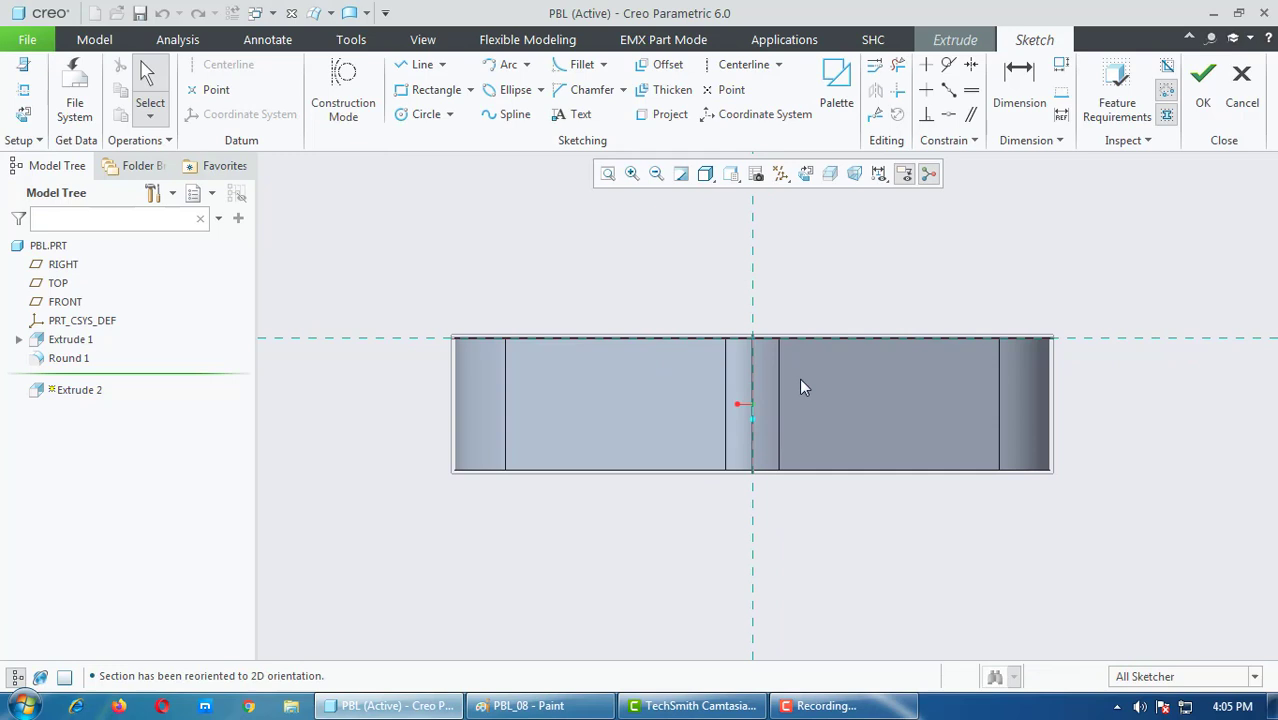
left_click(781, 174)
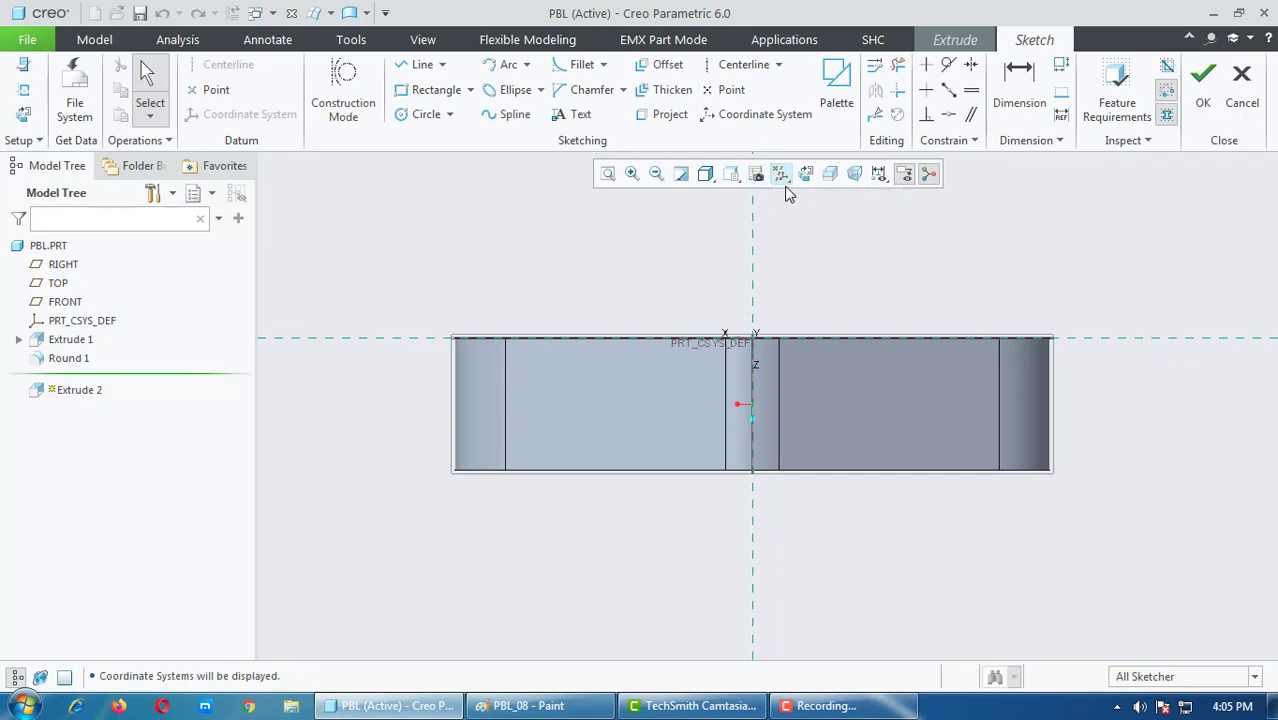
left_click(781, 174)
left_click(781, 197)
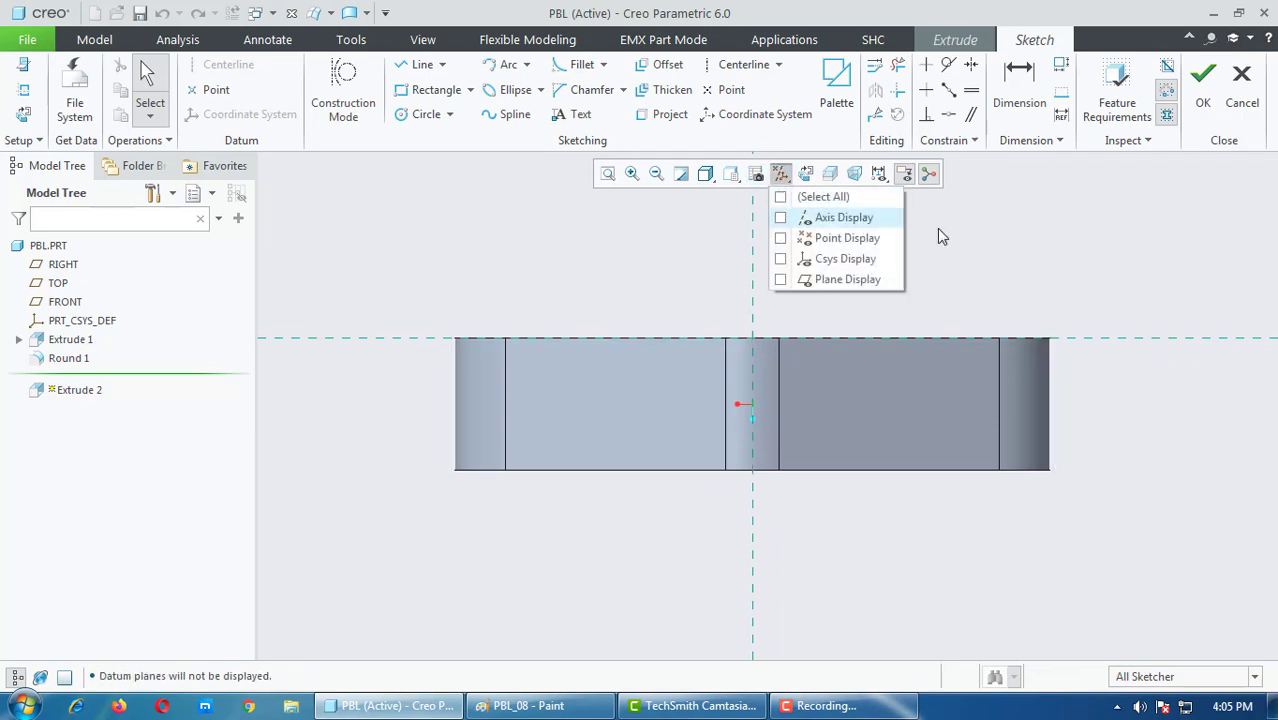
left_click(705, 174)
left_click(748, 259)
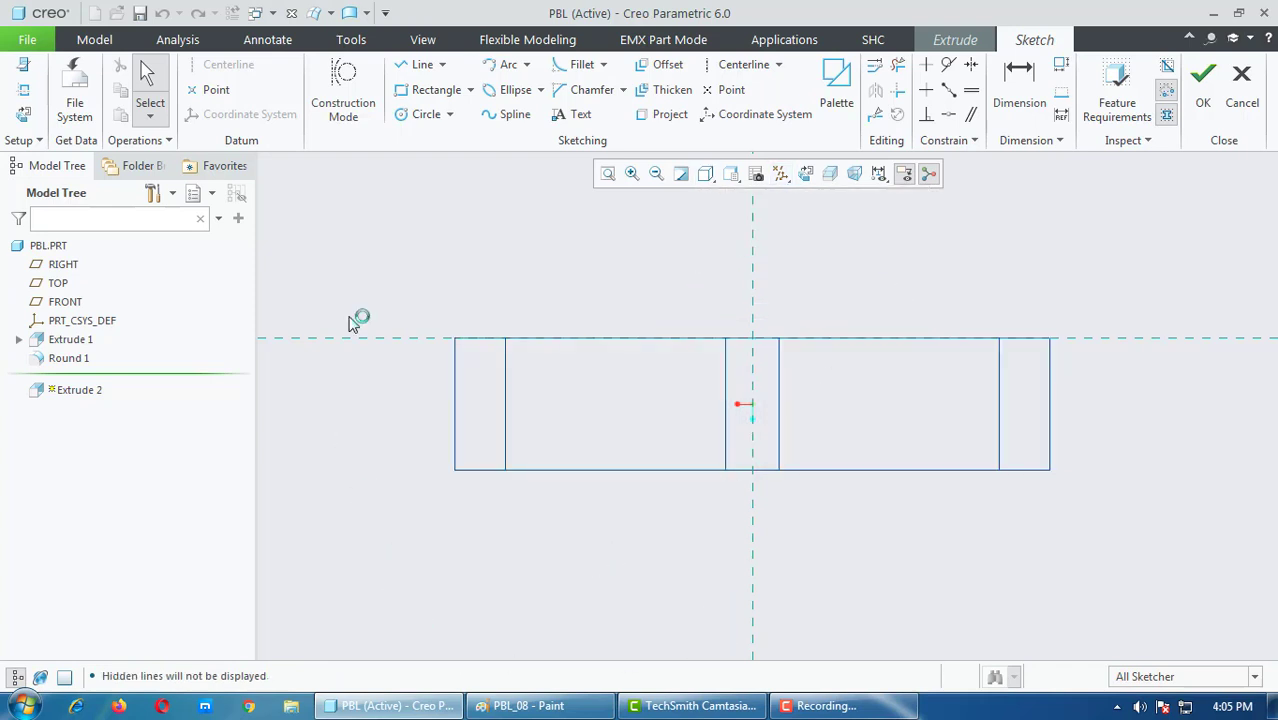
left_click(25, 93)
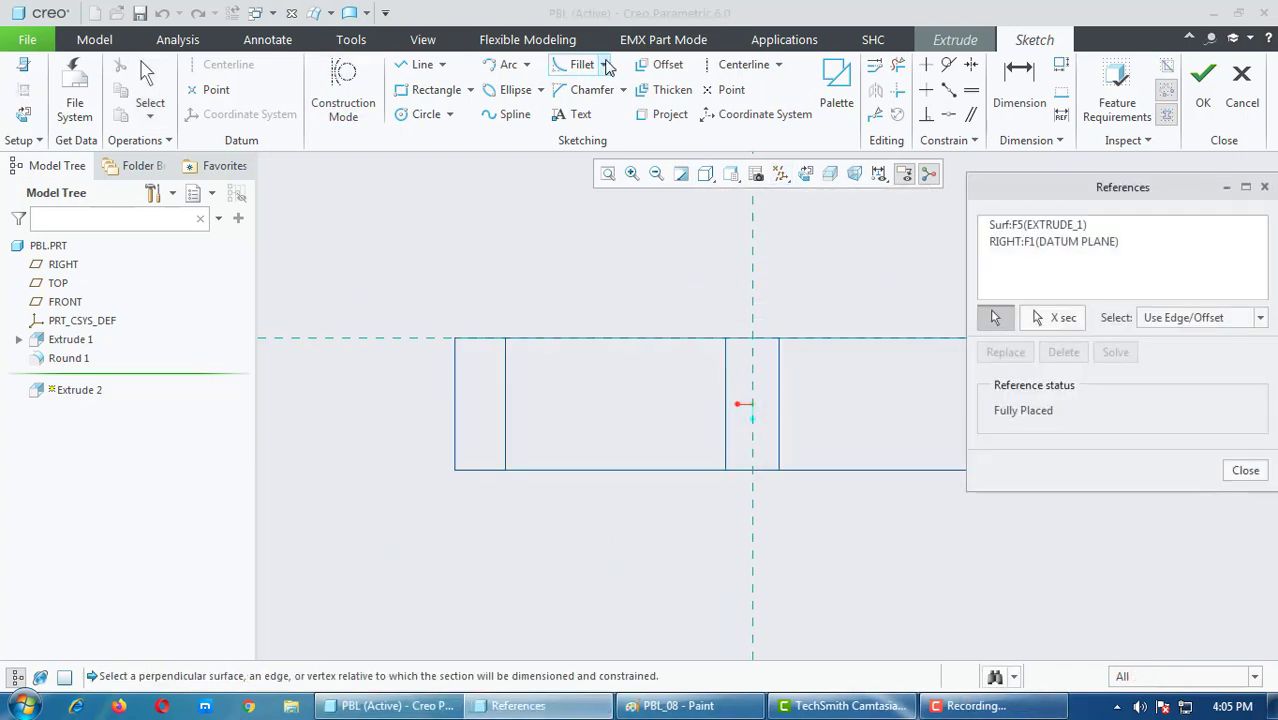
Step: Draw a horizontal centerline along the part's bottom edge
left_click(740, 64)
left_click(467, 470)
left_click(510, 470)
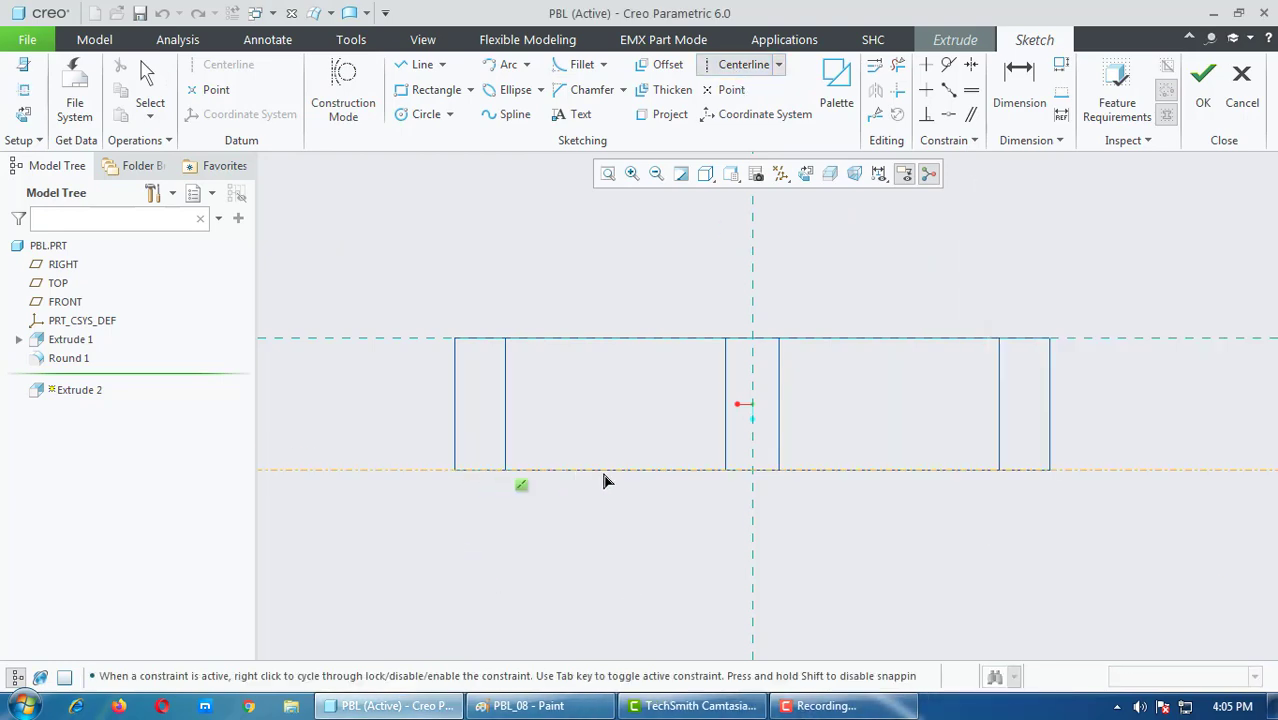
middle_click(671, 540)
left_click(528, 705)
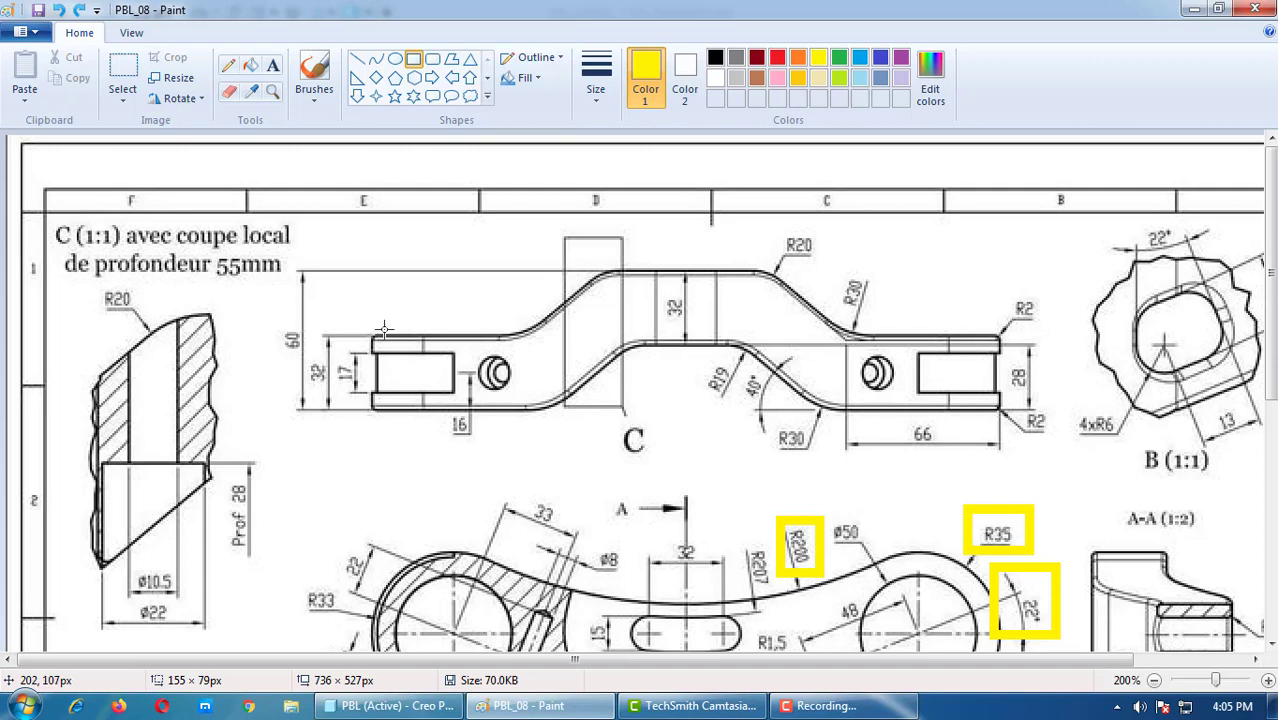
Step: Box view C's 60, left 32, 28 and central 32 in yellow, undoing stray boxes
mouse_move(302, 304)
left_mouse_down()
mouse_move(258, 360)
mouse_move(312, 396)
mouse_move(292, 400)
left_mouse_up()
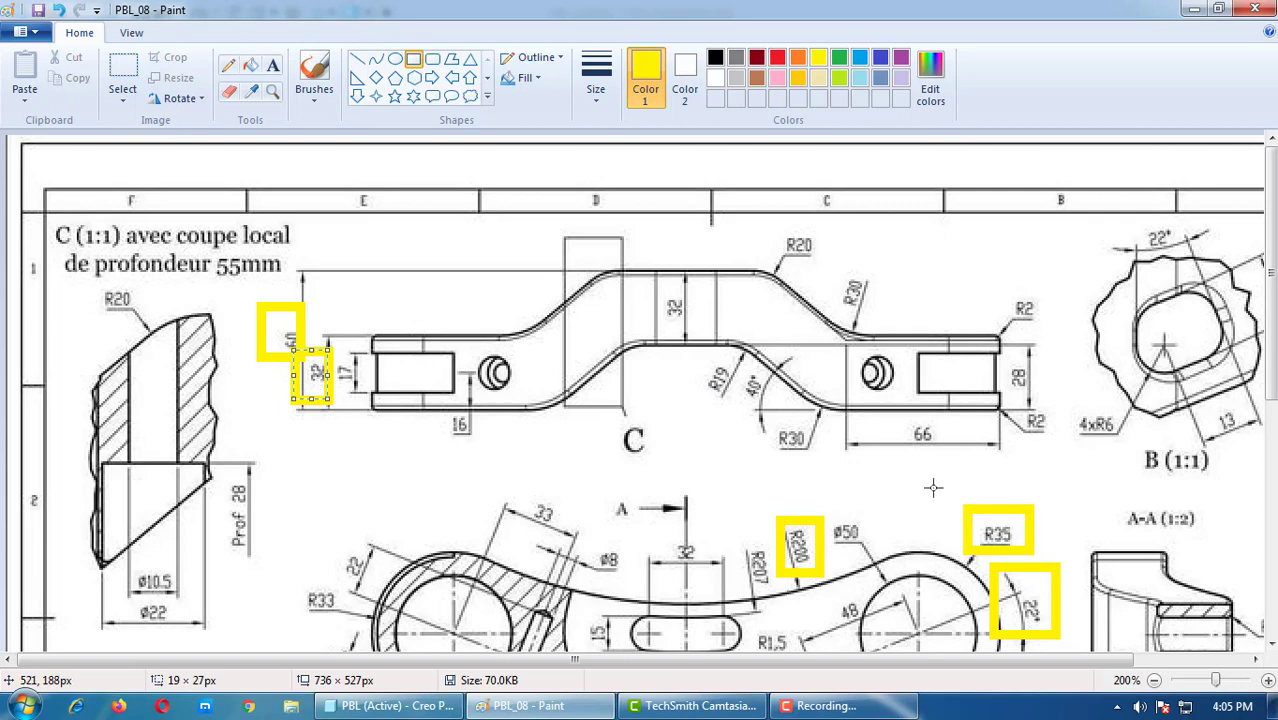
mouse_move(686, 347)
left_mouse_down()
mouse_move(747, 394)
mouse_move(858, 408)
left_mouse_up()
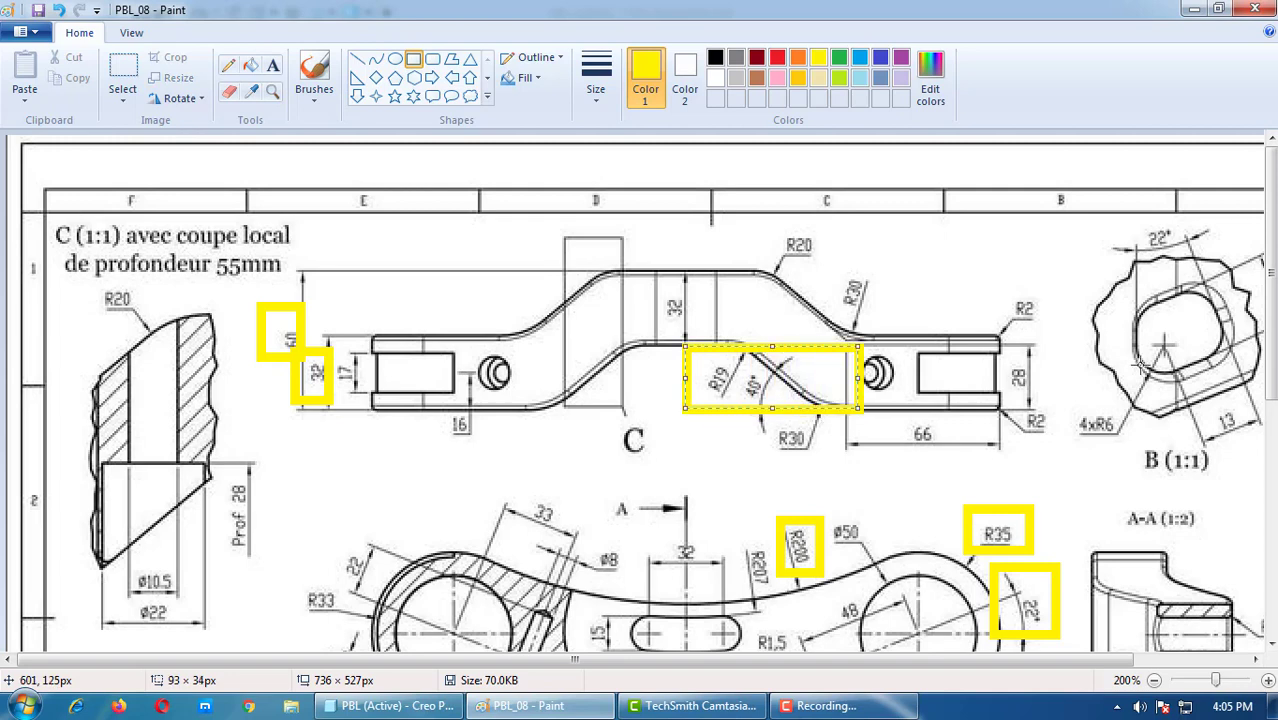
mouse_move(1053, 362)
left_mouse_down()
mouse_move(1020, 394)
mouse_move(993, 395)
left_mouse_up()
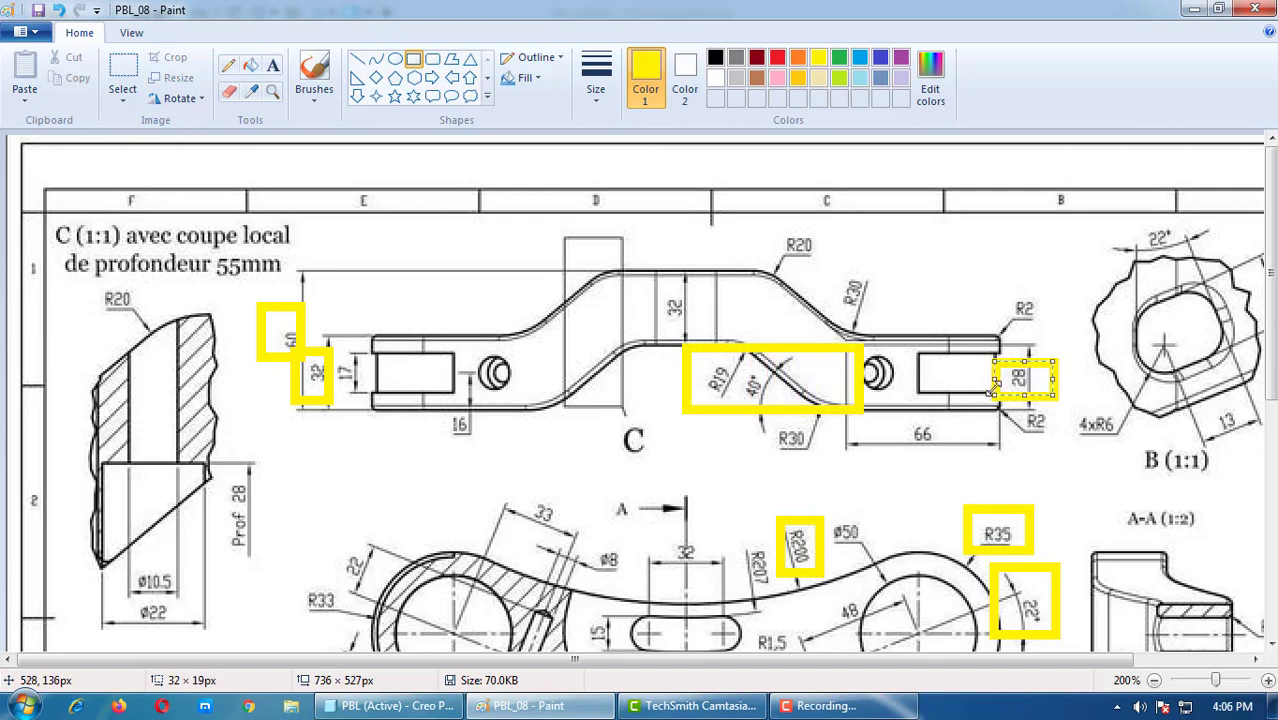
key("ctrl+z")
key("ctrl+z")
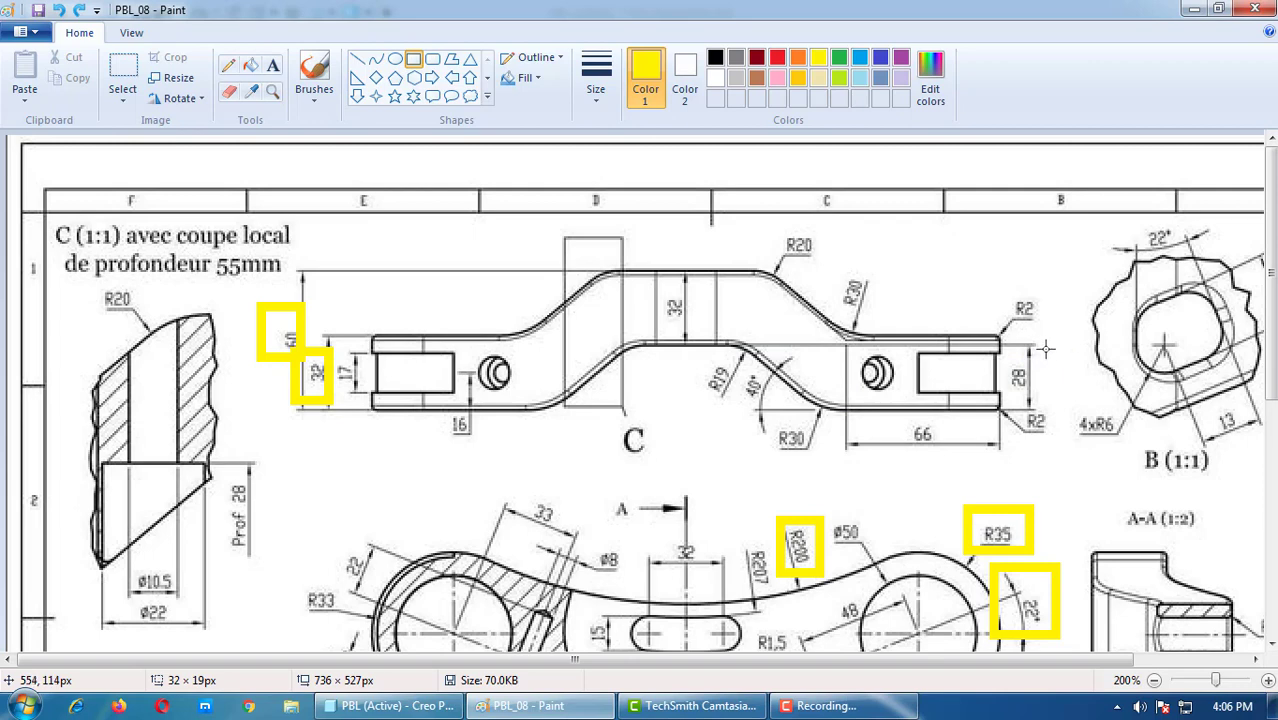
left_click_drag(1048, 350, 987, 396)
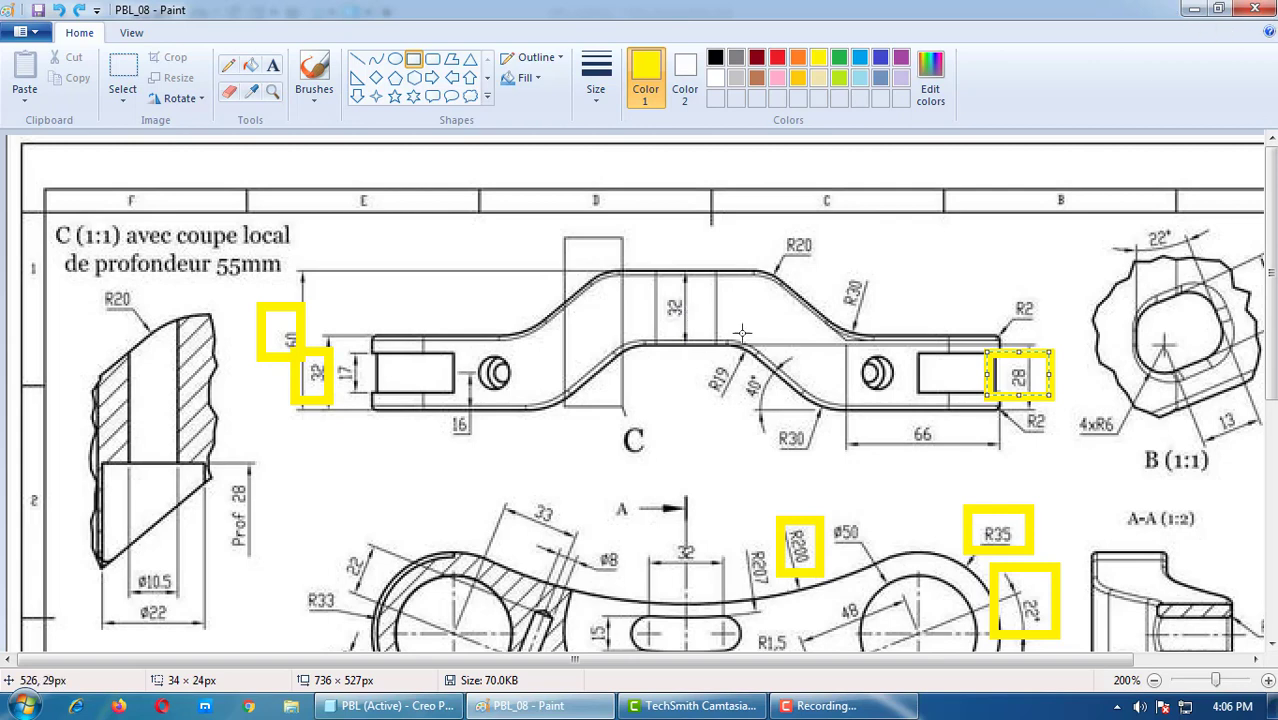
left_click_drag(710, 280, 641, 328)
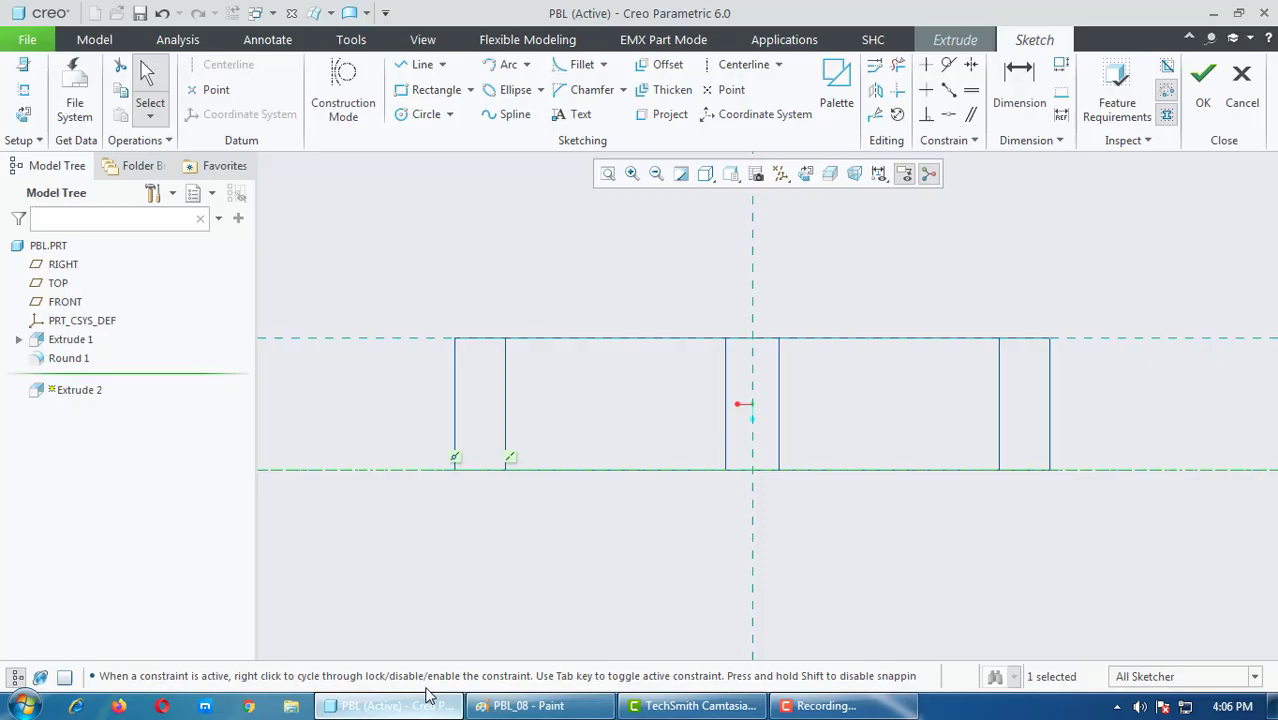
Step: Add a horizontal centerline and set its height above the bottom edge to 32
left_click(410, 705)
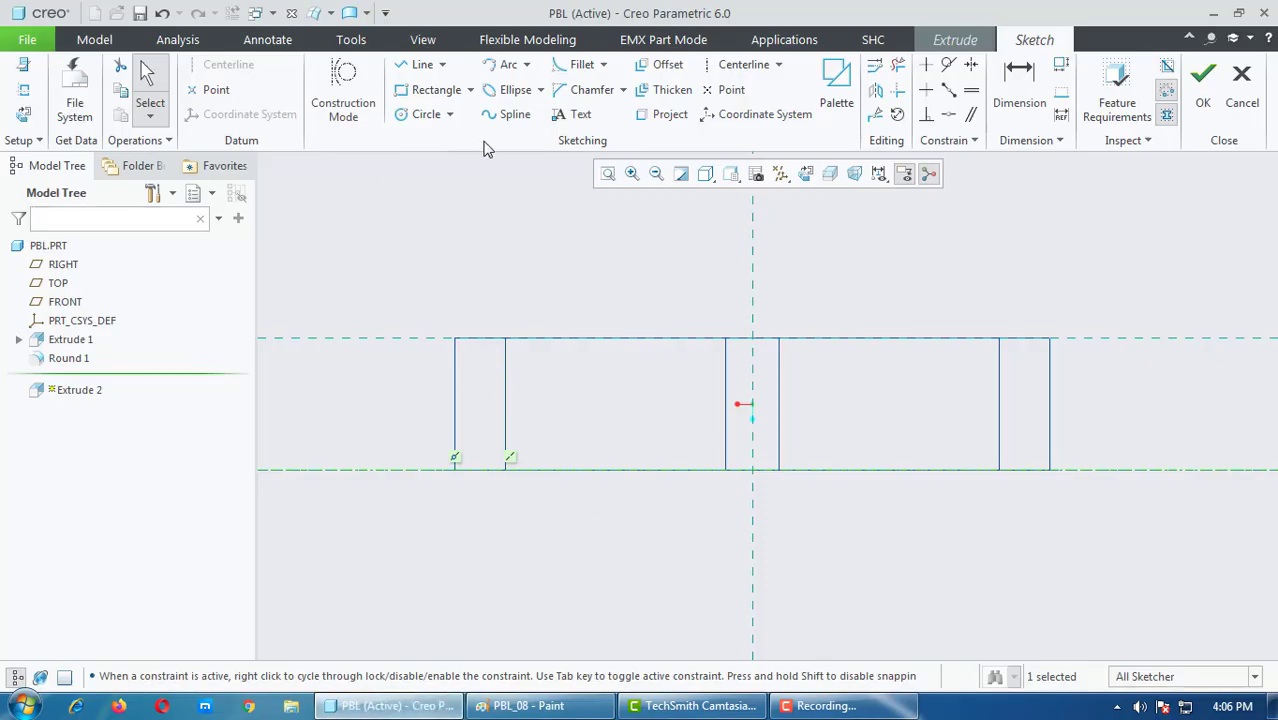
left_click(744, 64)
scroll(399, 489, "down", 1)
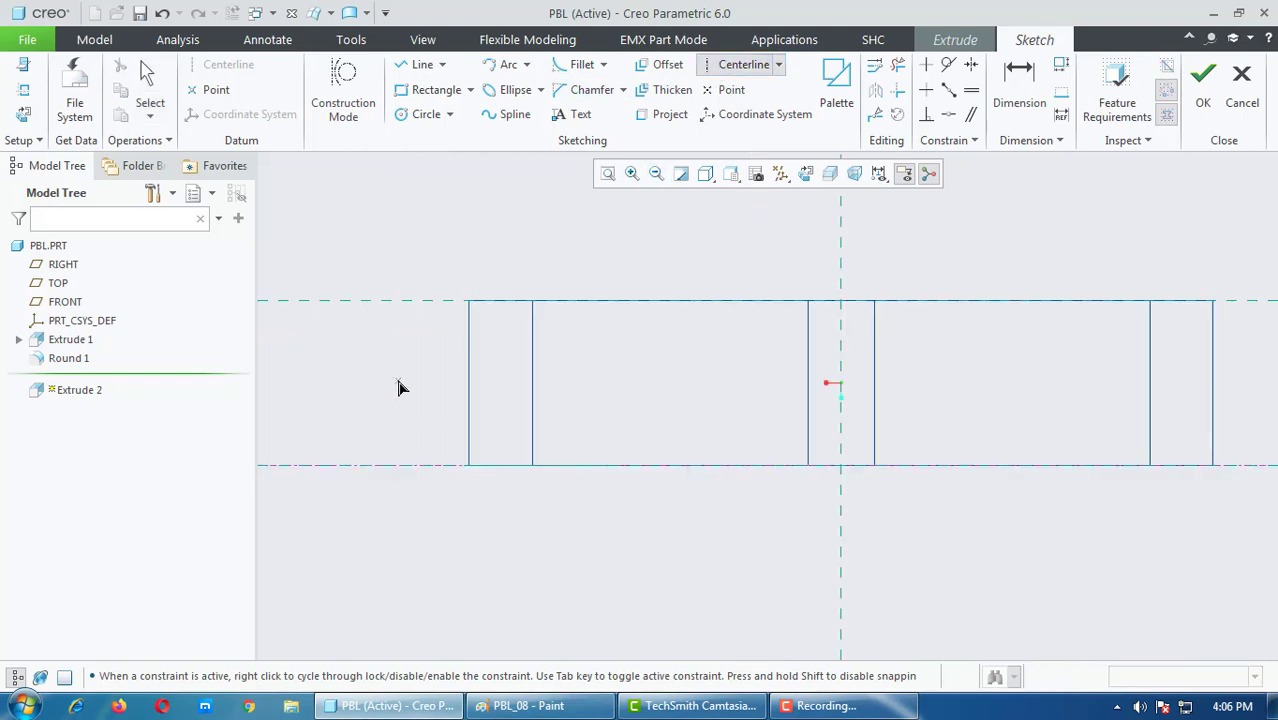
left_click(452, 381)
middle_click(425, 465)
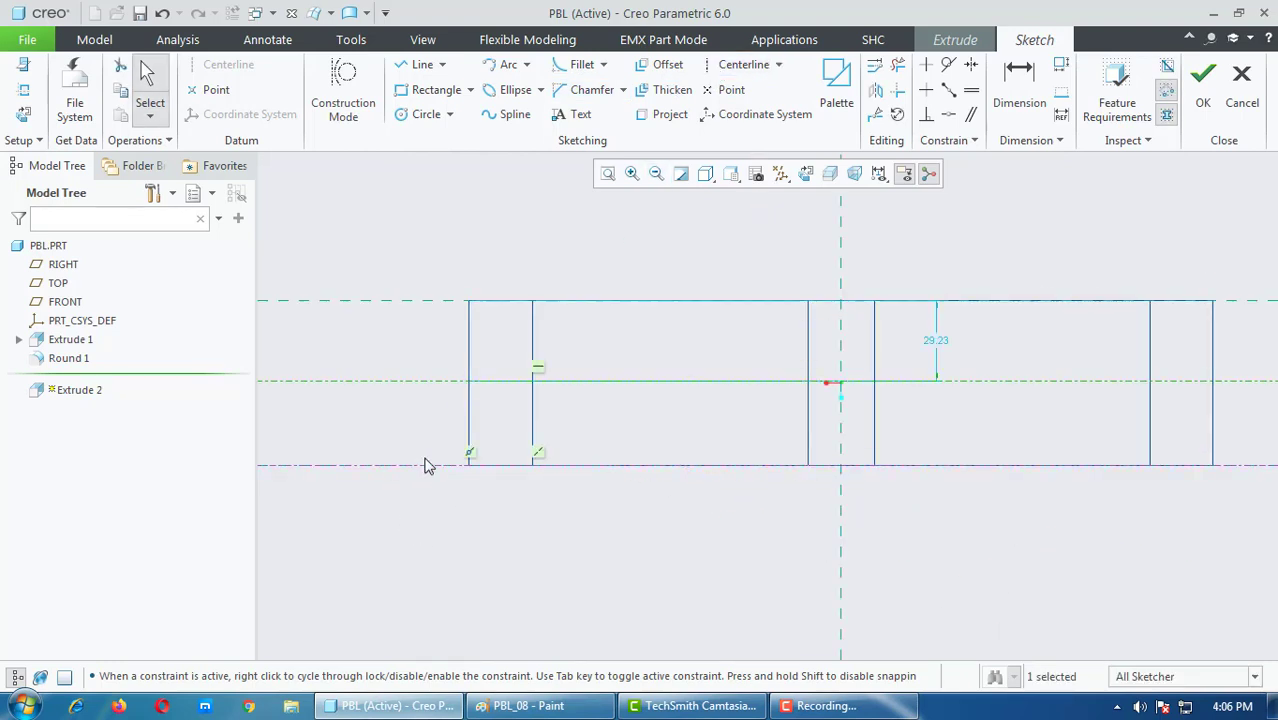
left_click(1019, 88)
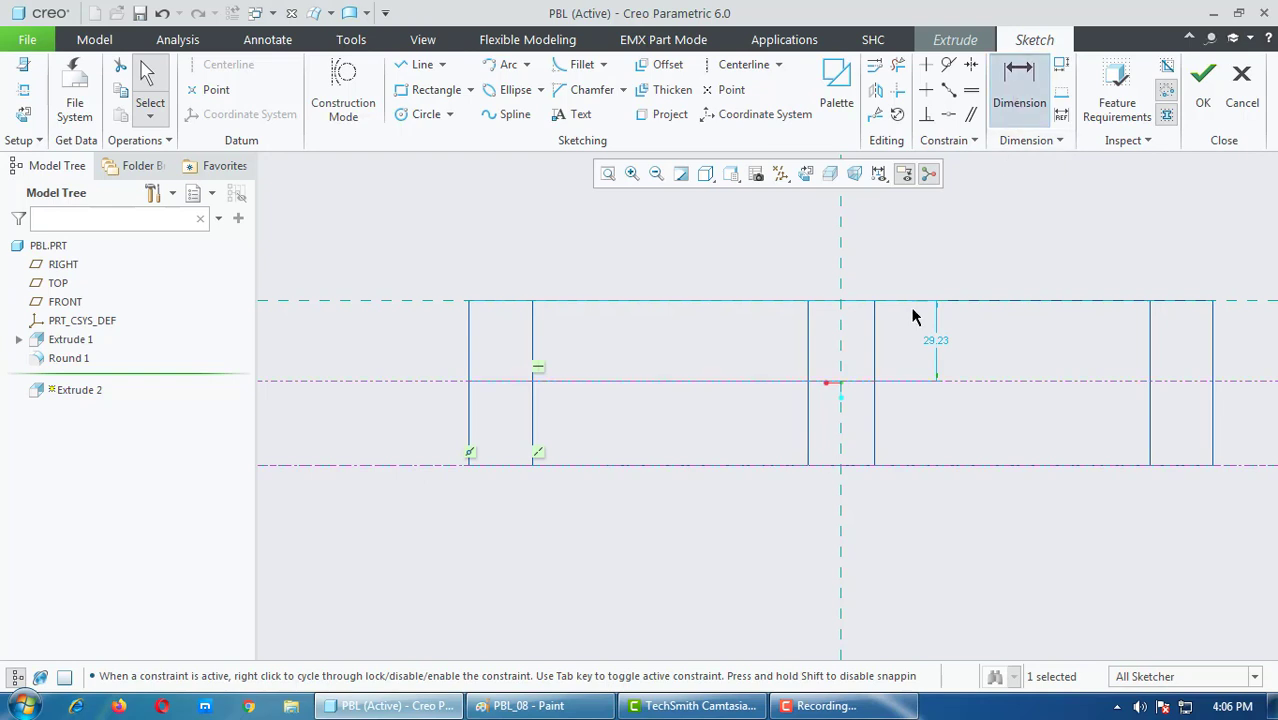
middle_click(379, 448)
type("362")
key("Return")
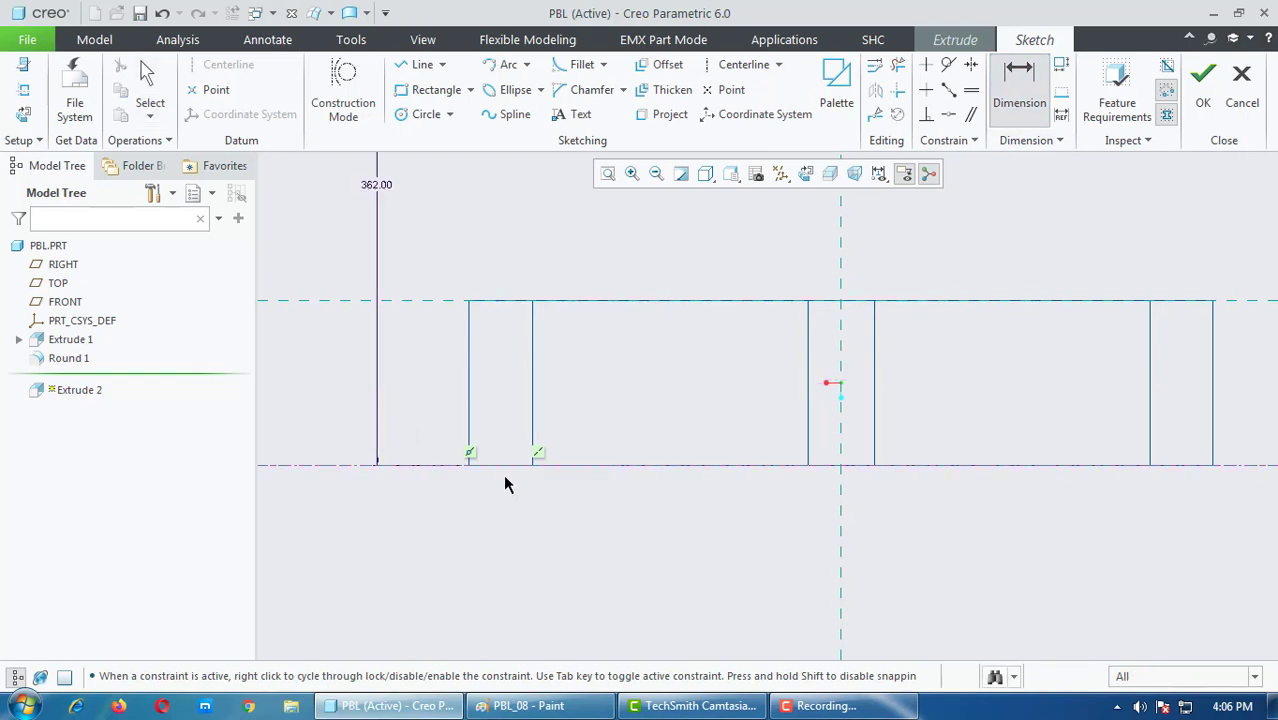
key("ctrl+z")
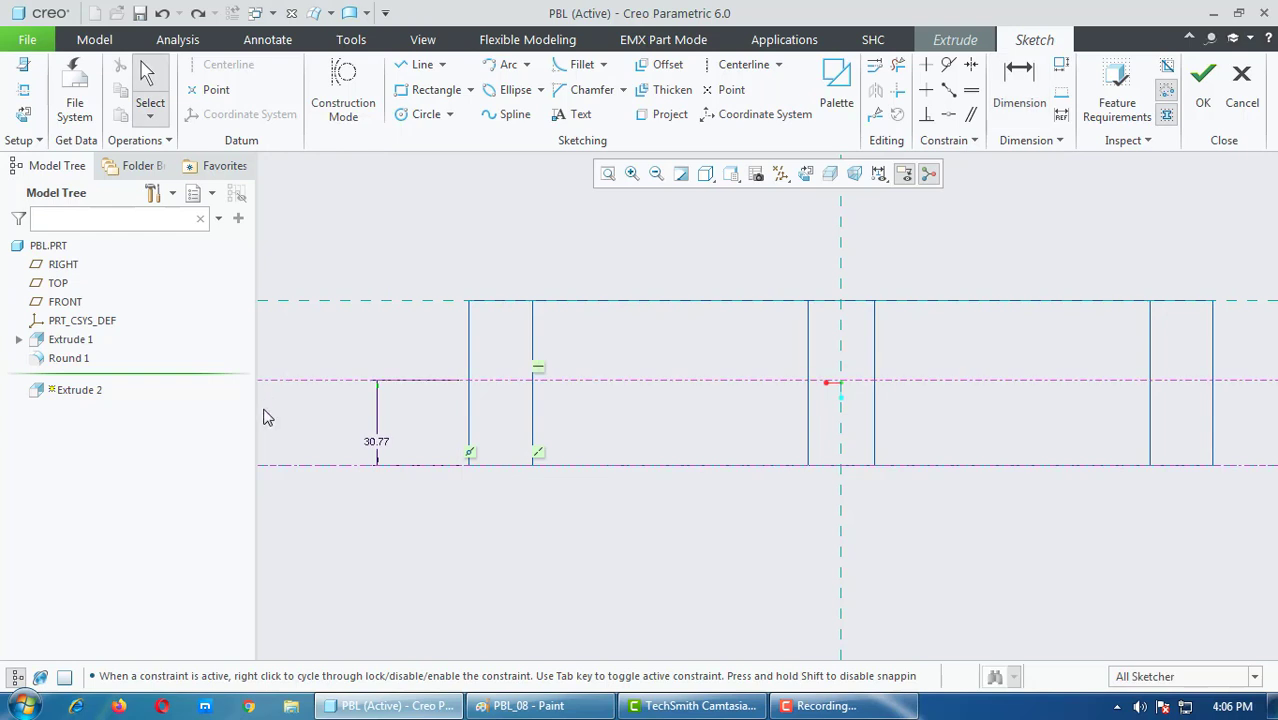
double_click(378, 448)
type("32")
key("Return")
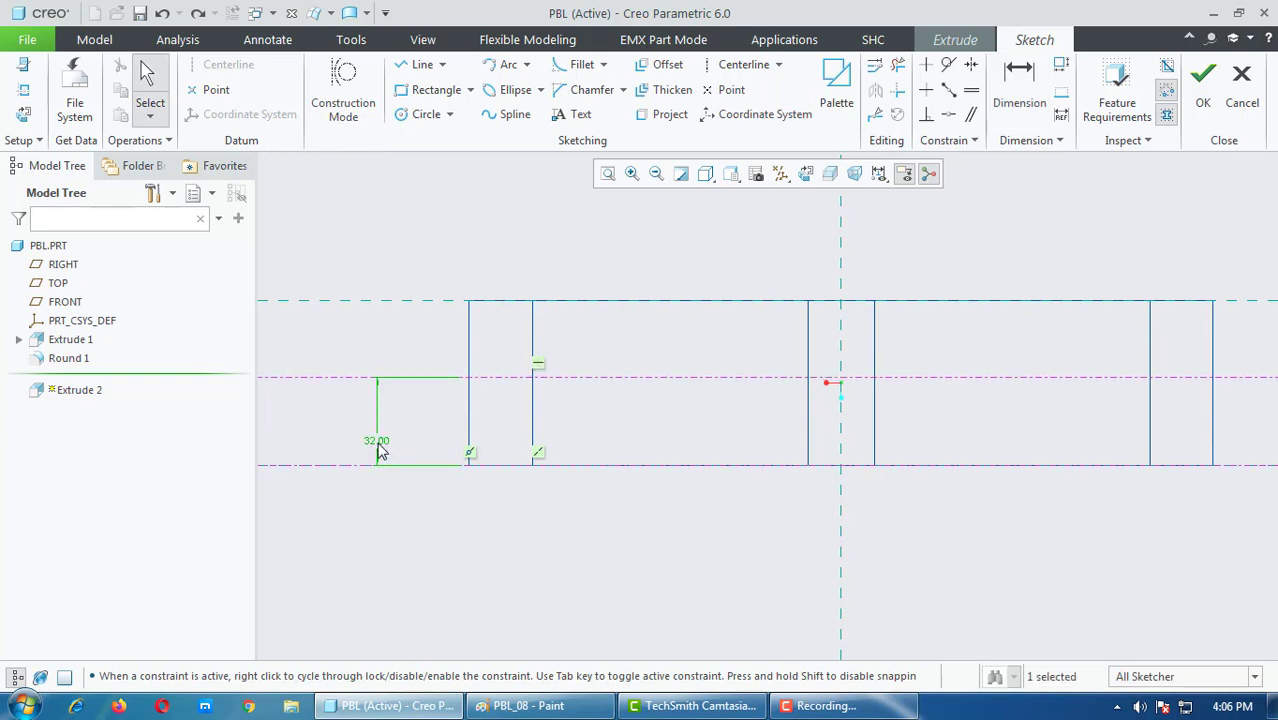
Step: Add a second horizontal centerline dimensioned 28 above the bottom edge, checking against the Paint drawing
left_click(742, 64)
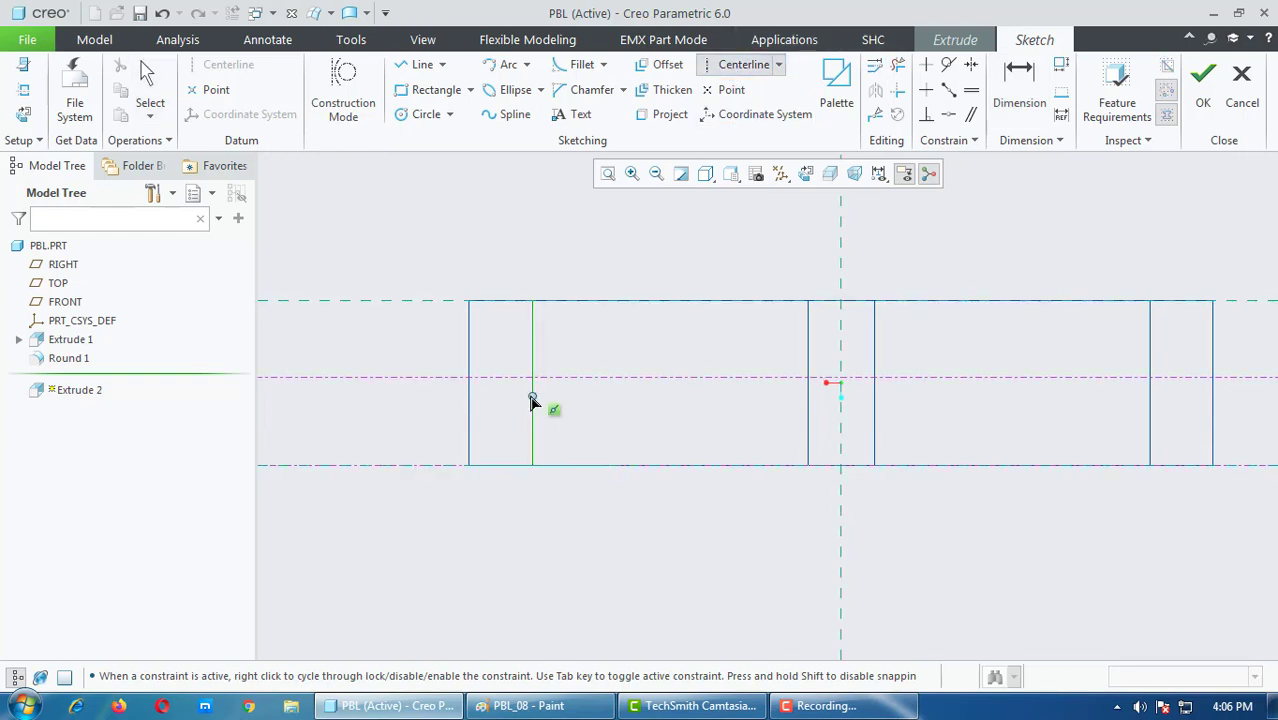
left_click(533, 401)
left_click(568, 403)
middle_click(630, 431)
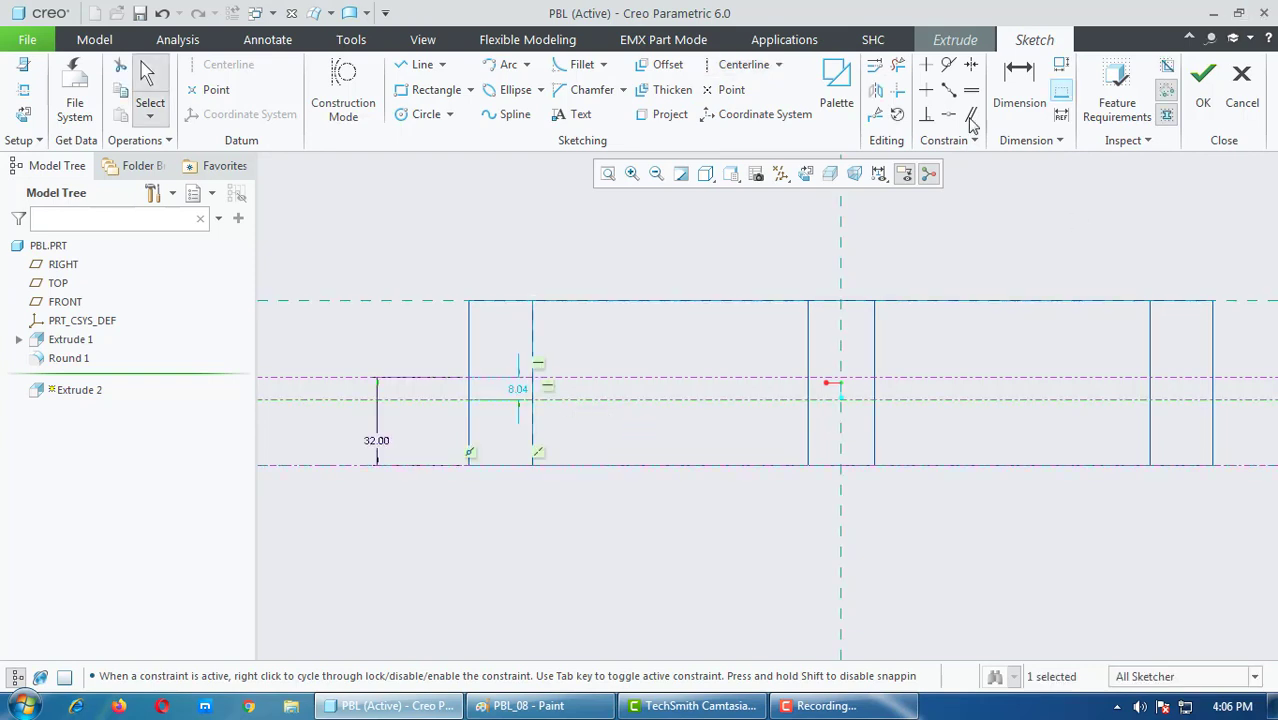
left_click(1018, 75)
left_click(433, 398)
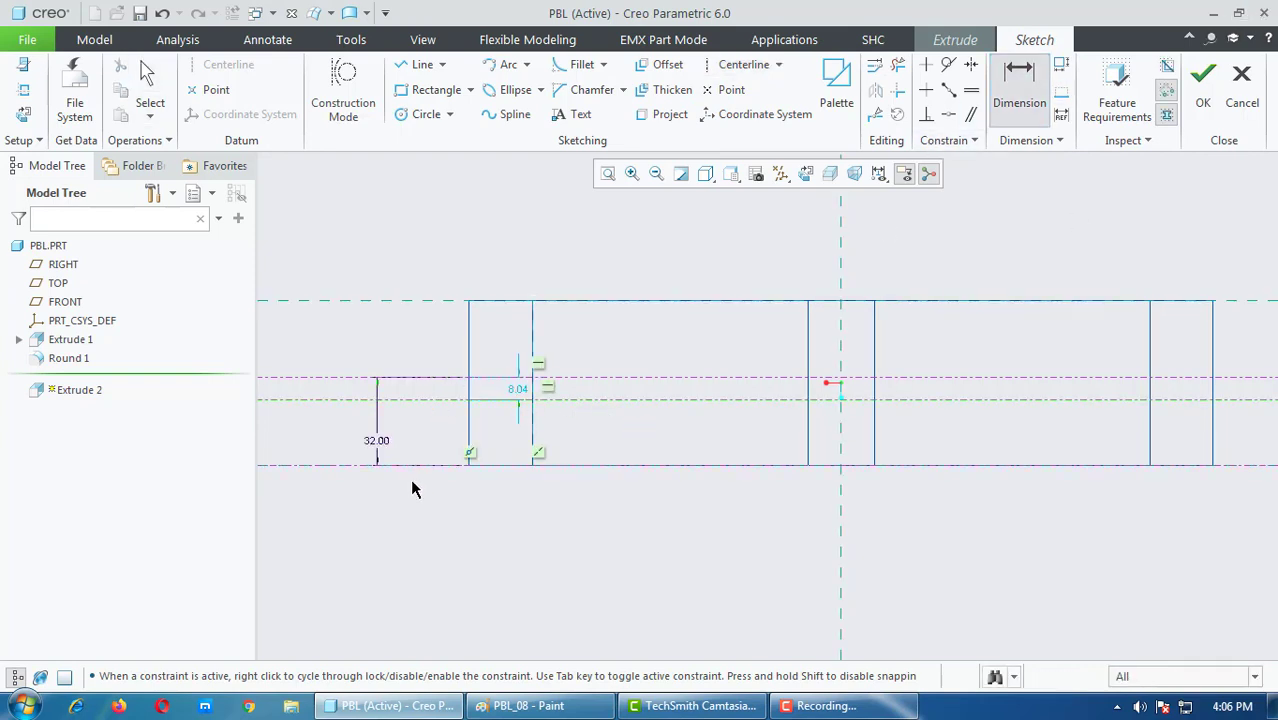
left_click(408, 467)
middle_click(422, 447)
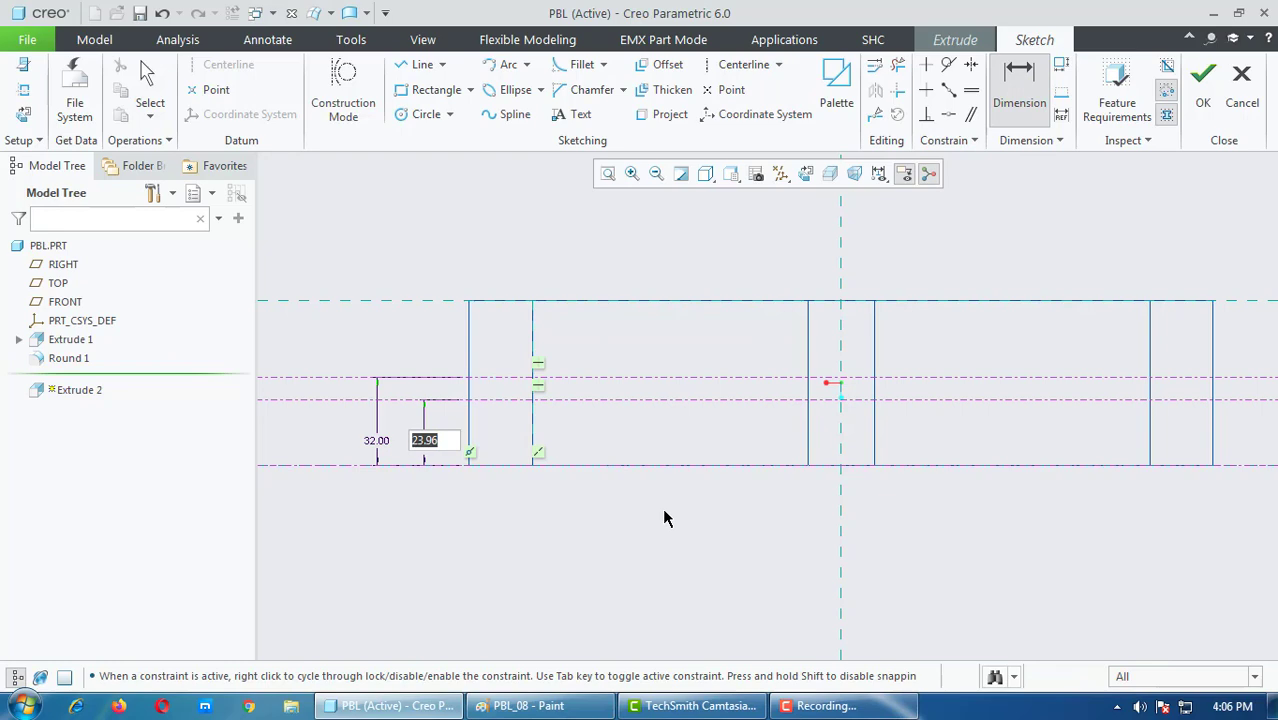
type("28")
key("Return")
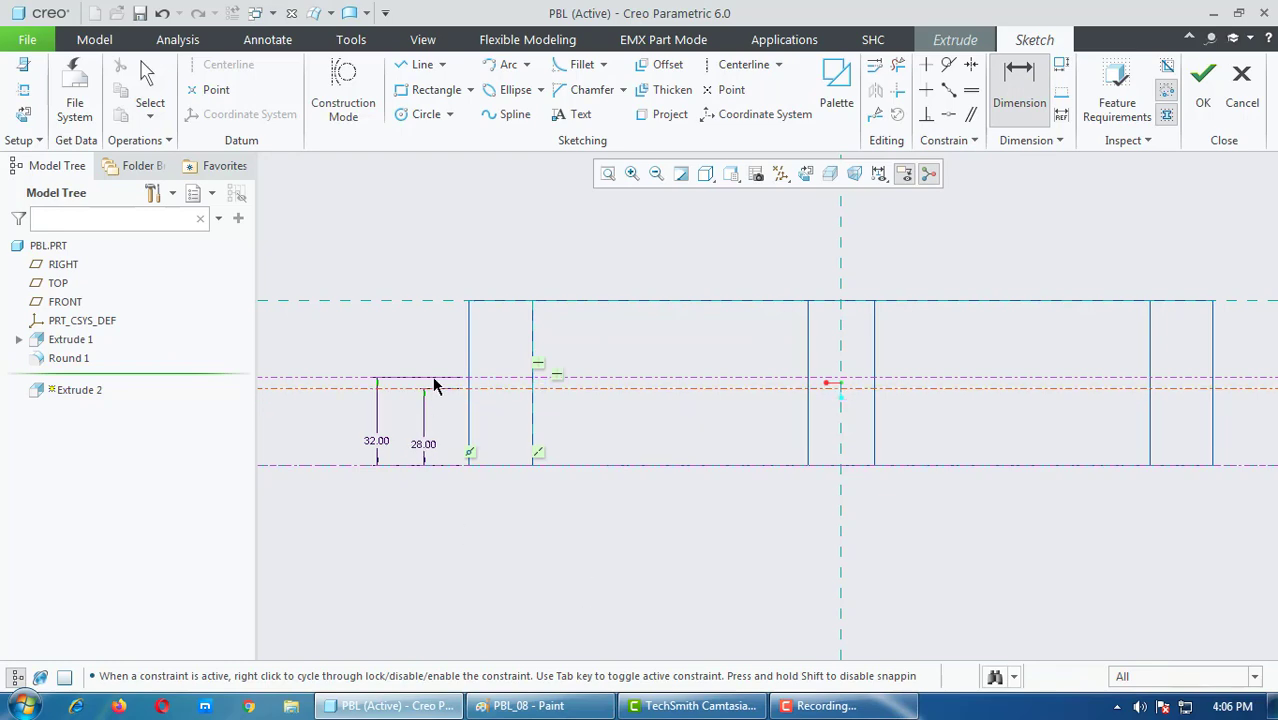
scroll(433, 387, "up", 2)
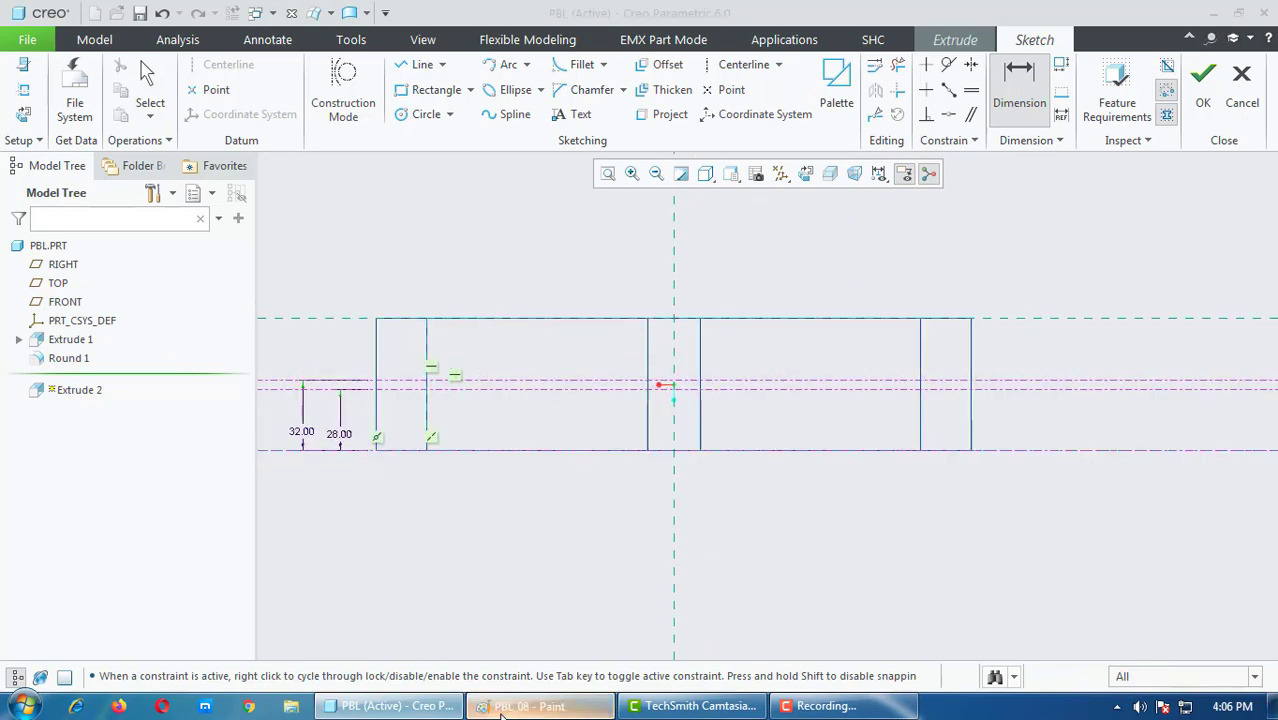
left_click(528, 706)
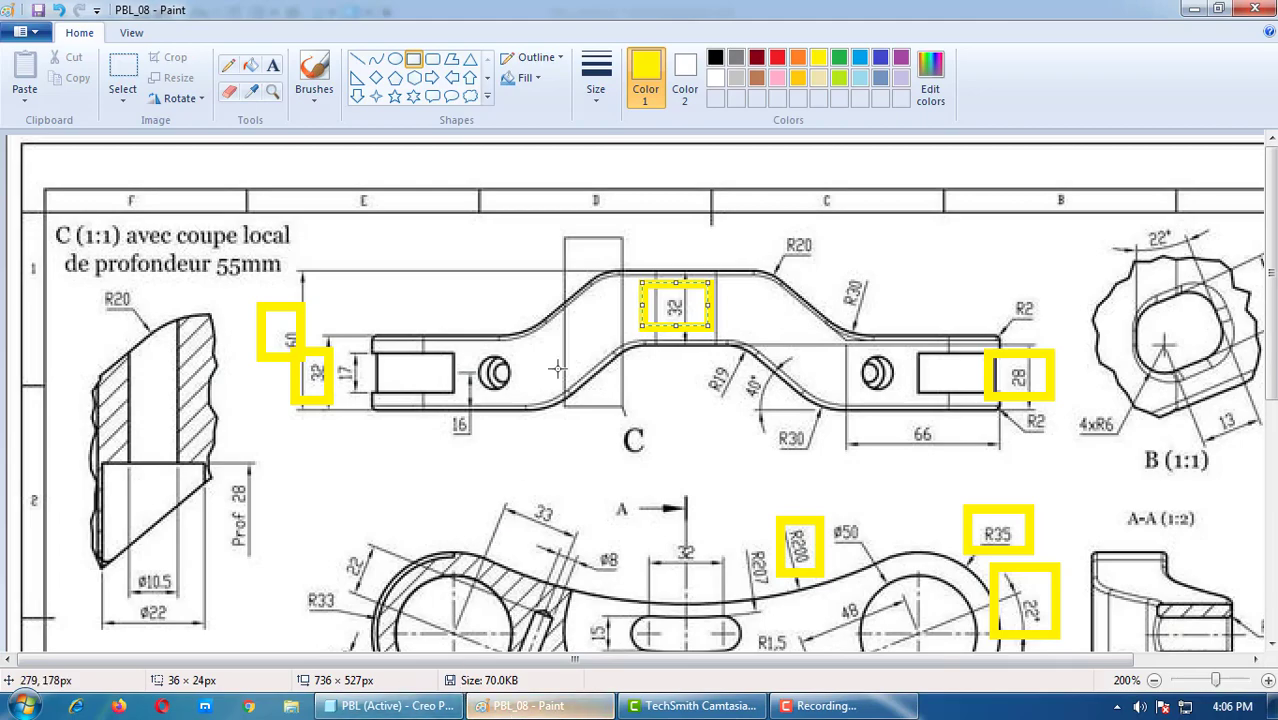
left_click(440, 707)
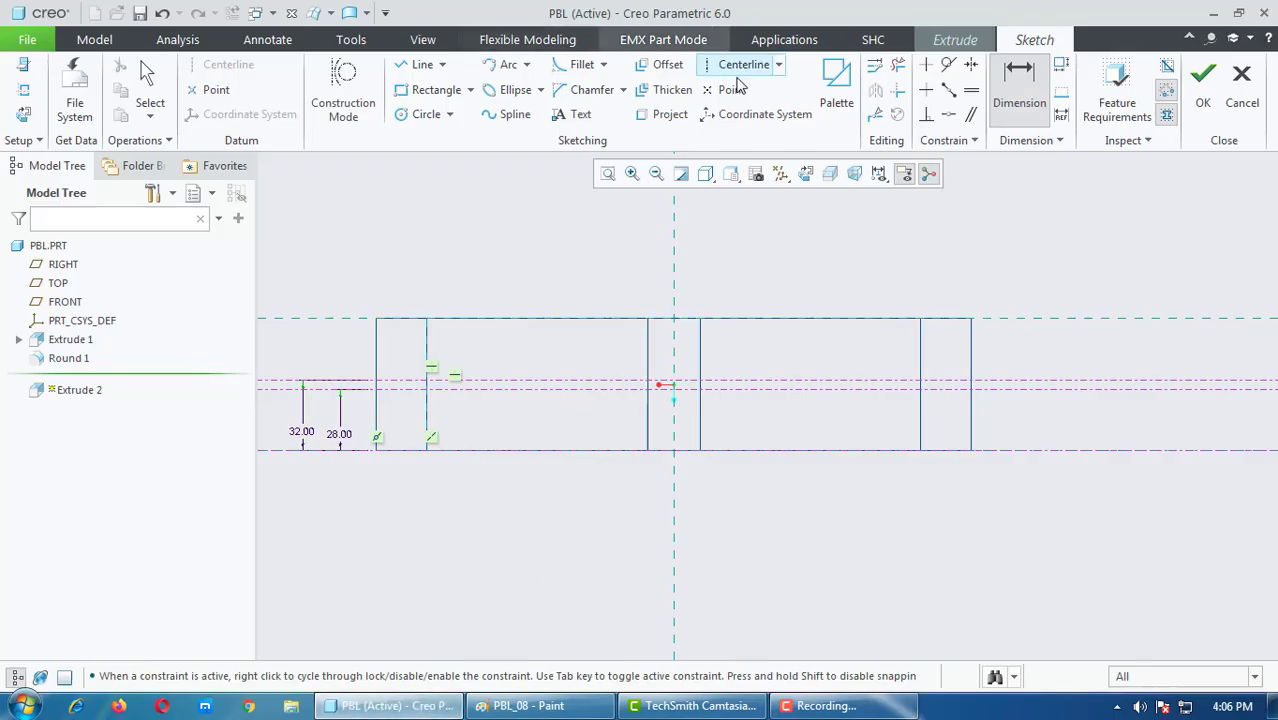
Step: Project the left and right bottom edge segments into the sketch, undoing the top edge projections
left_click(668, 115)
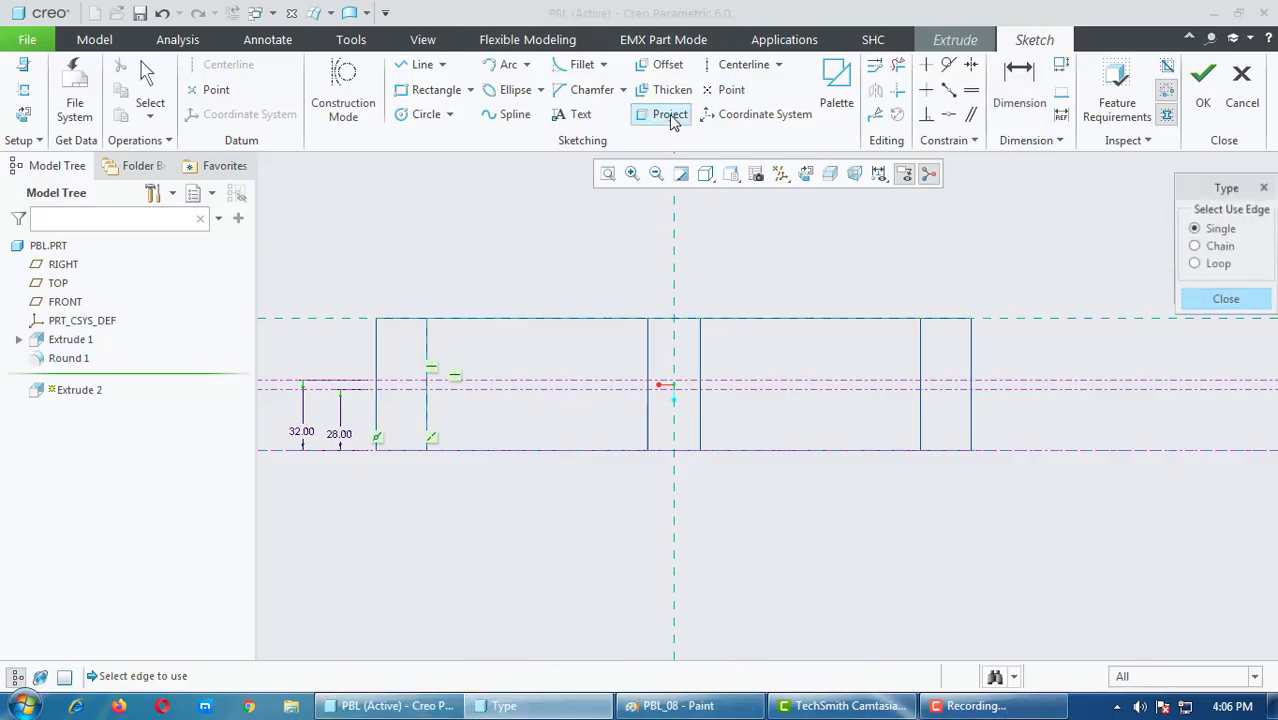
left_click(622, 451)
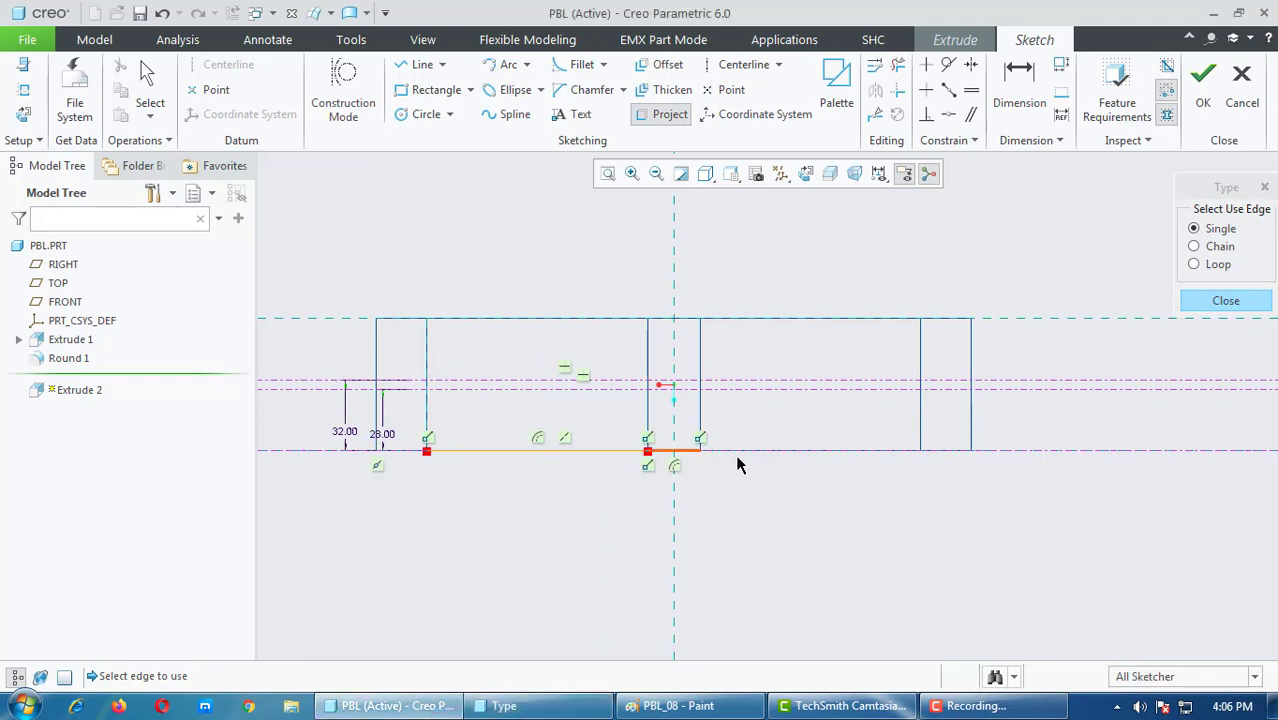
left_click(863, 451)
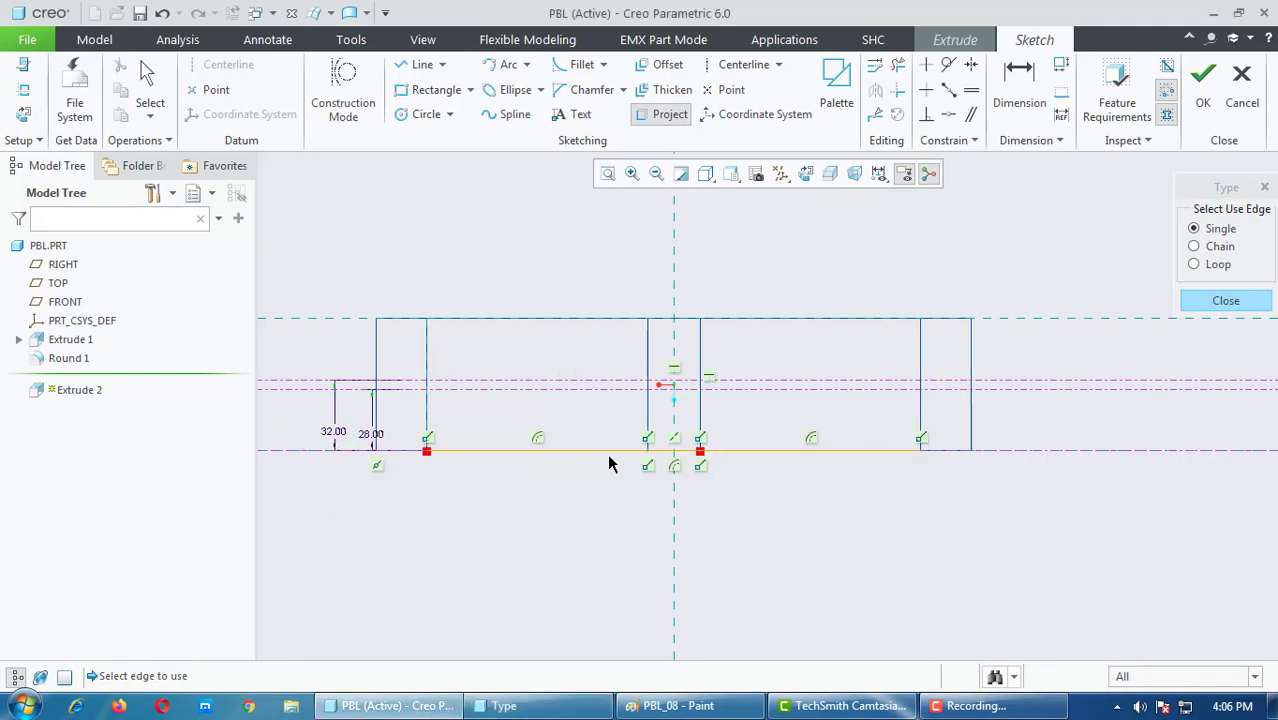
left_click(391, 320)
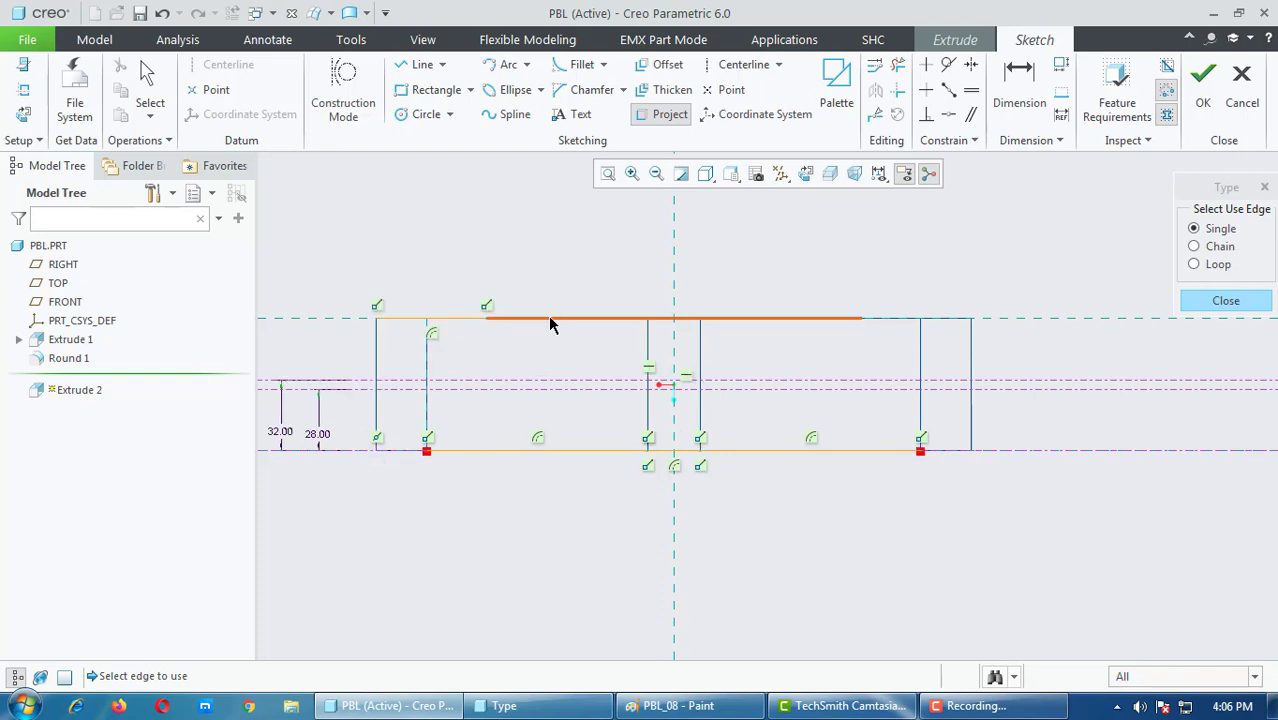
left_click(549, 320)
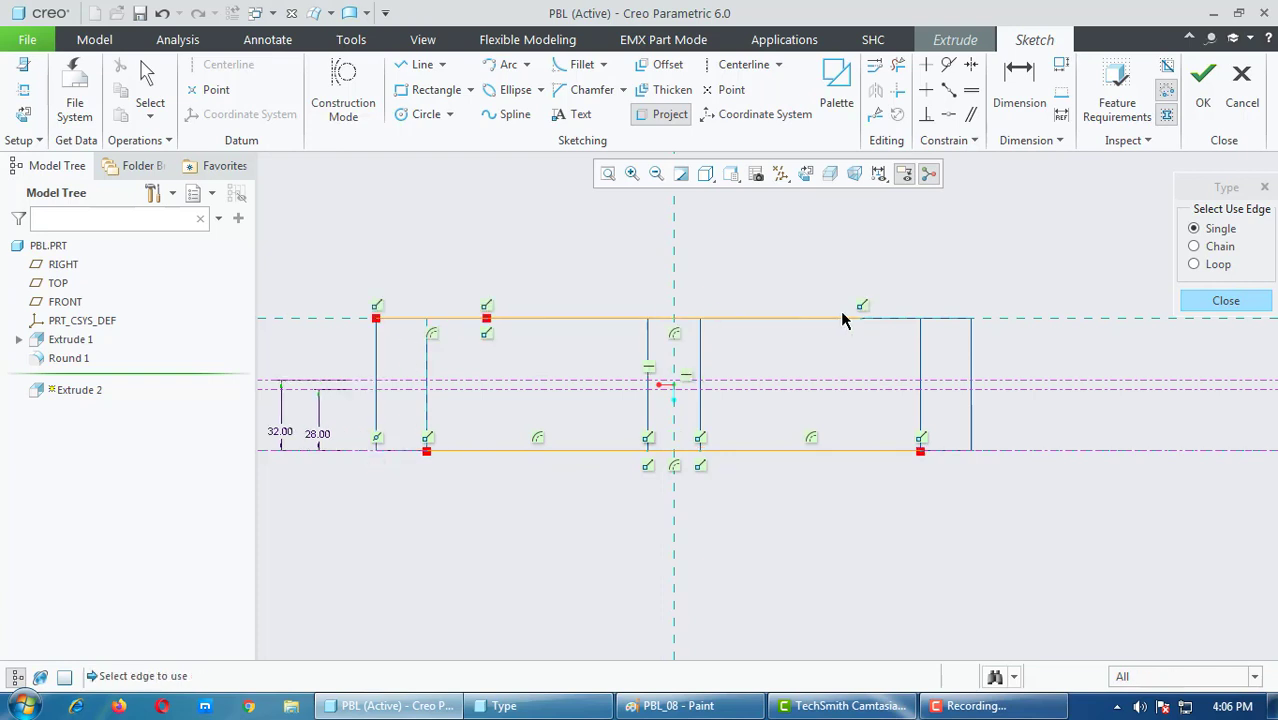
left_click(909, 330)
middle_click(1030, 372)
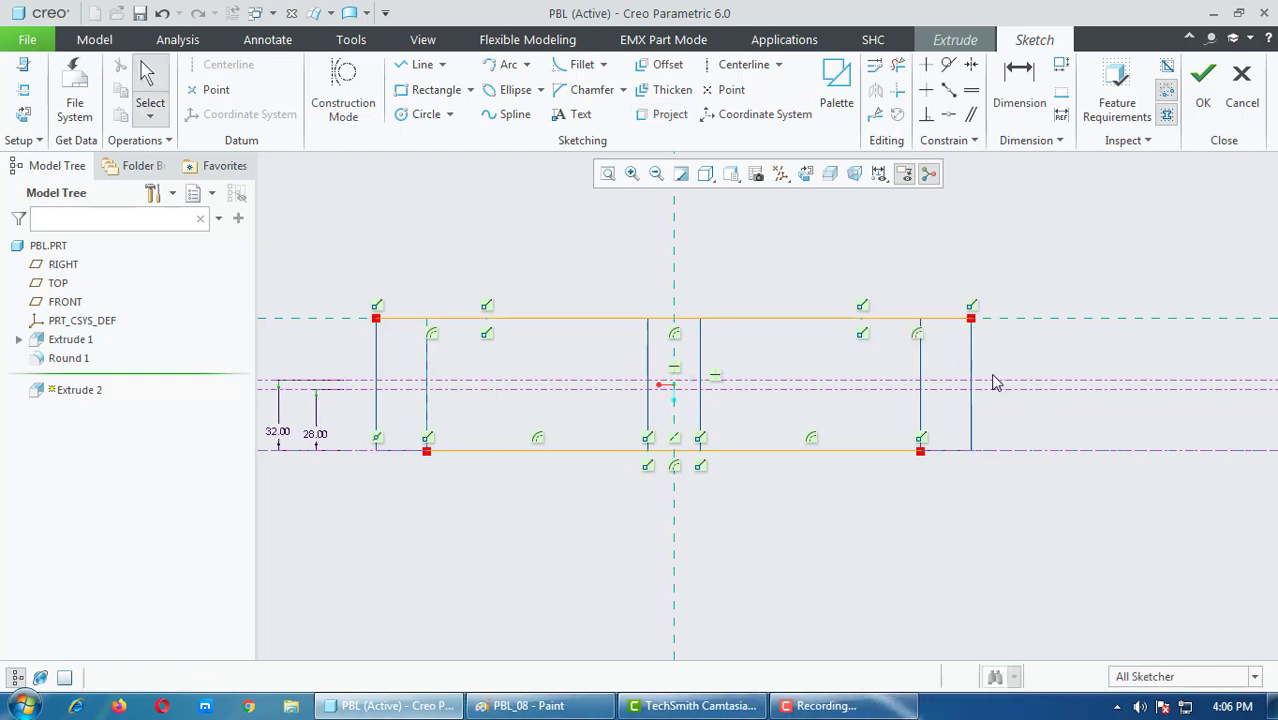
key("ctrl+z")
key("ctrl+z")
key("ctrl+z")
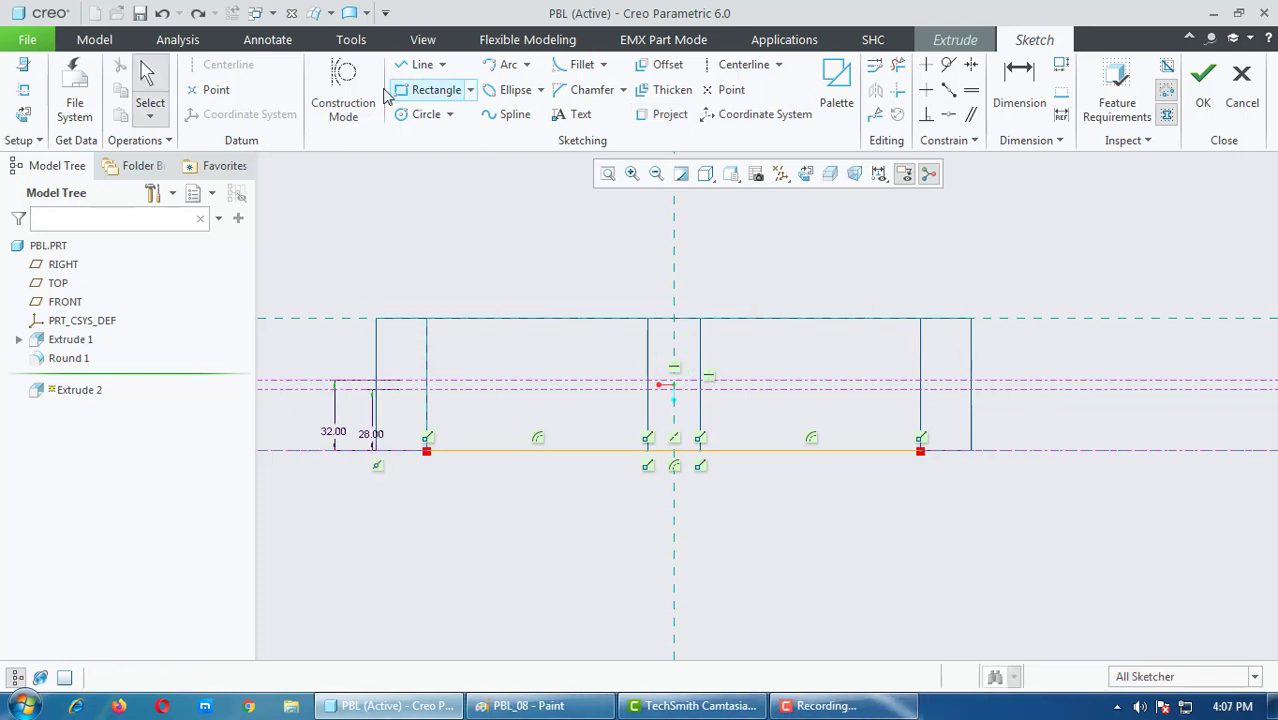
Step: Draw lines tracing the part's top edge and bottom edge
left_click(418, 64)
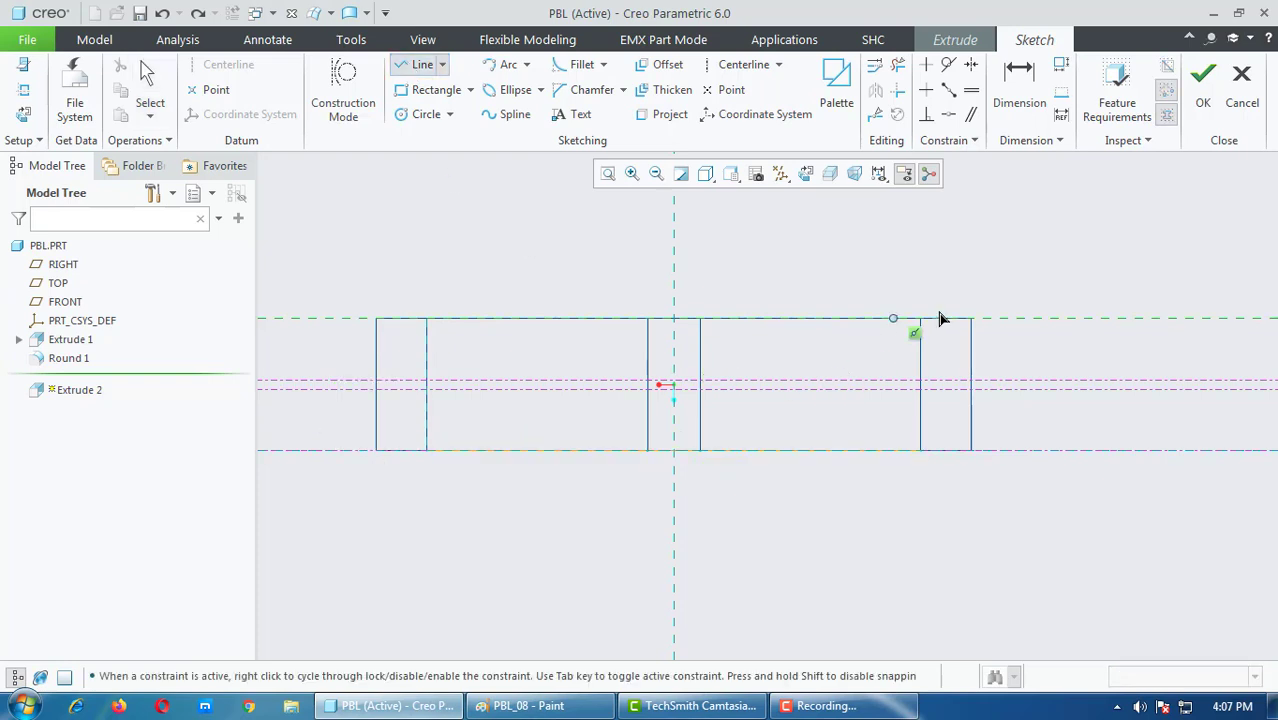
left_click(993, 319)
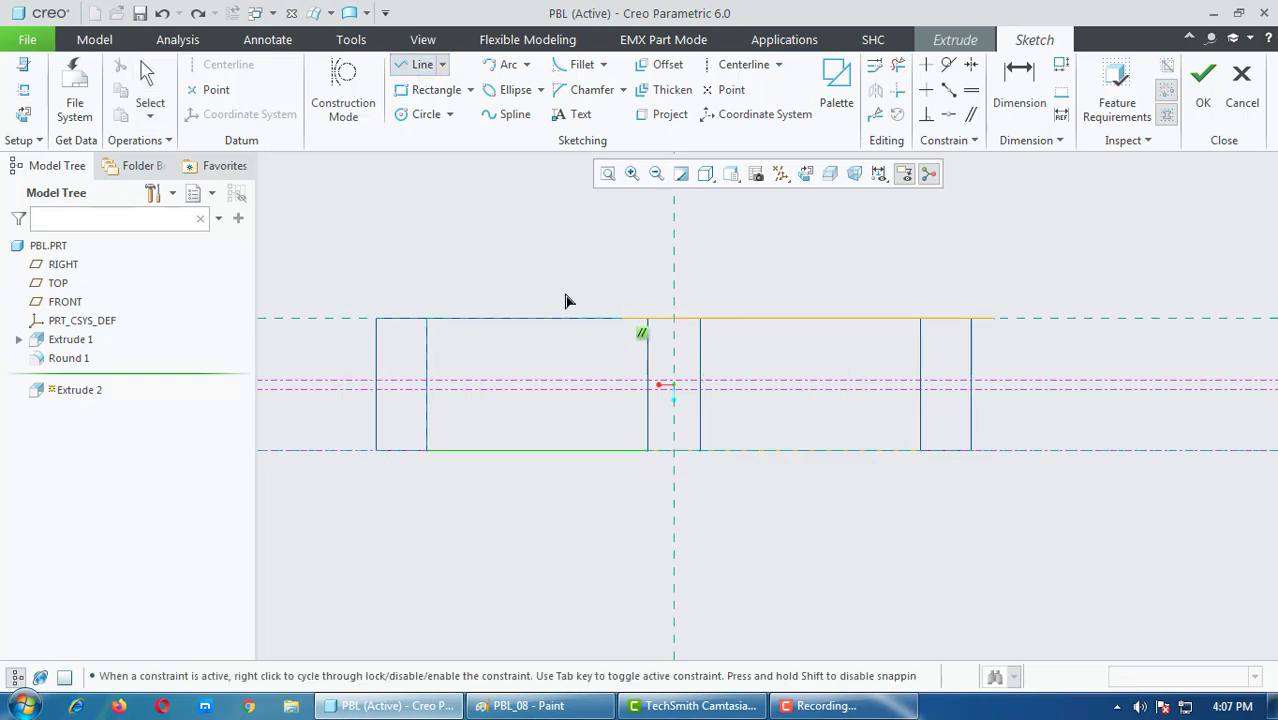
left_click(352, 318)
middle_click(385, 385)
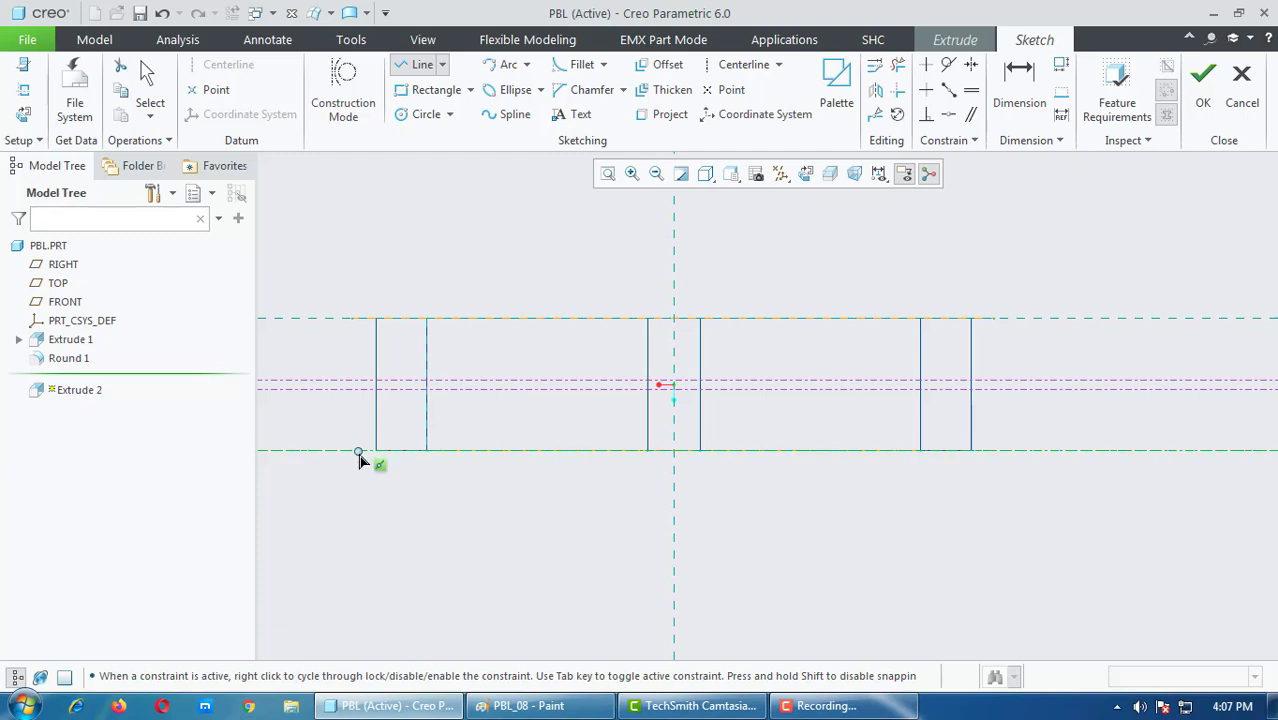
left_click(362, 449)
left_click(1058, 449)
middle_click(1062, 527)
middle_click(954, 489)
scroll(590, 436, "up", 3)
scroll(865, 541, "down", 2)
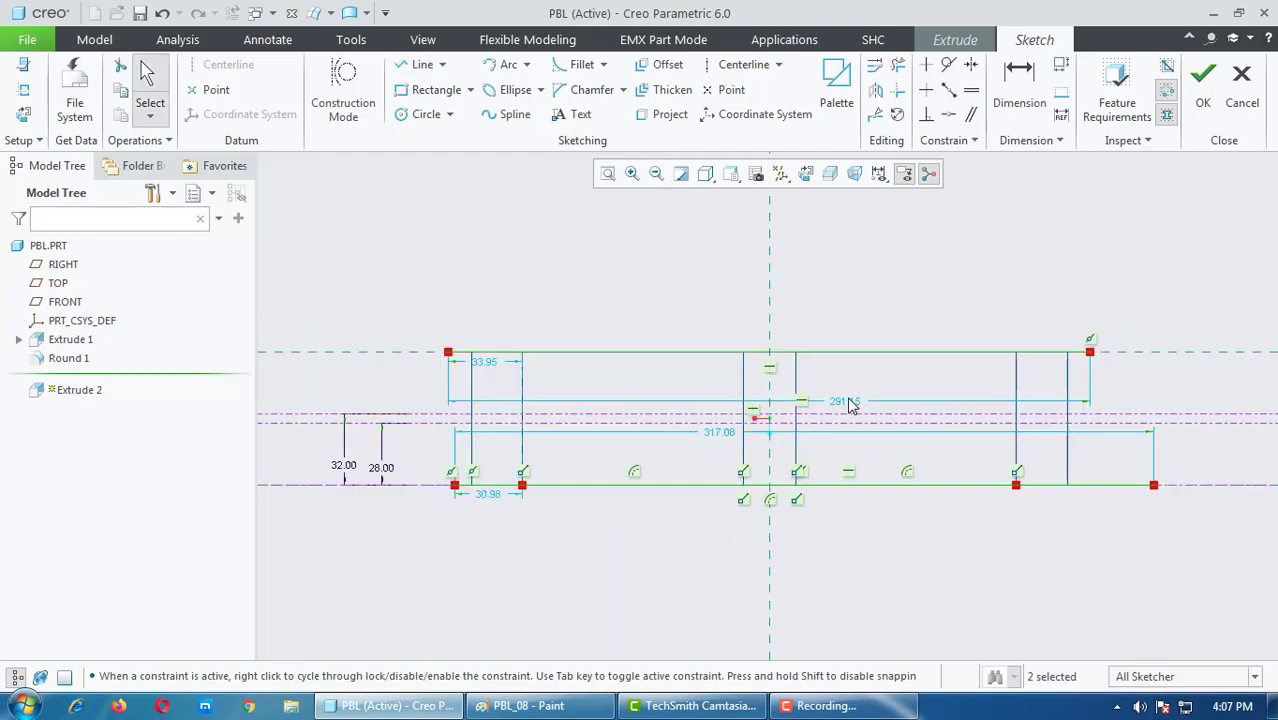
Step: Move the 317.08 dimension above the 291.15 one and switch the display from Shading to No Hidden
left_click_drag(845, 362, 845, 282)
left_click_drag(725, 443, 736, 228)
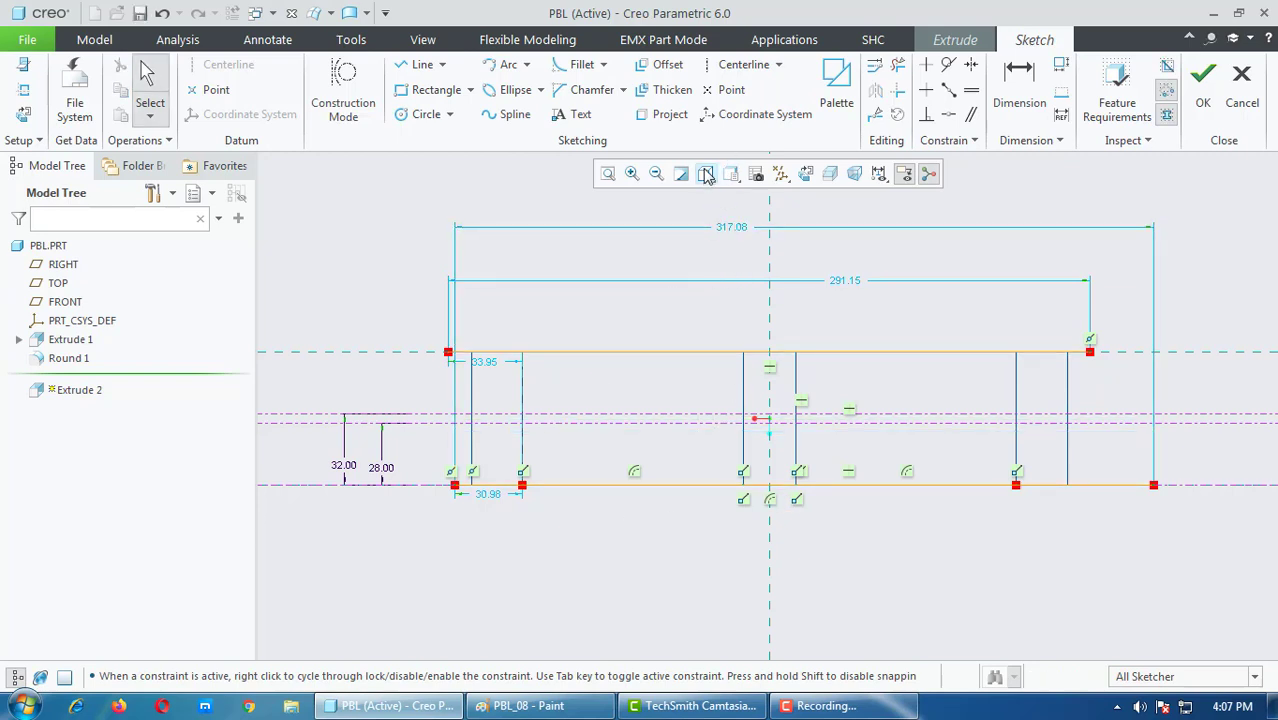
left_click(705, 174)
left_click(760, 237)
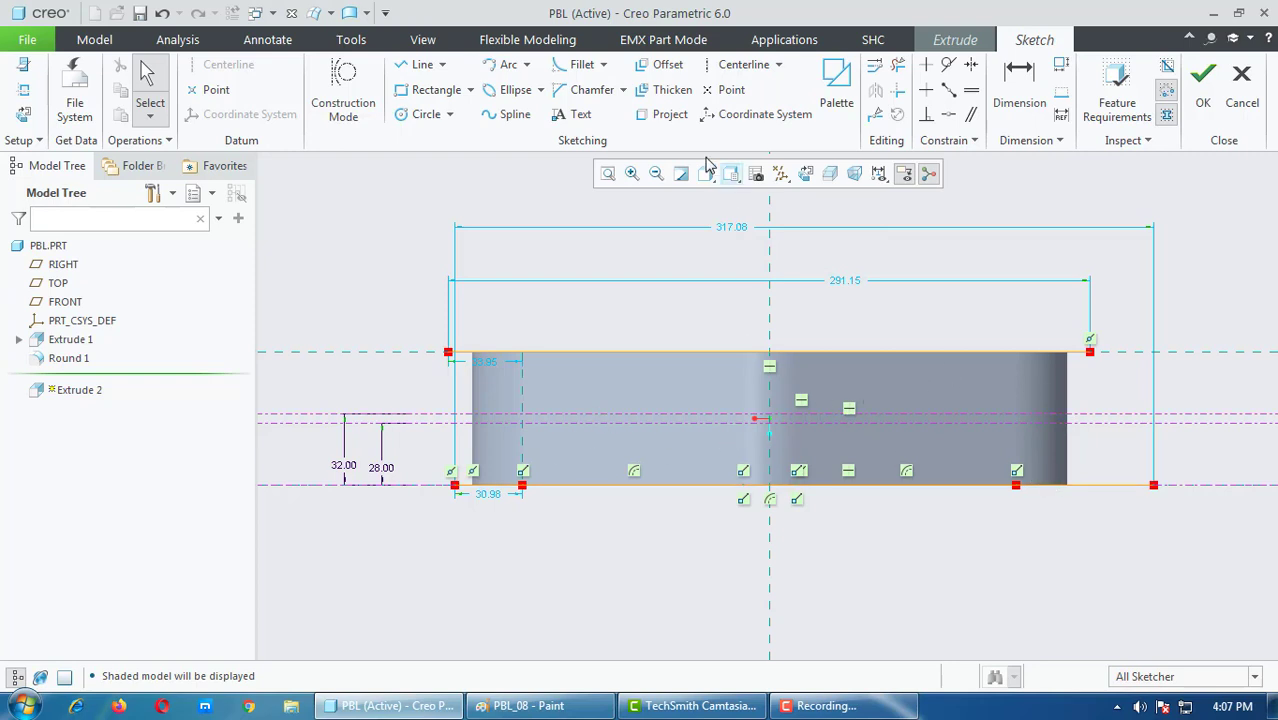
left_click(705, 174)
left_click(745, 258)
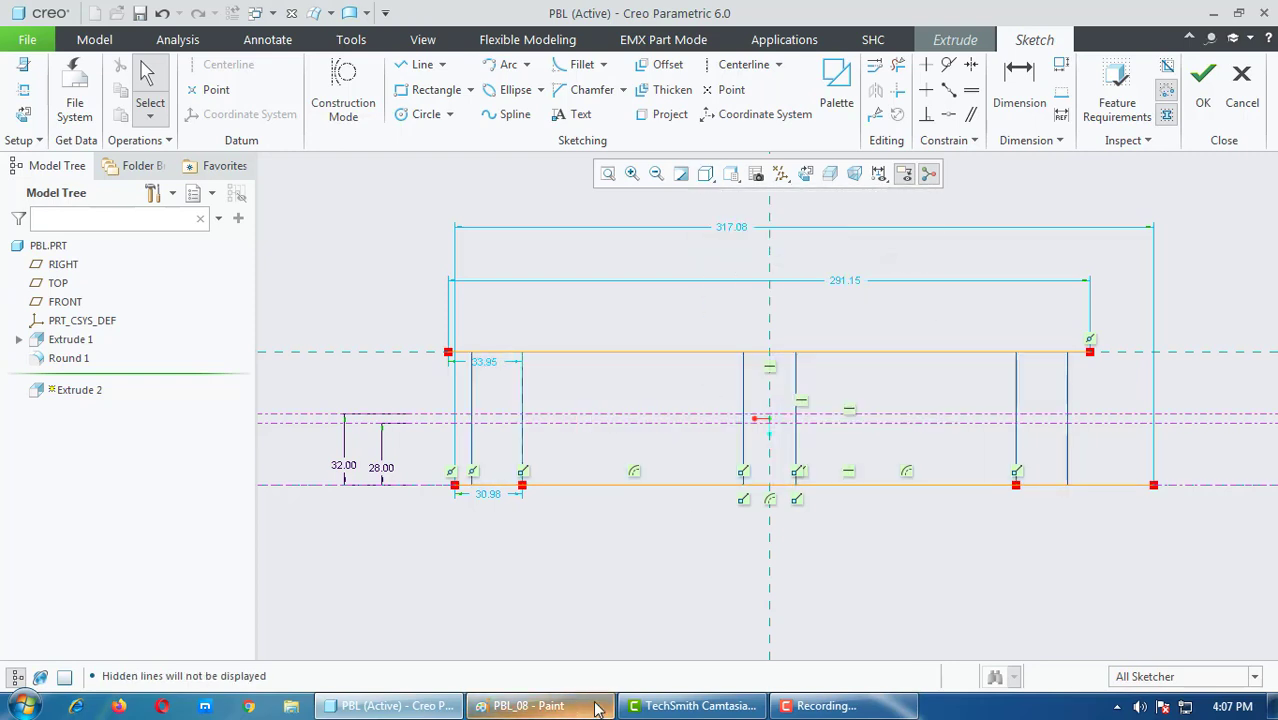
left_click(525, 706)
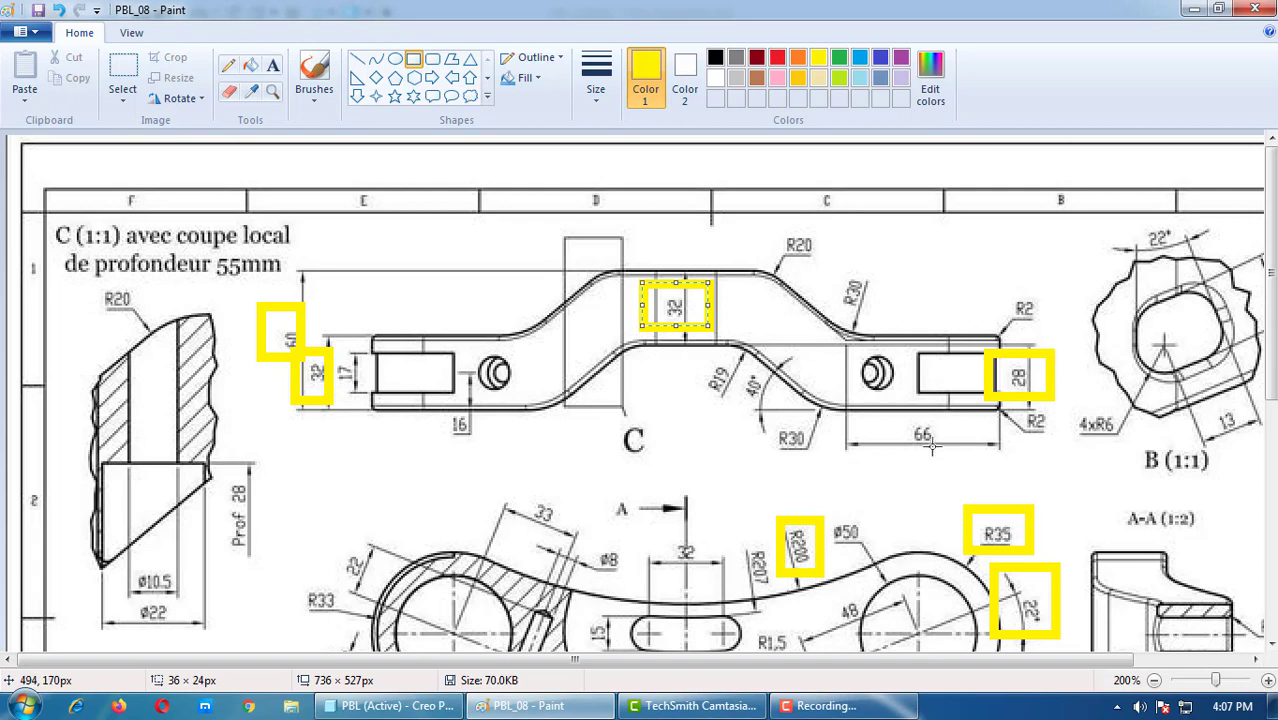
Step: Frame the 66 and 40° dimensions of the Paint drawing with yellow rectangles
left_click_drag(958, 420, 864, 474)
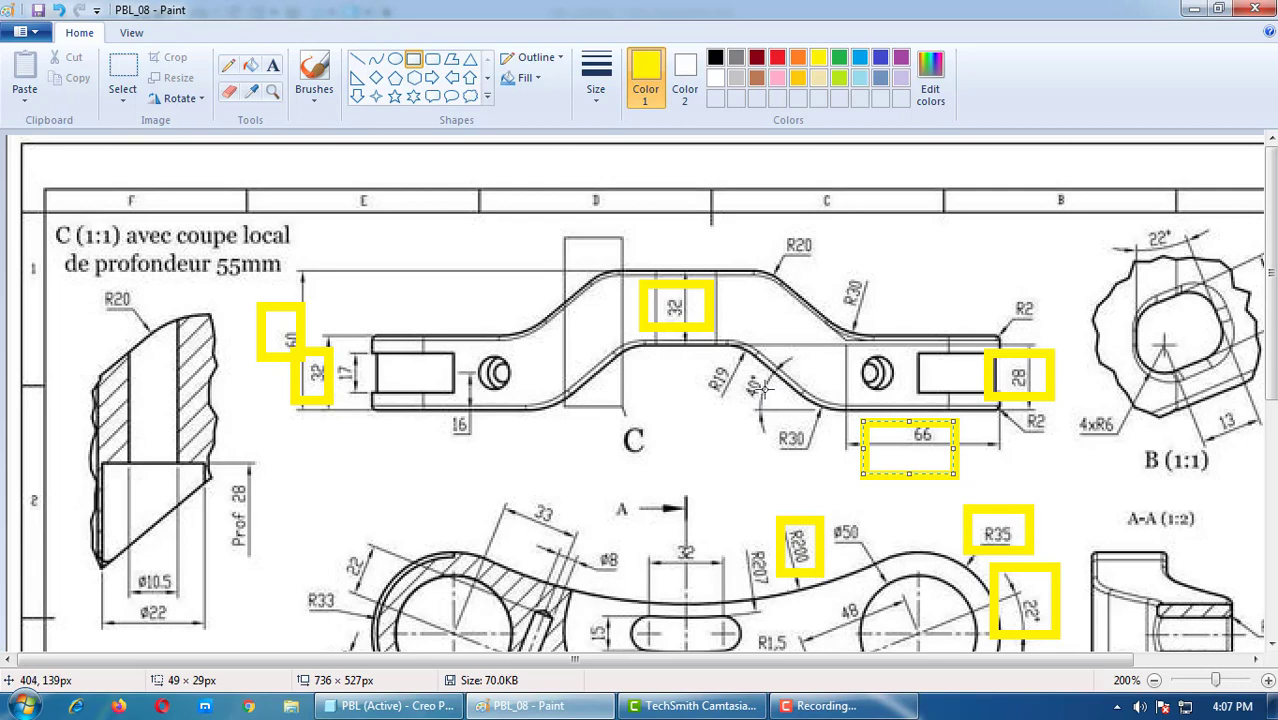
left_click_drag(779, 358, 738, 408)
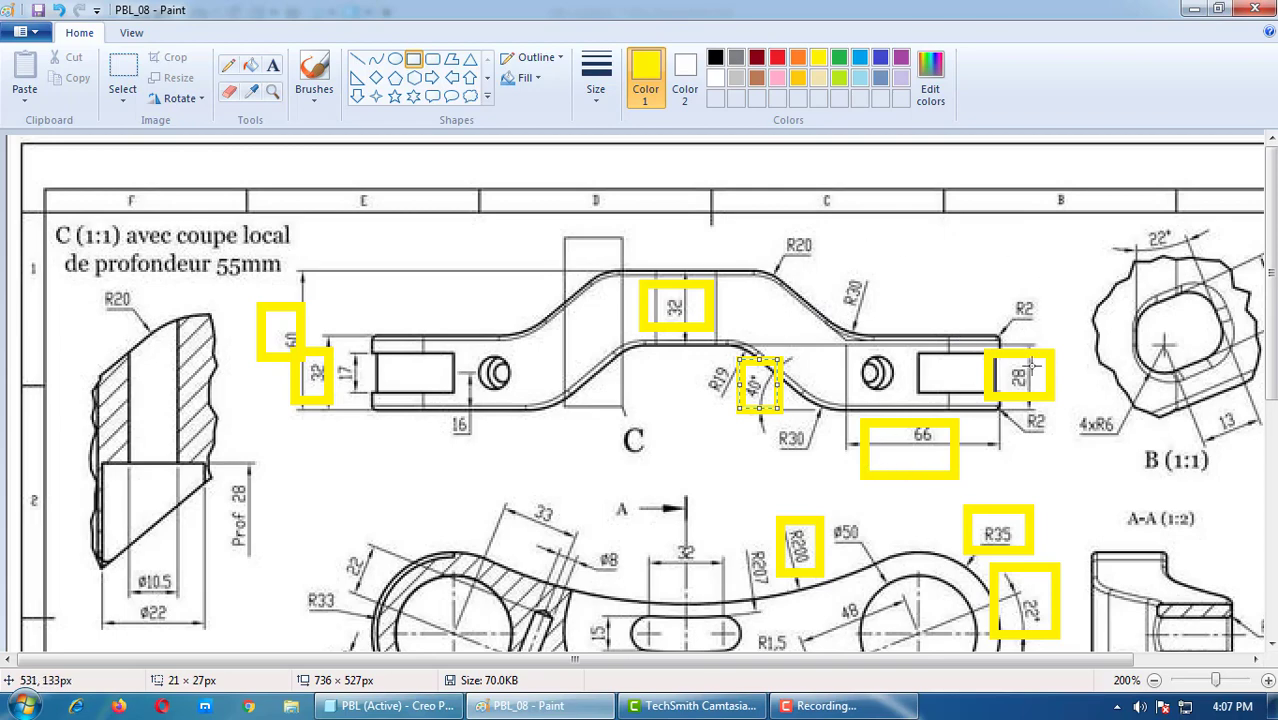
left_click(1193, 9)
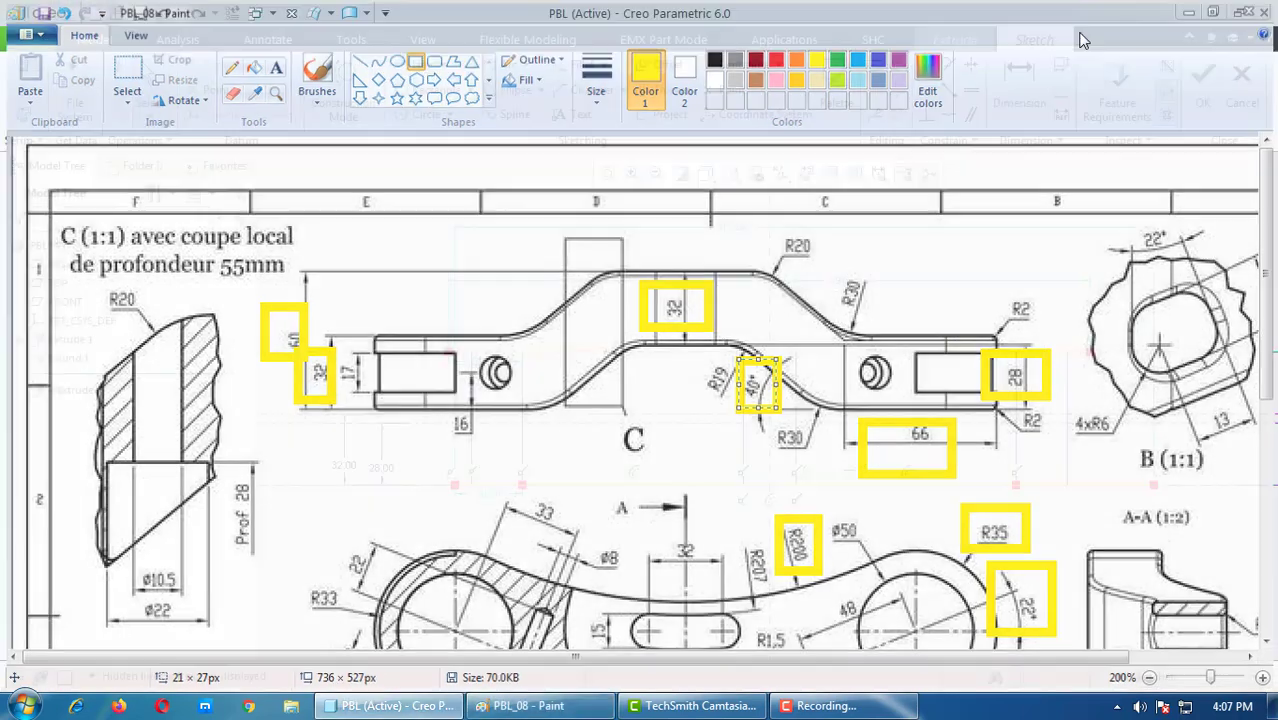
scroll(476, 403, "down", 3)
Step: Draw two vertical centerlines on the right side of the sketch
scroll(770, 380, "up", 2)
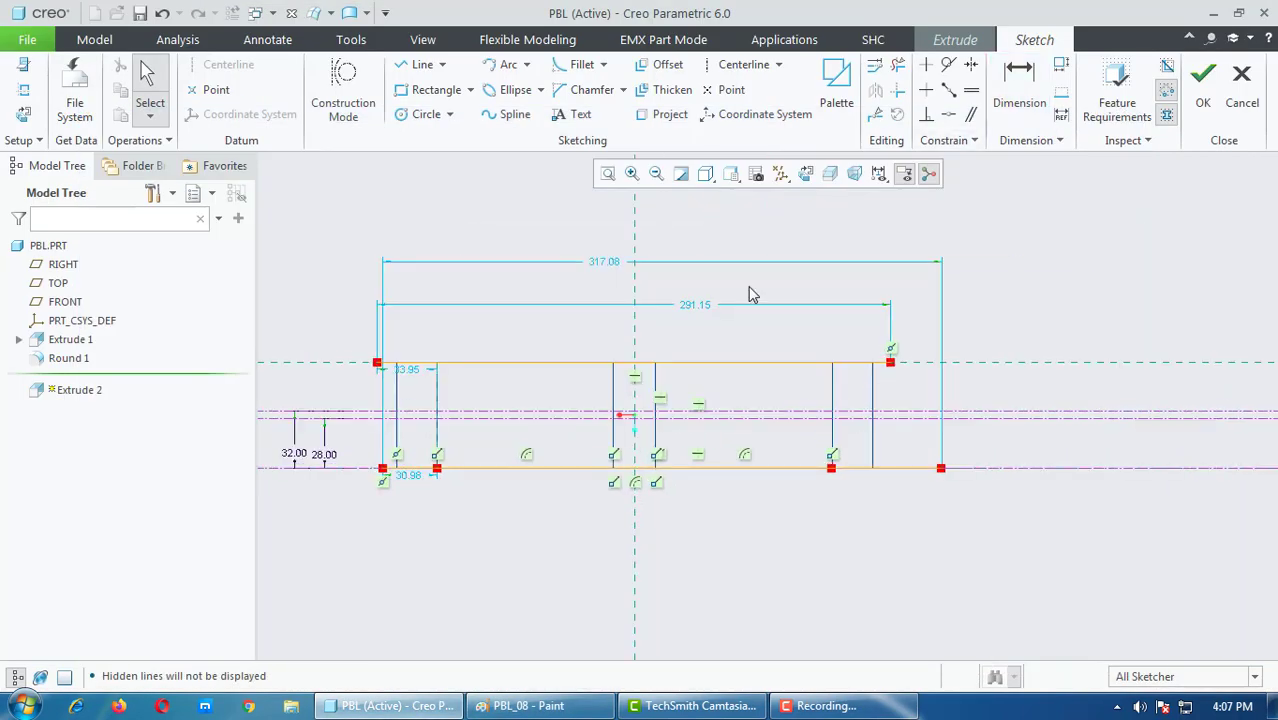
left_click(745, 72)
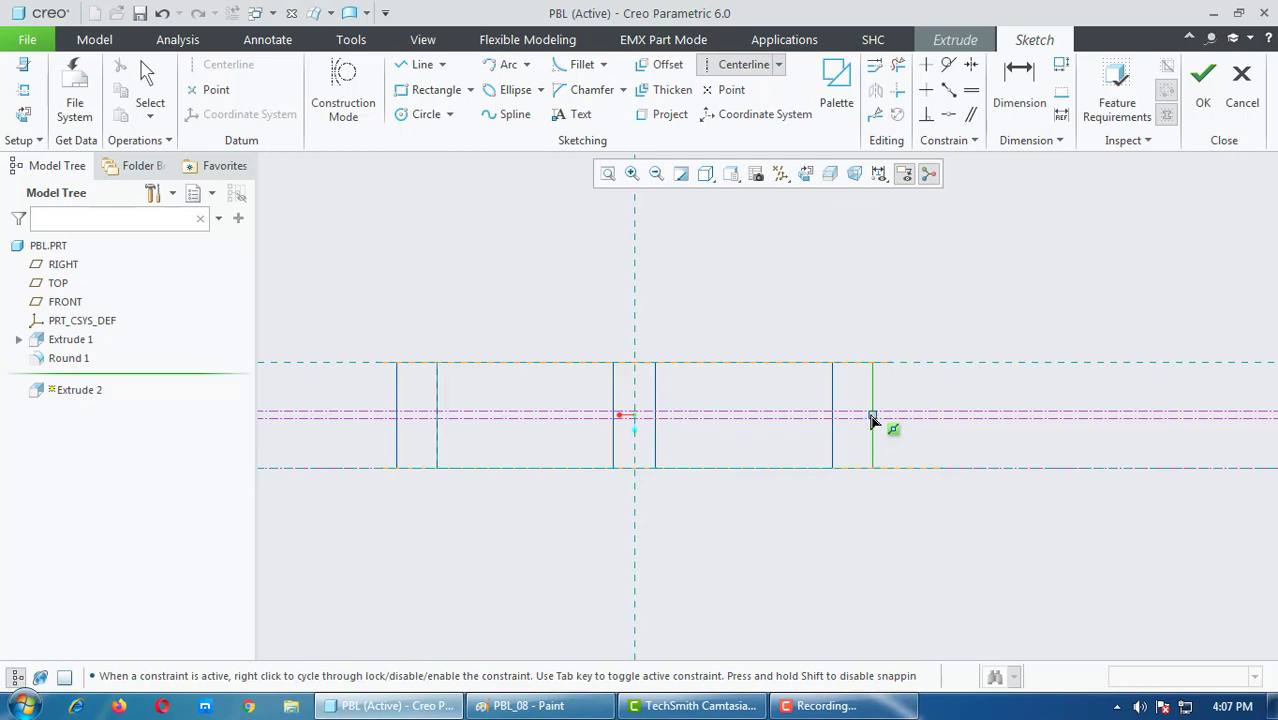
left_click(873, 416)
left_click(871, 310)
middle_click(950, 316)
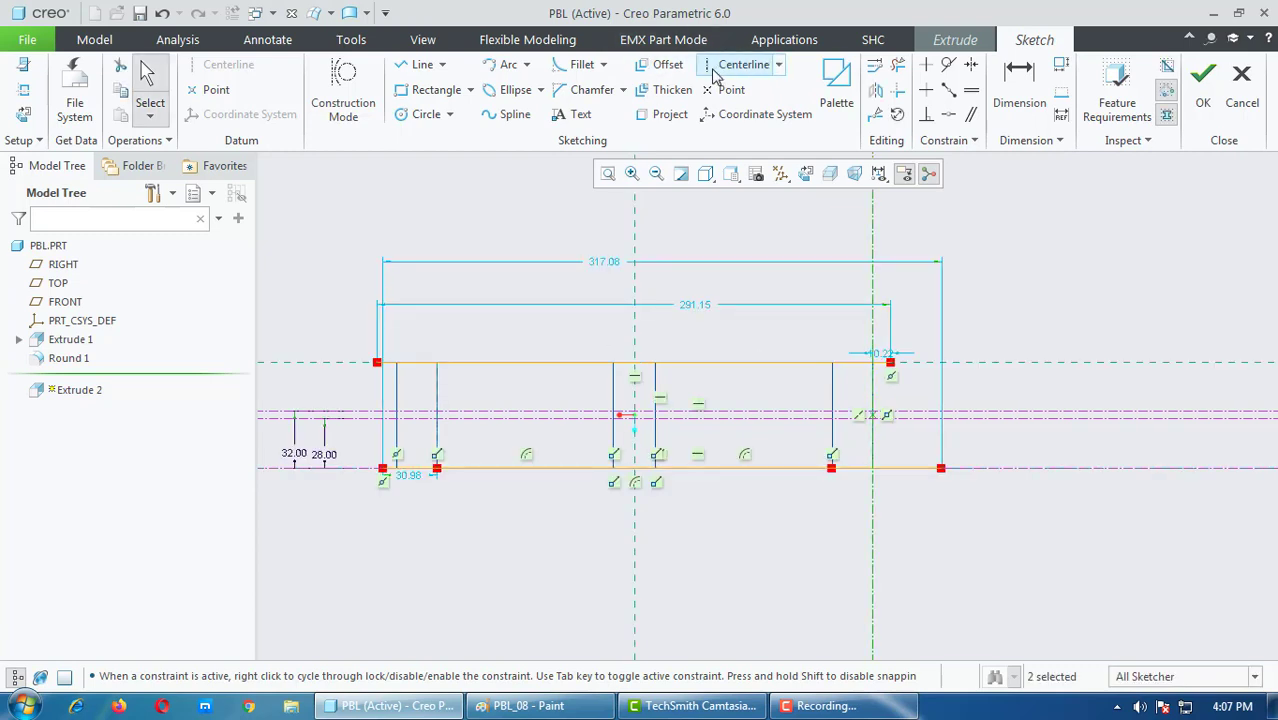
left_click(742, 64)
left_click(741, 431)
left_click(741, 460)
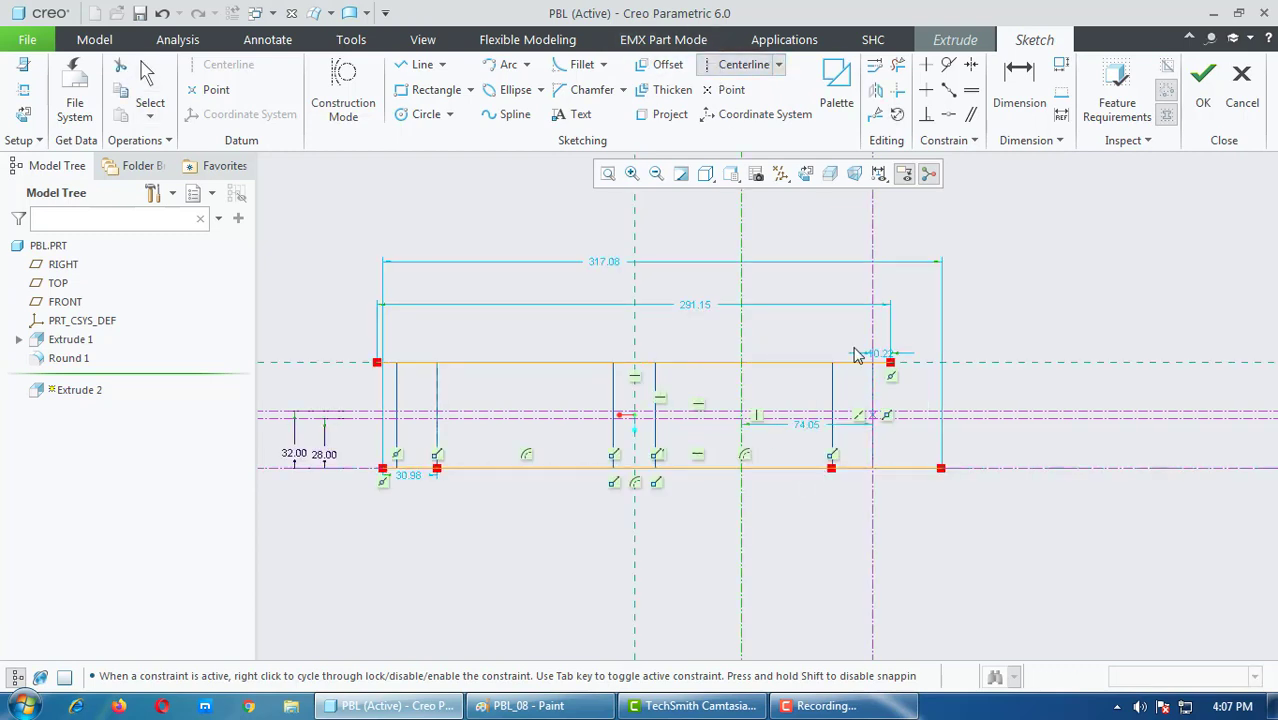
middle_click(900, 300)
Step: Dimension the spacing between the two right-hand vertical centerlines as 40
left_click(1019, 85)
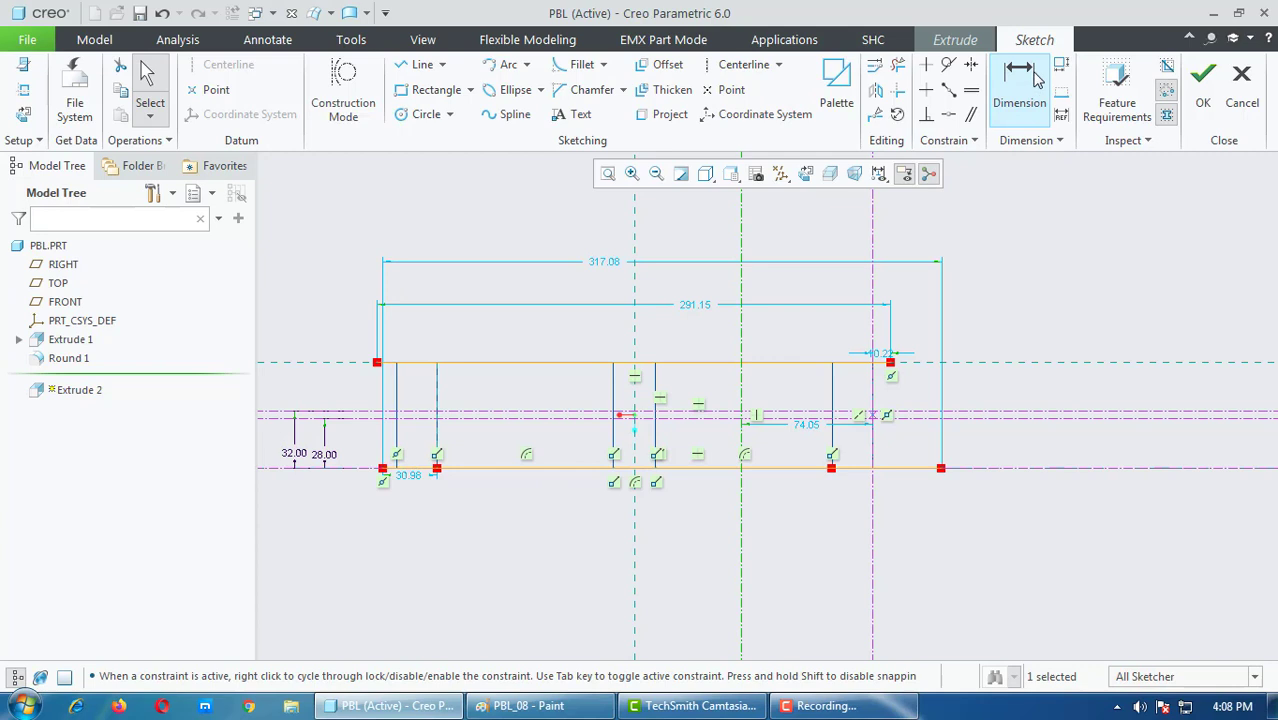
left_click(871, 332)
middle_click(835, 338)
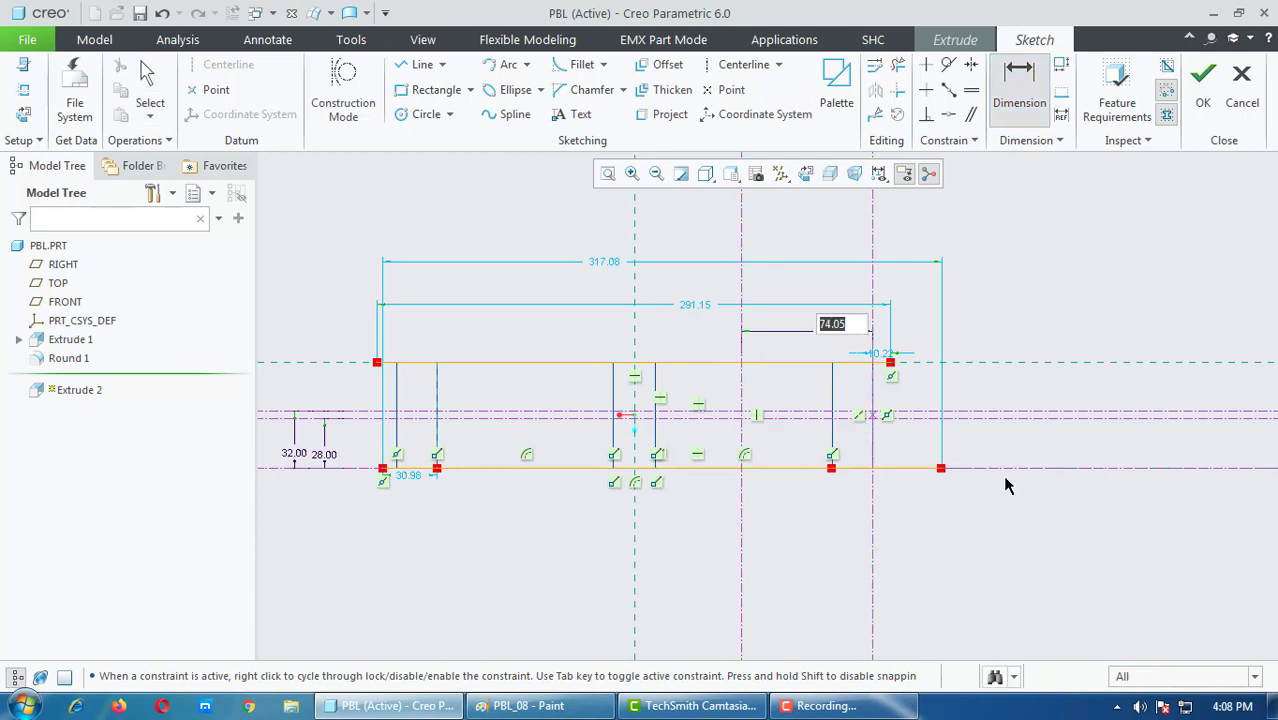
type("40")
key("Return")
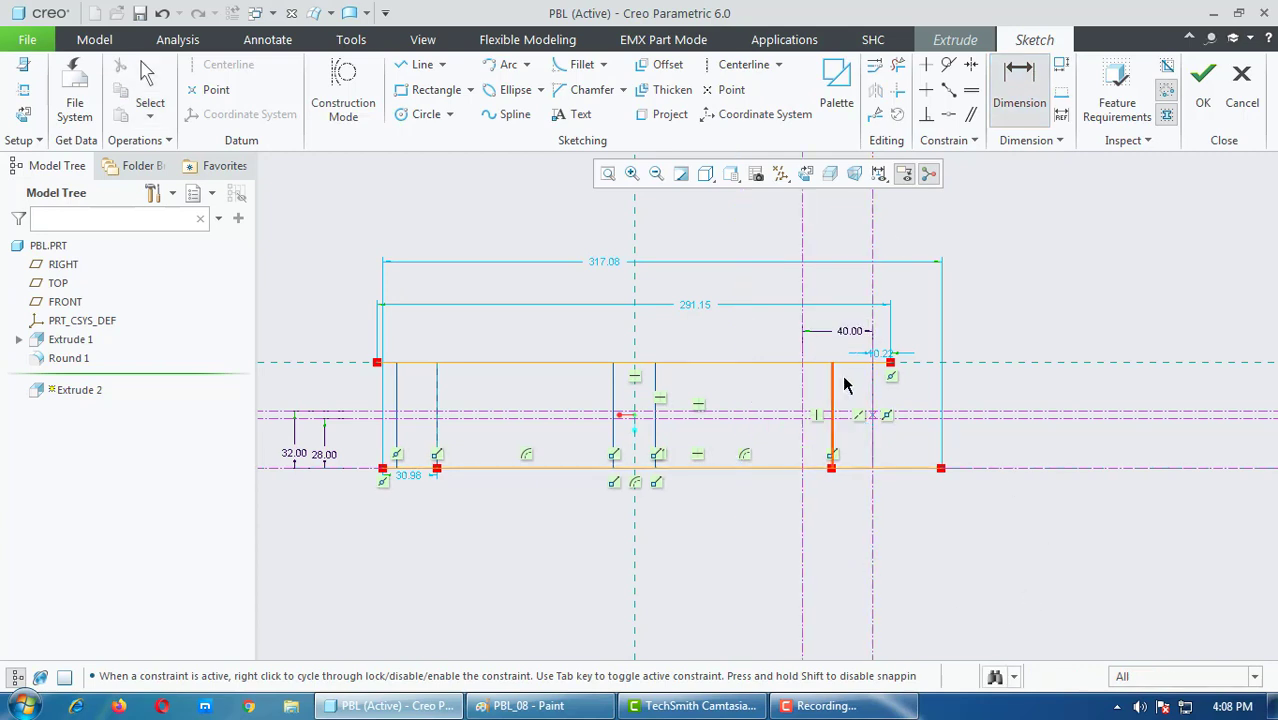
scroll(845, 400, "up", 2)
scroll(848, 414, "up", 1)
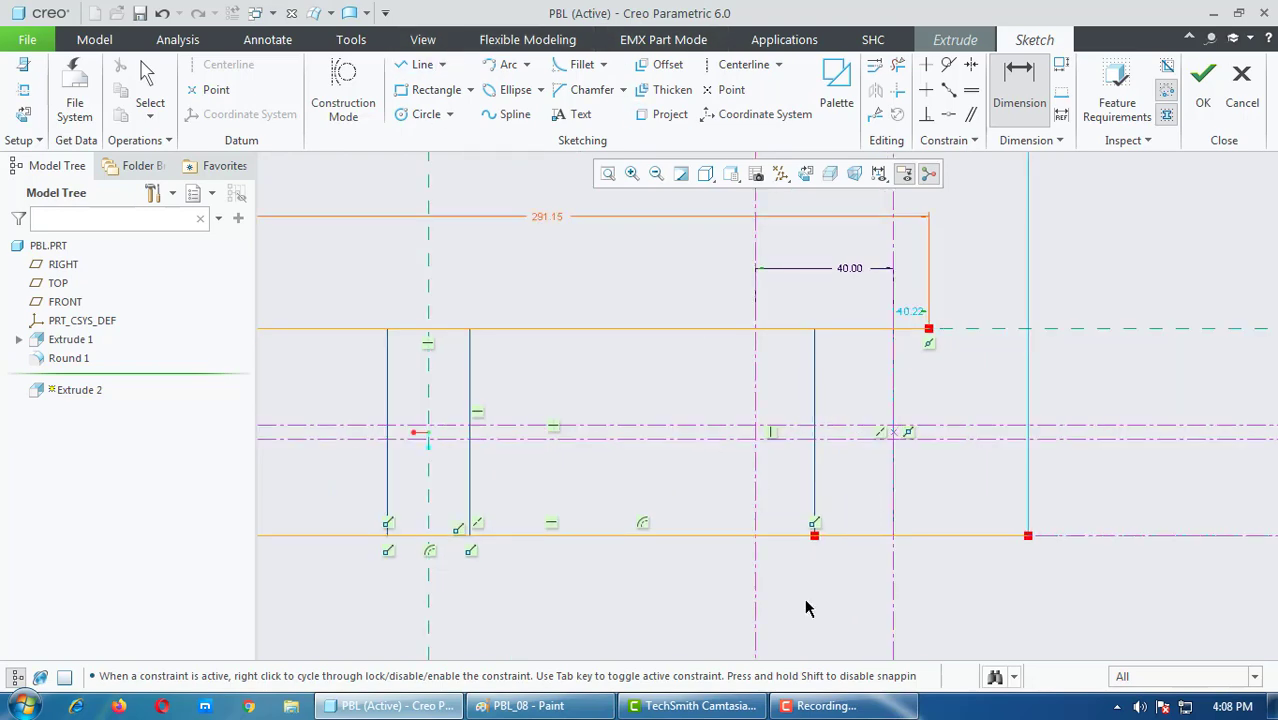
left_click(500, 715)
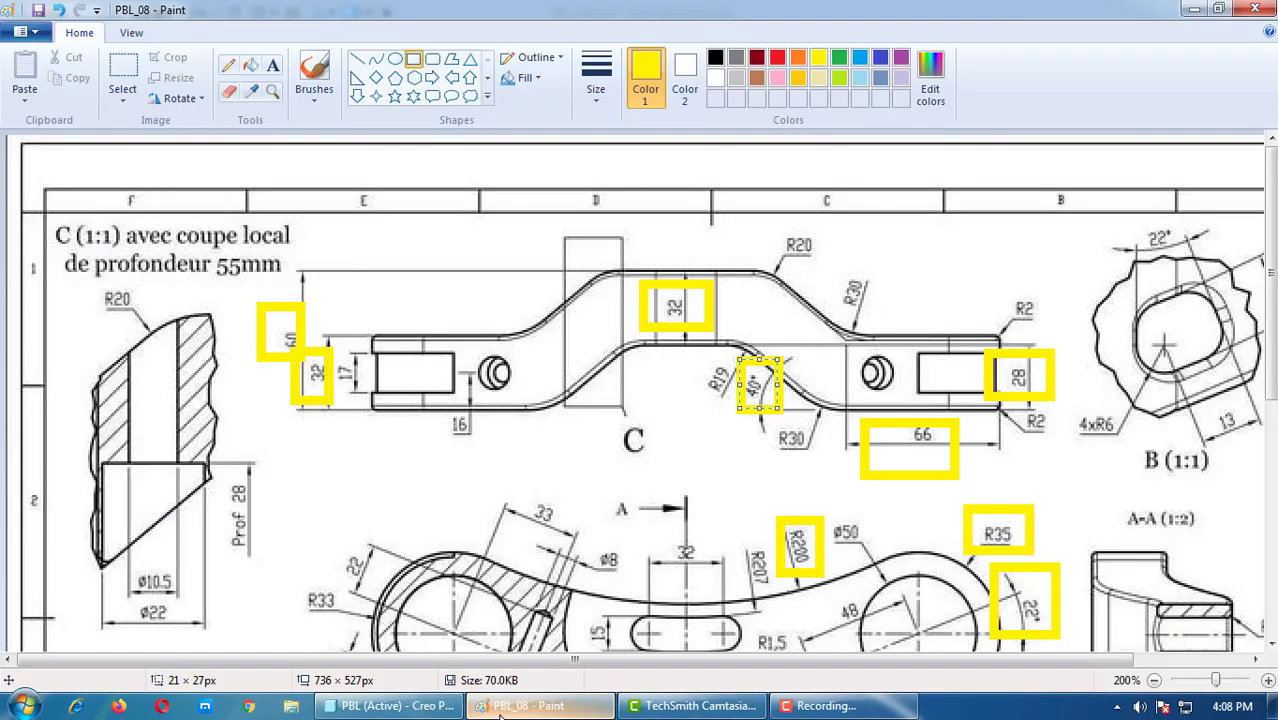
Step: Draw a diagonal line from the centerline intersection up to the top edge, replacing a misplaced first attempt
left_click(500, 715)
left_click(418, 64)
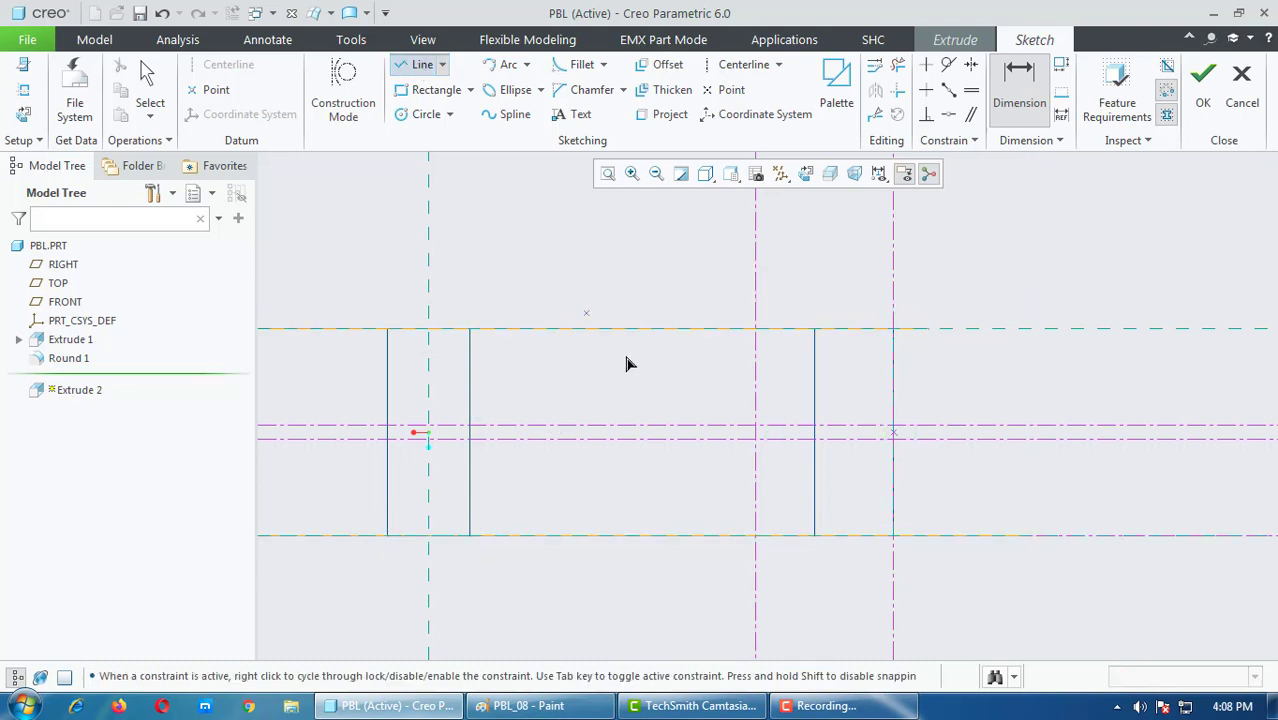
left_click(756, 431)
left_click(645, 328)
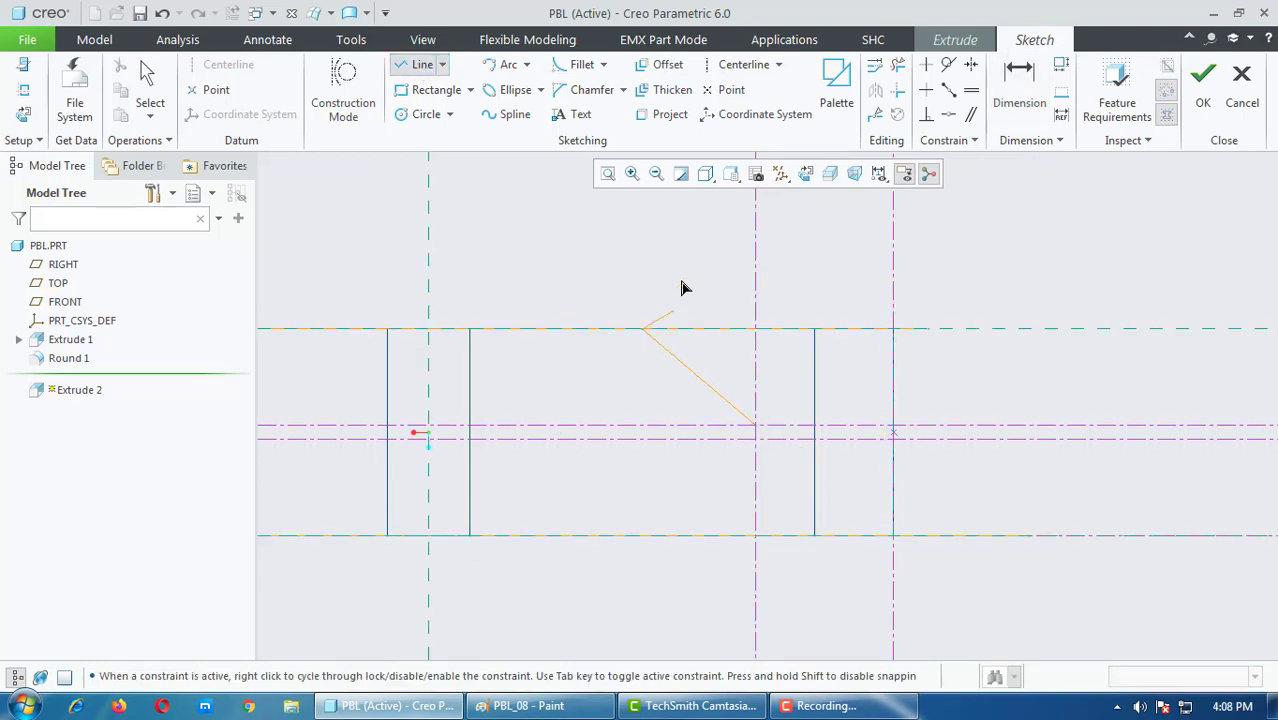
middle_click(681, 288)
middle_click(705, 271)
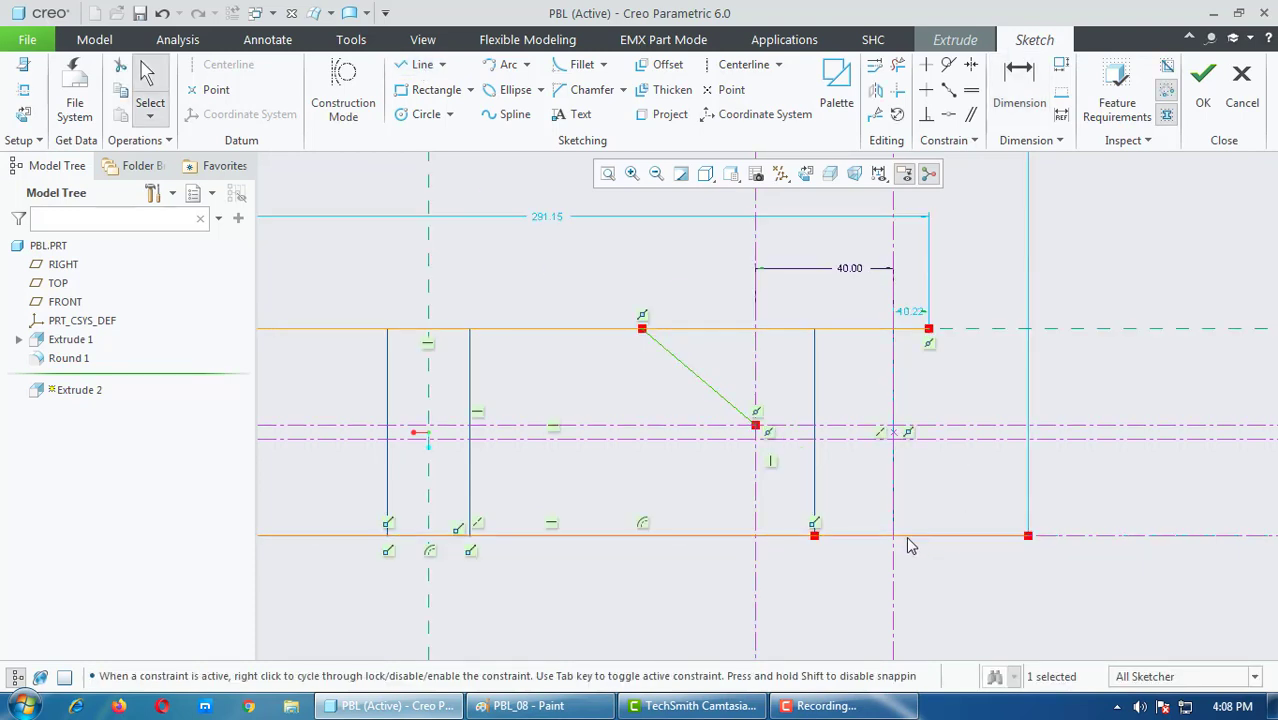
key("Delete")
left_click(420, 65)
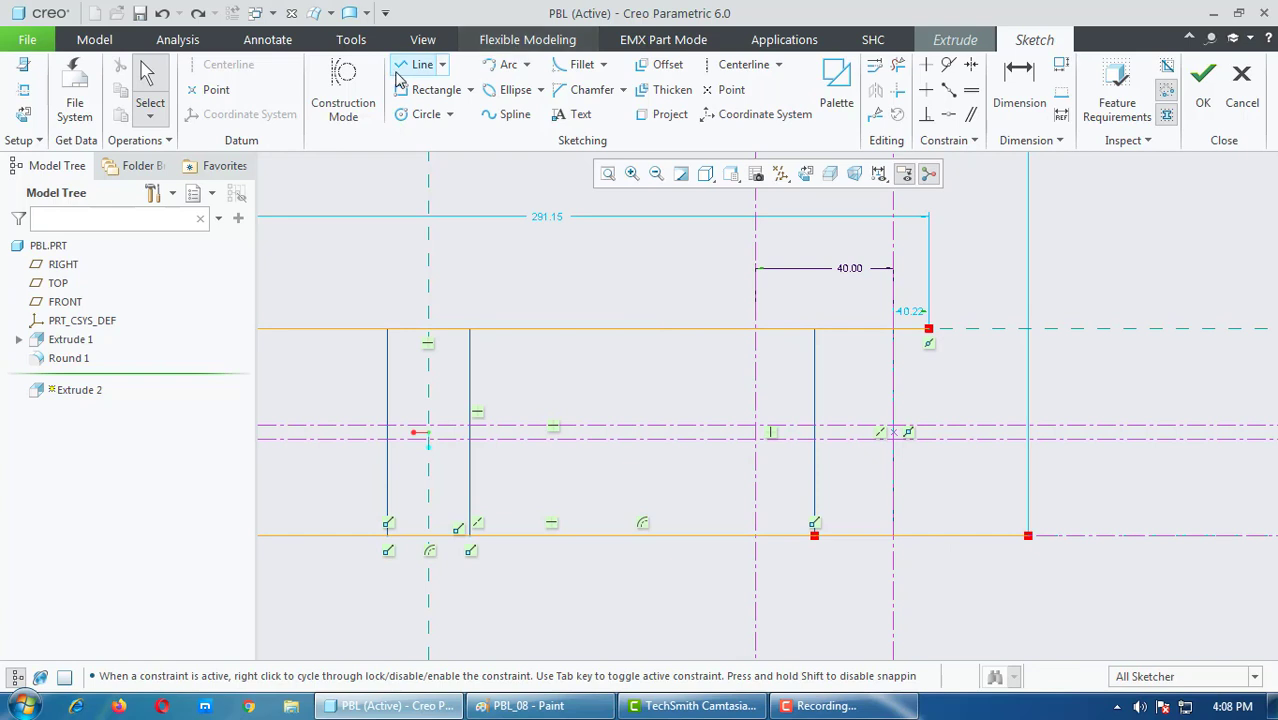
left_click(756, 427)
left_click(593, 329)
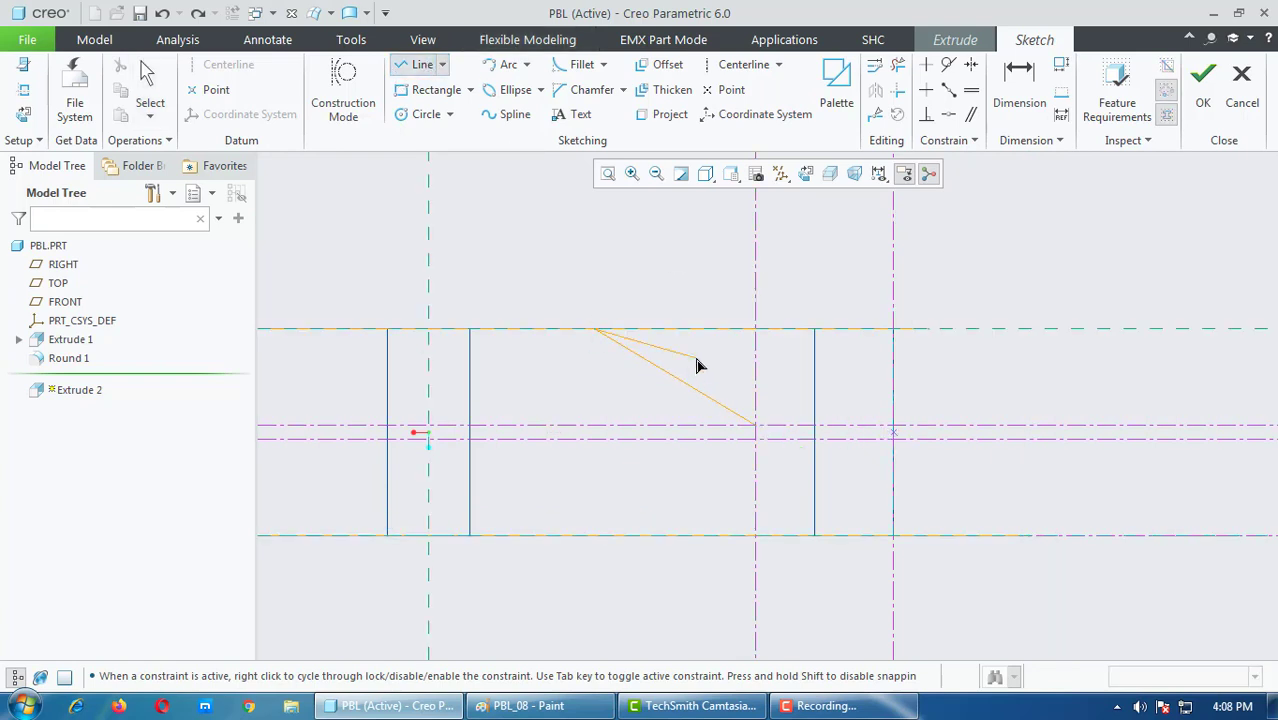
middle_click(697, 366)
middle_click(819, 365)
Step: Dimension the diagonal's angle to the horizontal centerline as 40°
left_click(1019, 95)
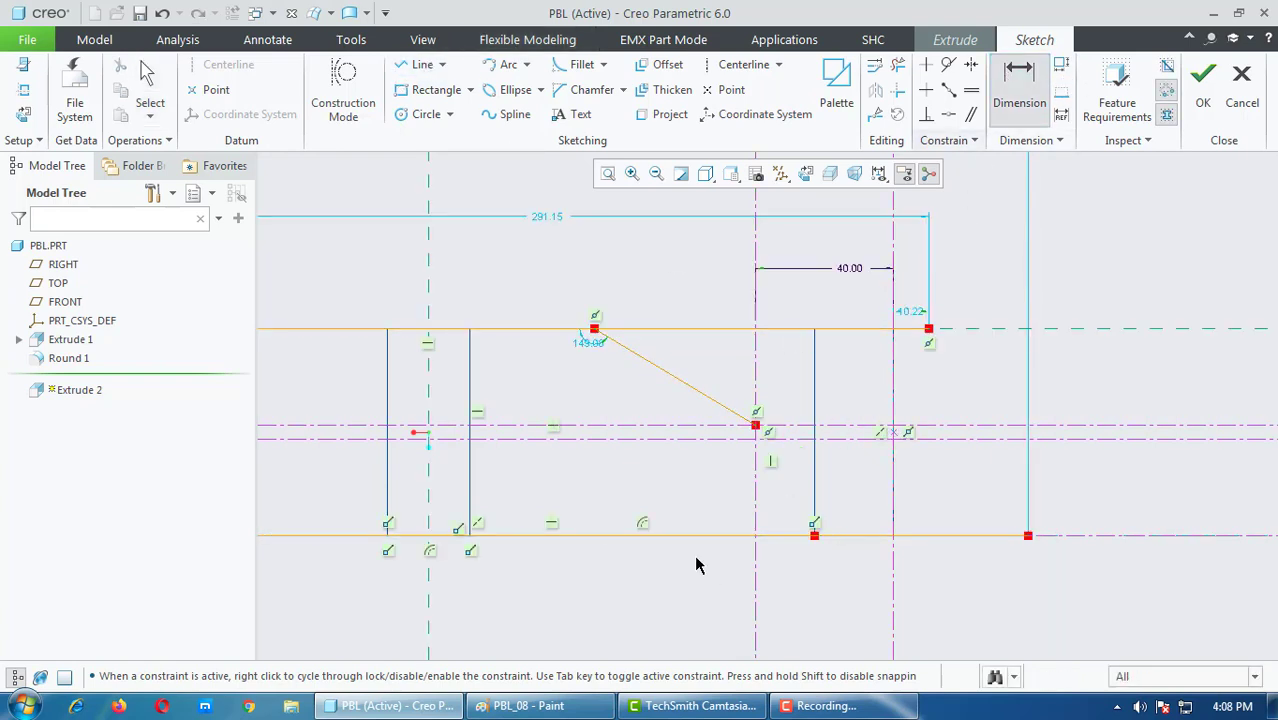
left_click(692, 388)
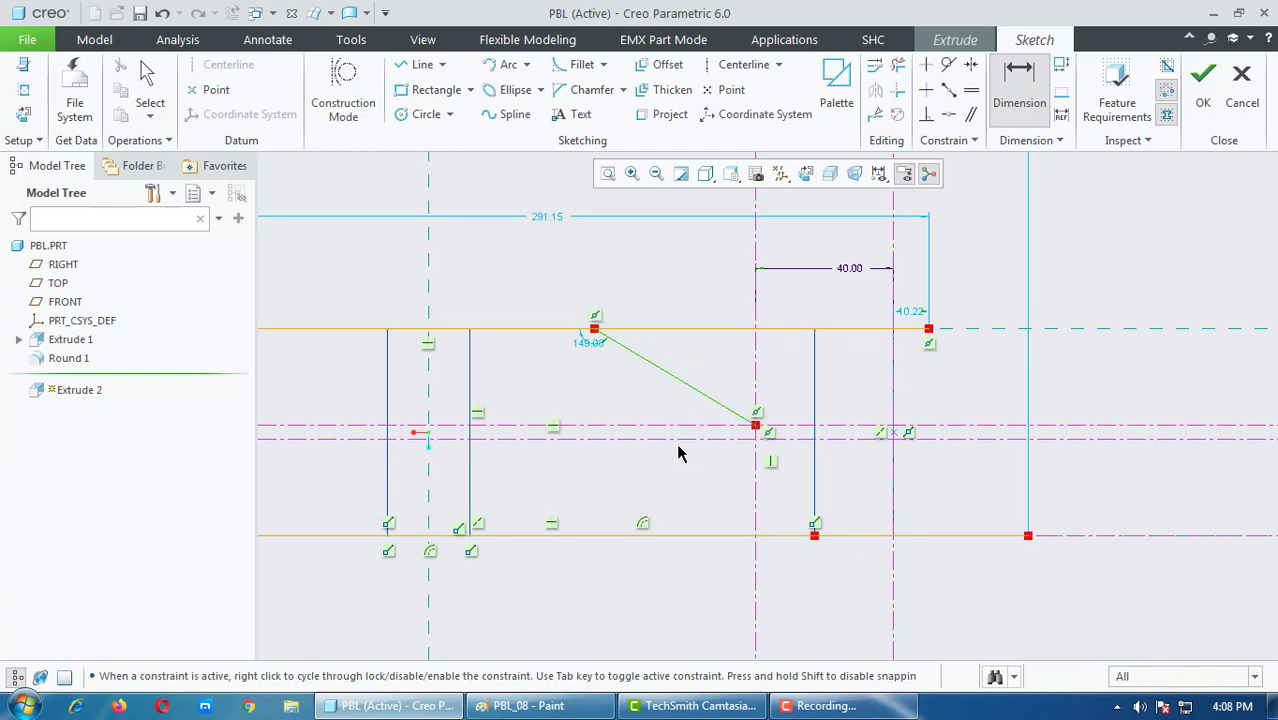
left_click(678, 447)
middle_click(645, 402)
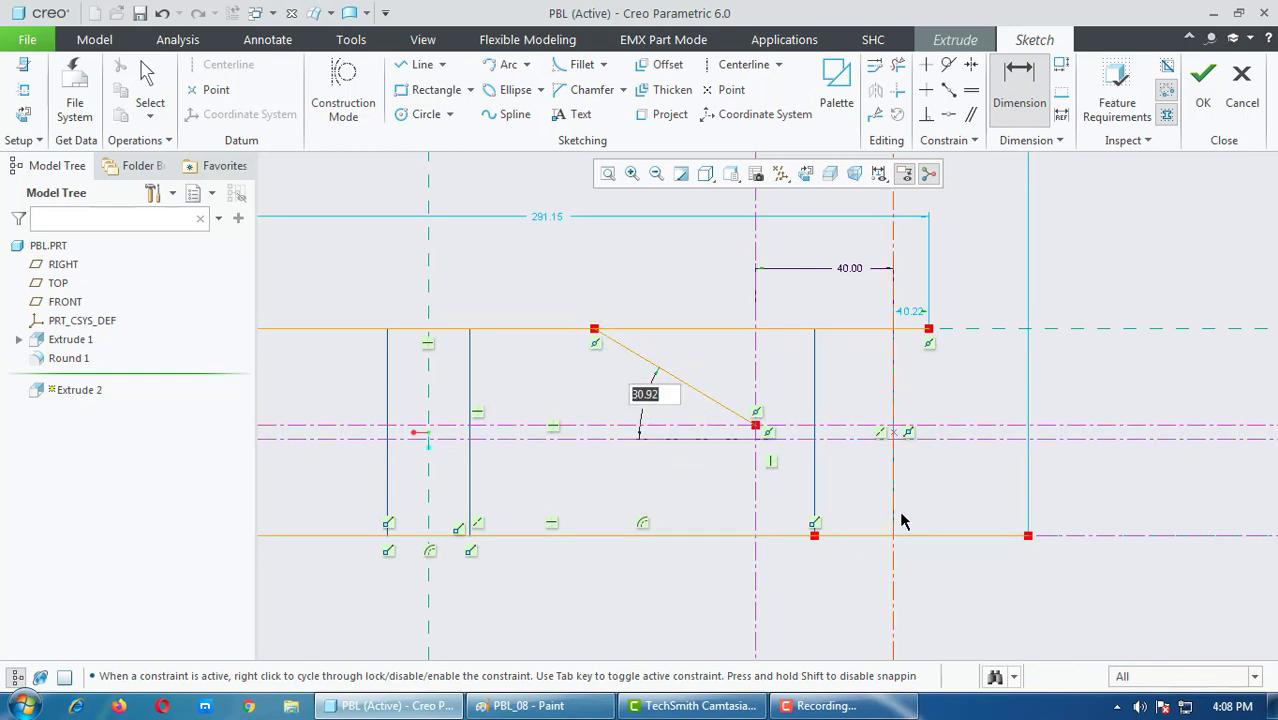
type("40")
key("Return")
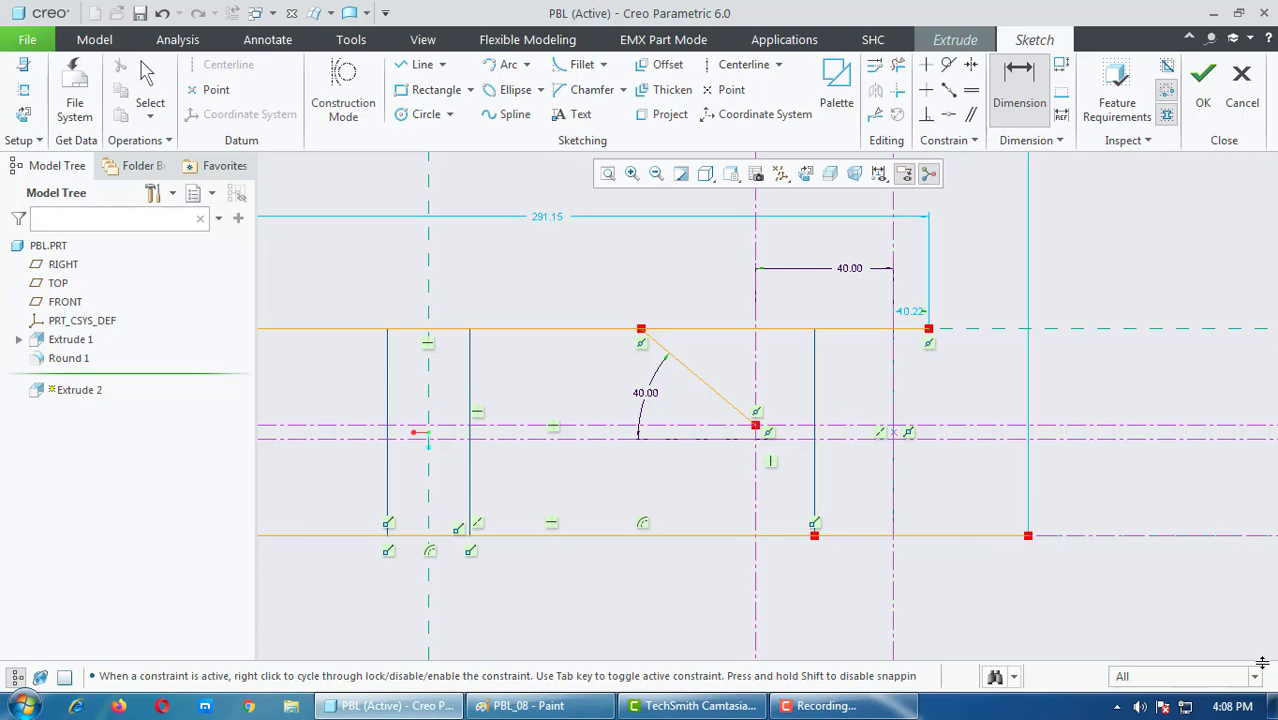
scroll(980, 425, "up", 2)
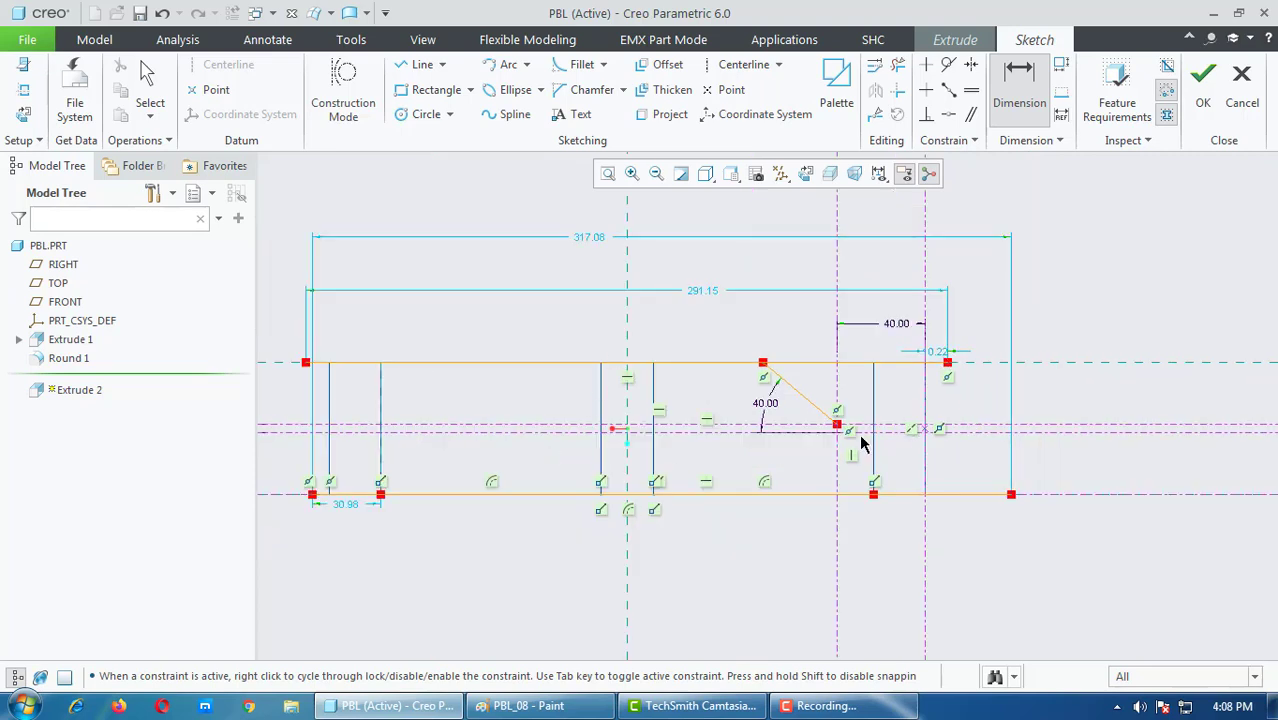
Step: Trim the top edge at the diagonal and close the trapezoid with horizontal and vertical lines
left_click(897, 64)
left_click_drag(695, 370, 345, 365)
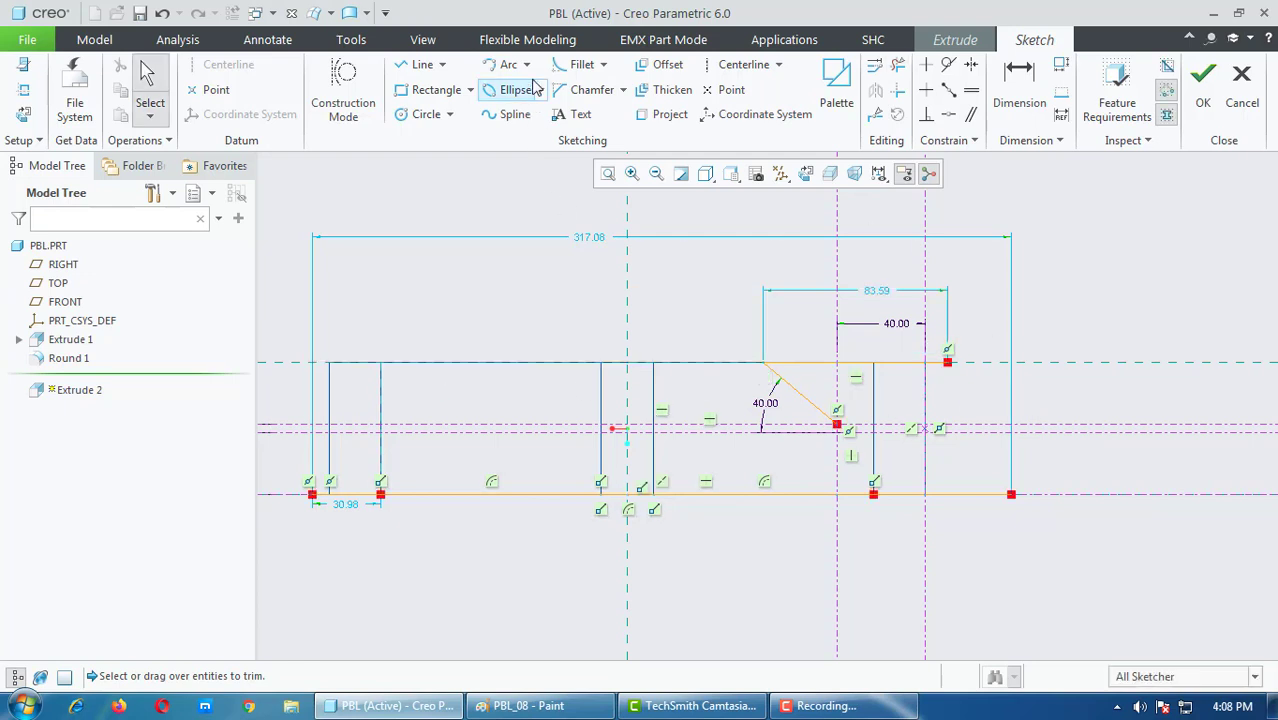
left_click(415, 64)
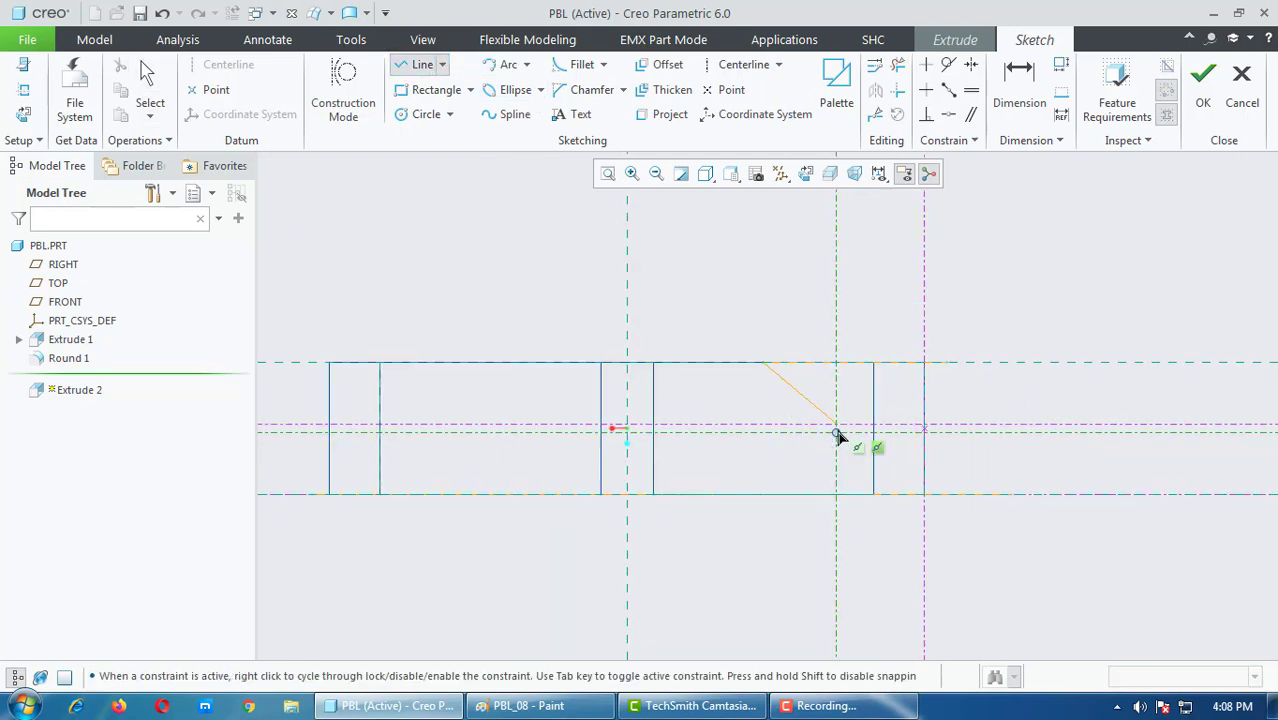
left_click(836, 425)
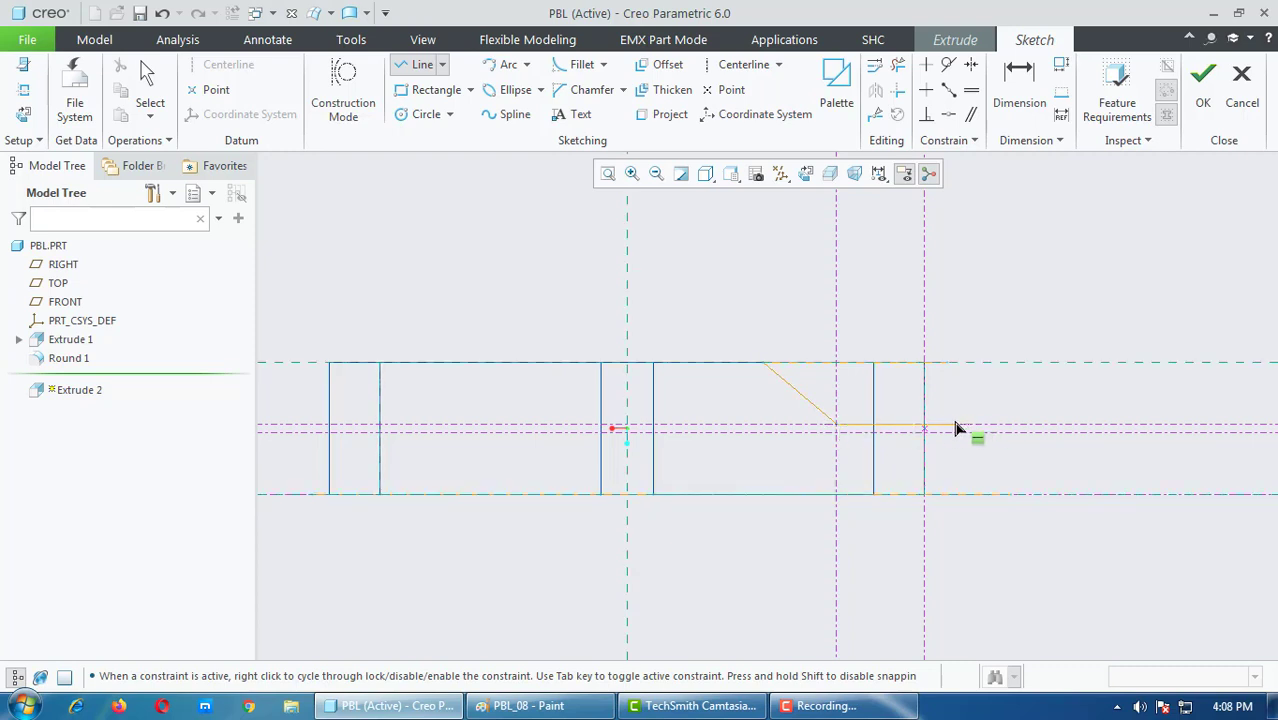
left_click(947, 426)
left_click(947, 362)
middle_click(822, 415)
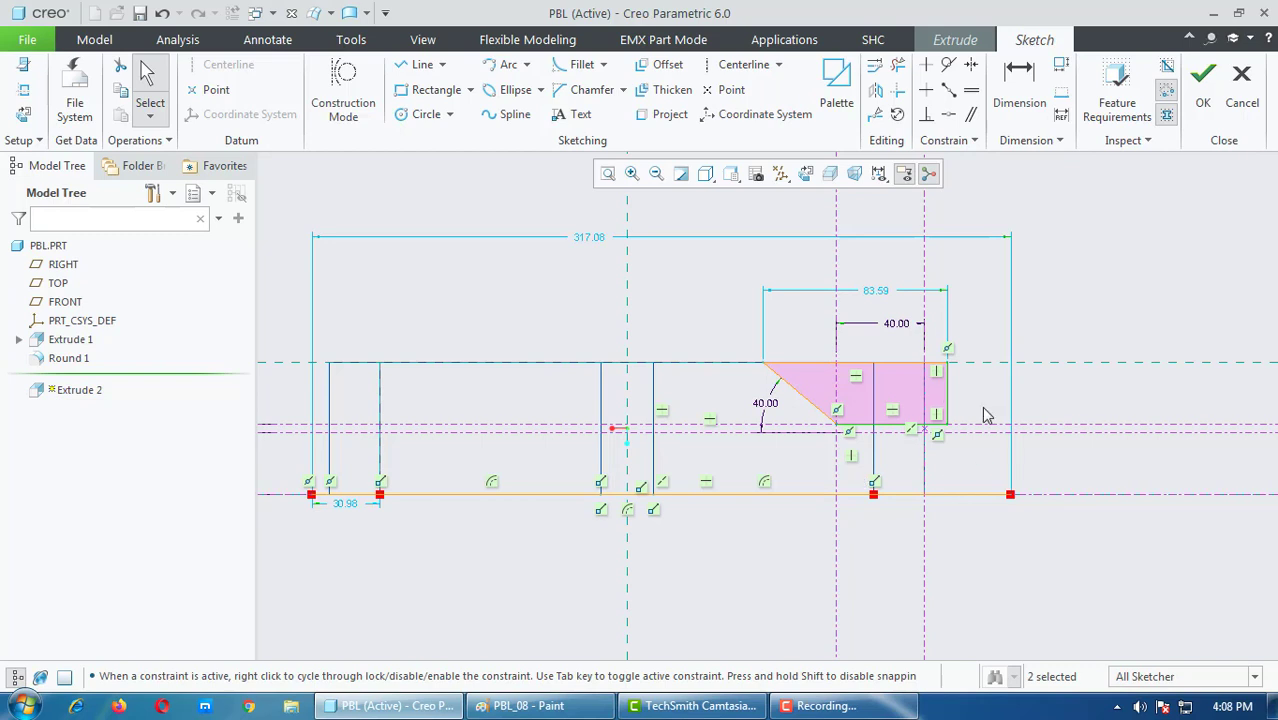
left_click(743, 64)
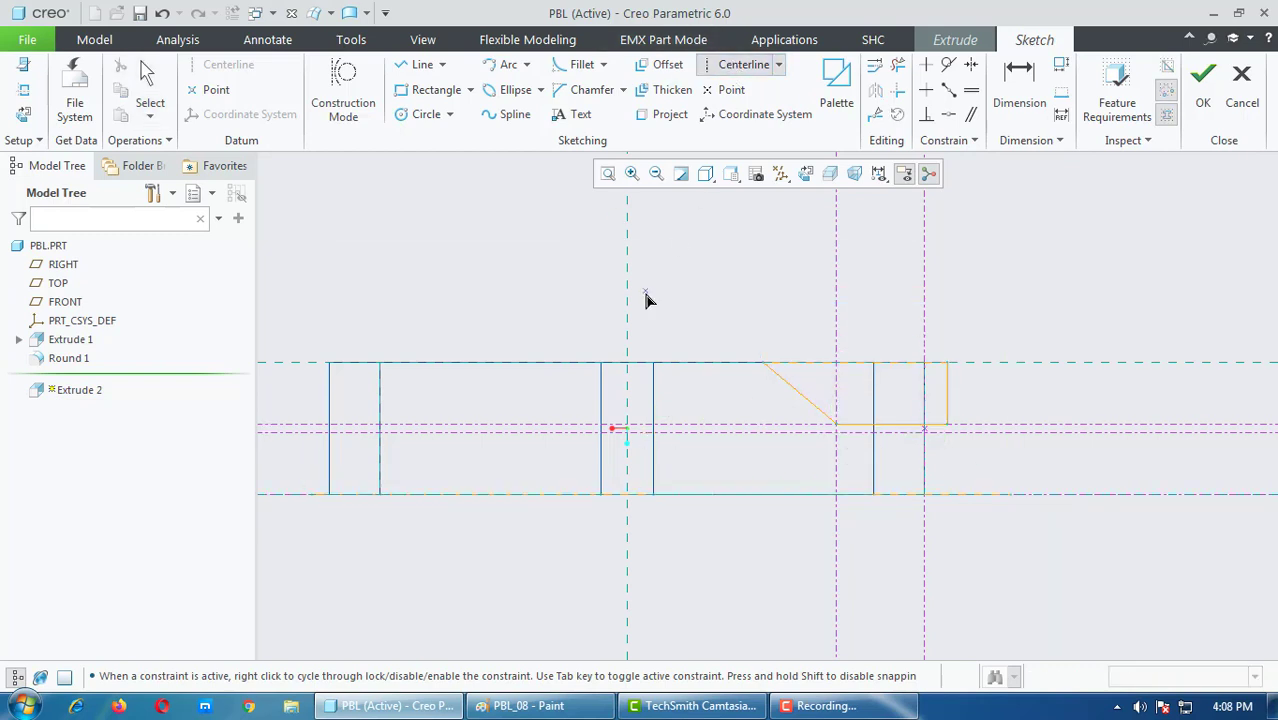
middle_click(985, 340)
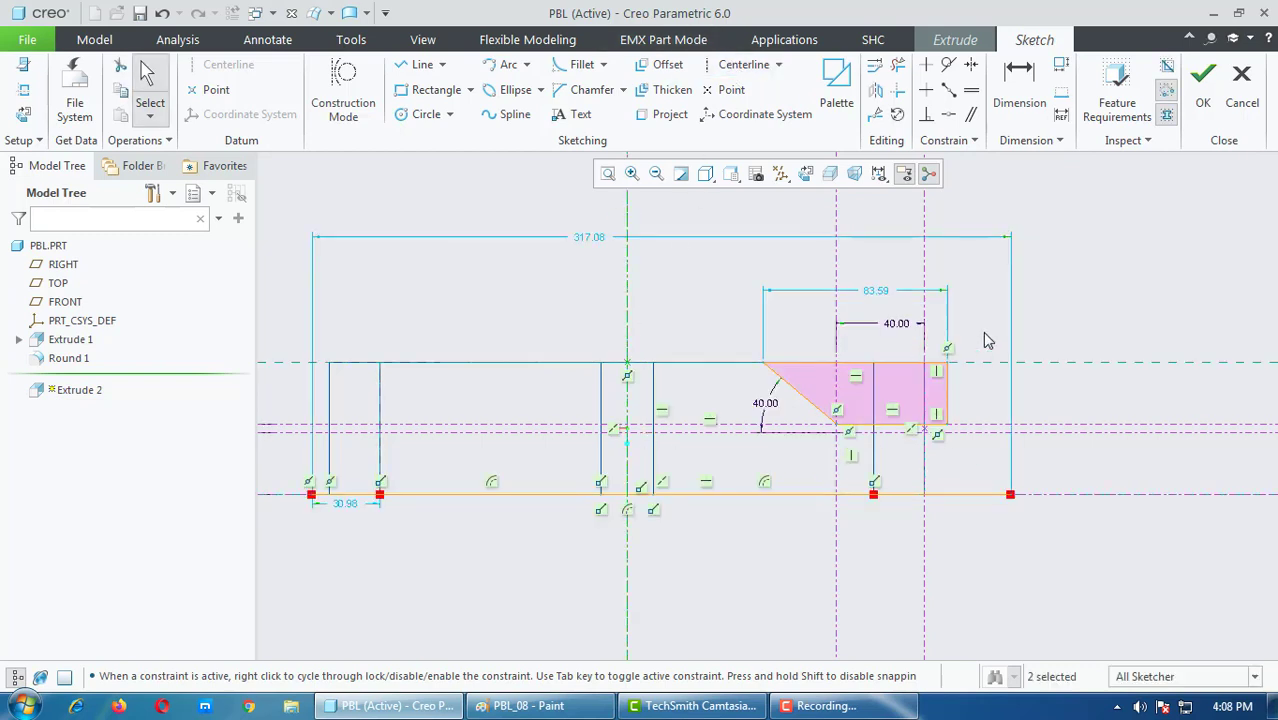
Step: Mirror the trapezoid profile across the vertical centerline to the sketch's left end
left_click(875, 89)
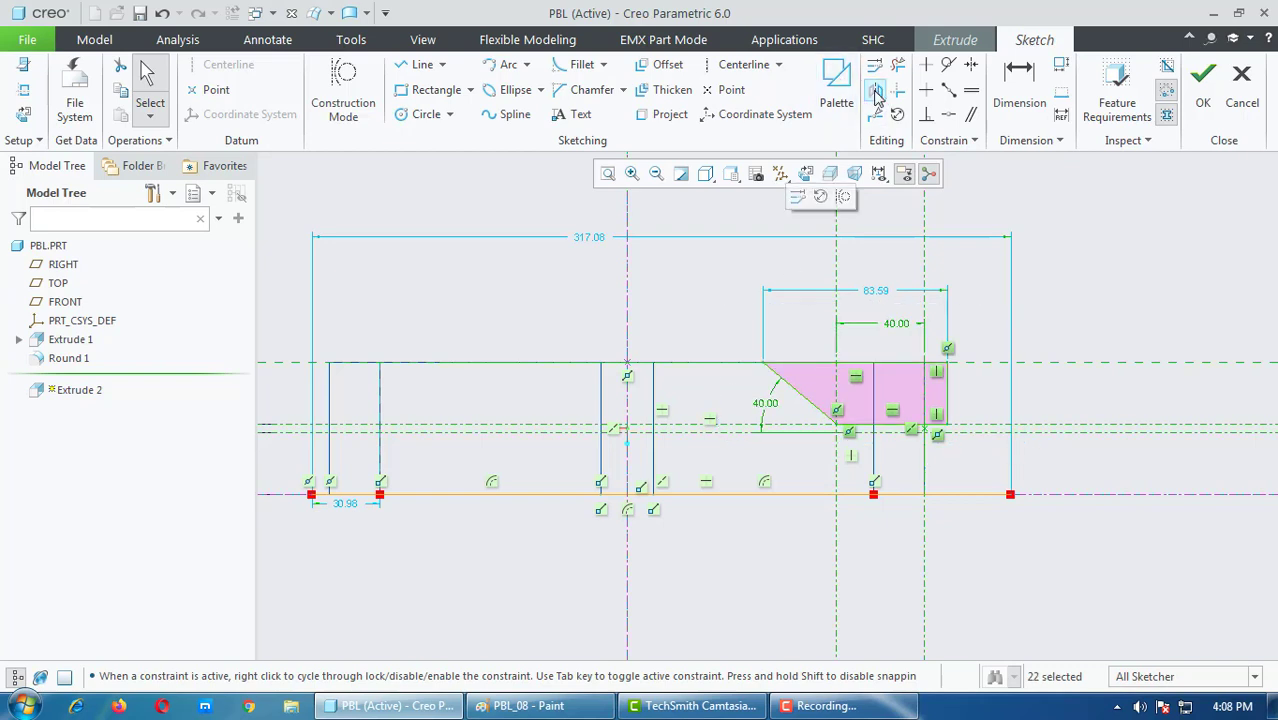
left_click(628, 289)
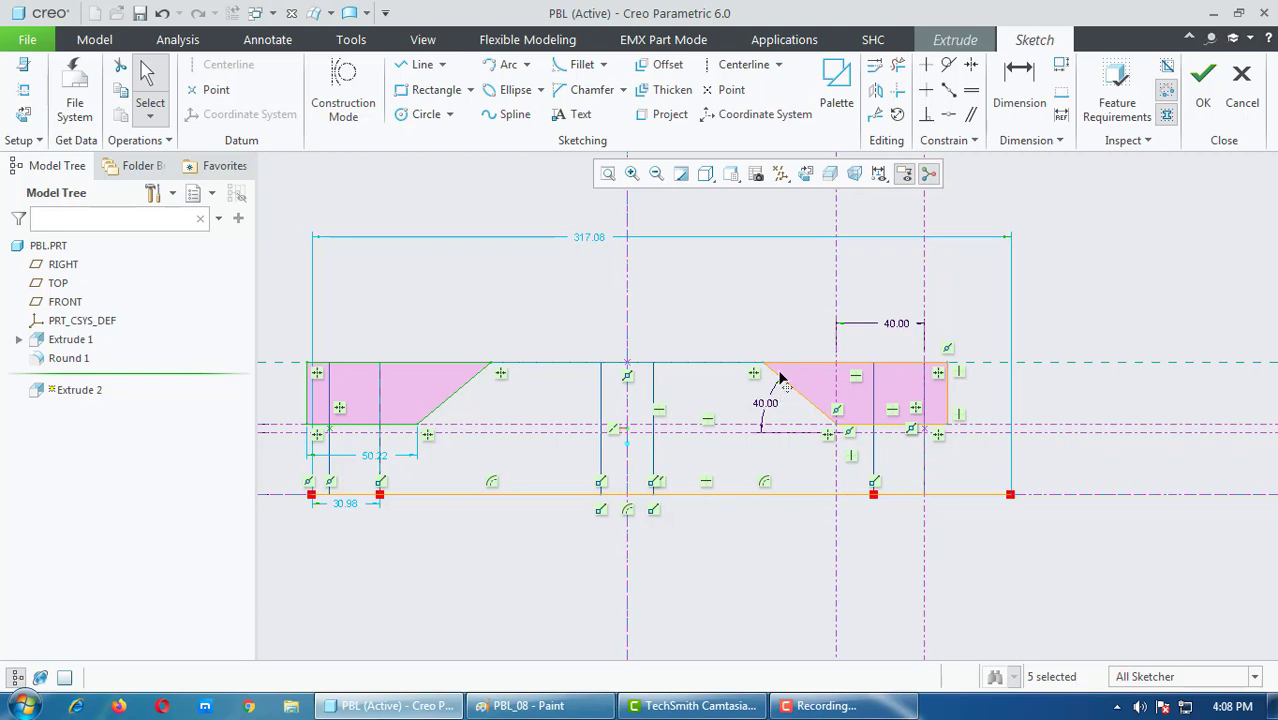
scroll(638, 465, "down", 2)
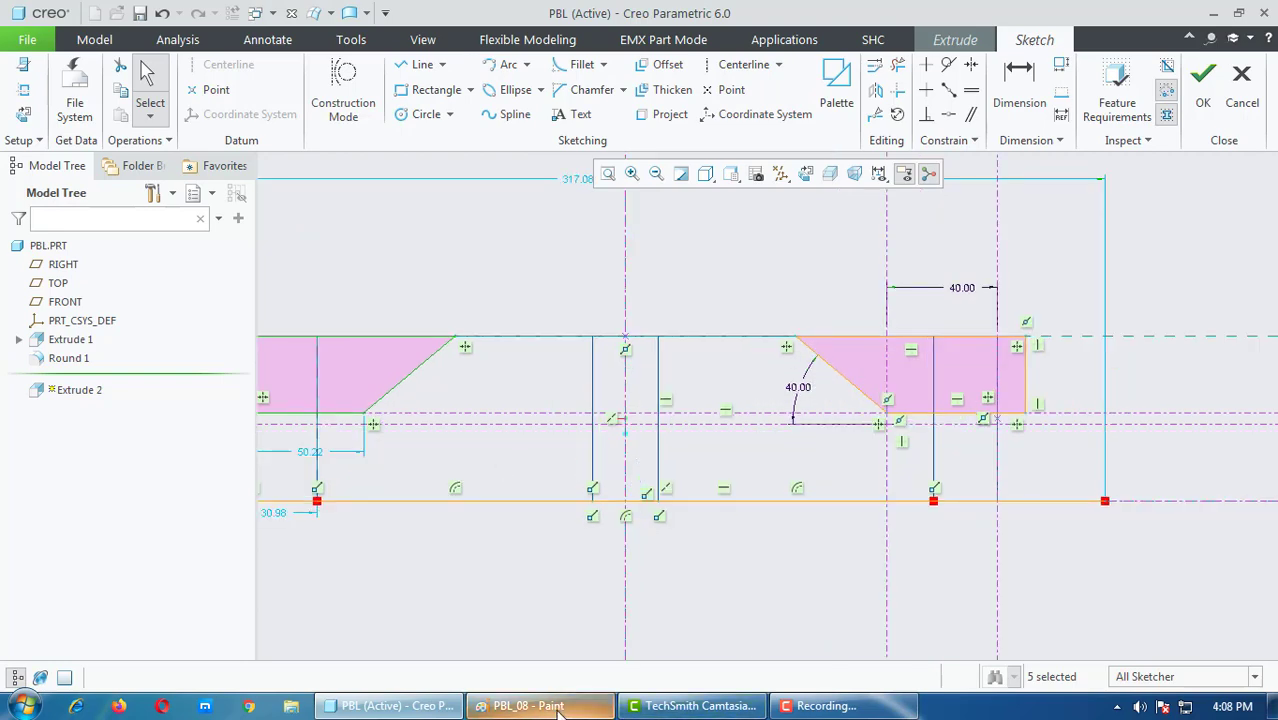
left_click(525, 705)
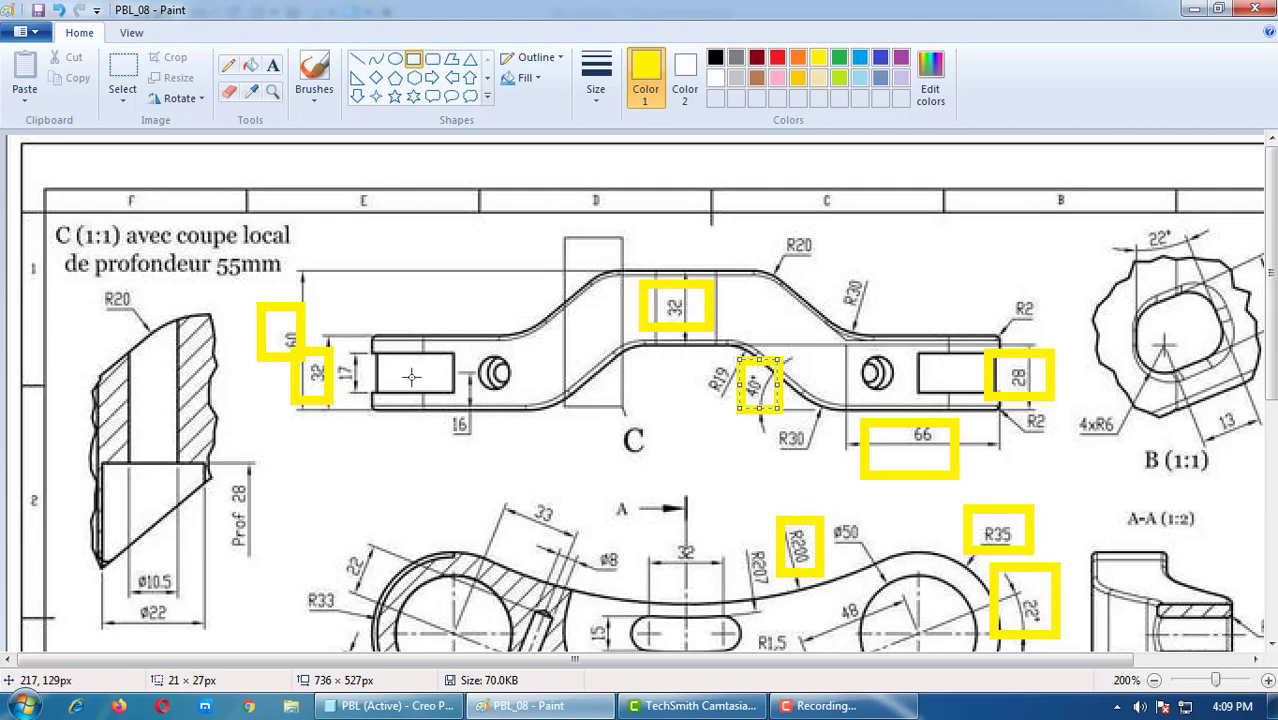
Step: Minimize the Paint reference drawing to bring back the Creo Extrude 2 sketch
left_click(1193, 9)
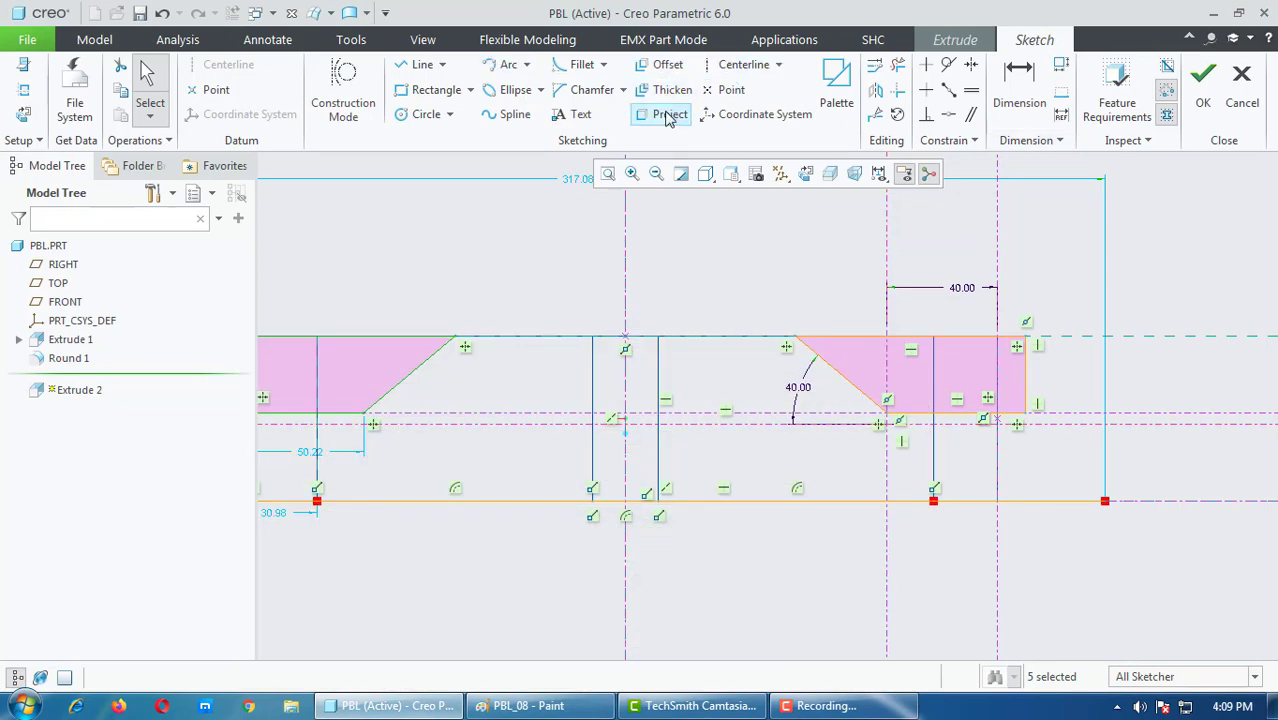
Step: Offset the right slanted edge 32 mm below it
left_click(667, 66)
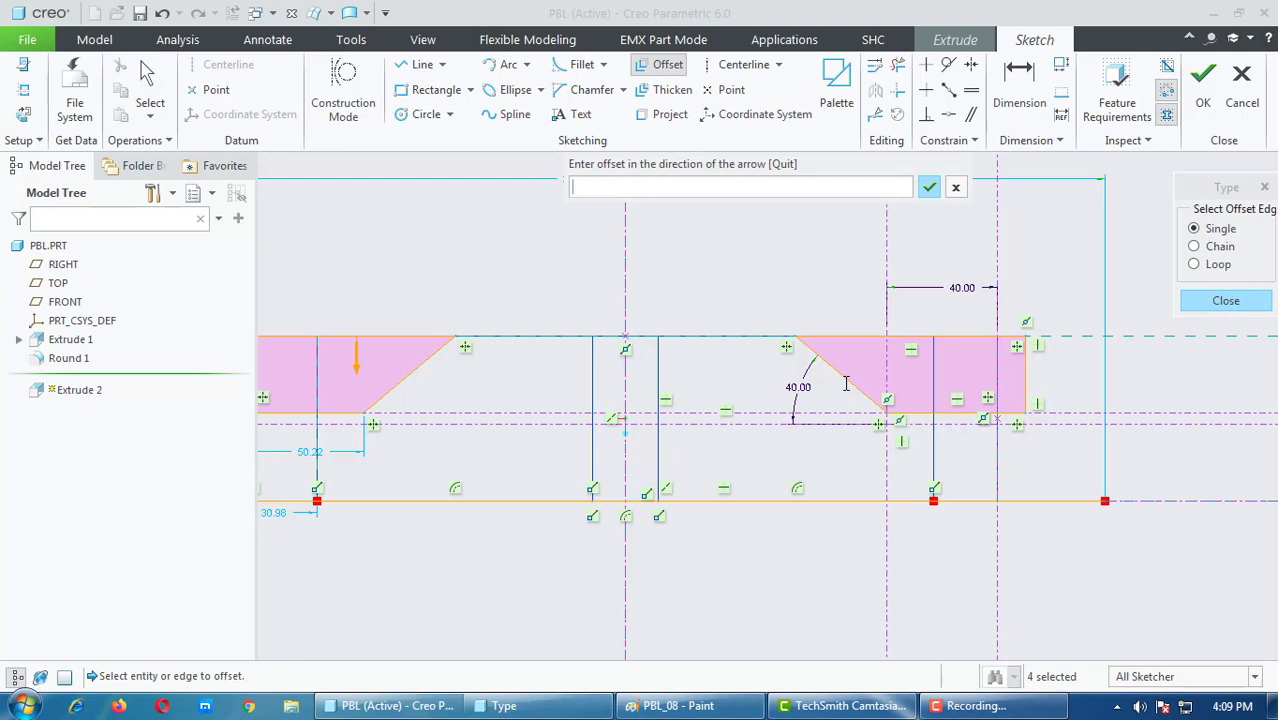
left_click(954, 190)
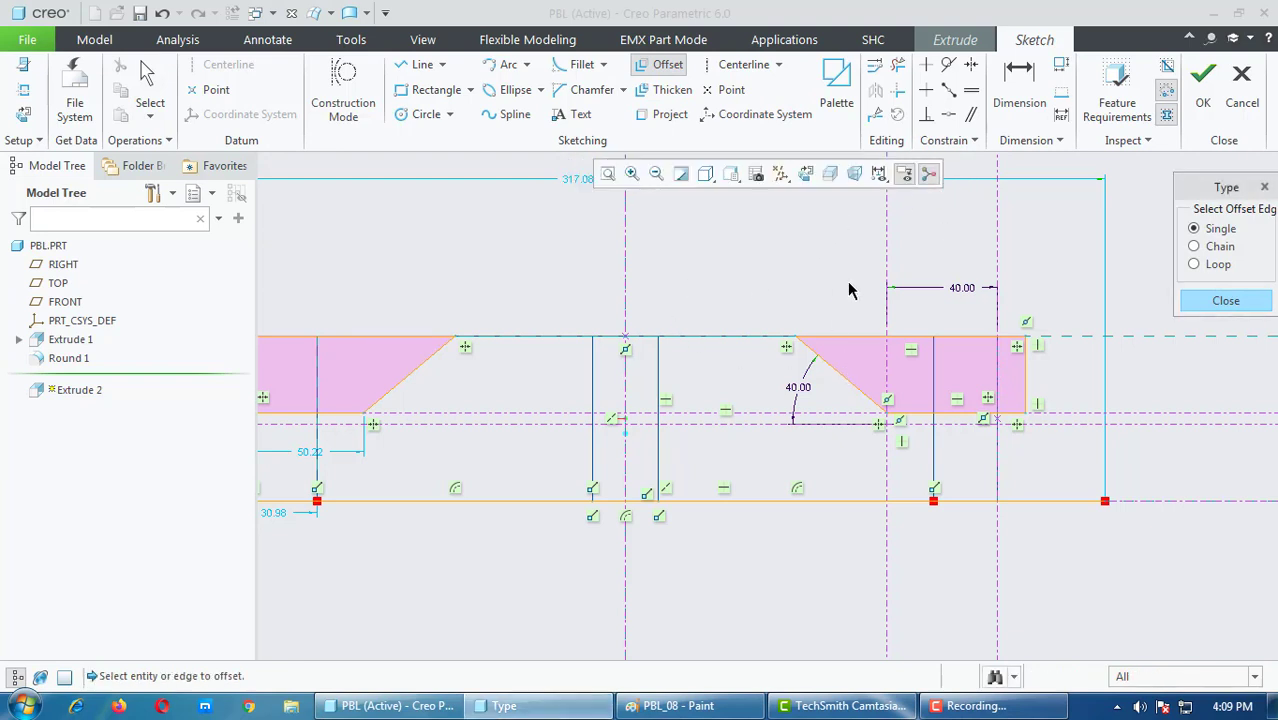
left_click(1222, 301)
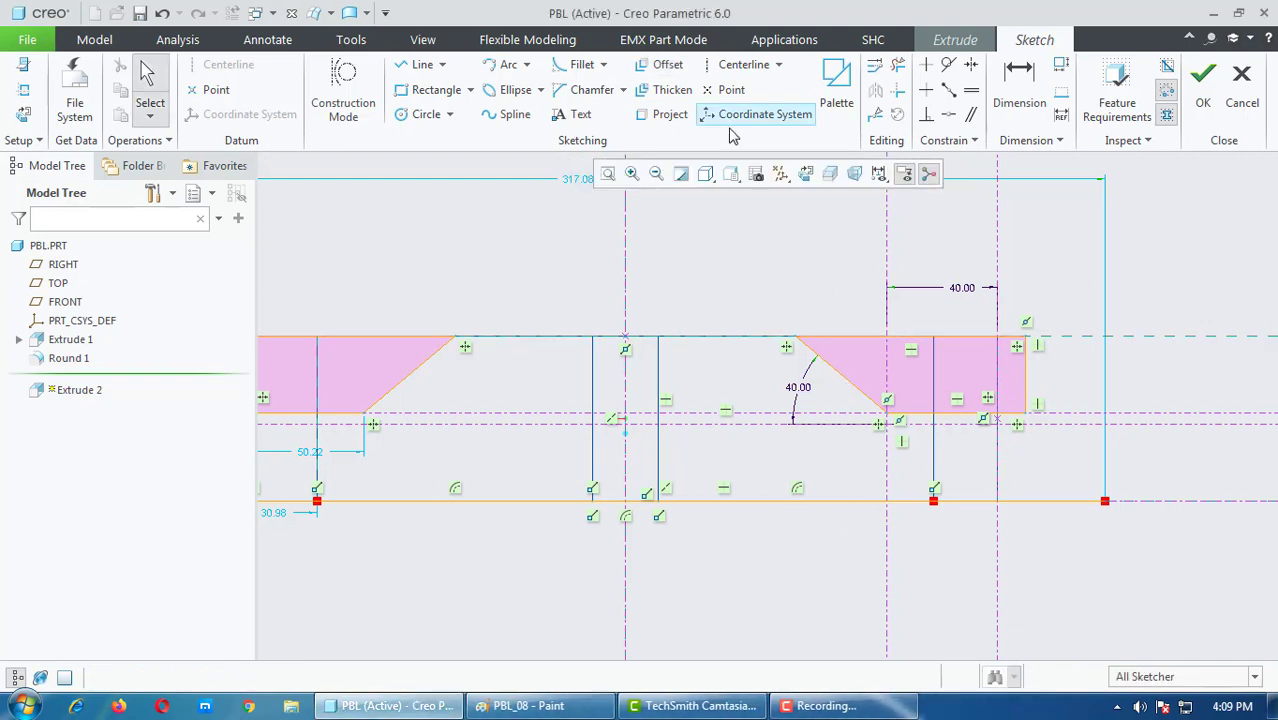
left_click(664, 64)
left_click(860, 403)
type("-32")
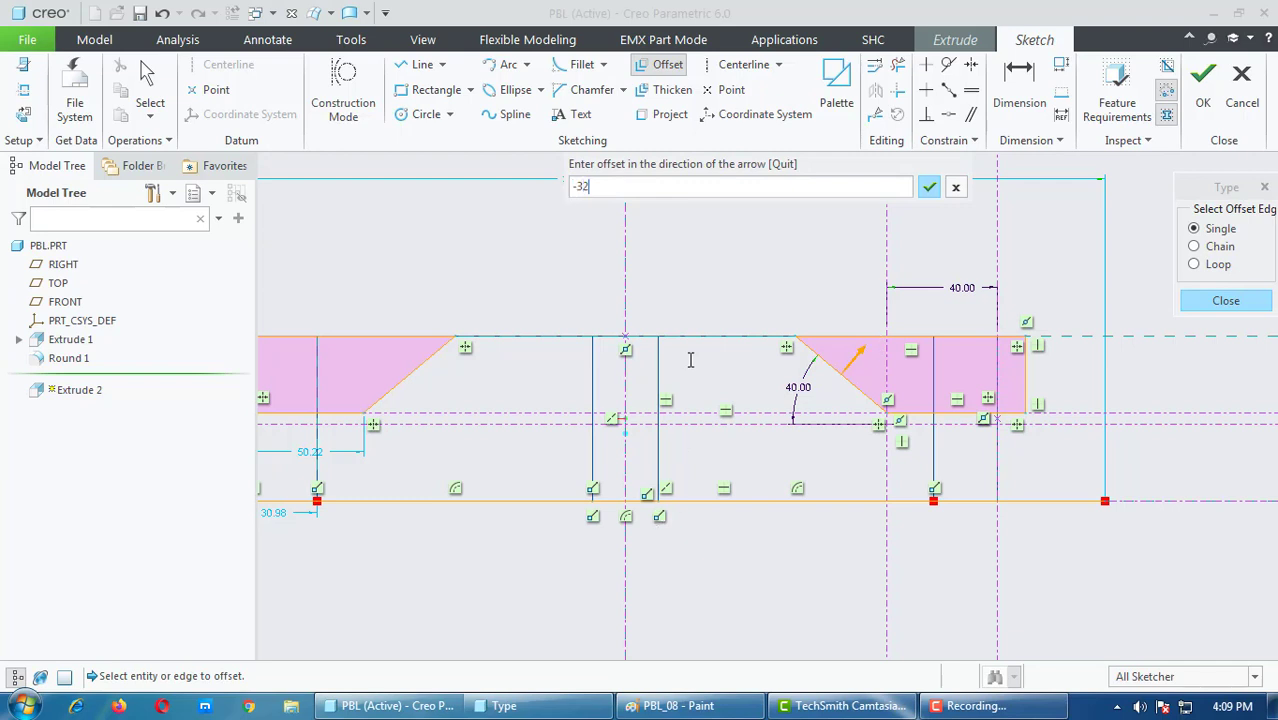
key("Return")
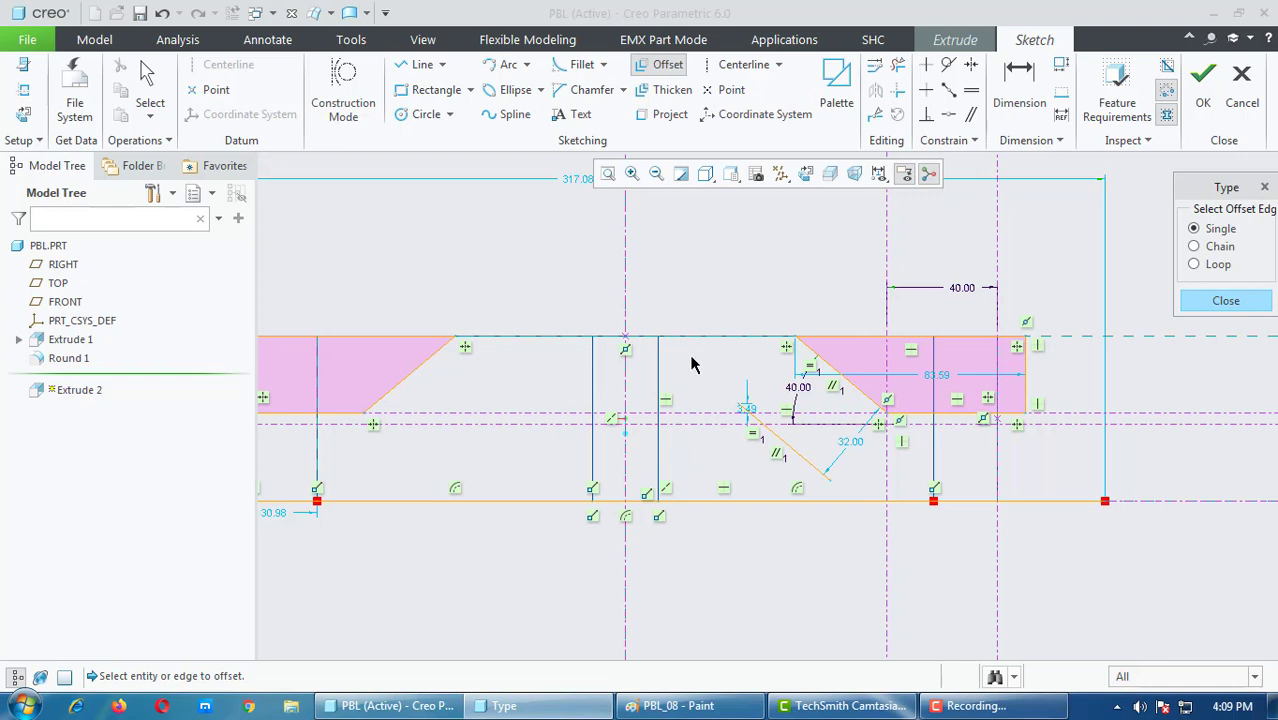
middle_click(858, 524)
scroll(826, 505, "down", 2)
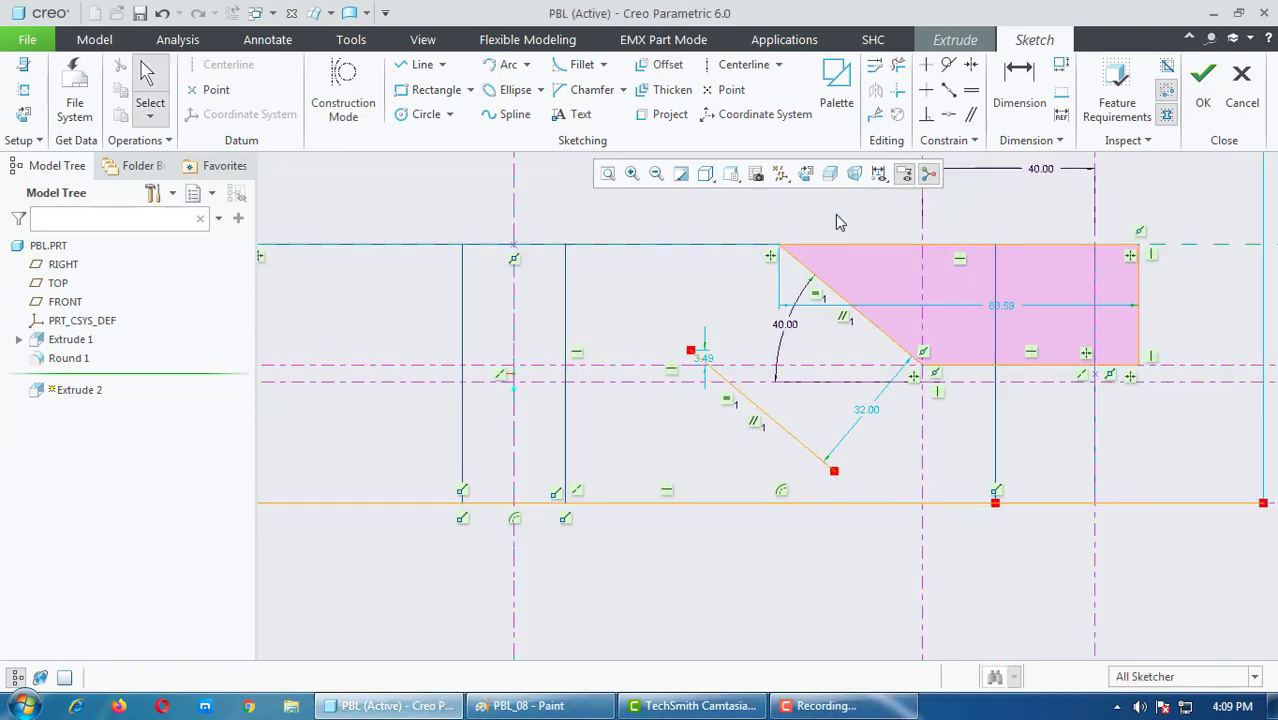
Step: Corner-trim the offset line to the bottom line and delete the leftover bottom segment
left_click(899, 93)
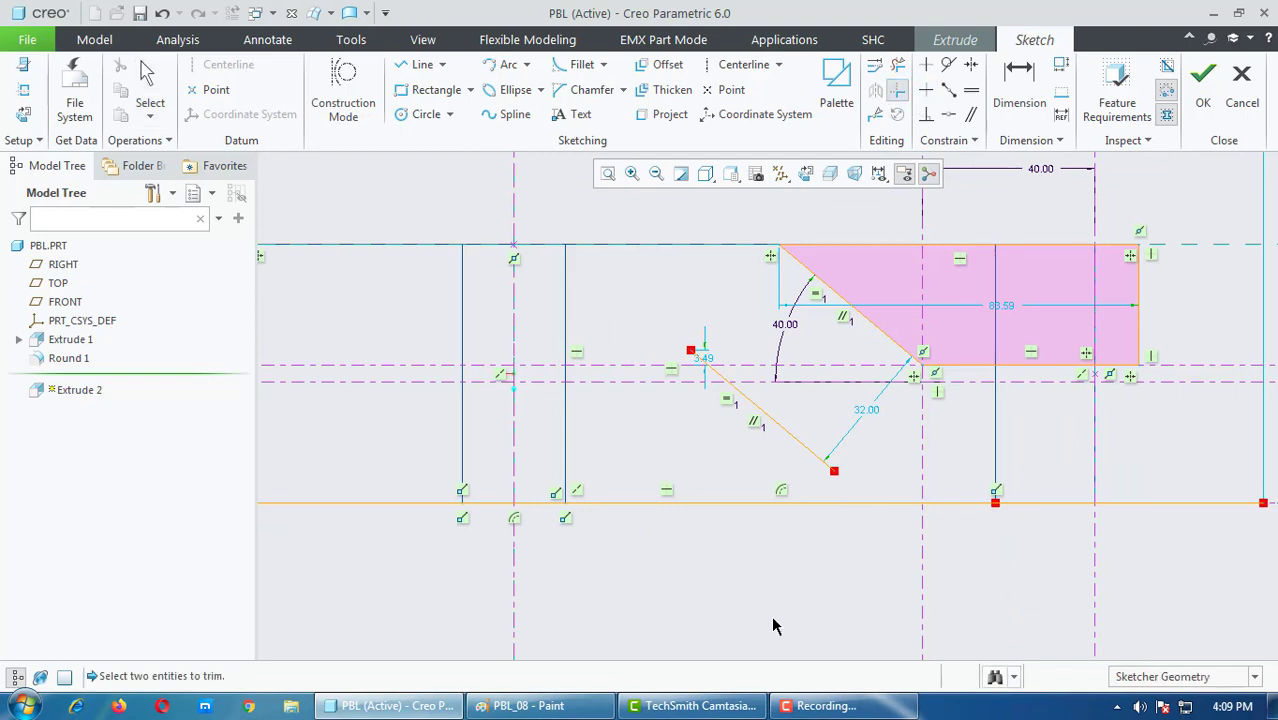
left_click(786, 438)
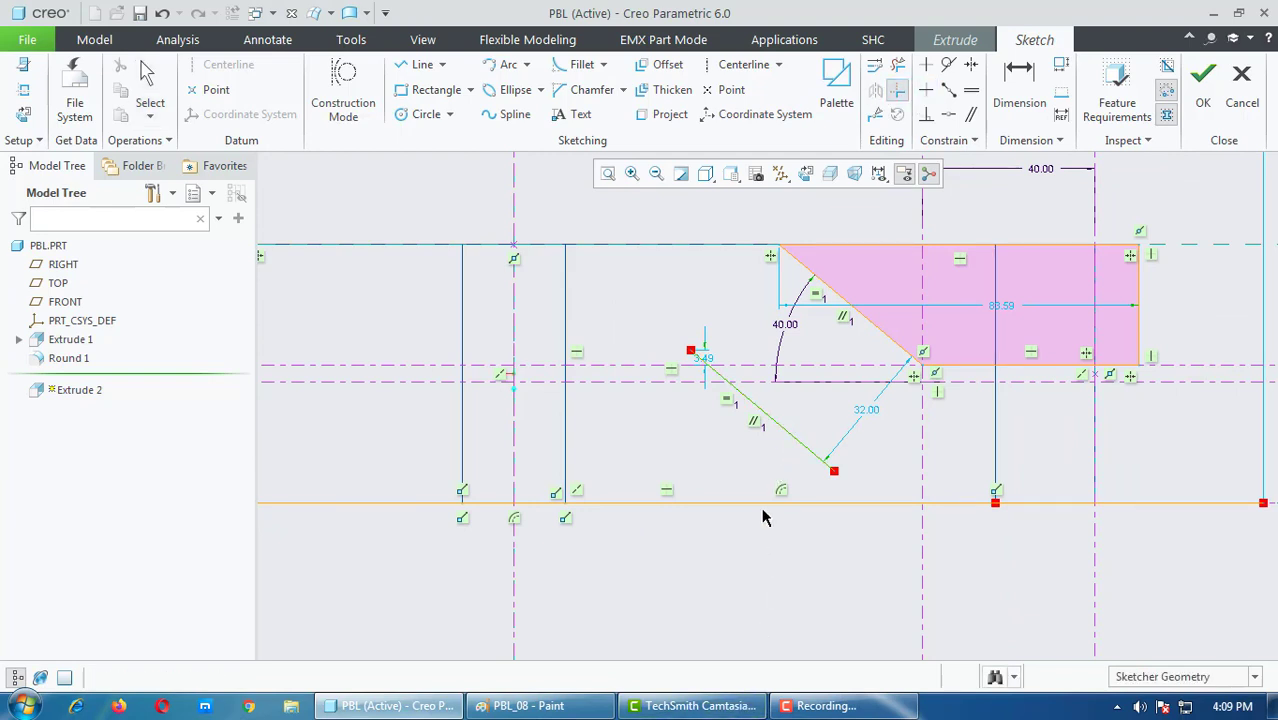
left_click(761, 503)
middle_click(761, 573)
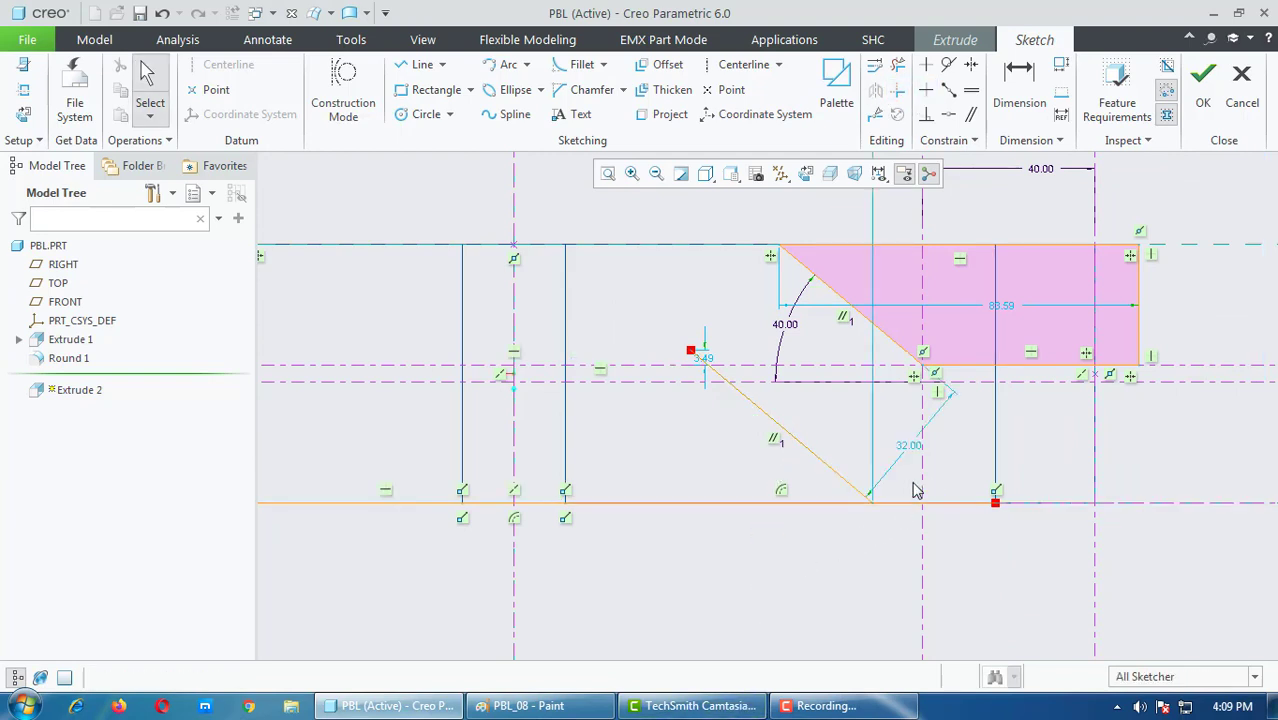
left_click(901, 66)
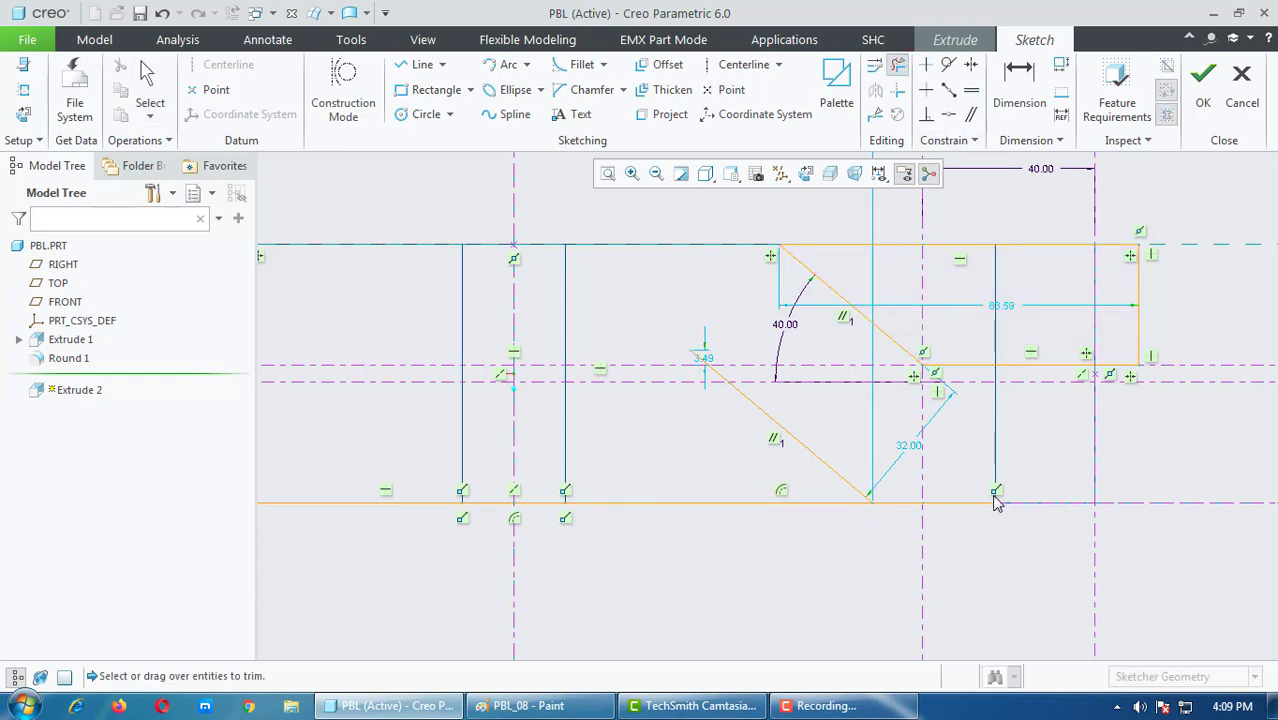
left_click(920, 503)
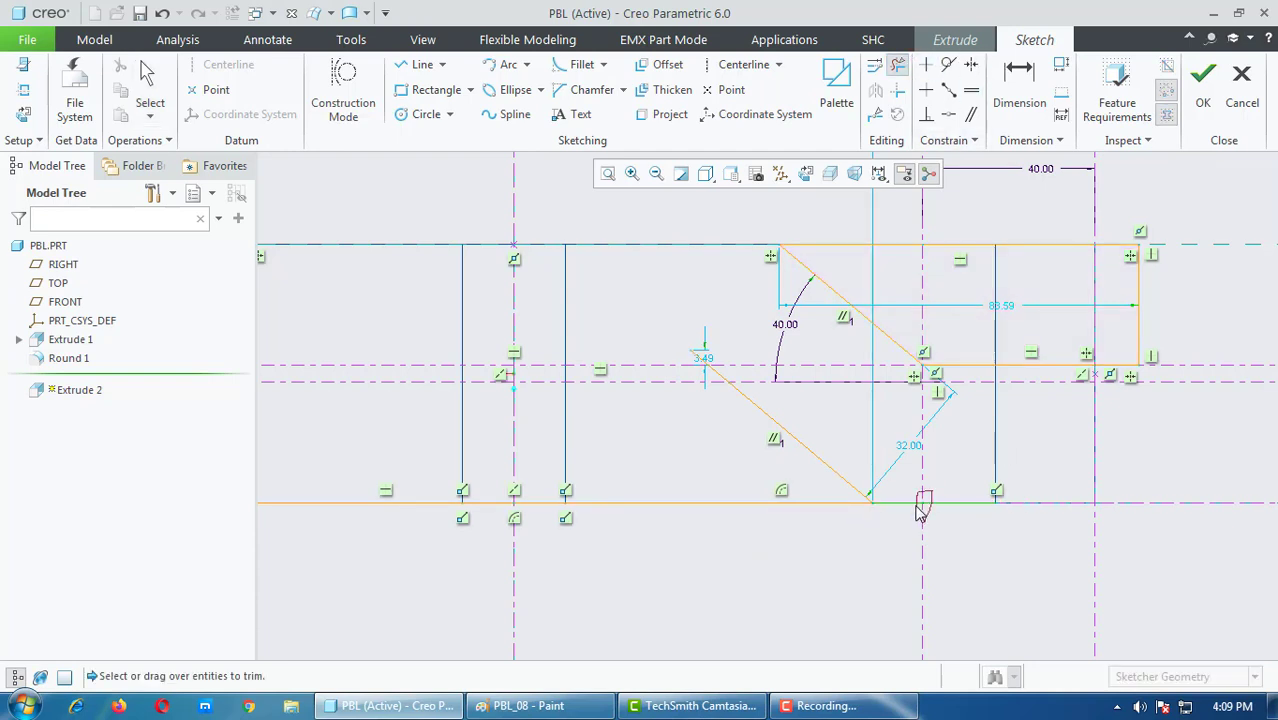
middle_click(1004, 508)
scroll(1004, 508, "up", 2)
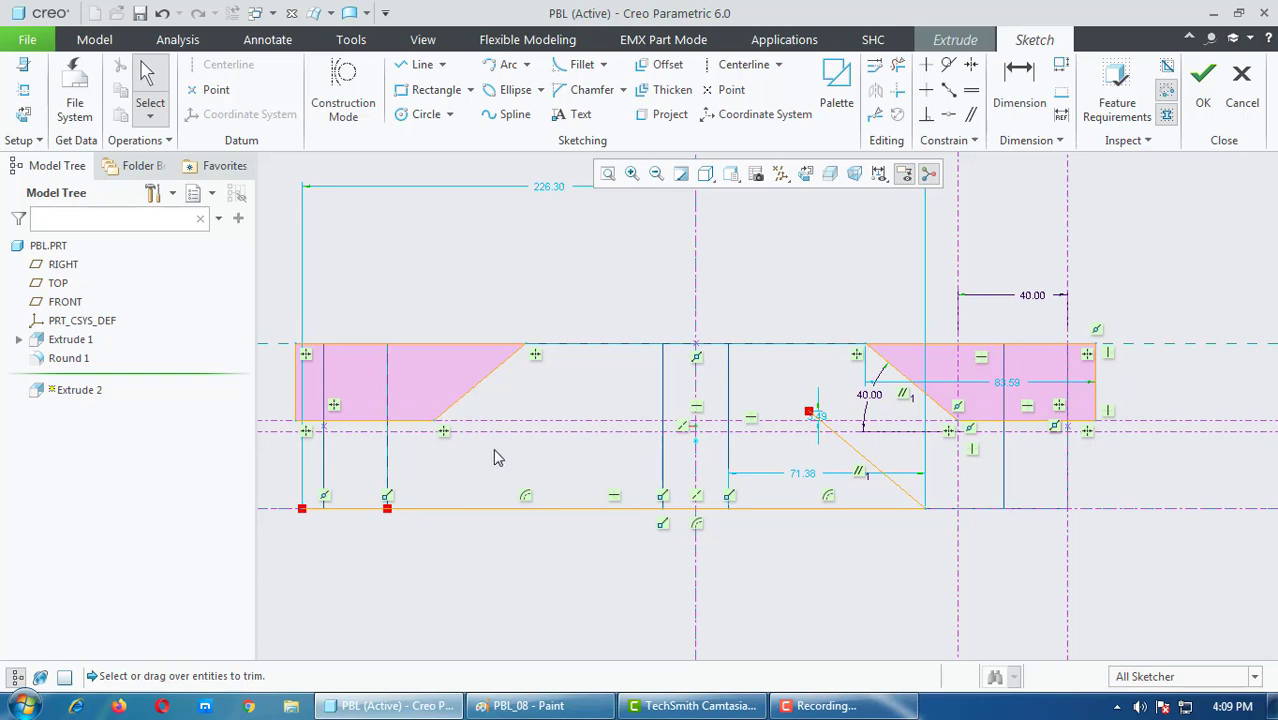
Step: Offset the left slanted edge by 32 mm
left_click(656, 65)
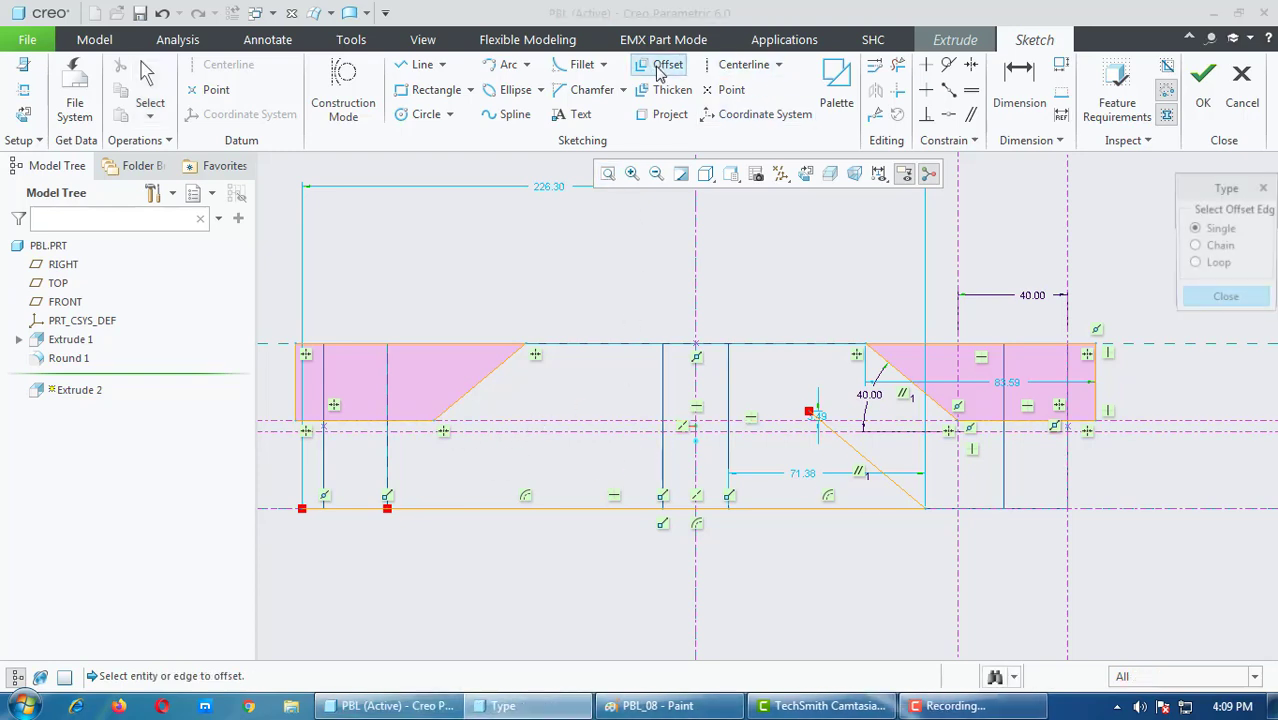
left_click(475, 391)
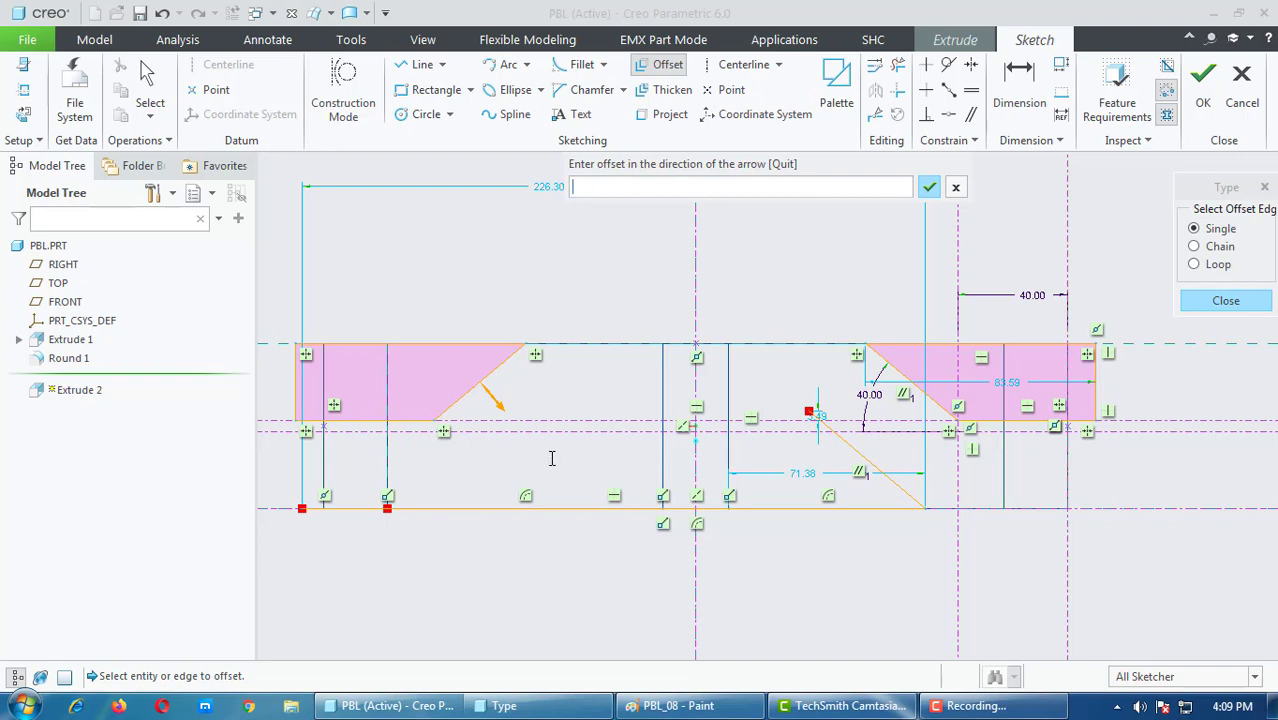
type("32")
key("Return")
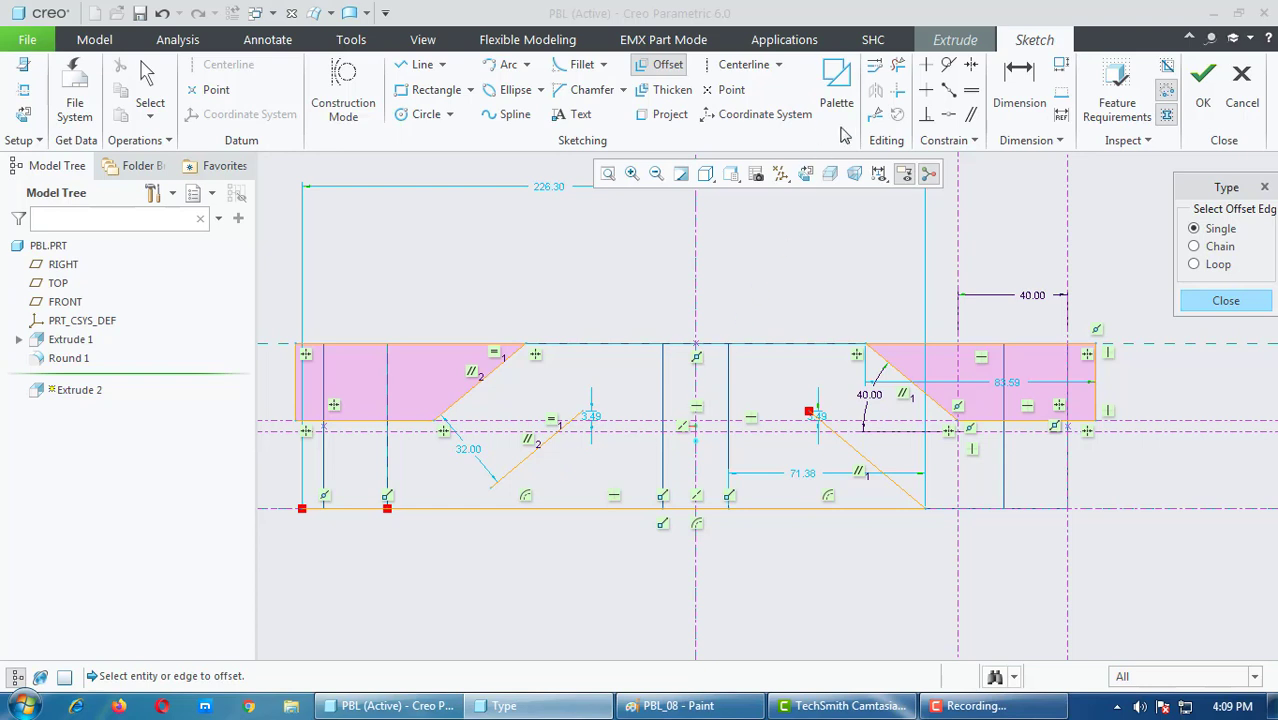
Step: Corner-trim the new left line to the bottom line and delete the excess bottom pieces
left_click(897, 90)
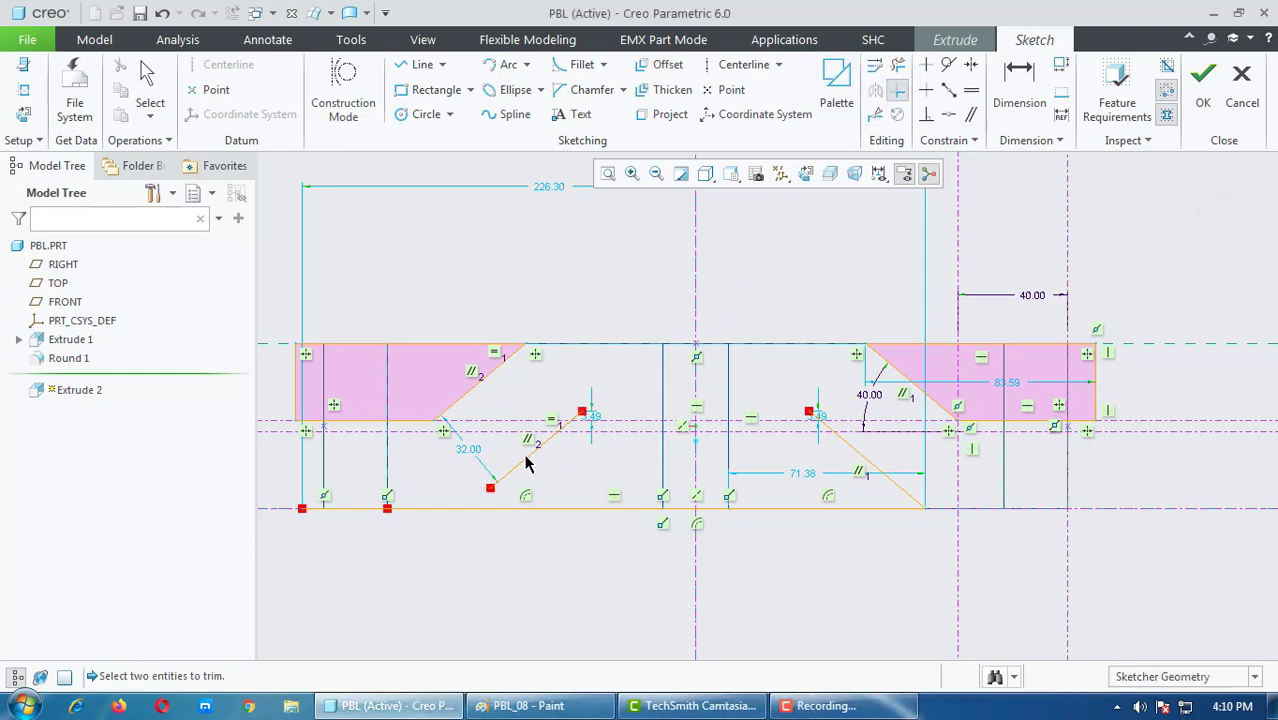
left_click(527, 462)
left_click(520, 507)
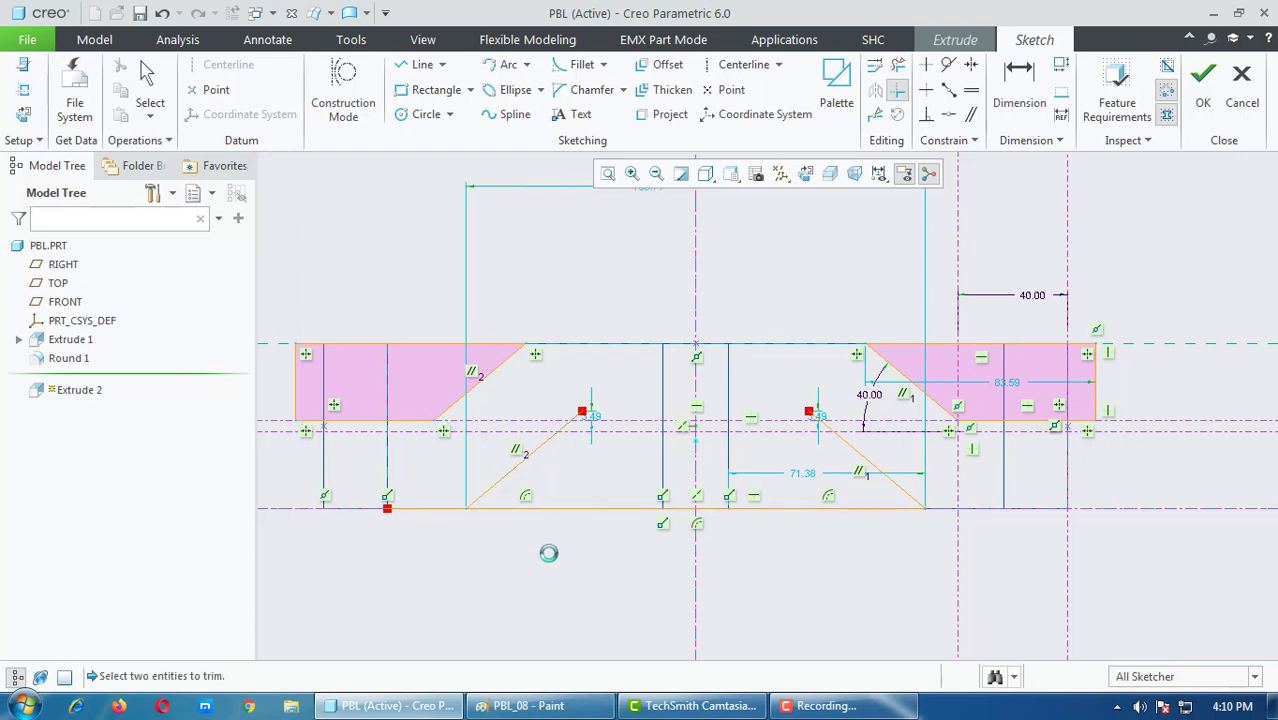
middle_click(784, 306)
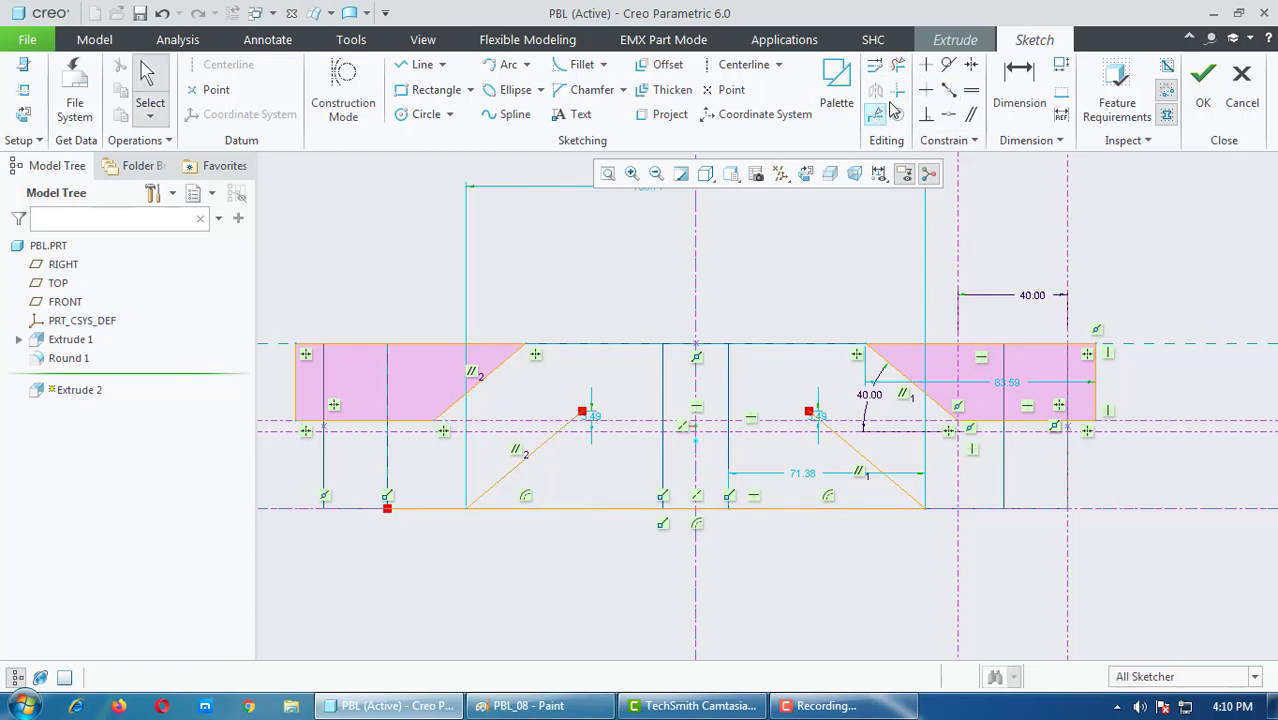
left_click(897, 64)
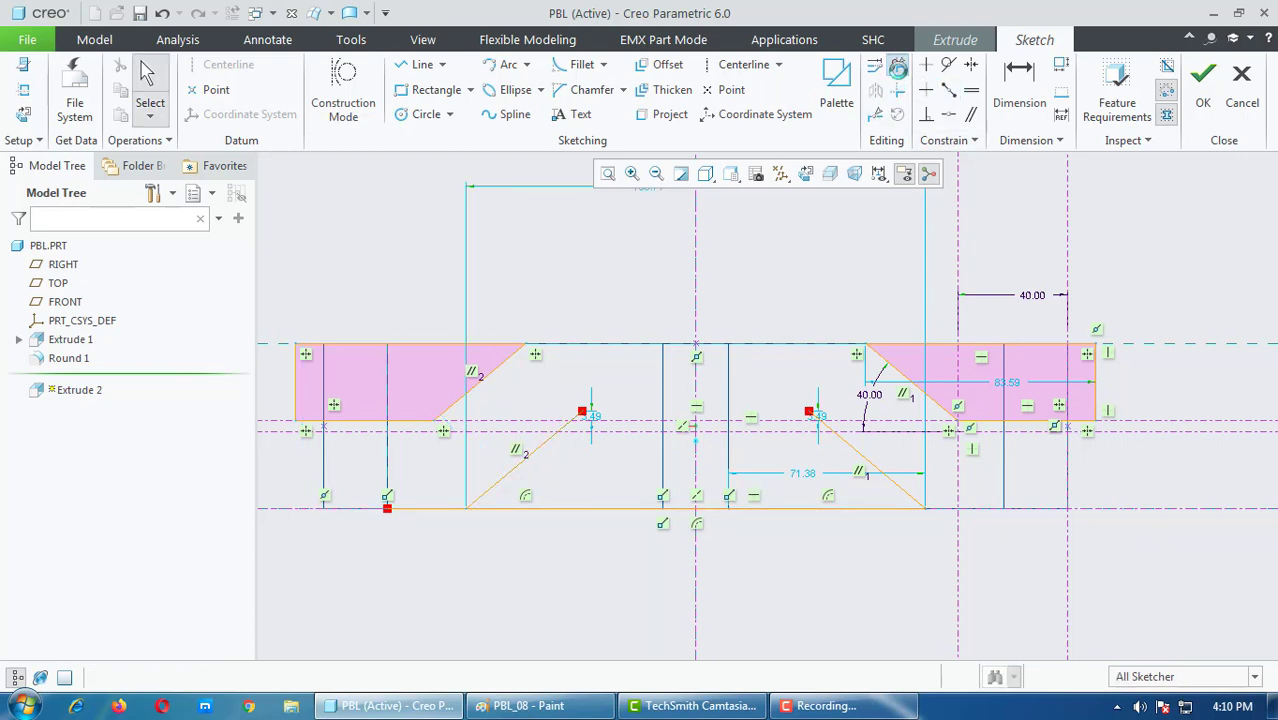
left_click_drag(447, 567, 443, 555)
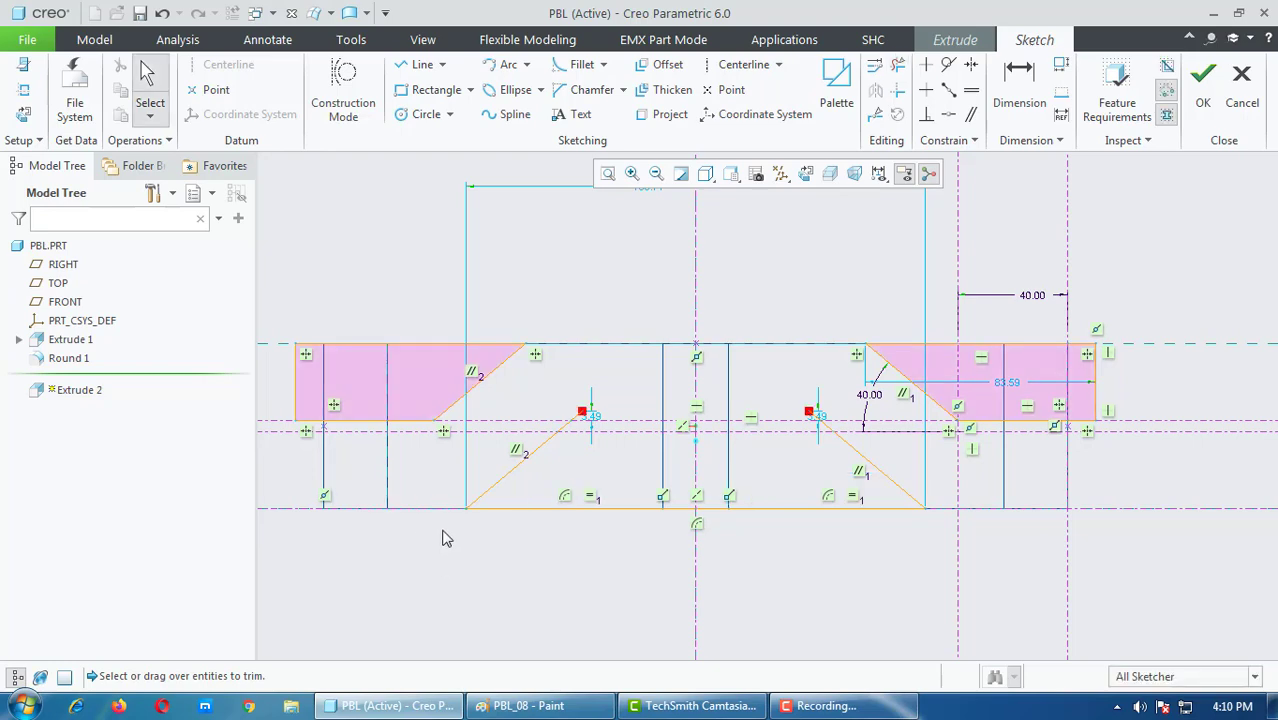
left_click(705, 174)
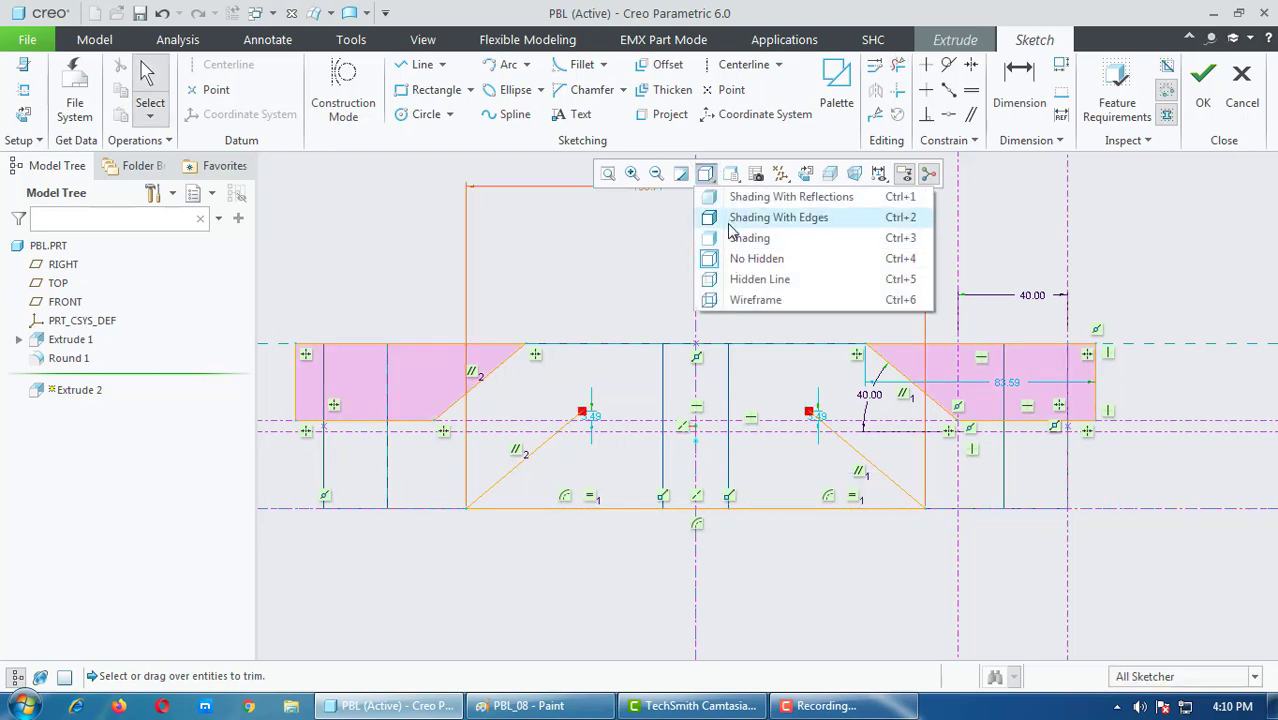
Step: Switch the display behind the sketch to shading, then to no hidden lines
left_click(745, 238)
scroll(647, 469, "down", 2)
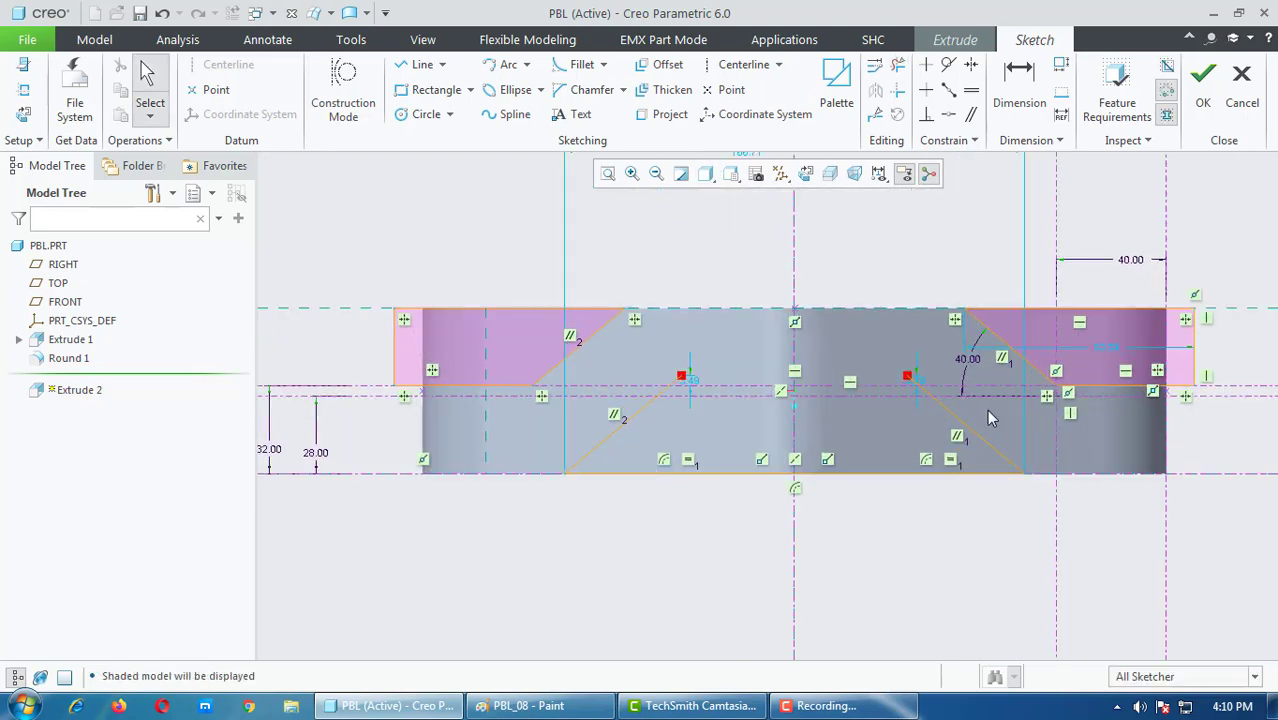
scroll(895, 327, "down", 1)
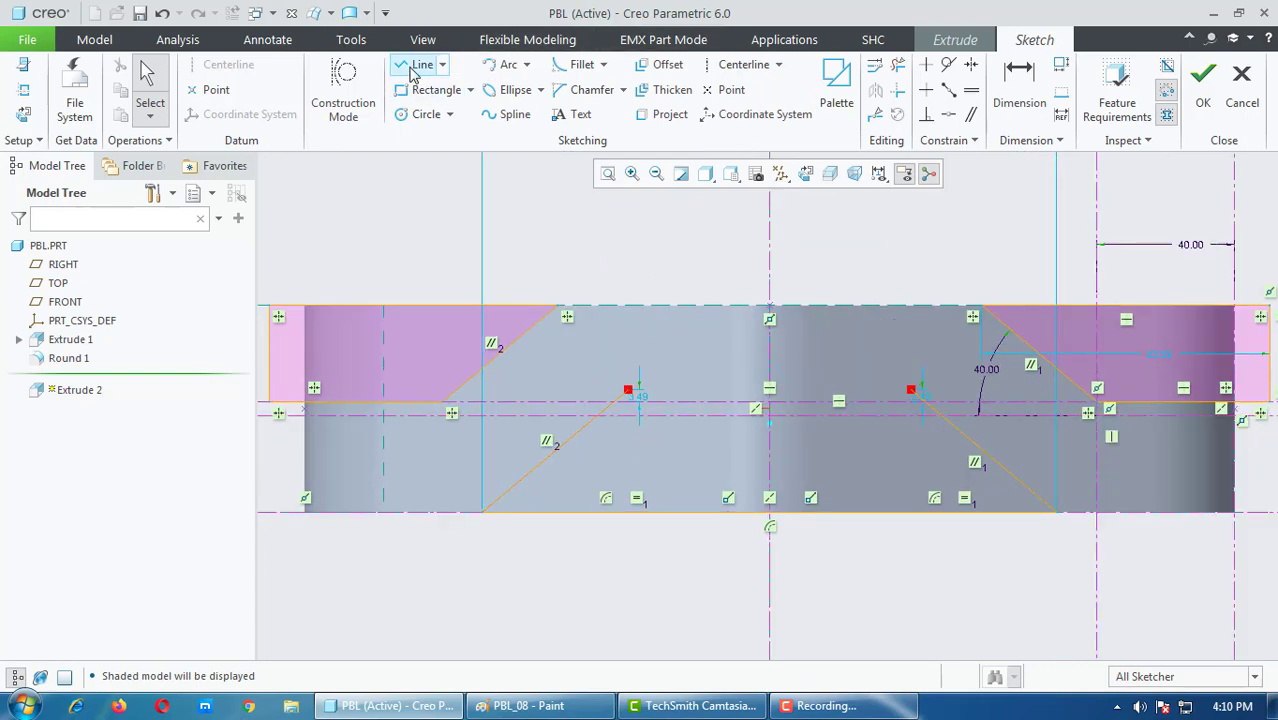
left_click(706, 175)
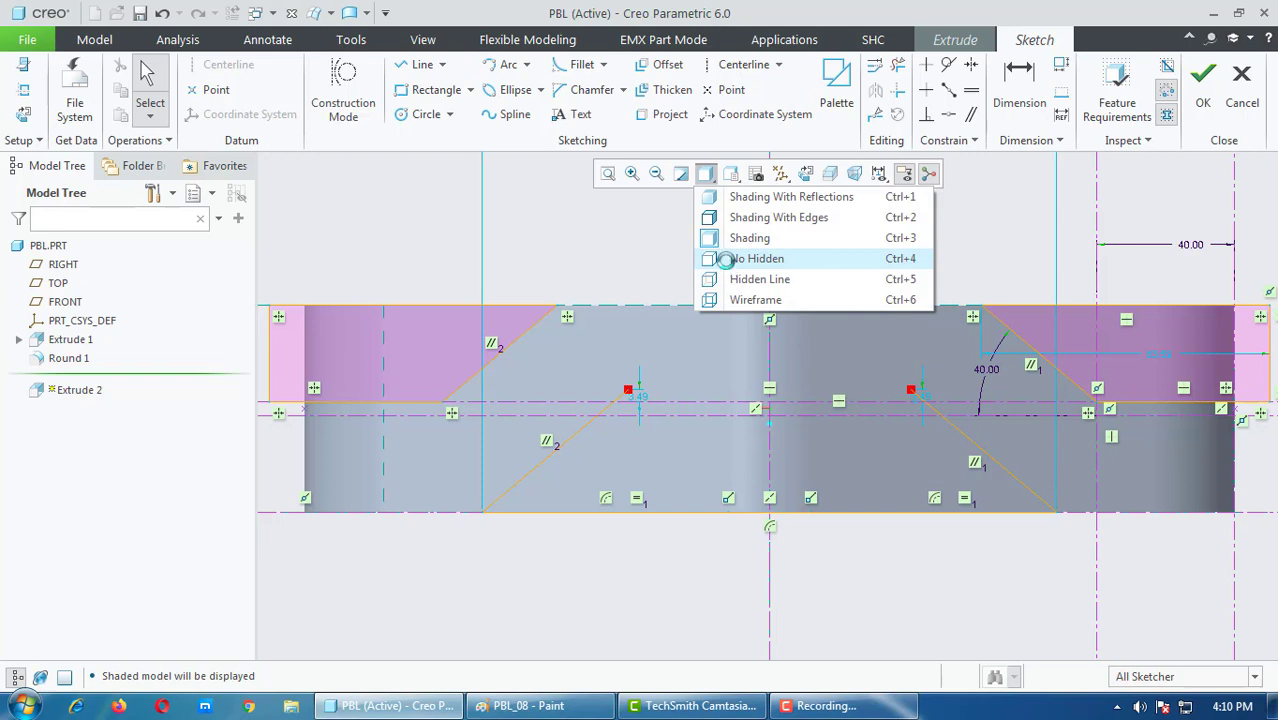
left_click(724, 259)
Step: Trim away the short stray segment and its 3.49 dimension with Delete Segment
left_click(617, 418)
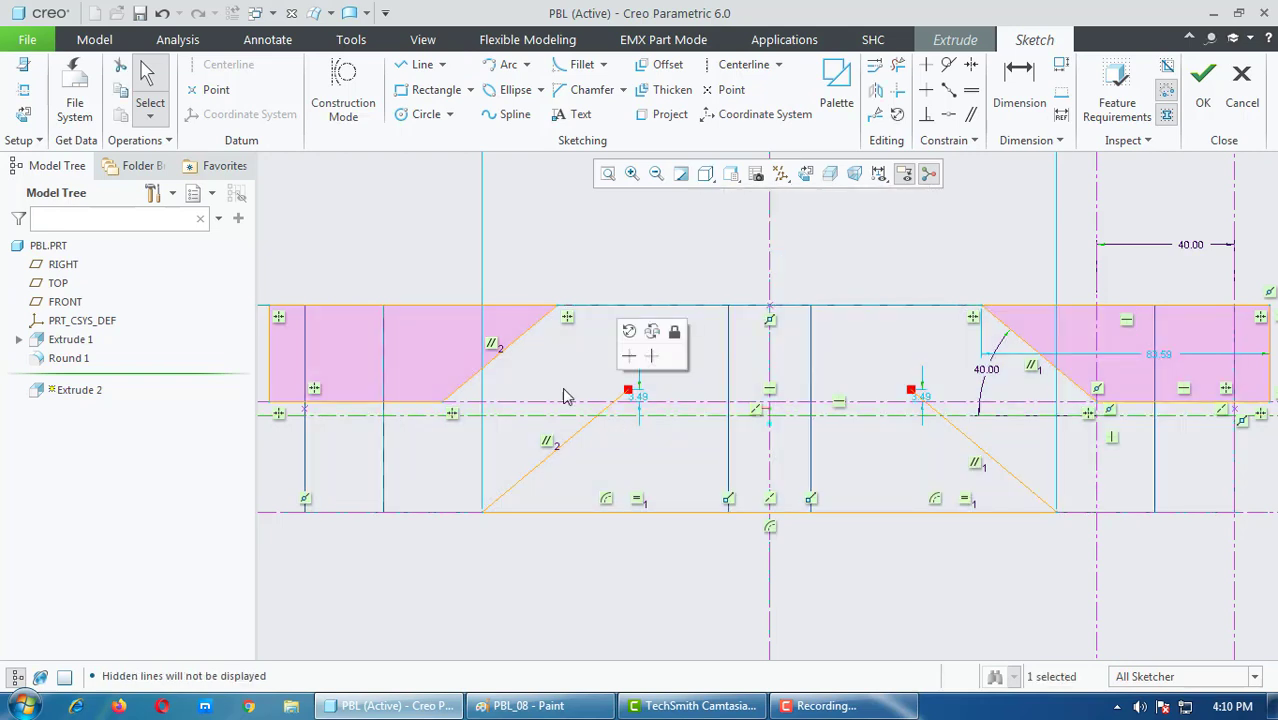
left_click(405, 67)
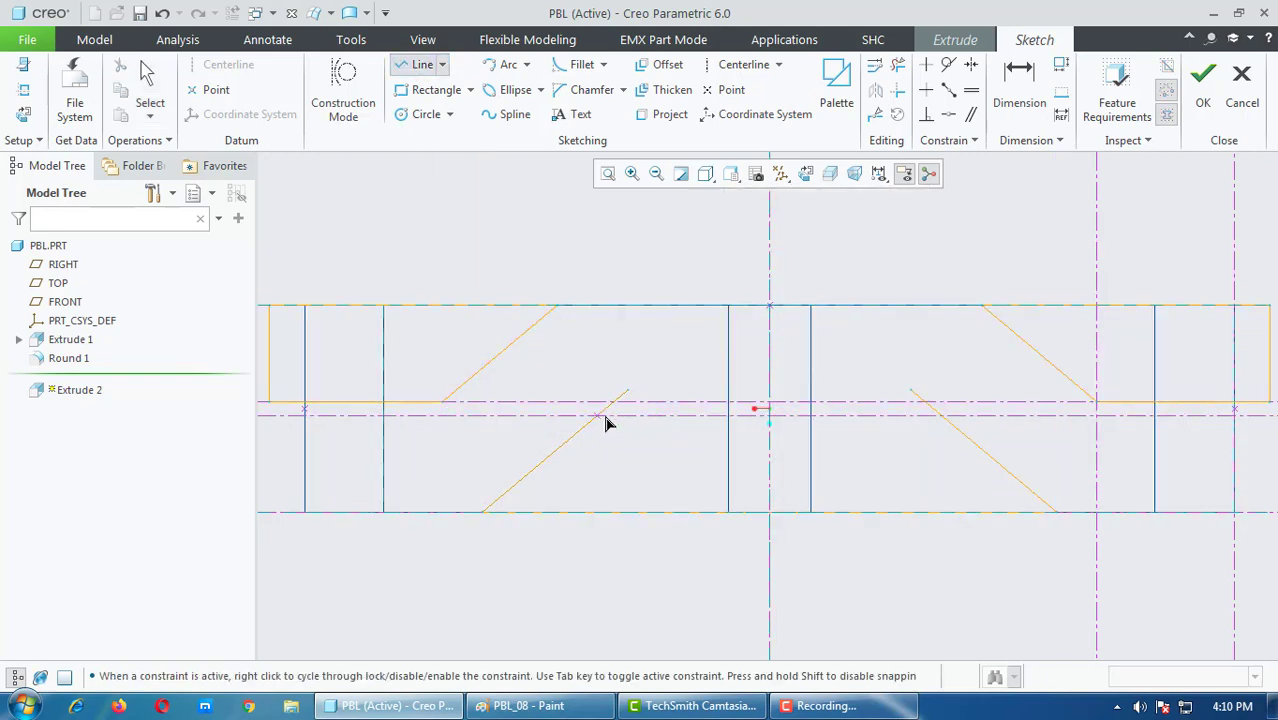
middle_click(873, 462)
left_click(898, 64)
scroll(940, 430, "down", 4)
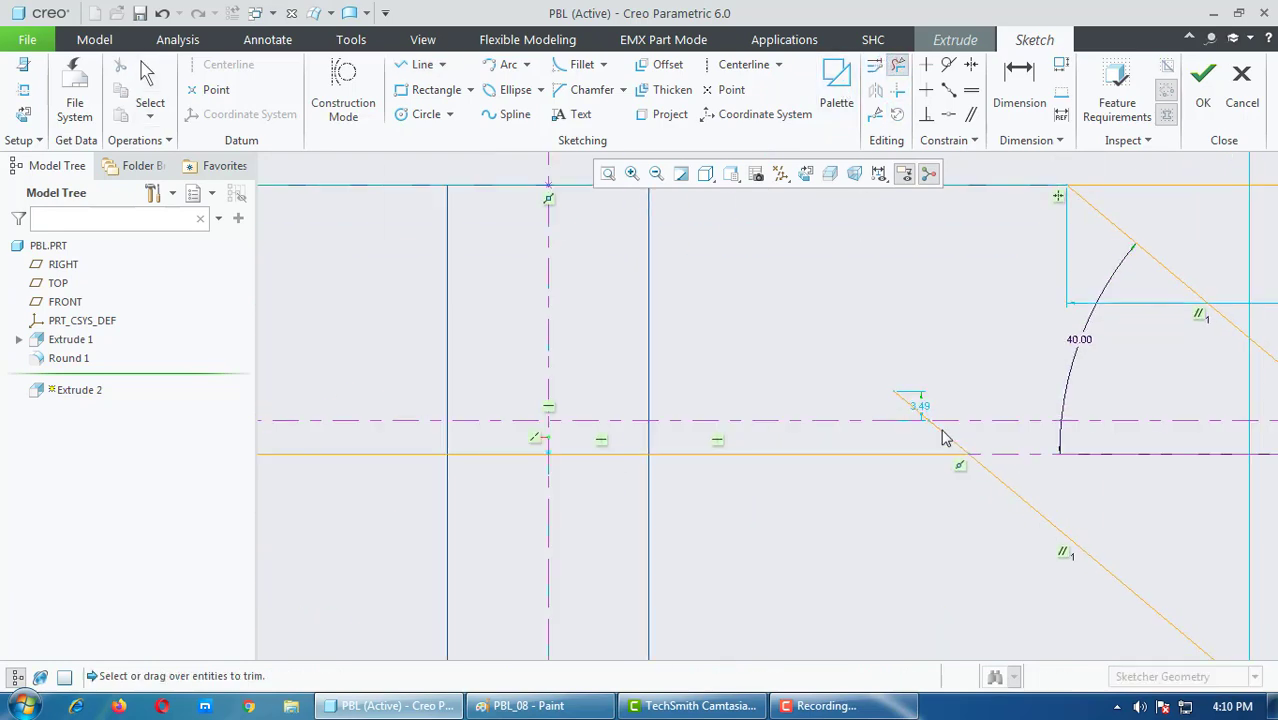
scroll(945, 420, "up", 3)
scroll(580, 400, "down", 2)
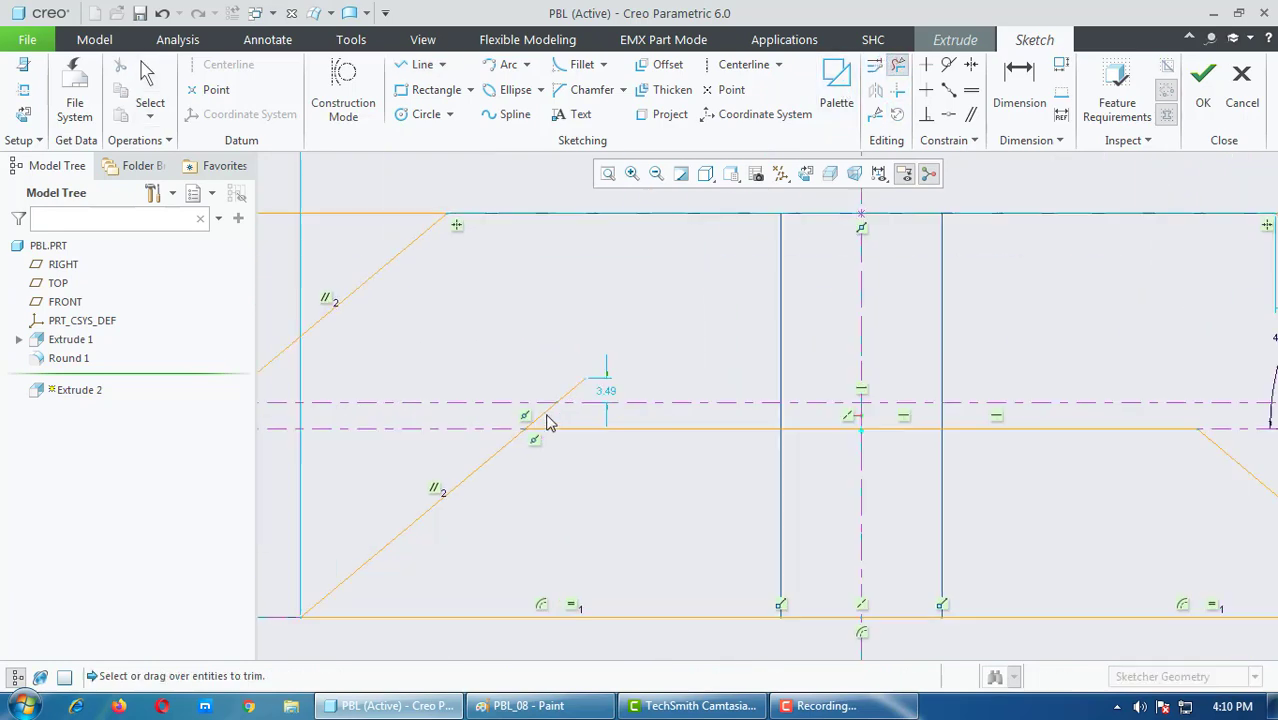
scroll(560, 400, "down", 2)
left_click(560, 400)
middle_click(490, 363)
scroll(490, 363, "up", 3)
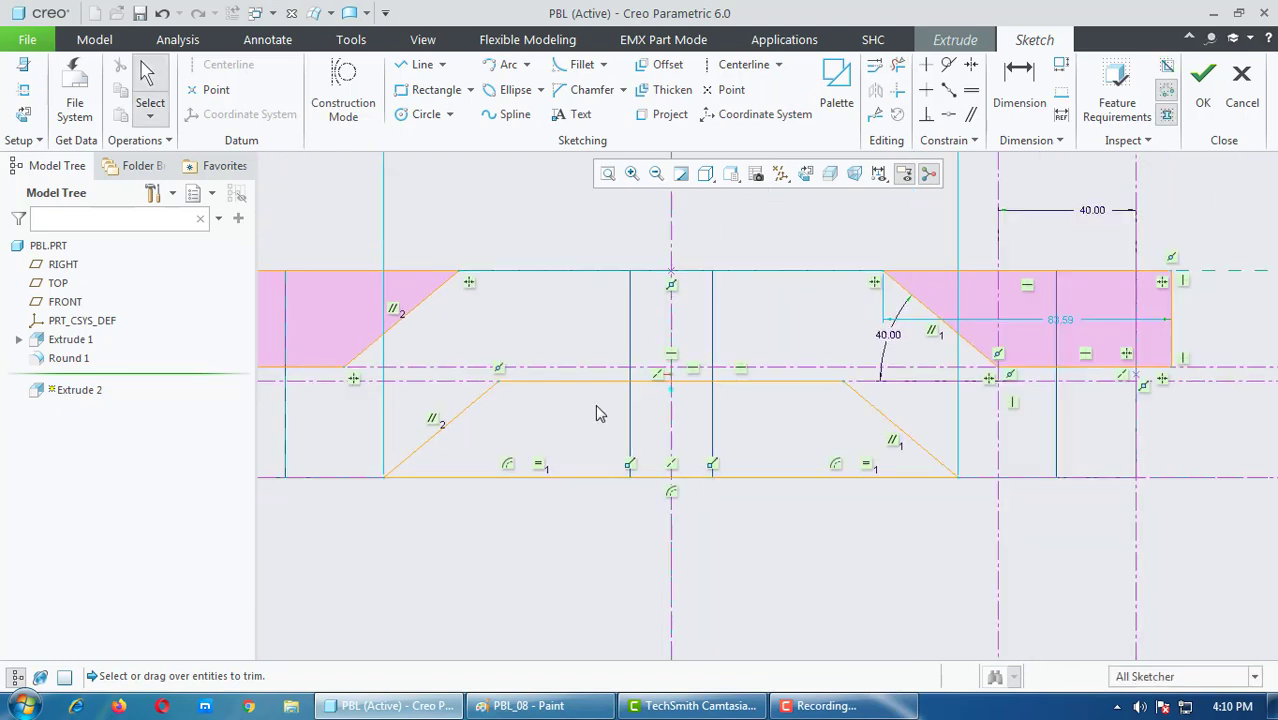
scroll(829, 538, "up", 3)
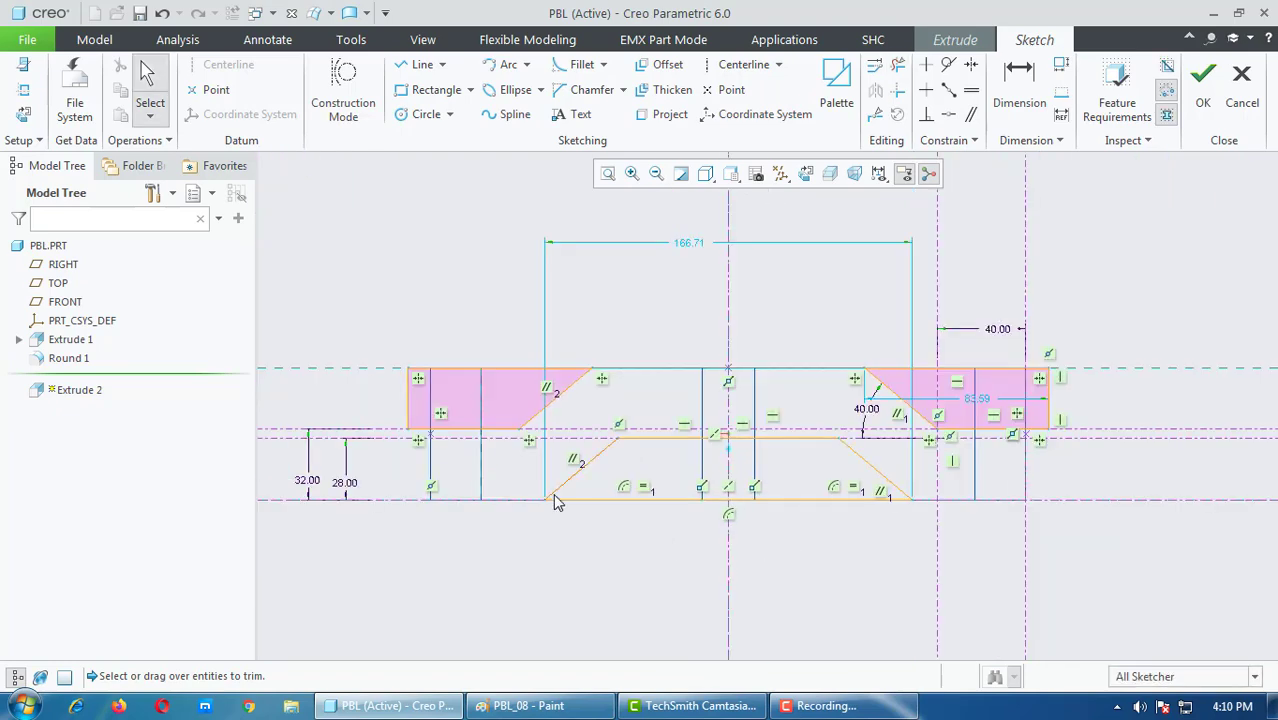
scroll(557, 500, "down", 2)
scroll(702, 530, "up", 2)
scroll(600, 528, "down", 1)
scroll(640, 545, "down", 1)
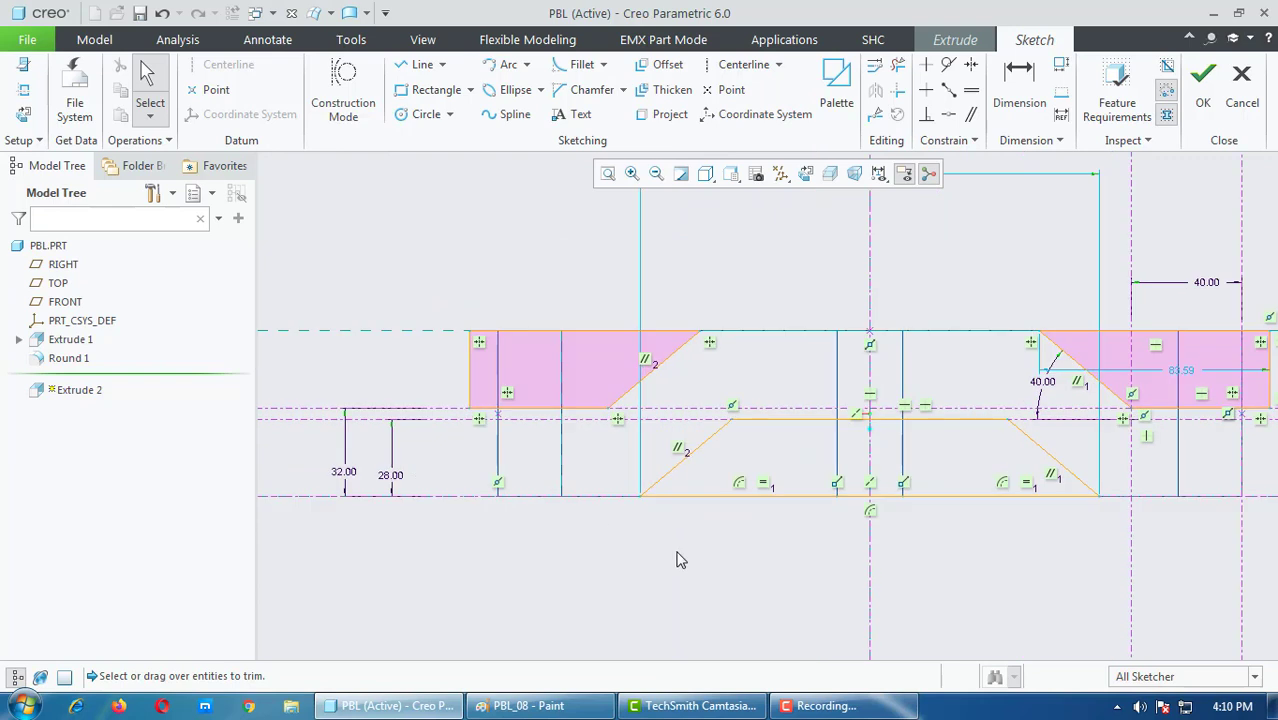
Step: Switch to Corner trim to join the horizontal and diagonal lines
left_click(898, 90)
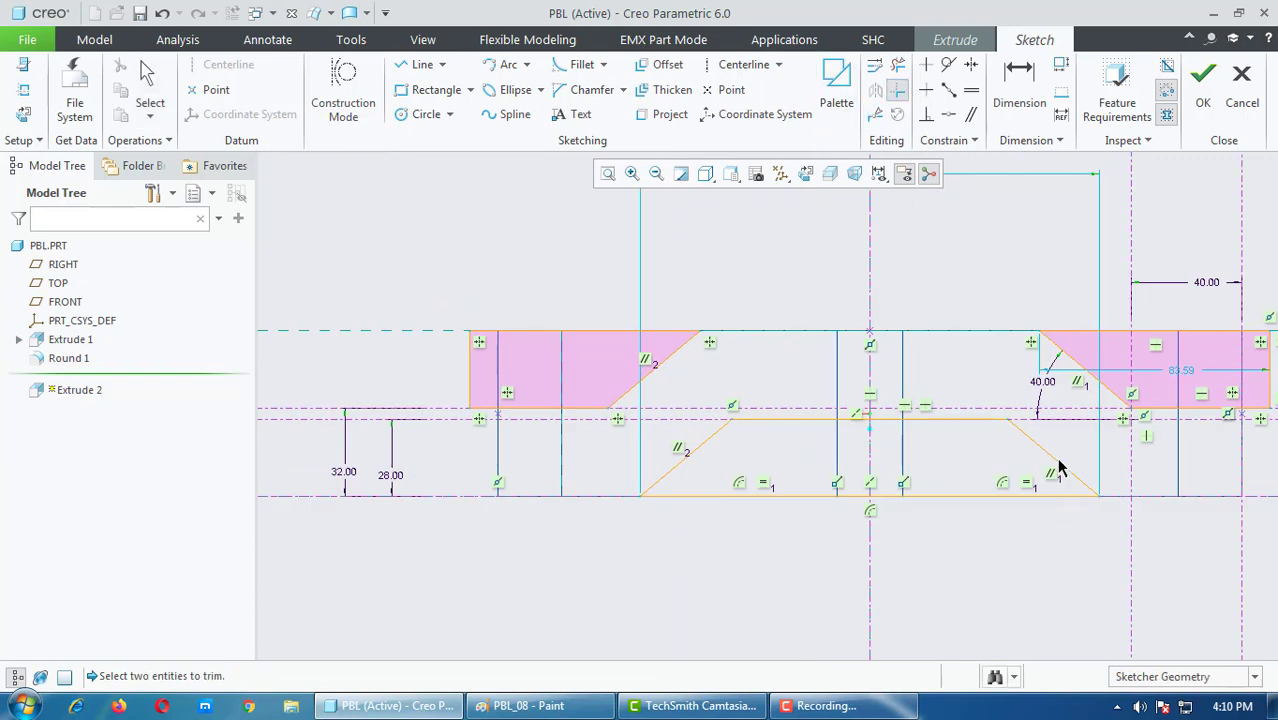
scroll(1163, 542, "down", 1)
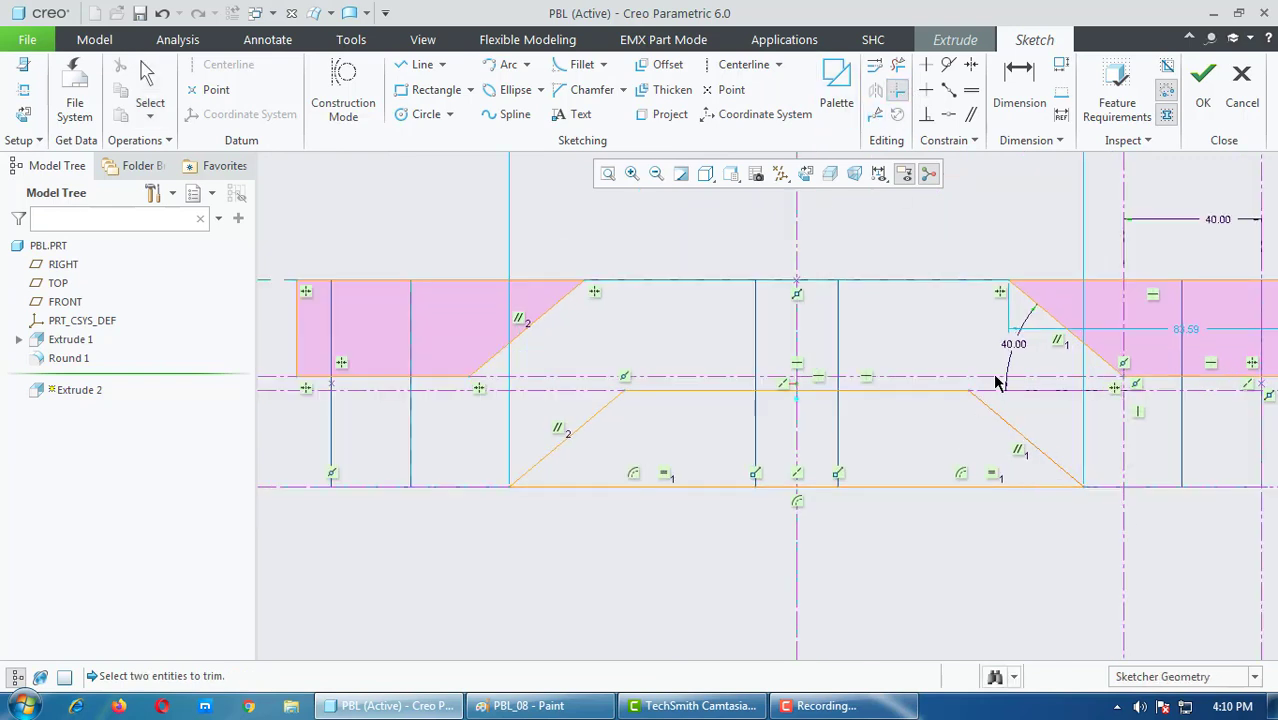
scroll(973, 401, "down", 3)
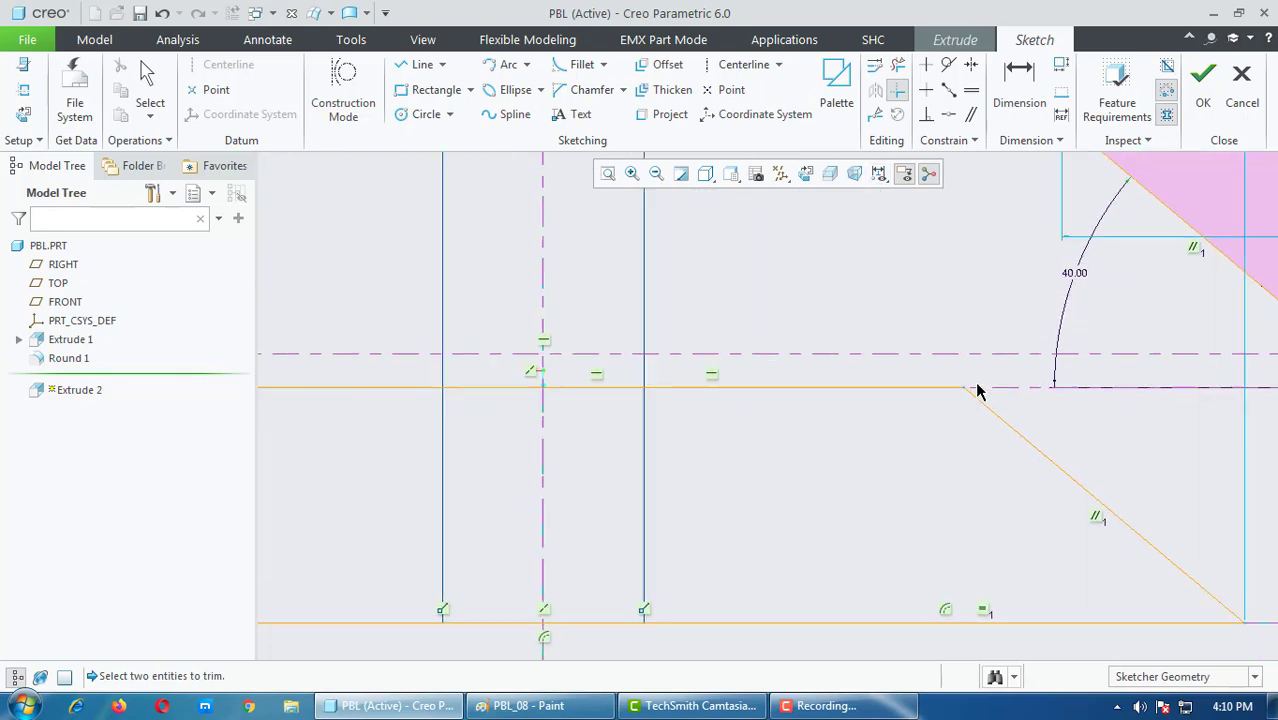
scroll(967, 382, "up", 2)
scroll(909, 312, "up", 1)
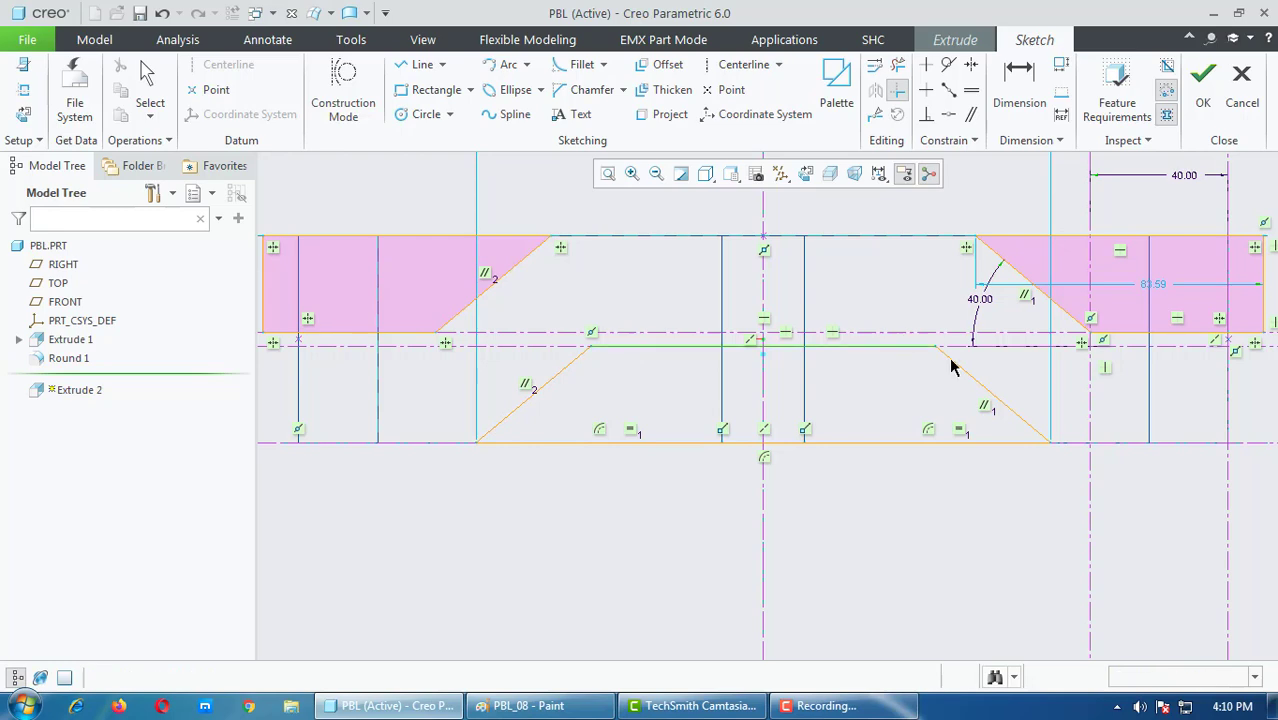
Step: Delete the lower right diagonal line and undo it, leaving the middle section closed and shaded
middle_click(522, 455)
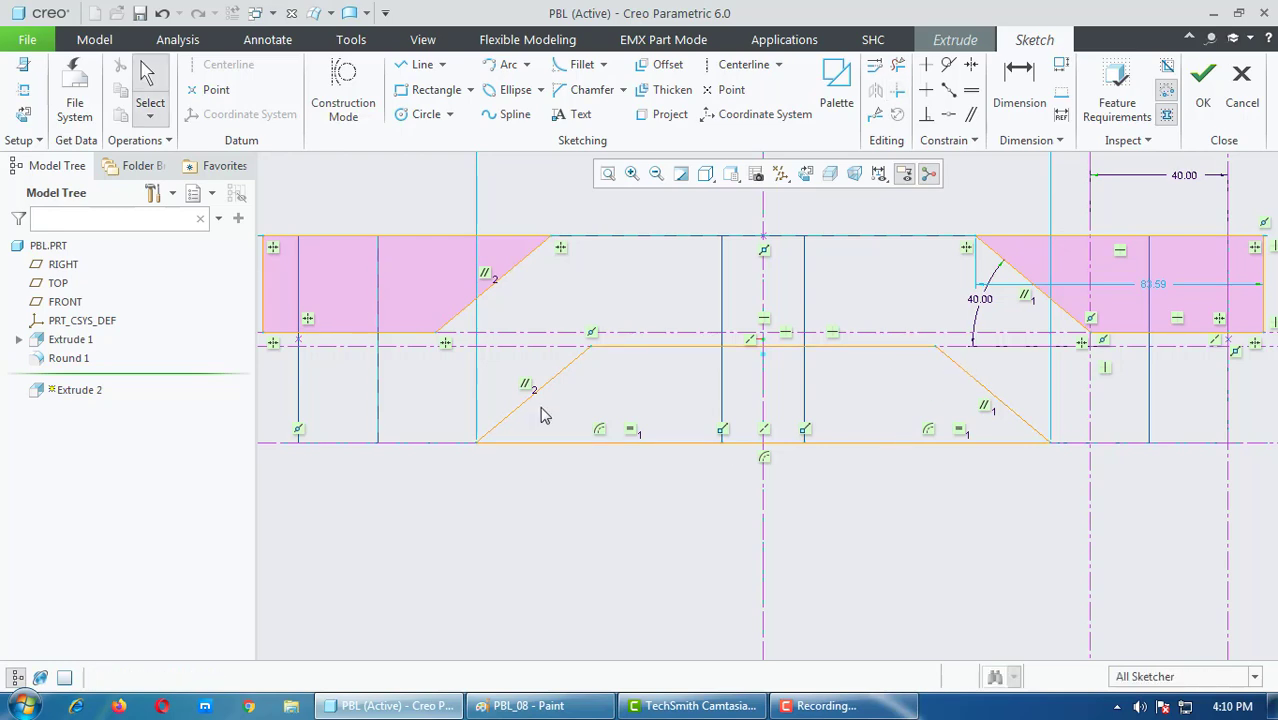
scroll(546, 413, "up", 1)
scroll(548, 411, "down", 1)
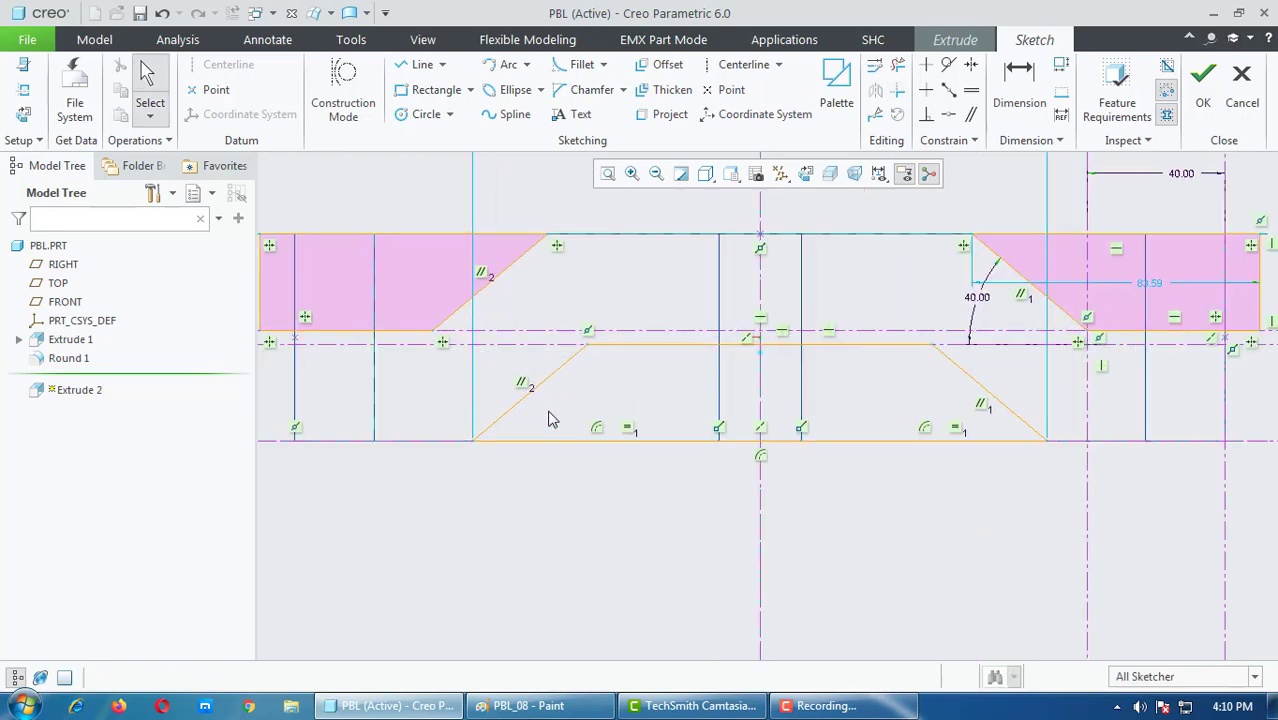
left_click(664, 345)
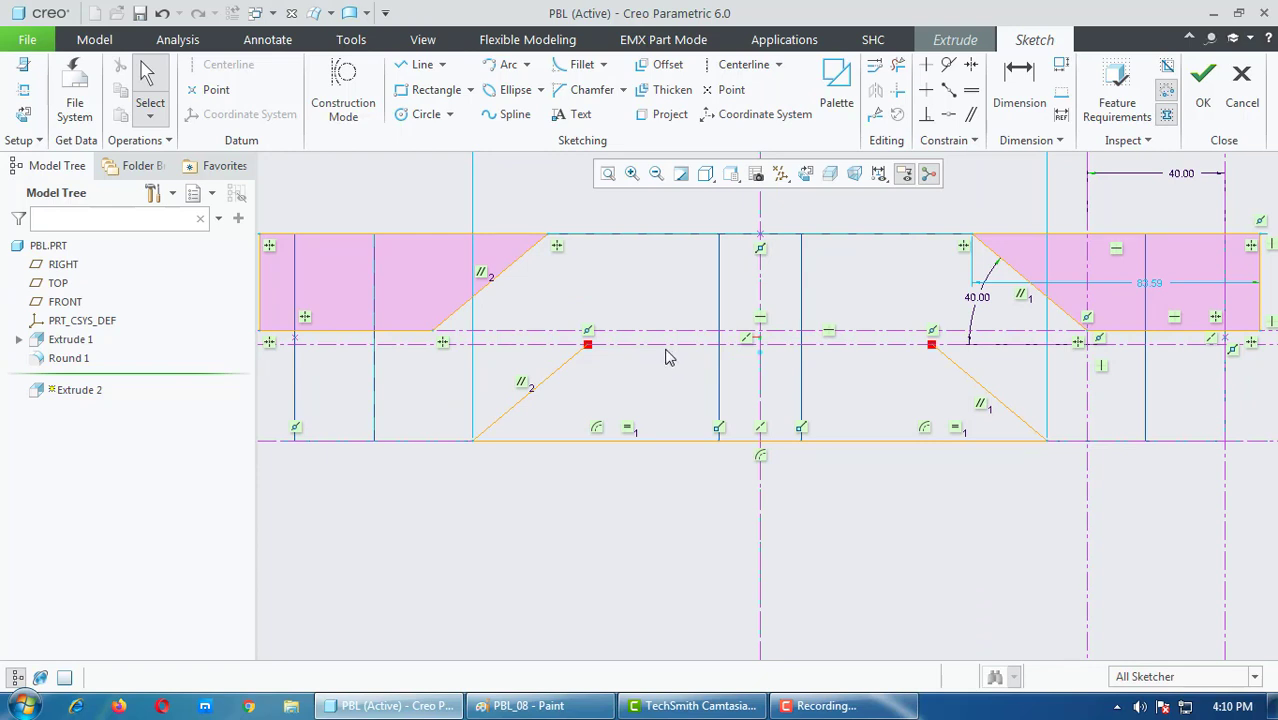
left_click(680, 400)
left_click(979, 396)
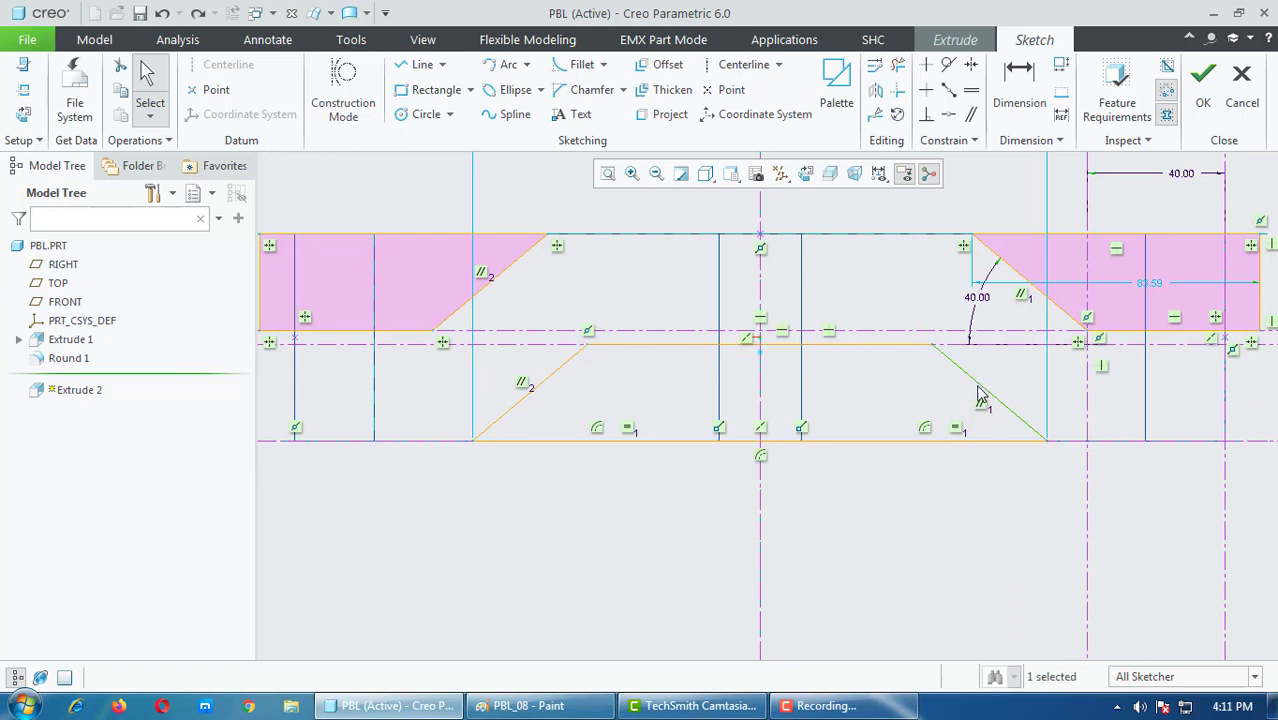
key("Delete")
key("ctrl+z")
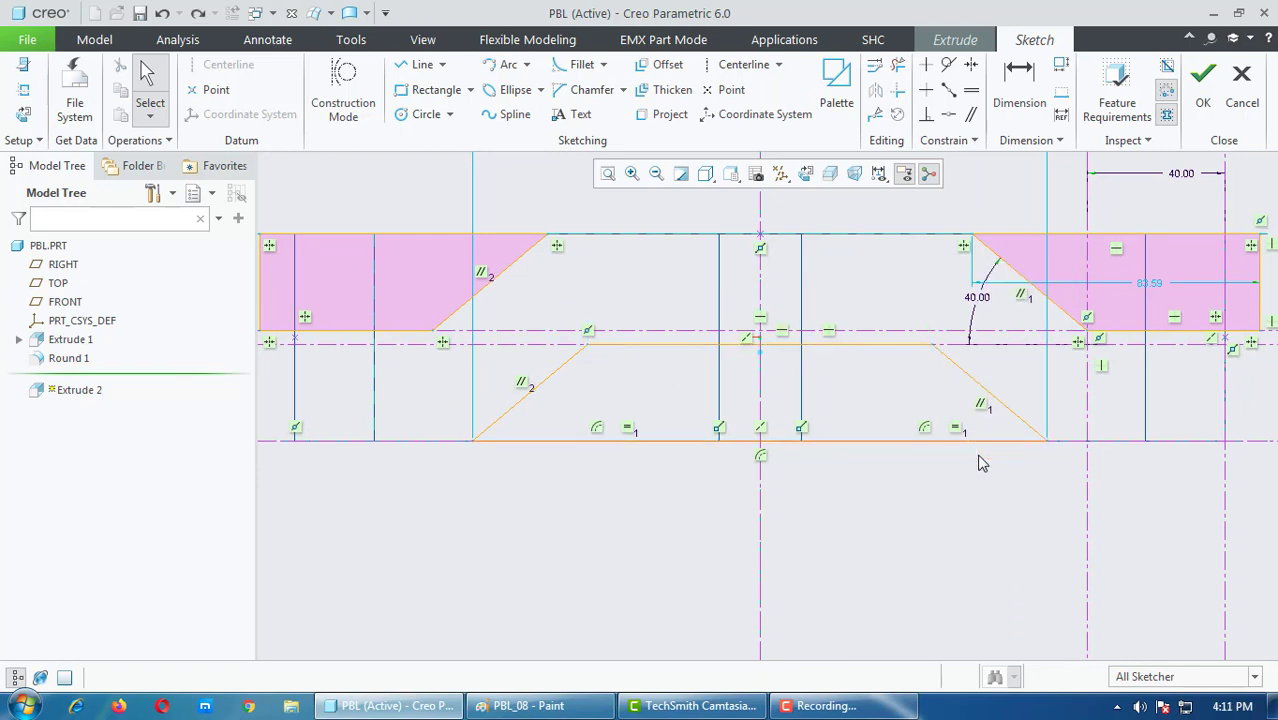
left_click(993, 449)
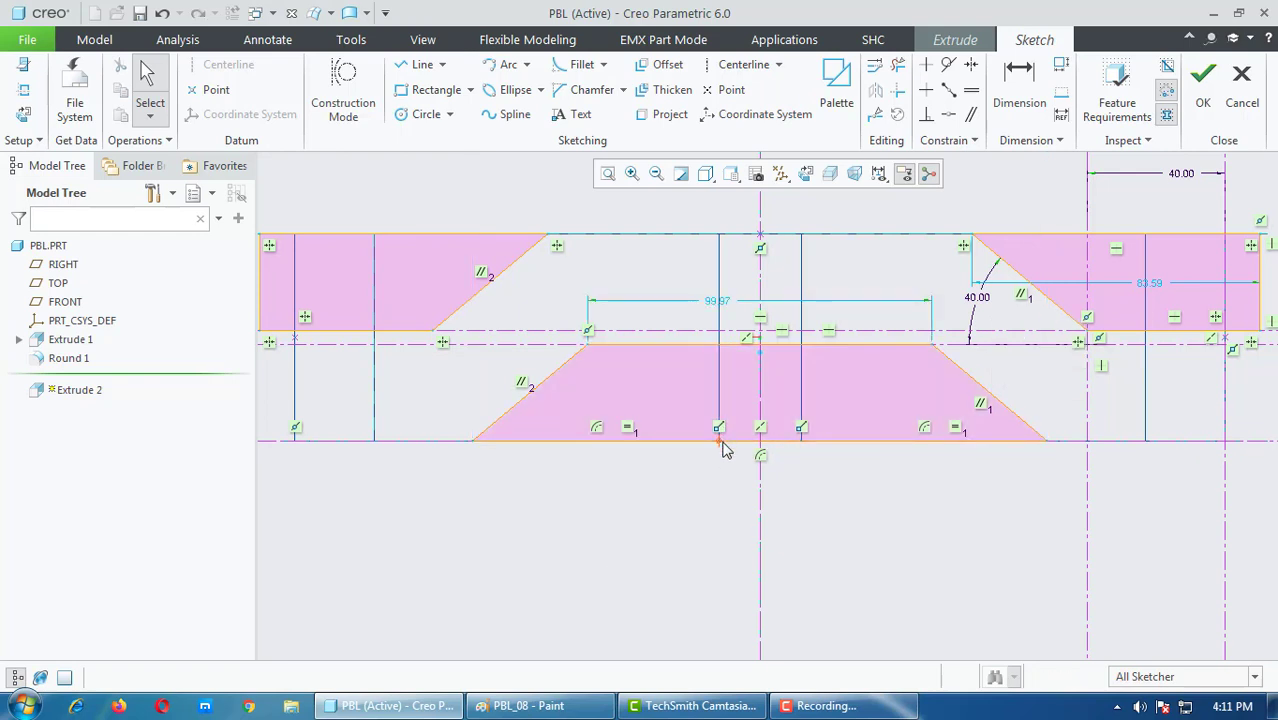
Step: Show the part shaded behind the sketch and accept it, previewing Extrude 2 at 175.22 depth
scroll(620, 473, "up", 1)
scroll(622, 463, "up", 1)
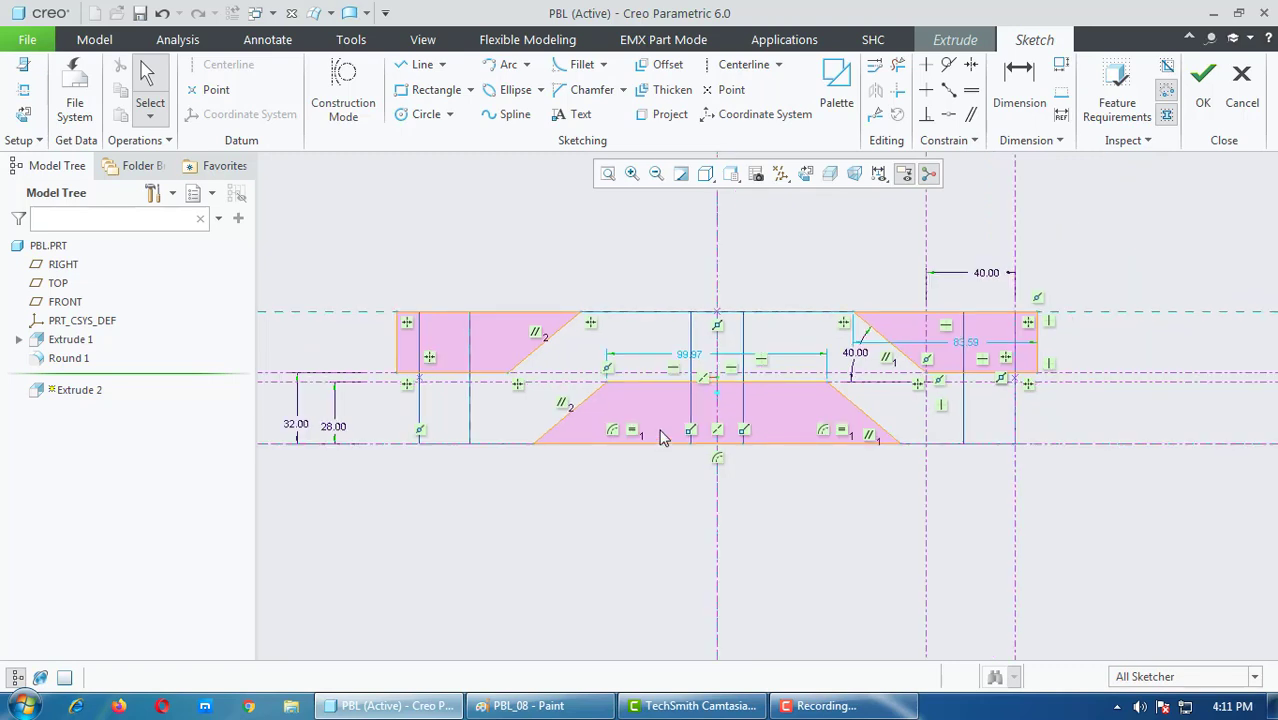
left_click(705, 174)
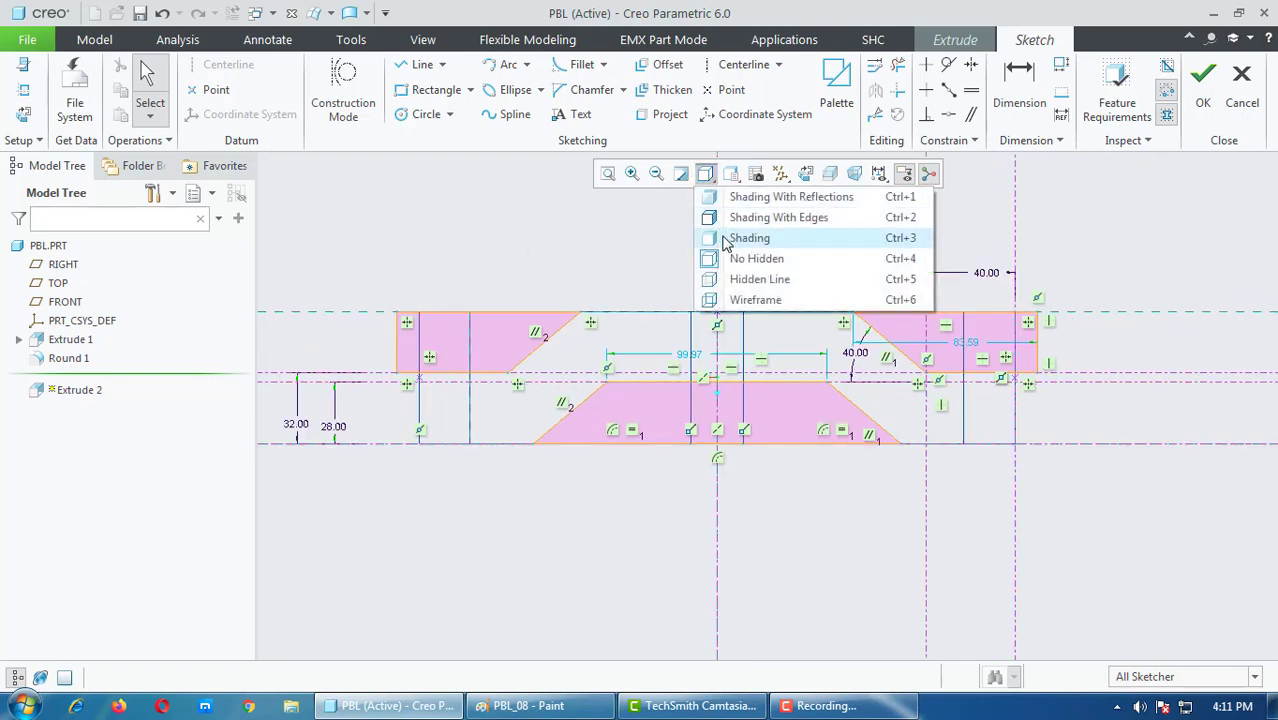
left_click(728, 241)
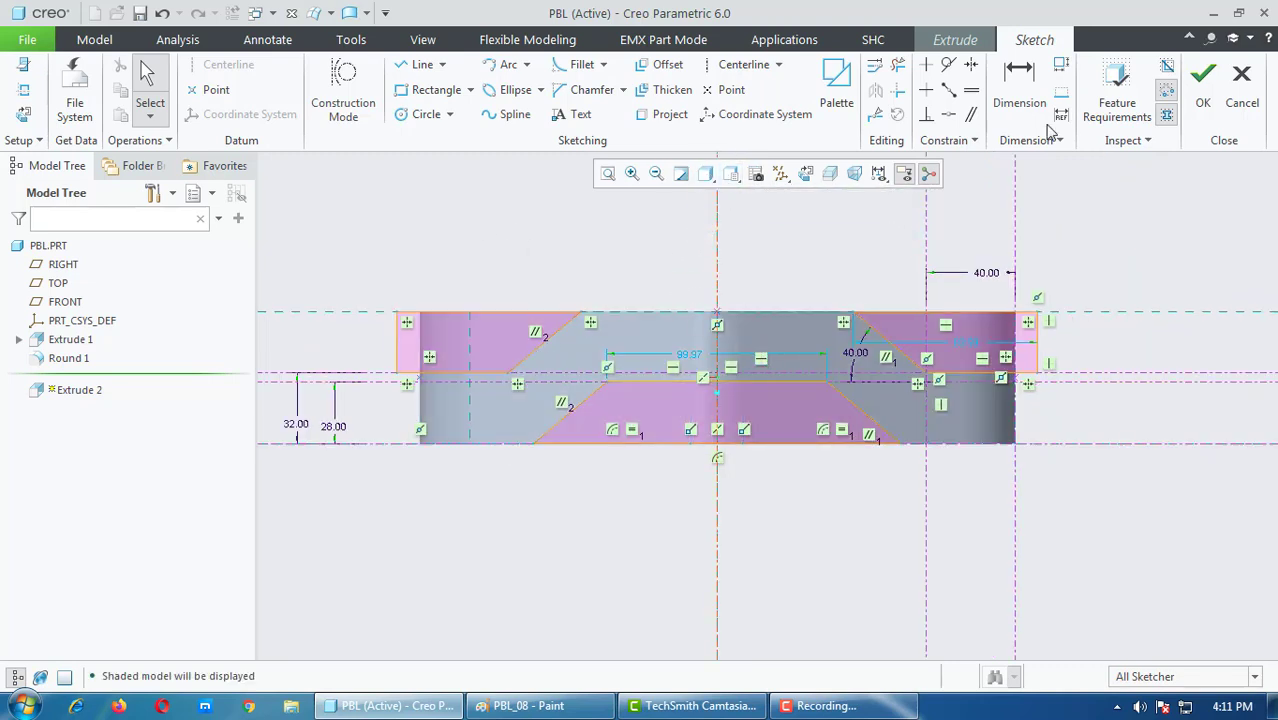
left_click(1203, 85)
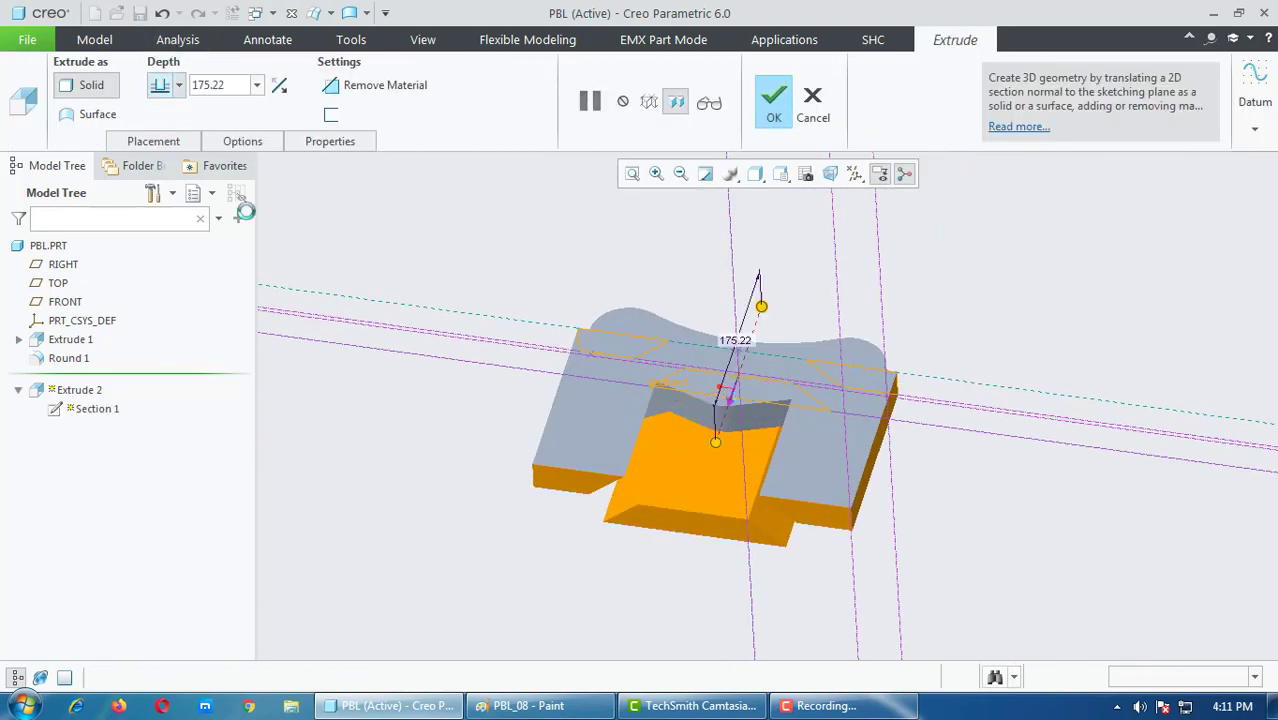
Step: Make Extrude 2 a 325.90-deep cut that removes material
left_click_drag(715, 441, 708, 500)
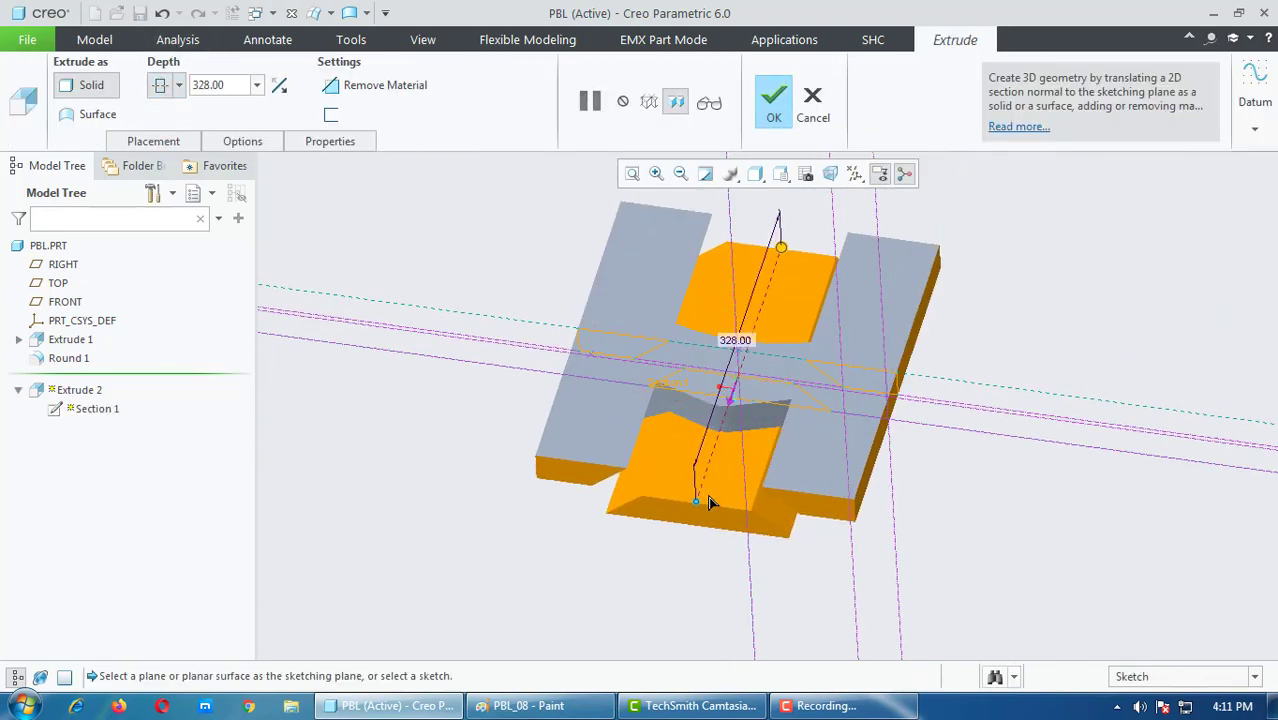
middle_click_drag(708, 496, 721, 352)
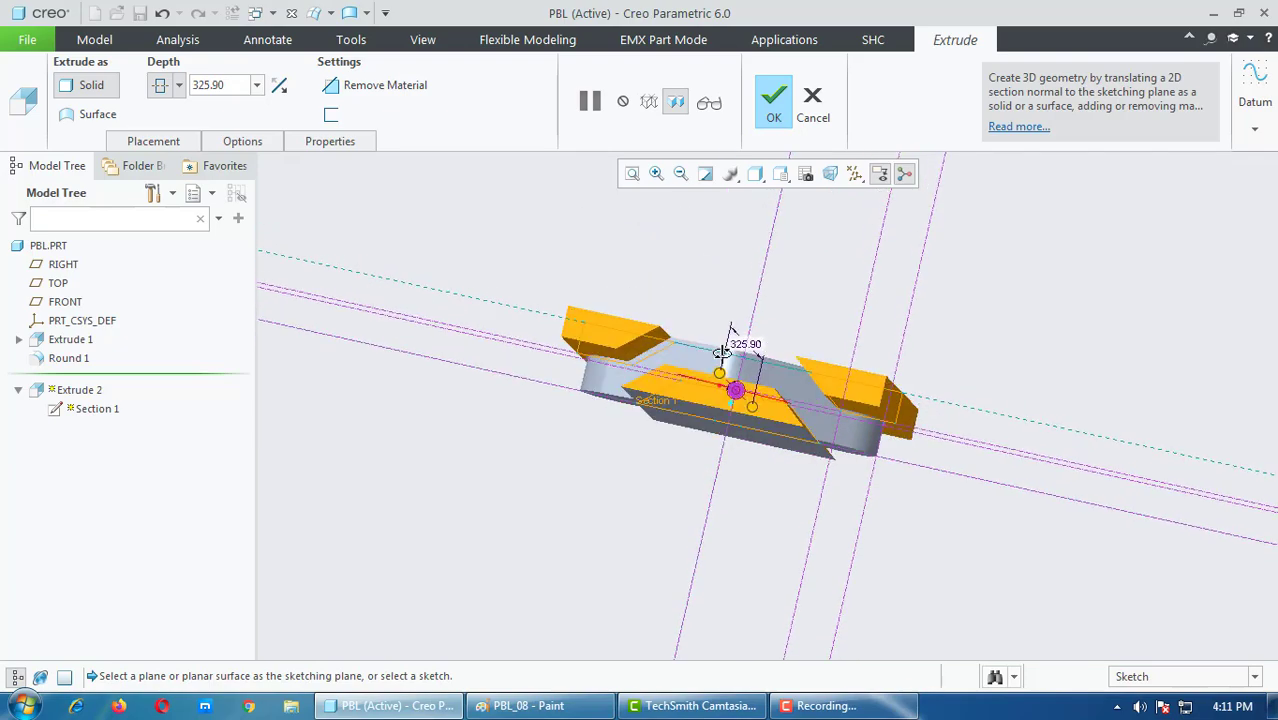
left_click(370, 85)
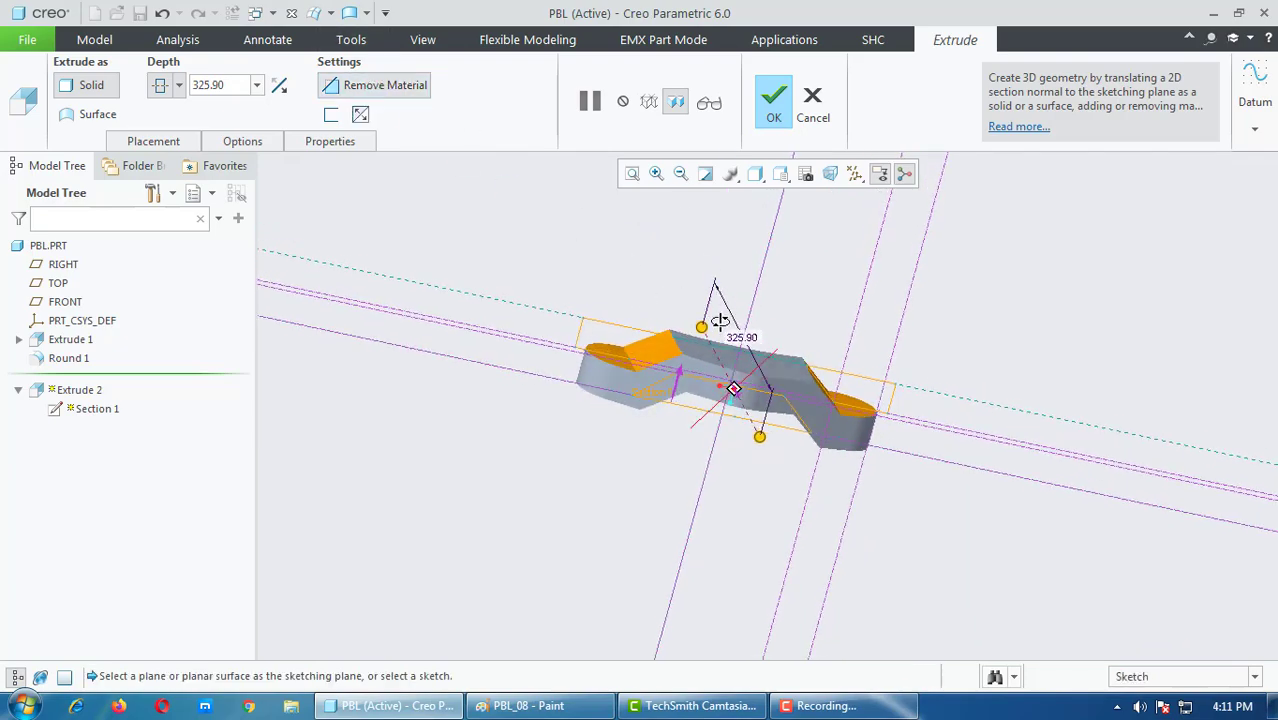
mouse_move(719, 321)
middle_mouse_down()
mouse_move(685, 336)
mouse_move(720, 330)
middle_mouse_up()
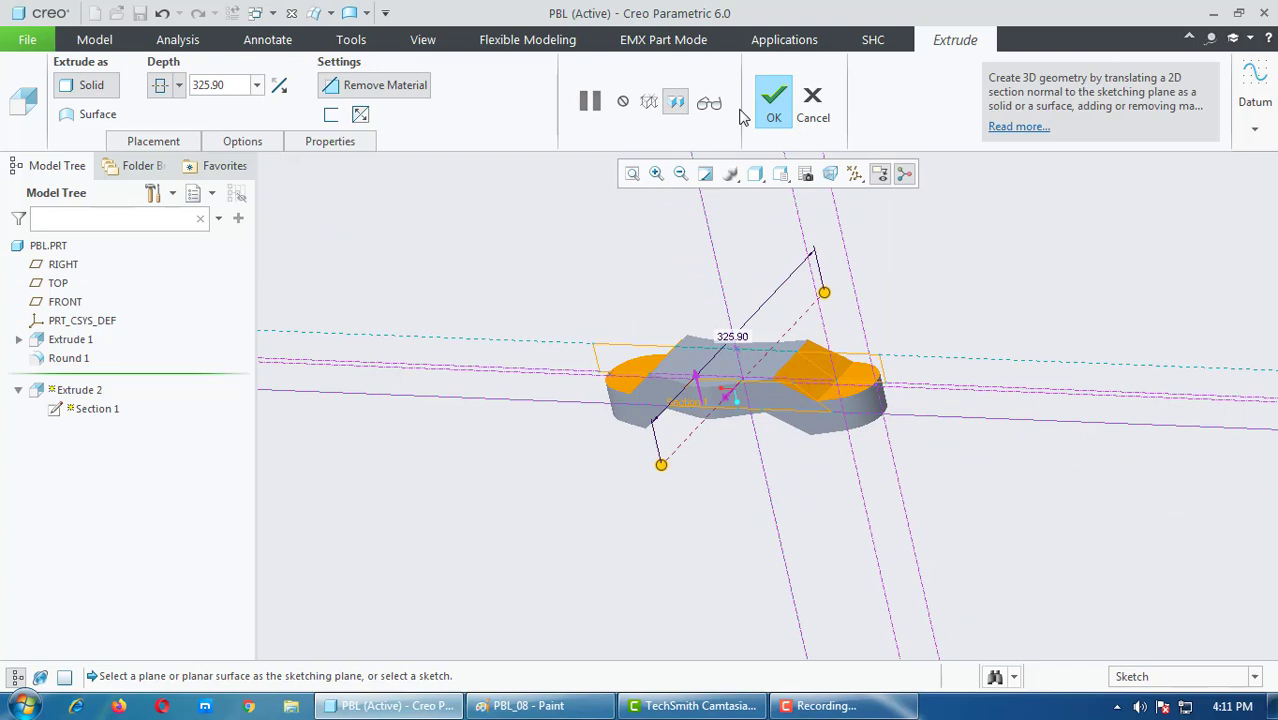
middle_click(638, 205)
mouse_move(673, 282)
middle_mouse_down()
mouse_move(730, 348)
mouse_move(752, 197)
middle_mouse_up()
Step: Display the part shaded with edges and orbit to inspect the angled notches
left_click(756, 175)
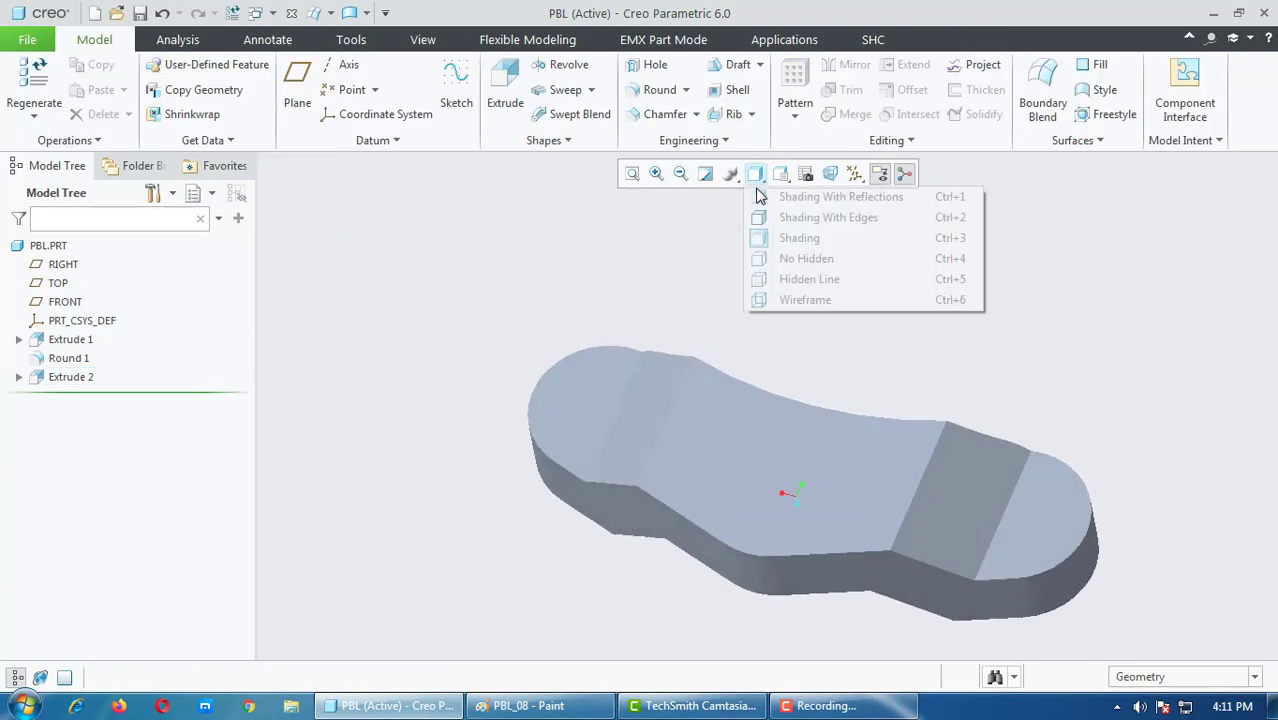
left_click(760, 217)
mouse_move(651, 348)
middle_mouse_down()
mouse_move(661, 365)
mouse_move(650, 314)
mouse_move(661, 342)
middle_mouse_up()
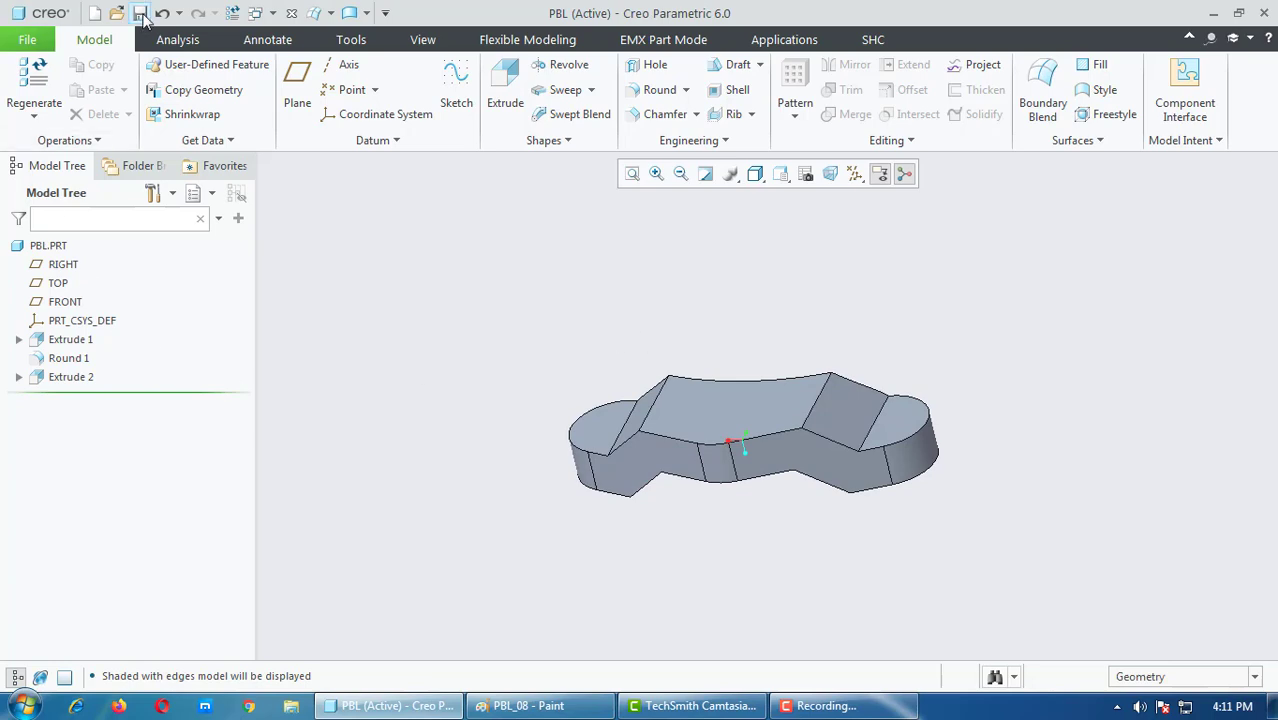
middle_click_drag(770, 442, 762, 451)
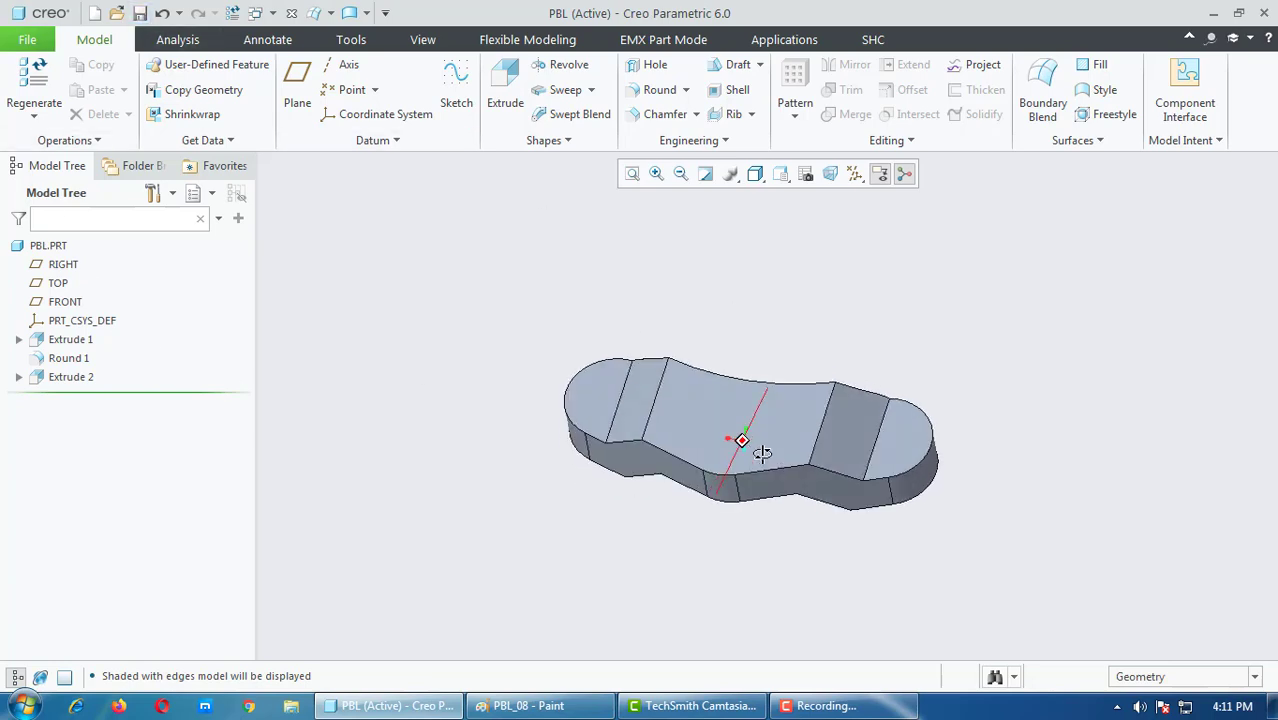
Step: Draw yellow boxes around R30, R20 and R19 in Paint, then view the Creo part from the front
left_click(560, 710)
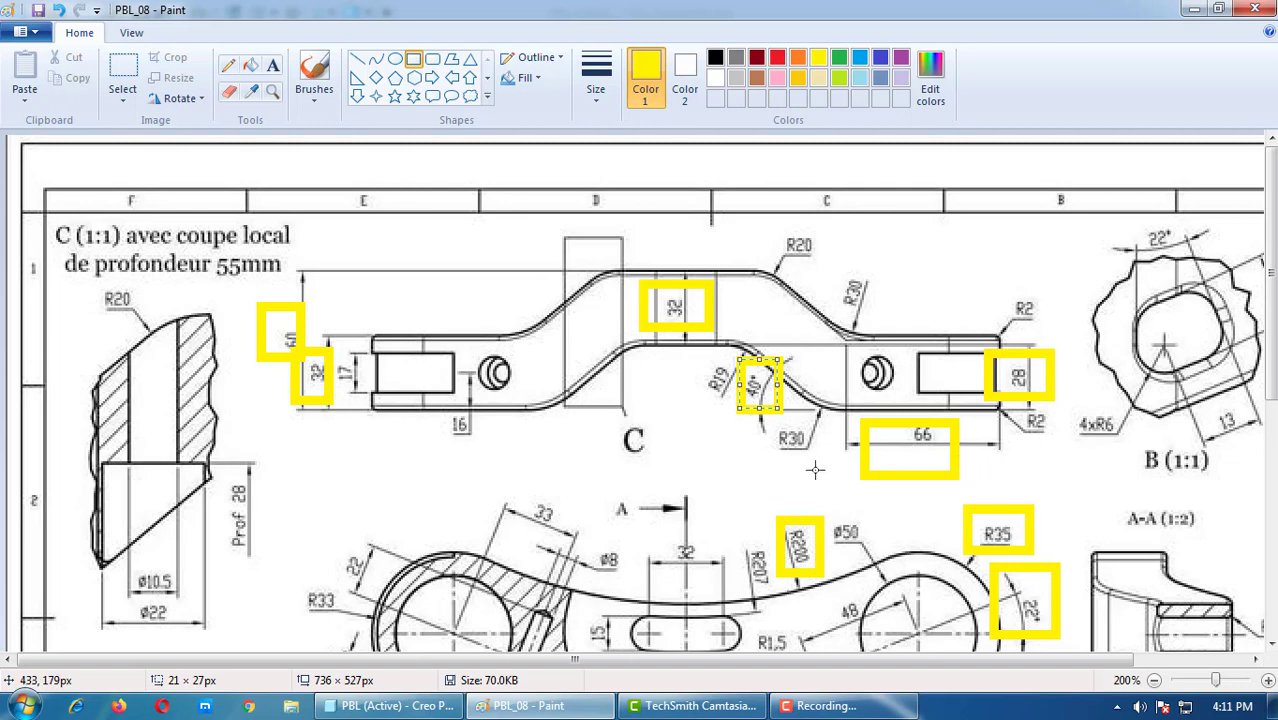
left_click_drag(816, 420, 767, 466)
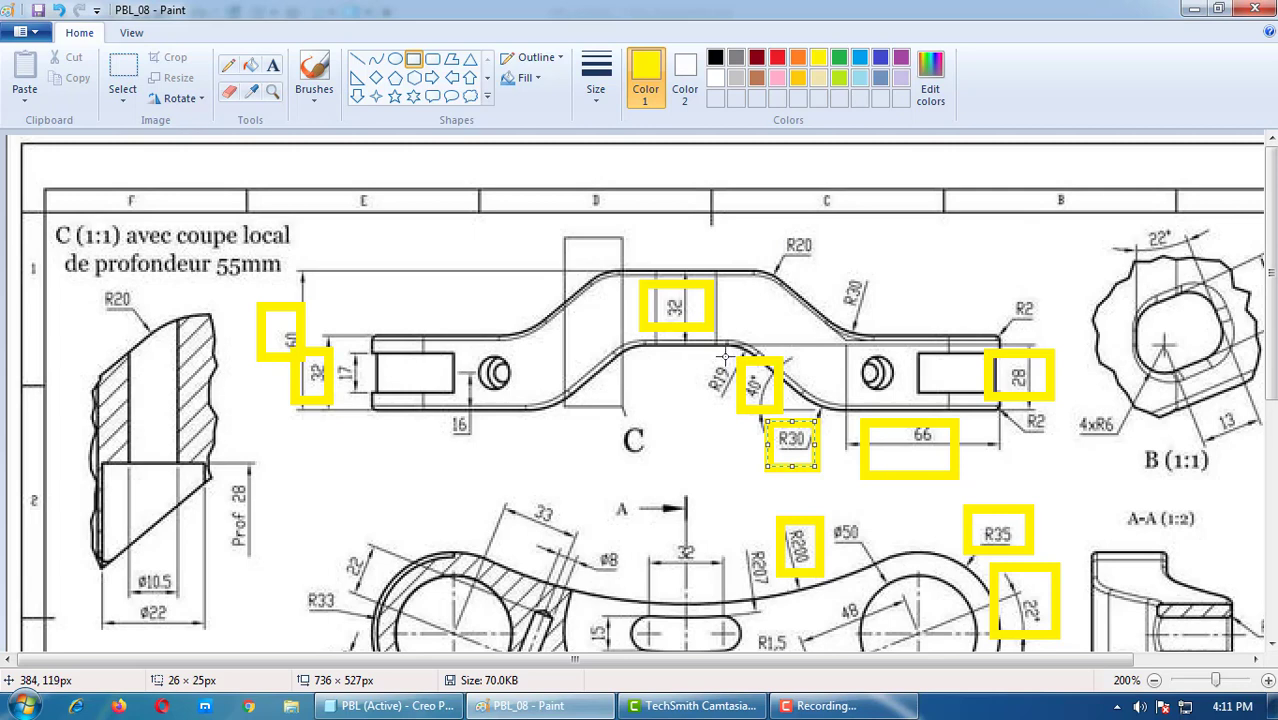
left_click_drag(842, 221, 760, 268)
left_click_drag(751, 348, 681, 410)
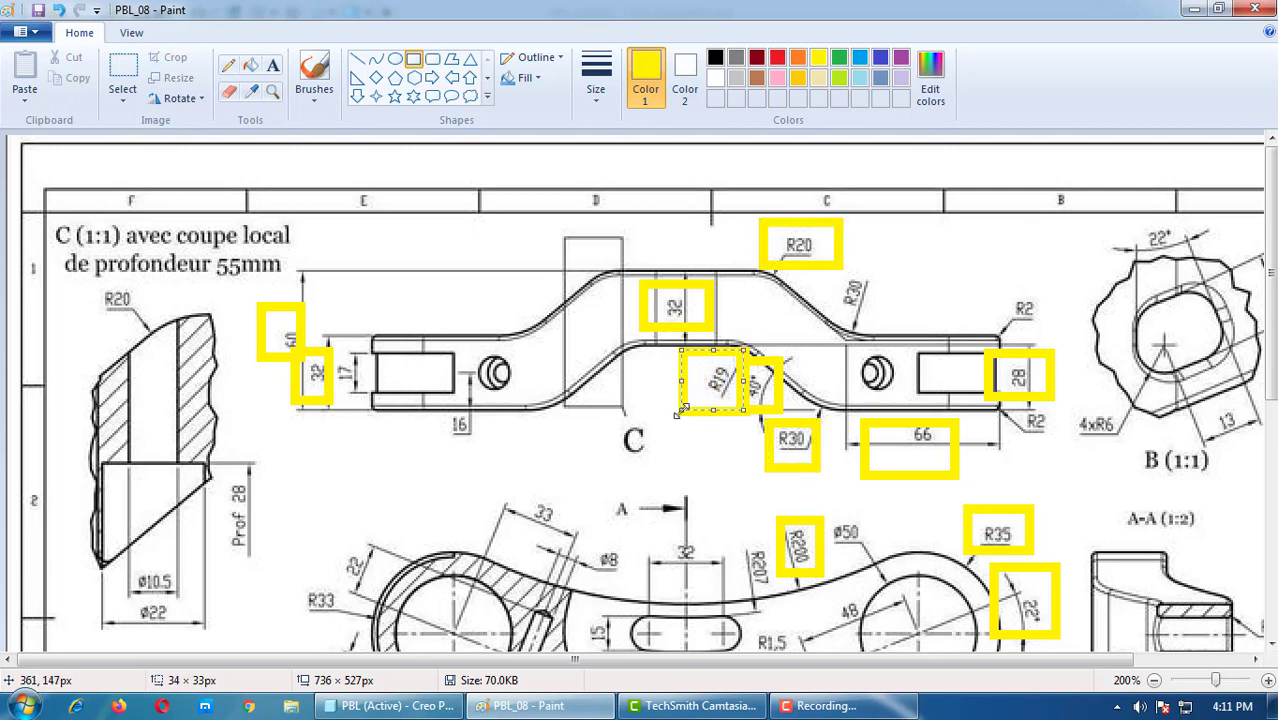
left_click(437, 711)
mouse_move(816, 381)
middle_mouse_down()
mouse_move(807, 337)
mouse_move(875, 497)
middle_mouse_up()
Step: Round the right and left sloped bend edges with a 30 mm radius
left_click(650, 90)
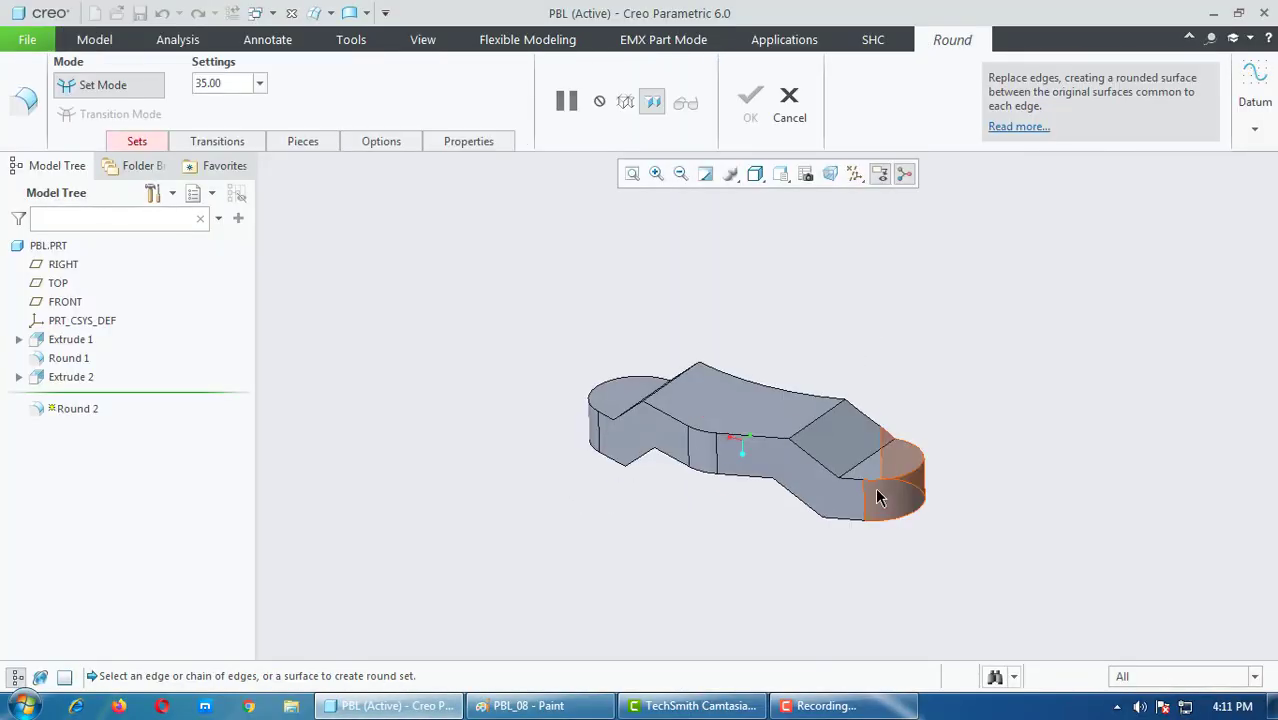
left_click(862, 455)
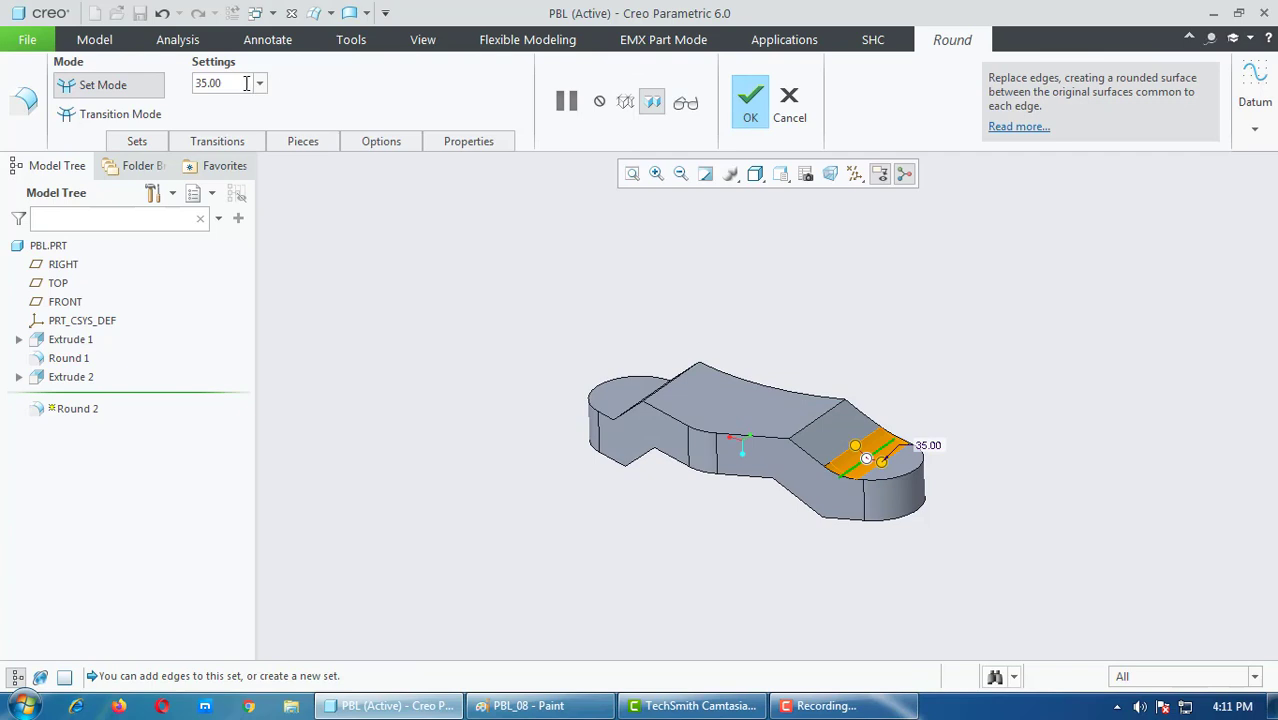
double_click(246, 83)
type("30")
key("Return")
mouse_move(690, 311)
middle_mouse_down()
mouse_move(782, 357)
mouse_move(882, 549)
middle_mouse_up()
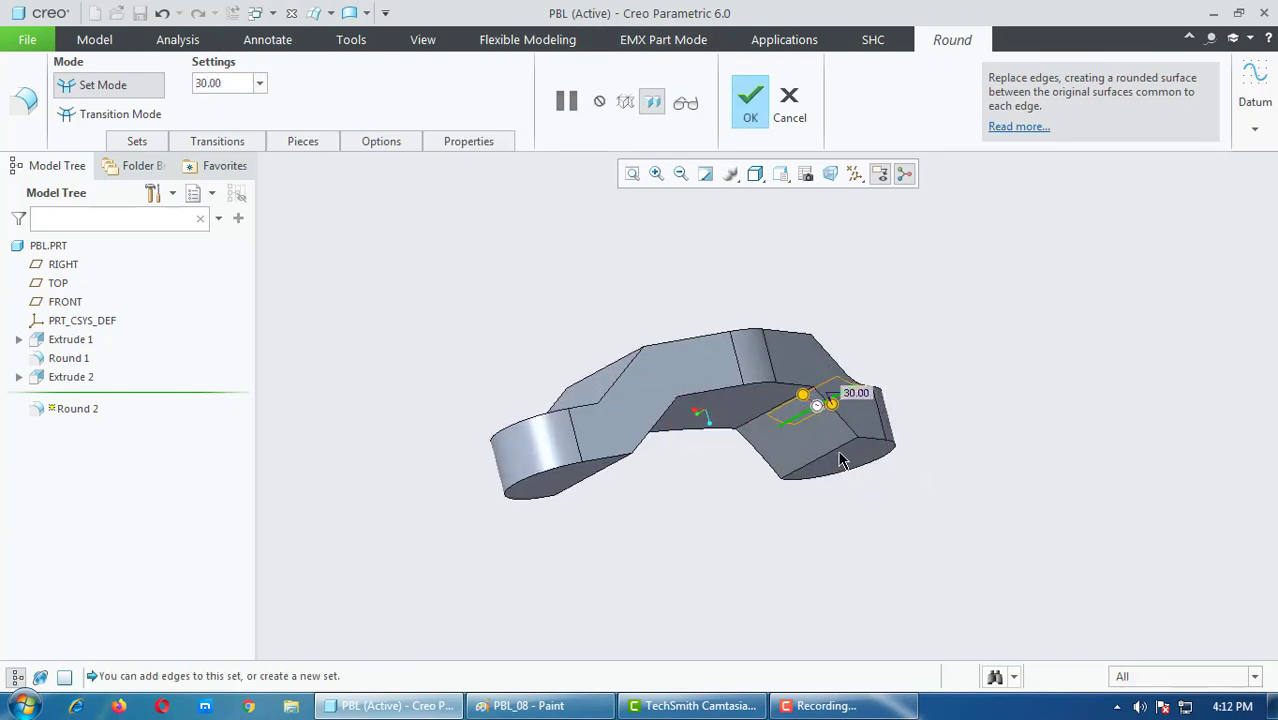
mouse_move(821, 499)
middle_mouse_down()
mouse_move(764, 508)
mouse_move(760, 547)
mouse_move(793, 557)
middle_mouse_up()
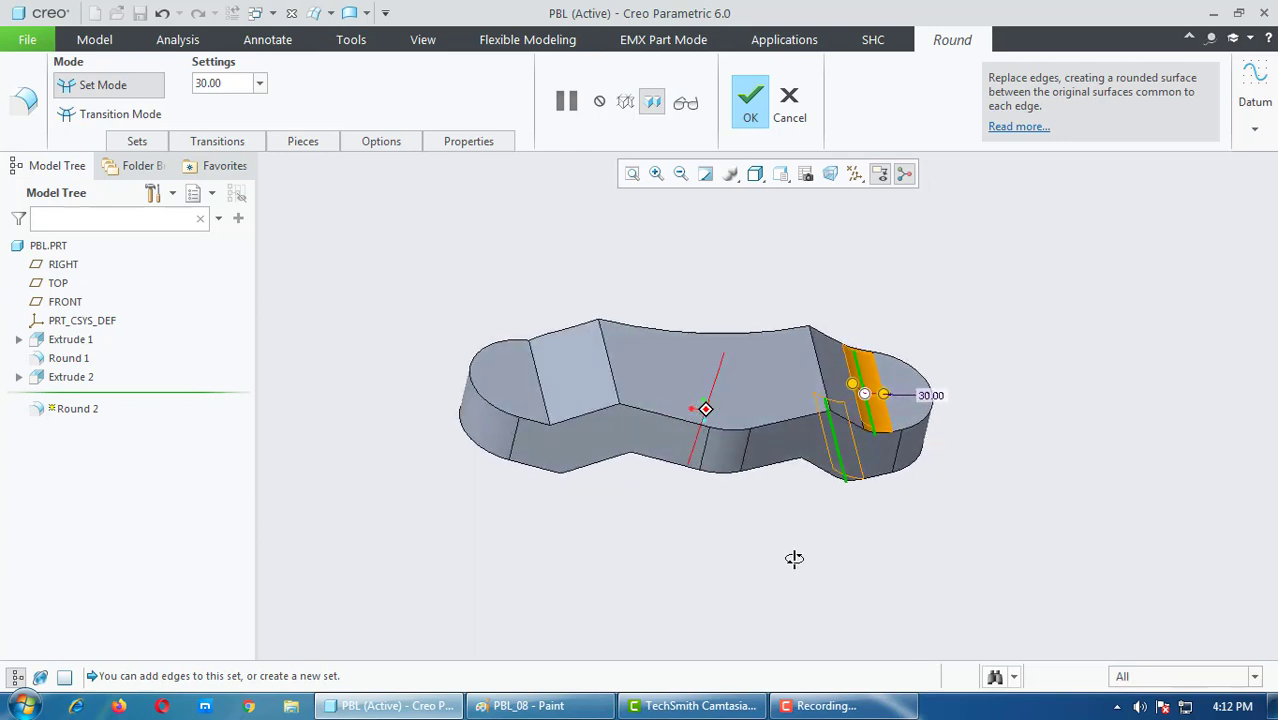
left_click(543, 397, "ctrl")
middle_click_drag(585, 465, 565, 460)
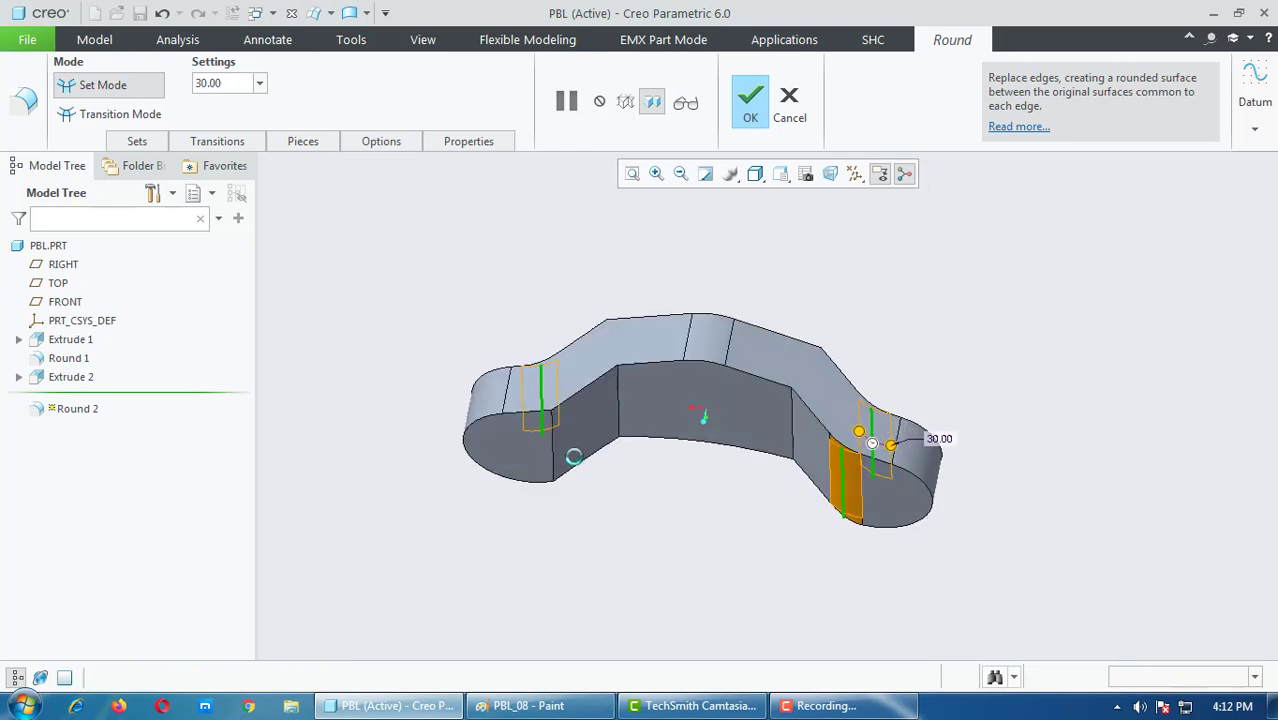
middle_click_drag(633, 491, 625, 519)
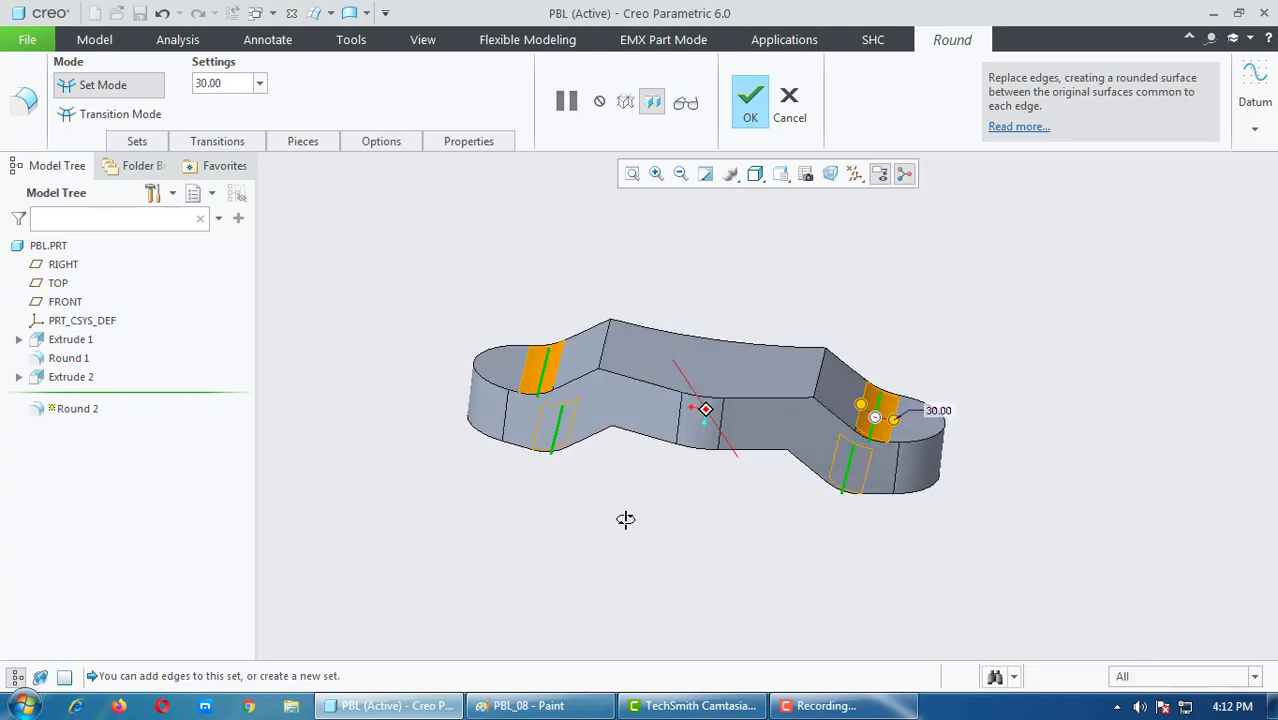
left_click(751, 117)
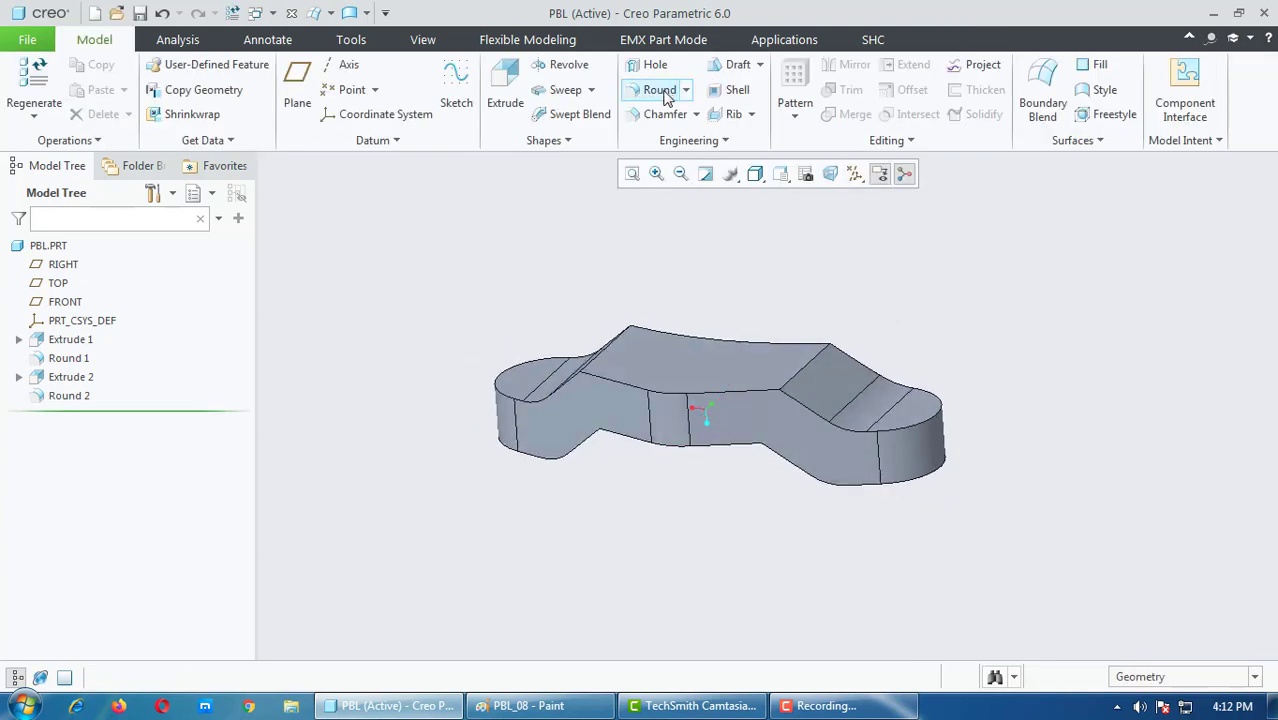
left_click(660, 90)
Step: Round the right and left sloped edges at 20 mm radius as Round 3
mouse_move(702, 491)
middle_mouse_down()
mouse_move(722, 437)
mouse_move(710, 485)
mouse_move(797, 354)
middle_mouse_up()
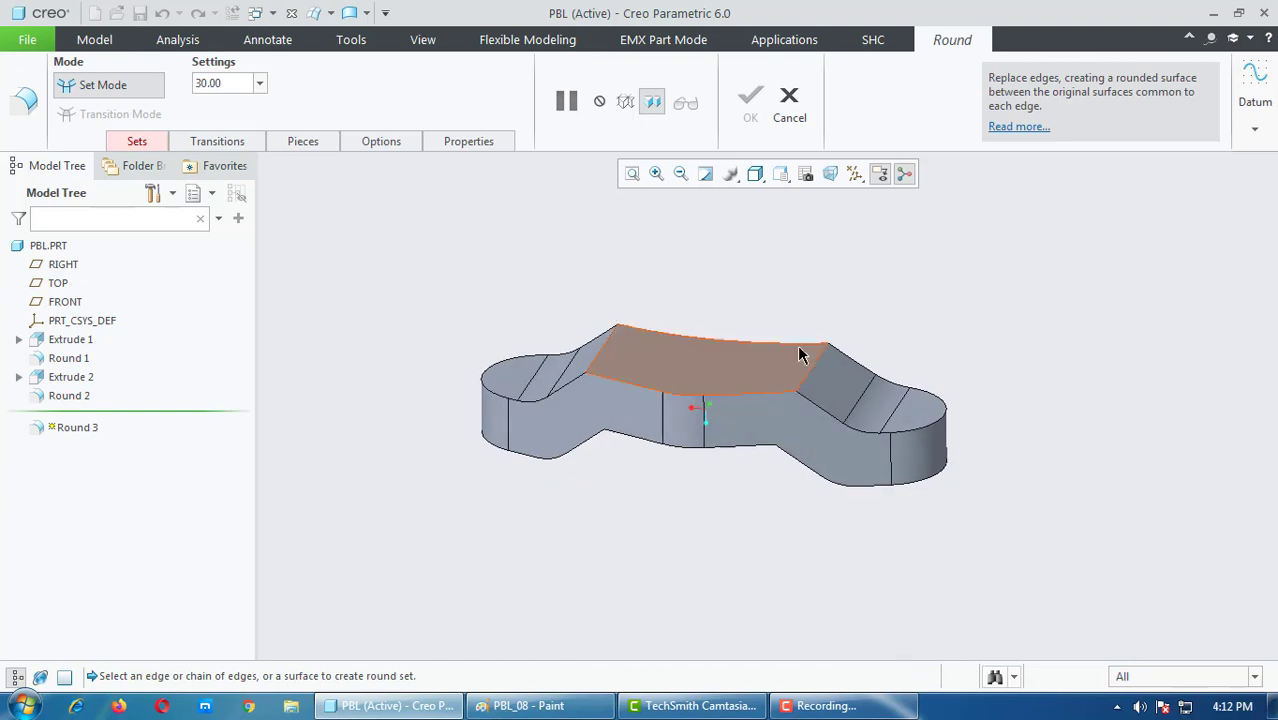
left_click(806, 376)
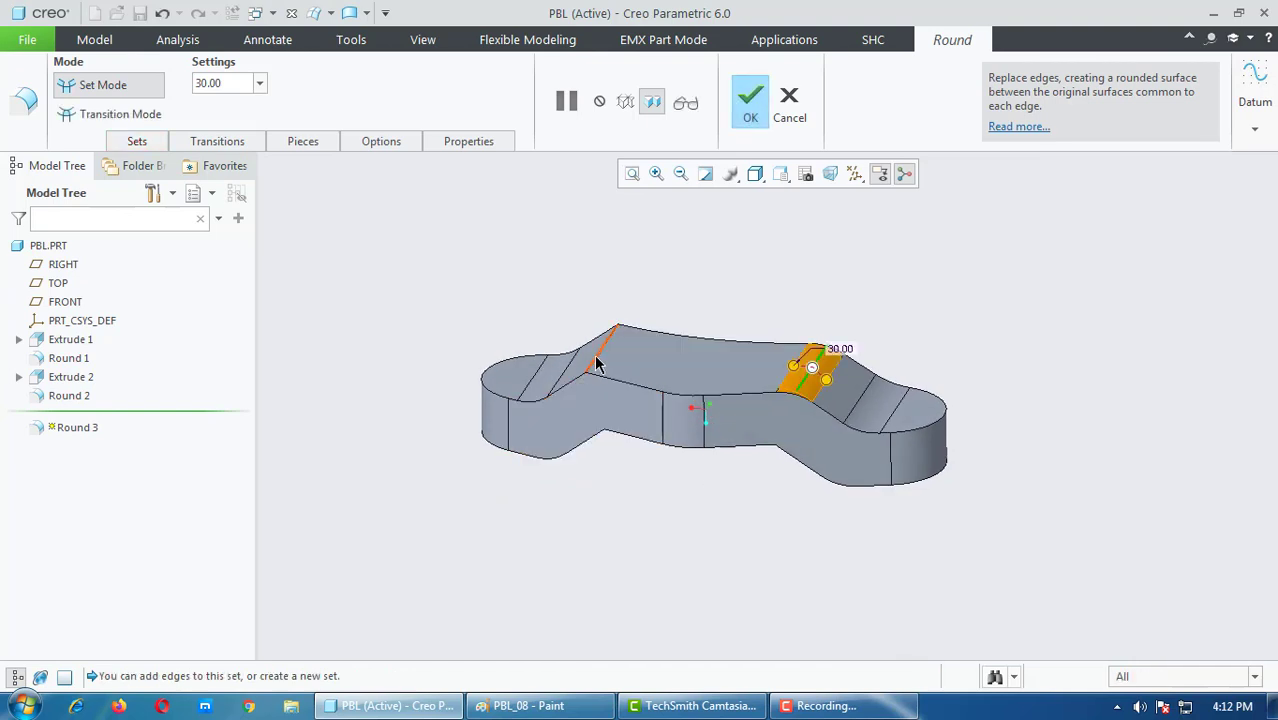
left_click(596, 365, "ctrl")
double_click(228, 84)
type("20")
key("Return")
left_click(749, 108)
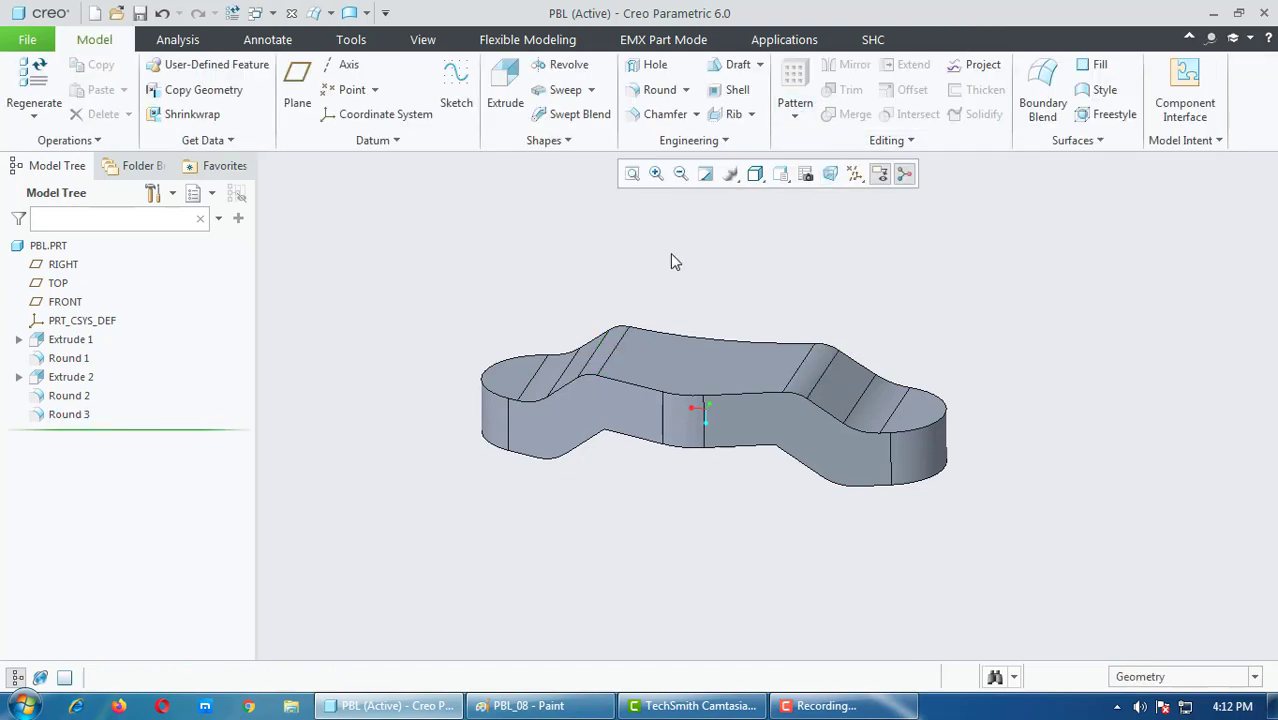
Step: Round the other left and right bend edges at 19 mm radius as Round 4
left_click(658, 89)
middle_click_drag(736, 268, 730, 253)
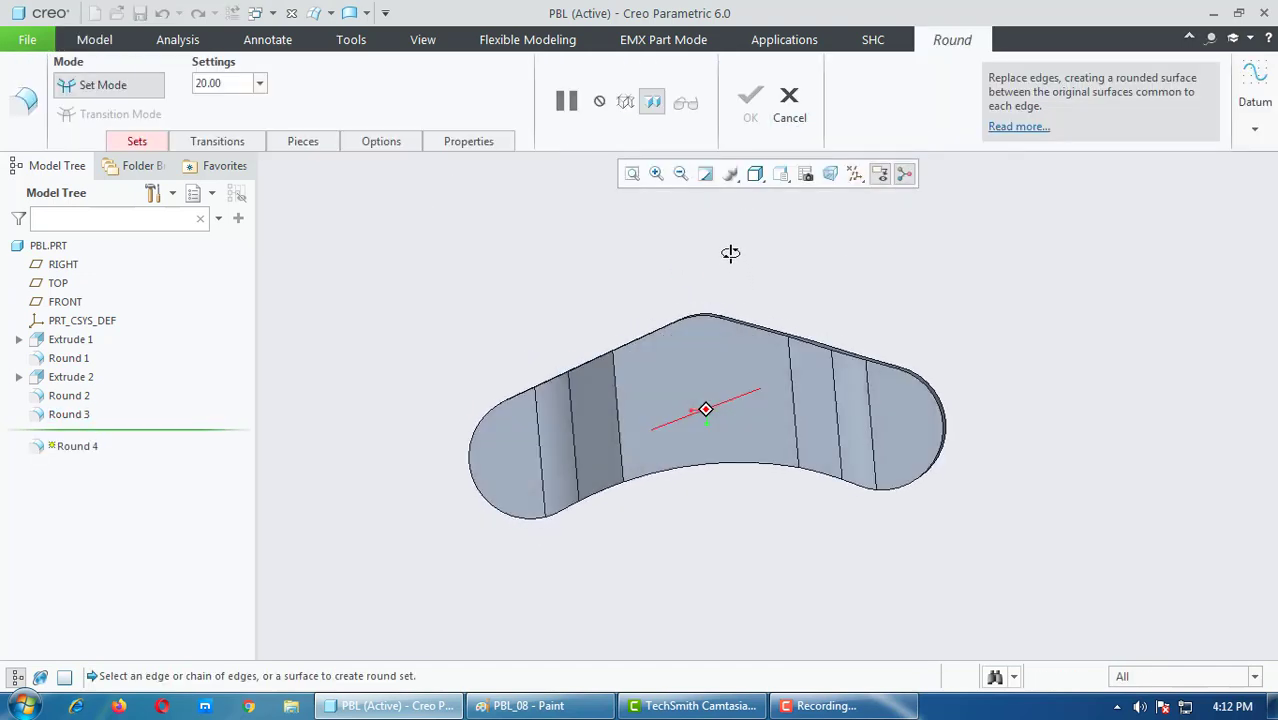
left_click(616, 415)
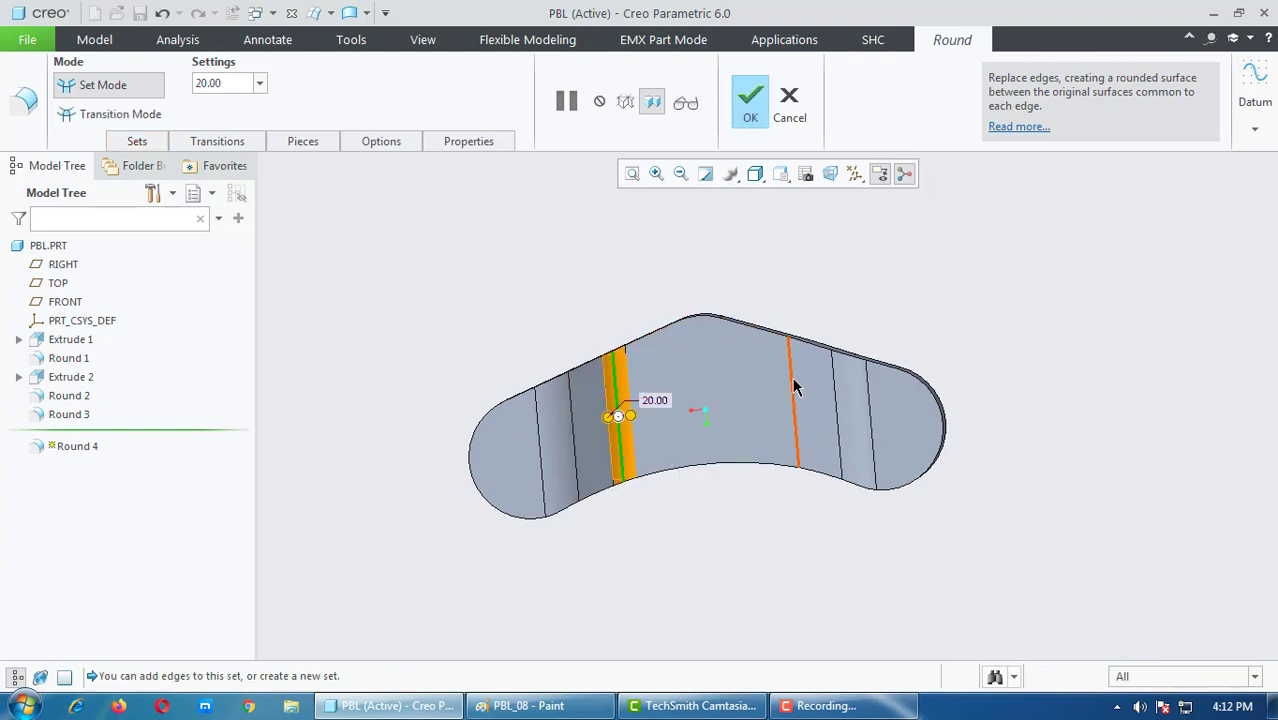
left_click(795, 388, "ctrl")
double_click(207, 82)
type("1")
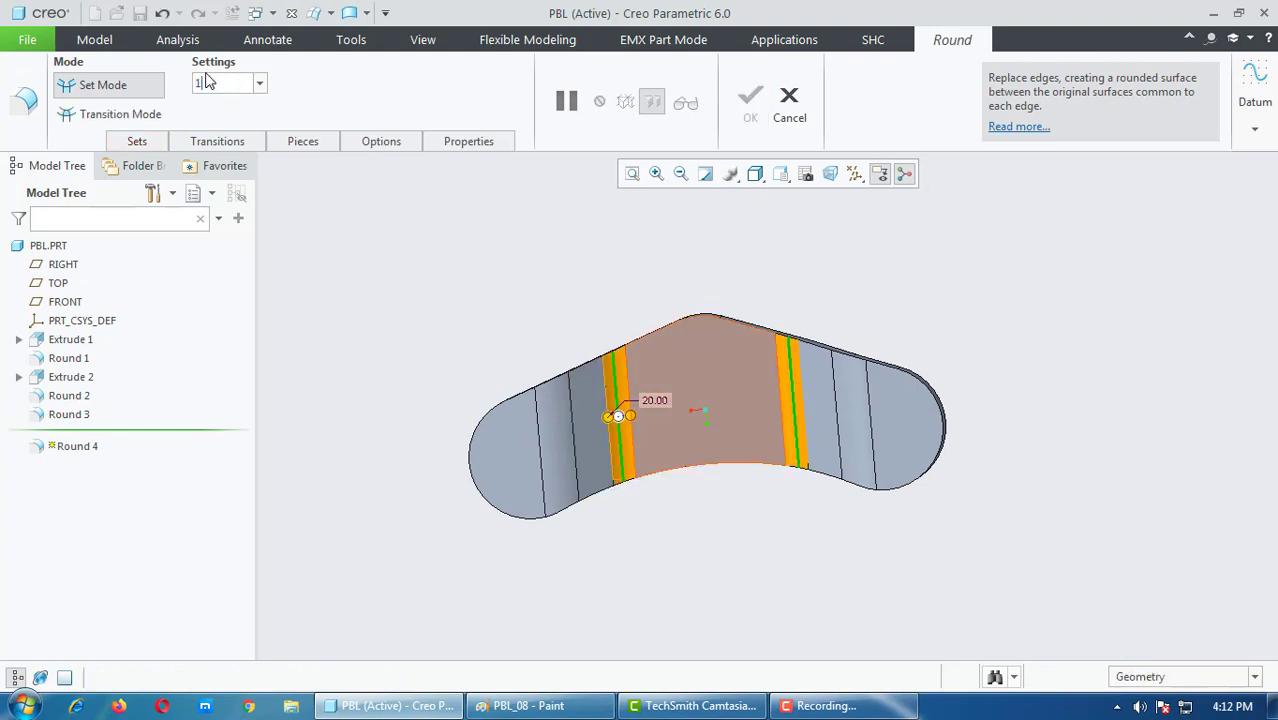
type("9")
key("Return")
middle_click_drag(696, 485, 677, 565)
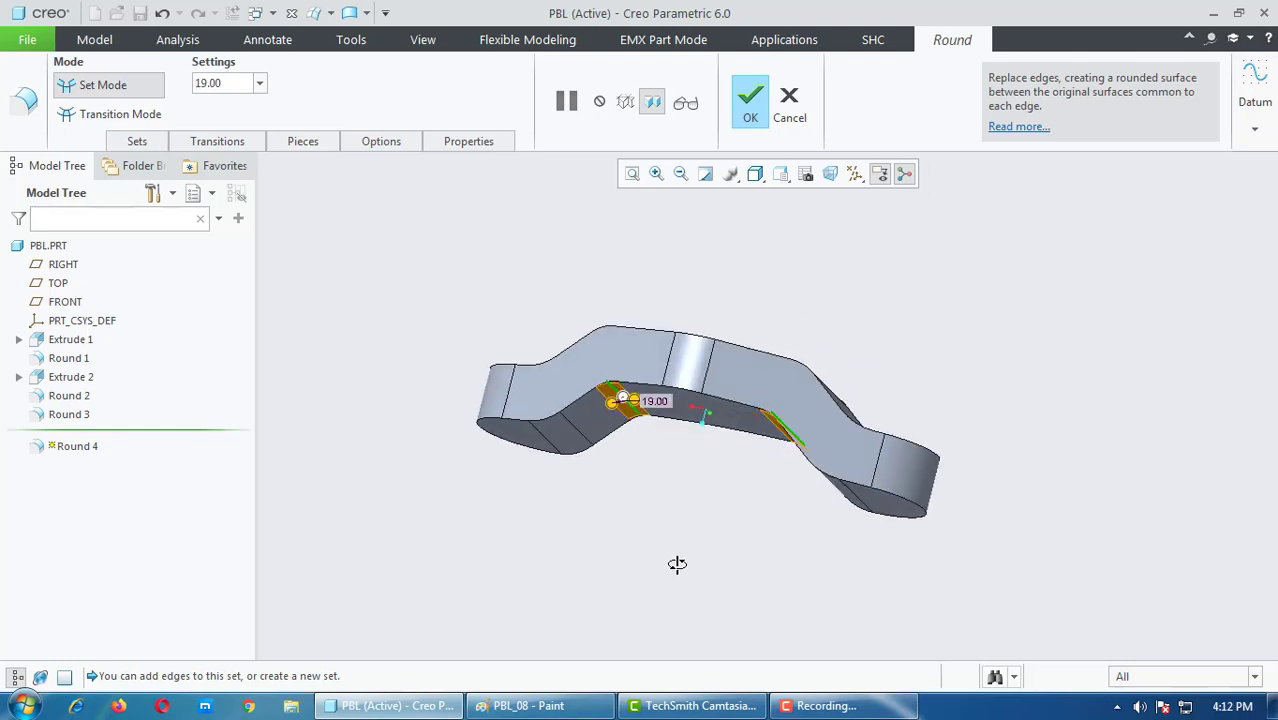
middle_click(645, 551)
mouse_move(708, 466)
middle_mouse_down()
mouse_move(688, 574)
mouse_move(722, 488)
mouse_move(712, 470)
mouse_move(708, 519)
middle_mouse_up()
Step: Box the R30 dimension in yellow on the Paint drawing and scroll to review it
left_click(528, 706)
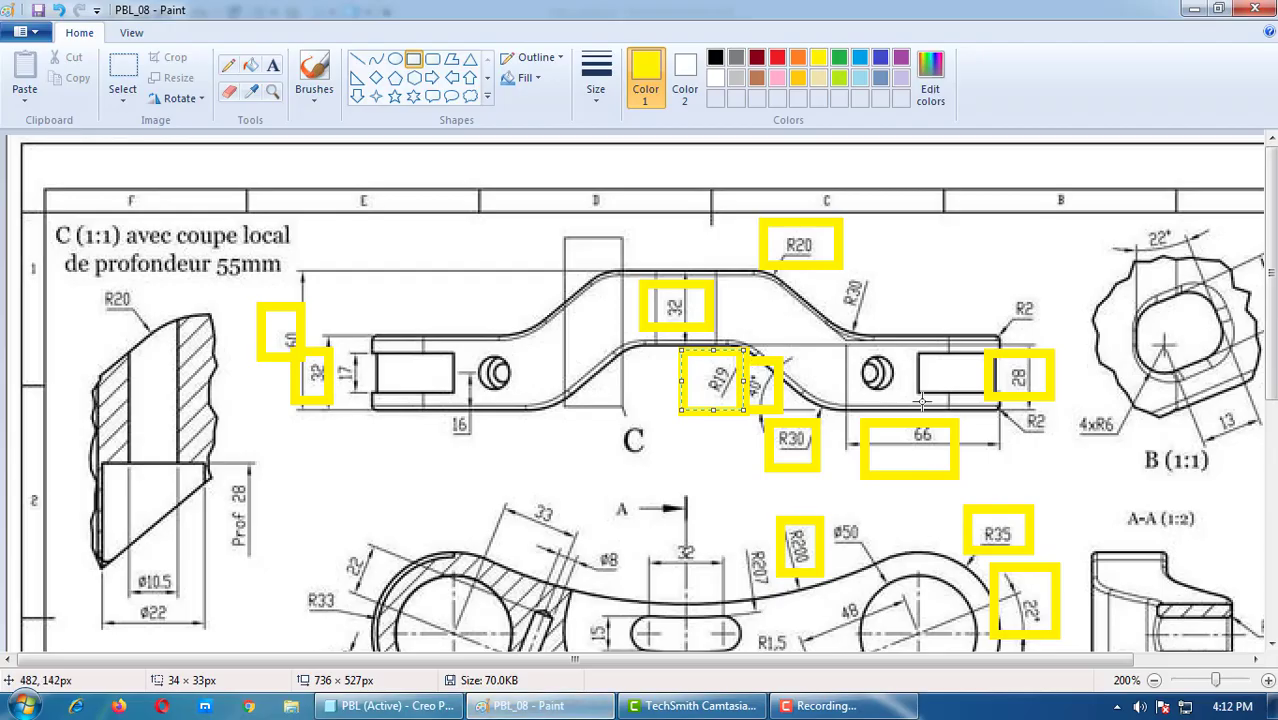
left_click_drag(904, 266, 806, 321)
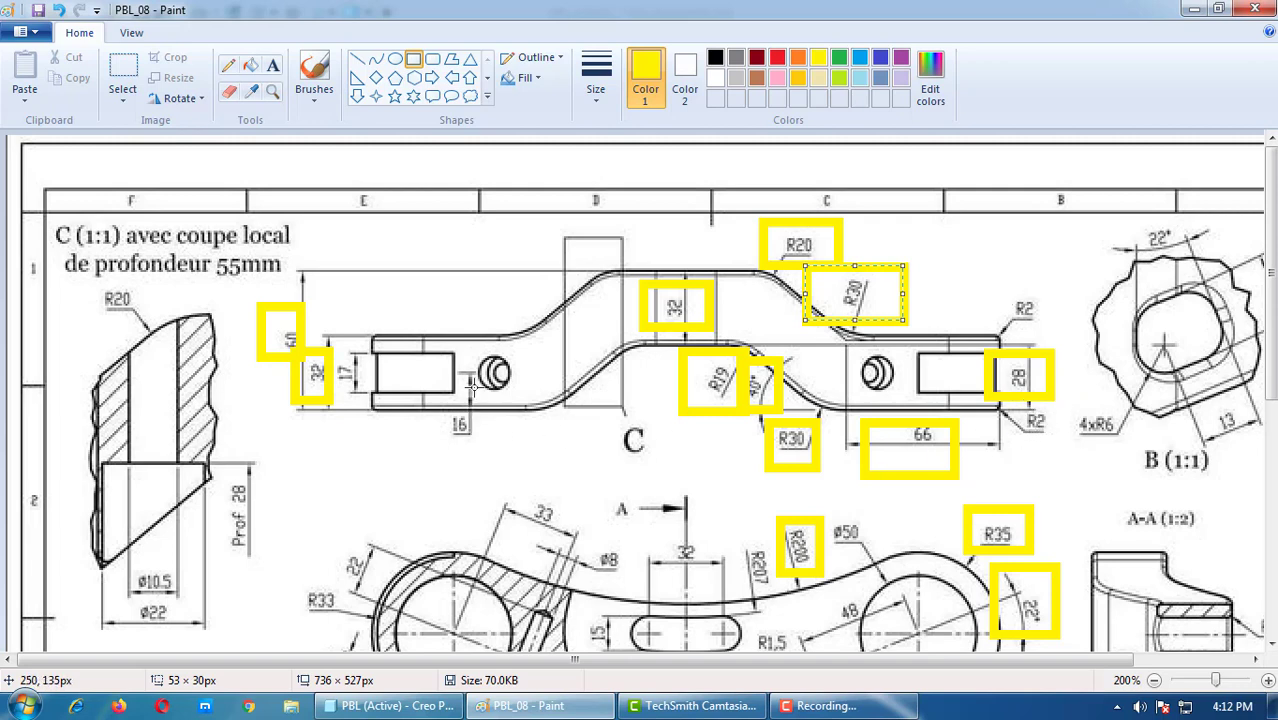
scroll(491, 424, "down", 3)
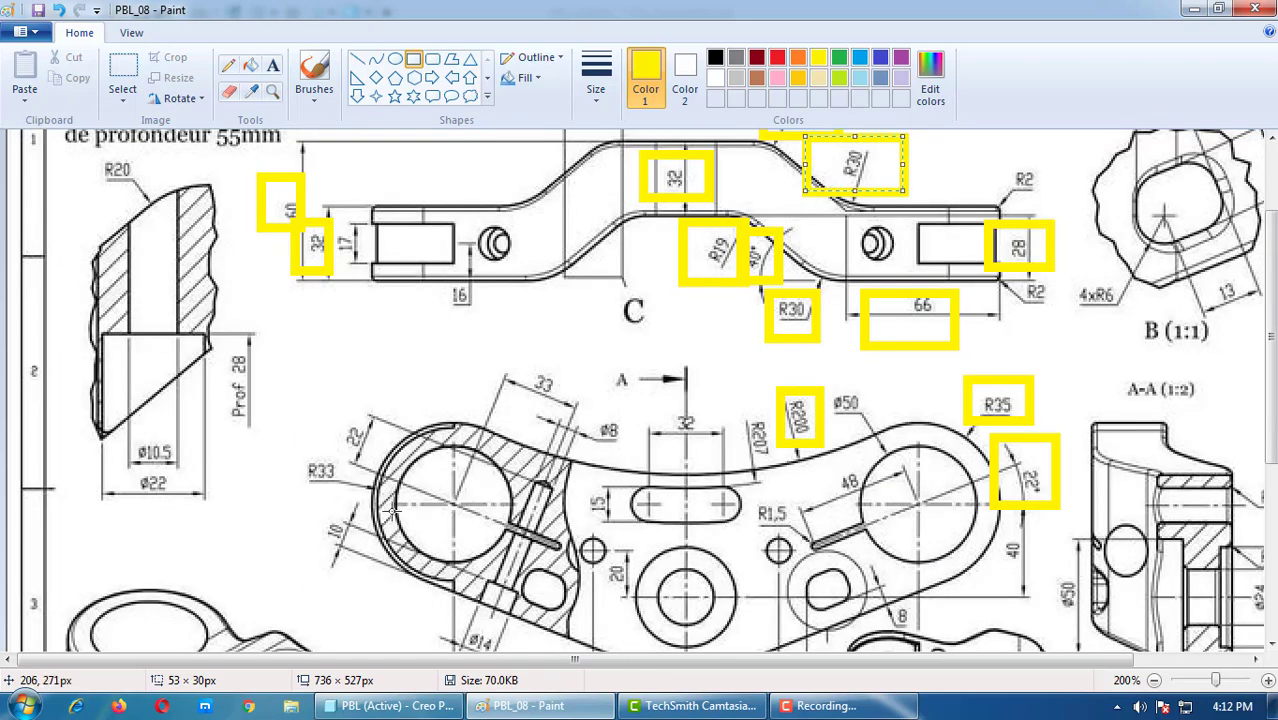
scroll(393, 501, "down", 3)
scroll(447, 287, "up", 6)
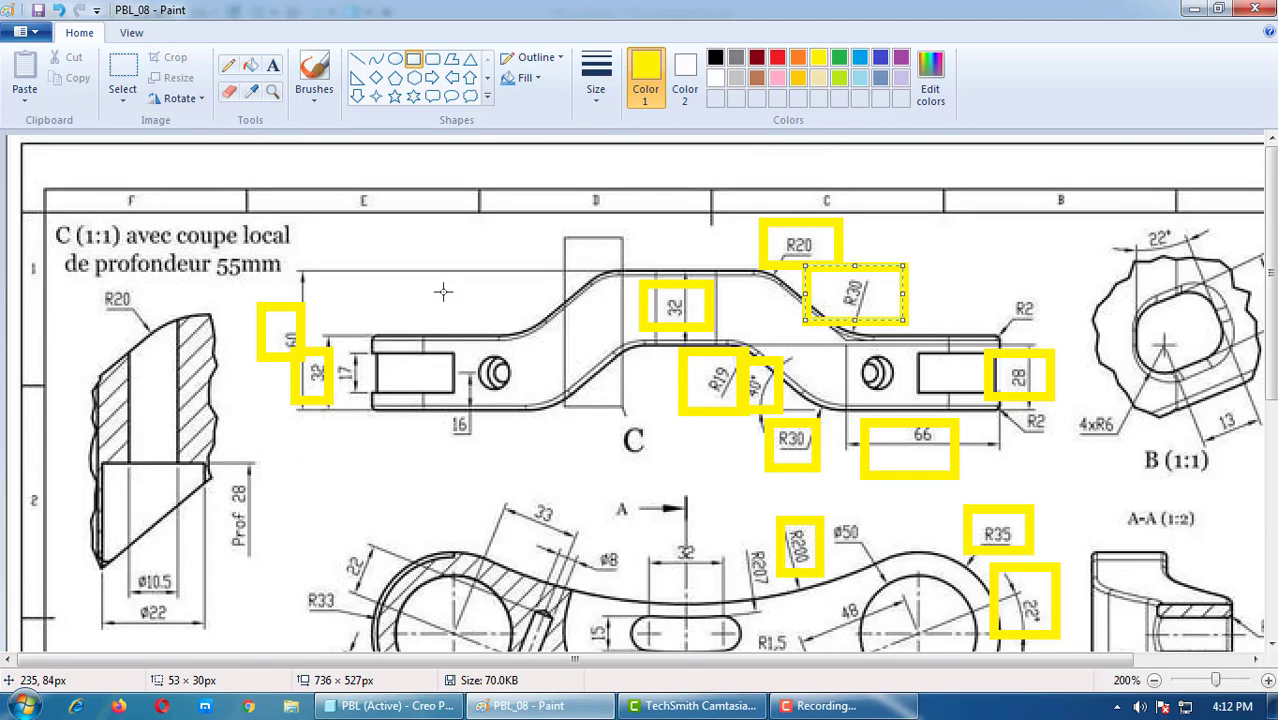
scroll(446, 395, "down", 6)
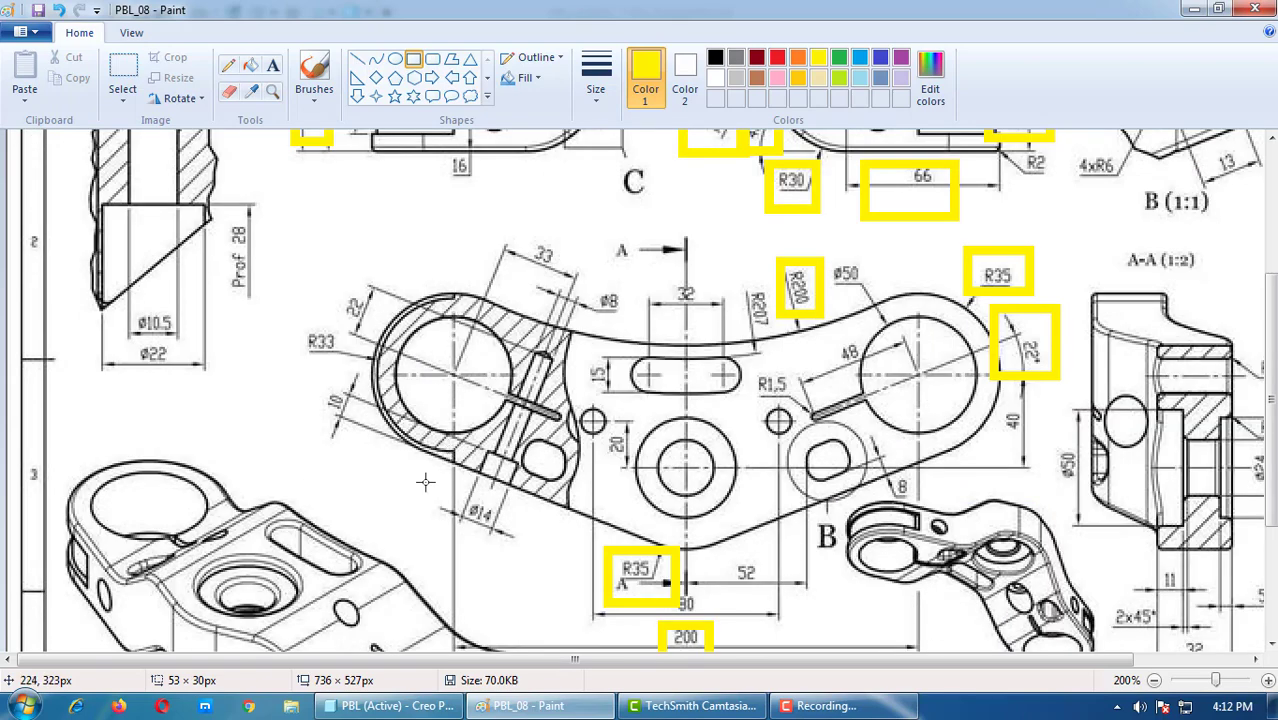
scroll(425, 482, "up", 3)
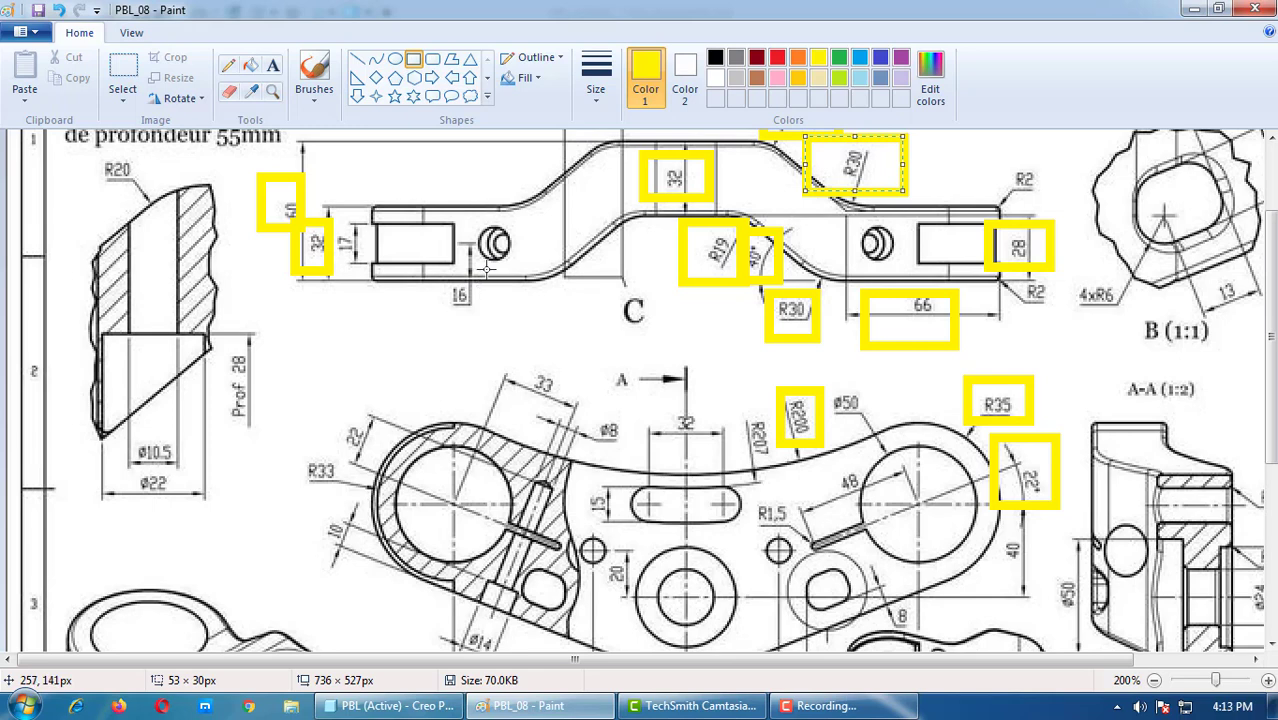
Step: Box the 16 dimension in yellow and return to the Creo part's end faces
left_click_drag(487, 268, 430, 334)
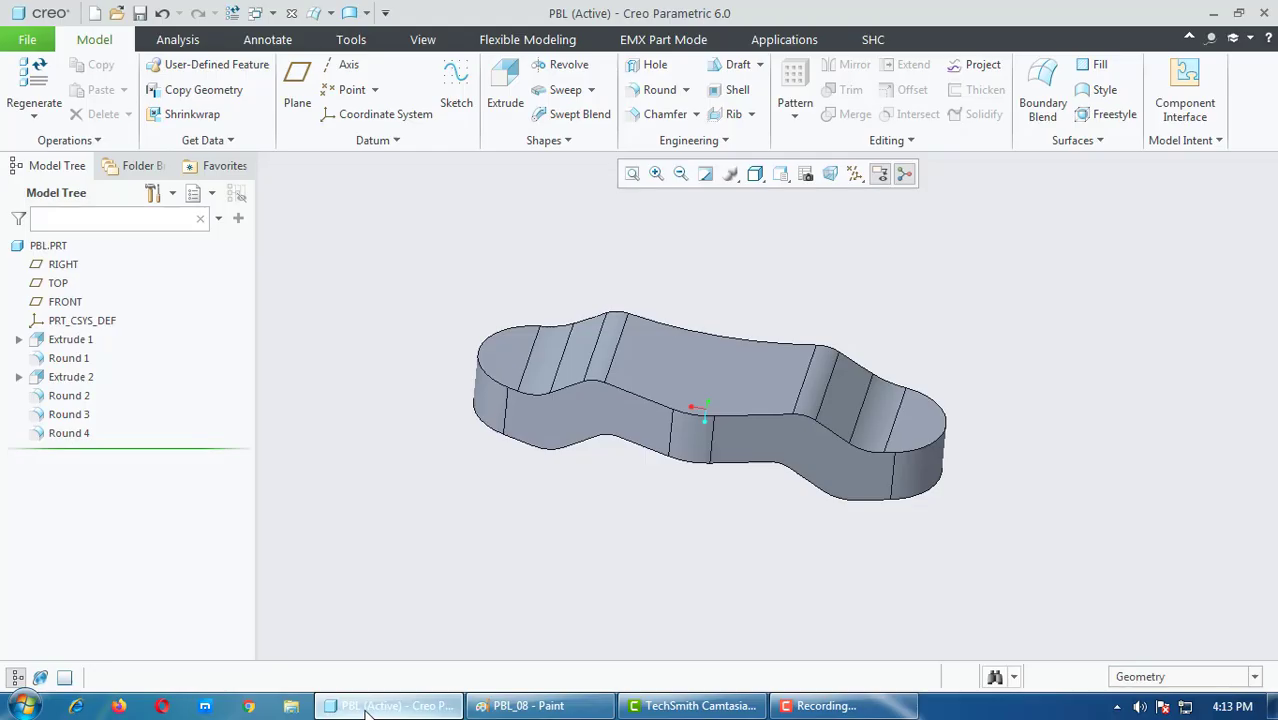
left_click(388, 706)
middle_click_drag(491, 491, 505, 522)
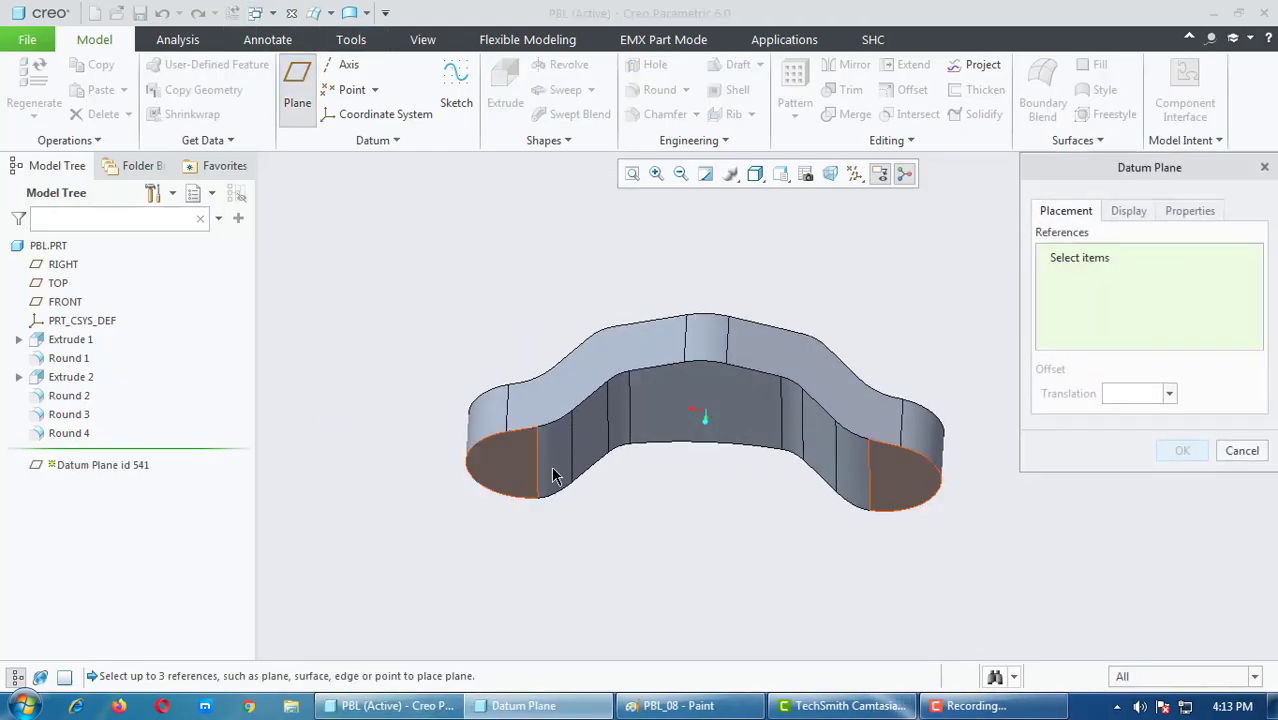
Step: Create datum plane DTM1 on the part's end face, offset 16.00 mm (32/2)
left_click(496, 478)
middle_click_drag(630, 565, 642, 590)
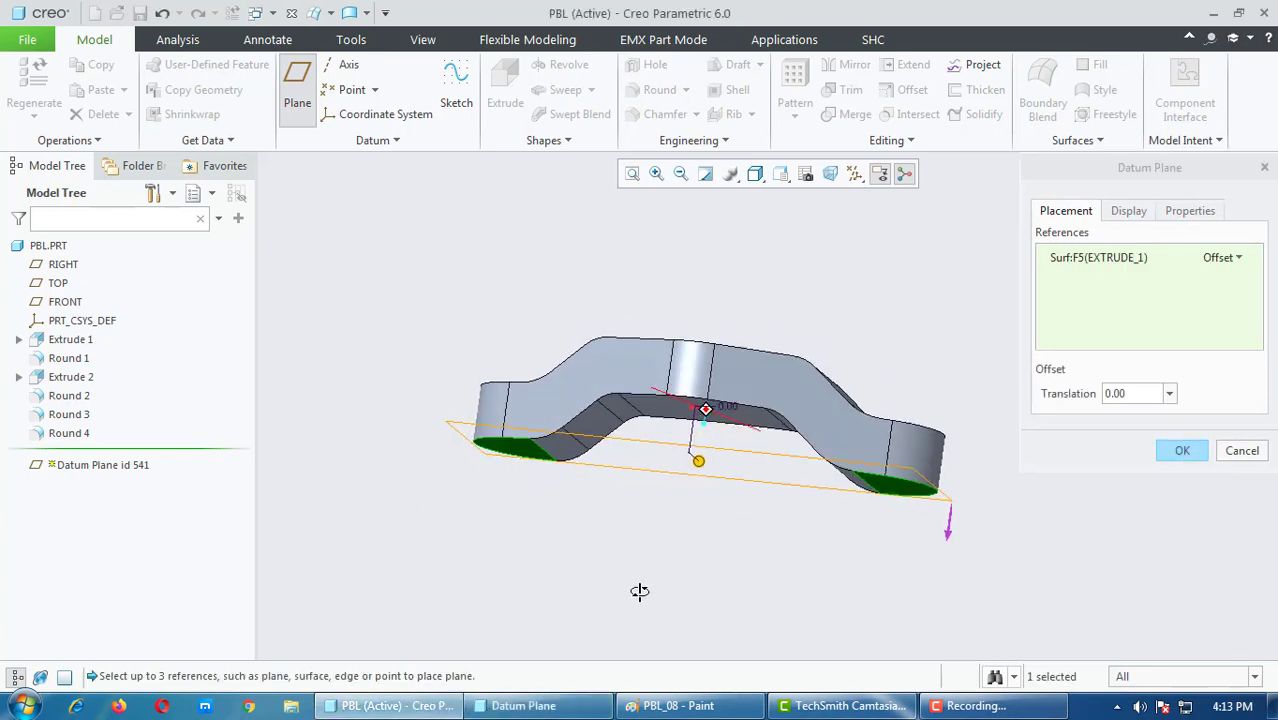
left_click_drag(699, 463, 704, 434)
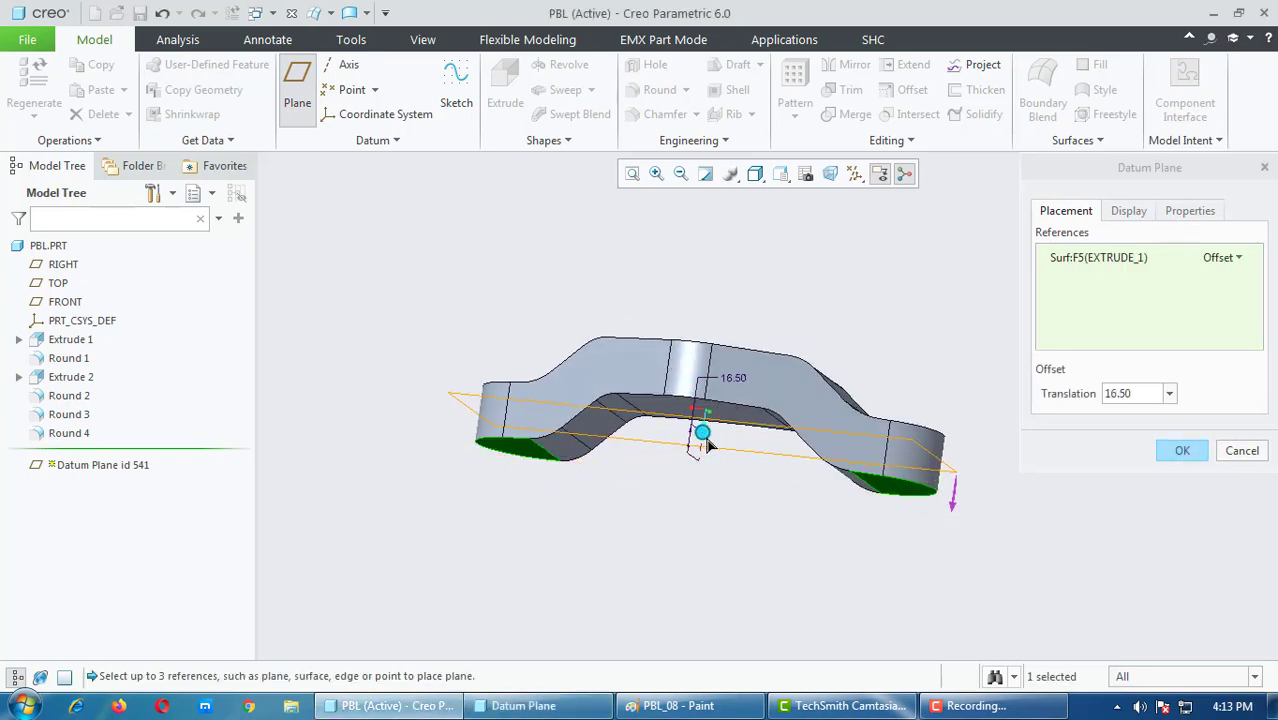
double_click(1142, 393)
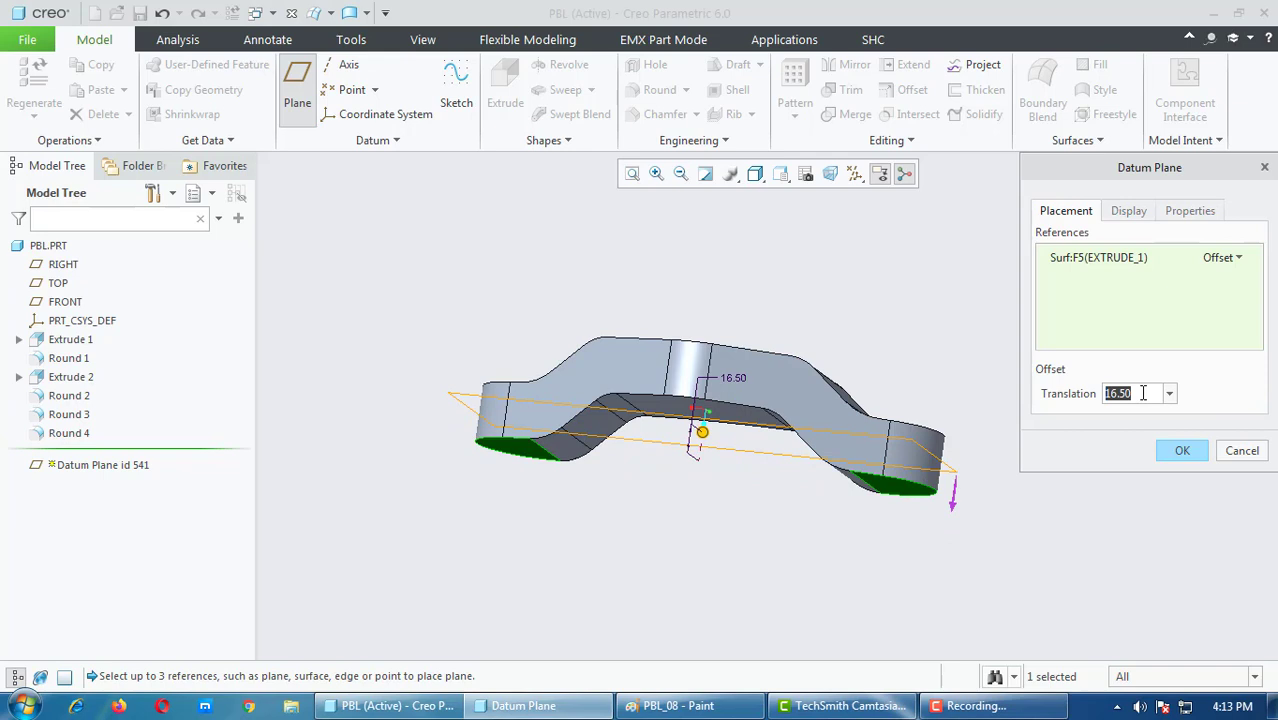
type("32")
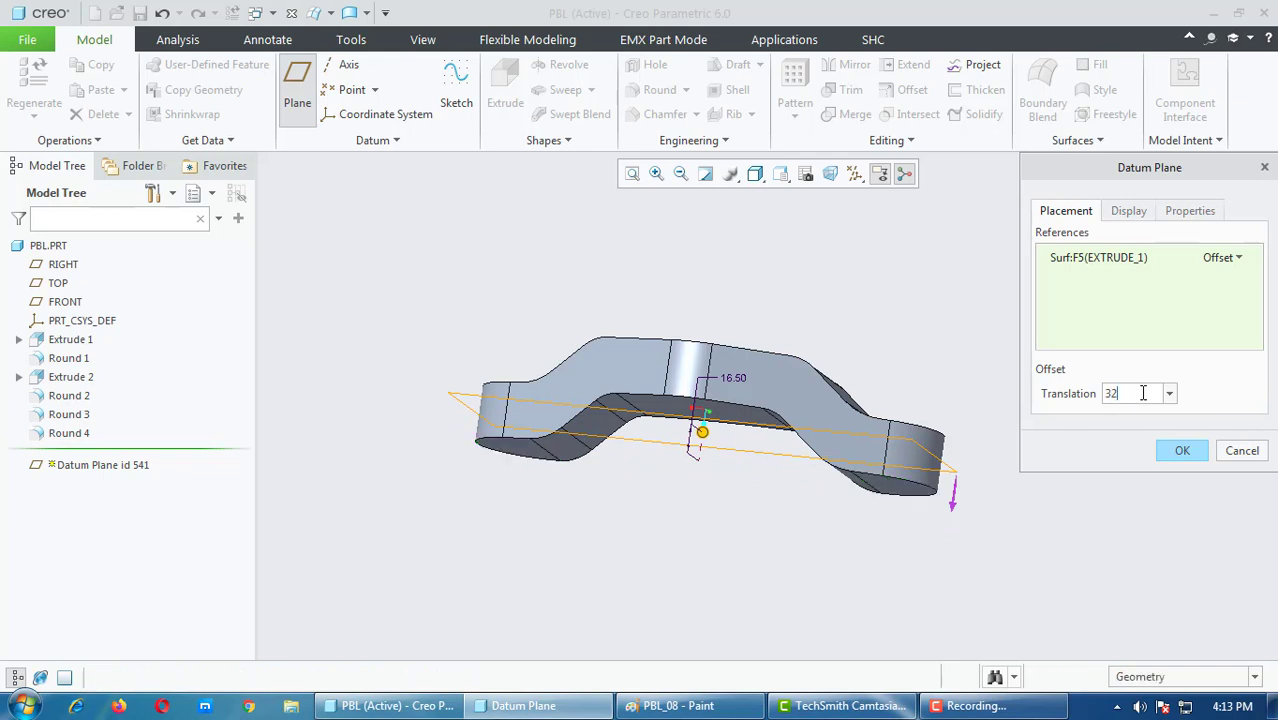
type("2")
key("Return")
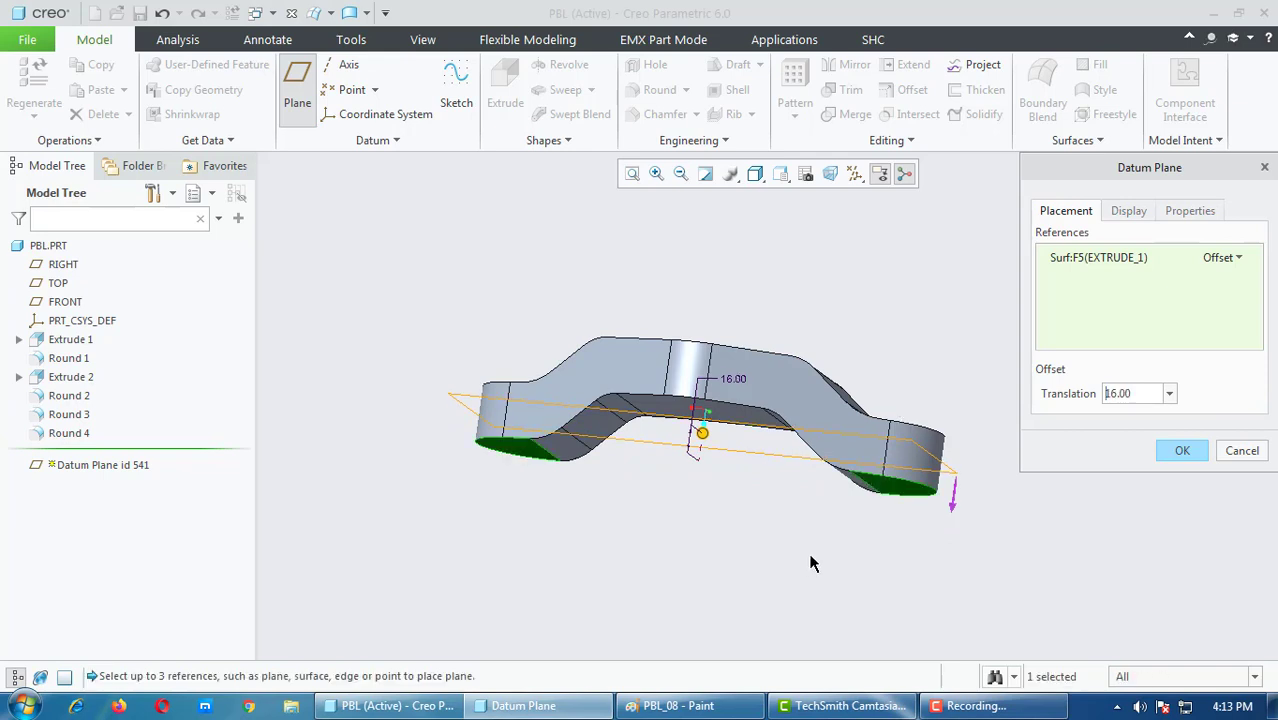
middle_click_drag(810, 563, 850, 562)
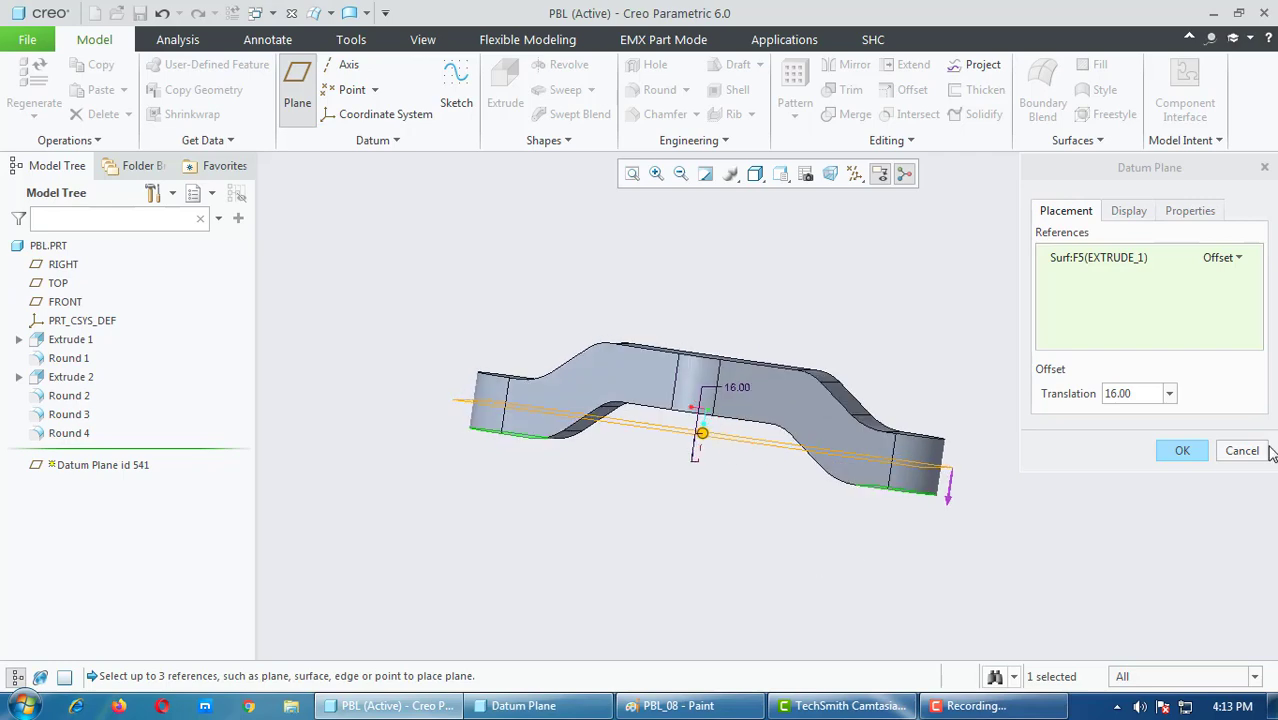
left_click(1198, 458)
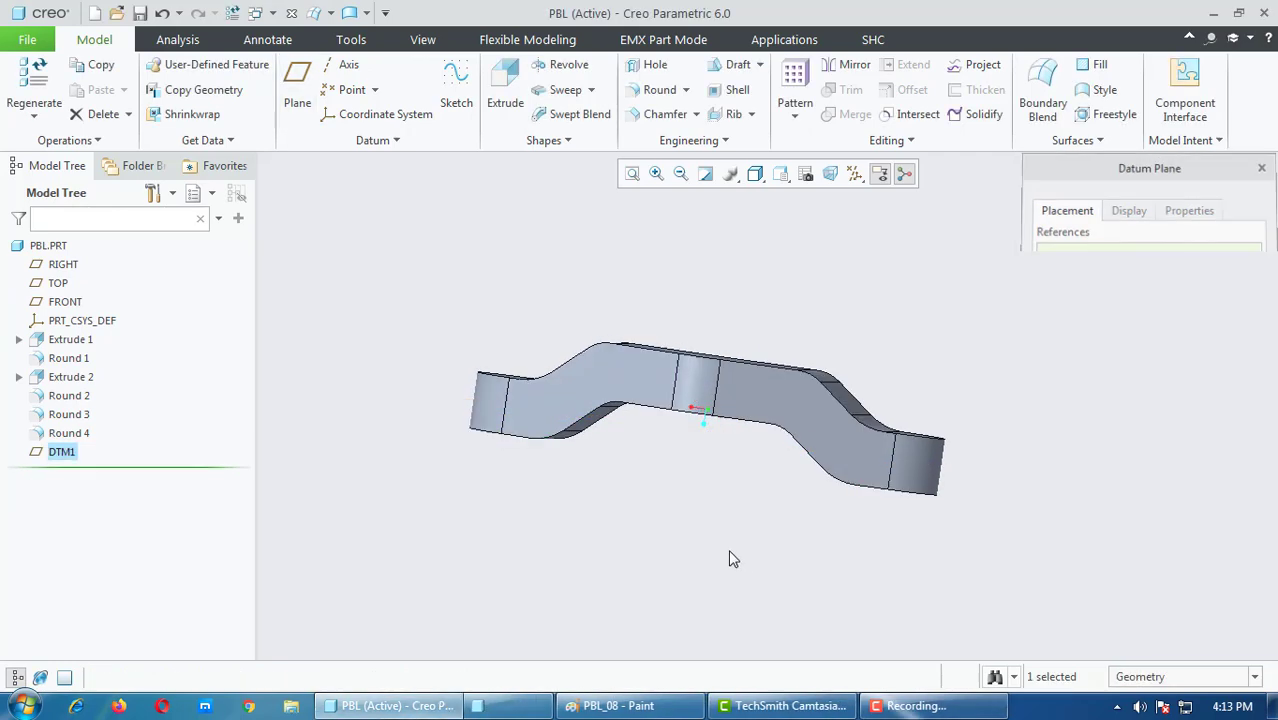
Step: Turn on datum plane display and hide the RIGHT, TOP and FRONT planes
left_click(855, 174)
left_click(855, 279)
key("ctrl+d")
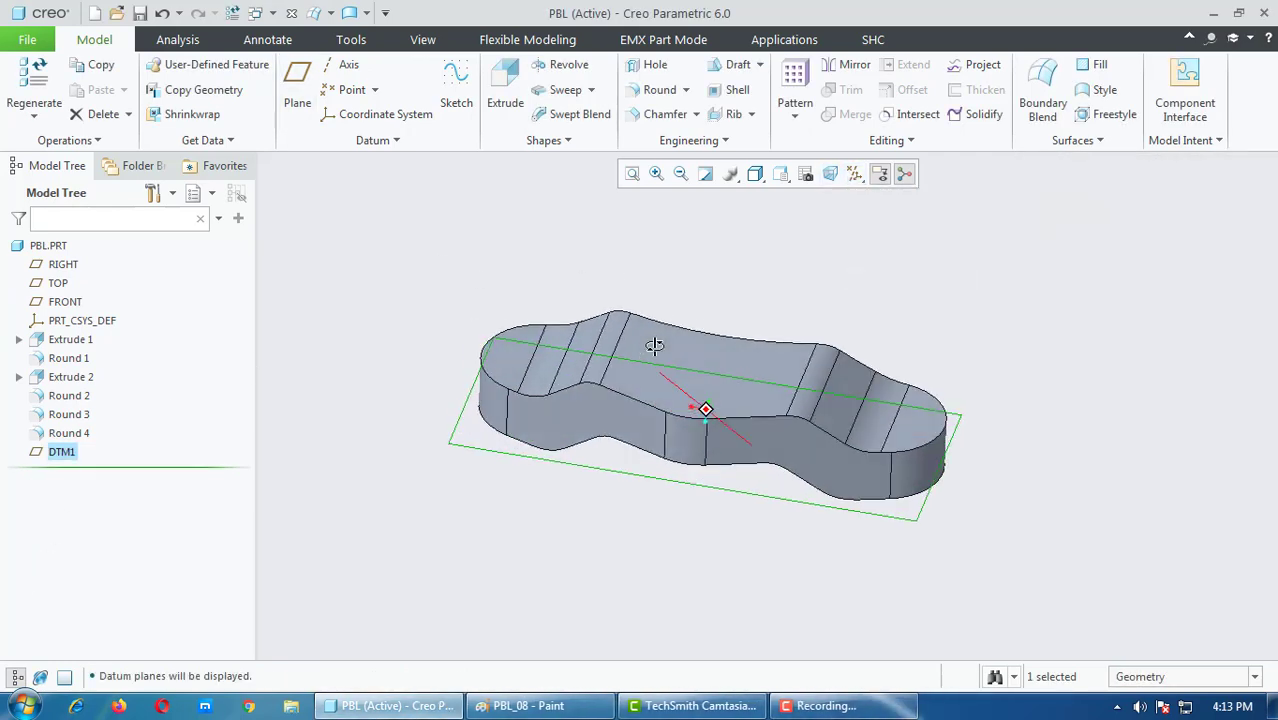
left_click(62, 264)
left_click(62, 301, "shift")
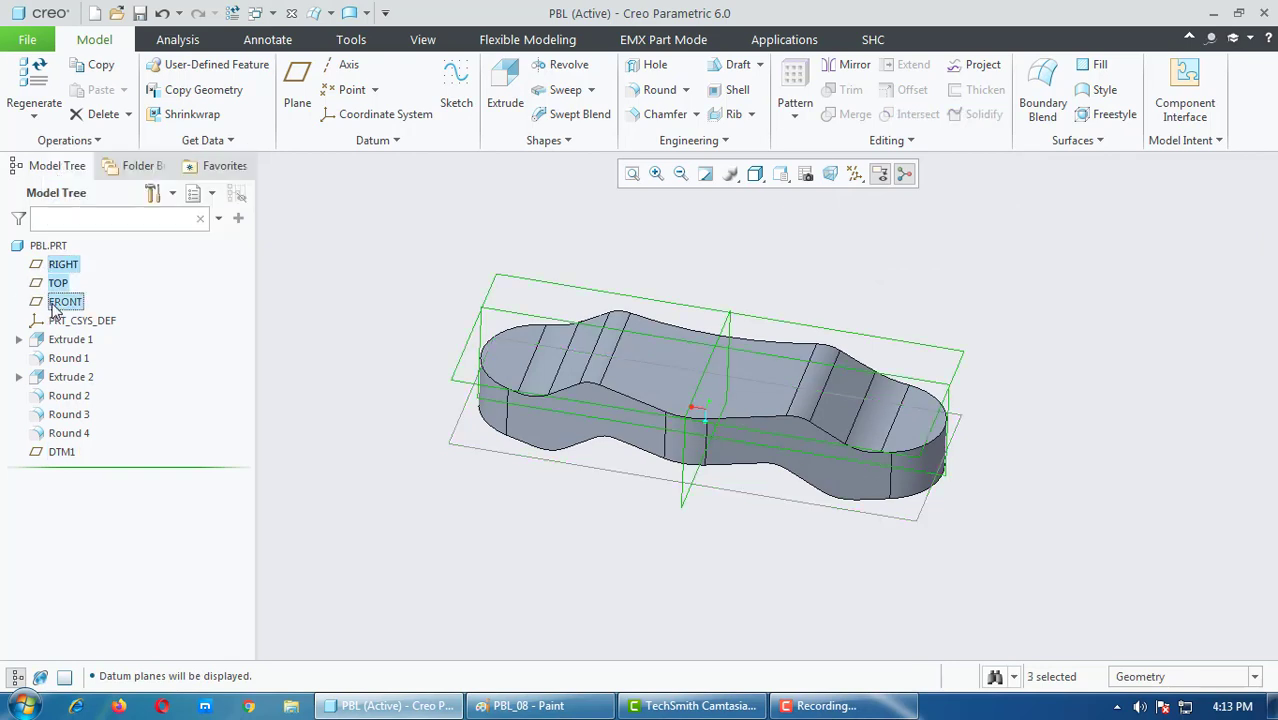
right_click(62, 301)
left_click(86, 266)
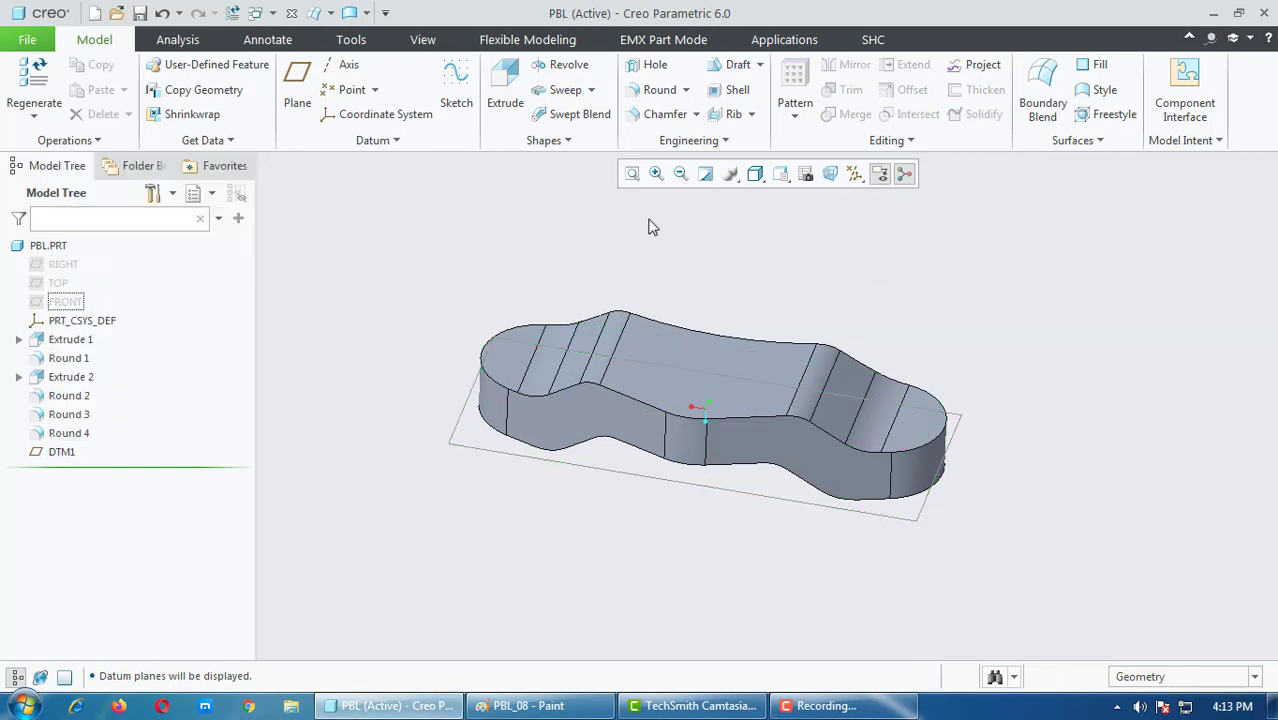
Step: View the part normal to TOP, tilt it into 3D, and start a new extrude
mouse_move(622, 430)
middle_mouse_down()
mouse_move(548, 463)
mouse_move(357, 410)
middle_mouse_up()
left_click(58, 284)
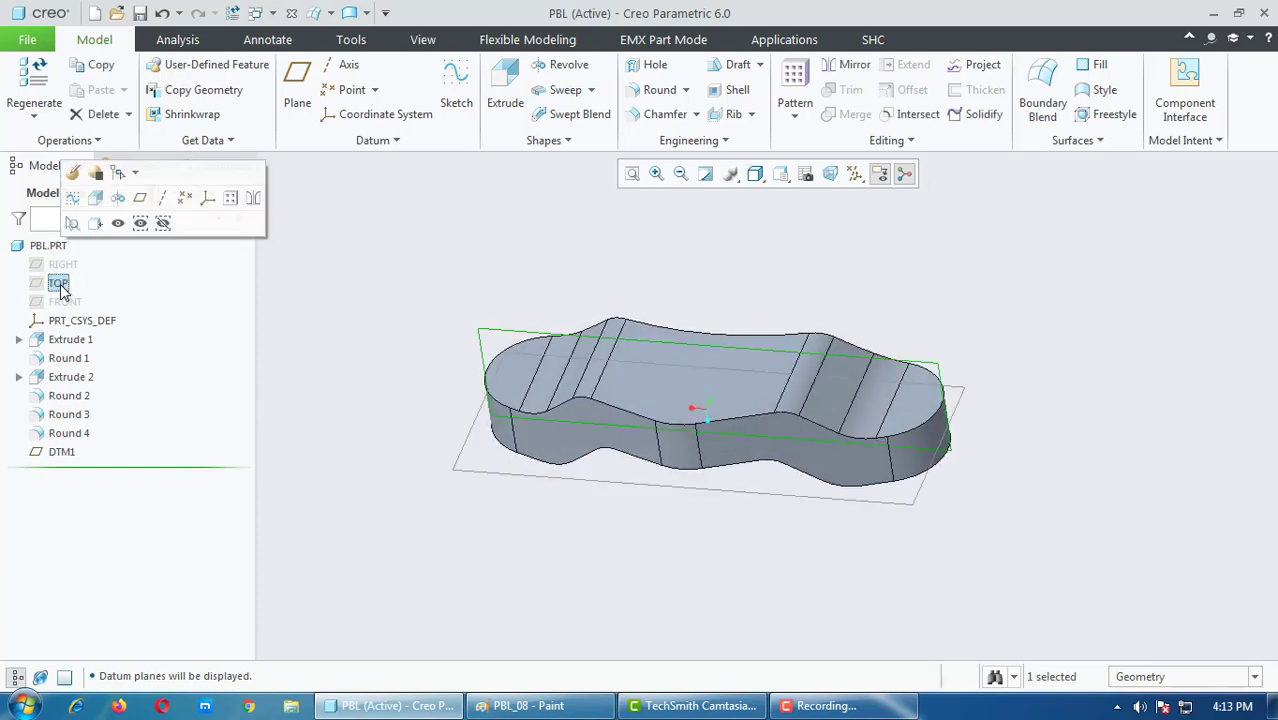
left_click(118, 223)
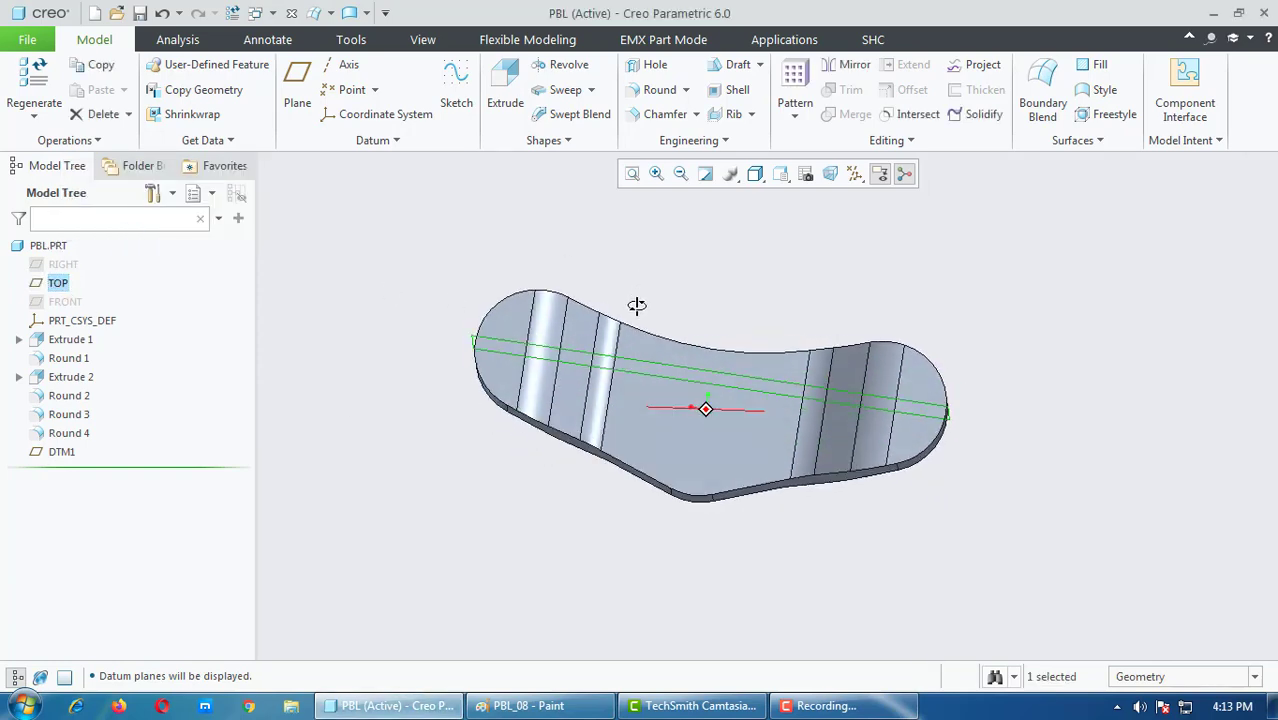
left_click(709, 262)
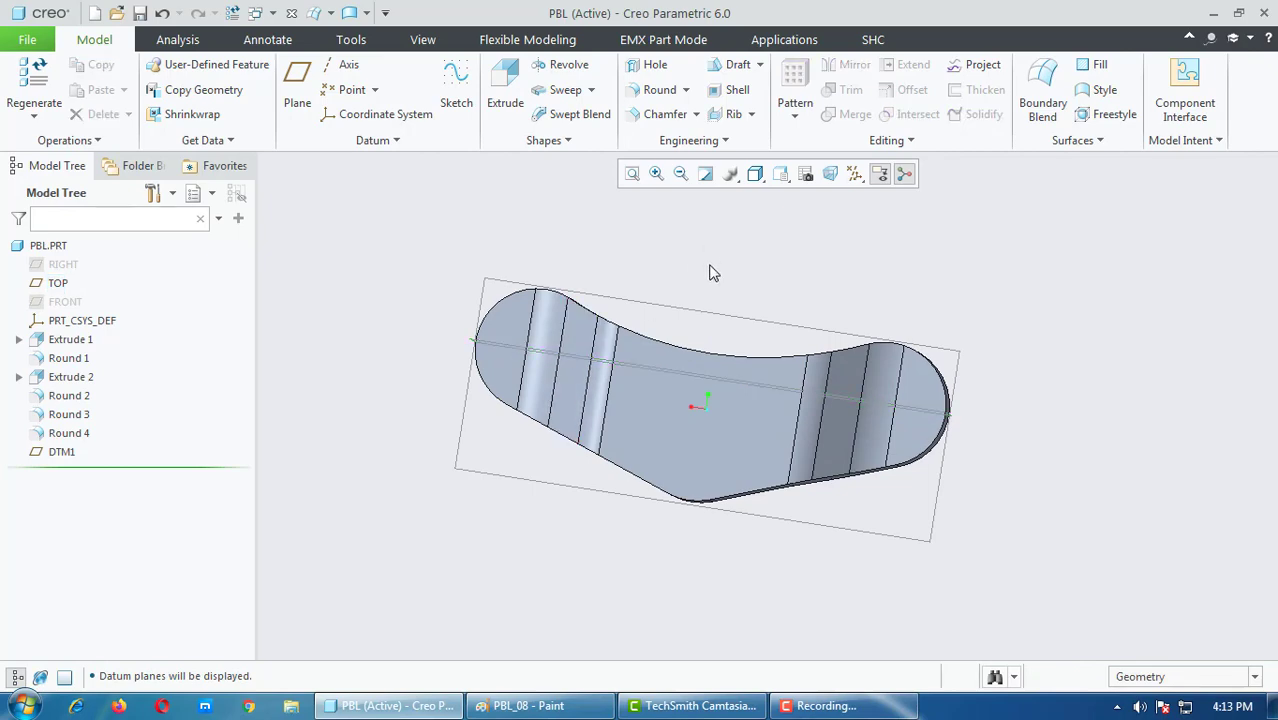
mouse_move(710, 271)
middle_mouse_down()
mouse_move(702, 237)
mouse_move(702, 277)
mouse_move(715, 232)
middle_mouse_up()
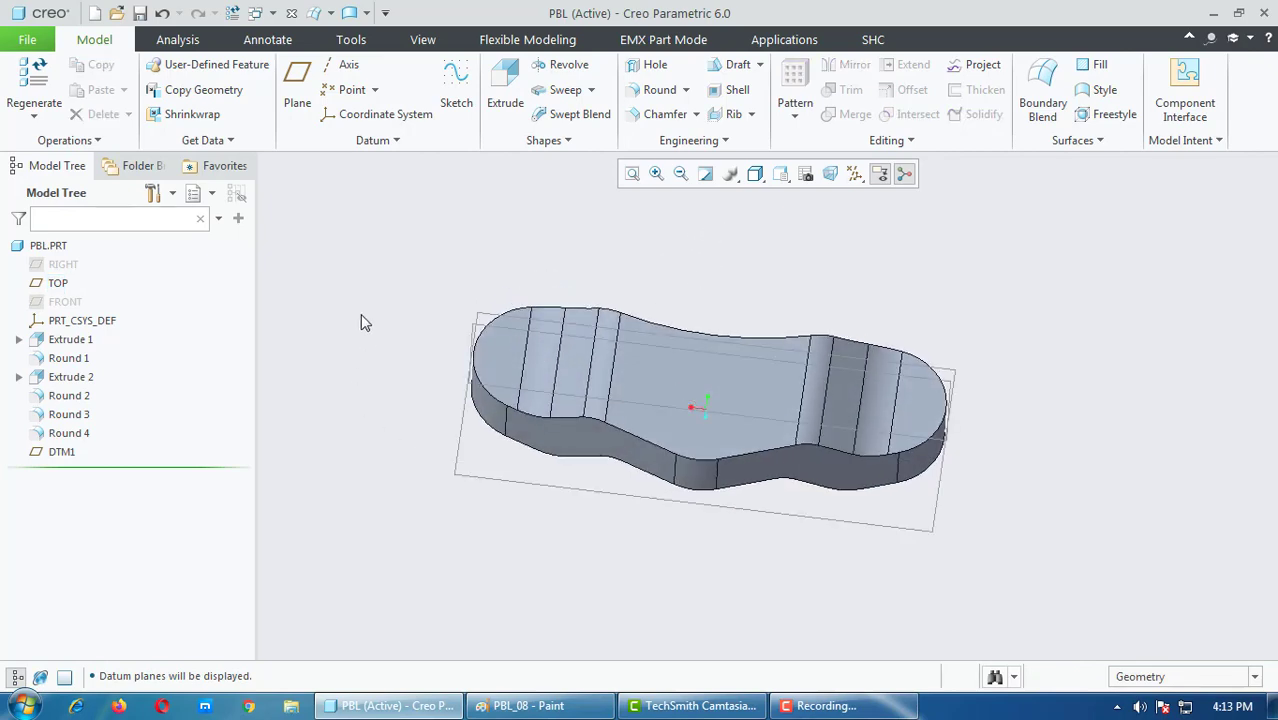
left_click(505, 88)
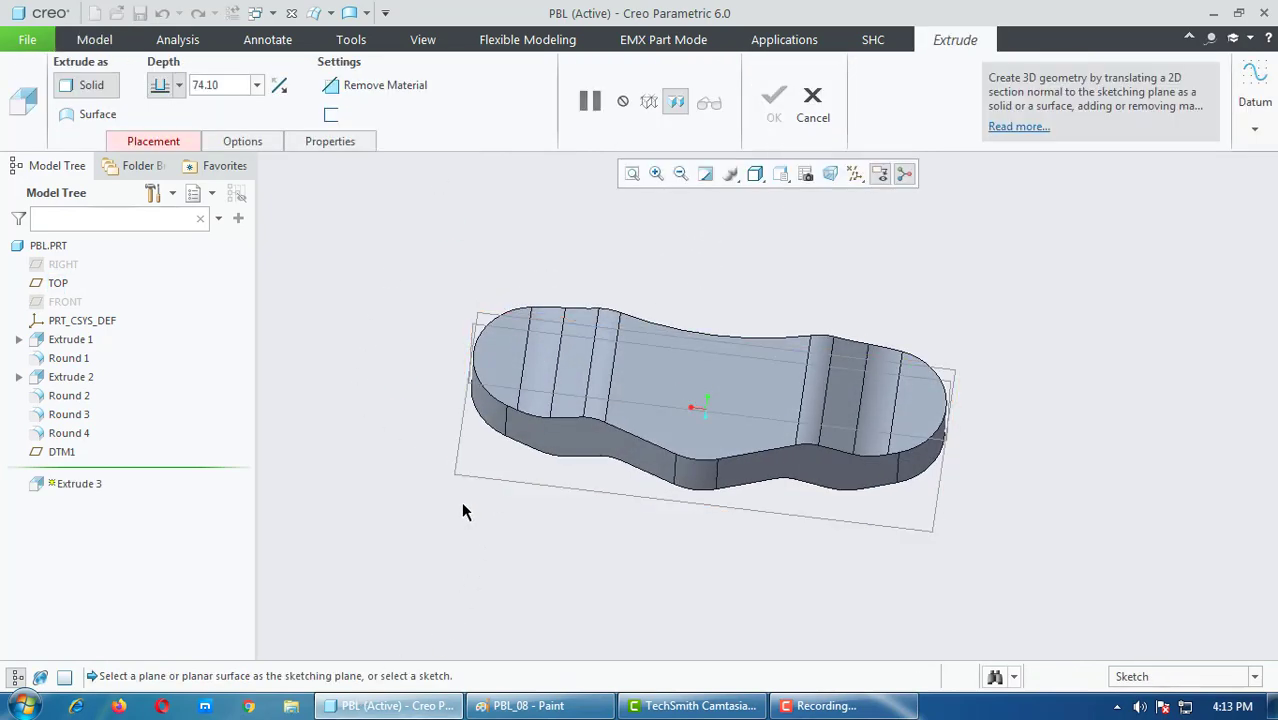
Step: Sketch Extrude 3 on DTM1, flipped, with TOP as bottom reference, viewed face-on
middle_click_drag(461, 501, 458, 459)
left_click(469, 458)
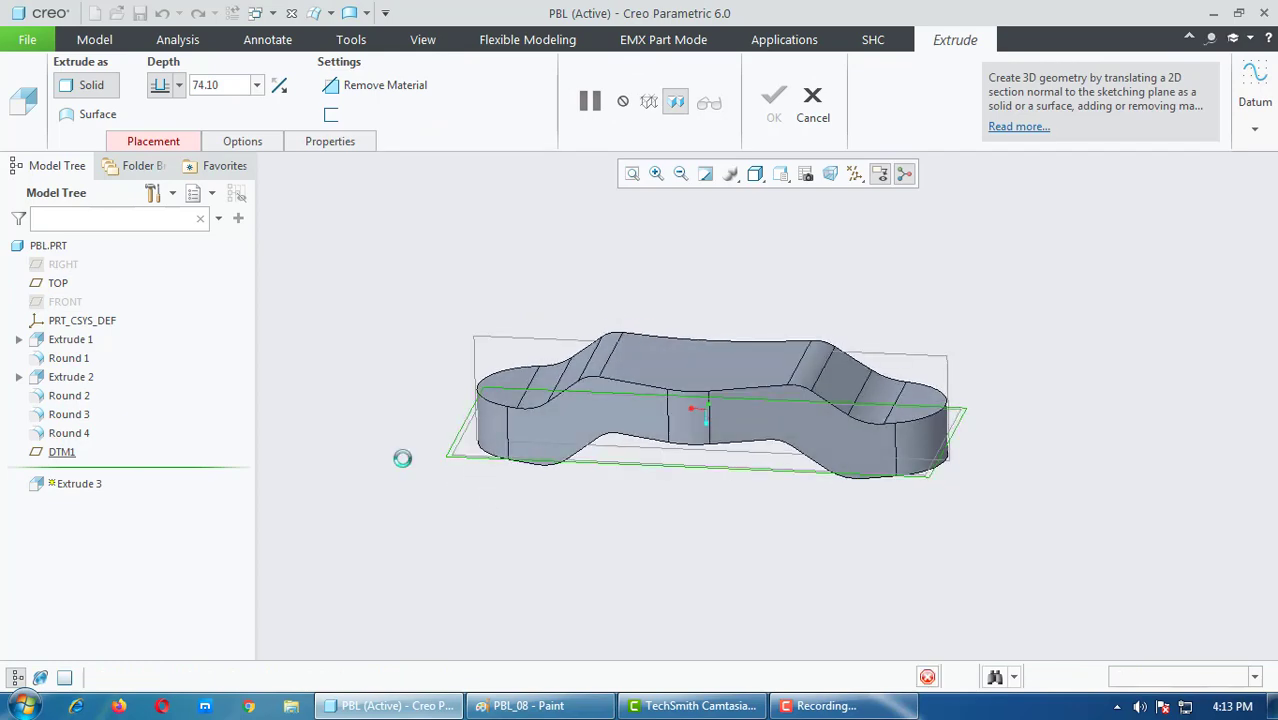
left_click(22, 113)
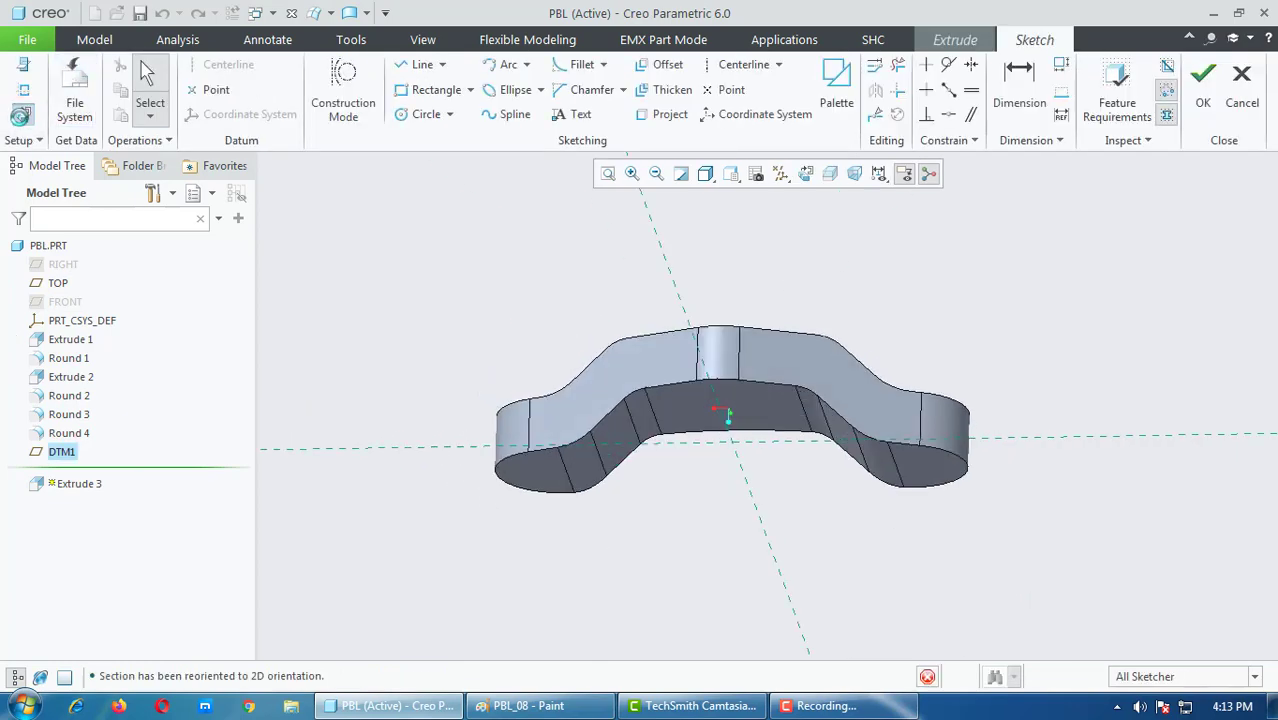
left_click(24, 66)
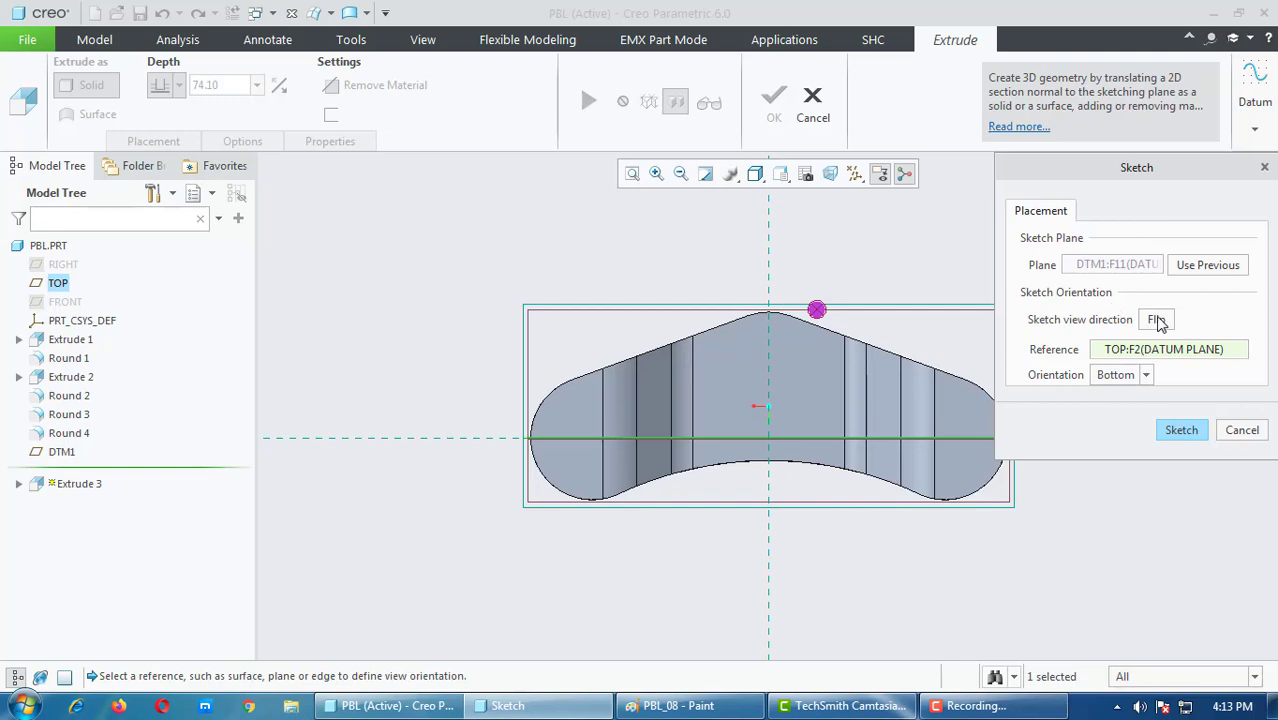
left_click(1156, 320)
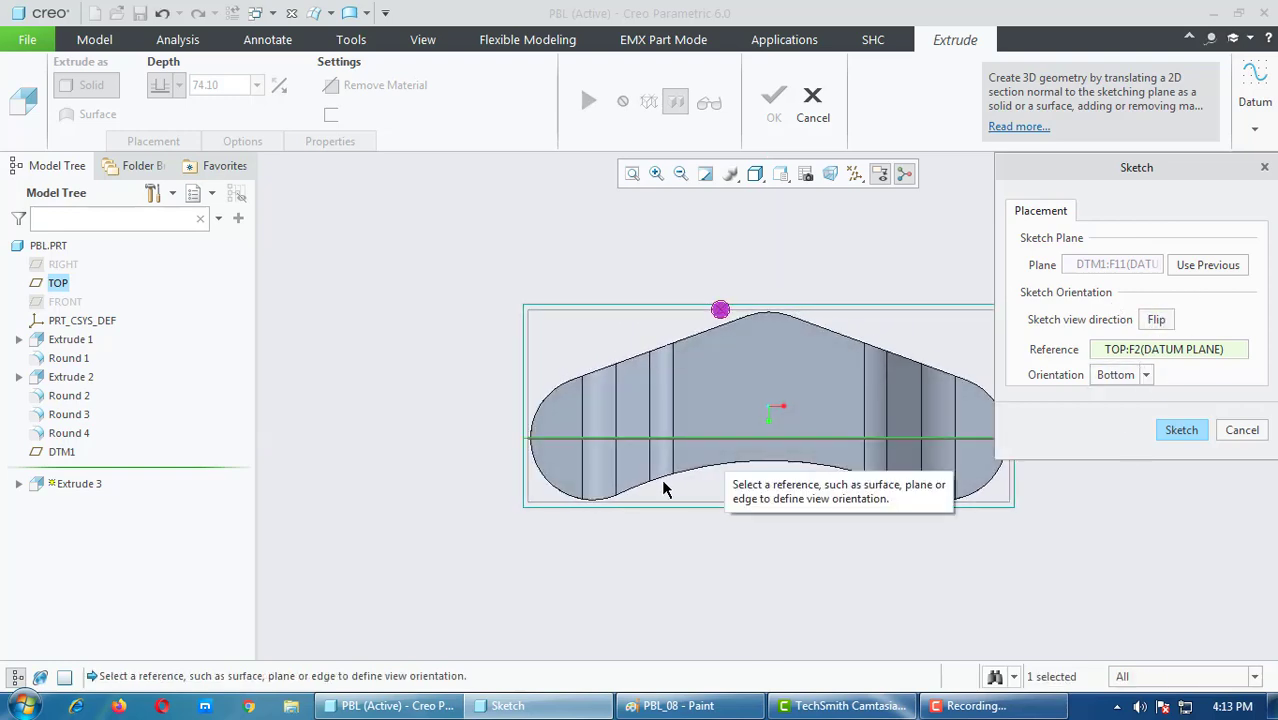
middle_click_drag(663, 488, 597, 328)
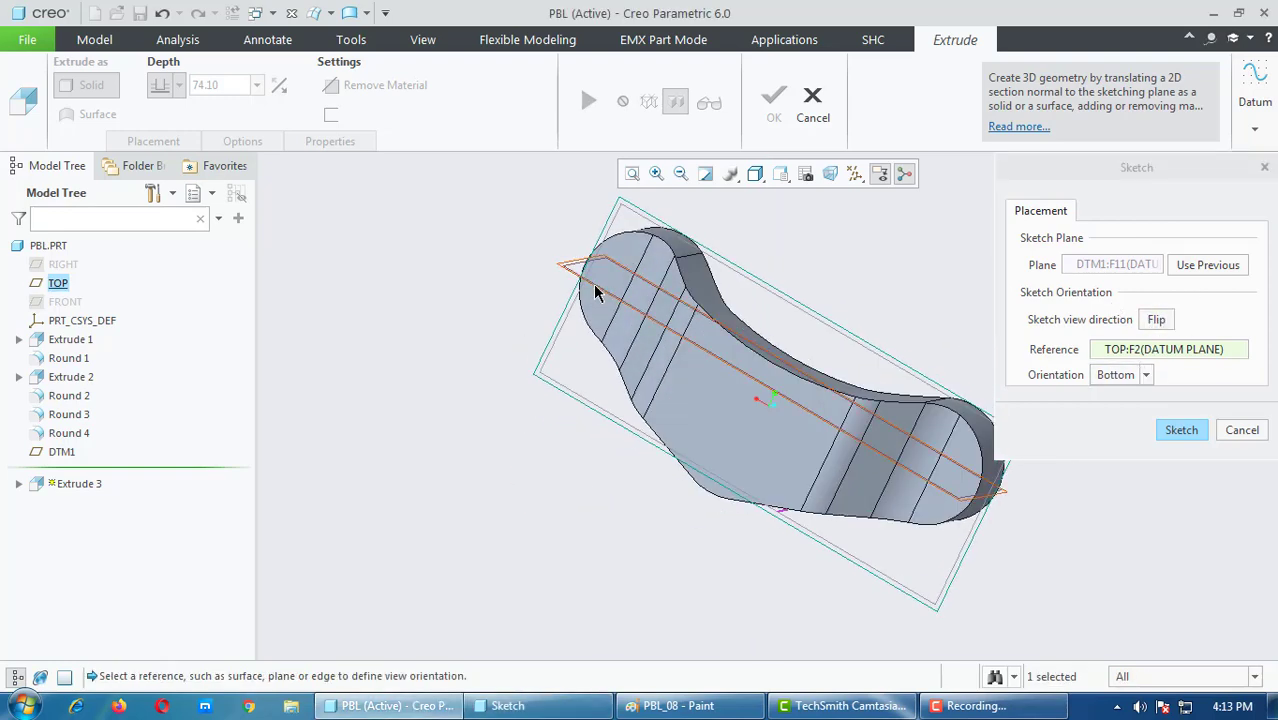
left_click(1117, 376)
left_click(1115, 408)
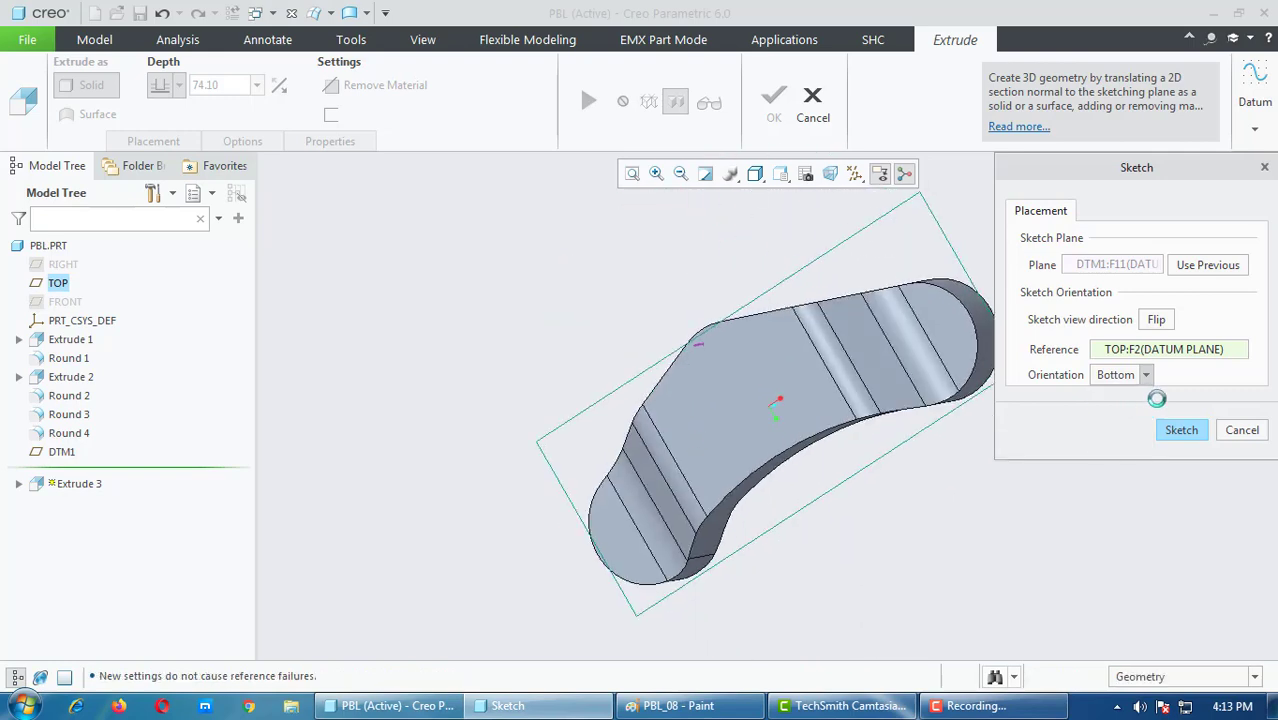
left_click(1180, 429)
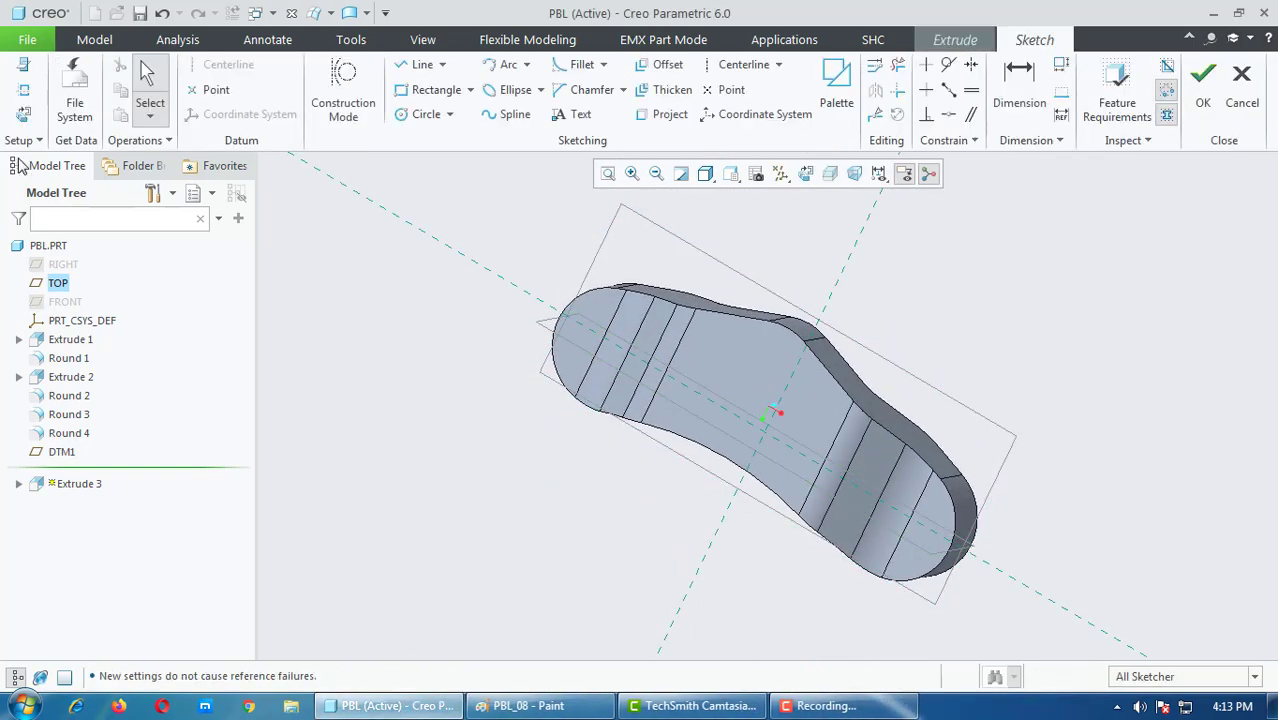
left_click(24, 116)
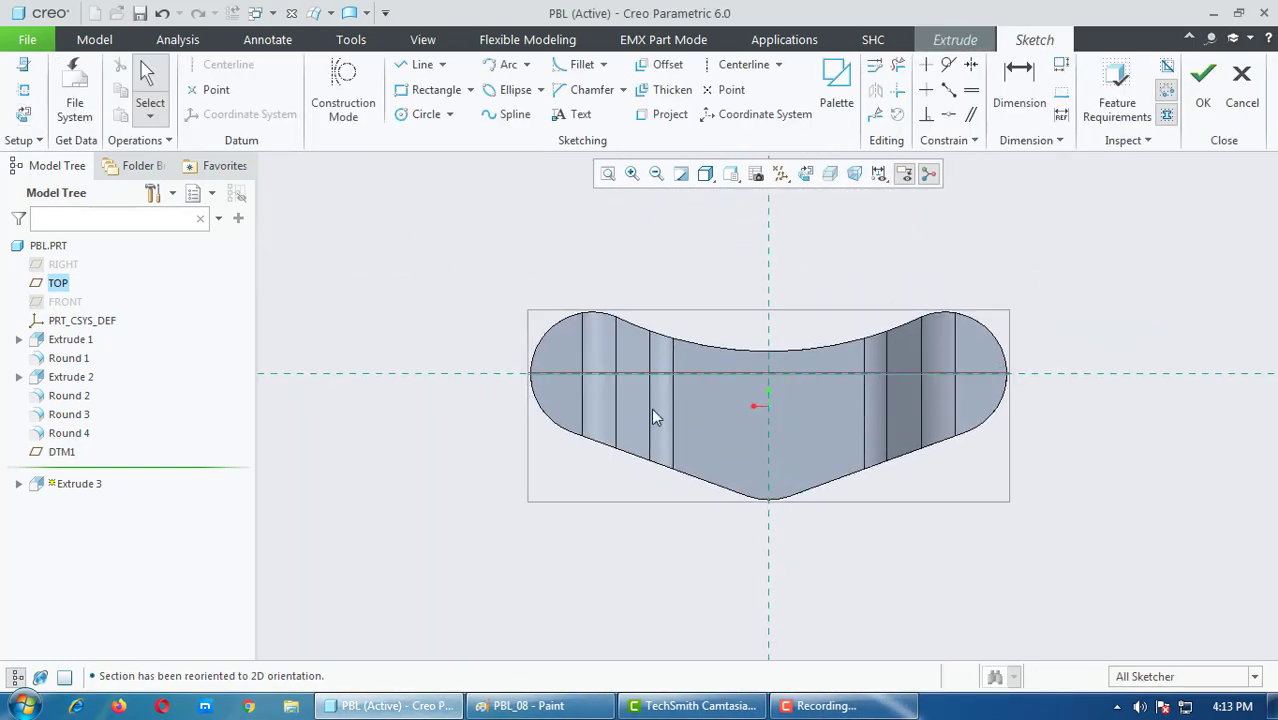
scroll(681, 378, "up", 2)
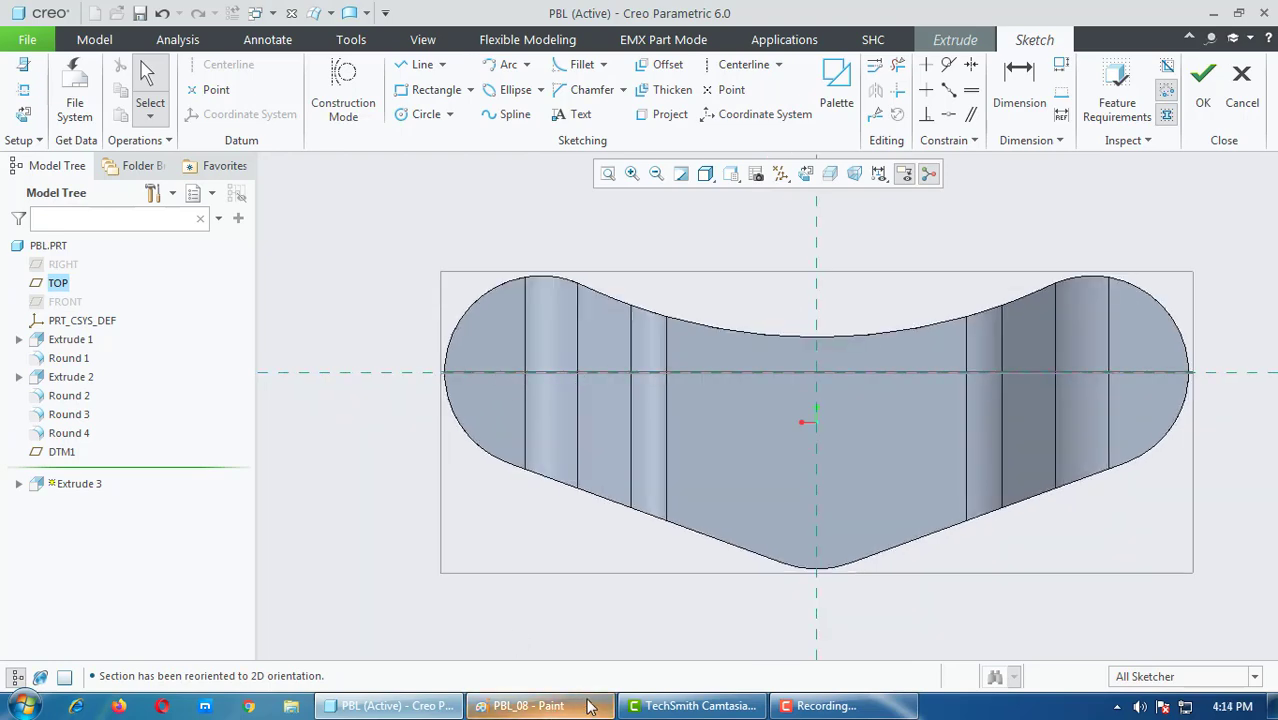
Step: Draw a yellow box around the R33 label in Paint, then go back to Creo
left_click(528, 706)
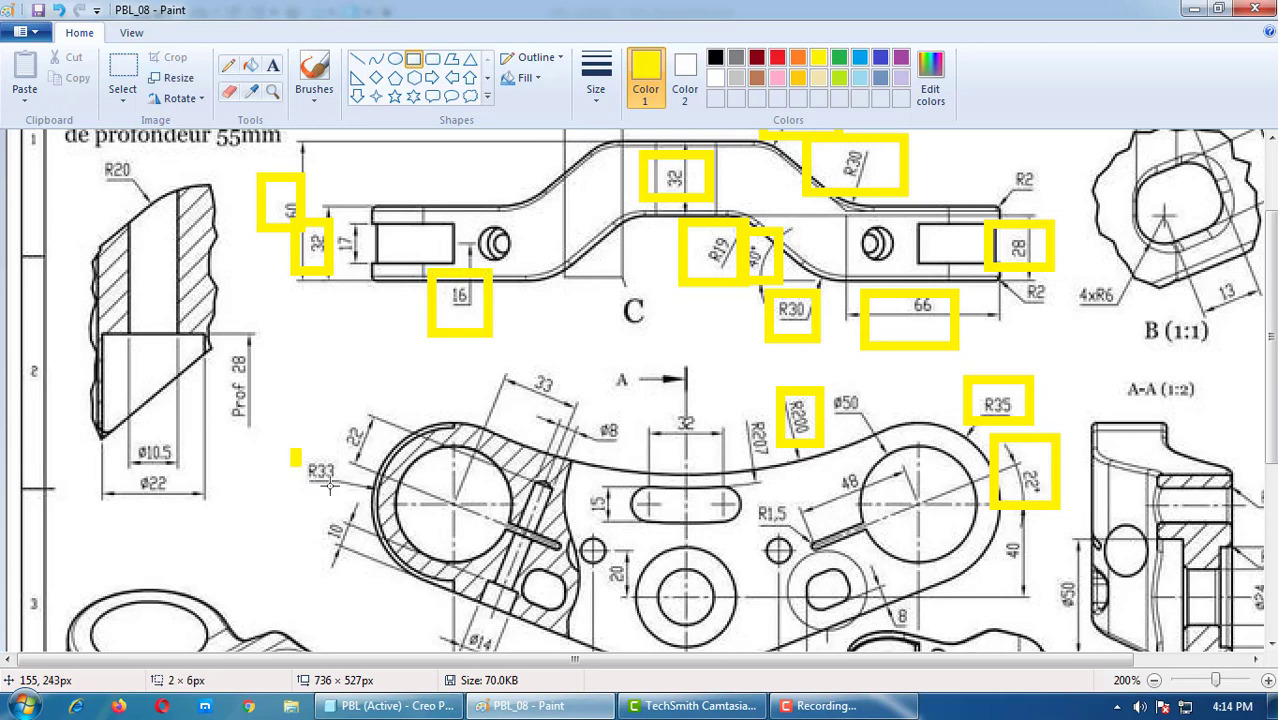
left_click_drag(292, 450, 347, 494)
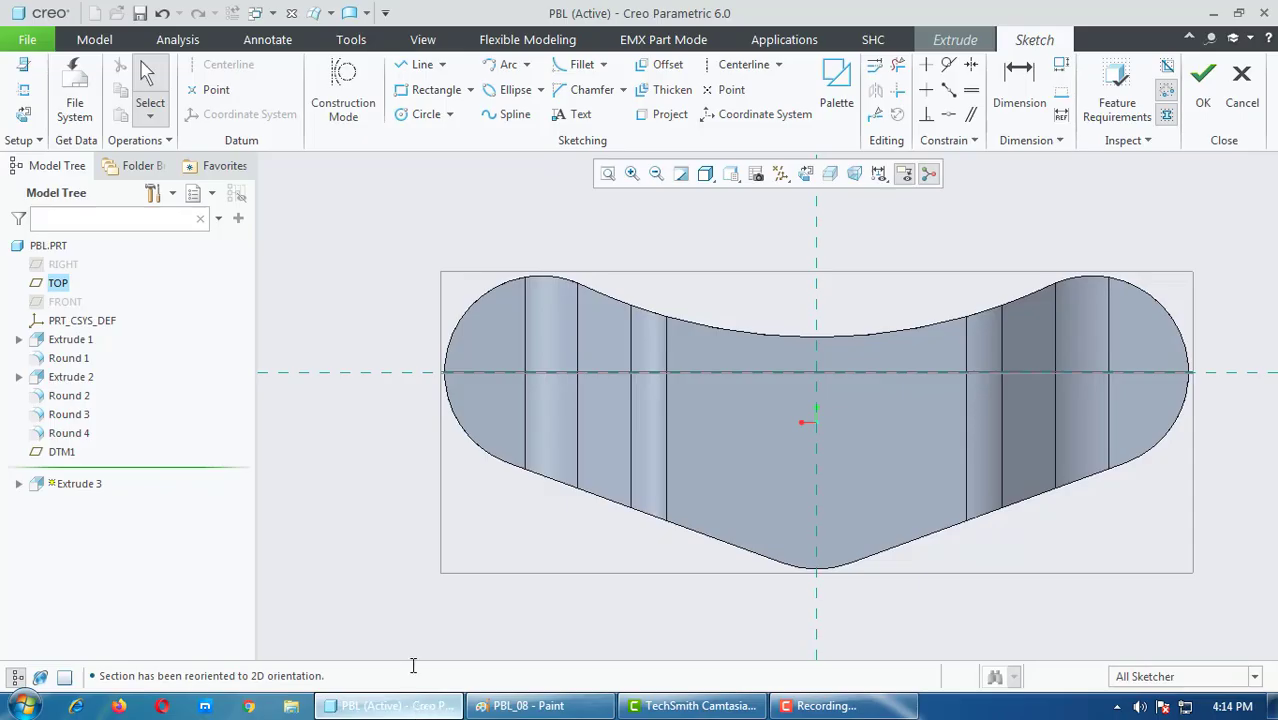
left_click(390, 706)
Step: Add the Extrude 1 surface as a sketch reference and set No Hidden display
left_click(24, 89)
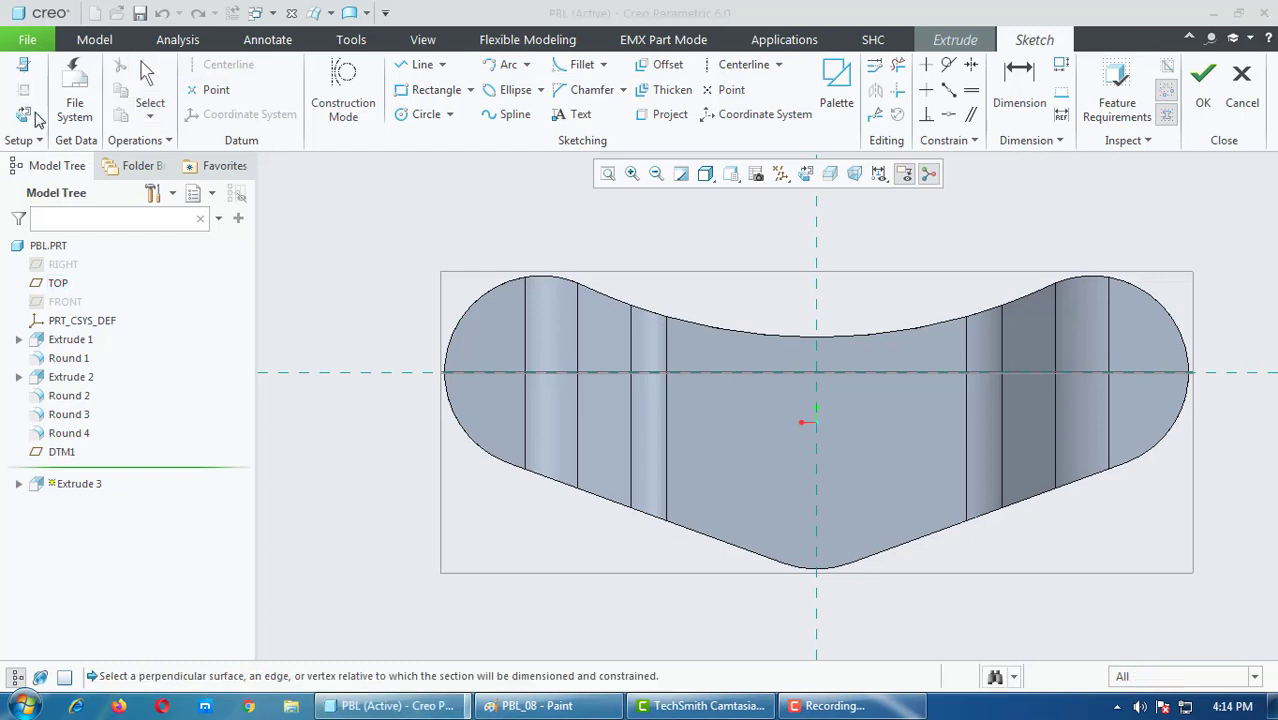
left_click(464, 313)
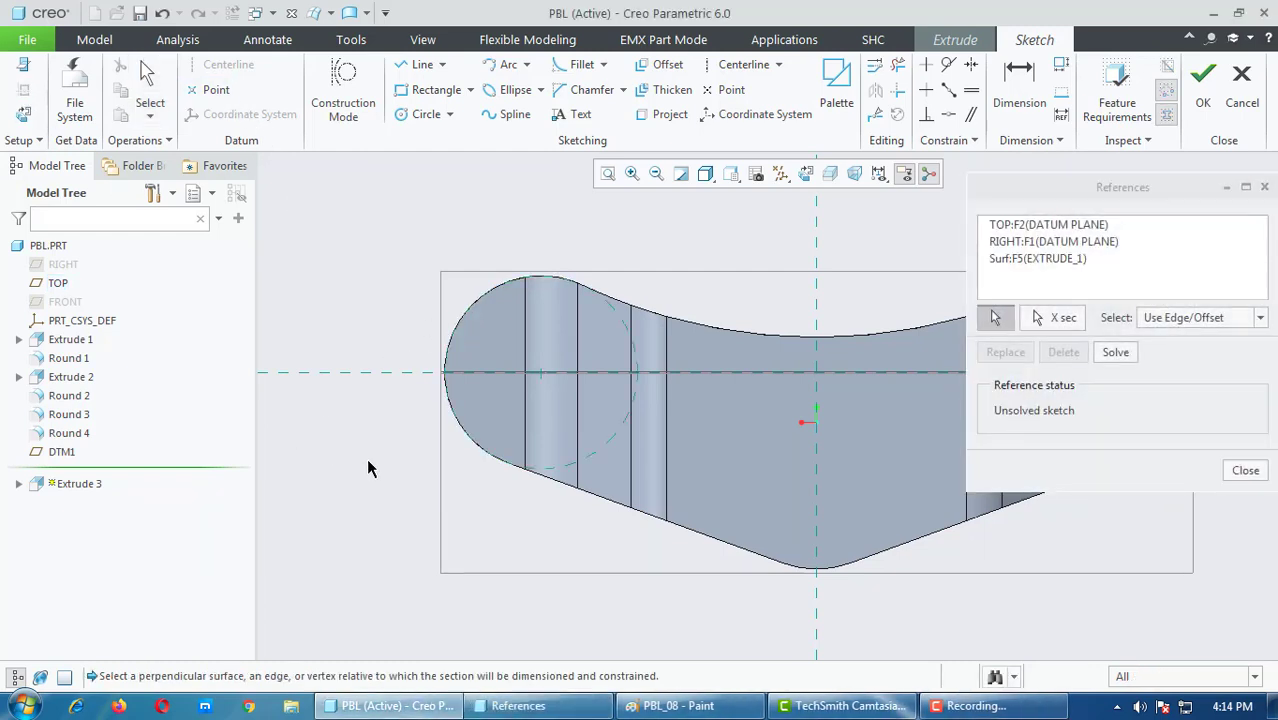
scroll(371, 465, "down", 1)
scroll(357, 502, "down", 1)
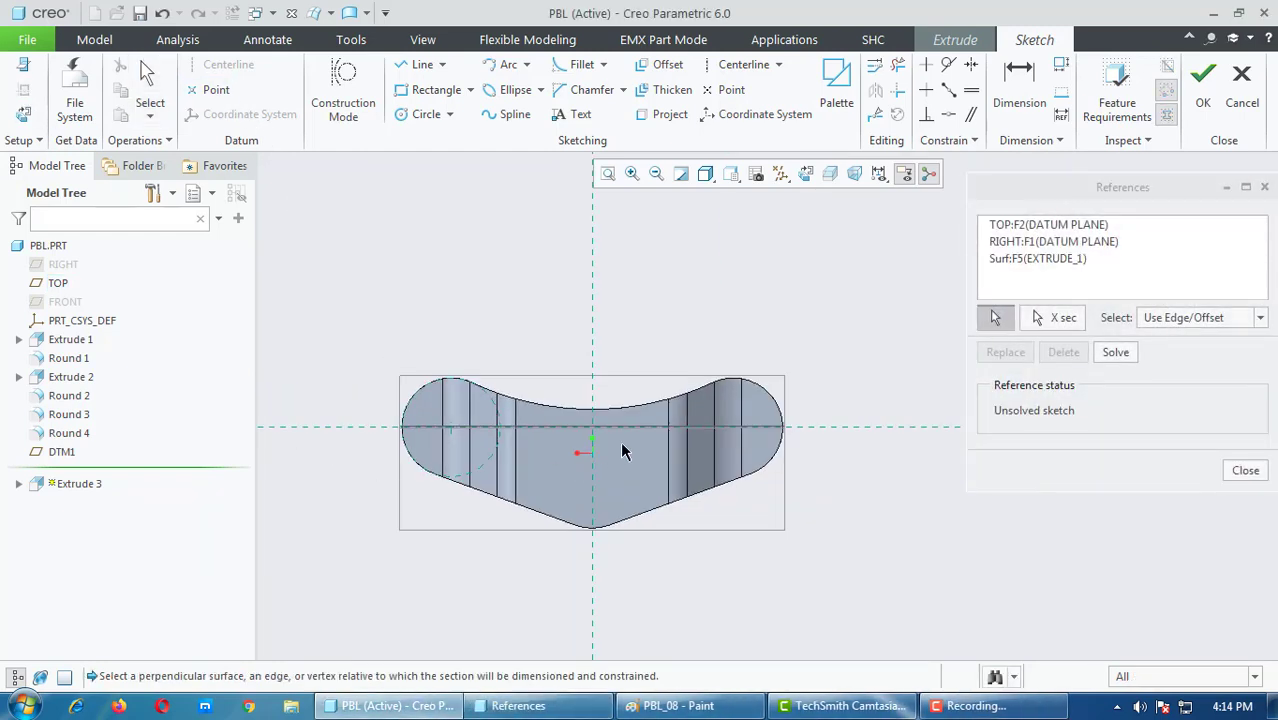
left_click(733, 176)
left_click(749, 238)
scroll(719, 442, "up", 1)
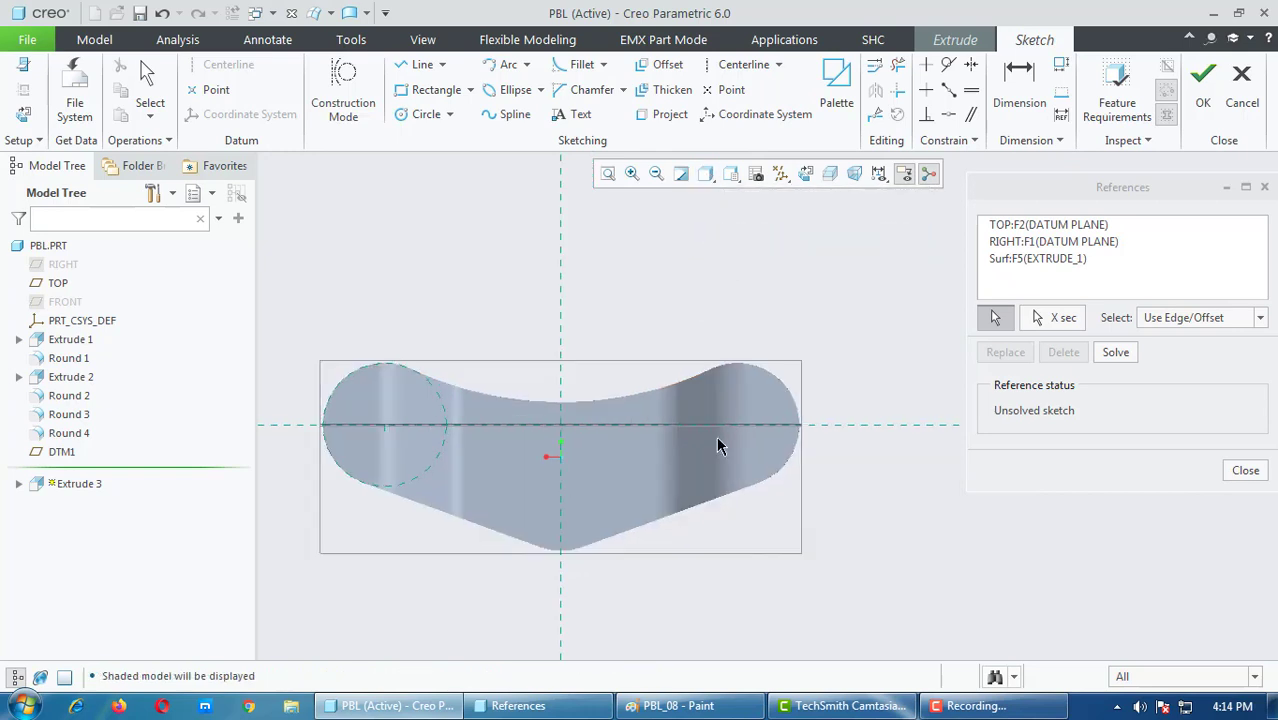
scroll(719, 442, "up", 1)
middle_click(887, 374)
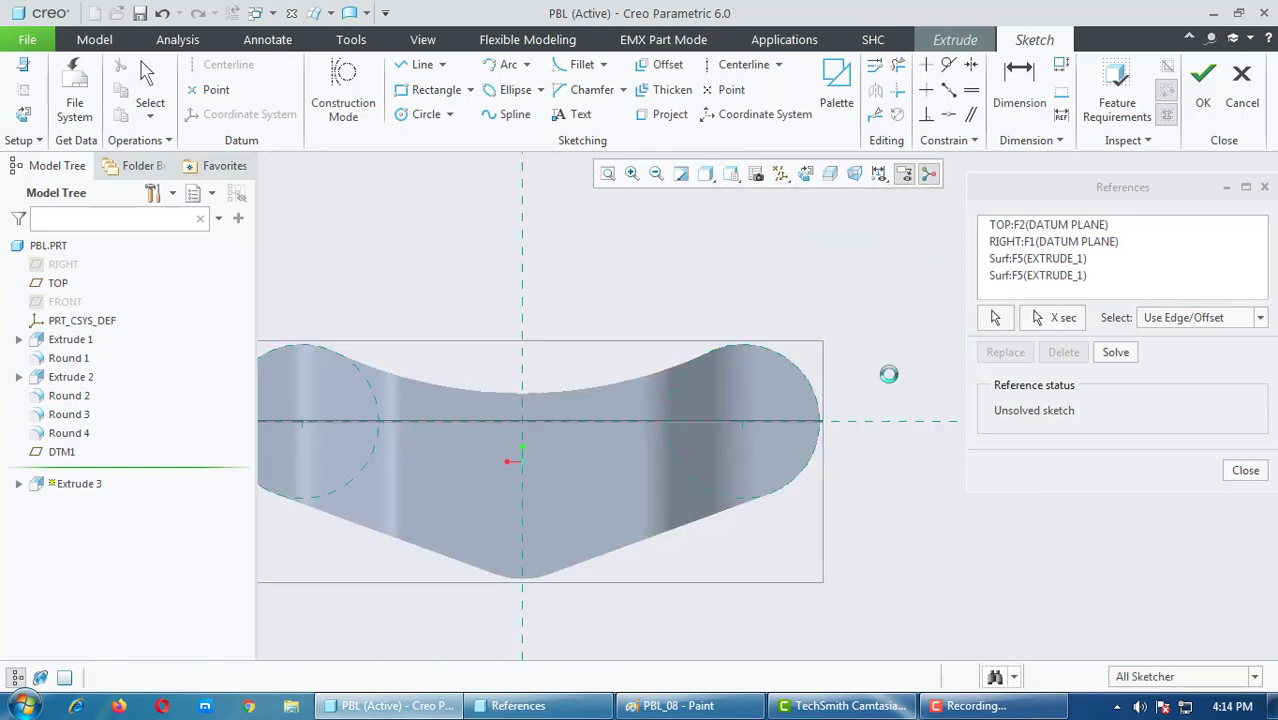
left_click(706, 174)
left_click(724, 268)
scroll(835, 408, "down", 1)
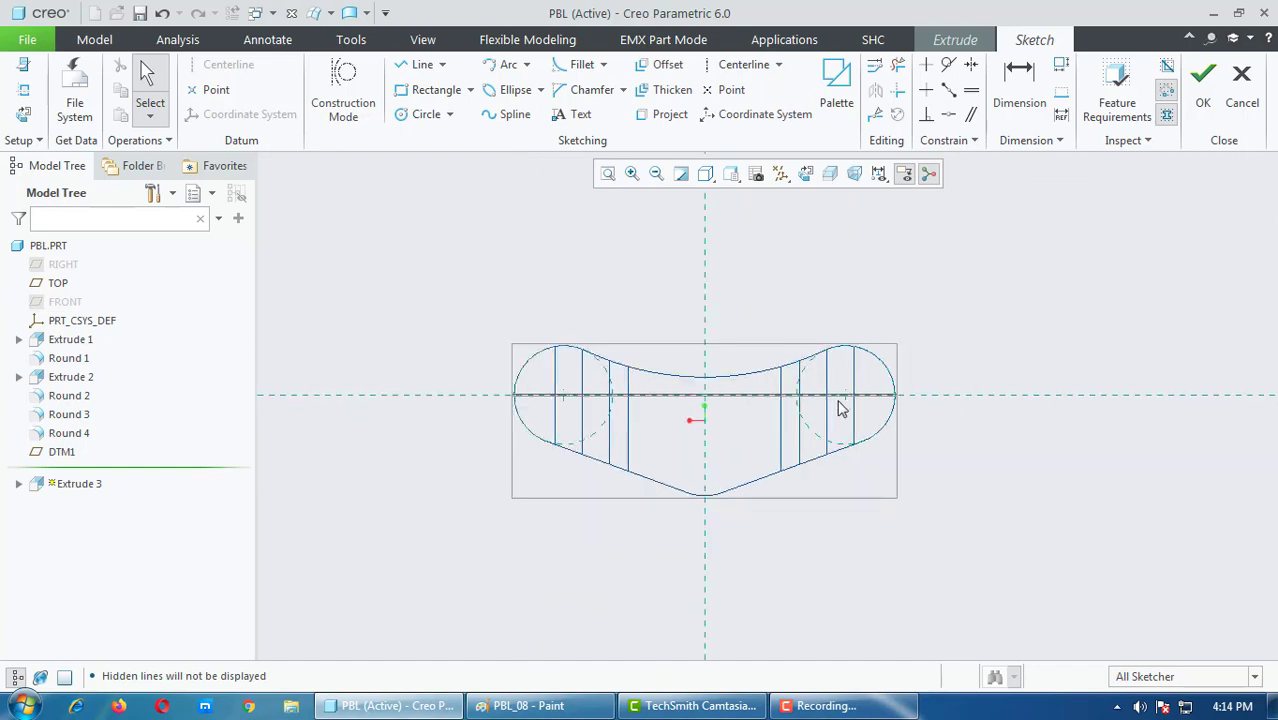
scroll(786, 290, "up", 1)
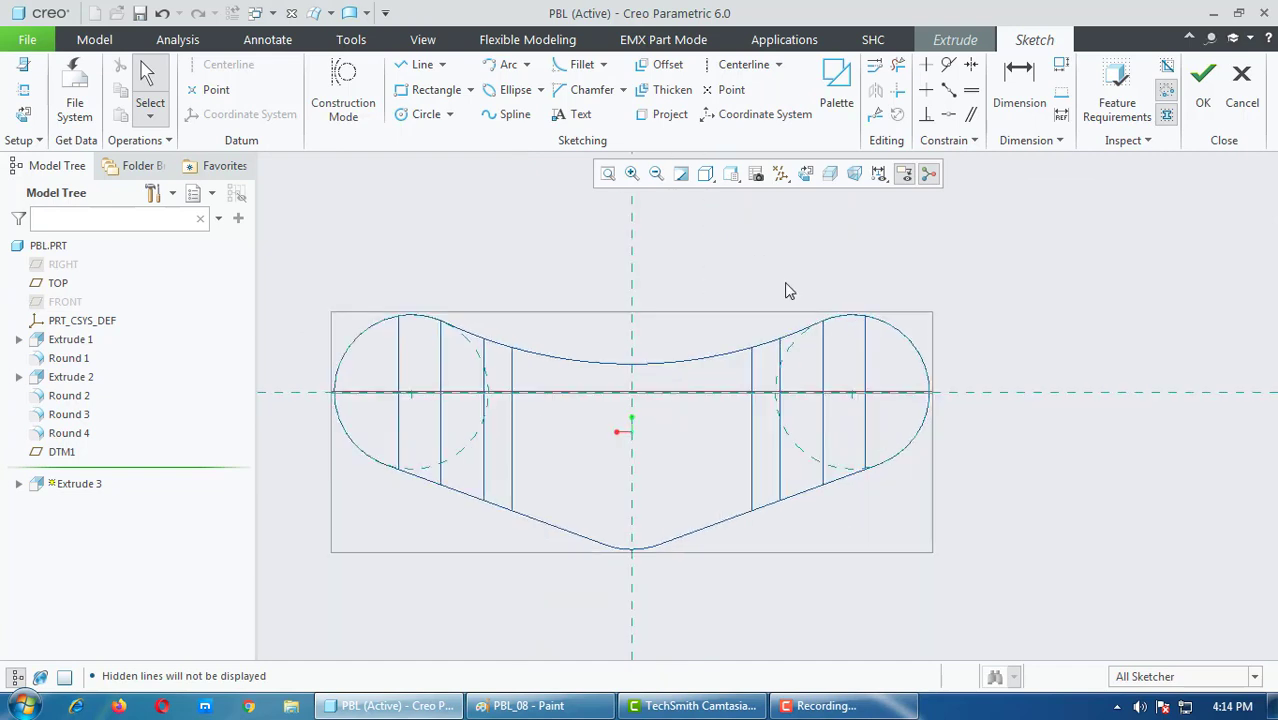
Step: Draw two equal Ø66 (33*2) circles on the left and right hole centres
left_click(405, 114)
left_click(412, 393)
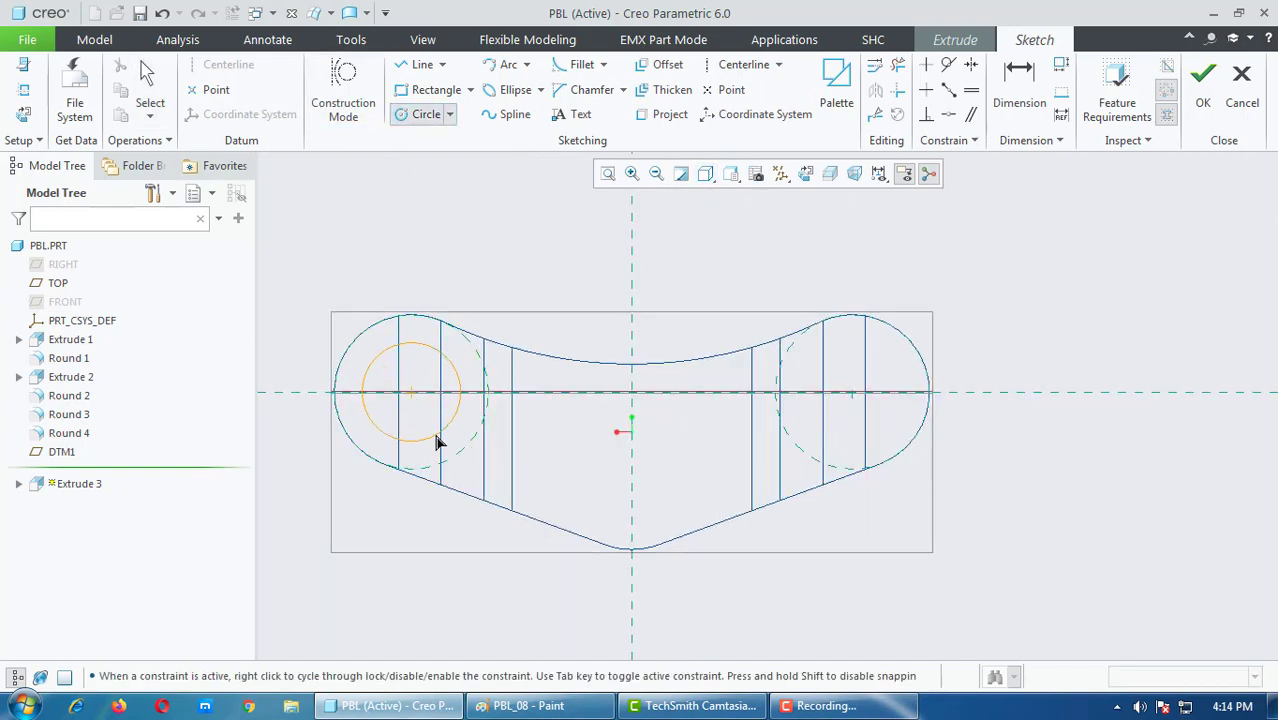
left_click(437, 436)
middle_click(316, 357)
double_click(336, 347)
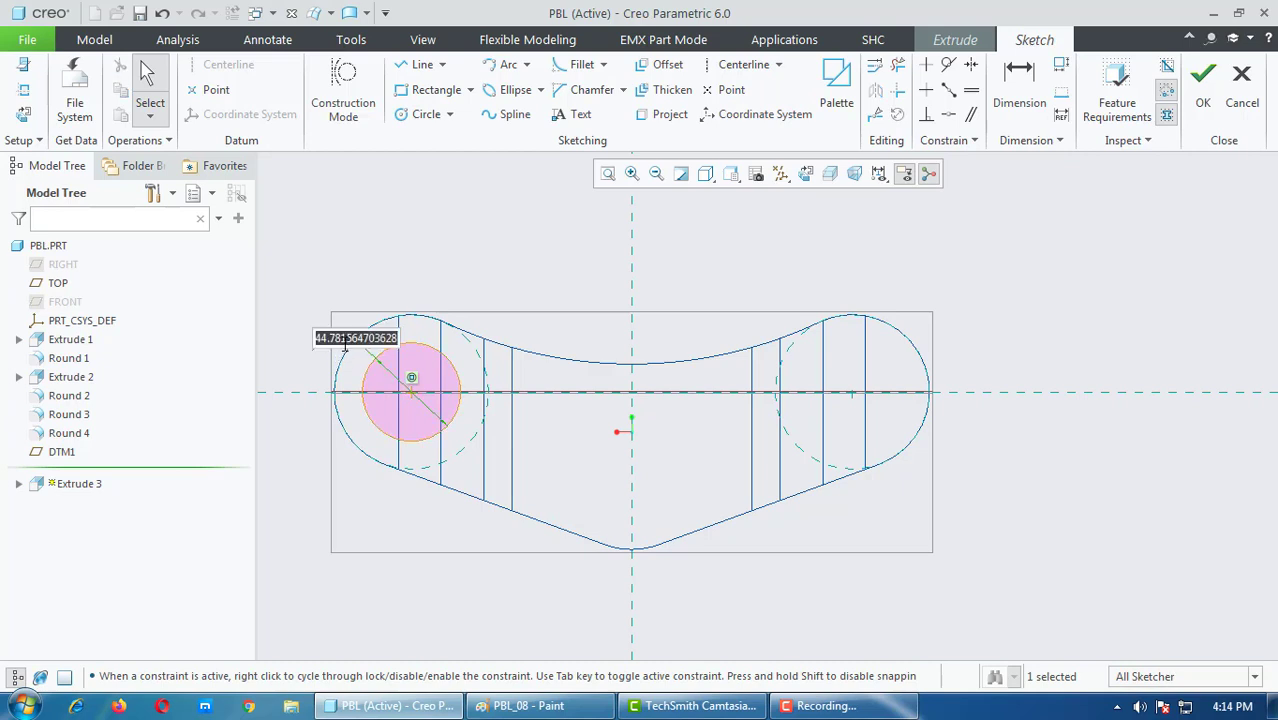
type("33*2")
key("Return")
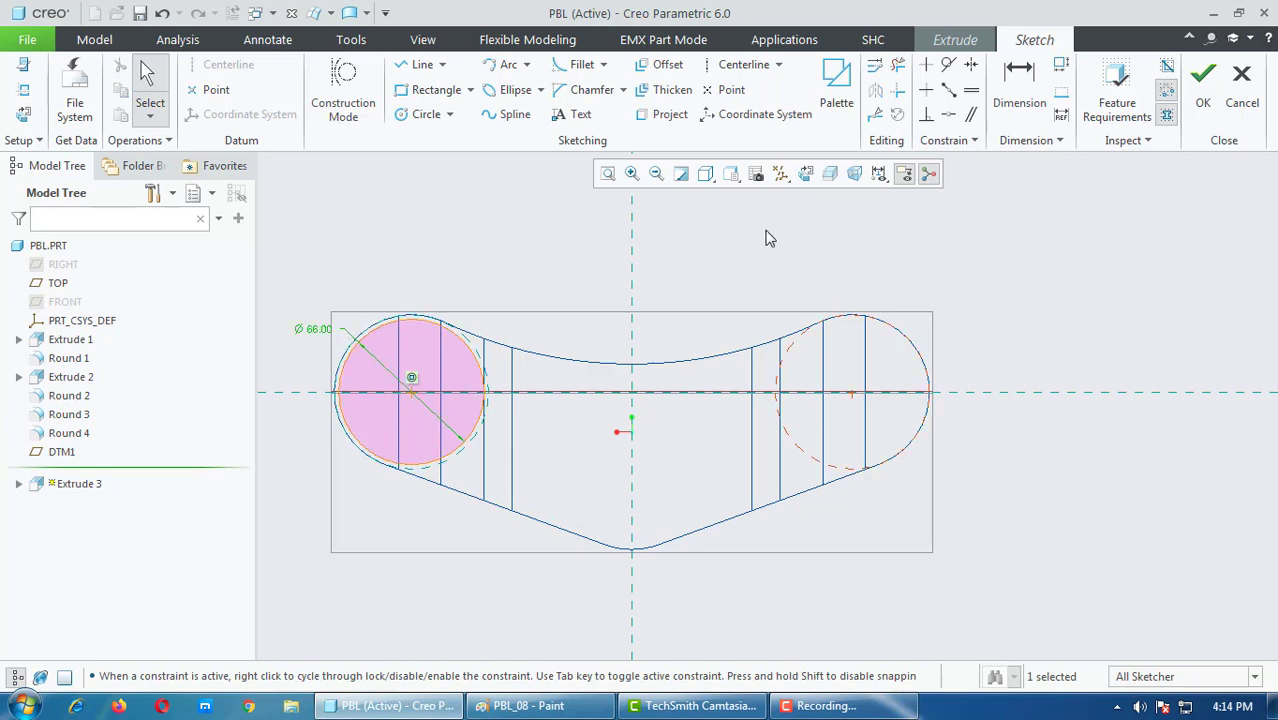
left_click(430, 114)
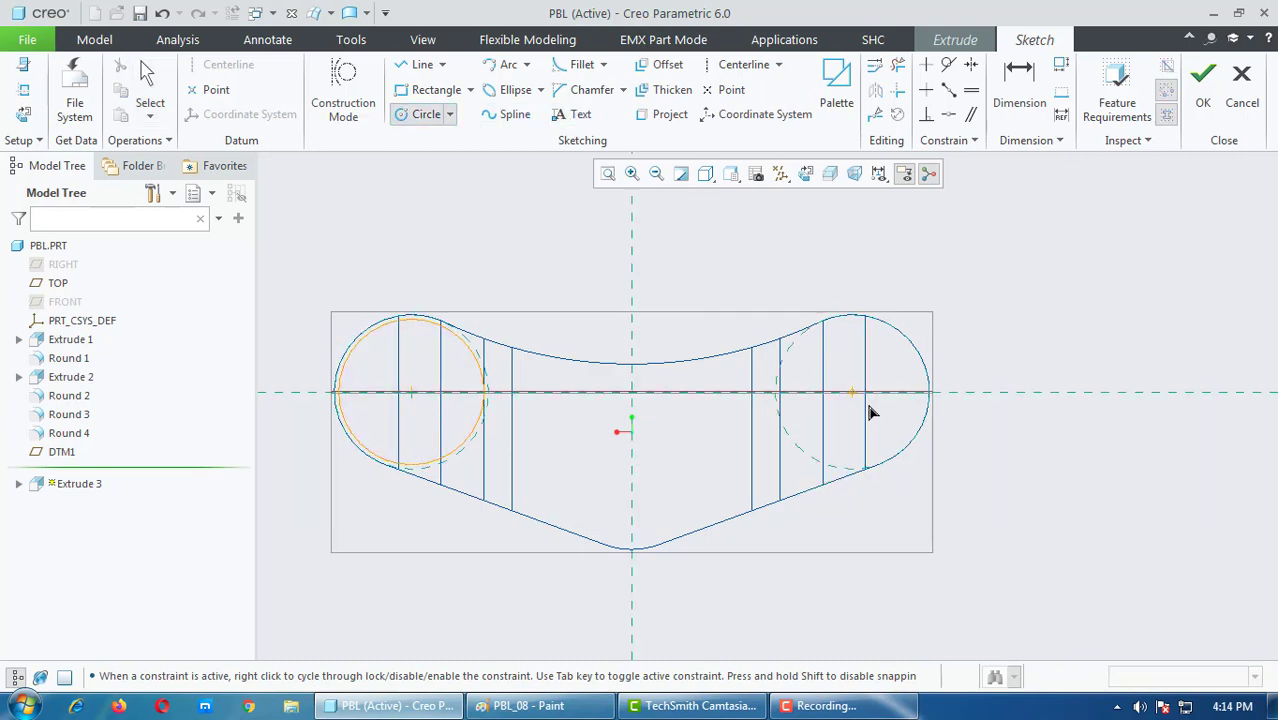
left_click(870, 412)
left_click(895, 459)
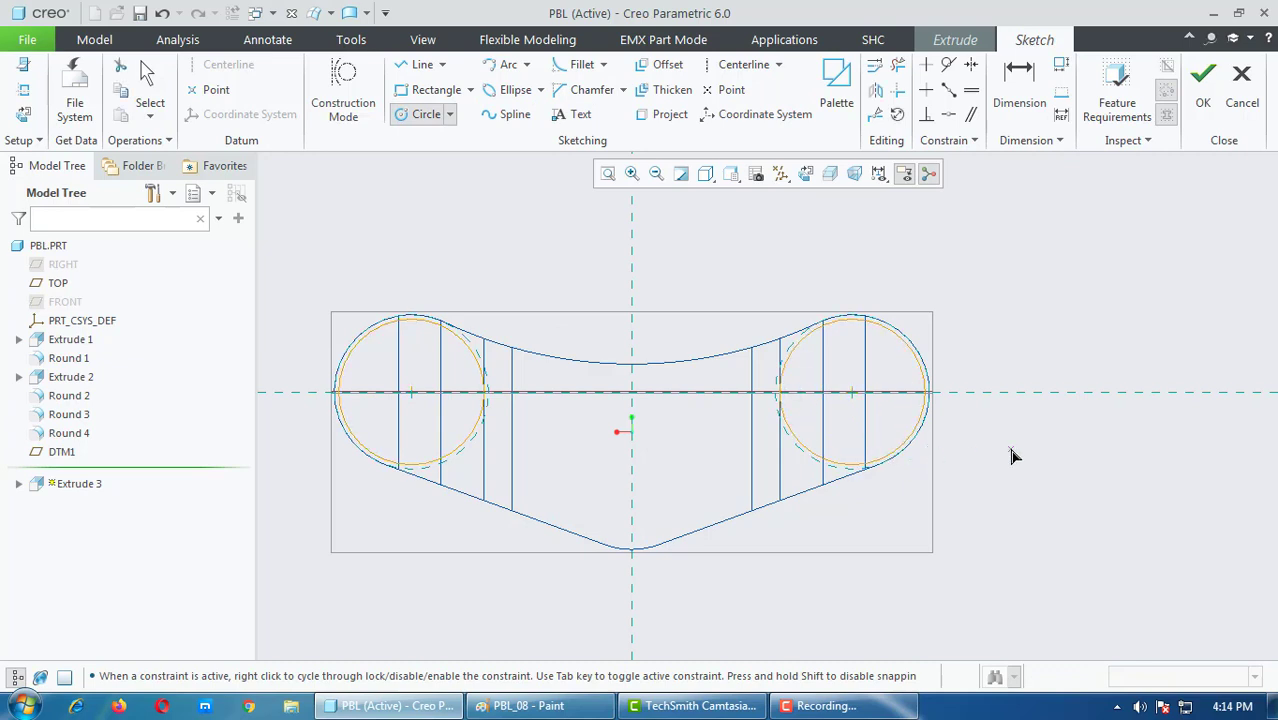
middle_click(1013, 452)
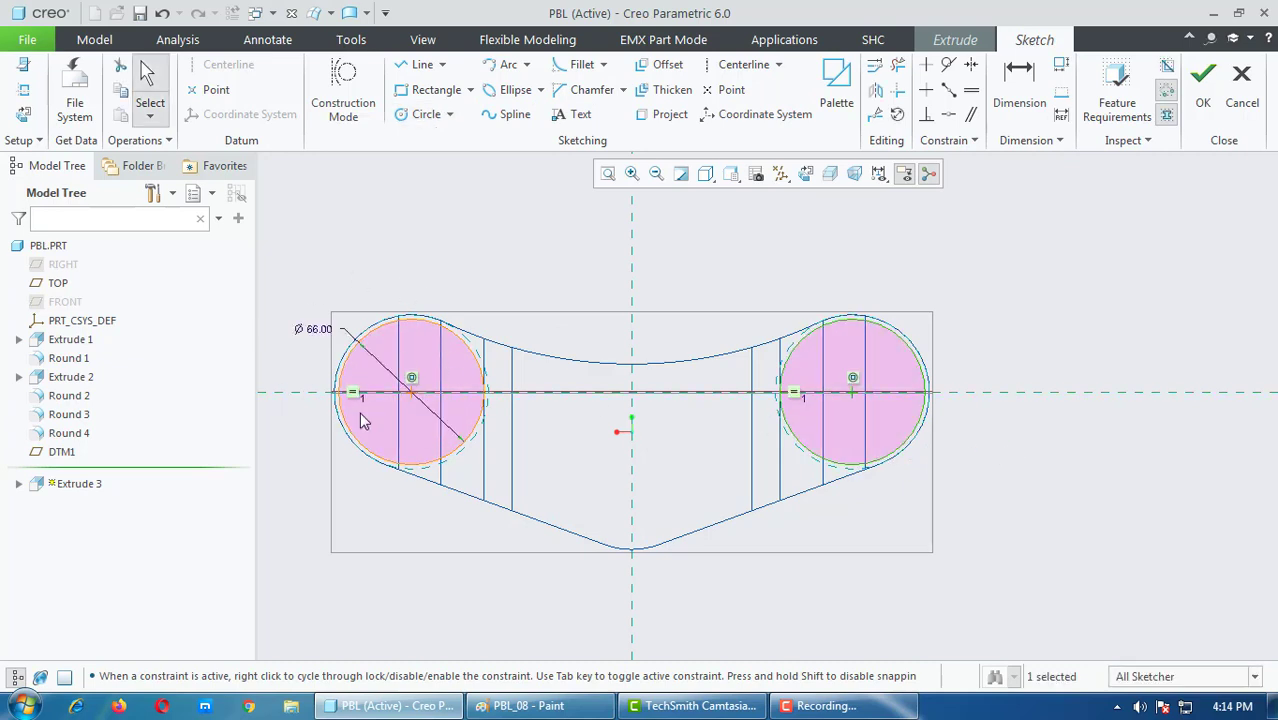
scroll(363, 420, "down", 1)
Step: Add a vertical centerline through the left circle centre, then switch to Paint
left_click(741, 64)
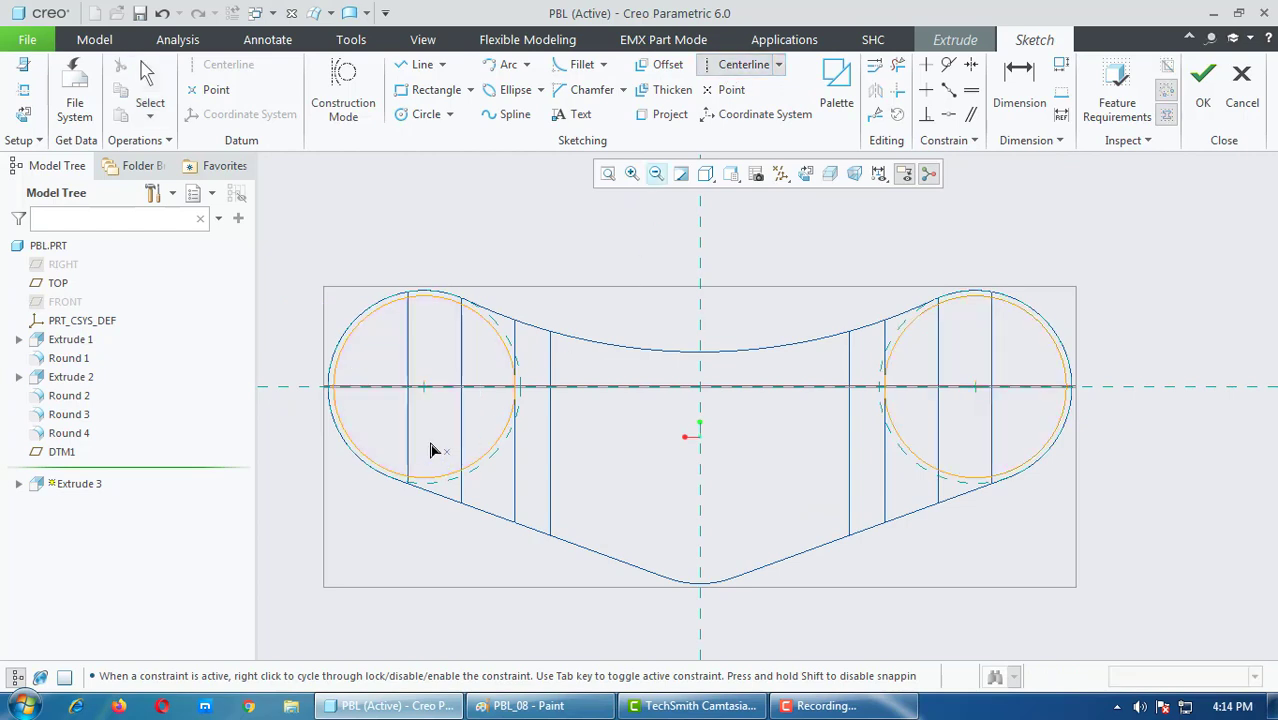
left_click(425, 386)
left_click(431, 282)
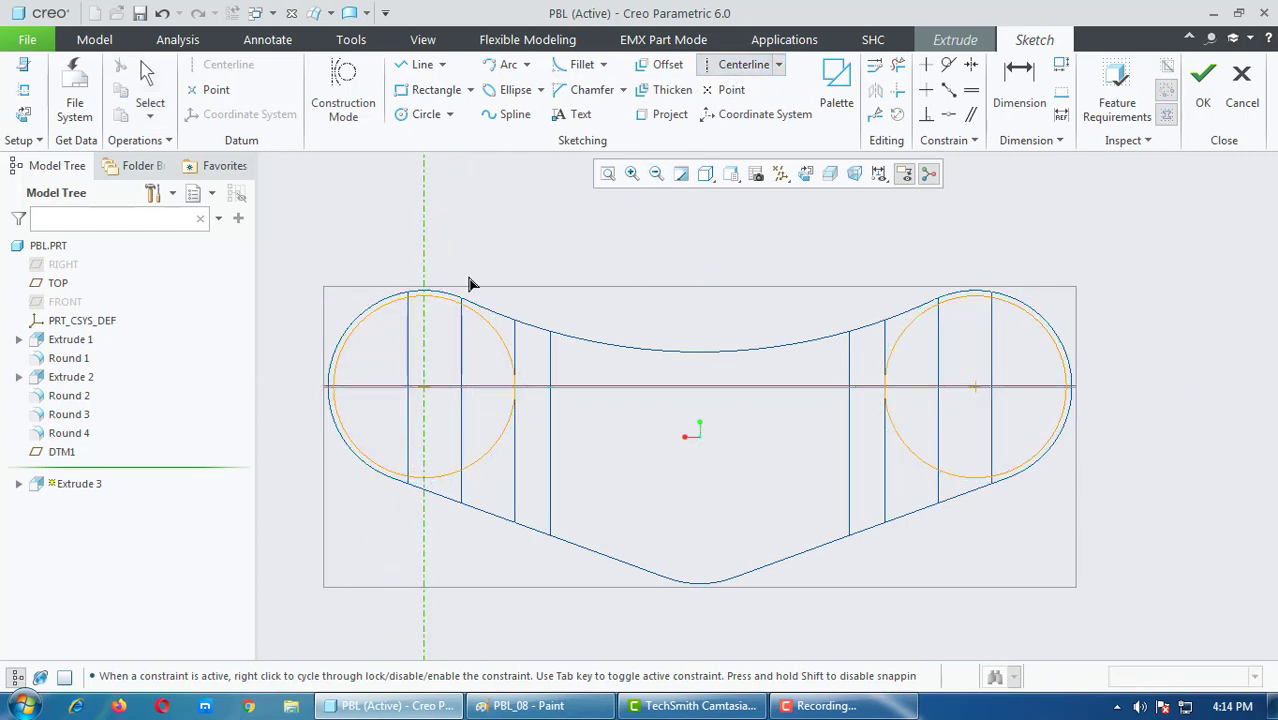
middle_click(560, 282)
left_click(562, 706)
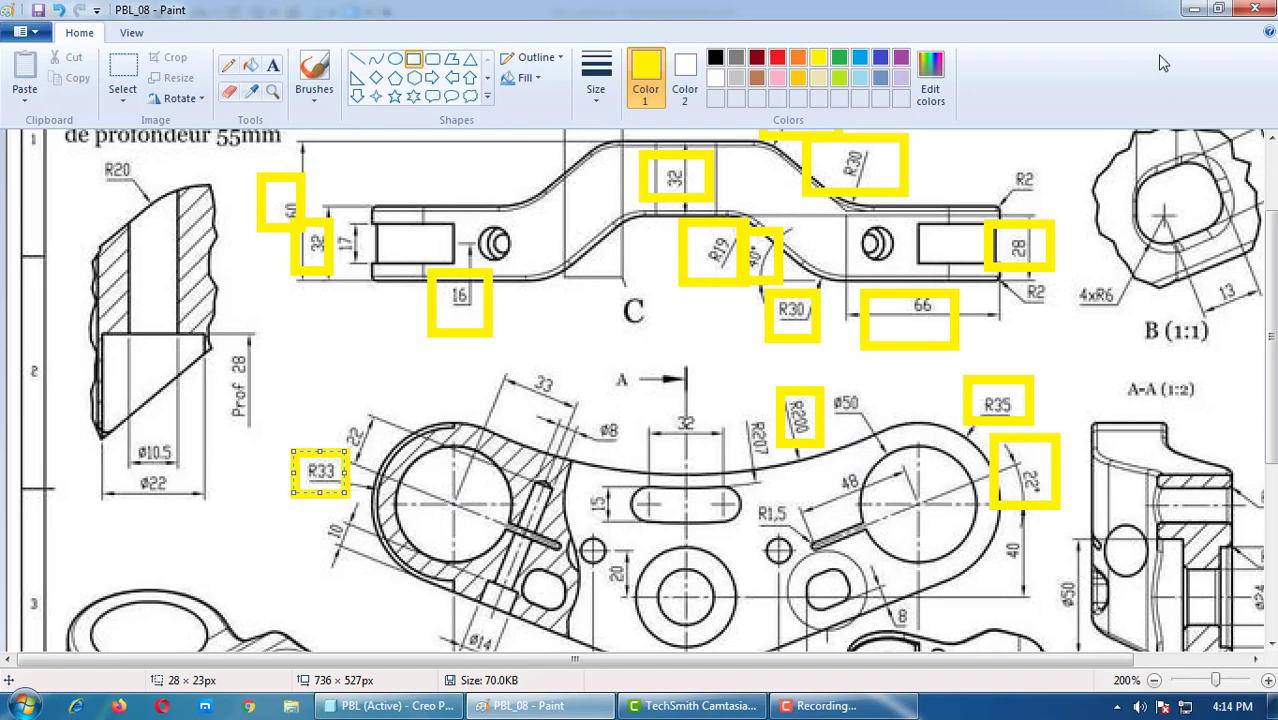
Step: Back in Creo, draw vertical lines through the left and right circle centres
left_click(1190, 10)
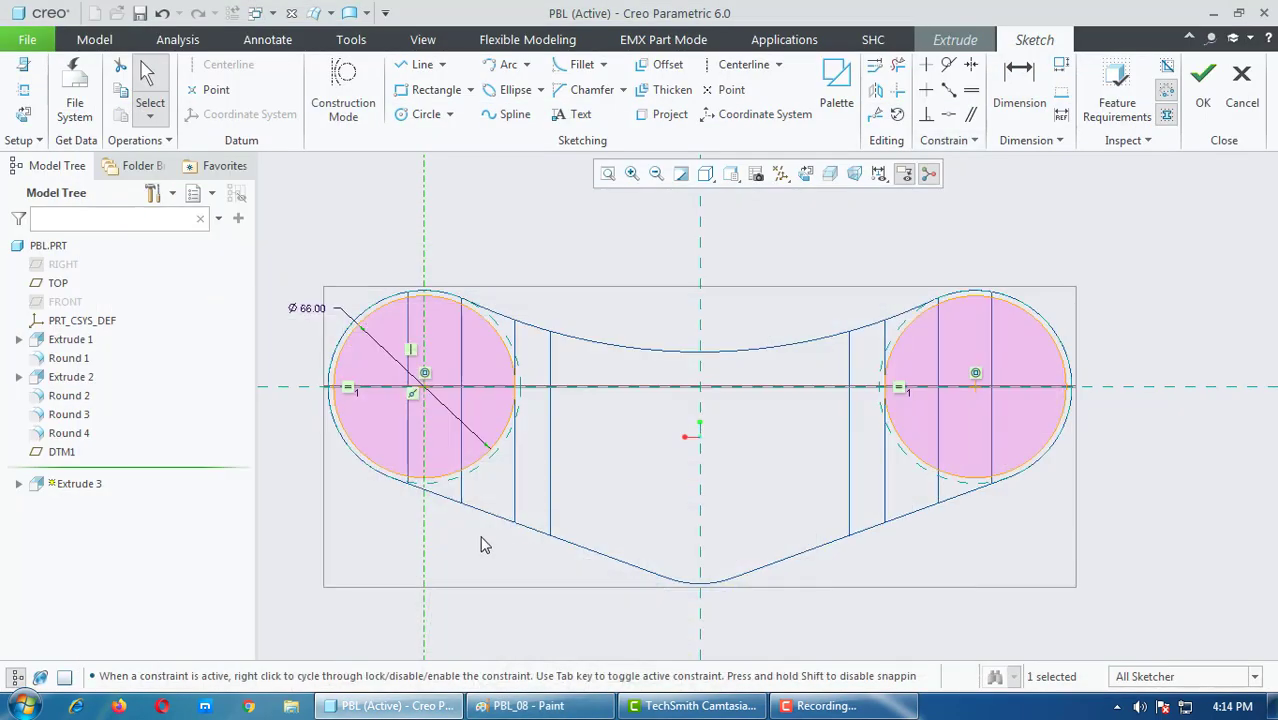
left_click(412, 64)
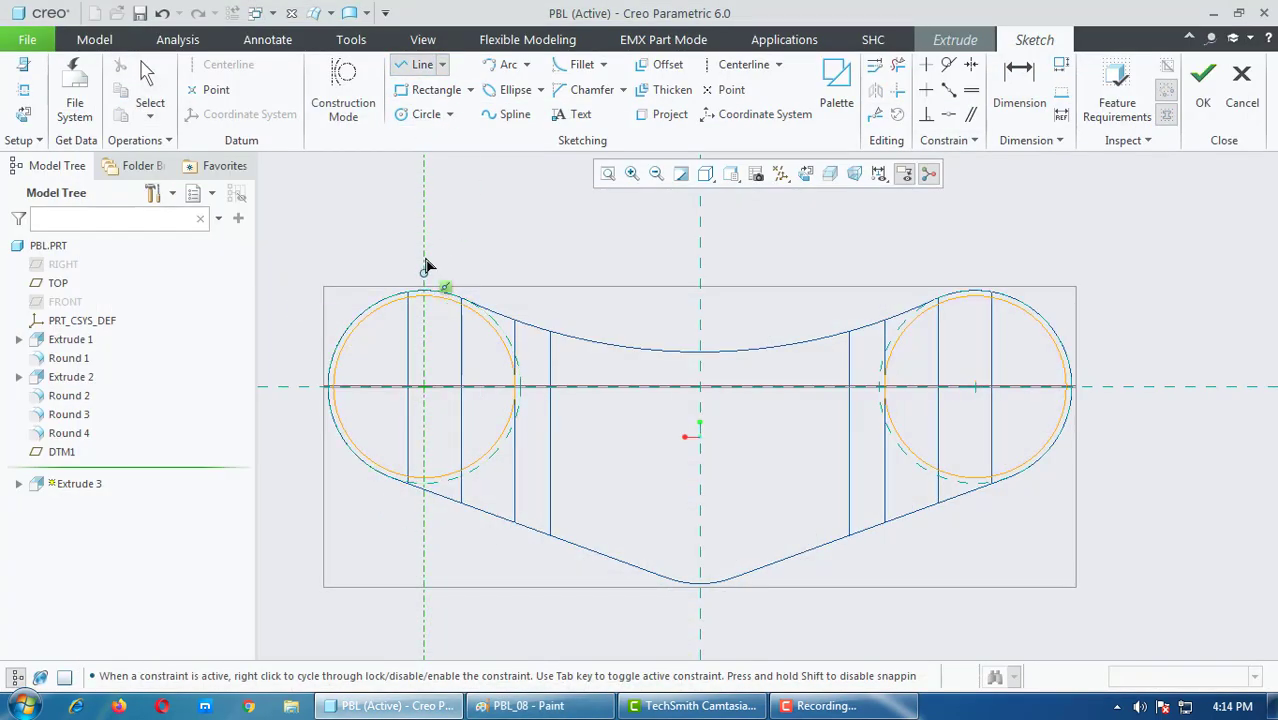
left_click(424, 550)
middle_click(440, 570)
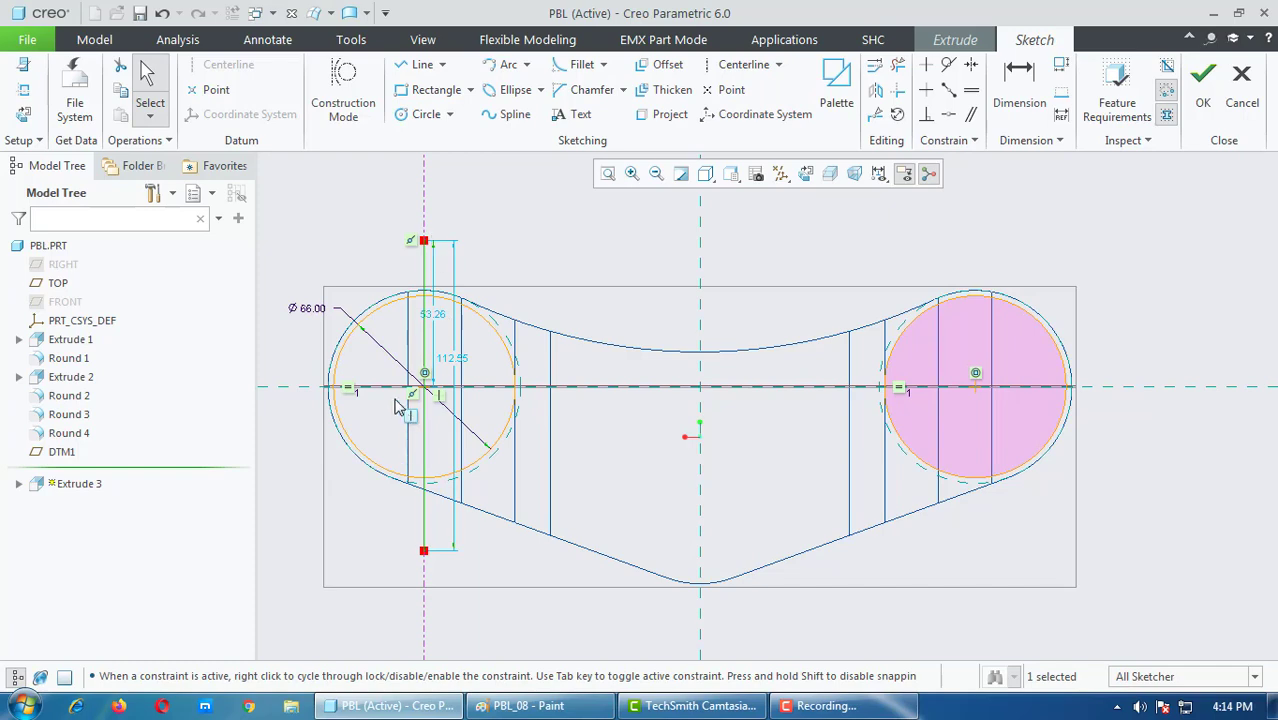
scroll(395, 405, "up", 3)
scroll(556, 334, "down", 3)
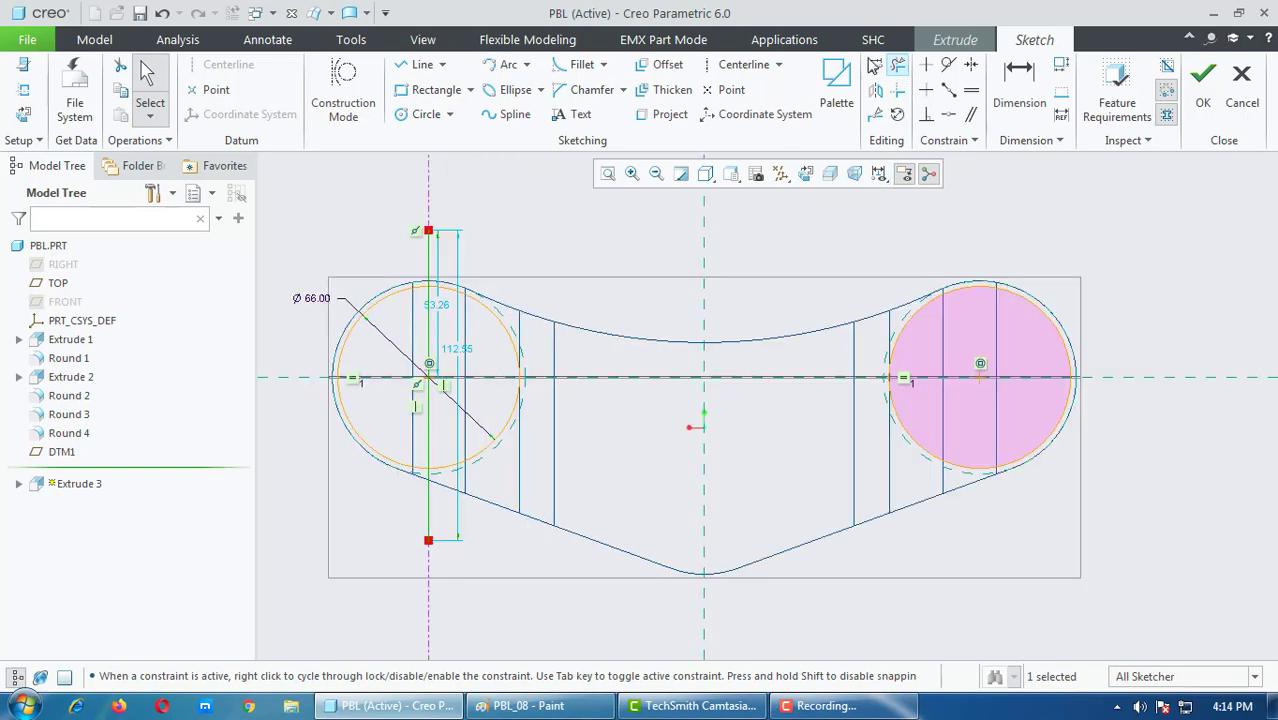
left_click(731, 65)
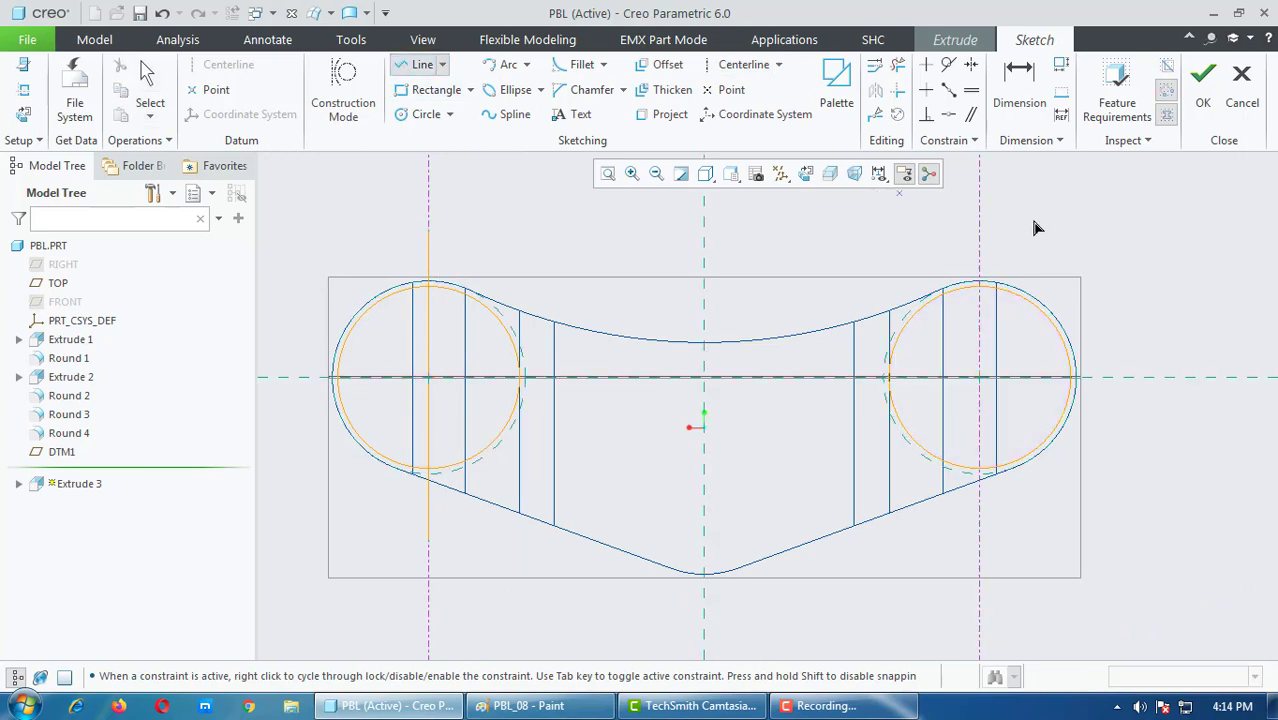
left_click(980, 216)
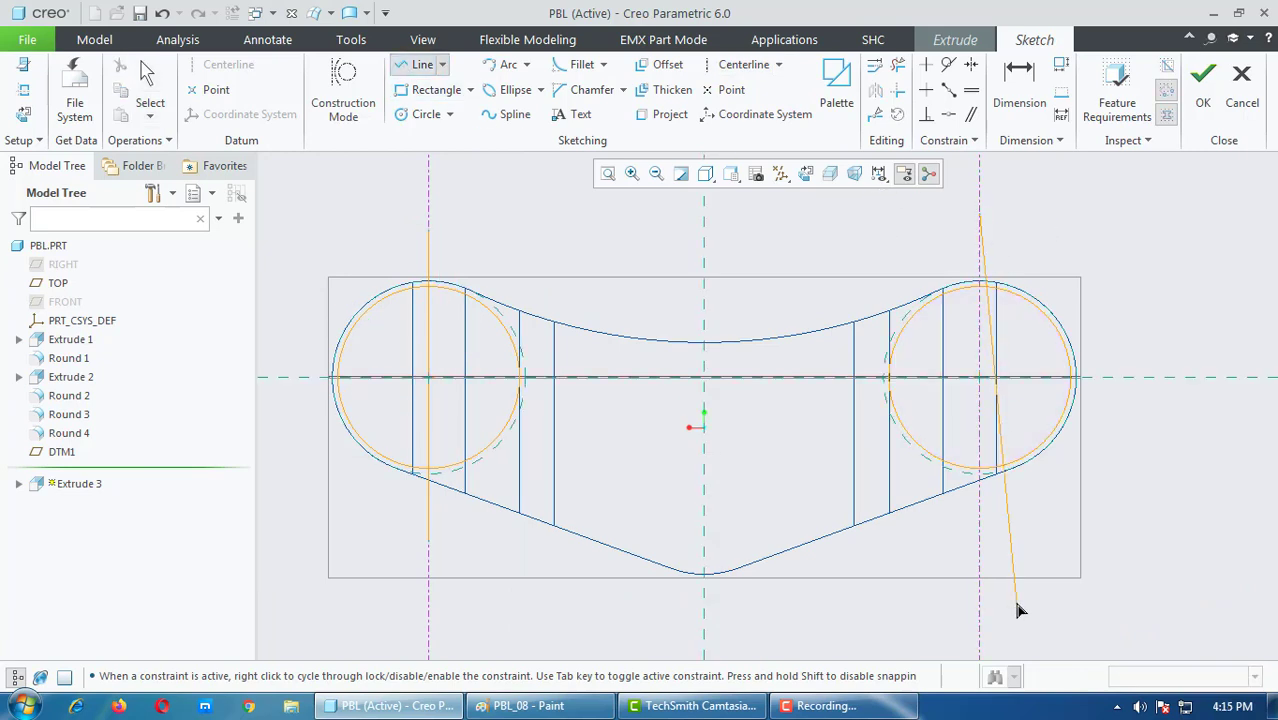
middle_click(1092, 553)
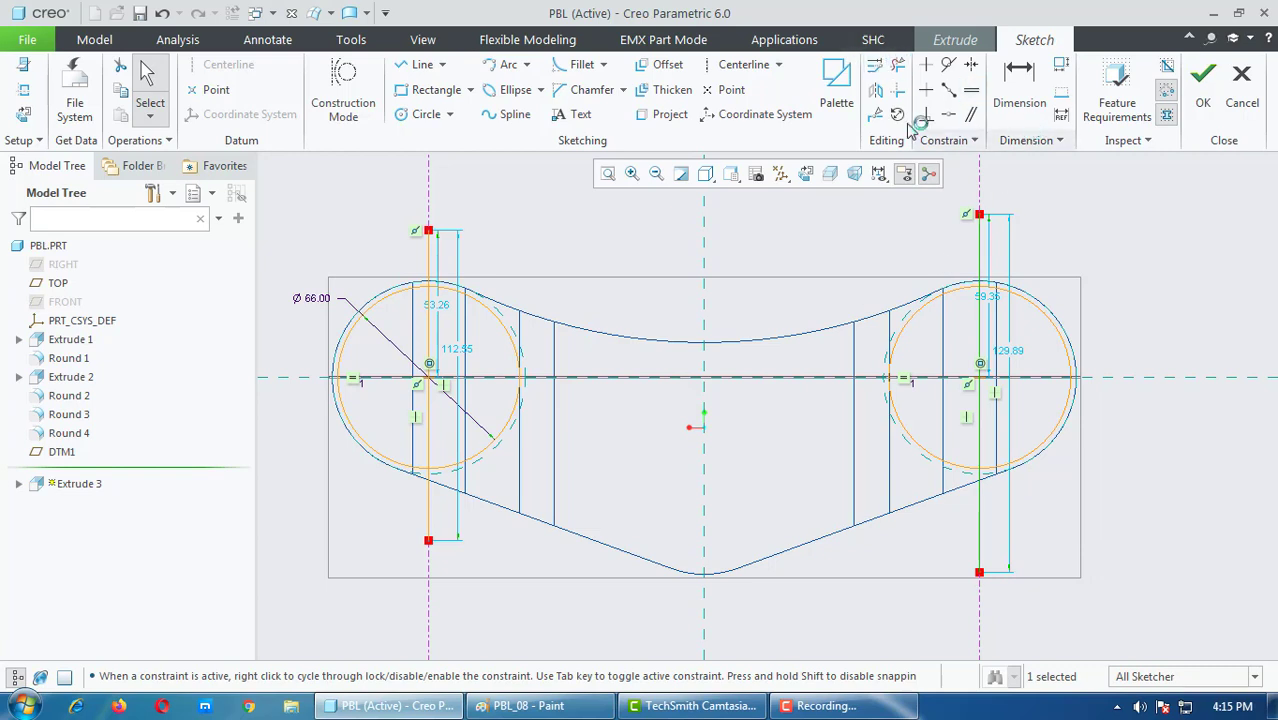
scroll(412, 280, "down", 1)
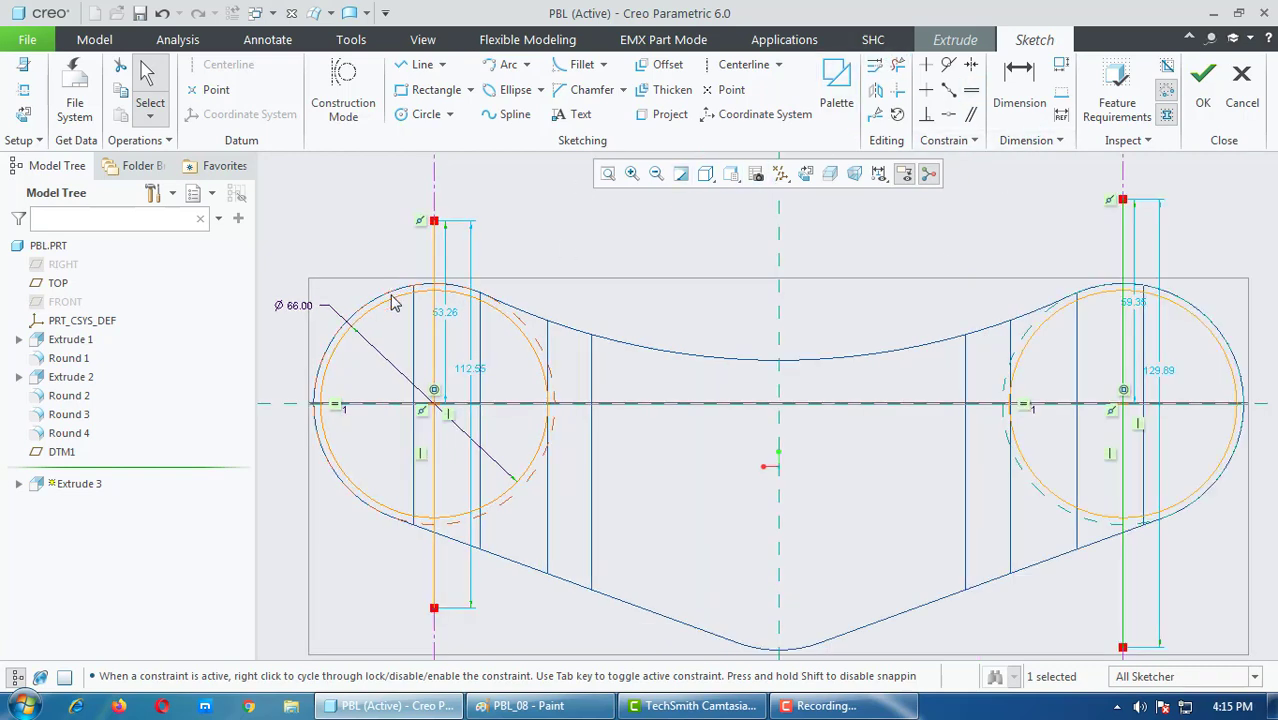
Step: Project the left and right outer arc edges of the part into the sketch
left_click(662, 114)
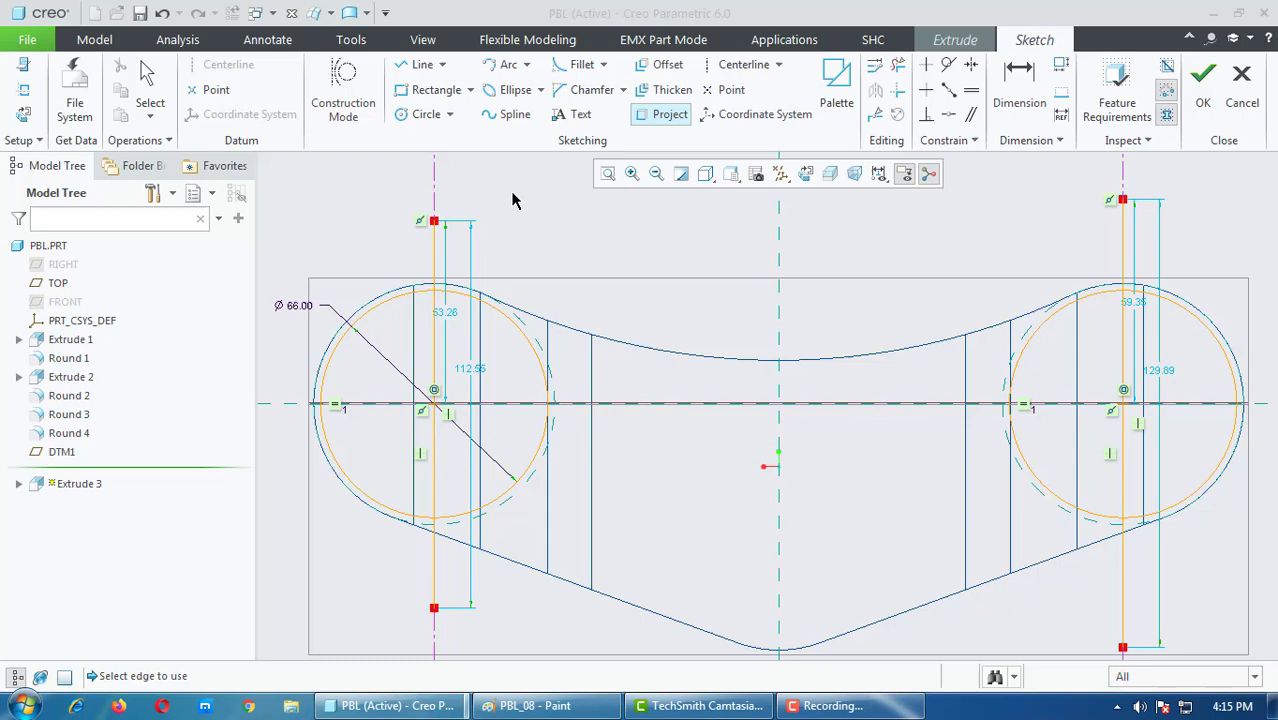
left_click(385, 300)
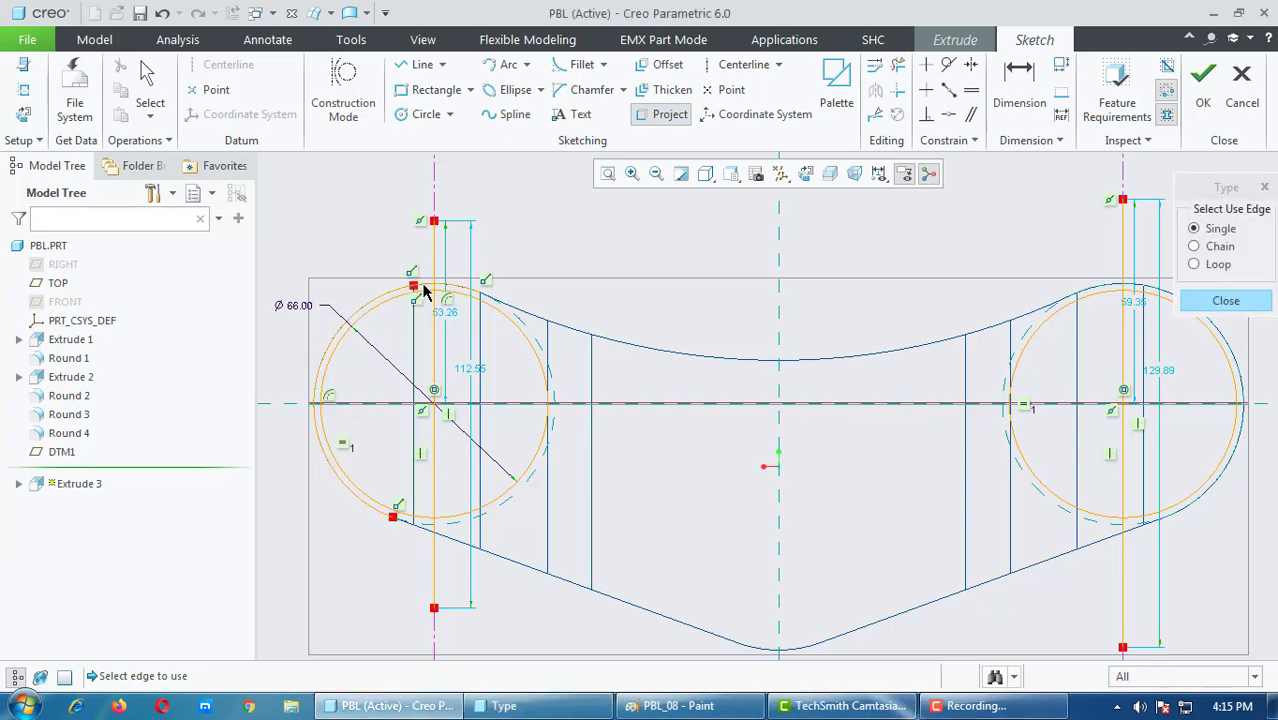
scroll(408, 540, "down", 3)
scroll(408, 537, "down", 2)
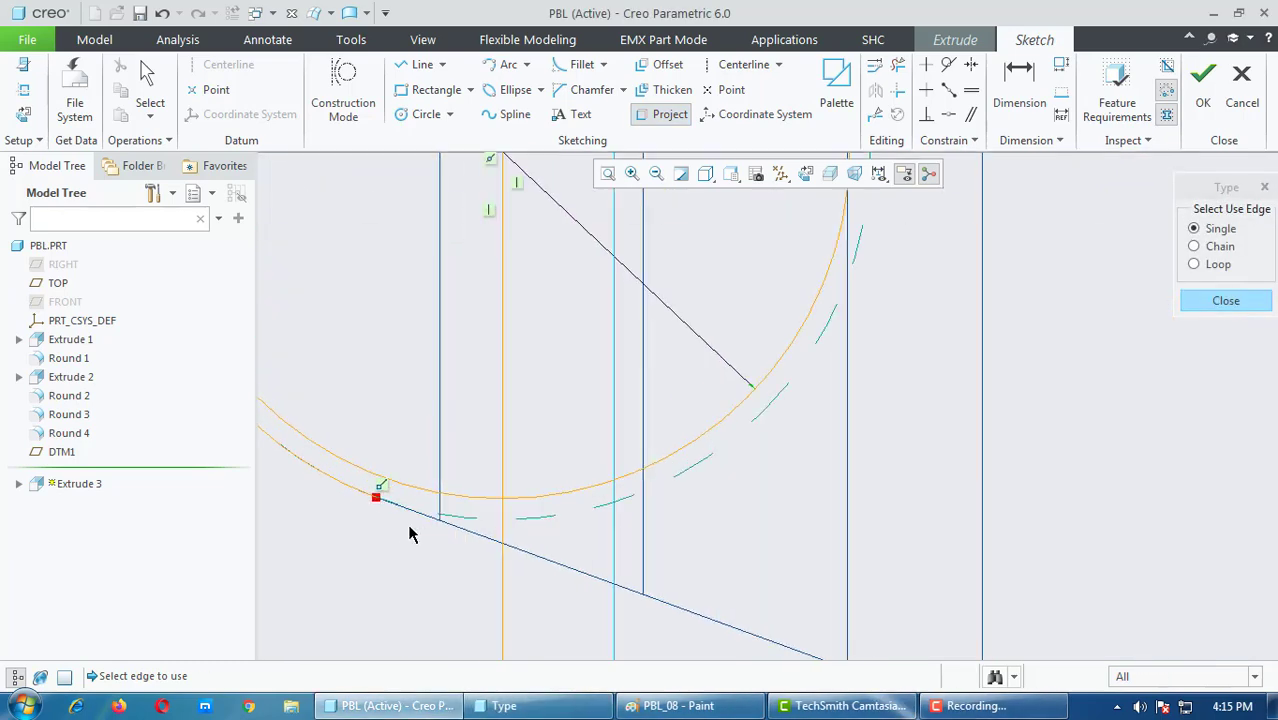
scroll(440, 600, "up", 3)
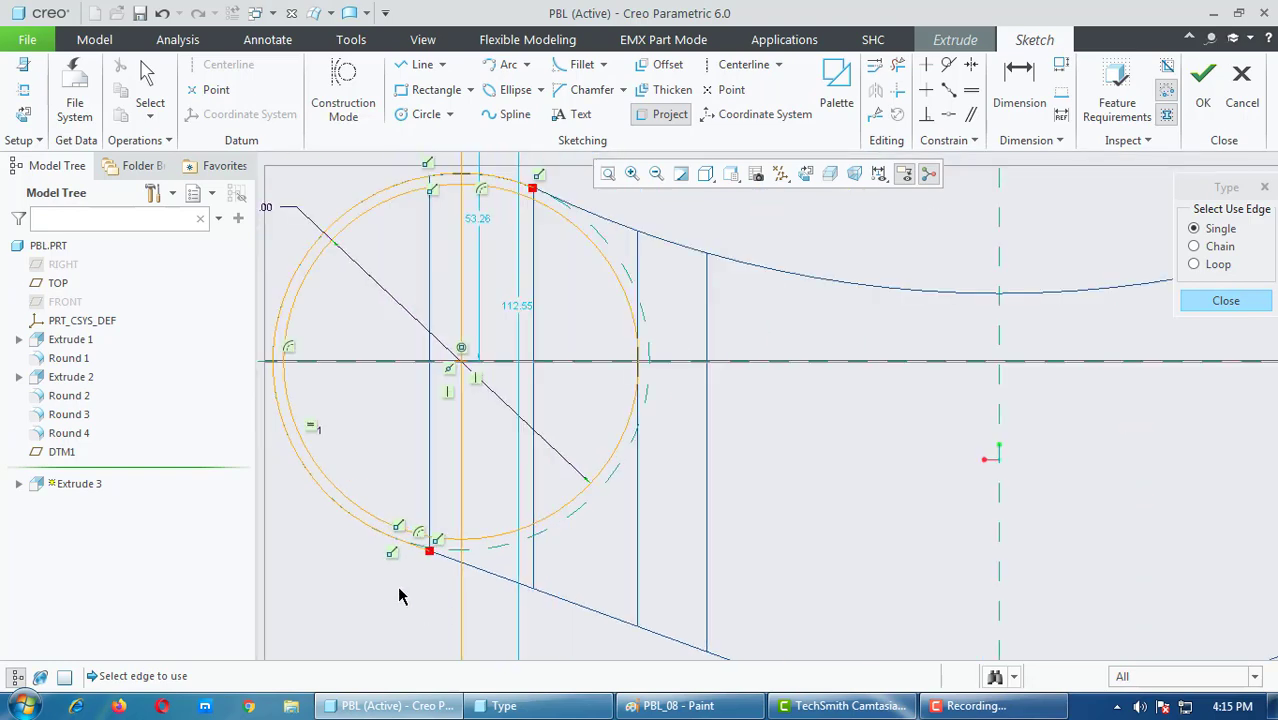
scroll(398, 596, "up", 2)
scroll(665, 600, "up", 1)
scroll(688, 523, "down", 2)
scroll(697, 532, "down", 2)
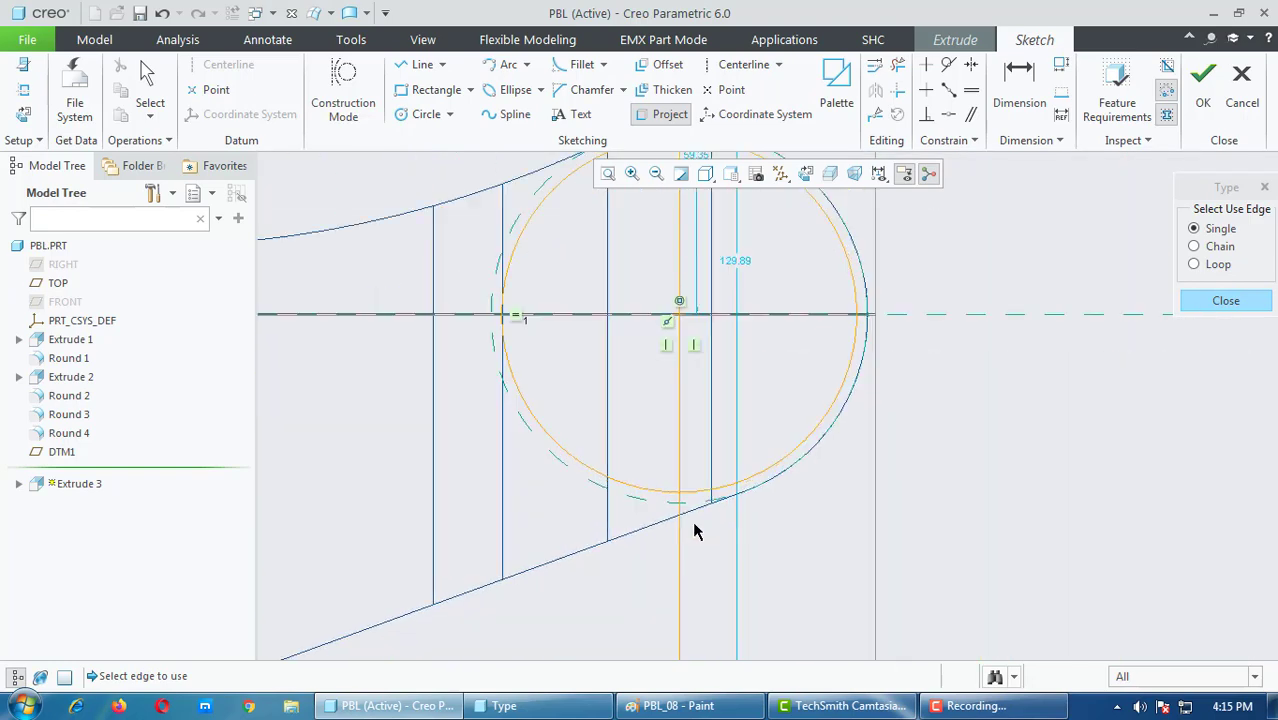
scroll(730, 510, "down", 2)
left_click(799, 476)
scroll(800, 500, "up", 2)
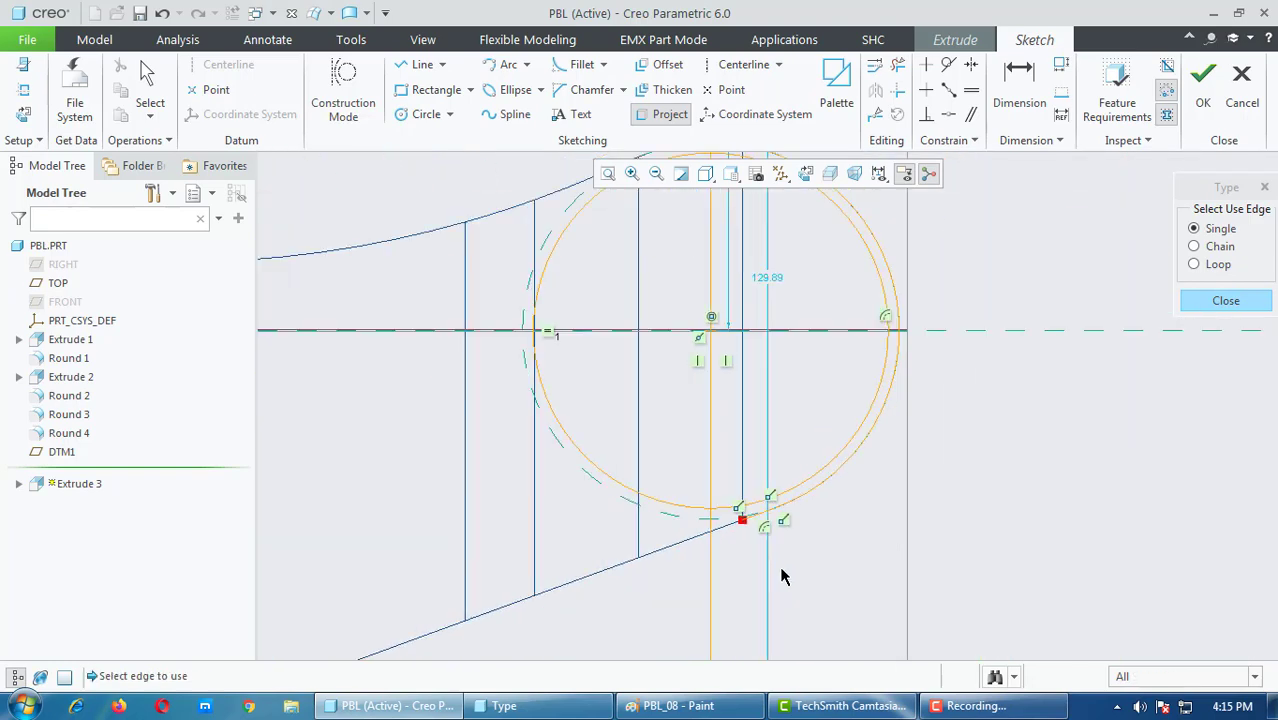
scroll(810, 323, "up", 2)
scroll(750, 403, "down", 2)
scroll(793, 434, "down", 1)
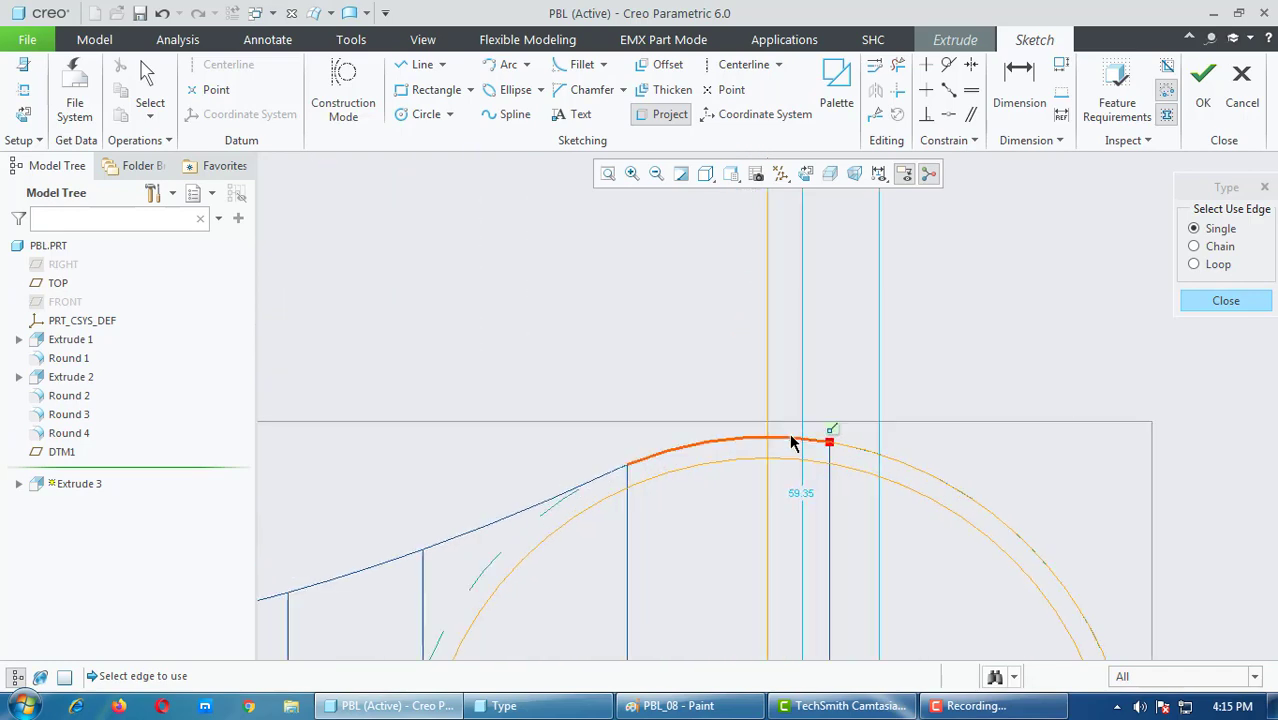
left_click(791, 443)
middle_click(868, 378)
Step: Trim the right circle's crossing arc segments and its vertical line
left_click(898, 64)
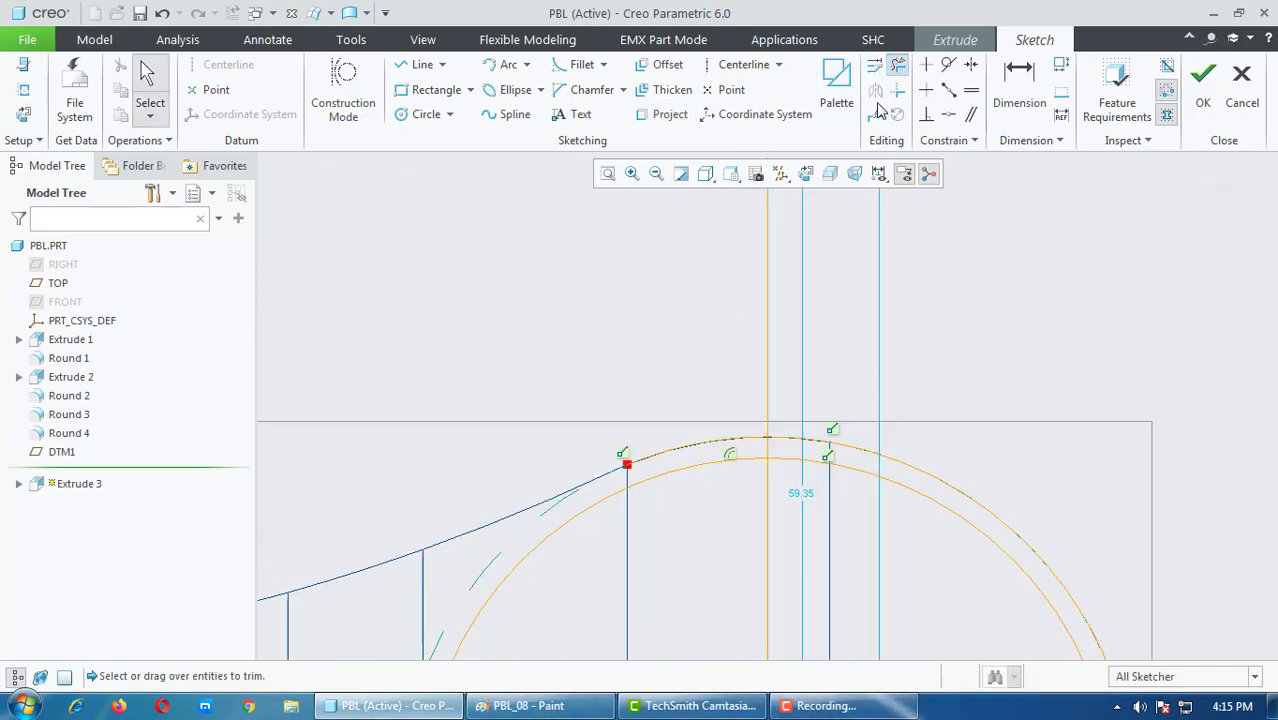
scroll(793, 246, "up", 2)
mouse_move(806, 272)
left_mouse_down()
mouse_move(747, 354)
mouse_move(742, 431)
left_mouse_up()
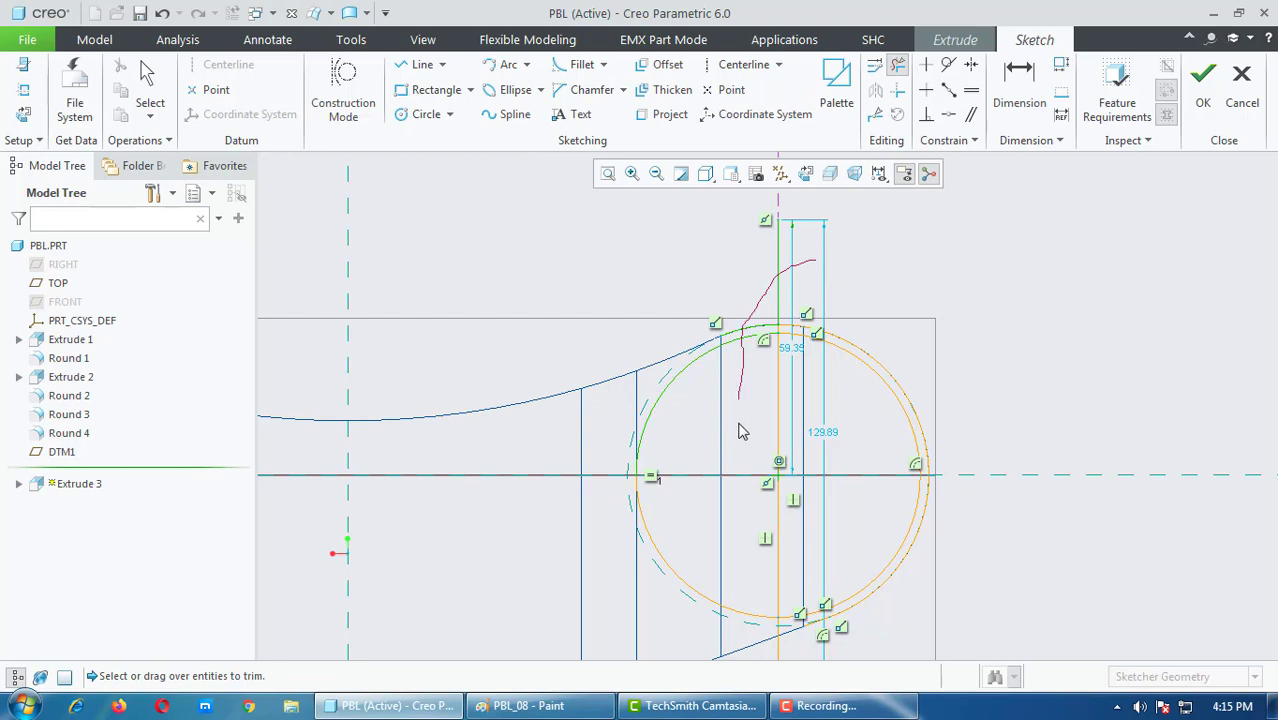
mouse_move(752, 598)
left_mouse_down()
mouse_move(767, 648)
mouse_move(790, 664)
left_mouse_up()
scroll(818, 450, "up", 3)
scroll(870, 619, "down", 3)
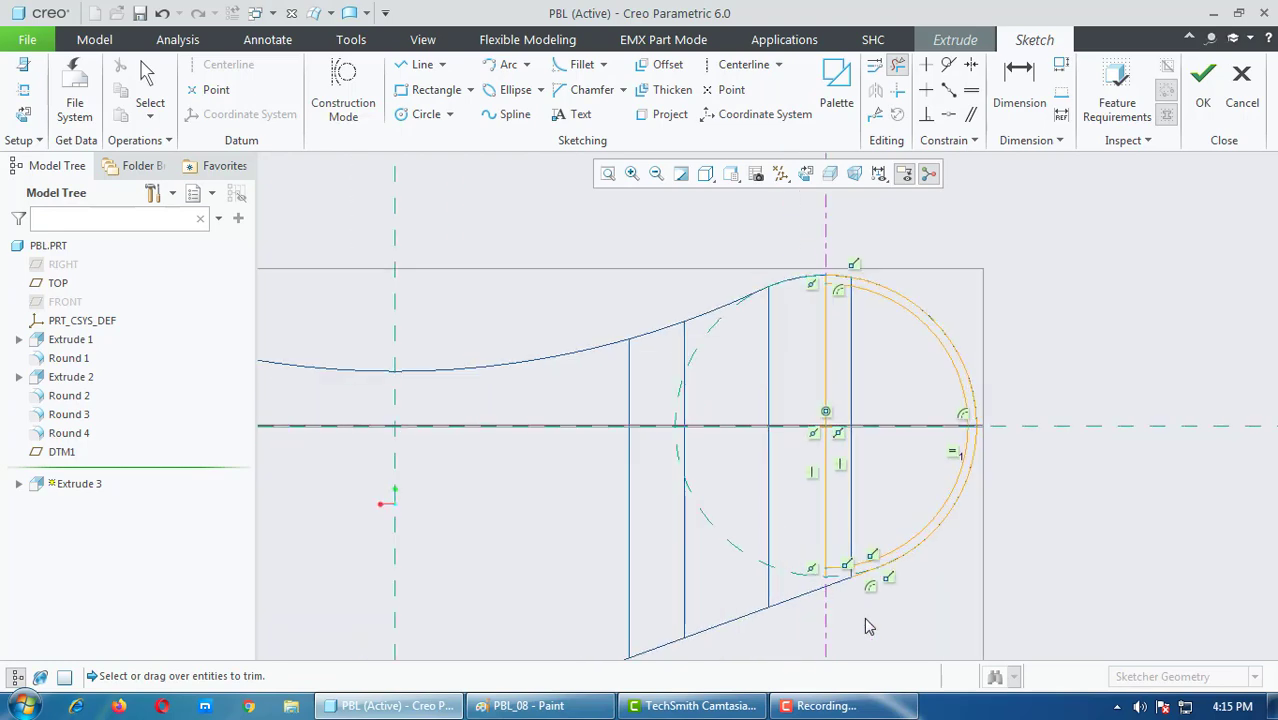
middle_click(855, 600)
scroll(842, 586, "down", 3)
scroll(842, 586, "down", 2)
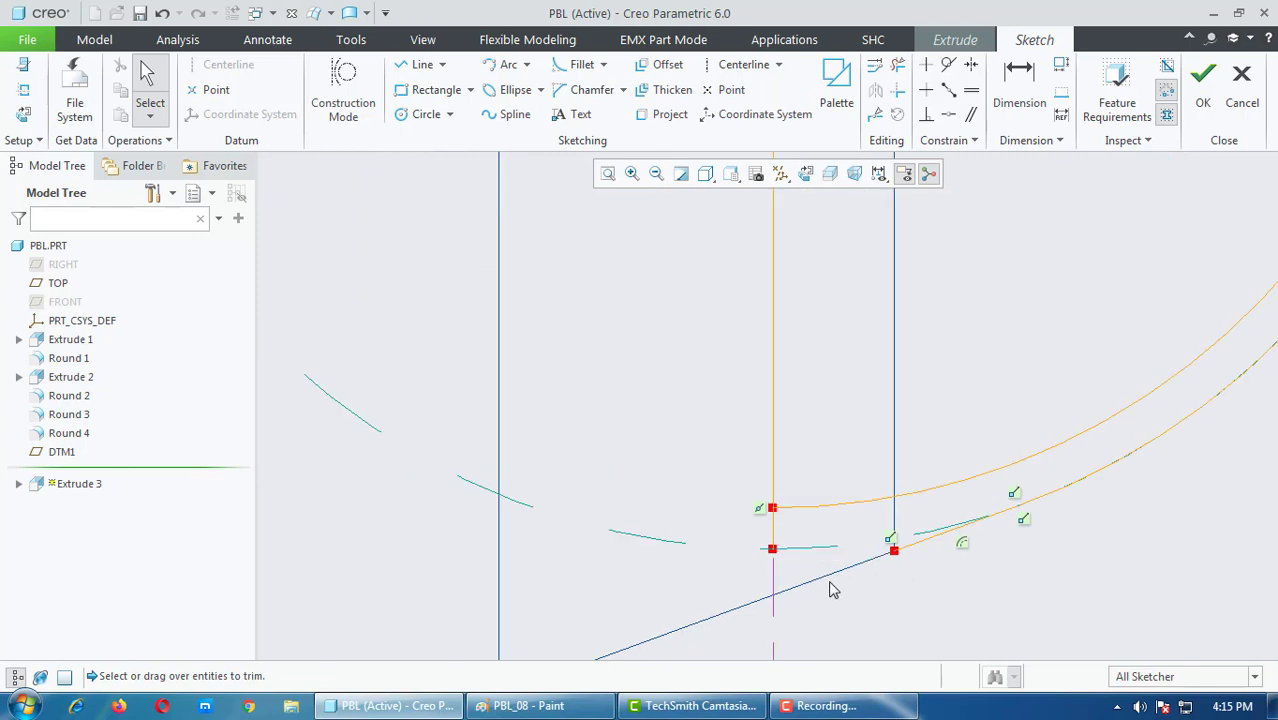
left_click(897, 95)
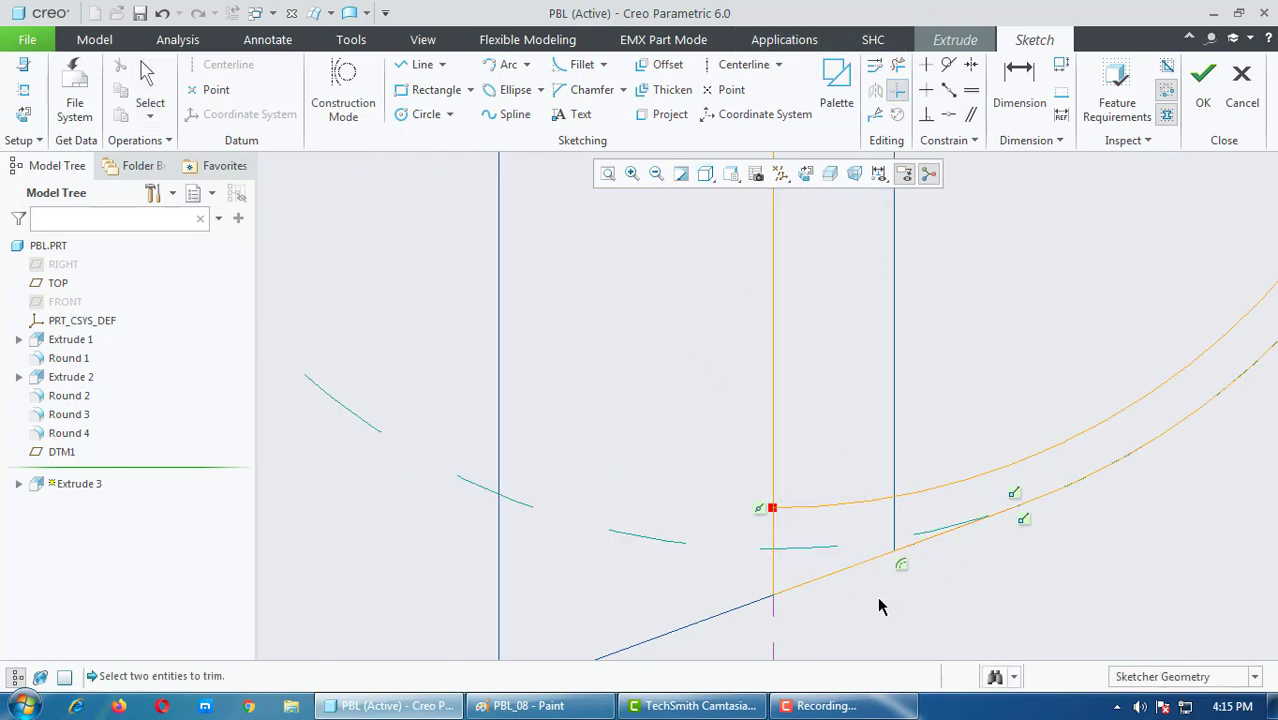
middle_click(733, 653)
scroll(733, 615, "up", 5)
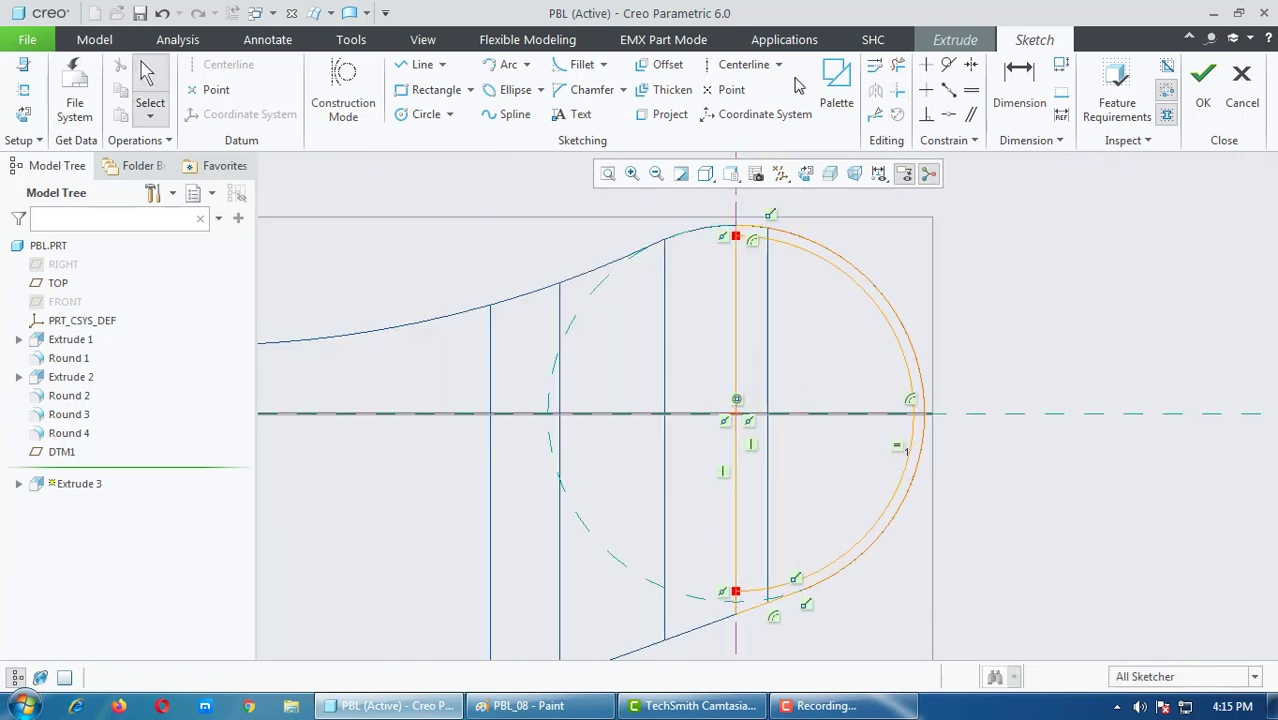
left_click(897, 64)
left_click_drag(770, 457, 740, 510)
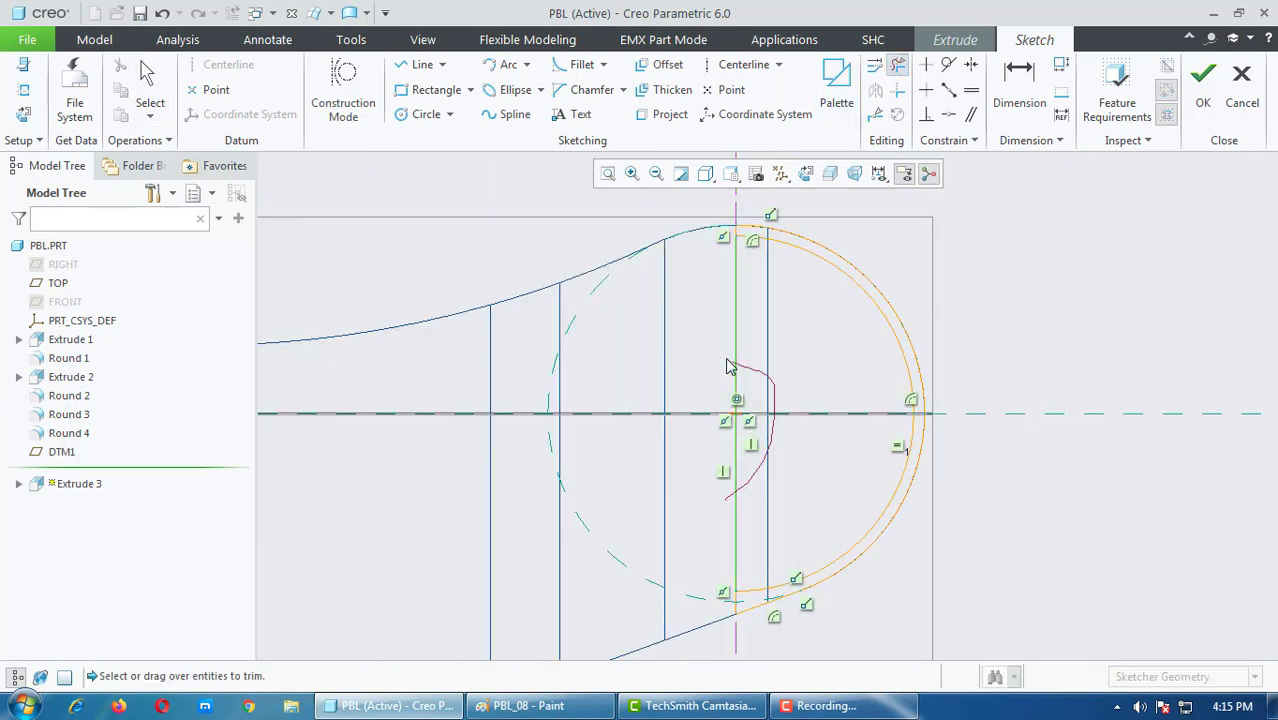
middle_click(862, 432)
scroll(985, 481, "up", 3)
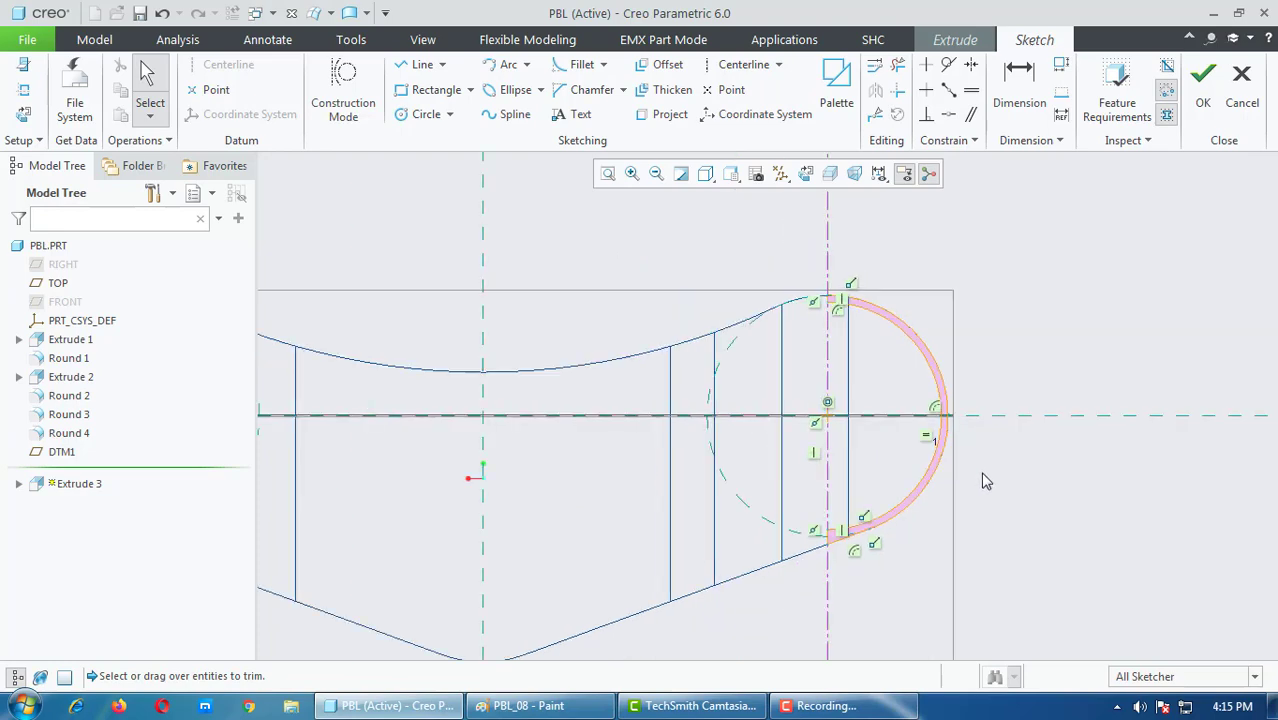
scroll(967, 541, "up", 3)
scroll(622, 491, "down", 1)
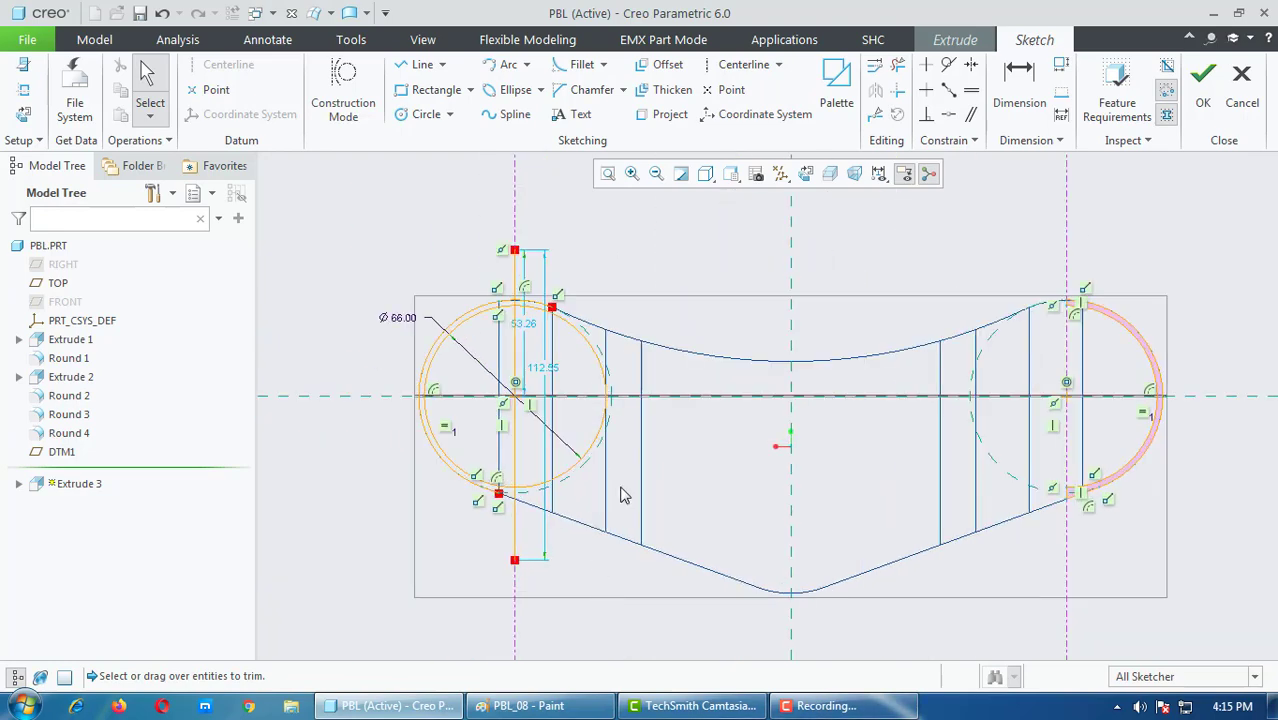
scroll(527, 268, "down", 3)
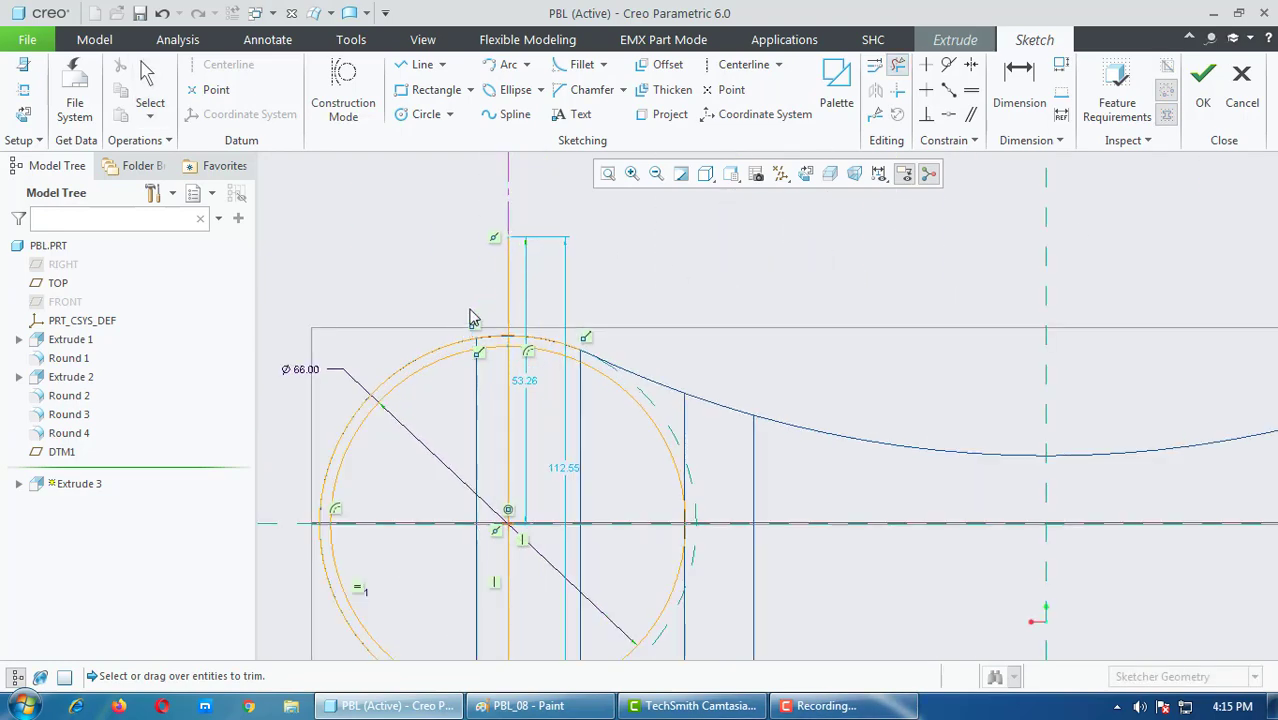
Step: Trim away the left circle's right-hand arcs, vertical line and bottom segments
left_click_drag(488, 295, 532, 380)
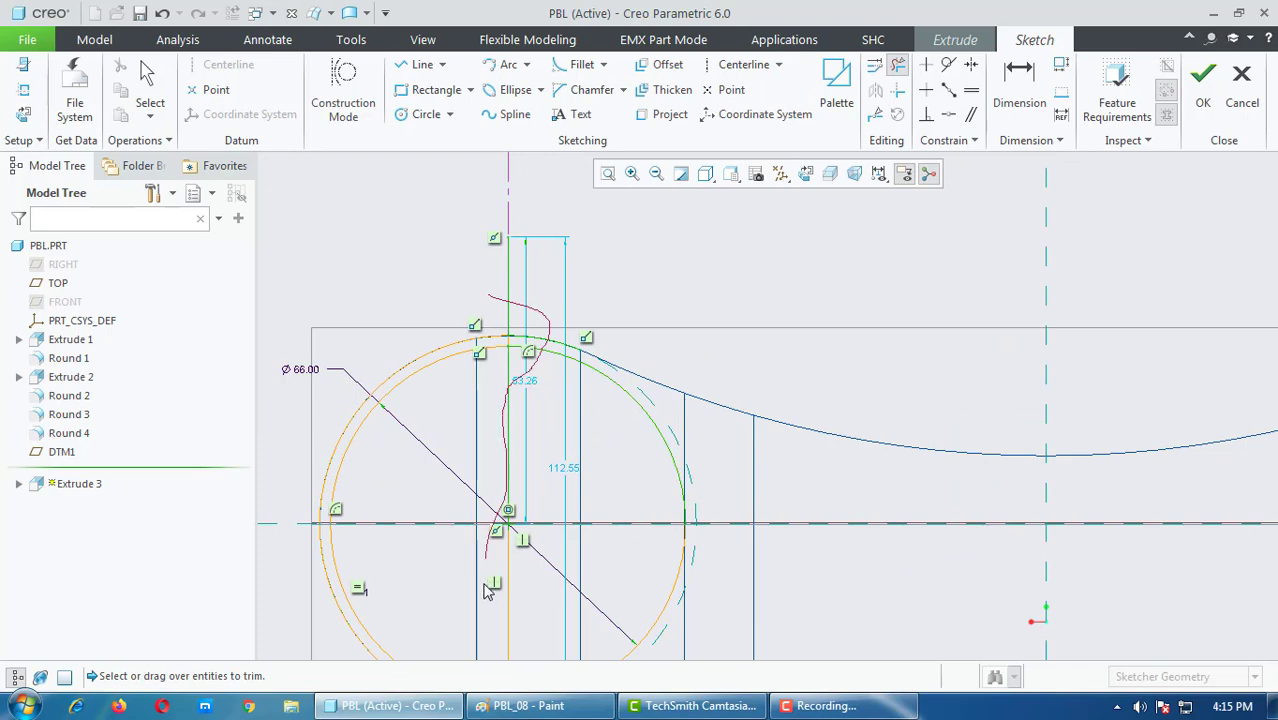
left_click_drag(484, 590, 588, 448)
scroll(748, 285, "up", 2)
scroll(670, 538, "down", 2)
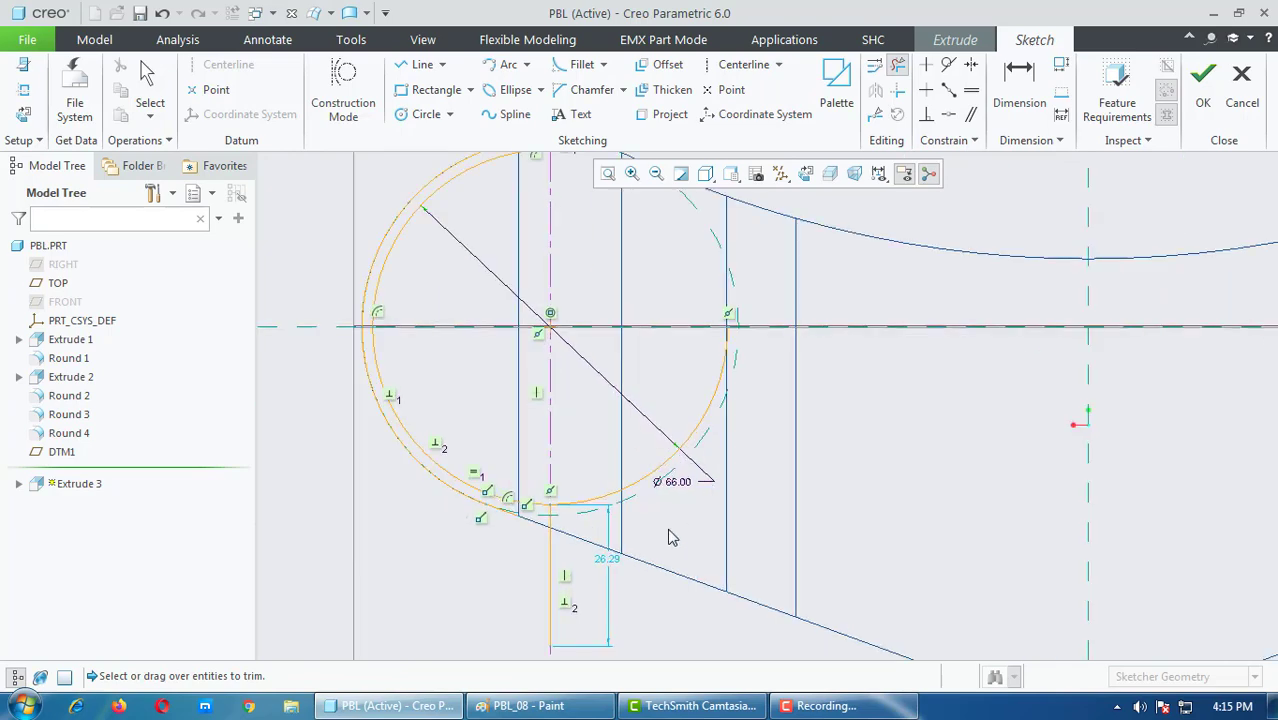
left_click(615, 497)
scroll(530, 522, "down", 3)
left_click_drag(595, 578, 560, 581)
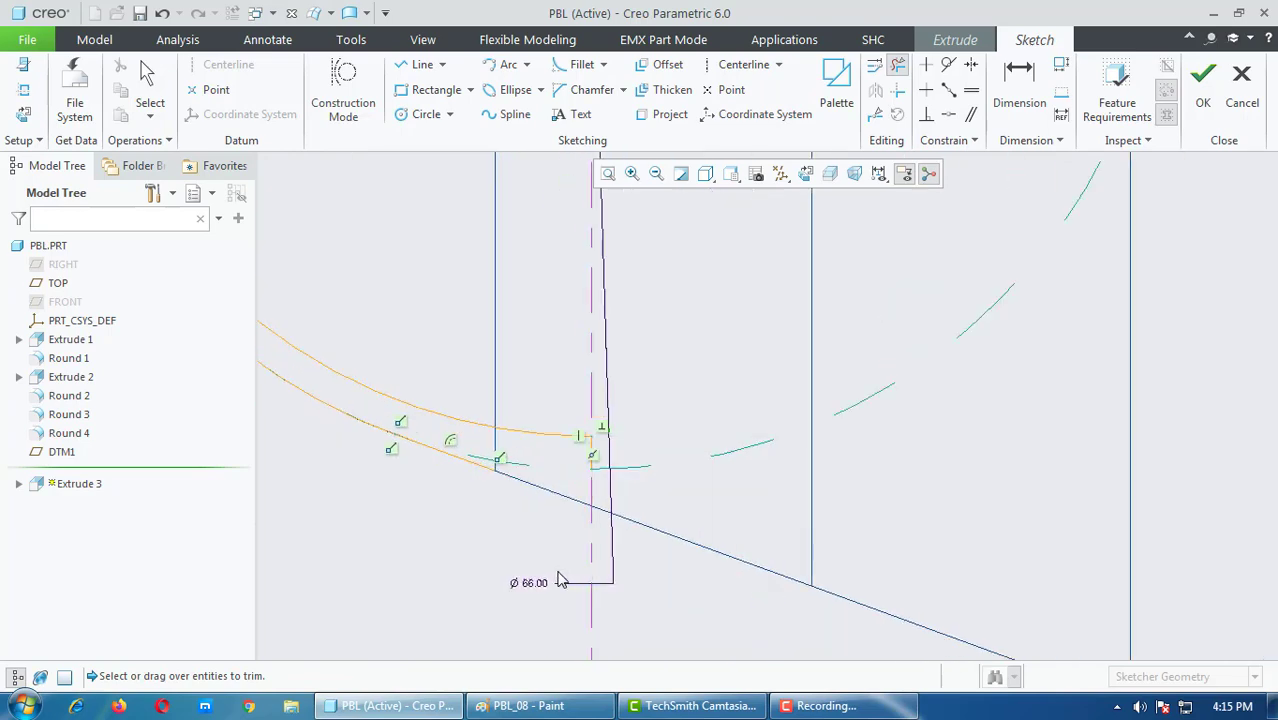
Step: Project the lower slanted edge and corner-trim it to close the left profile
left_click(665, 114)
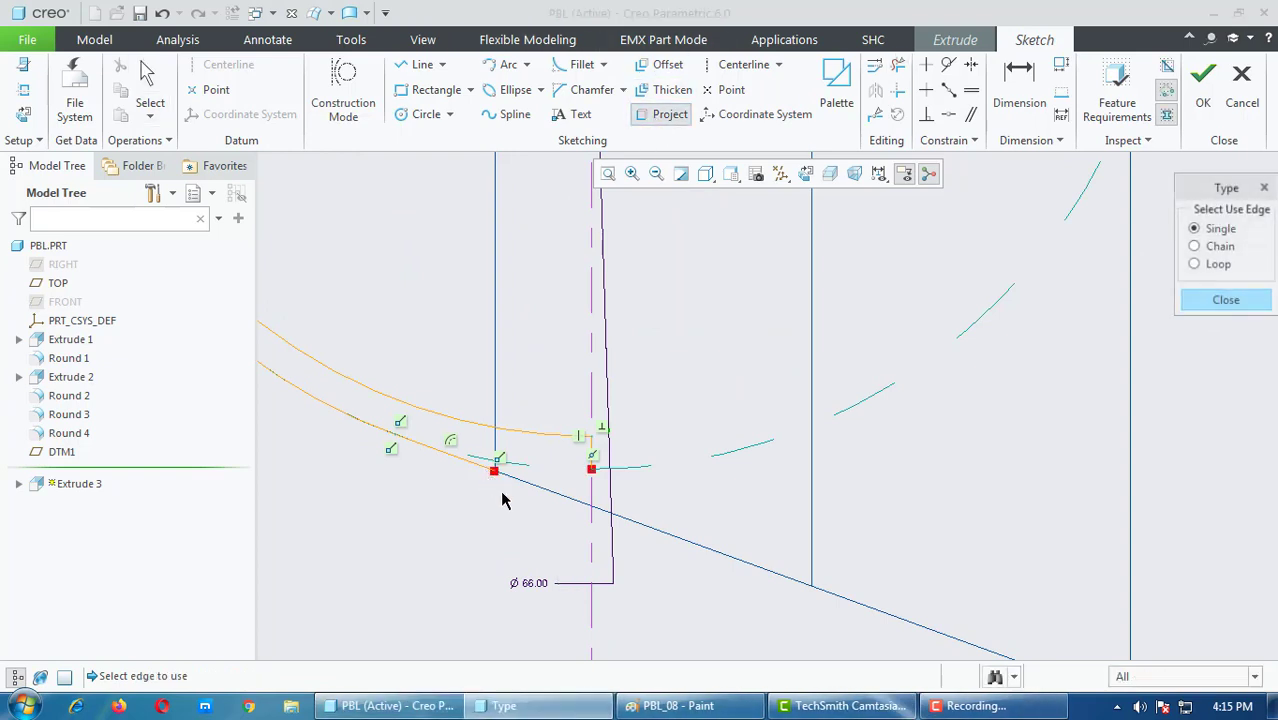
left_click(543, 497)
middle_click(555, 502)
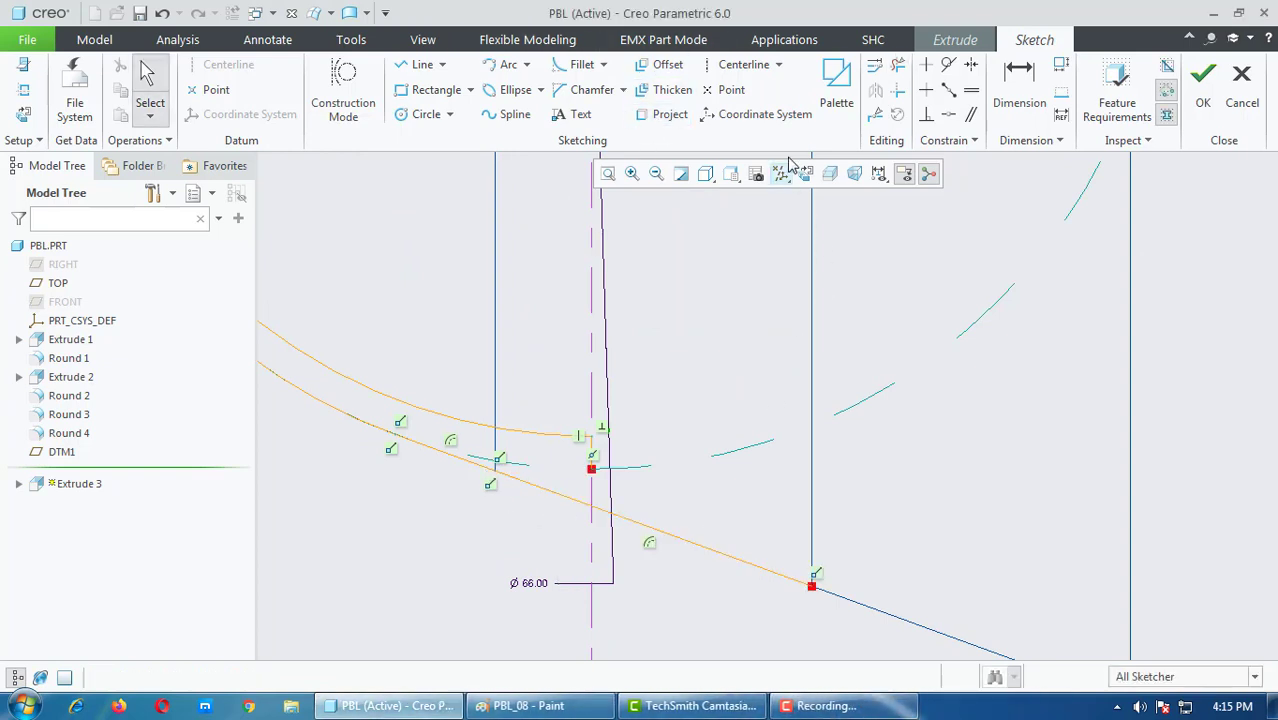
left_click(899, 92)
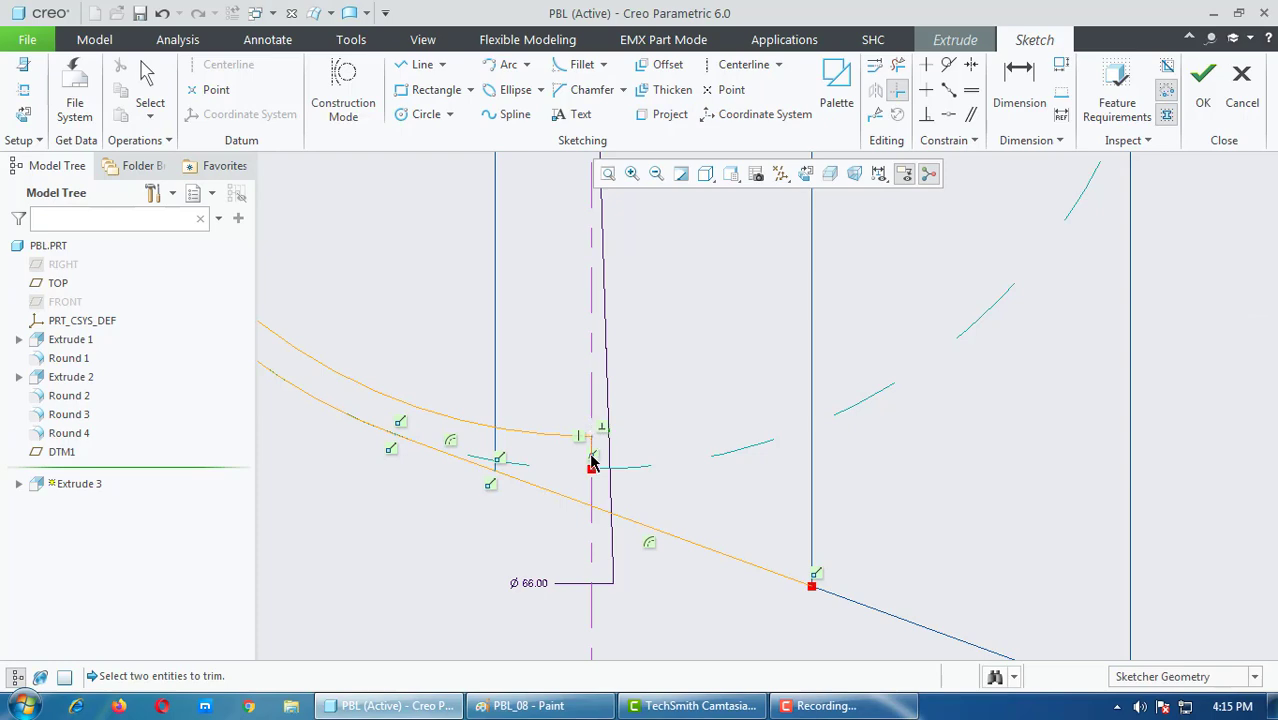
left_click(548, 499)
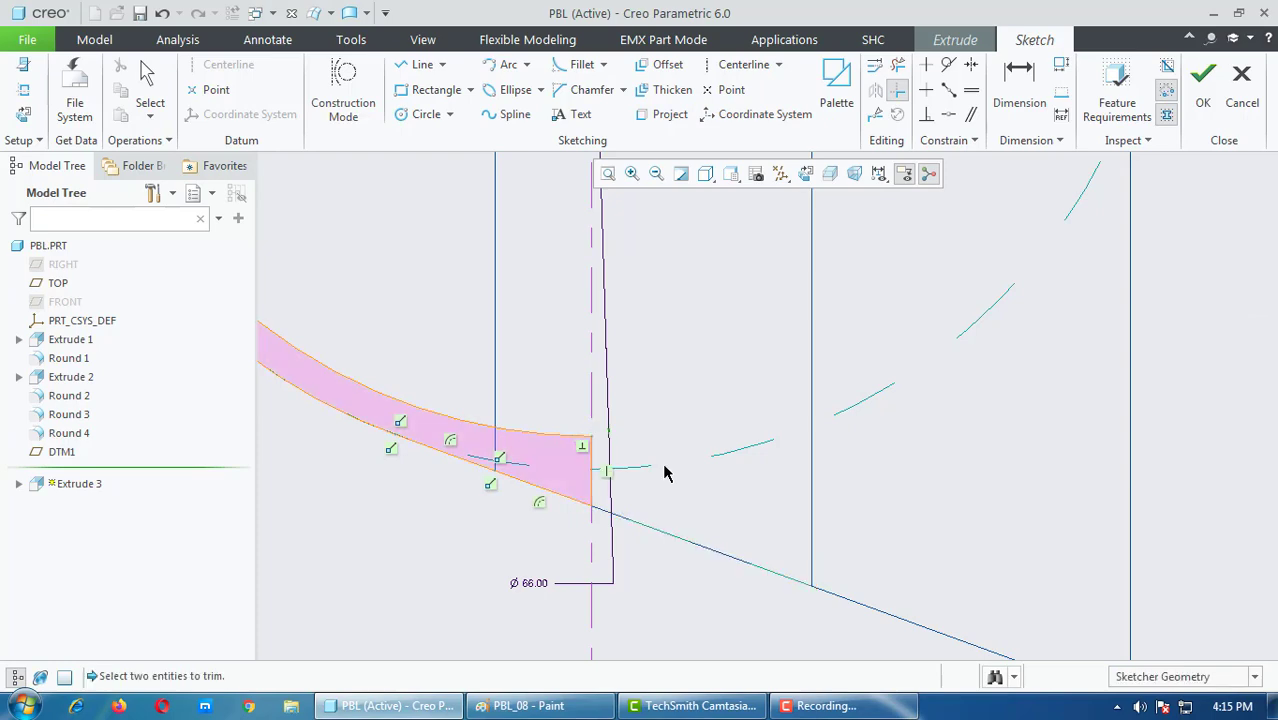
middle_click(667, 471)
scroll(600, 500, "down", 2)
scroll(540, 545, "down", 3)
scroll(605, 432, "down", 3)
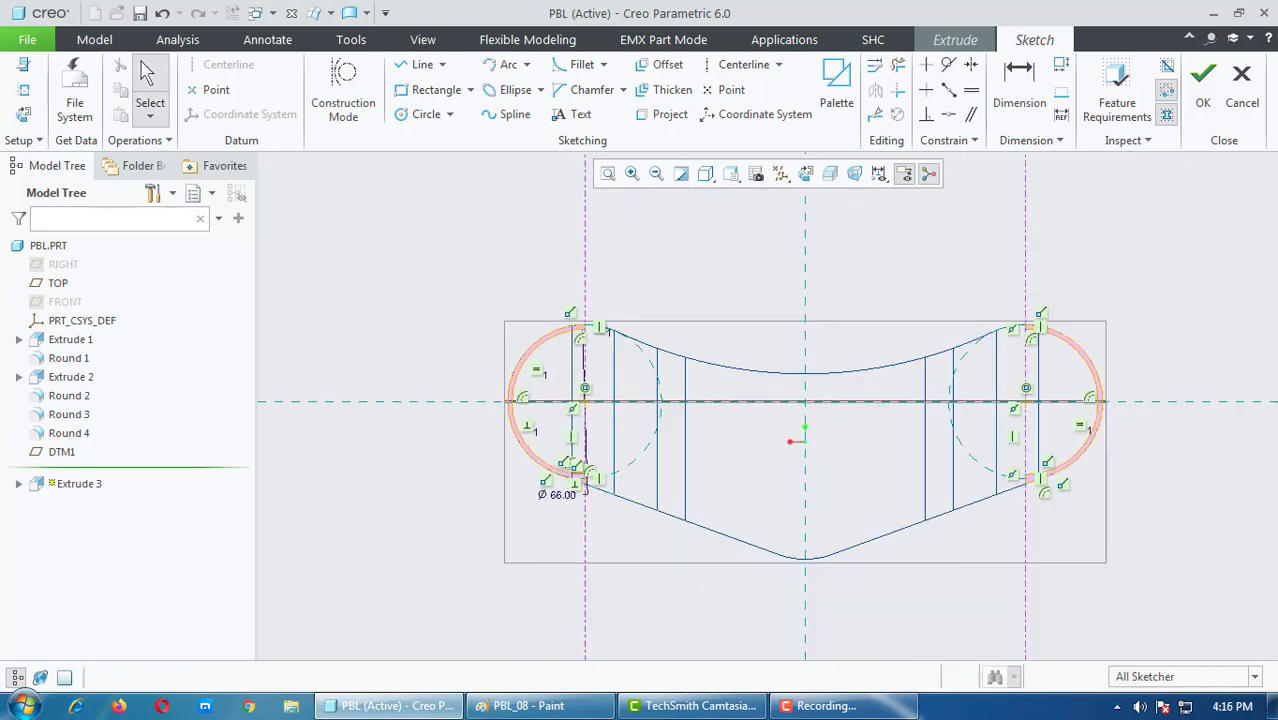
Step: Accept the sketch and finish Extrude 3 as a symmetric 17 mm cut
left_click(728, 174)
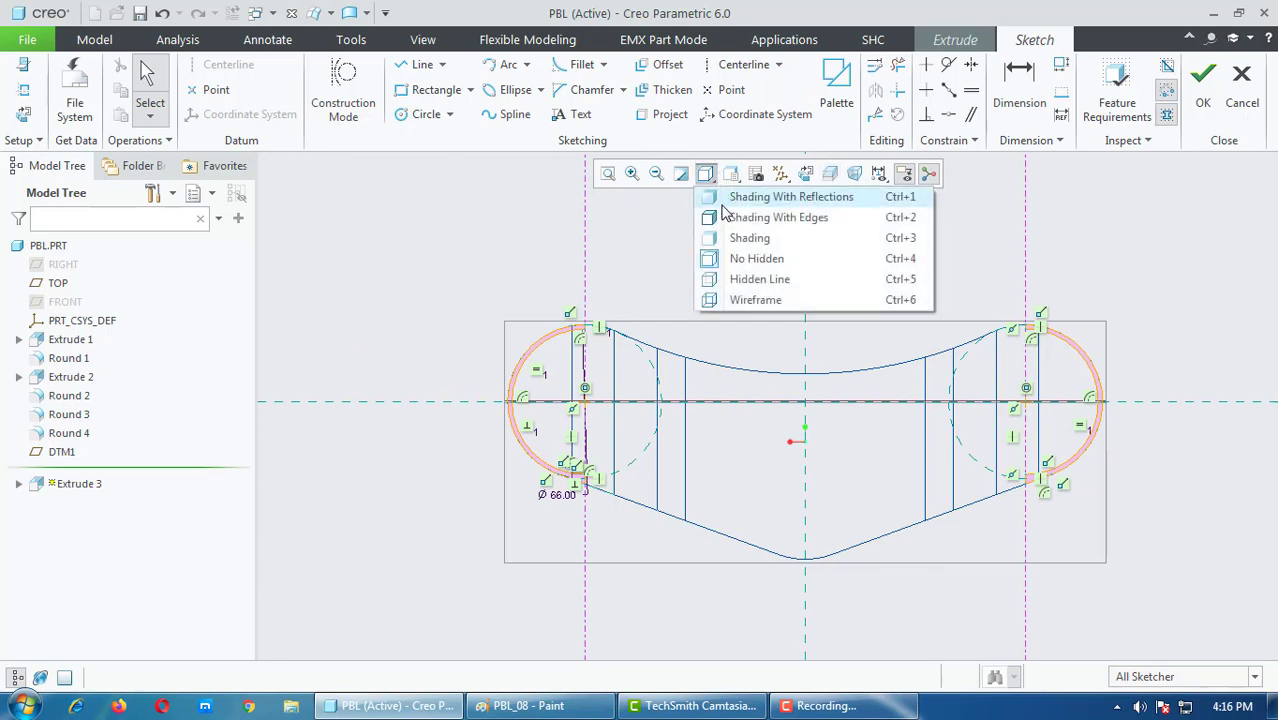
left_click(748, 211)
middle_click_drag(760, 300, 758, 309)
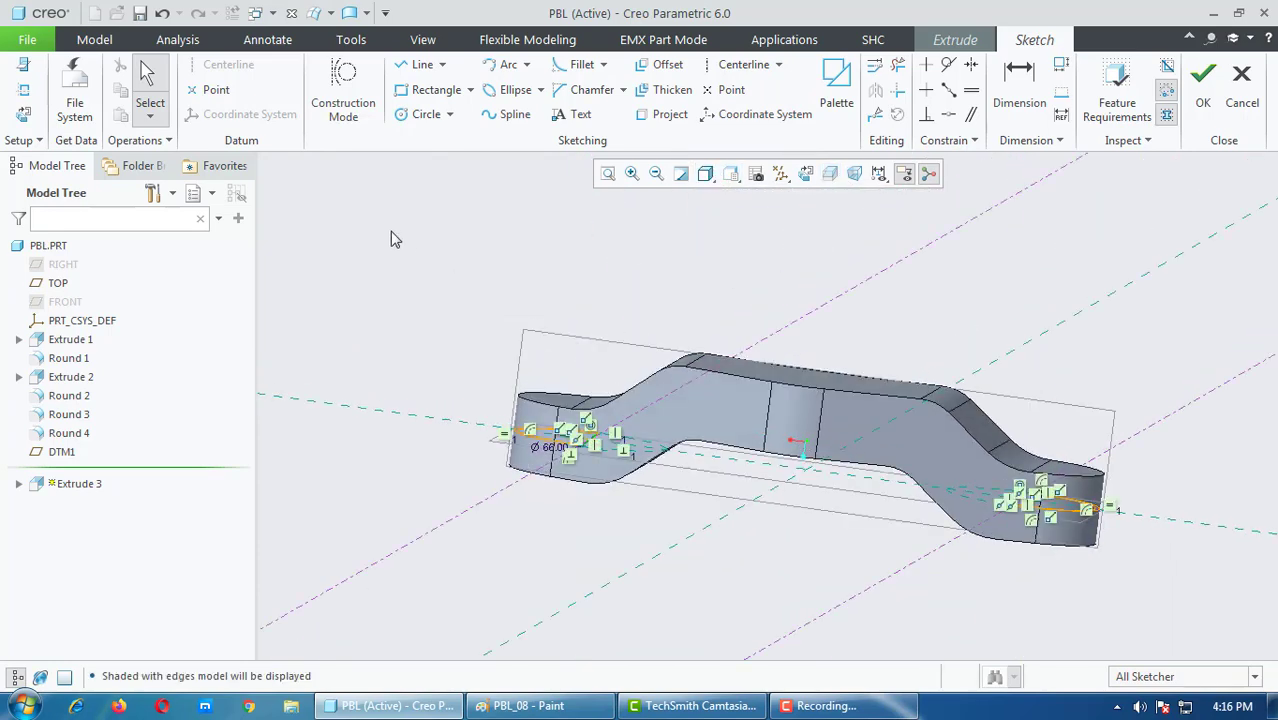
left_click(1203, 85)
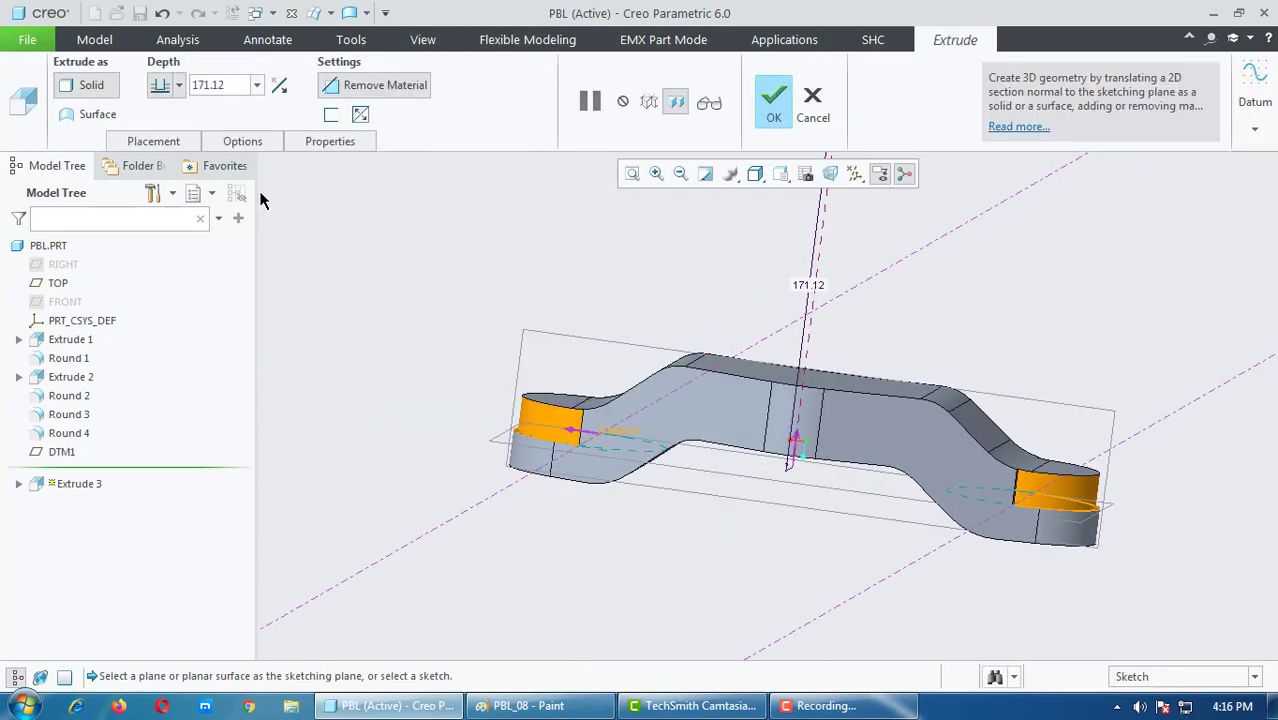
left_click(180, 86)
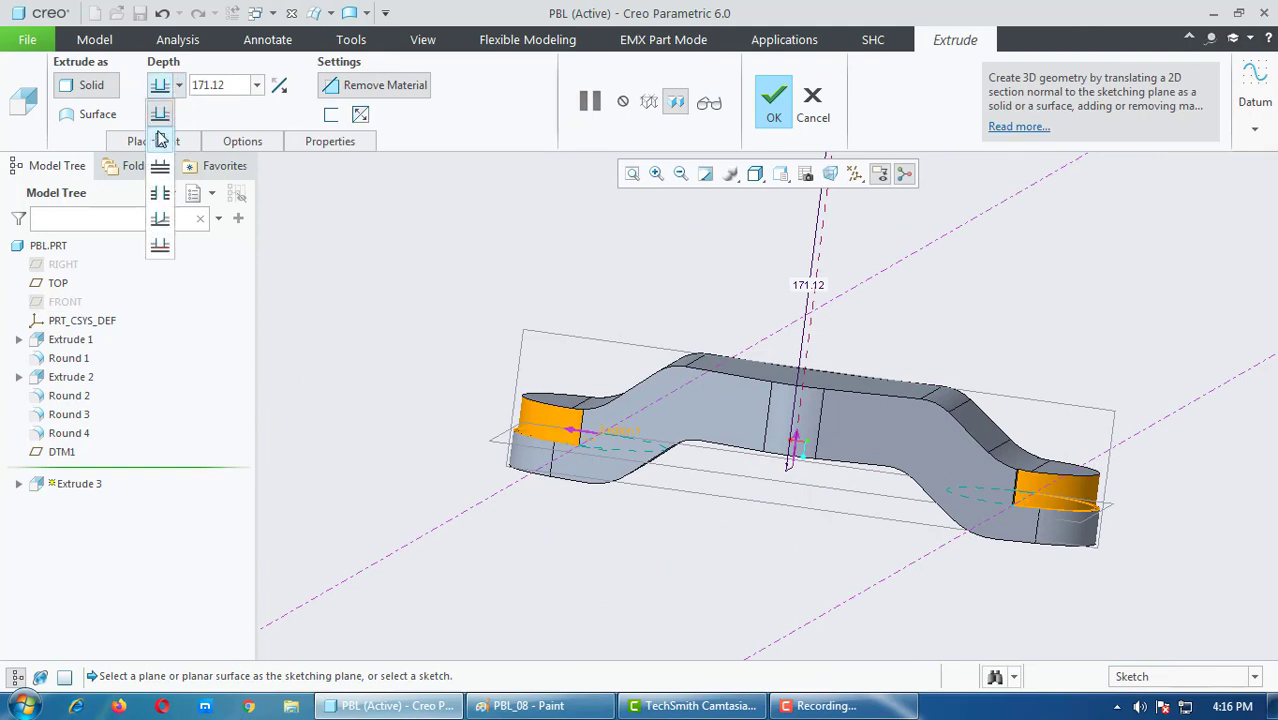
left_click(162, 133)
double_click(233, 83)
type("17")
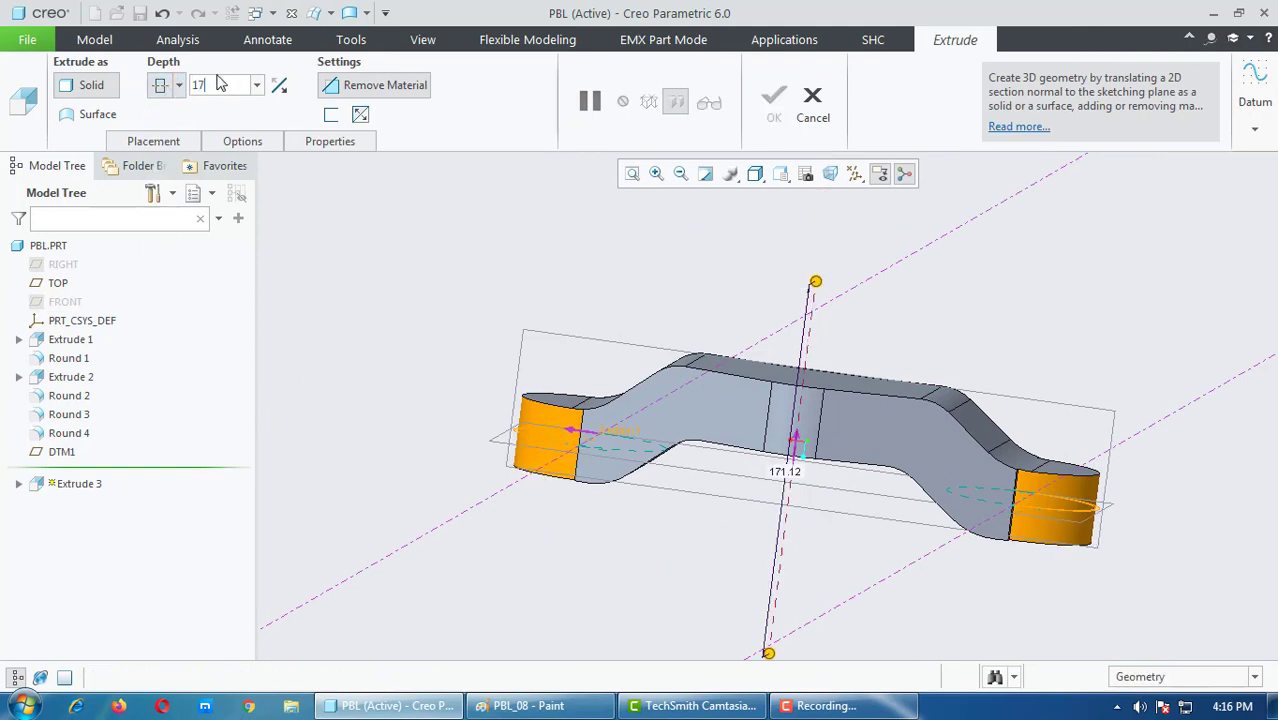
key("Return")
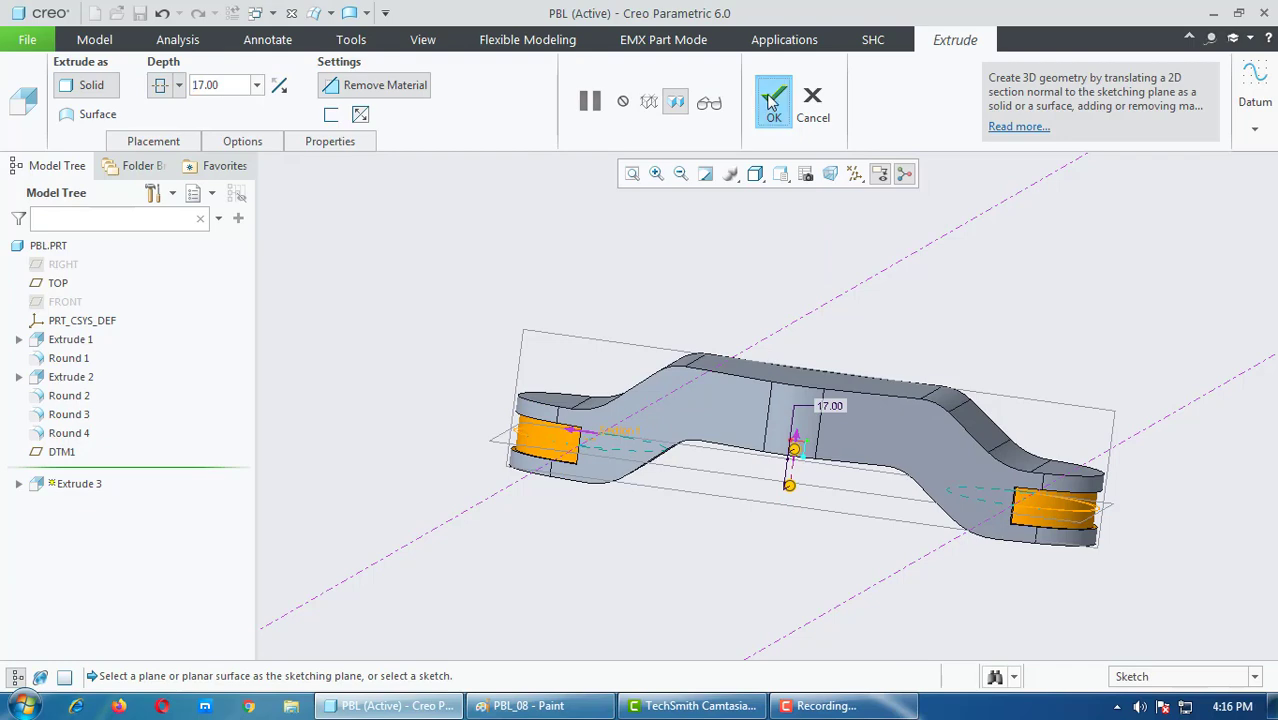
left_click(773, 100)
mouse_move(756, 320)
middle_mouse_down()
mouse_move(822, 288)
mouse_move(858, 331)
mouse_move(756, 408)
mouse_move(816, 442)
mouse_move(739, 485)
mouse_move(781, 407)
mouse_move(699, 563)
middle_mouse_up()
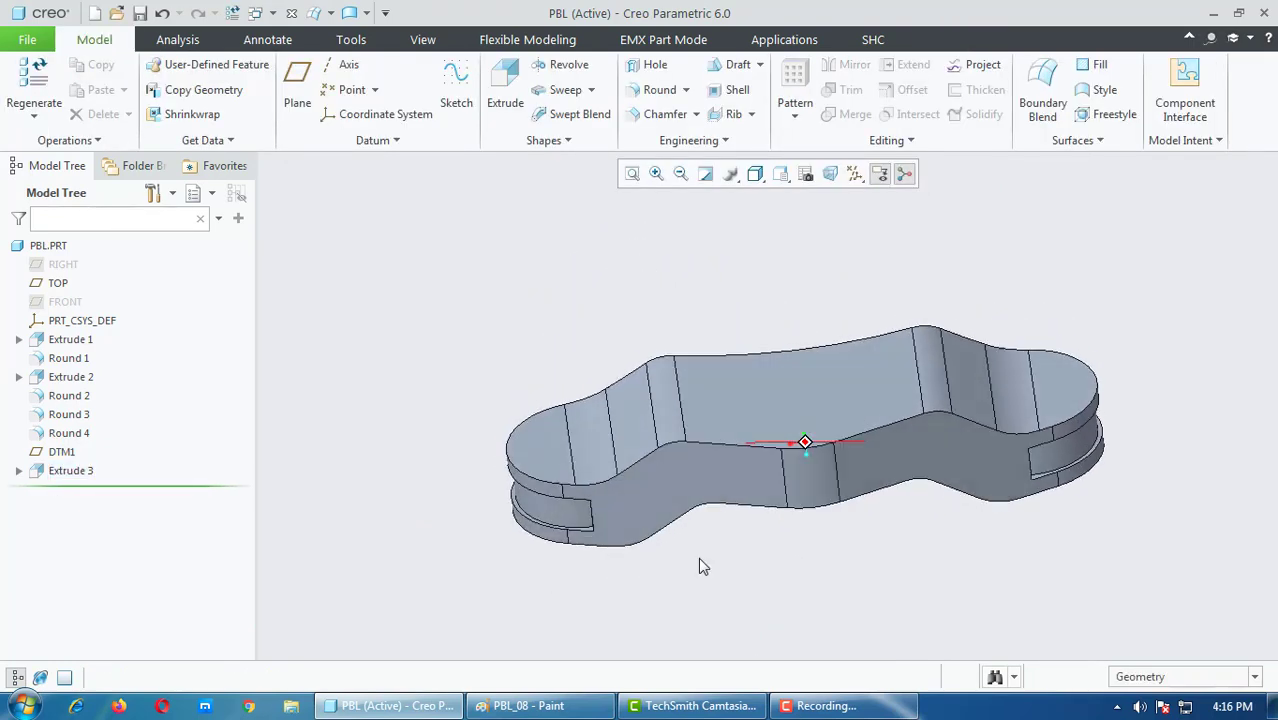
Step: In the Paint reference drawing, box the ø50 dimension in yellow and scroll to review the drawing
left_click(528, 705)
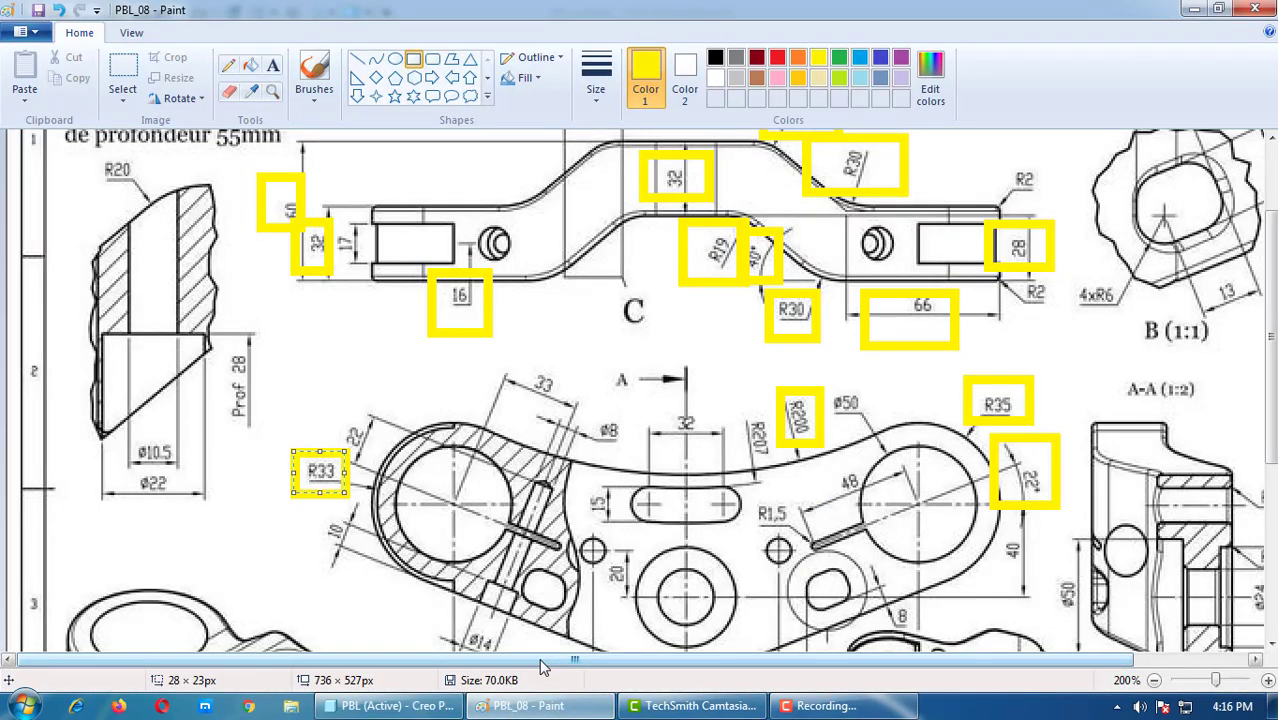
left_click_drag(905, 384, 822, 428)
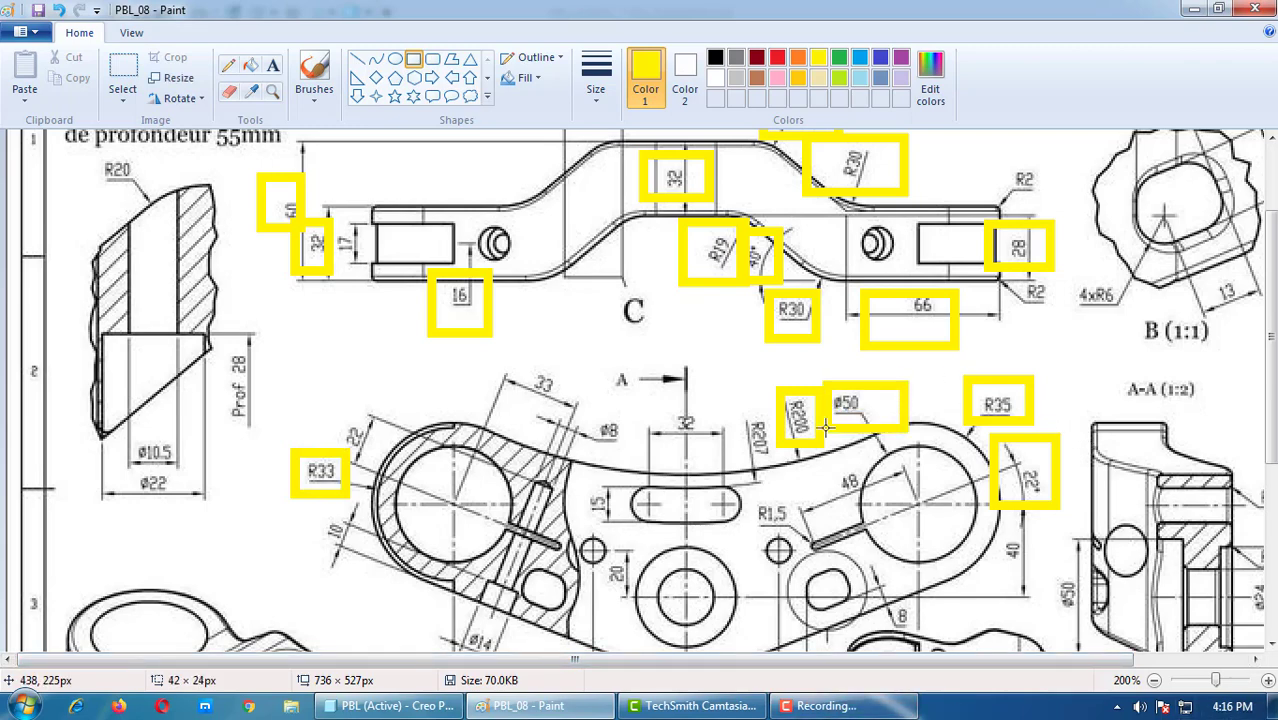
scroll(815, 433, "down", 5)
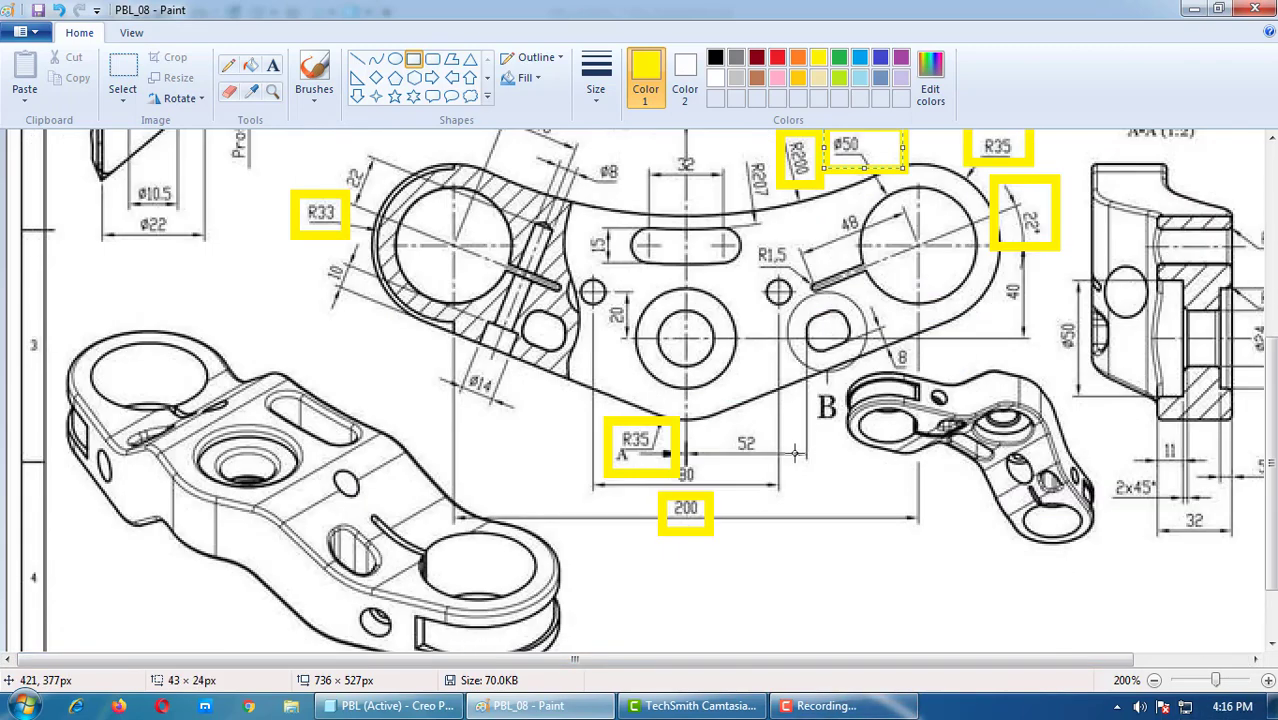
scroll(449, 553, "down", 2)
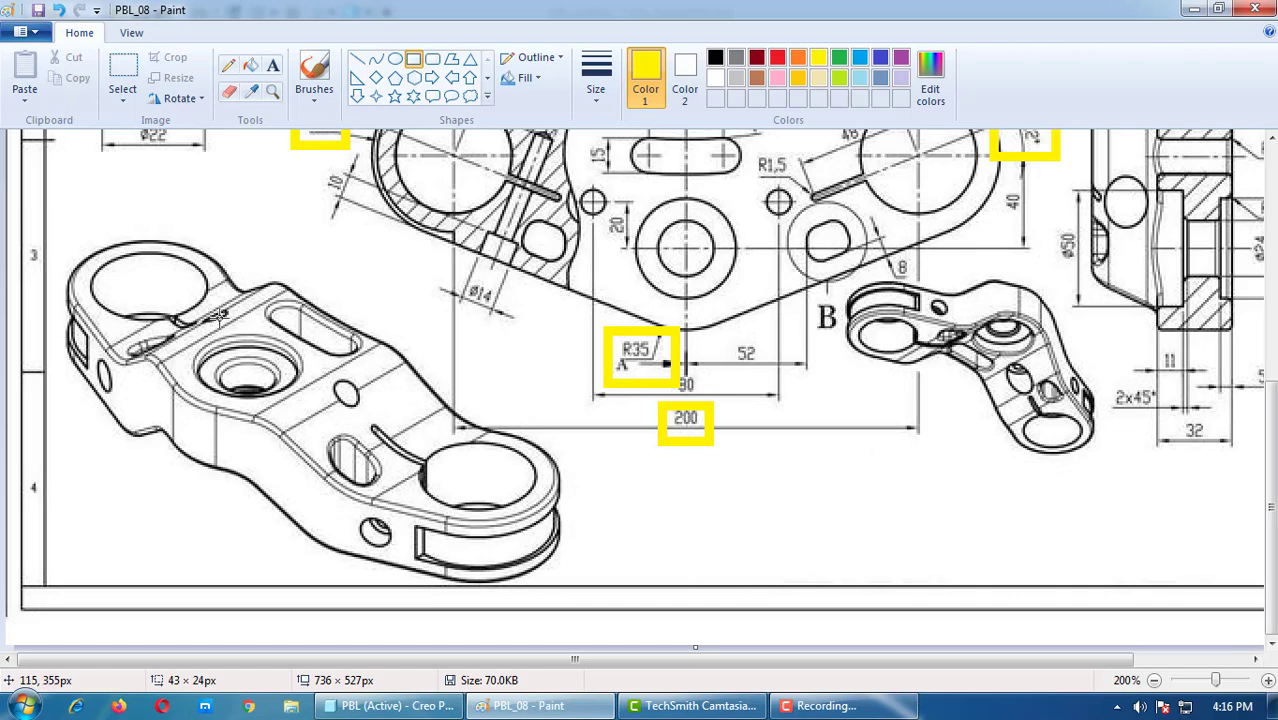
scroll(339, 375, "up", 2)
scroll(650, 493, "up", 3)
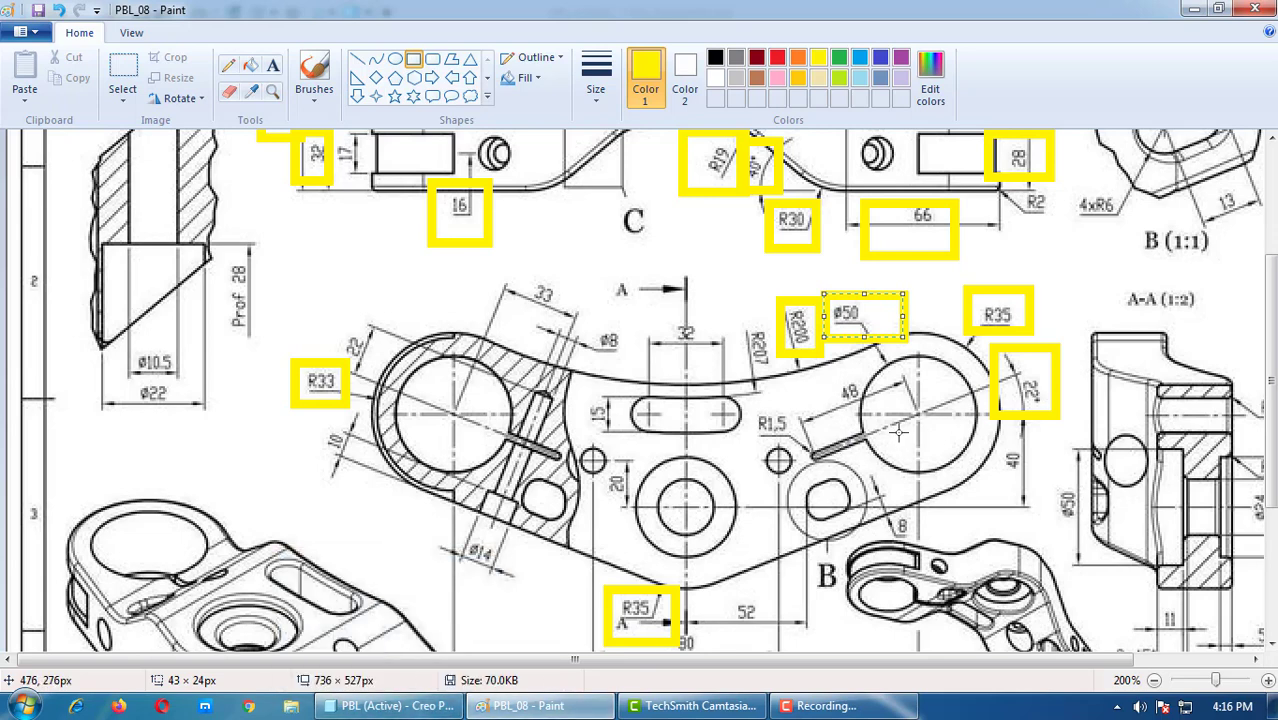
Step: Start a new extrude sketched on the bracket's top face, referencing the rounded end's edge
left_click(388, 705)
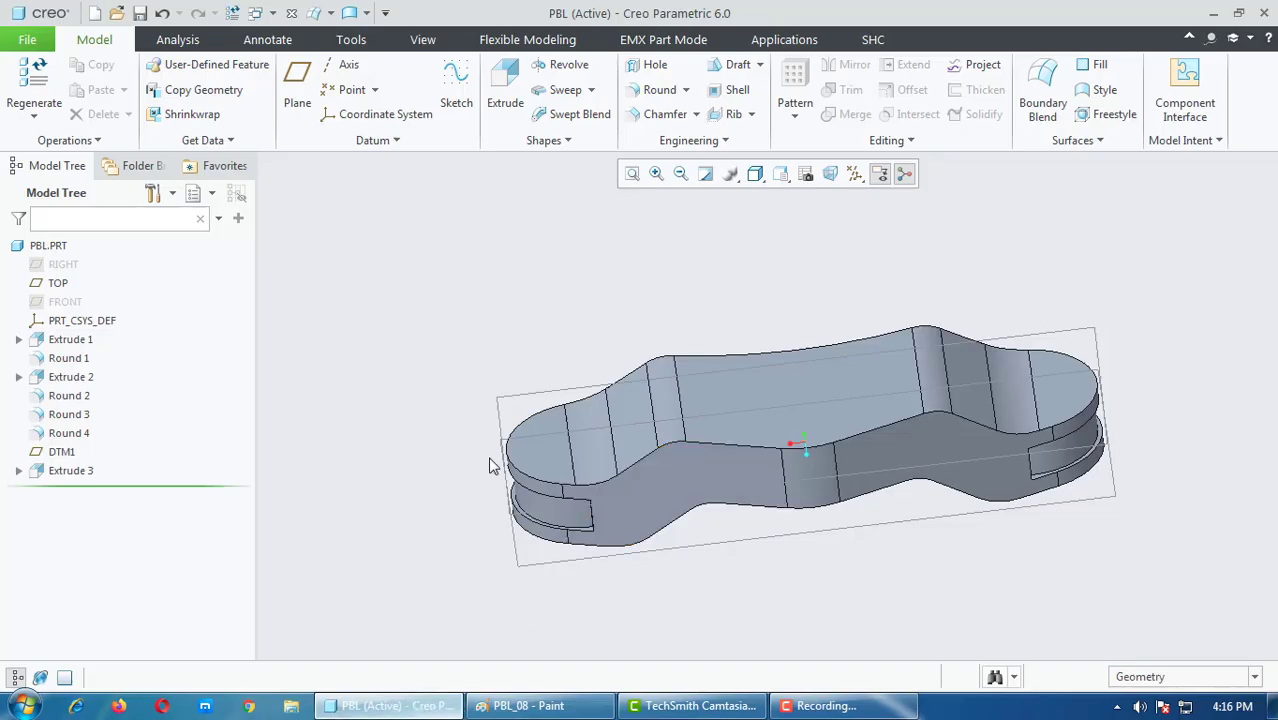
mouse_move(598, 342)
middle_mouse_down()
mouse_move(596, 371)
mouse_move(597, 320)
middle_mouse_up()
left_click(505, 95)
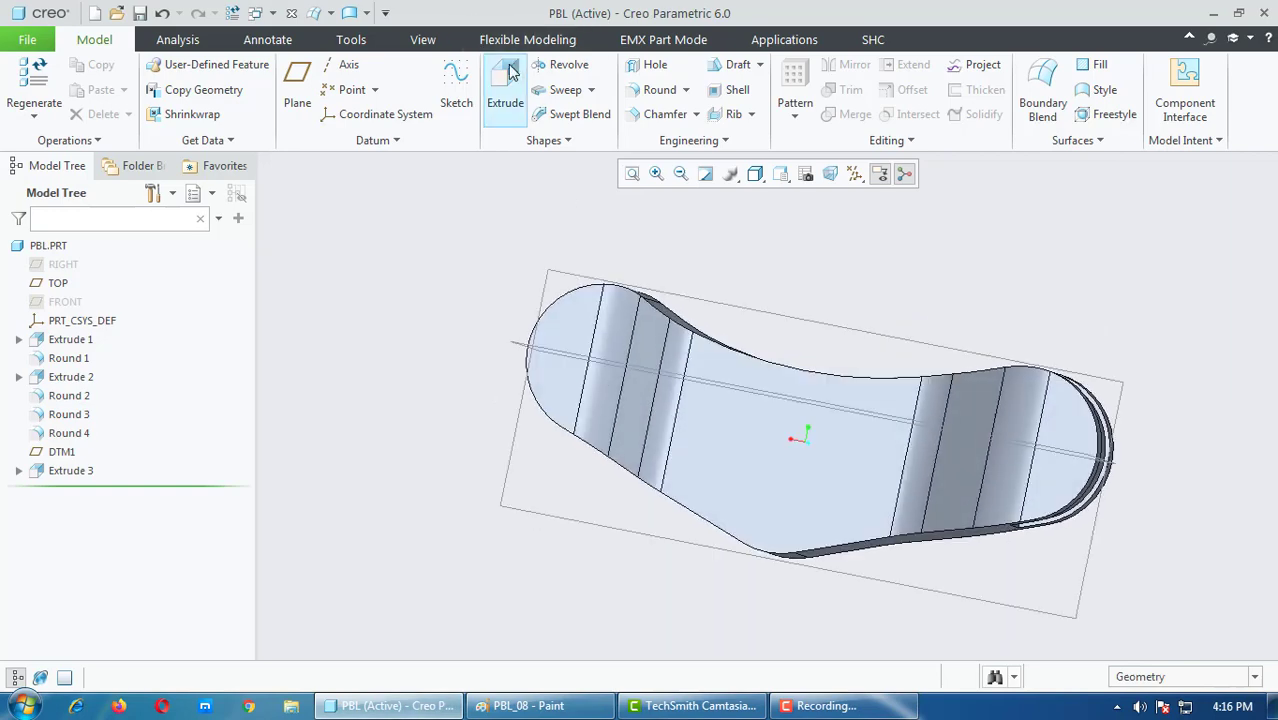
key("ctrl+d")
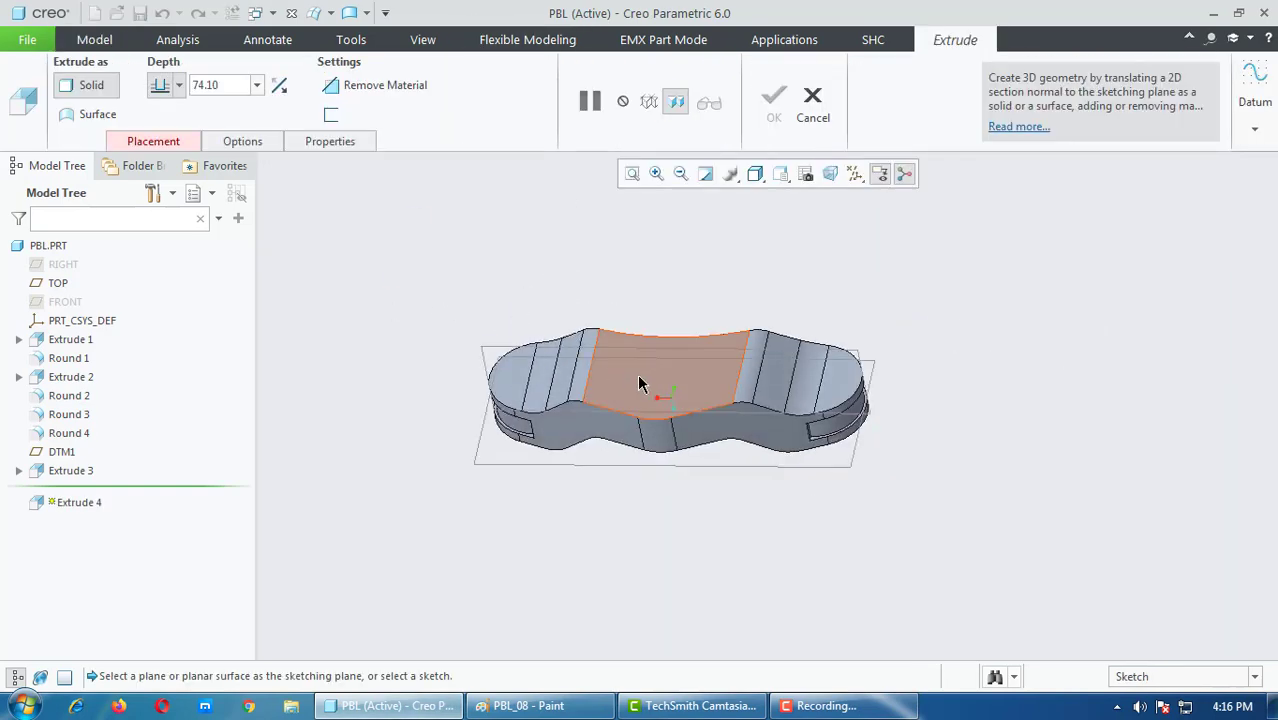
left_click(640, 384)
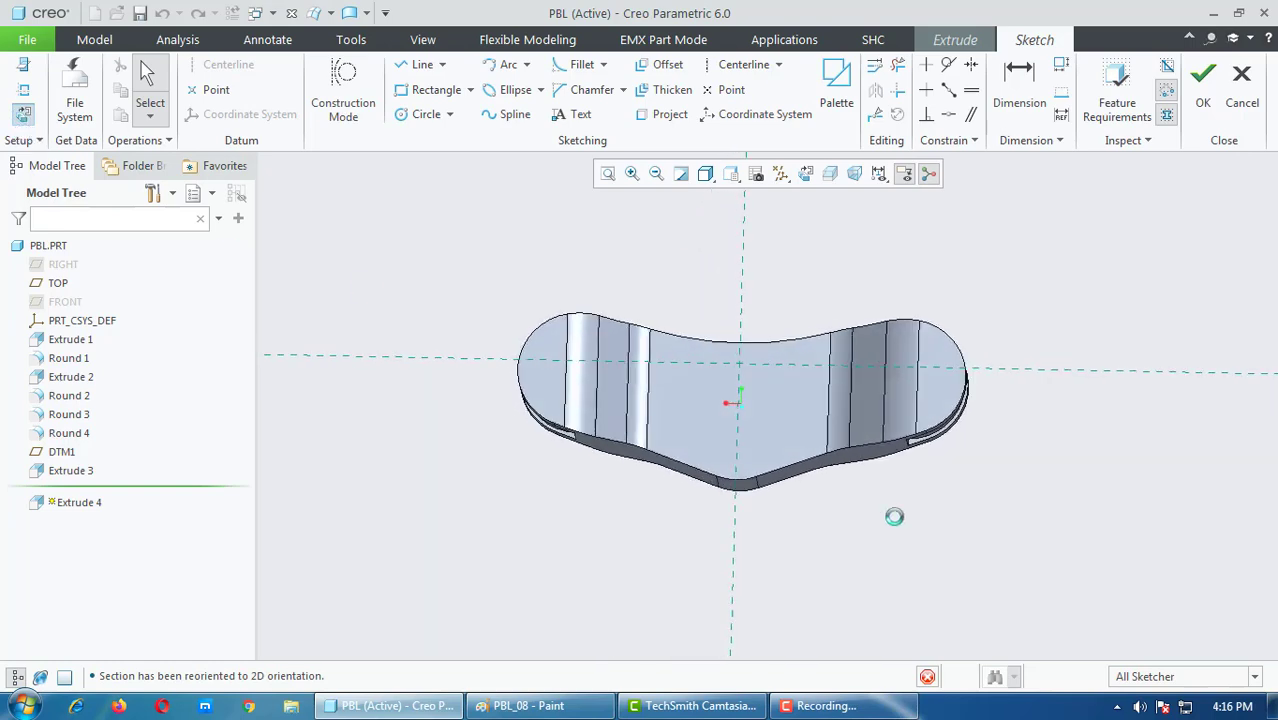
left_click(23, 92)
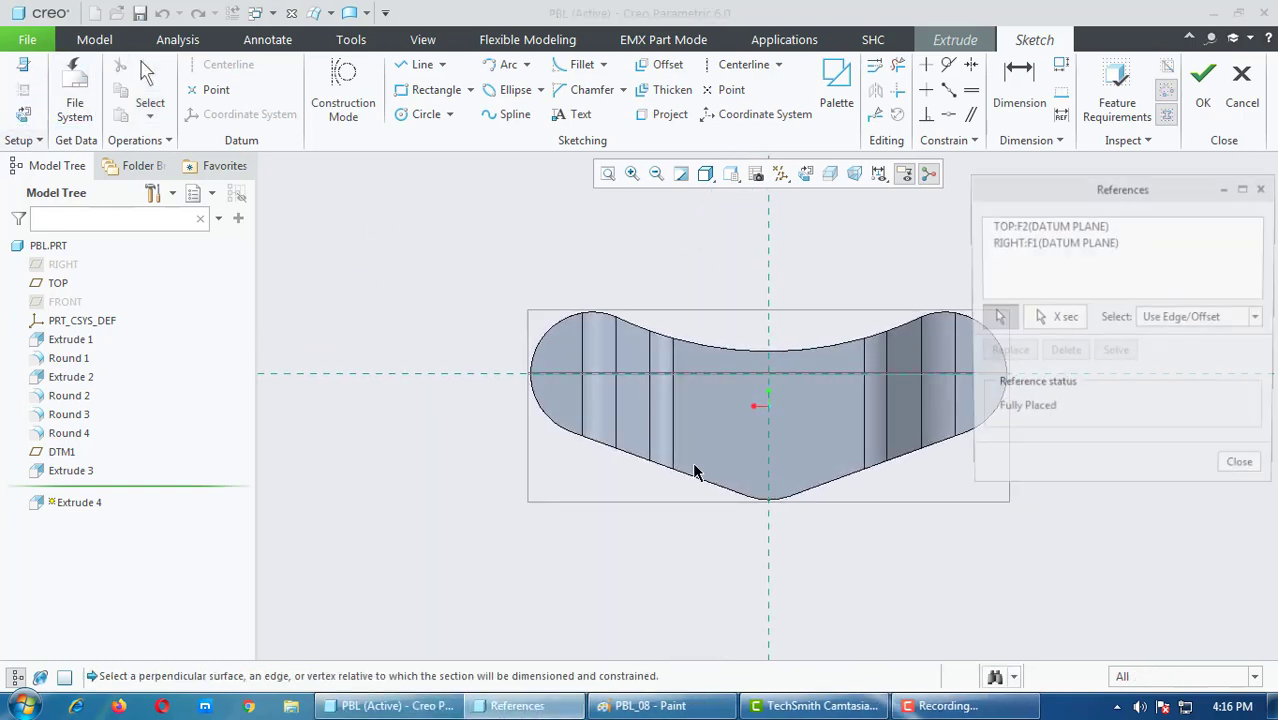
left_click(556, 329)
scroll(420, 478, "down", 3)
scroll(720, 420, "up", 2)
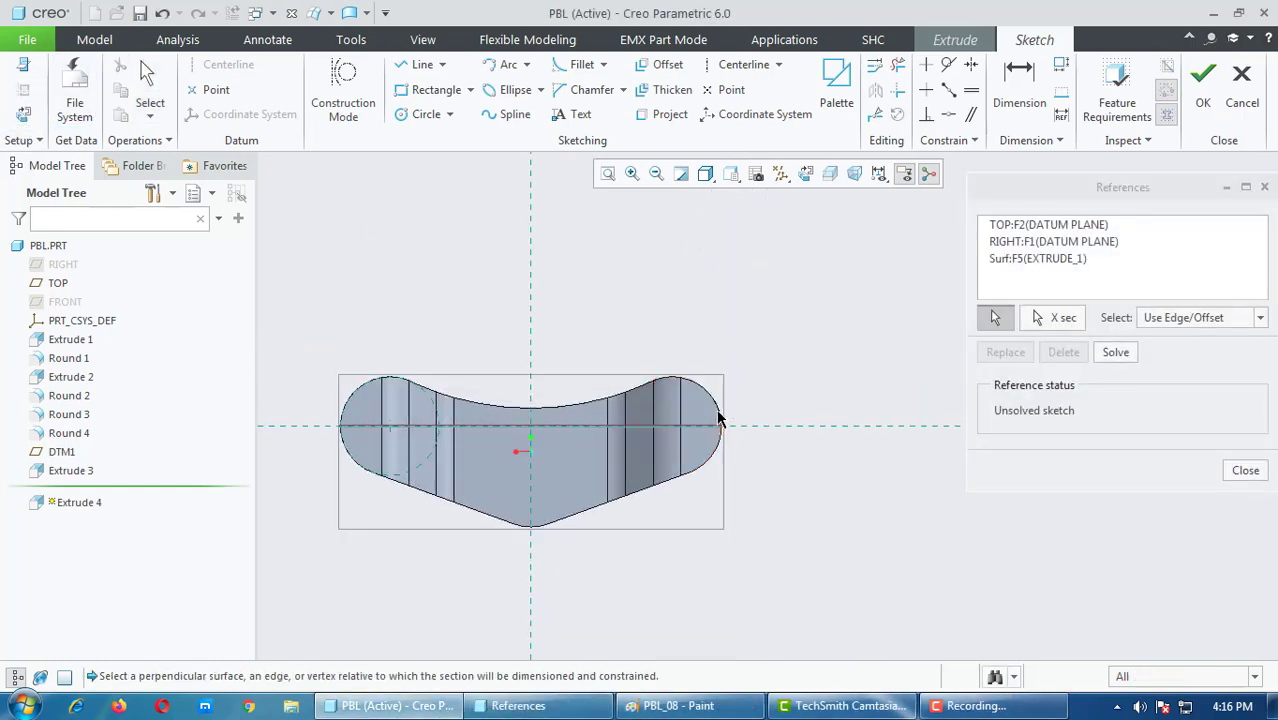
middle_click(860, 414)
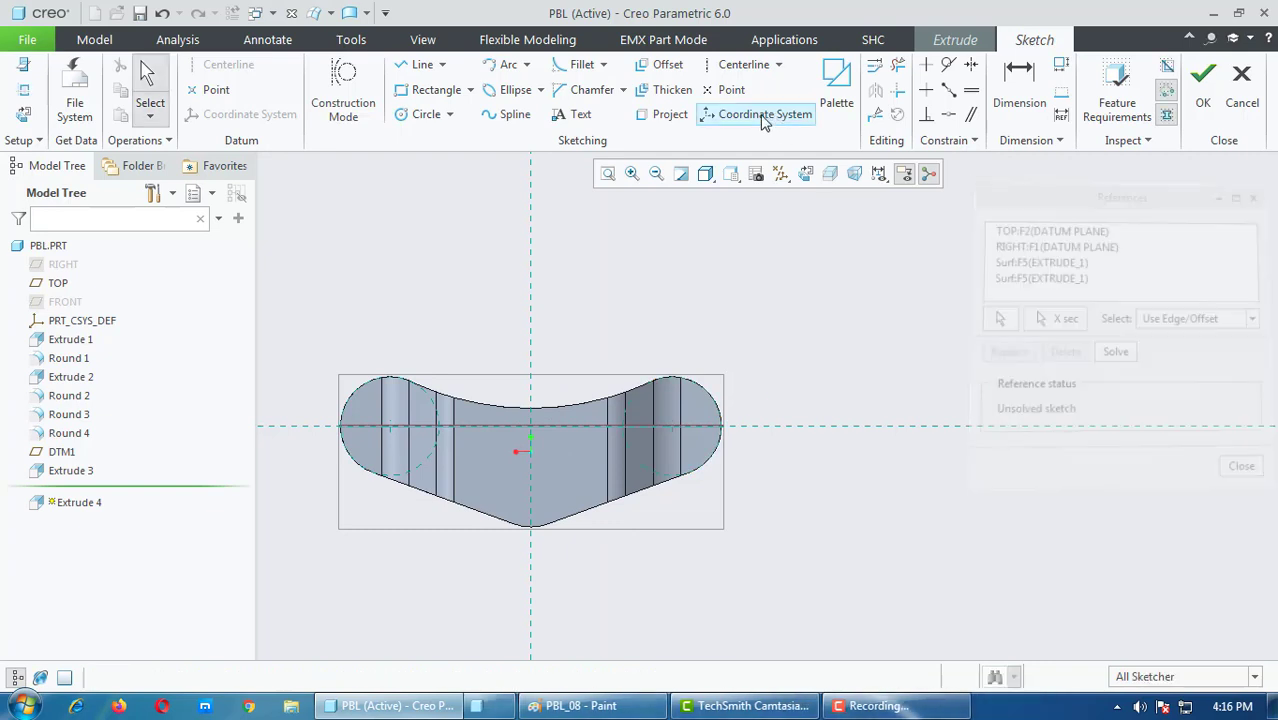
Step: Draw a ø50 circle centred in the left rounded end
left_click(740, 237)
scroll(700, 395, "down", 2)
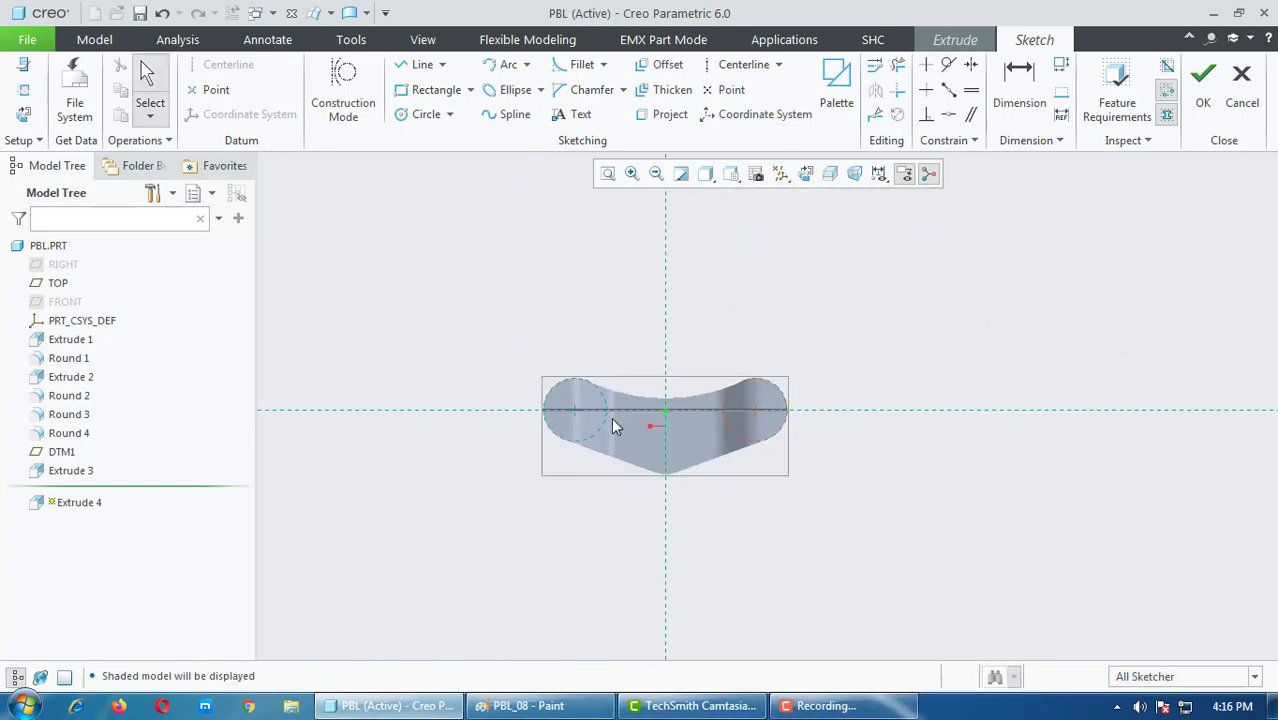
scroll(529, 440, "up", 3)
left_click(412, 116)
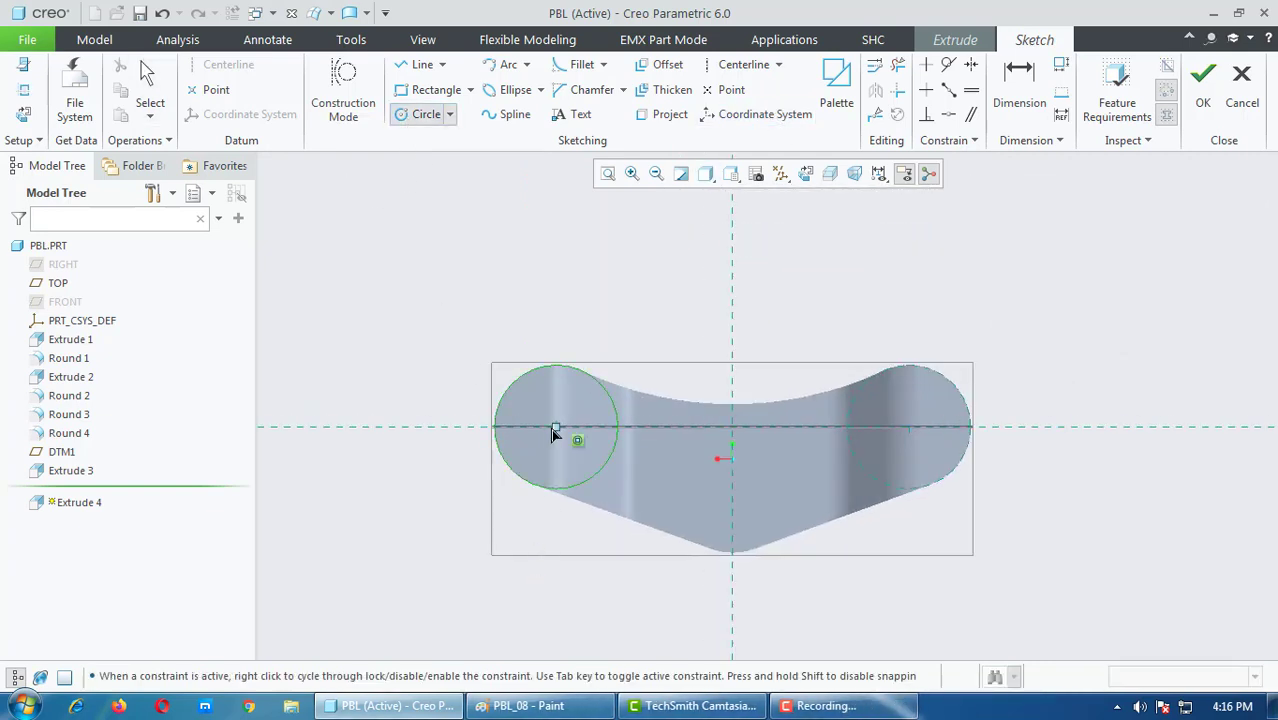
left_click(577, 459)
middle_click(525, 399)
scroll(525, 399, "up", 3)
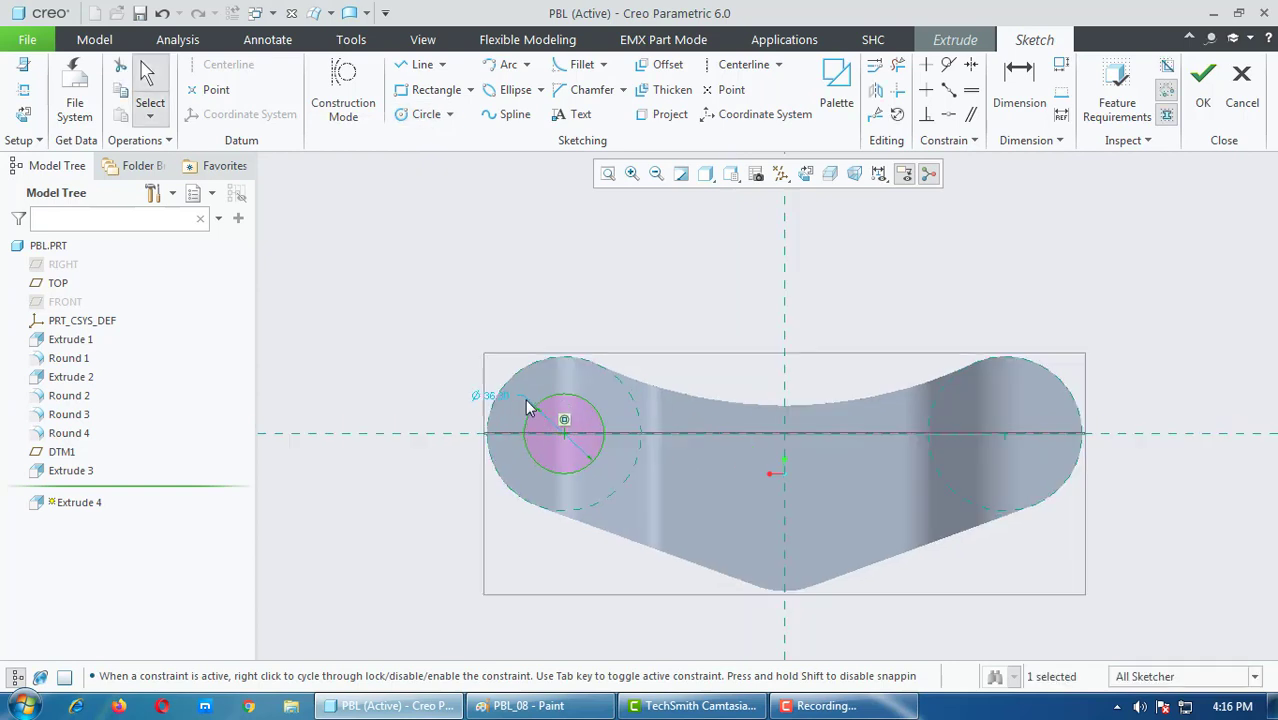
double_click(499, 400)
type("5")
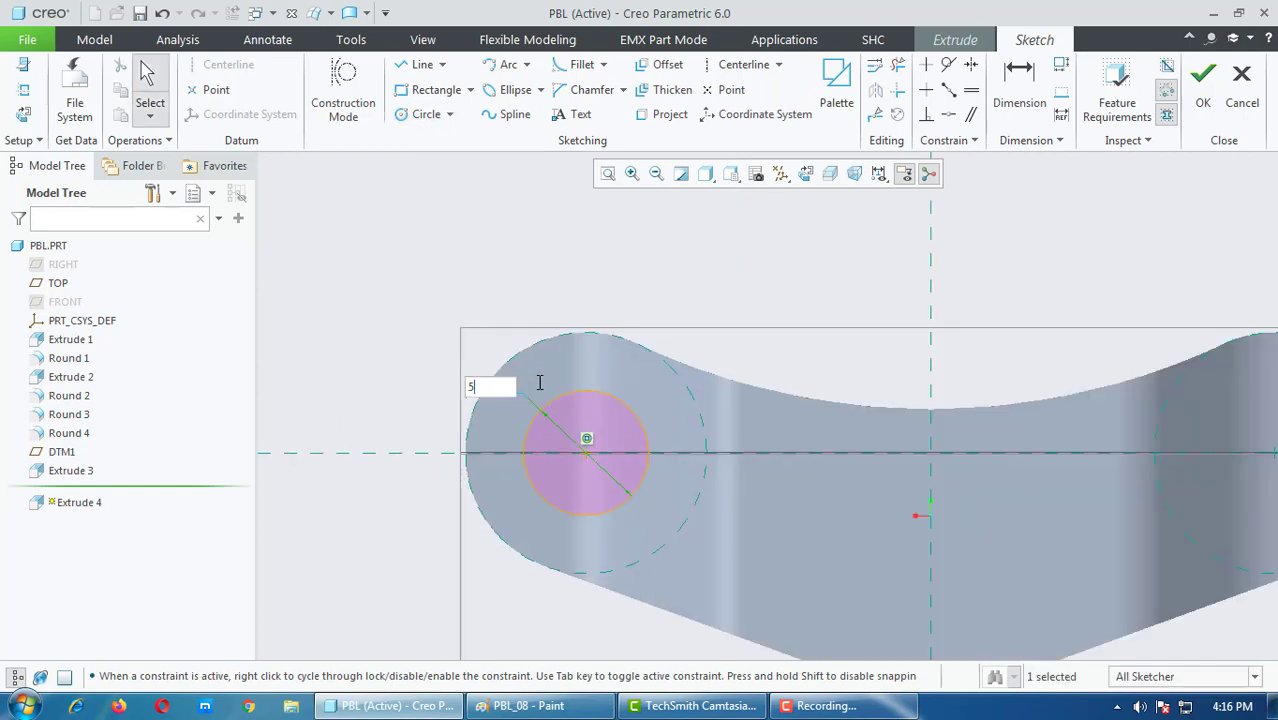
type("0")
key("Return")
scroll(385, 376, "down", 3)
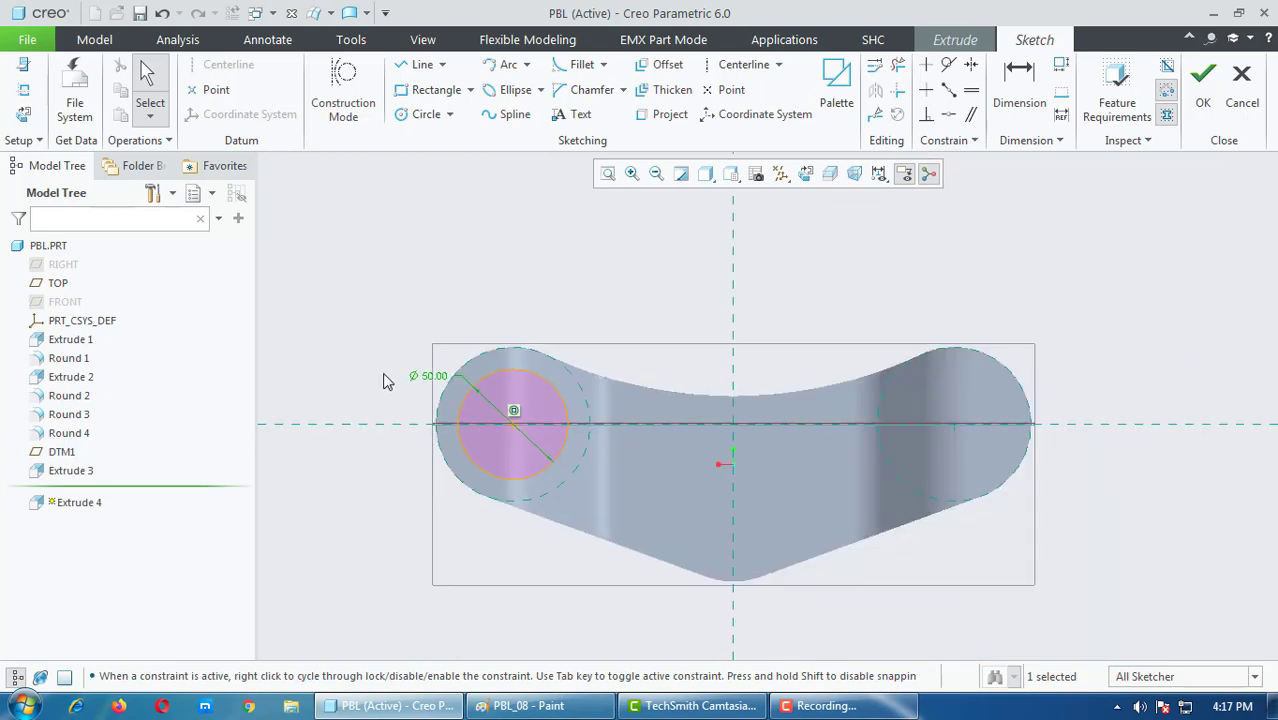
scroll(385, 376, "down", 1)
Step: Add a matching circle centred in the right rounded end and accept the sketch
left_click(430, 114)
scroll(745, 436, "up", 2)
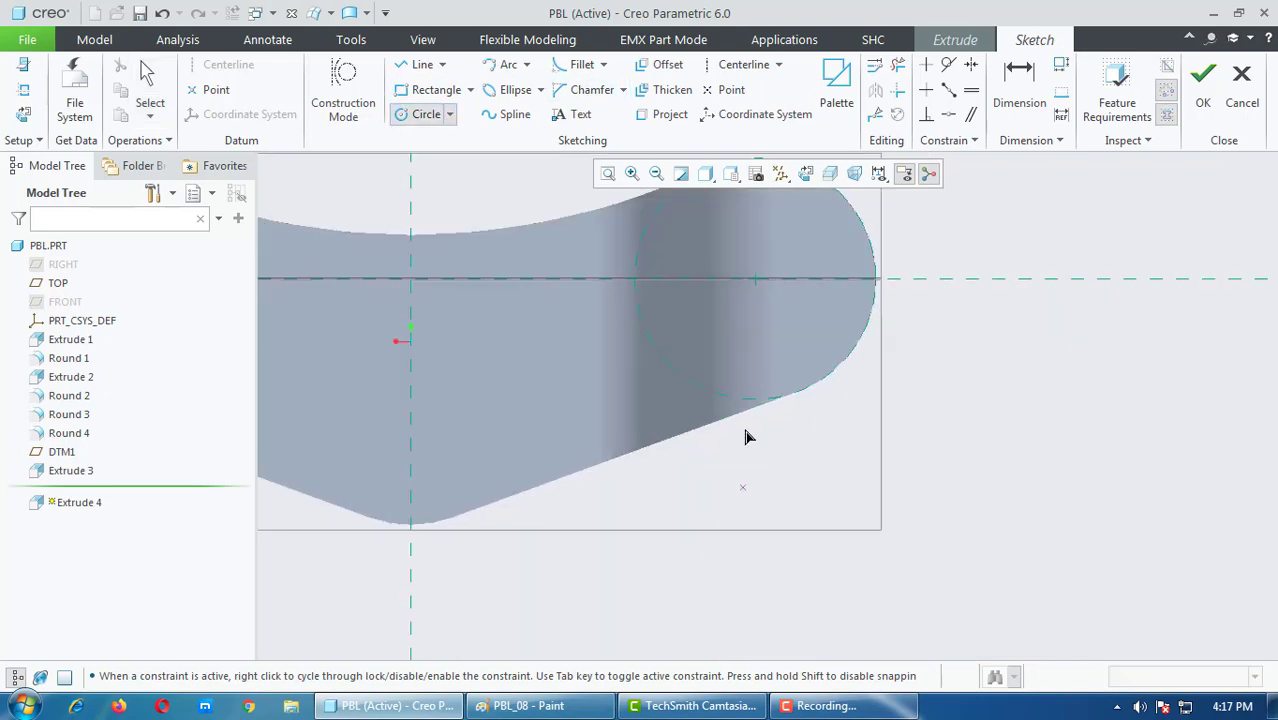
left_click(758, 278)
left_click(756, 365)
middle_click(993, 503)
scroll(993, 503, "down", 2)
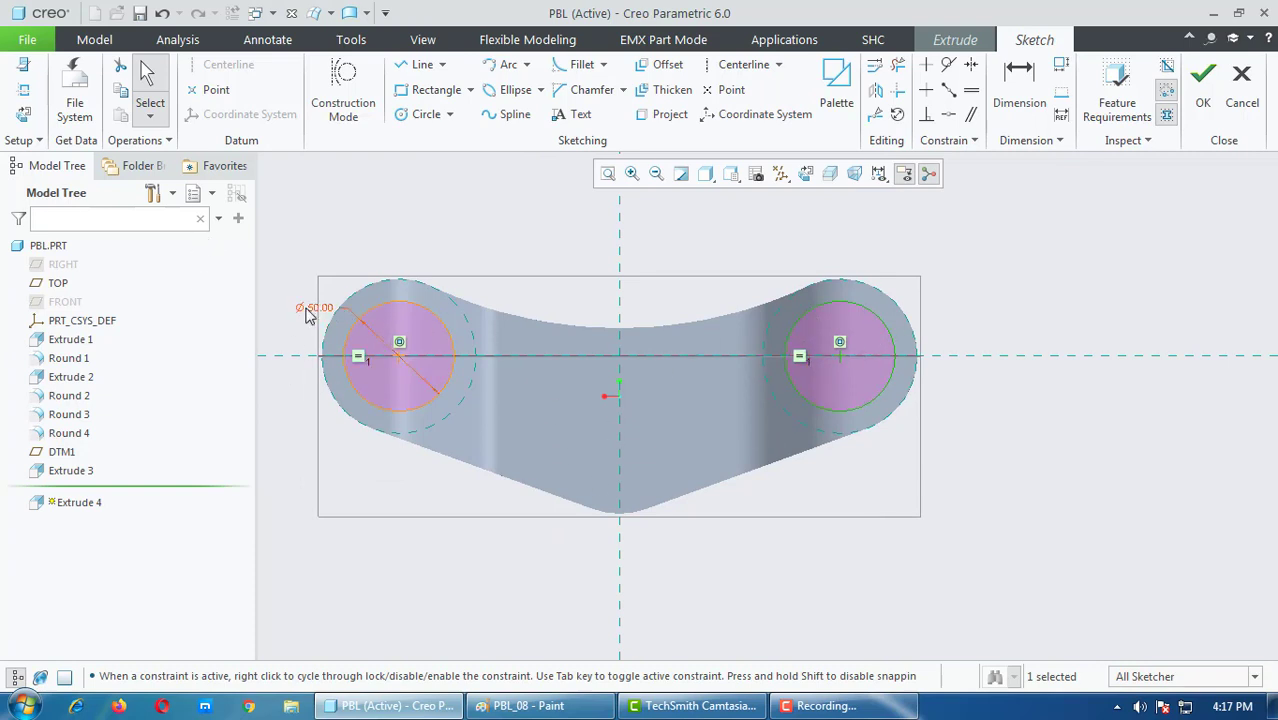
left_click(1203, 85)
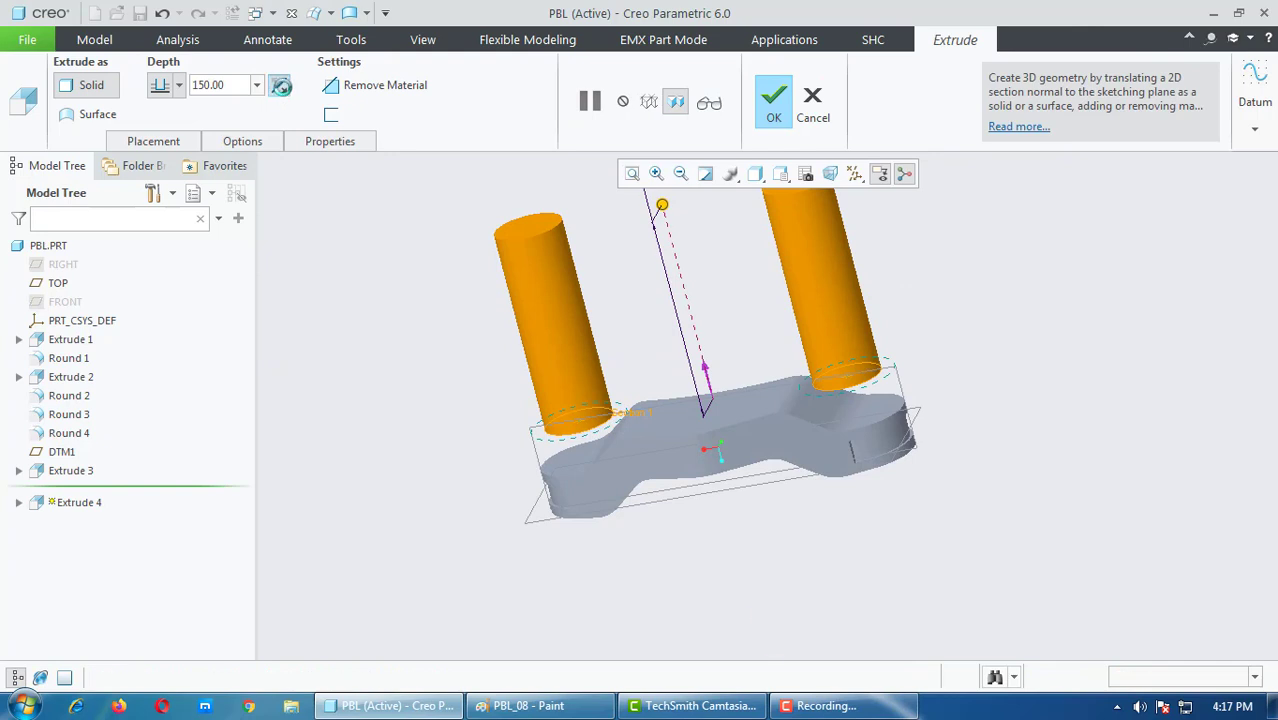
Step: Flip the depth into the part and remove material, boring the two ø50 holes as Extrude 4
left_click(279, 85)
left_click(378, 88)
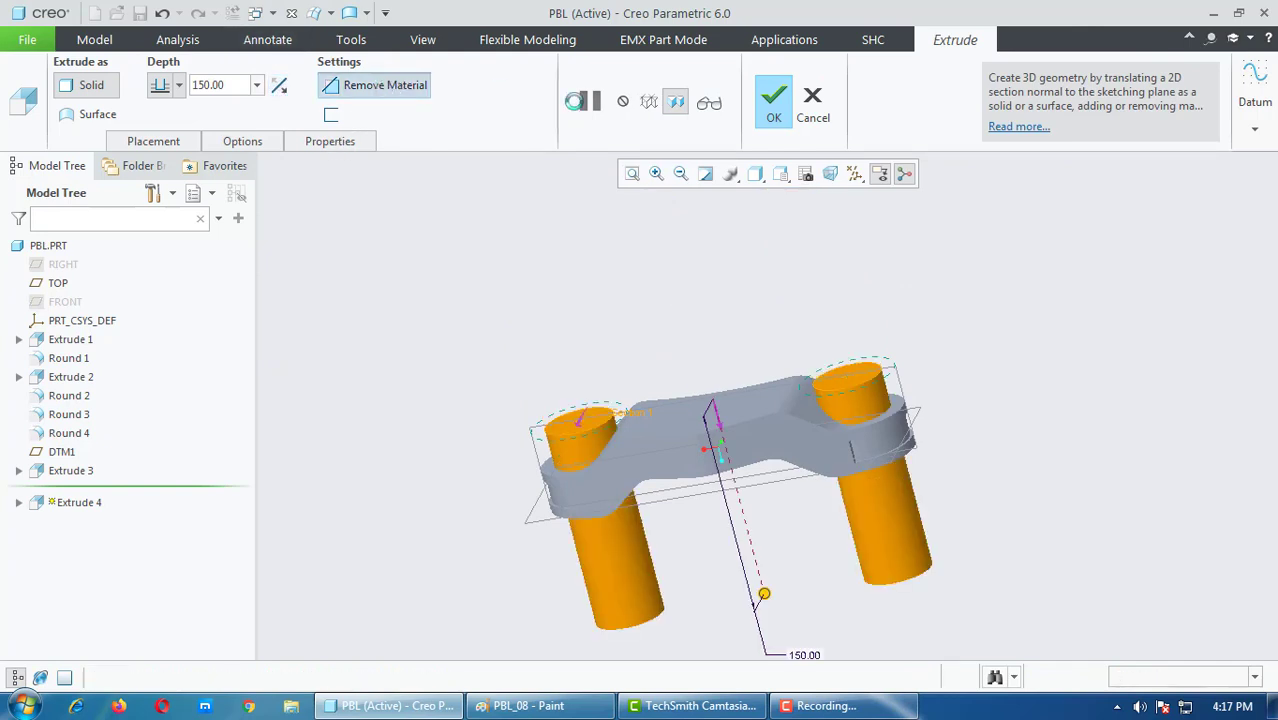
left_click(773, 100)
mouse_move(722, 304)
middle_mouse_down()
mouse_move(736, 391)
mouse_move(765, 320)
mouse_move(713, 388)
mouse_move(756, 345)
mouse_move(734, 193)
mouse_move(719, 340)
mouse_move(741, 155)
middle_mouse_up()
Step: Display the part shaded with edges
left_click(755, 173)
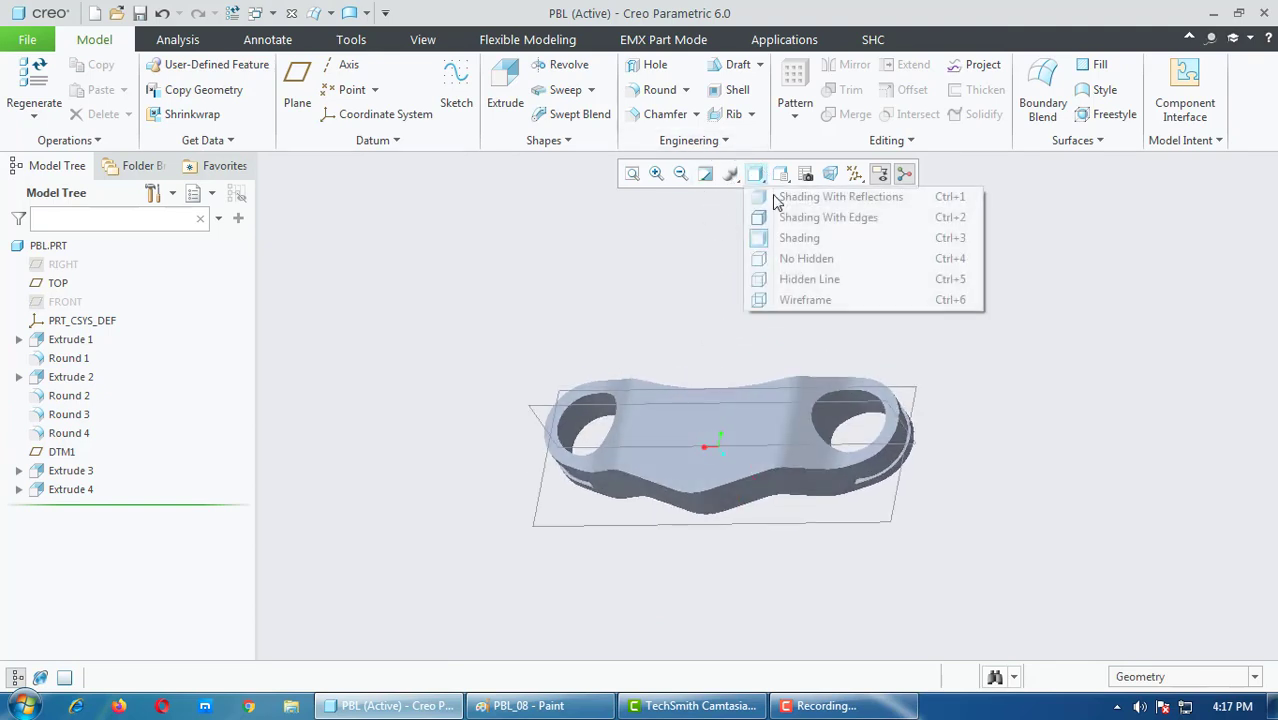
left_click(787, 215)
mouse_move(787, 215)
middle_mouse_down()
mouse_move(628, 451)
mouse_move(653, 442)
mouse_move(608, 408)
mouse_move(600, 440)
middle_mouse_up()
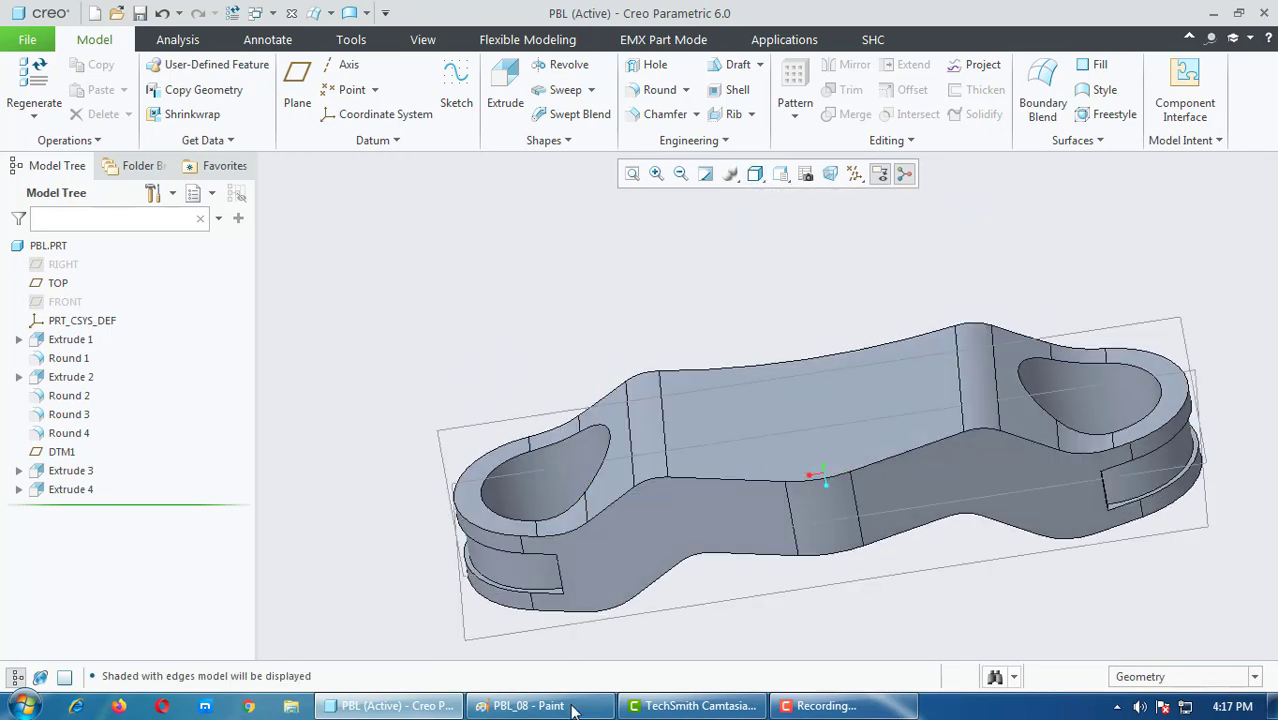
Step: Compare the part against the reference drawing, then open Extrude 2's right-click options
left_click(515, 706)
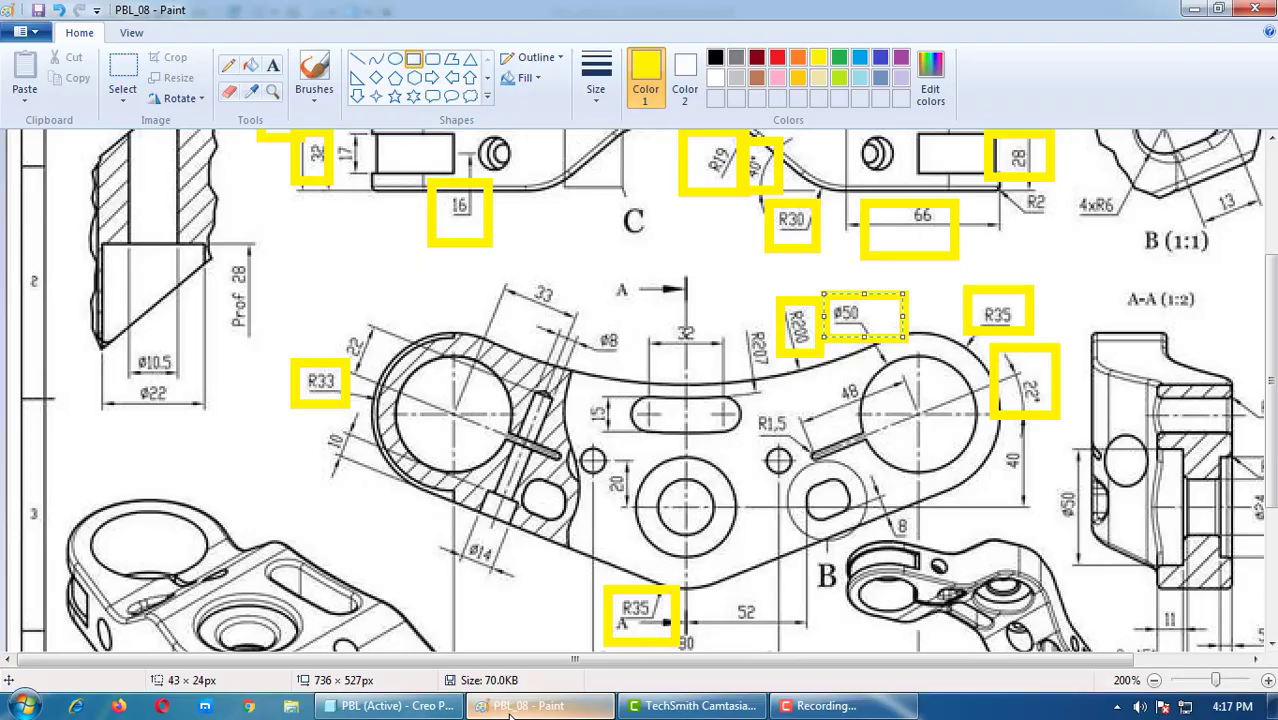
left_click(512, 706)
mouse_move(648, 465)
middle_mouse_down()
mouse_move(645, 411)
mouse_move(628, 428)
mouse_move(650, 479)
mouse_move(630, 462)
middle_mouse_up()
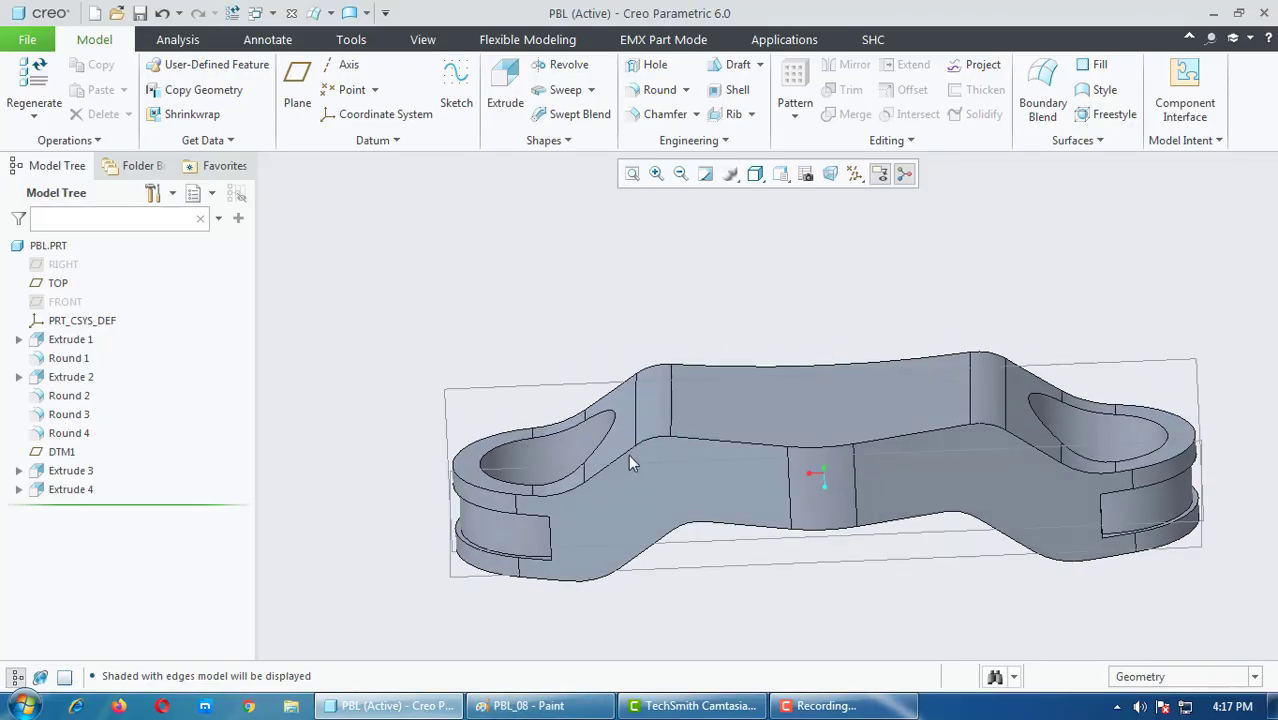
left_click(533, 706)
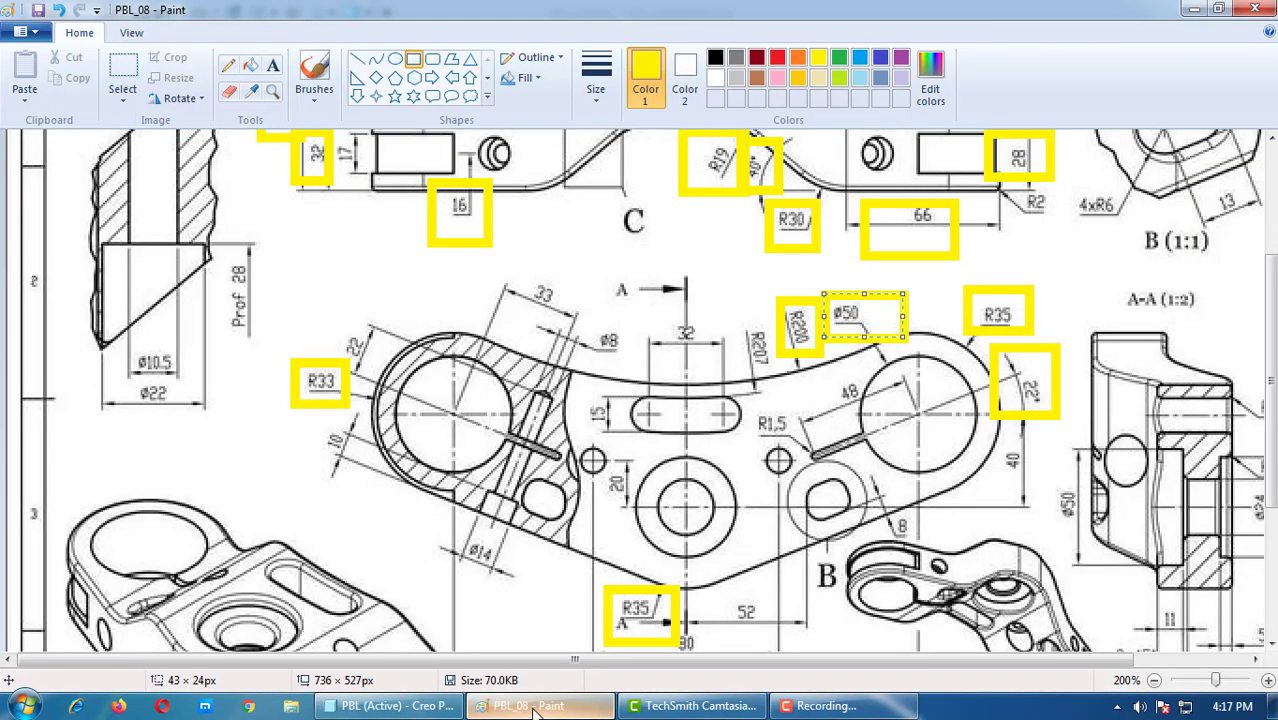
scroll(570, 482, "up", 3)
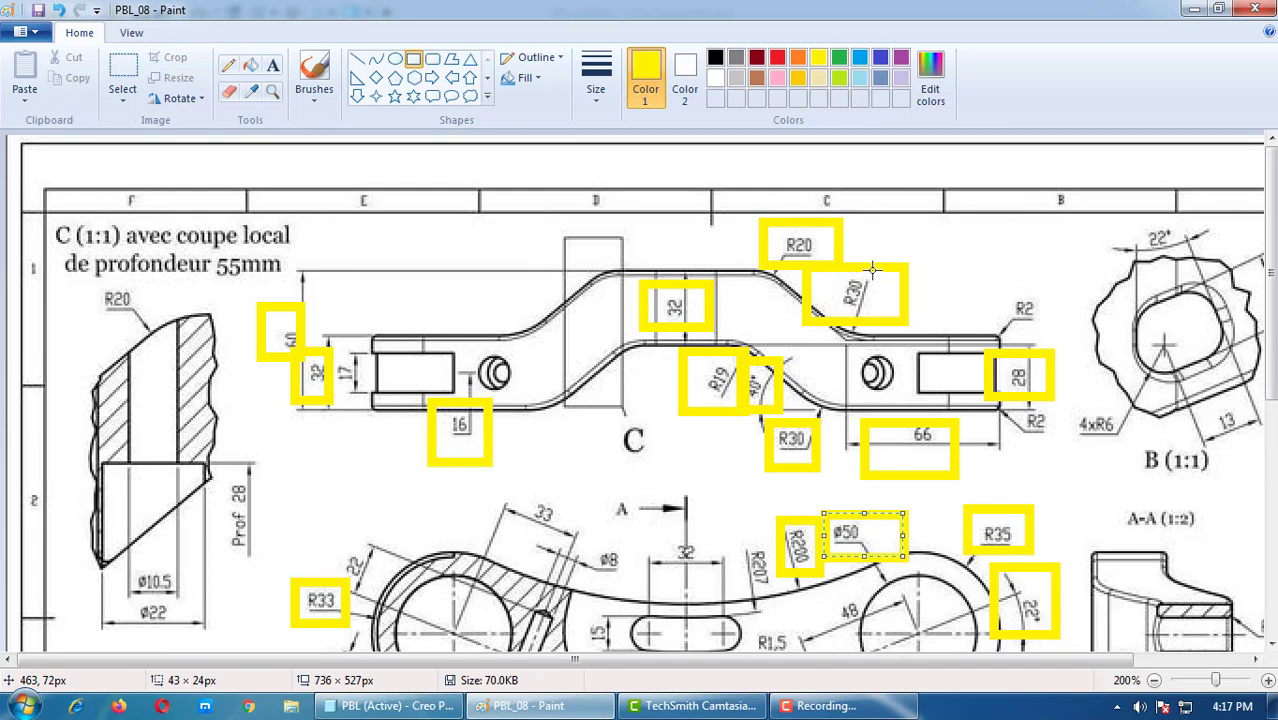
left_click(390, 706)
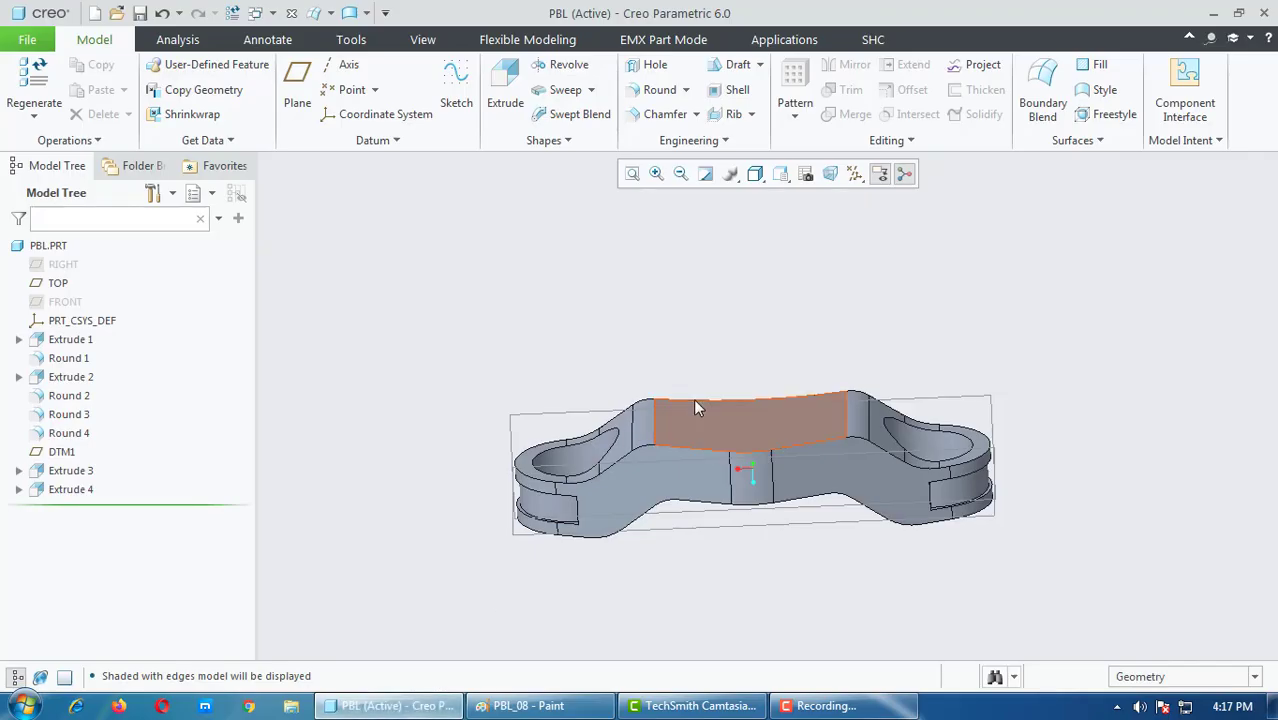
middle_click_drag(625, 469, 656, 489)
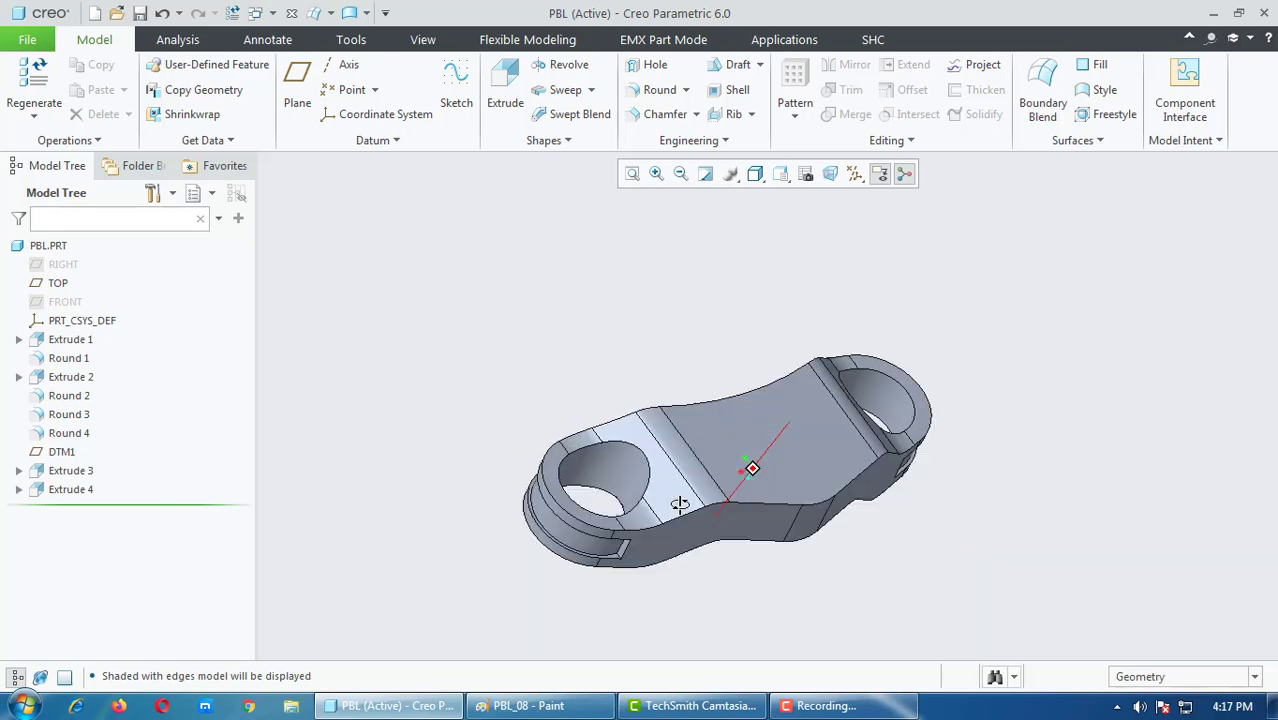
left_click(66, 378)
right_click(66, 378)
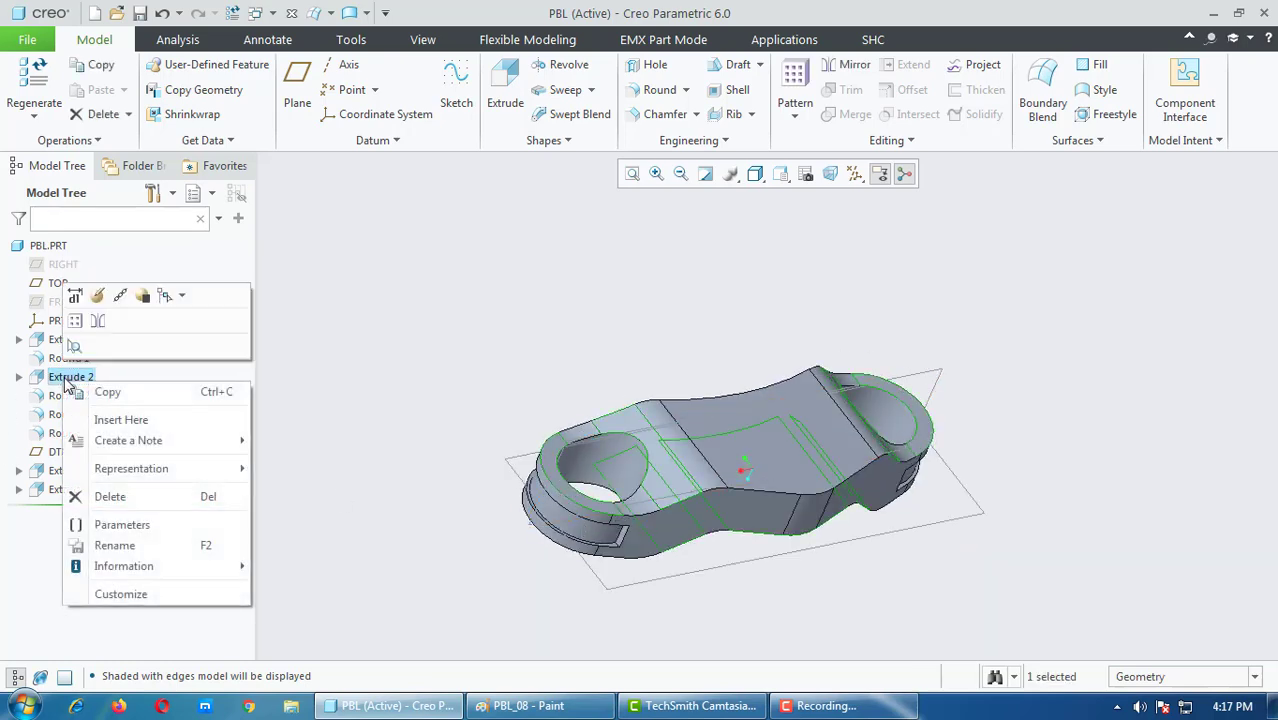
Step: Redefine Extrude 2 and open its section sketch flat in Sketch View
left_click(101, 299)
left_click(178, 145)
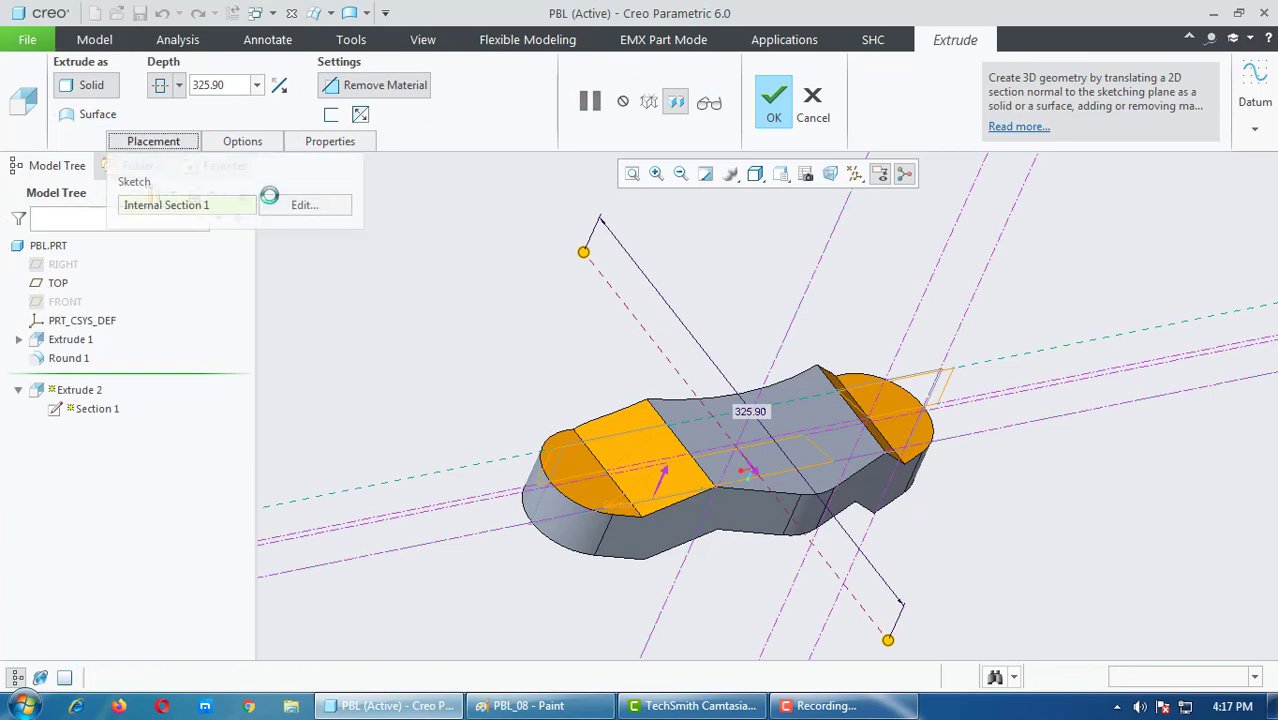
left_click(290, 206)
left_click(24, 115)
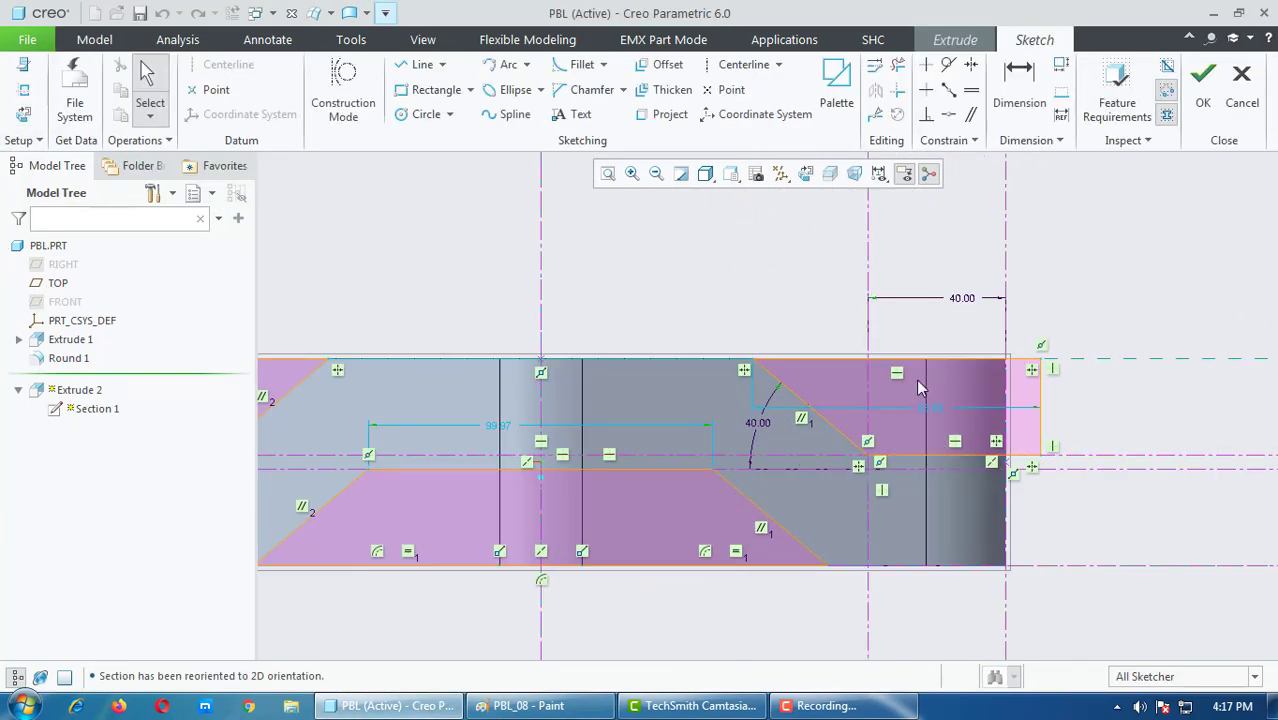
left_click(560, 708)
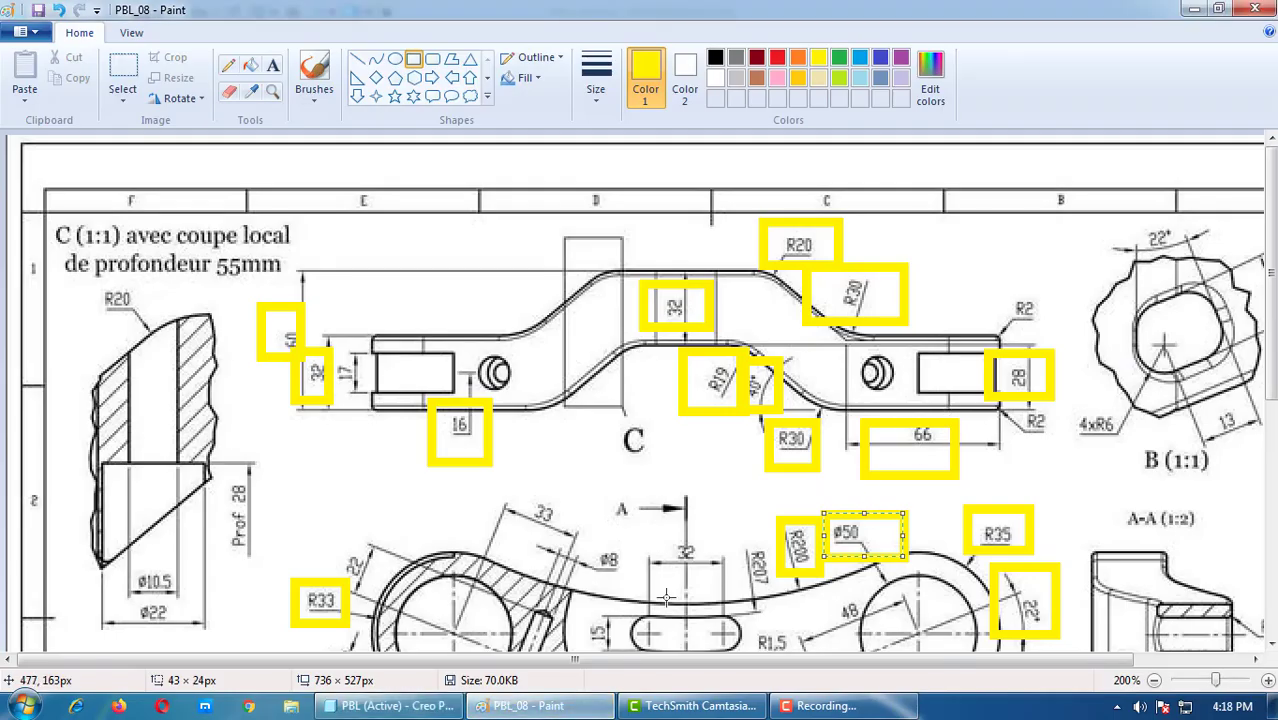
left_click(390, 706)
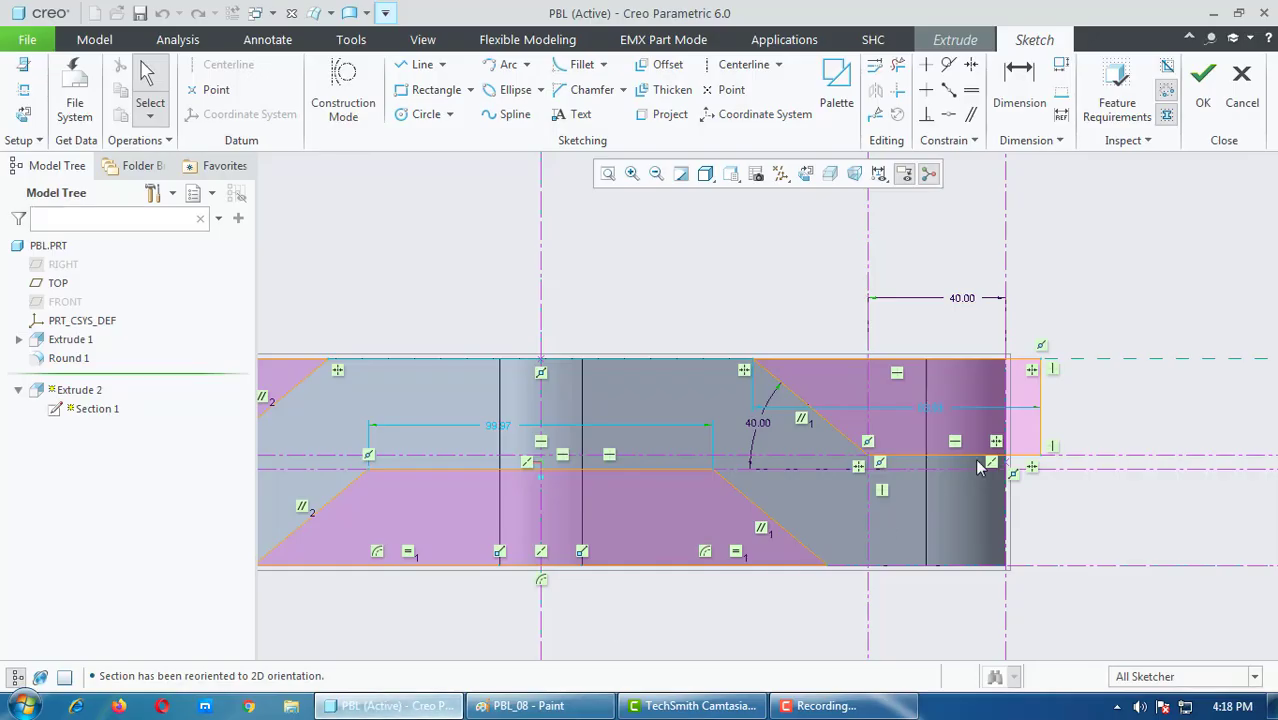
Step: Try changing the 40.00 end dimension to 66, then undo it back to 40.00
double_click(960, 298)
type("66")
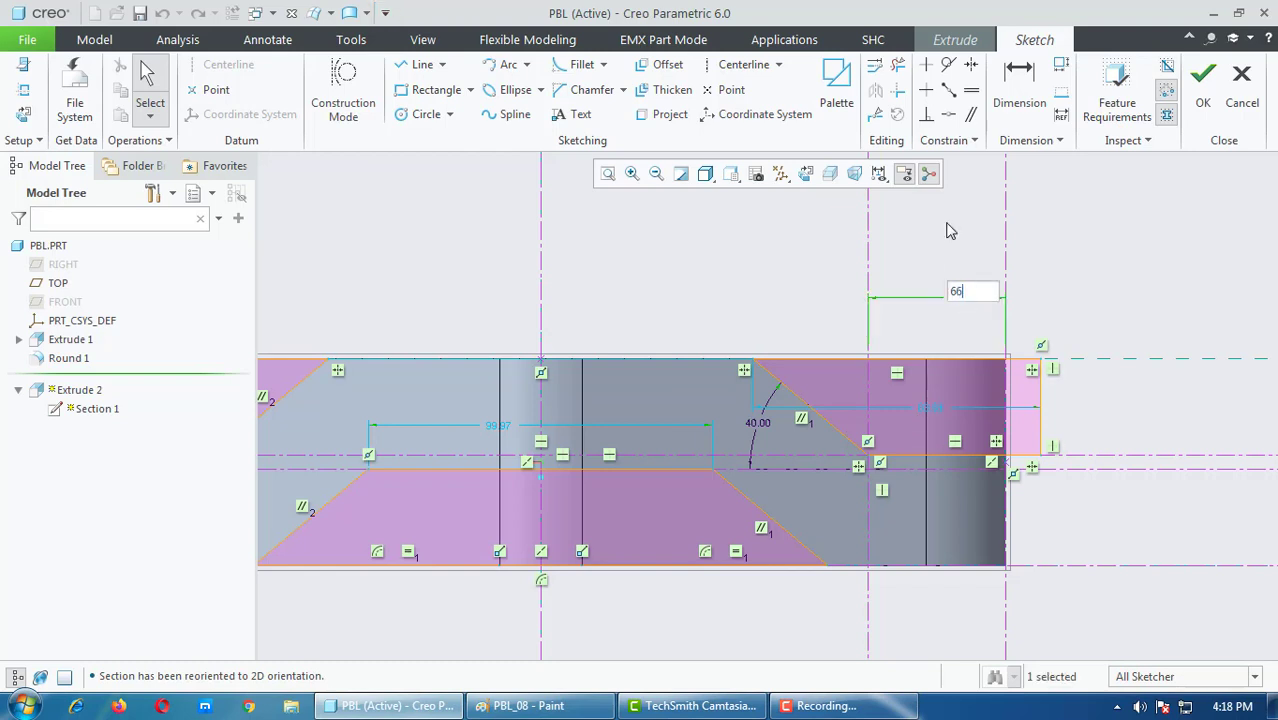
key("Return")
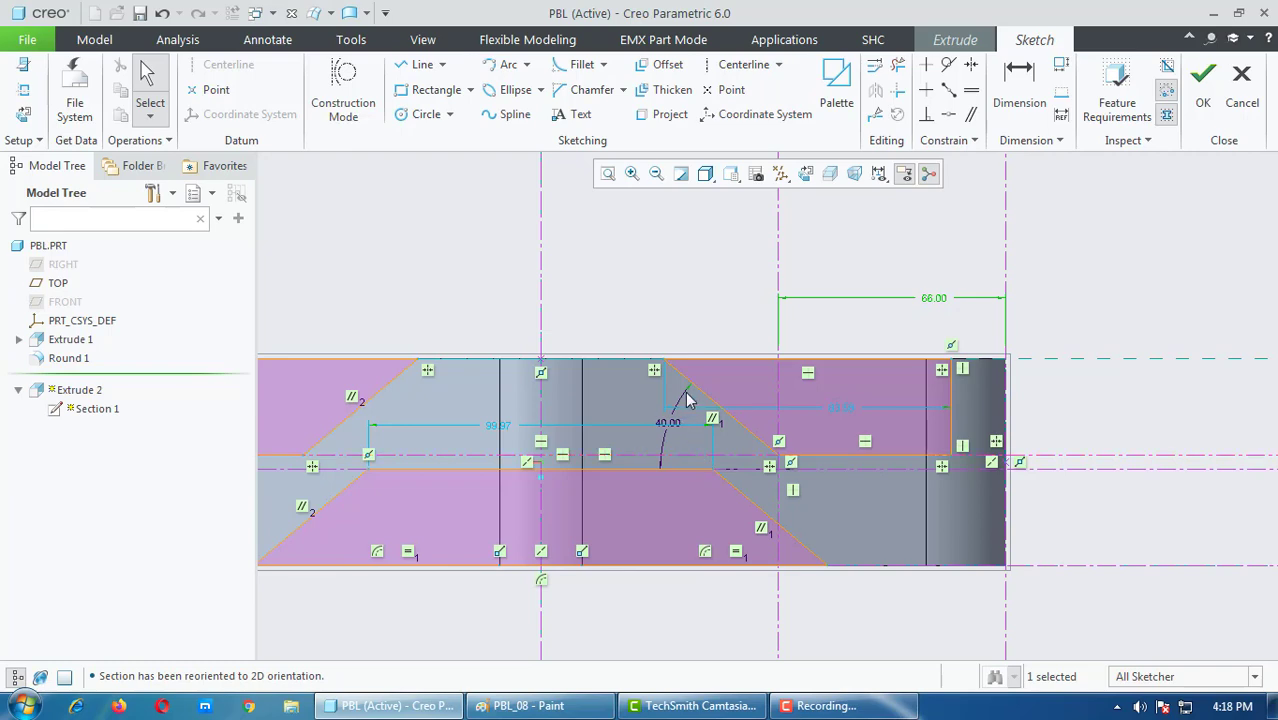
key("ctrl+z")
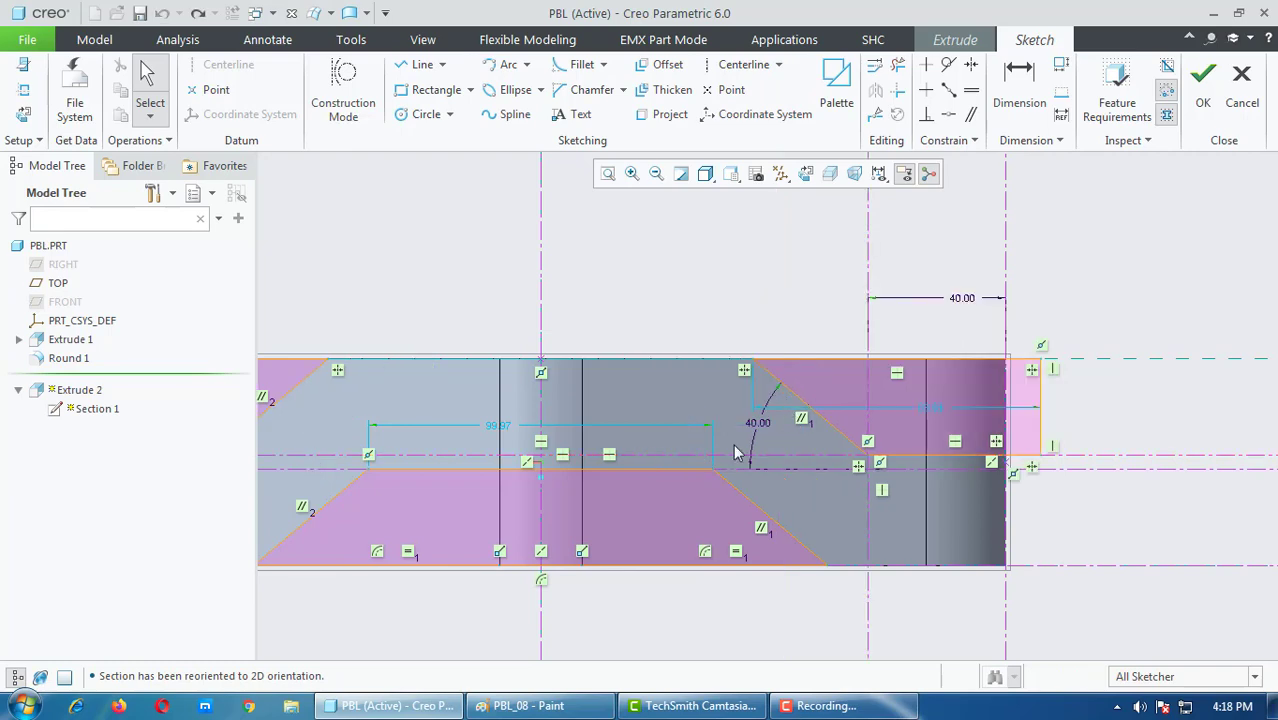
scroll(1080, 338, "down", 3)
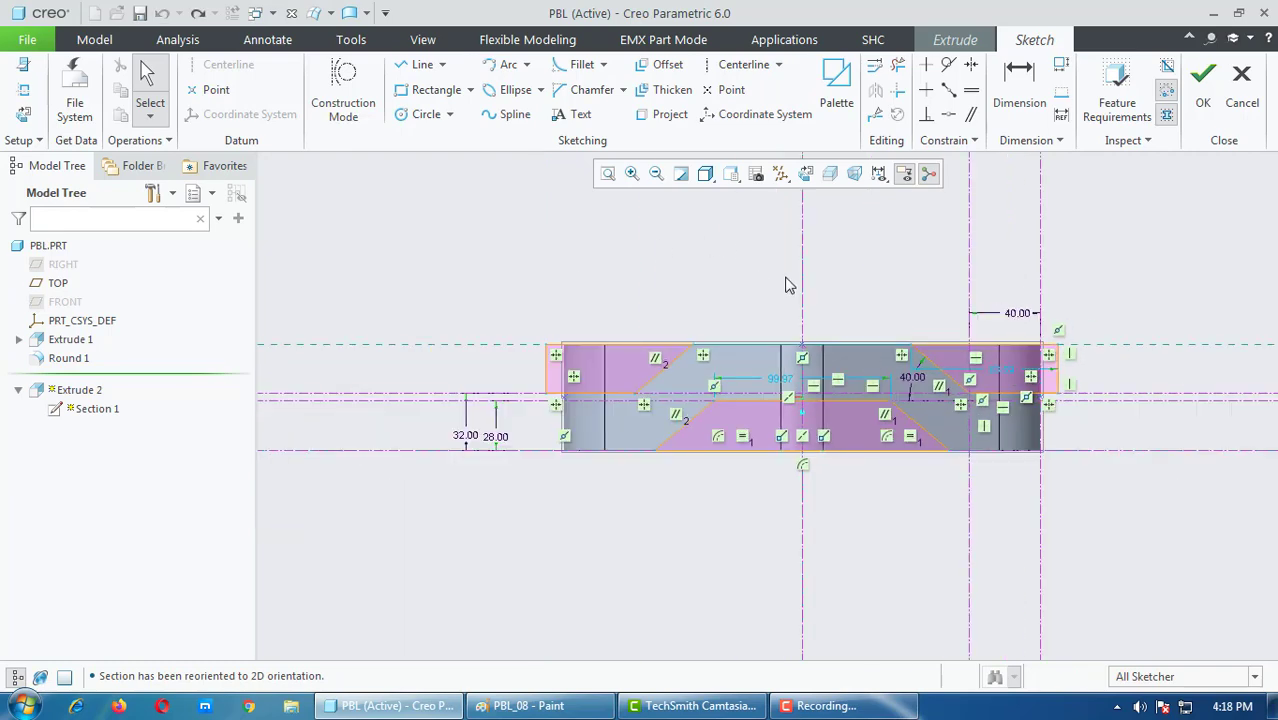
scroll(786, 285, "up", 2)
scroll(749, 335, "up", 2)
scroll(850, 375, "down", 1)
scroll(940, 412, "up", 2)
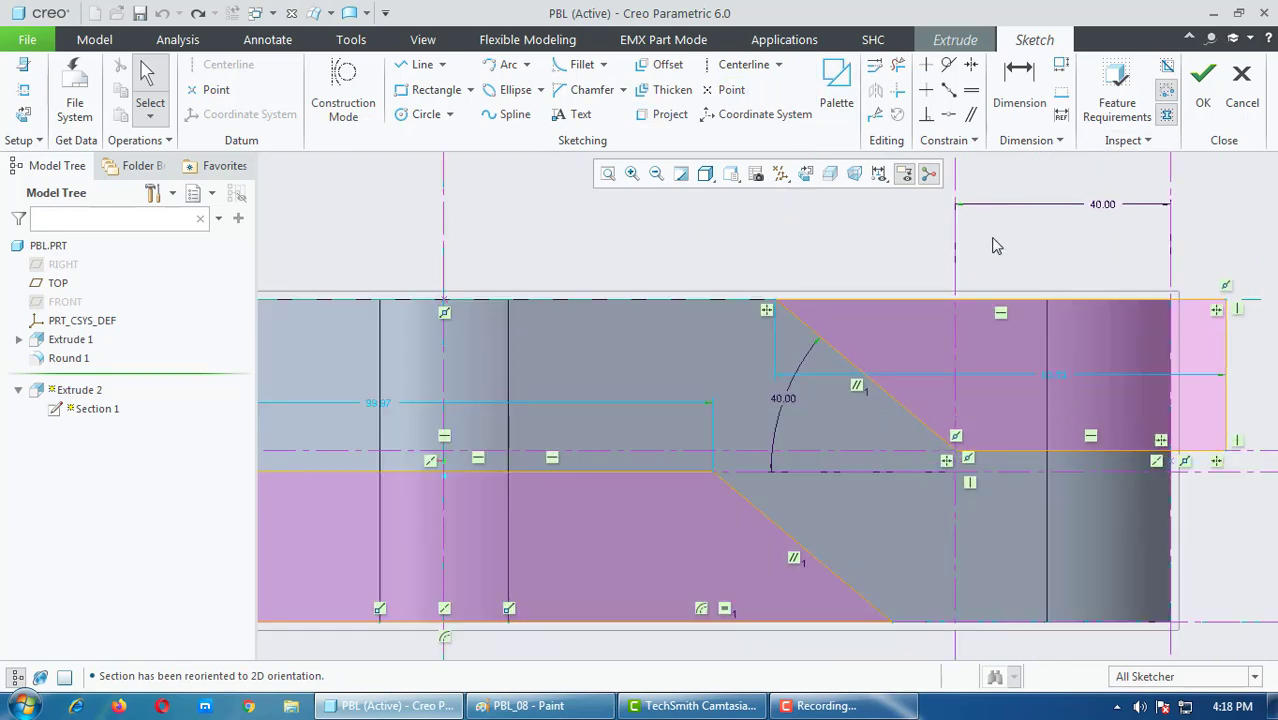
Step: Add a vertical centerline through the corner and discard a conflicting new dimension
left_click(743, 64)
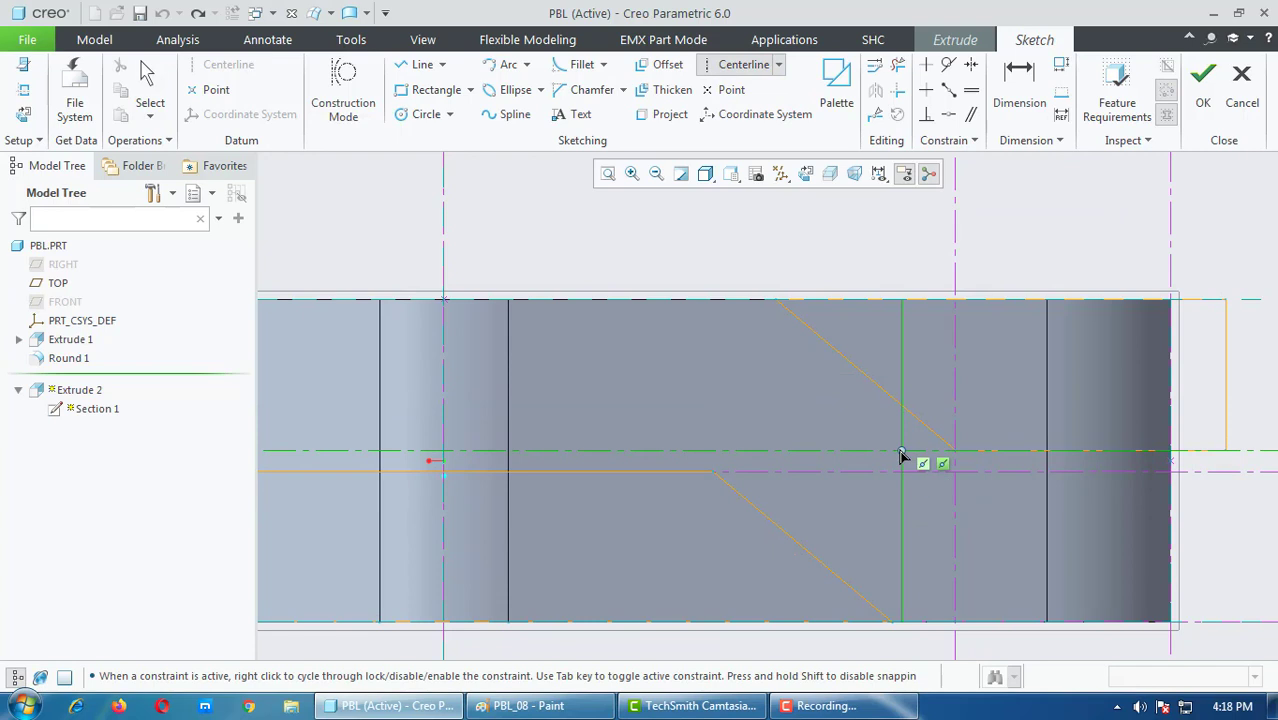
left_click(901, 456)
left_click(907, 374)
middle_click(996, 422)
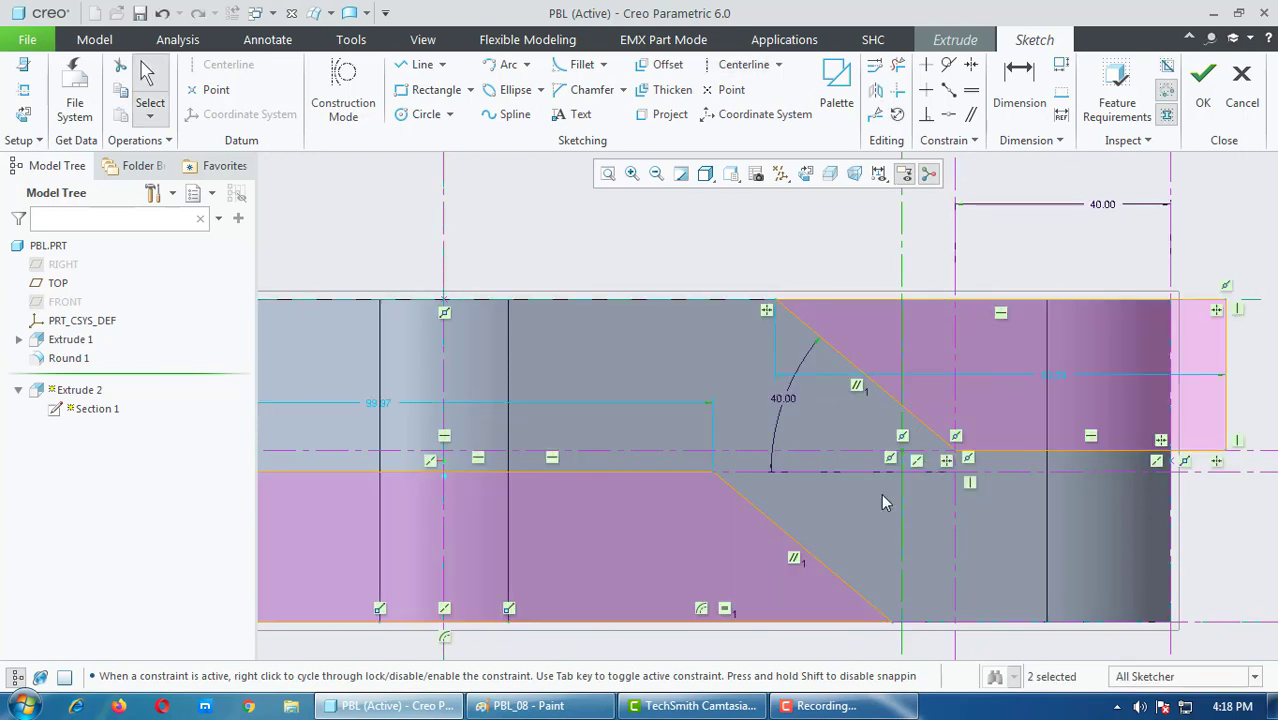
left_click(1019, 85)
middle_click_drag(1092, 211, 1065, 235, "shift")
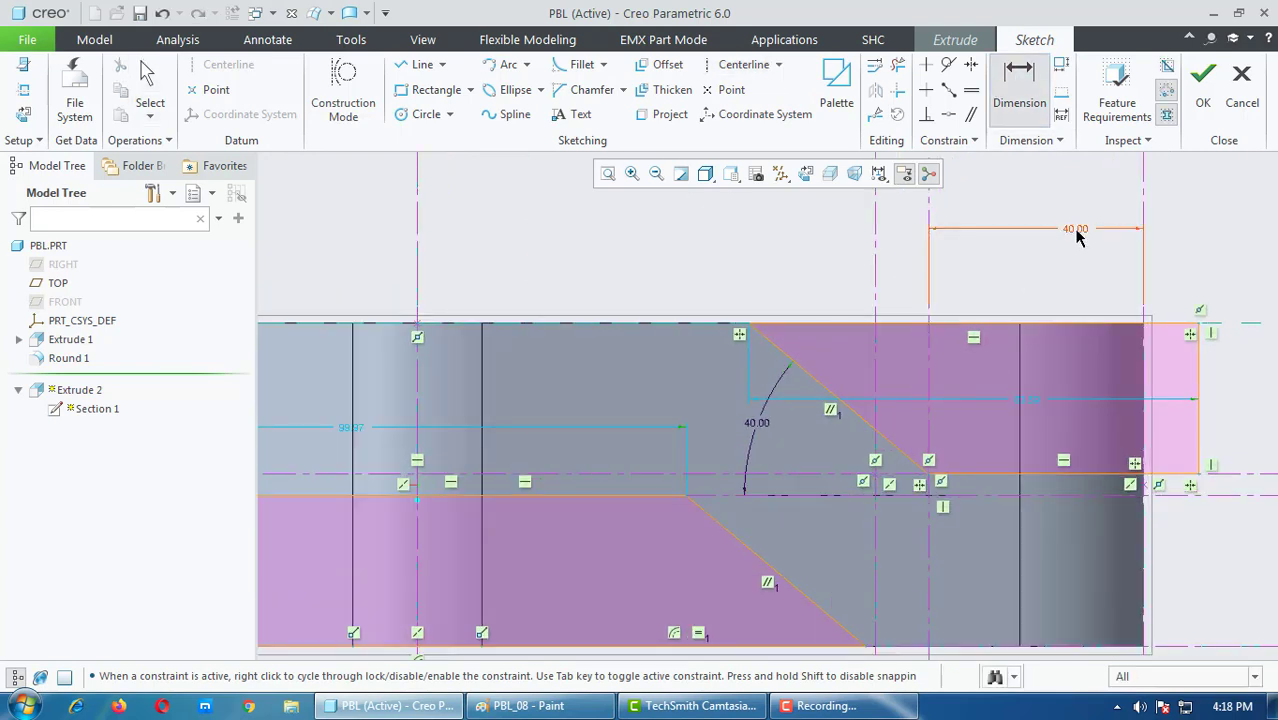
left_click(1145, 265)
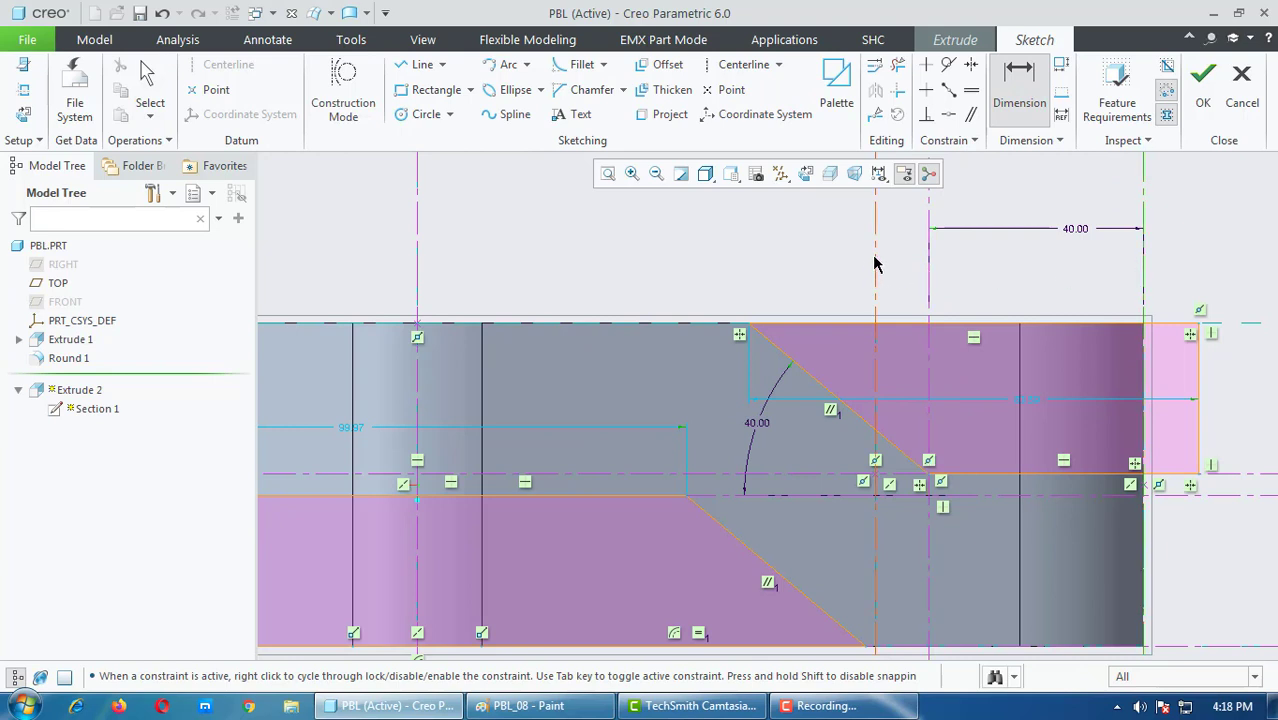
left_click(875, 263)
middle_click(977, 283)
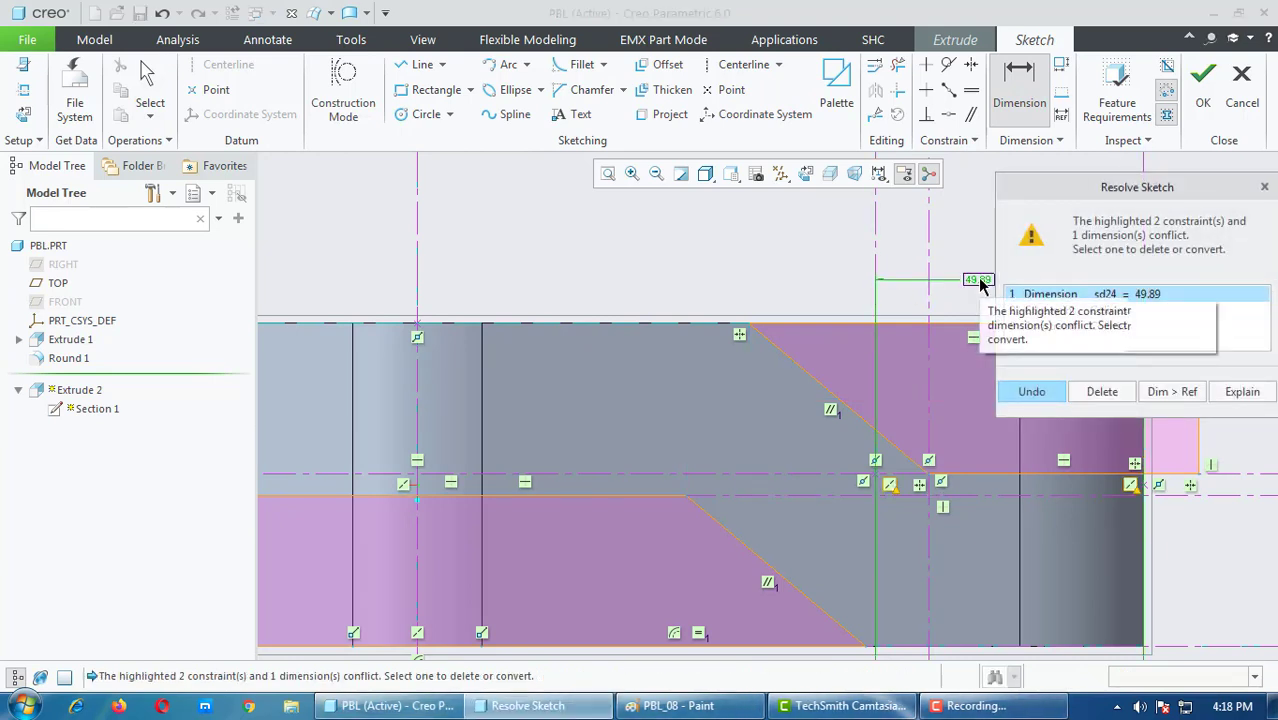
left_click(1108, 400)
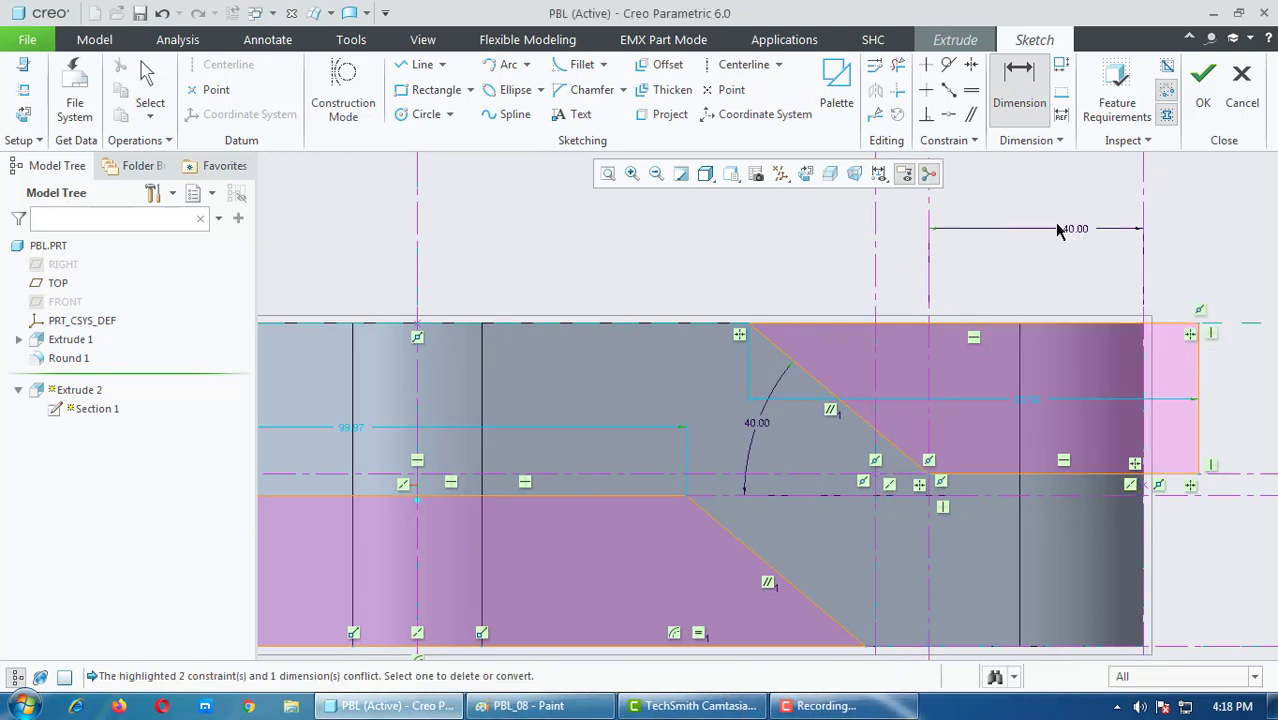
middle_click(1041, 271)
Step: Delete the vertical line tied to 40.00 and dimension the right section to 66
left_click(930, 268)
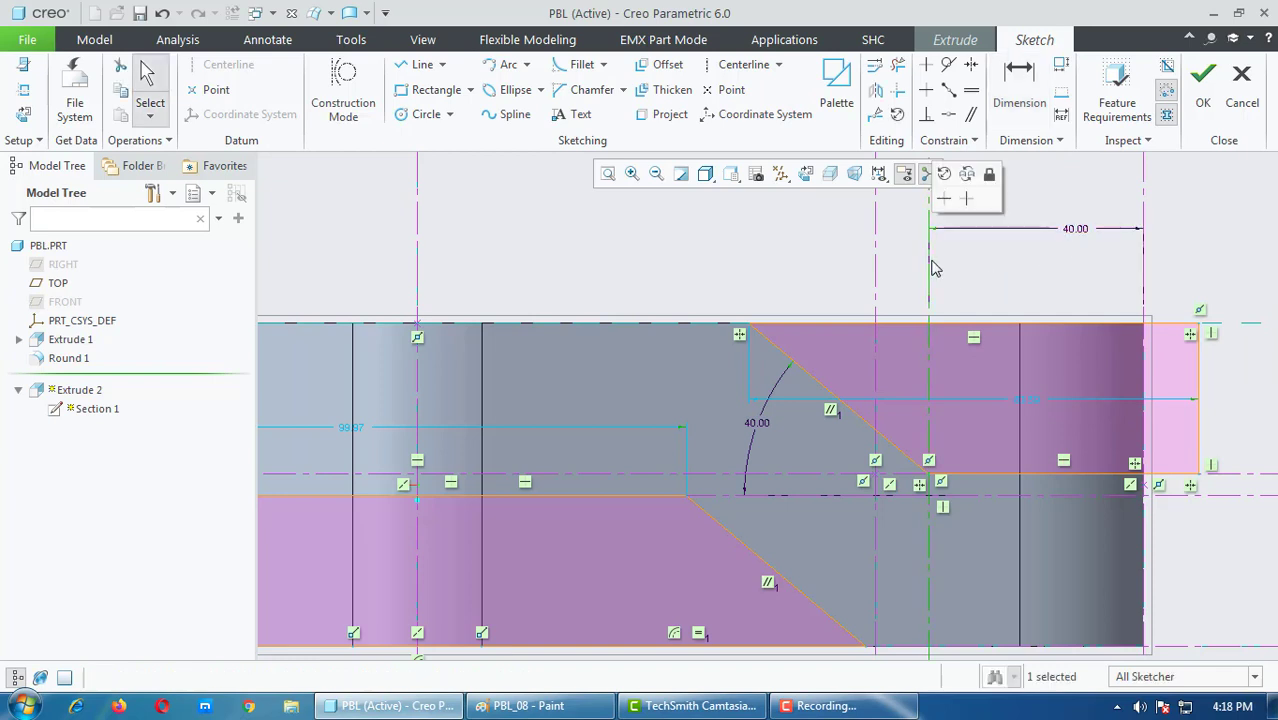
key("Delete")
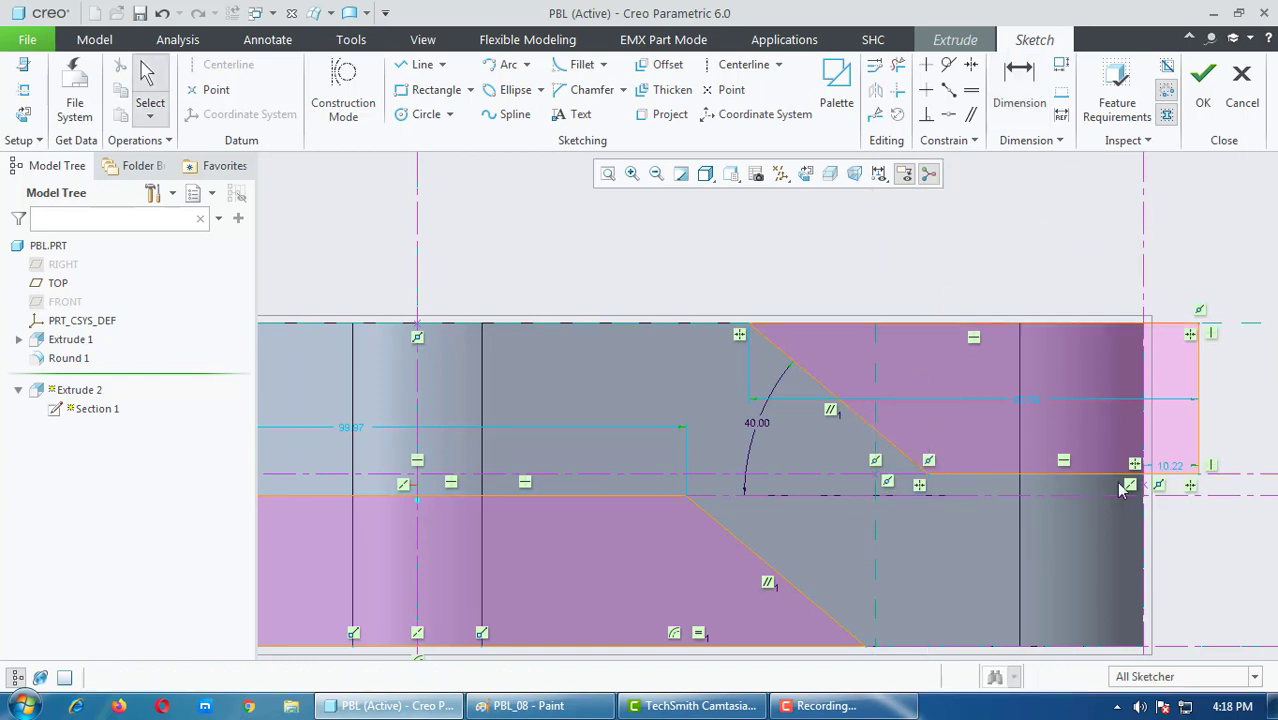
scroll(1029, 394, "up", 1)
scroll(1018, 450, "down", 1)
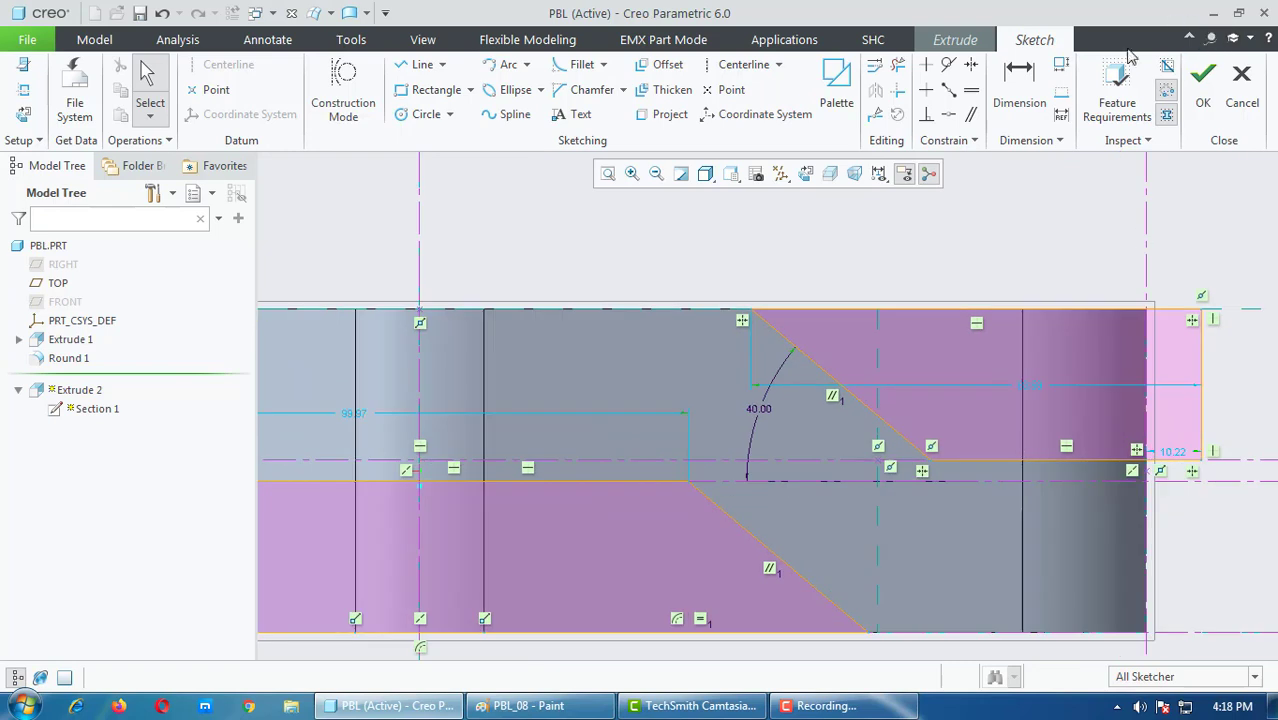
left_click(1019, 85)
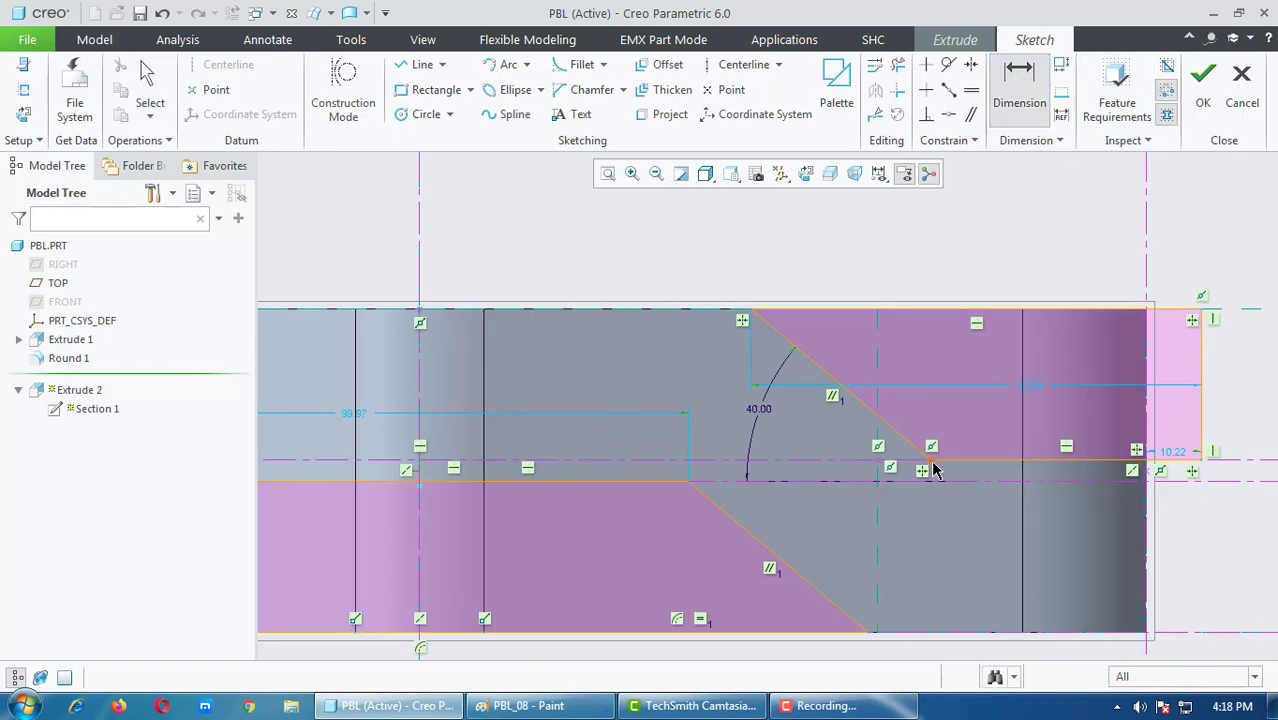
left_click(1146, 263)
middle_click(1146, 266)
type("66")
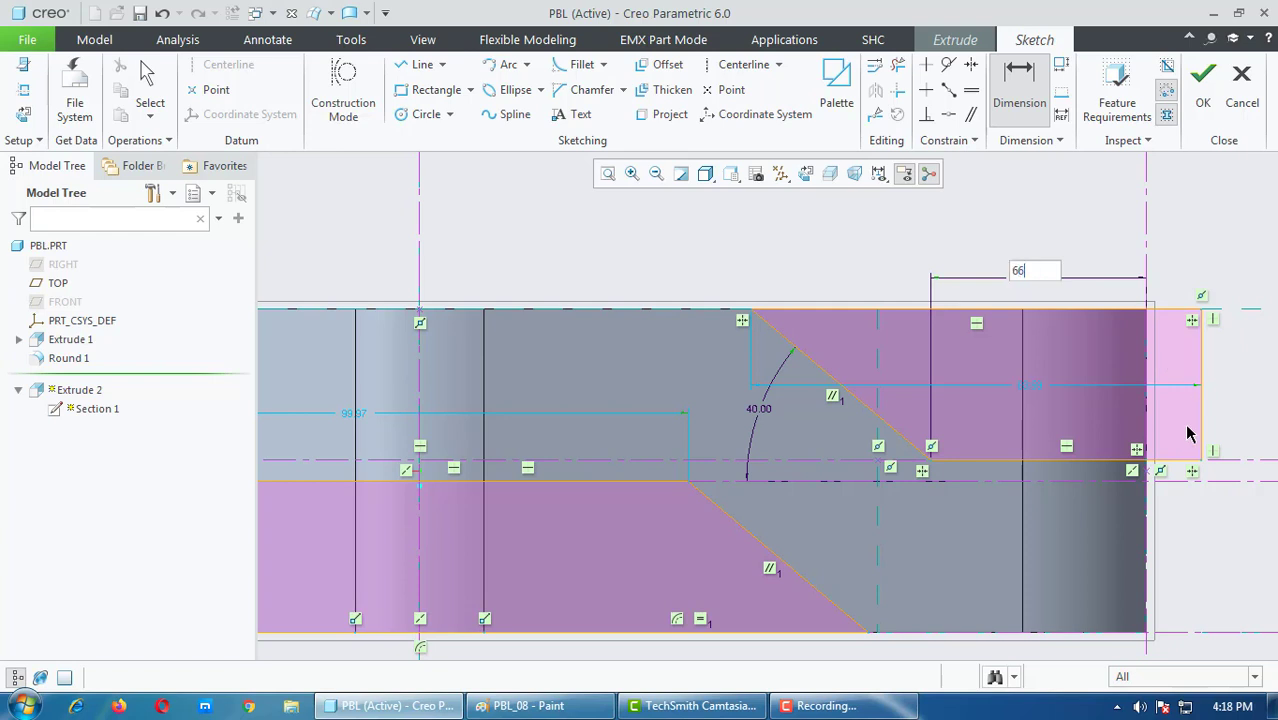
key("Return")
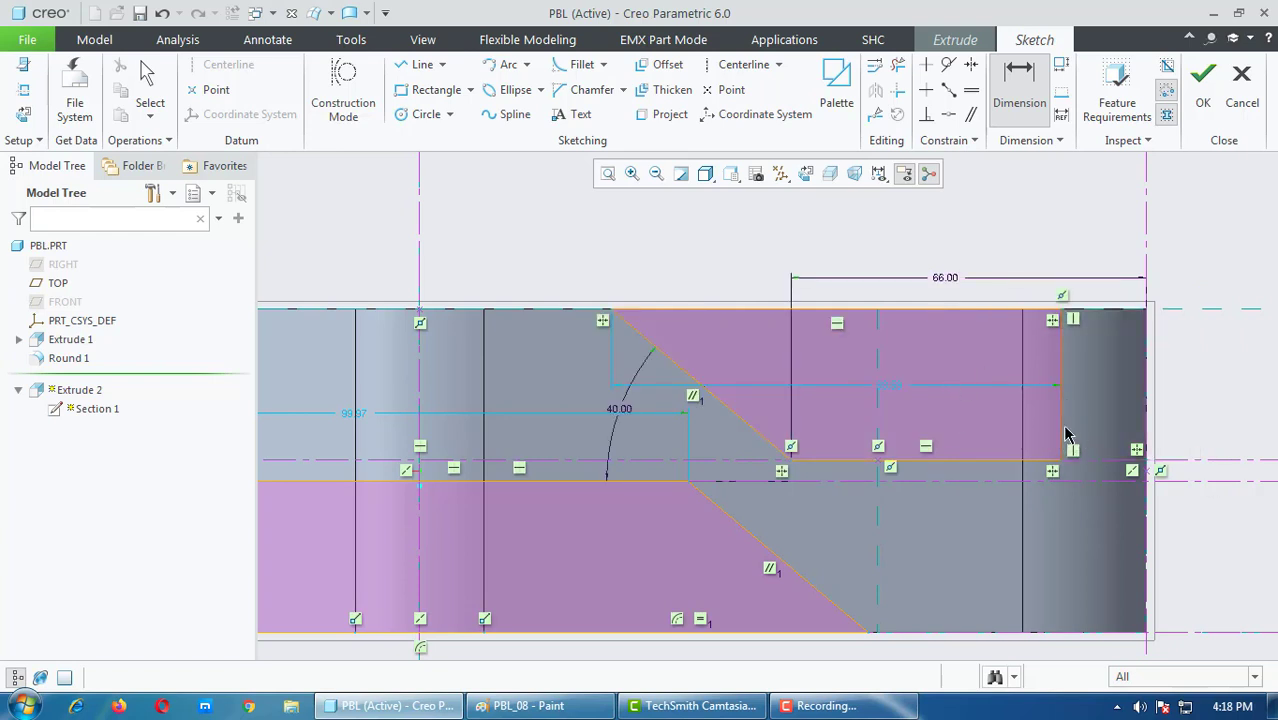
Step: Cancel a conflicting extra dimension and delete the short vertical segment on the right
left_click(1064, 435)
middle_click(1065, 430)
left_click(1106, 391)
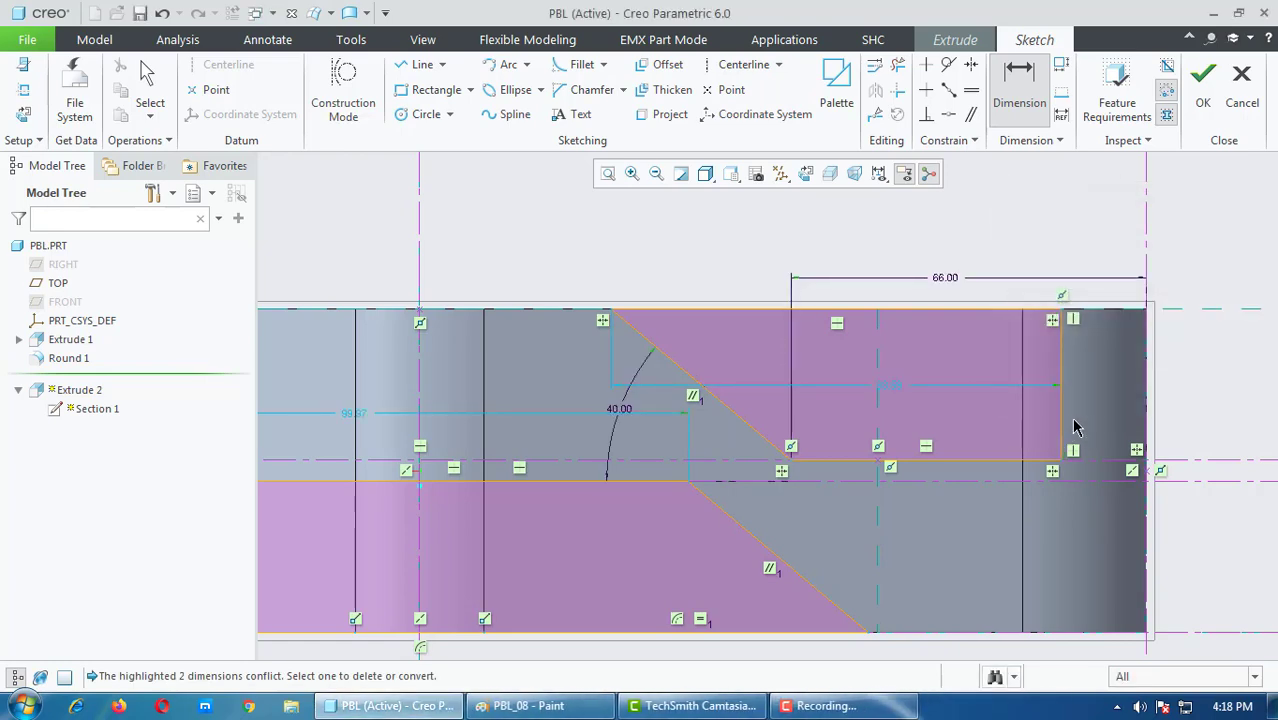
left_click(1058, 418)
middle_click(1057, 417)
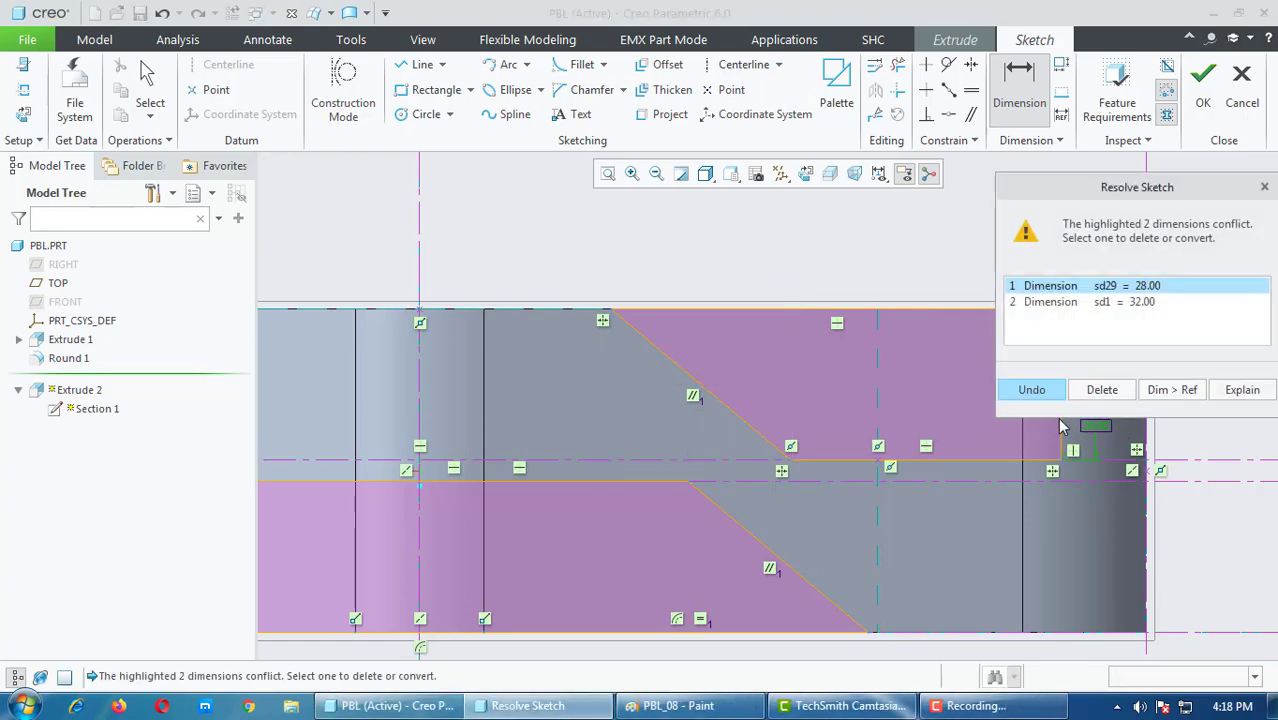
key("Return")
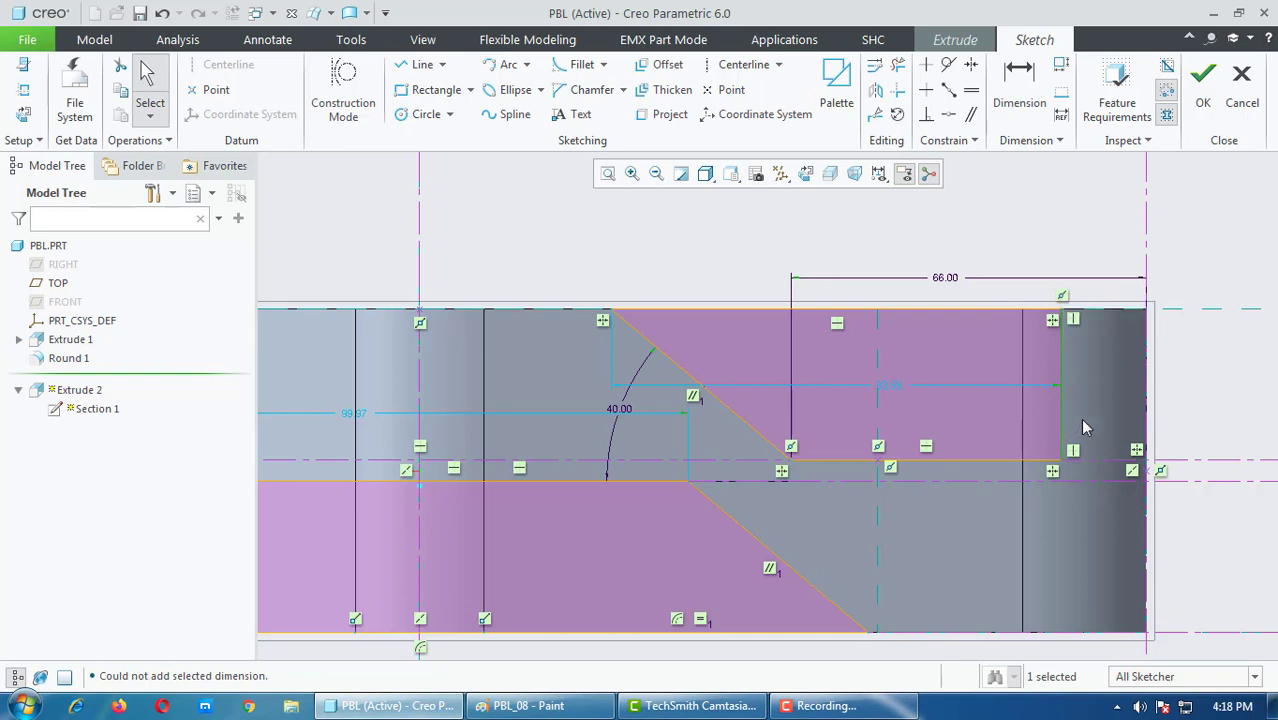
key("Delete")
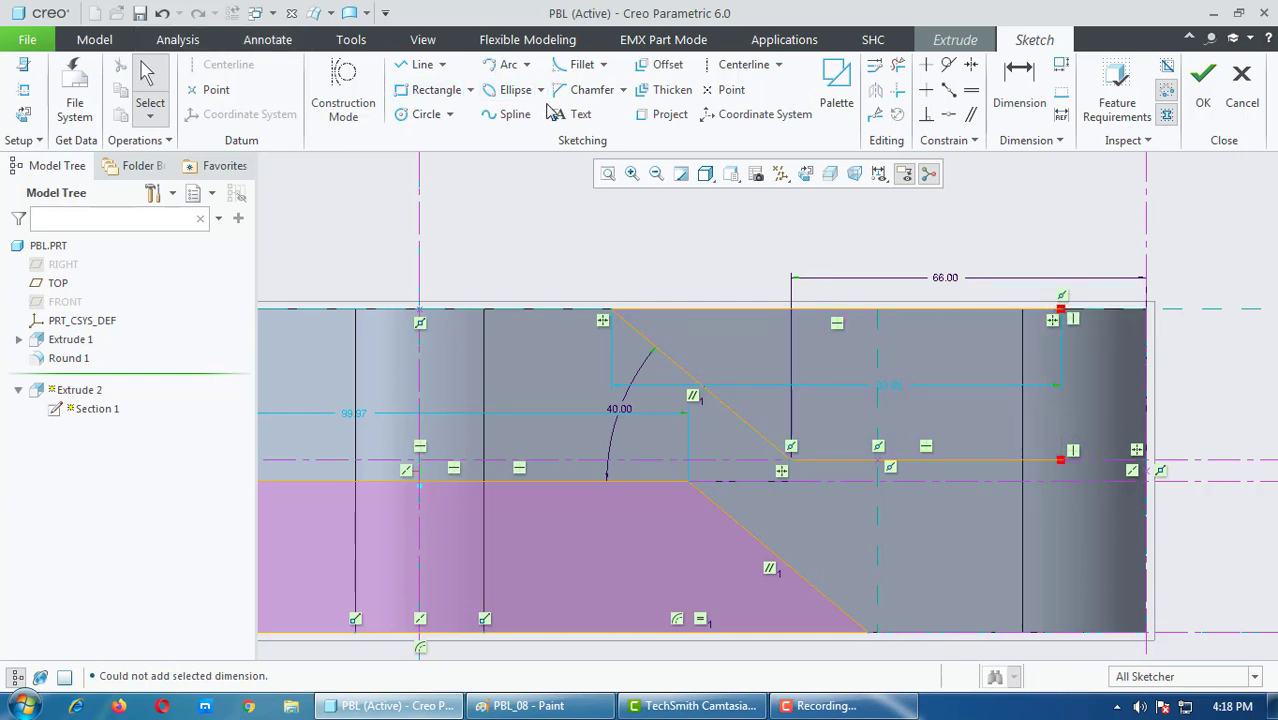
left_click(665, 114)
Step: Project the part's right edge and corner-trim the top and middle lines to it
left_click(1147, 423)
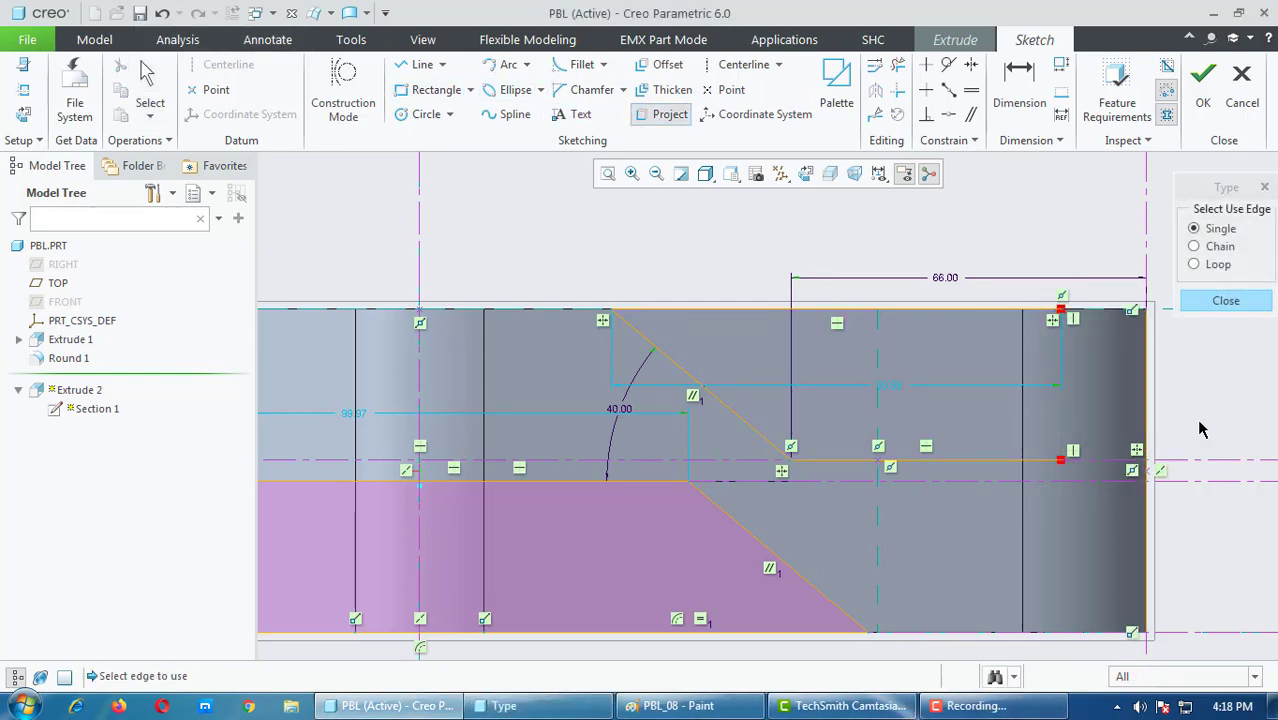
middle_click(1198, 428)
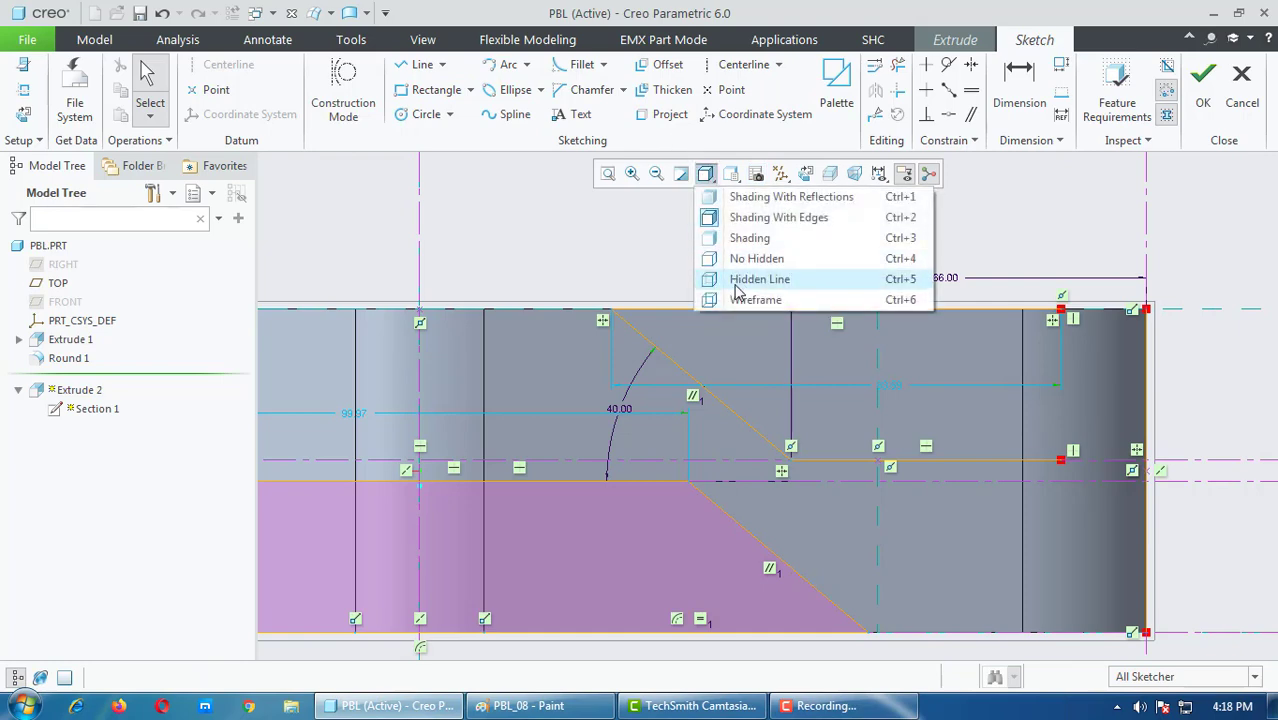
left_click(735, 254)
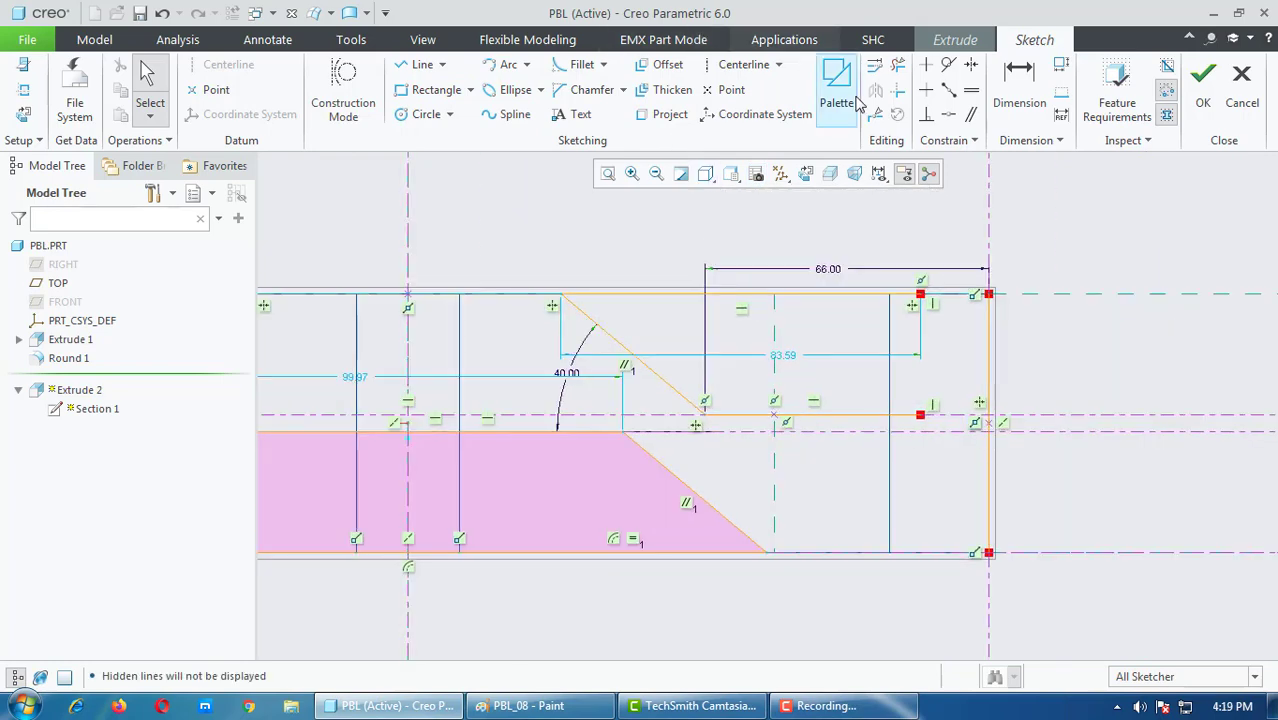
left_click(898, 89)
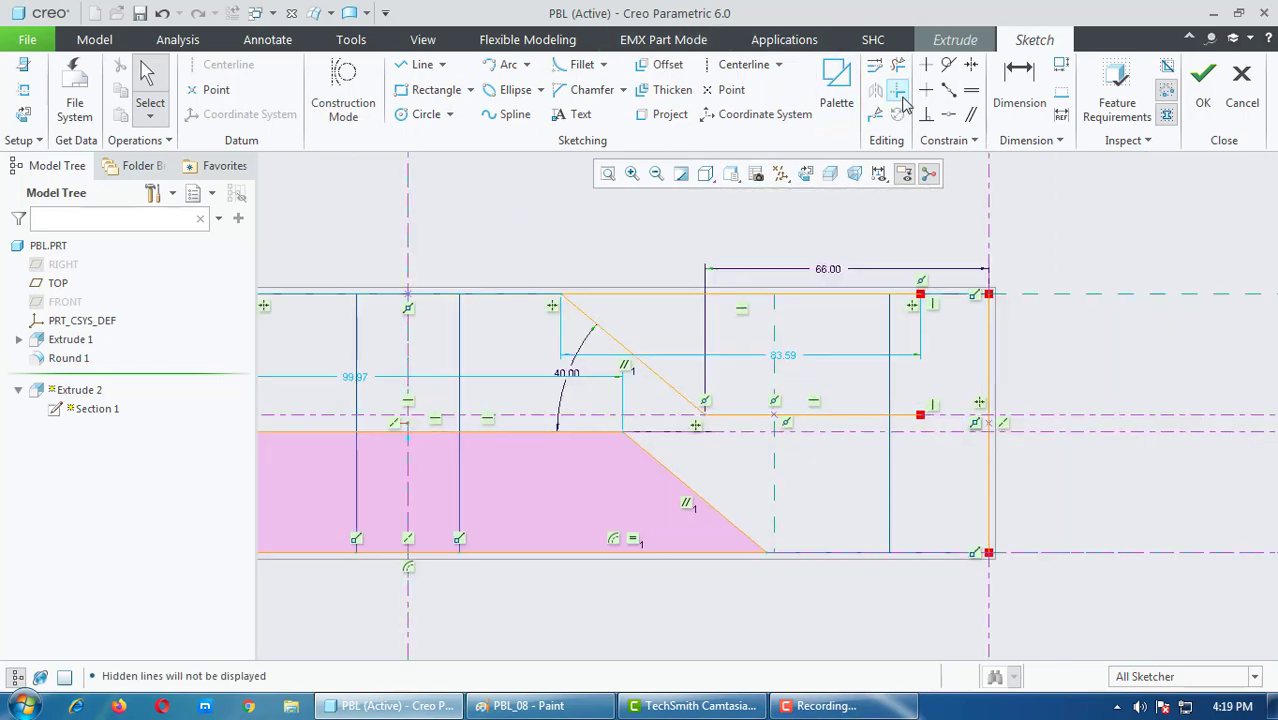
left_click(989, 334)
left_click(915, 414)
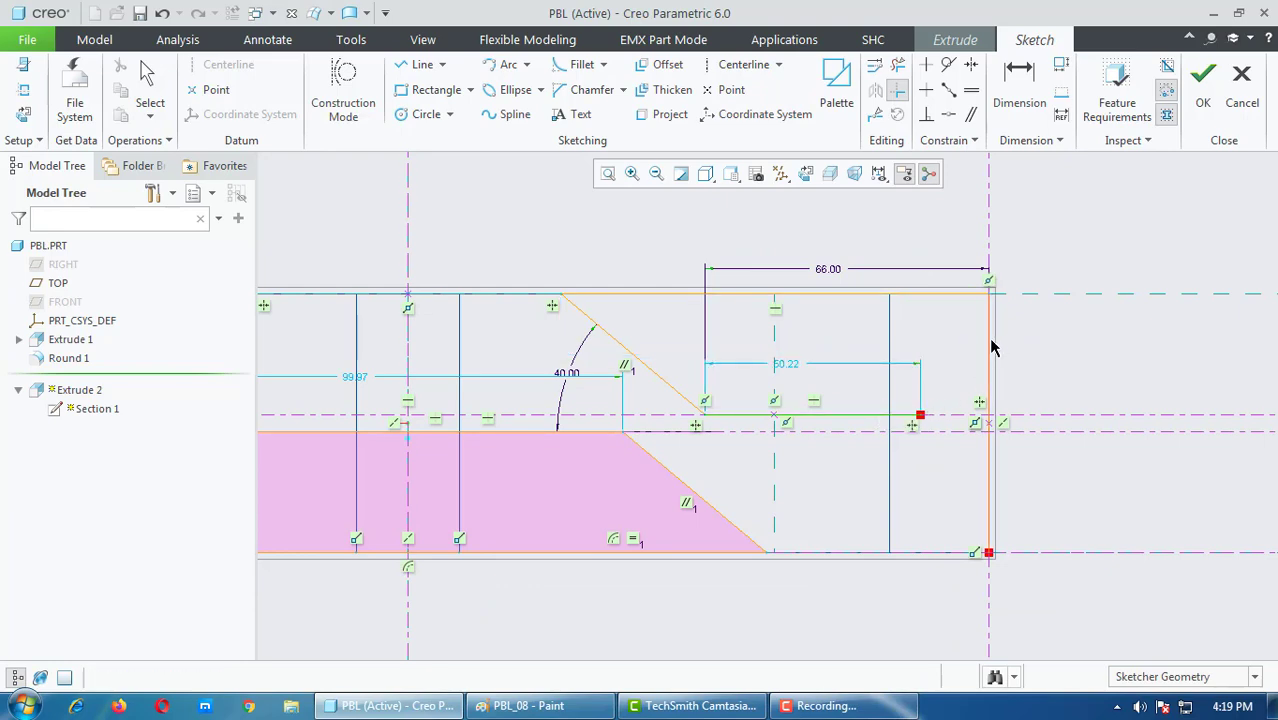
left_click(990, 347)
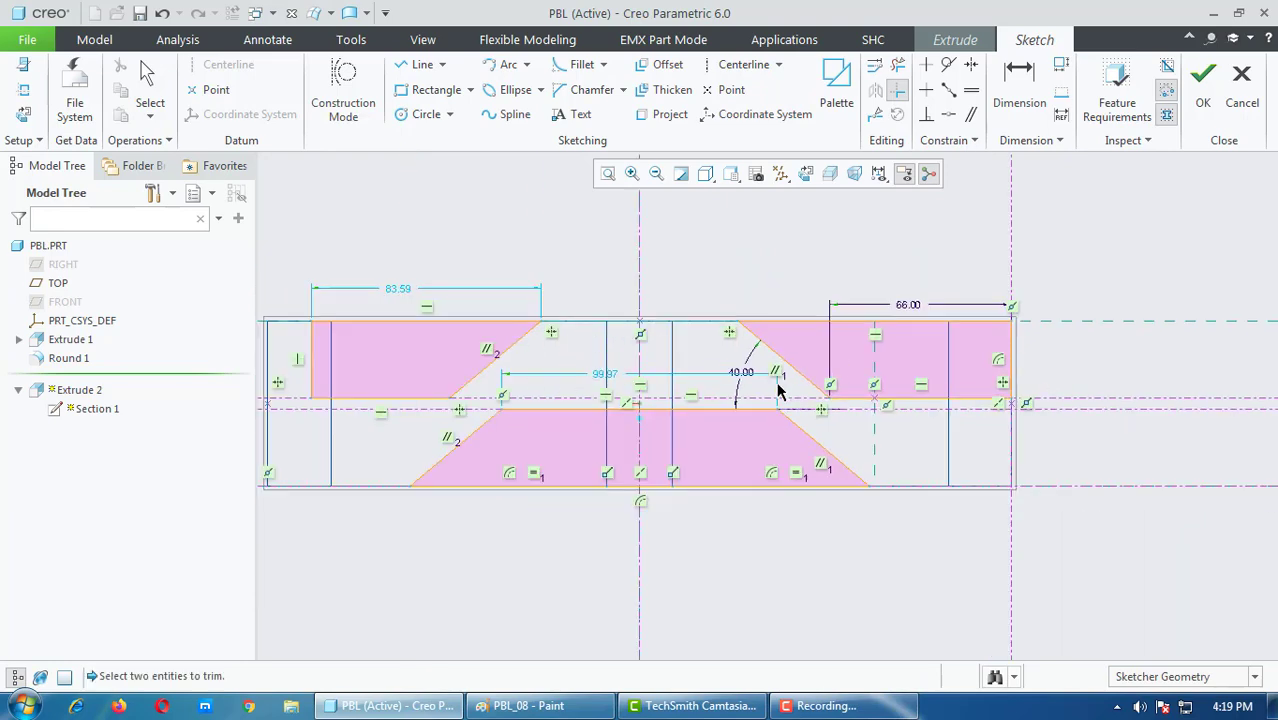
scroll(779, 390, "down", 2)
scroll(362, 371, "up", 2)
middle_click(764, 323)
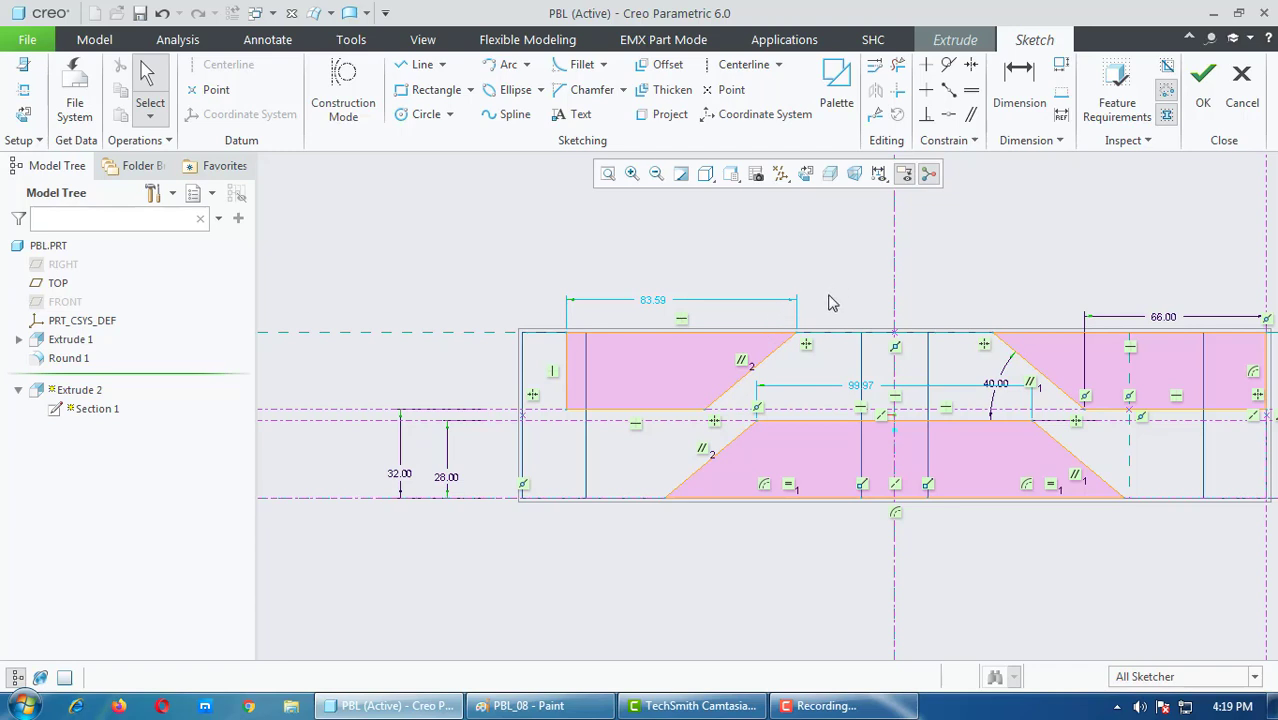
Step: Replace the upper-left geometry with a mirror of the upper-right profile about the centerline
left_click_drag(833, 286, 549, 414)
key("Delete")
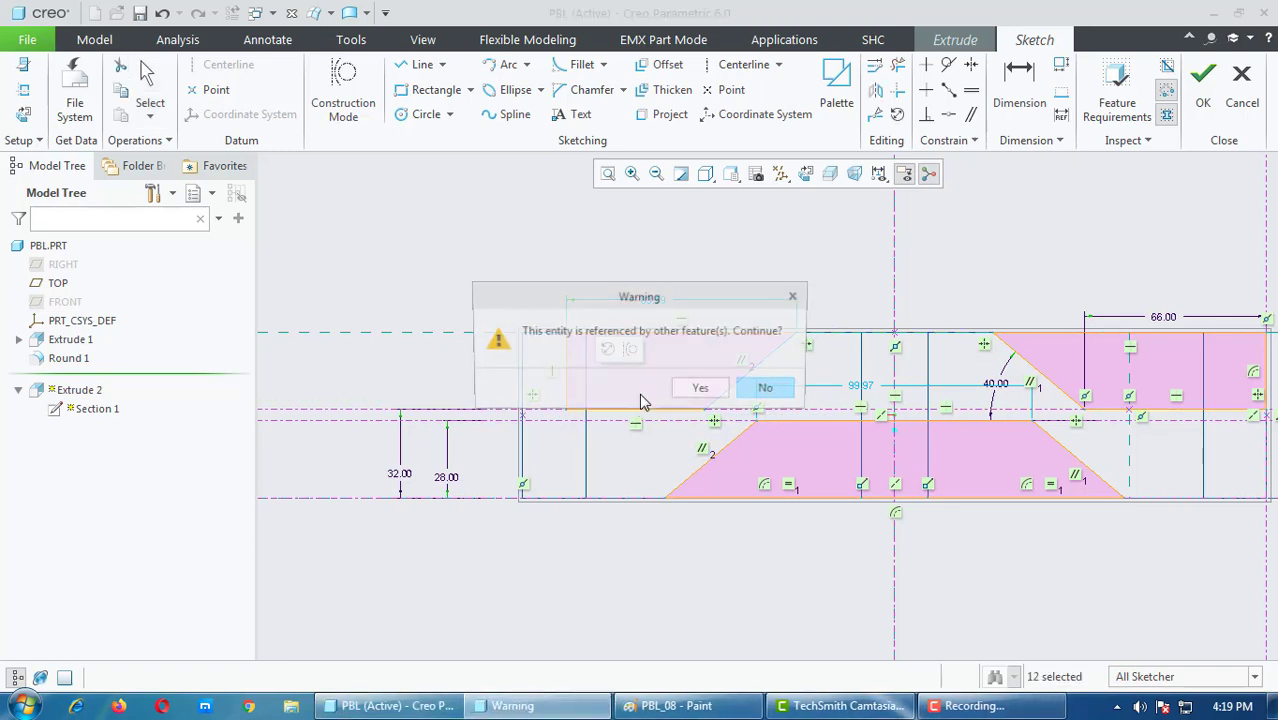
left_click(696, 386)
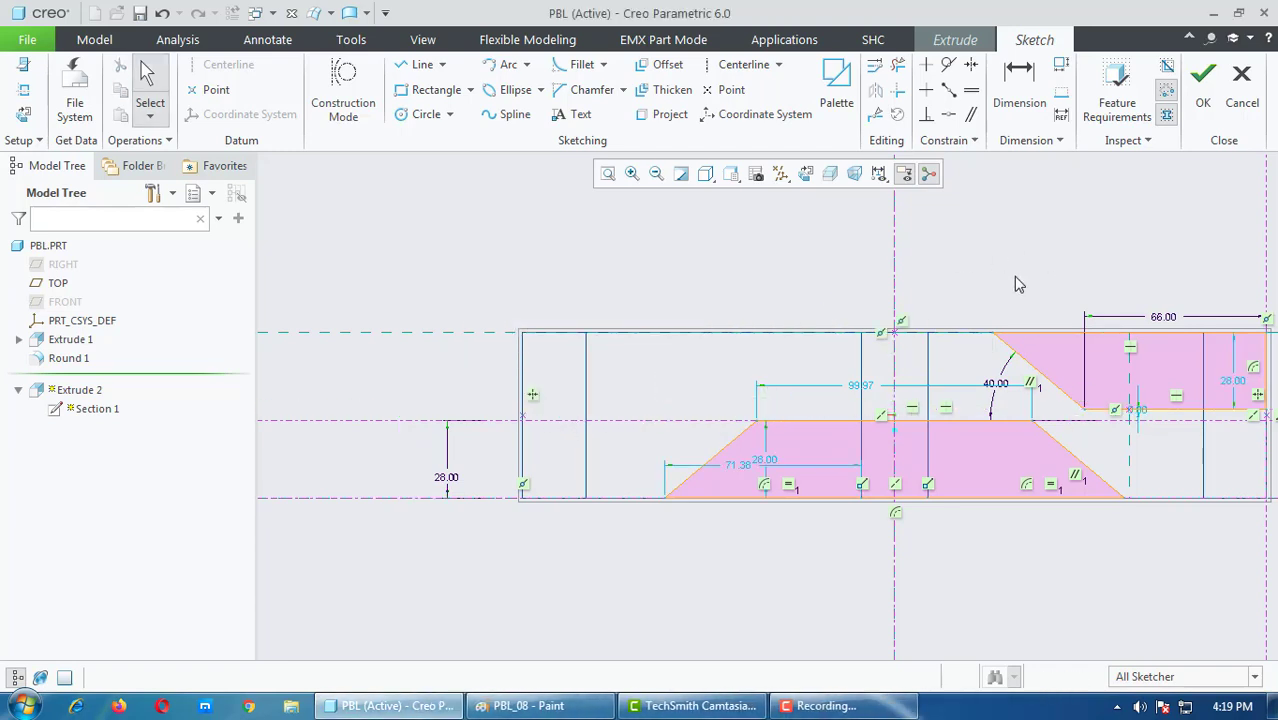
scroll(890, 417, "down", 1)
scroll(1158, 358, "up", 2)
scroll(812, 367, "down", 1)
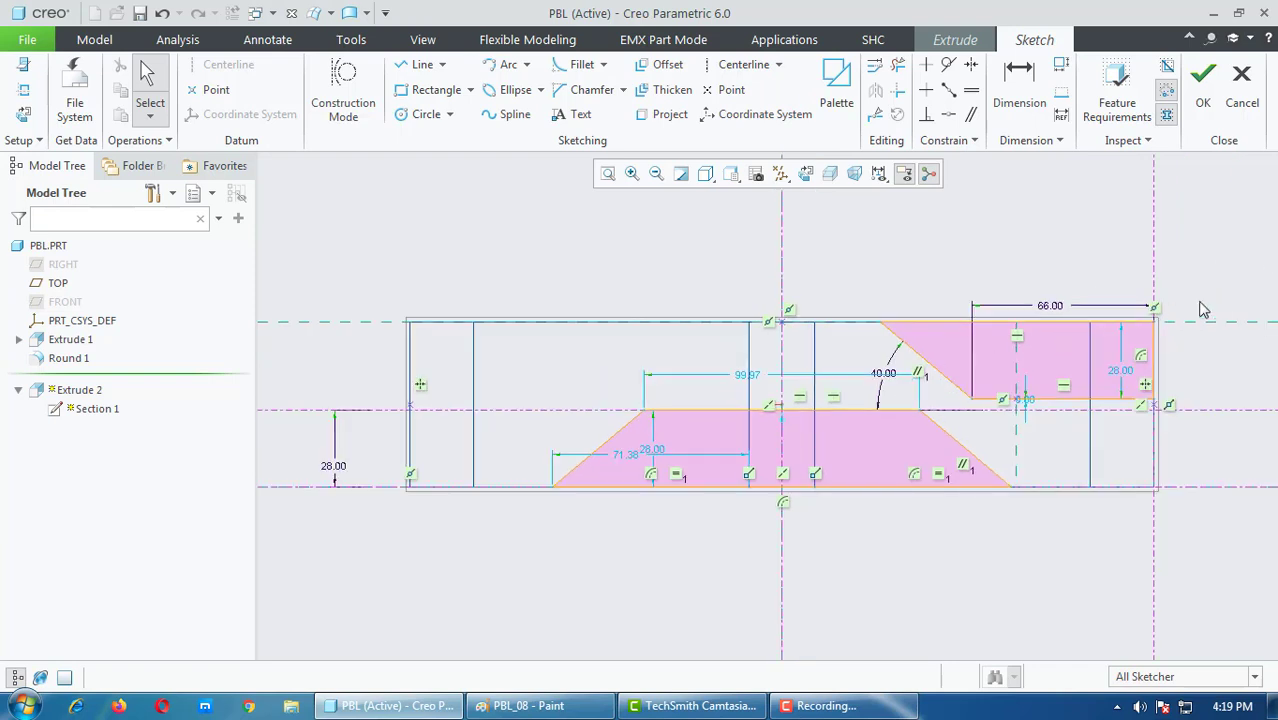
mouse_move(1118, 350)
left_mouse_down()
mouse_move(878, 396)
mouse_move(879, 416)
left_mouse_up()
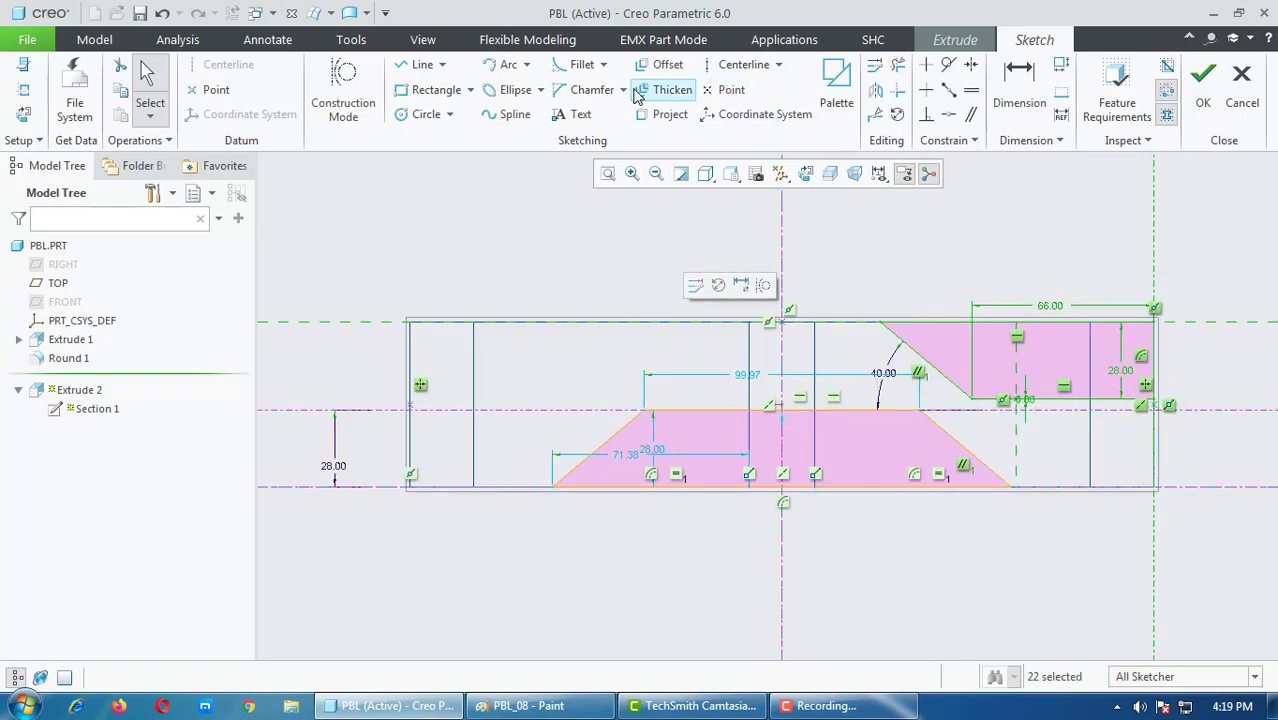
left_click(876, 89)
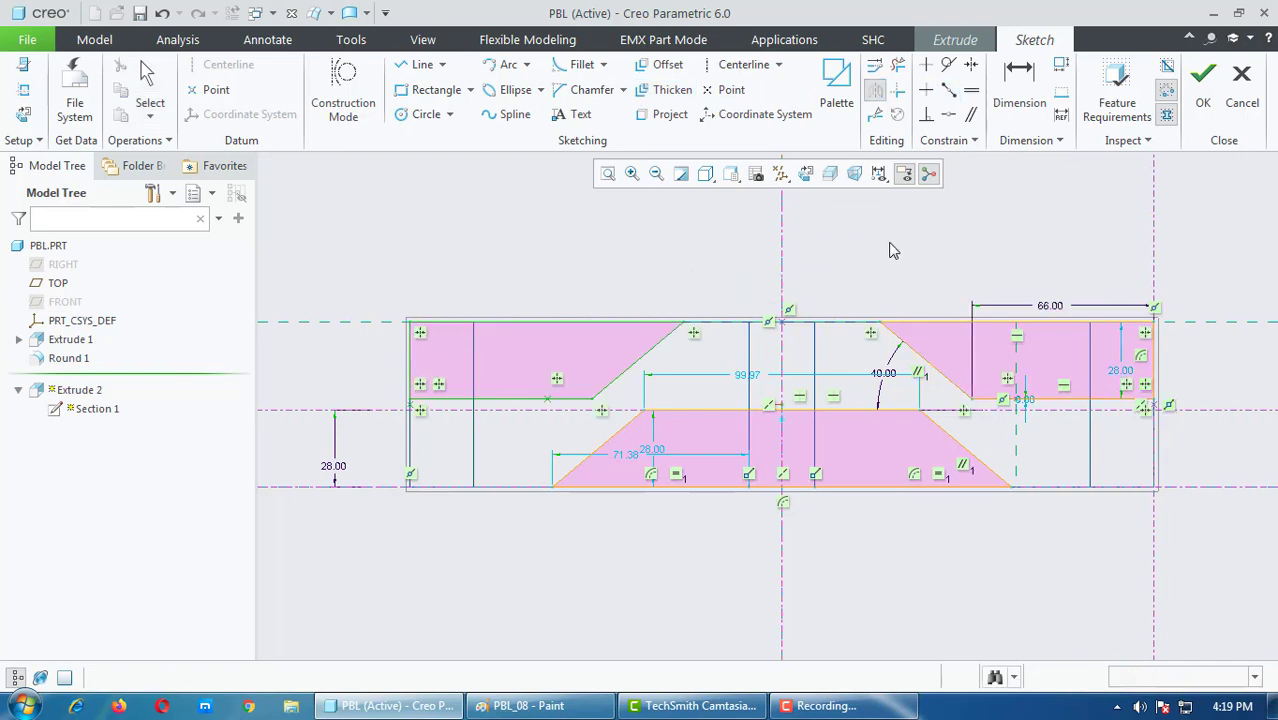
left_click(783, 268)
left_click(890, 250)
Step: Delete the lower diagonal lines and the bottom segment with its 71.38 dimension
scroll(735, 472, "down", 1)
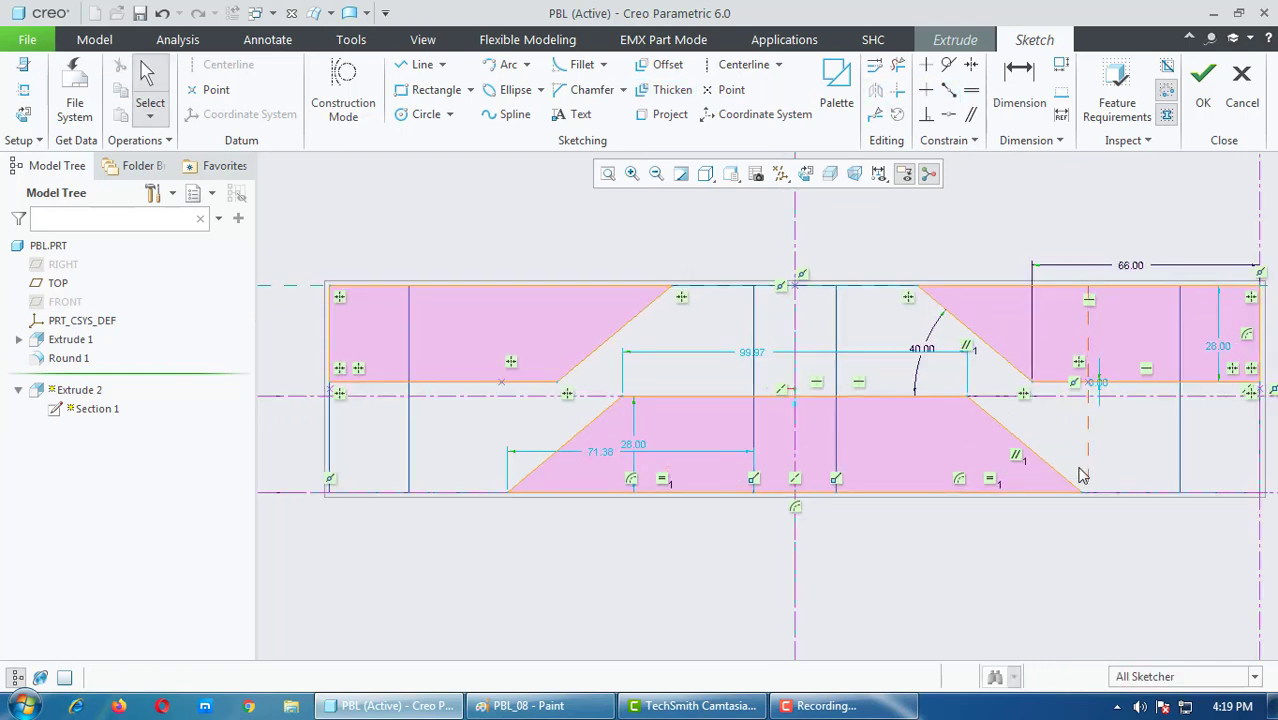
left_click(1023, 452)
key("Delete")
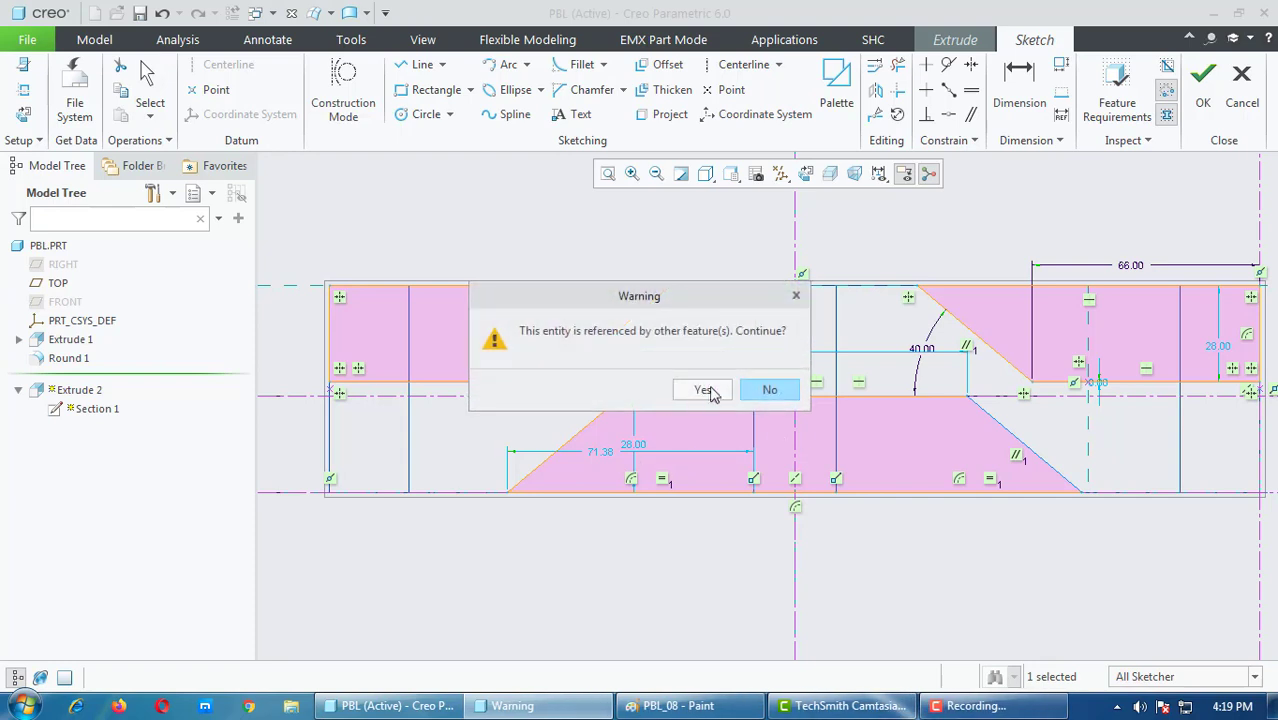
left_click(705, 391)
left_click(603, 421)
key("Delete")
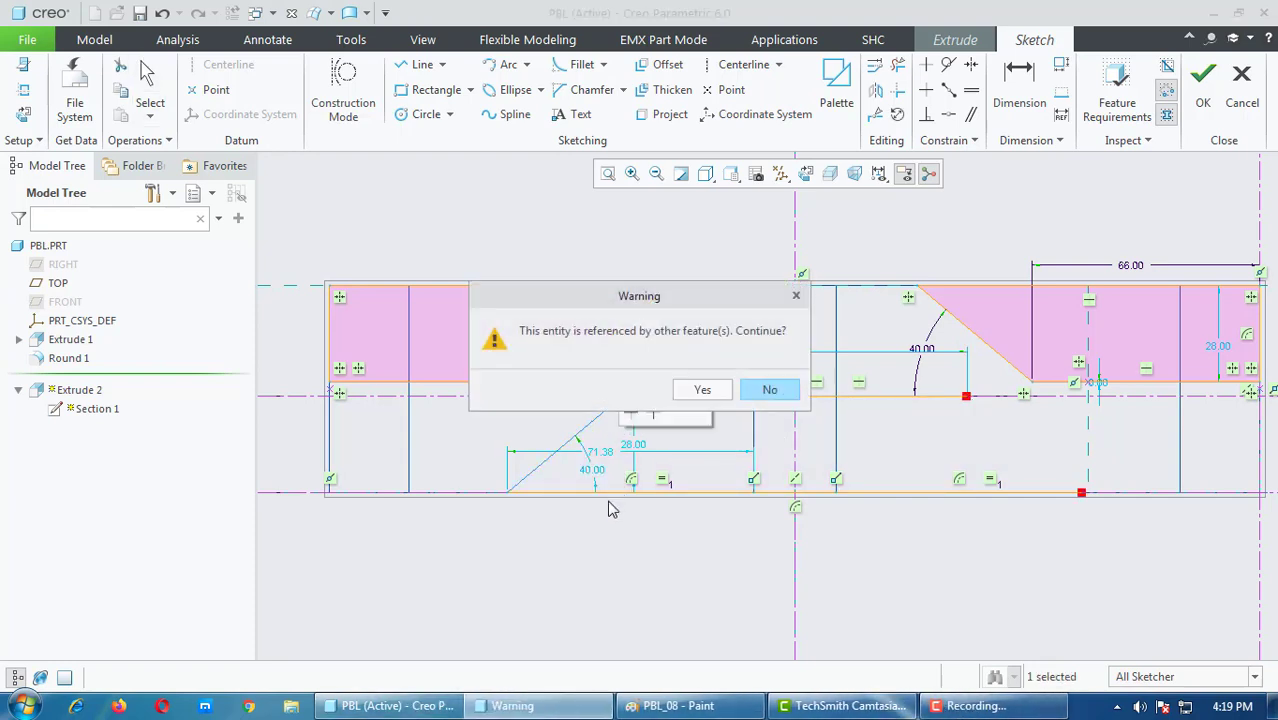
left_click(703, 391)
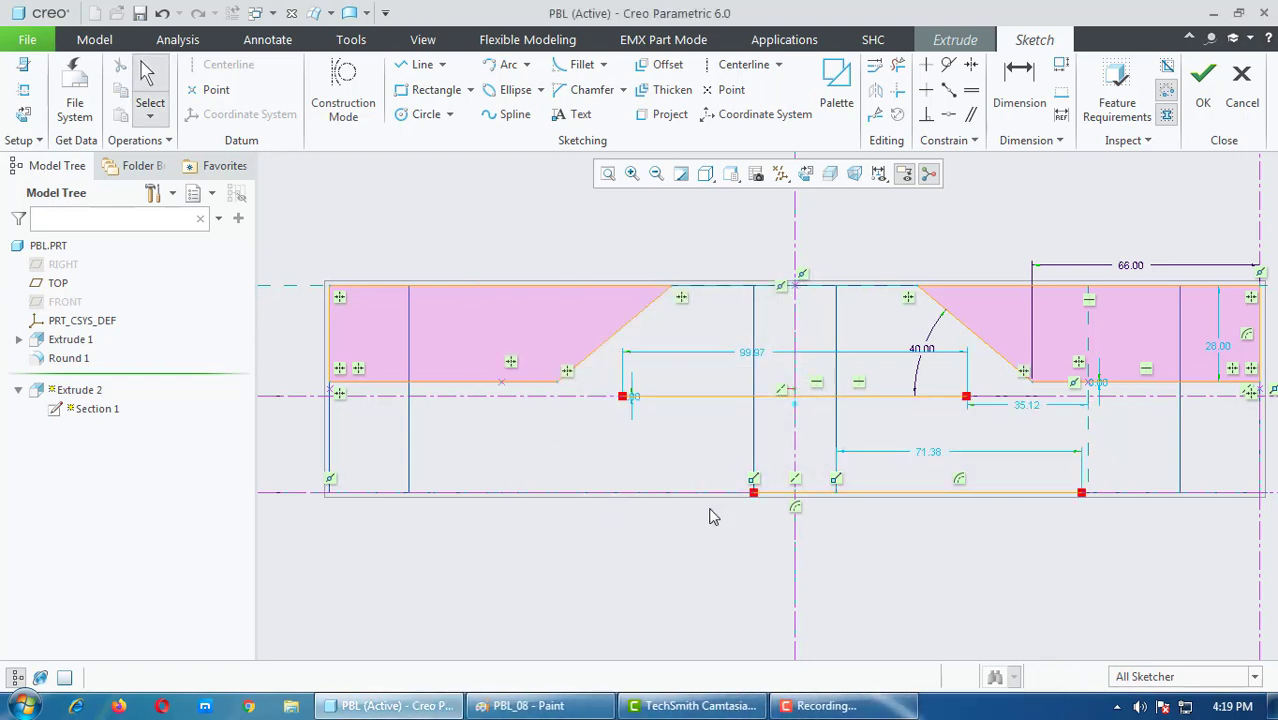
left_click(827, 500)
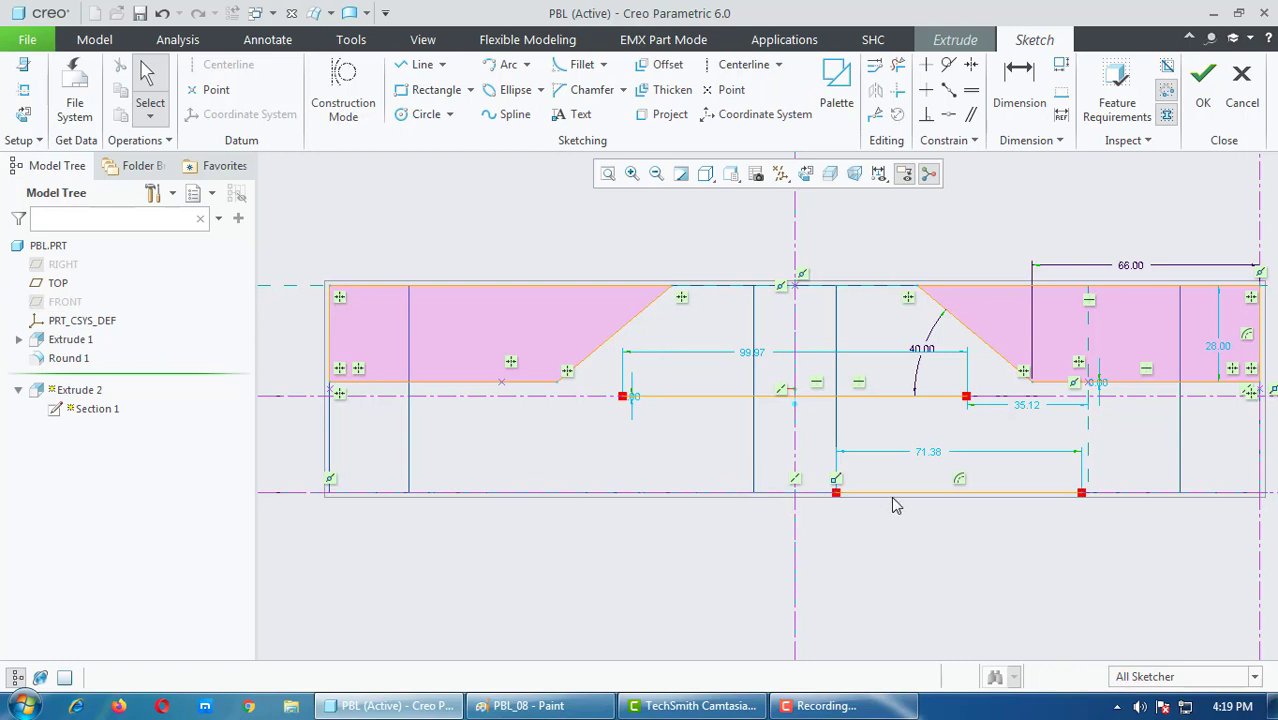
left_click(899, 494)
scroll(640, 548, "down", 3)
scroll(760, 345, "up", 2)
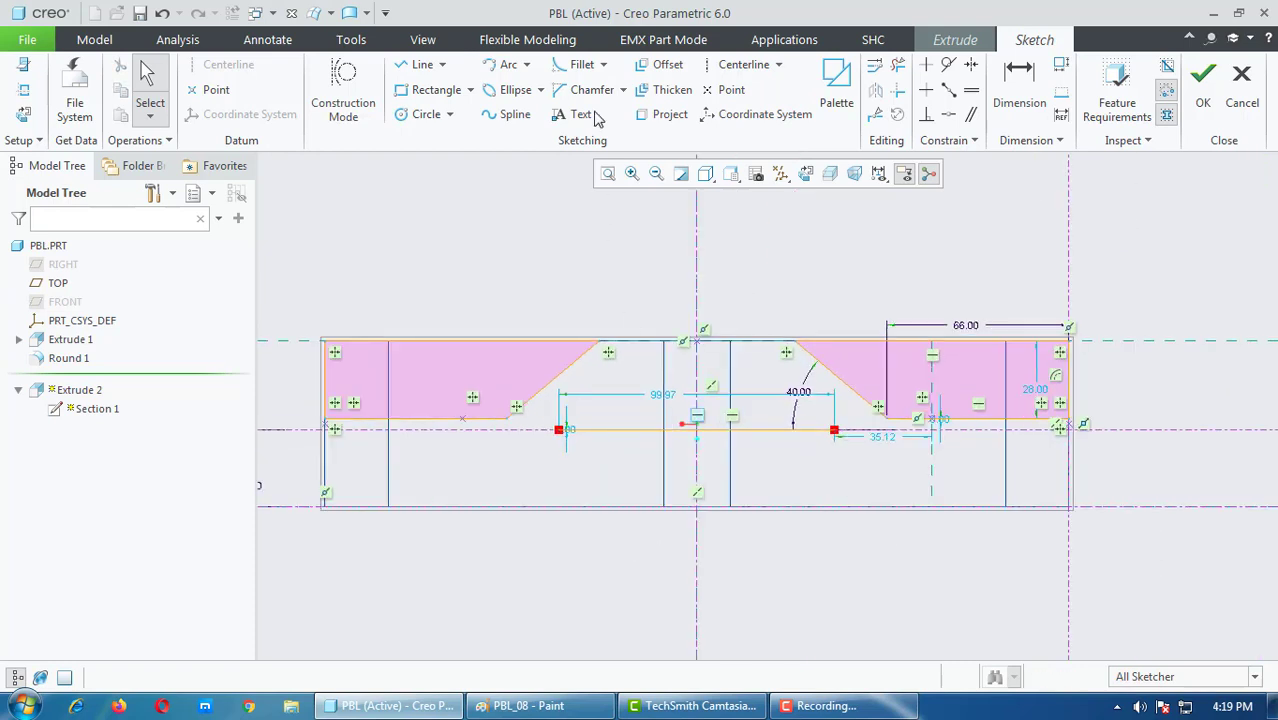
Step: Offset the right diagonal edge to create a parallel line 32.00 away
left_click(668, 64)
left_click(848, 375)
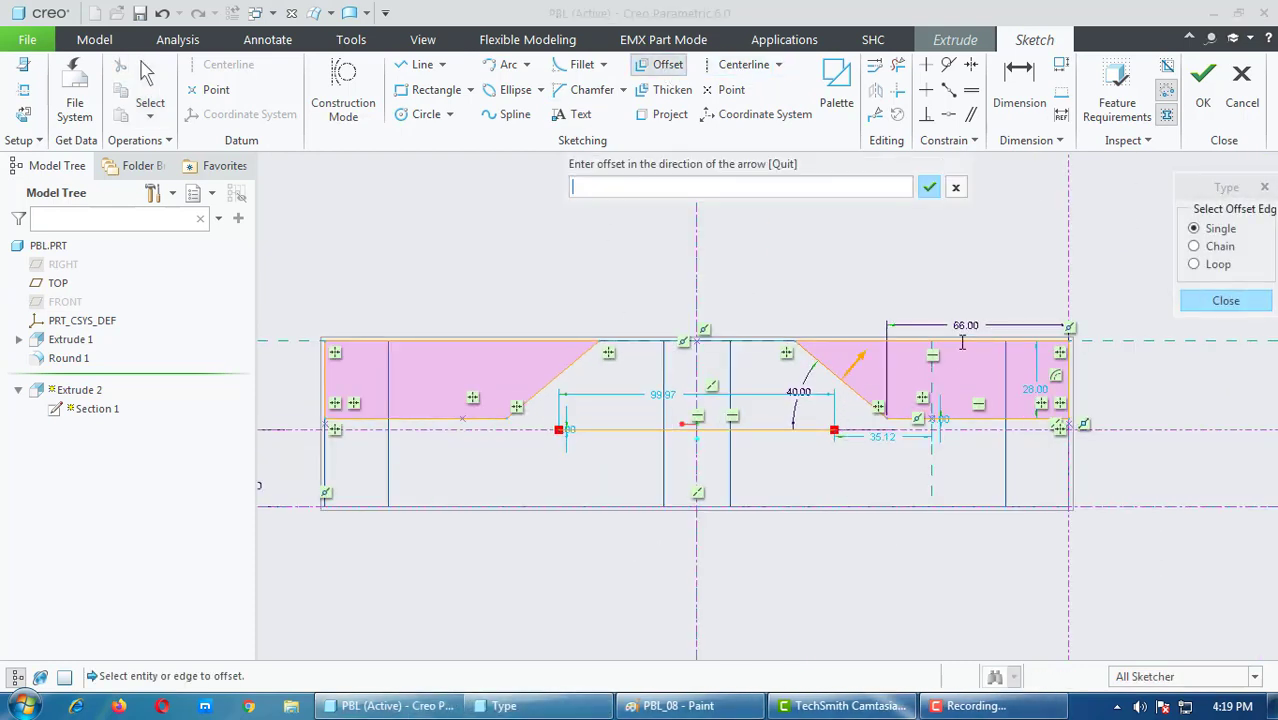
type("-30")
key("Return")
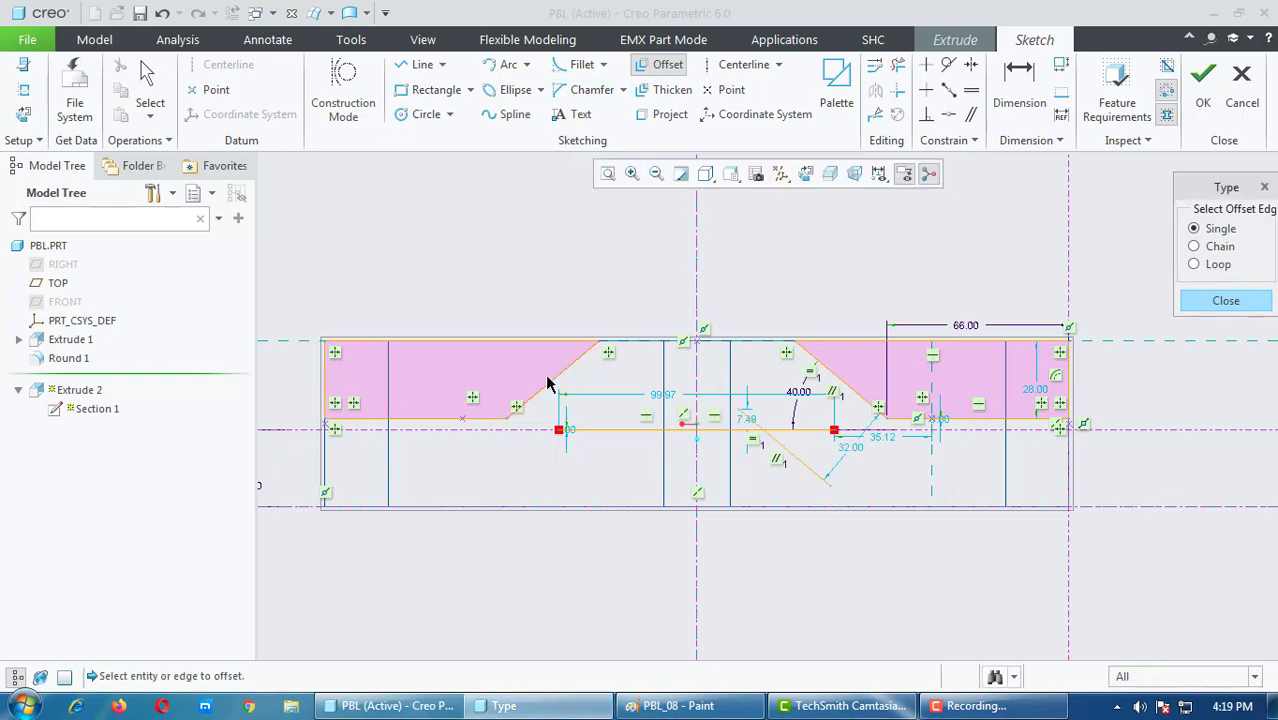
Step: Offset the left diagonal edge by 32 in the Extrude 2 sketch
left_click(556, 385)
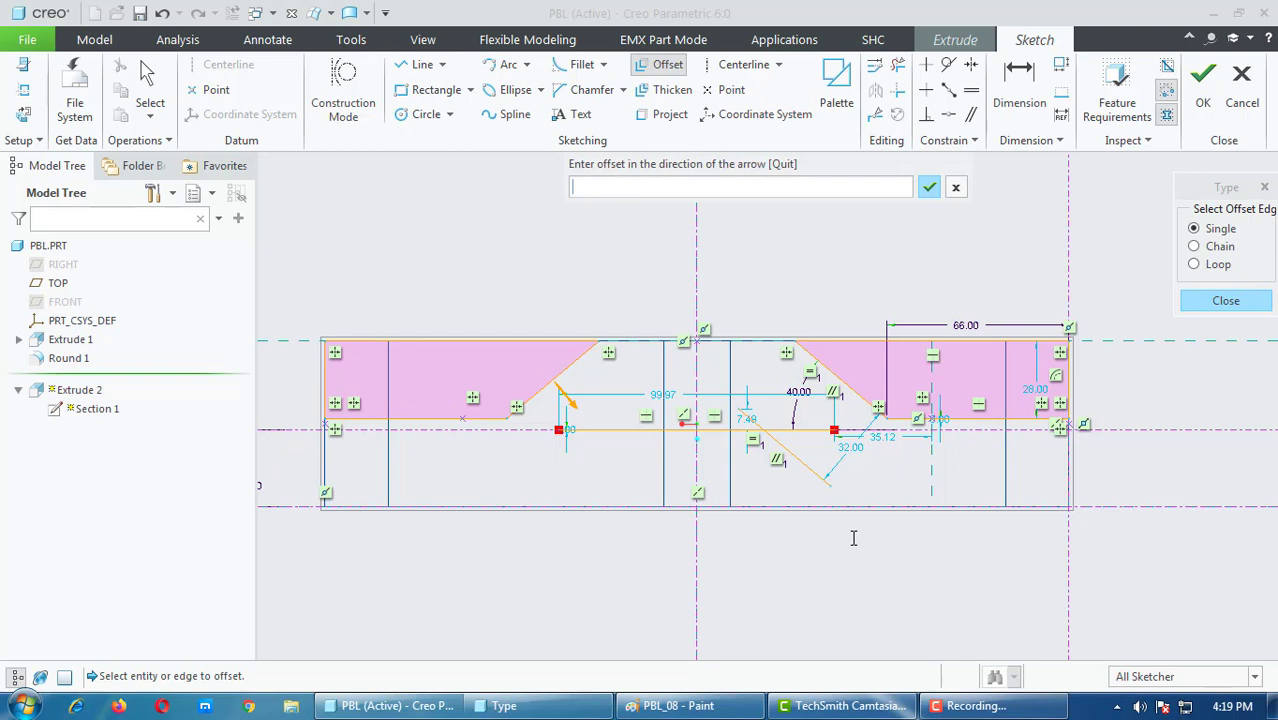
type("0")
key("Return")
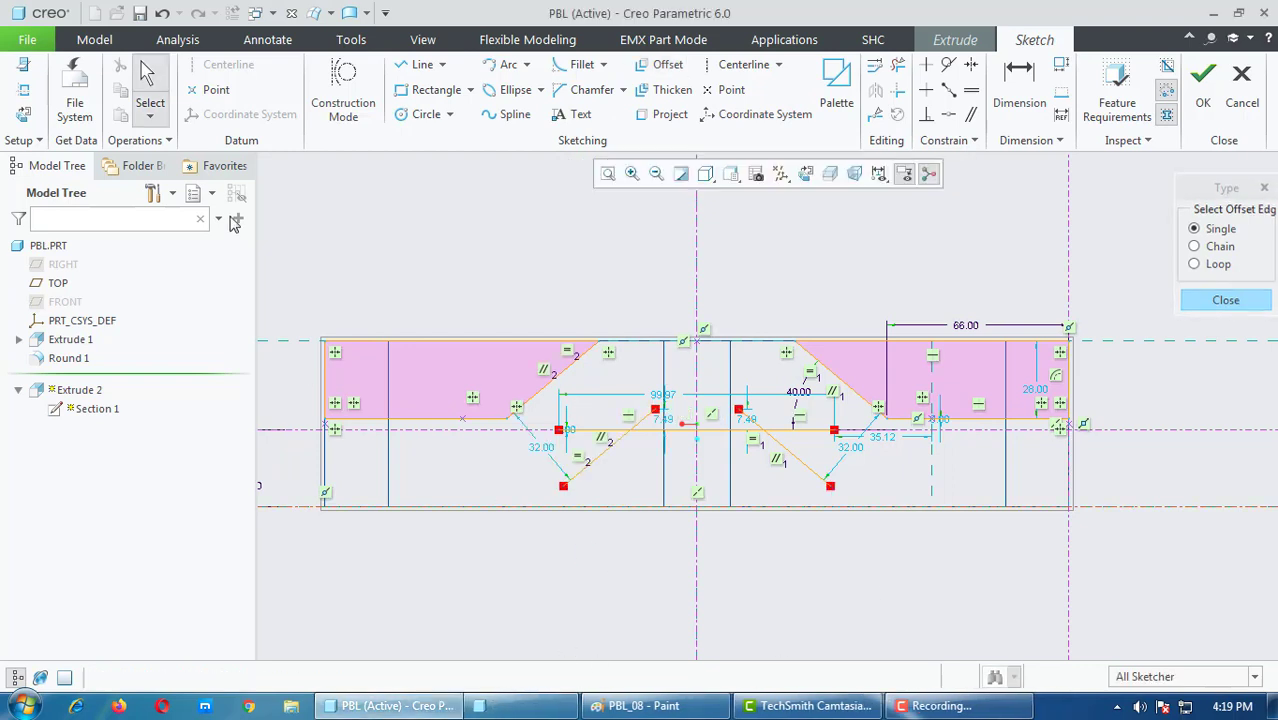
Step: Draw a straight line along the bottom edge of the profile
left_click(418, 64)
left_click(430, 510)
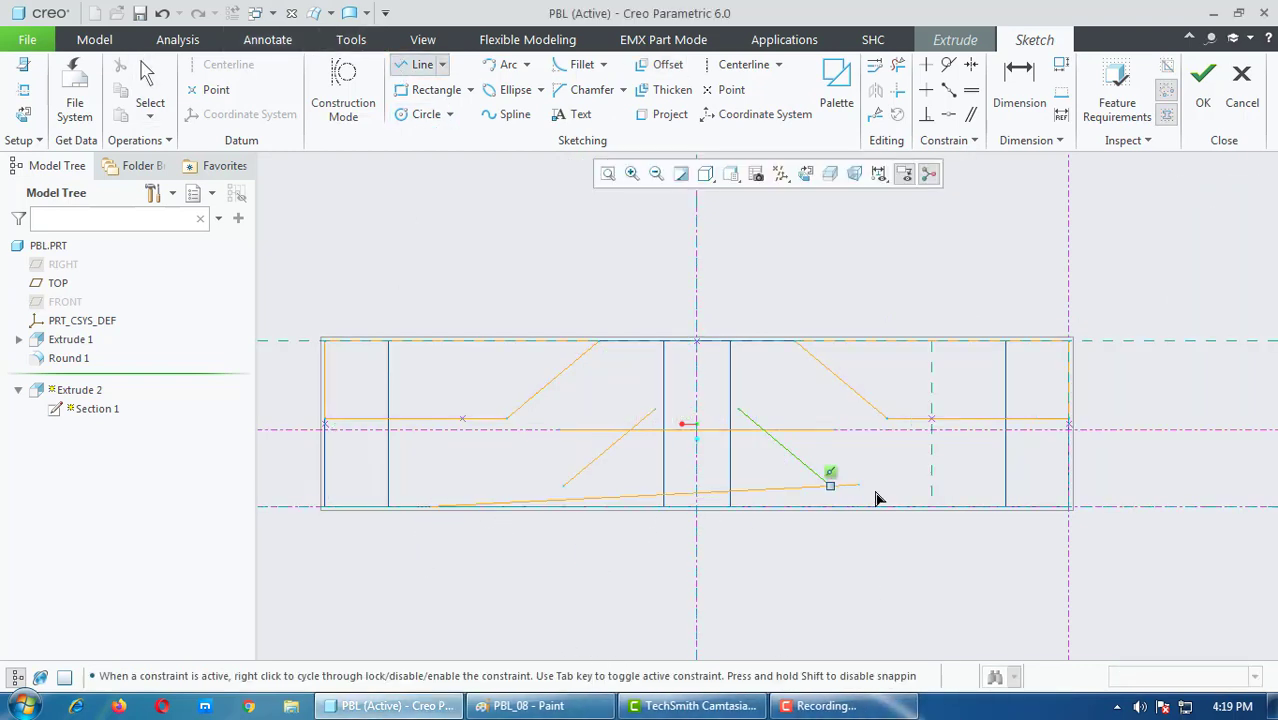
left_click(955, 520)
middle_click(955, 520)
middle_click(887, 591)
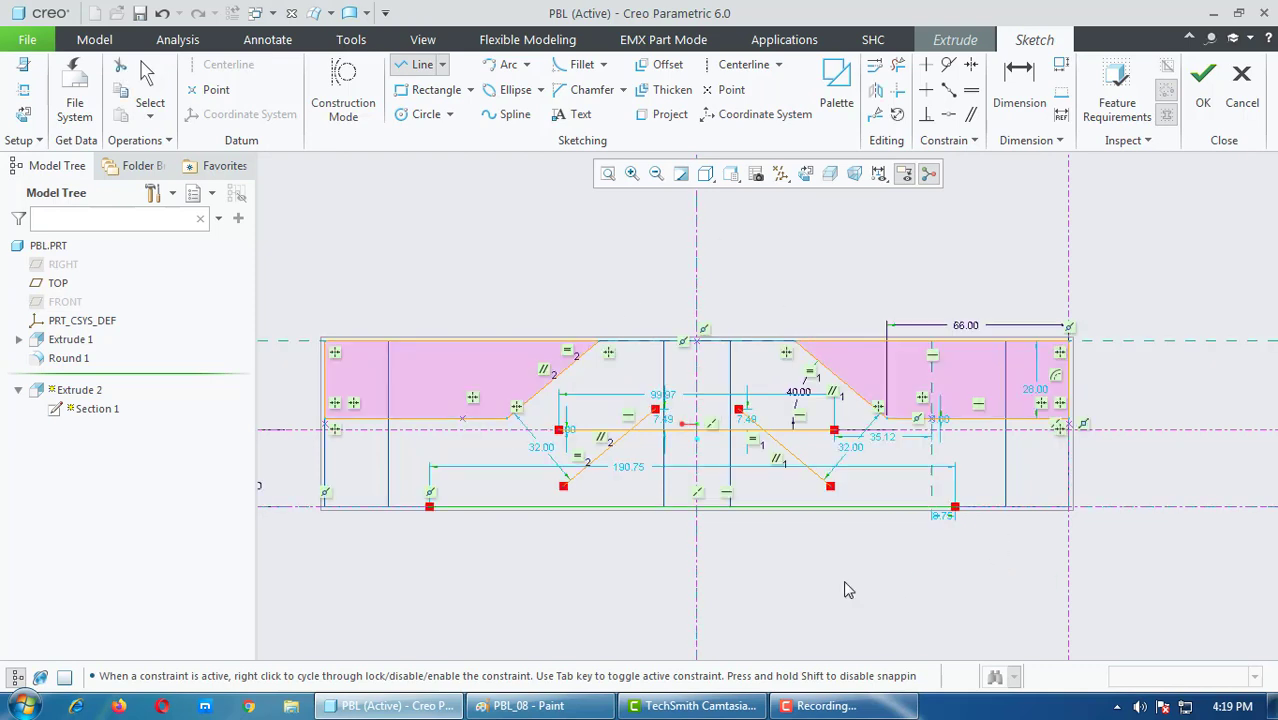
Step: Corner-trim both offset diagonals to meet the bottom line, forming the lower trapezoid
scroll(773, 473, "down", 1)
left_click(895, 91)
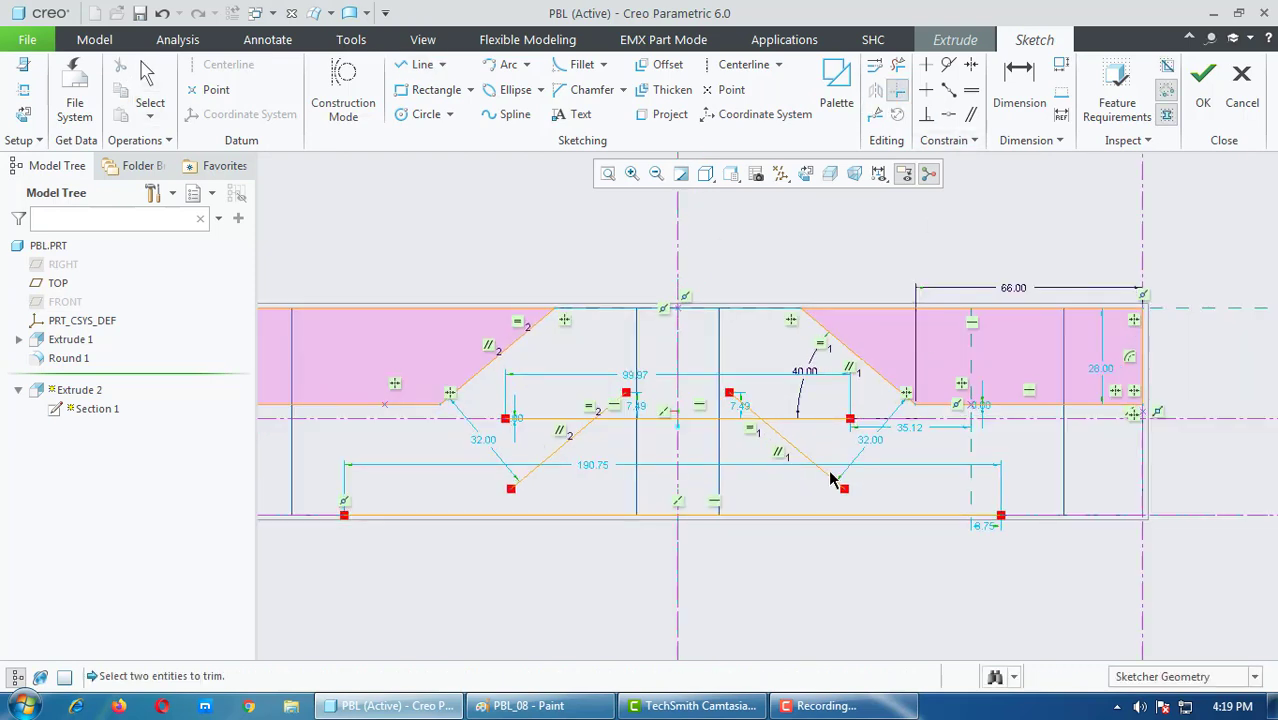
left_click(820, 476)
left_click(787, 514)
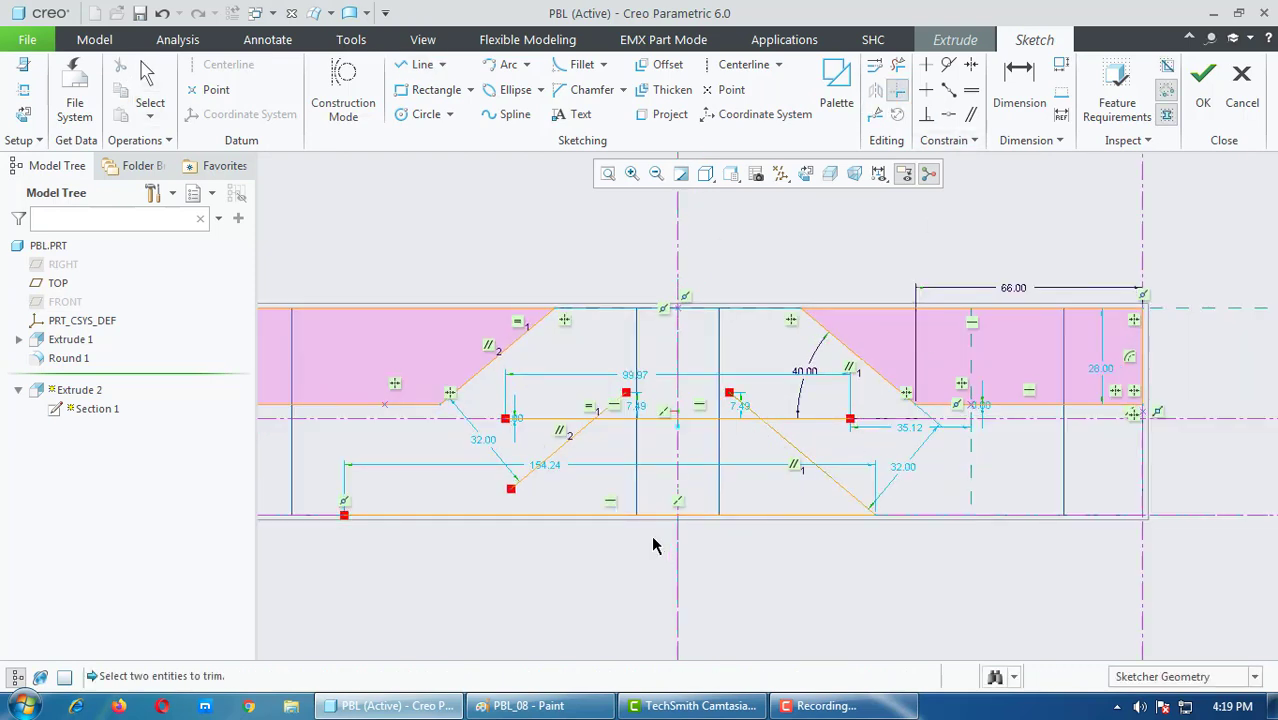
left_click(545, 467)
left_click(530, 516)
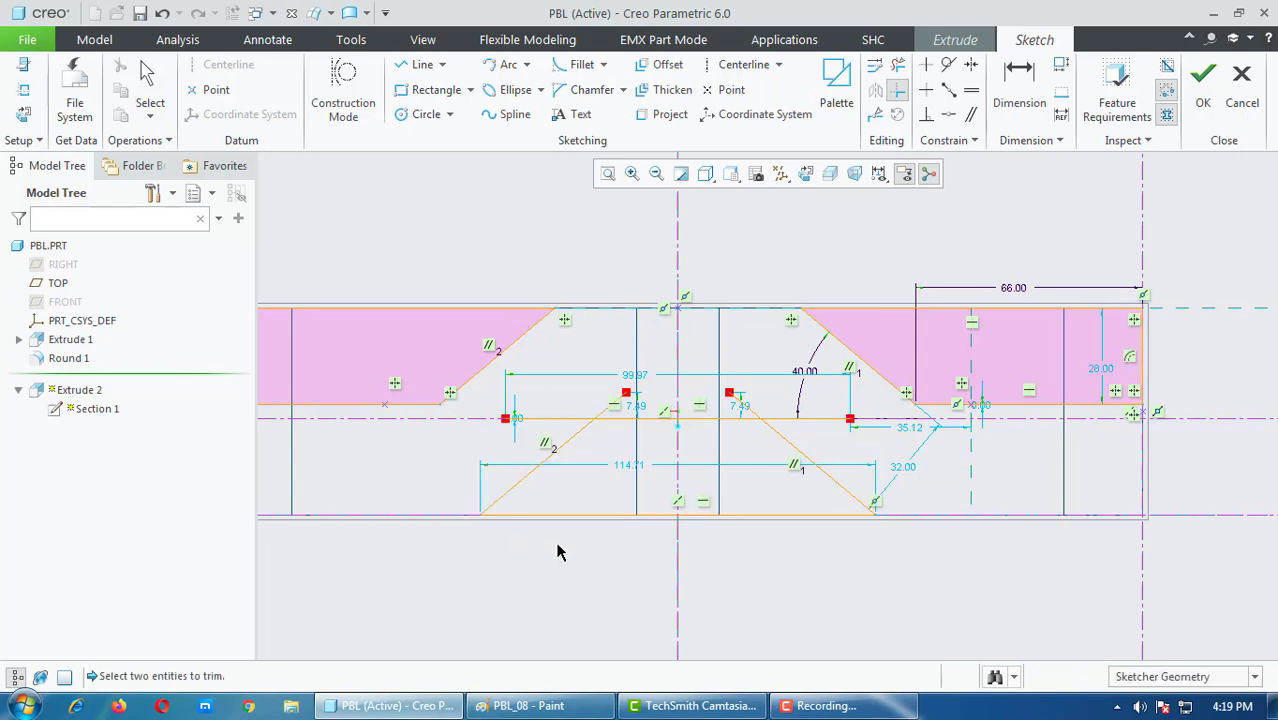
middle_click(557, 551)
Step: Delete the two short leftover segments and accept the finished sketch
left_click(899, 65)
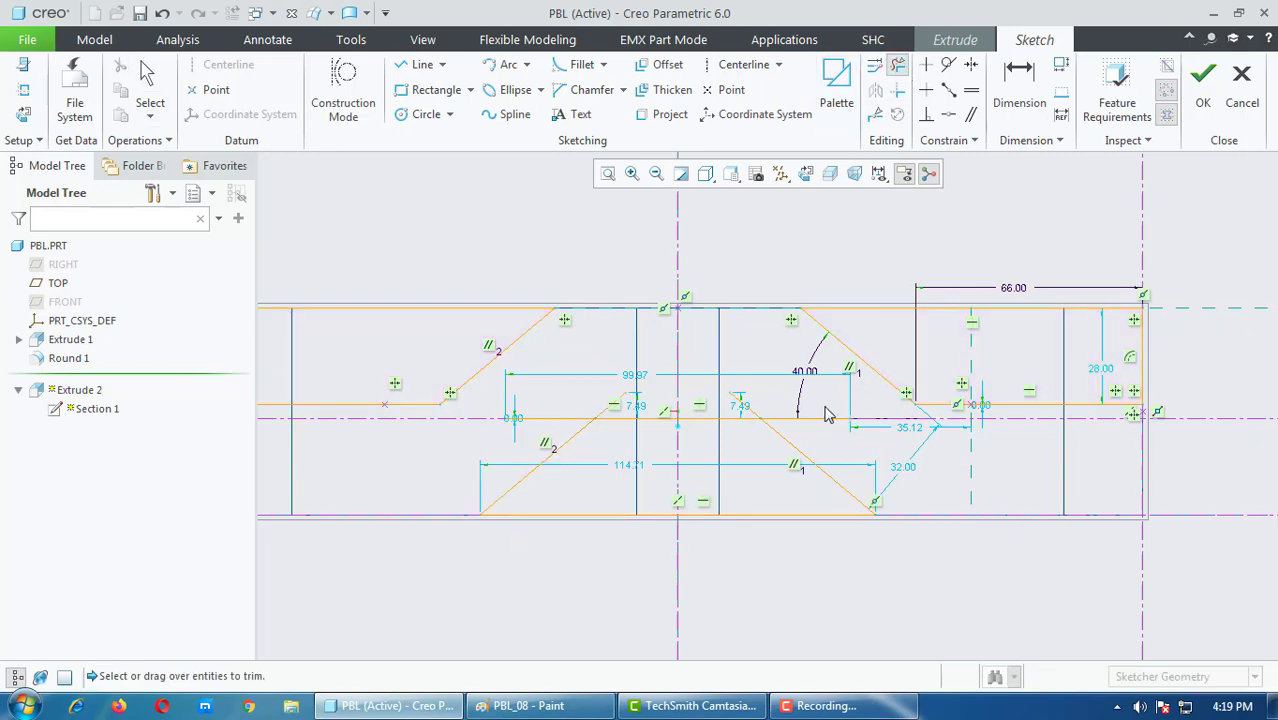
left_click(747, 404)
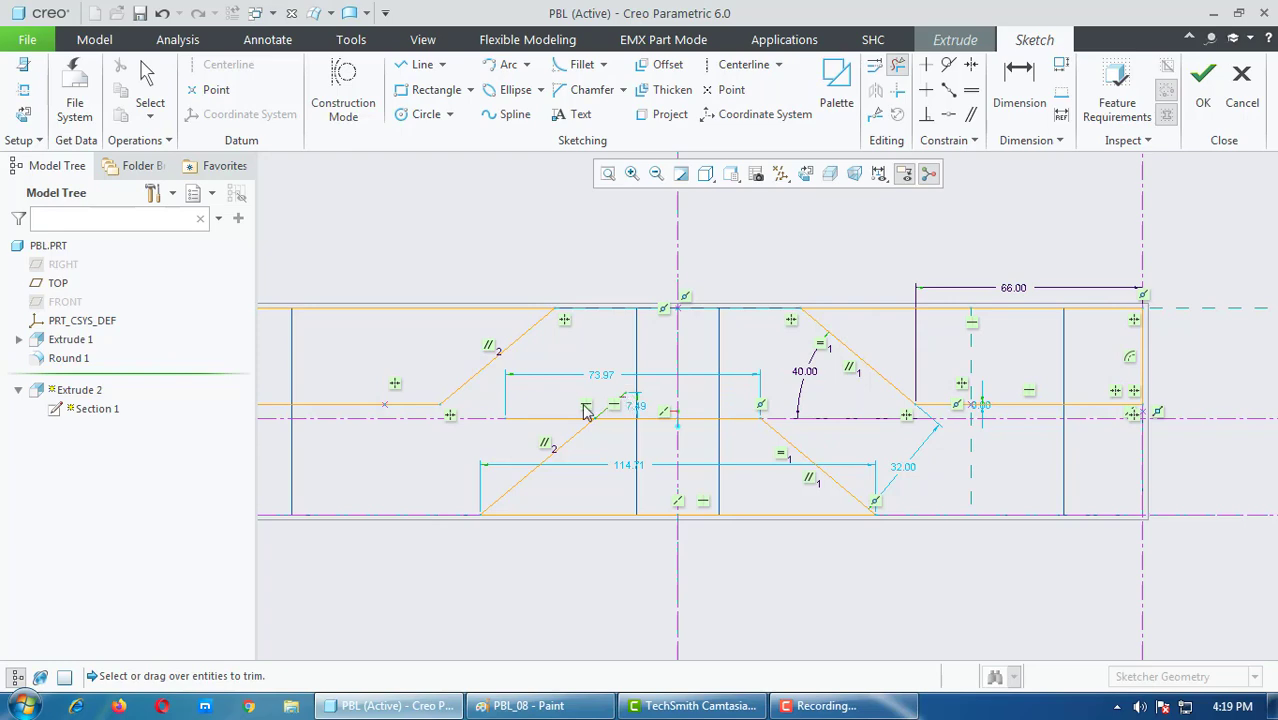
left_click(548, 418)
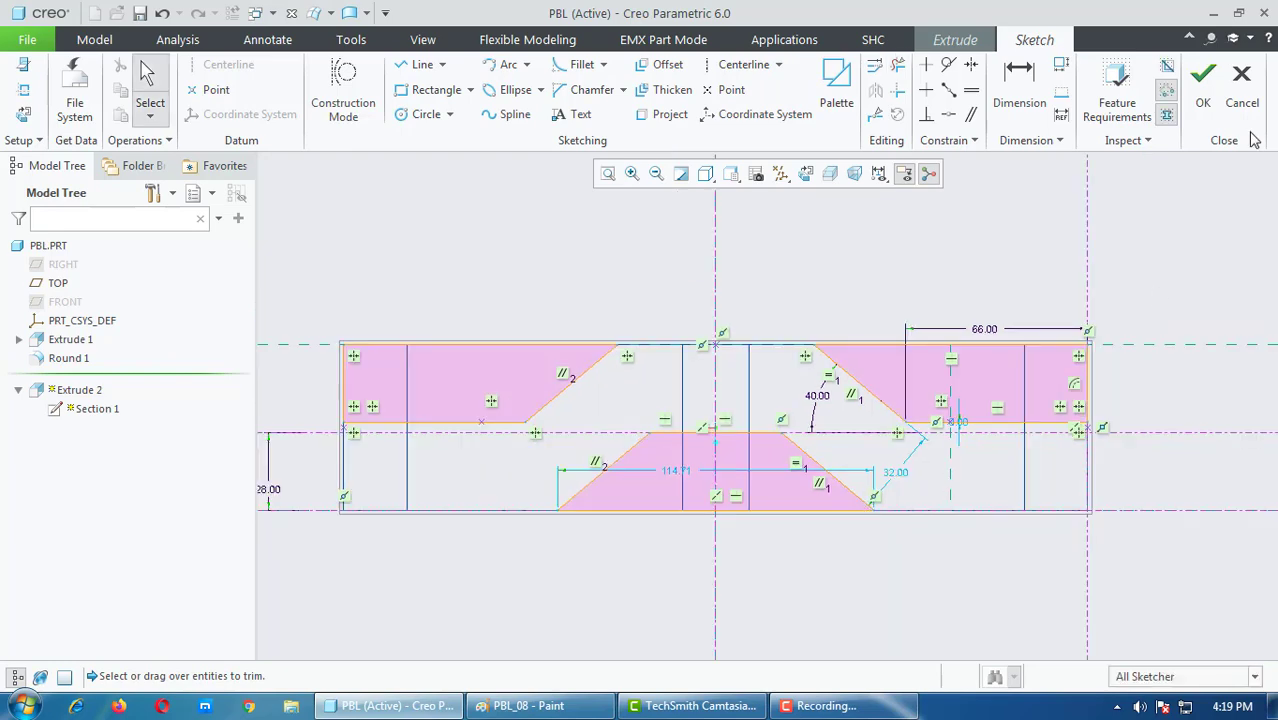
left_click(1205, 88)
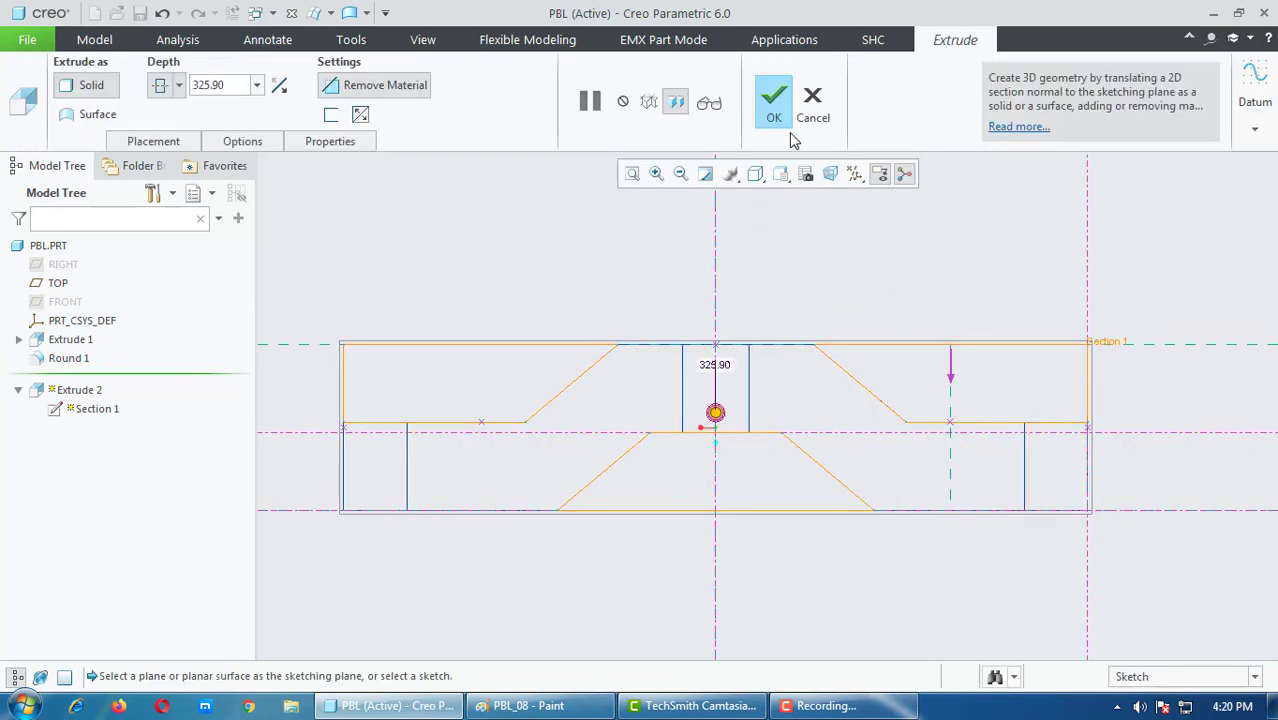
Step: Confirm the redefined Extrude 2 and display the part shaded with edges
left_click(775, 105)
left_click(756, 175)
left_click(785, 214)
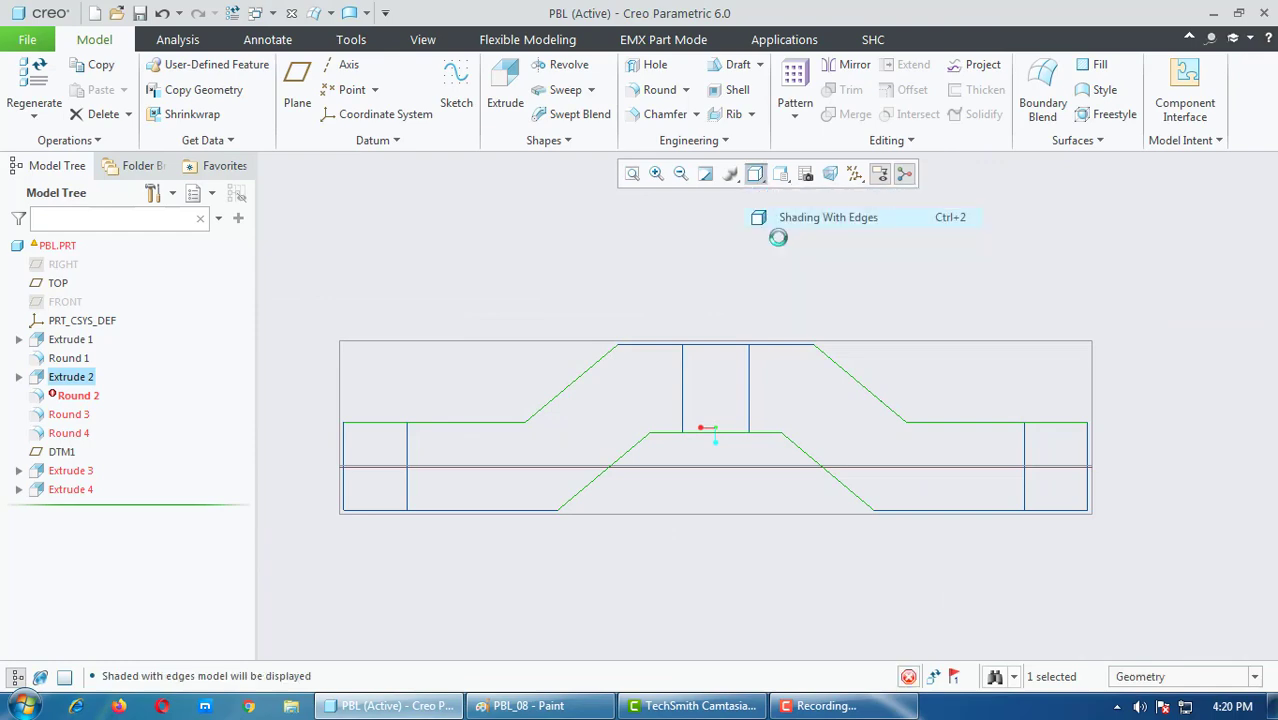
left_click(822, 305)
mouse_move(822, 305)
middle_mouse_down()
mouse_move(823, 341)
mouse_move(807, 348)
middle_mouse_up()
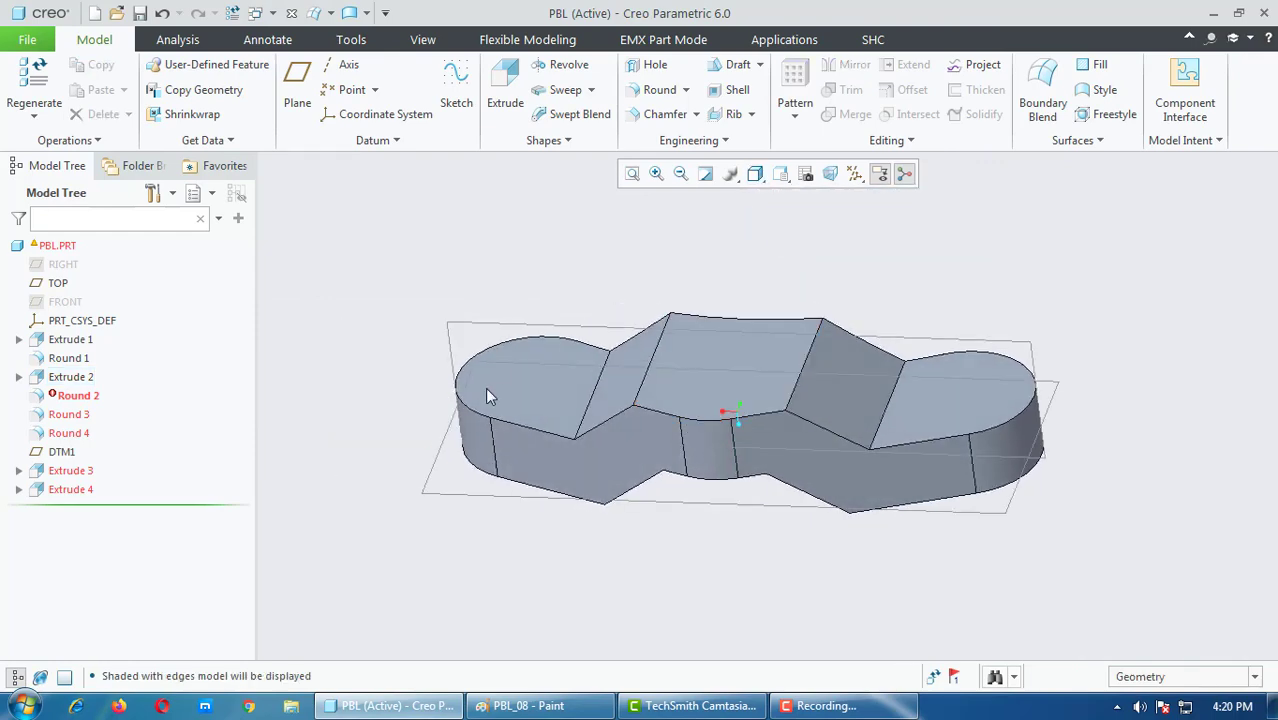
Step: Edit Round 2's definition and add the new edge to its 30.00 round set
right_click(84, 400)
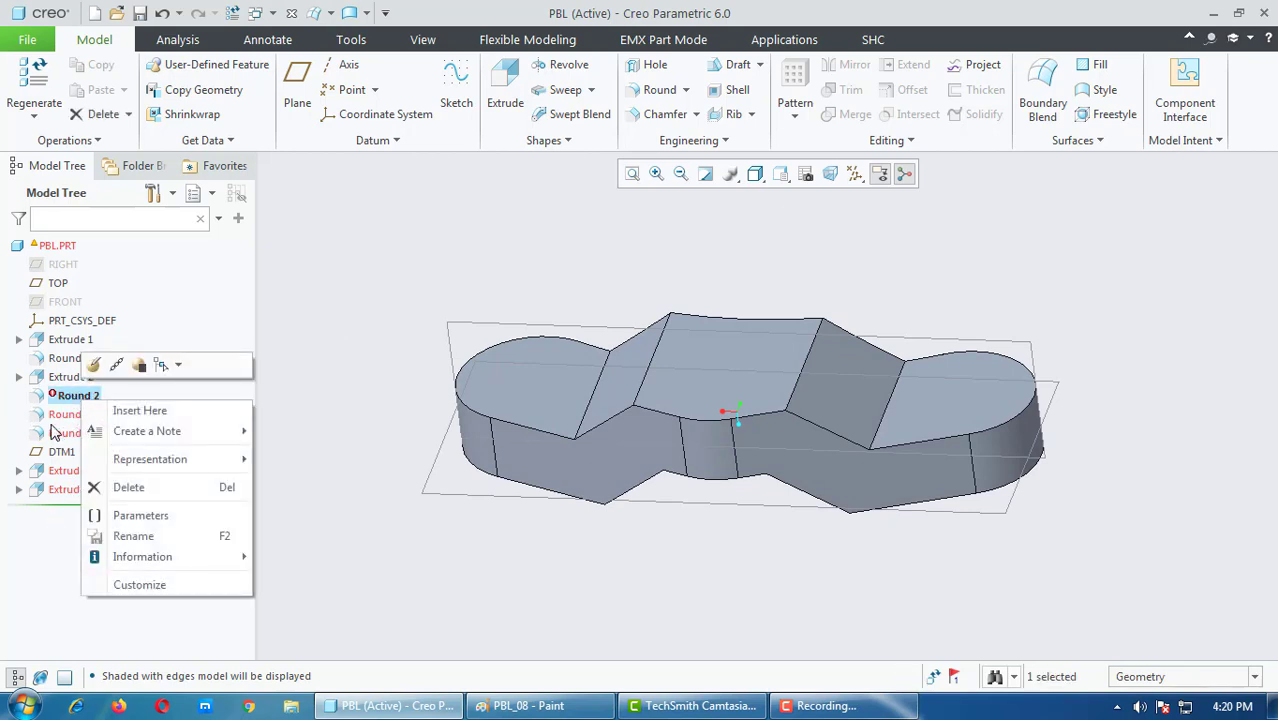
left_click(95, 367)
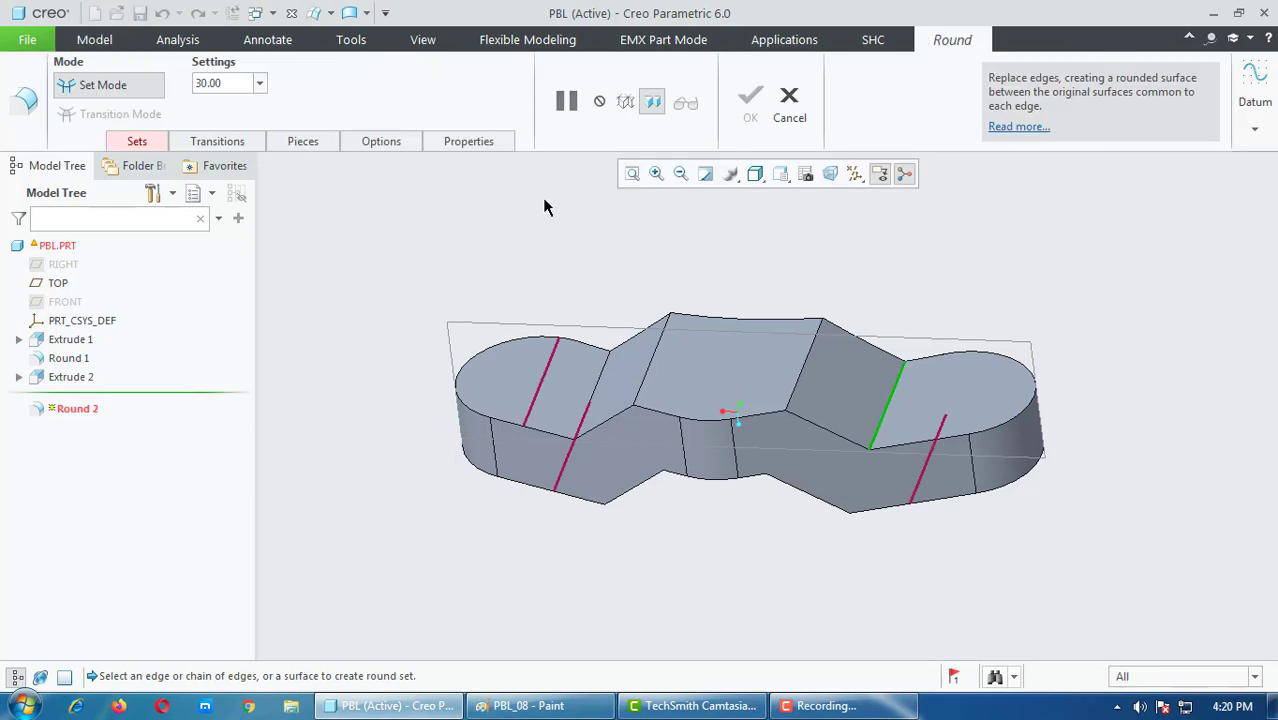
mouse_move(568, 390)
middle_mouse_down()
mouse_move(581, 320)
mouse_move(551, 379)
mouse_move(559, 396)
mouse_move(425, 360)
middle_mouse_up()
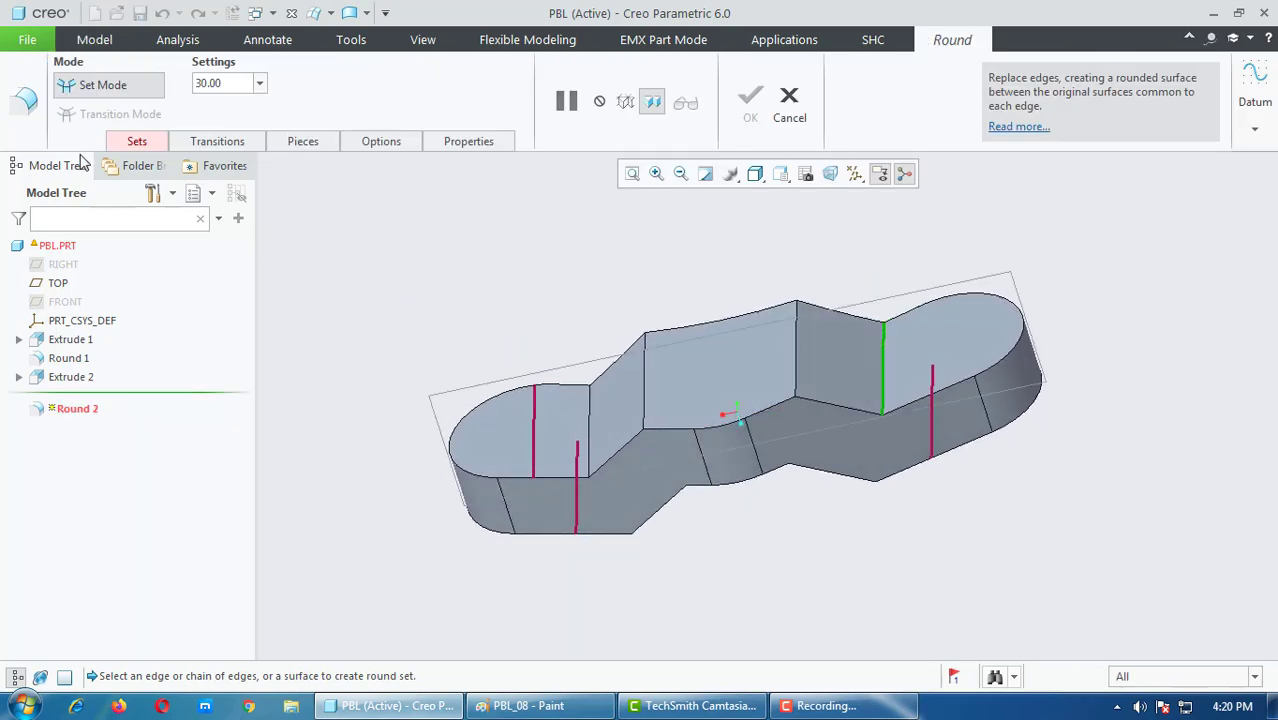
left_click(130, 144)
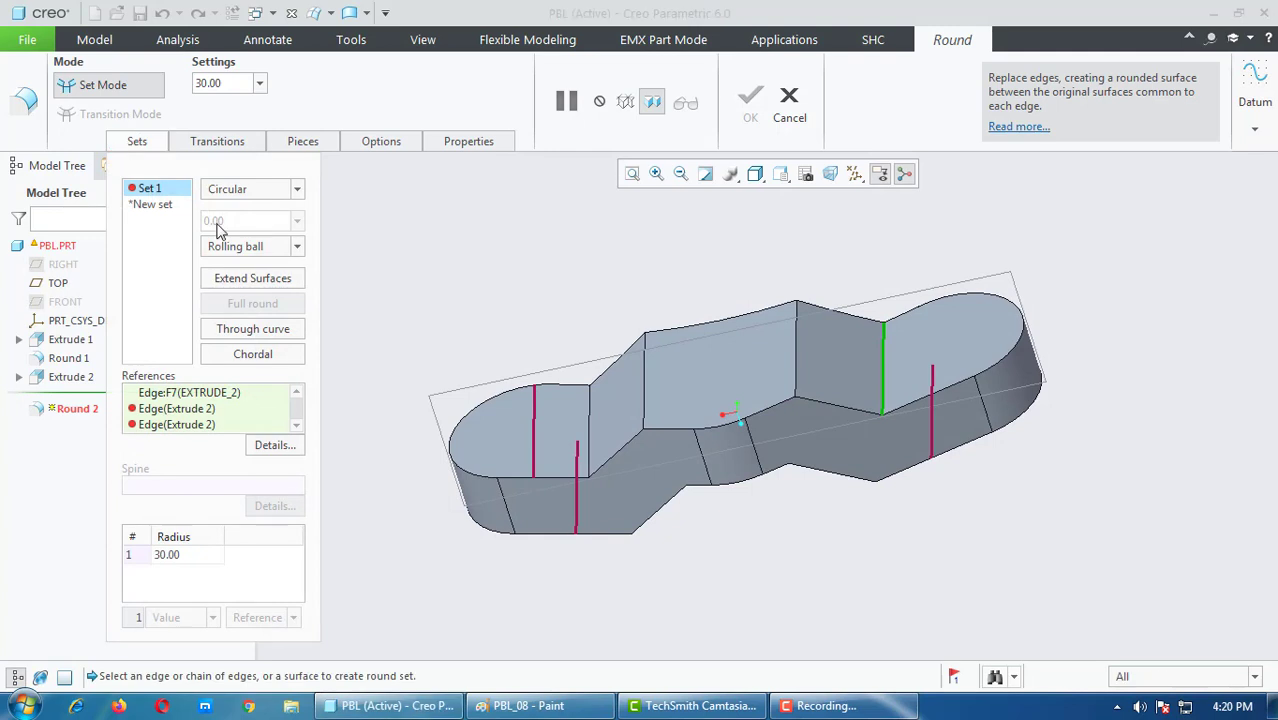
right_click(165, 410)
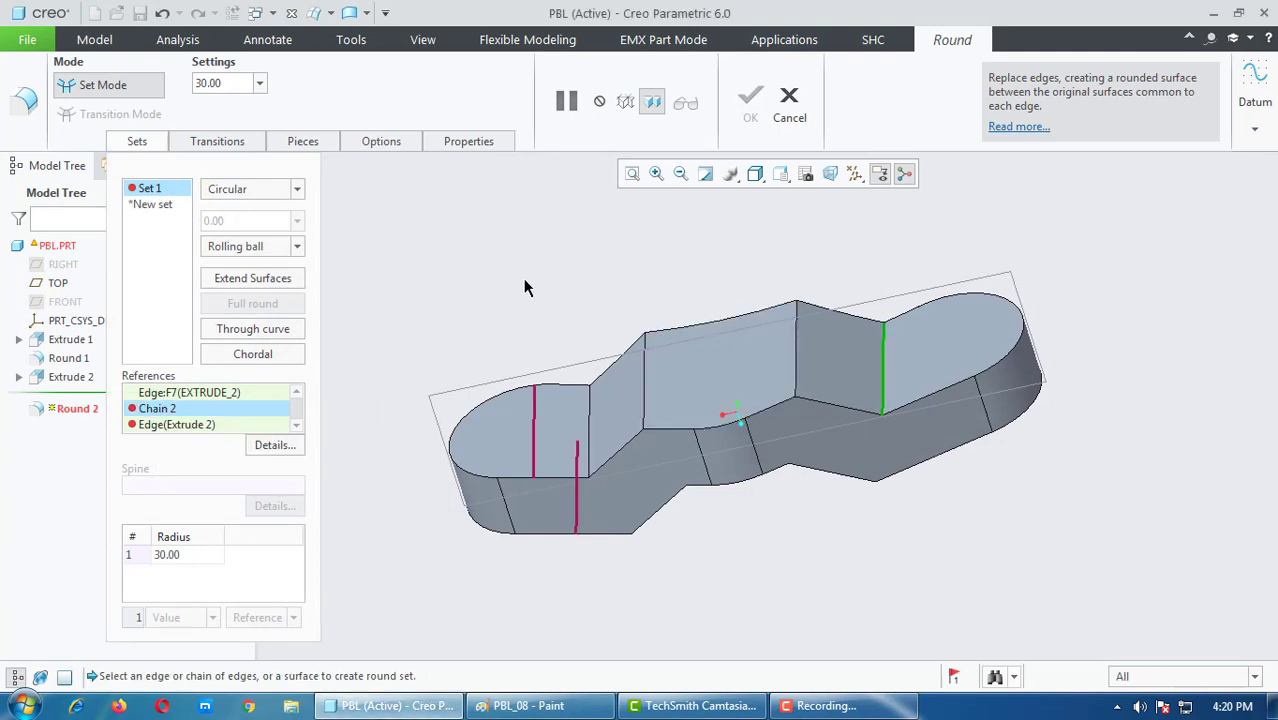
mouse_move(525, 285)
middle_mouse_down()
mouse_move(499, 251)
mouse_move(535, 278)
middle_mouse_up()
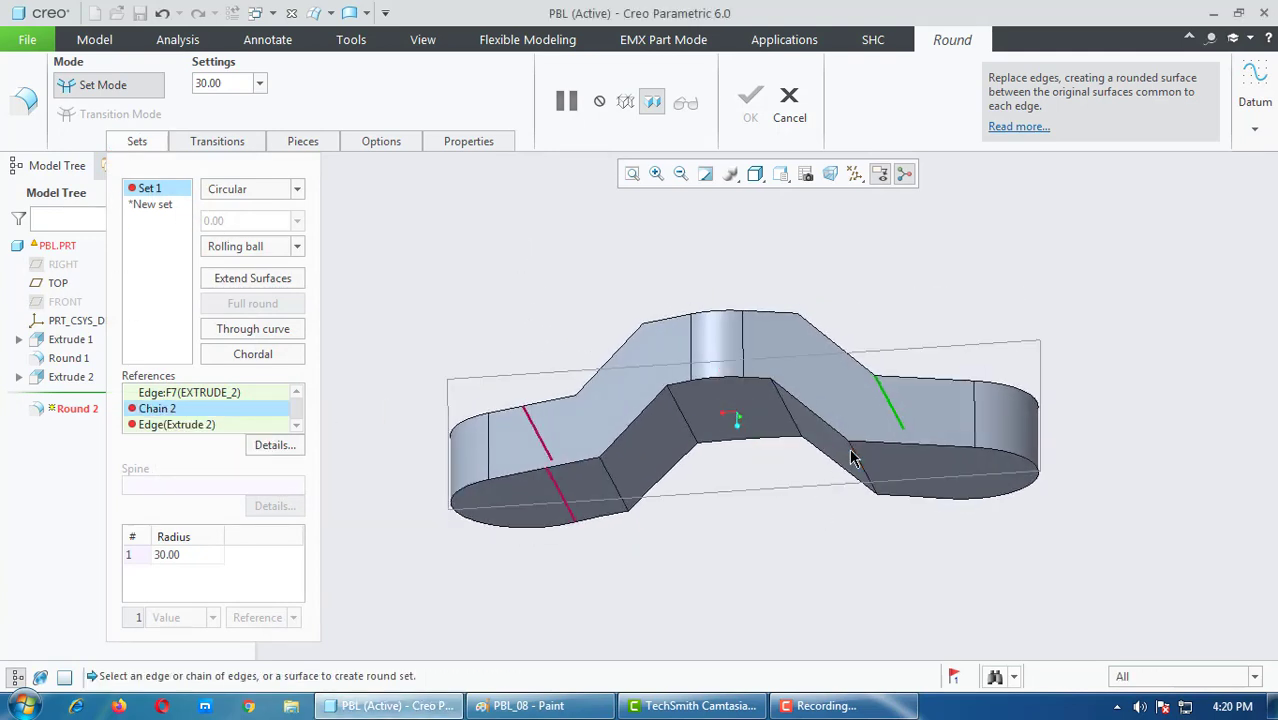
left_click(612, 485)
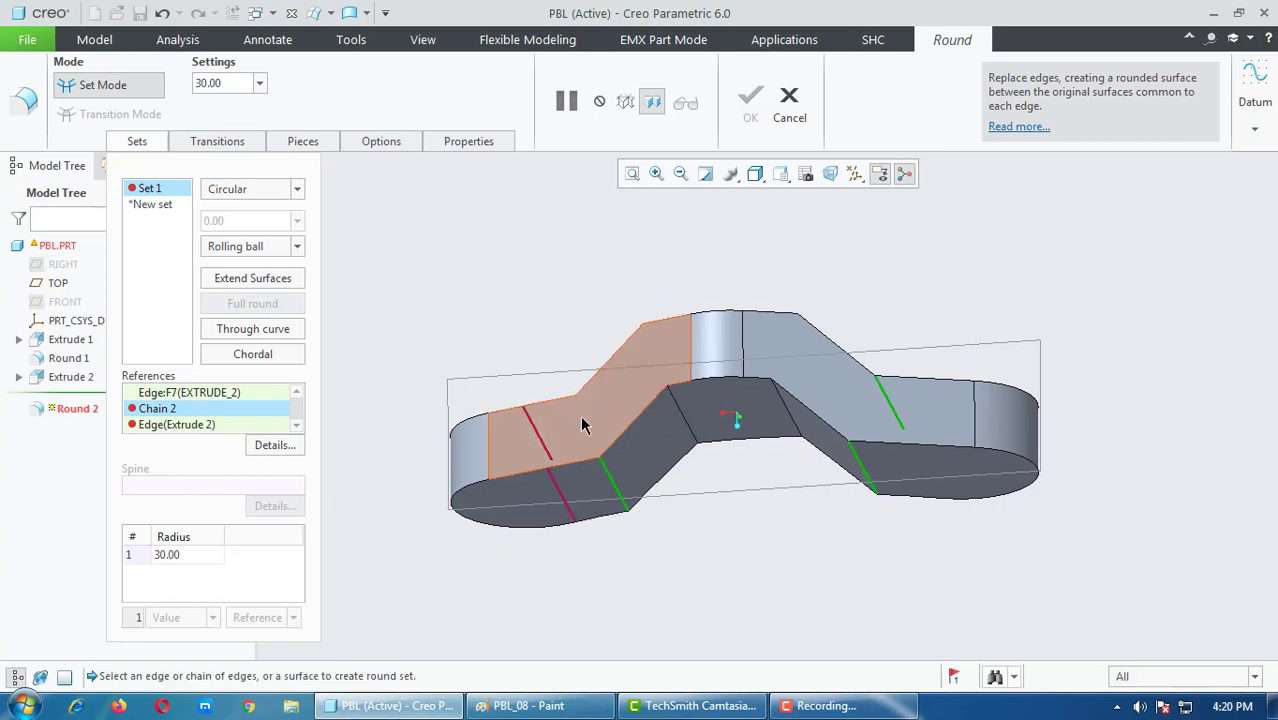
mouse_move(608, 470)
middle_mouse_down()
mouse_move(600, 445)
mouse_move(551, 437)
mouse_move(543, 459)
middle_mouse_up()
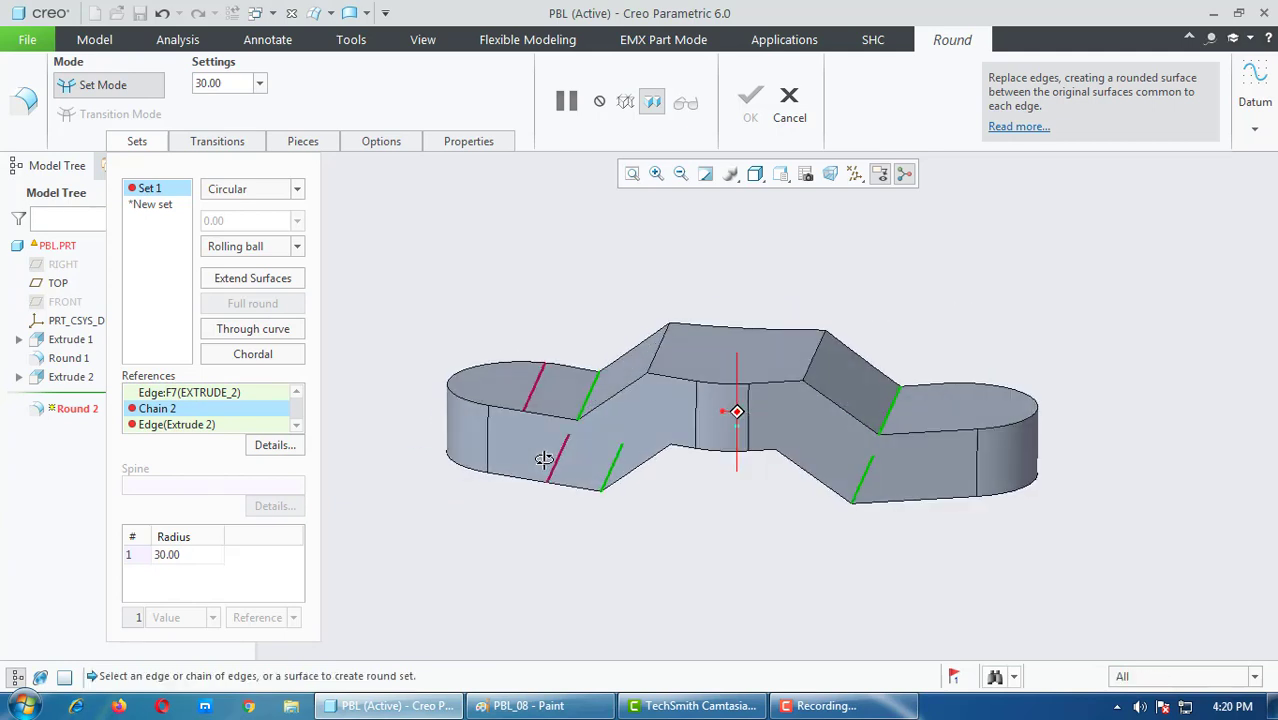
Step: Remove Round 2's broken Chain 2 and edge references, then accept the round
right_click(150, 409)
left_click(193, 414)
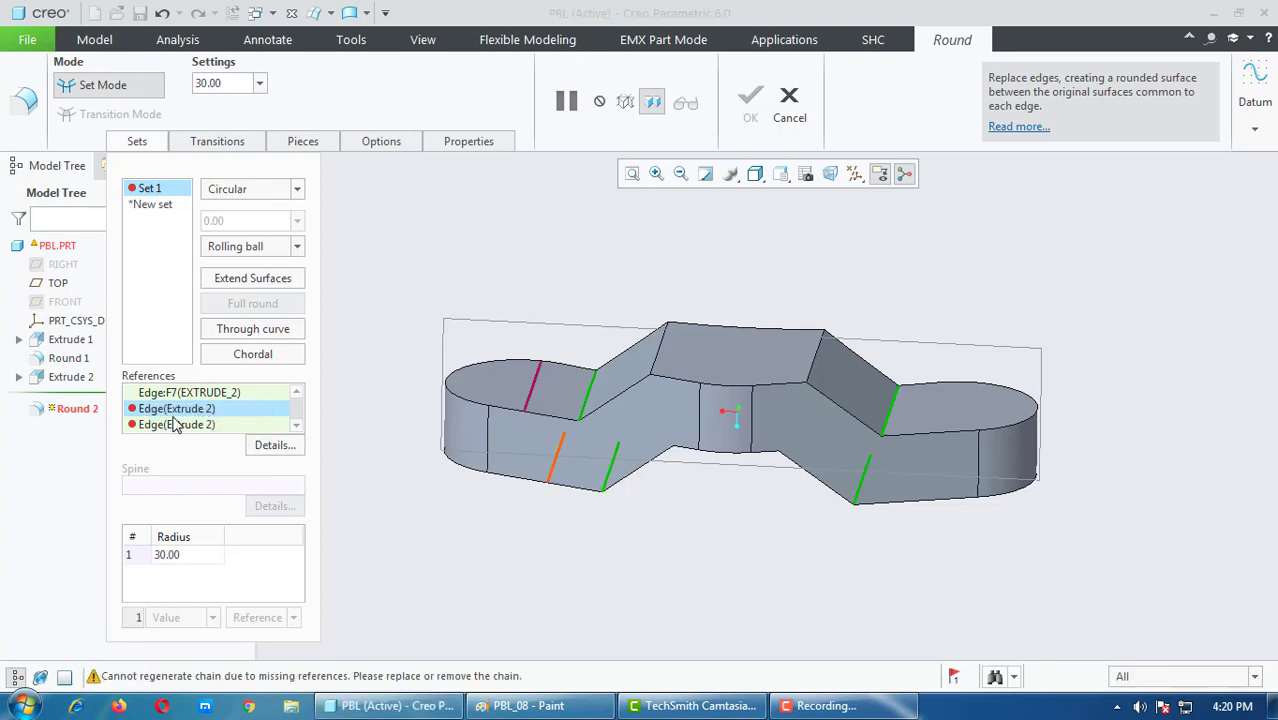
right_click(178, 426)
left_click(222, 423)
right_click(186, 410)
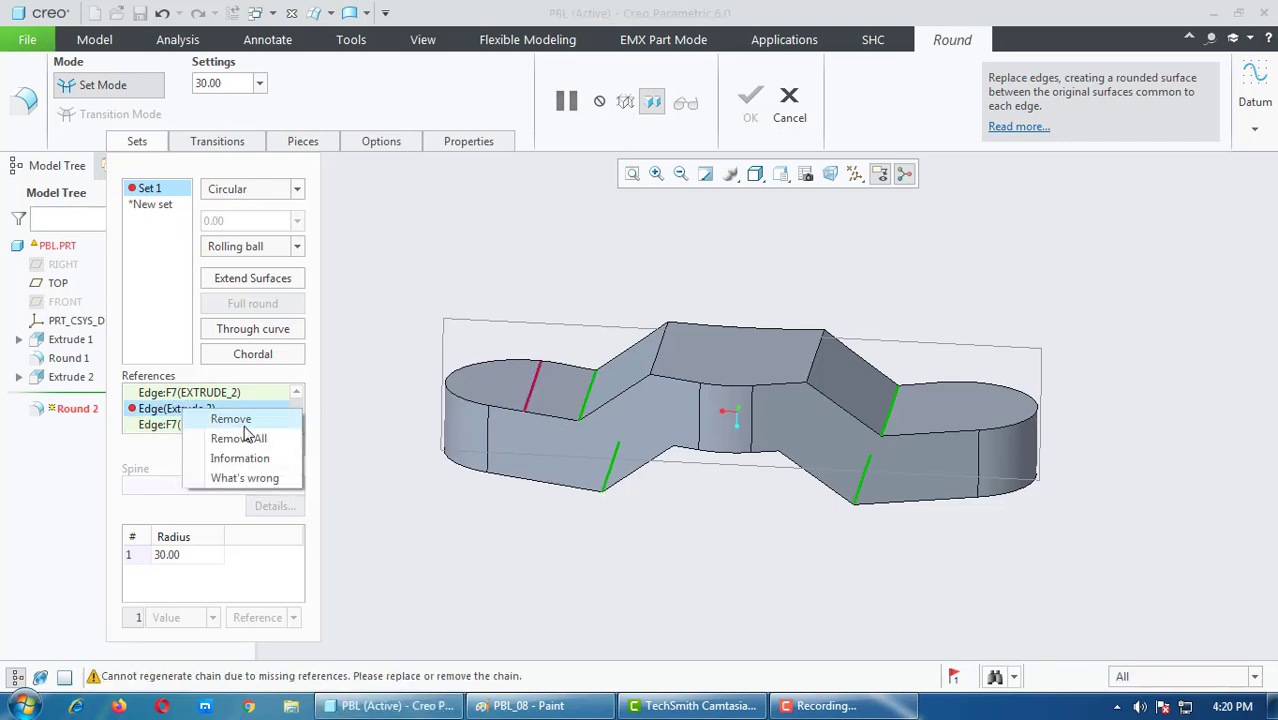
left_click(244, 424)
middle_click_drag(862, 499, 842, 425)
left_click(751, 118)
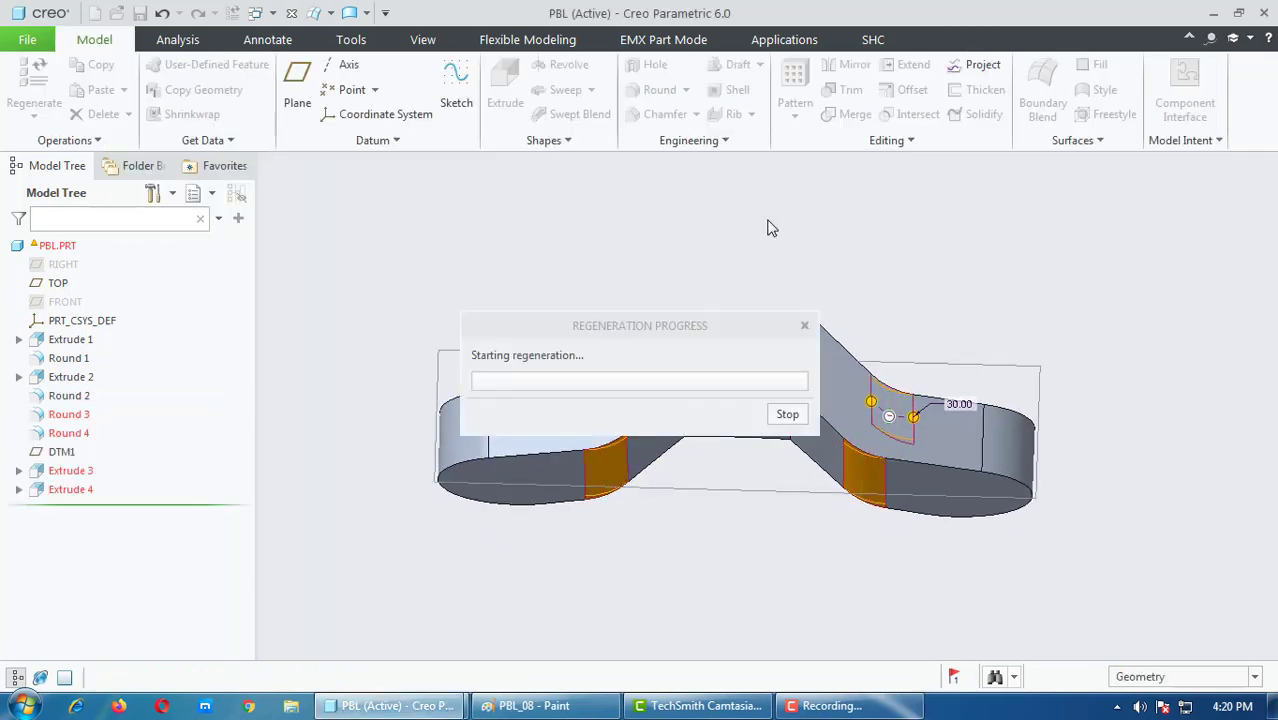
middle_click_drag(870, 305, 847, 328)
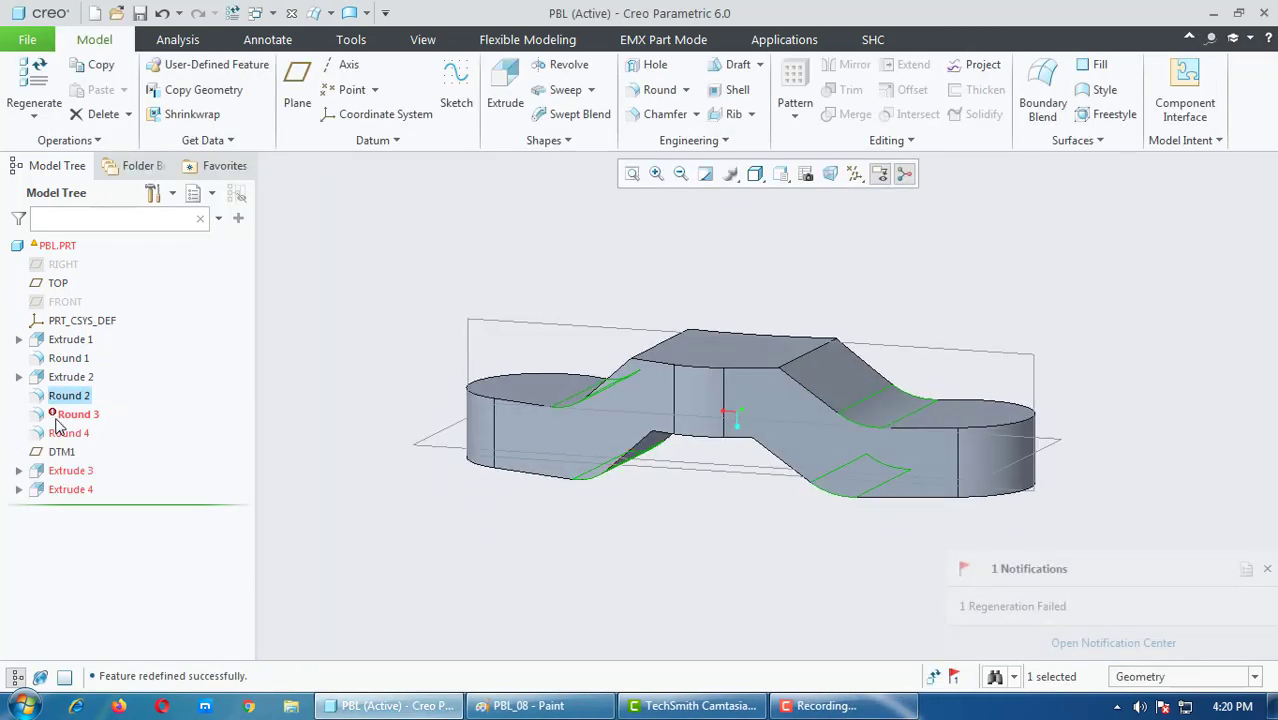
right_click(60, 415)
Step: Edit Round 3's definition and add a new slot edge to its radius-20 set
left_click(36, 378)
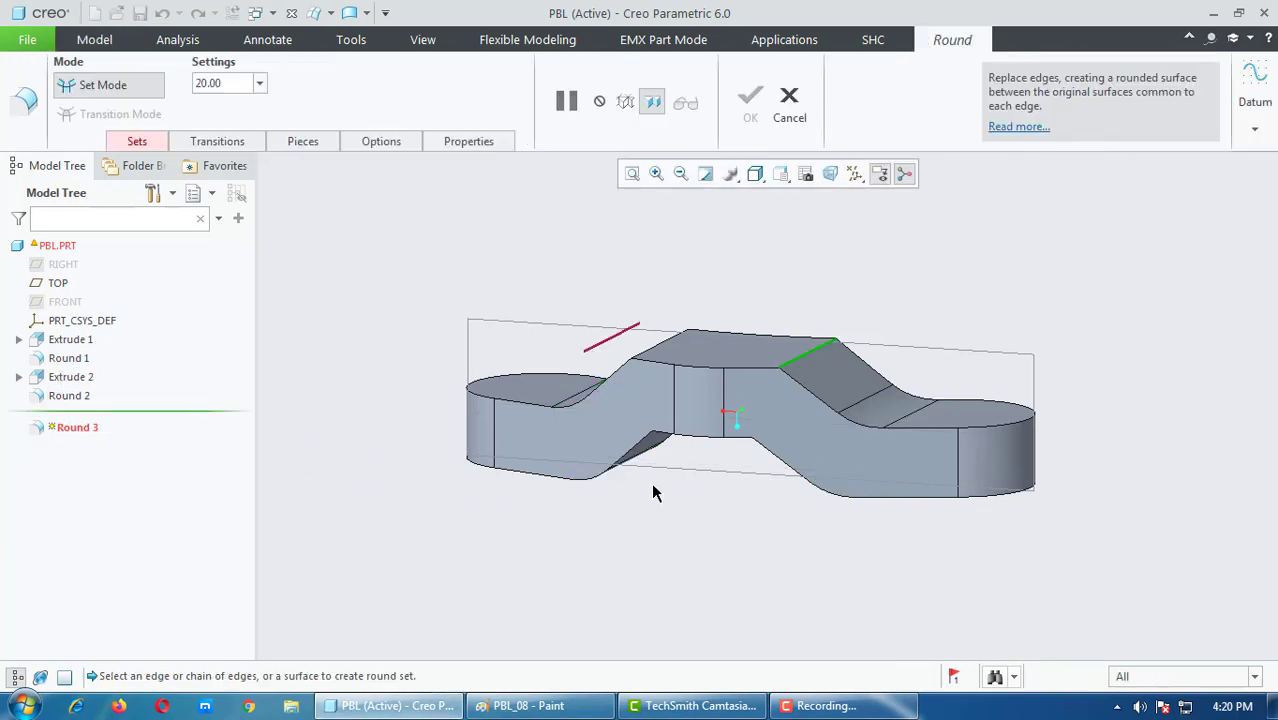
middle_click_drag(652, 492, 670, 485)
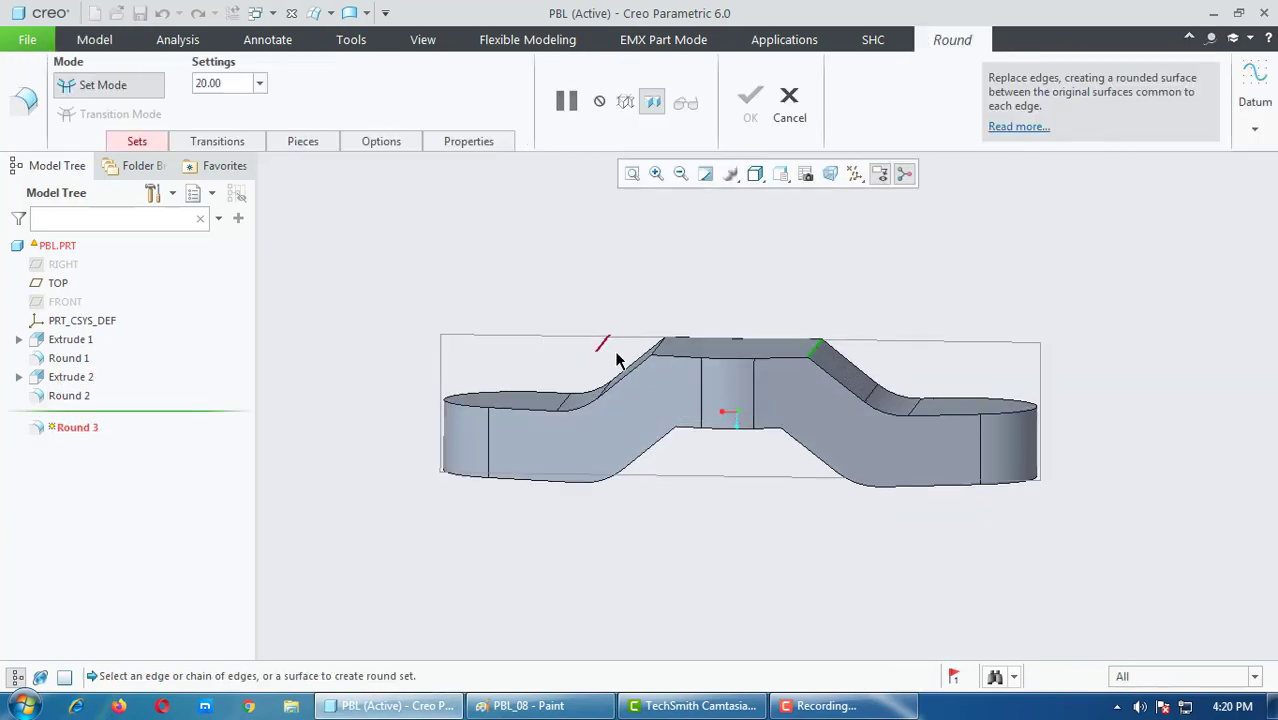
left_click(156, 141)
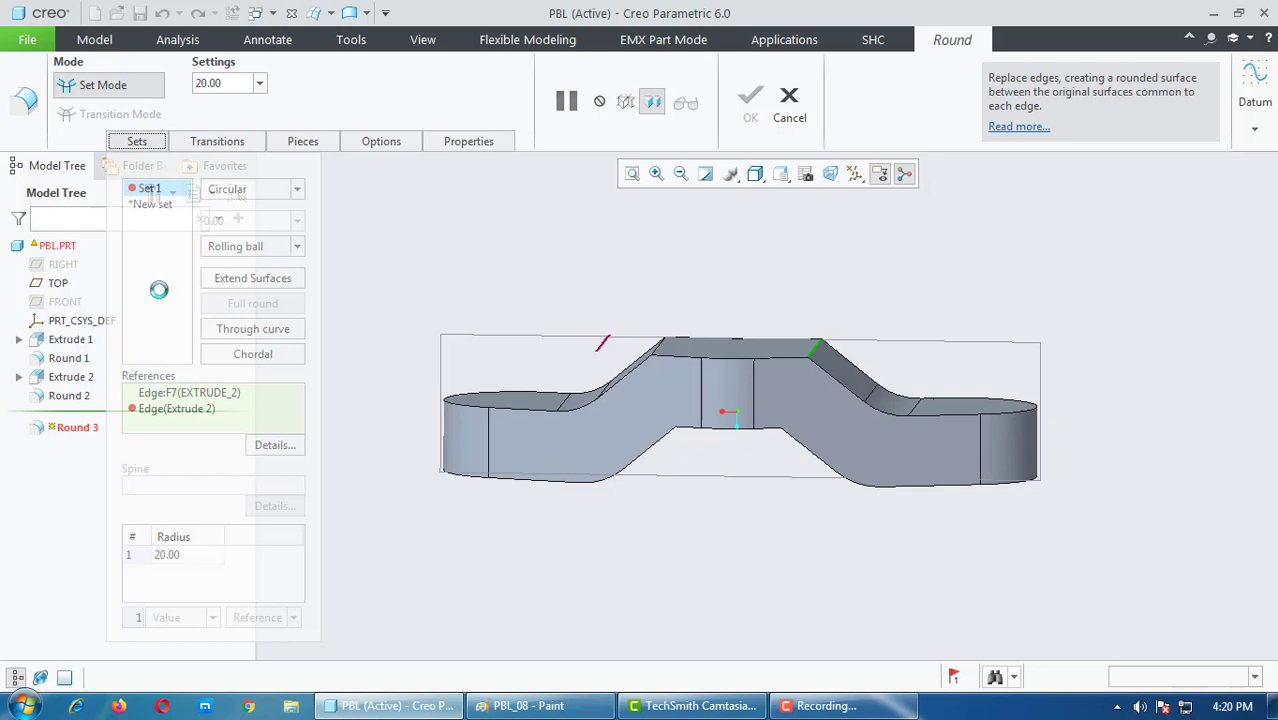
left_click(208, 421)
middle_click_drag(343, 412, 531, 354)
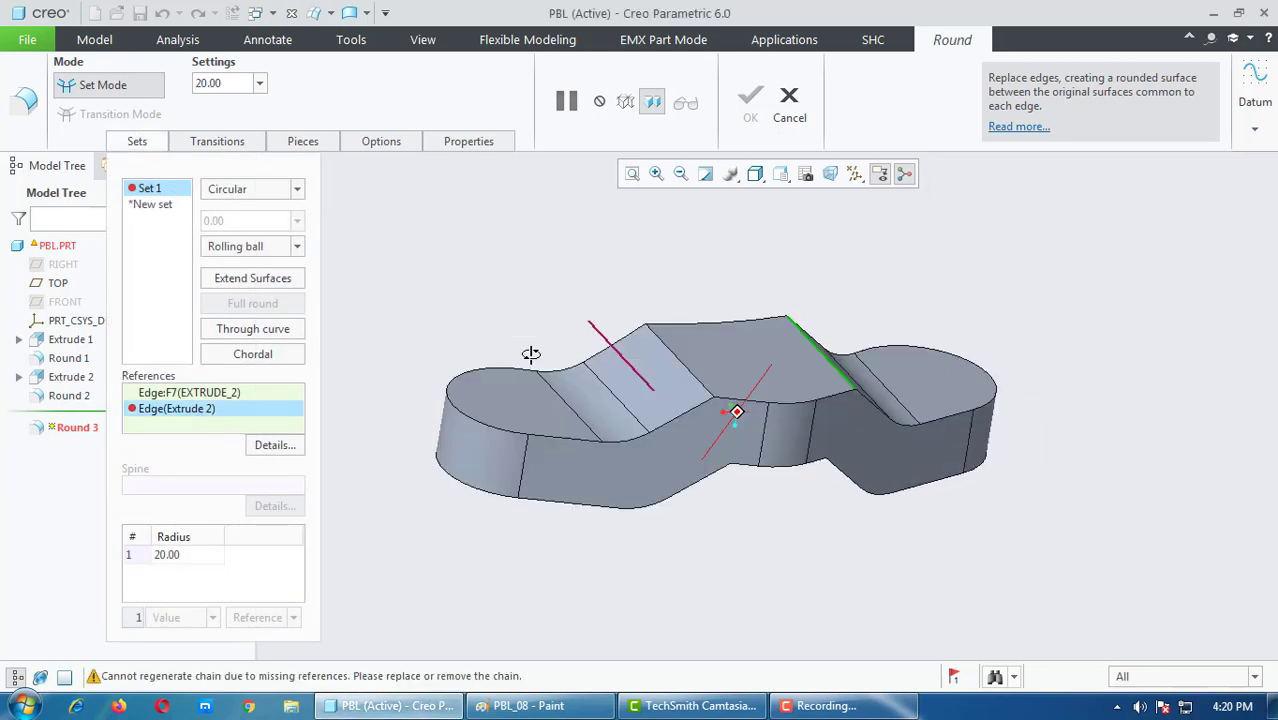
left_click(684, 370)
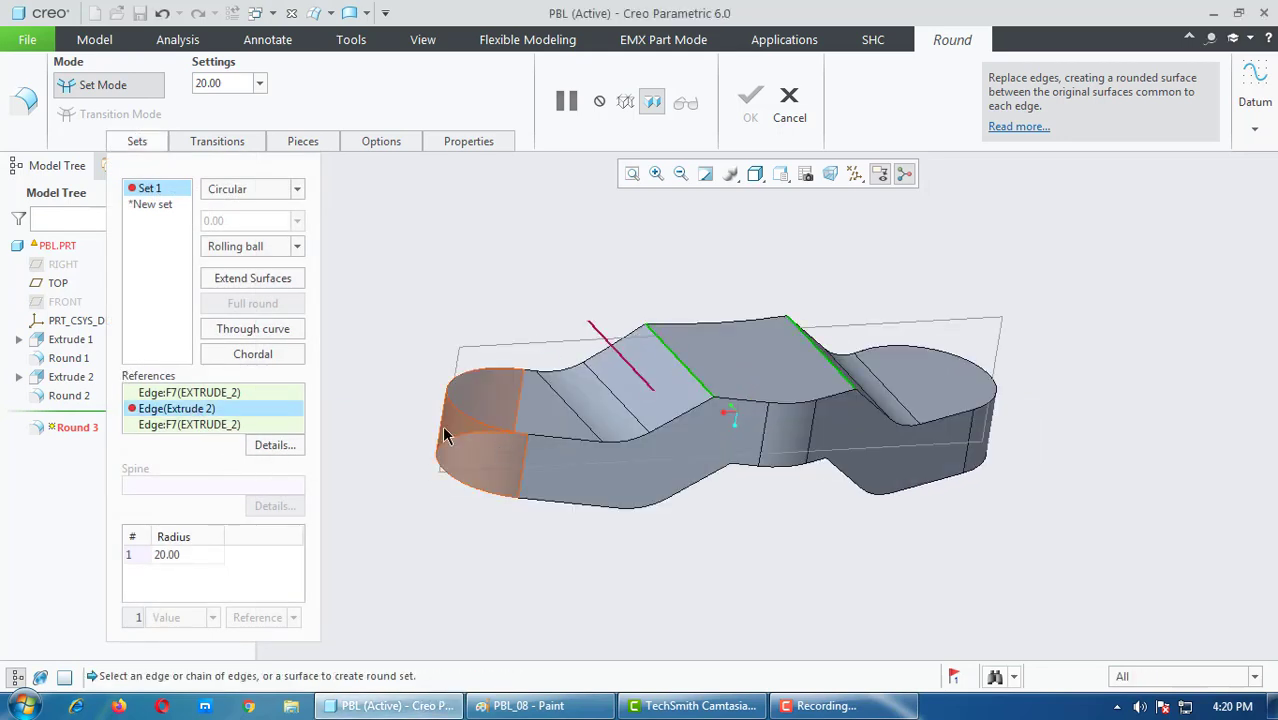
Step: Remove the missing edge reference from Round 3 and confirm the round
right_click(168, 418)
left_click(232, 424)
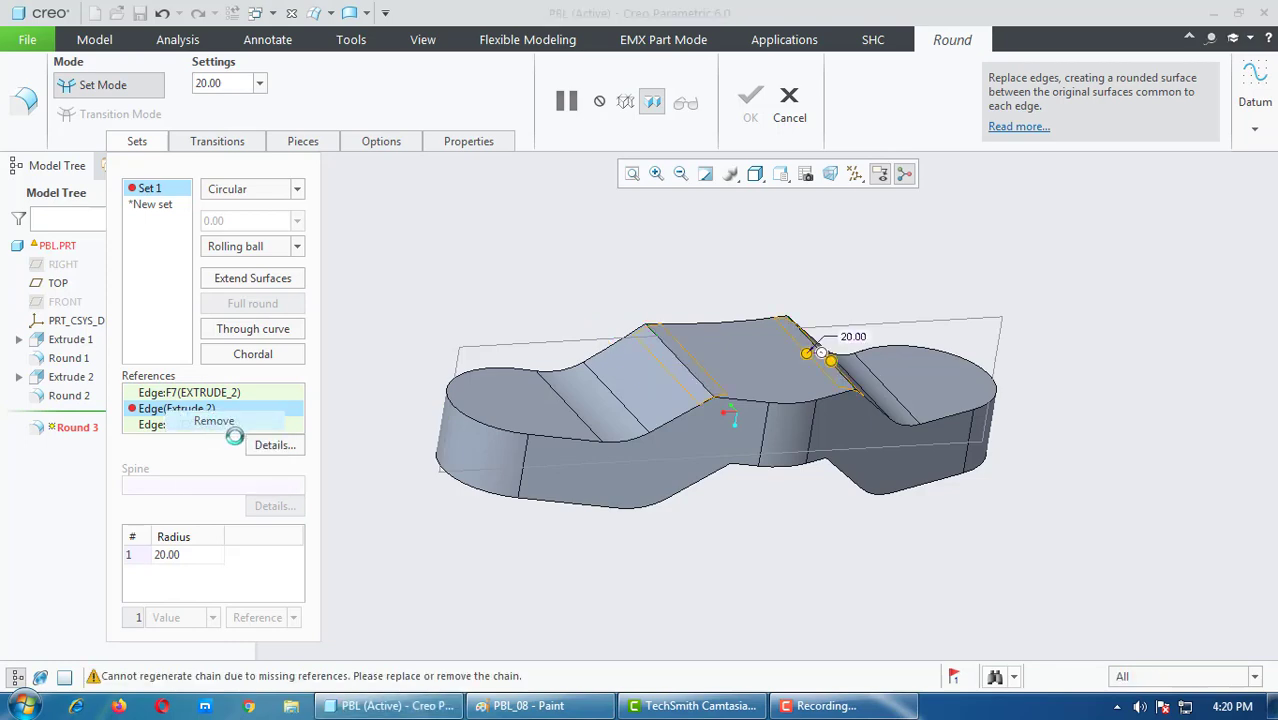
mouse_move(640, 300)
middle_mouse_down()
mouse_move(617, 334)
mouse_move(690, 260)
middle_mouse_up()
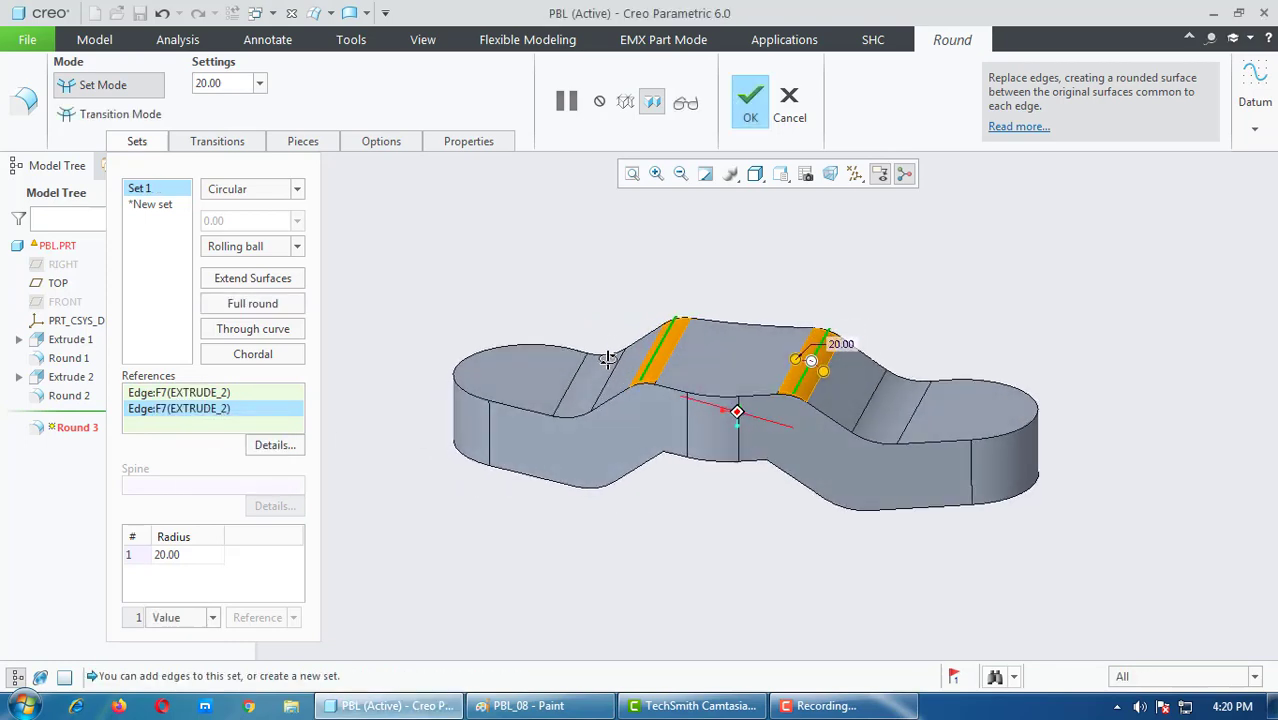
left_click(750, 100)
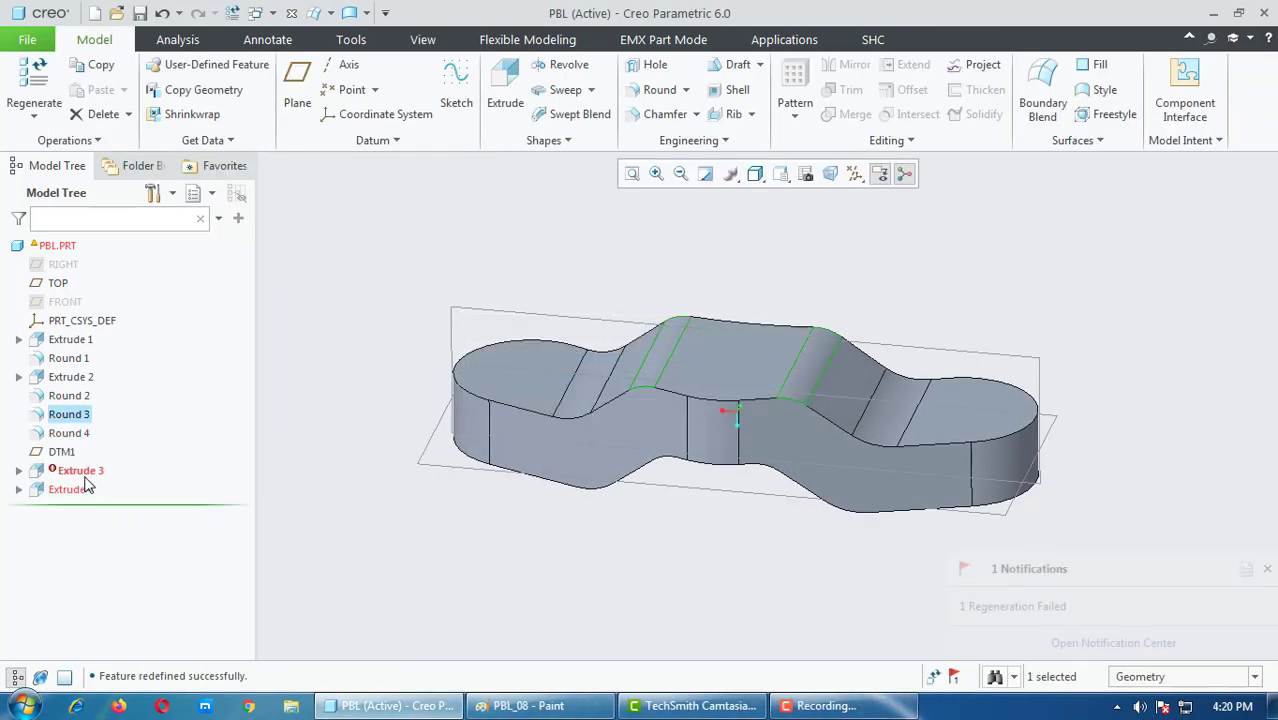
right_click(90, 471)
Step: Open the Extrude 3 section sketch from its Placement settings
left_click(97, 441)
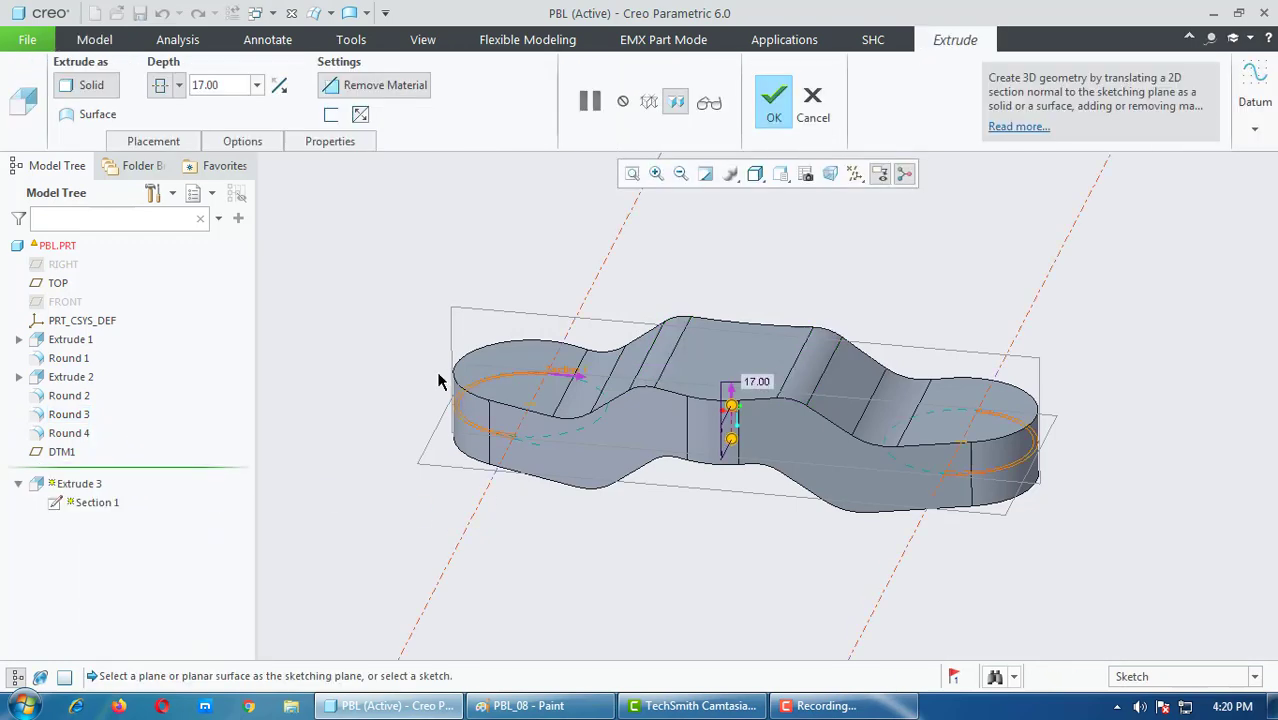
left_click(137, 147)
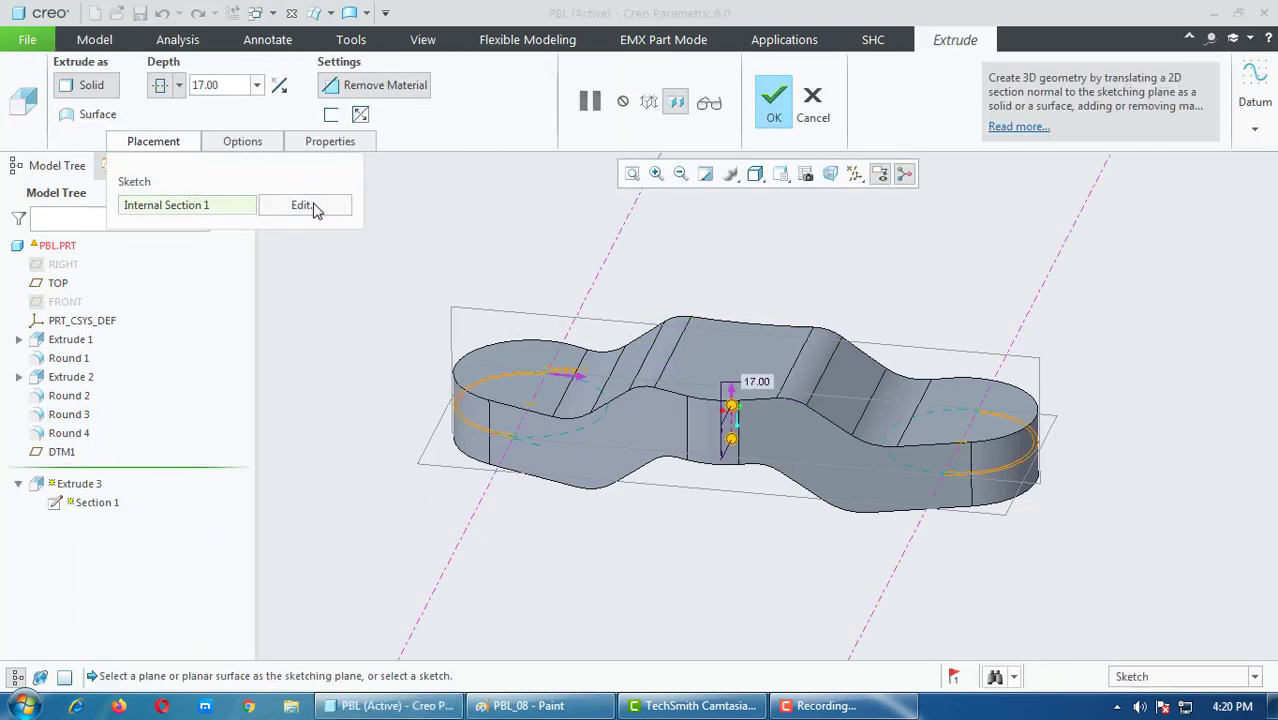
left_click(313, 206)
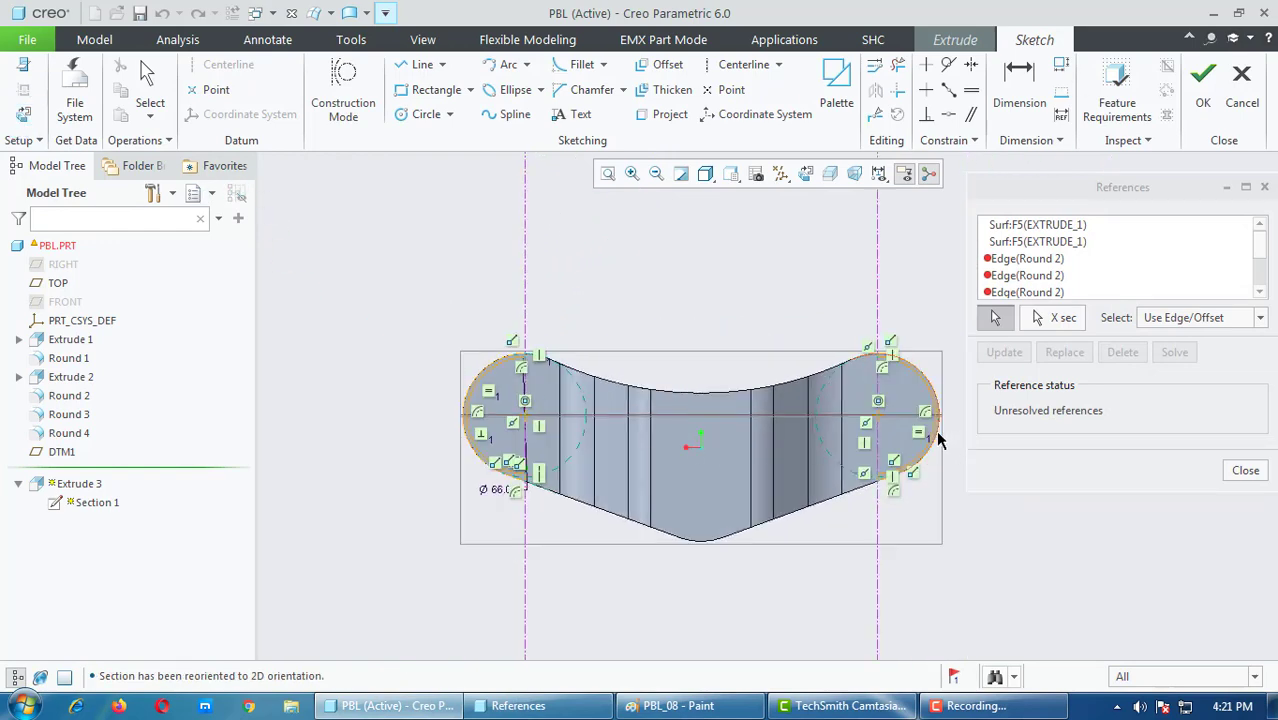
scroll(938, 440, "down", 2)
scroll(918, 348, "down", 2)
Step: Delete the missing Round 2 edge references from the sketch References list
left_click(1037, 263)
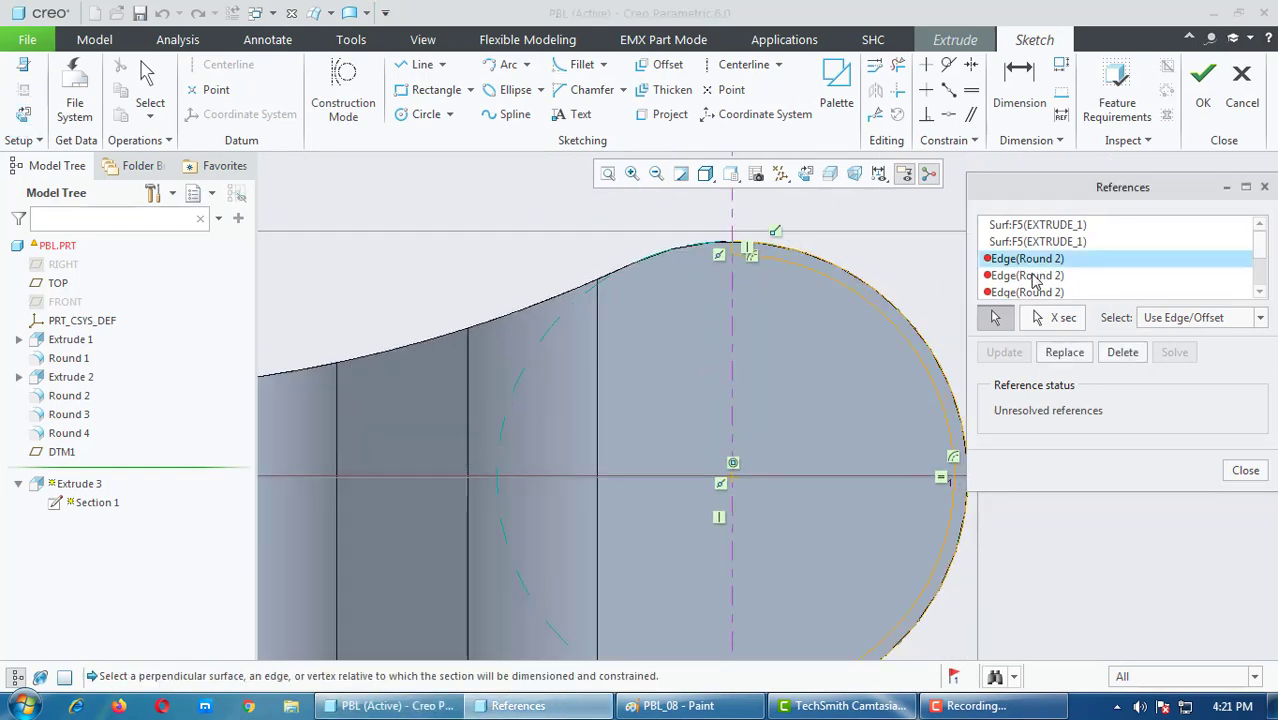
scroll(1033, 298, "down", 2)
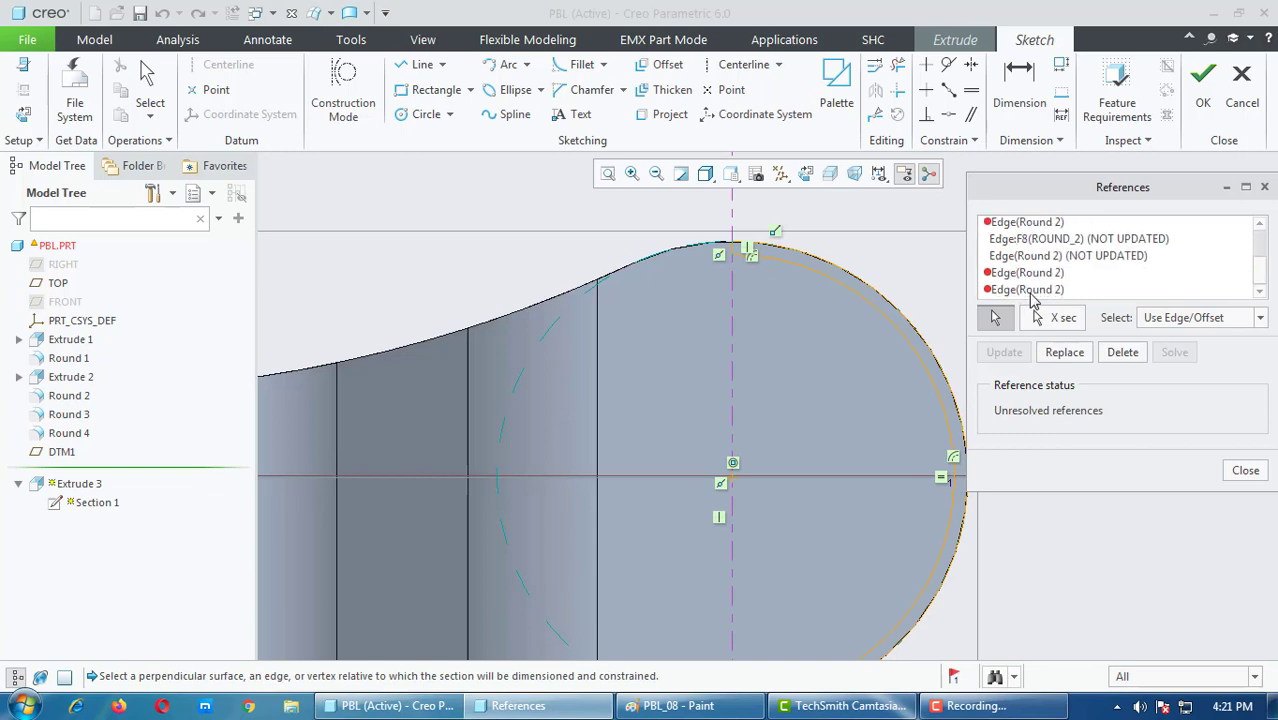
scroll(1033, 298, "up", 2)
scroll(1033, 298, "up", 1)
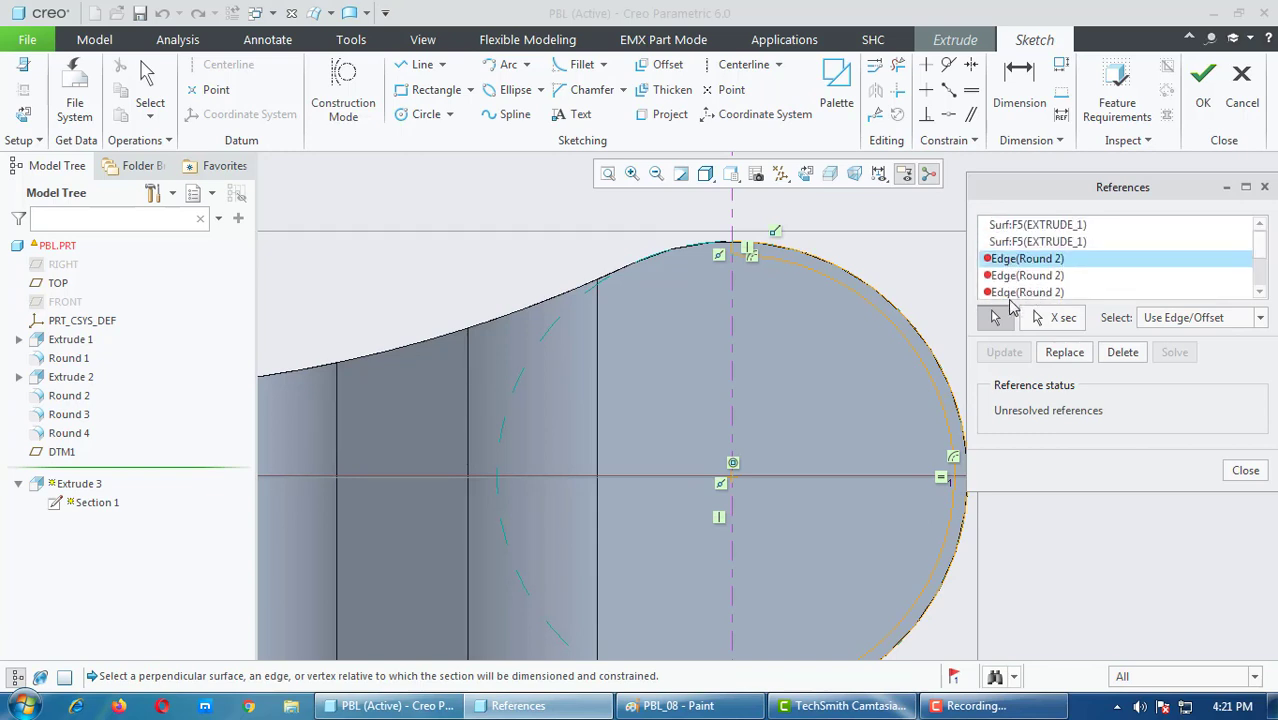
left_click(1012, 293, "shift")
left_click(1030, 262)
left_click(1031, 292, "shift")
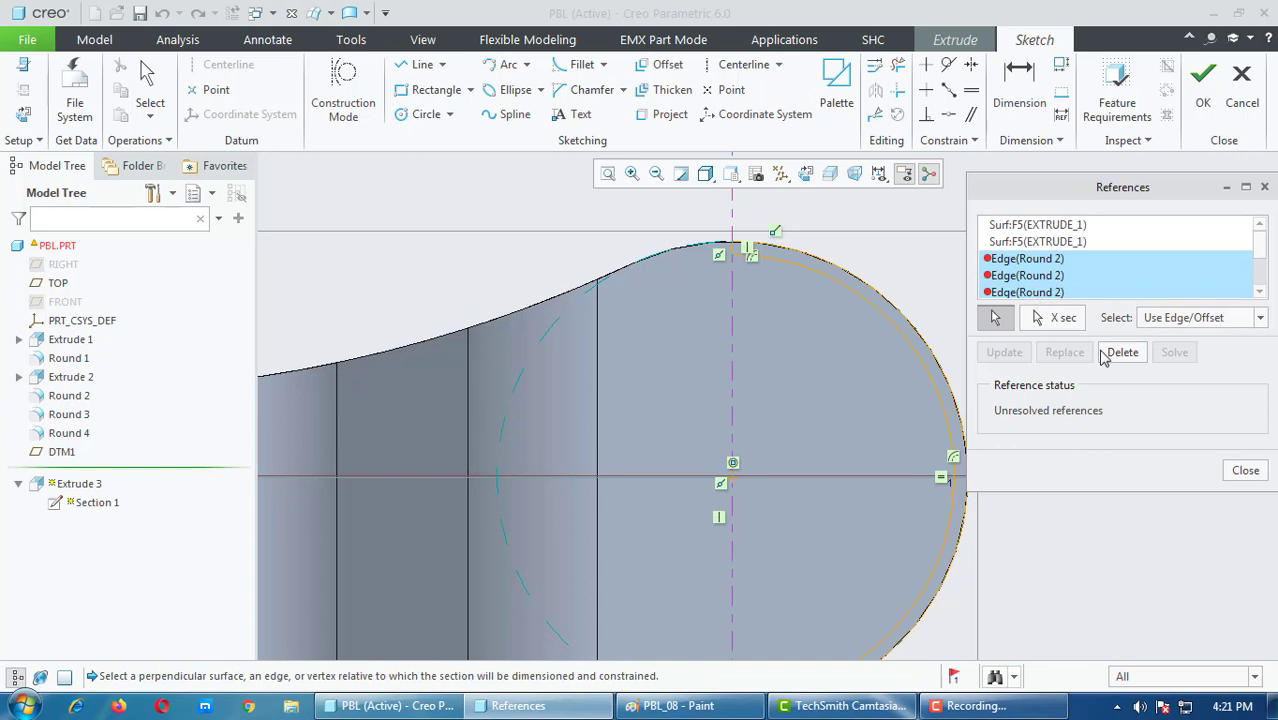
left_click(1106, 354)
left_click(1030, 290)
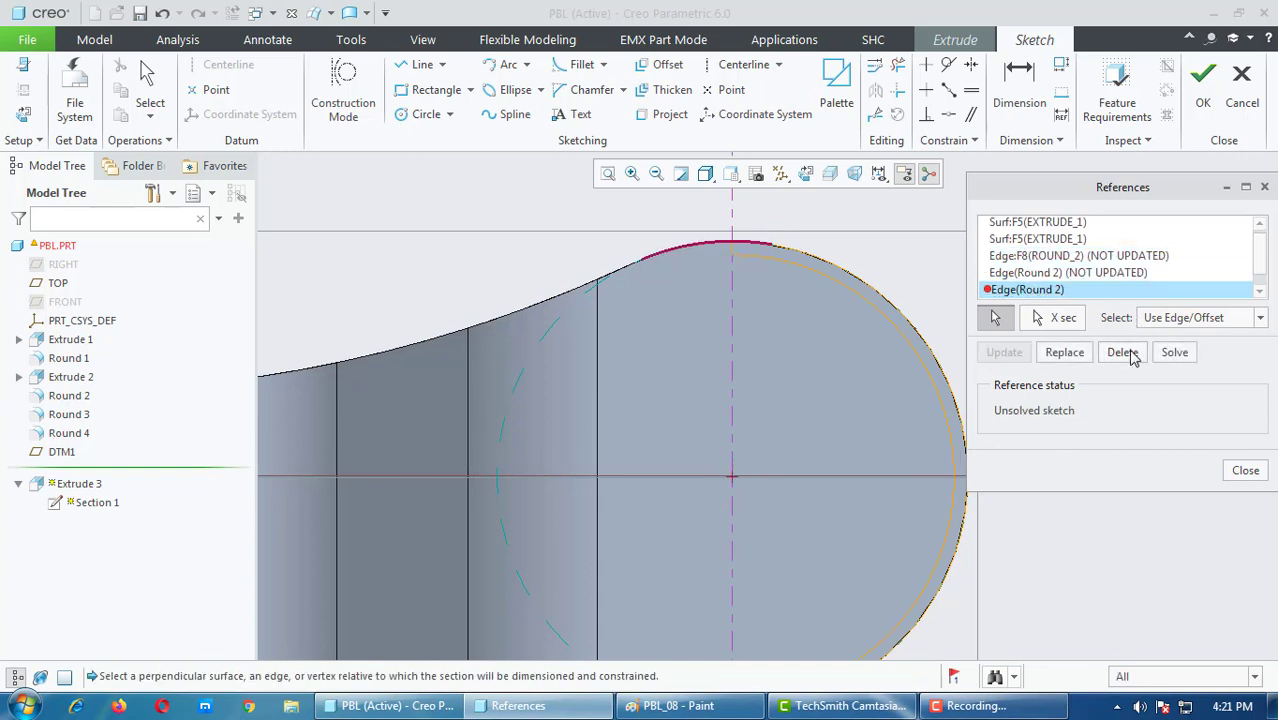
left_click(1078, 359)
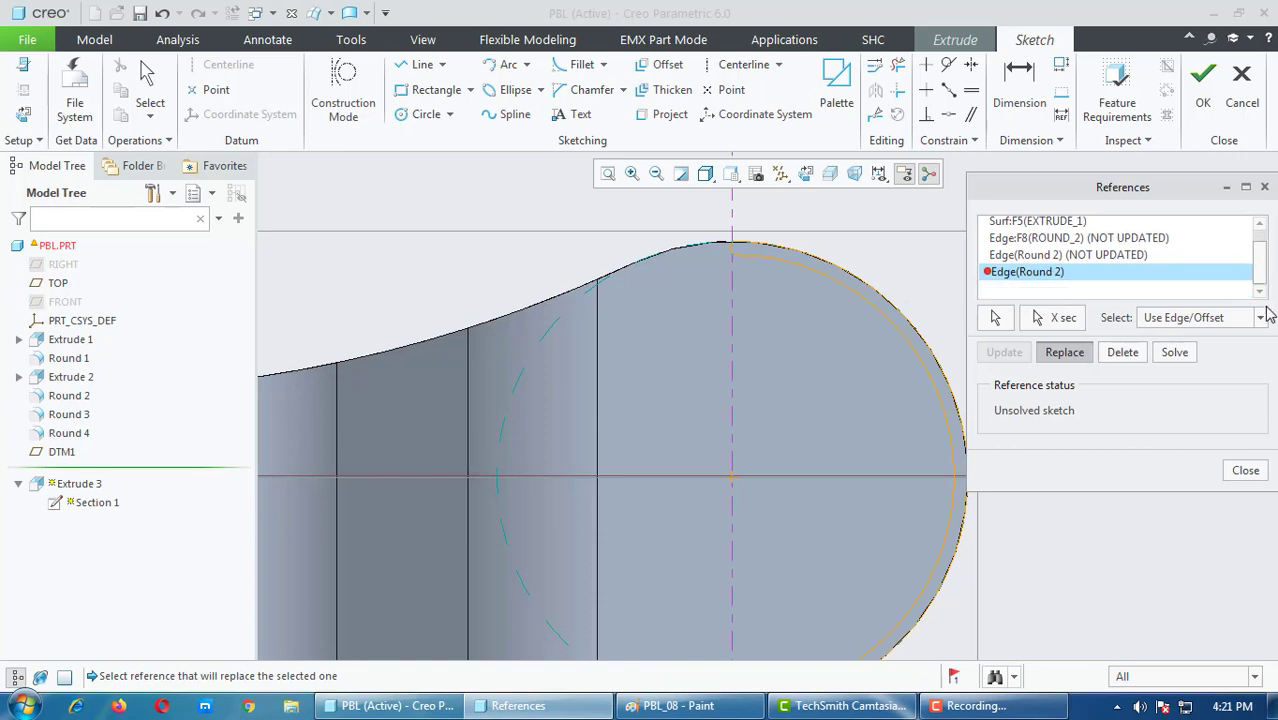
left_click(995, 317)
left_click(1118, 354)
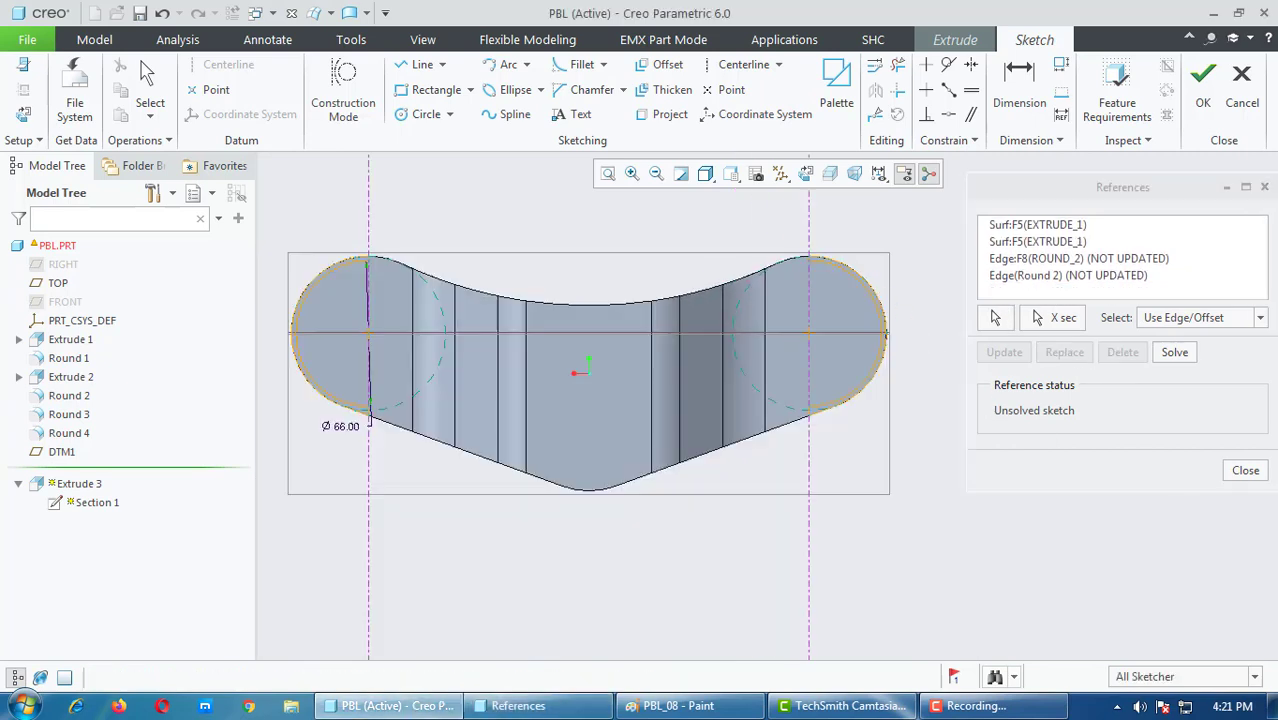
Step: Add the RIGHT datum plane as a sketch reference and try solving the sketch
left_click(1246, 472)
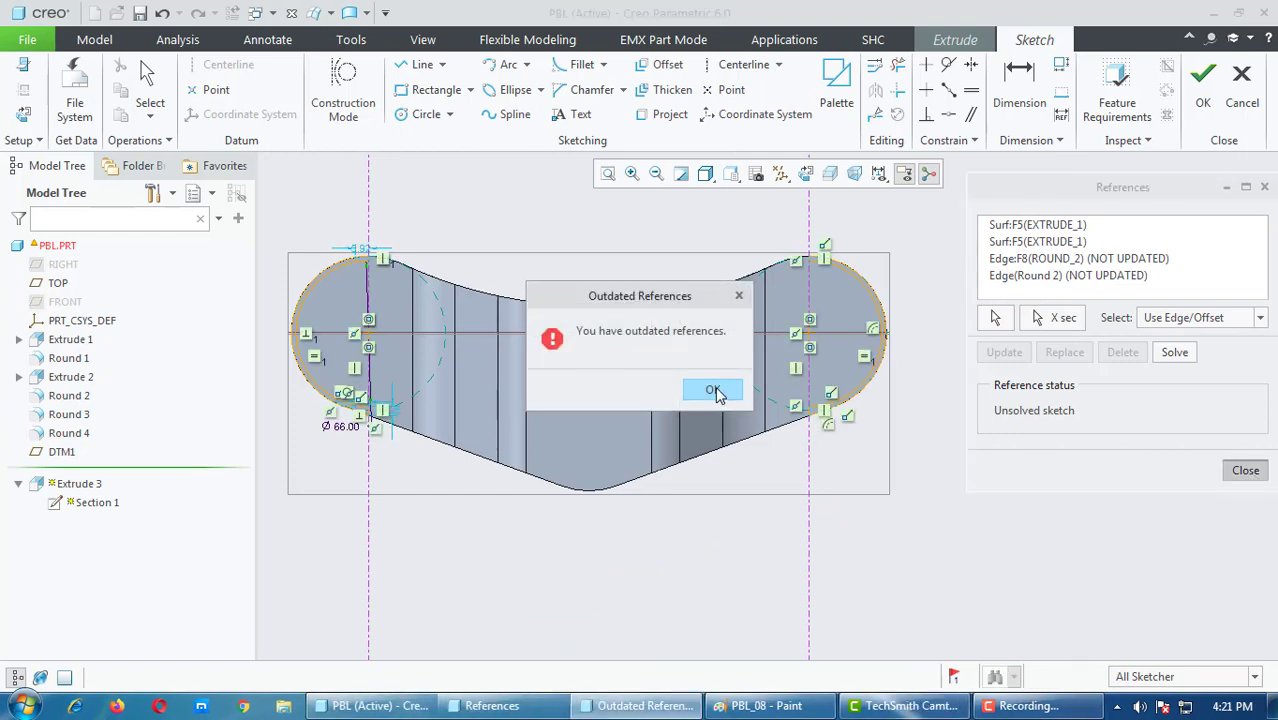
left_click(716, 389)
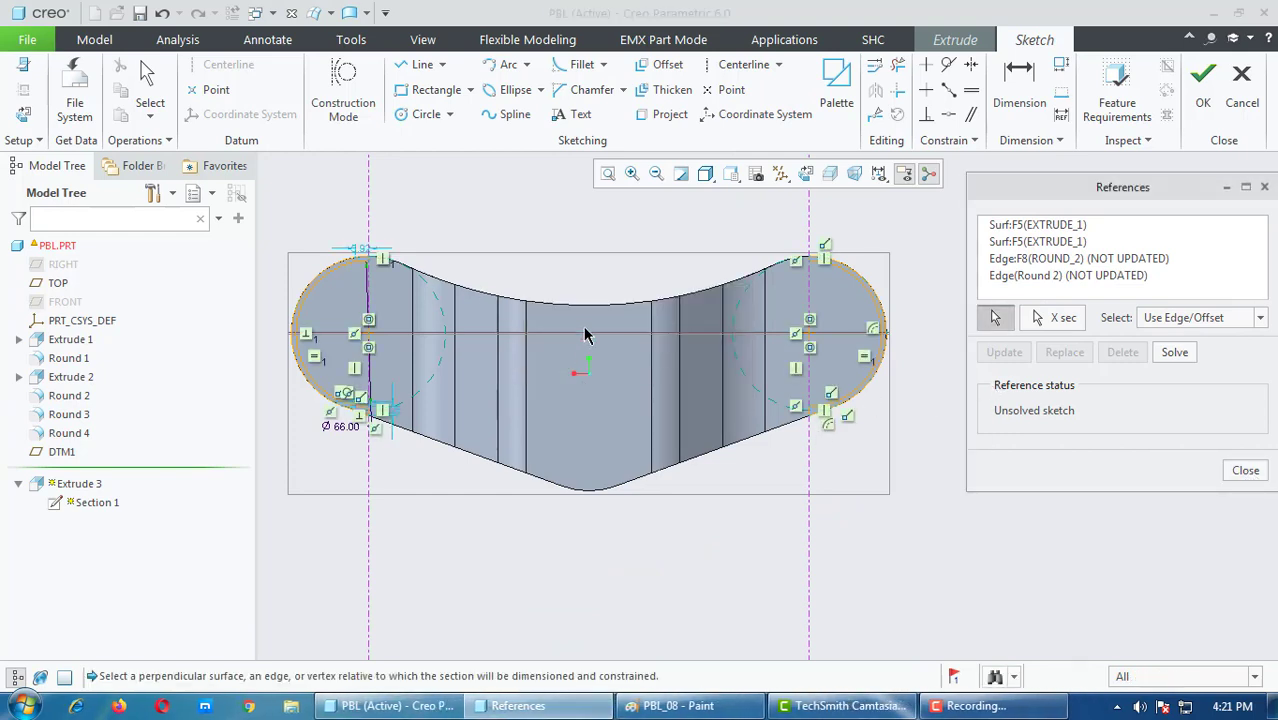
left_click(772, 176)
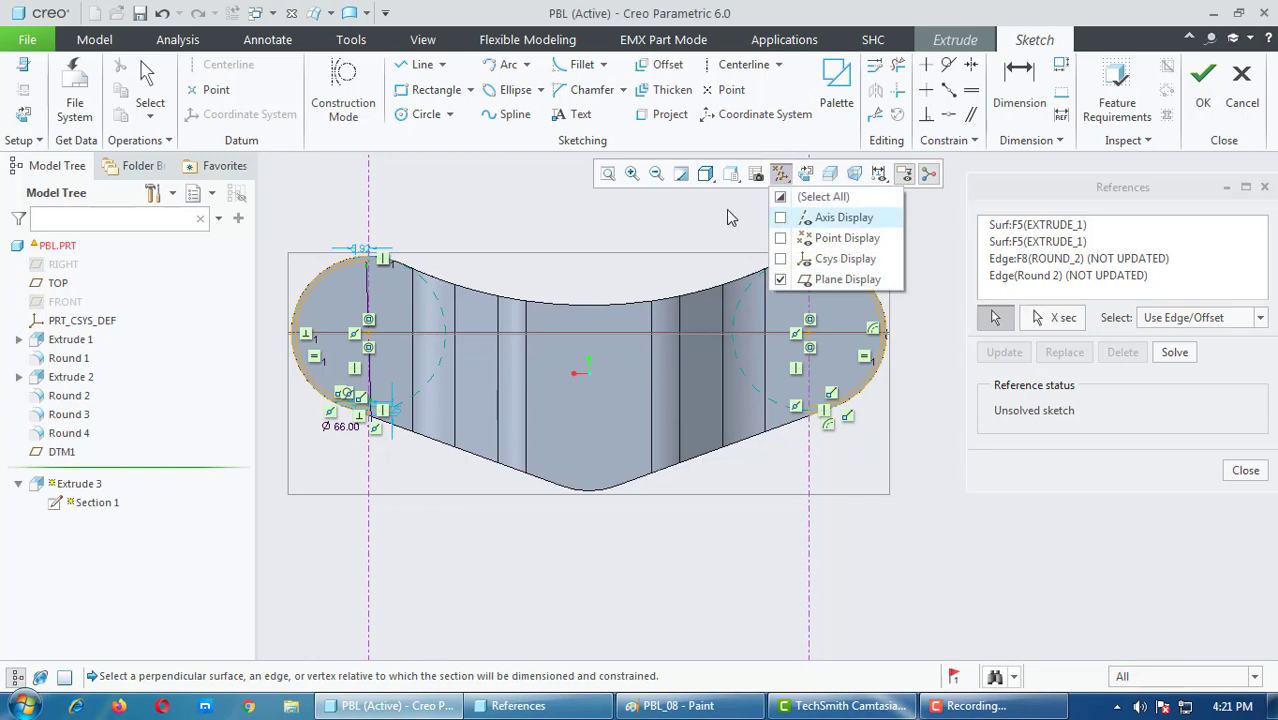
left_click(62, 265)
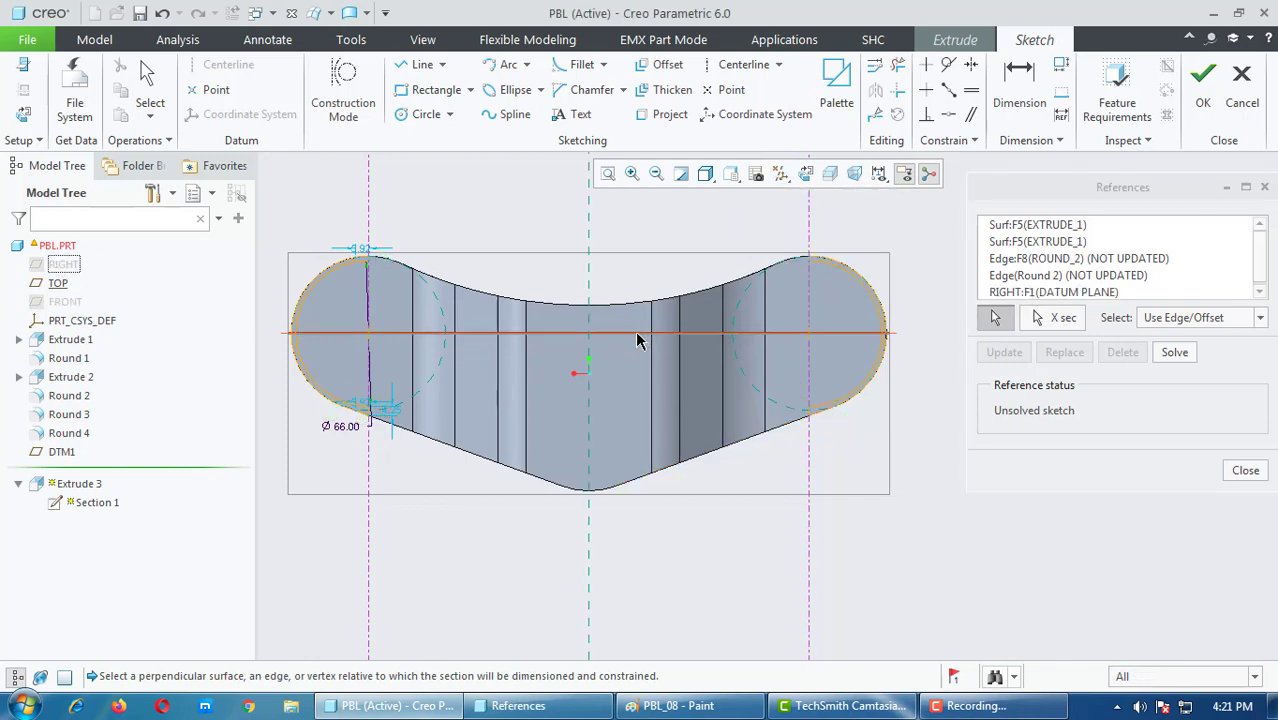
middle_click(717, 494)
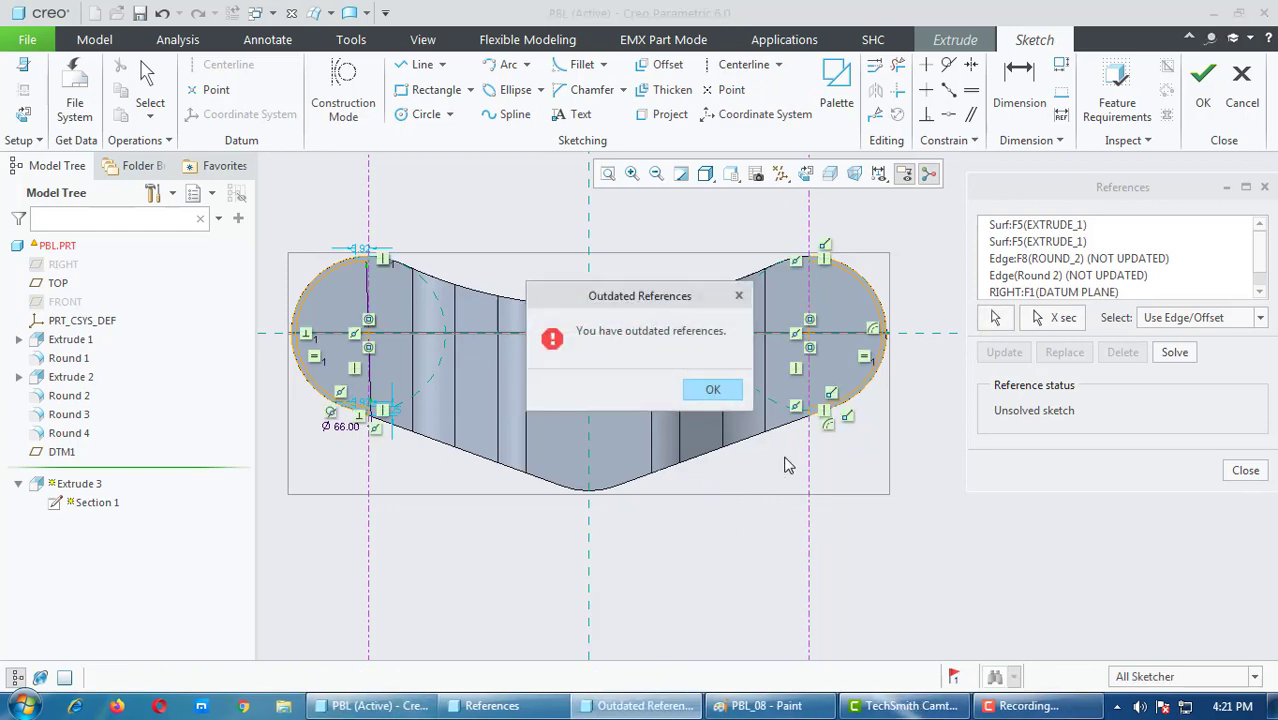
left_click(712, 390)
Step: Update the outdated ROUND_2 references to the current Round 2 and Extrude 2 edges
scroll(879, 296, "up", 4)
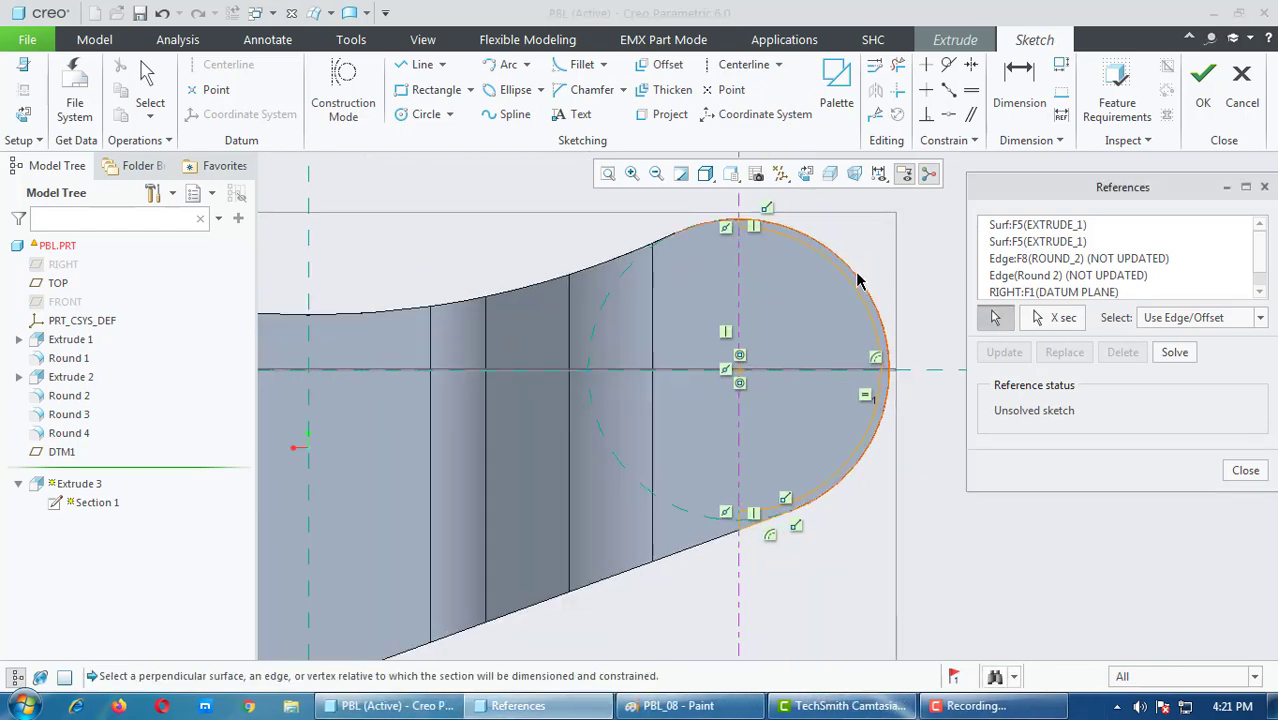
scroll(955, 316, "down", 3)
scroll(452, 305, "up", 3)
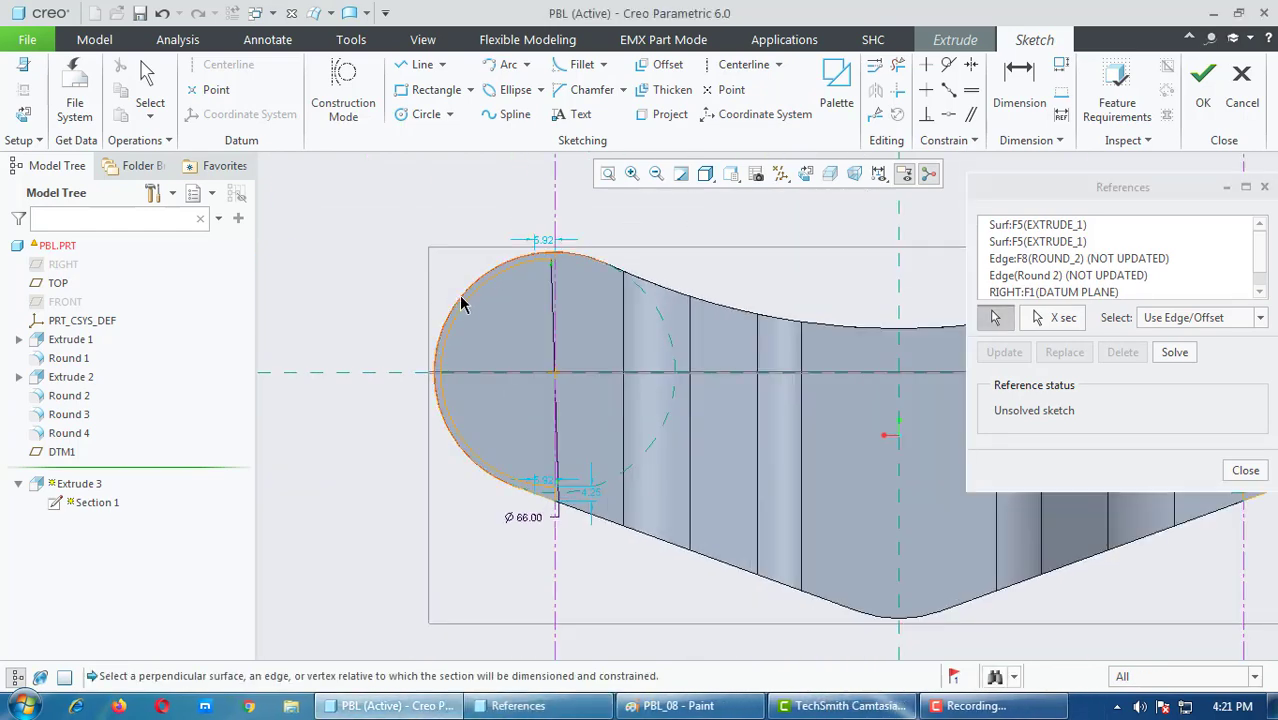
scroll(506, 398, "down", 2)
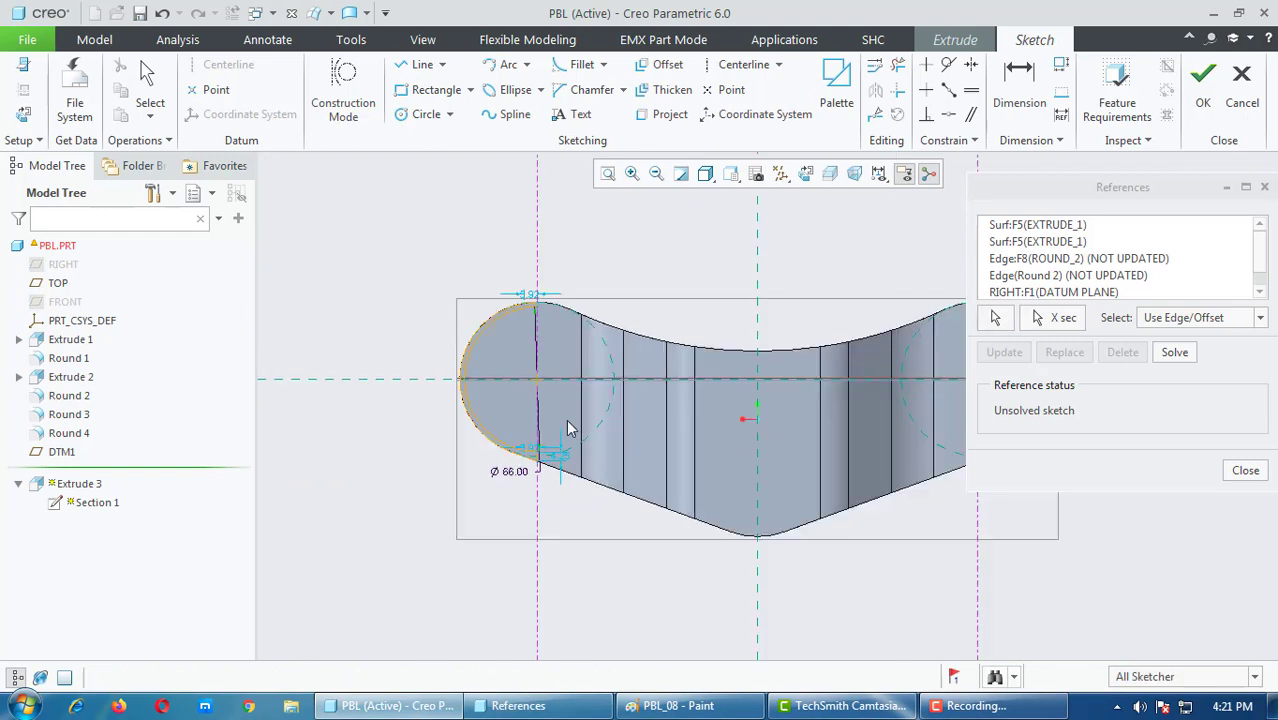
left_click(1256, 476)
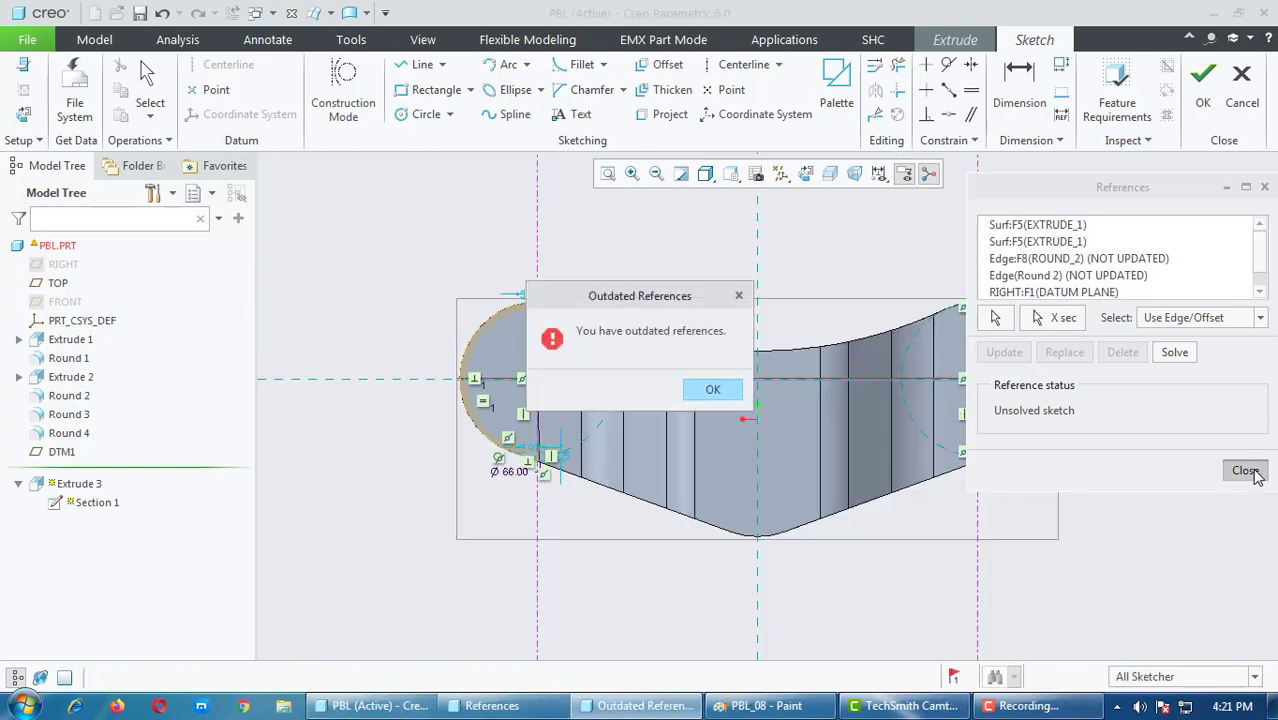
left_click(700, 392)
left_click(1125, 260)
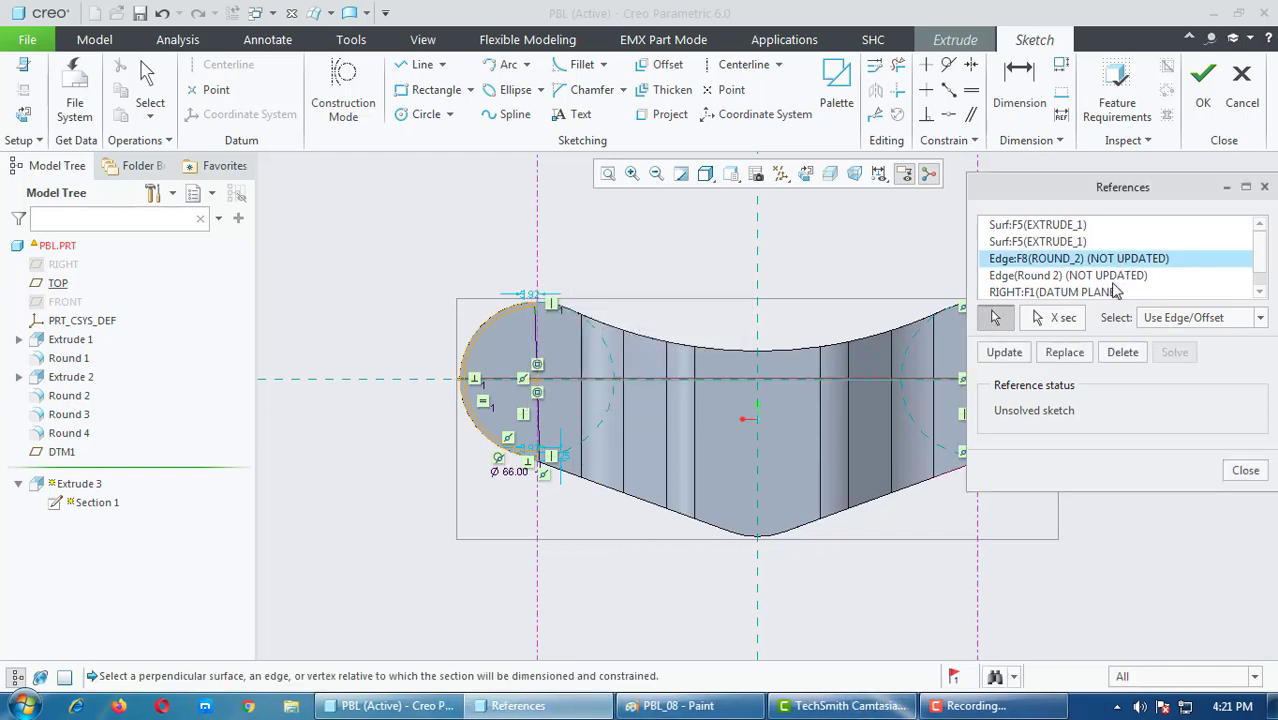
left_click(1008, 360)
left_click(1095, 276)
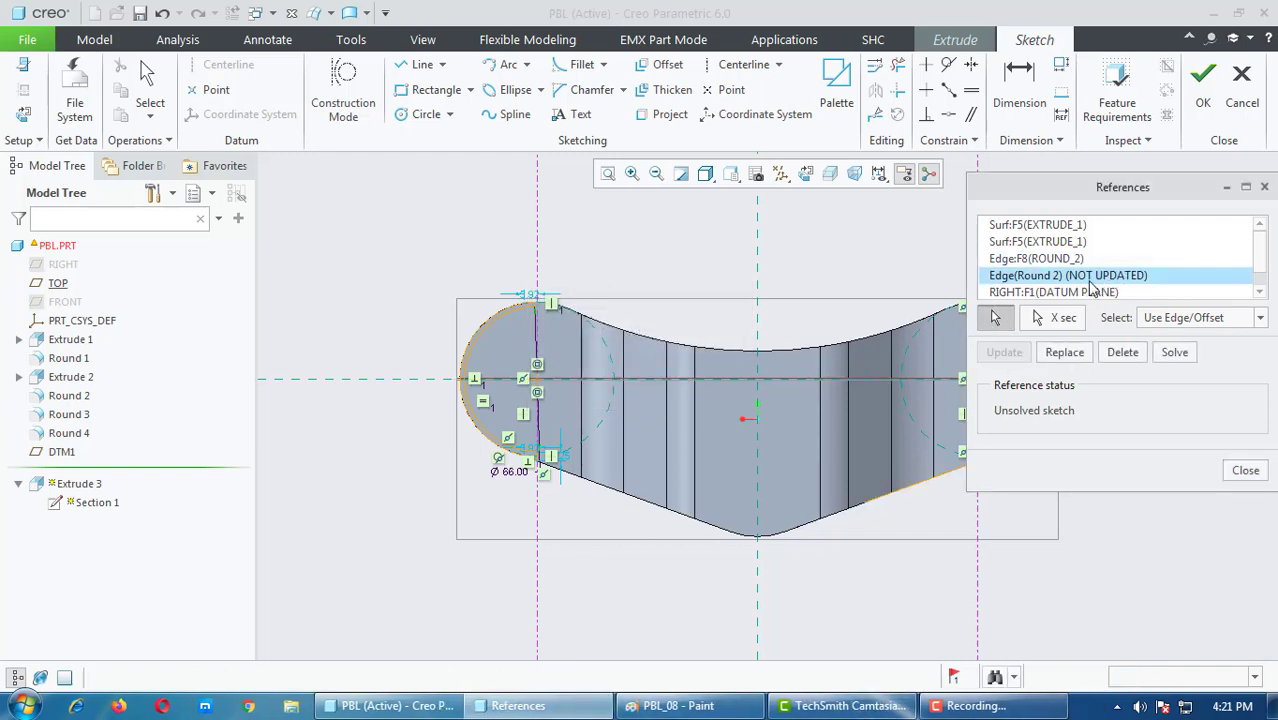
left_click(1010, 358)
scroll(1106, 288, "down", 1)
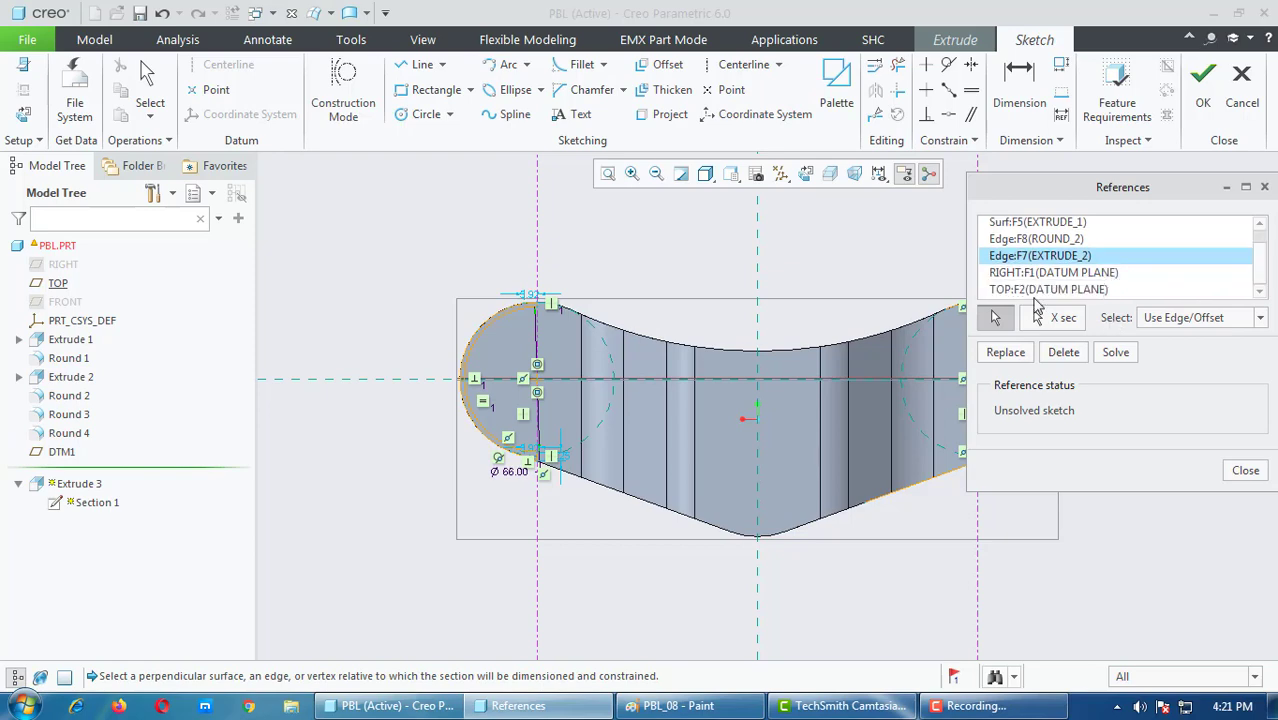
scroll(1048, 283, "up", 1)
Step: Trim away the unwanted arc and the right-end circle's left arc, showing no hidden lines
left_click(1256, 474)
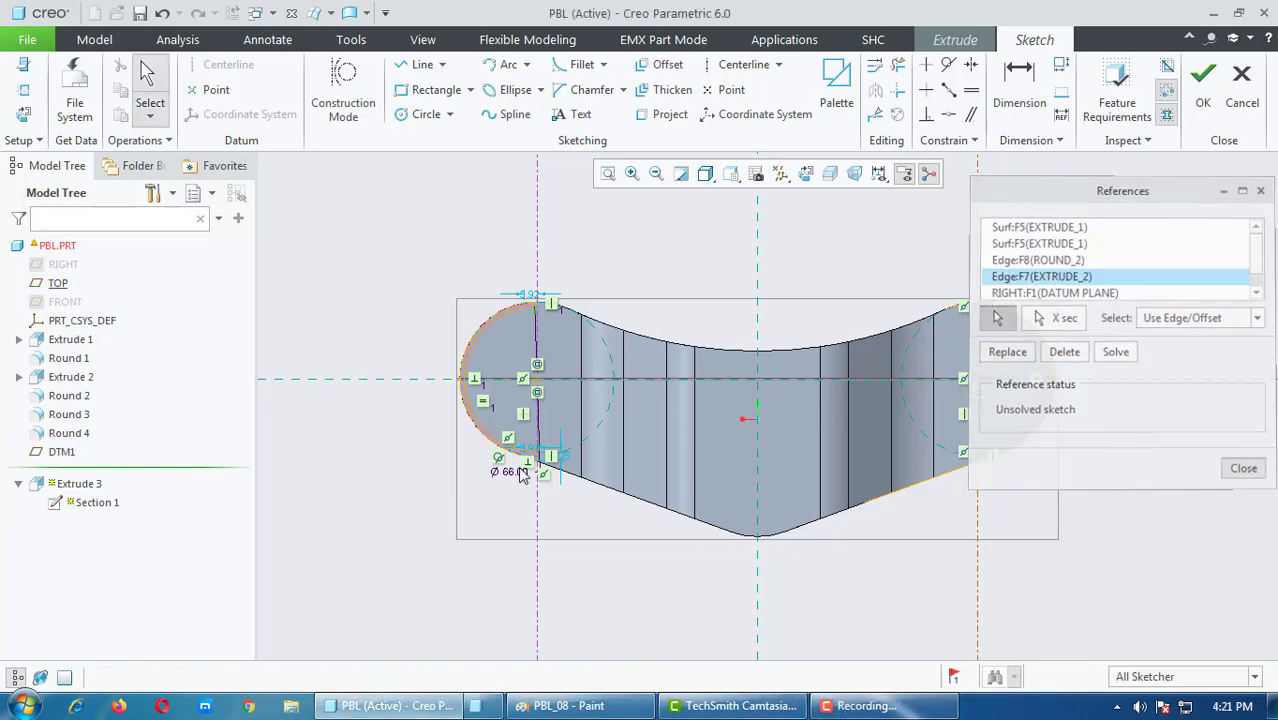
scroll(821, 306, "up", 3)
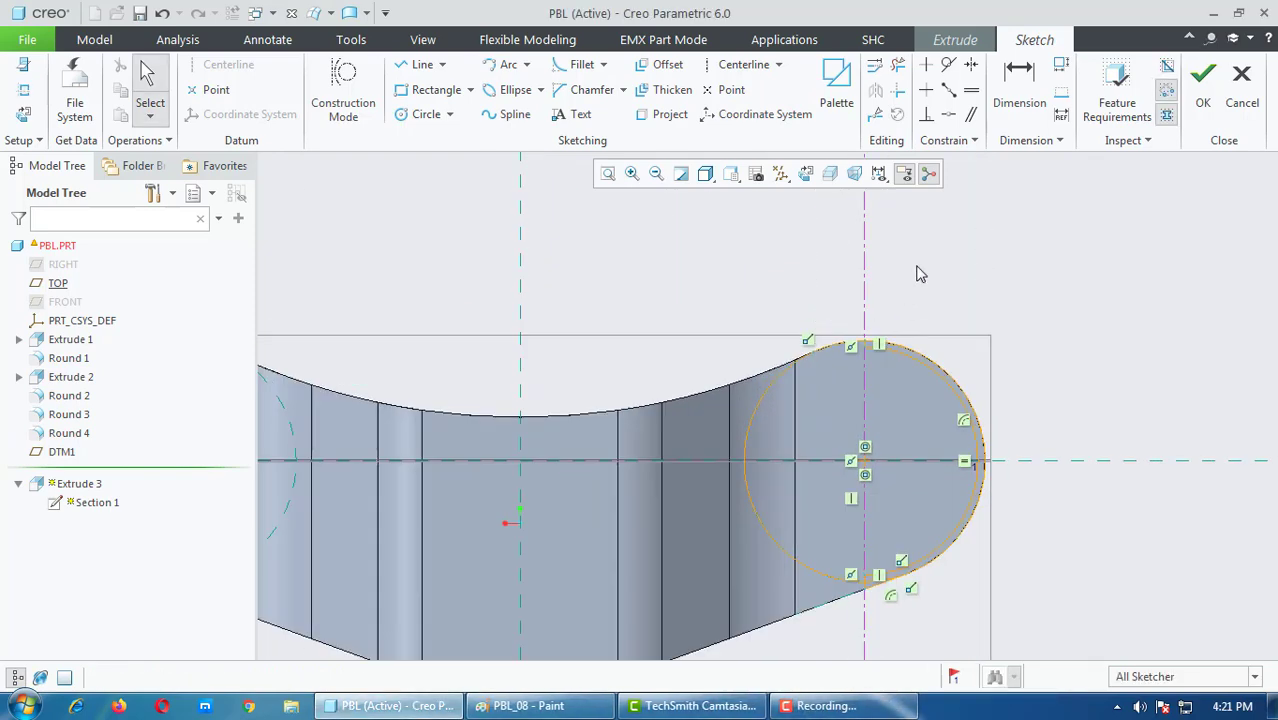
left_click(898, 64)
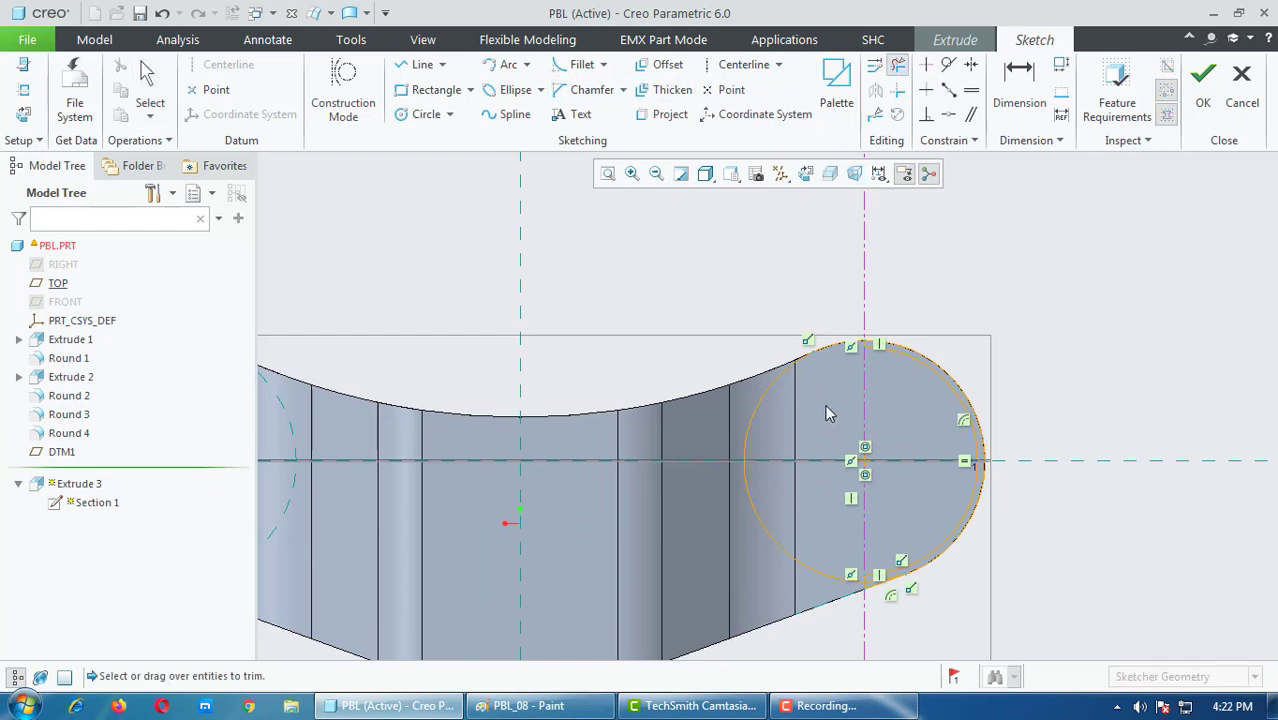
left_click_drag(826, 406, 820, 342)
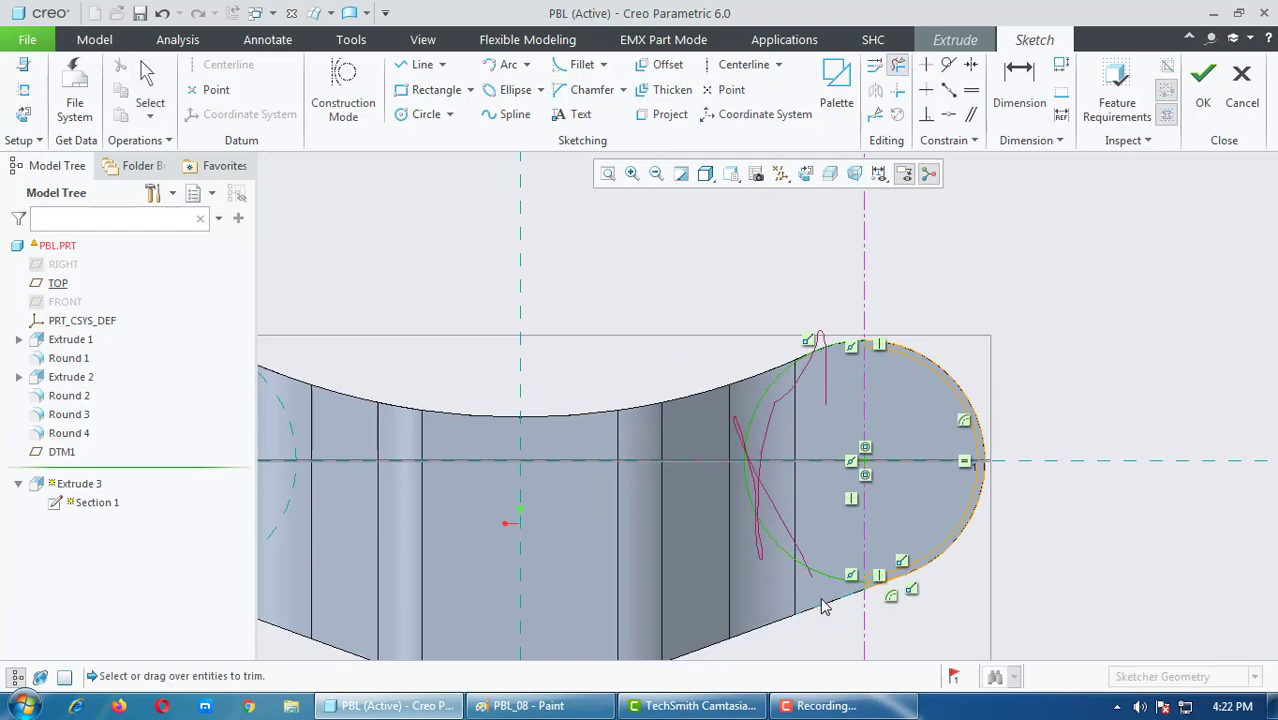
left_click_drag(760, 514, 847, 603)
scroll(860, 600, "up", 2)
scroll(873, 597, "up", 2)
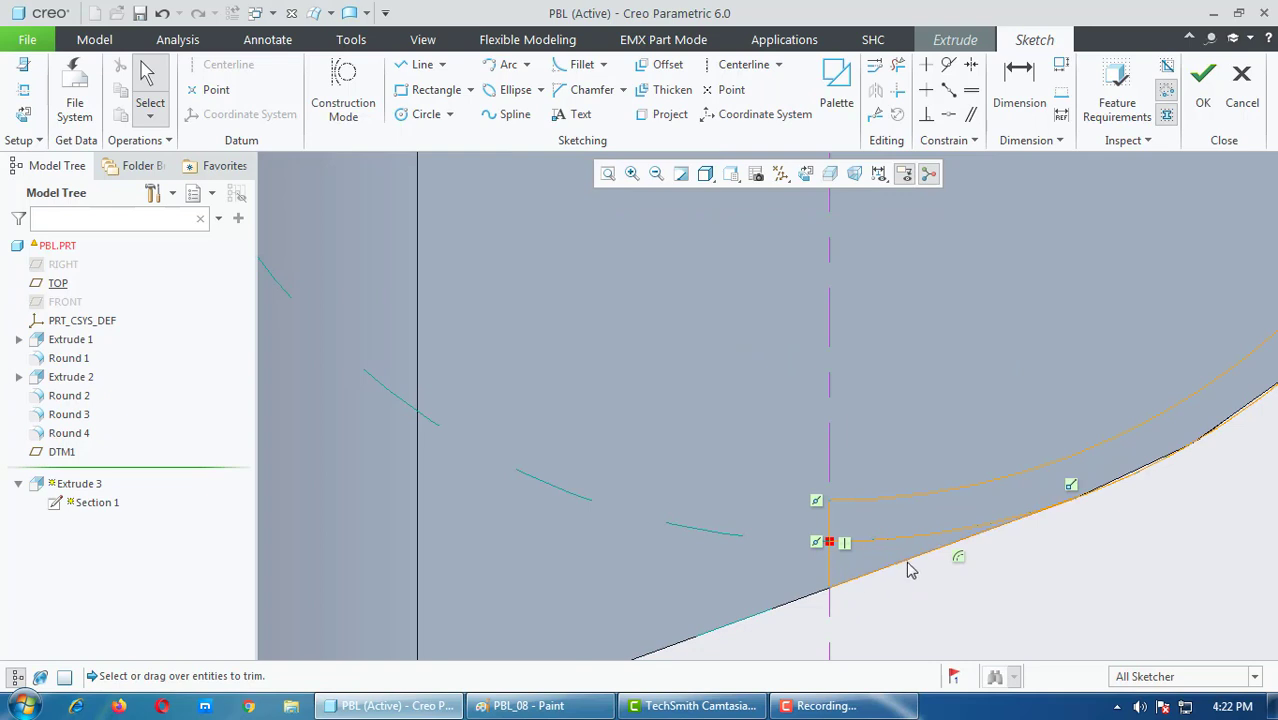
left_click(705, 174)
left_click(710, 259)
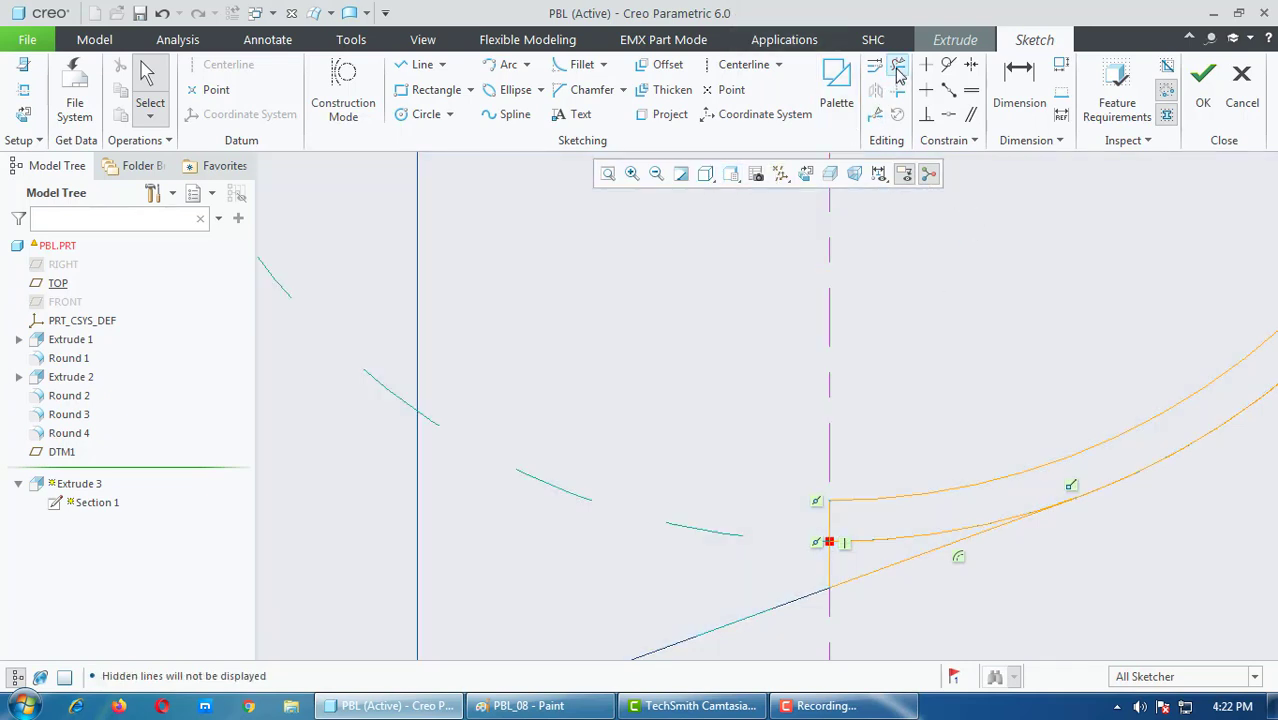
Step: Corner-trim the short vertical line and the arc so they meet at a corner
left_click(898, 68)
scroll(890, 530, "down", 2)
scroll(868, 565, "down", 2)
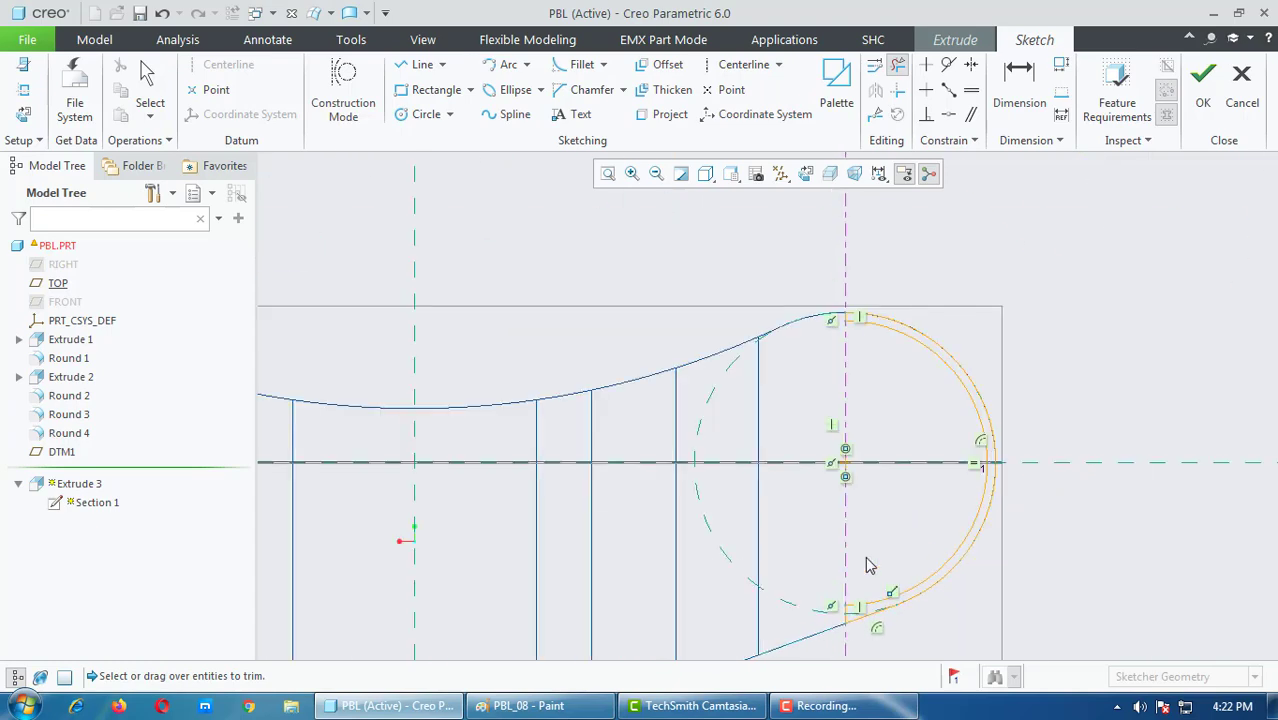
scroll(858, 385, "up", 2)
scroll(967, 380, "down", 2)
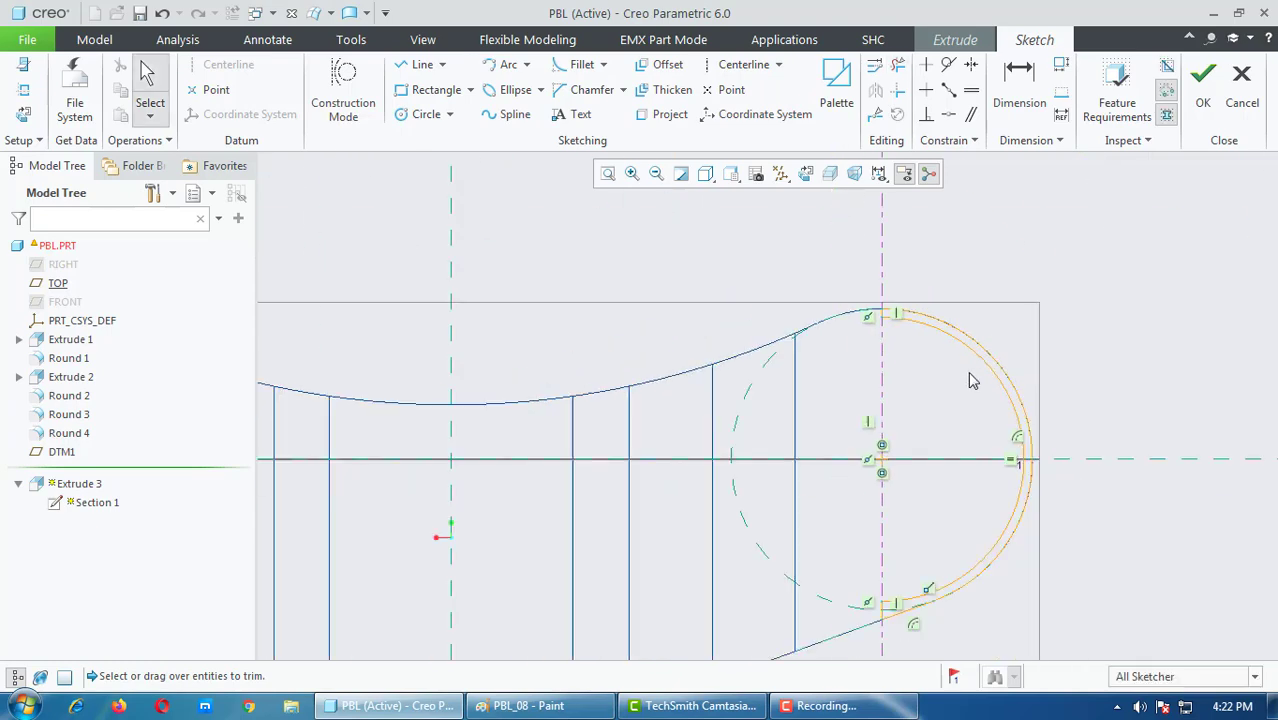
scroll(960, 420, "down", 1)
scroll(903, 568, "up", 4)
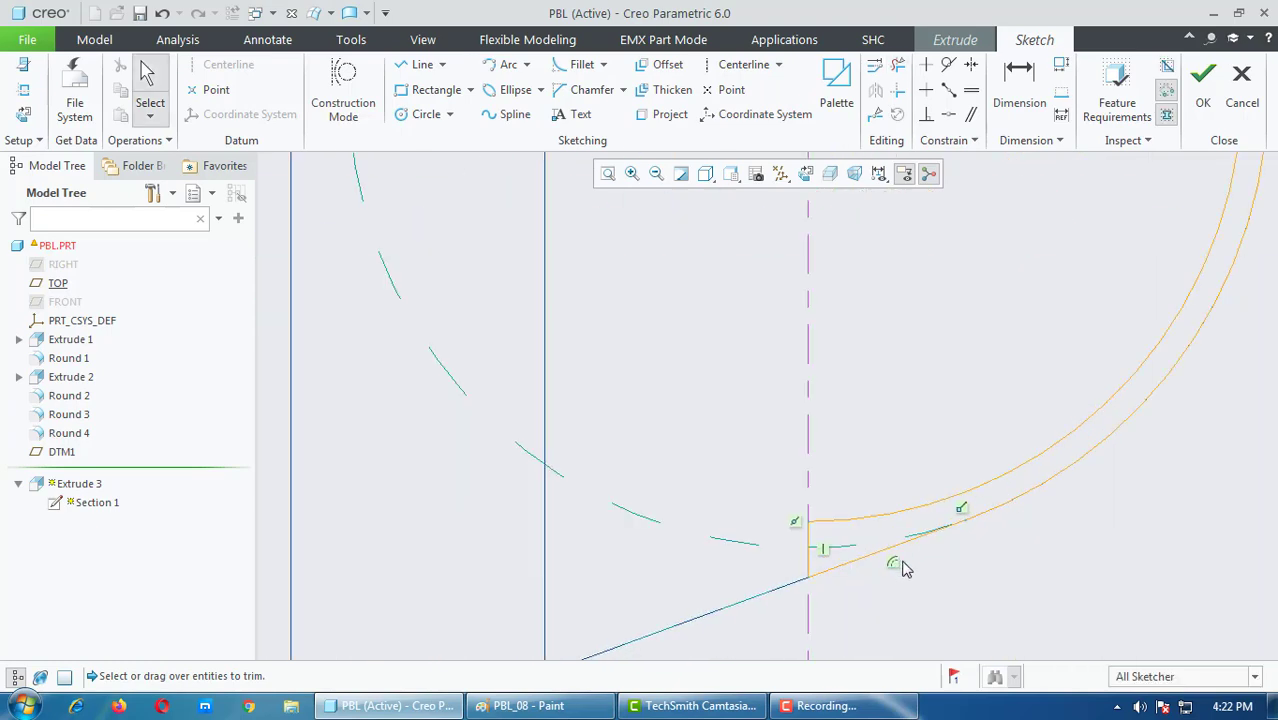
left_click(897, 90)
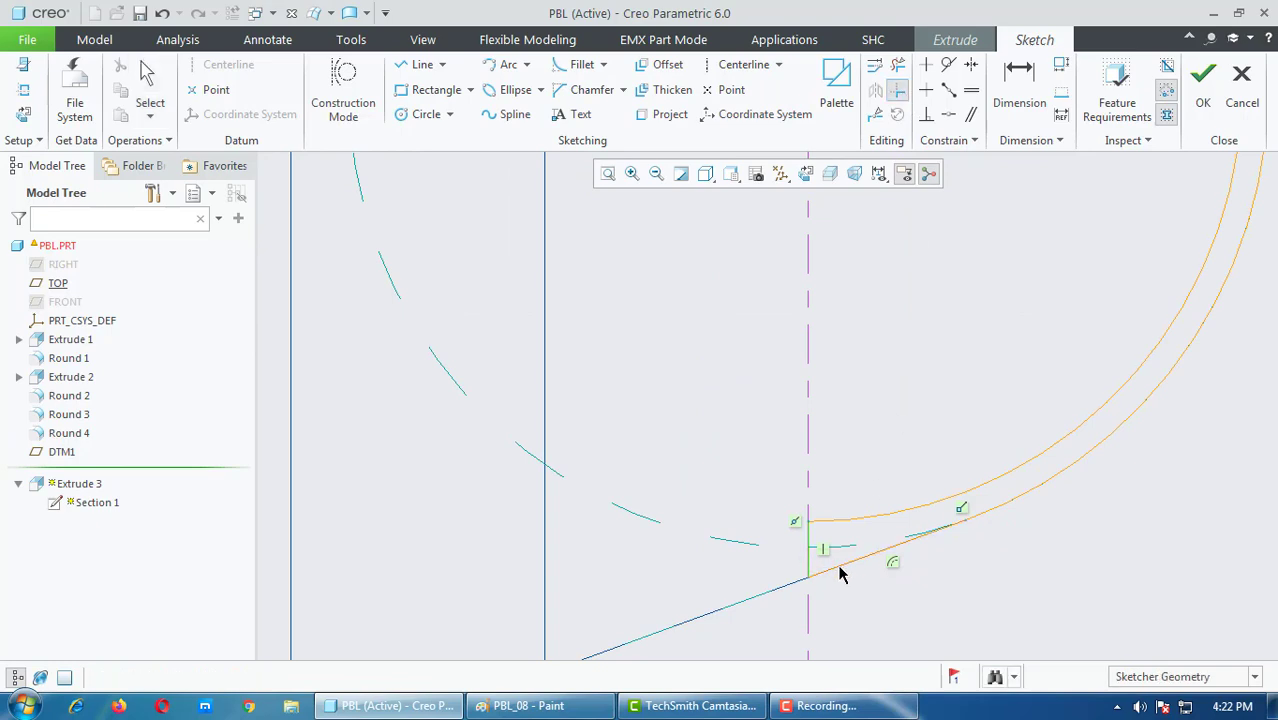
left_click(811, 550)
left_click(830, 521)
Step: Delete the segment of the vertical line that crosses the end circle
scroll(818, 580, "down", 2)
scroll(828, 582, "up", 2)
scroll(828, 582, "down", 2)
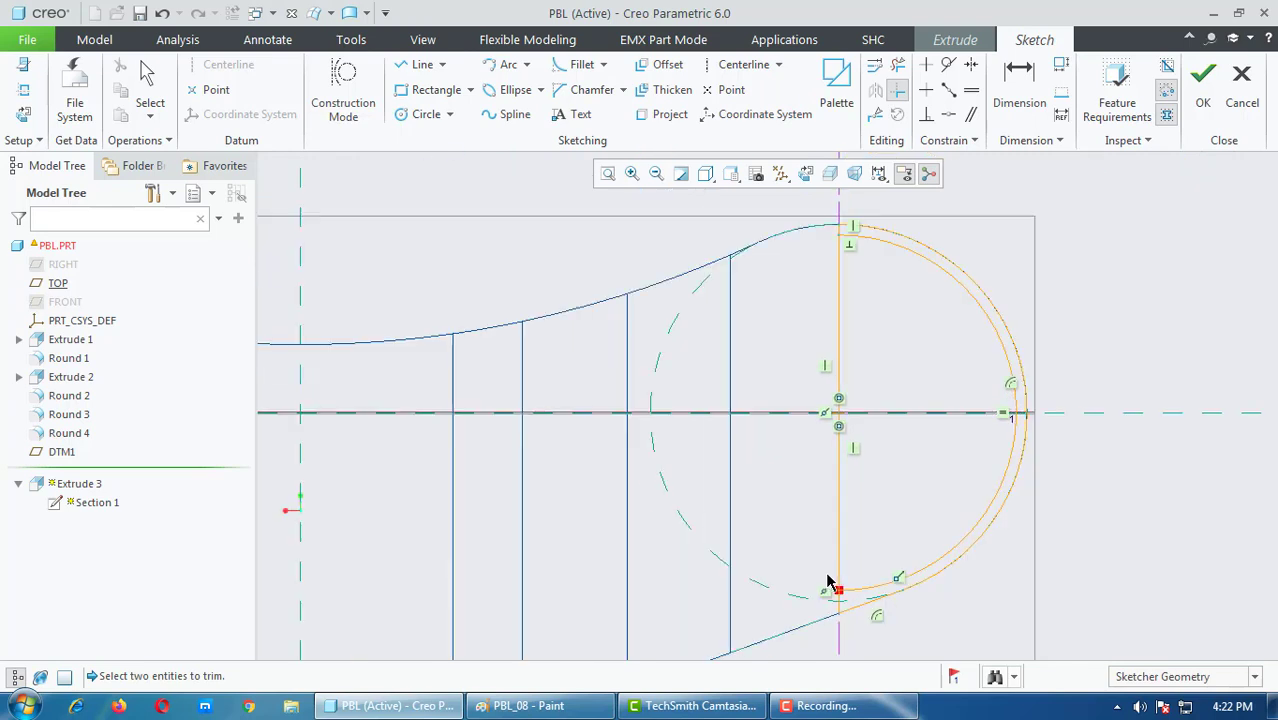
left_click(898, 66)
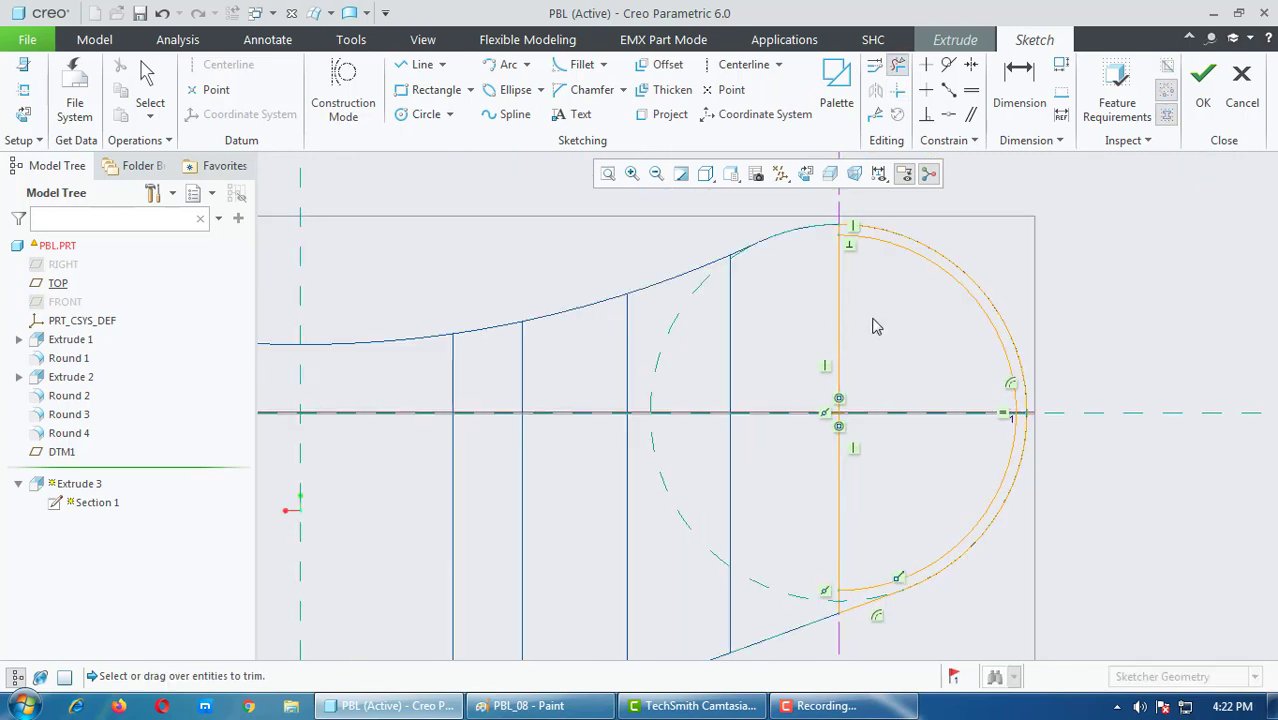
left_click_drag(868, 330, 852, 490)
scroll(957, 431, "down", 1)
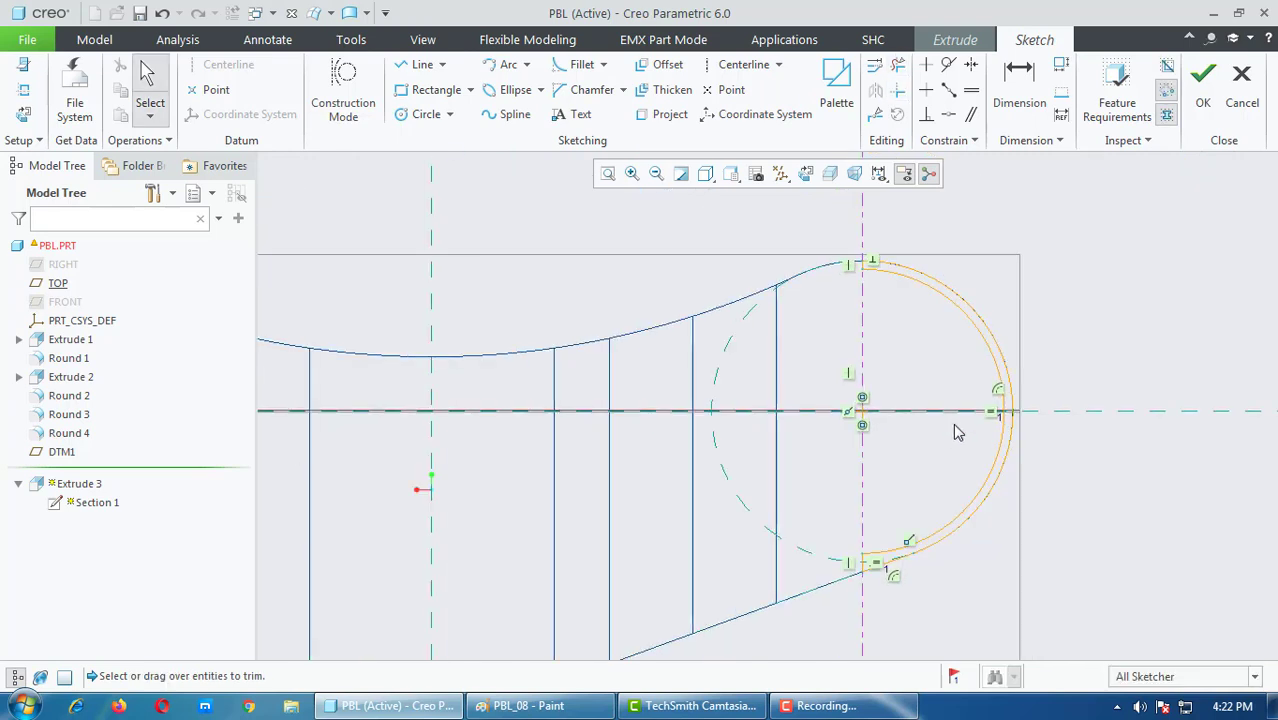
scroll(980, 500, "down", 3)
scroll(927, 522, "up", 4)
scroll(928, 523, "up", 2)
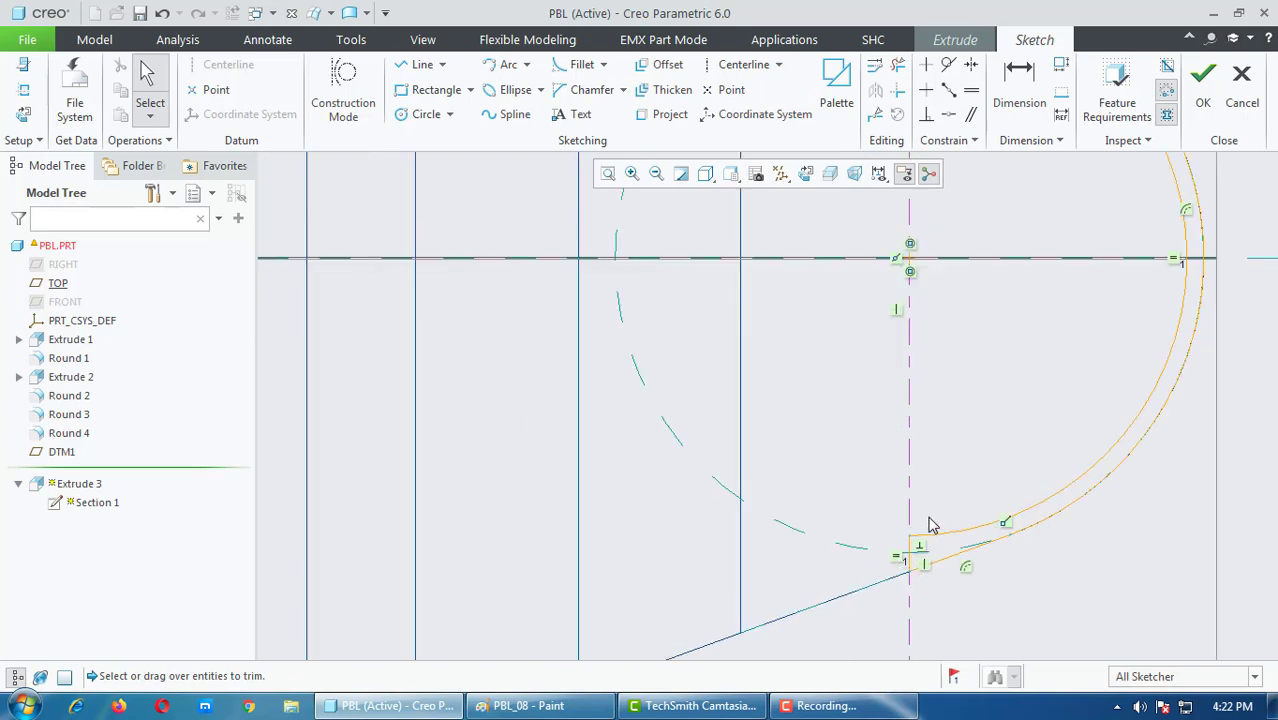
scroll(928, 523, "down", 3)
scroll(931, 218, "up", 4)
scroll(931, 218, "up", 2)
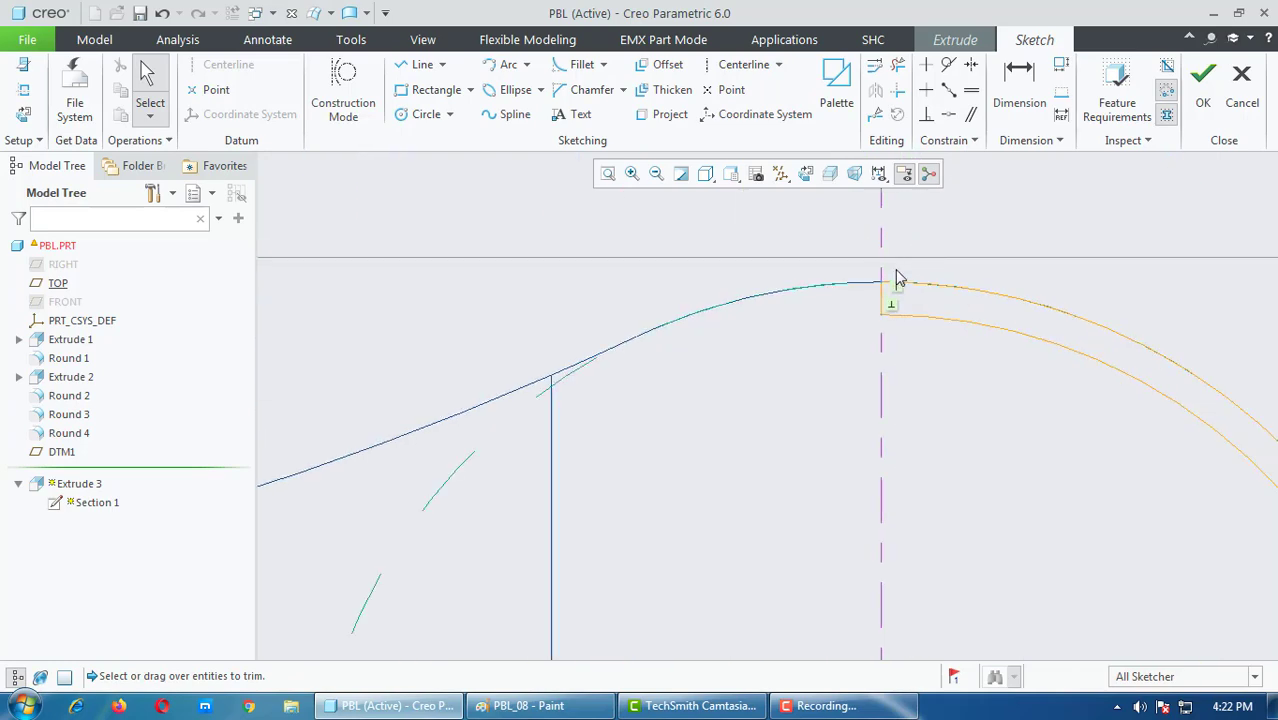
Step: Corner-trim the vertical line to the top arc and the lower inner arc
left_click(898, 90)
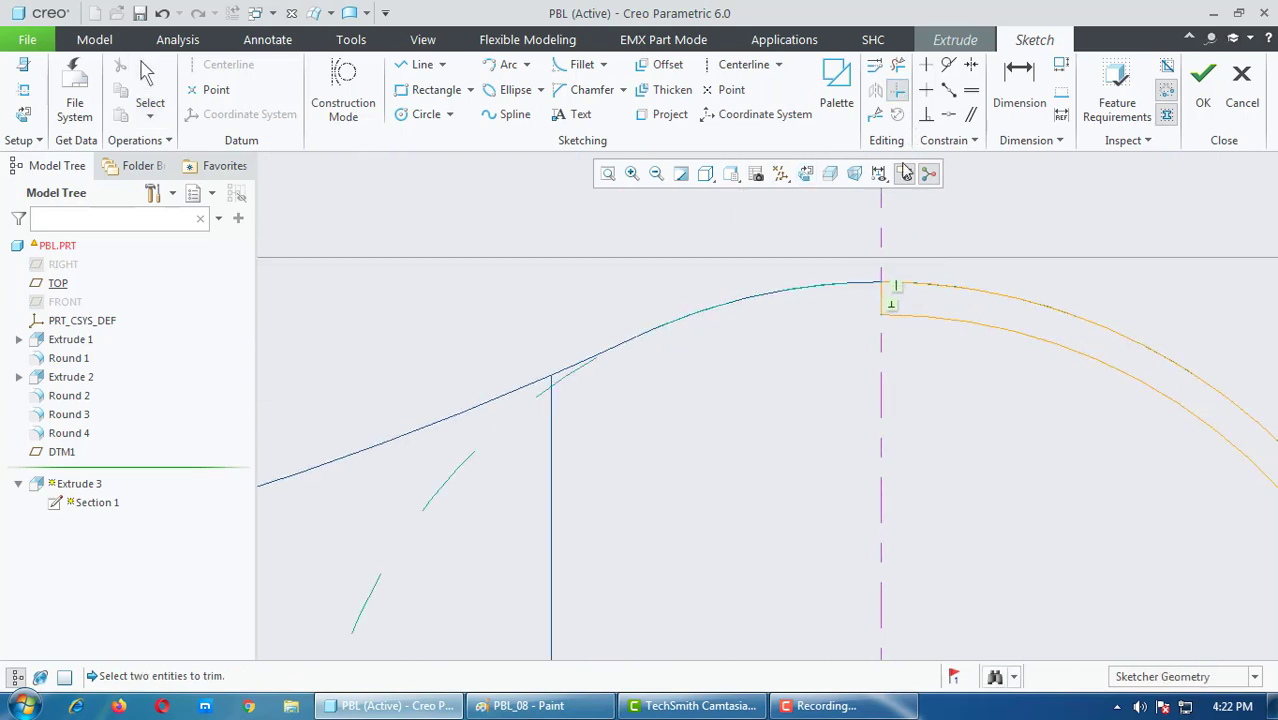
left_click(901, 314)
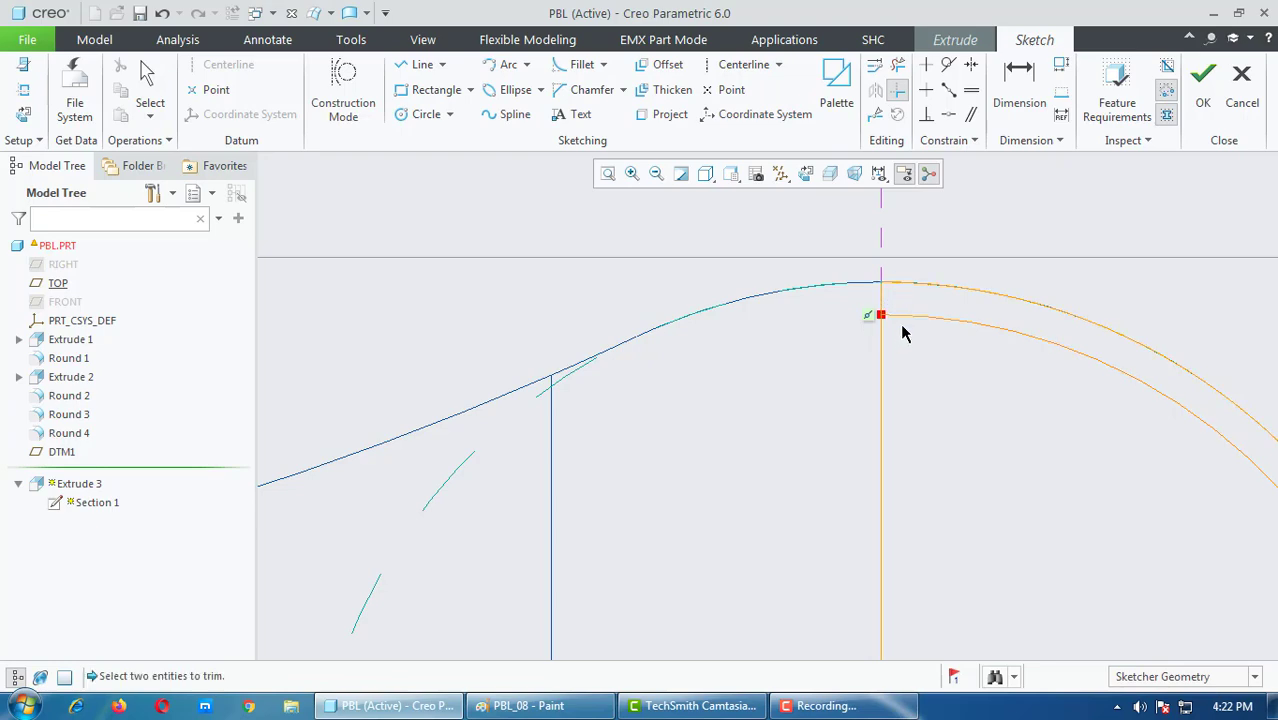
scroll(871, 258, "down", 3)
scroll(870, 271, "down", 1)
scroll(900, 620, "up", 3)
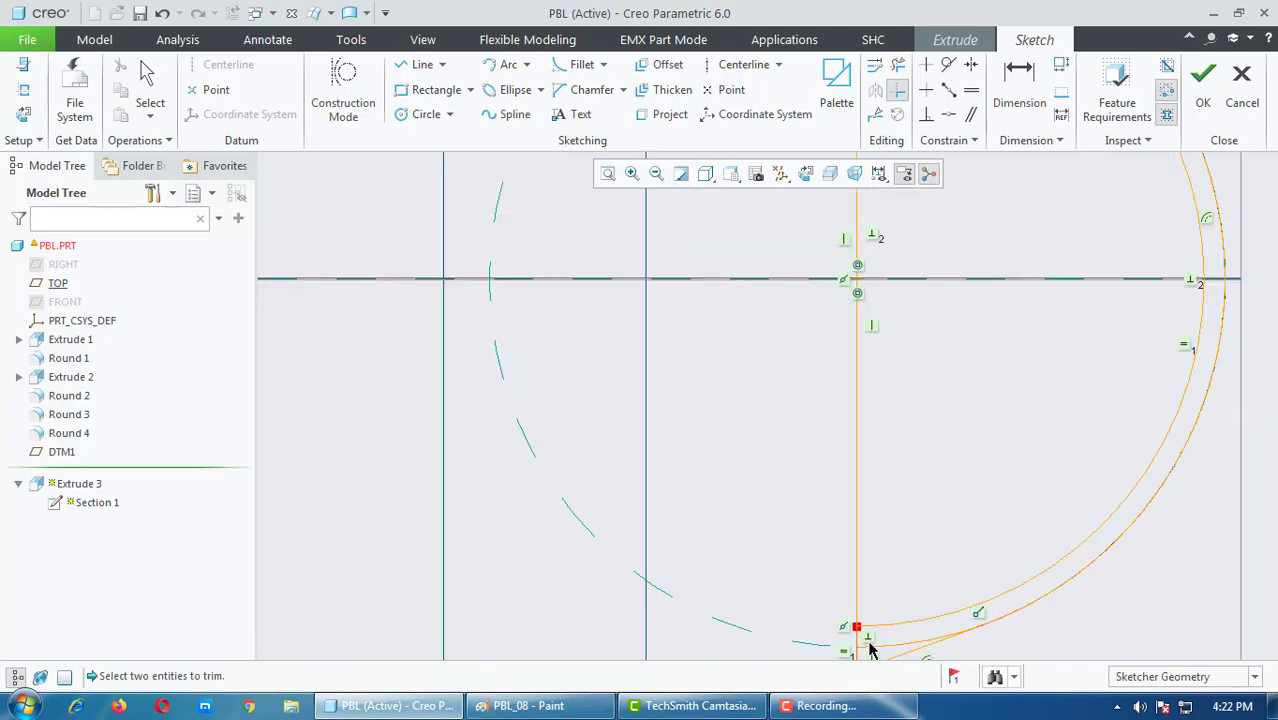
left_click(876, 634)
middle_click(880, 490)
Step: Delete the two leftover vertical lines and the extra middle arc at the bottom
left_click(857, 497)
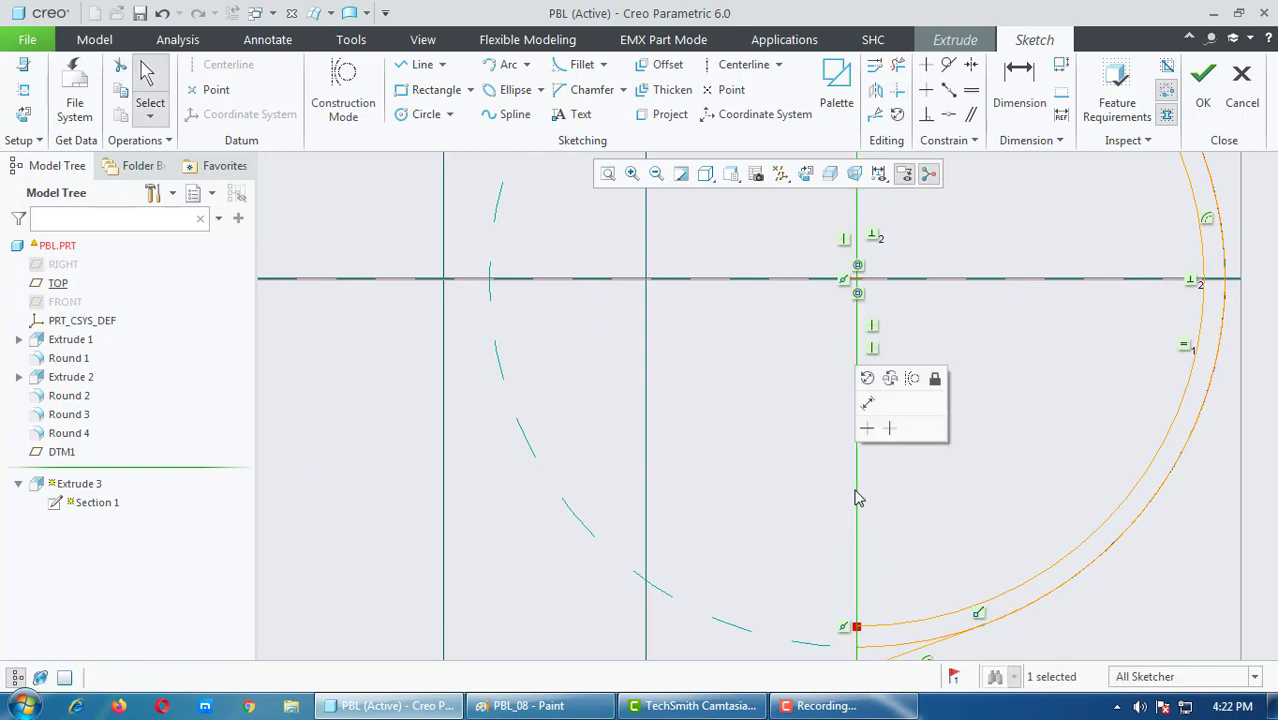
key("Delete")
left_click(857, 505)
key("Delete")
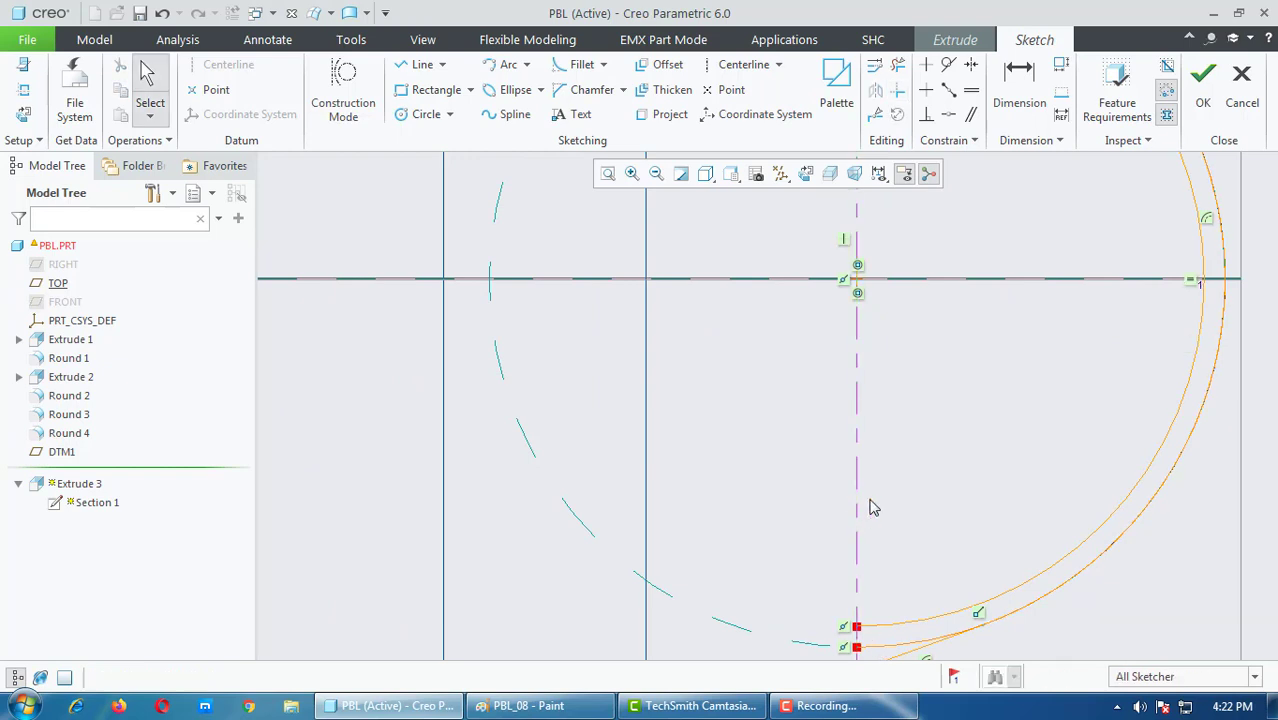
scroll(874, 498, "down", 2)
scroll(884, 572, "up", 2)
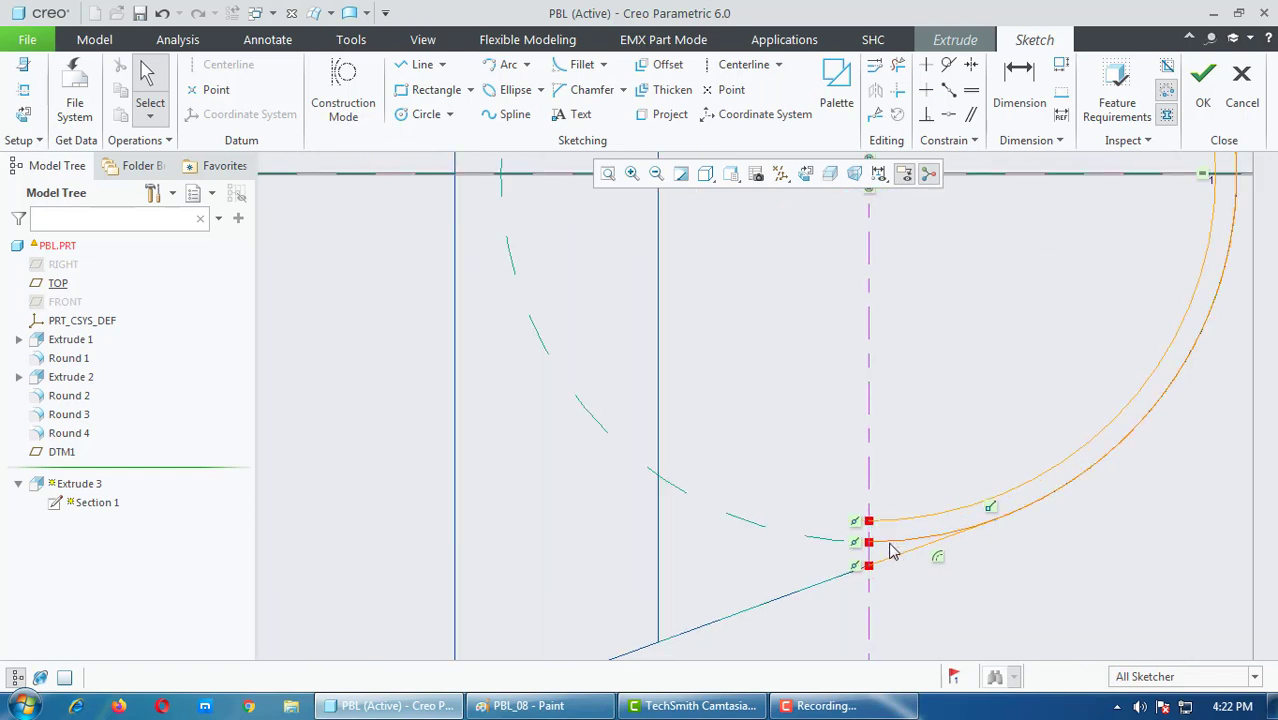
left_click(893, 551)
key("Delete")
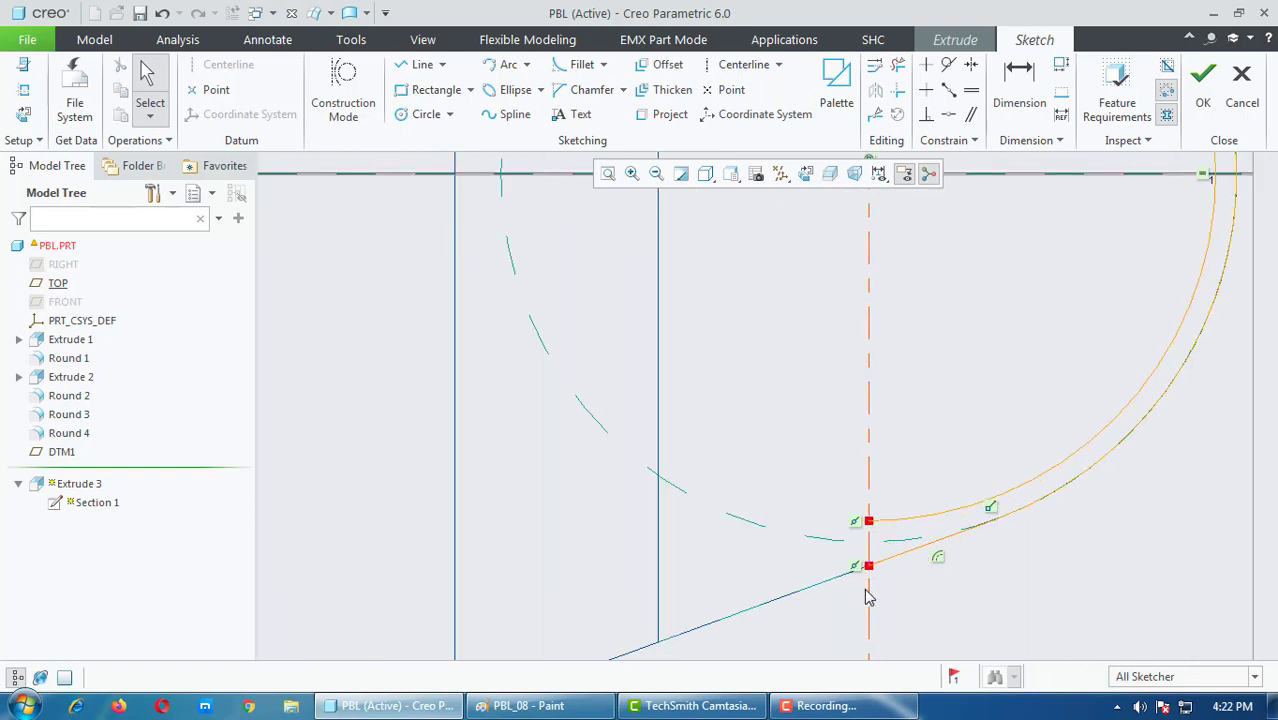
scroll(868, 597, "down", 1)
Step: Draw a short line from the arc's lower end to the neighbouring endpoint
left_click(416, 64)
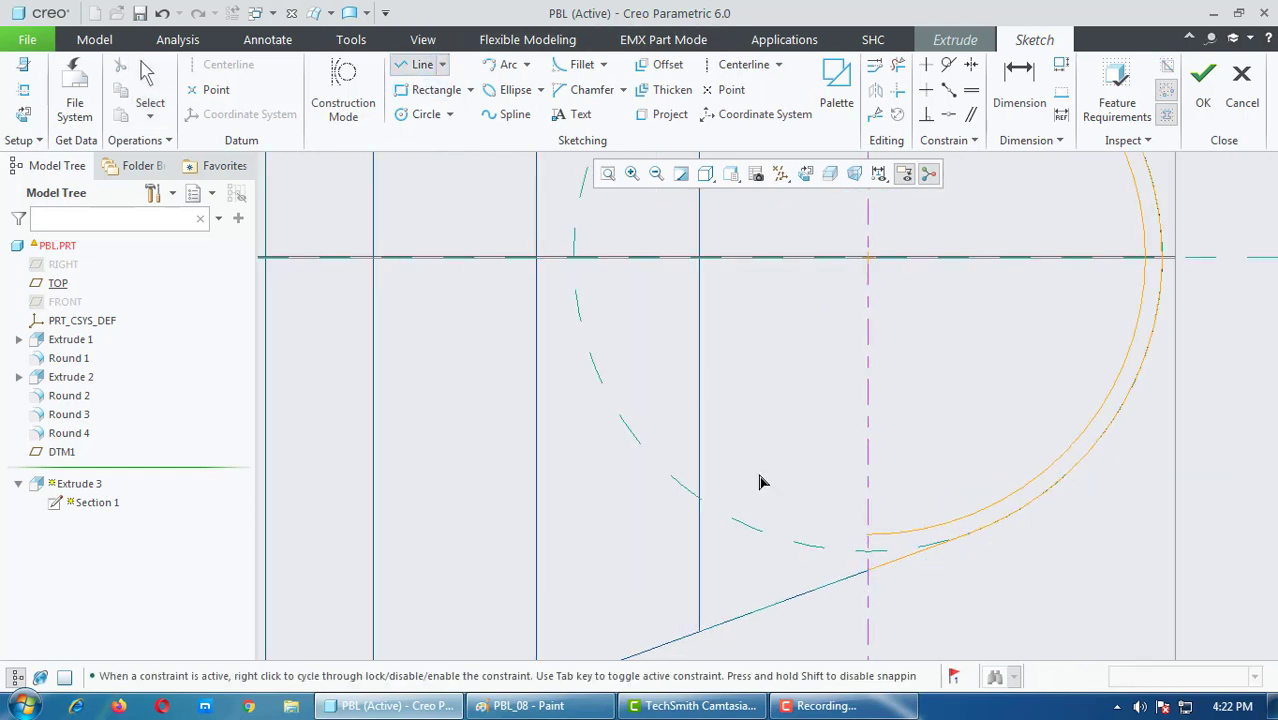
left_click(870, 537)
left_click(868, 570)
middle_click(900, 581)
middle_click(935, 590)
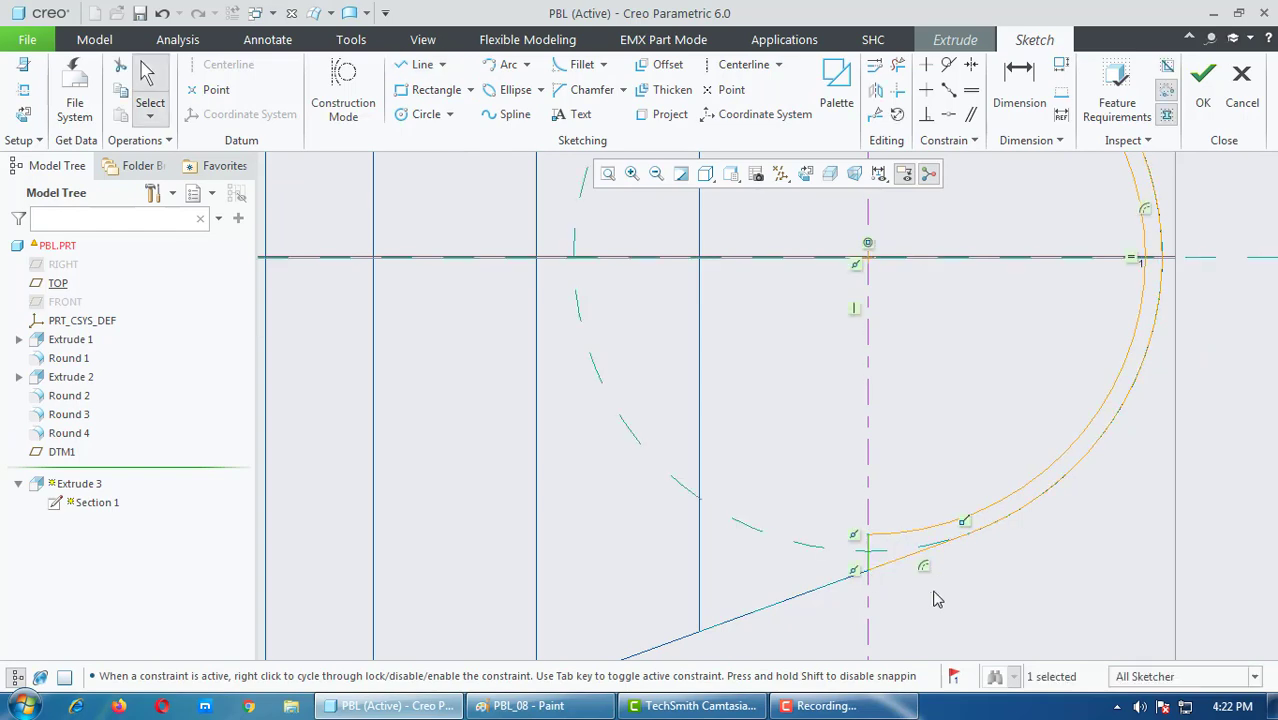
scroll(840, 645, "down", 3)
scroll(858, 218, "up", 3)
scroll(858, 218, "up", 2)
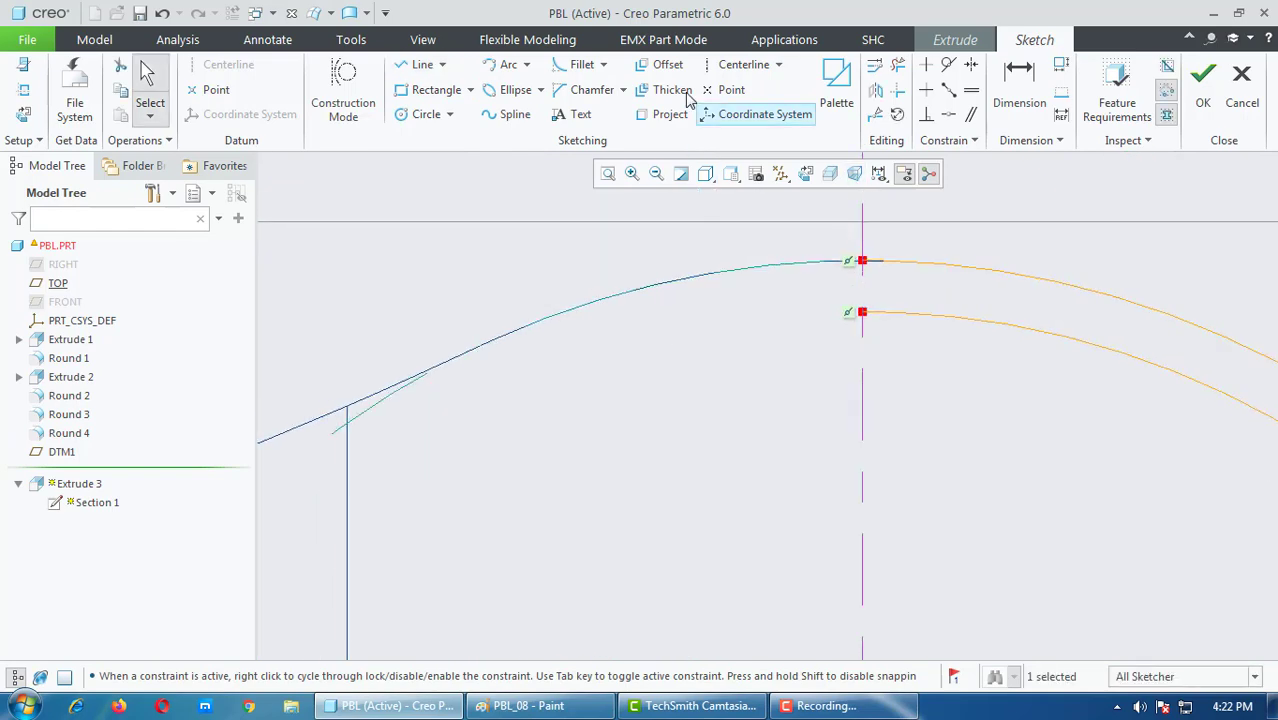
Step: Draw a line between the upper and lower arc endpoints to close the section
left_click(437, 65)
left_click(862, 262)
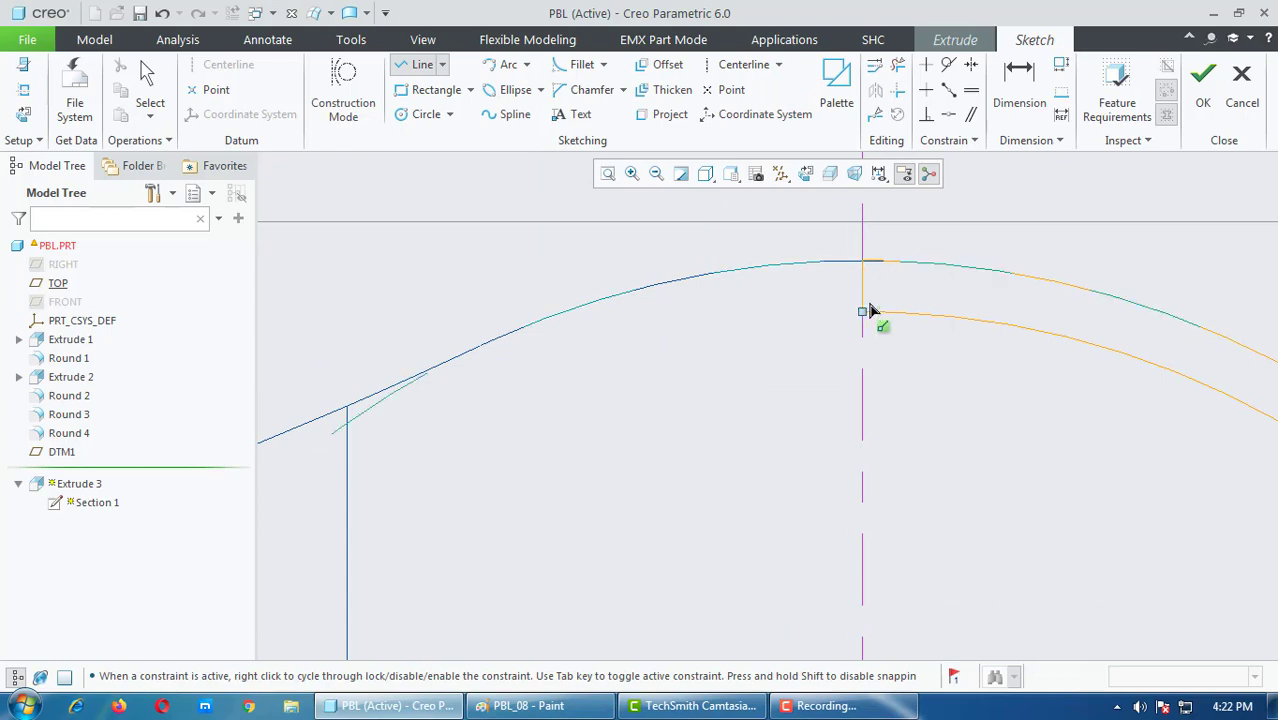
left_click(862, 312)
middle_click(950, 277)
middle_click(1045, 272)
scroll(1010, 305, "down", 3)
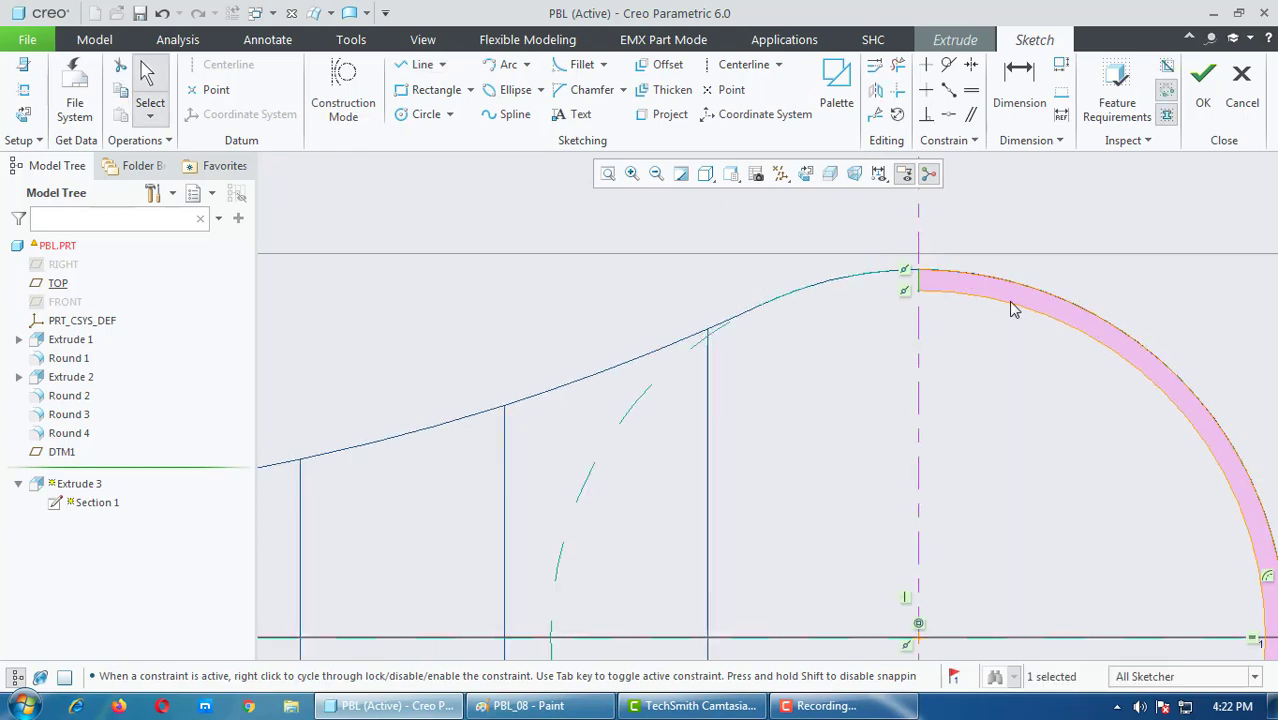
scroll(990, 352, "down", 3)
scroll(766, 398, "up", 2)
scroll(686, 458, "down", 2)
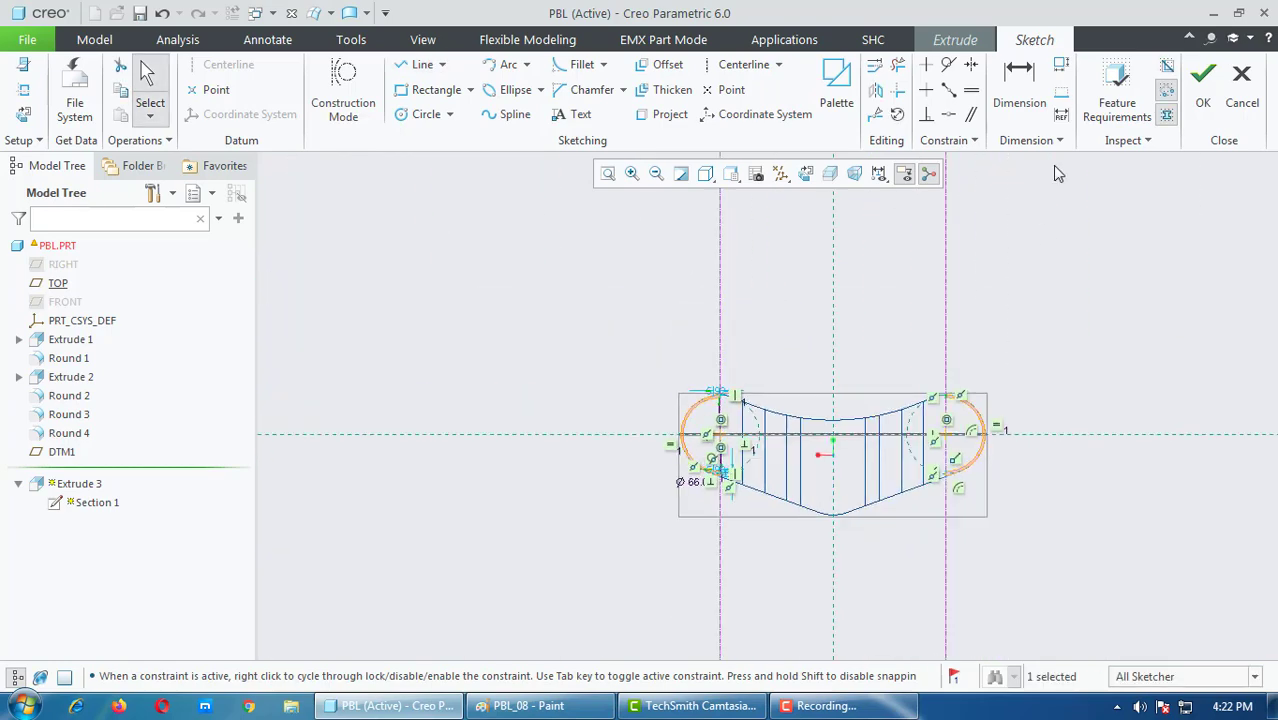
Step: Finish the 17.00 removing extrude as Extrude 4 and view it shaded with edges
left_click(1203, 90)
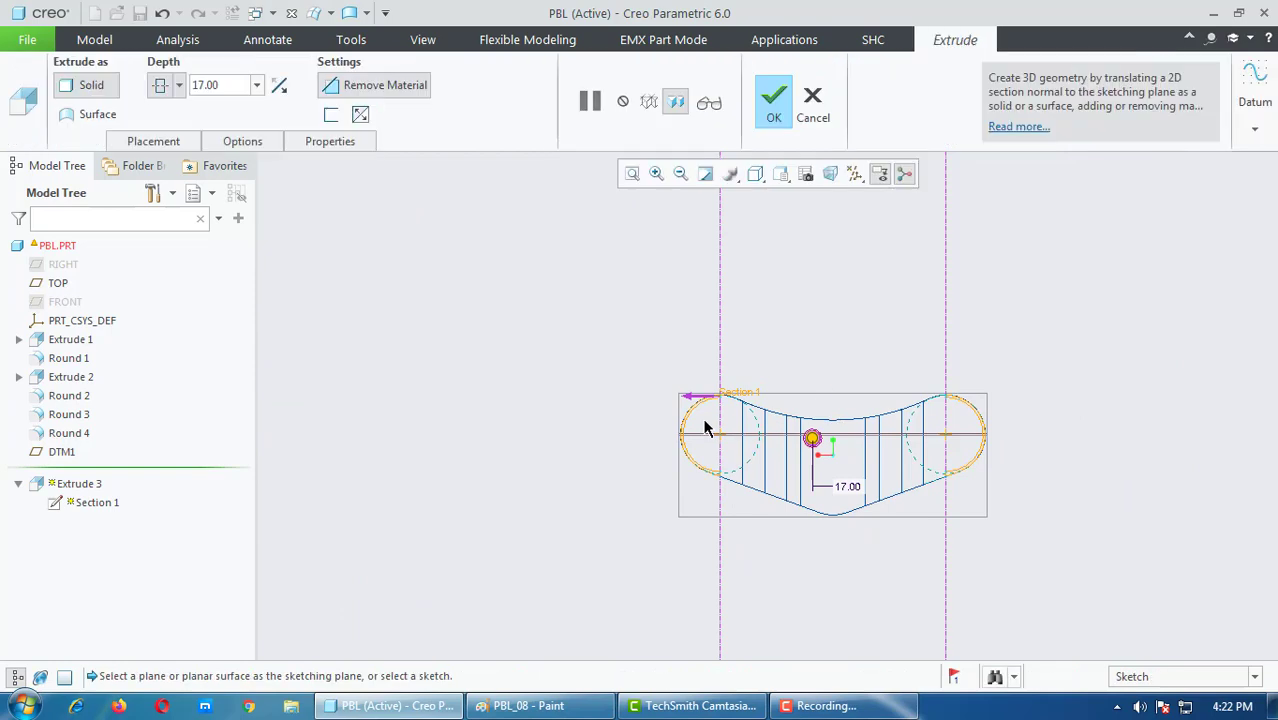
left_click(778, 105)
left_click(759, 180)
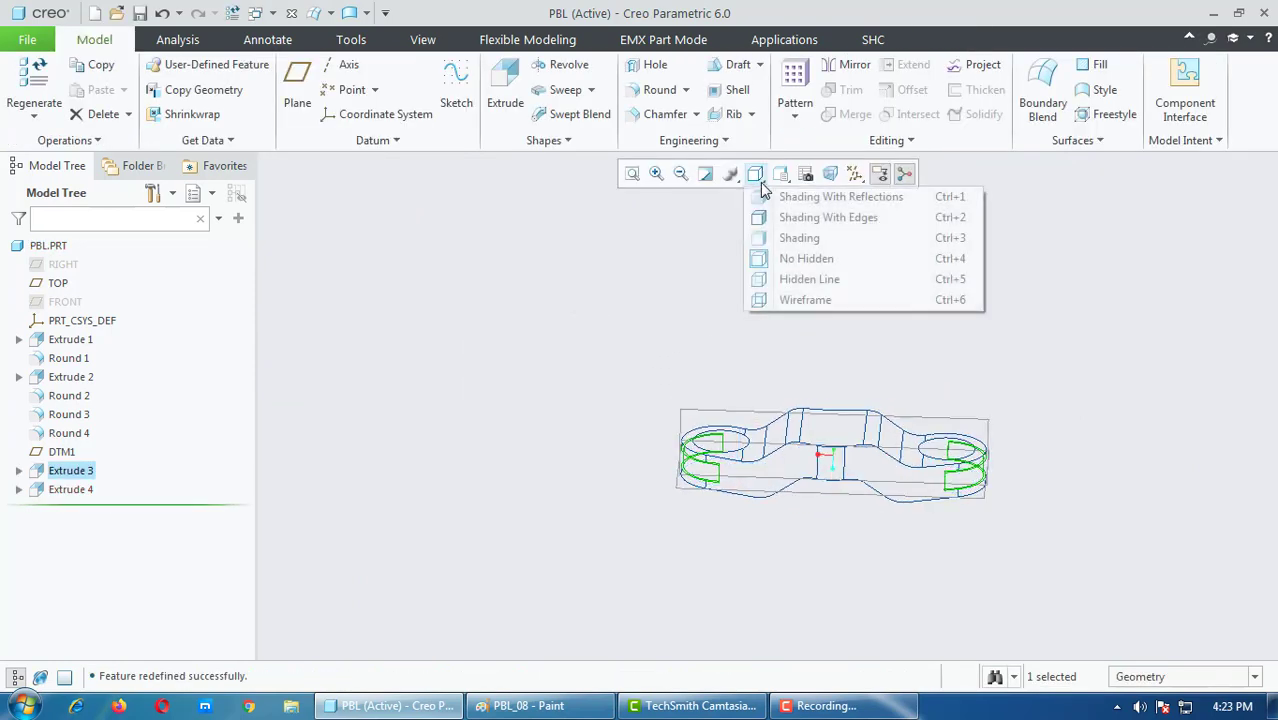
left_click(828, 217)
mouse_move(816, 462)
middle_mouse_down()
mouse_move(765, 641)
mouse_move(804, 573)
mouse_move(787, 522)
mouse_move(808, 550)
mouse_move(693, 386)
middle_mouse_up()
scroll(797, 580, "up", 3)
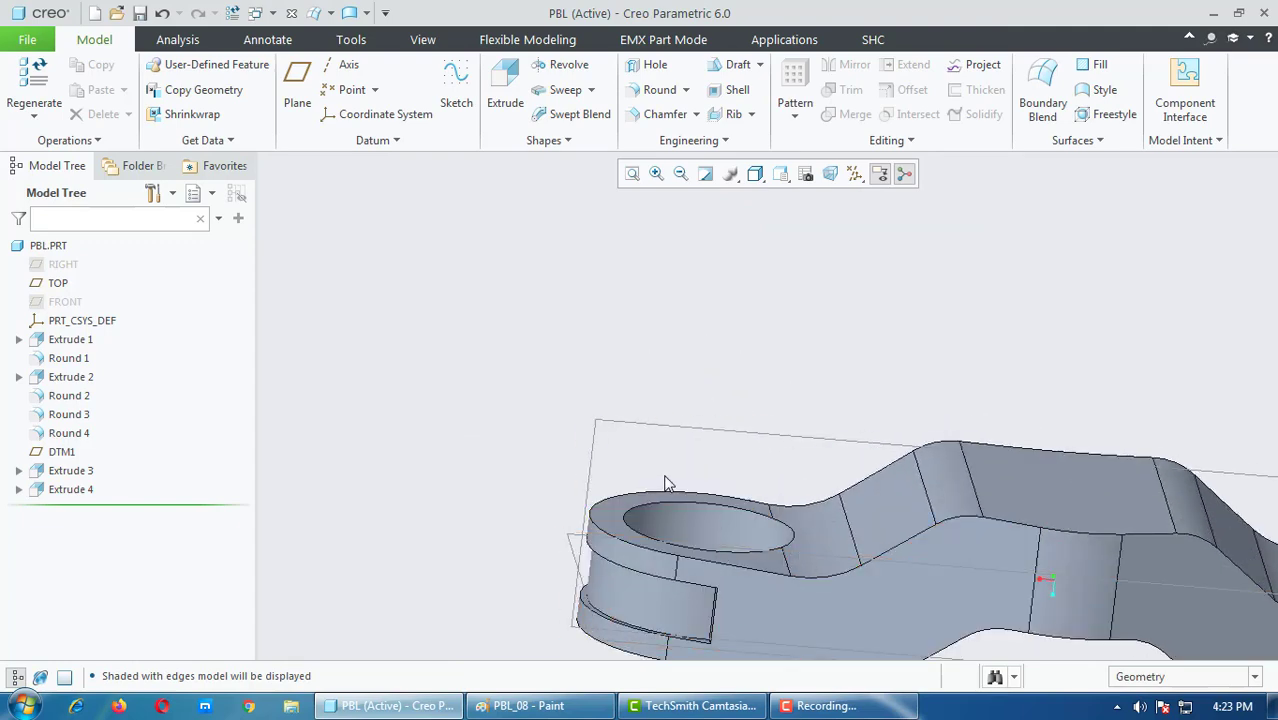
middle_click_drag(668, 483, 697, 592)
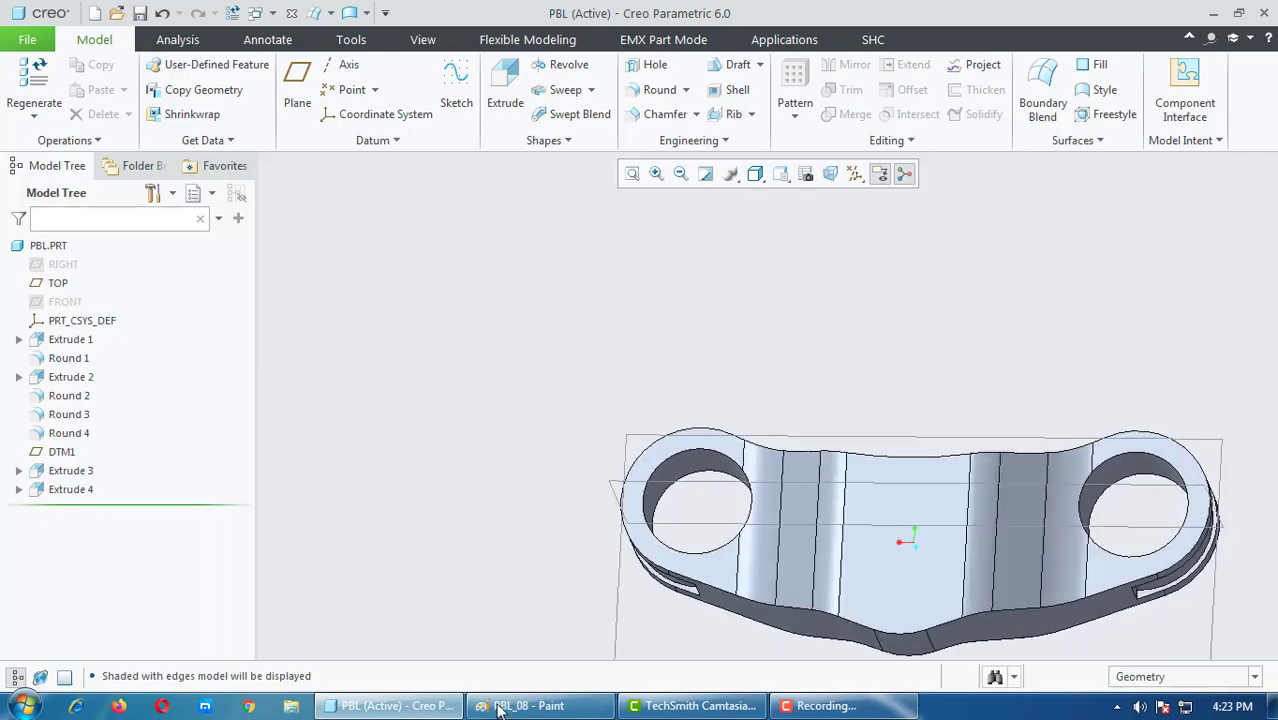
left_click(520, 706)
scroll(543, 518, "down", 10)
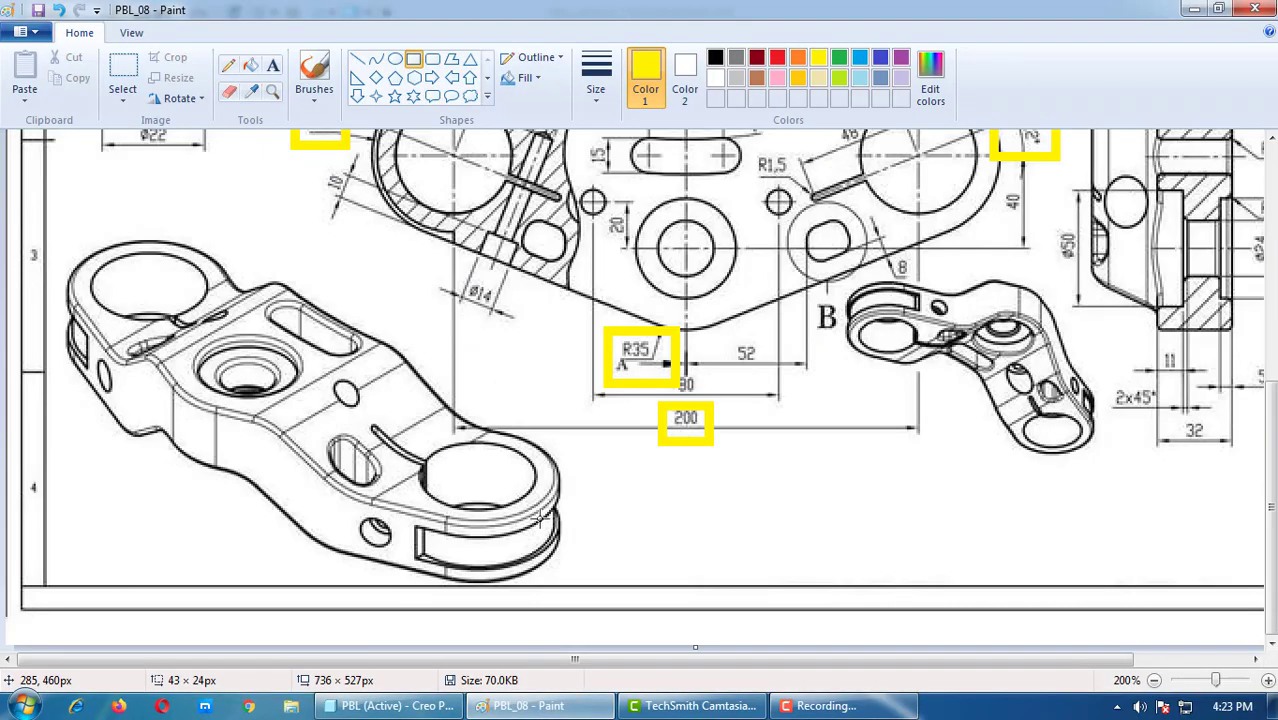
scroll(469, 556, "up", 4)
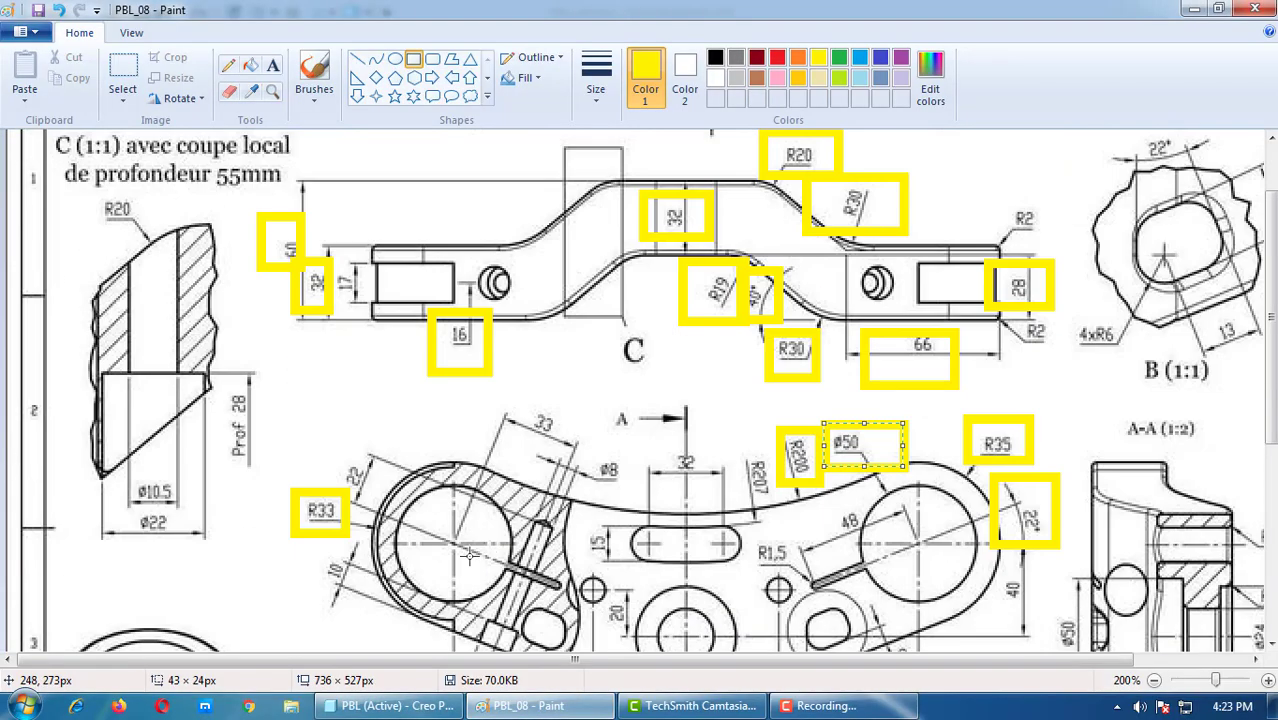
scroll(449, 505, "down", 3)
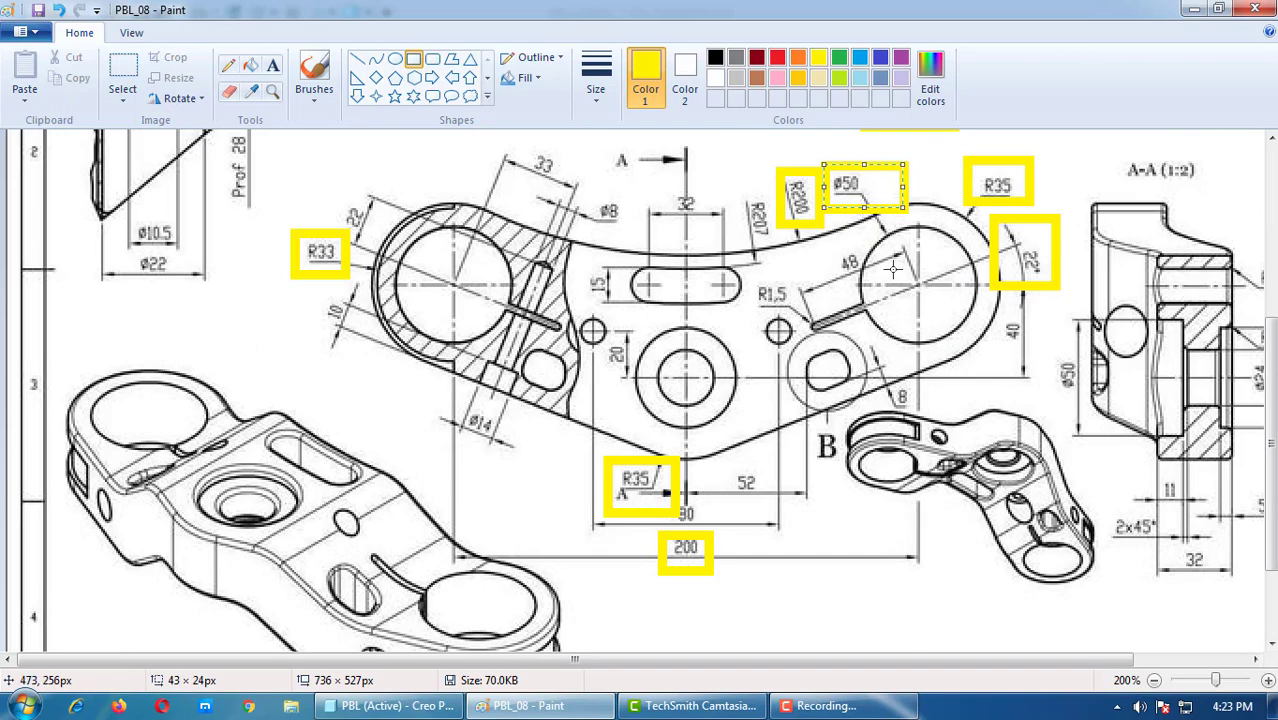
scroll(895, 272, "up", 3)
scroll(868, 478, "down", 2)
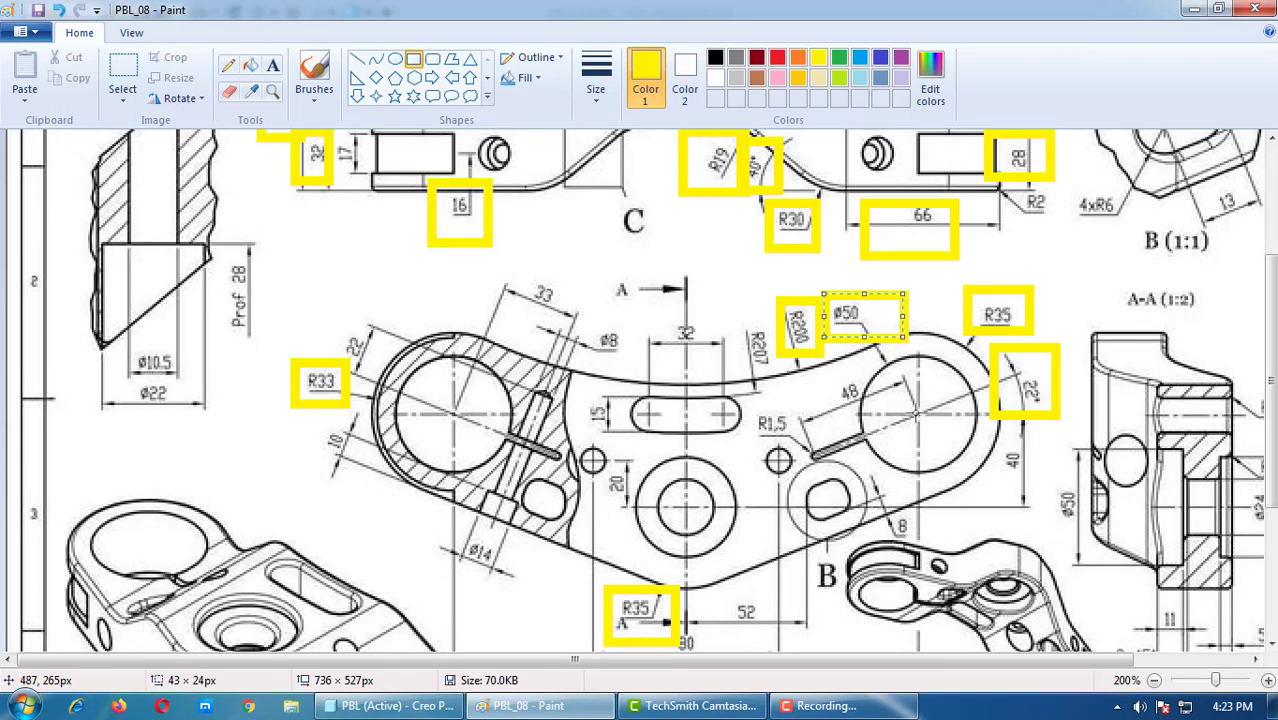
left_click(390, 706)
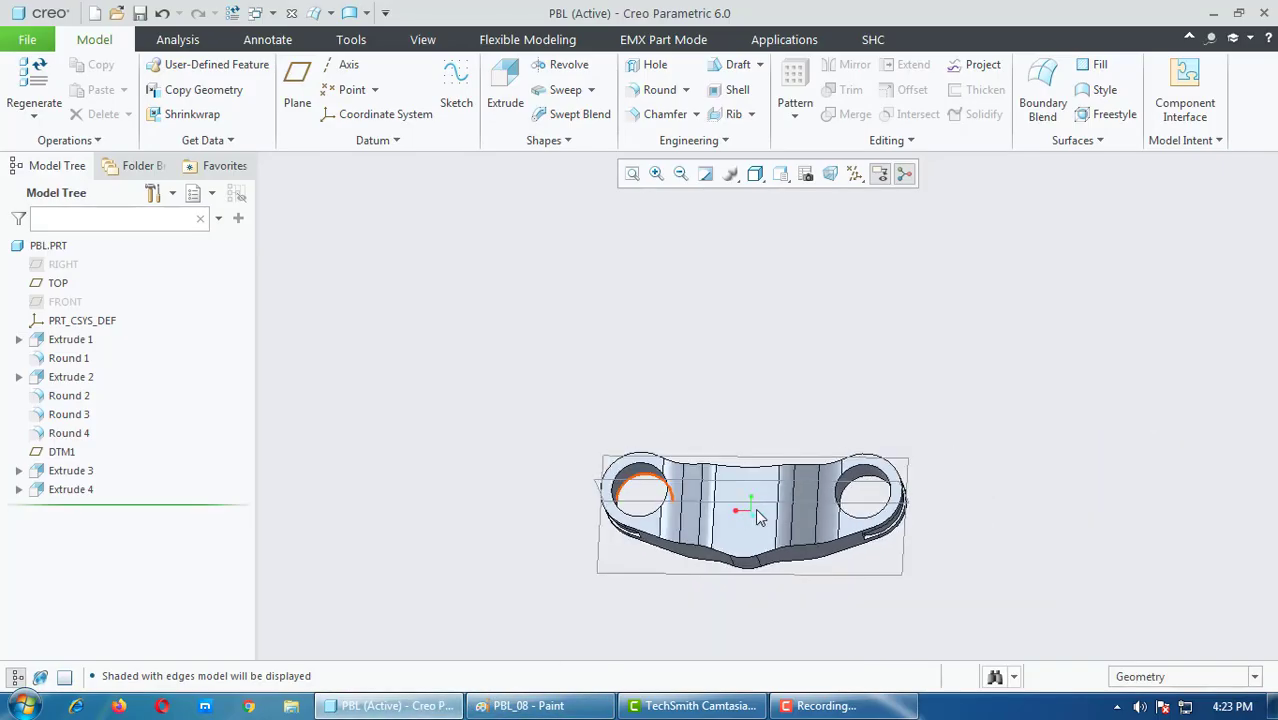
Step: Start an extrude sketch on the front face, referencing the right hole's edge
left_click(505, 90)
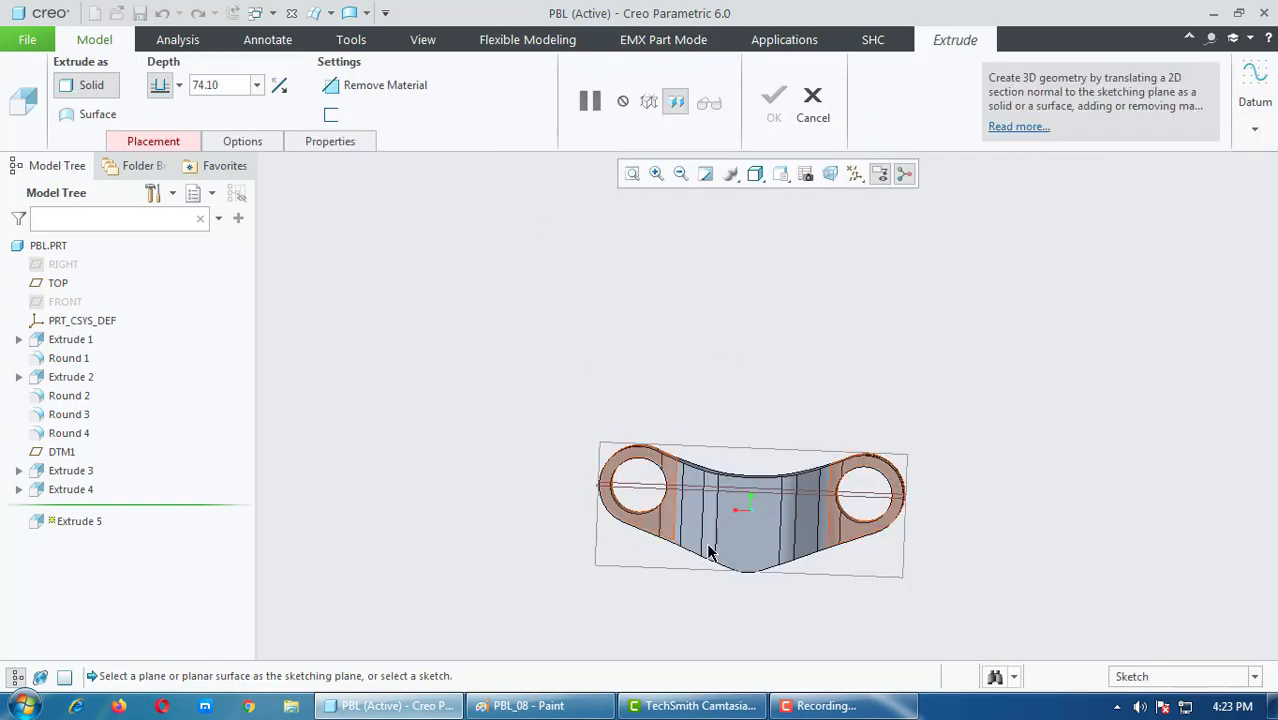
left_click(770, 542)
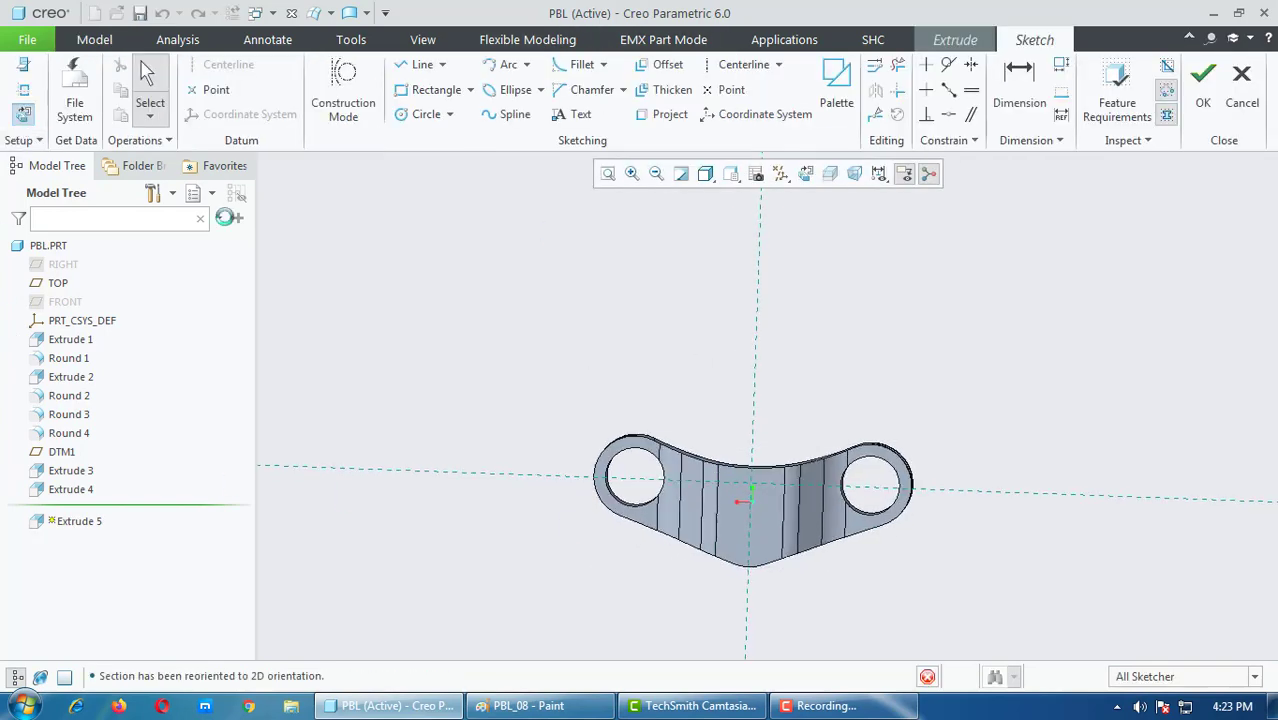
left_click(23, 90)
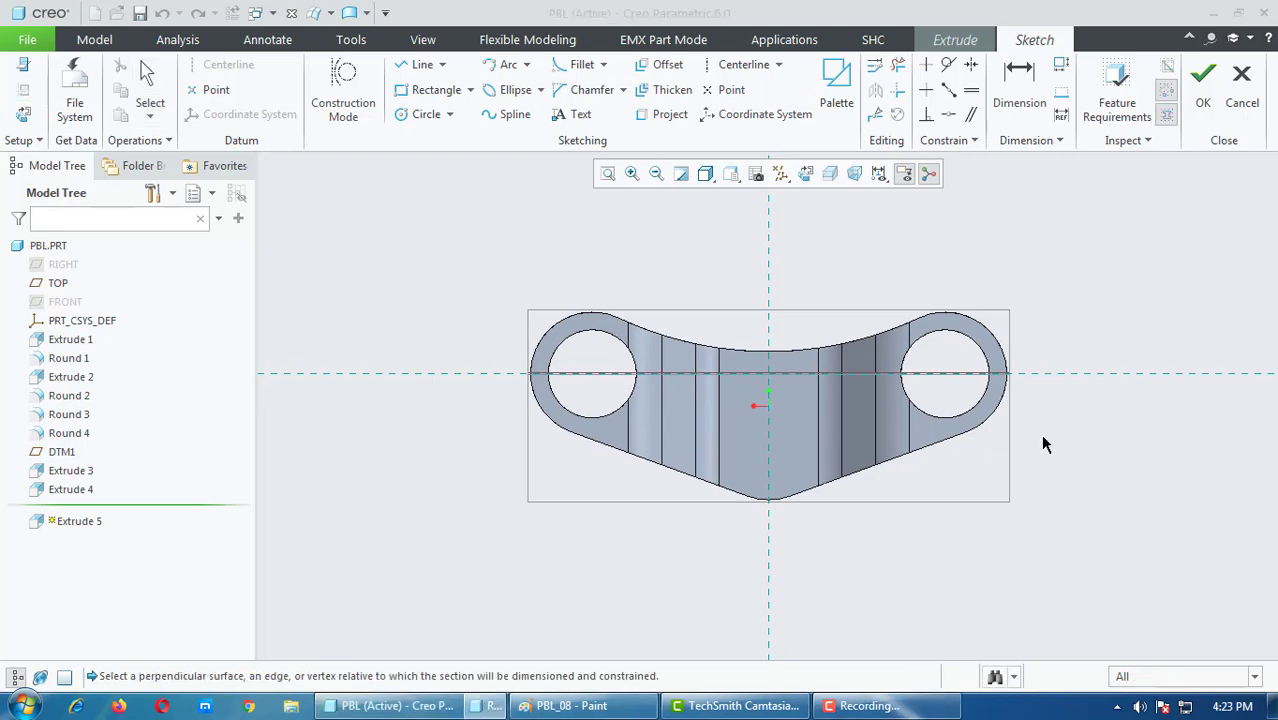
scroll(900, 374, "down", 2)
scroll(900, 374, "down", 1)
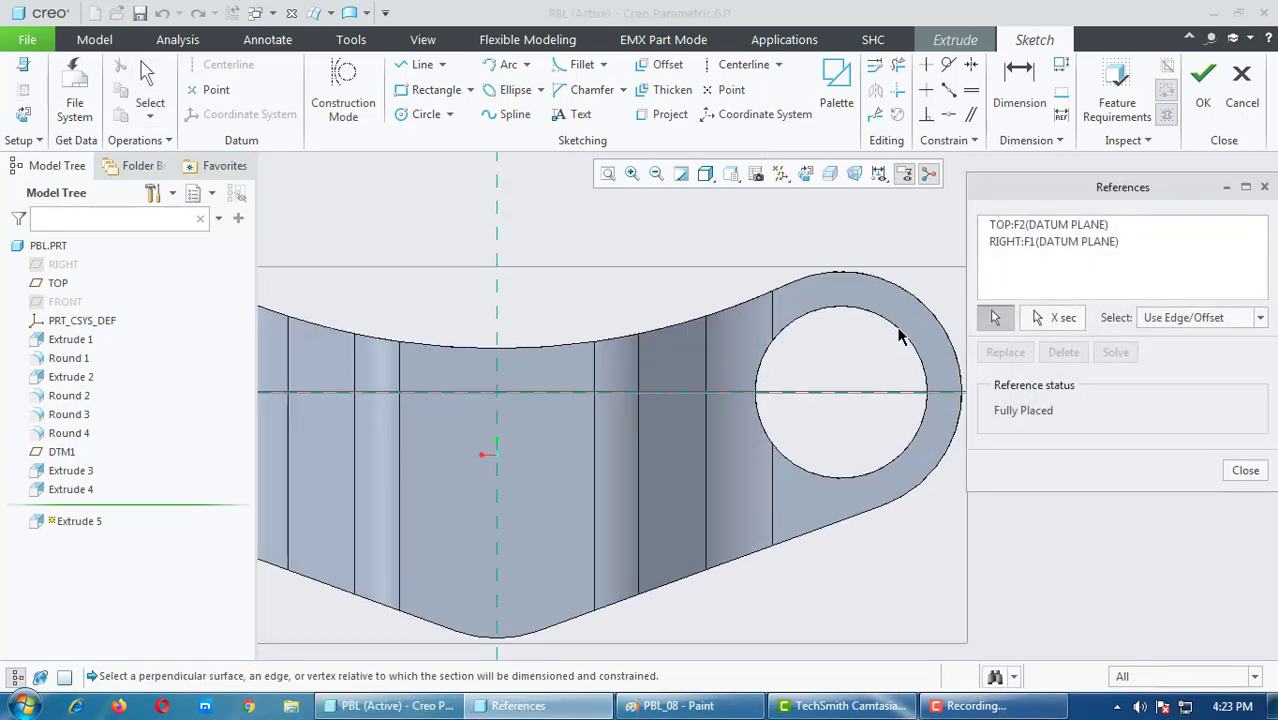
left_click(907, 337)
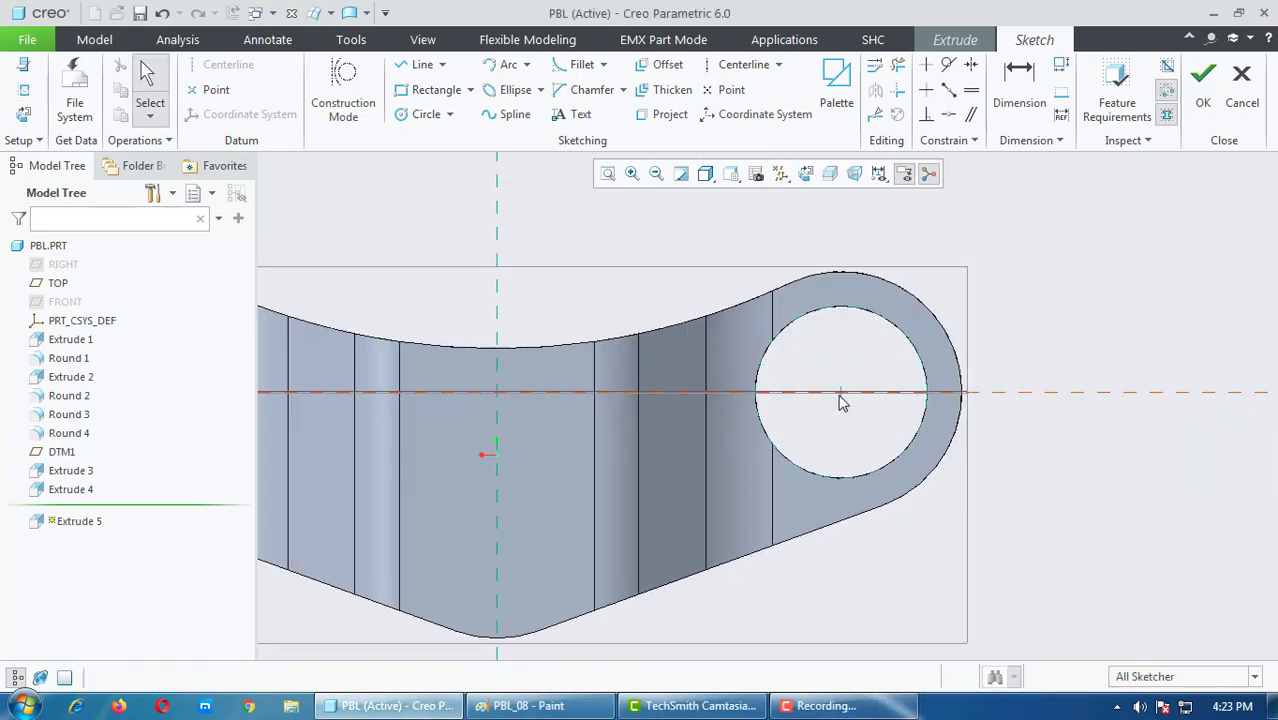
Step: Draw a diagonal centerline through the right hole's centre and shade without edges
left_click(708, 64)
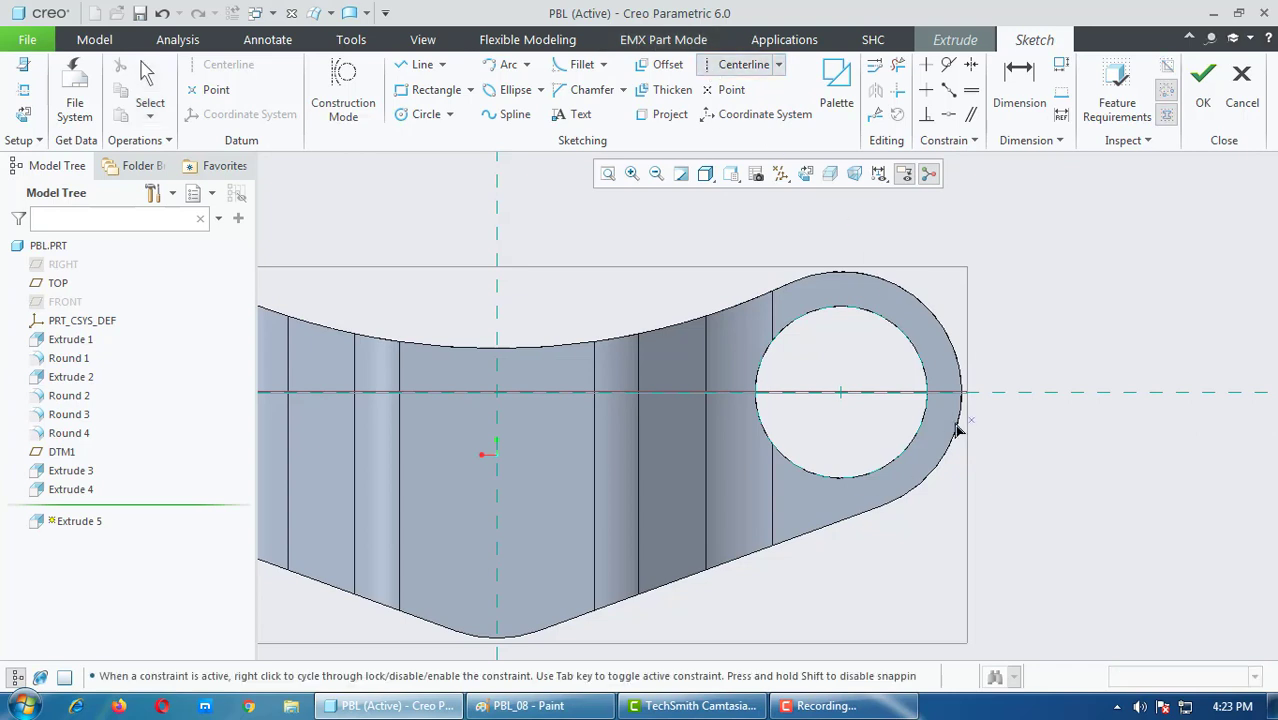
left_click(840, 392)
left_click(904, 334)
middle_click(1070, 357)
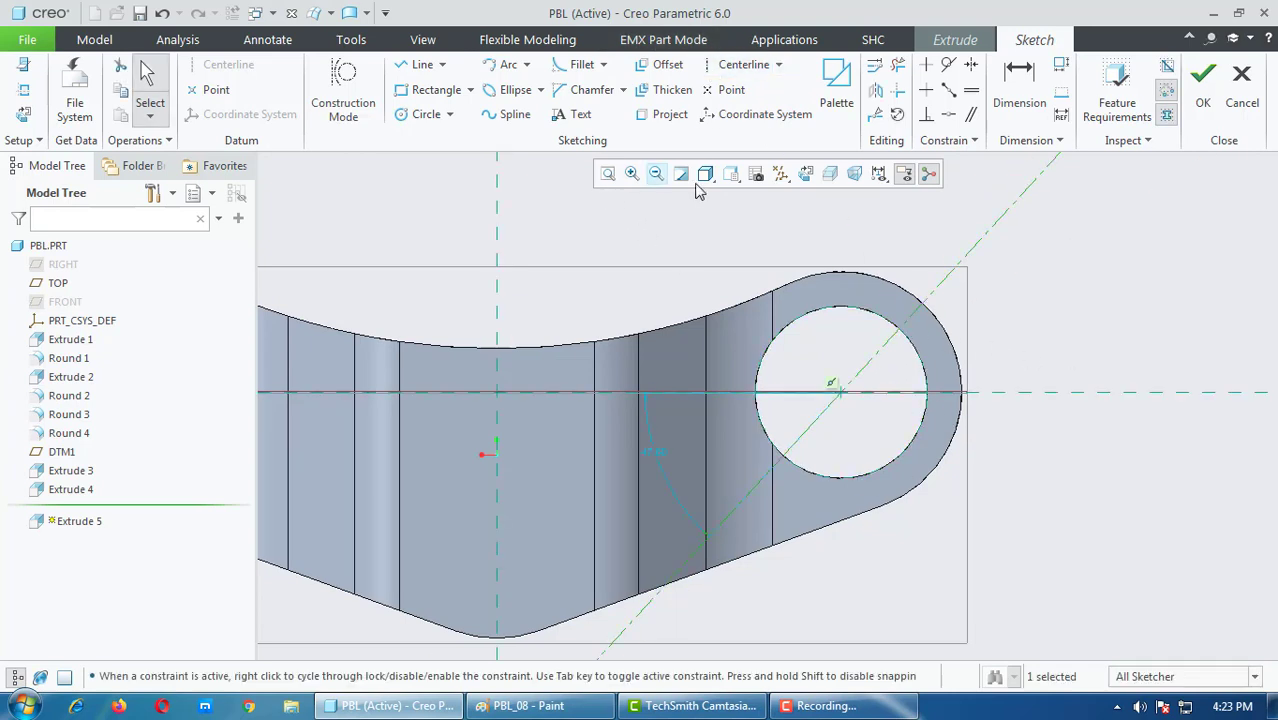
left_click(705, 174)
left_click(748, 238)
scroll(752, 362, "down", 2)
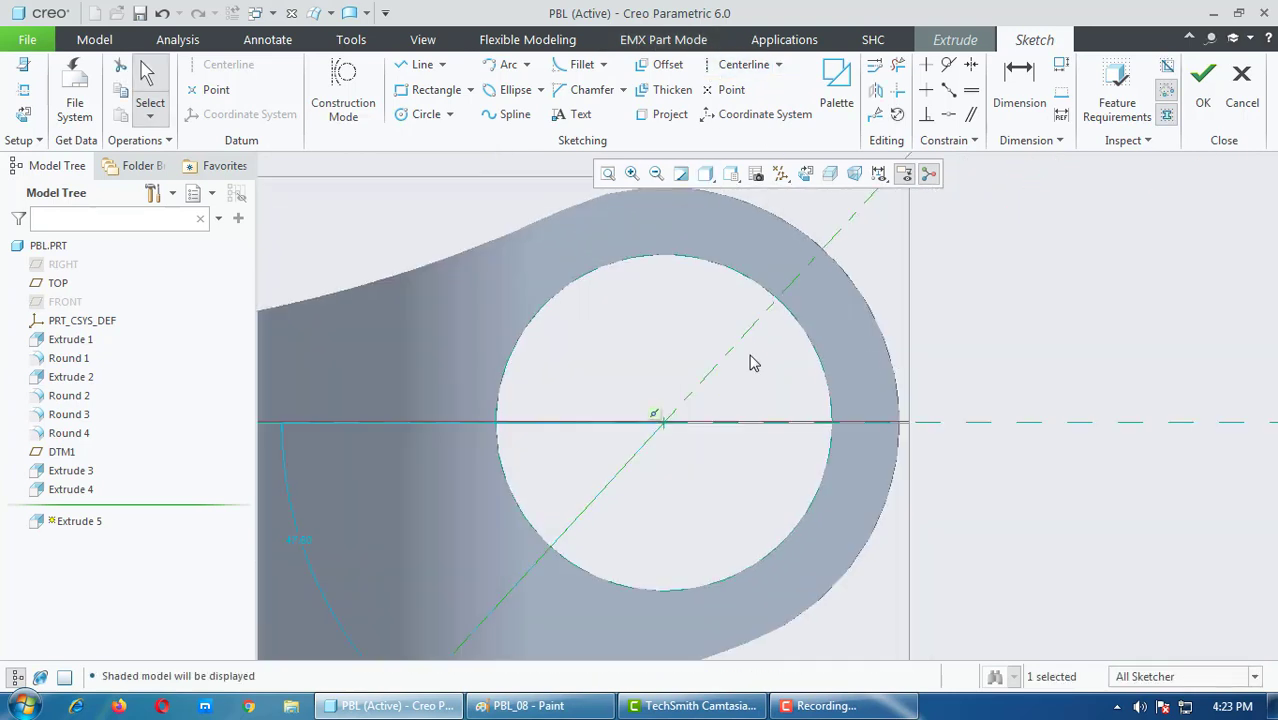
scroll(905, 397, "up", 1)
Step: Dimension the angle between the diagonal and horizontal centerlines to 22°
left_click(1019, 95)
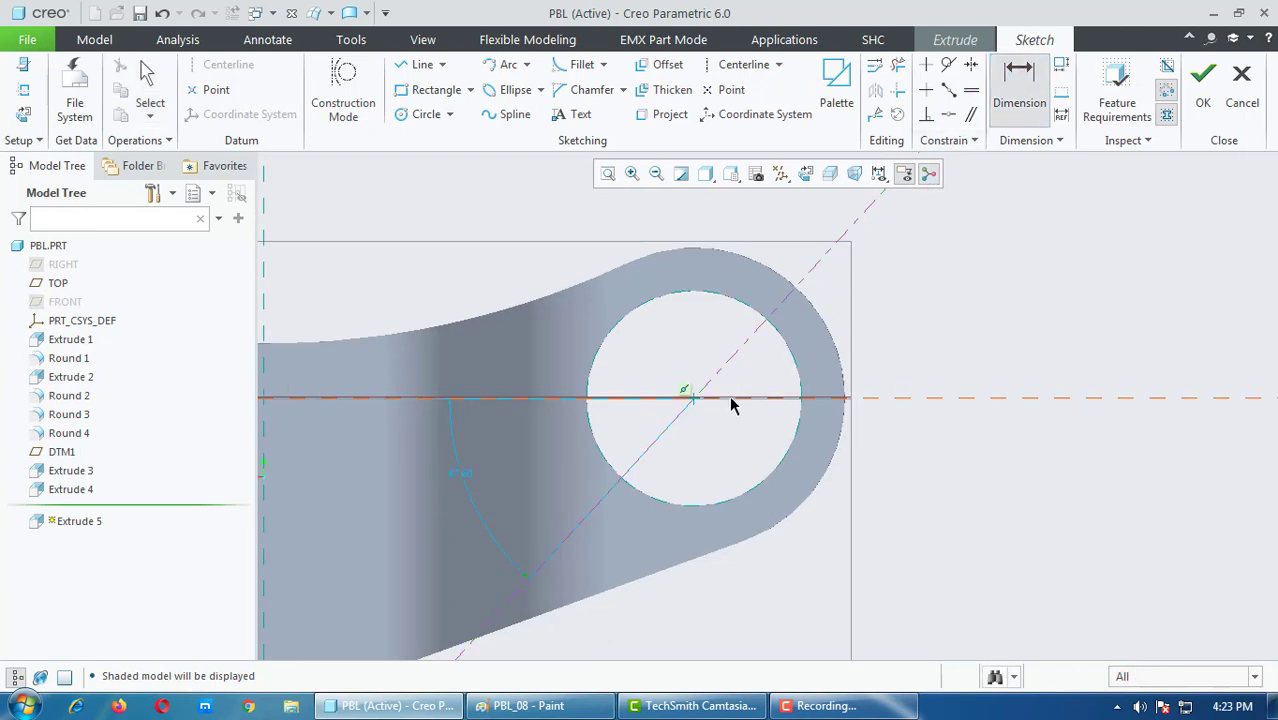
left_click(785, 399)
middle_click(897, 364)
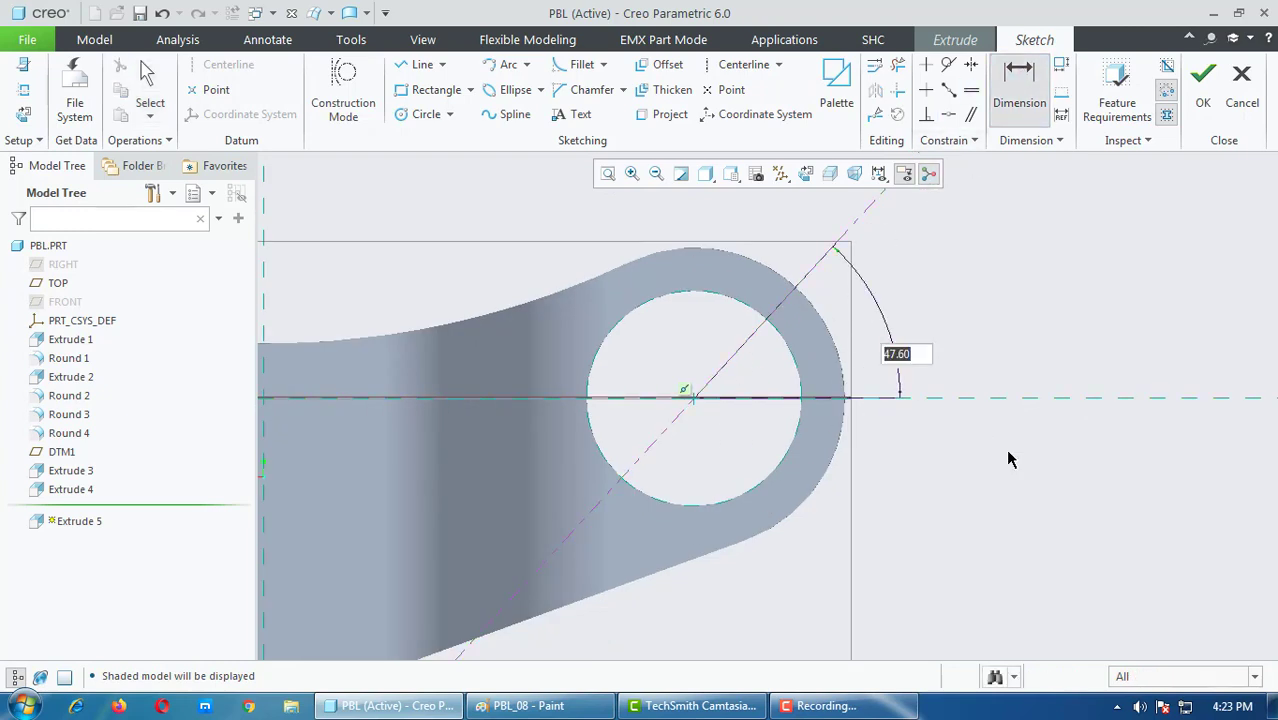
type("22")
key("Return")
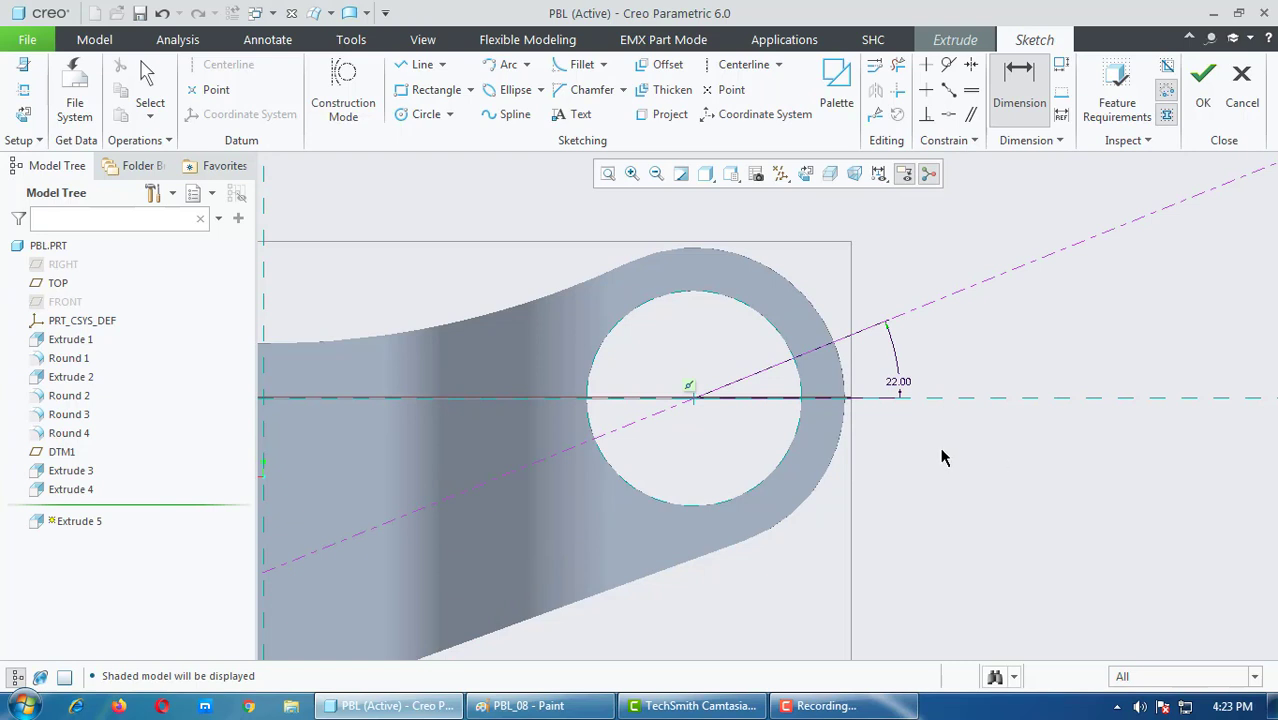
scroll(942, 457, "up", 3)
scroll(765, 449, "down", 2)
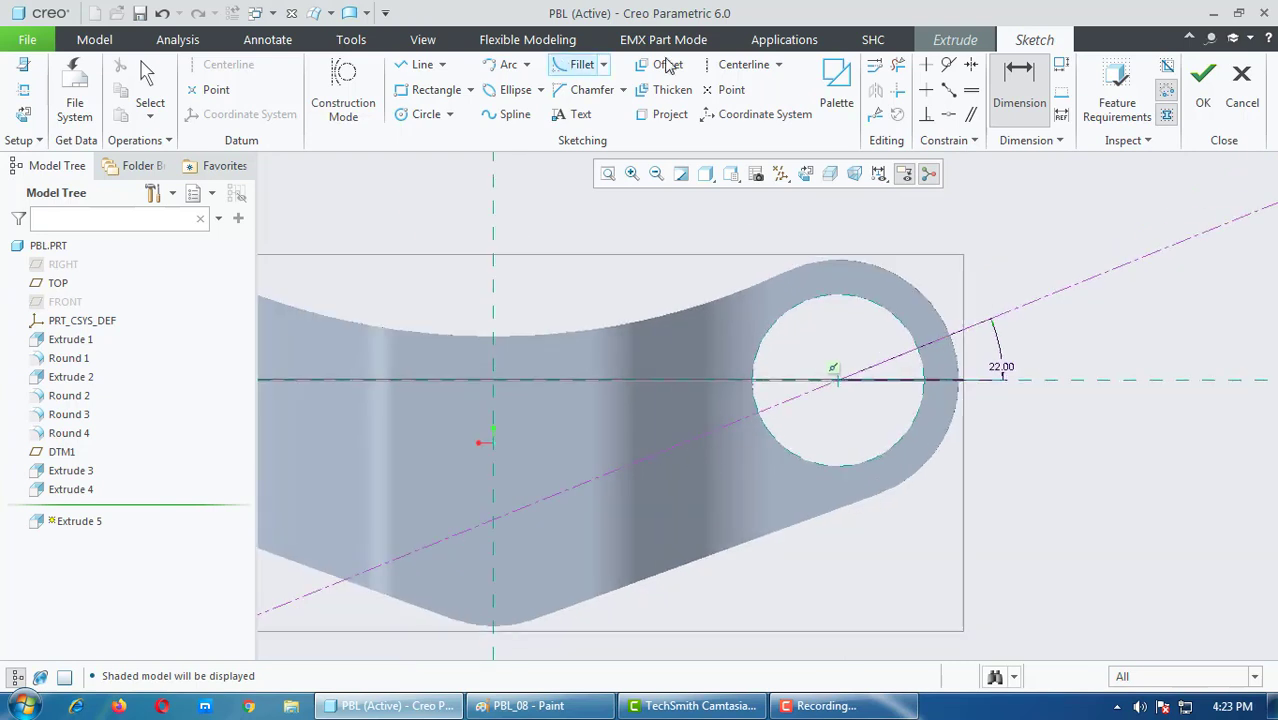
Step: Add a second centerline through the hole centre, discarding the conflicting 90° dimension
left_click(743, 64)
left_click(840, 381)
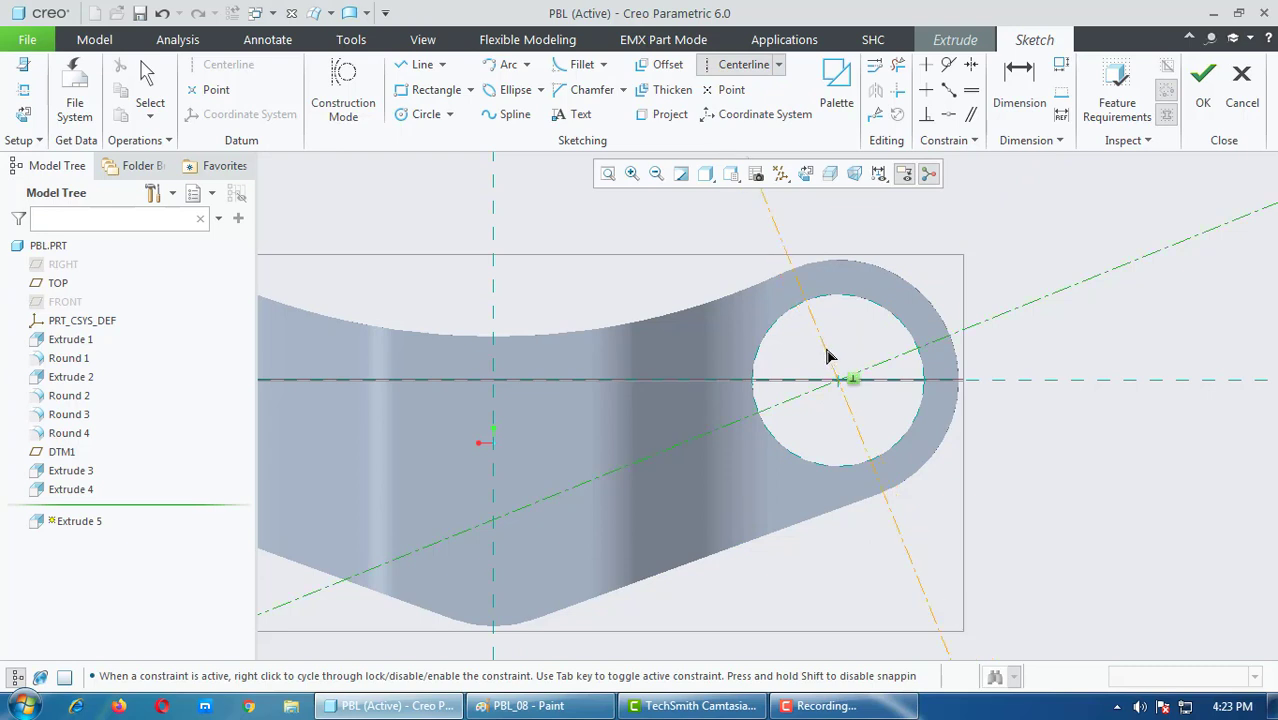
left_click(828, 356)
middle_click(833, 390)
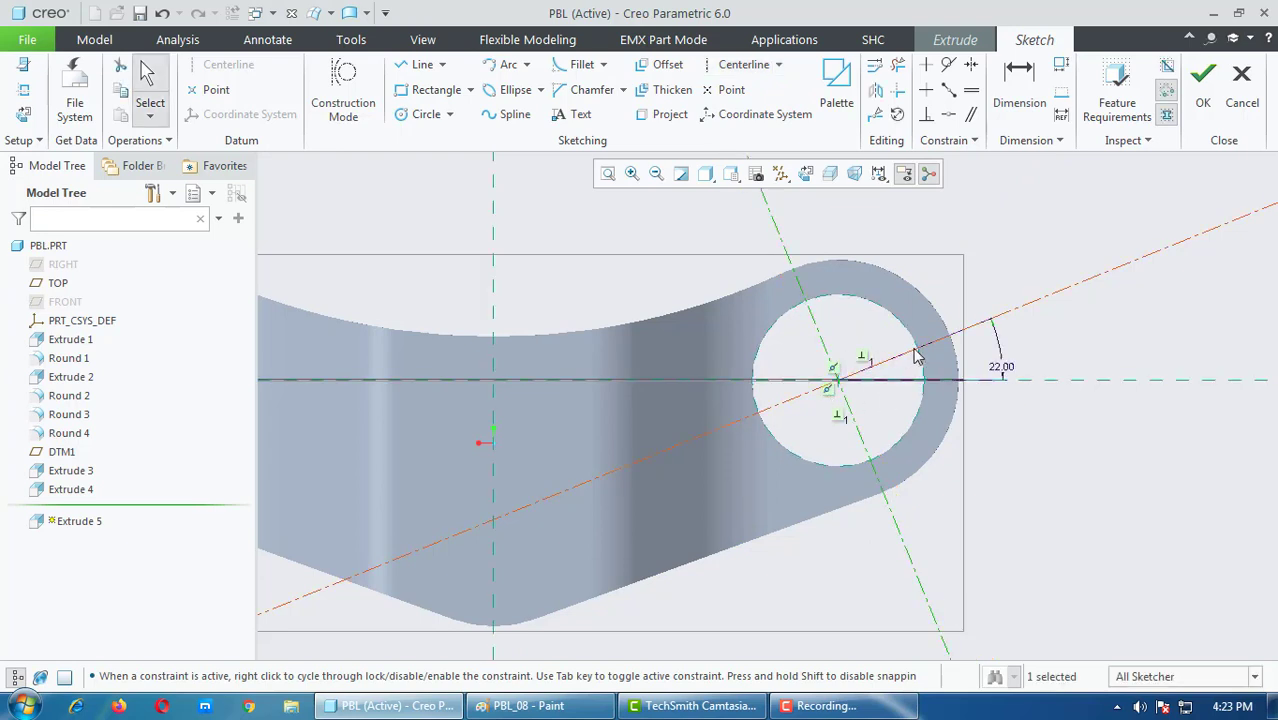
left_click(1019, 88)
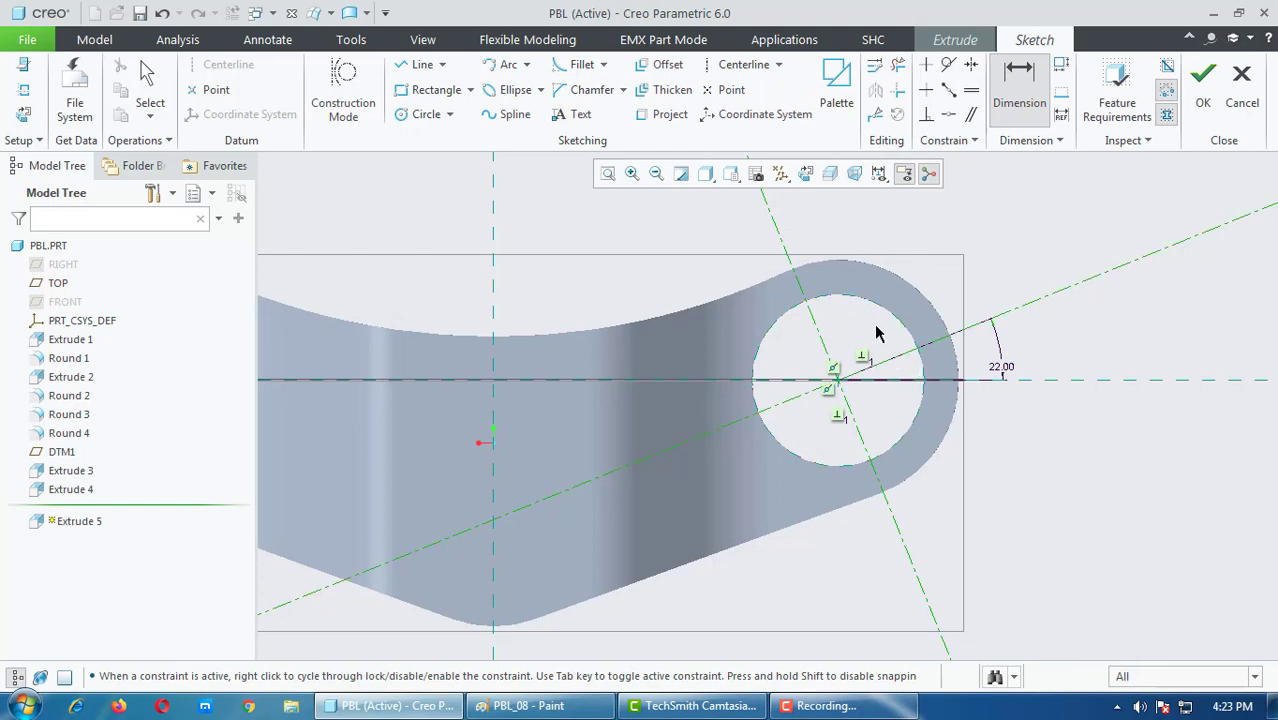
middle_click(874, 323)
scroll(870, 360, "up", 2)
key("Escape")
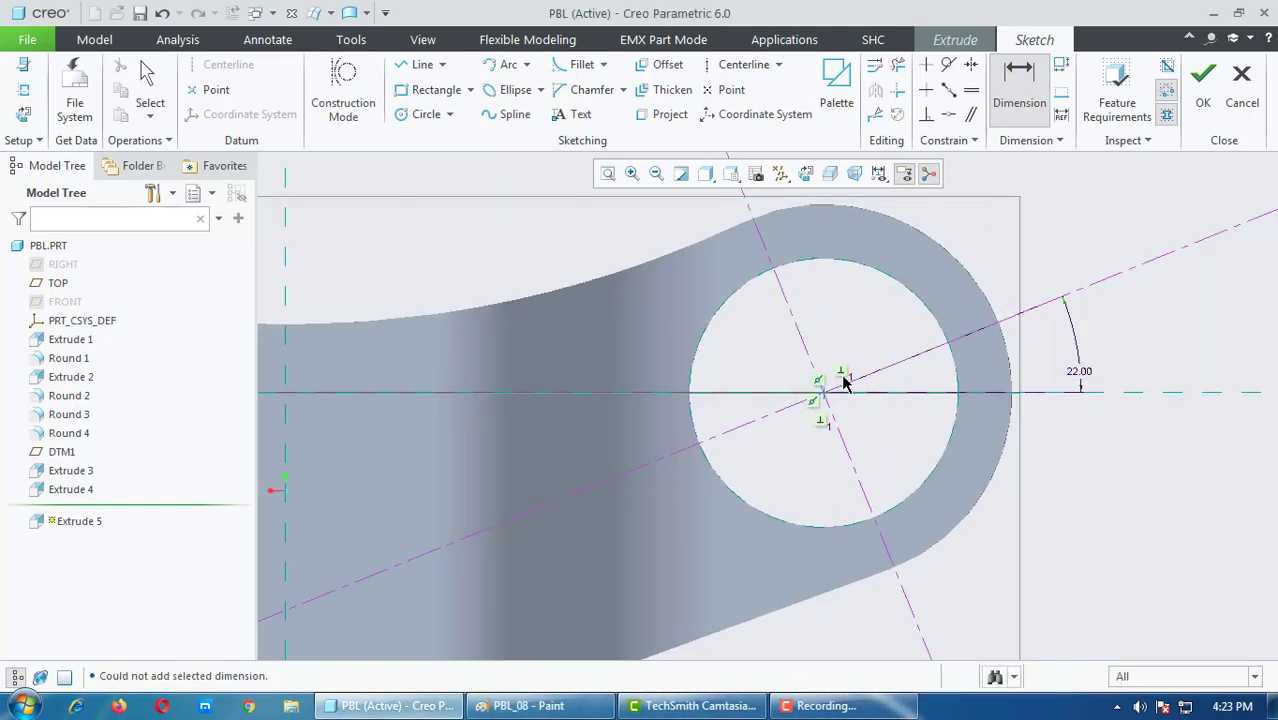
scroll(845, 370, "down", 2)
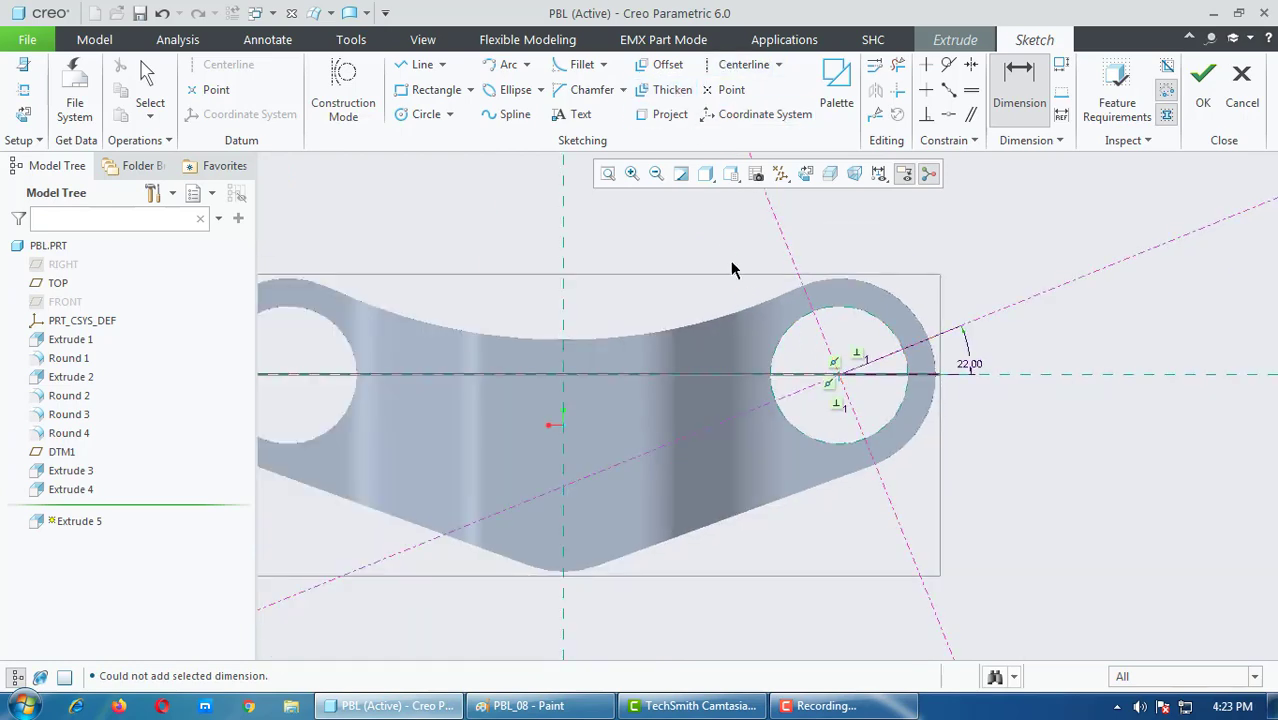
scroll(838, 390, "up", 2)
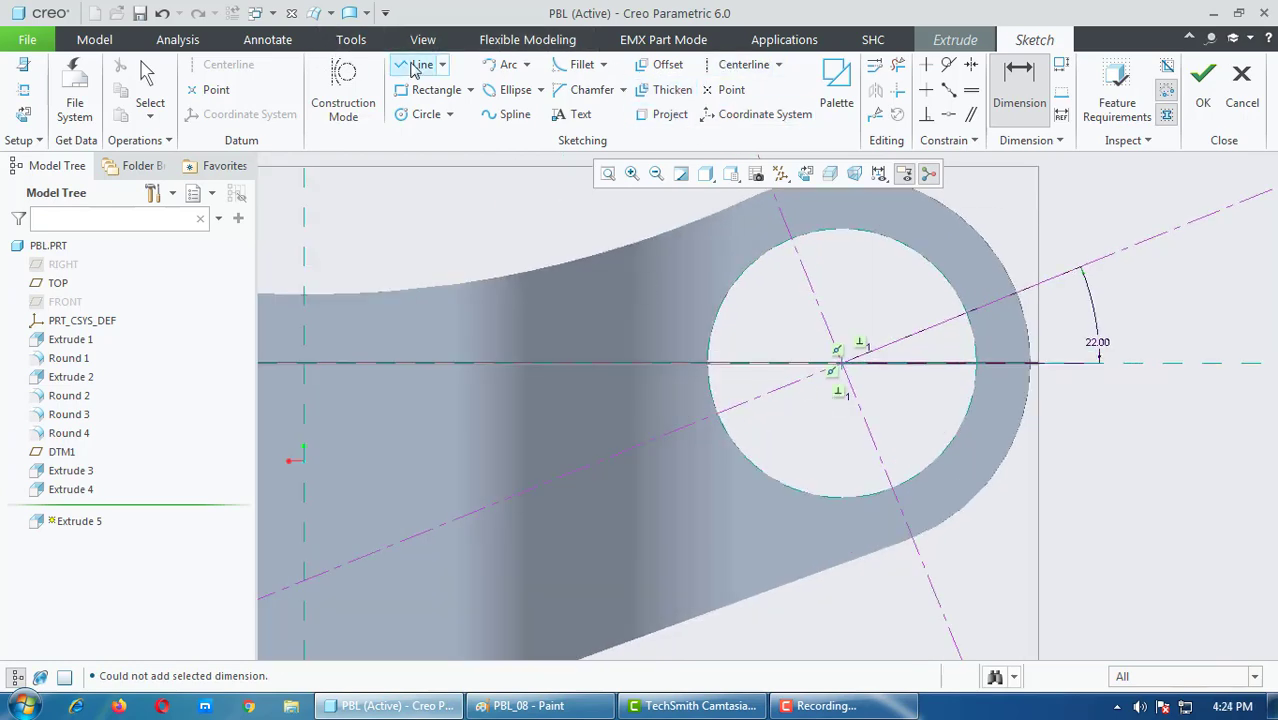
Step: Draw a centerline perpendicular to and crossing the 22° centerline
left_click(743, 64)
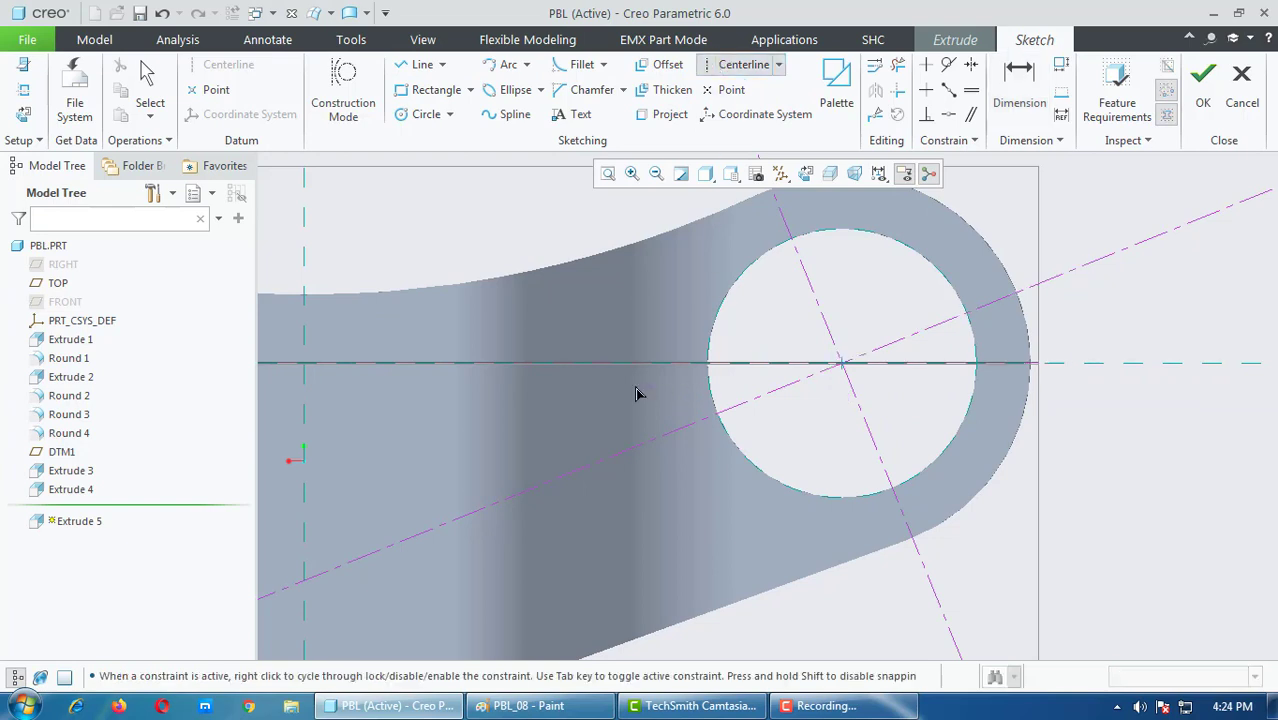
left_click(686, 430)
left_click(676, 405)
middle_click(800, 491)
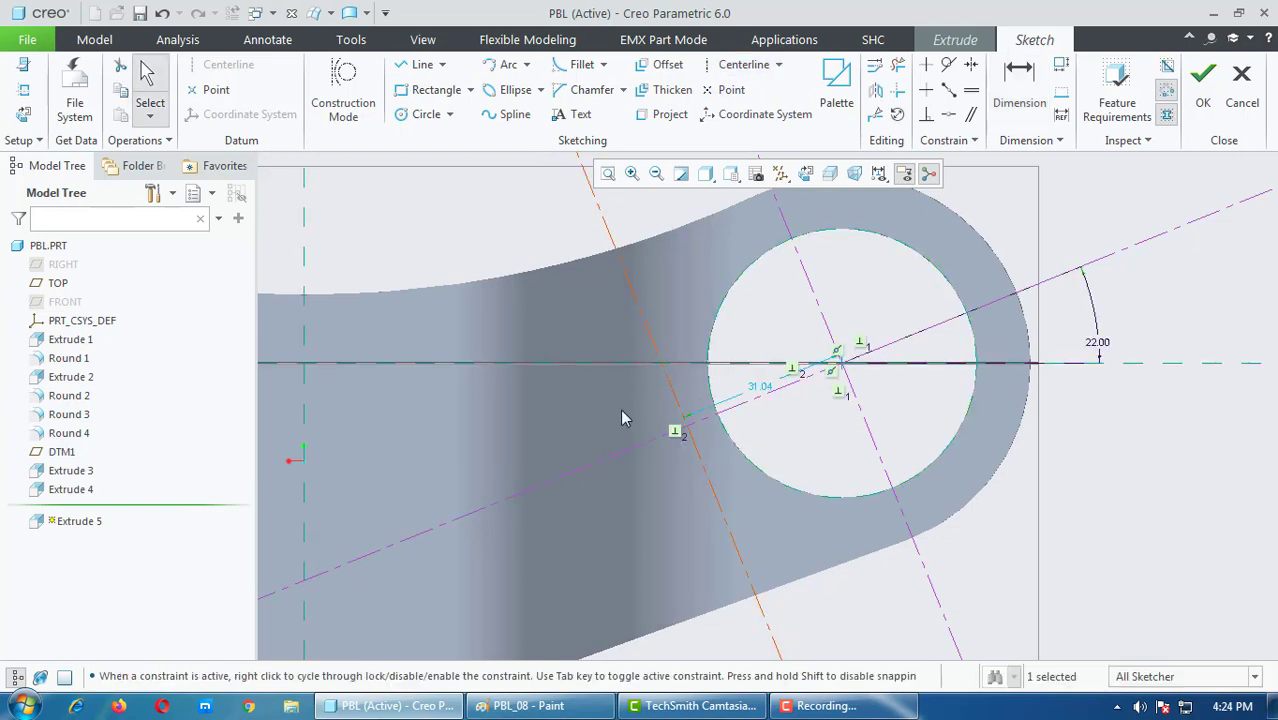
left_click(806, 432)
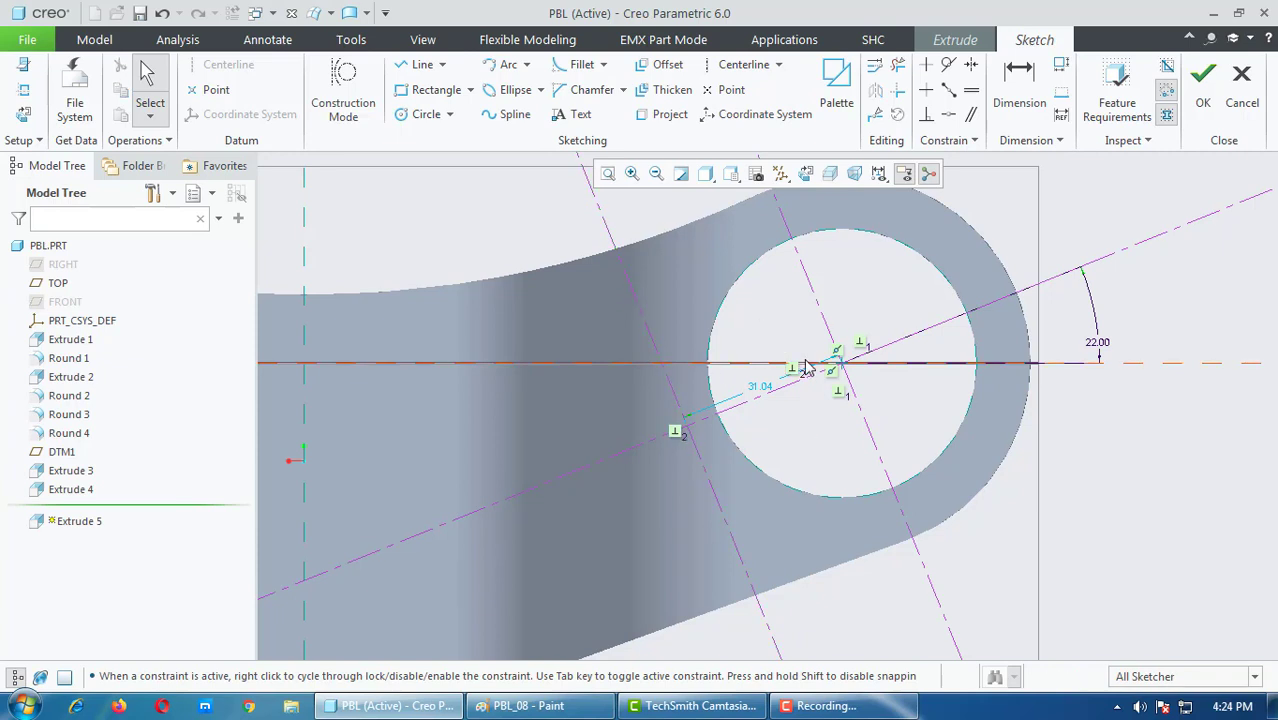
Step: Check the 48 dimension on drawing PBL_08 and set the distance along the 22° line to 48
left_click(549, 708)
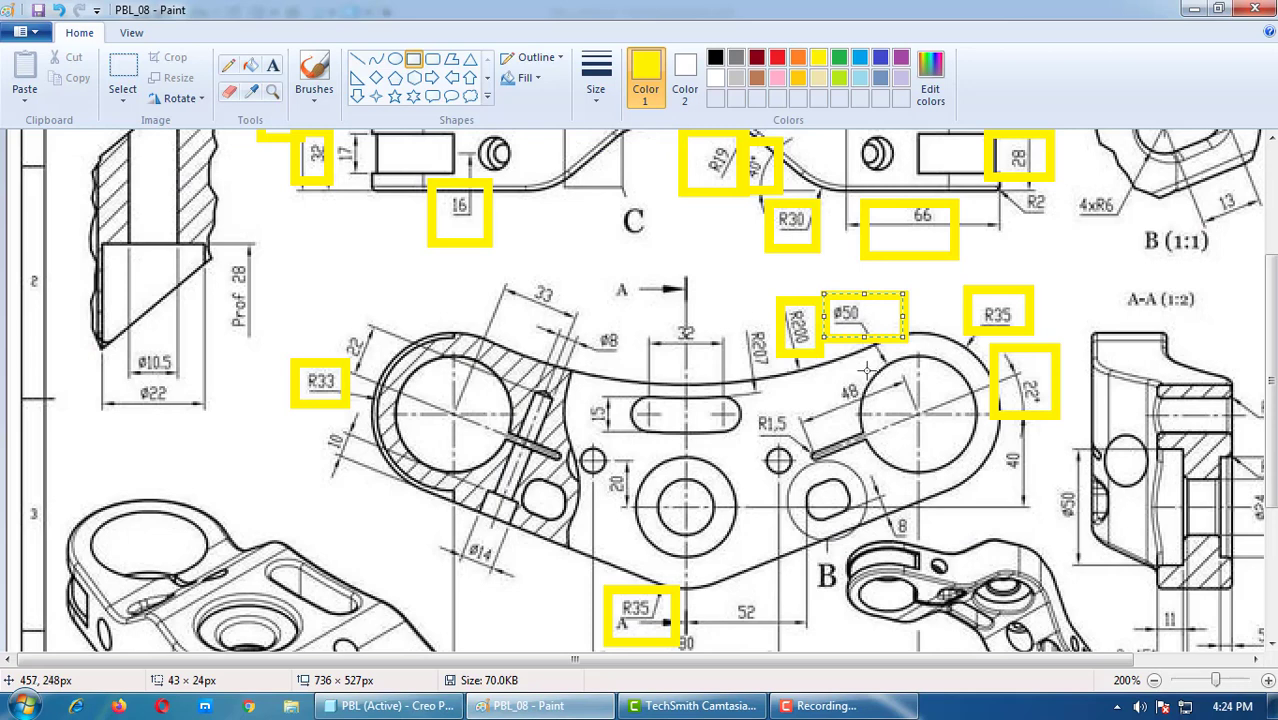
mouse_move(869, 370)
left_mouse_down()
mouse_move(828, 412)
mouse_move(740, 447)
left_mouse_up()
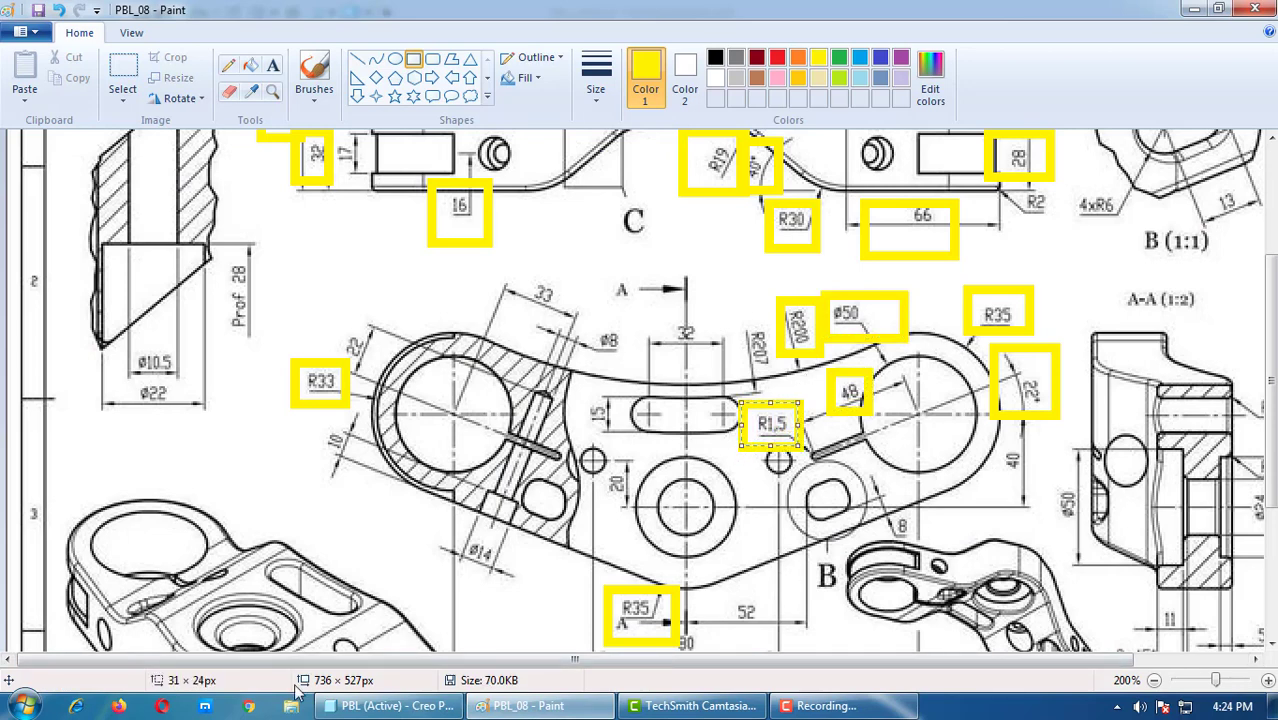
left_click(390, 706)
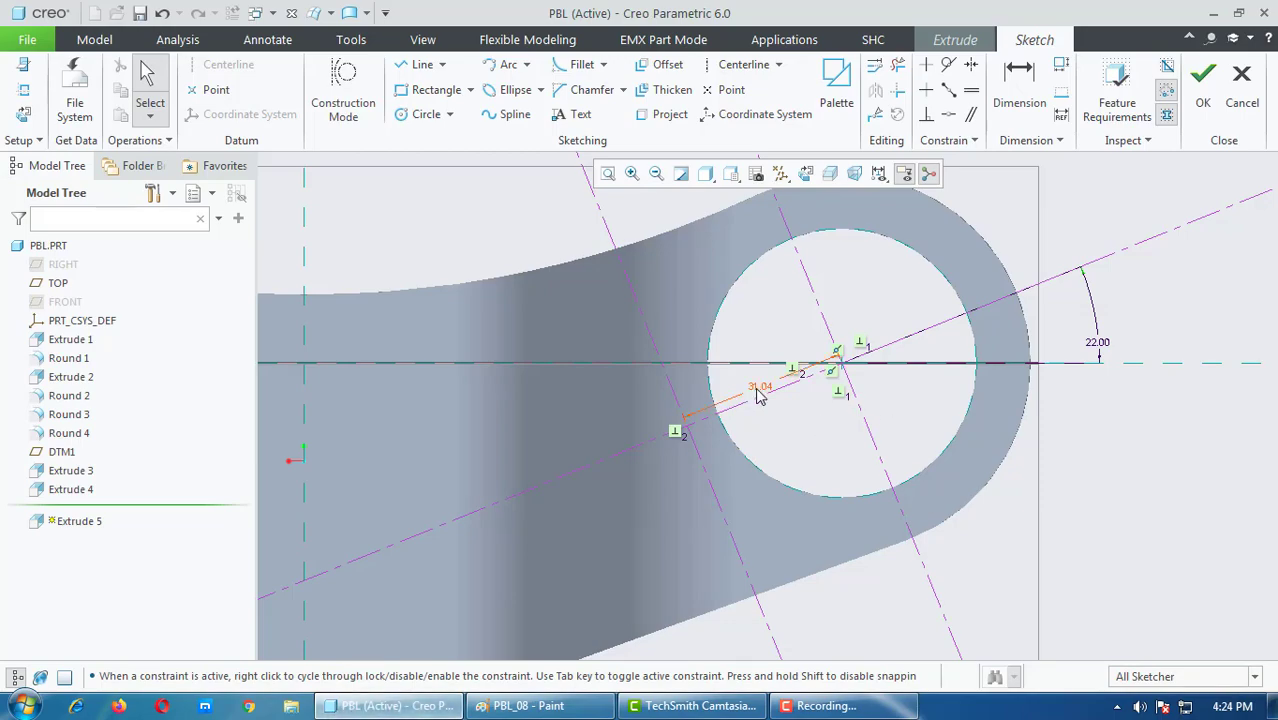
left_click(520, 706)
left_click(520, 706)
double_click(758, 389)
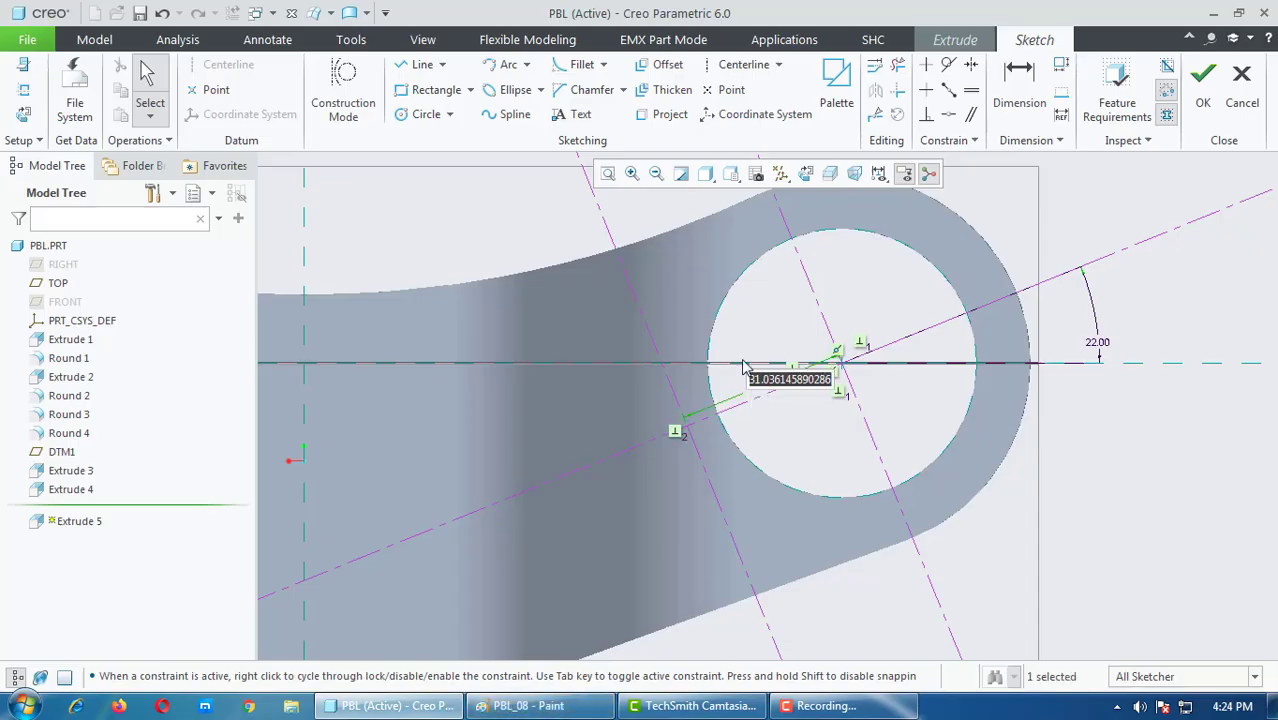
type("48")
key("Return")
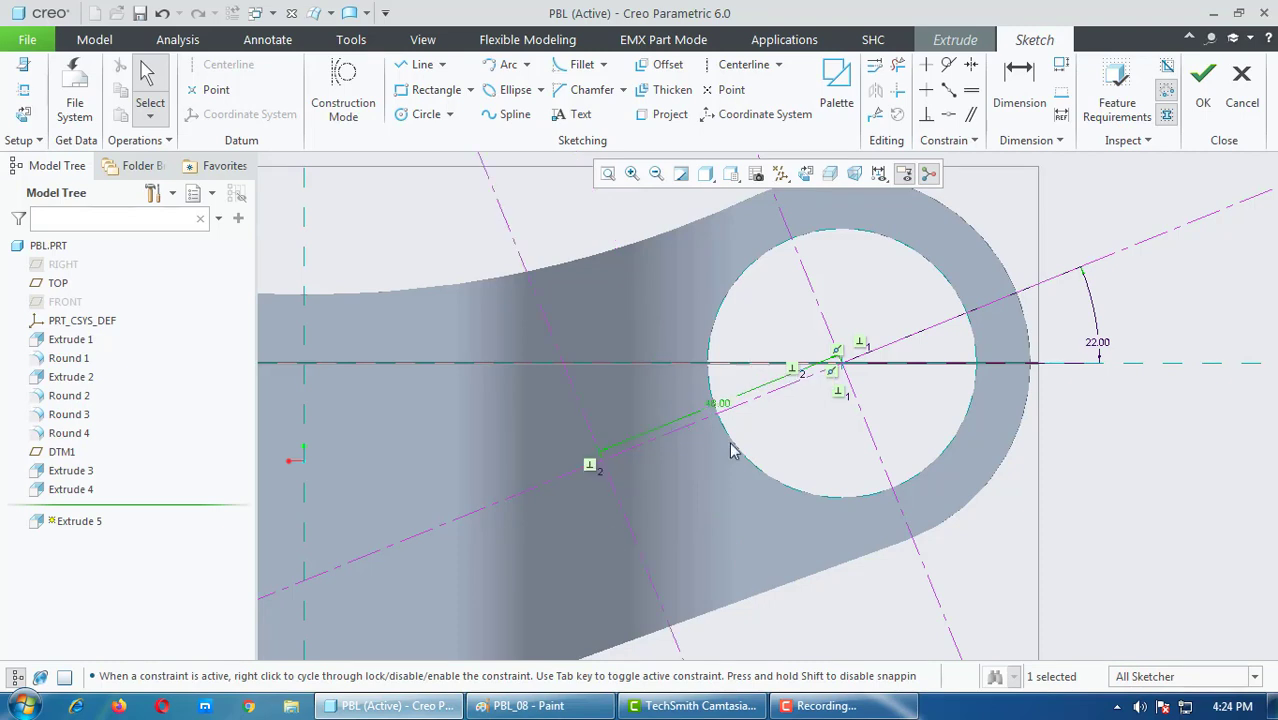
scroll(598, 450, "down", 2)
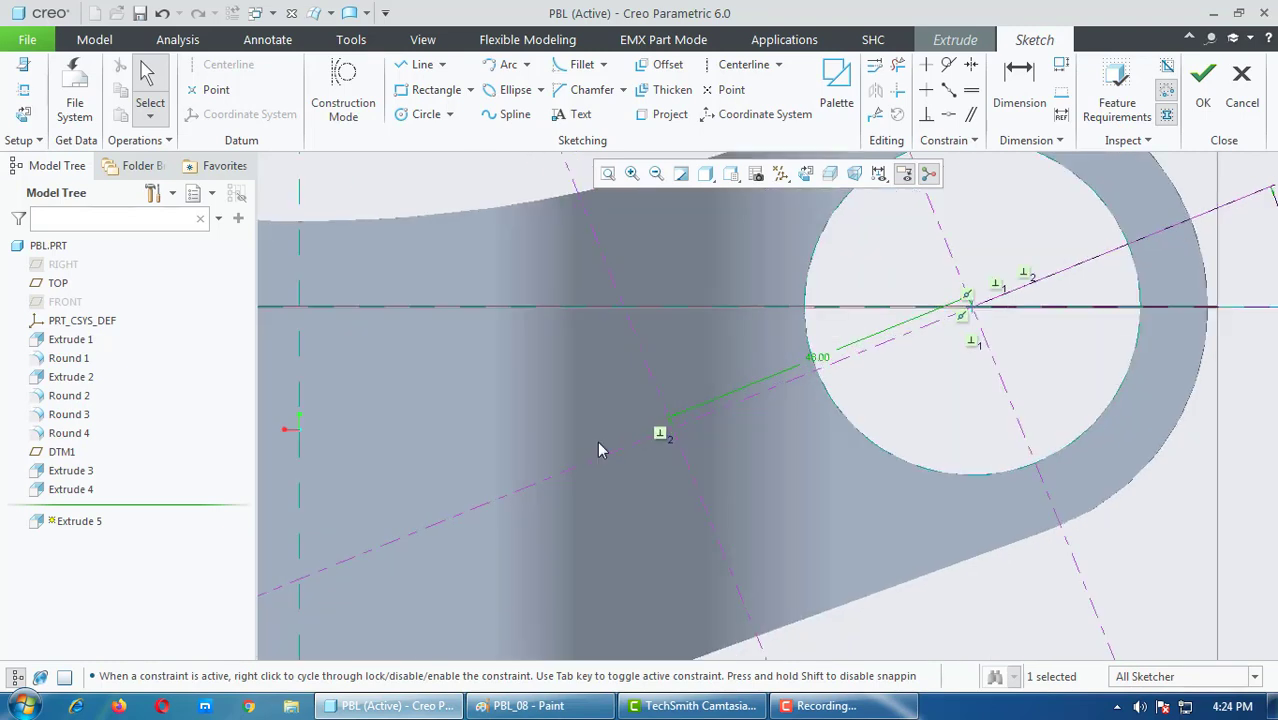
Step: Draw the small circle at the crossing and size it to a 3.00 diameter
left_click(426, 114)
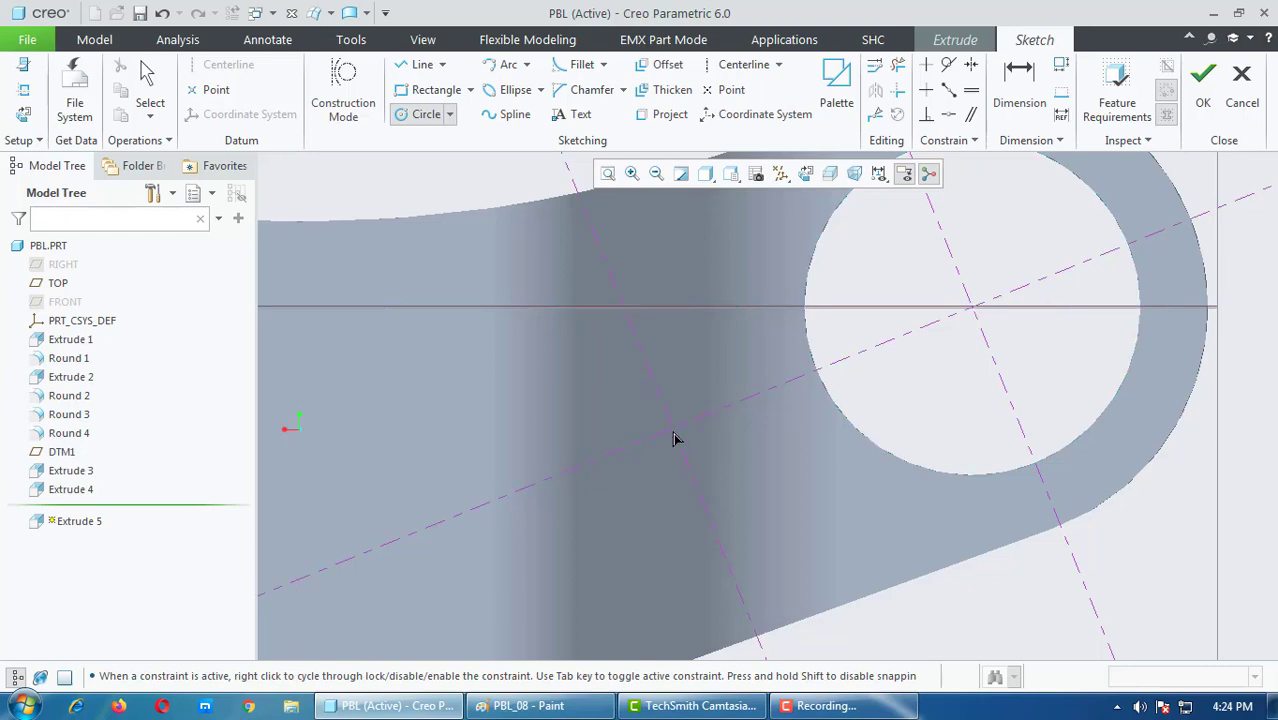
middle_click(718, 457)
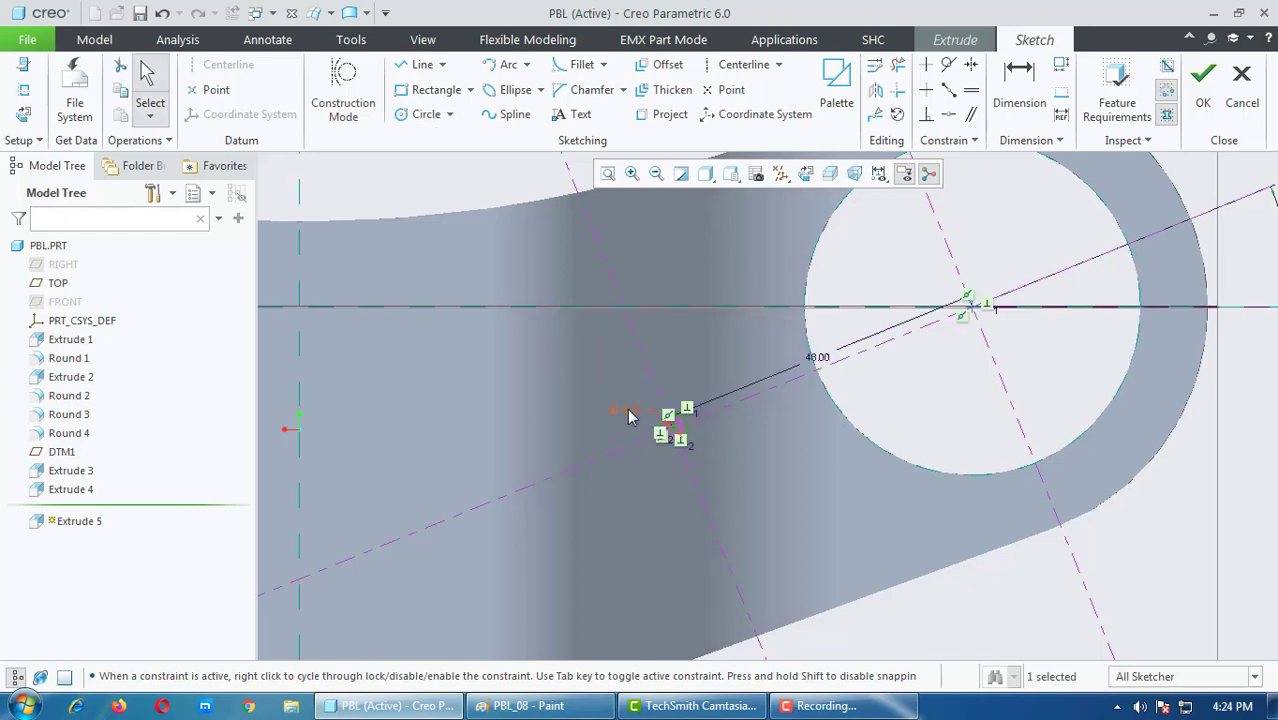
double_click(629, 414)
type("1.5")
key("Return")
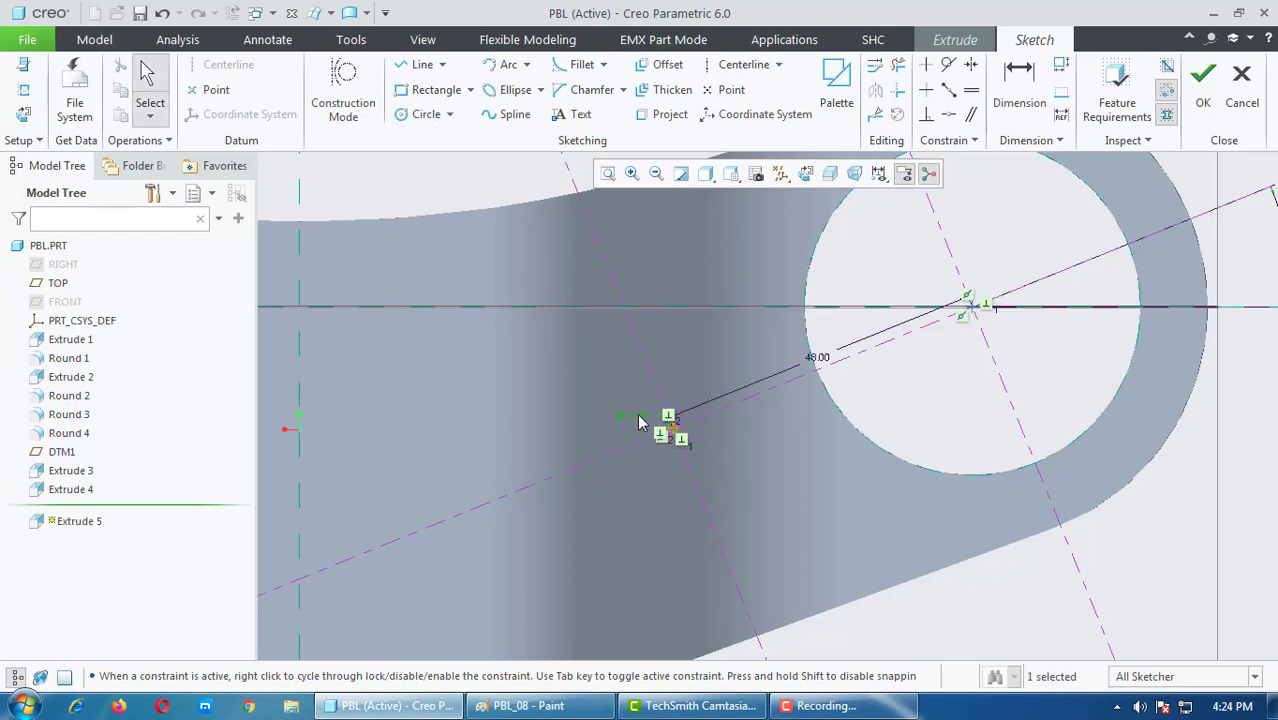
scroll(632, 425, "up", 2)
double_click(629, 412)
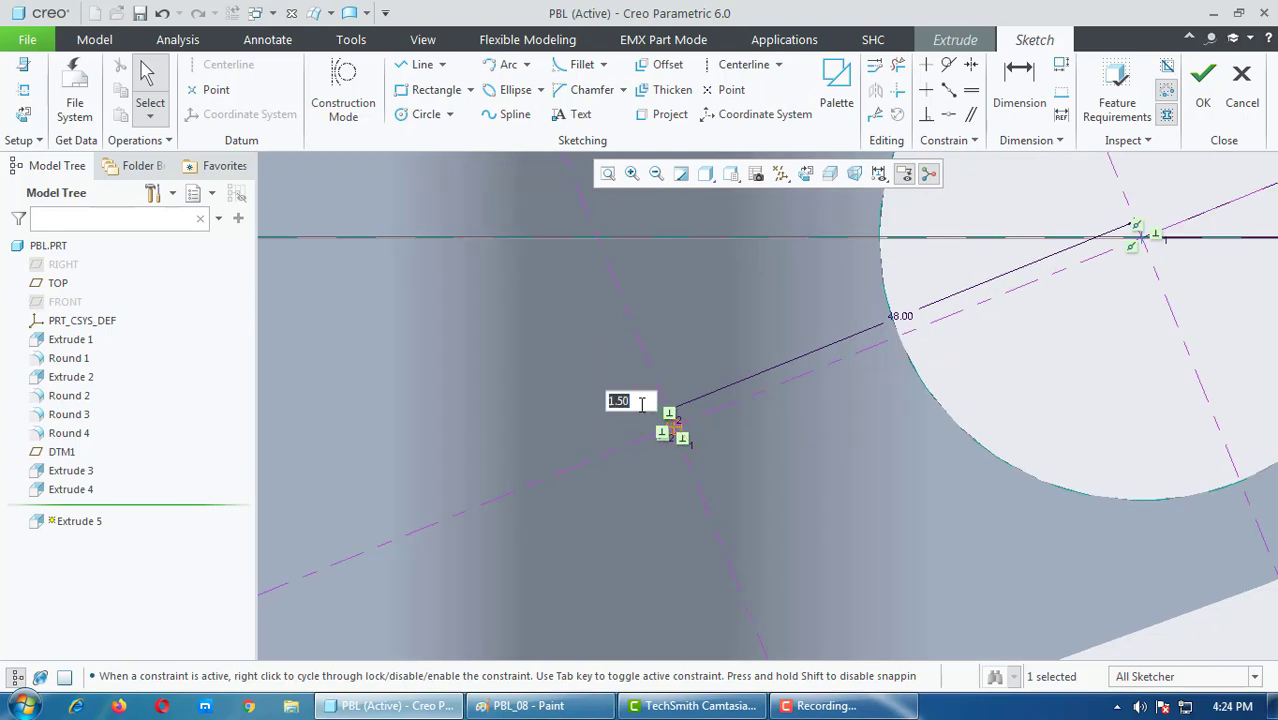
key("Return")
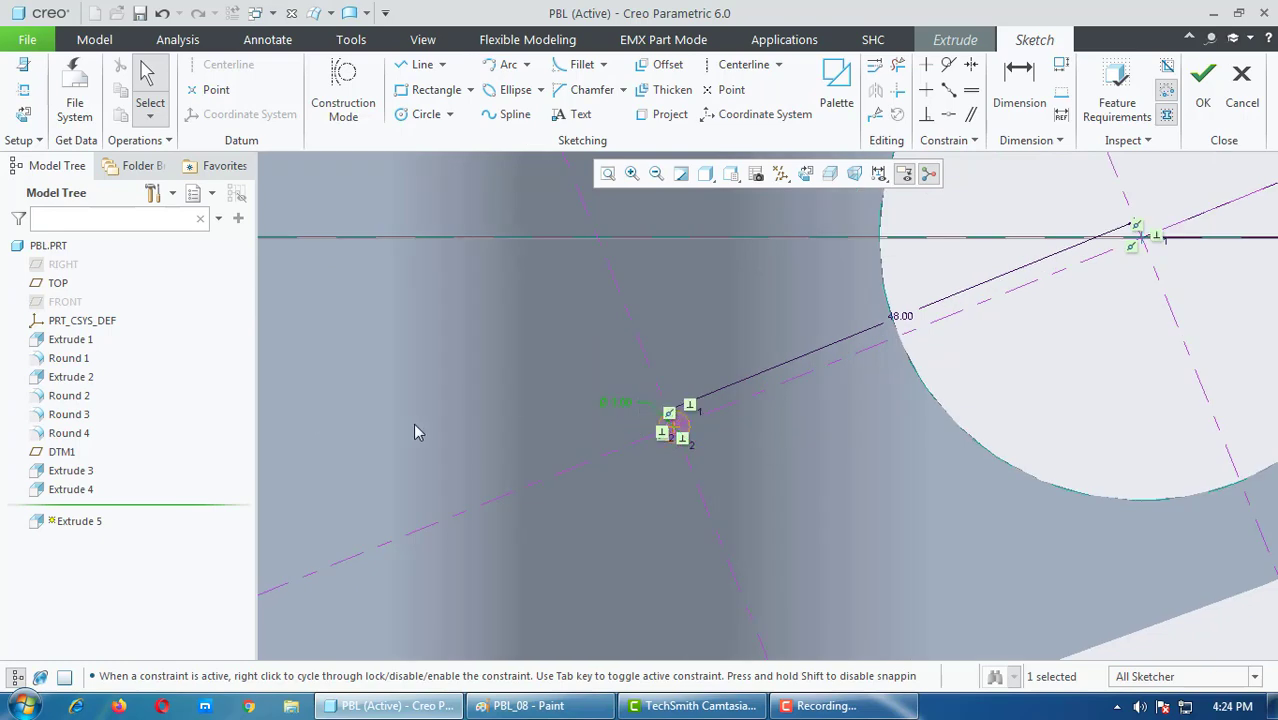
scroll(417, 432, "down", 2)
scroll(479, 431, "up", 1)
Step: Return to the Sketch tab and pick the Line tool
left_click(422, 40)
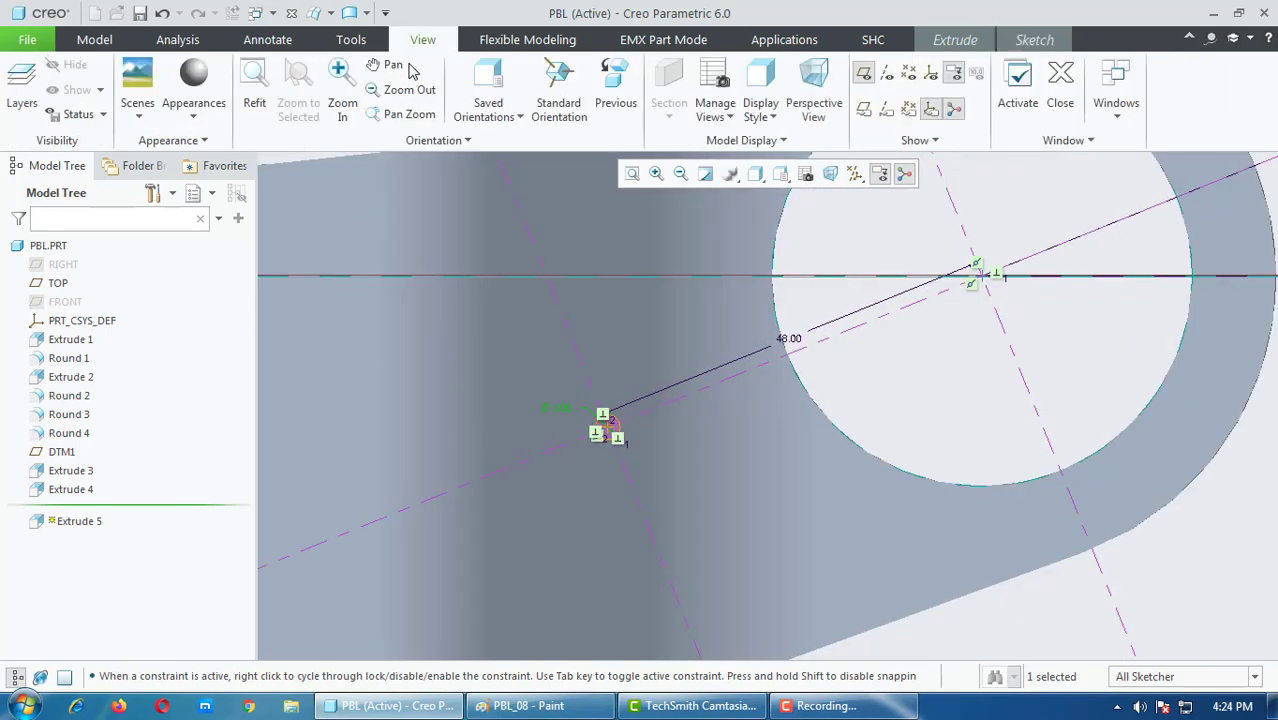
left_click(94, 40)
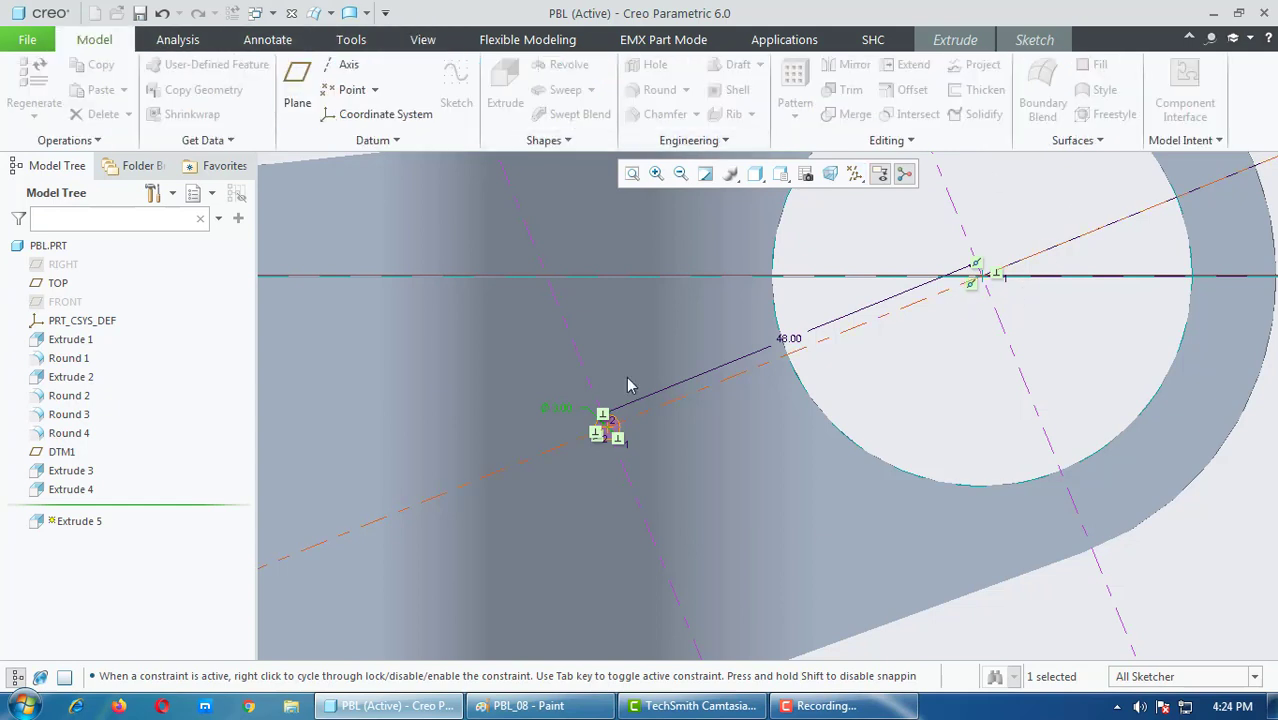
left_click(1033, 40)
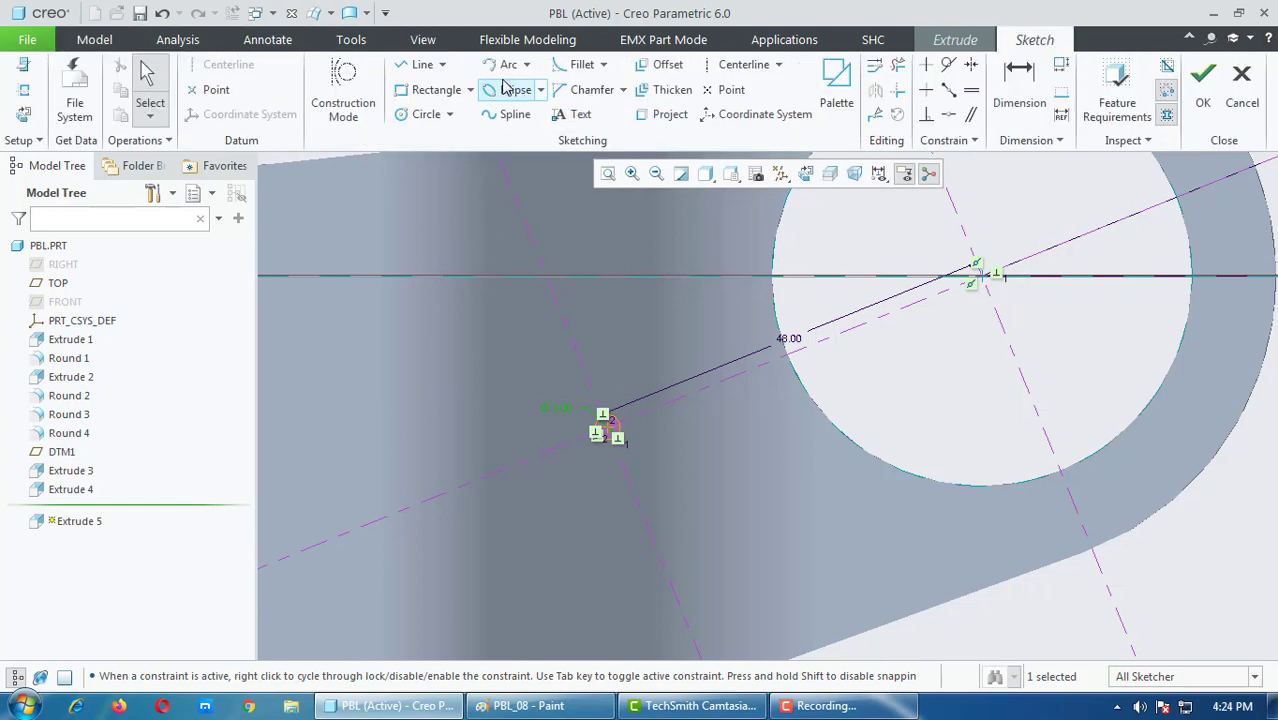
left_click(416, 64)
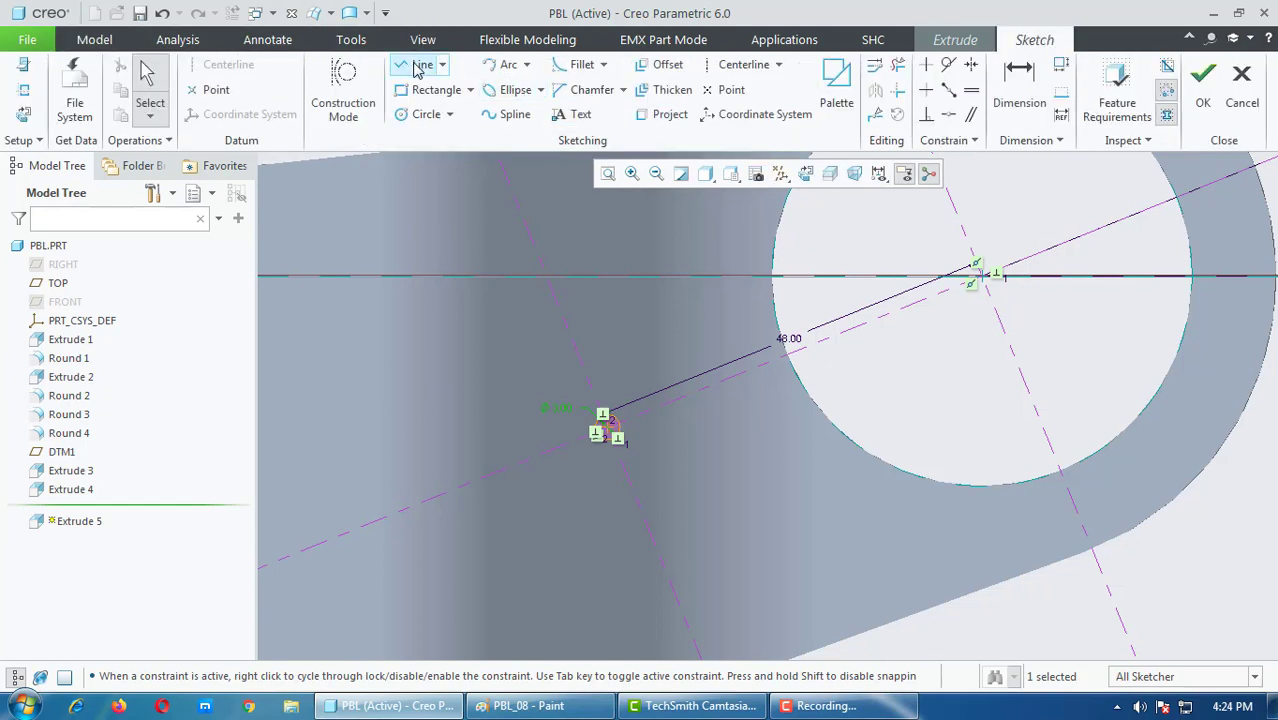
Step: Draw two lines from the small circle's edge to the large hole's centre to form the slot sides
left_click(604, 416)
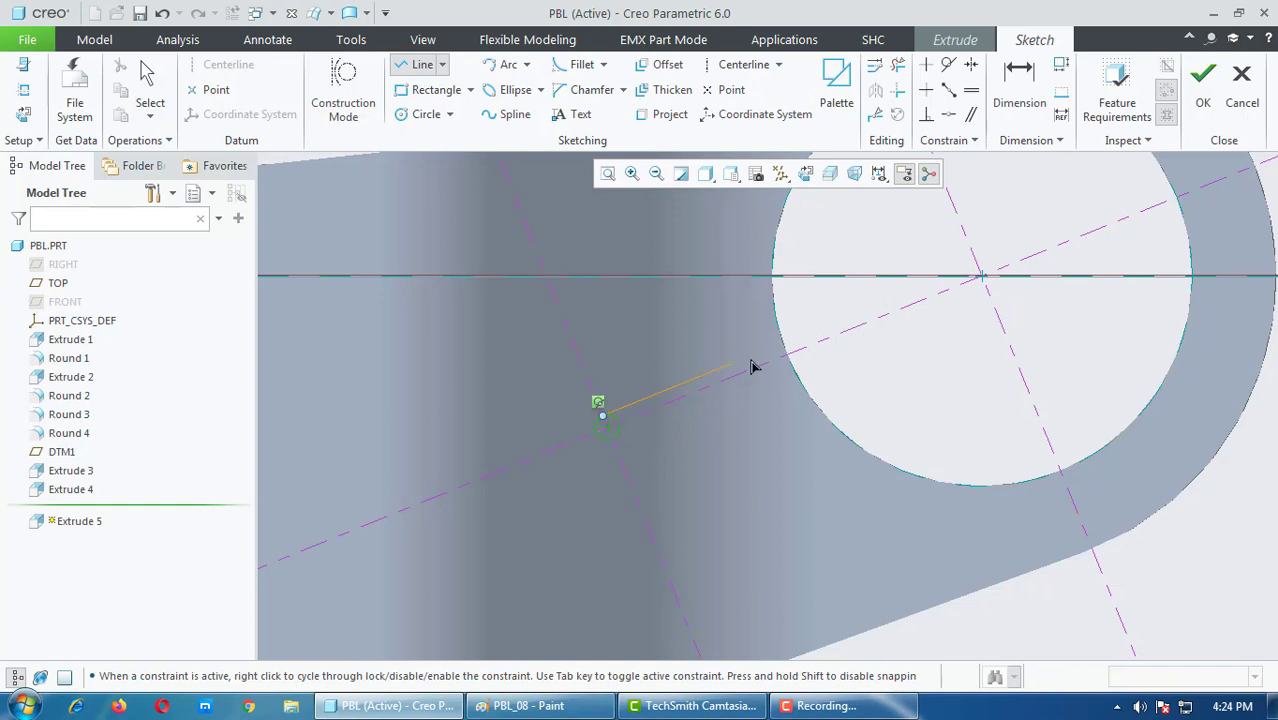
left_click(980, 272)
middle_click(980, 272)
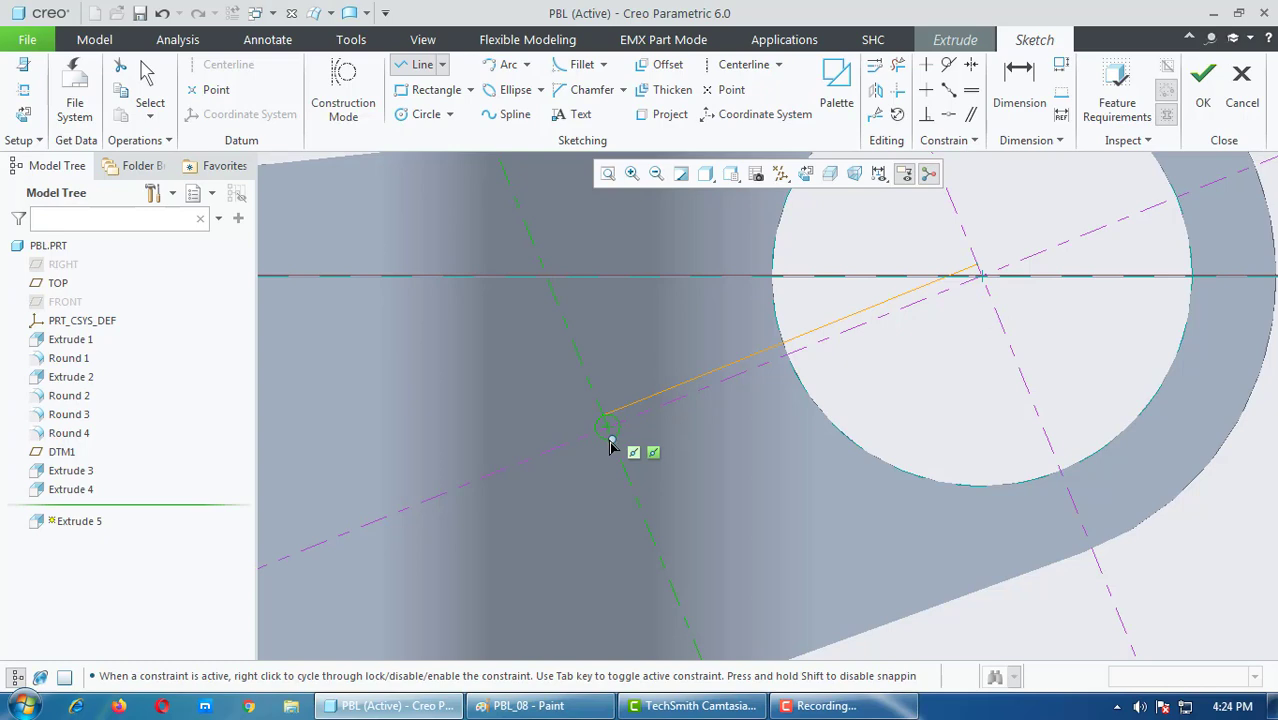
mouse_move(609, 441)
middle_mouse_down()
mouse_move(590, 487)
mouse_move(816, 375)
middle_mouse_up()
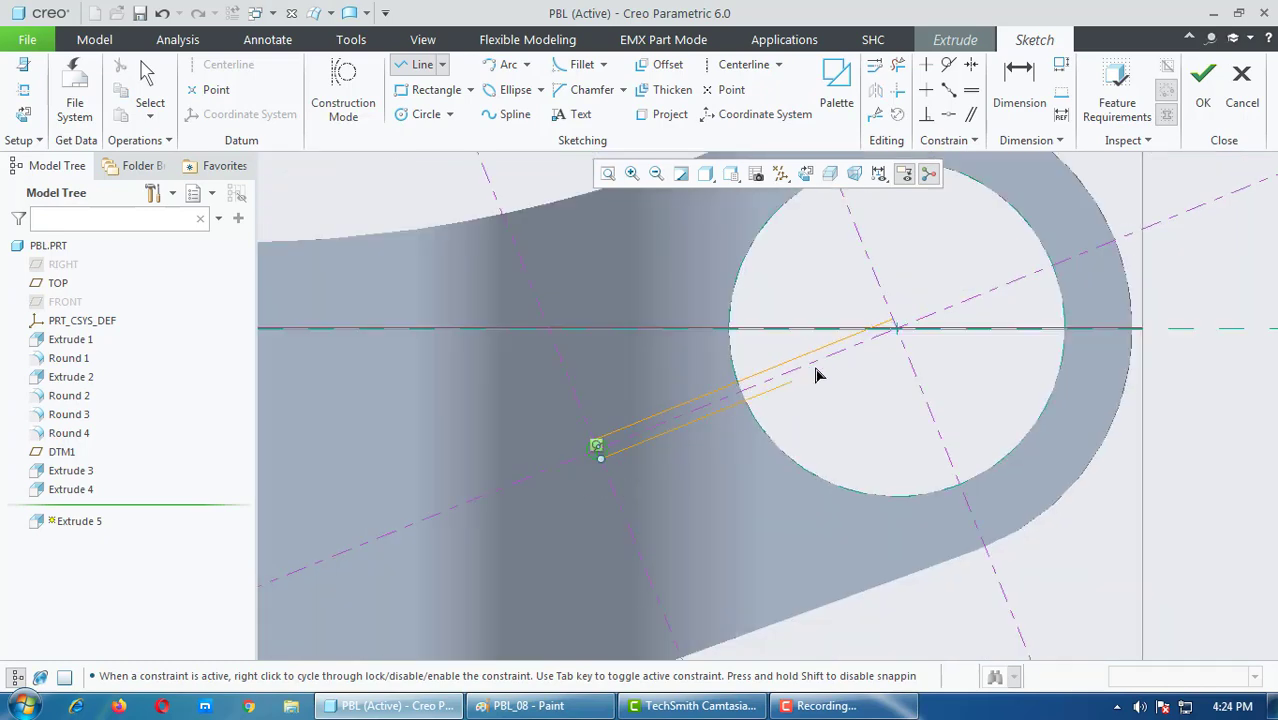
left_click(896, 326)
middle_click(954, 373)
scroll(893, 351, "down", 2)
scroll(884, 414, "down", 2)
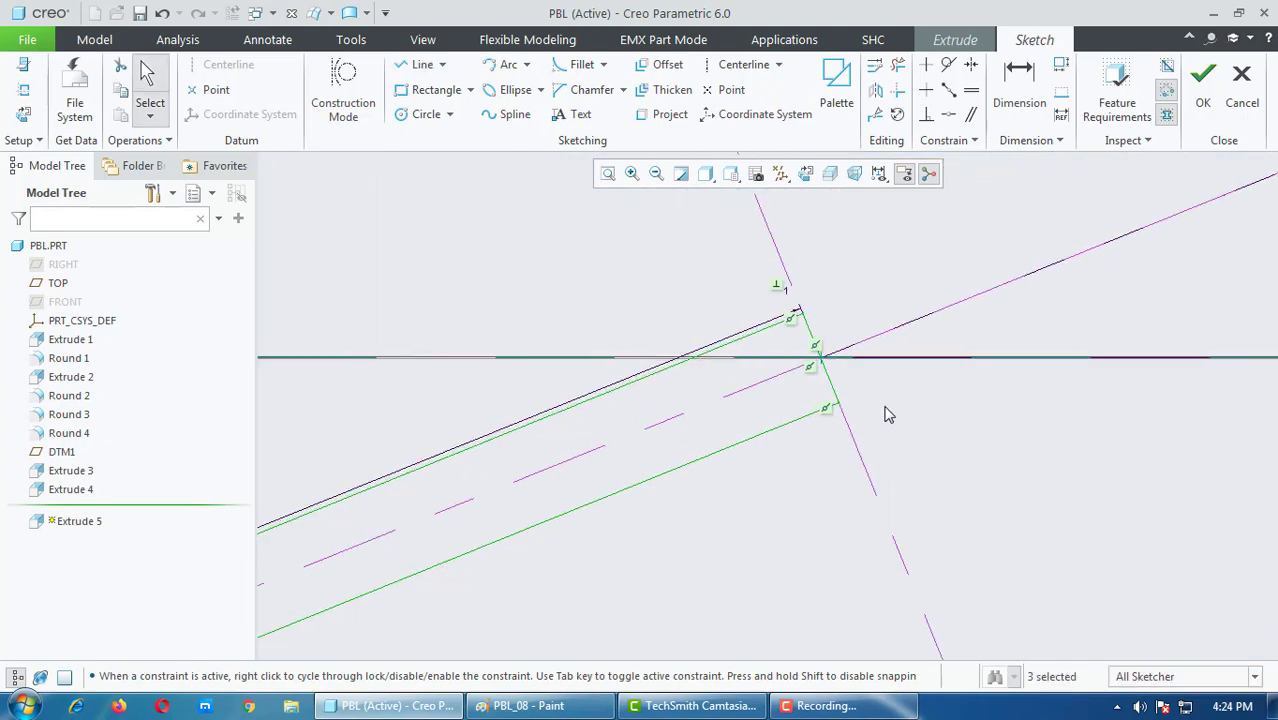
scroll(1000, 400, "up", 3)
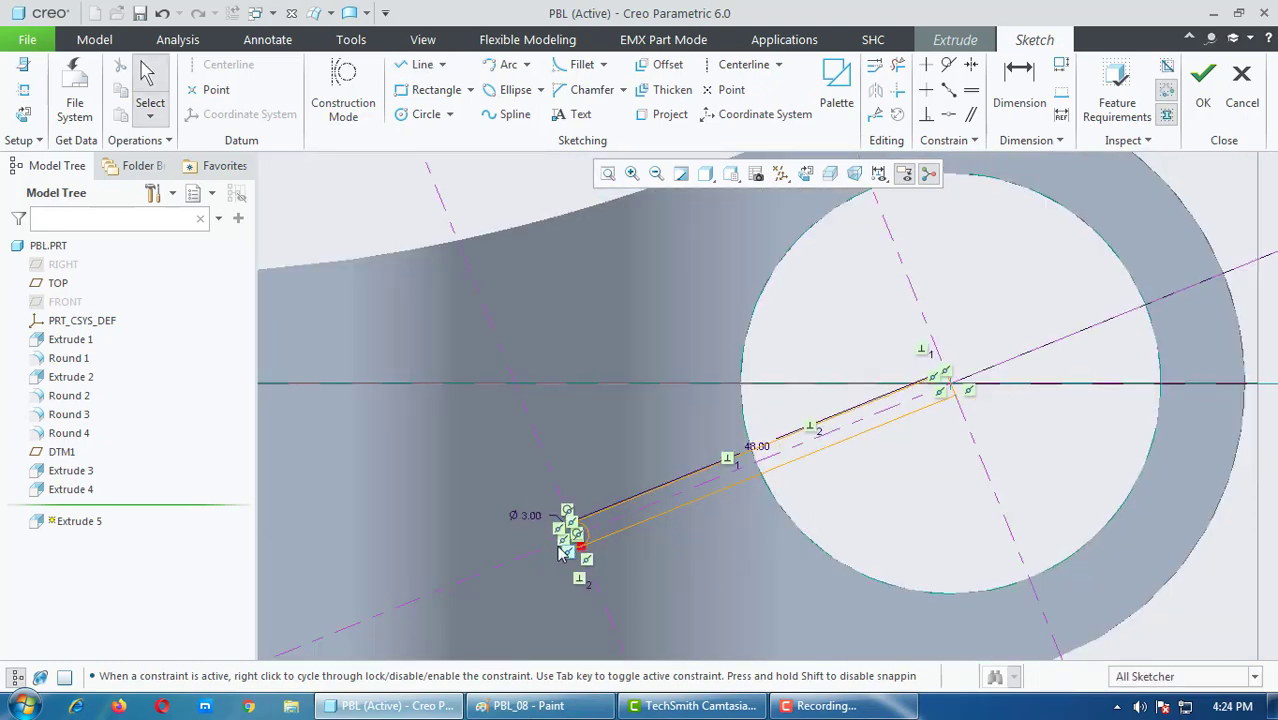
scroll(560, 553, "down", 2)
scroll(560, 553, "down", 2)
Step: Trim away the inner half of the small circle to close the 3.00-wide slot
left_click(898, 64)
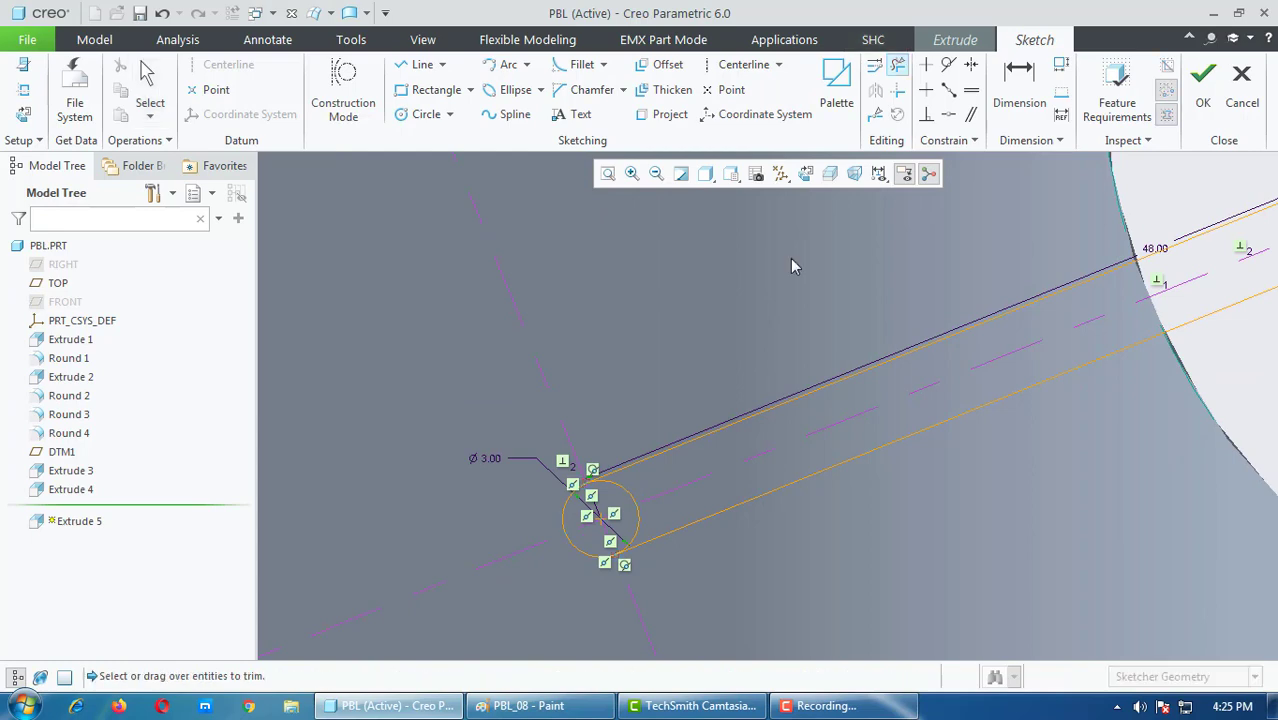
left_click(633, 522)
left_click(630, 508)
middle_click(632, 510)
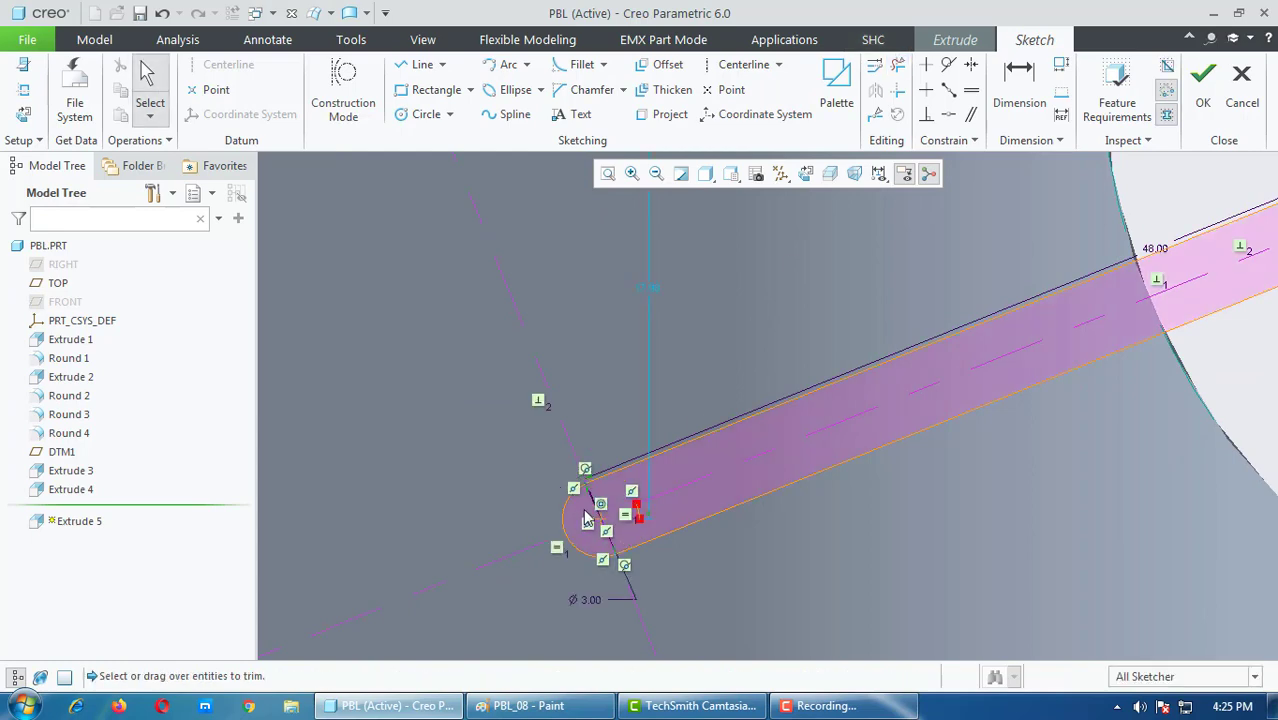
scroll(632, 510, "up", 2)
scroll(632, 510, "down", 2)
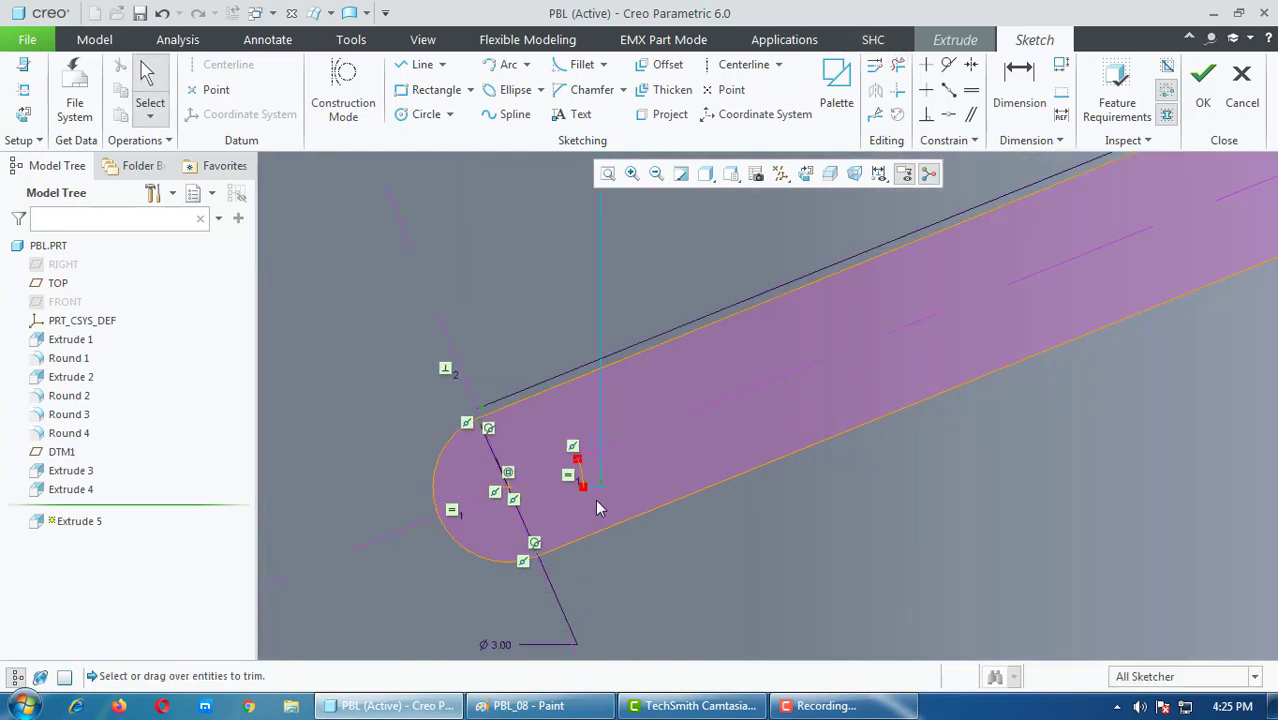
left_click(897, 72)
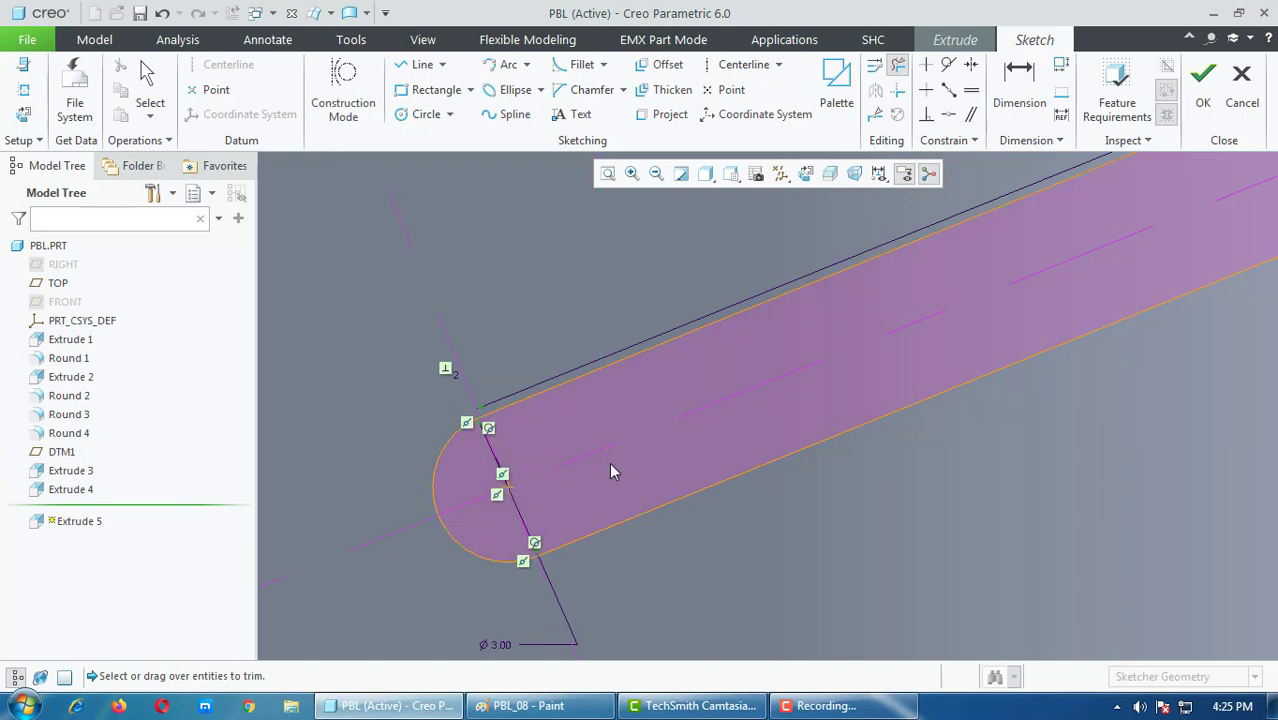
scroll(609, 462, "up", 2)
scroll(618, 483, "up", 2)
scroll(620, 480, "up", 2)
scroll(1063, 445, "up", 3)
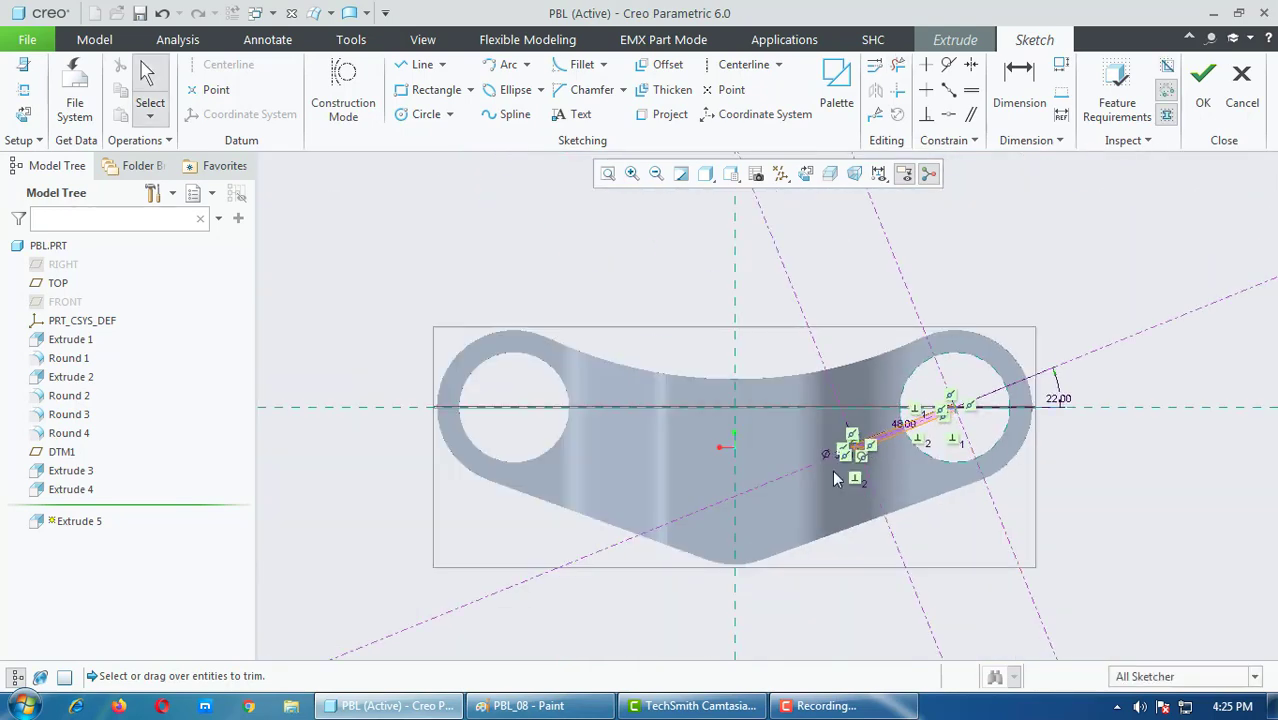
Step: Mirror the slot across a vertical centerline through the origin and accept the sketch
left_click(744, 64)
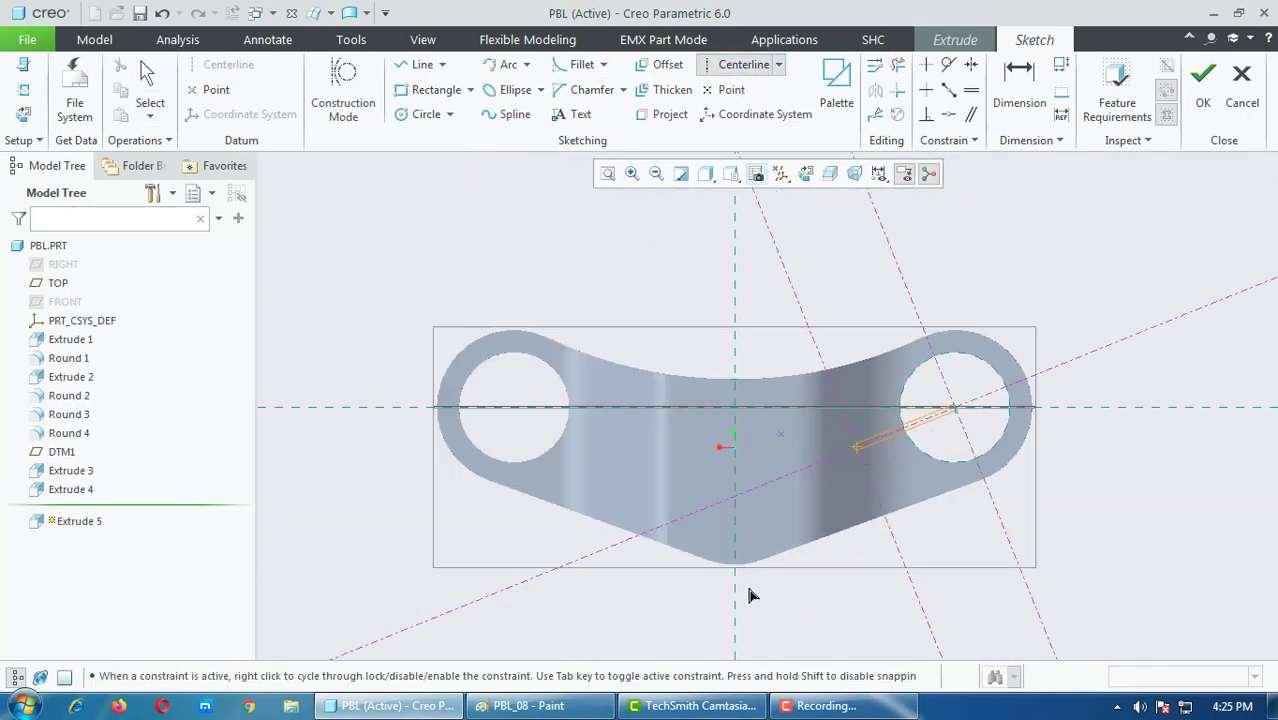
left_click(735, 407)
left_click(1120, 346)
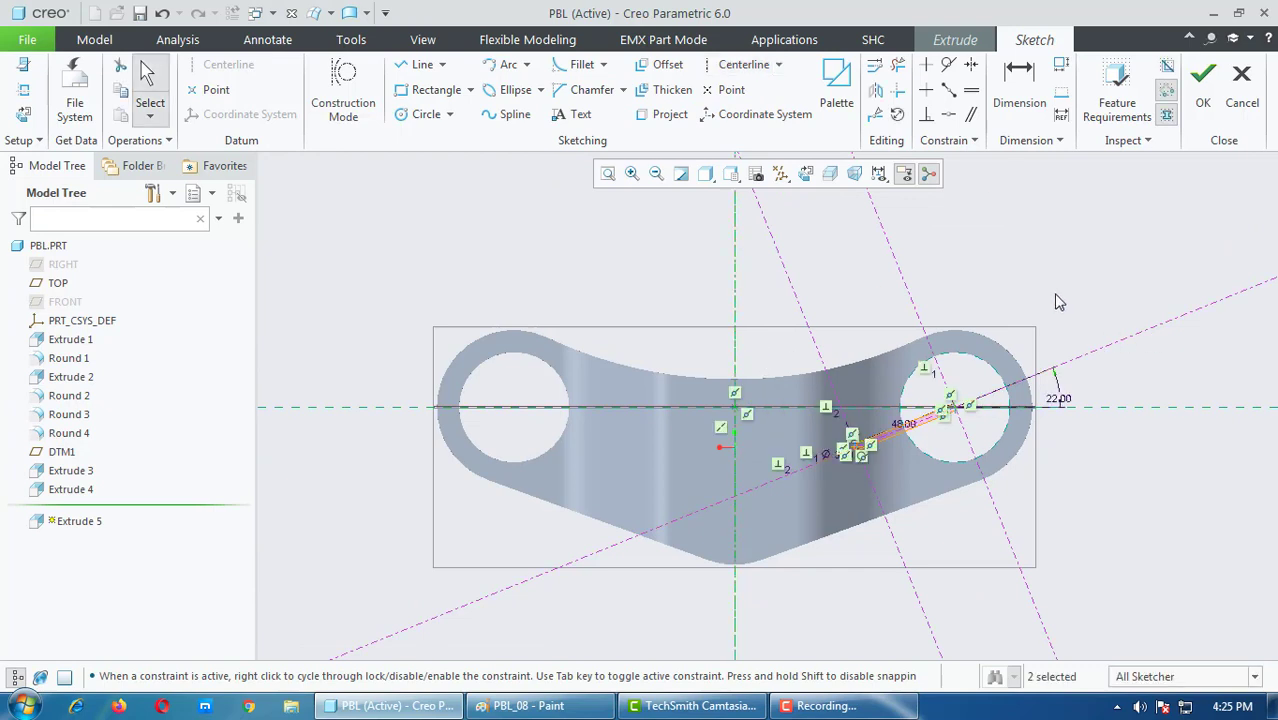
left_click(875, 89)
left_click(735, 266)
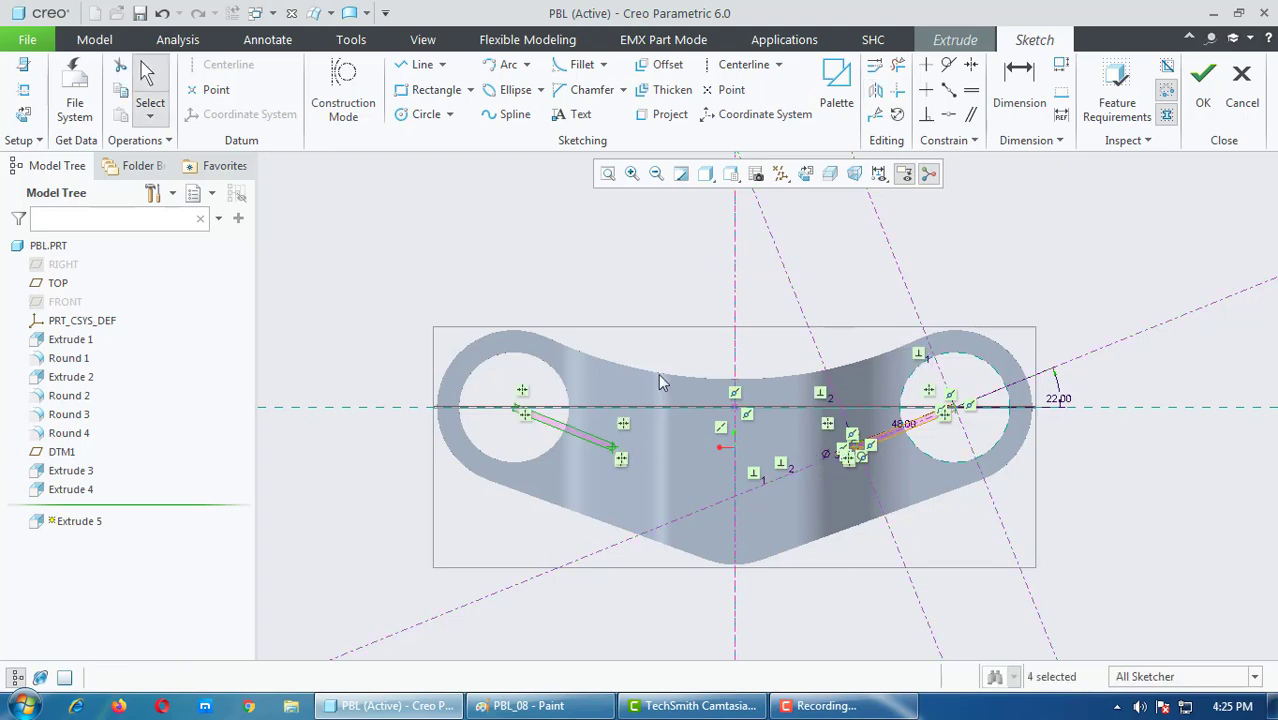
left_click(1203, 88)
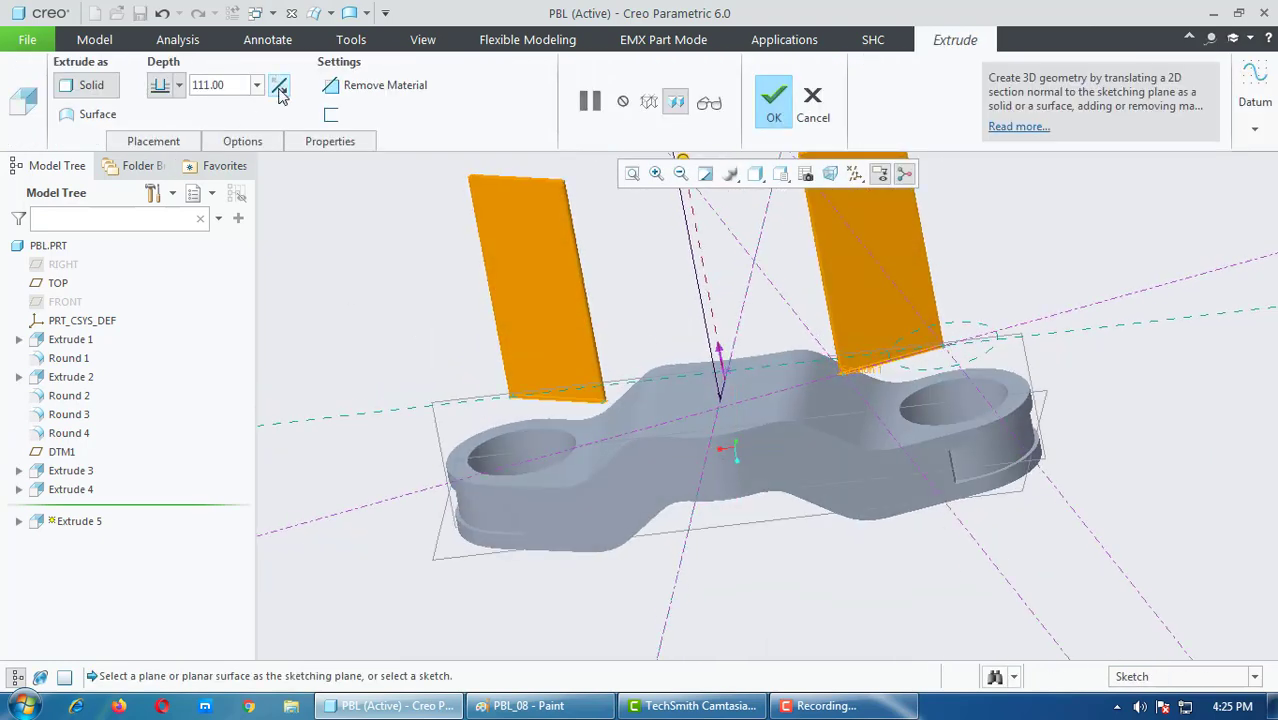
Step: Flip the depth direction and make Extrude 5 remove material as a finished cut
left_click(279, 85)
left_click(378, 85)
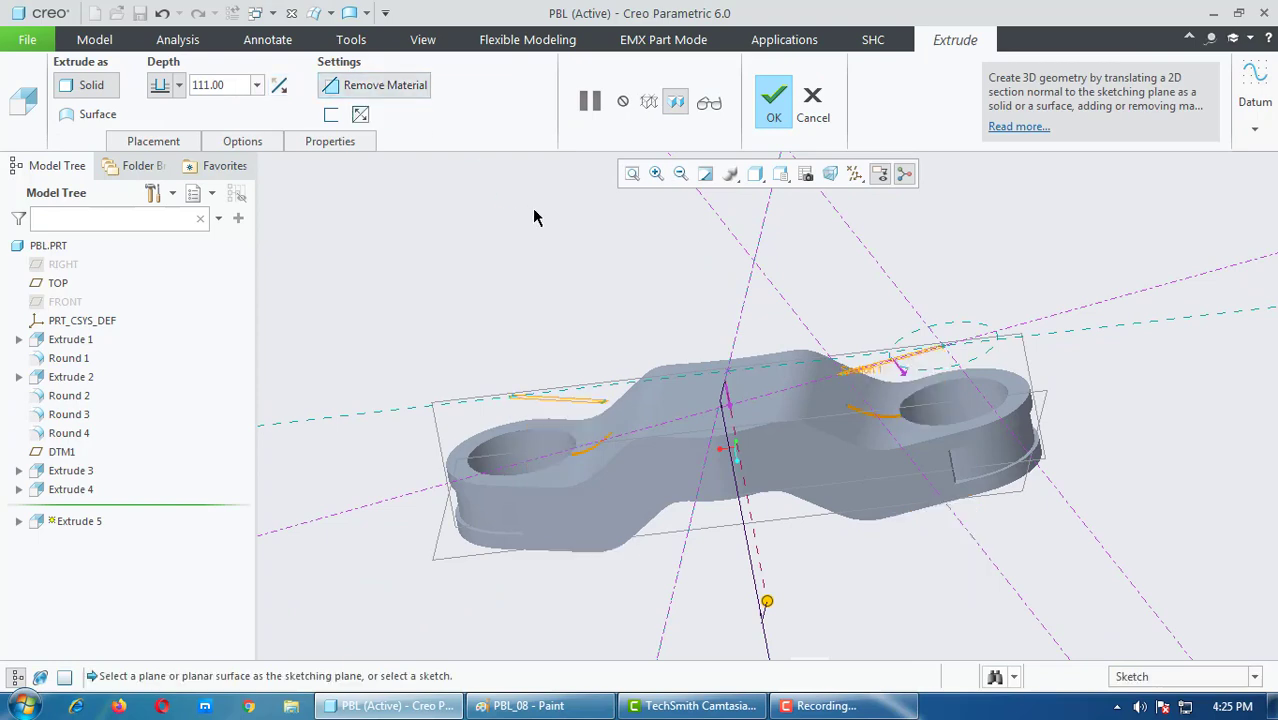
mouse_move(690, 308)
middle_mouse_down()
mouse_move(673, 351)
mouse_move(740, 230)
middle_mouse_up()
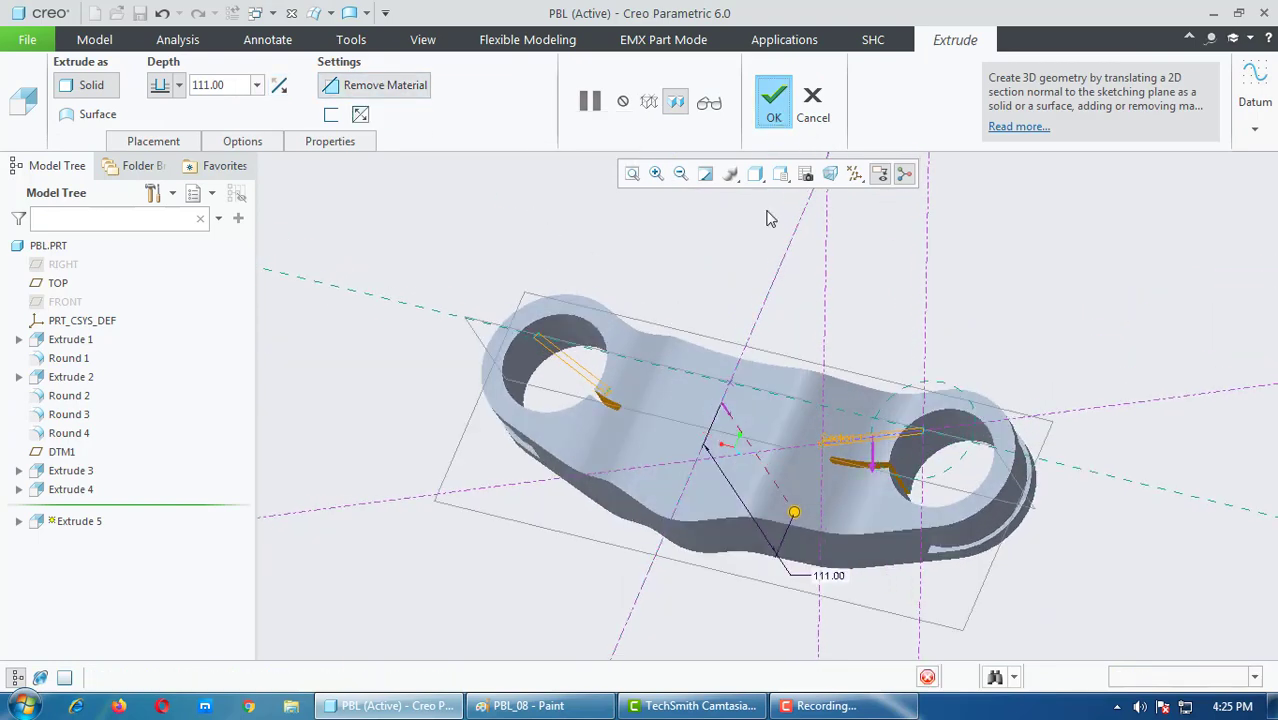
middle_click(770, 180)
middle_click_drag(755, 343, 762, 294)
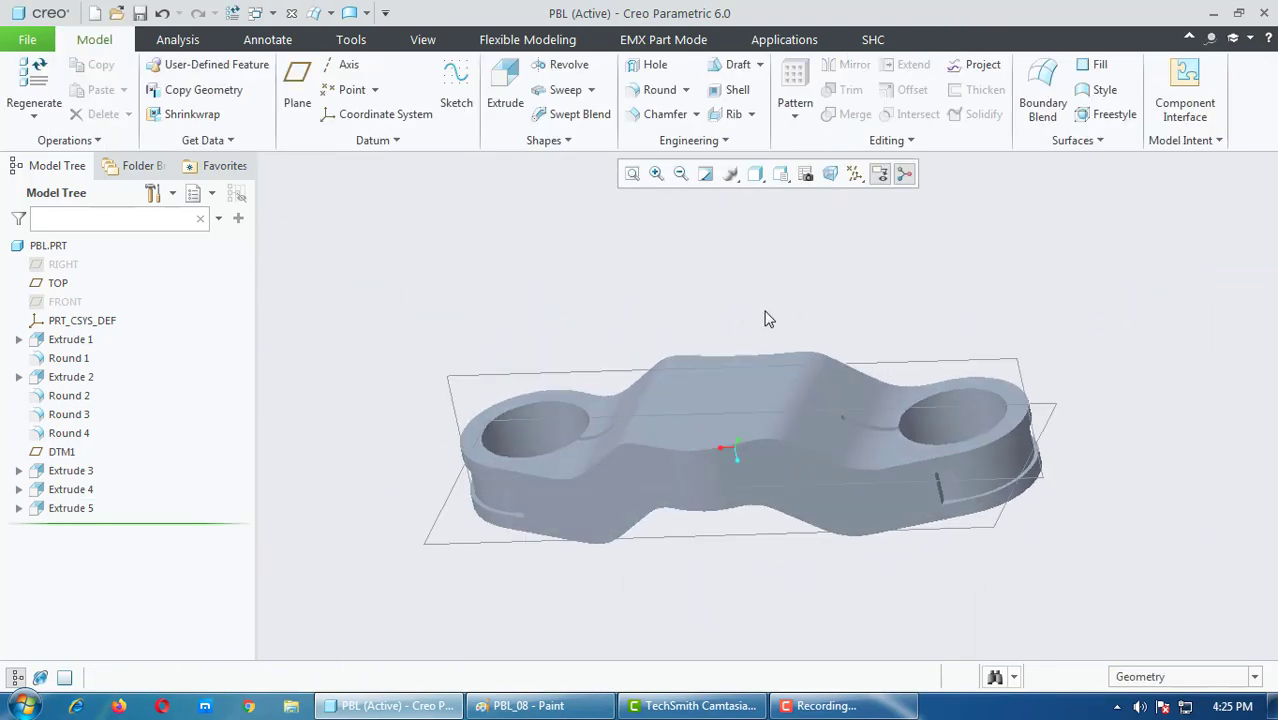
Step: Cancel the Save dialog without saving and orbit to view the slots beside both lug holes
key("ctrl+s")
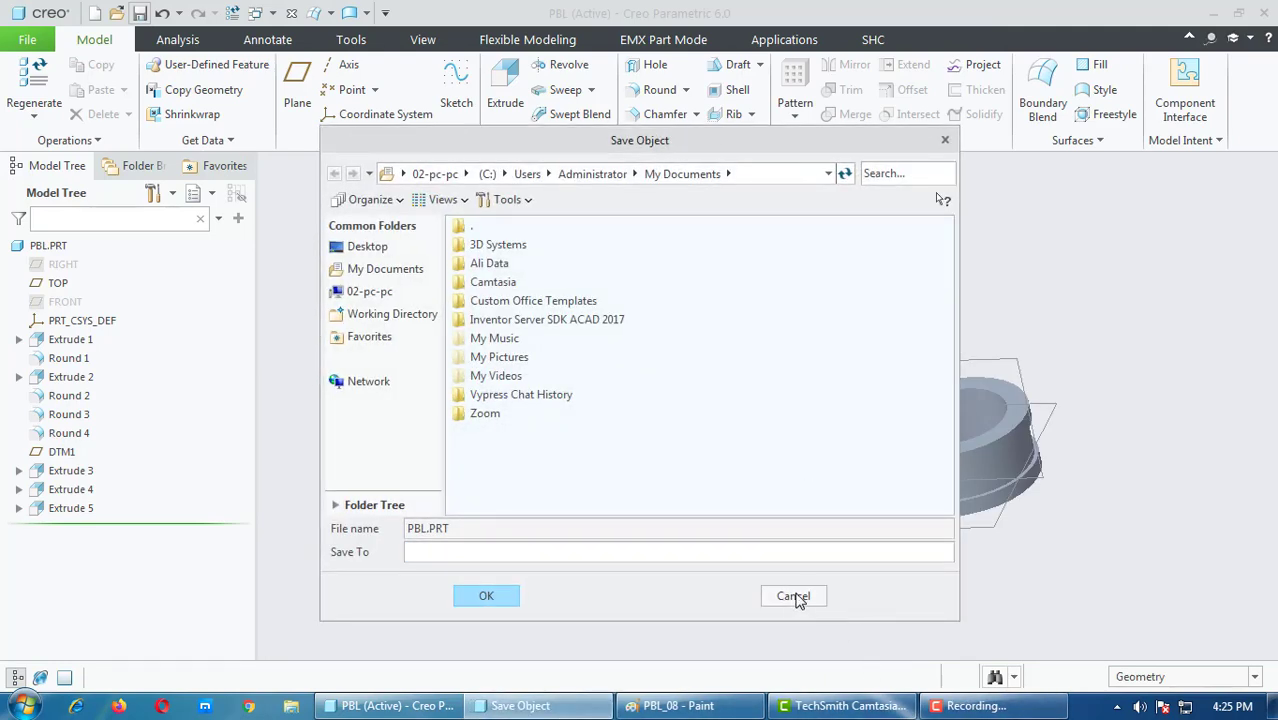
left_click(793, 597)
middle_click_drag(911, 394, 940, 357)
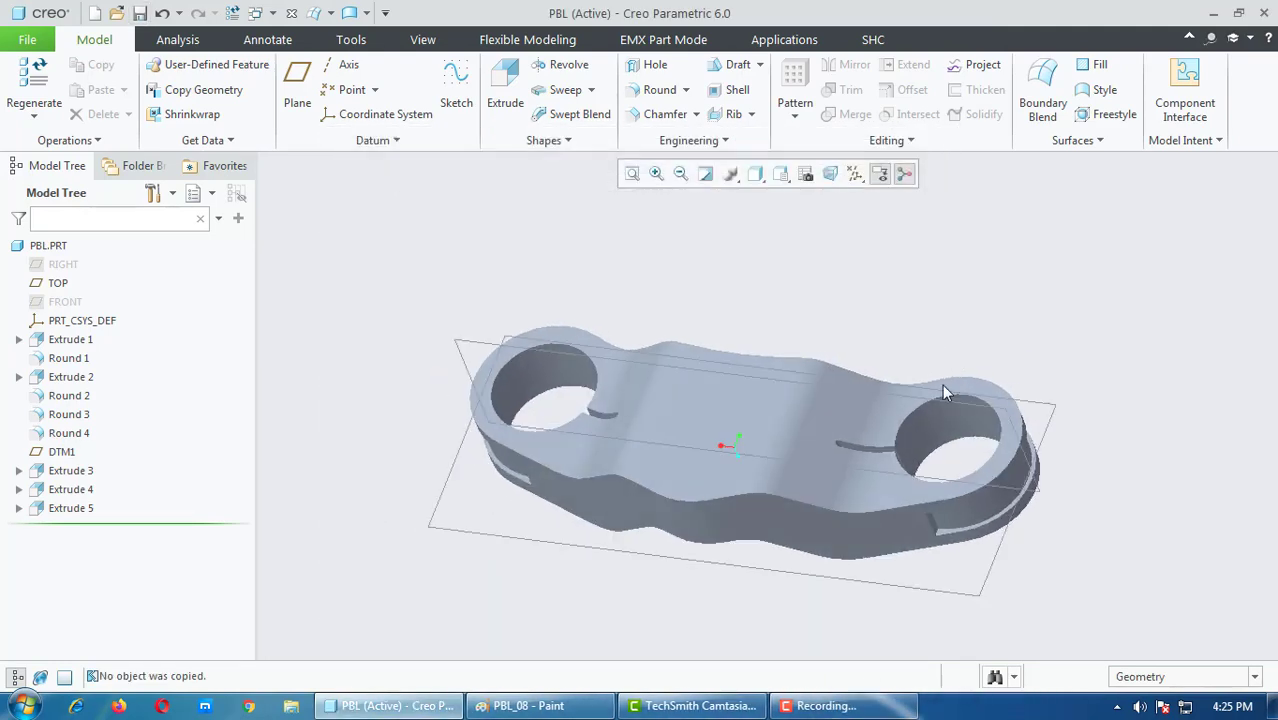
left_click(900, 706)
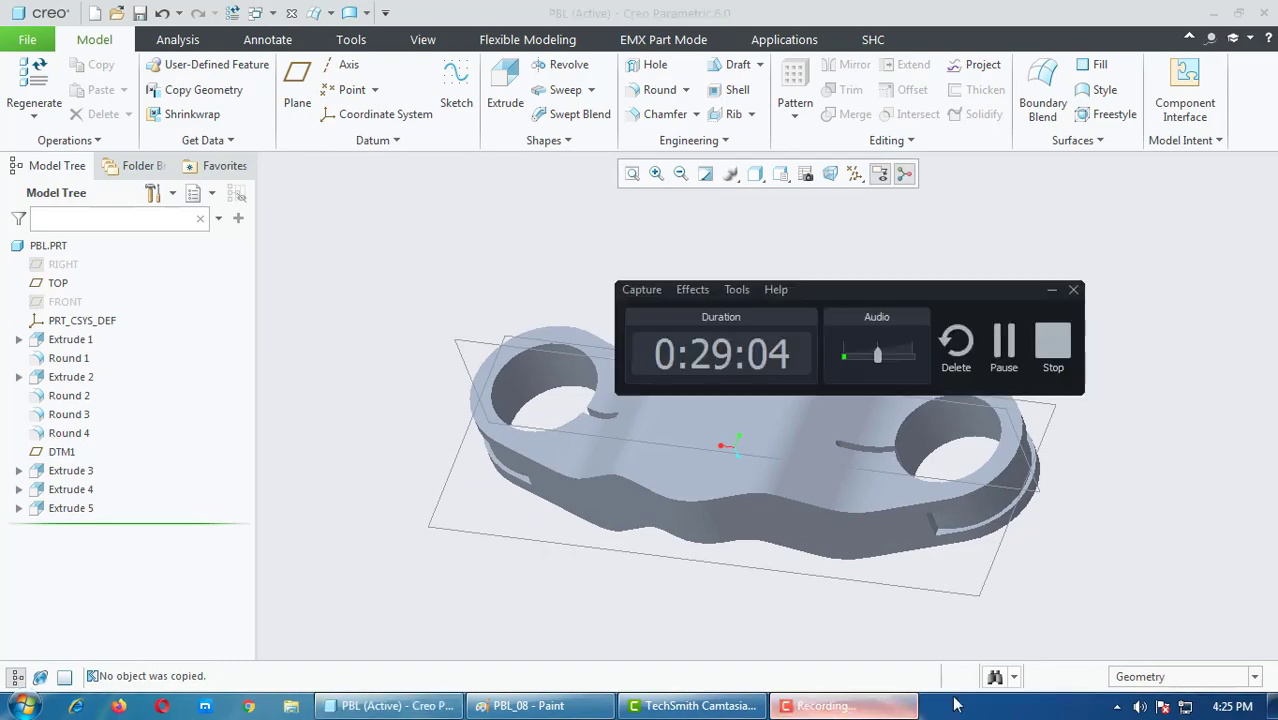
Step: In the PBL_08 drawing in Paint, box the 32 dimension in yellow
key("alt+Tab")
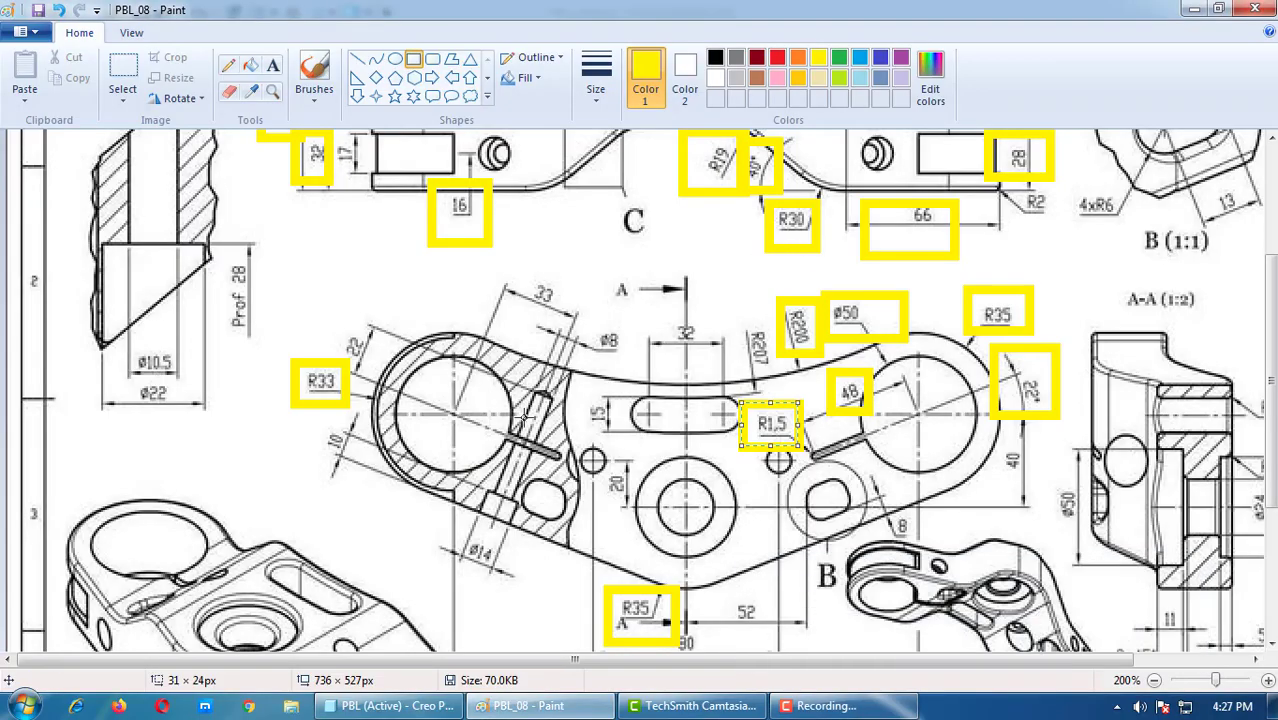
scroll(603, 416, "up", 5)
scroll(630, 424, "down", 3)
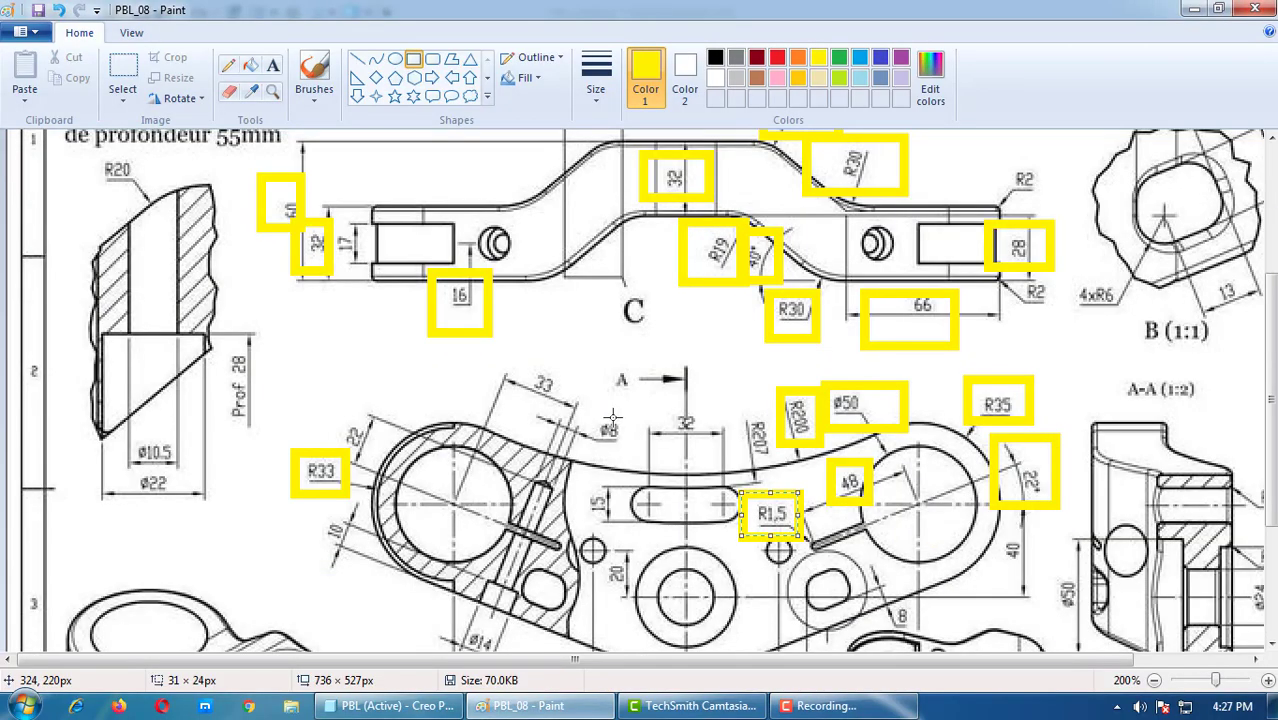
scroll(657, 432, "down", 3)
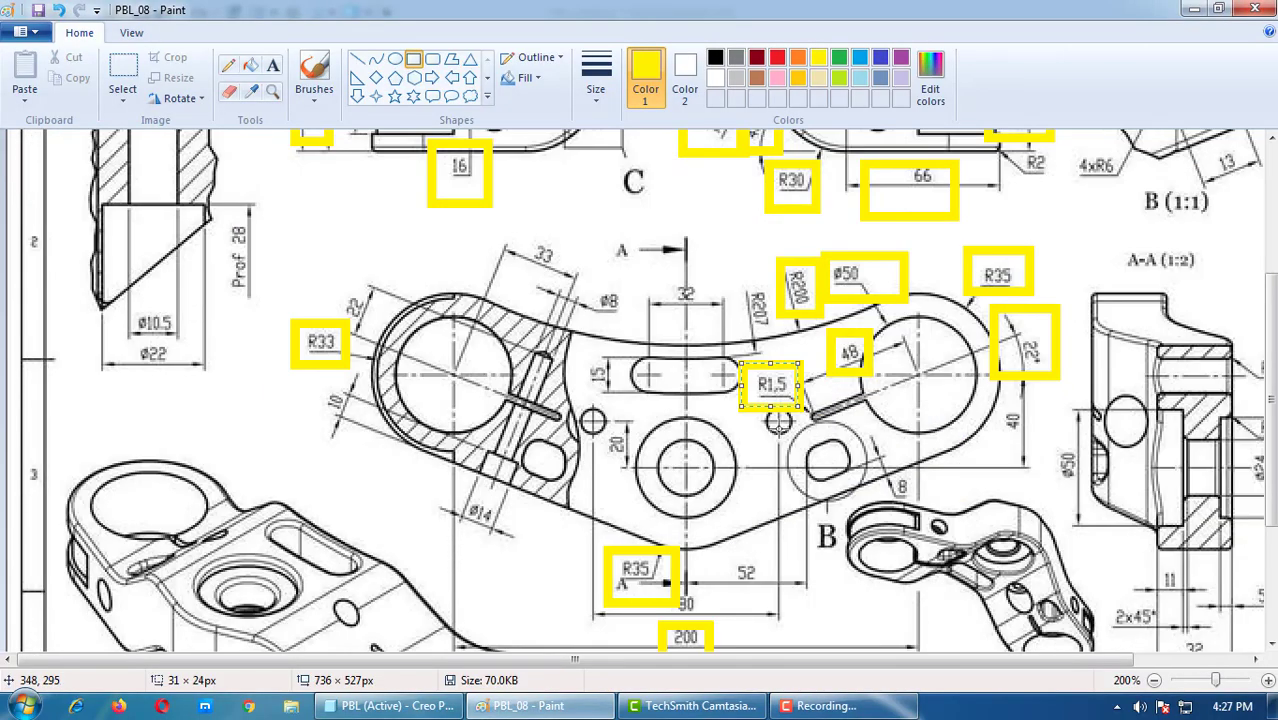
left_click(418, 704)
left_click(418, 704)
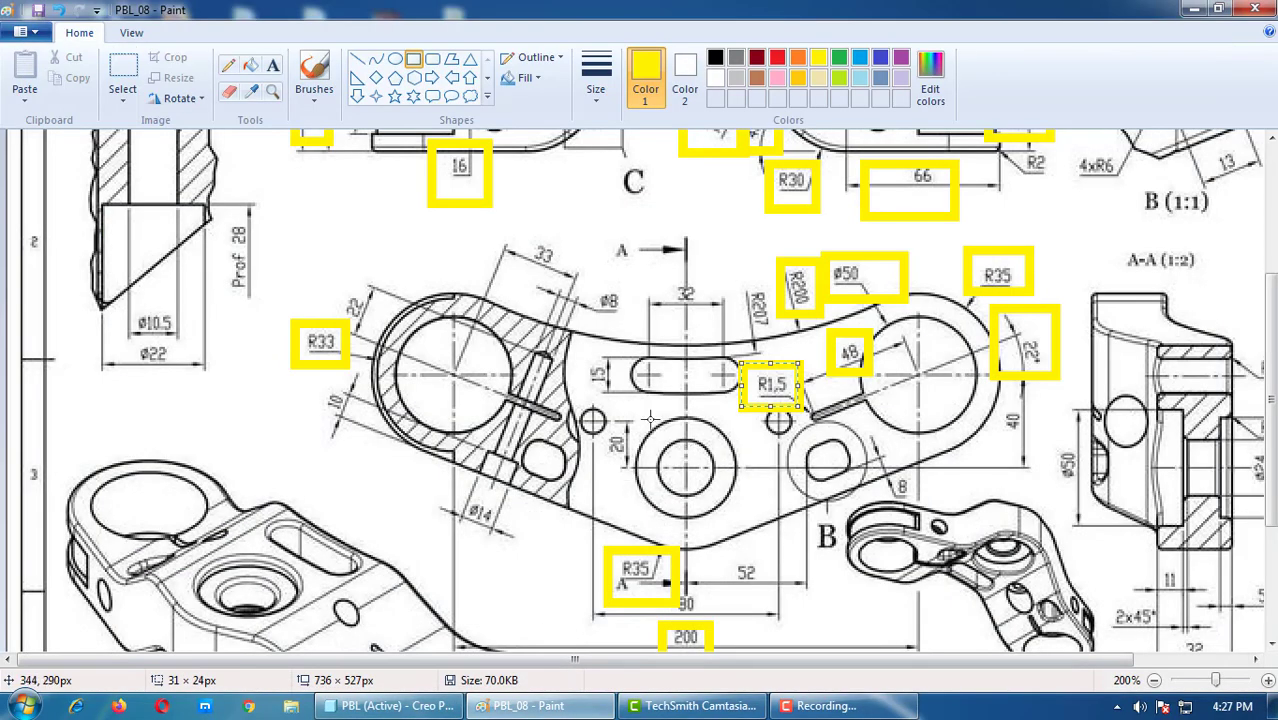
left_click_drag(711, 273, 578, 394)
left_click(620, 350)
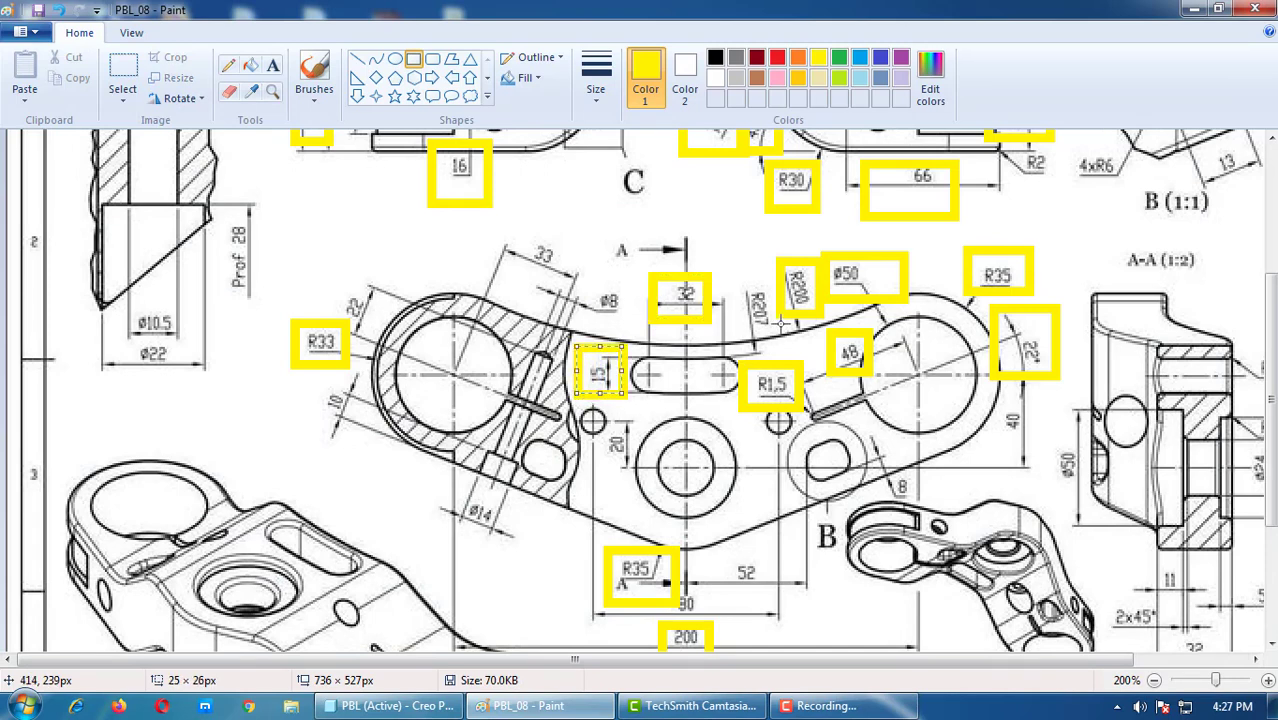
Step: Box the R207 and section A-A R2 dimensions in yellow, undoing the stray tall box
left_click_drag(778, 276, 732, 338)
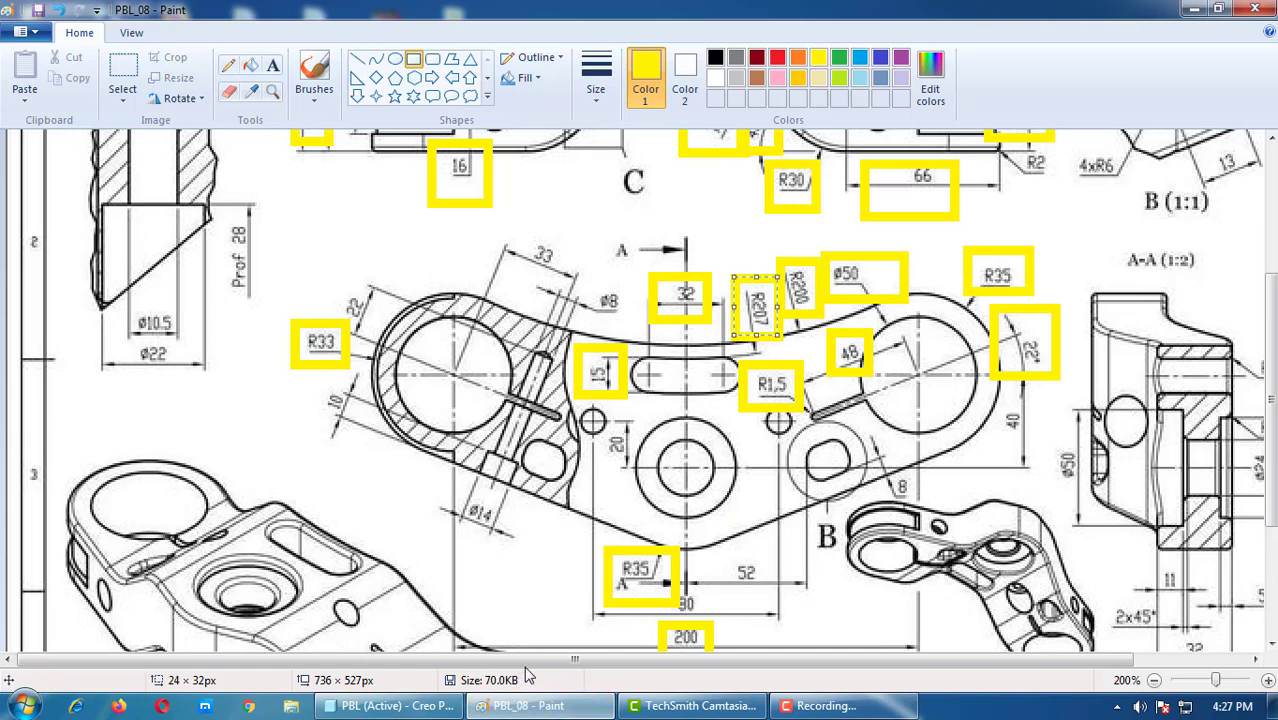
left_click_drag(578, 660, 695, 662)
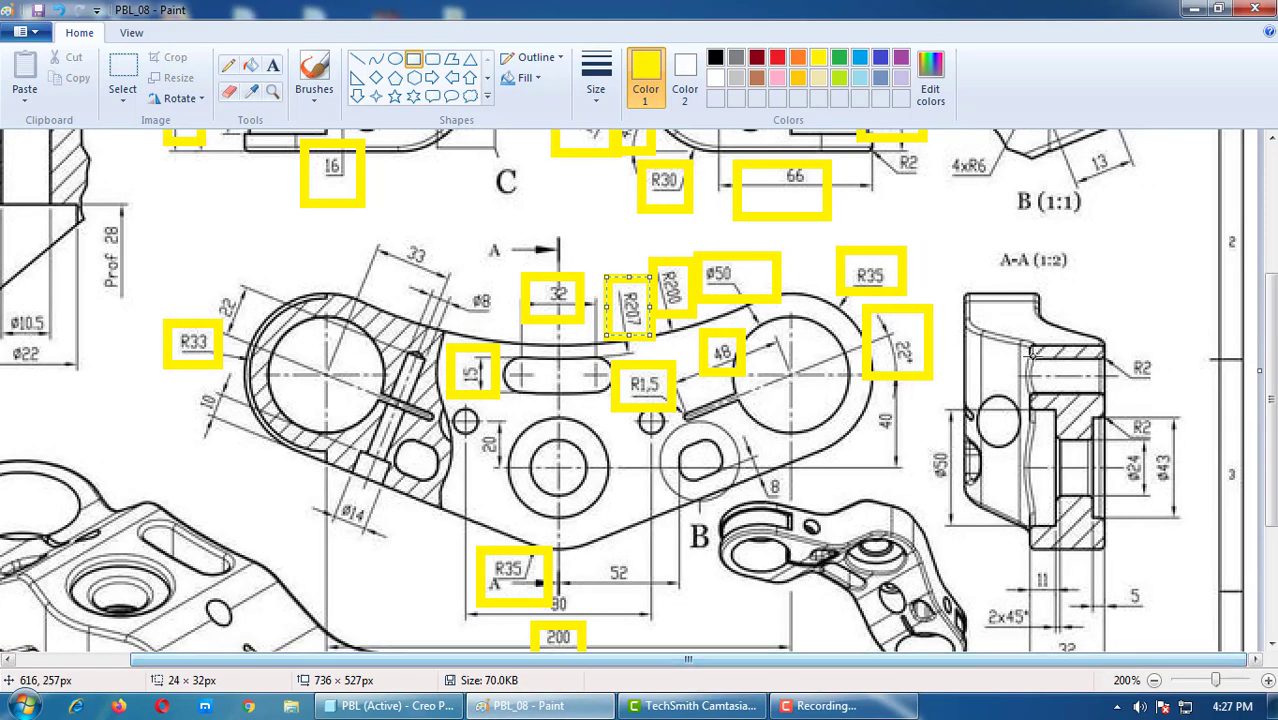
left_click_drag(1158, 348, 998, 398)
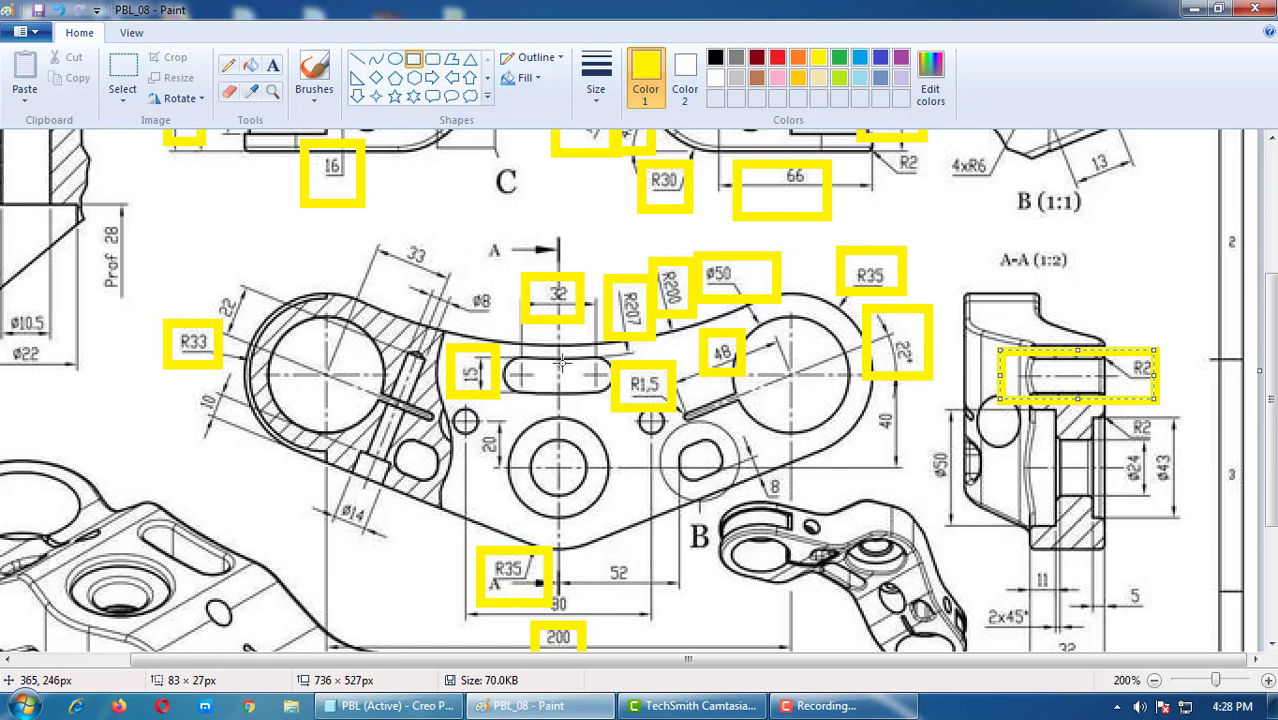
mouse_move(1218, 244)
left_mouse_down()
mouse_move(970, 600)
mouse_move(1186, 588)
left_mouse_up()
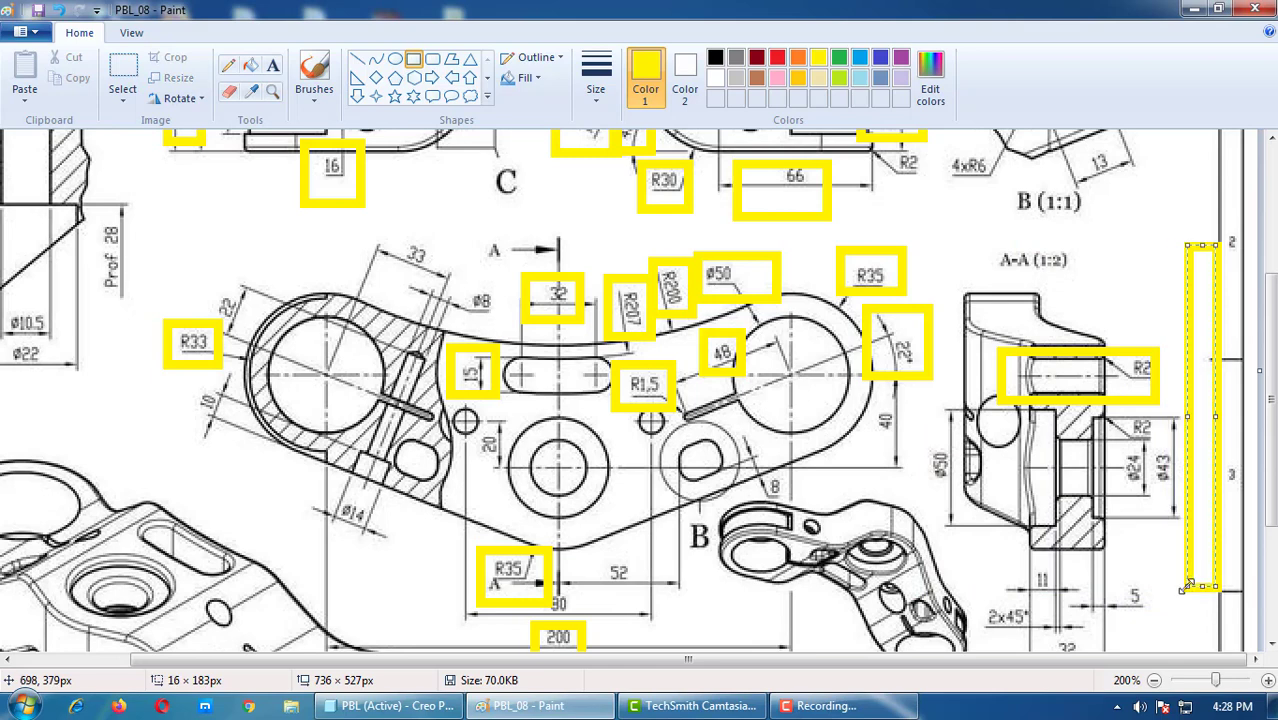
key("ctrl+z")
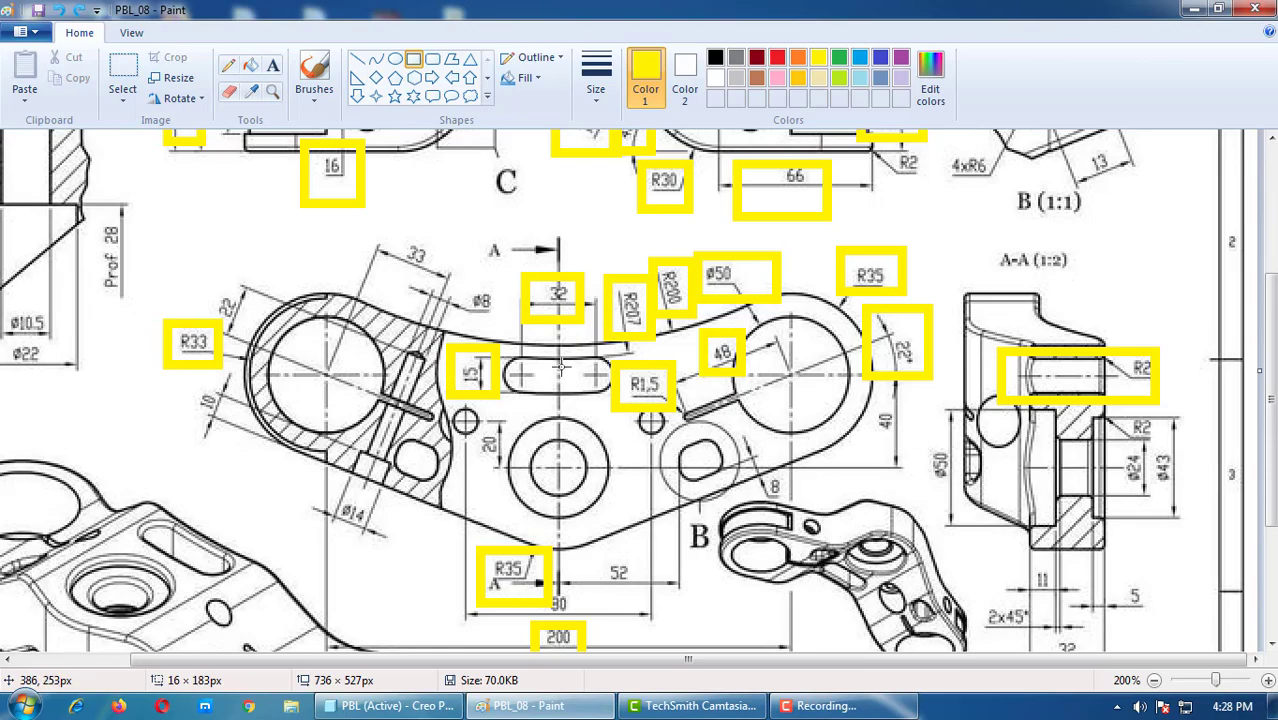
left_click(390, 706)
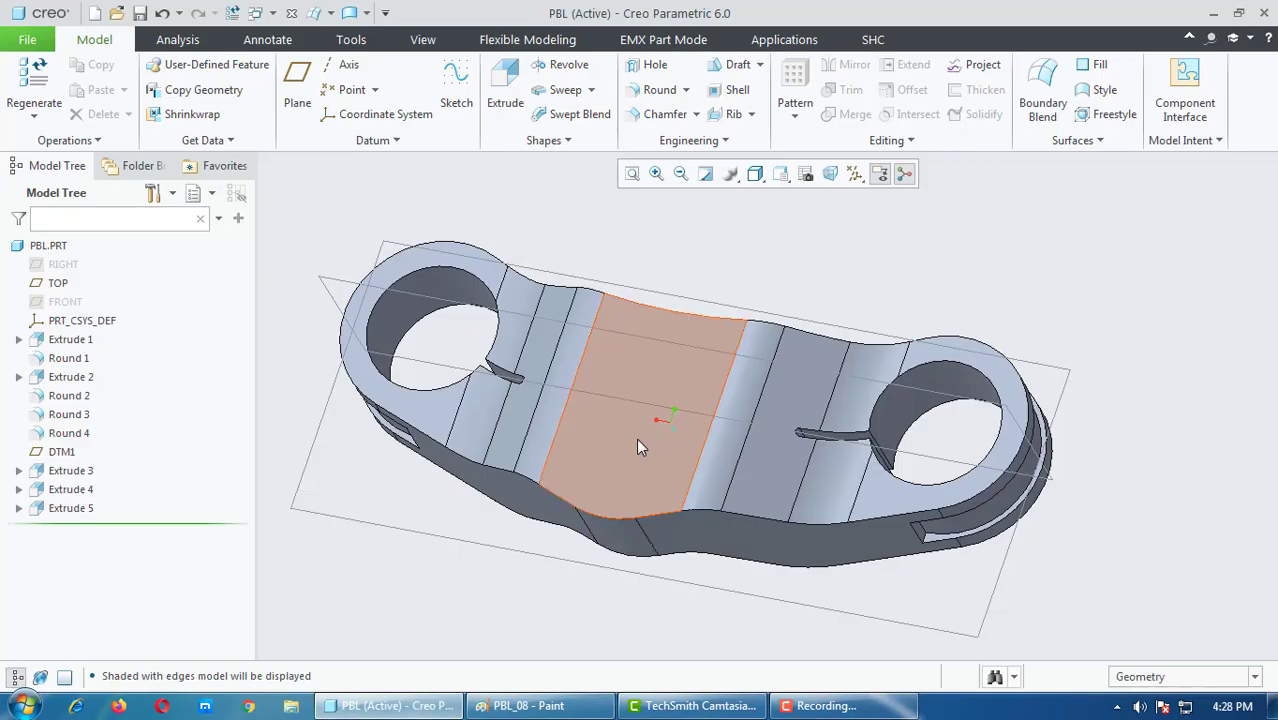
Step: Start a new extrusion sketched on the part's centre web face
left_click(505, 85)
left_click(656, 371)
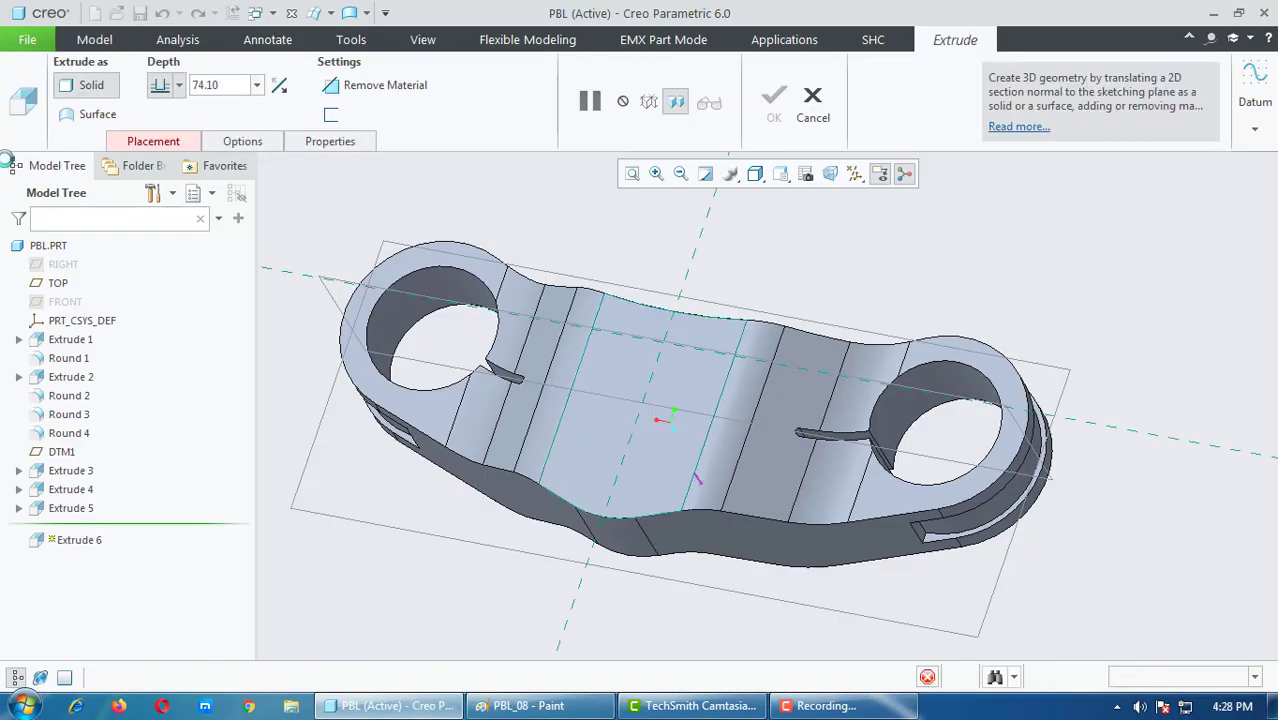
left_click(23, 113)
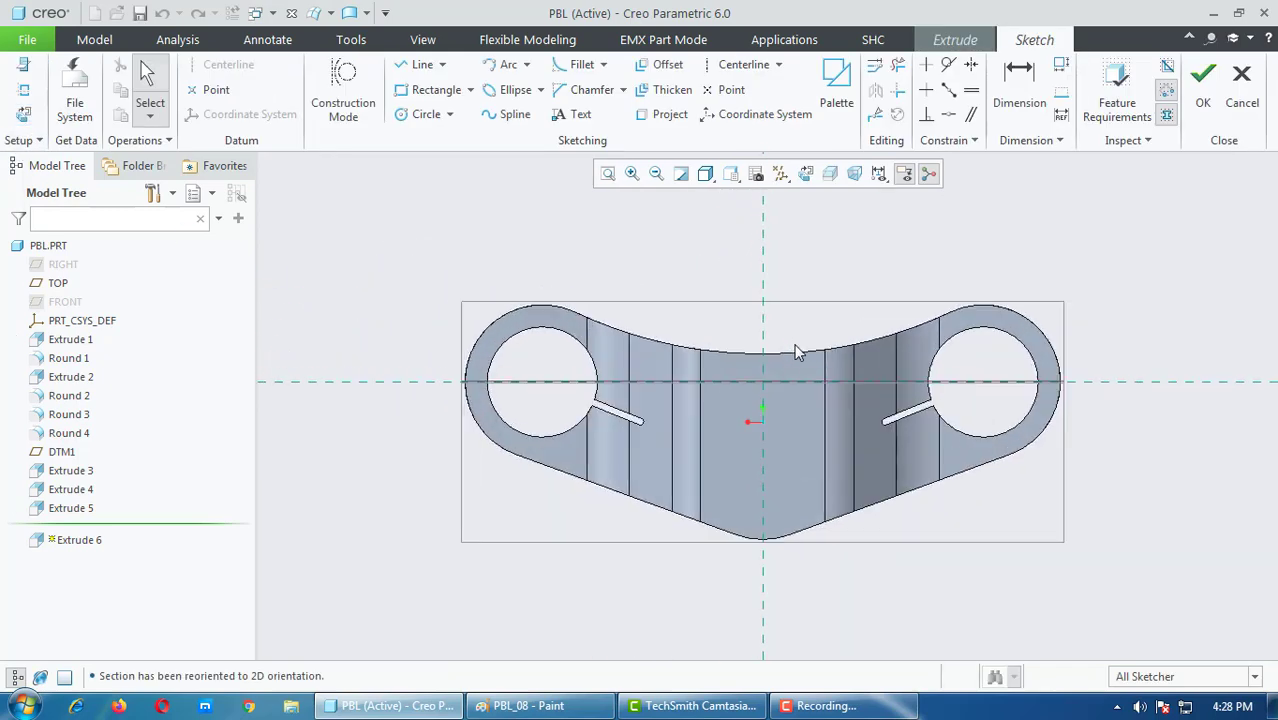
Step: Uncheck all datum displays in the Datum Display Filters, then glance at the Paint drawing
scroll(796, 351, "up", 3)
left_click(781, 174)
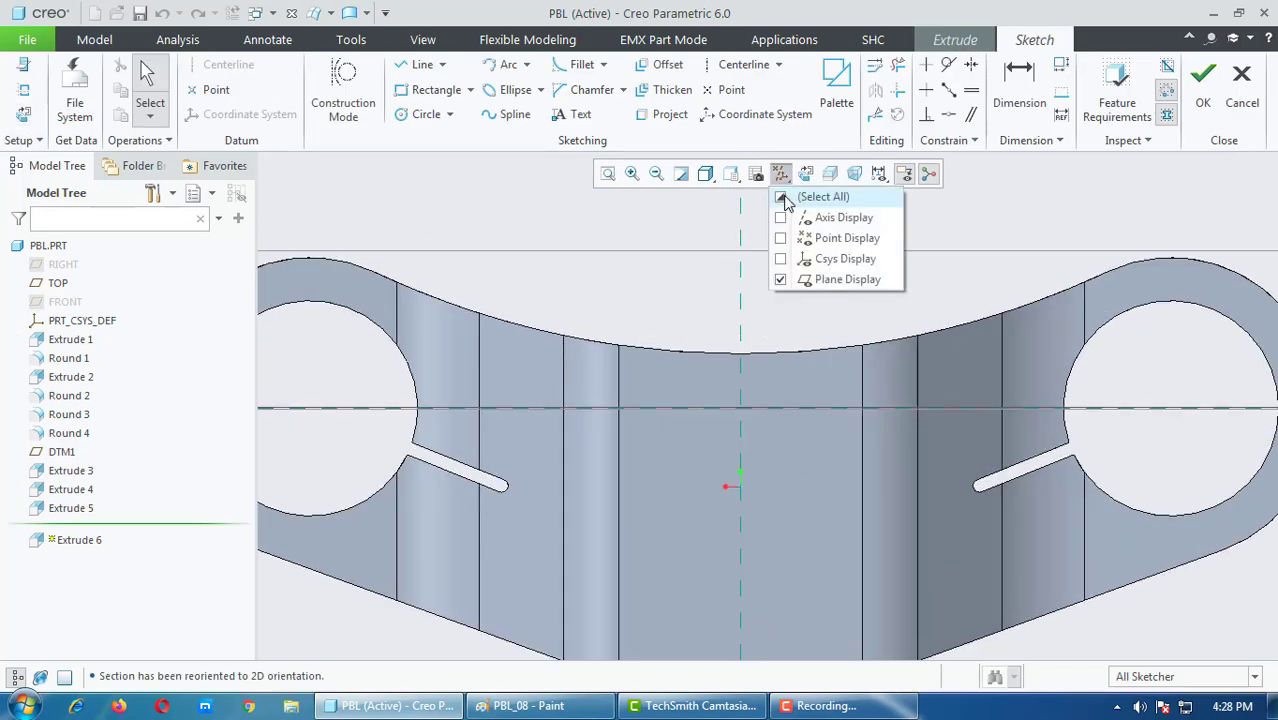
left_click(781, 197)
left_click(781, 197)
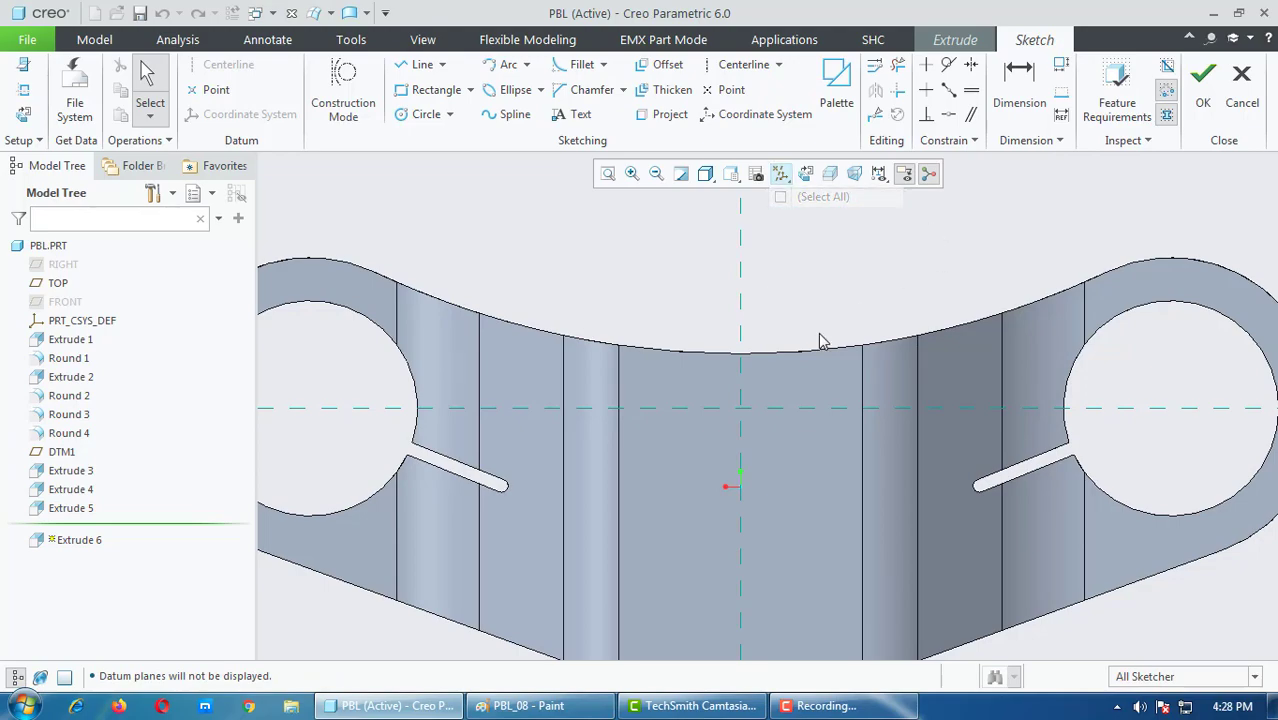
scroll(793, 351, "down", 2)
scroll(793, 351, "up", 1)
left_click(520, 705)
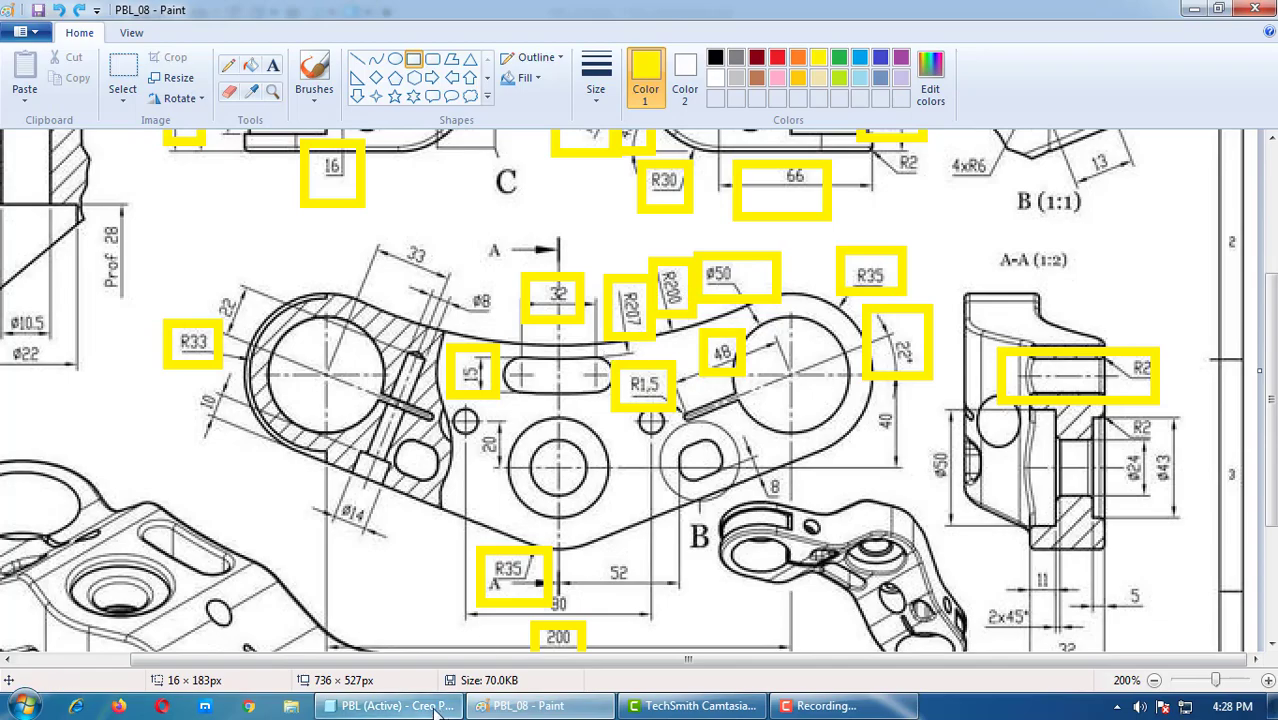
left_click(390, 705)
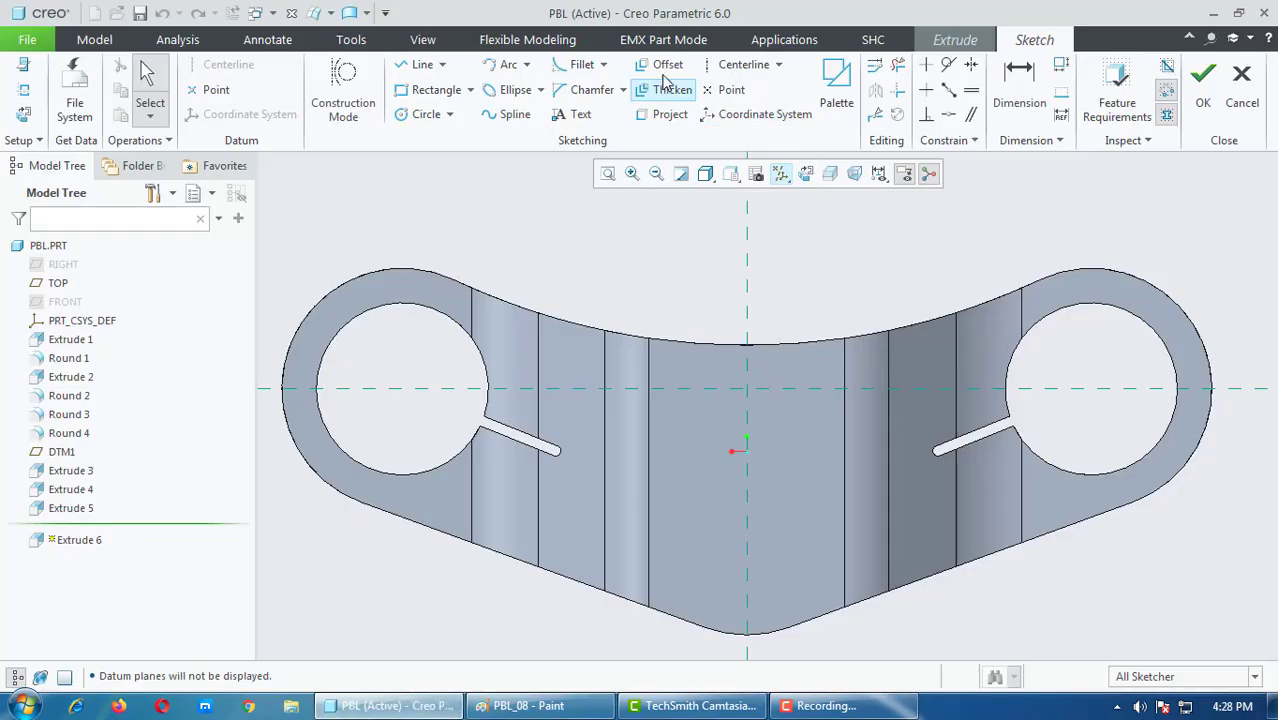
Step: Offset the web's curved top edge by 7.00 and set the display to No Hidden
left_click(662, 68)
left_click(805, 346)
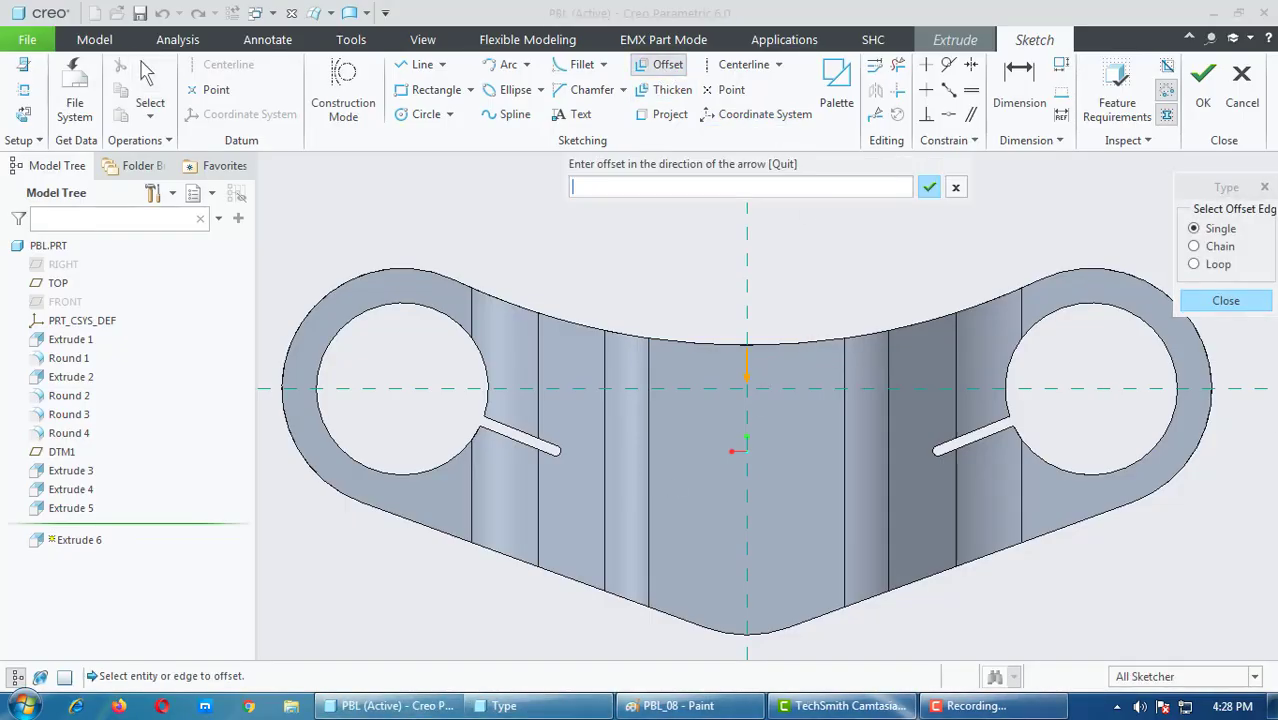
type("7")
key("Return")
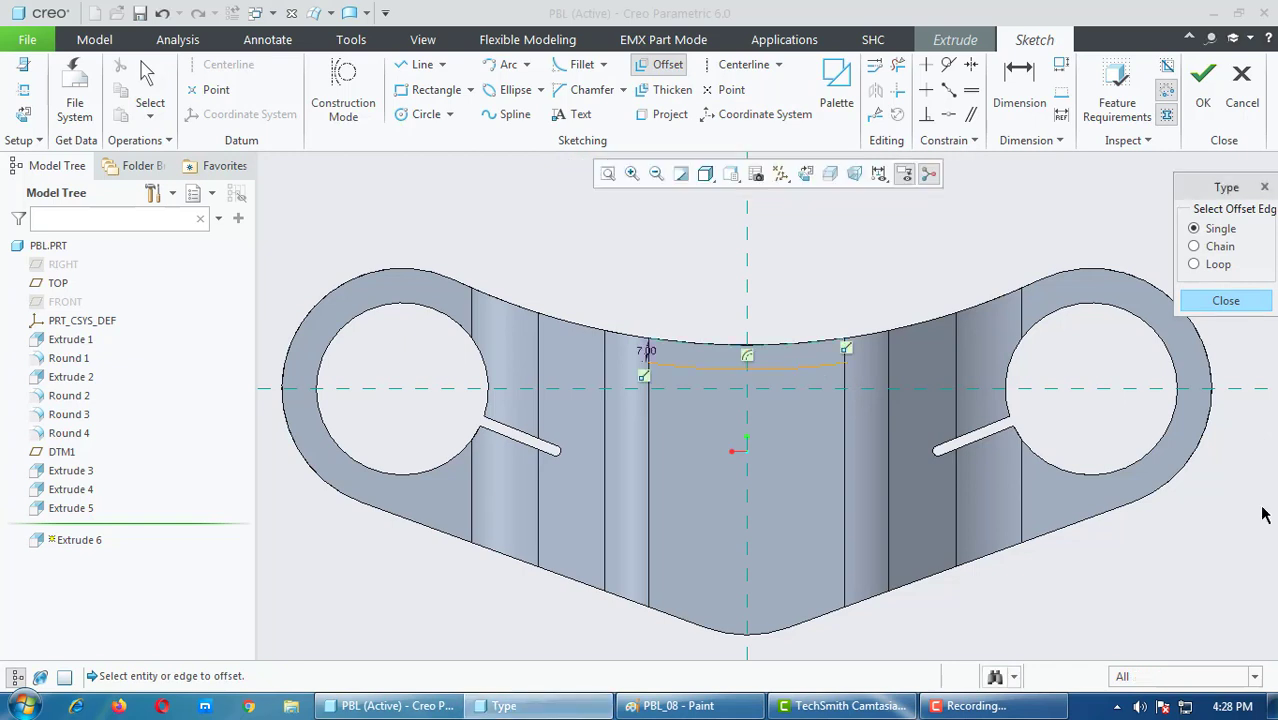
scroll(756, 380, "up", 2)
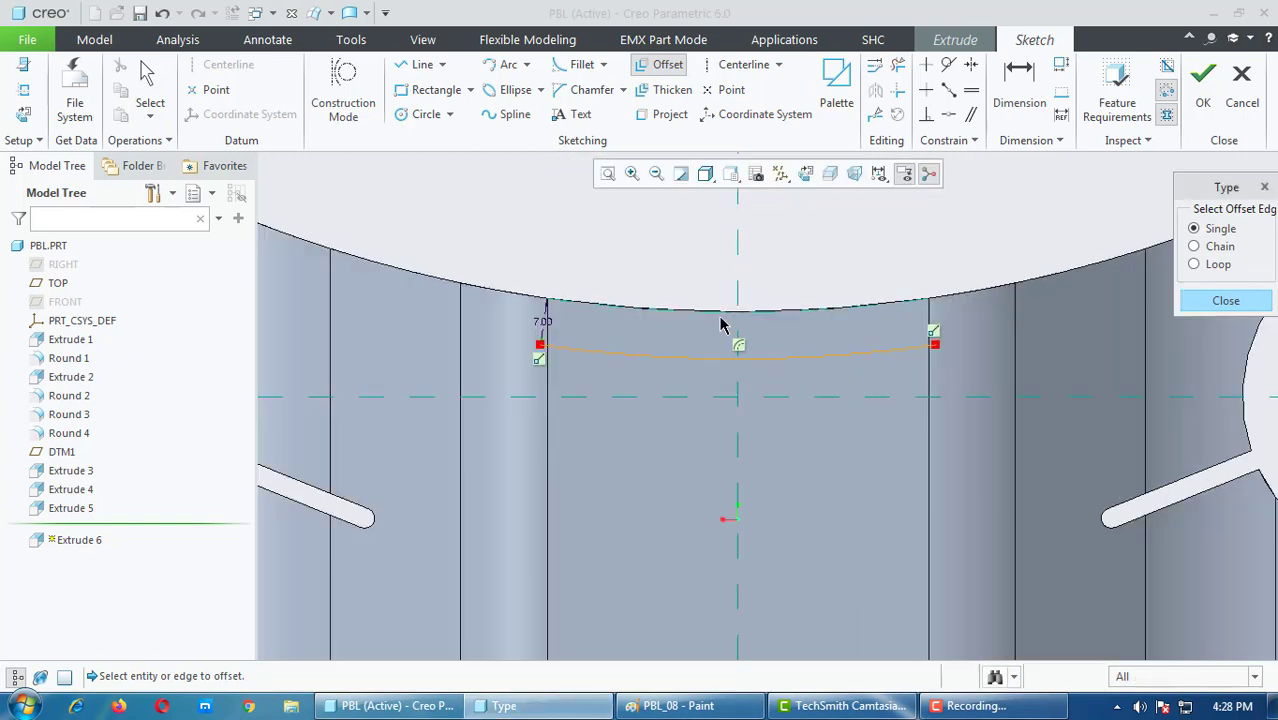
left_click(705, 175)
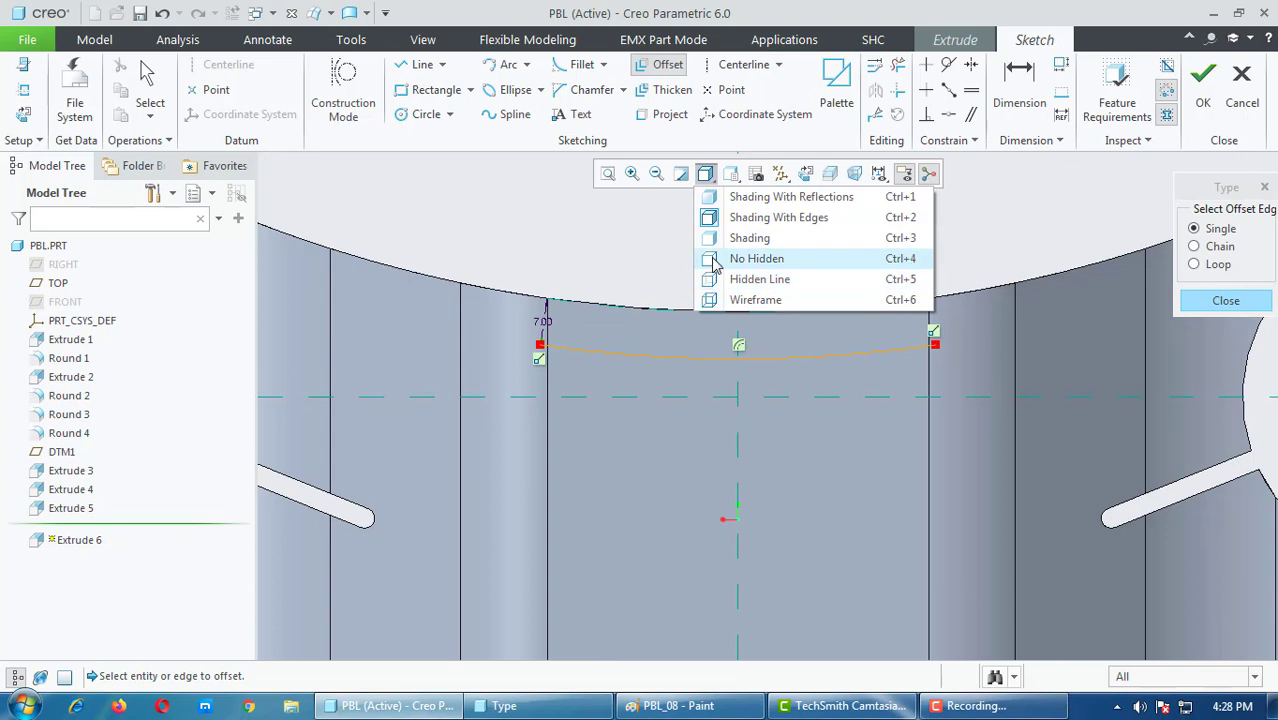
left_click(717, 262)
scroll(738, 356, "up", 1)
left_click(1224, 300)
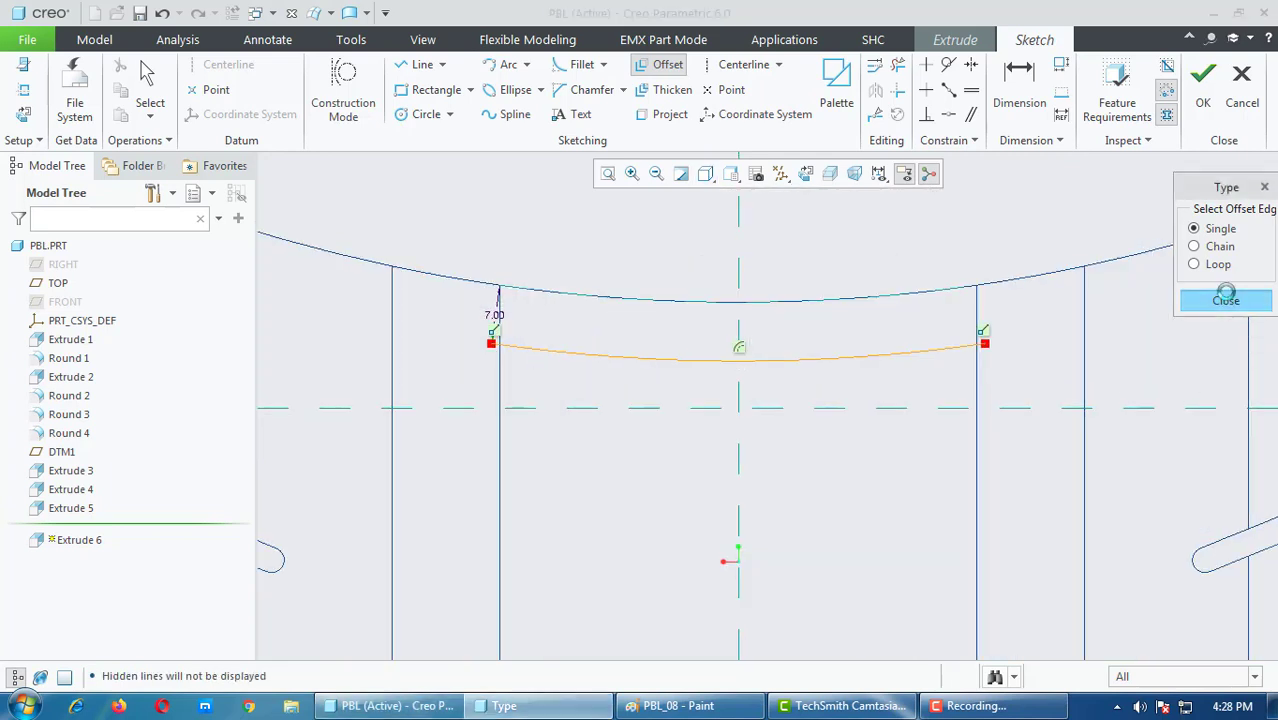
scroll(787, 362, "down", 3)
scroll(795, 390, "up", 2)
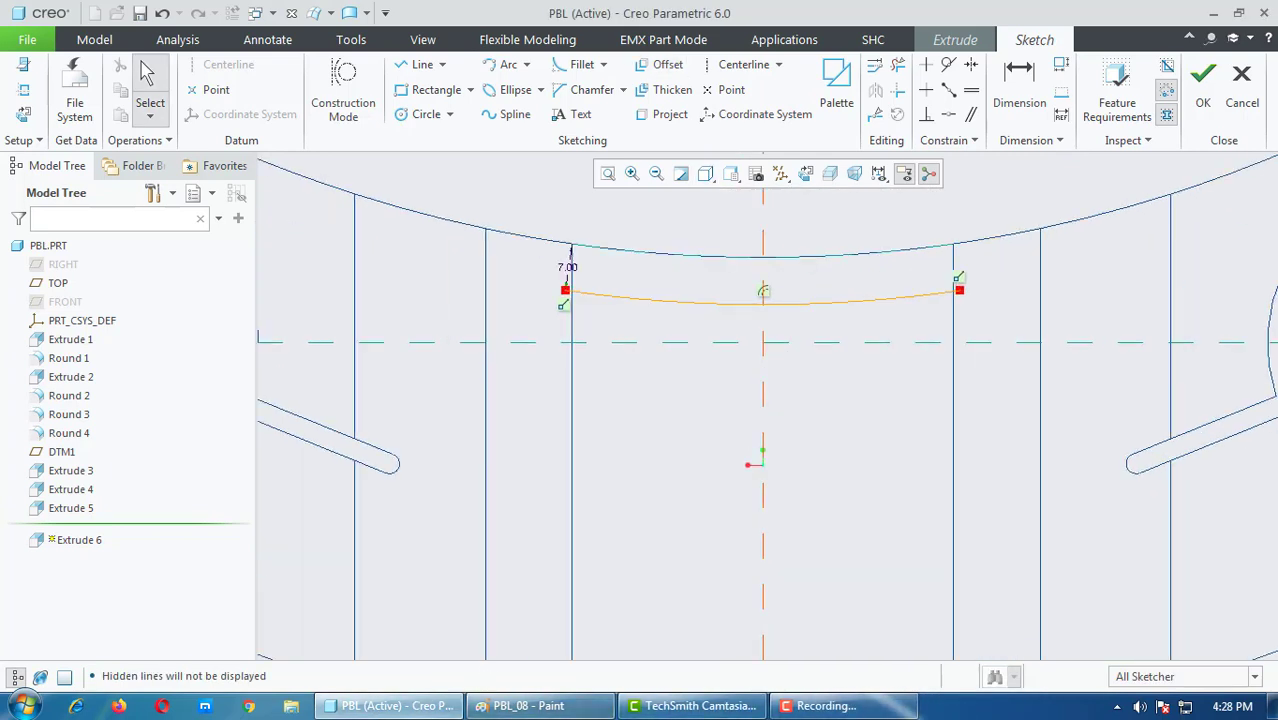
left_click(530, 706)
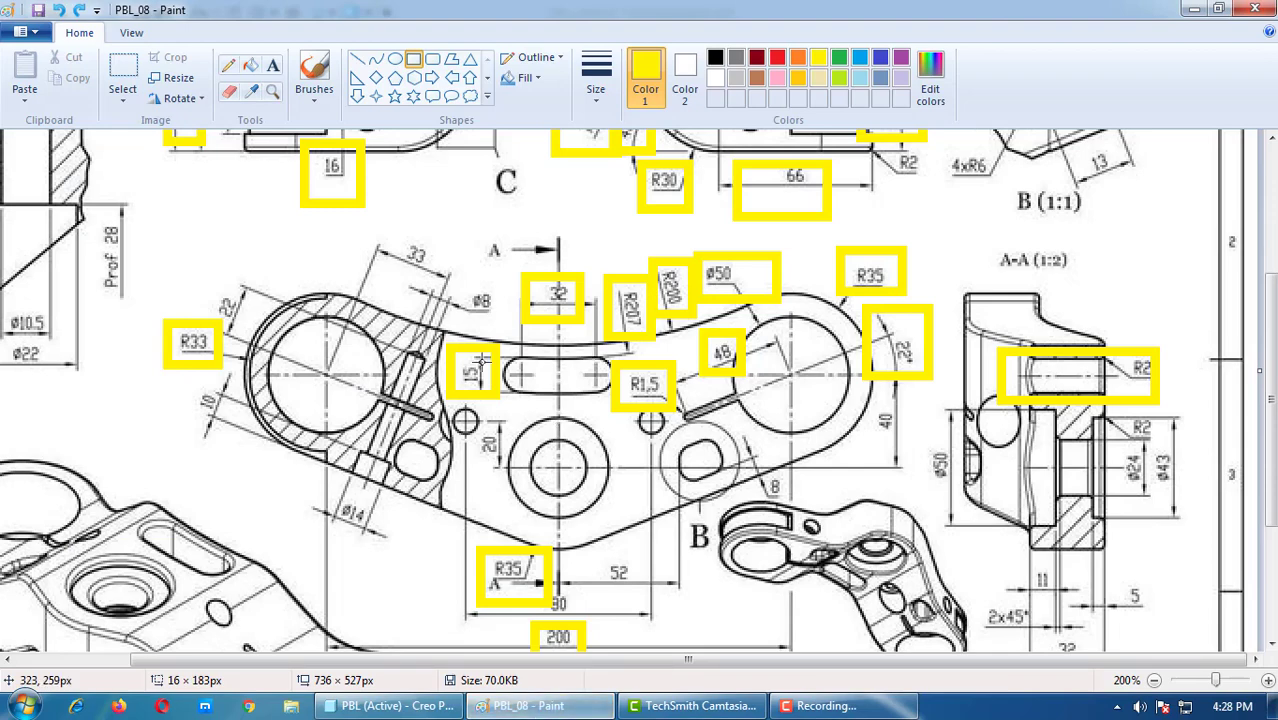
left_click(390, 706)
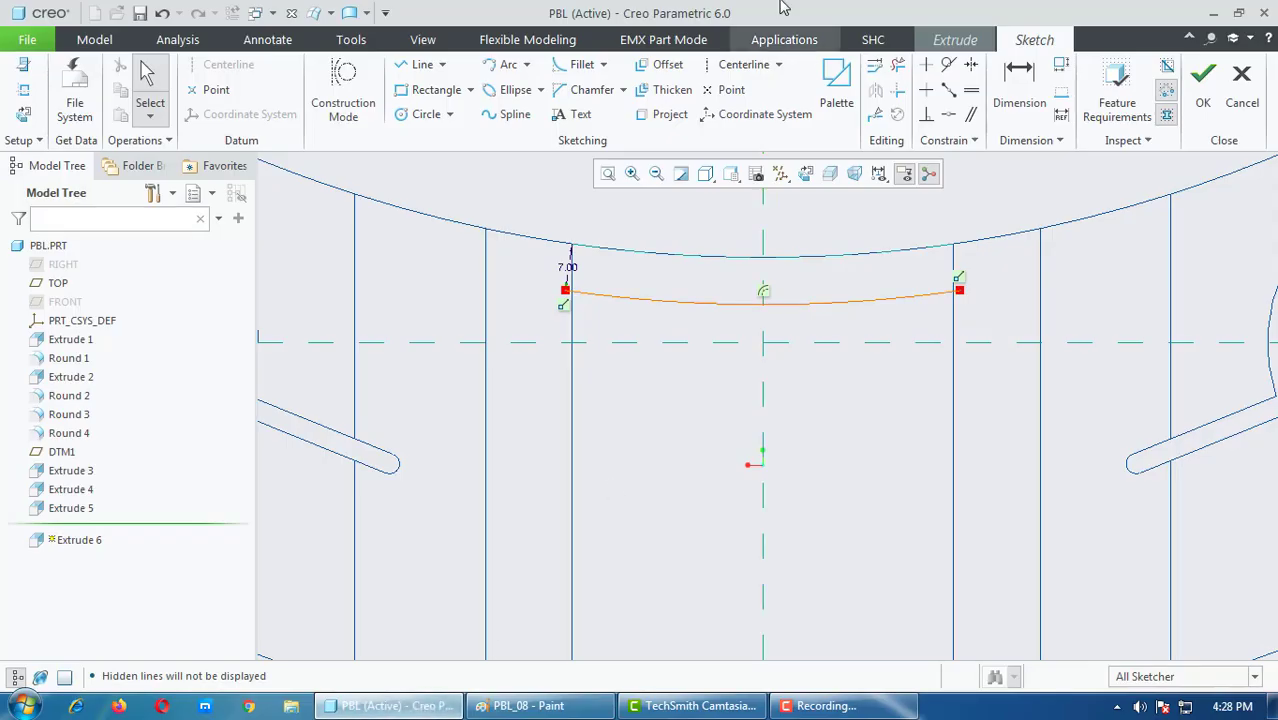
Step: Offset the first arc again to create a second arc of R 222.00
left_click(662, 66)
left_click(701, 303)
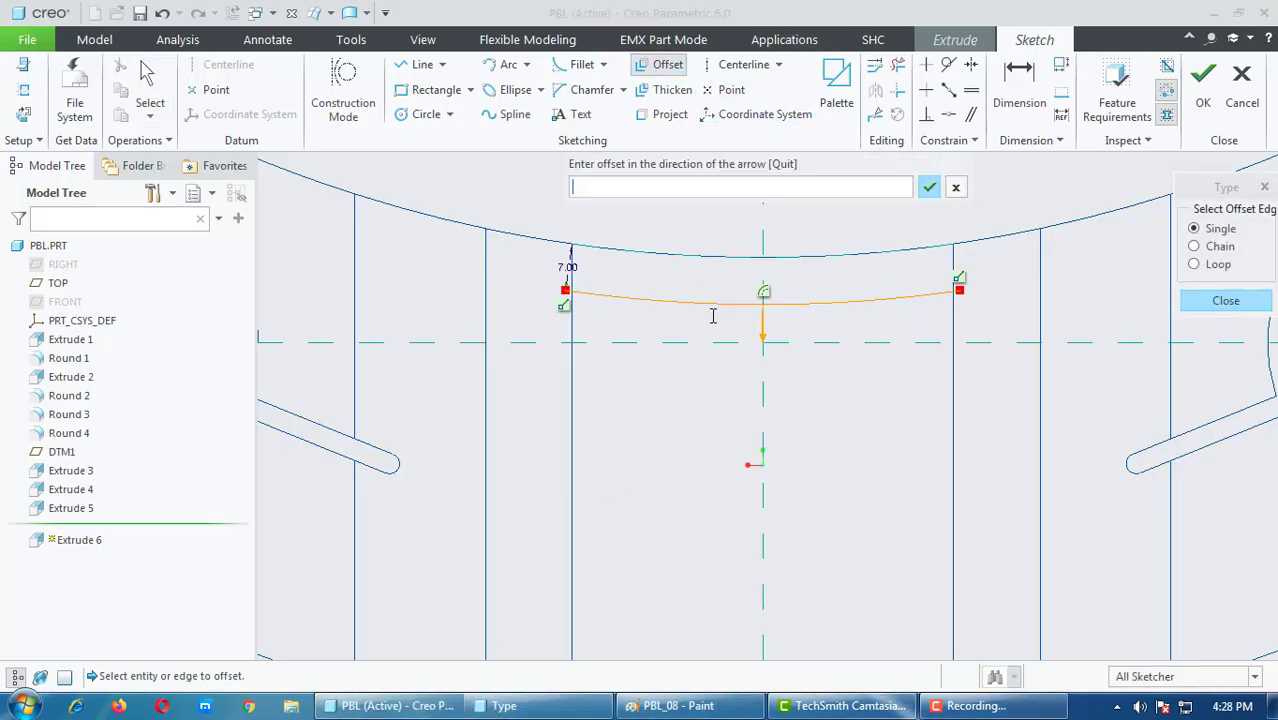
type("10")
key("Return")
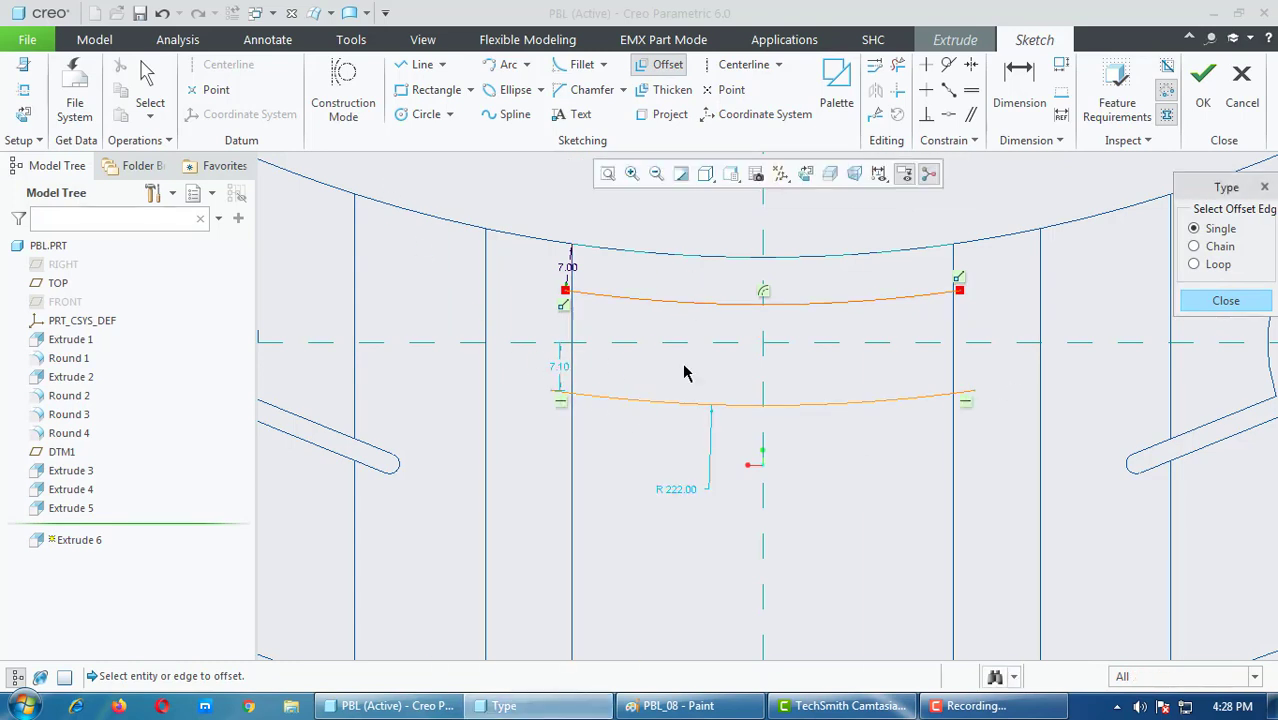
left_click(452, 712)
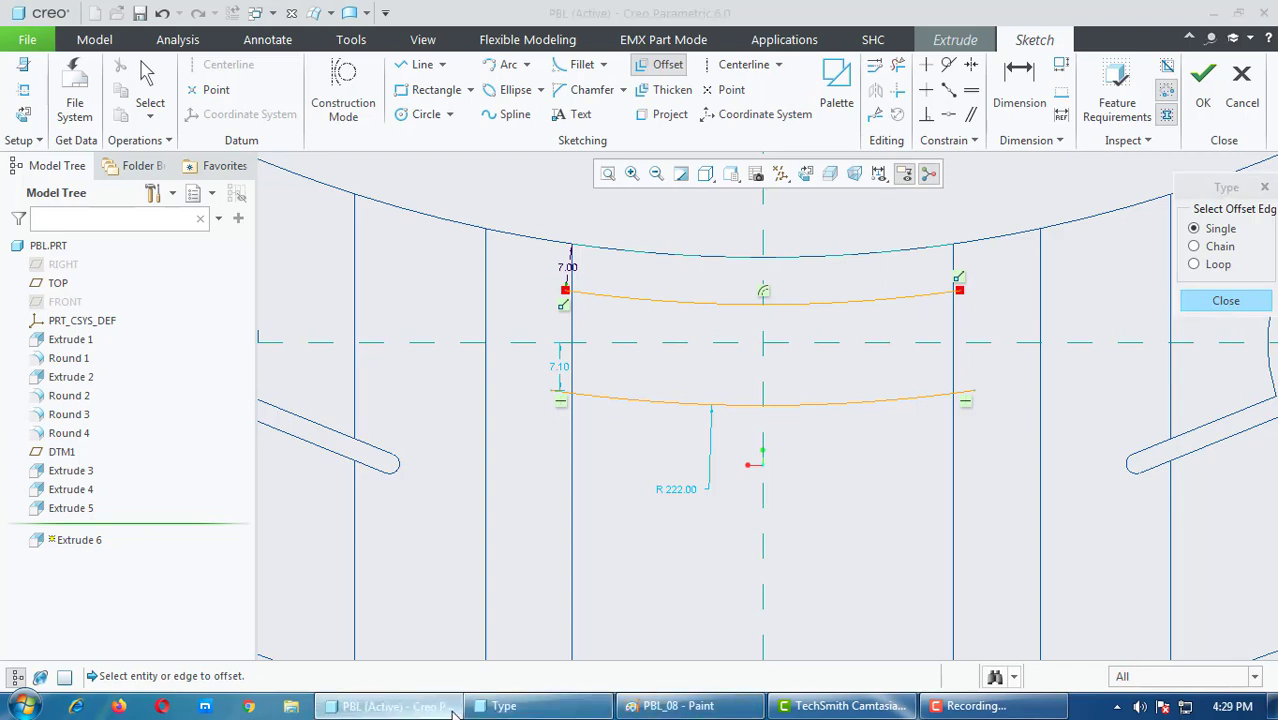
left_click(678, 706)
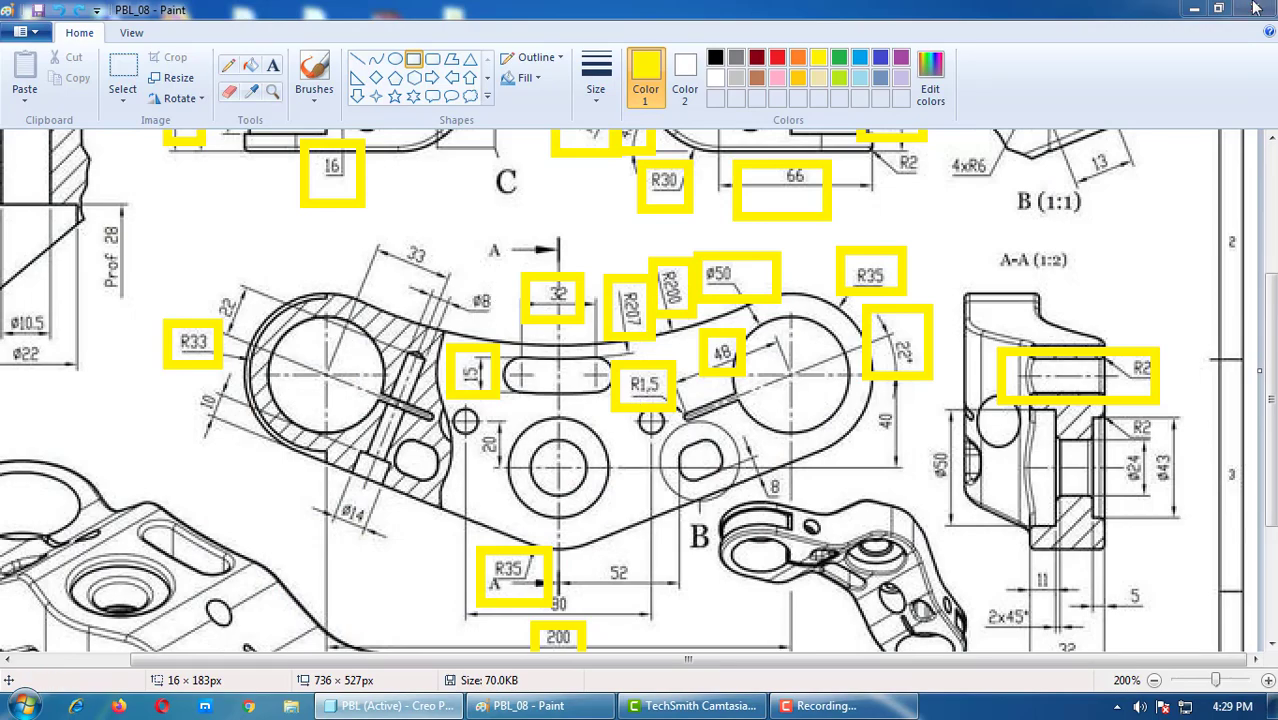
left_click(1193, 9)
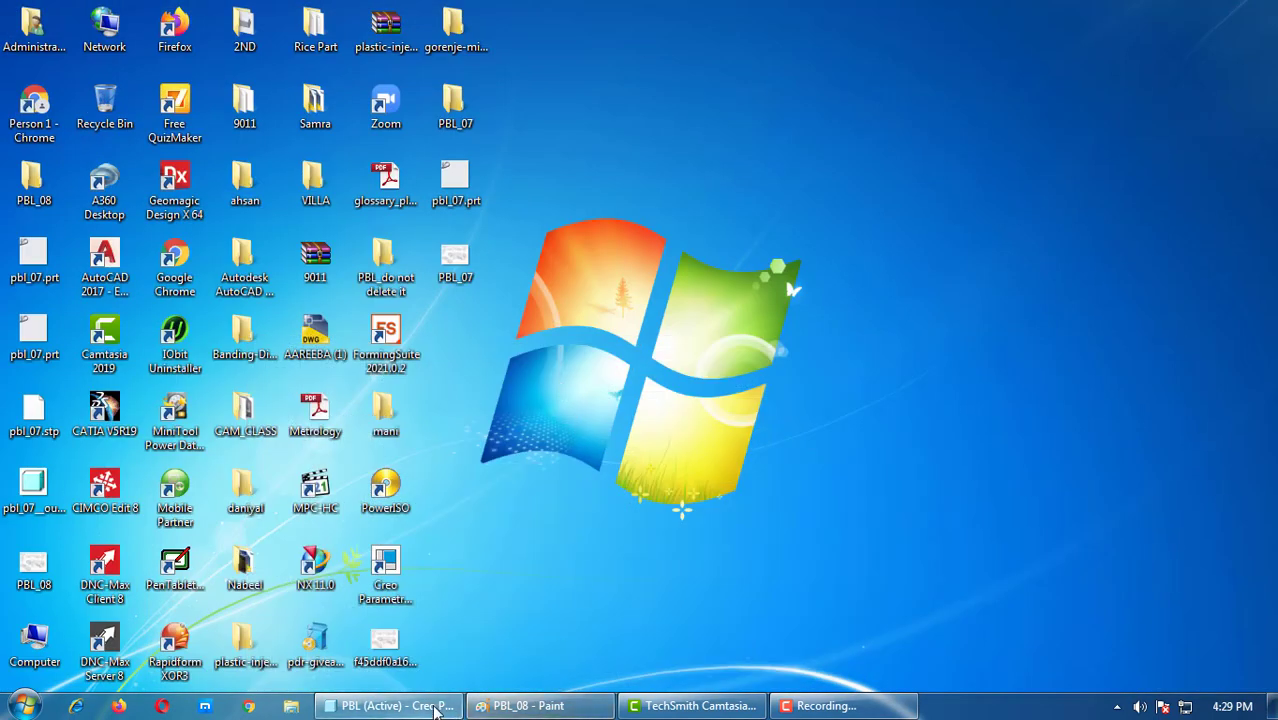
left_click(420, 705)
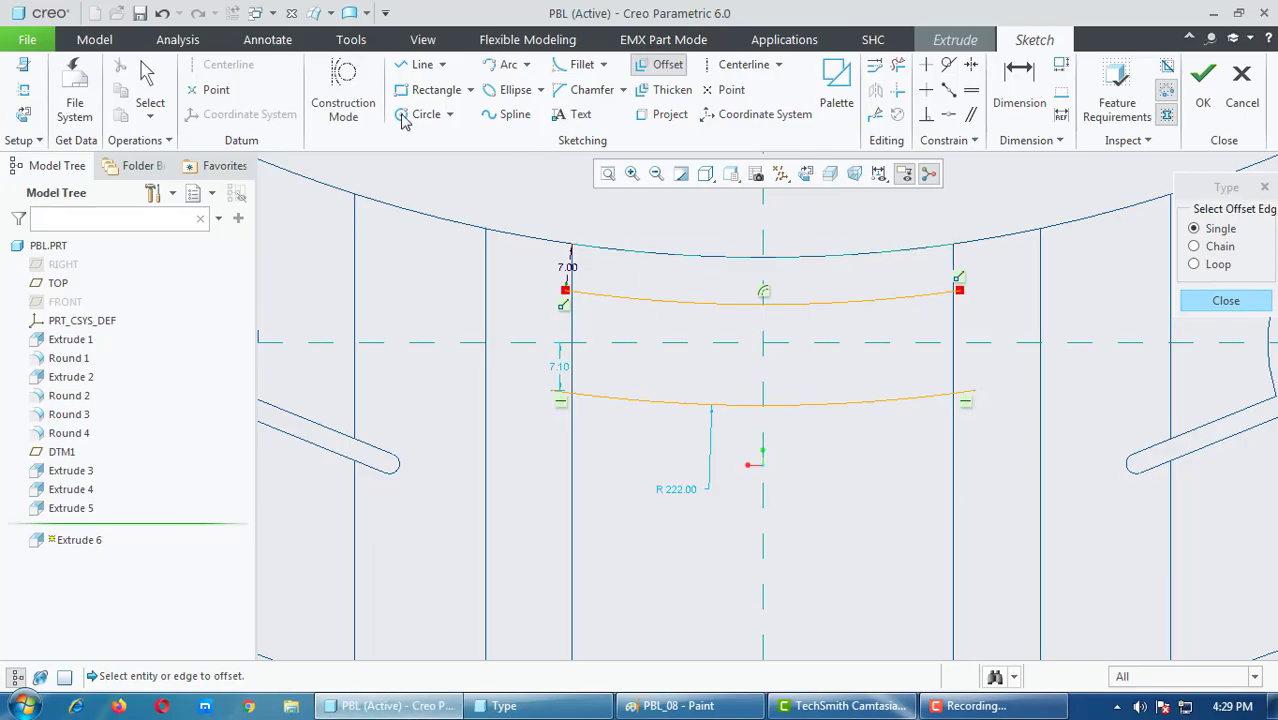
Step: Draw a circle between the two arcs and make it tangent to both
left_click(420, 114)
left_click(644, 366)
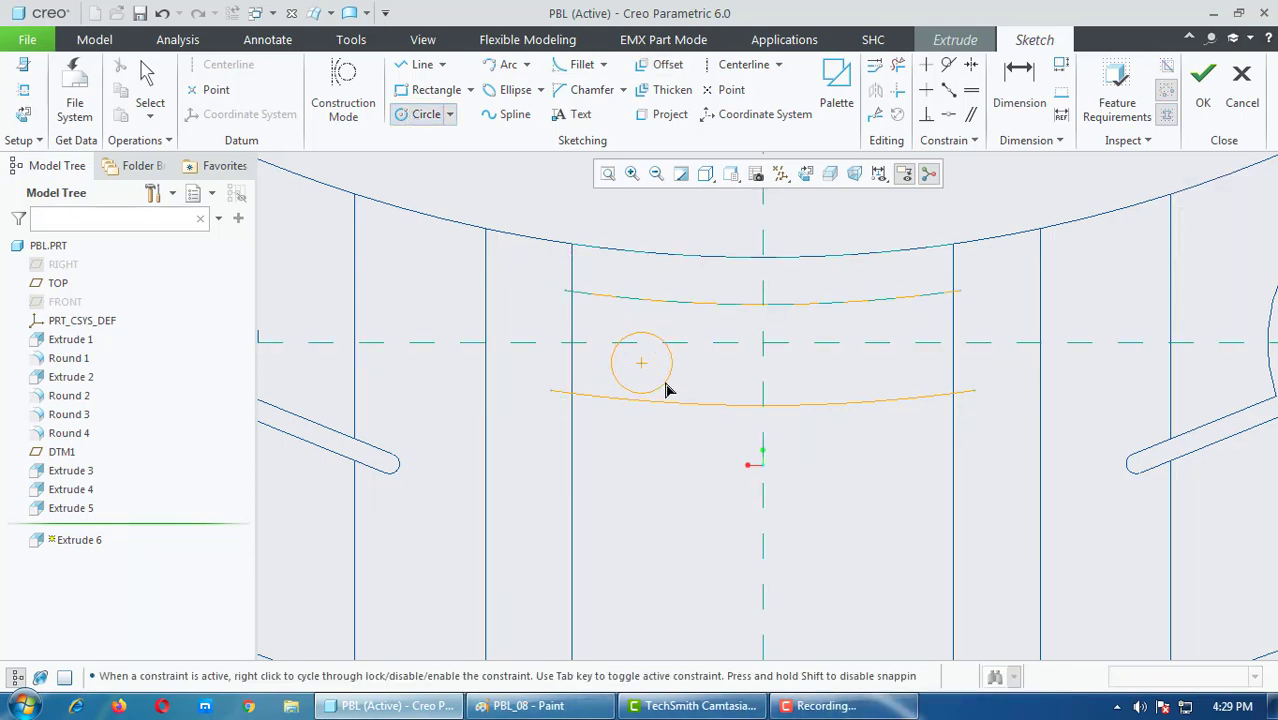
left_click(670, 388)
middle_click(759, 379)
scroll(686, 416, "up", 1)
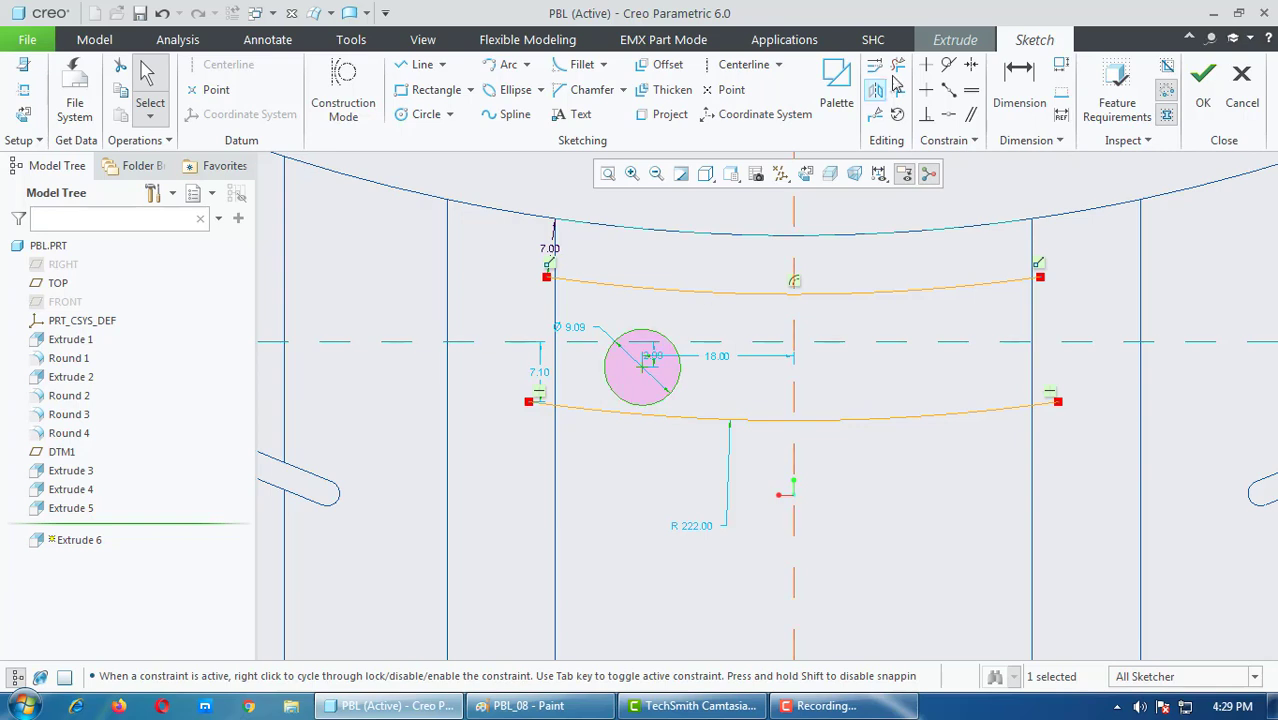
left_click(948, 64)
left_click(643, 404)
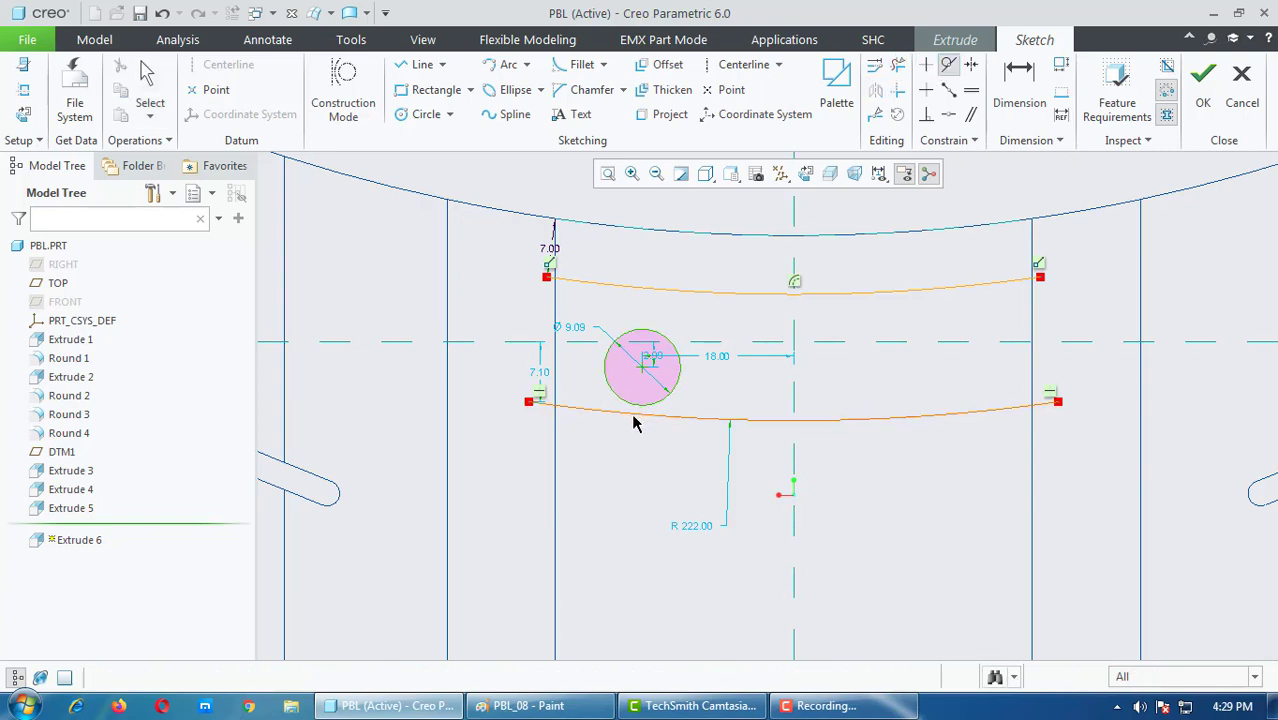
left_click(633, 421)
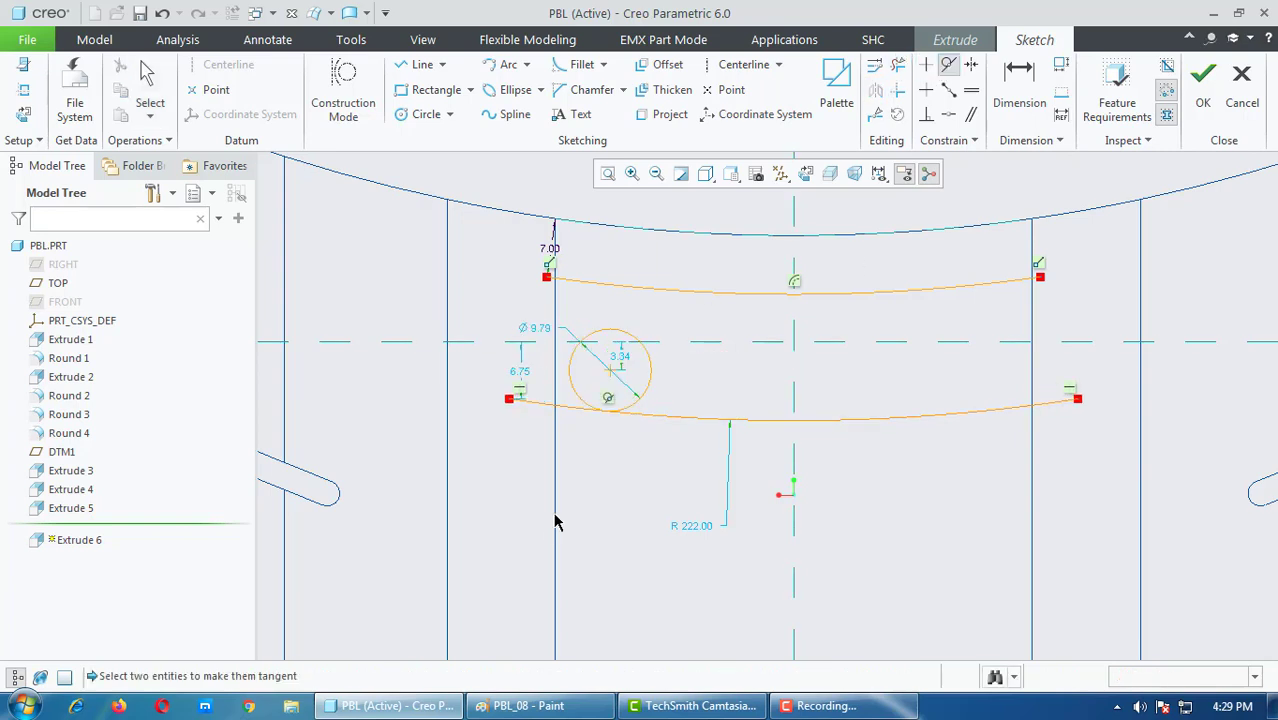
left_click(614, 331)
left_click(622, 288)
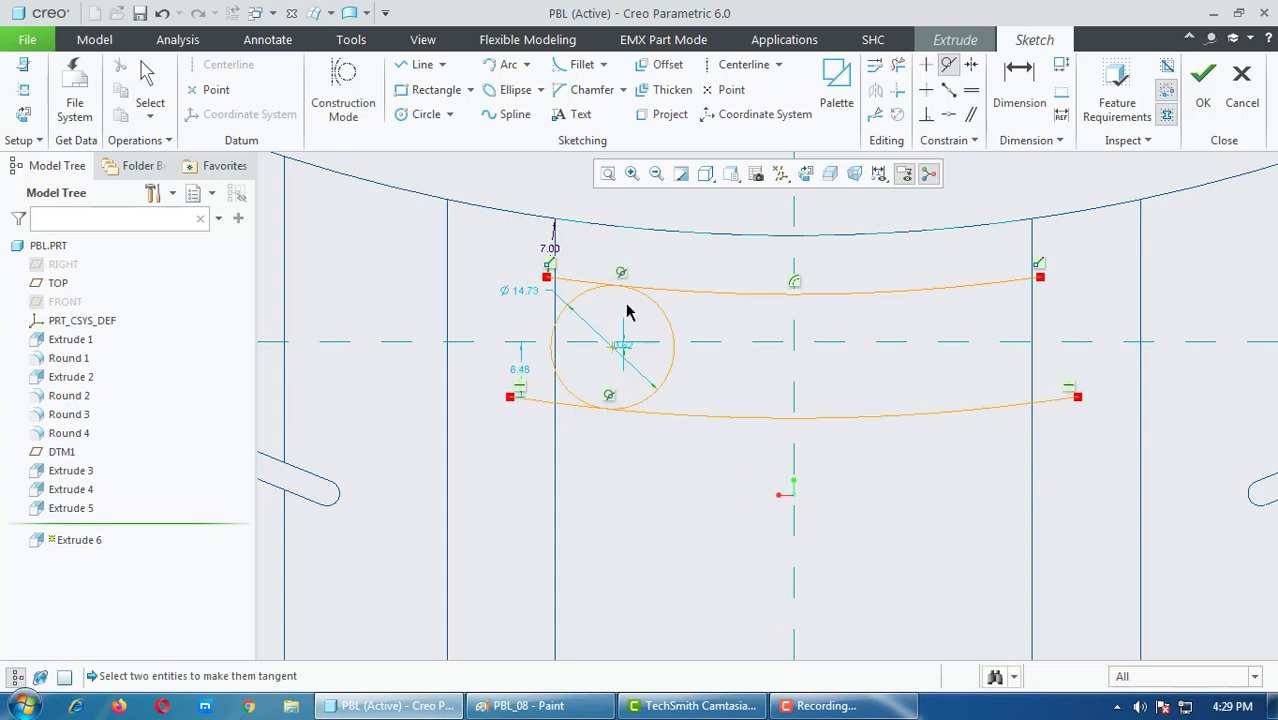
middle_click(770, 415)
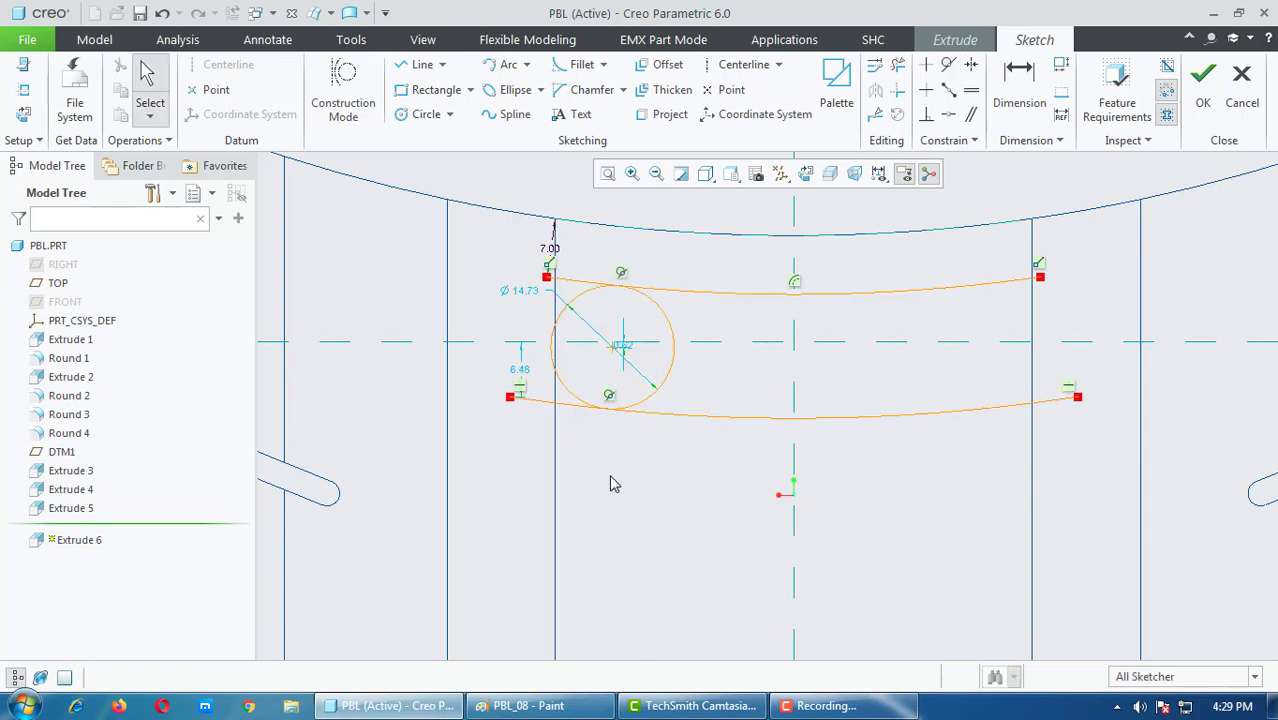
Step: Set the circle to Ø15 and dimension its centre 16 from the vertical centreline
double_click(521, 290)
type("15")
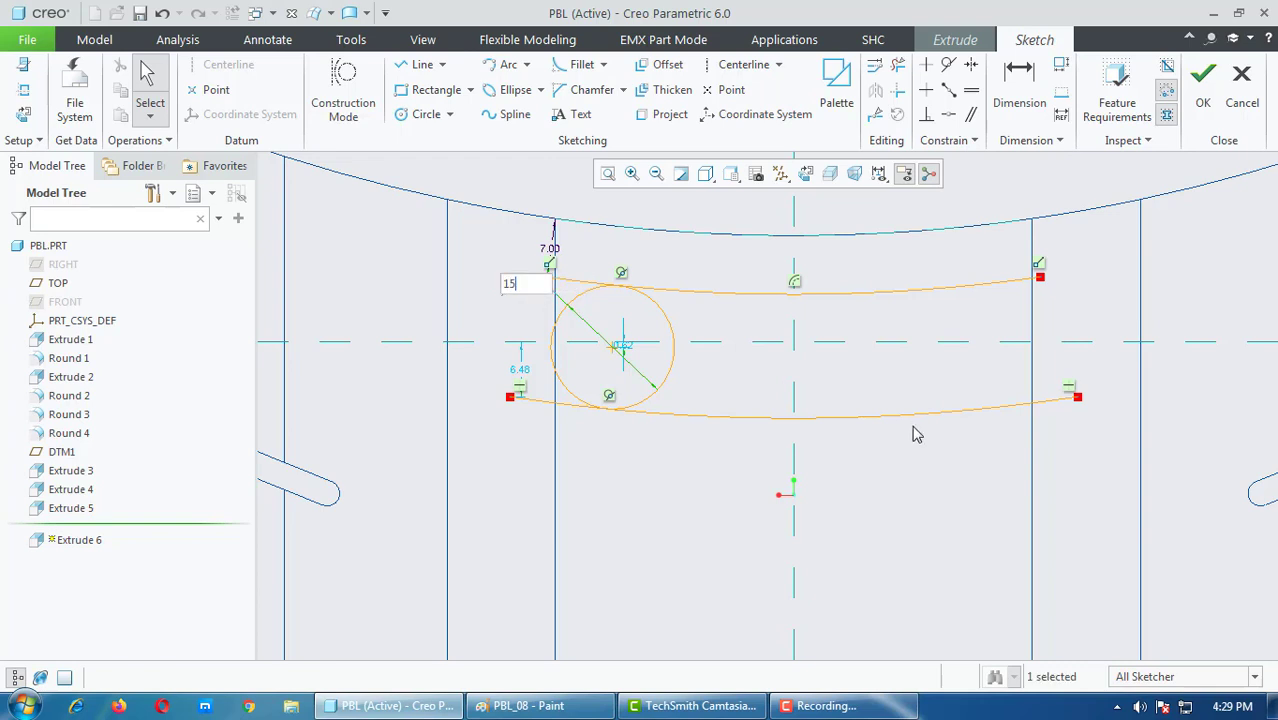
key("Return")
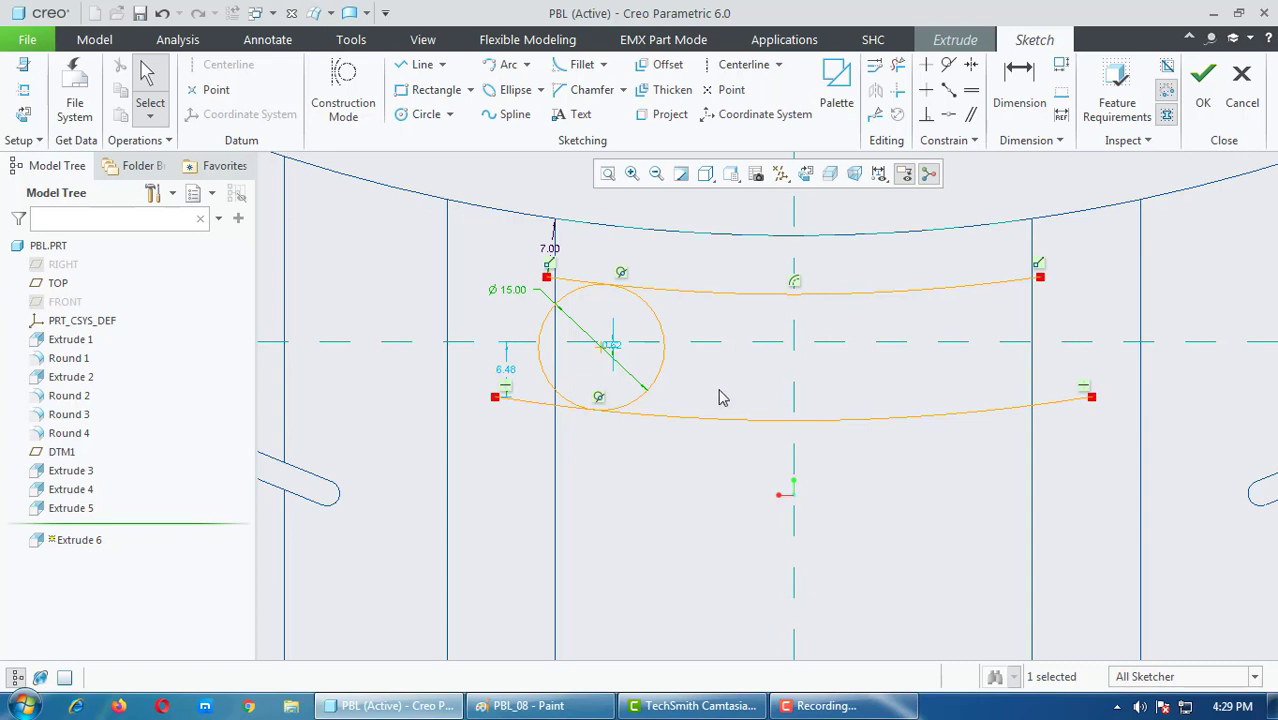
key("d")
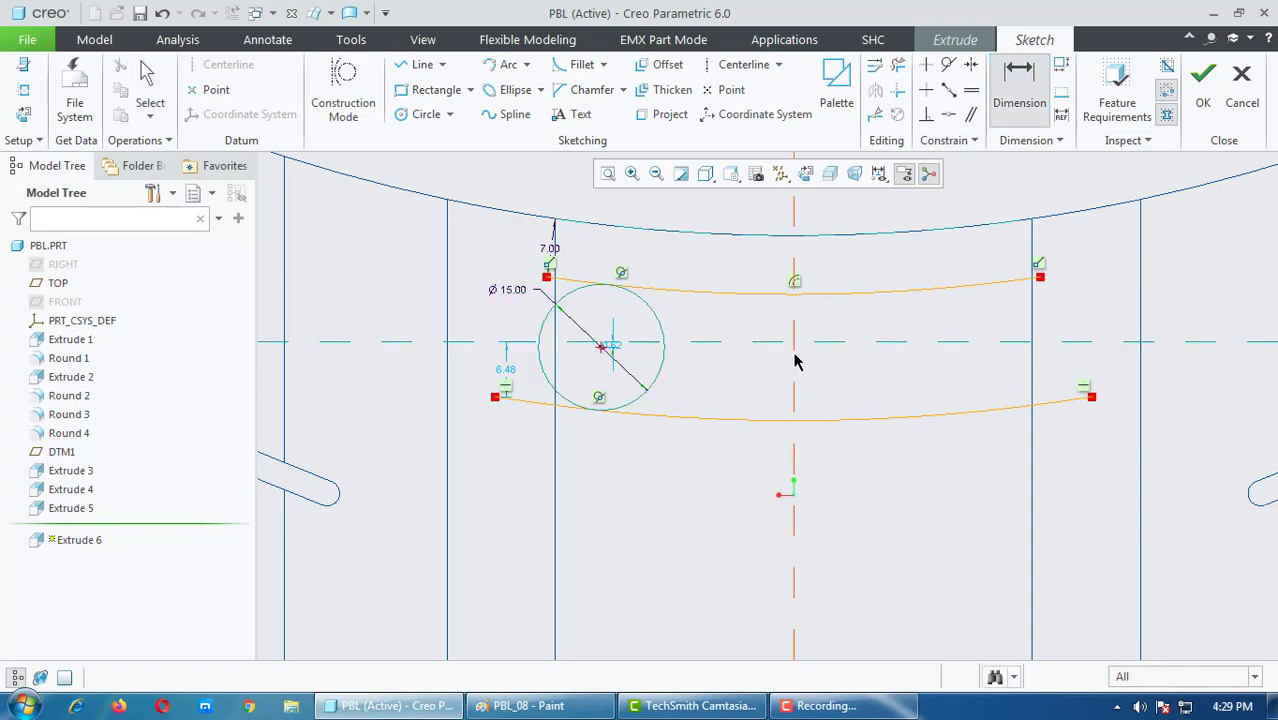
middle_click(768, 378)
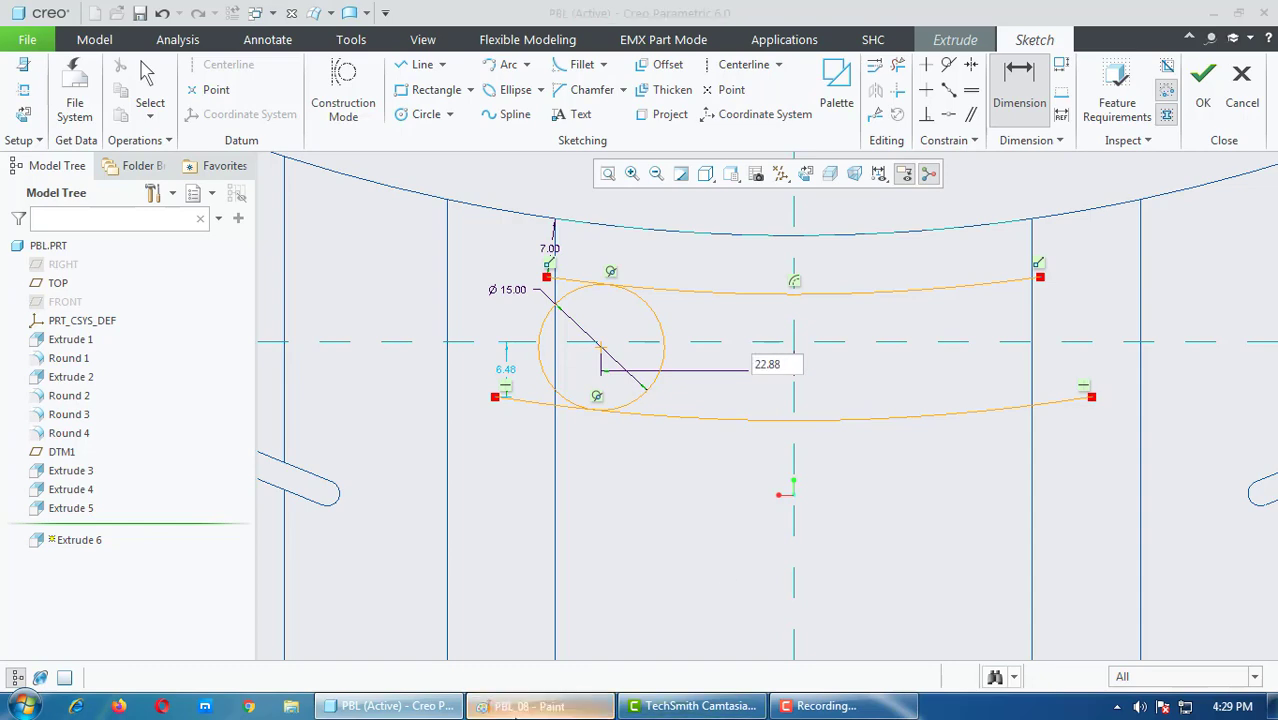
left_click(528, 705)
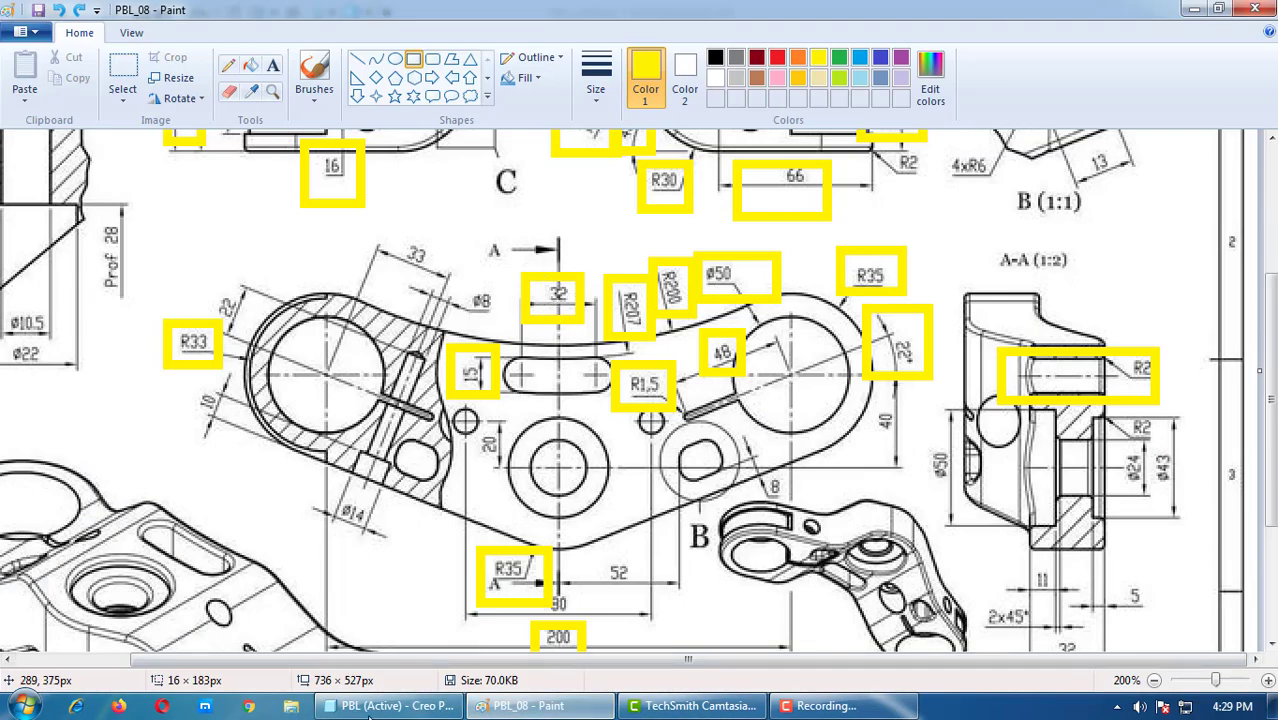
left_click(385, 706)
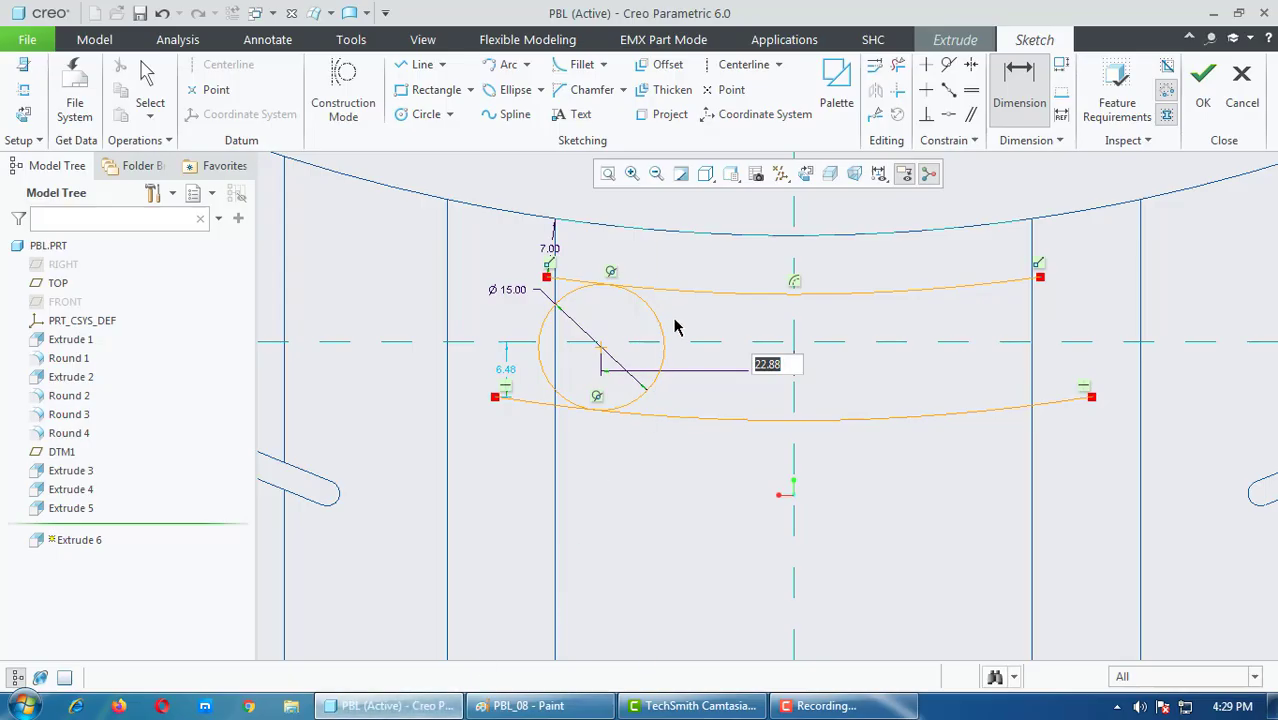
type("16")
key("Return")
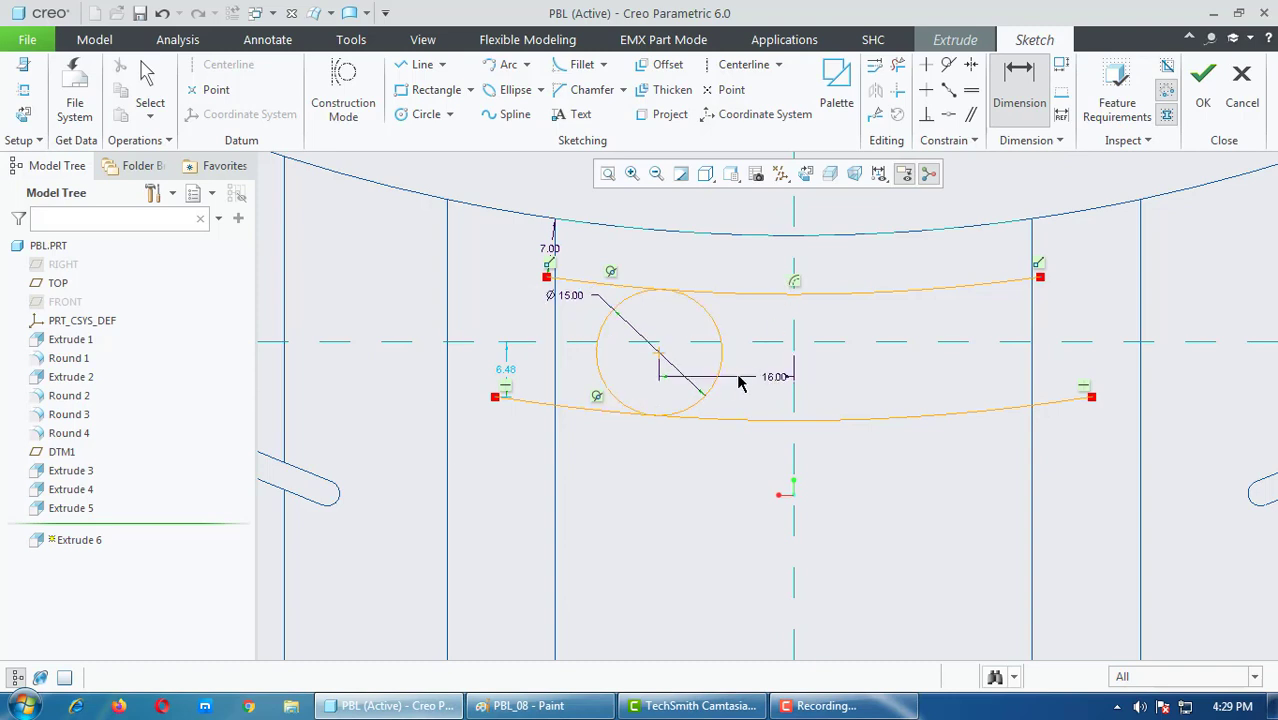
middle_click(735, 390)
scroll(665, 490, "up", 2)
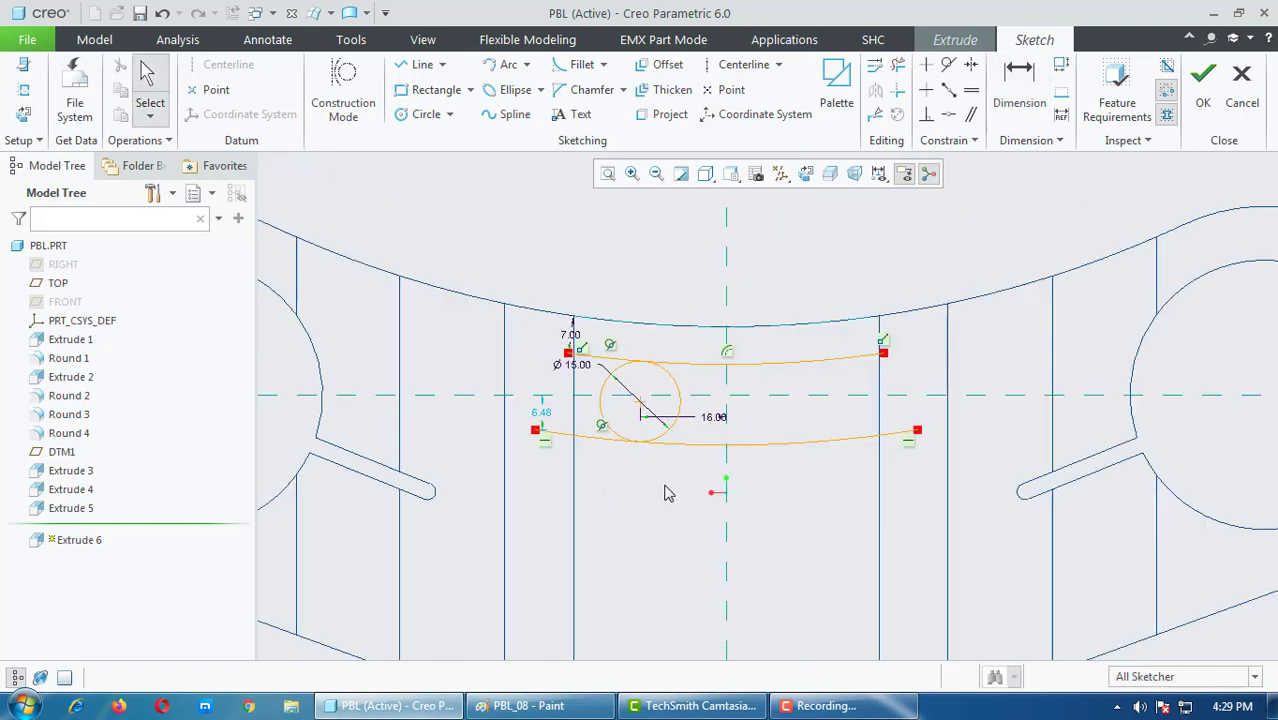
Step: Add a vertical centerline and mirror the Ø15 circle across it
left_click(731, 64)
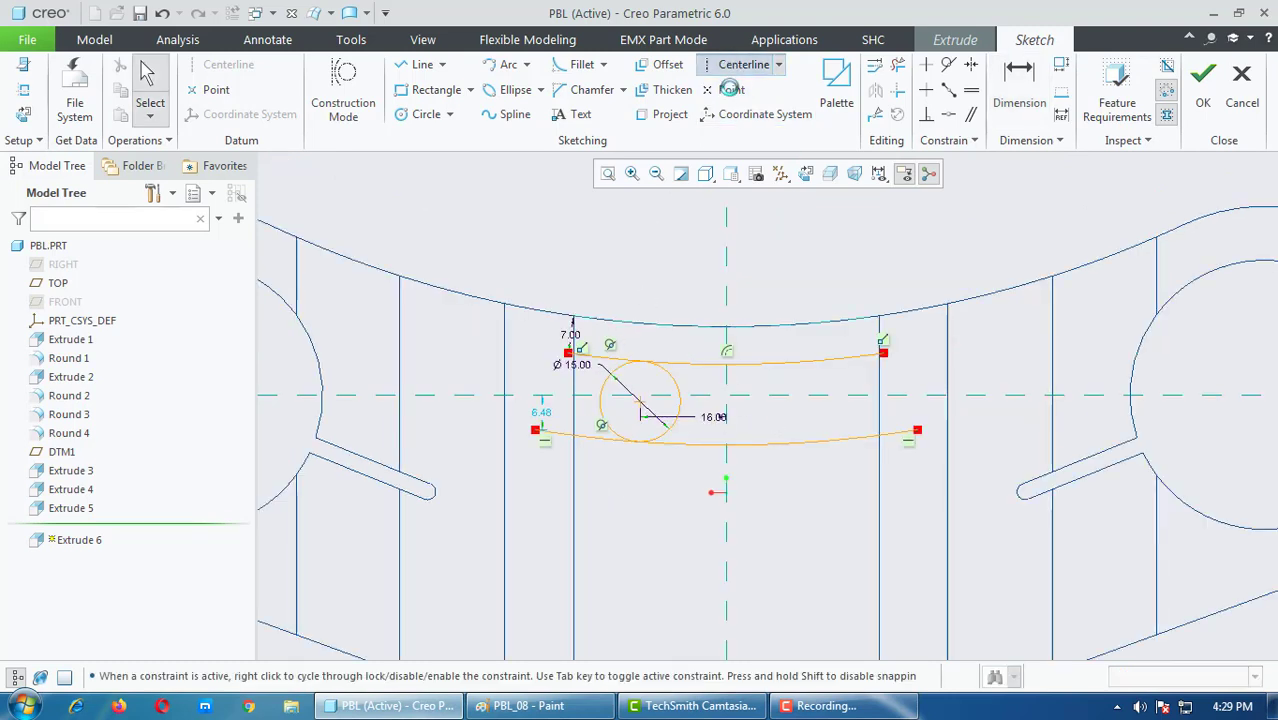
middle_click(780, 287)
left_click(673, 387)
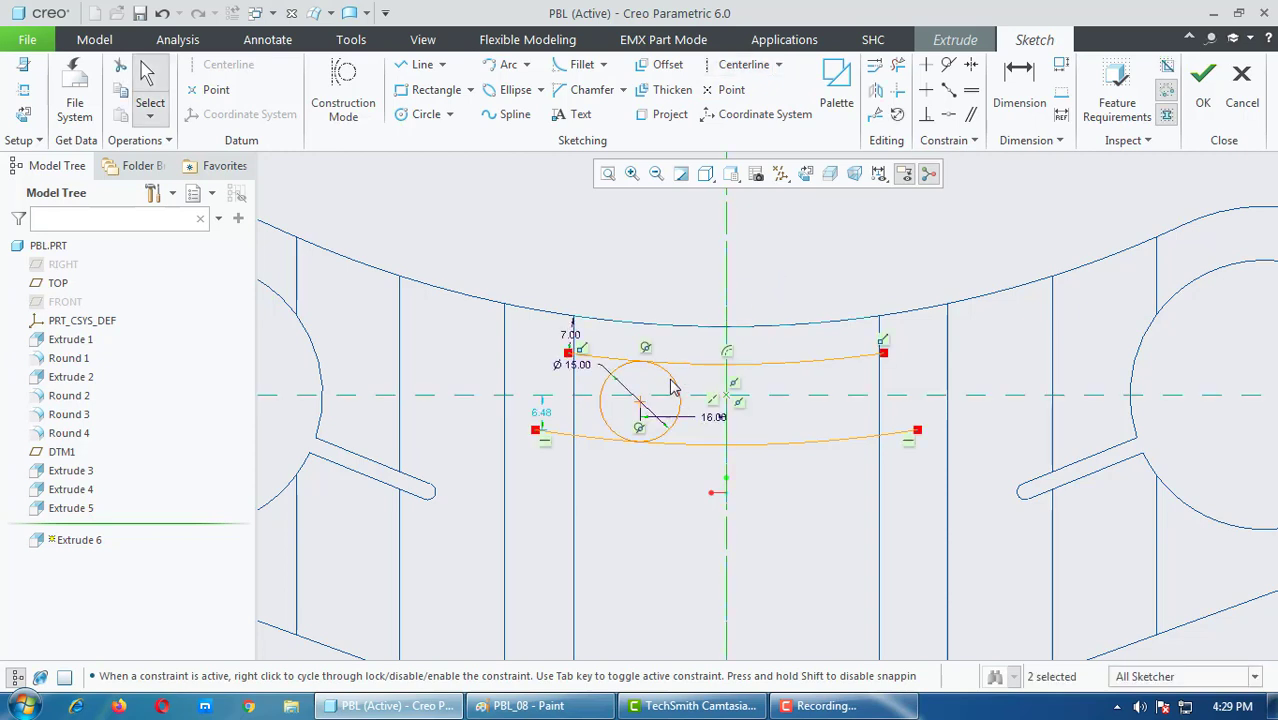
left_click(884, 90)
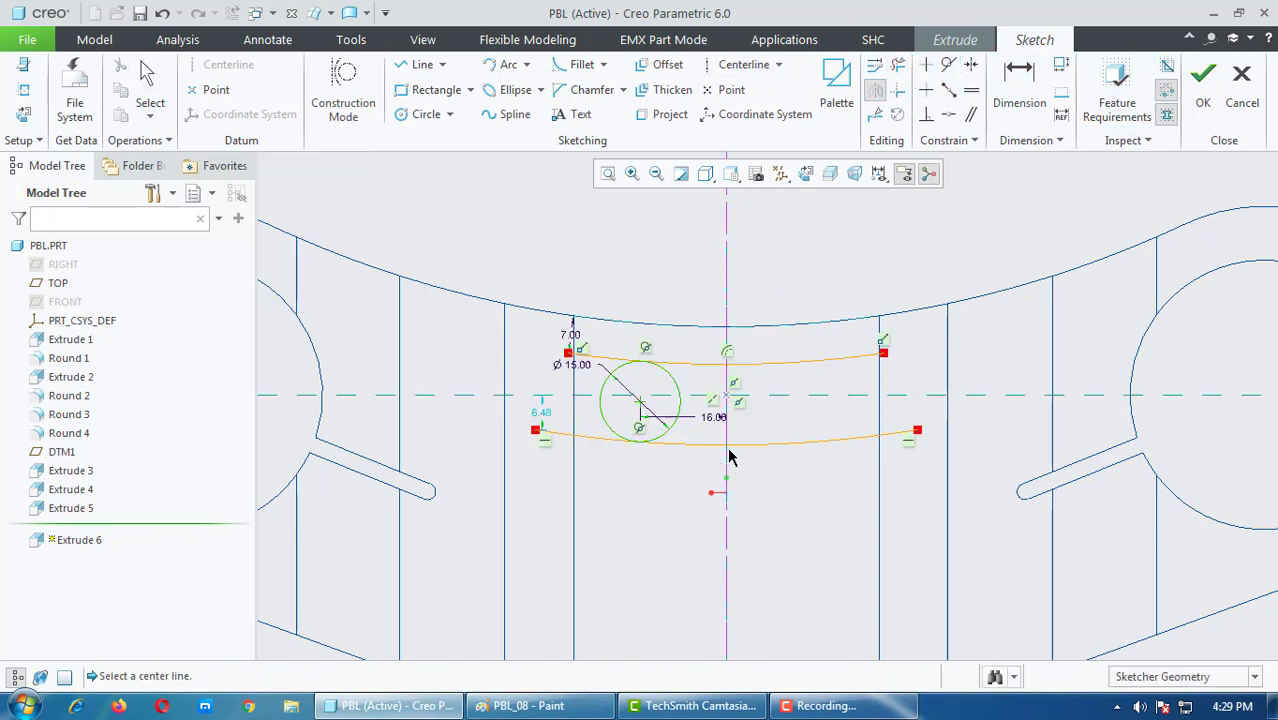
left_click(728, 316)
left_click(787, 512)
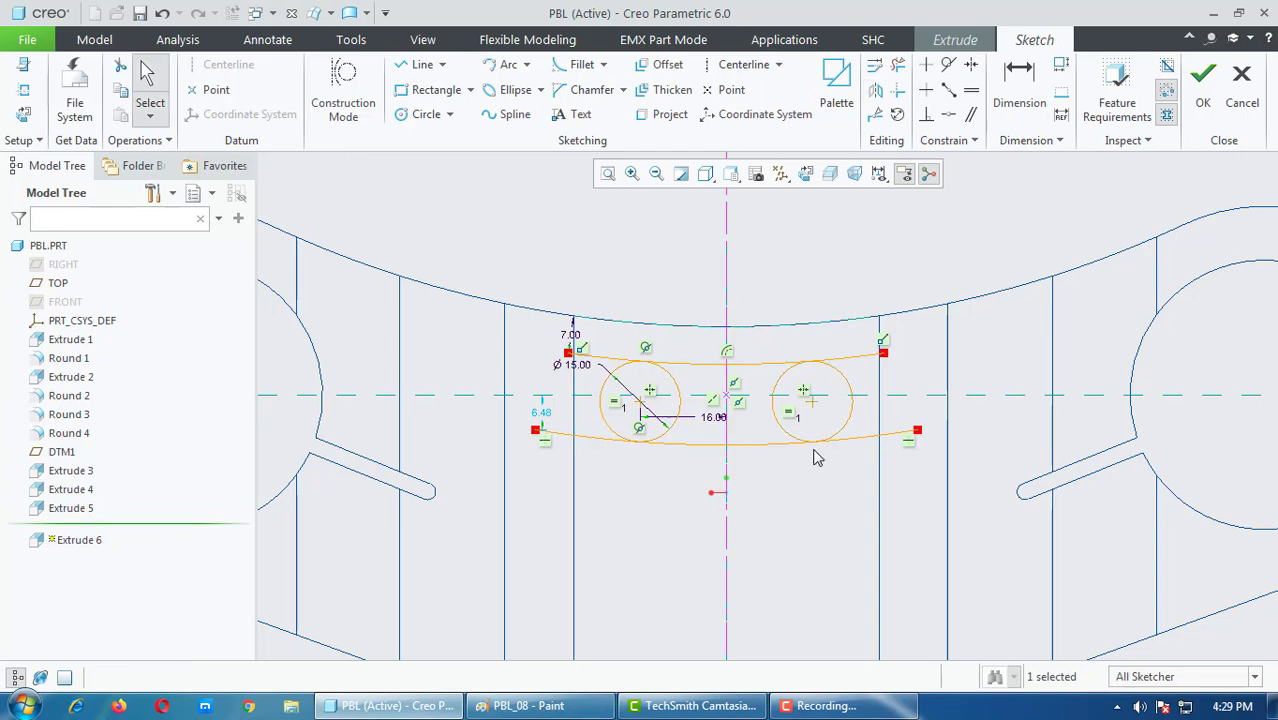
Step: Trim the arc ends and inner circle arcs into one closed rounded-slot outline
left_click(900, 66)
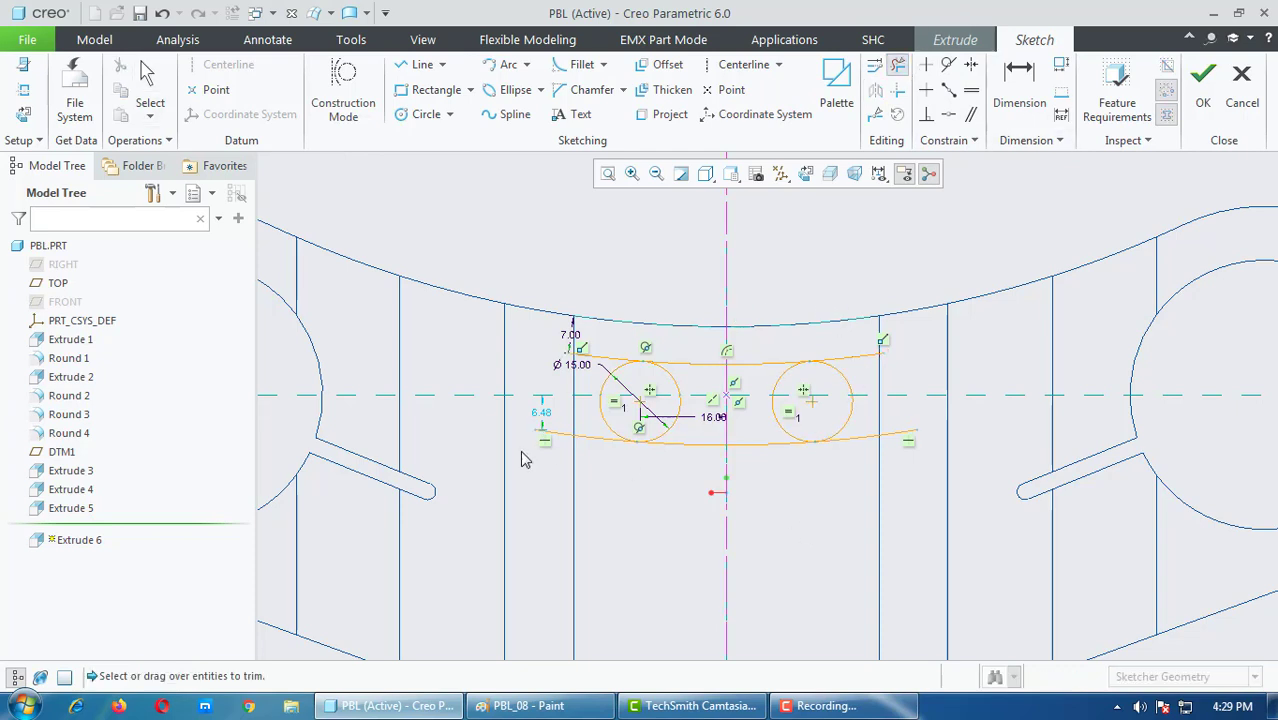
left_click(577, 368)
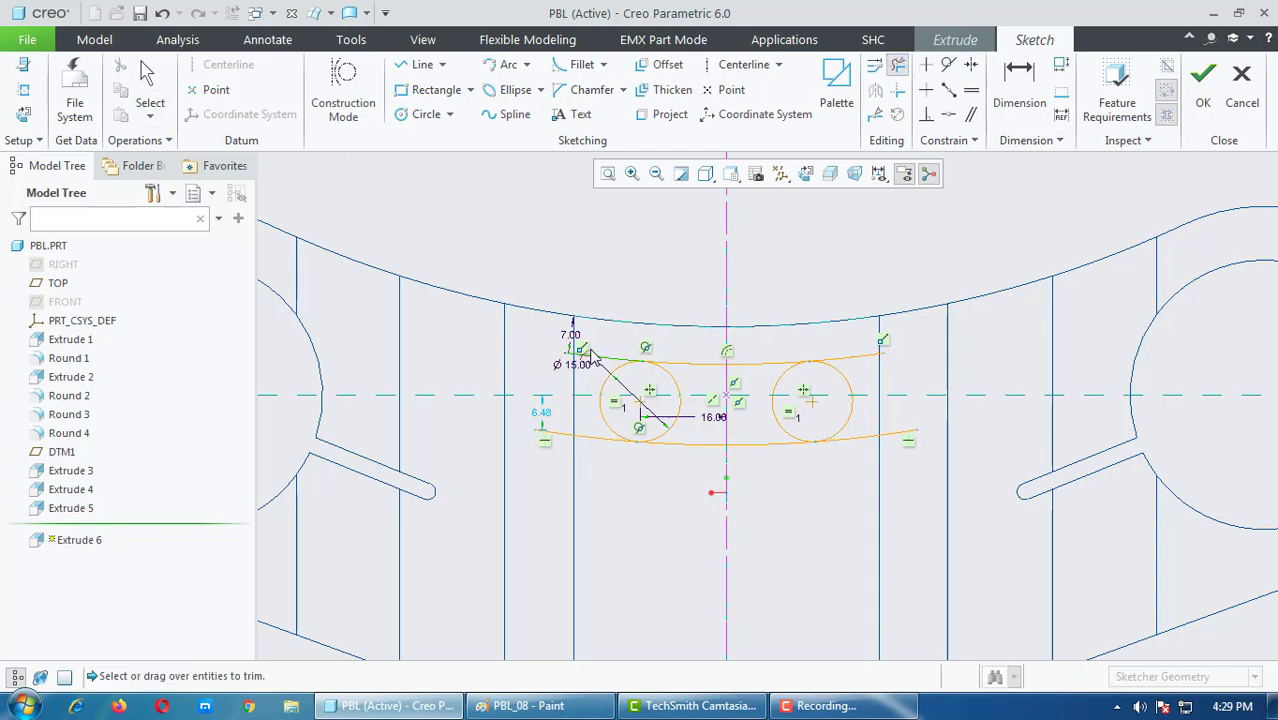
left_click(876, 378)
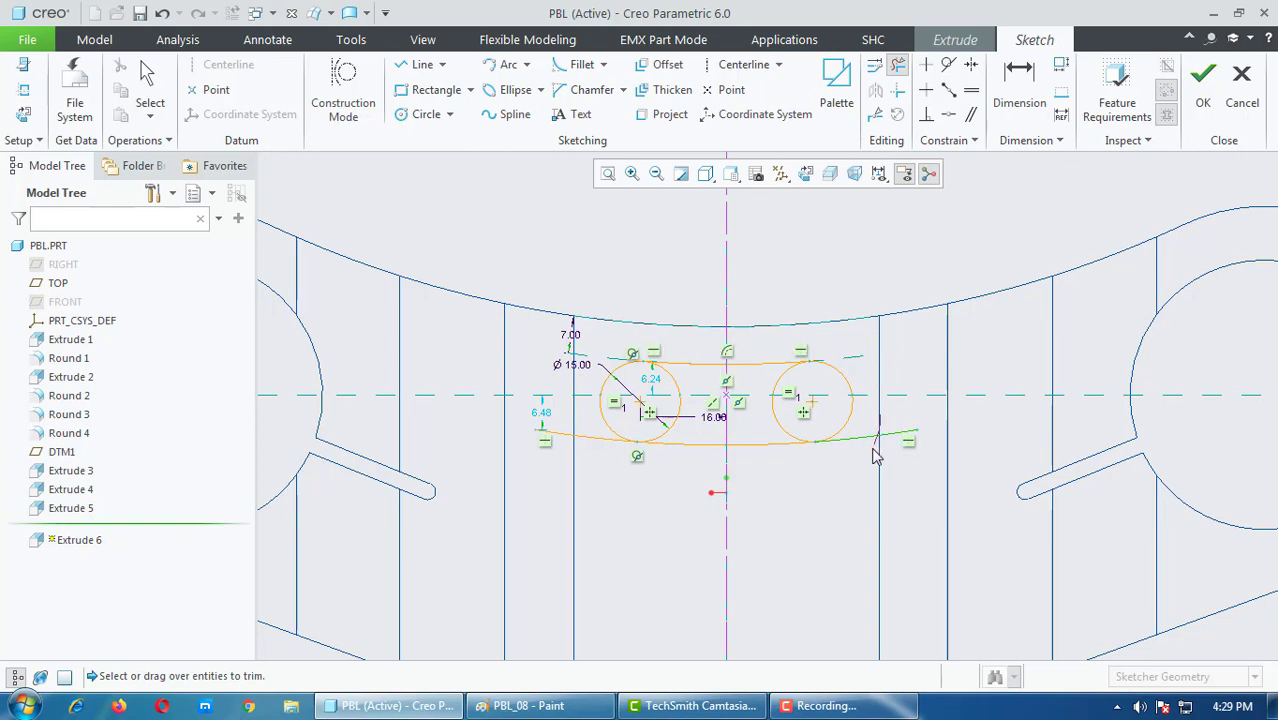
left_click(862, 440)
left_click(582, 434)
scroll(705, 382, "down", 3)
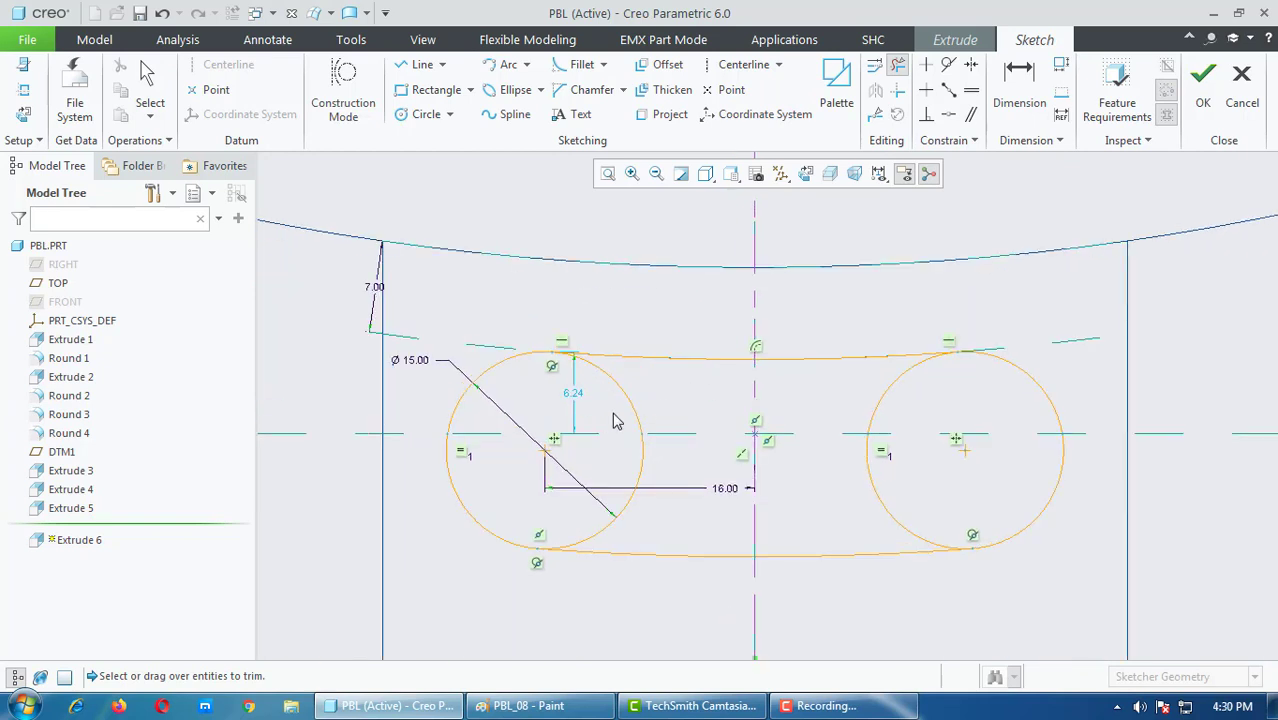
left_click_drag(600, 413, 745, 456)
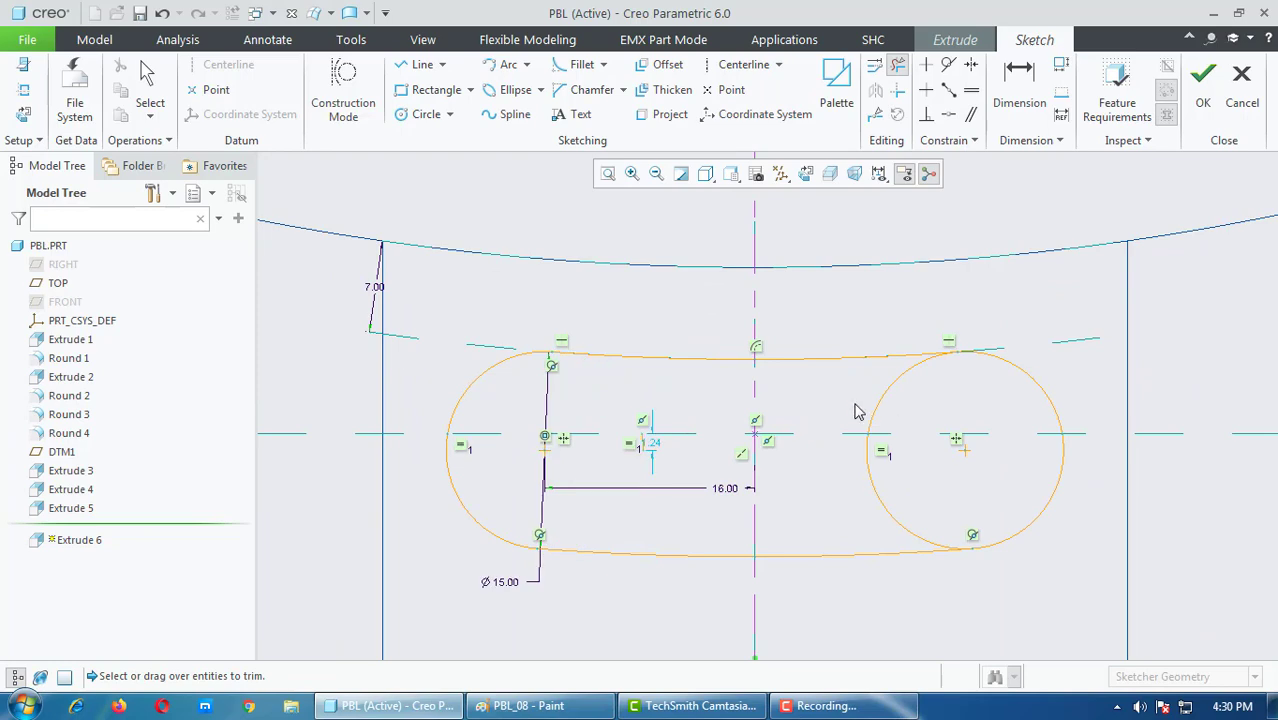
mouse_move(856, 408)
left_mouse_down()
mouse_move(850, 470)
mouse_move(870, 513)
left_mouse_up()
middle_click(645, 442)
scroll(645, 450, "up", 2)
scroll(645, 450, "down", 4)
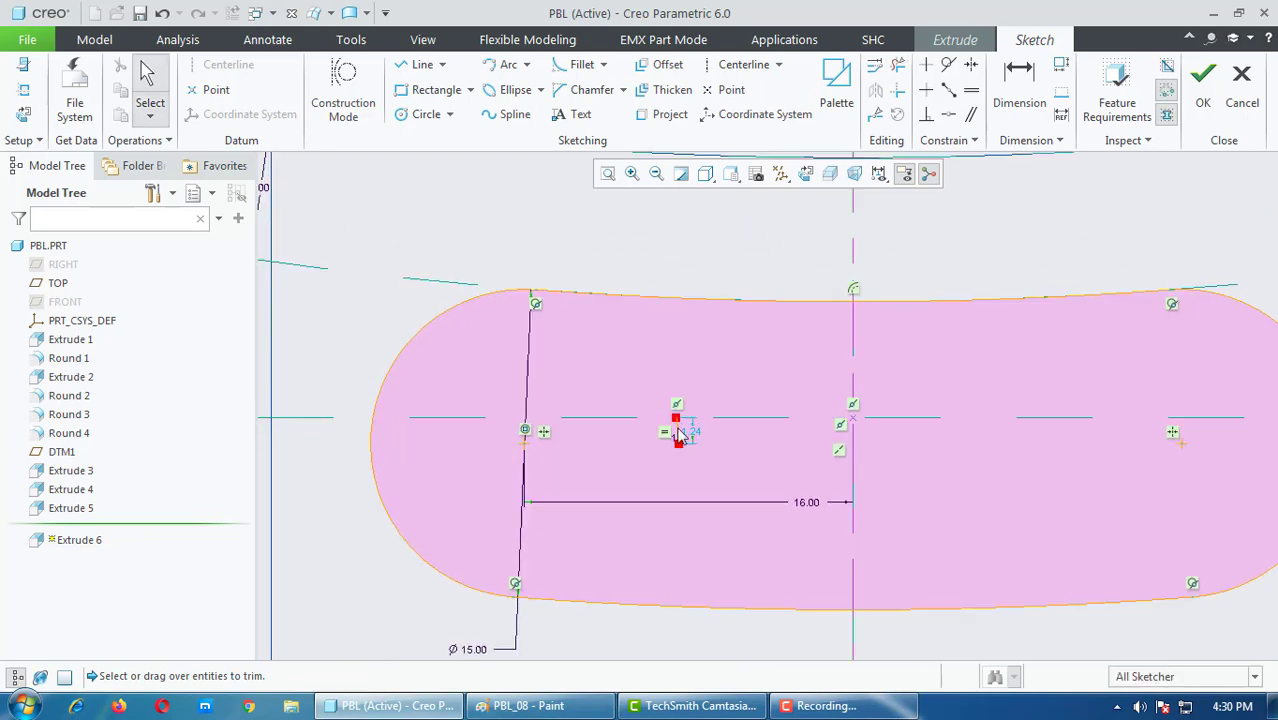
left_click(898, 64)
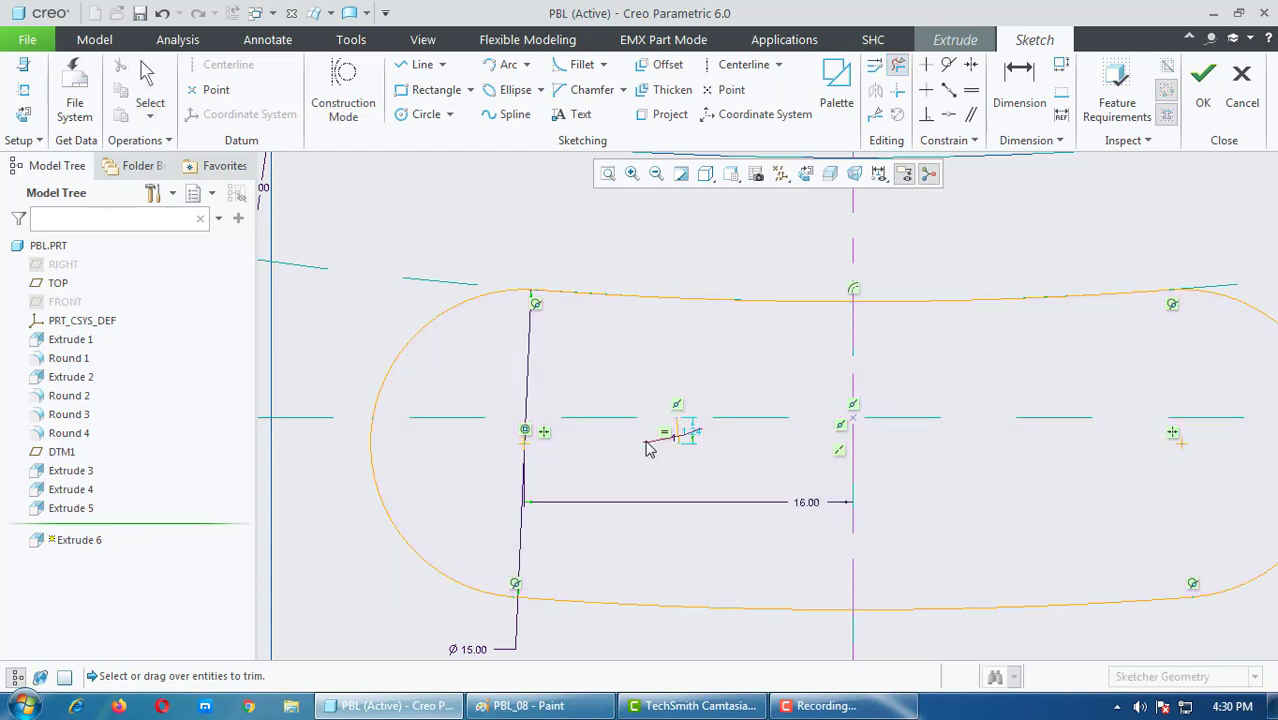
Step: Trim the last small leftover segment inside the slot to close the outline
left_click(672, 434)
middle_click(640, 446)
scroll(640, 446, "up", 5)
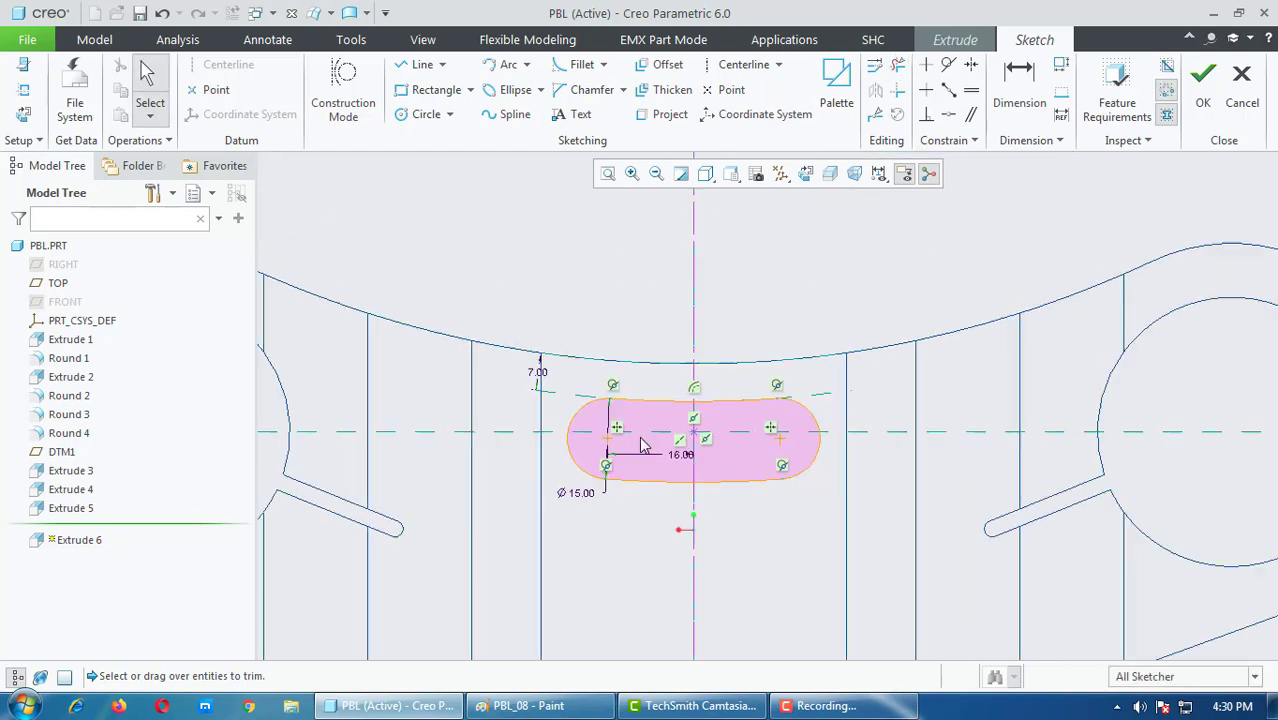
Step: Accept the sketch, use Shading With Edges, and cut the slot 114.20 deep through the web
left_click(1203, 88)
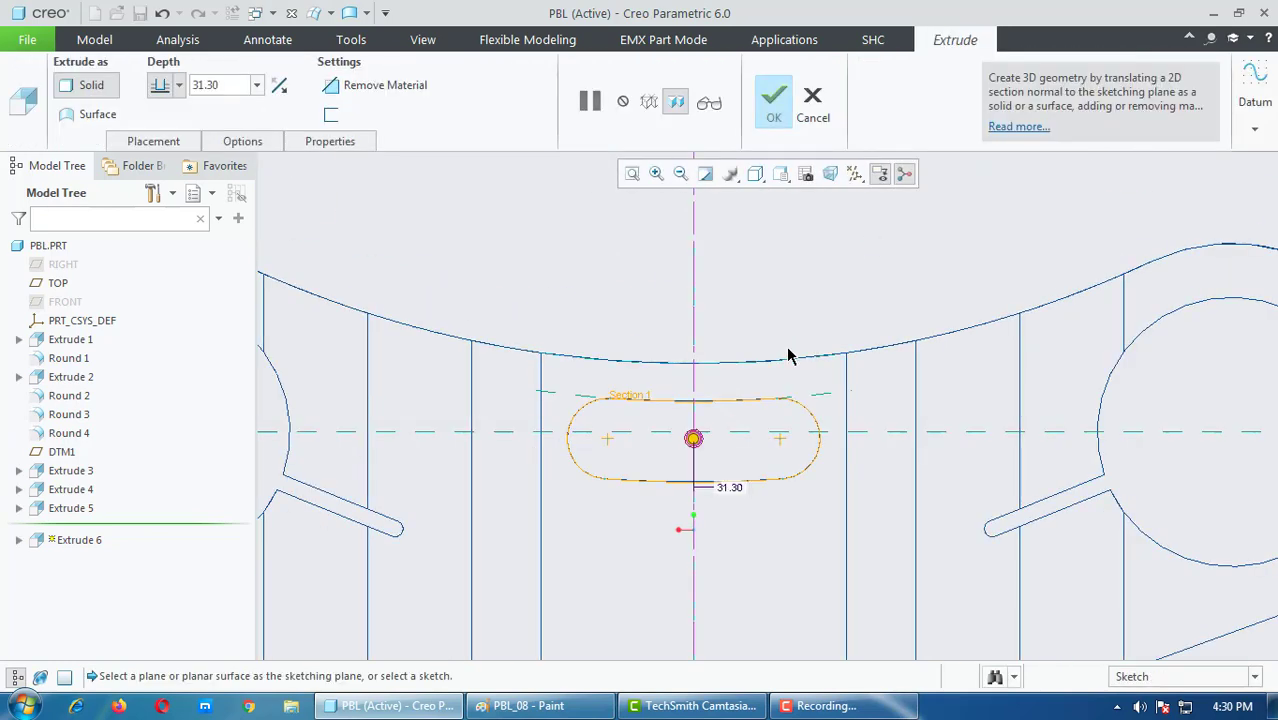
left_click(756, 177)
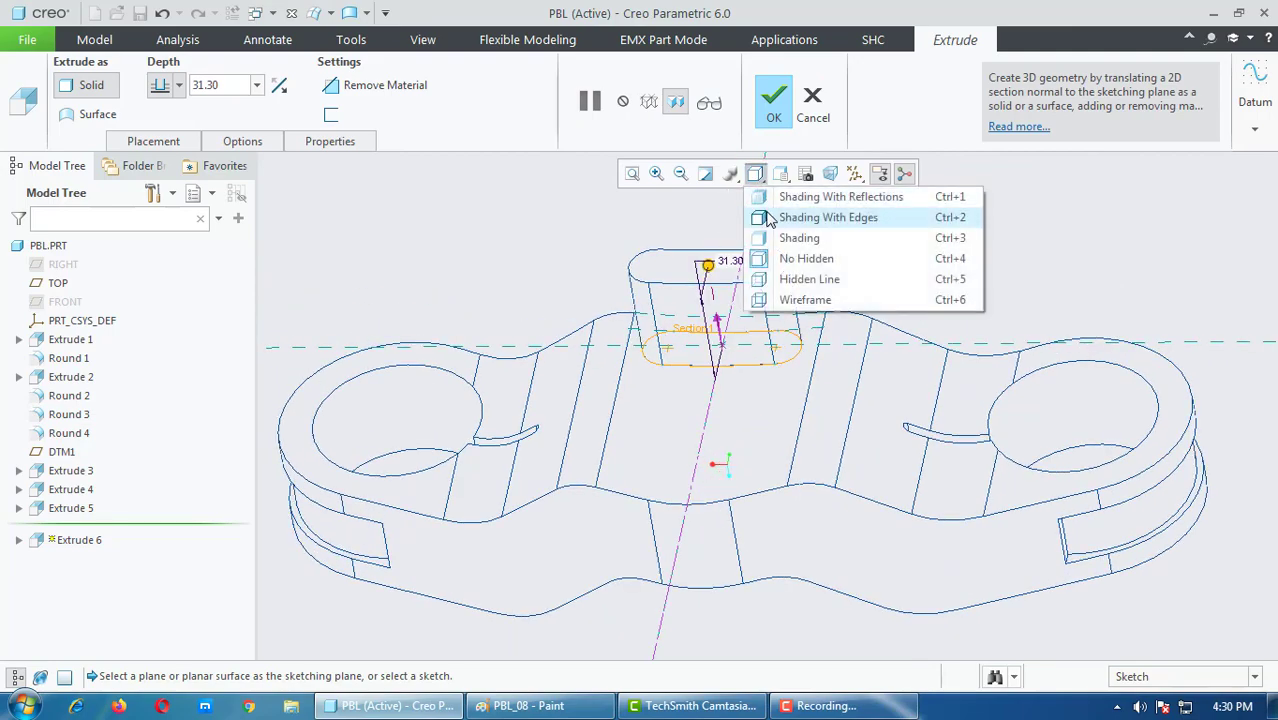
left_click(766, 217)
mouse_move(708, 264)
left_mouse_down()
mouse_move(775, 595)
mouse_move(799, 557)
left_mouse_up()
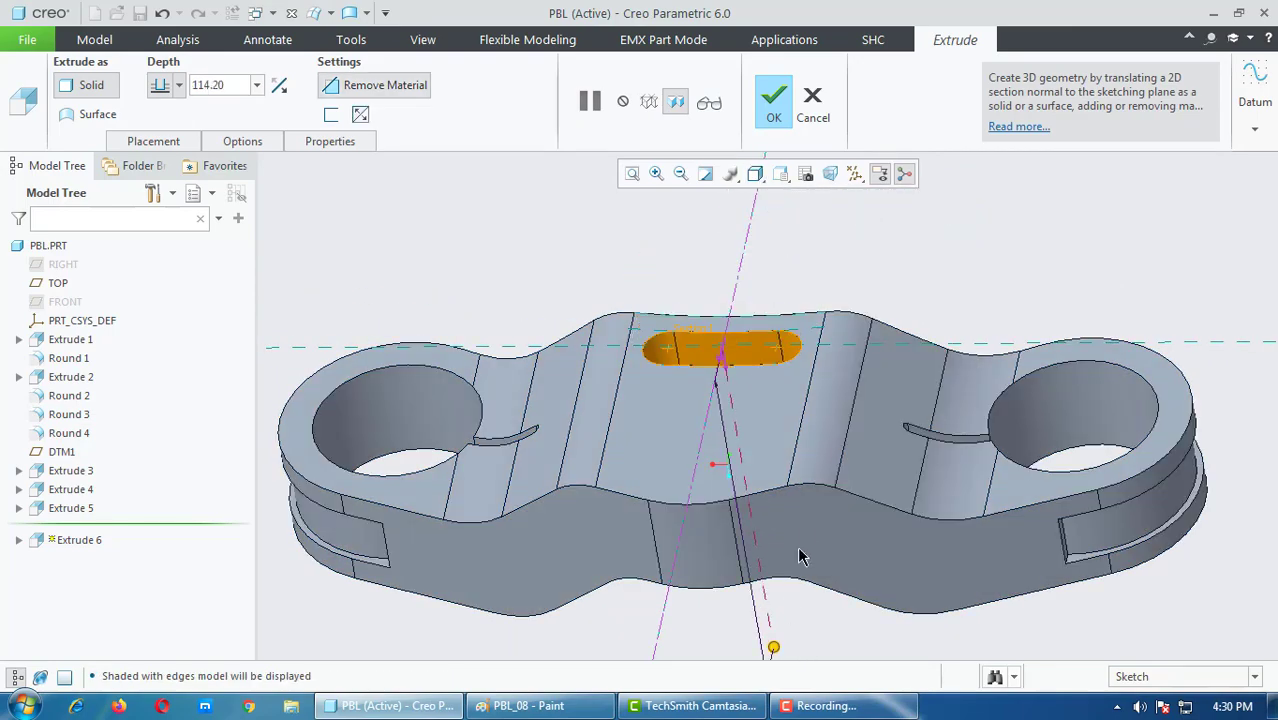
middle_click_drag(799, 557, 795, 505)
scroll(797, 498, "up", 3)
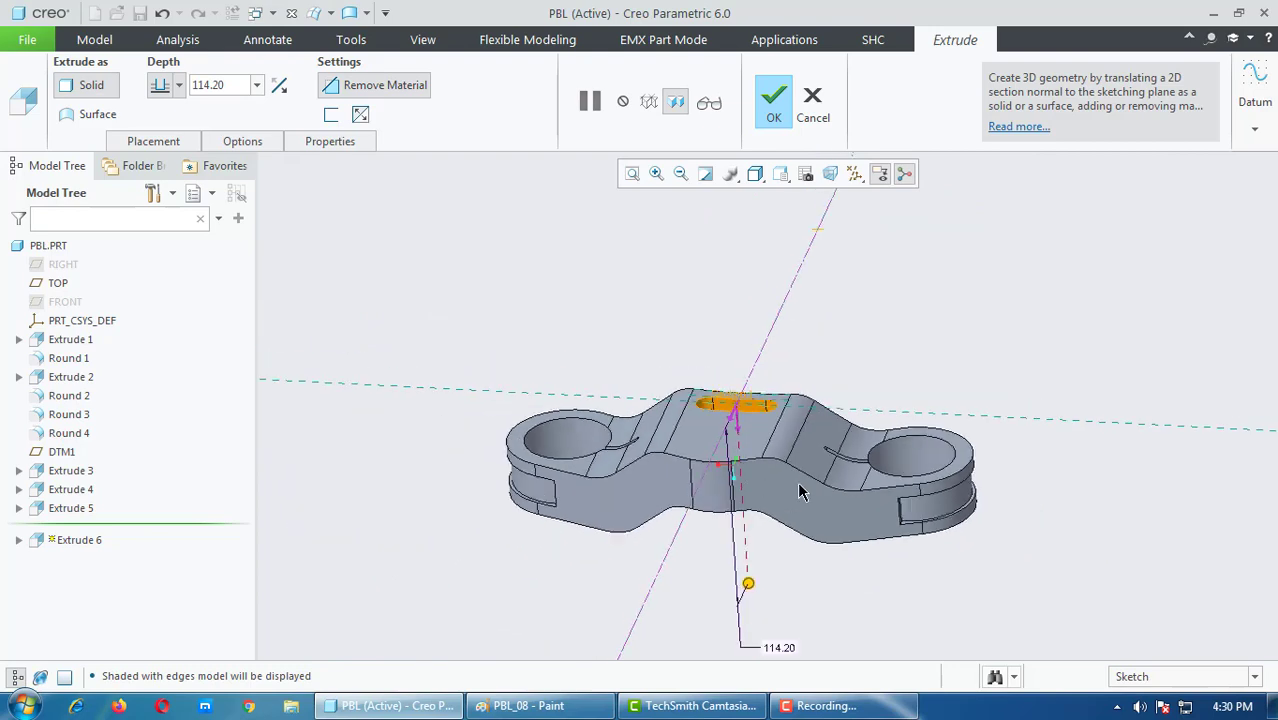
left_click(774, 103)
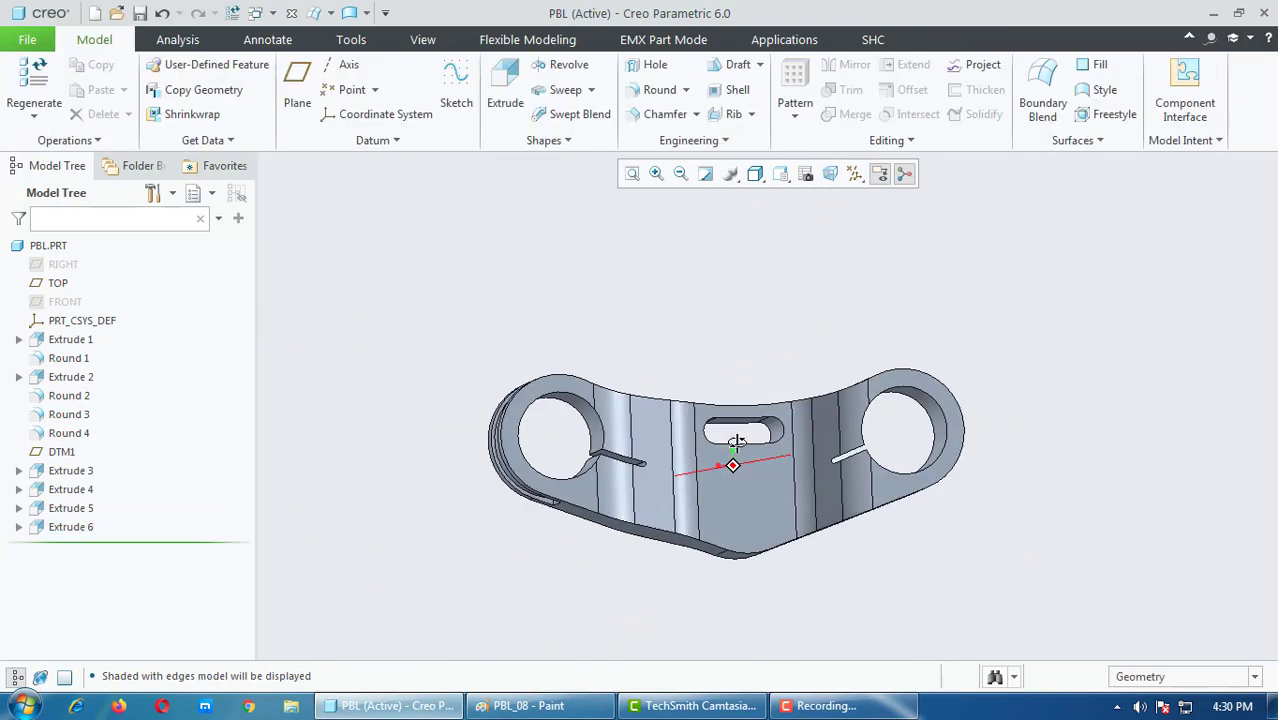
middle_click_drag(727, 372, 736, 444)
Step: In the Paint reference drawing, undo the R2 box and box the 30, 20 and 40 dimensions in yellow
left_click(540, 706)
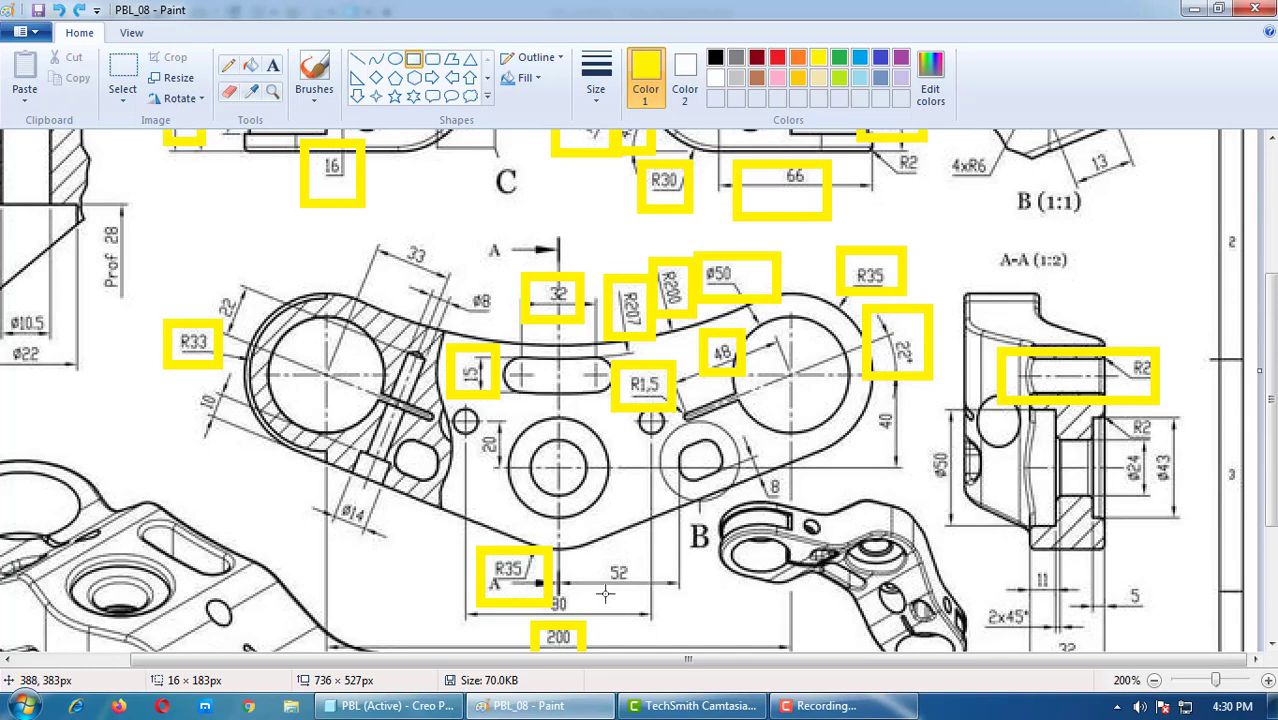
key("ctrl+z")
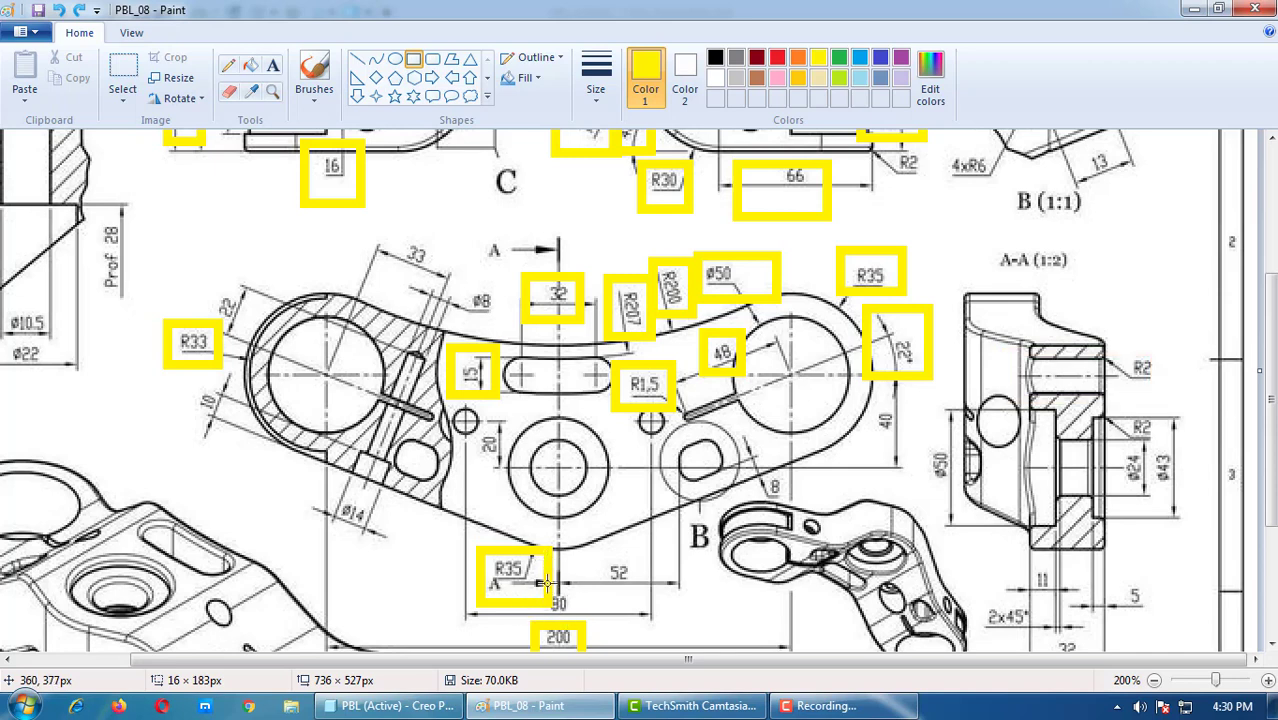
left_click_drag(588, 581, 532, 622)
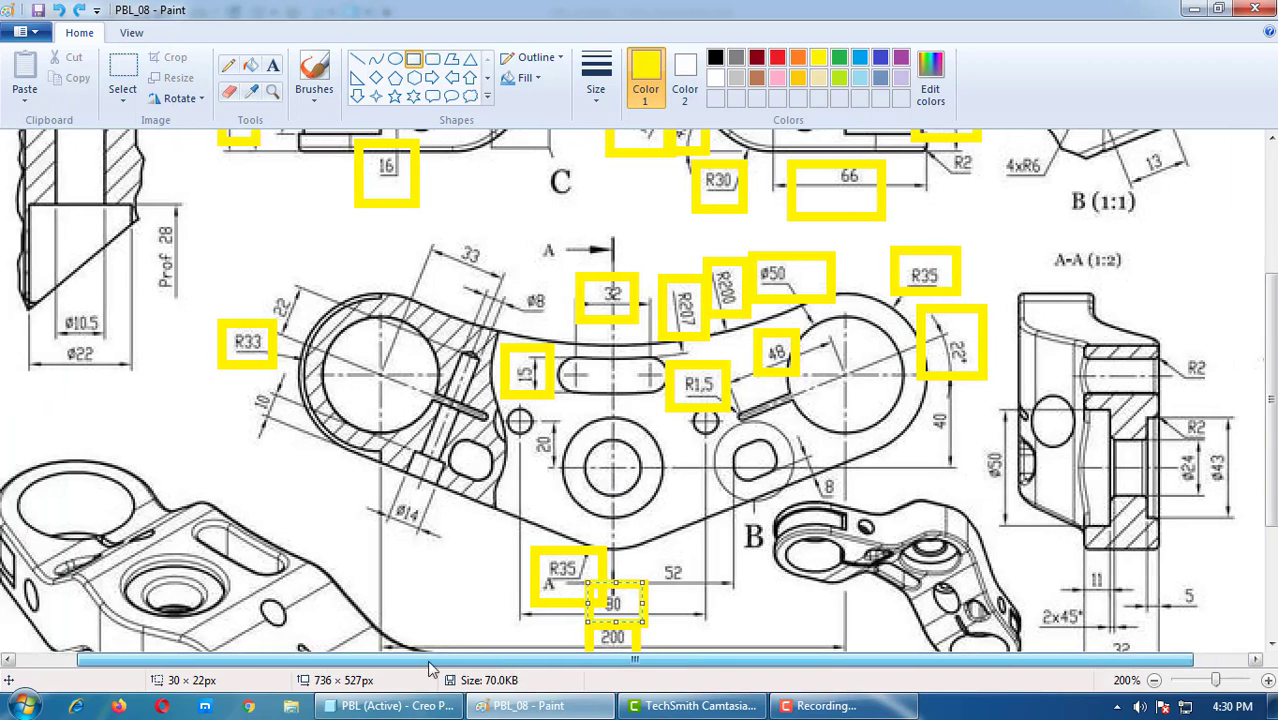
left_click_drag(520, 659, 392, 659)
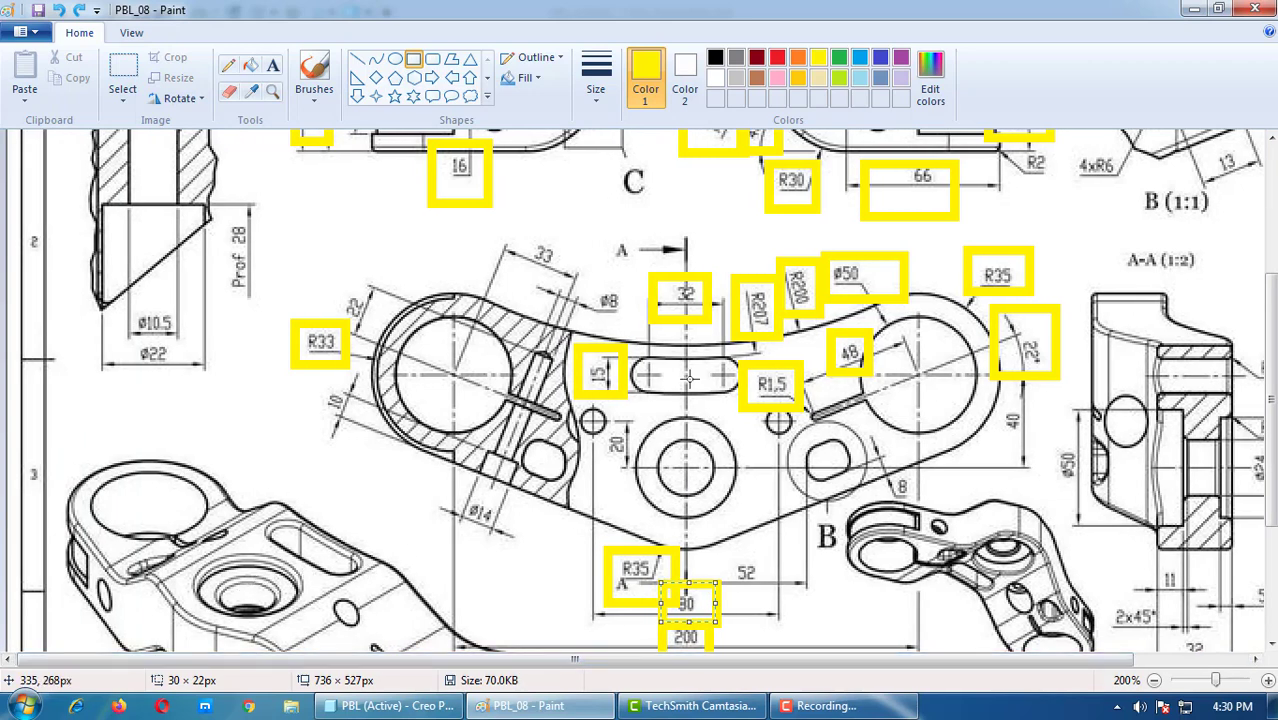
left_click_drag(655, 421, 592, 467)
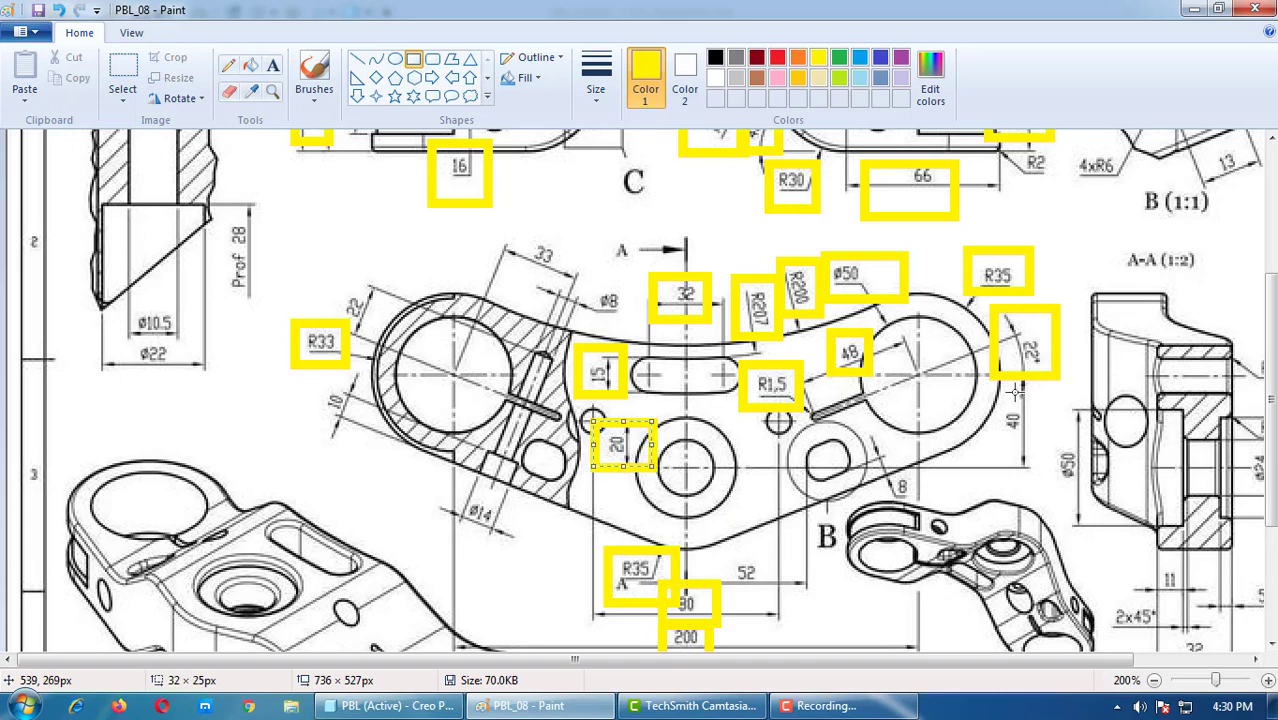
left_click_drag(1037, 399, 987, 445)
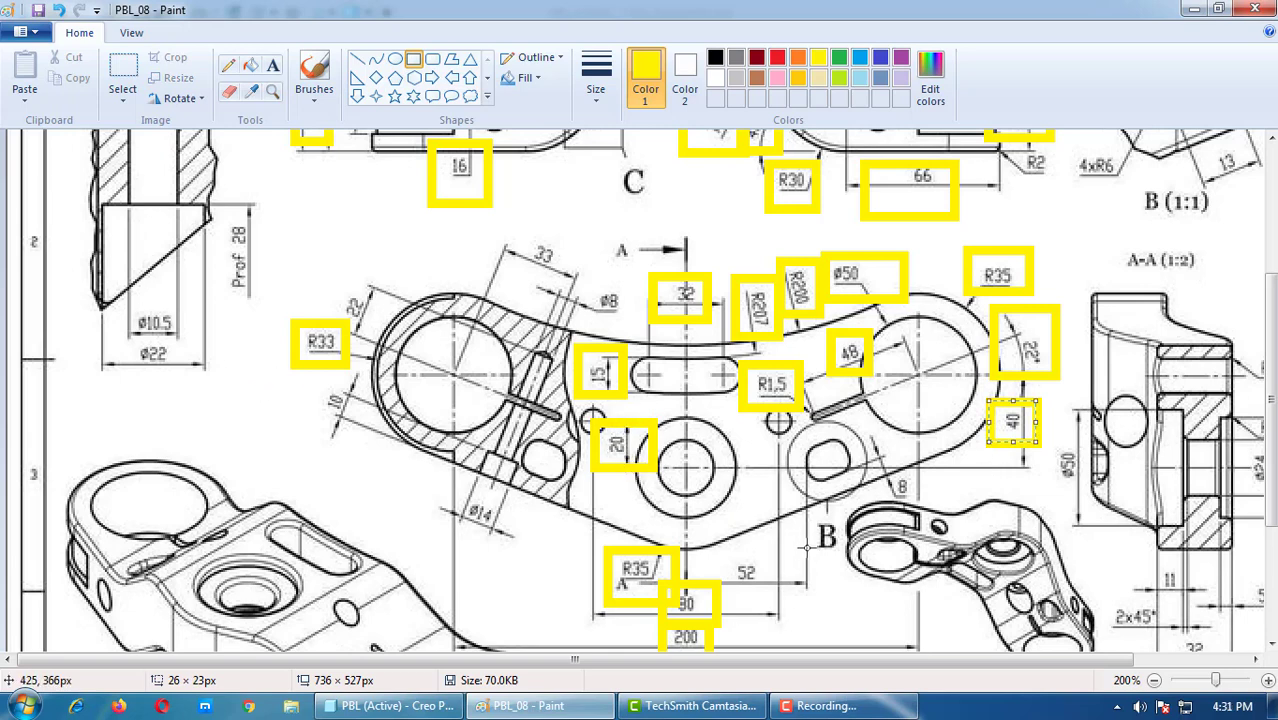
Step: Frame the R20 label in yellow, then go back to the PBL part in Creo
scroll(672, 455, "down", 3)
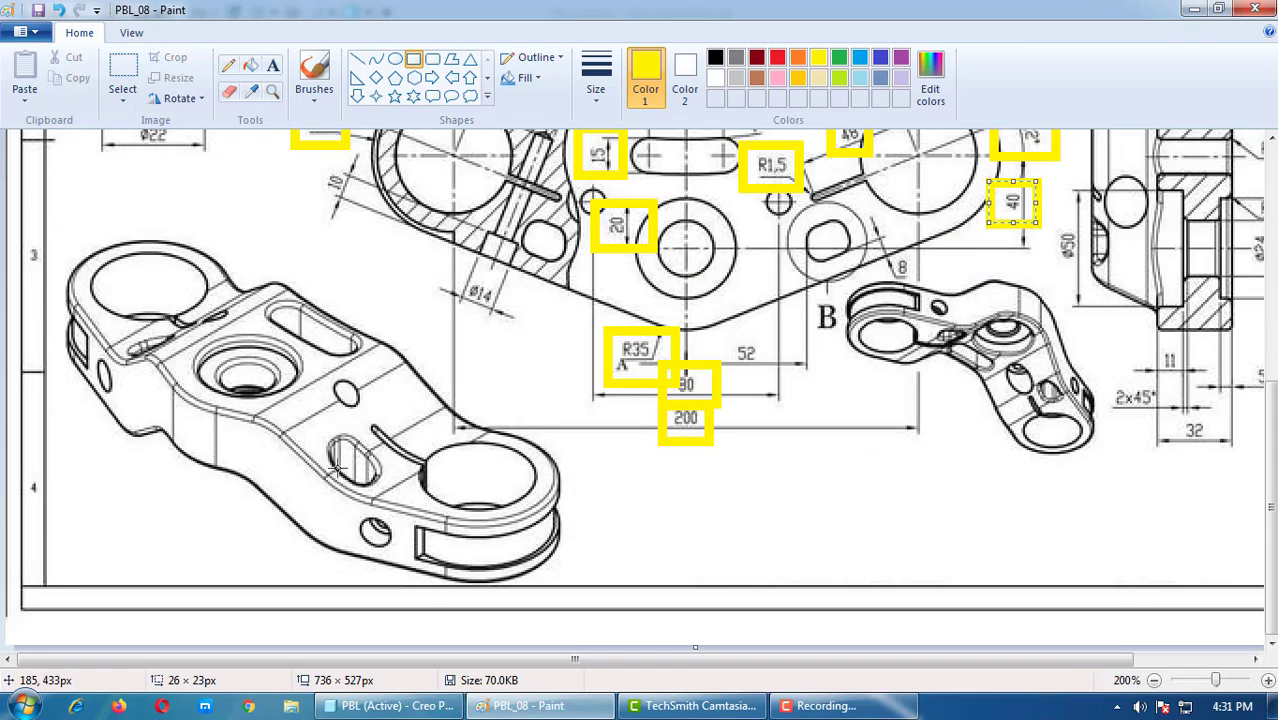
scroll(338, 470, "up", 5)
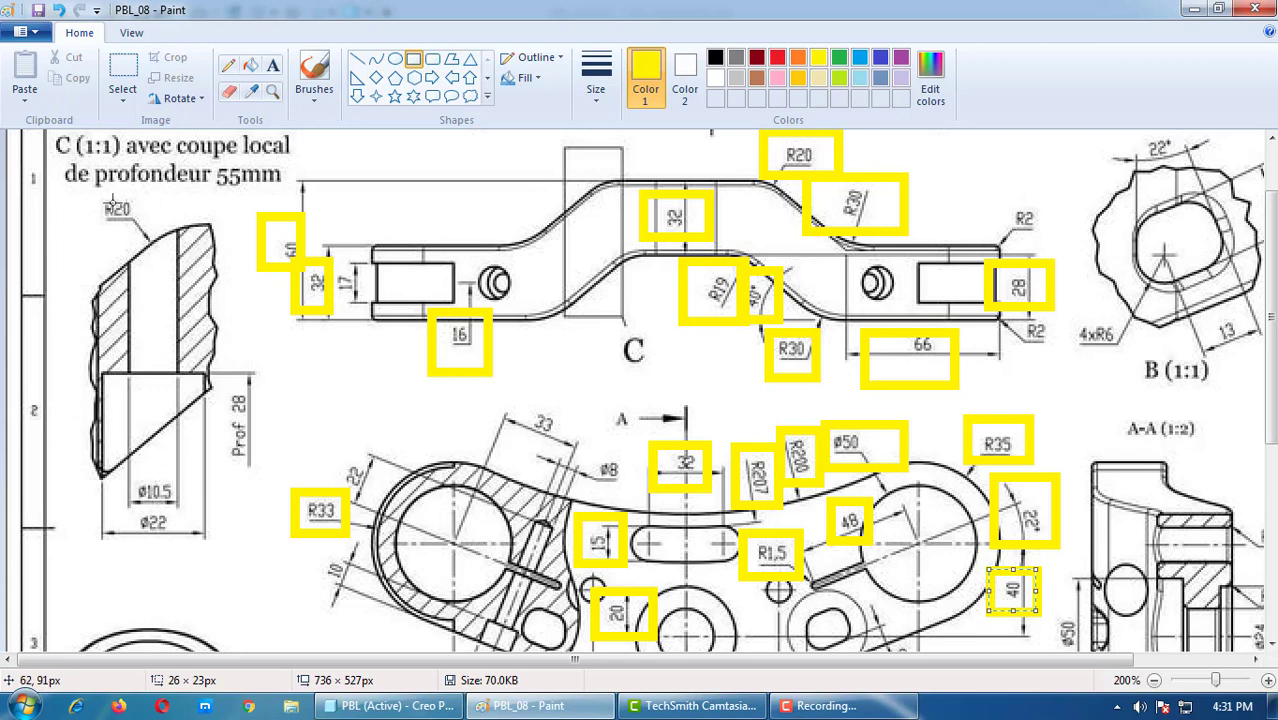
left_click_drag(140, 192, 76, 229)
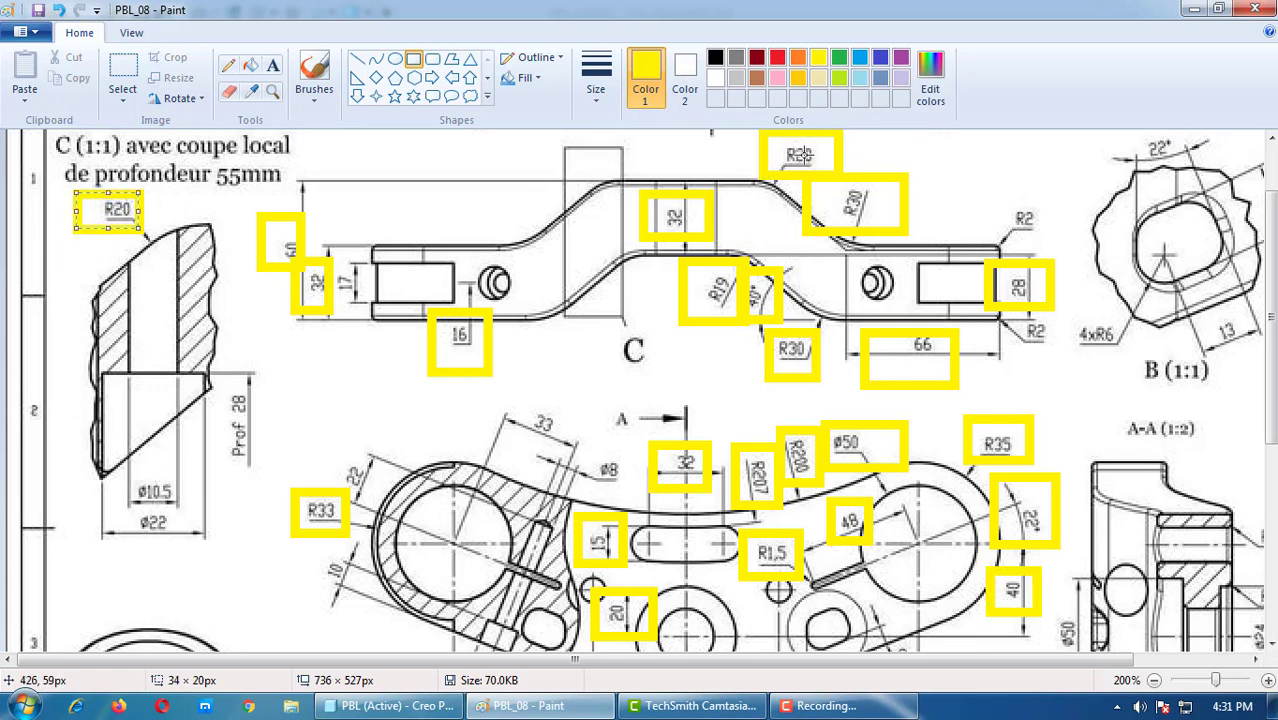
scroll(140, 365, "down", 3)
scroll(150, 362, "down", 3)
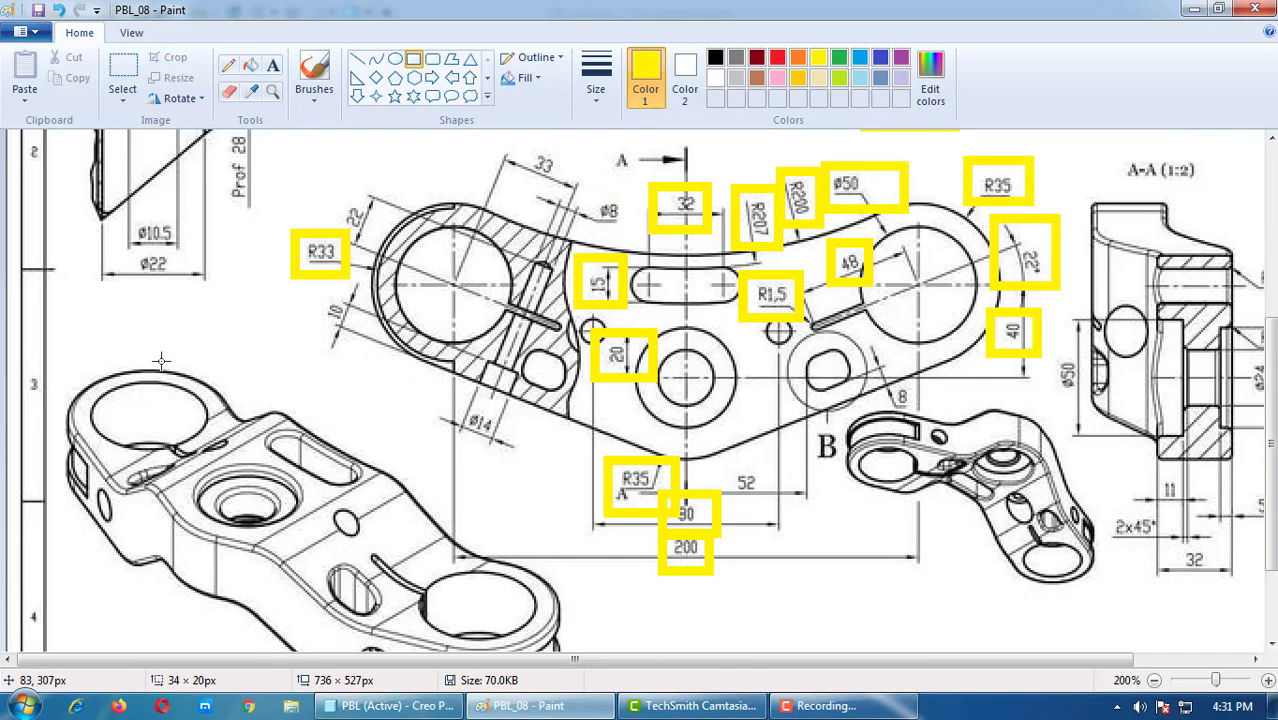
scroll(158, 360, "up", 6)
scroll(252, 530, "down", 3)
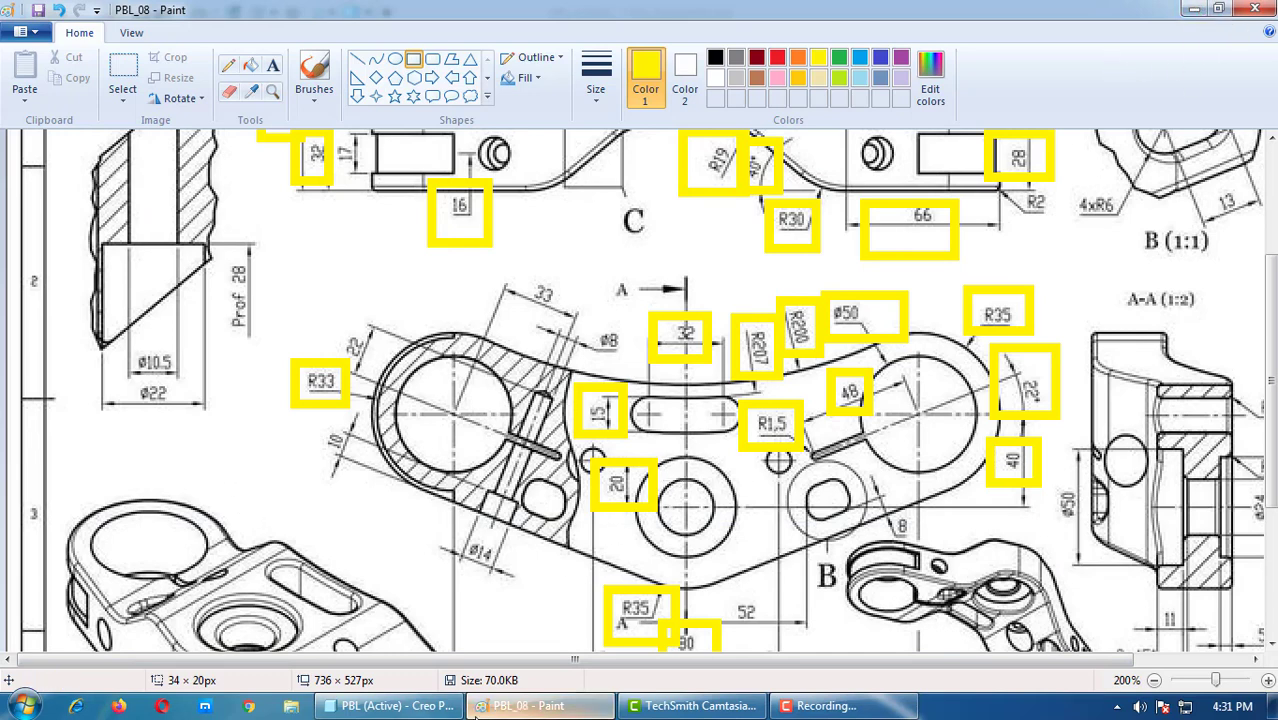
left_click(368, 710)
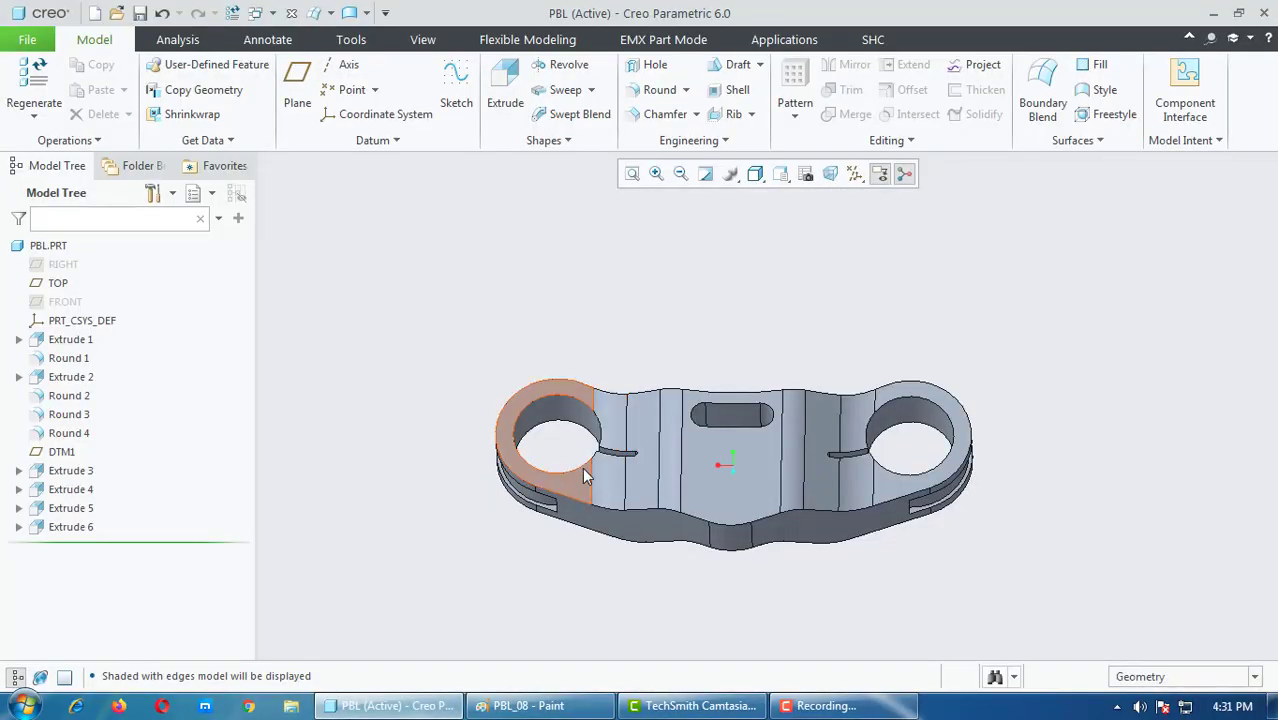
Step: Start a new extrude sketched on the centre web's top face
mouse_move(582, 467)
middle_mouse_down()
mouse_move(594, 301)
mouse_move(676, 594)
mouse_move(651, 617)
mouse_move(653, 648)
mouse_move(673, 573)
mouse_move(676, 436)
middle_mouse_up()
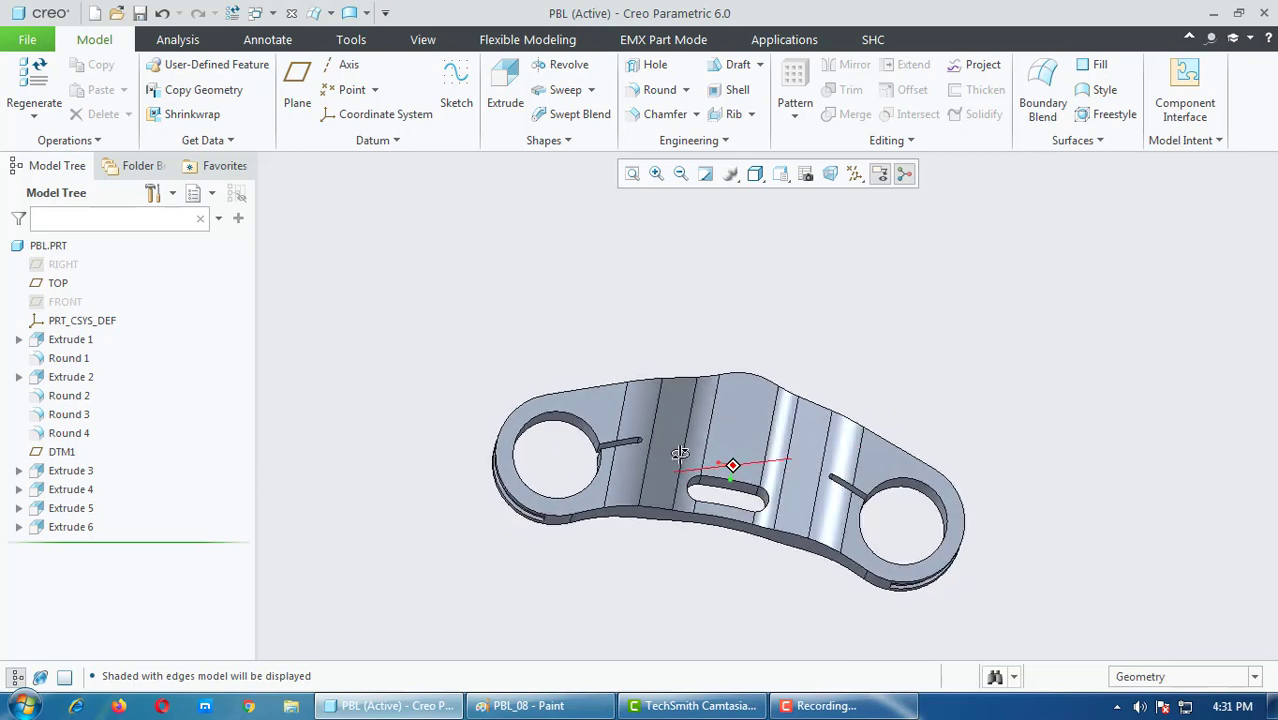
mouse_move(612, 560)
middle_mouse_down()
mouse_move(614, 620)
mouse_move(615, 555)
middle_mouse_up()
left_click(505, 90)
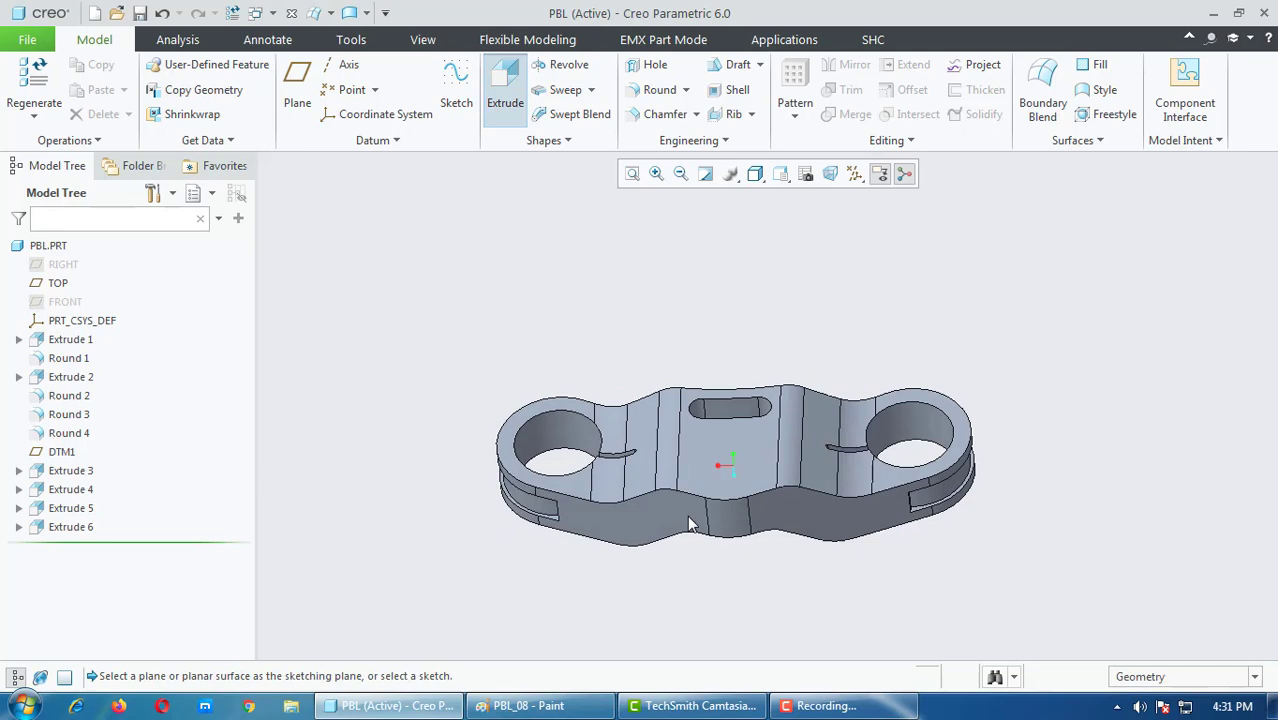
left_click(719, 462)
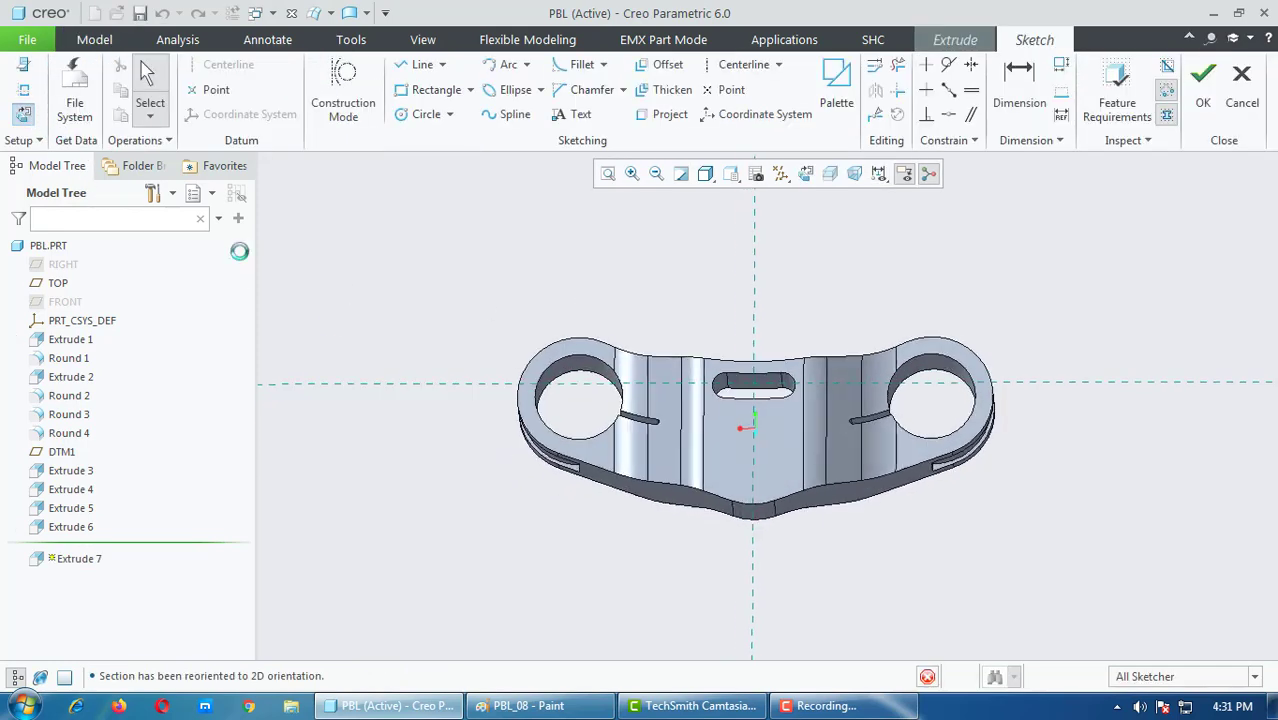
Step: Add the right hole's surface as a sketch reference
scroll(862, 397, "down", 2)
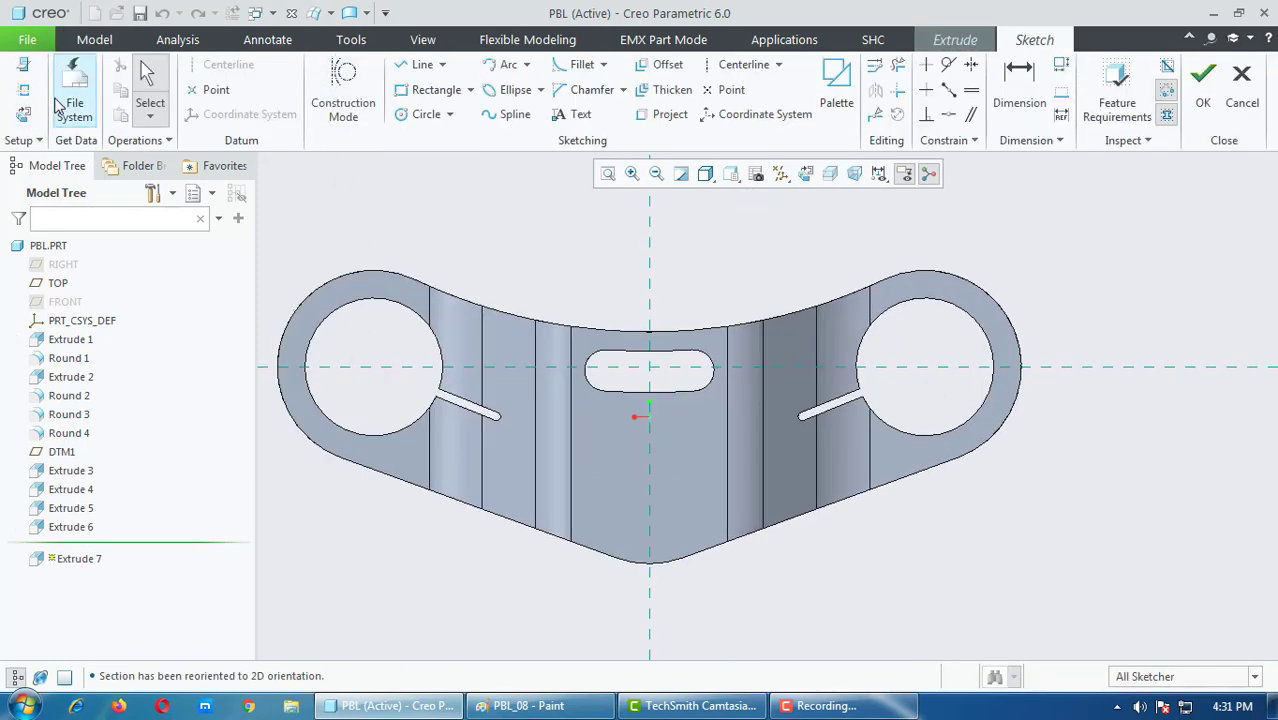
left_click(24, 90)
left_click(912, 441)
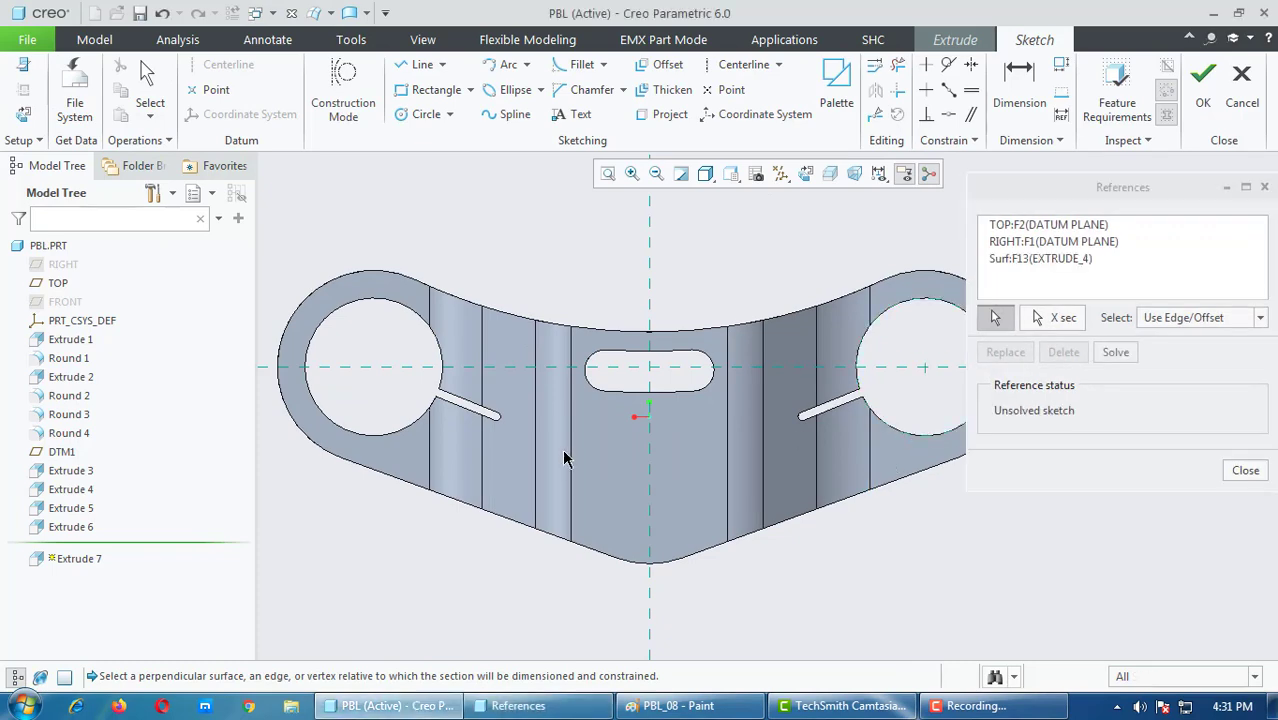
middle_click(414, 418)
scroll(414, 418, "up", 2)
scroll(745, 385, "down", 2)
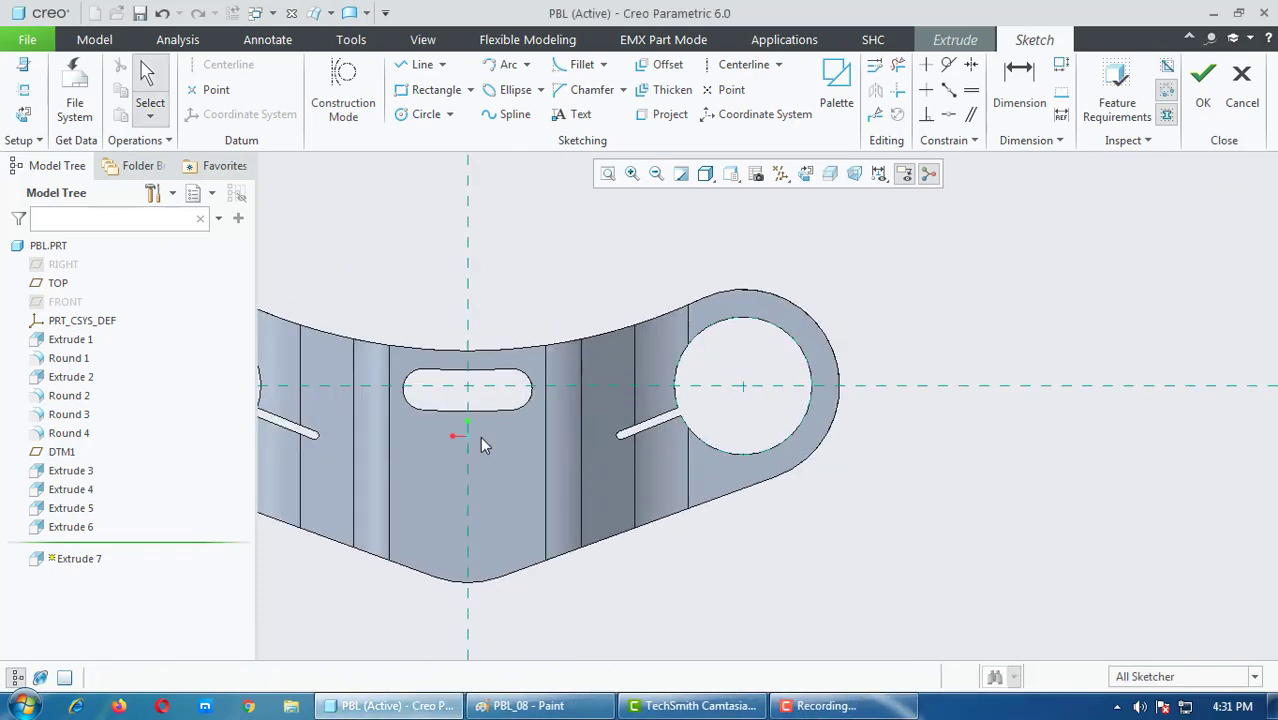
left_click(426, 114)
Step: Draw a small circle left of the slot and switch the display to No Hidden
scroll(370, 435, "down", 2)
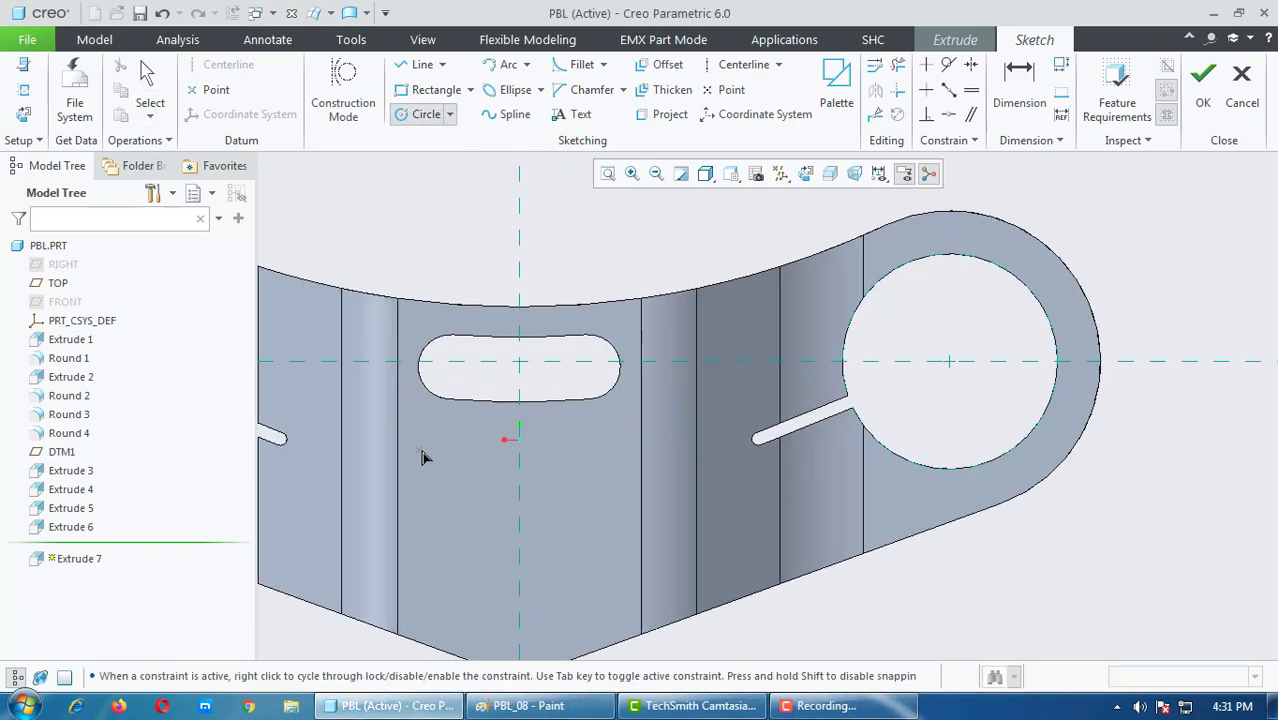
left_click(440, 477)
middle_click(478, 500)
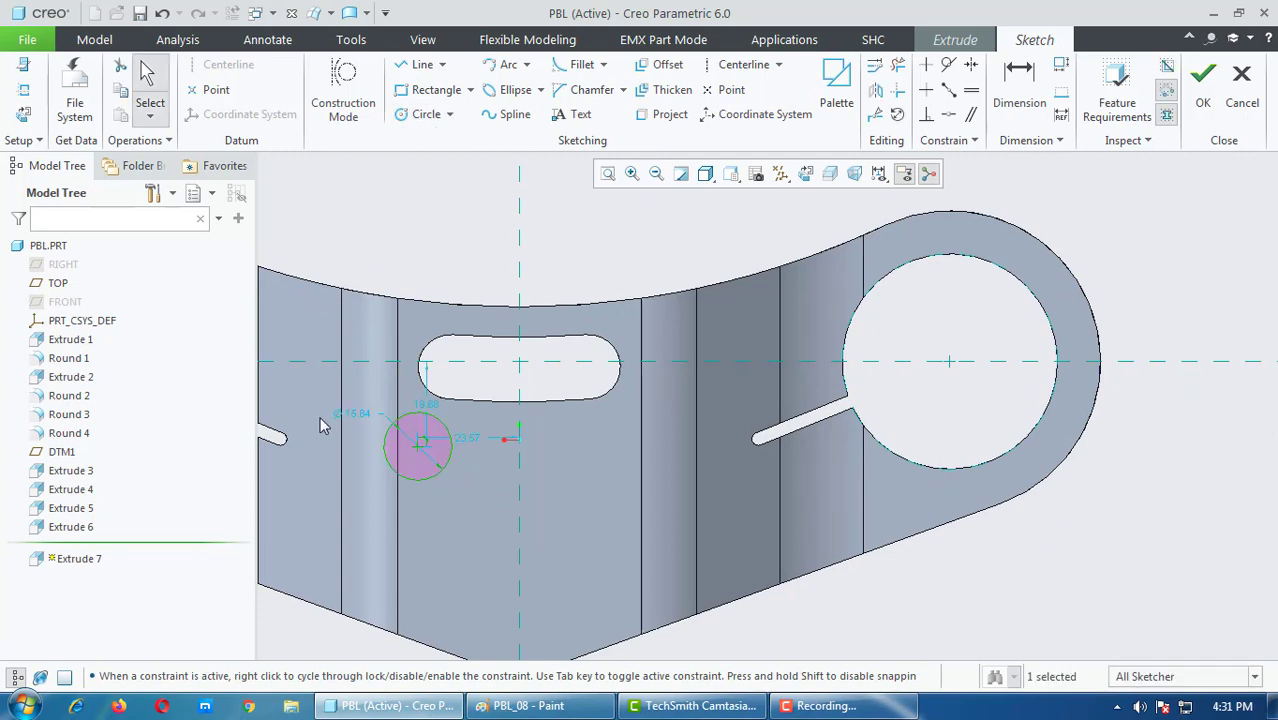
left_click(705, 174)
left_click(758, 238)
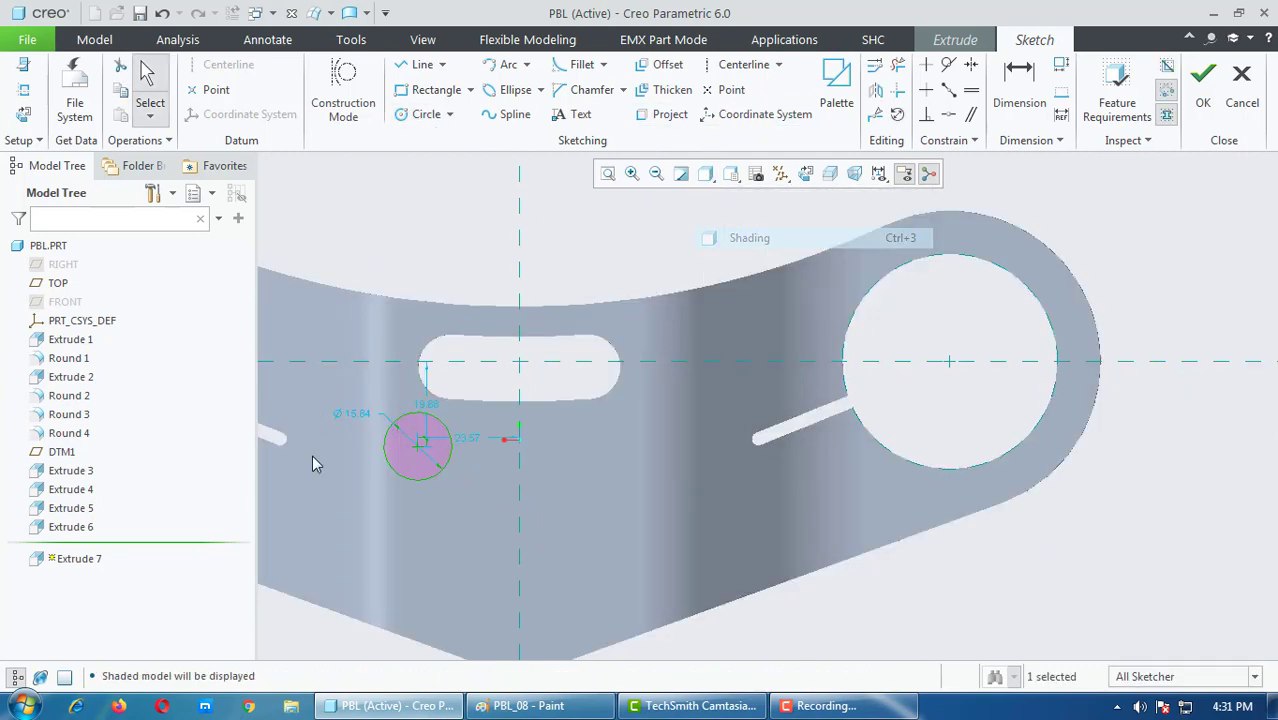
left_click(707, 180)
left_click(710, 263)
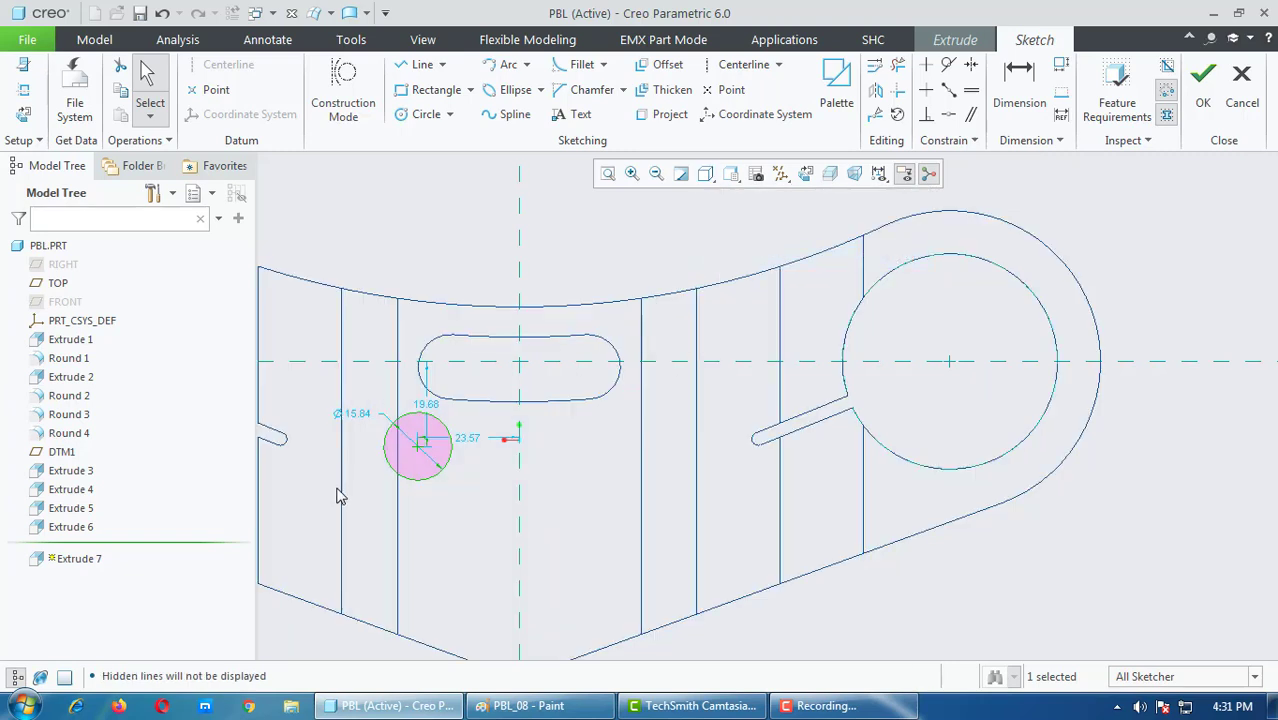
Step: Set the circle's diameter to 10.50 and its horizontal distance from centre to 40
double_click(360, 414)
type("10.5")
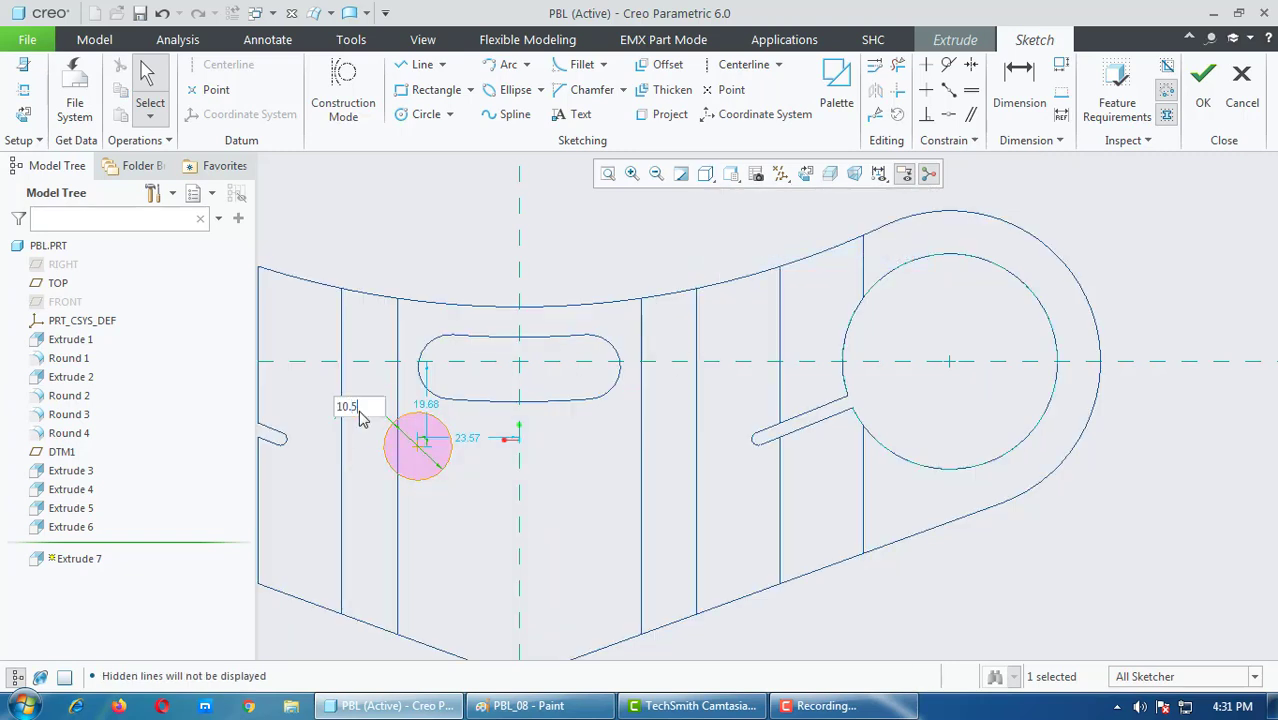
key("Return")
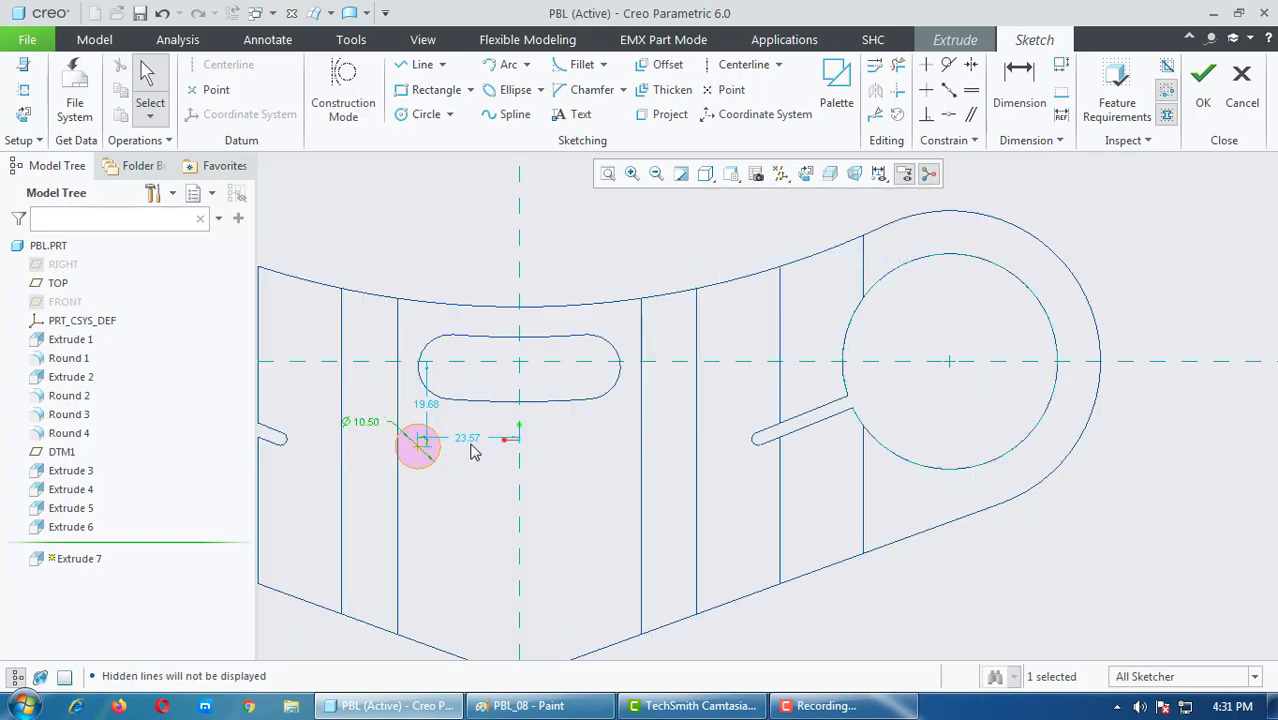
double_click(468, 439)
type("40")
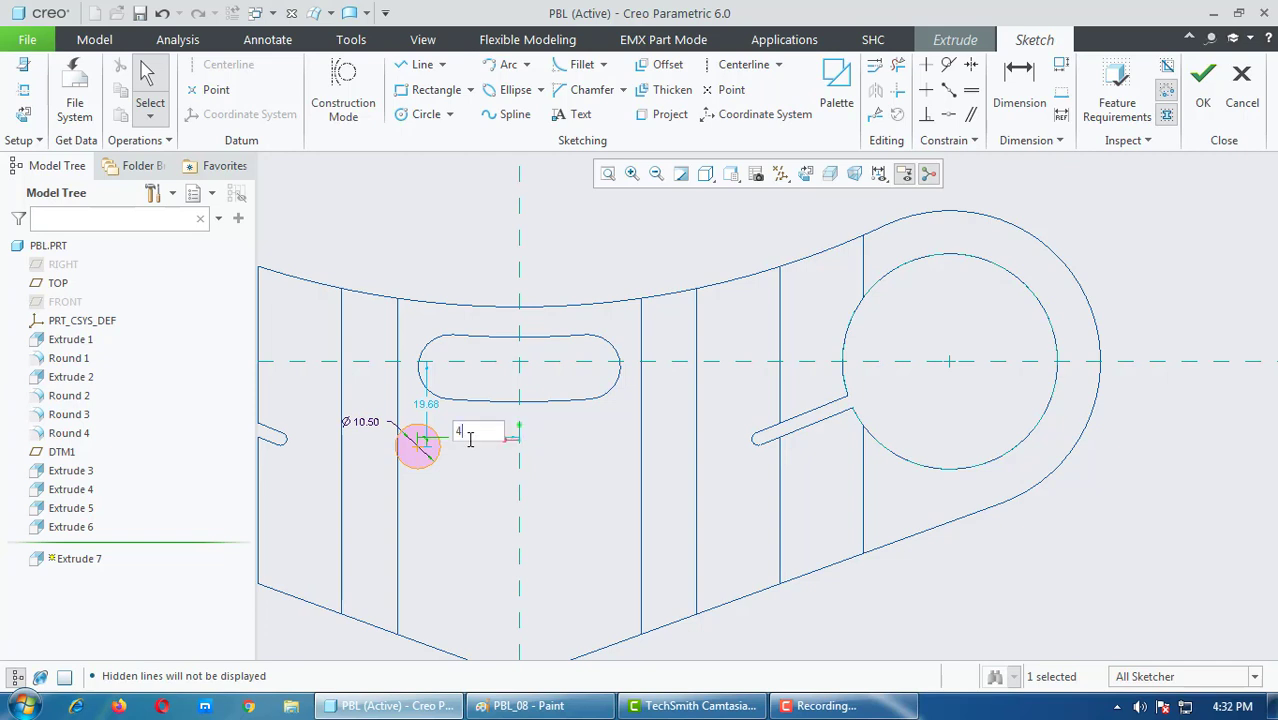
key("Return")
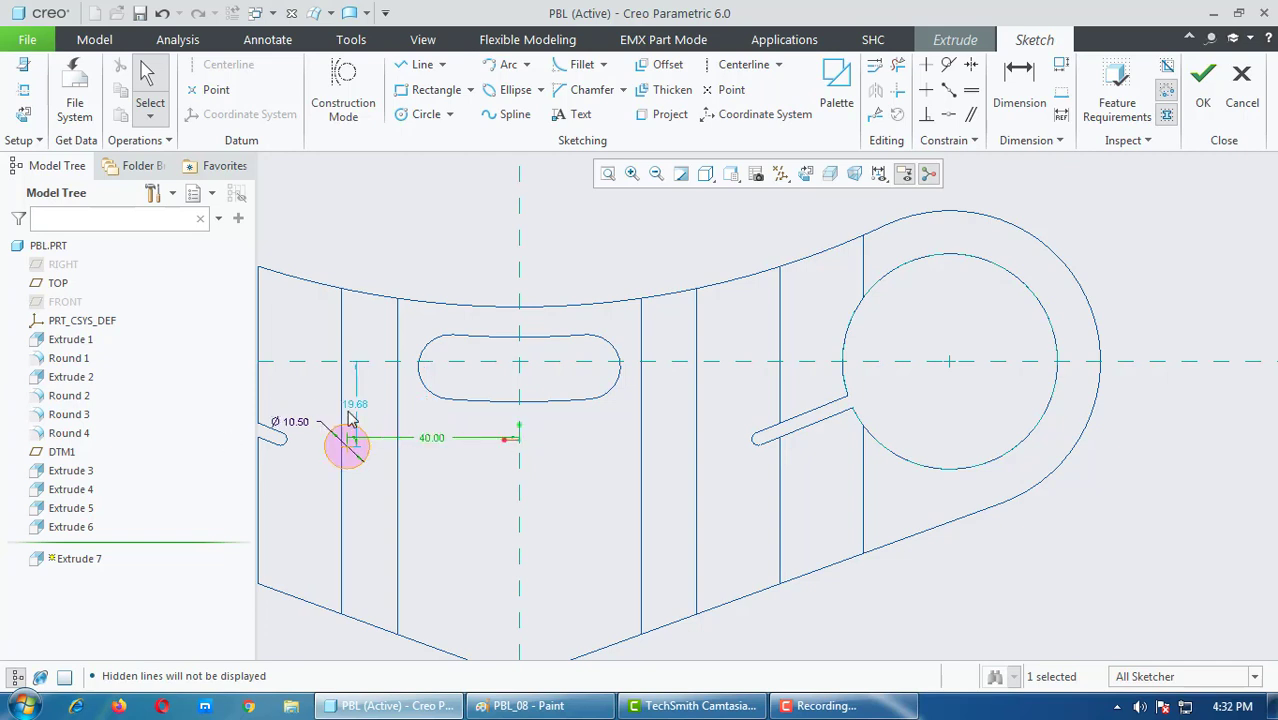
Step: Add a 20 vertical dimension to the holes' centreline, then return to the Paint drawing
left_click(1019, 88)
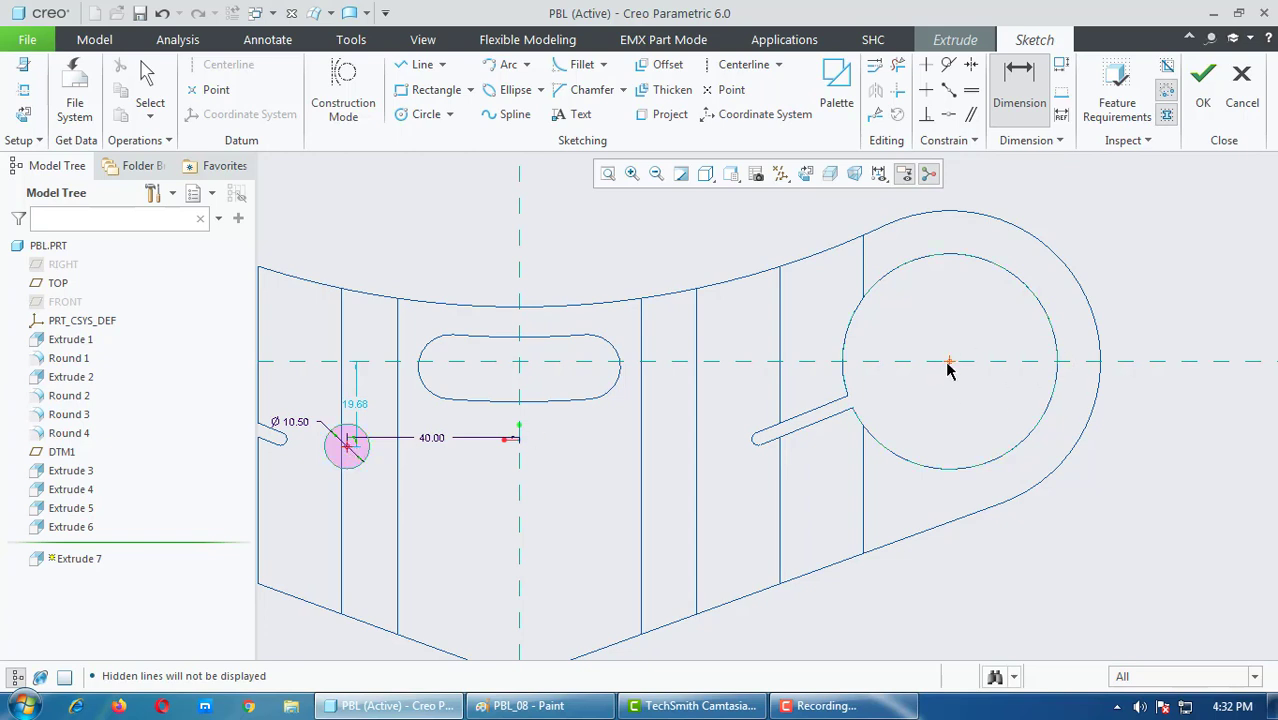
middle_click(1135, 393)
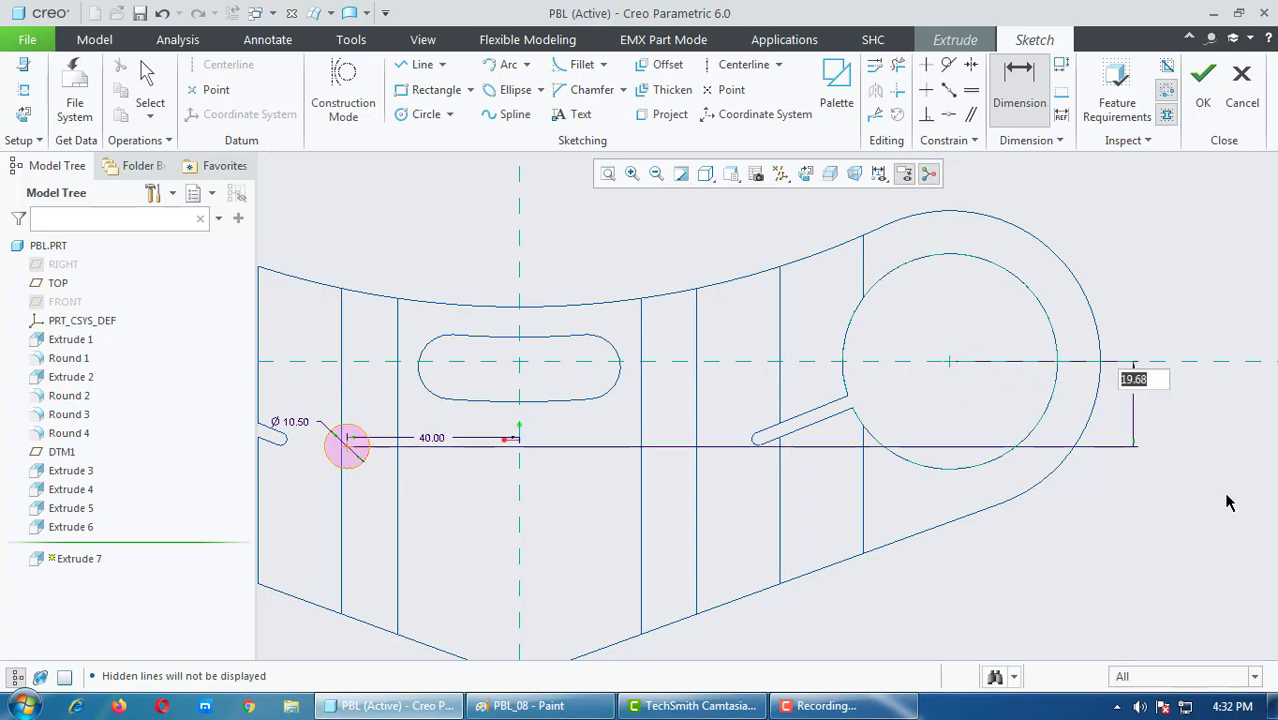
type("20")
key("Return")
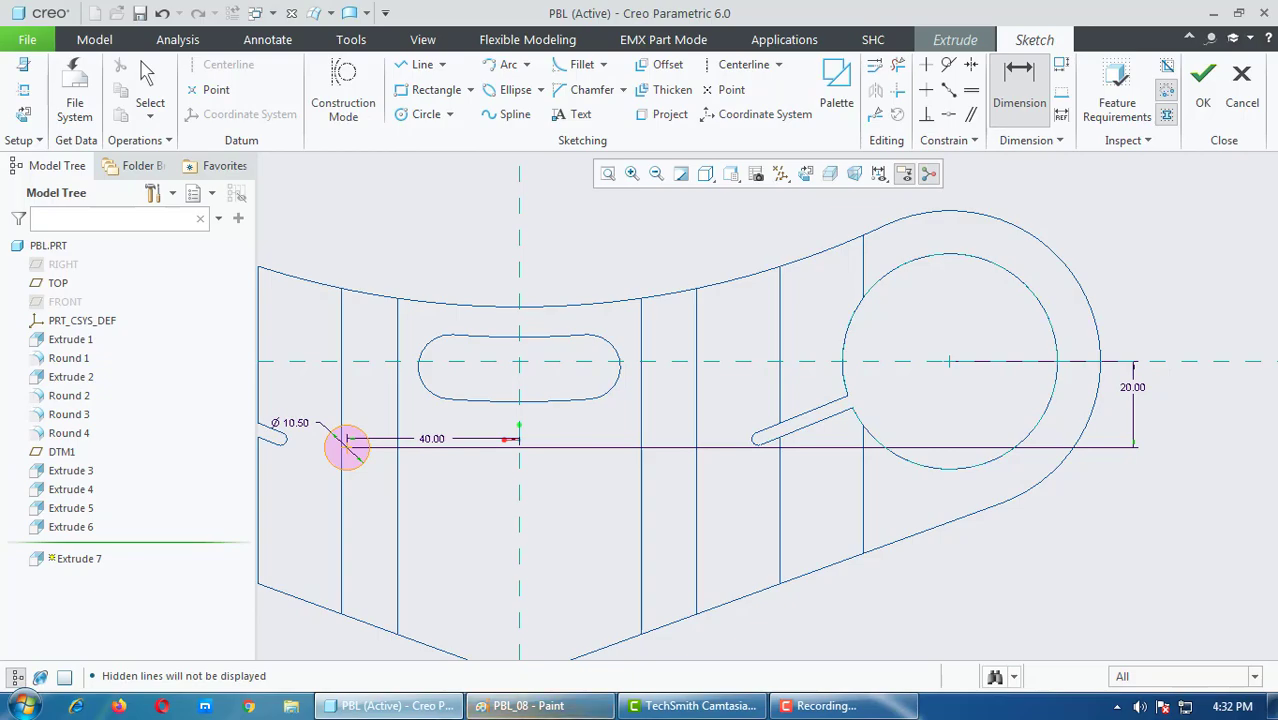
left_click(528, 706)
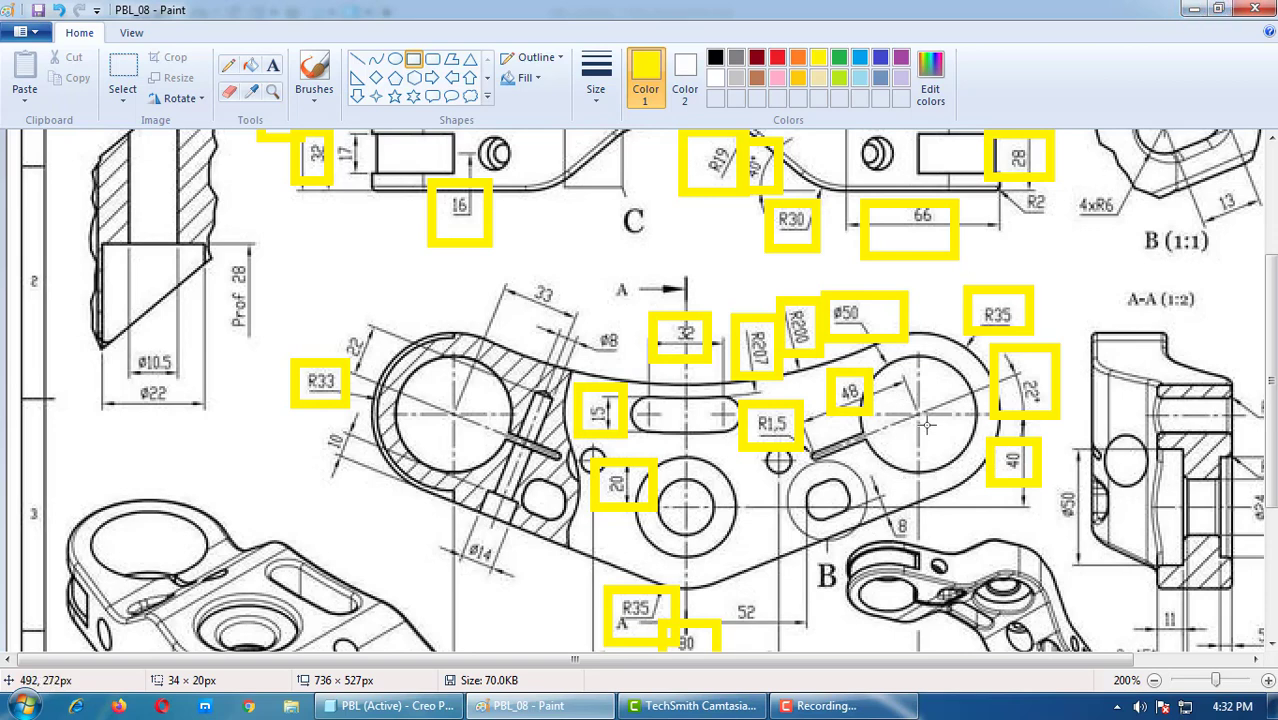
Step: Draw a yellow box around the next dimension on the bracket drawing
mouse_move(922, 414)
left_mouse_down()
mouse_move(851, 458)
mouse_move(865, 444)
left_mouse_up()
Step: Draw a vertical centerline and mirror the ø10.50 circle across it
left_click(1193, 9)
scroll(783, 412, "up", 2)
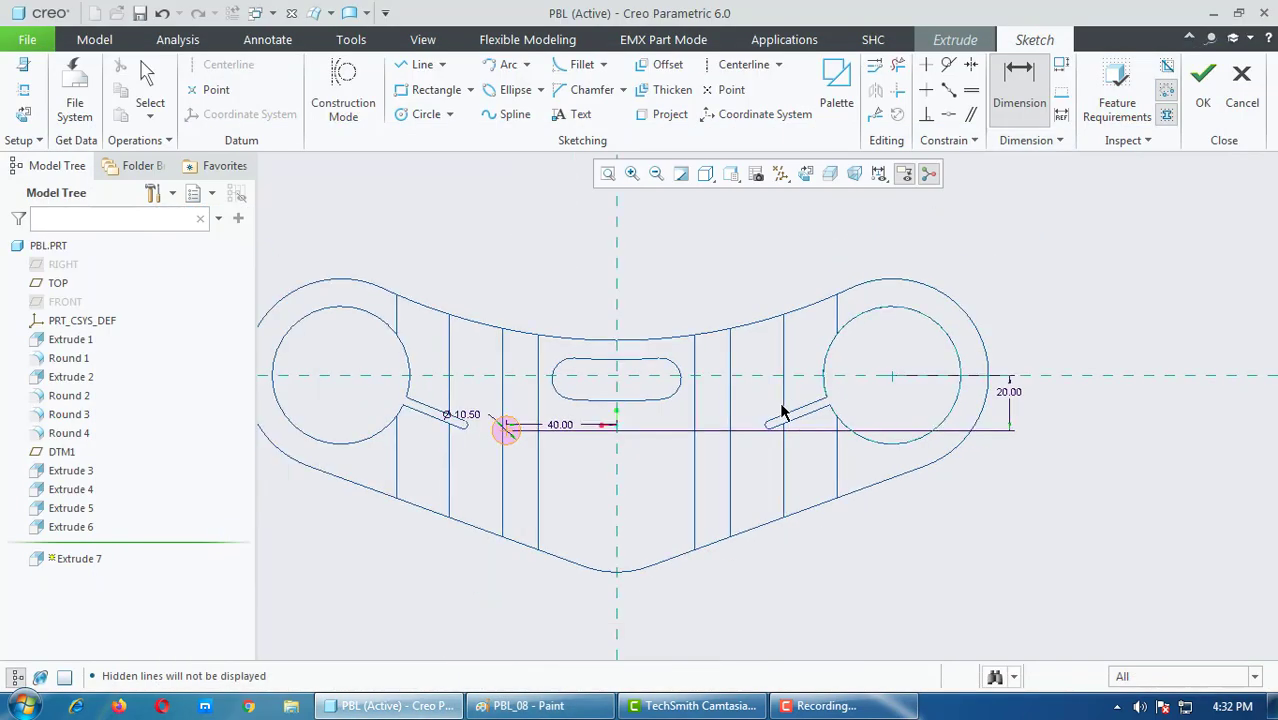
left_click(743, 64)
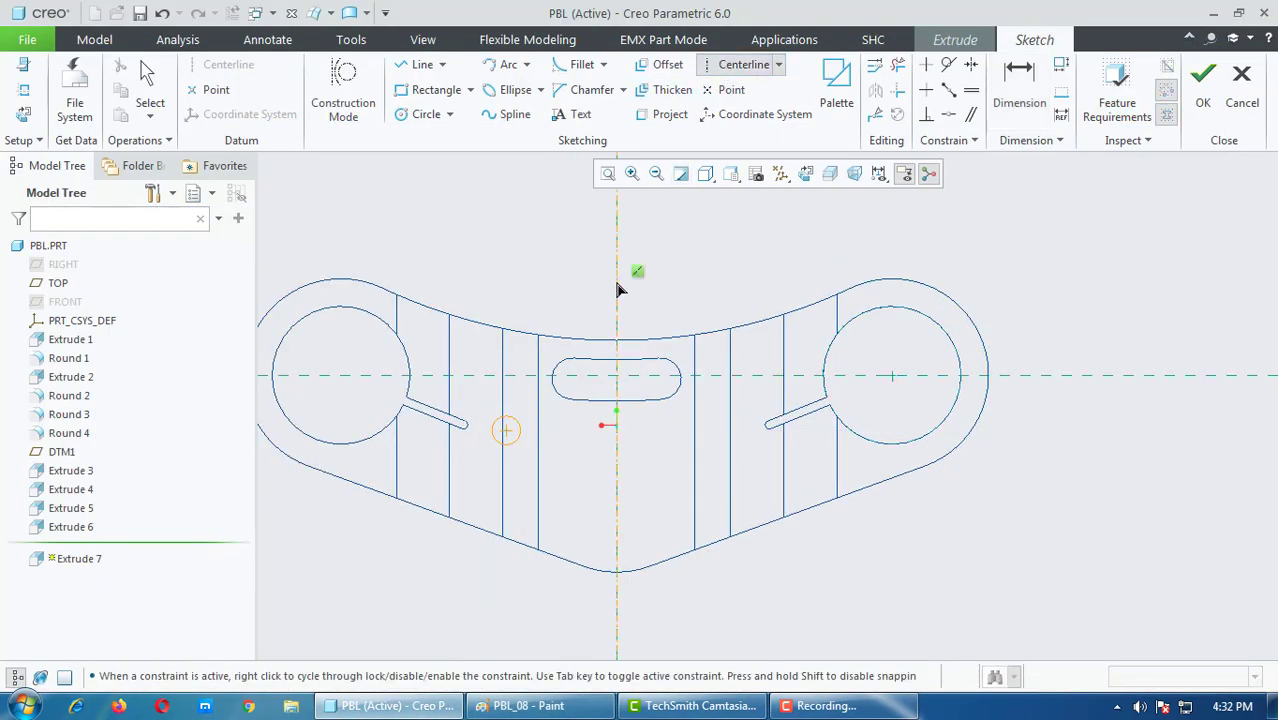
middle_click(697, 317)
left_click(507, 429)
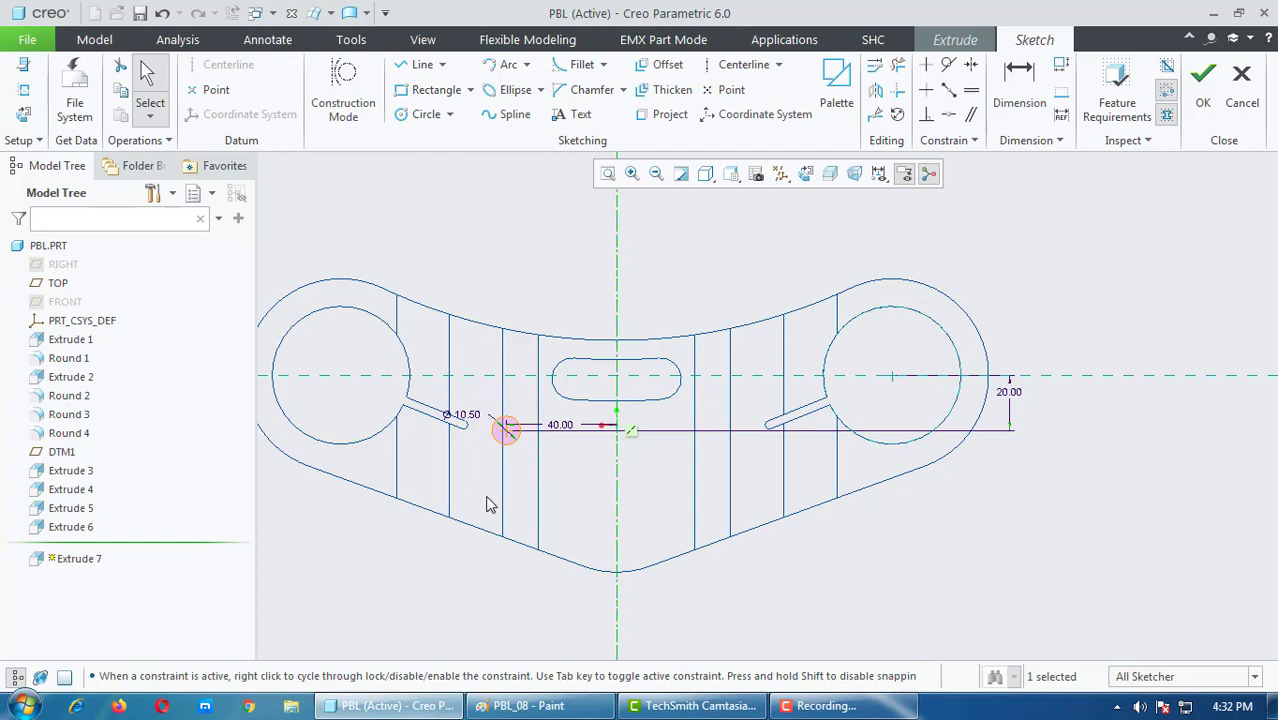
left_click(876, 90)
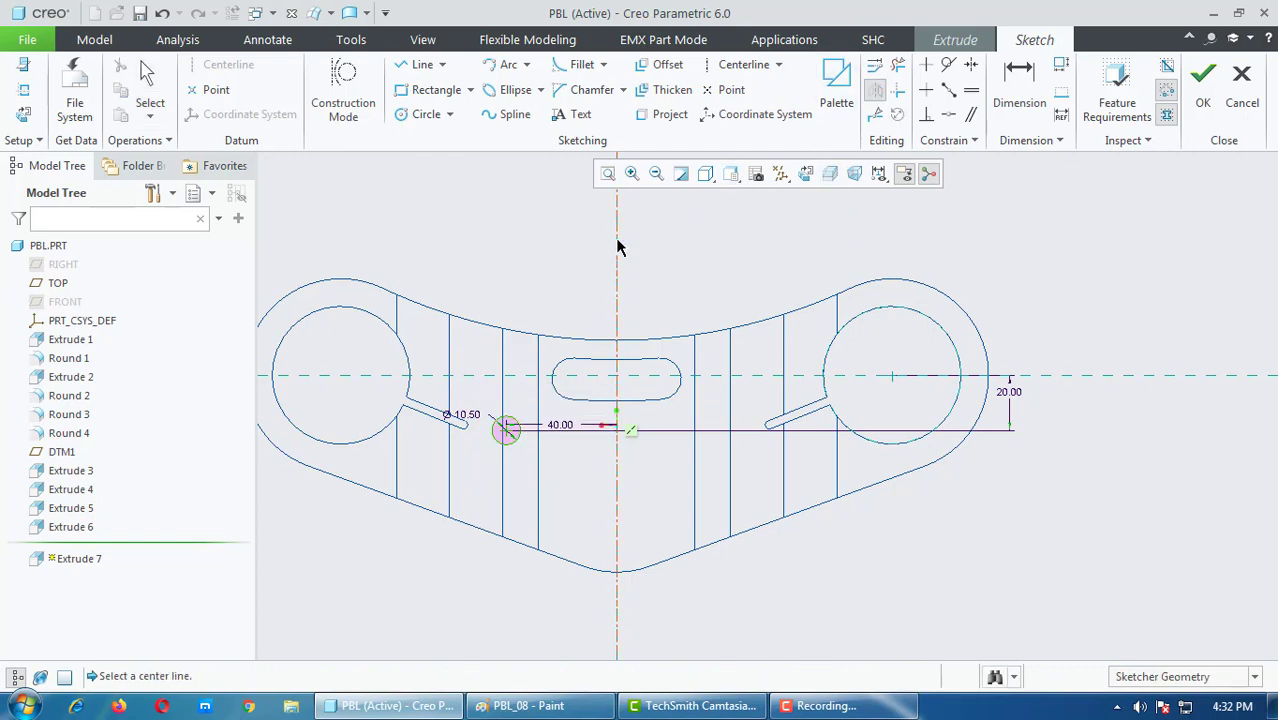
left_click(617, 247)
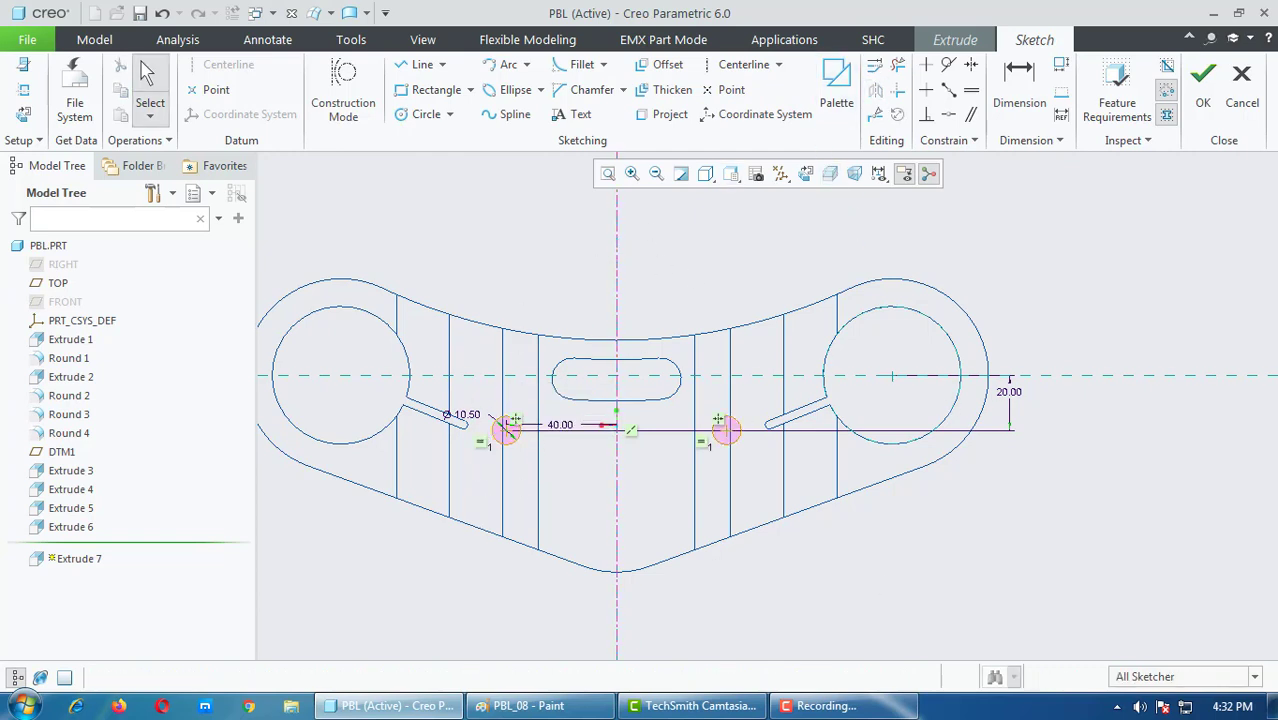
Step: Extrude the two circles downward into the part to a depth of 85.40
left_click(1203, 80)
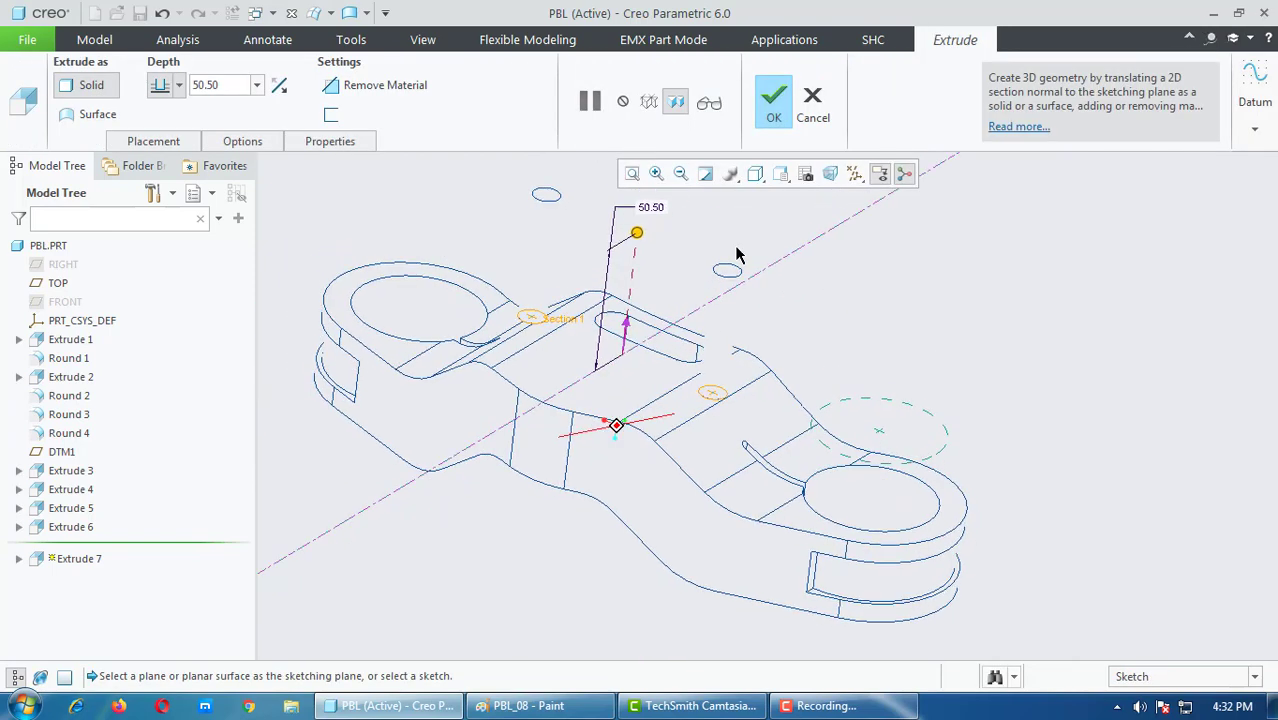
left_click(755, 174)
left_click(813, 214)
middle_click_drag(813, 214, 806, 310)
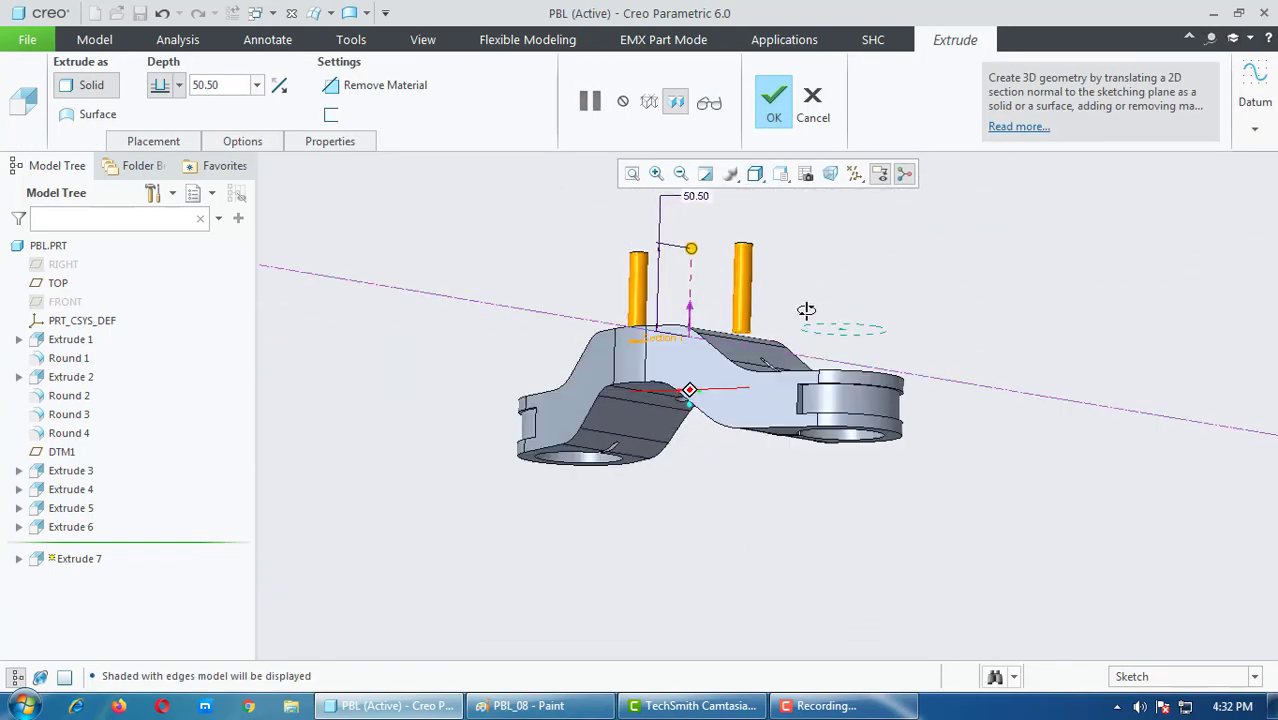
left_click(279, 85)
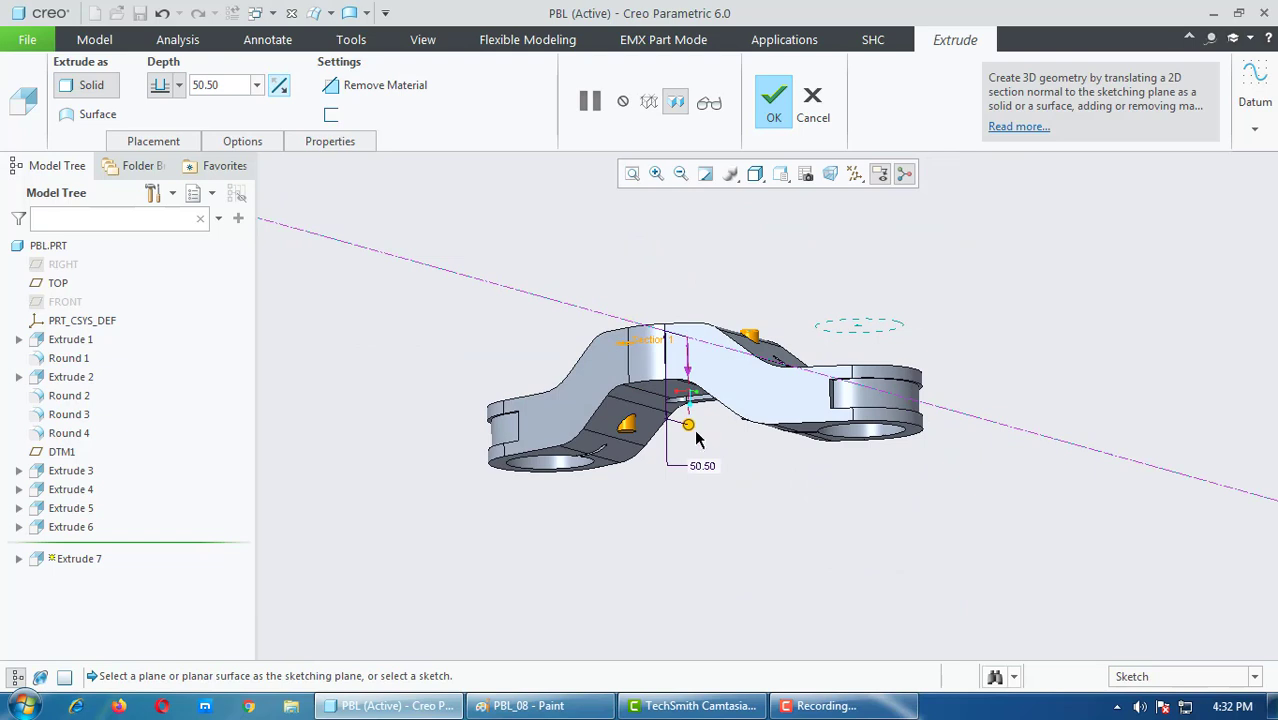
left_click_drag(696, 433, 690, 487)
left_click(776, 103)
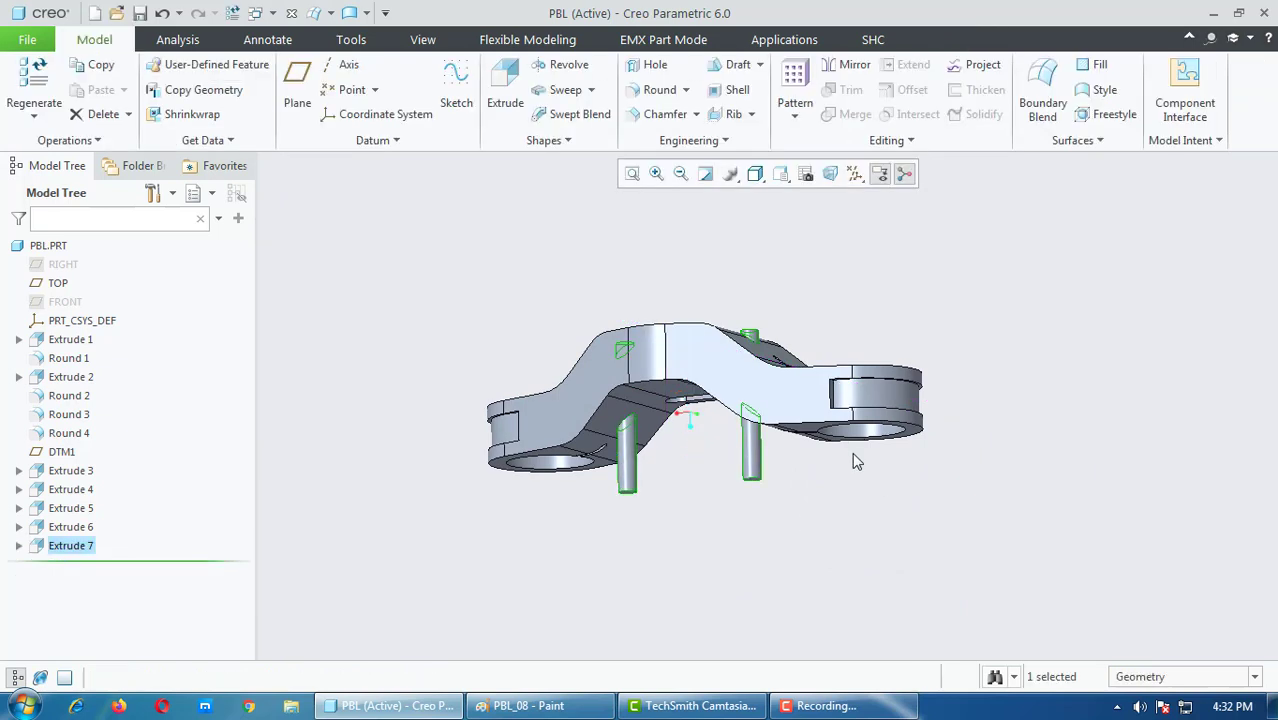
Step: Redefine Extrude 7 to remove material so the two circles become holes
right_click(75, 550)
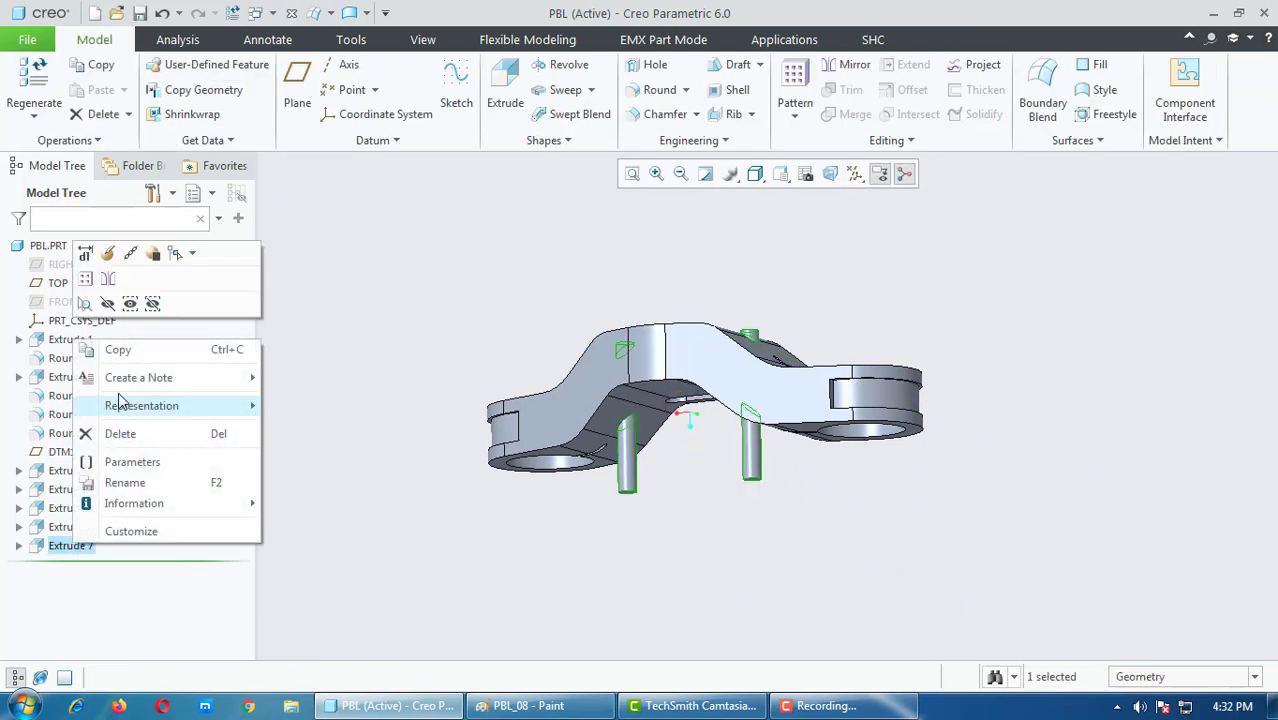
left_click(106, 252)
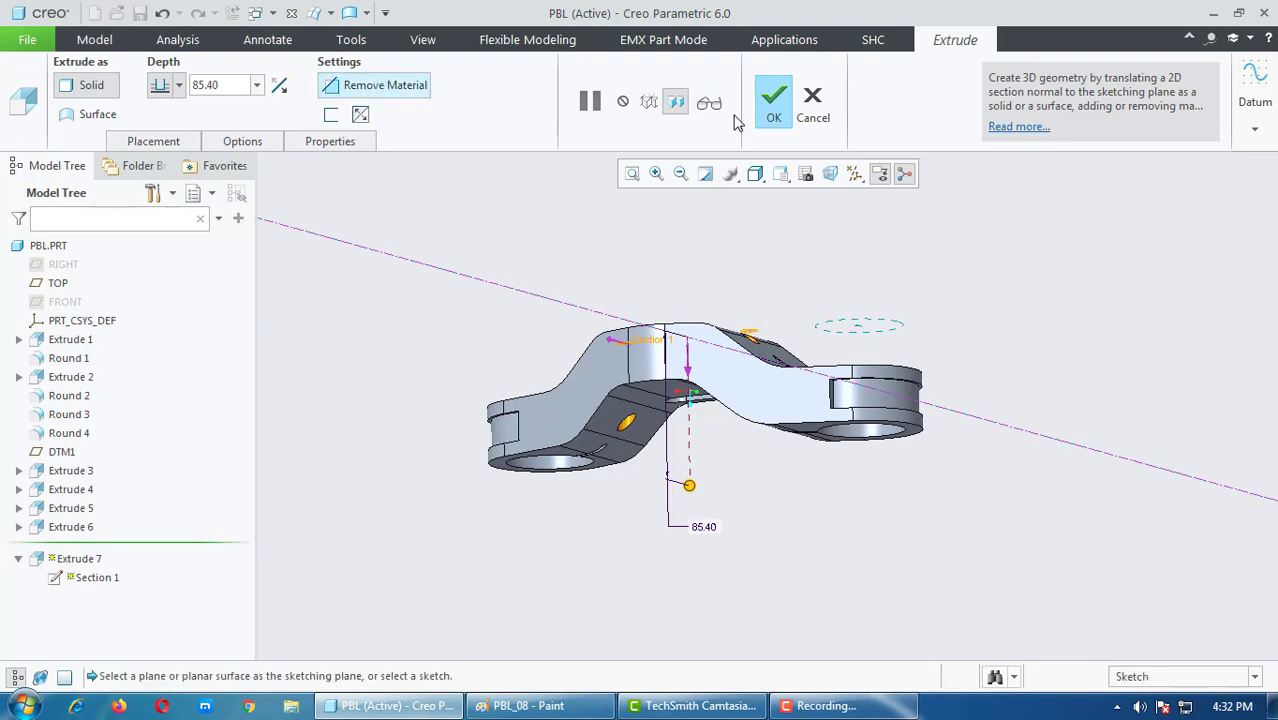
left_click(772, 103)
middle_click_drag(776, 321, 827, 360)
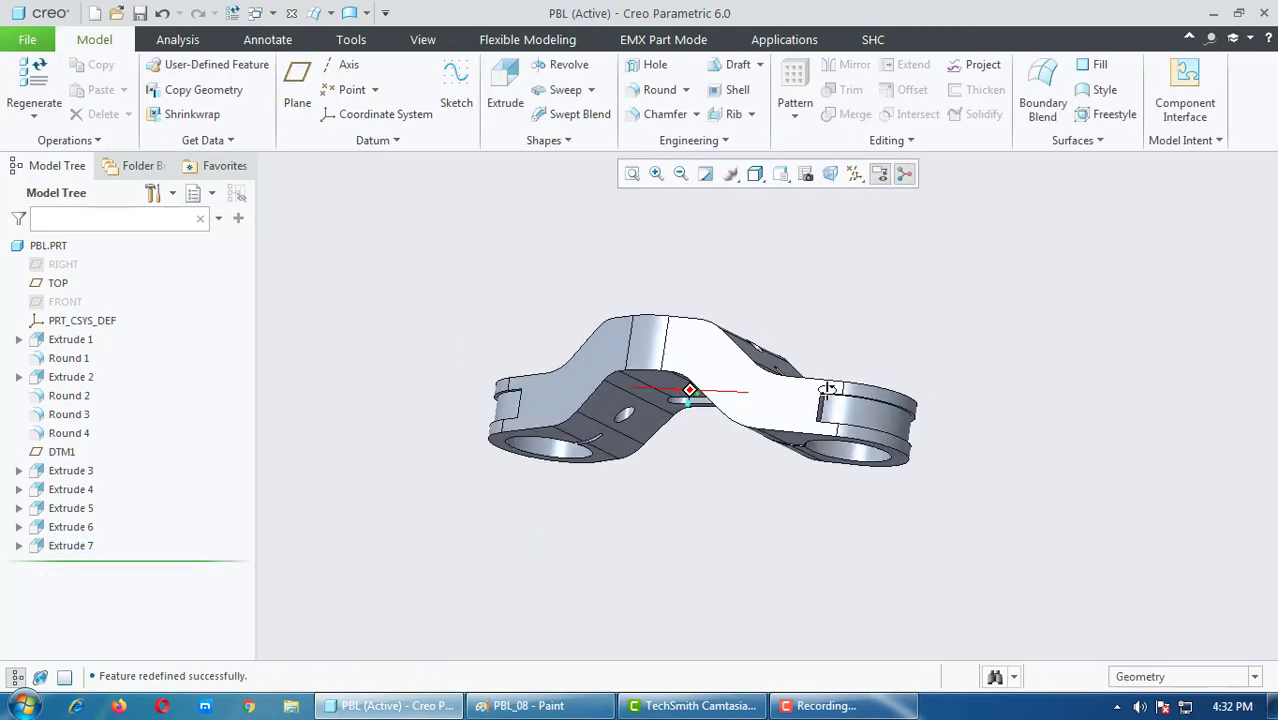
Step: Turn on datum axis display and orbit to inspect the new holes
left_click(772, 182)
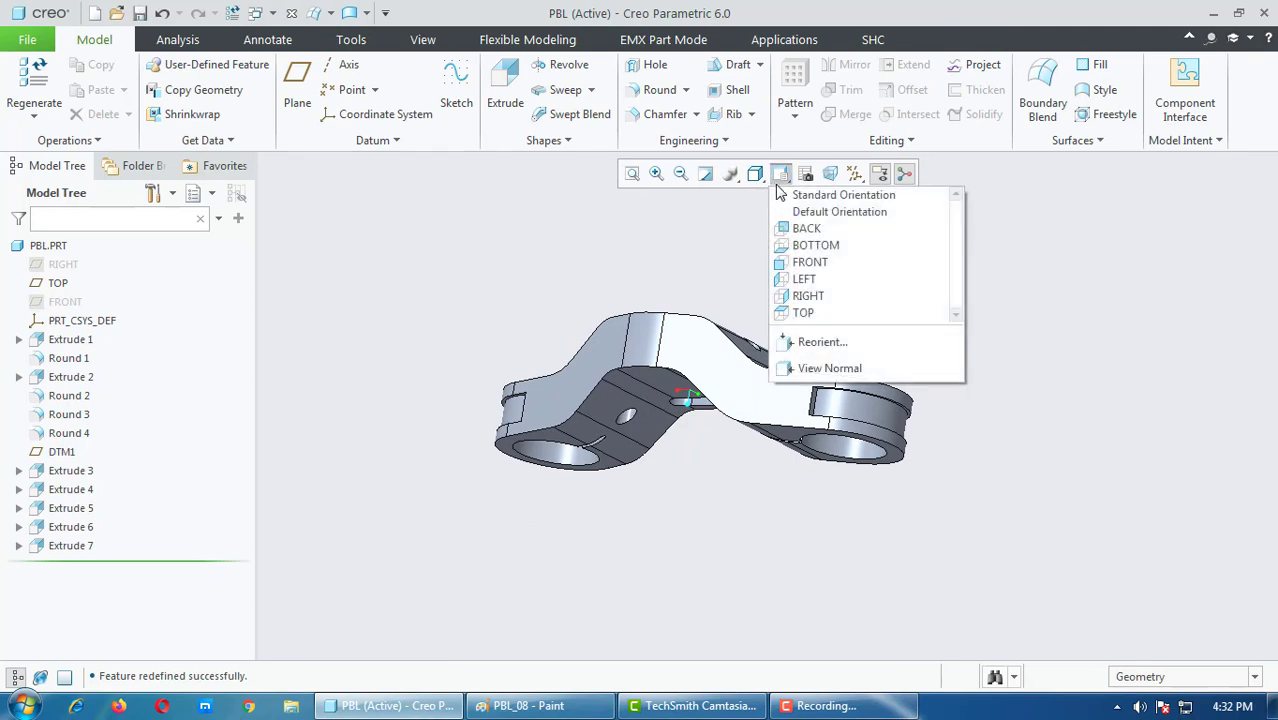
left_click(863, 176)
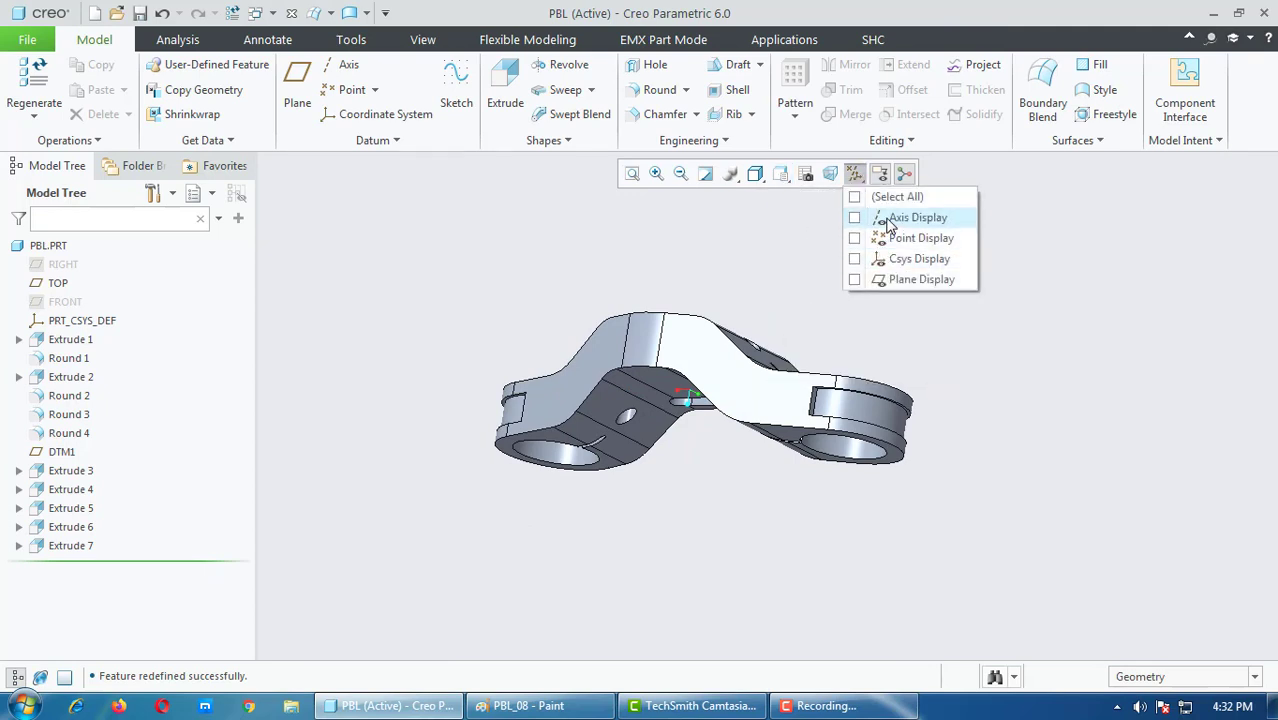
left_click(893, 215)
middle_click_drag(619, 507, 588, 358)
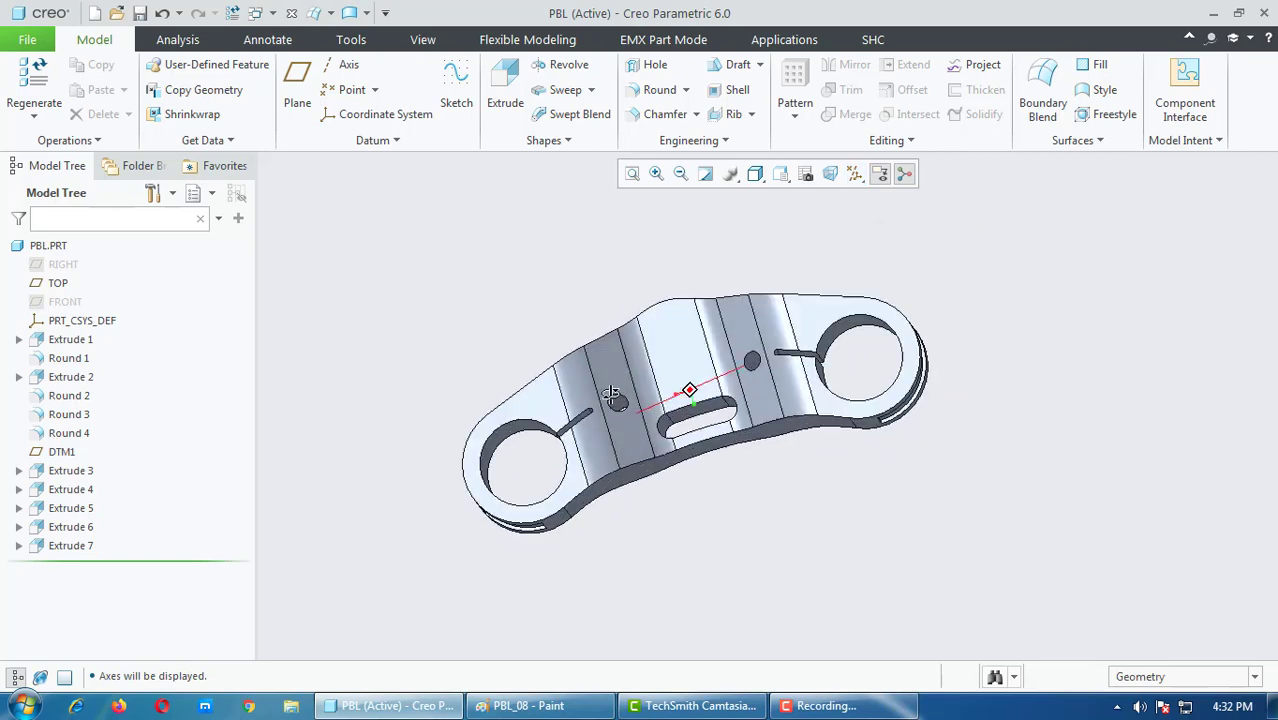
scroll(588, 358, "up", 5)
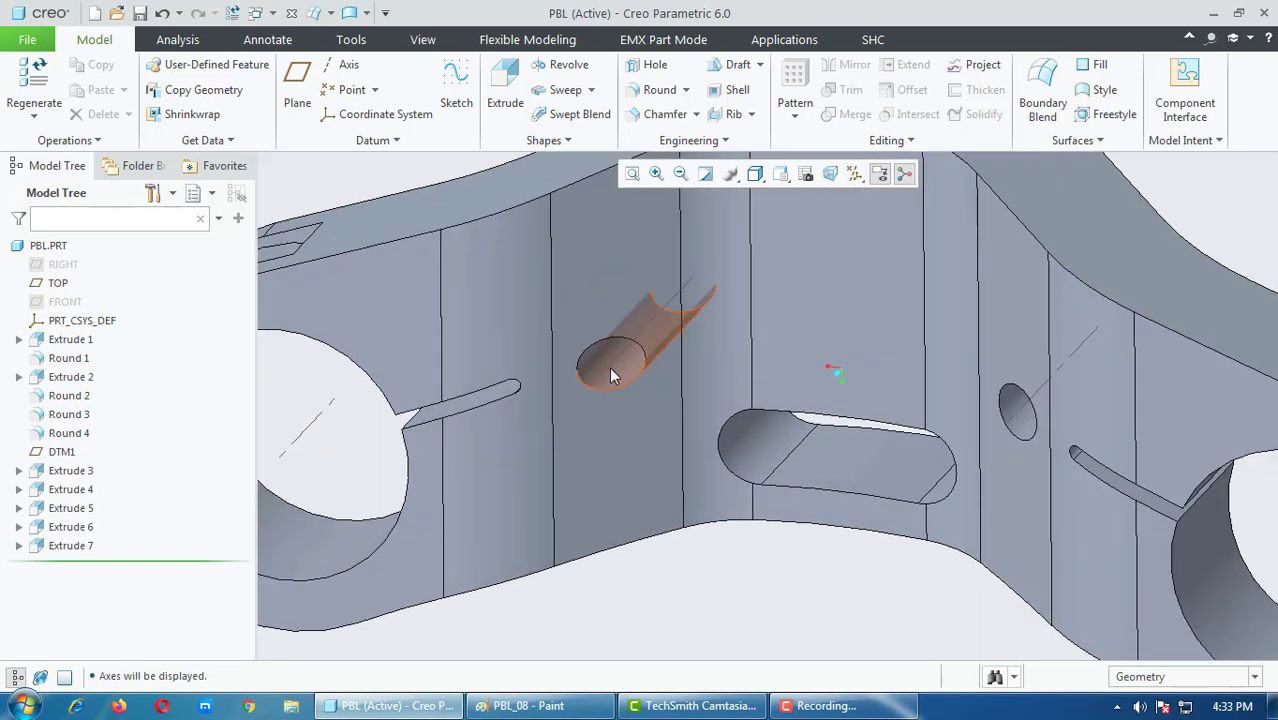
scroll(612, 375, "down", 5)
middle_click_drag(620, 379, 644, 376)
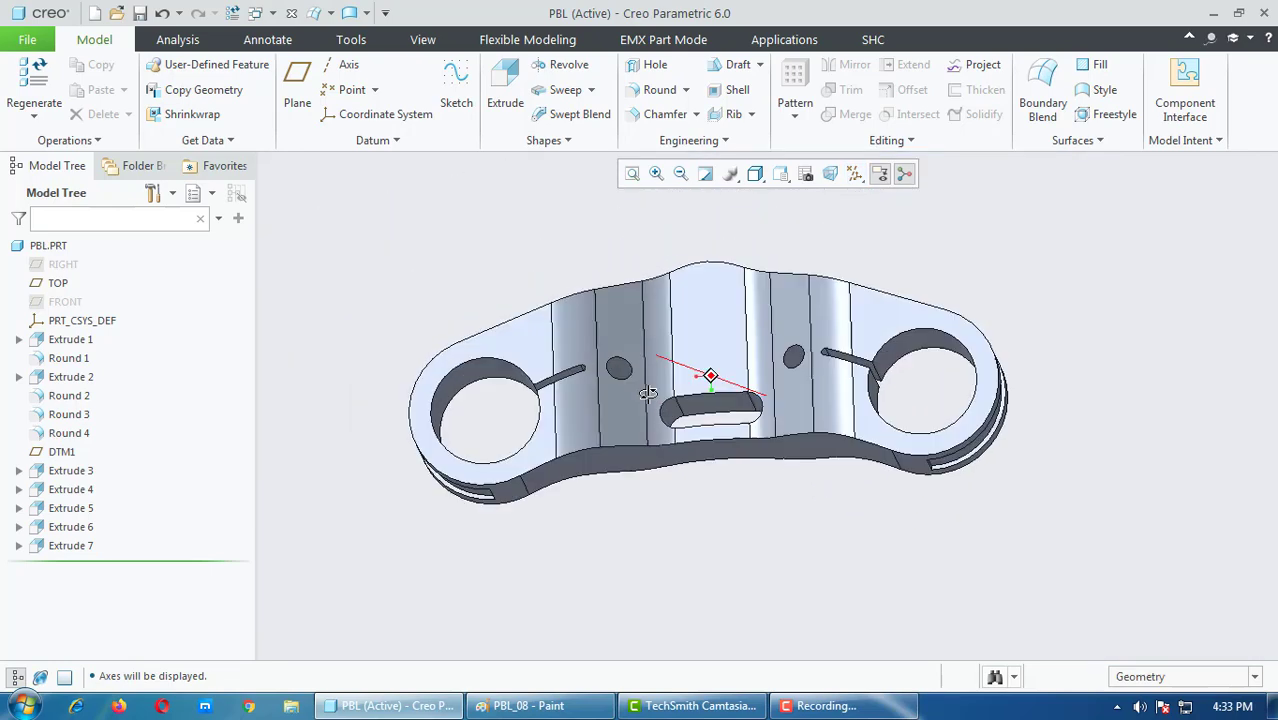
Step: Start a new Hole feature, Hole 1, and switch back to the Paint drawing
left_click(652, 66)
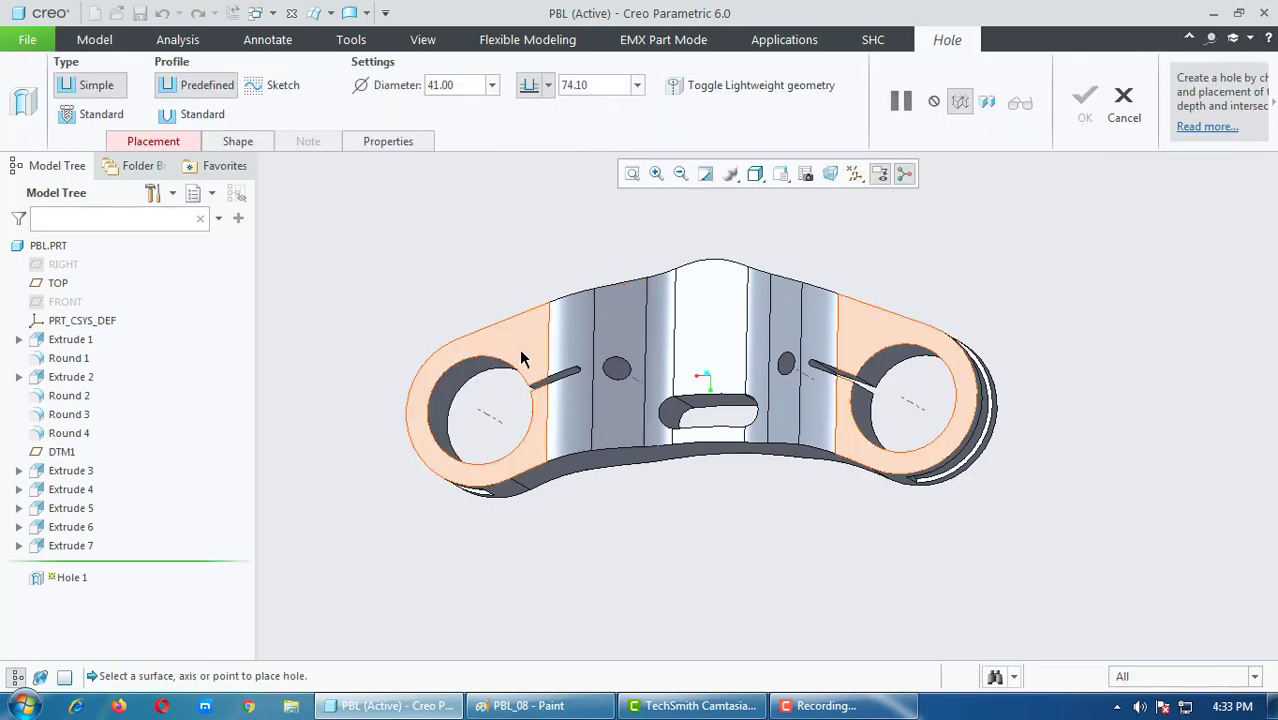
left_click(528, 705)
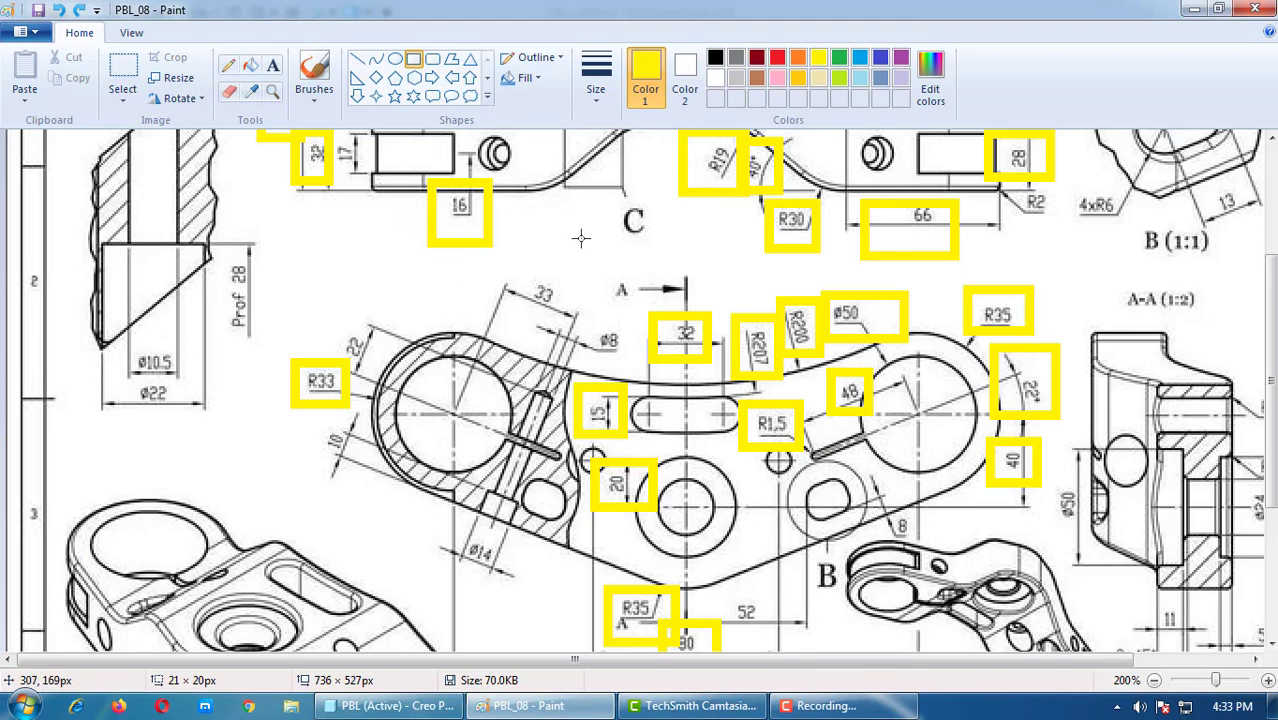
Step: Box the centre of section C and the ø22, ø10.5 and Prof 28 dimensions in yellow
scroll(581, 237, "up", 4)
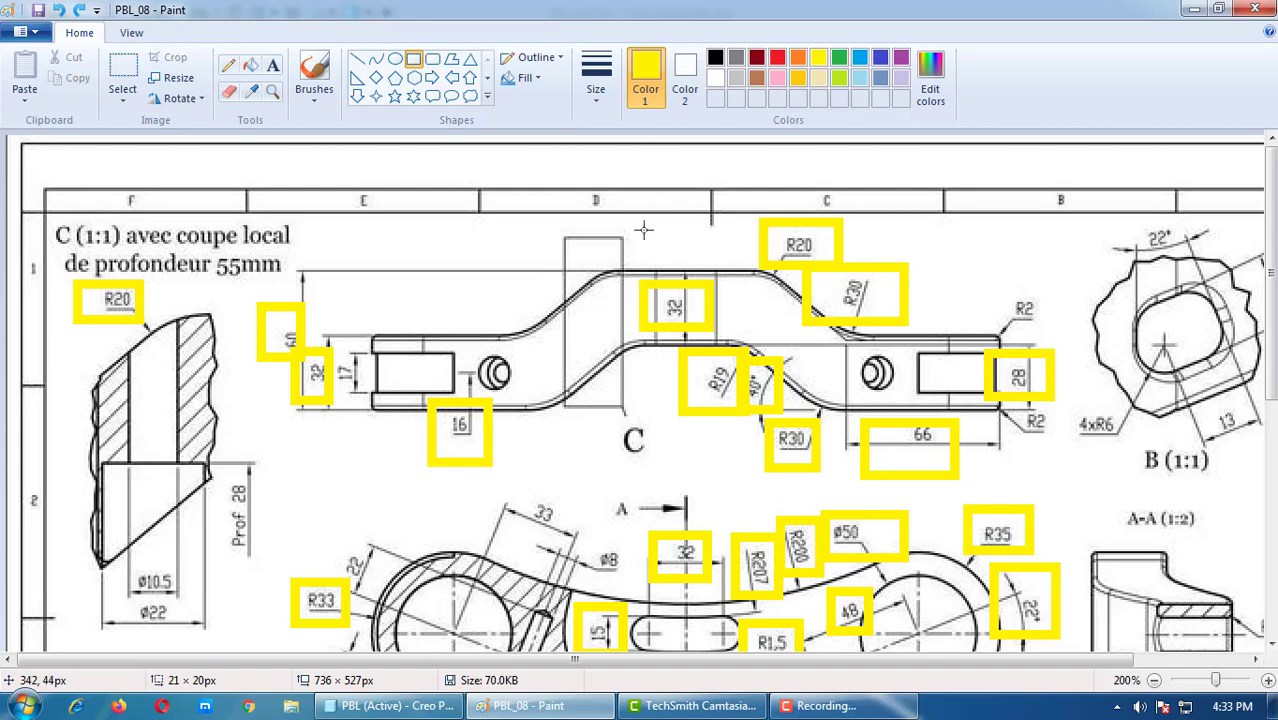
left_click_drag(647, 216, 526, 465)
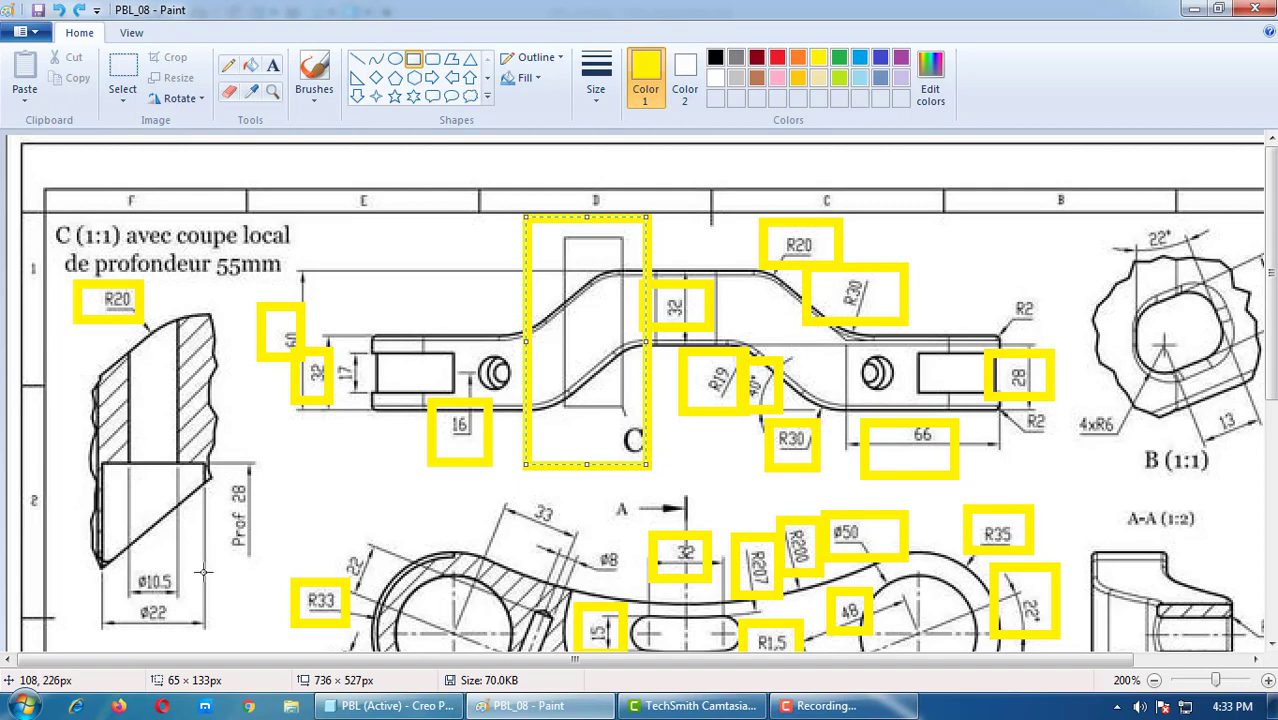
left_click_drag(182, 598, 109, 646)
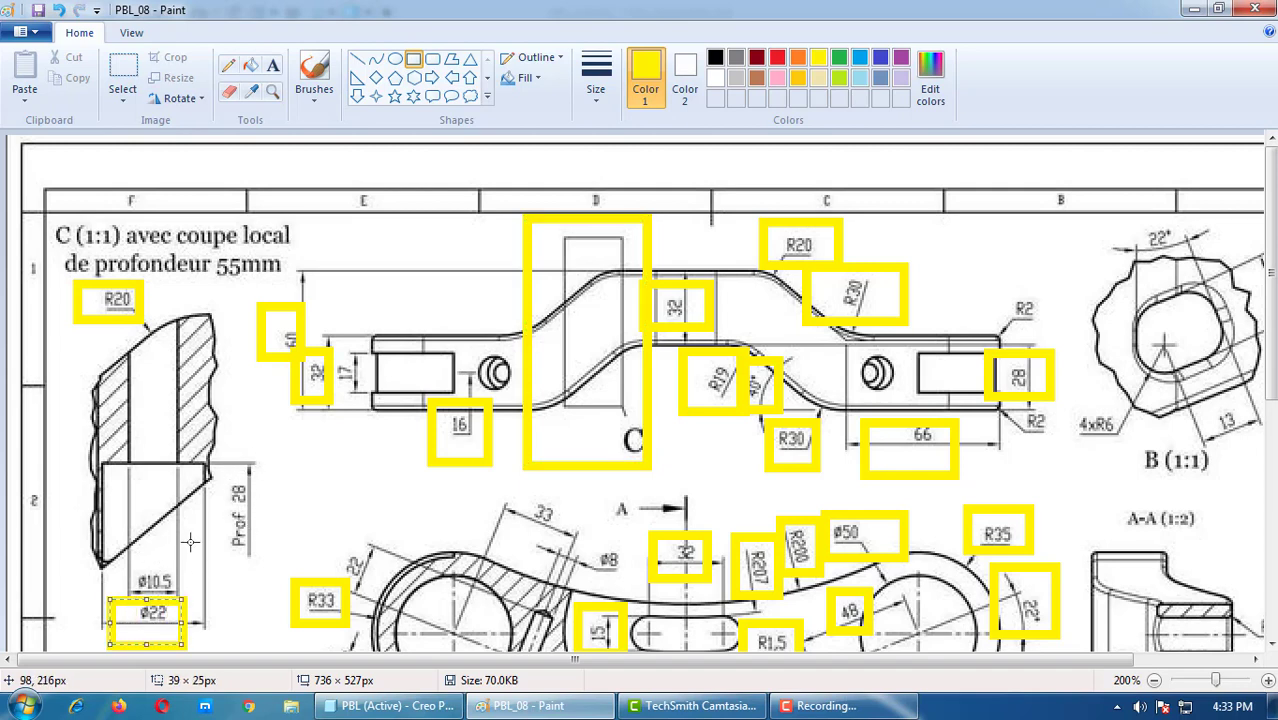
left_click_drag(195, 541, 118, 598)
left_click_drag(279, 452, 212, 588)
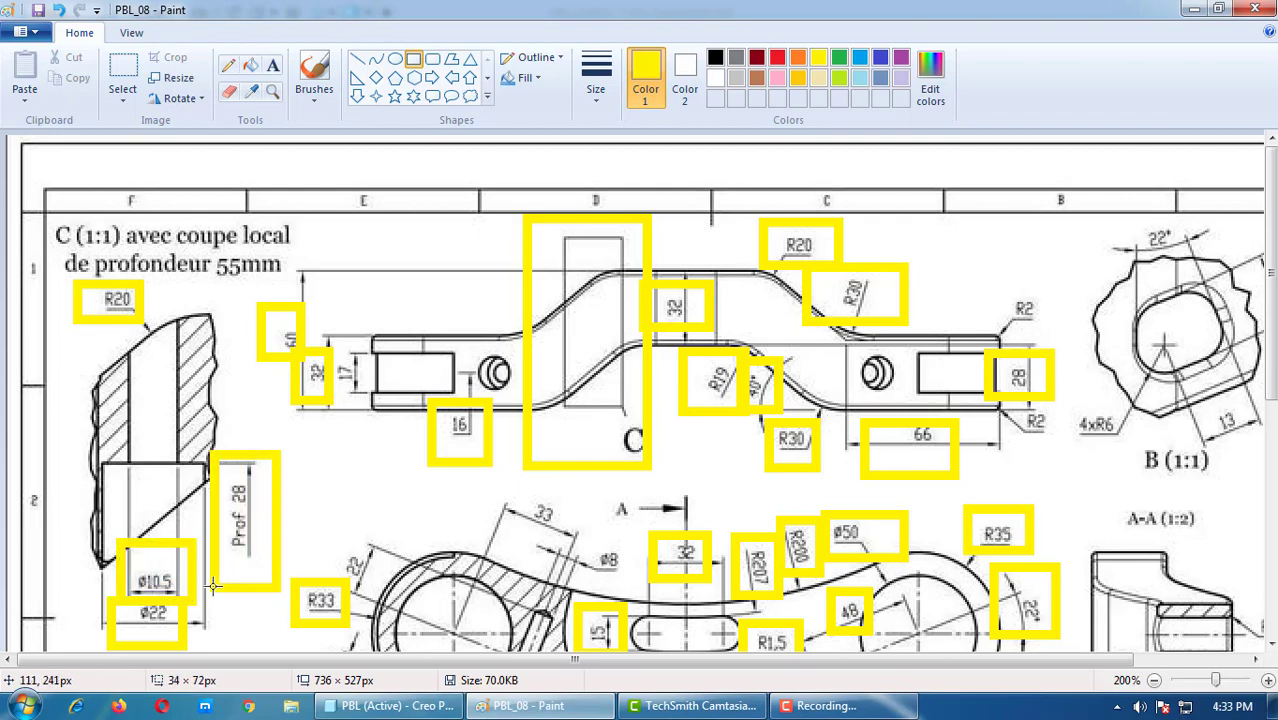
scroll(648, 320, "down", 3)
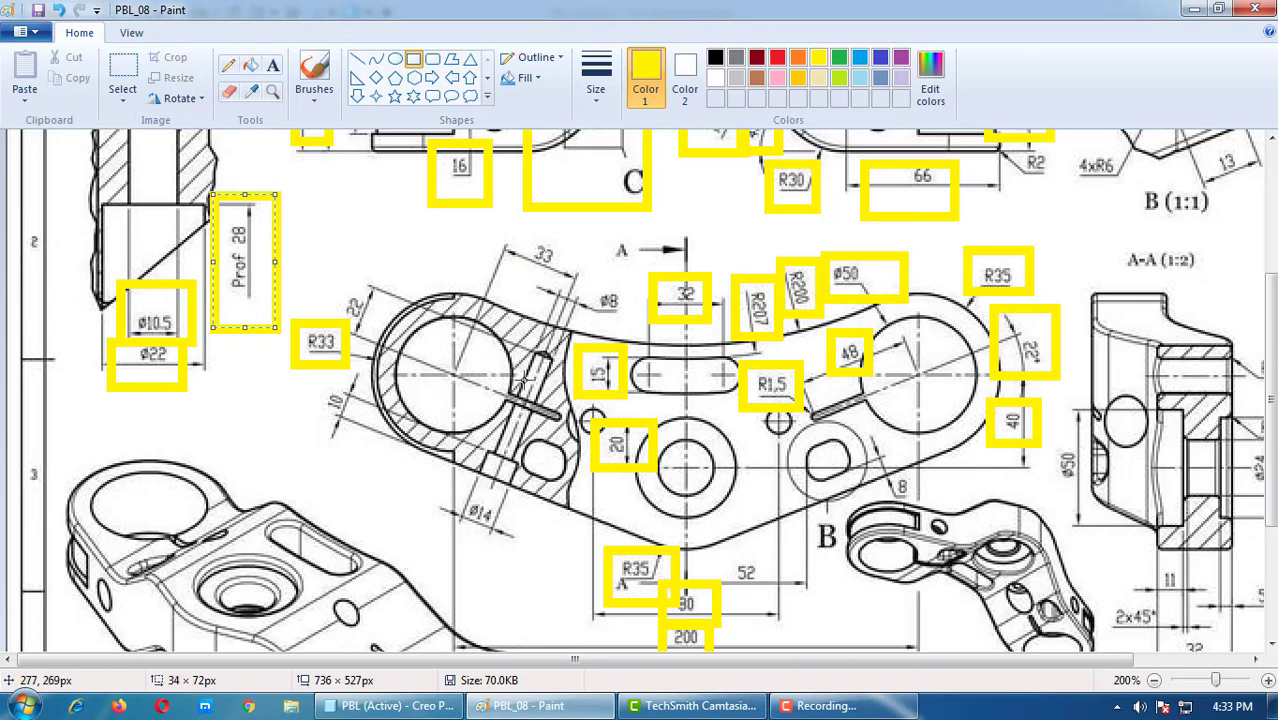
Step: Place Hole 1 on the top surface with axis A_3 as a 0-distance offset reference
left_click(390, 706)
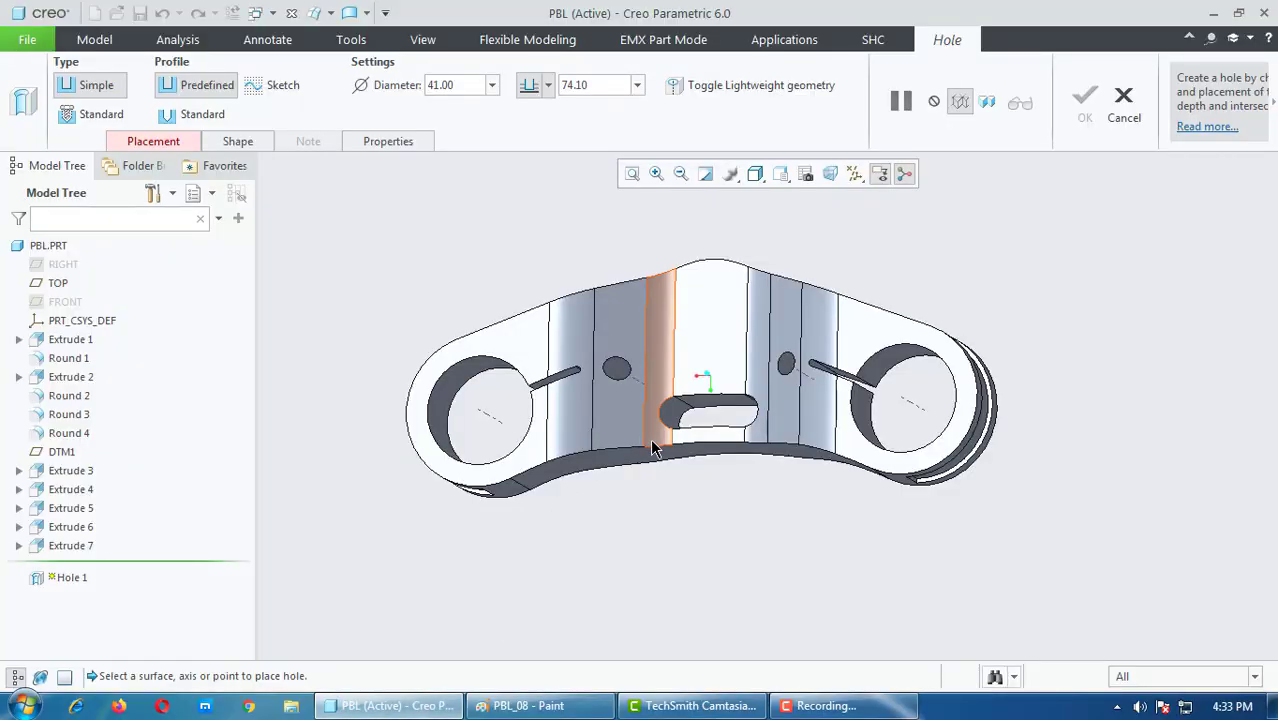
left_click(150, 142)
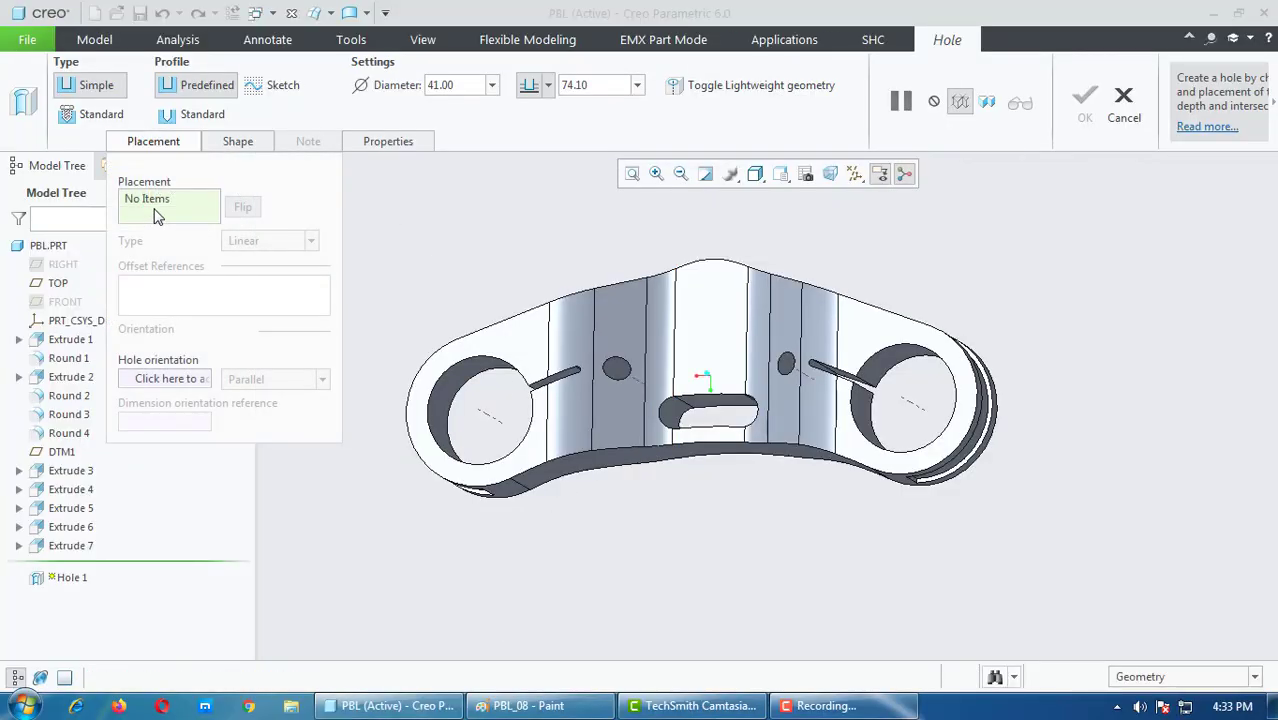
left_click(522, 345)
middle_click_drag(599, 508, 633, 591)
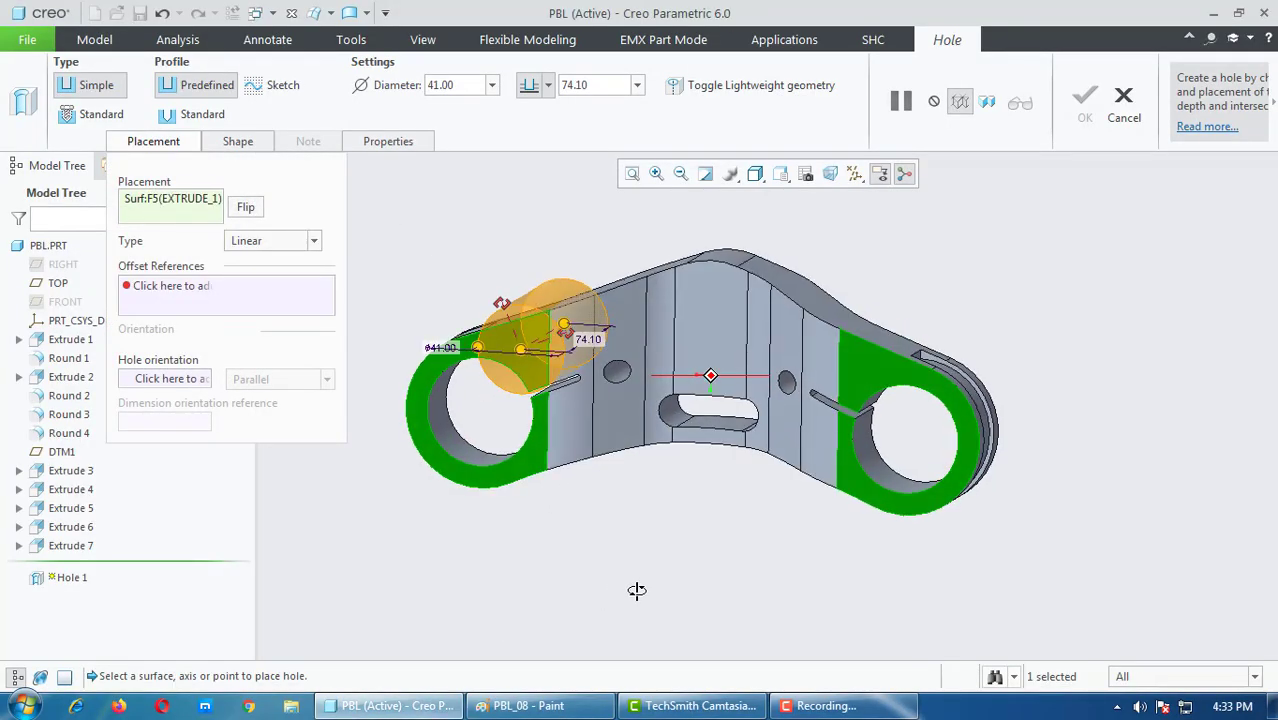
left_click(150, 288)
scroll(617, 376, "down", 2)
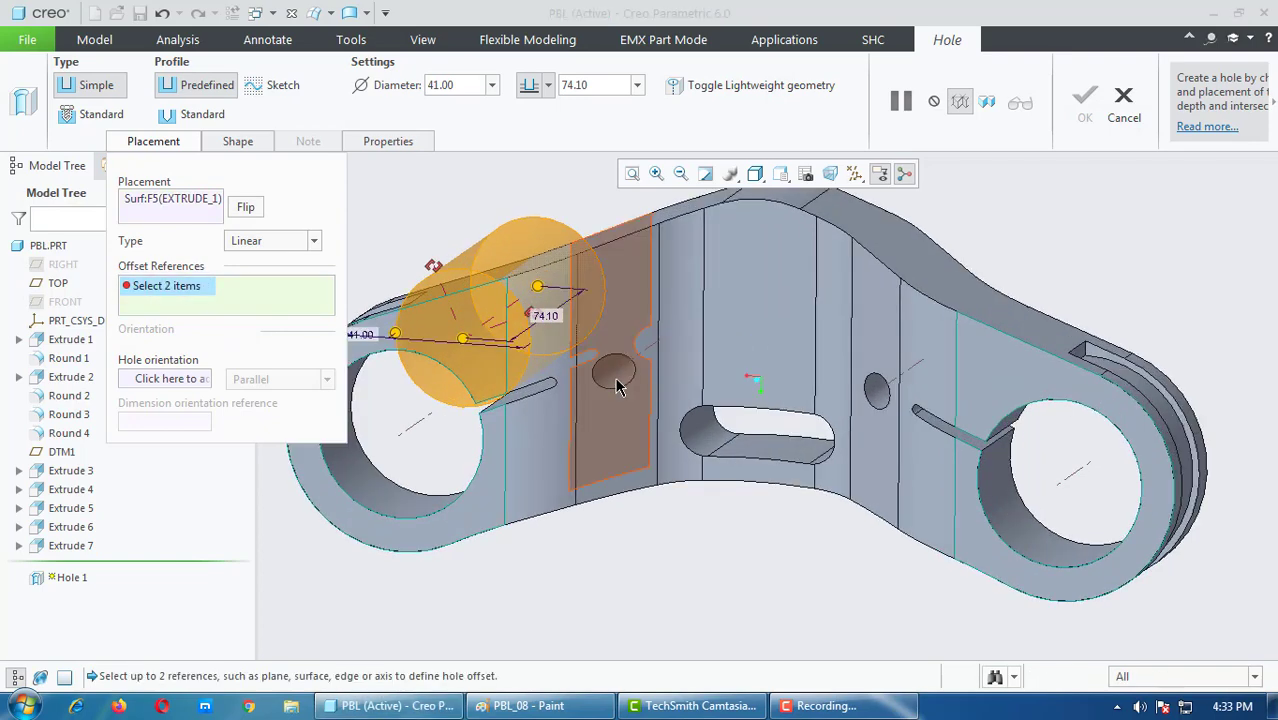
left_click(616, 375)
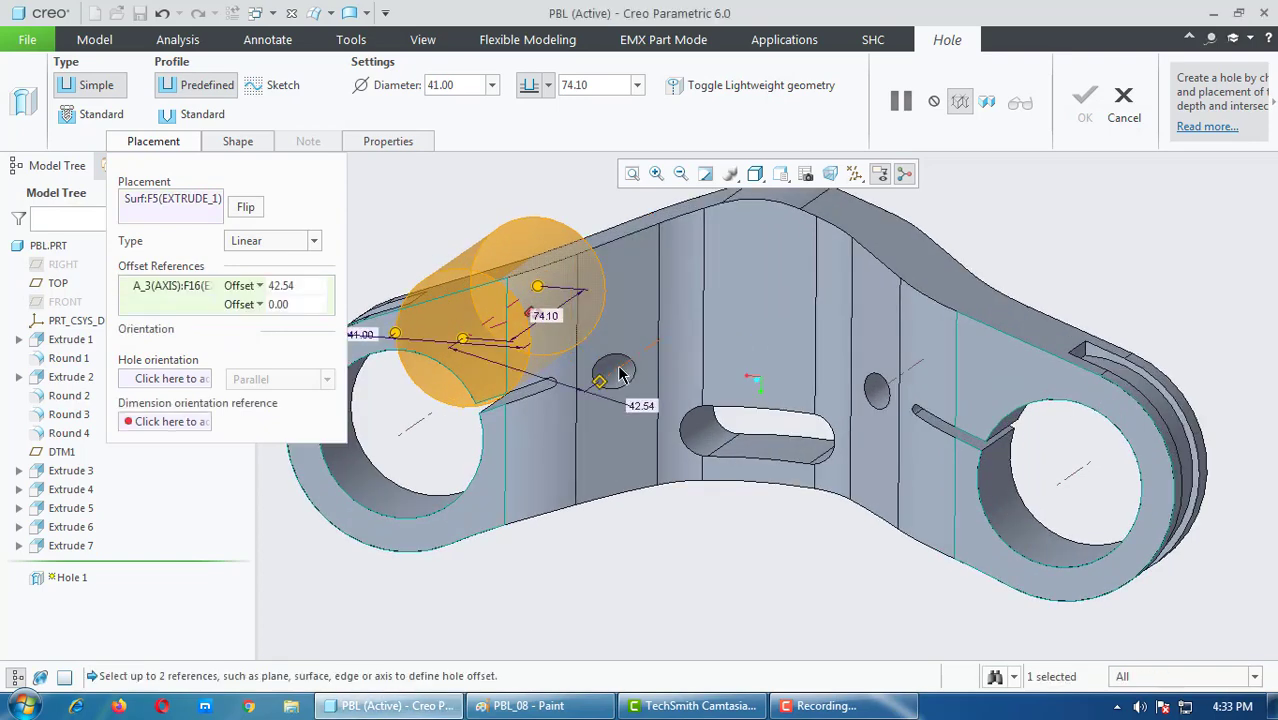
left_click(289, 288)
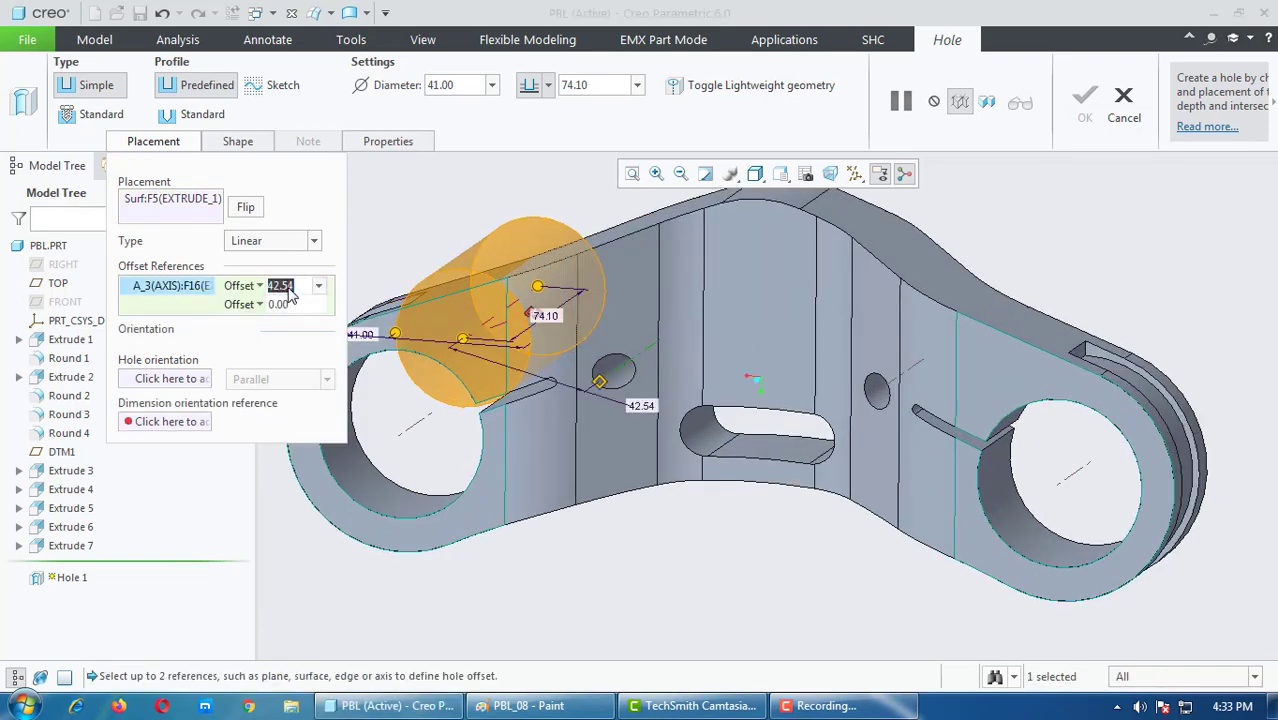
type("0")
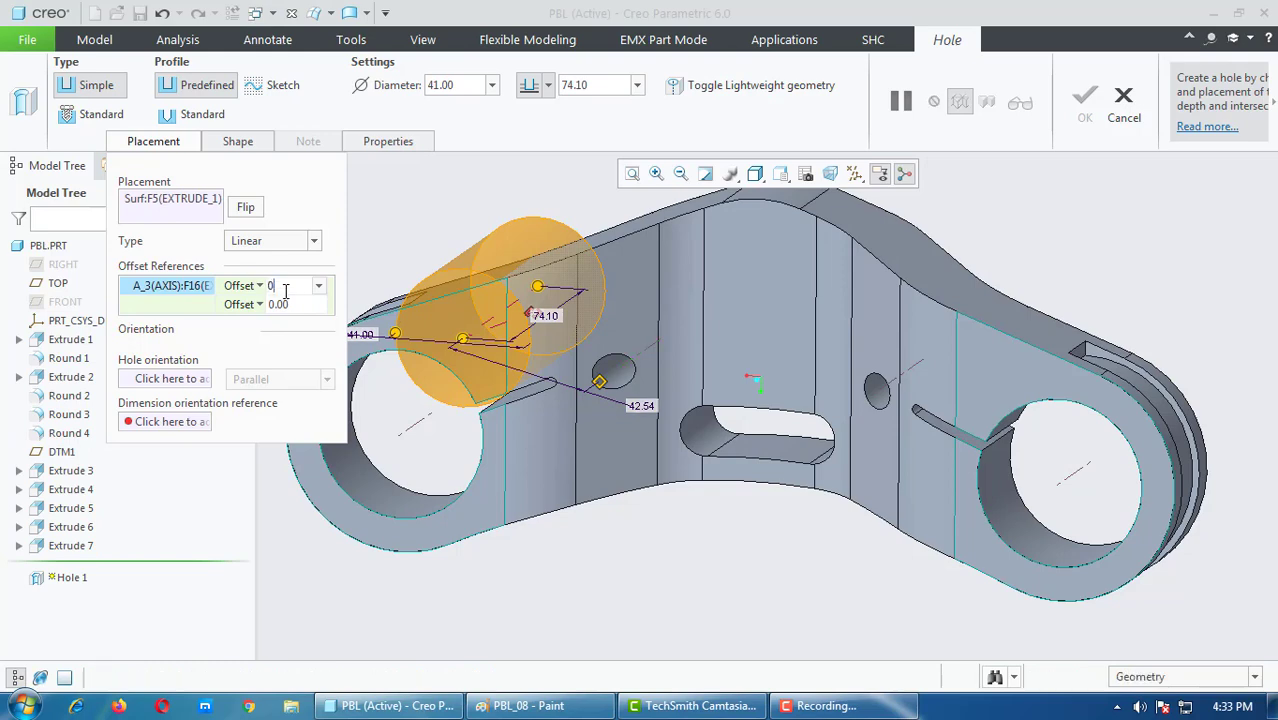
key("Return")
mouse_move(705, 498)
middle_mouse_down()
mouse_move(722, 463)
mouse_move(712, 456)
middle_mouse_up()
Step: Replace that placement with a coaxial one on axis A_3, starting from top face F5
left_click(624, 362)
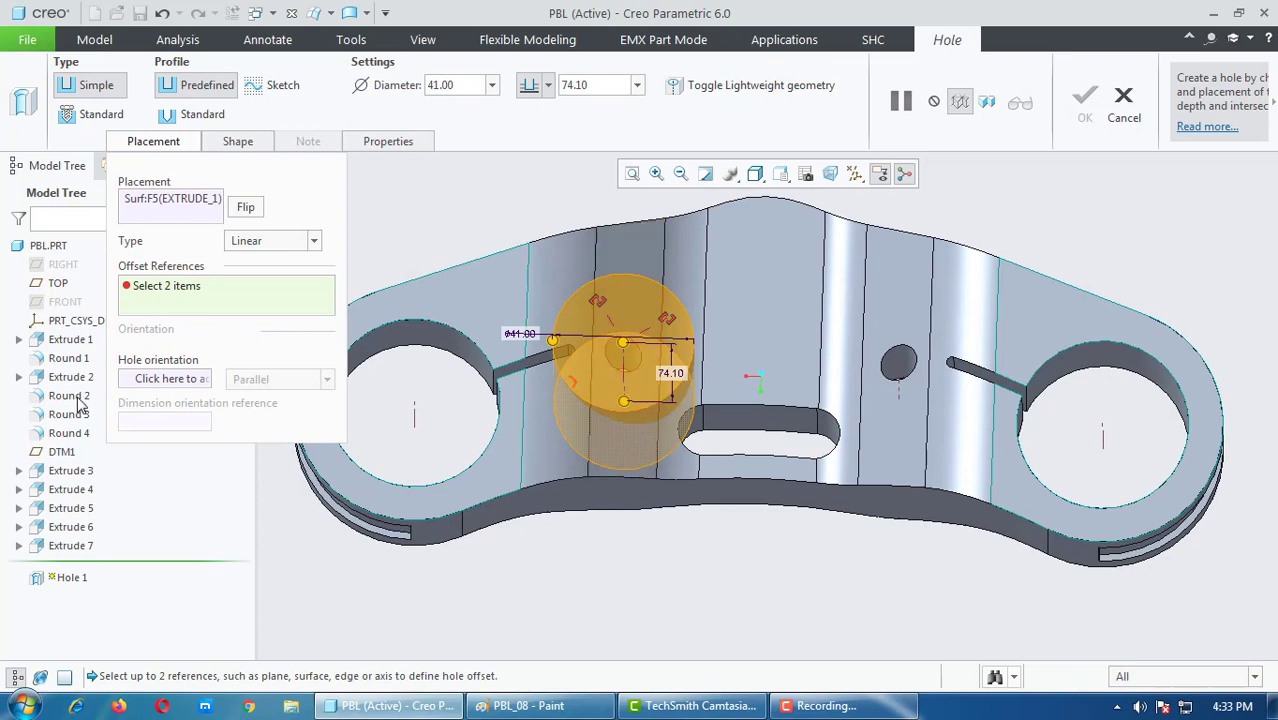
middle_click_drag(622, 370, 884, 254)
right_click(200, 206)
left_click(215, 212)
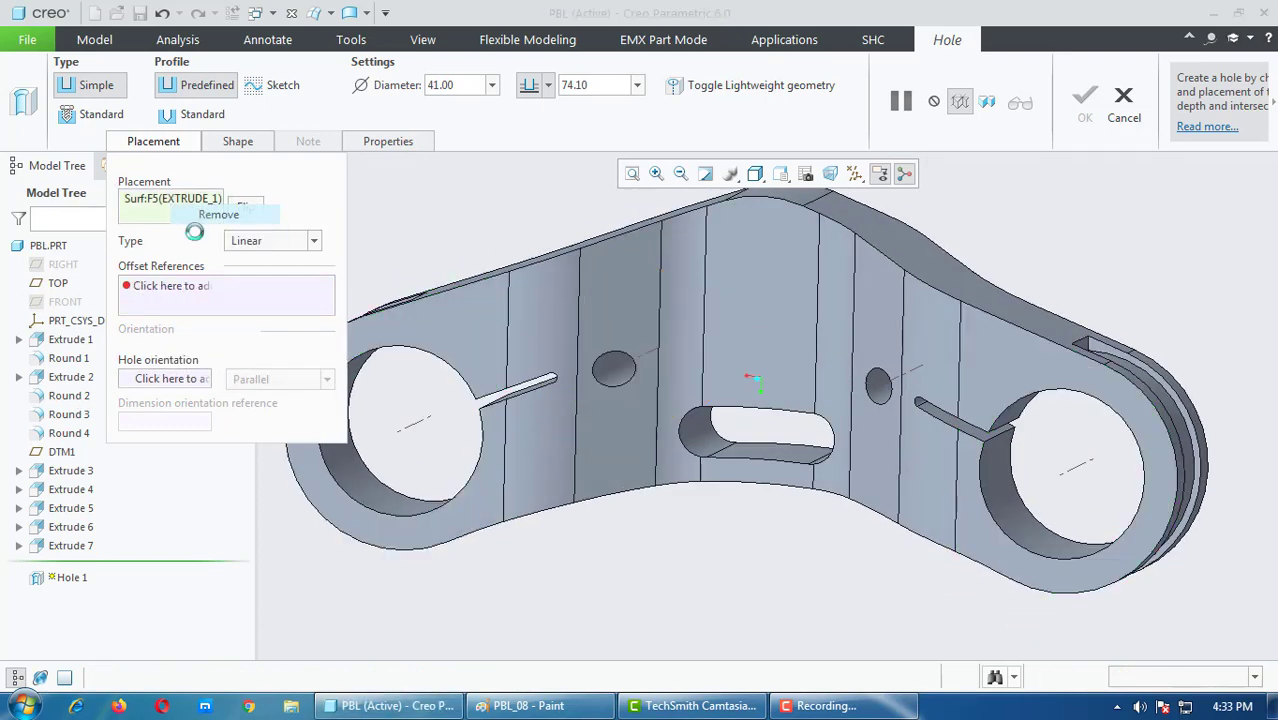
left_click(622, 374)
middle_click_drag(622, 374, 170, 246)
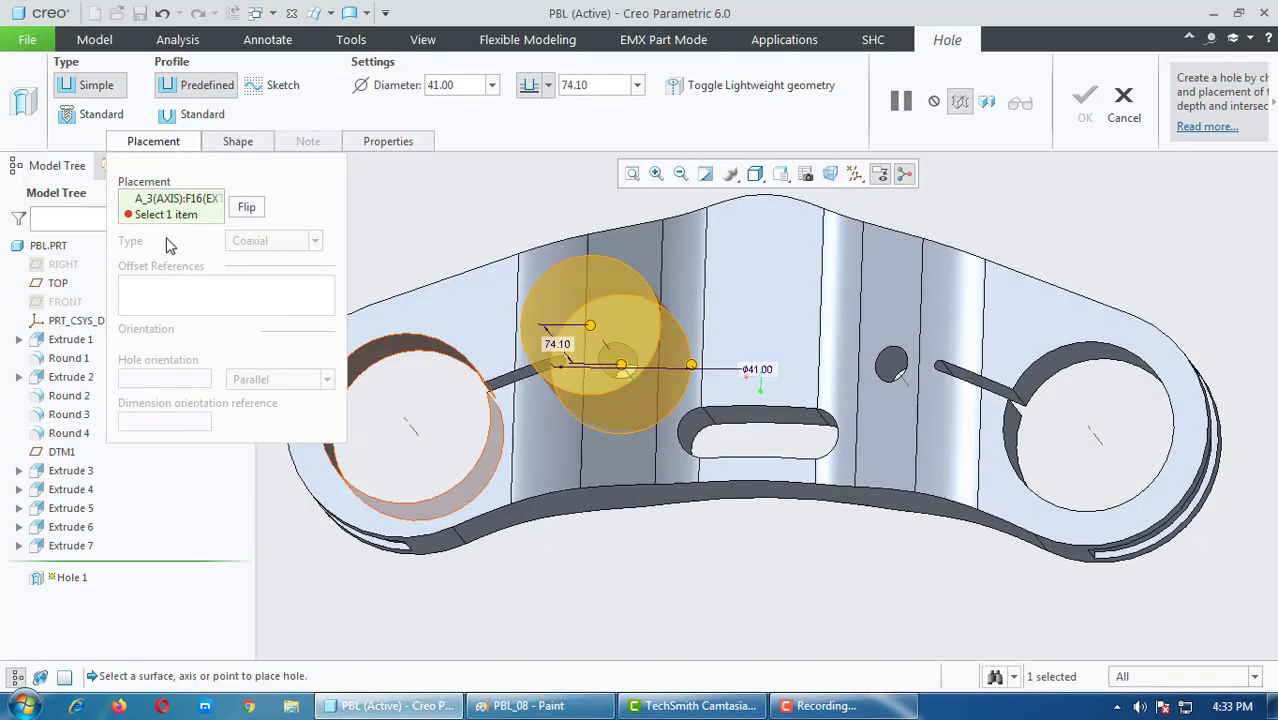
left_click(482, 326, "ctrl")
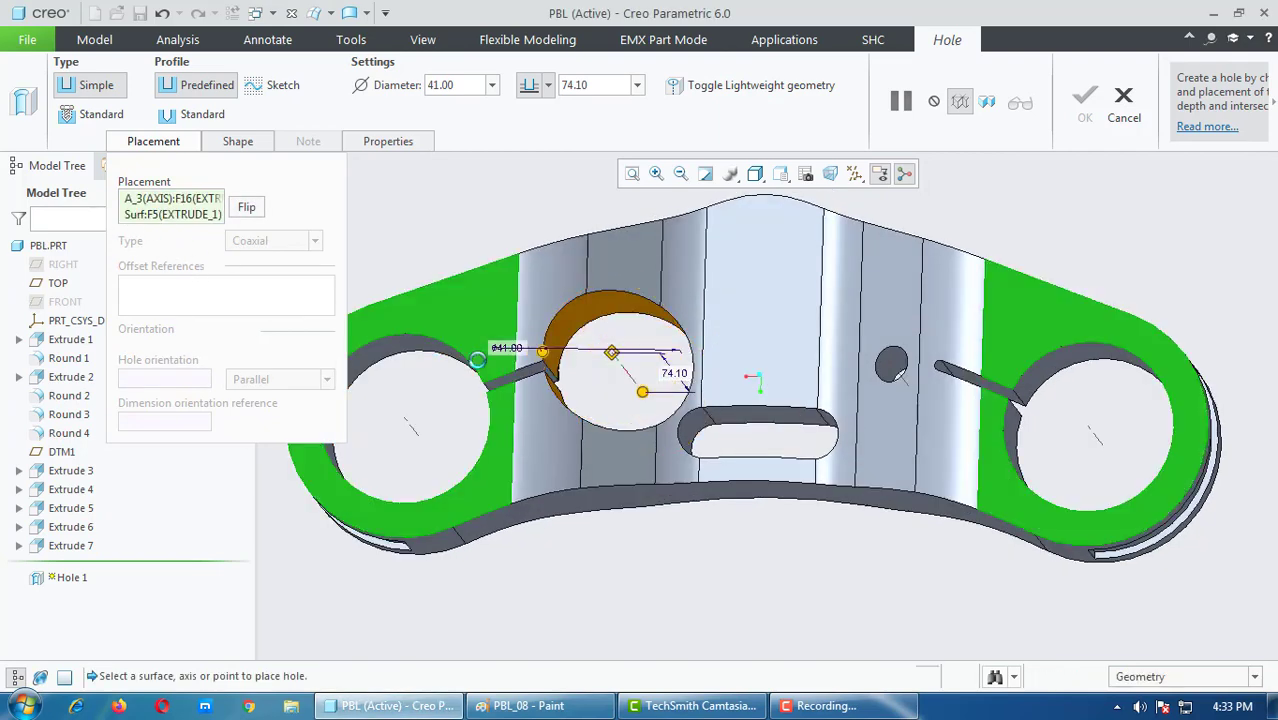
middle_click_drag(490, 345, 521, 381)
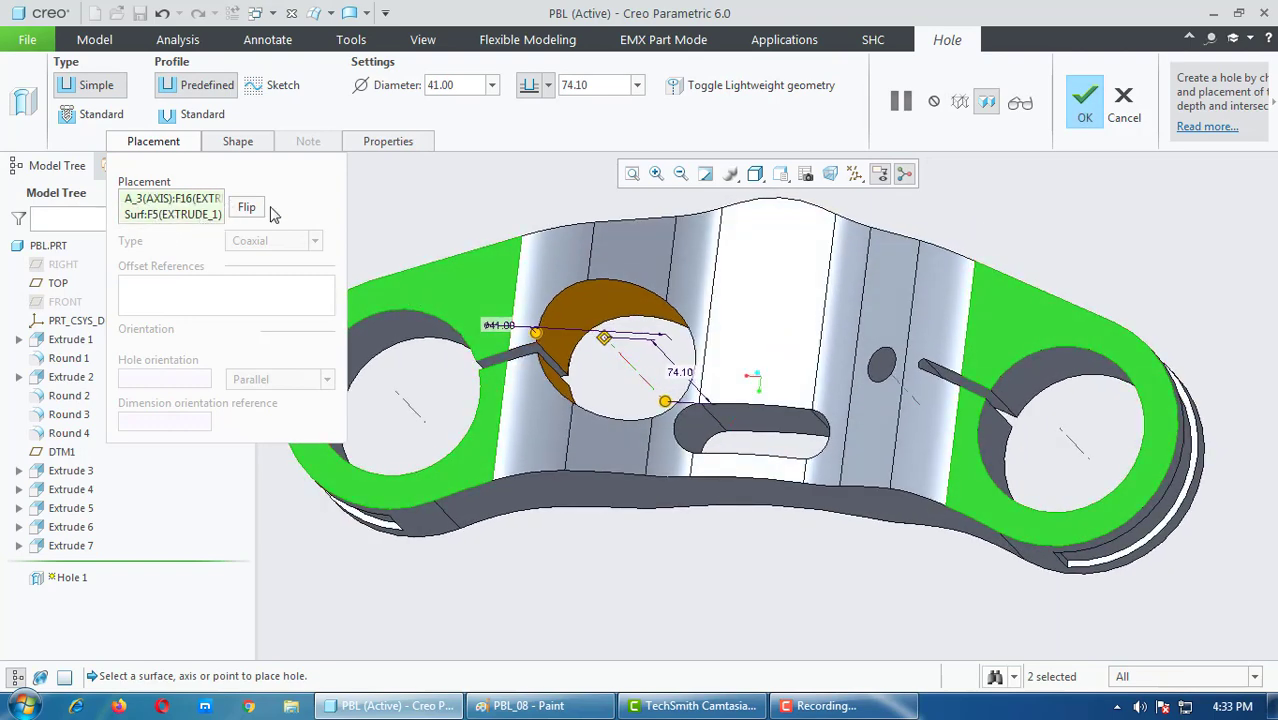
left_click(464, 82)
left_click(520, 706)
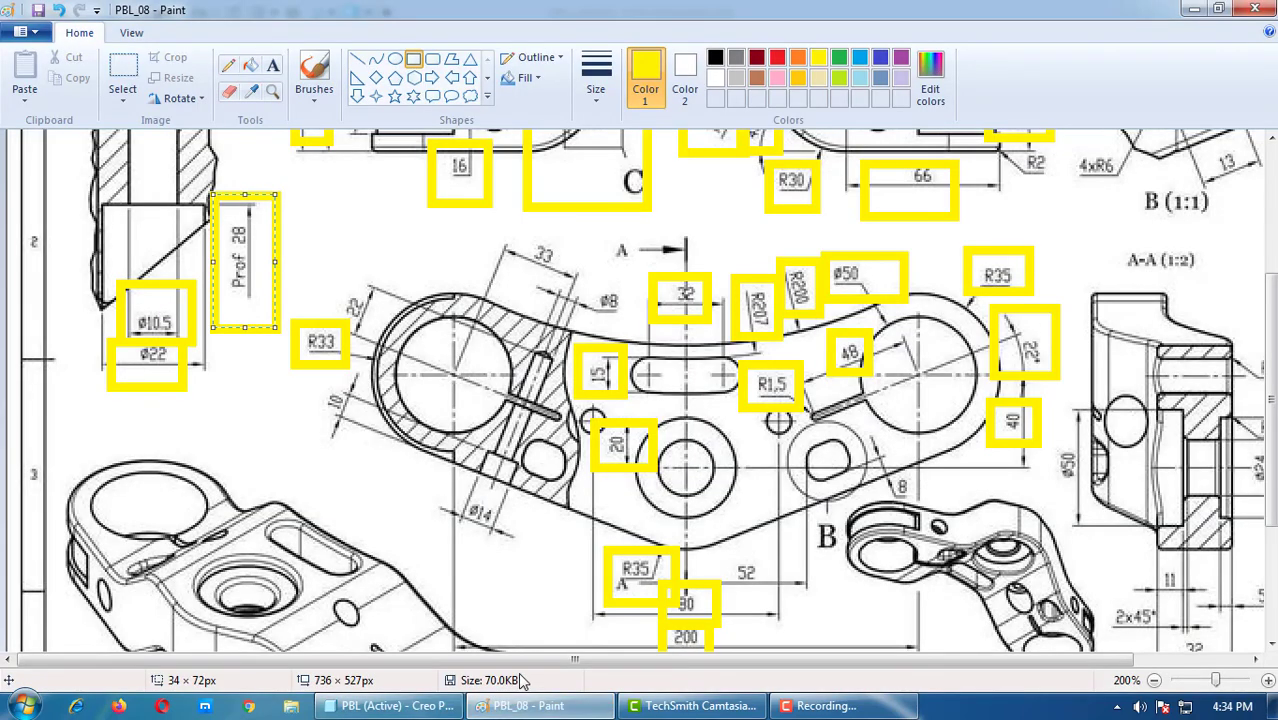
left_click(585, 710)
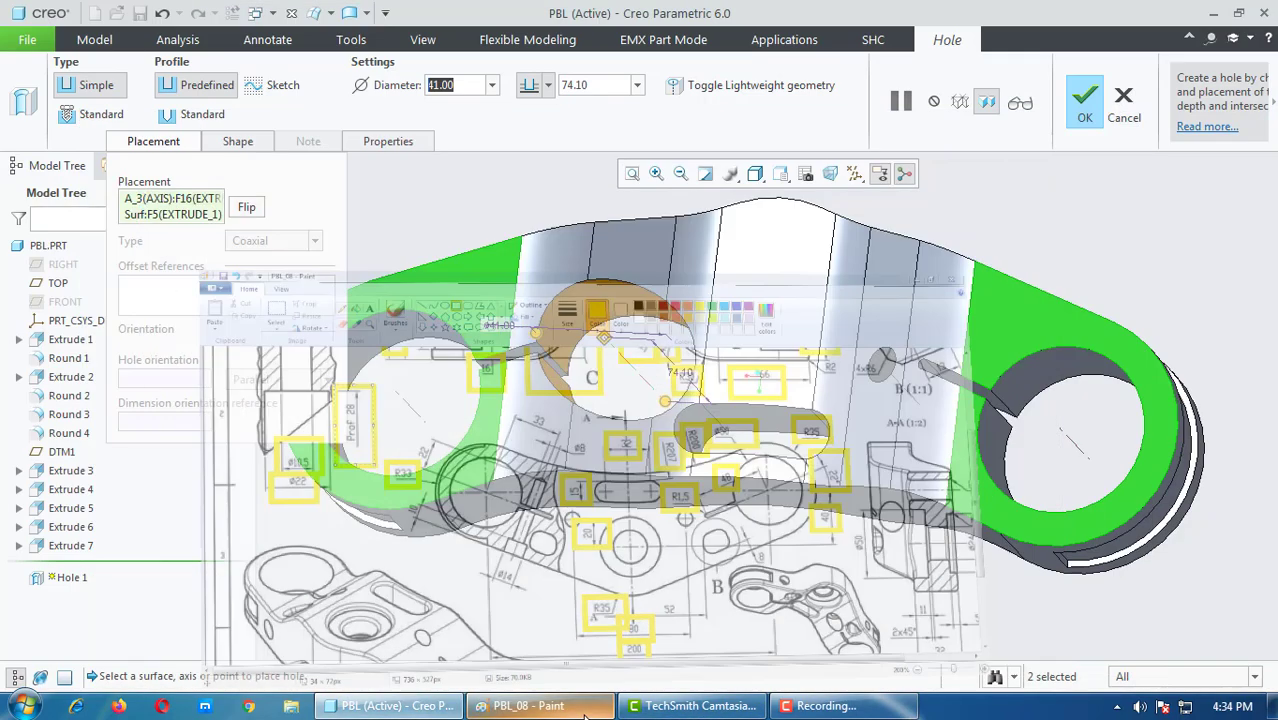
left_click(585, 712)
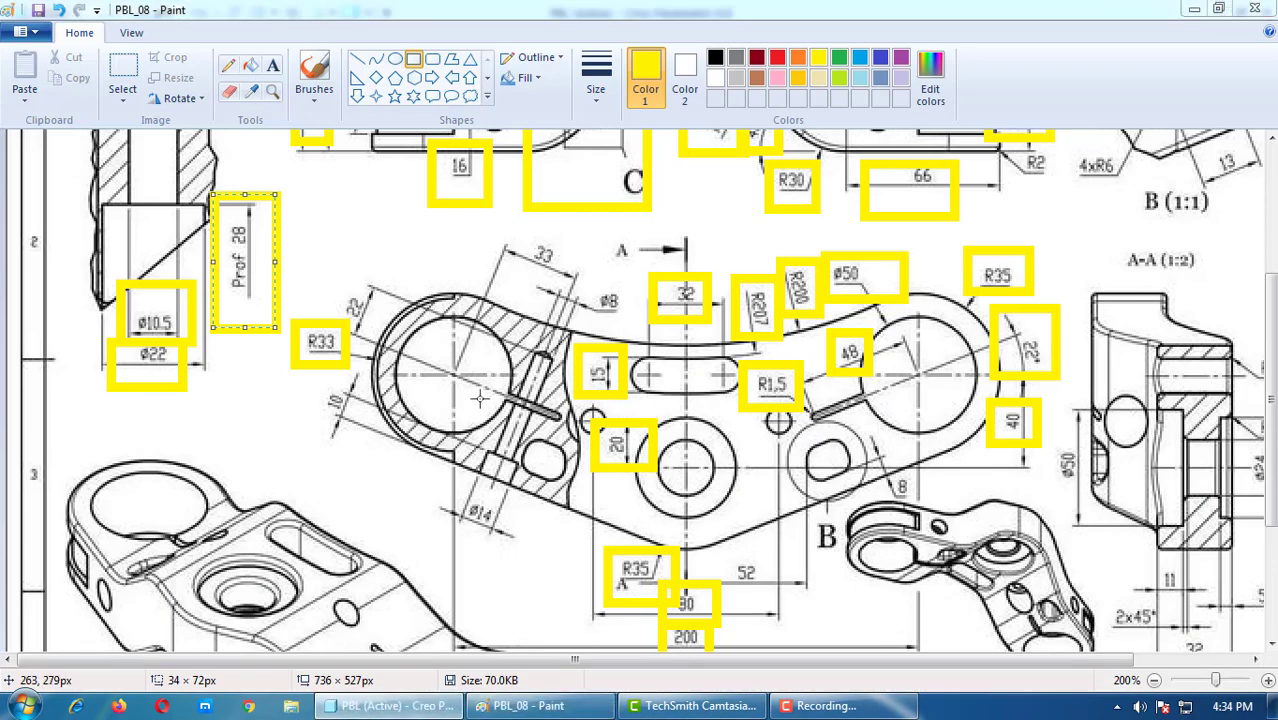
left_click(415, 706)
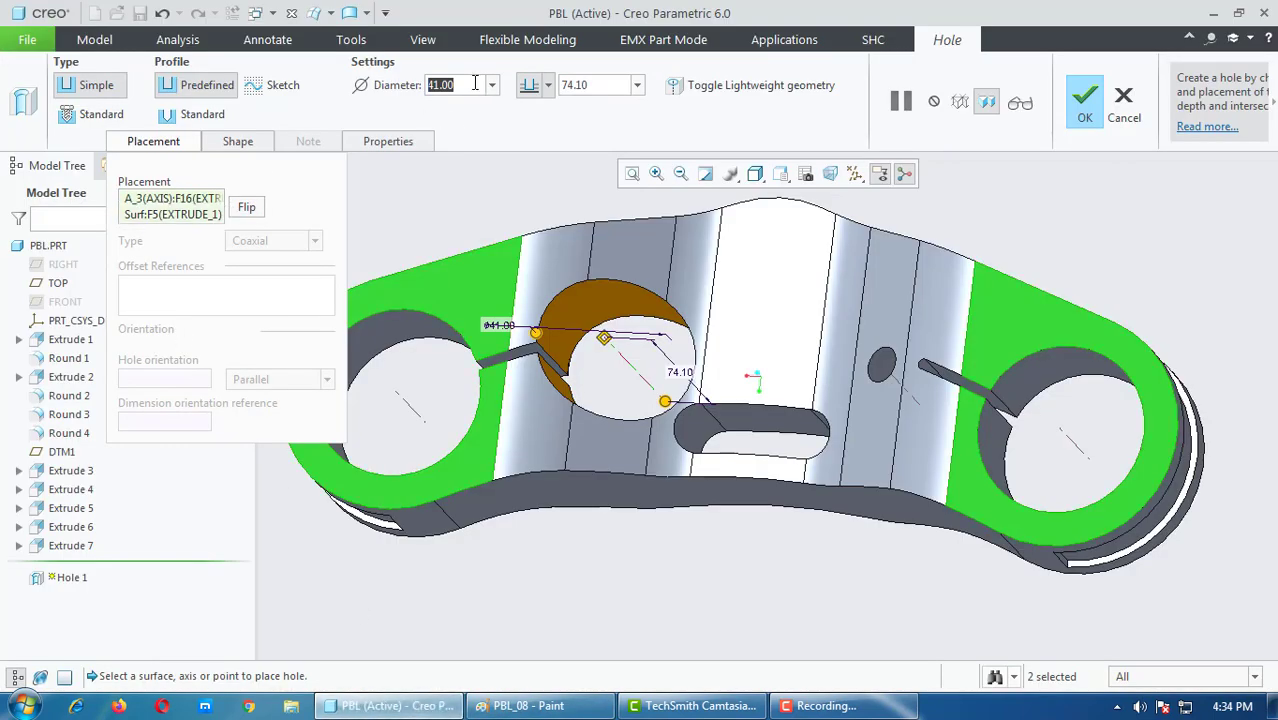
Step: Give Hole 1 a diameter of 22 and a depth of 28, and finish it
type("22")
key("Return")
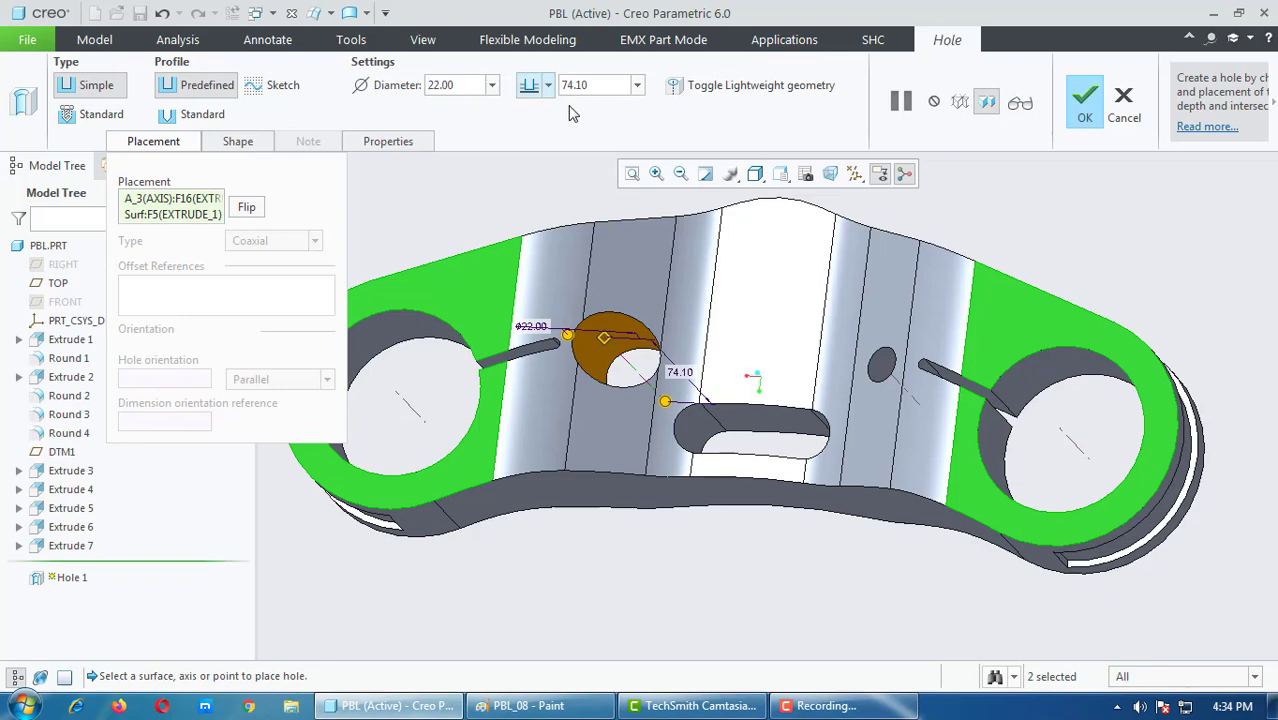
type("28")
key("Return")
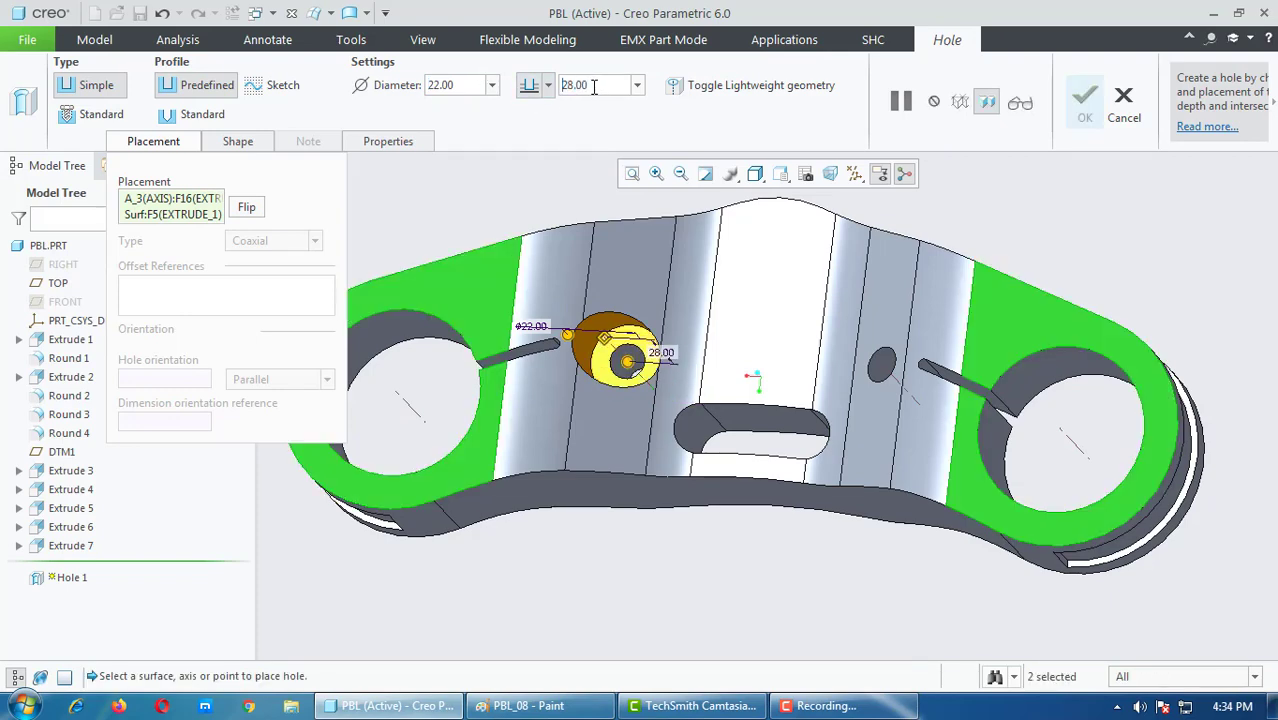
mouse_move(781, 418)
middle_mouse_down()
mouse_move(797, 390)
mouse_move(840, 380)
mouse_move(858, 486)
middle_mouse_up()
left_click(1084, 100)
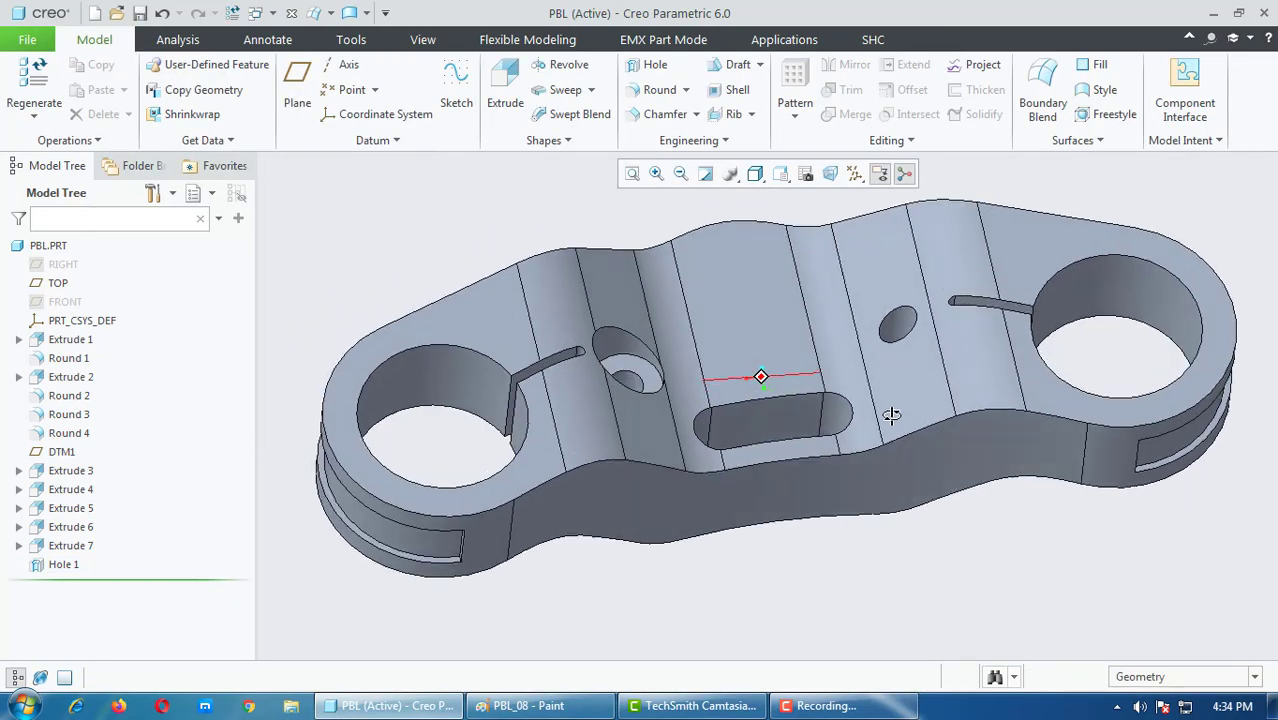
Step: Turn on display of the datum axes
scroll(922, 350, "down", 4)
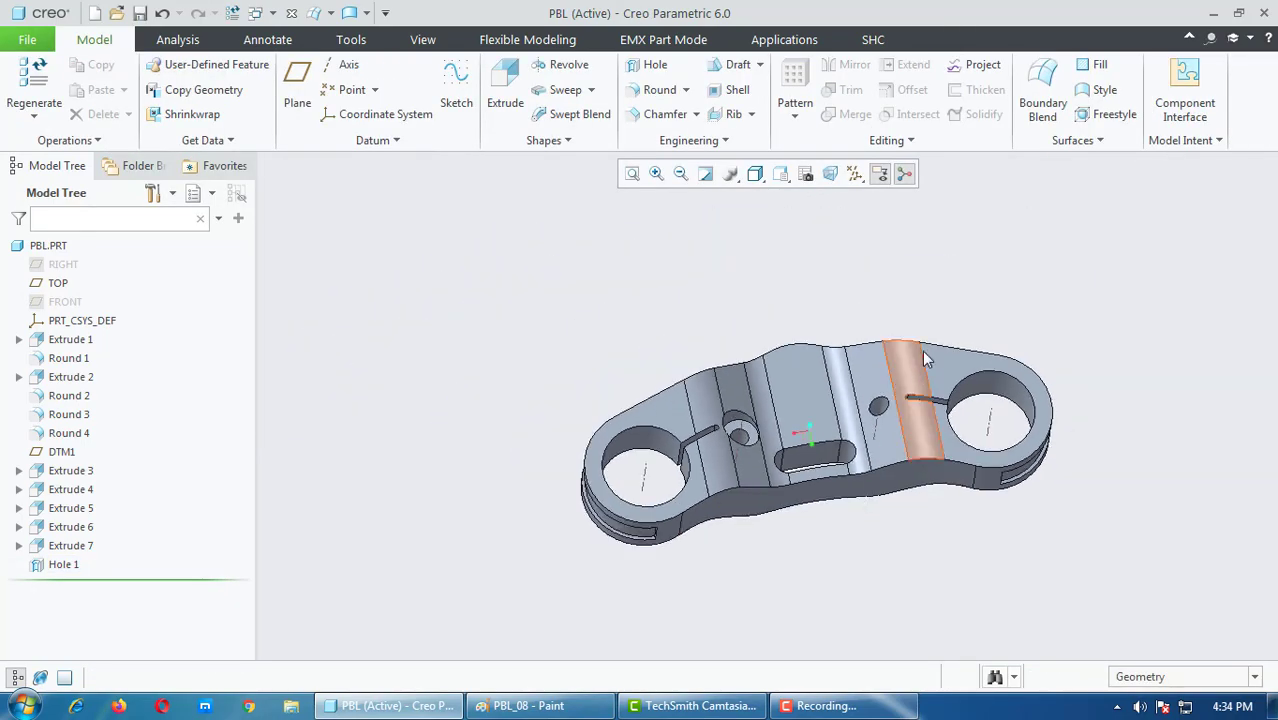
left_click(855, 177)
left_click(856, 217)
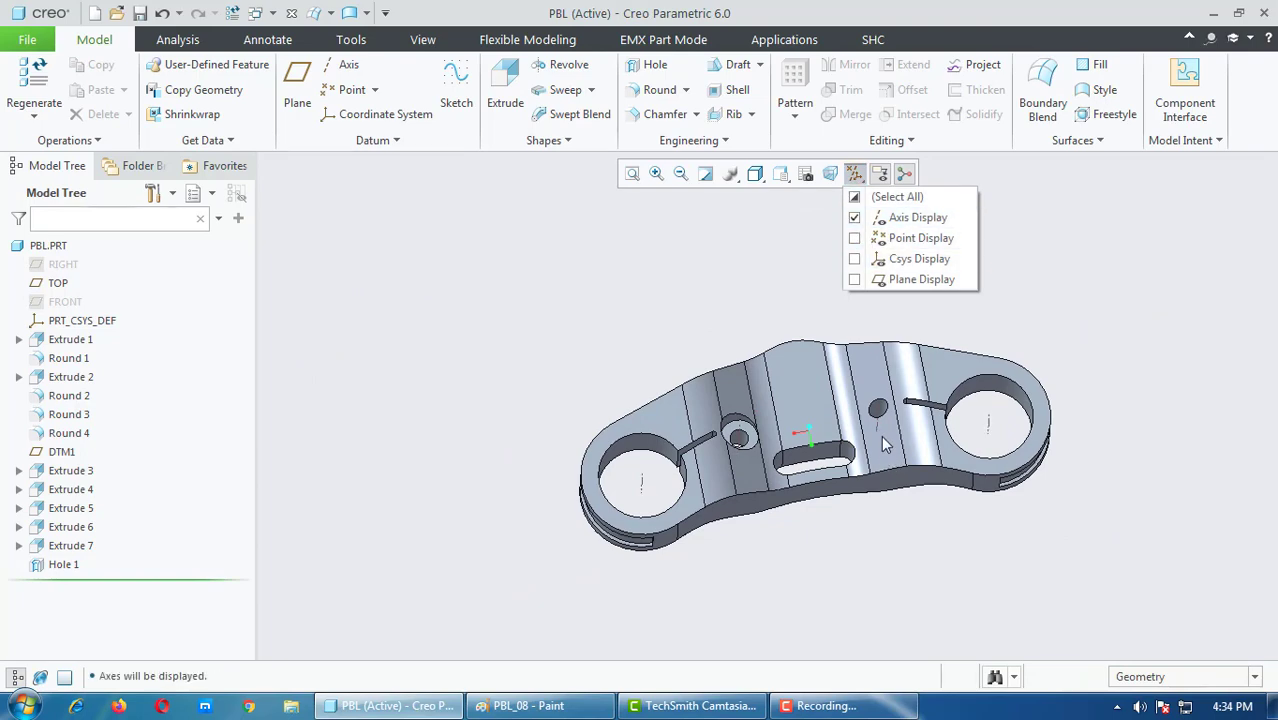
scroll(890, 360, "up", 2)
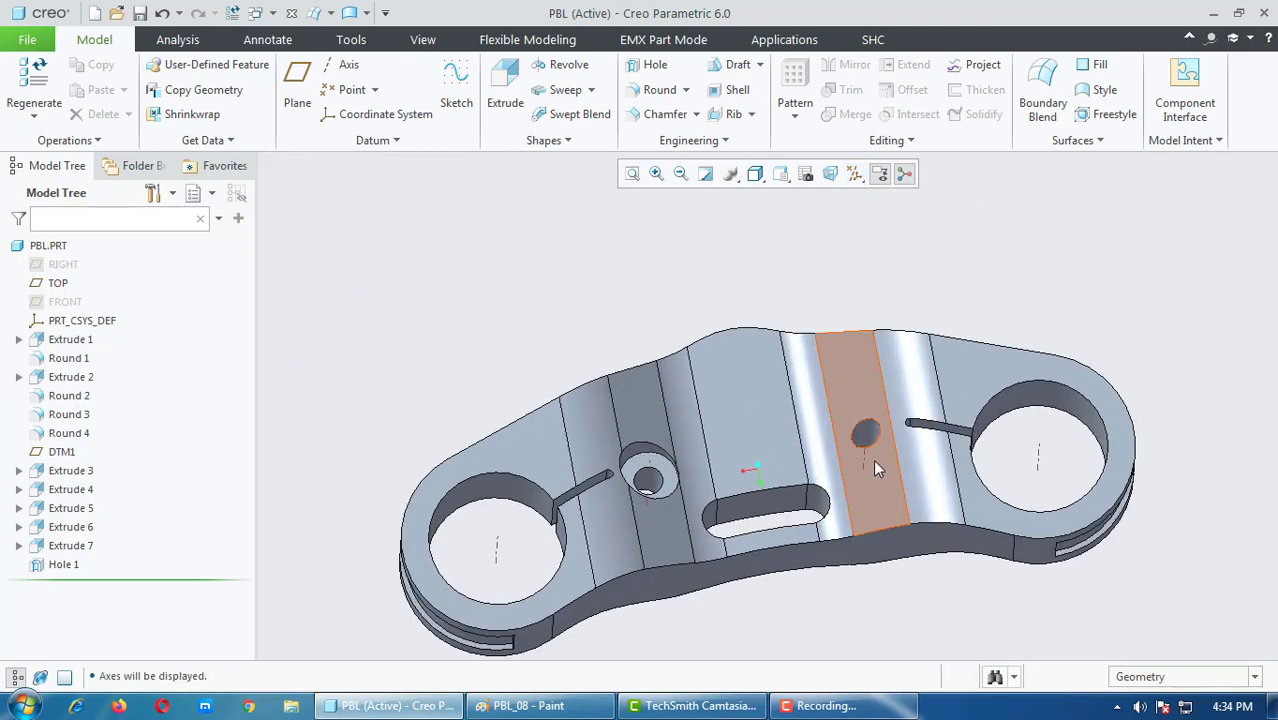
Step: Create Hole 2 coaxial with axis A_4 from top face F5, 28 deep
scroll(876, 470, "up", 1)
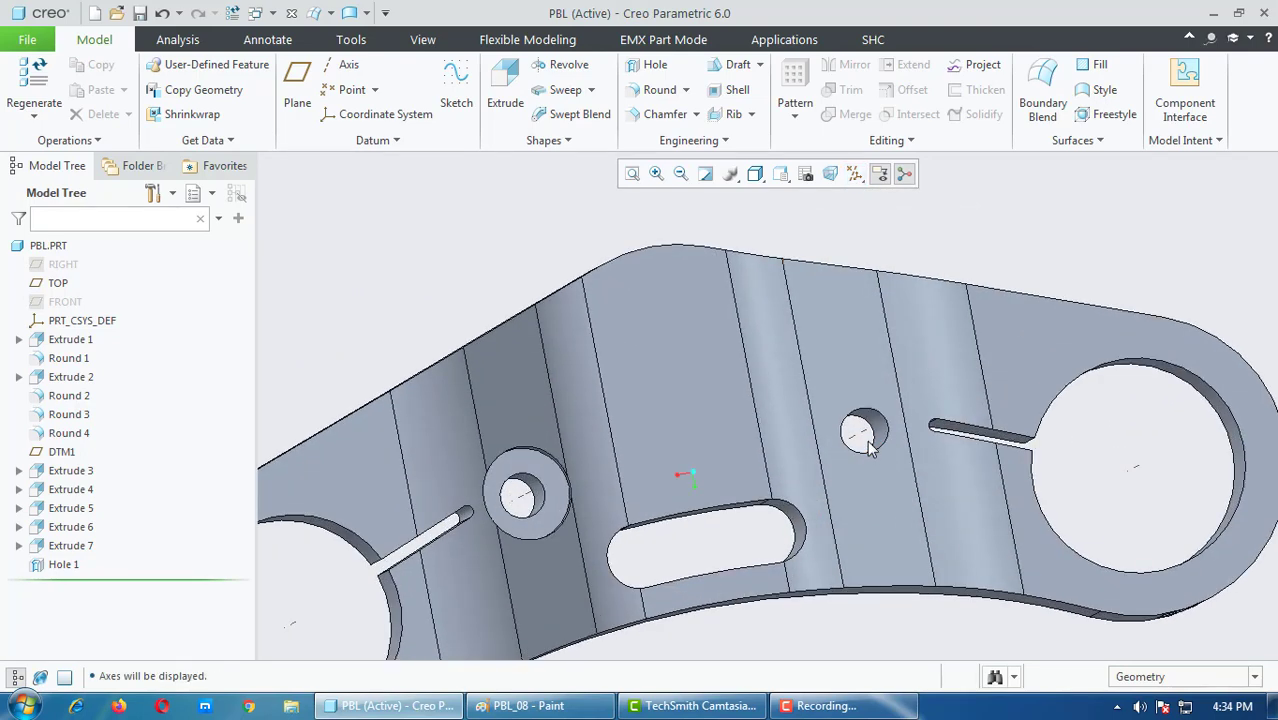
left_click(655, 64)
left_click(150, 141)
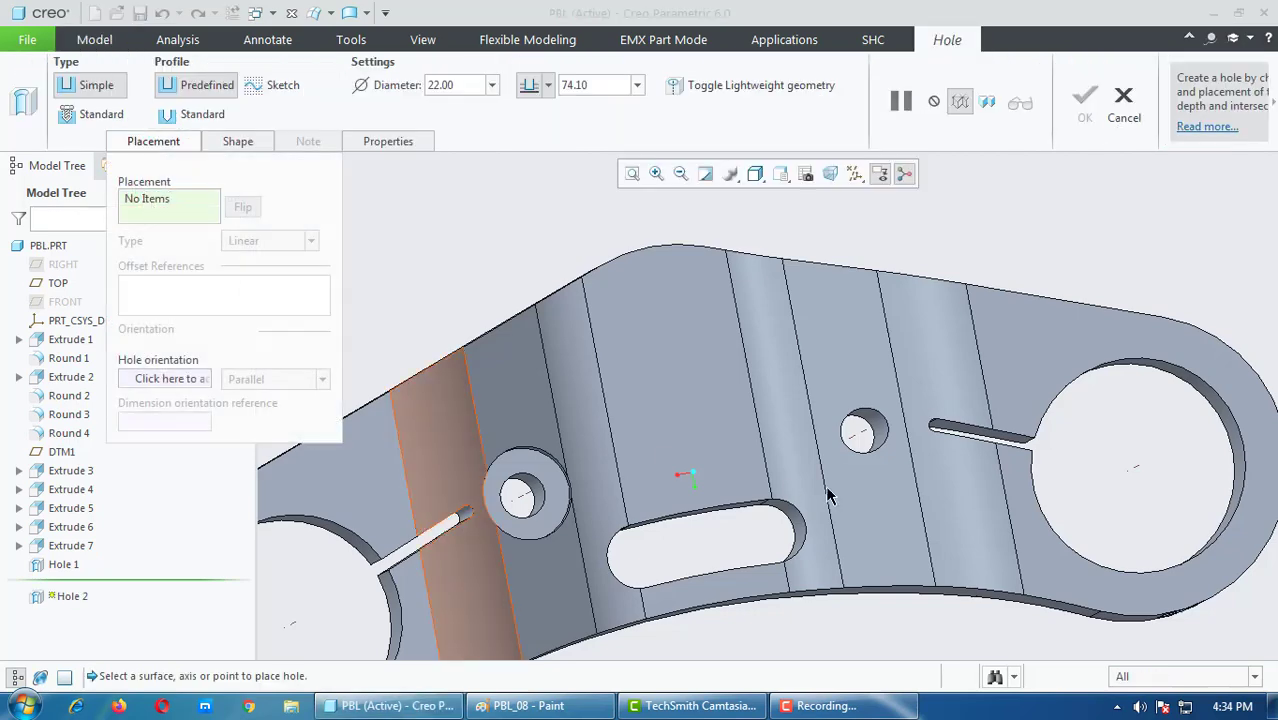
left_click(866, 440)
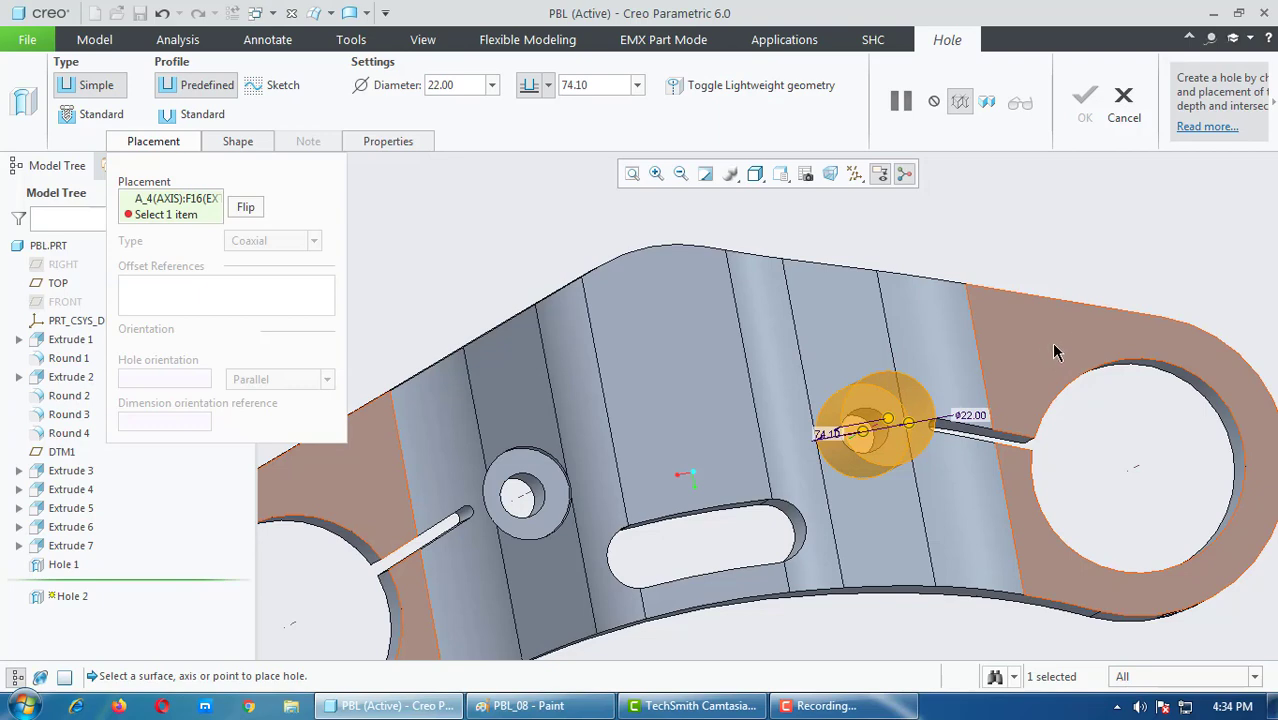
left_click(1052, 347)
mouse_move(1052, 347)
middle_mouse_down()
mouse_move(988, 417)
mouse_move(987, 366)
mouse_move(960, 330)
middle_mouse_up()
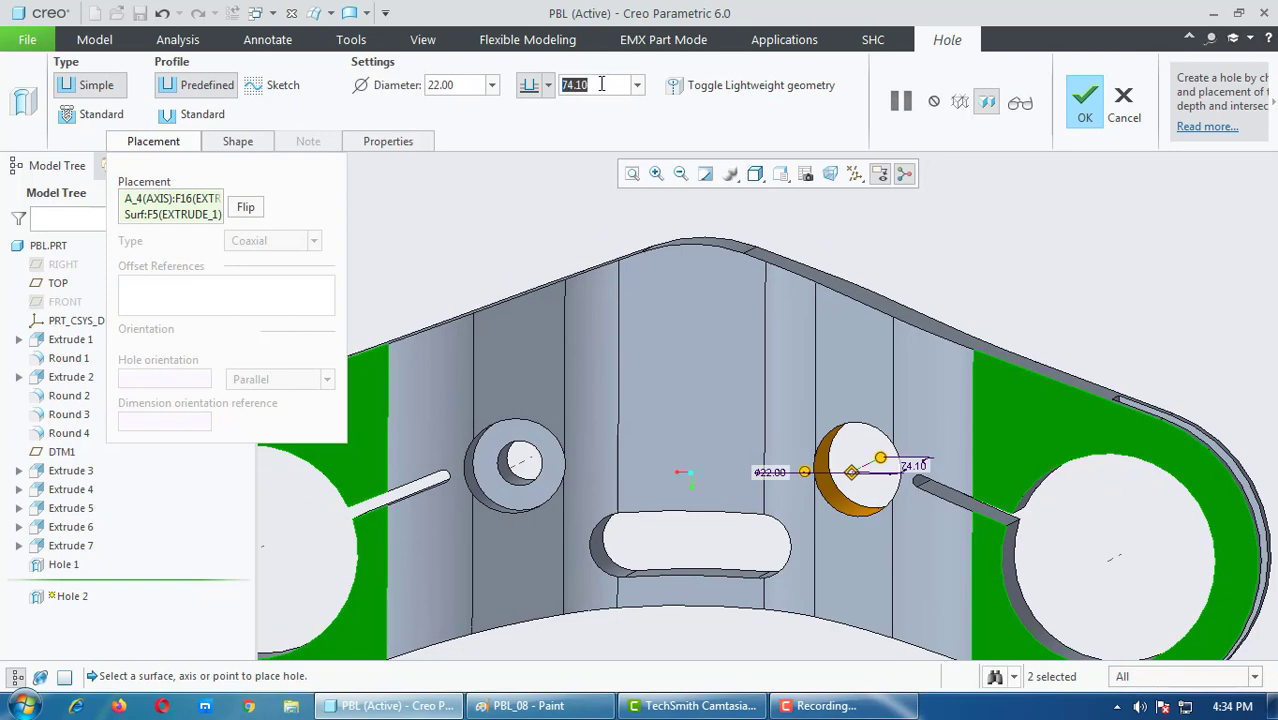
type("28")
key("Return")
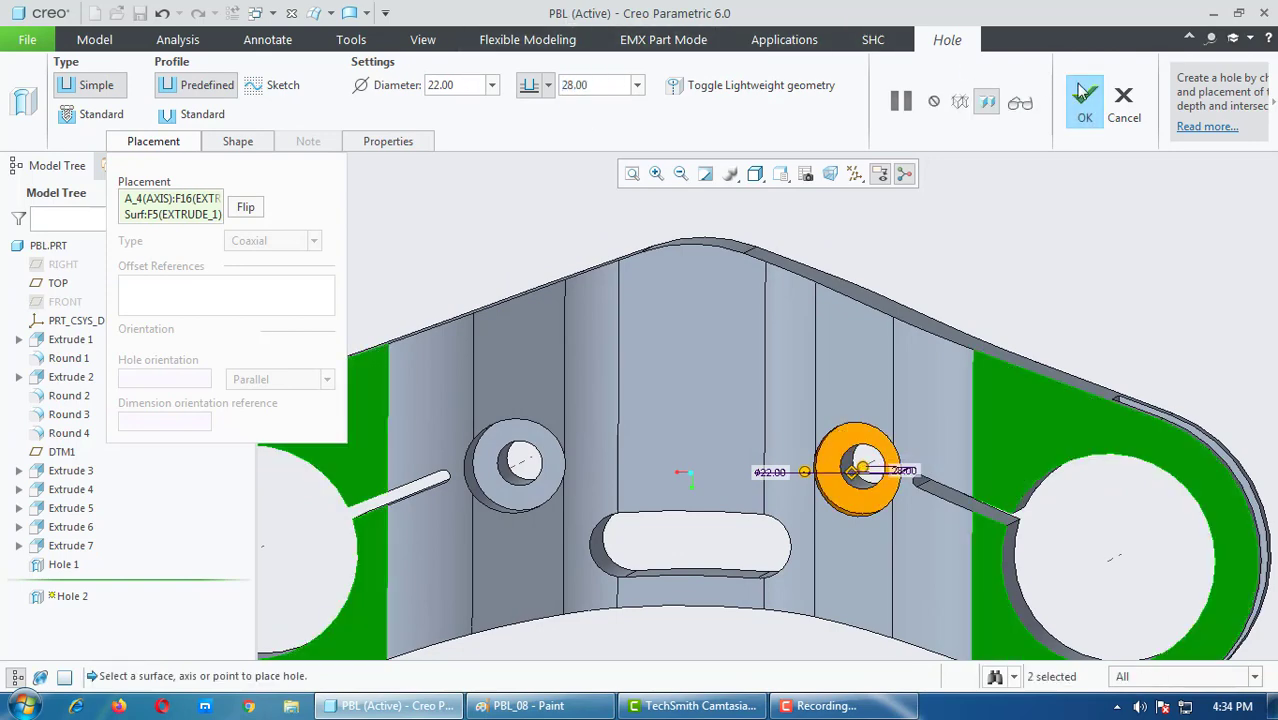
left_click(1088, 105)
Step: Orbit the part to check the underside, cancelling a Ctrl+S save along the way
scroll(925, 367, "up", 3)
mouse_move(925, 367)
middle_mouse_down()
mouse_move(941, 494)
mouse_move(927, 541)
mouse_move(885, 478)
middle_mouse_up()
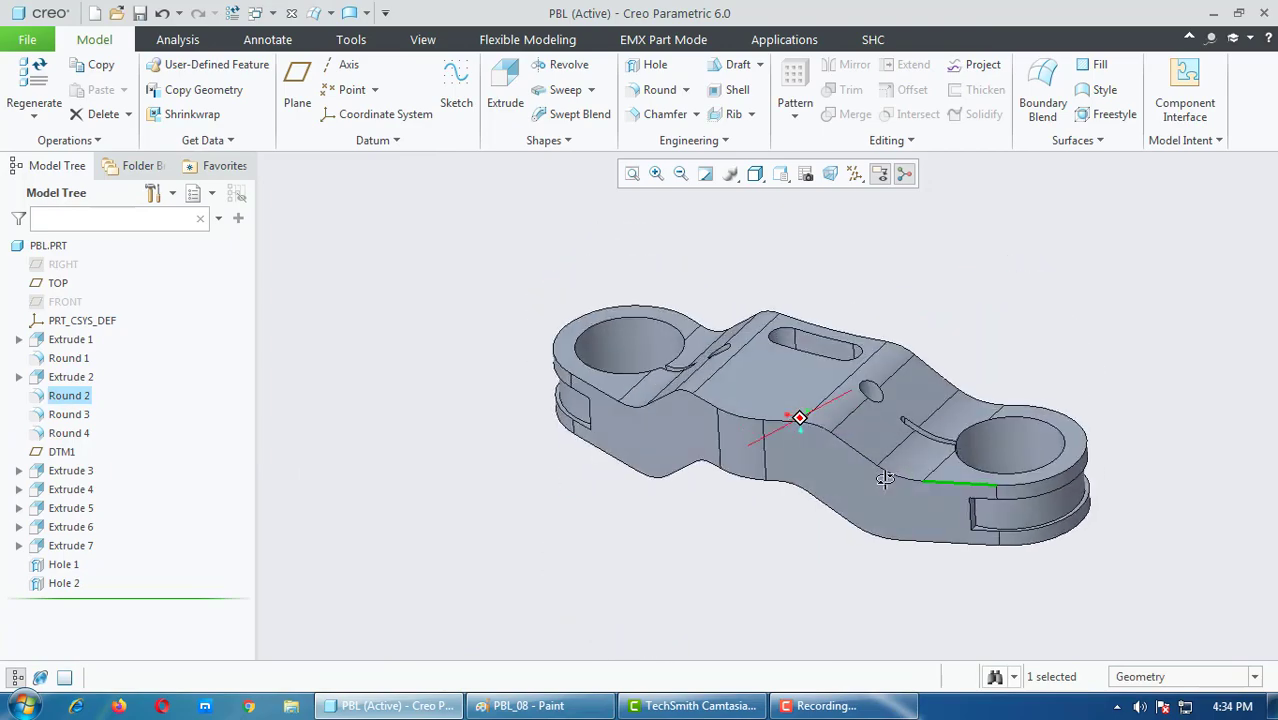
key("ctrl+s")
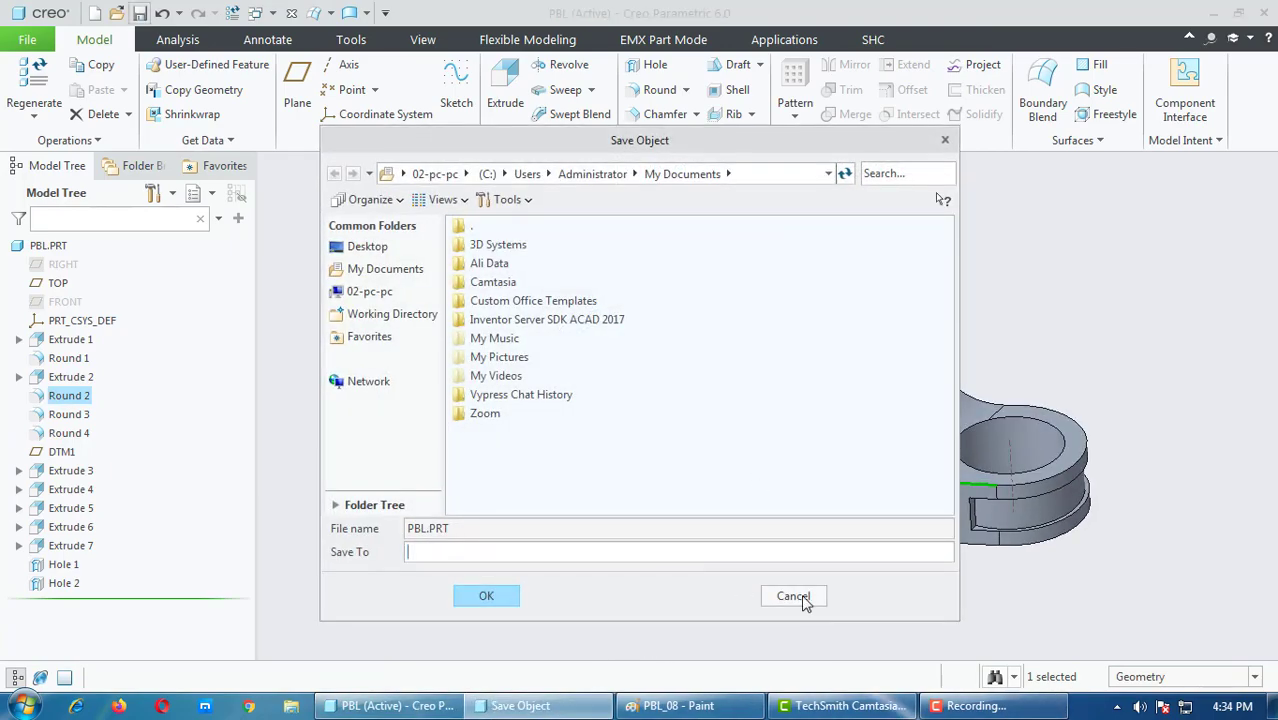
left_click(794, 596)
mouse_move(690, 508)
middle_mouse_down()
mouse_move(790, 448)
mouse_move(753, 599)
mouse_move(794, 522)
mouse_move(822, 557)
mouse_move(785, 590)
mouse_move(803, 590)
mouse_move(796, 559)
mouse_move(790, 600)
middle_mouse_up()
Step: In the Paint drawing, box the isometric view's slot in yellow
left_click(528, 706)
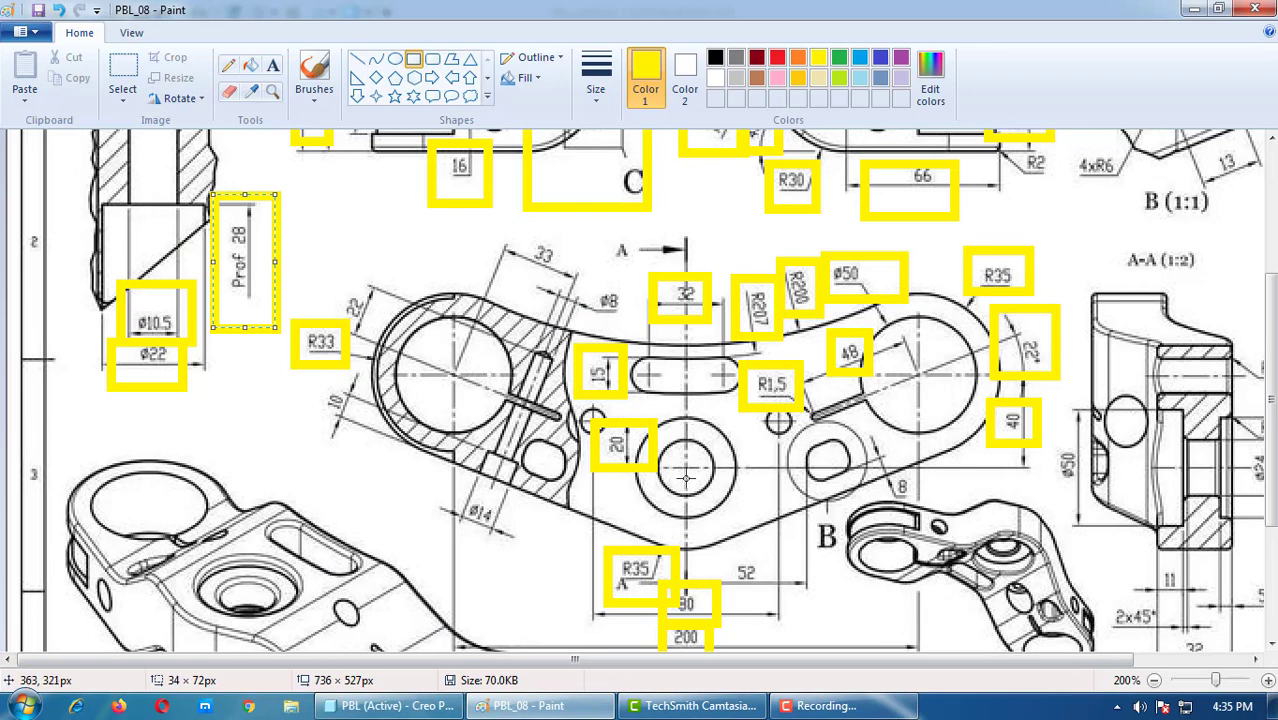
scroll(686, 478, "down", 3)
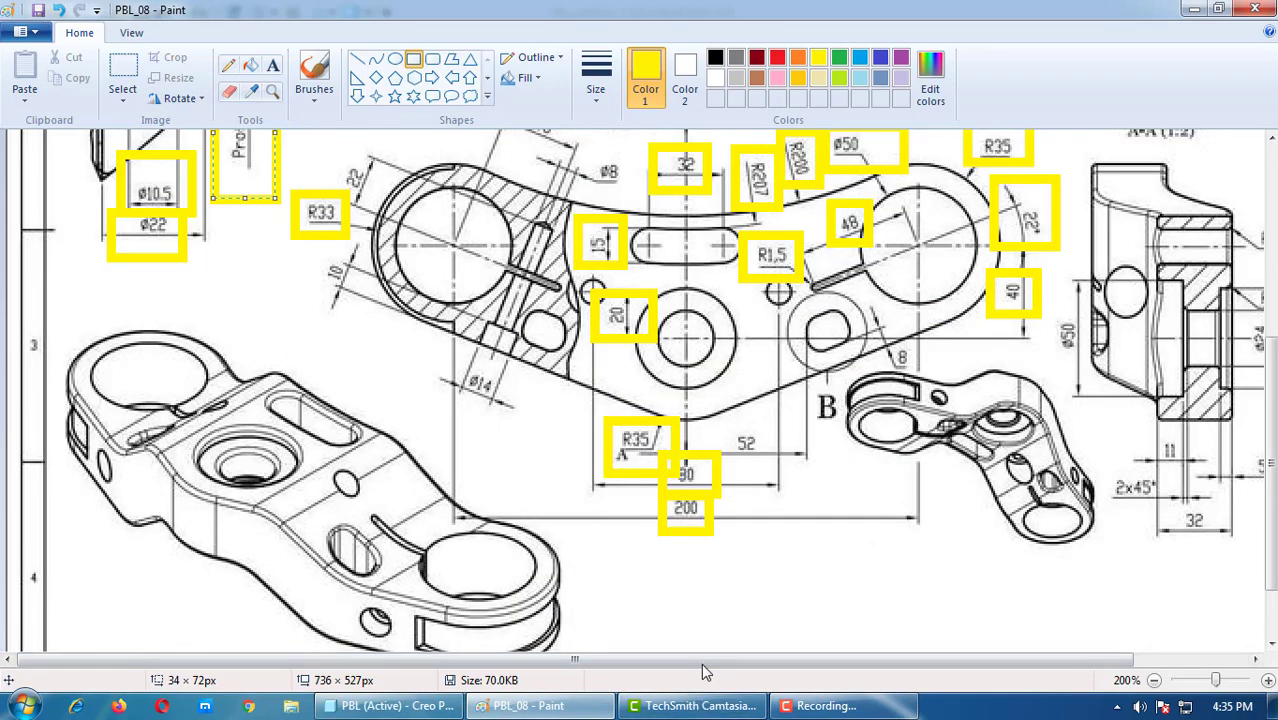
mouse_move(701, 660)
left_mouse_down()
mouse_move(788, 668)
mouse_move(725, 668)
left_mouse_up()
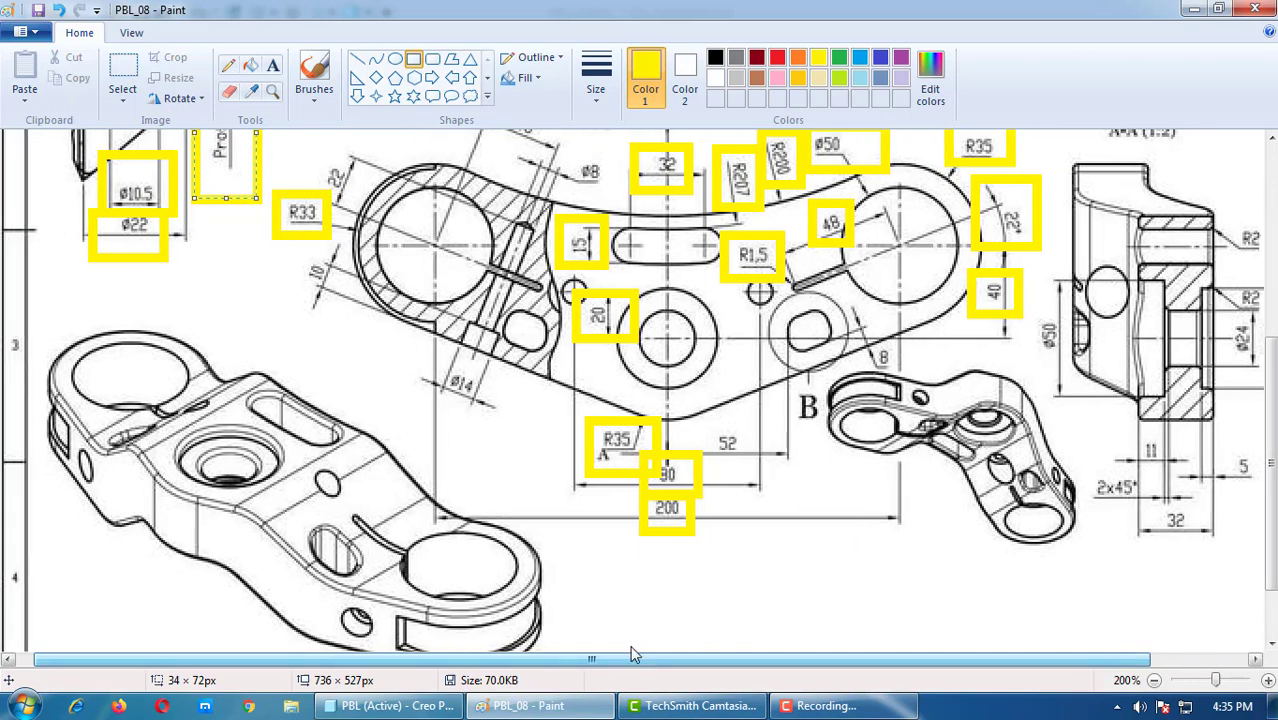
left_click_drag(386, 494, 282, 598)
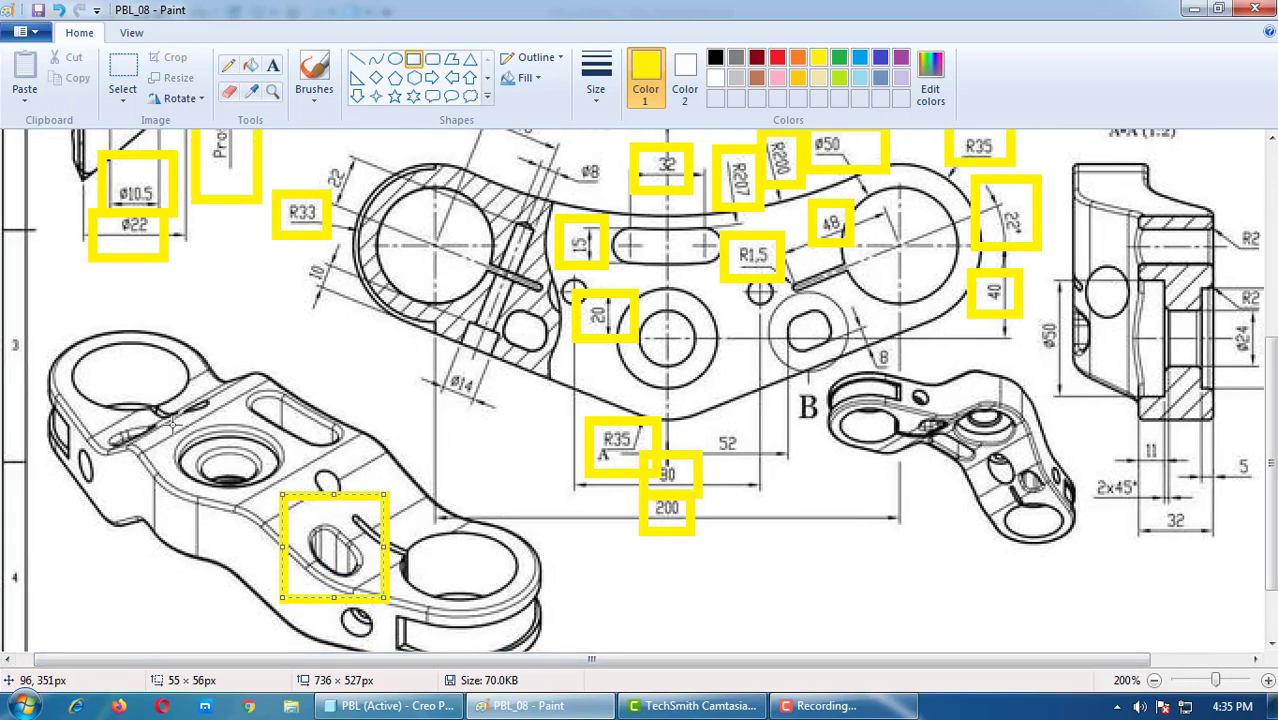
scroll(895, 487, "up", 9)
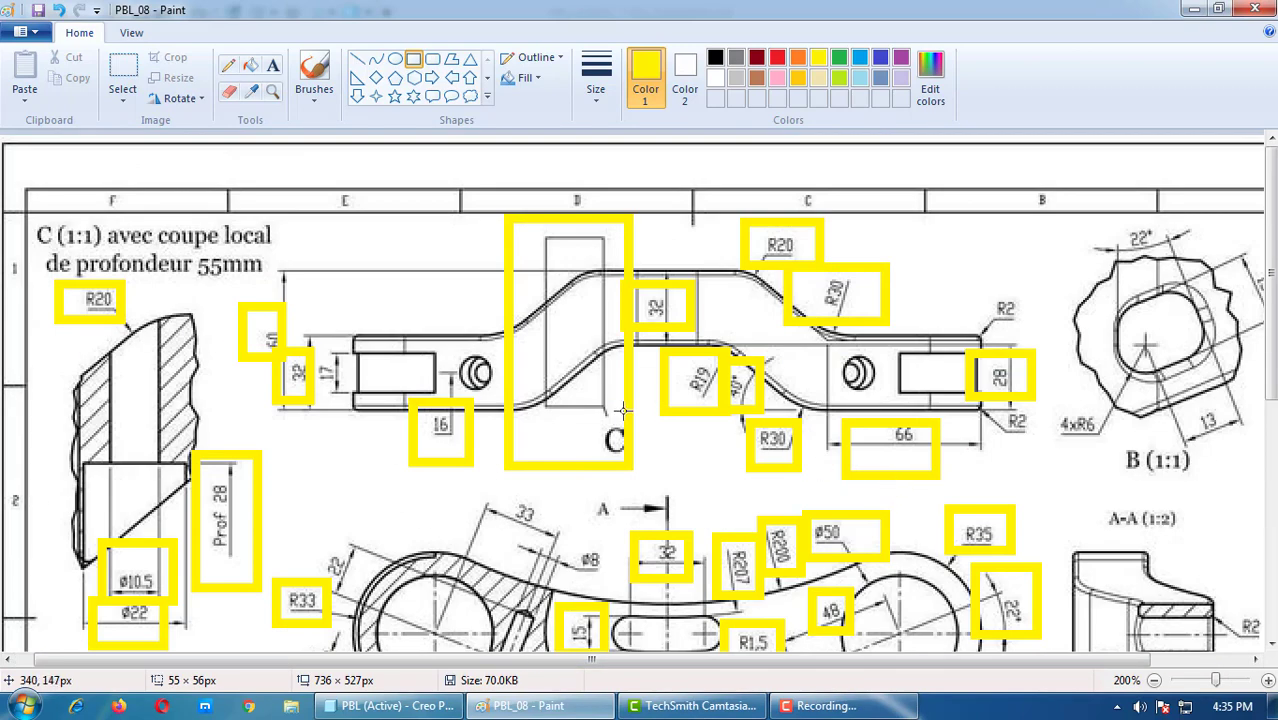
scroll(704, 401, "down", 6)
scroll(1123, 366, "up", 6)
left_click_drag(975, 665, 1072, 665)
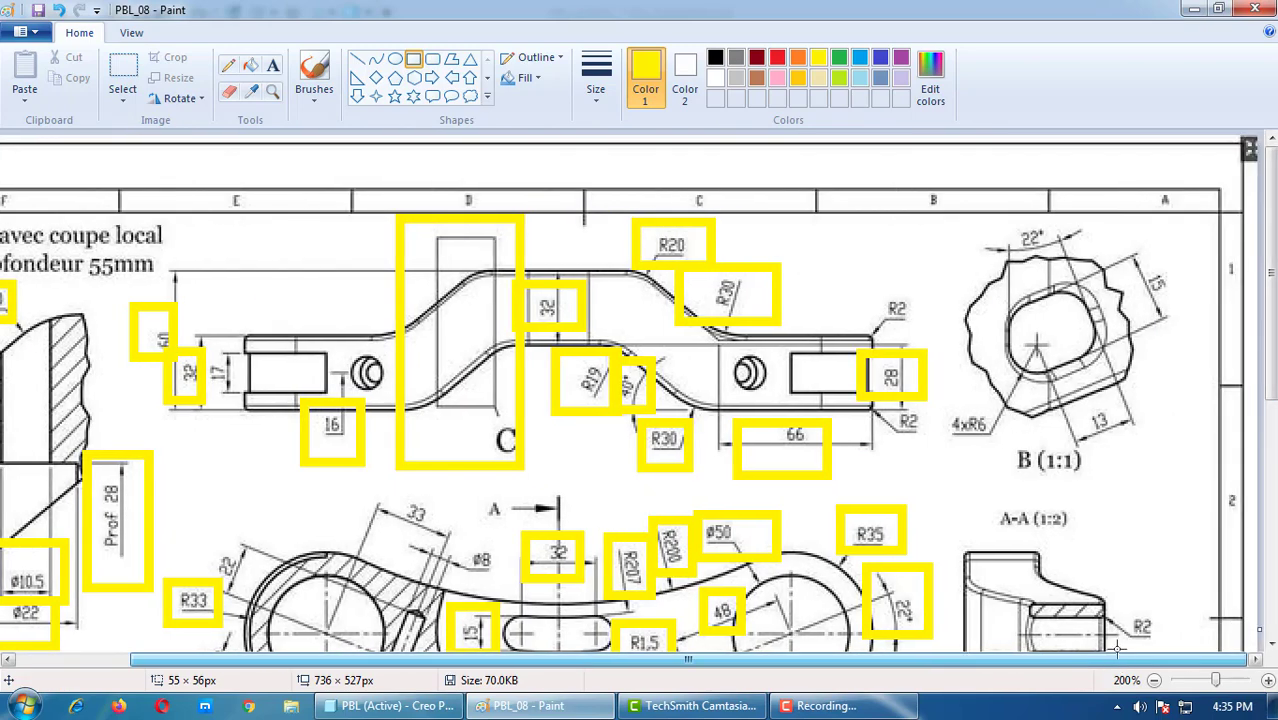
scroll(457, 517, "down", 4)
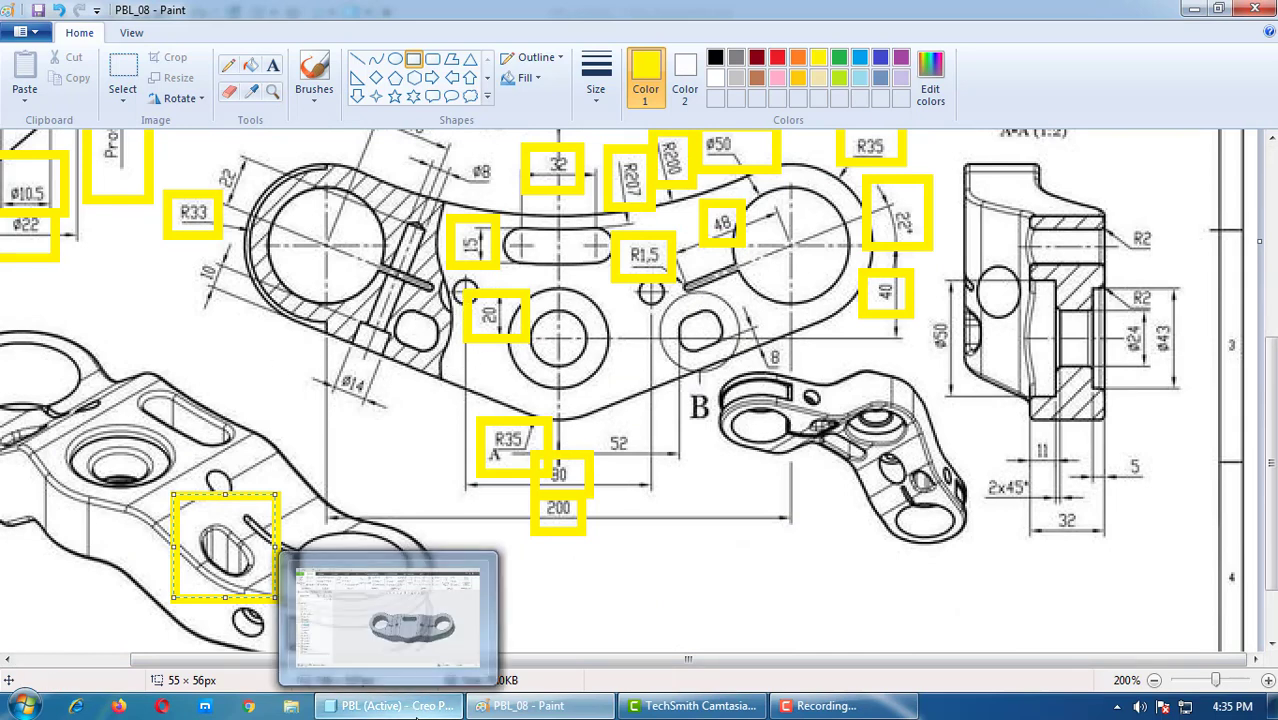
Step: Start a new extrusion, Extrude 8, sketched on the part's top face
left_click(410, 706)
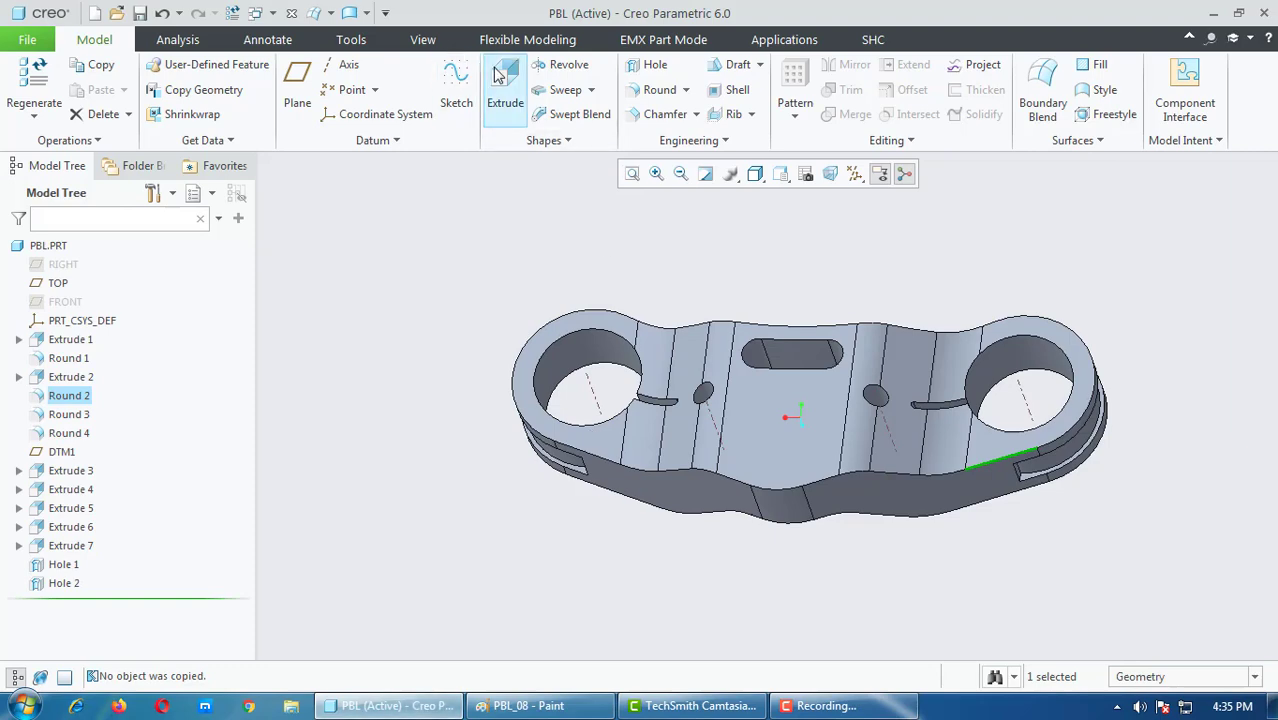
left_click(505, 90)
left_click(778, 437)
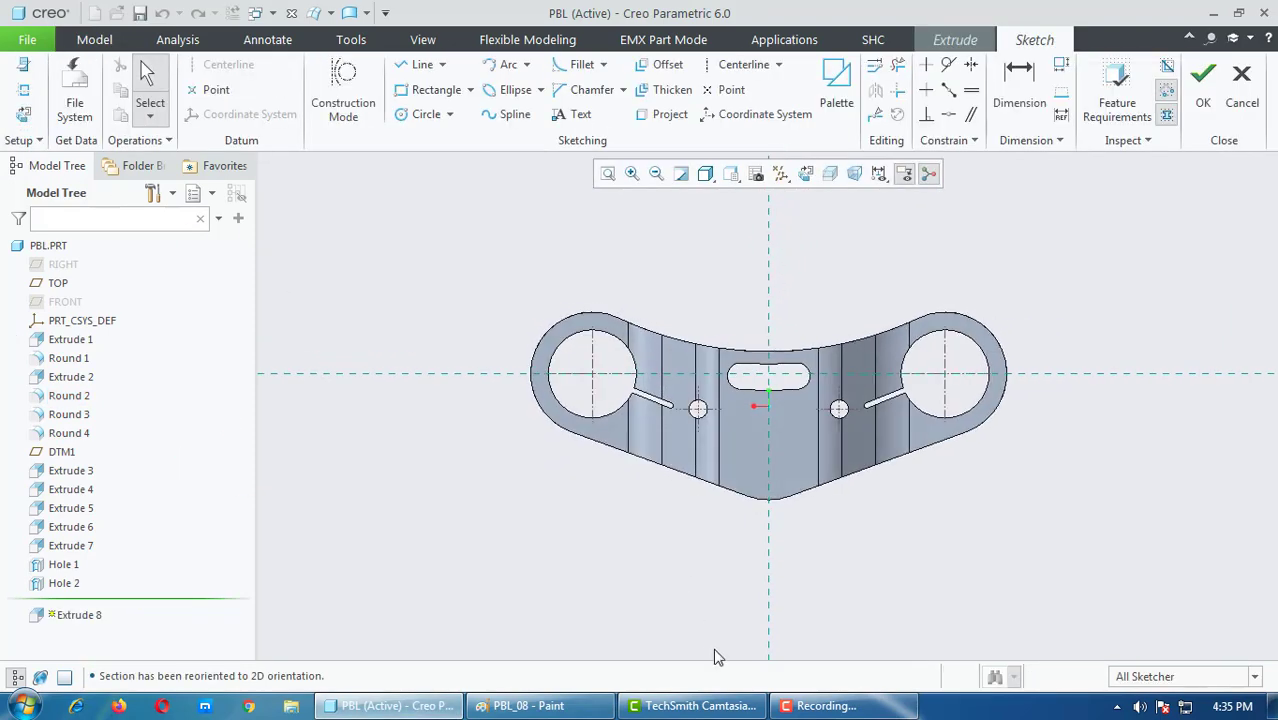
left_click(525, 706)
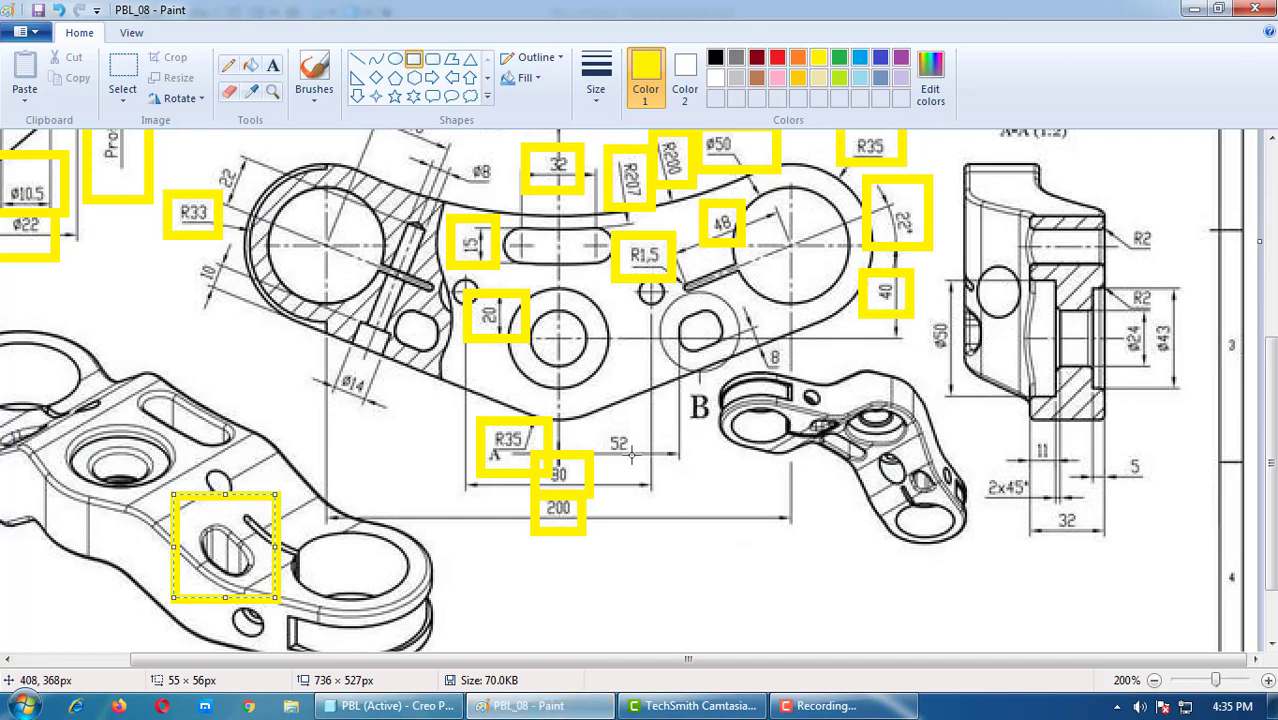
Step: Draw yellow boxes around the 52 and 8 dimensions near view B
left_click_drag(652, 405, 602, 467)
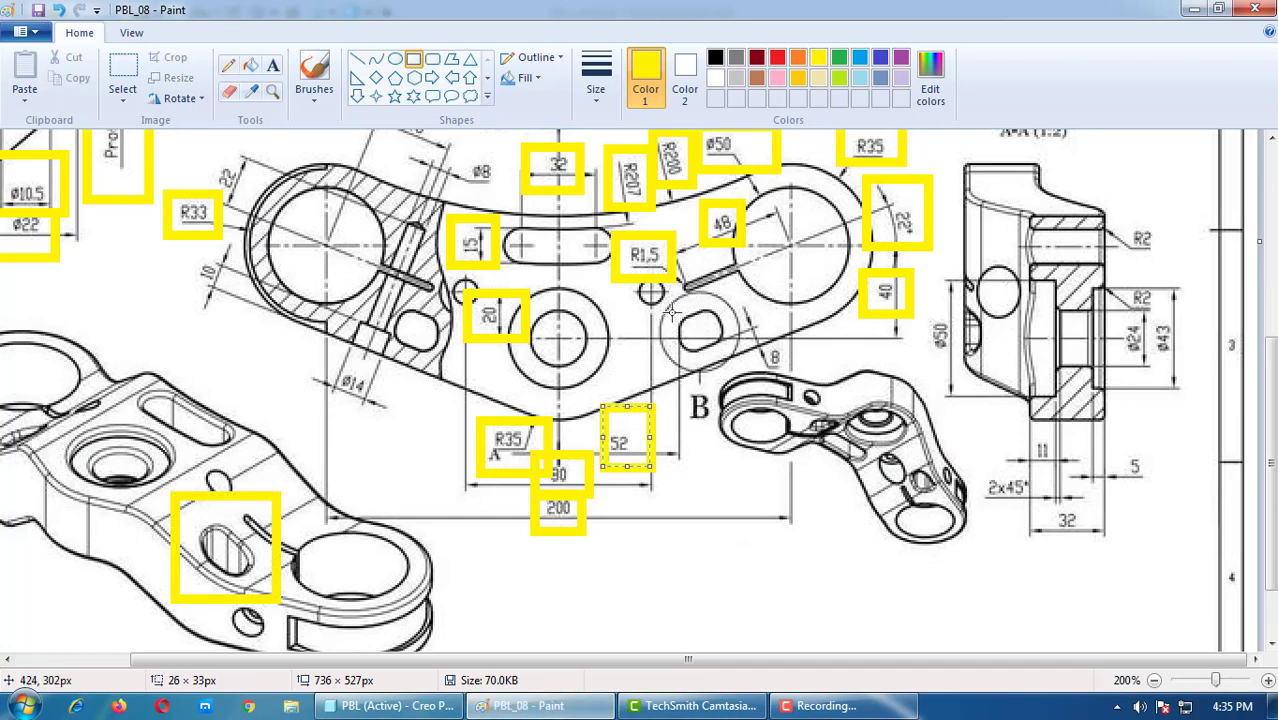
scroll(1114, 386, "up", 5)
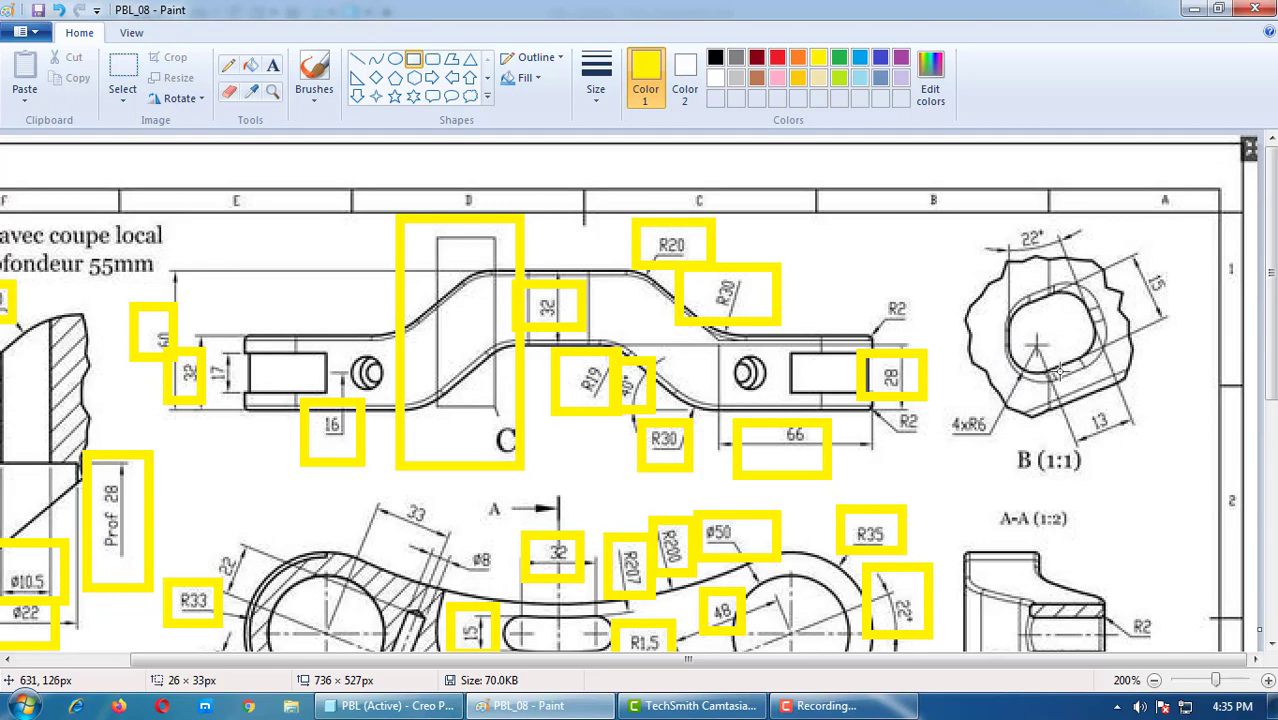
scroll(755, 450, "down", 5)
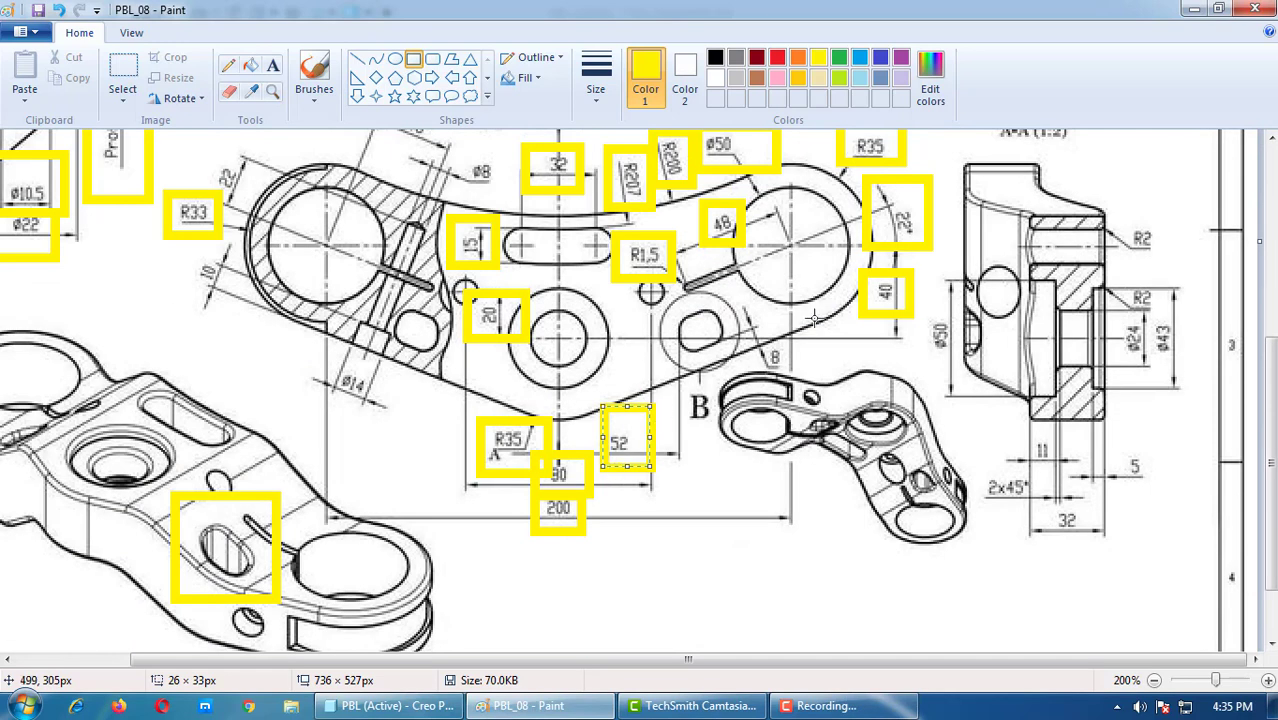
left_click_drag(819, 318, 745, 408)
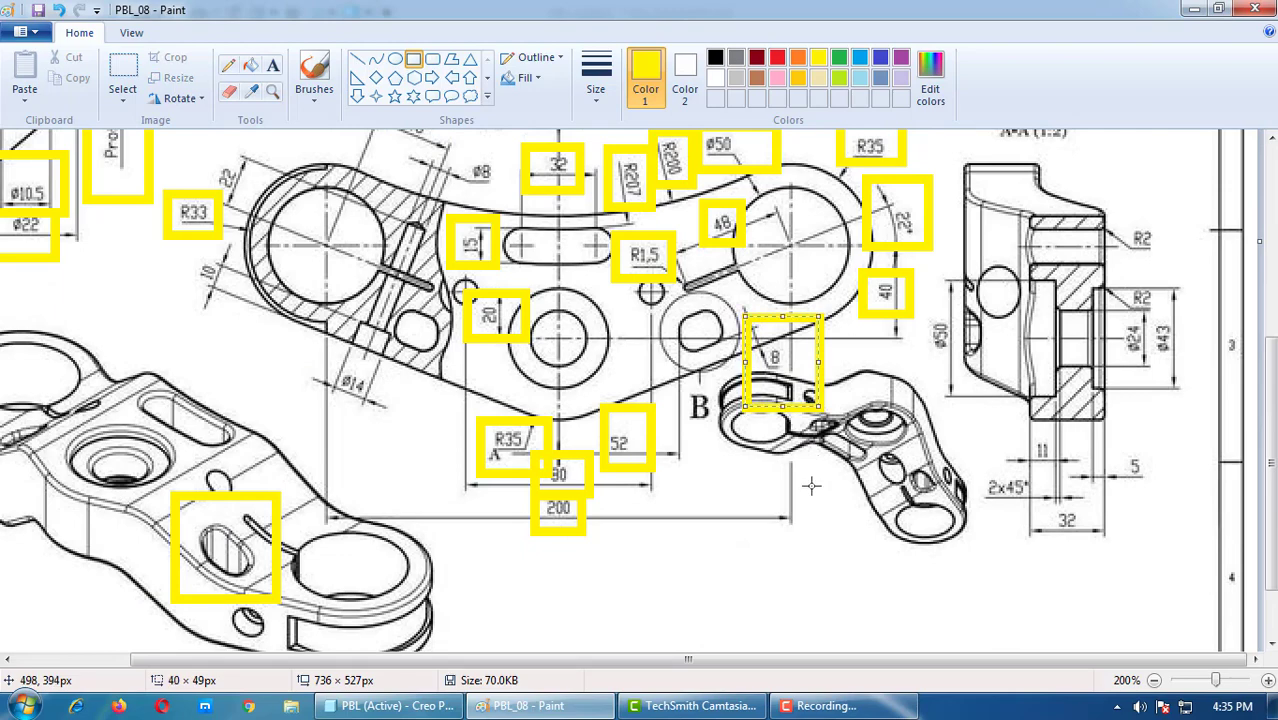
Step: Draw a horizontal centerline below the holes and a vertical centerline right of centre
left_click(390, 706)
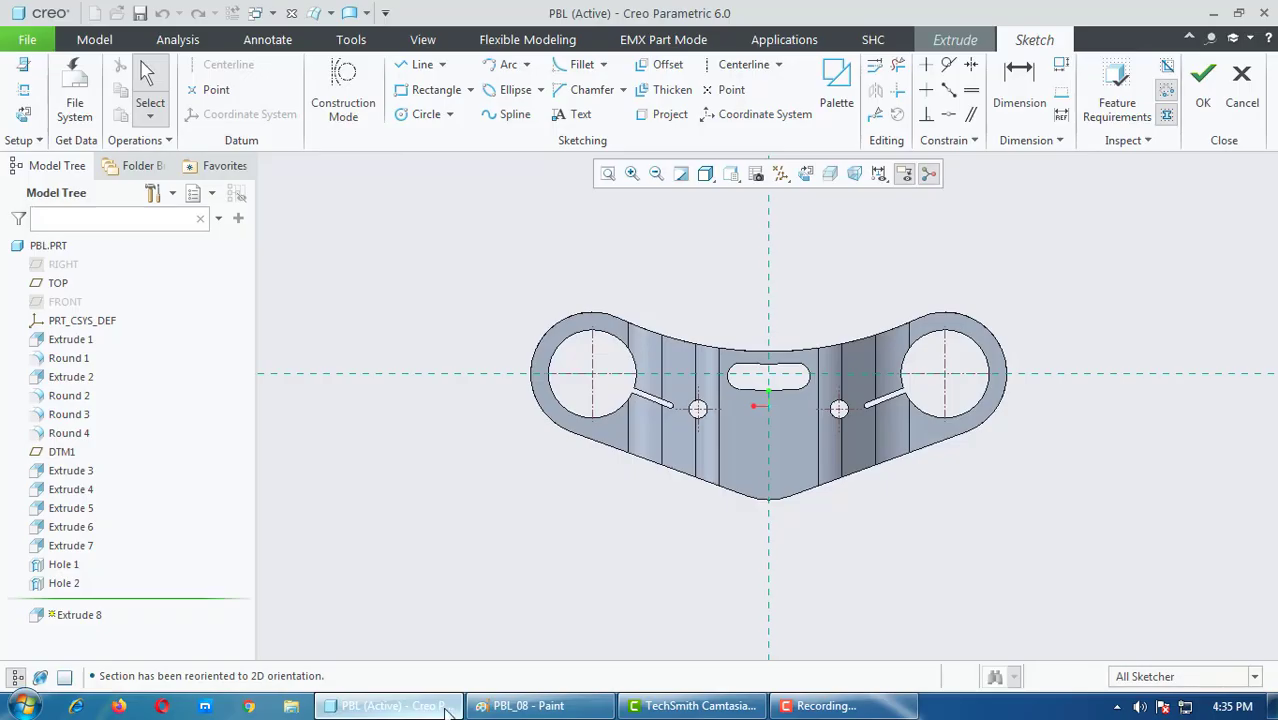
scroll(848, 478, "down", 2)
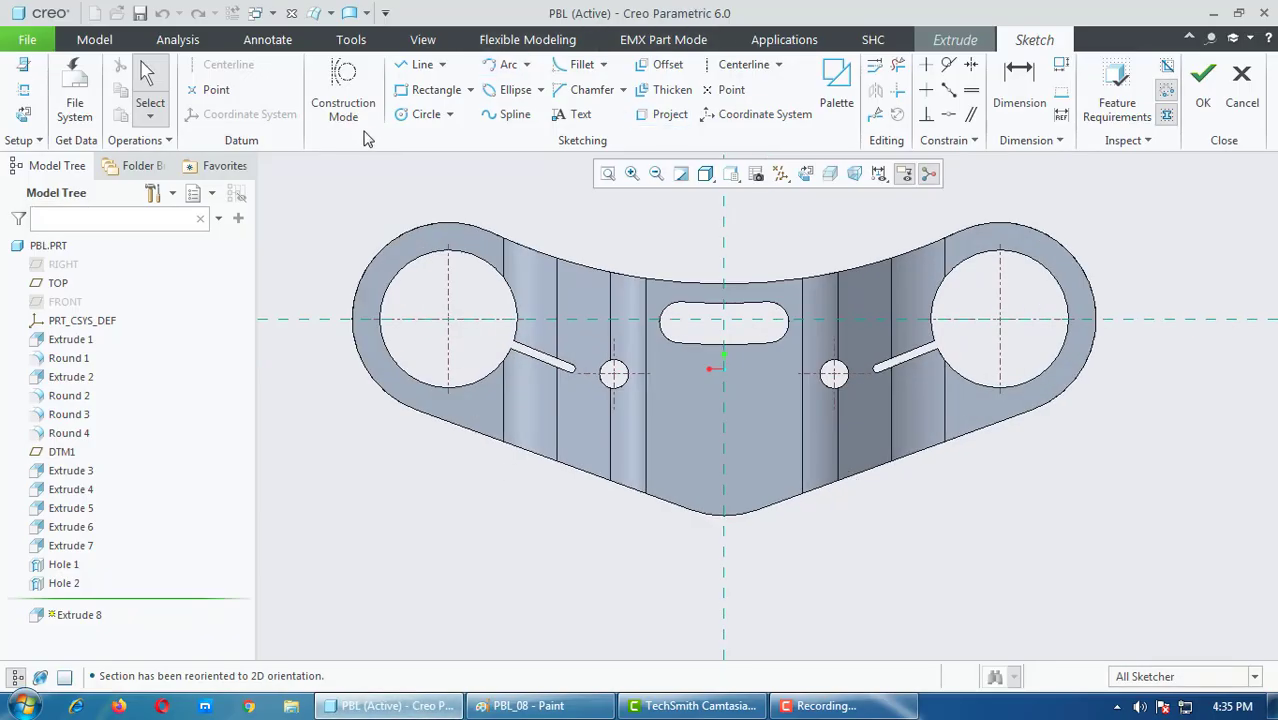
left_click(743, 64)
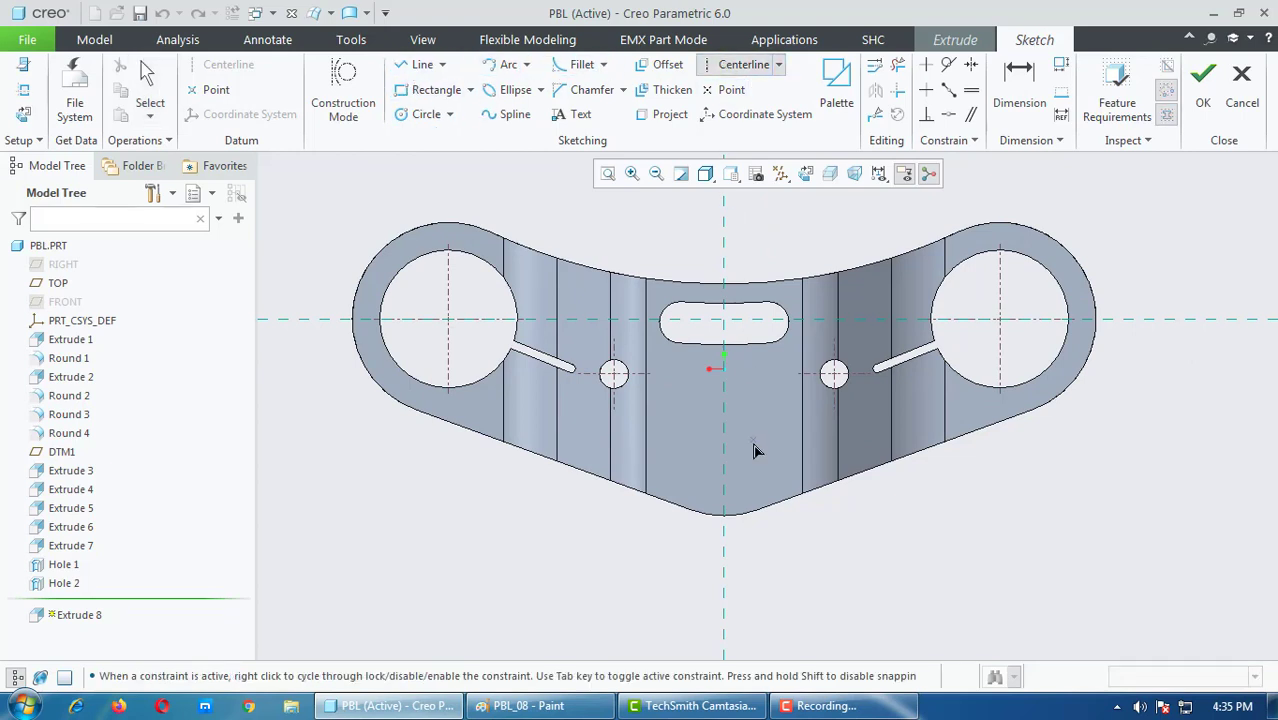
left_click(725, 455)
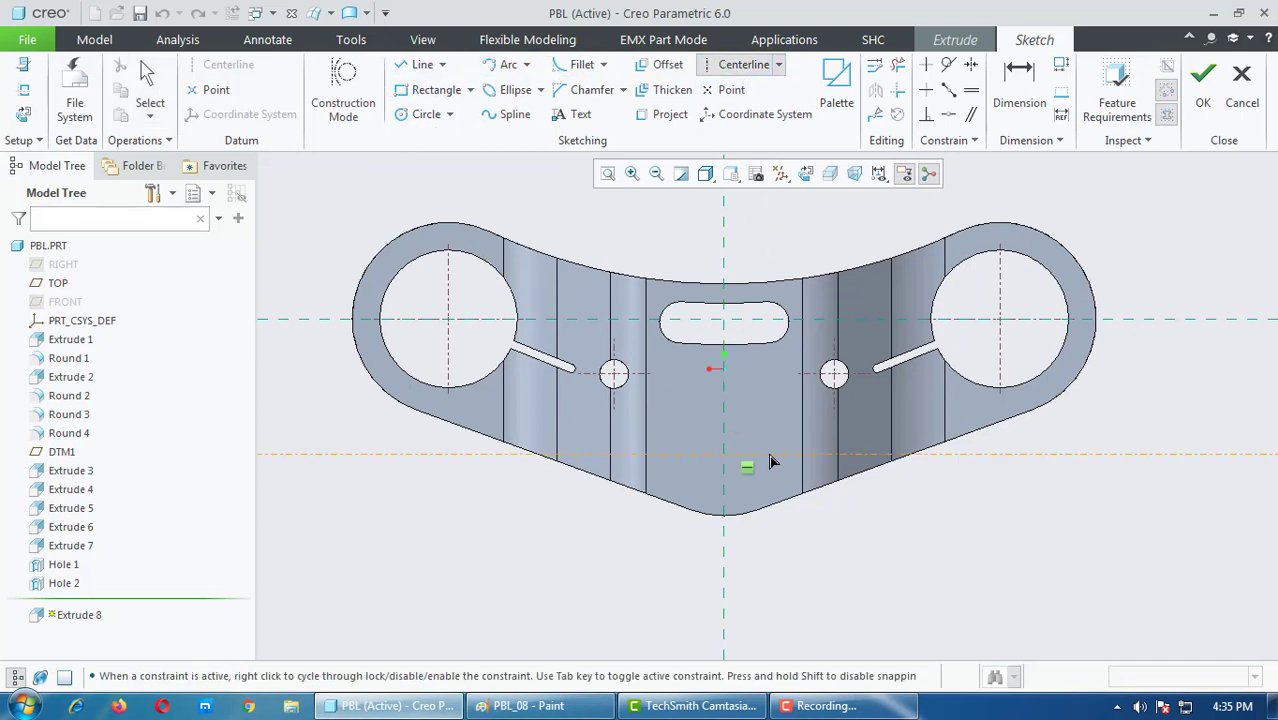
left_click(857, 511)
middle_click(933, 505)
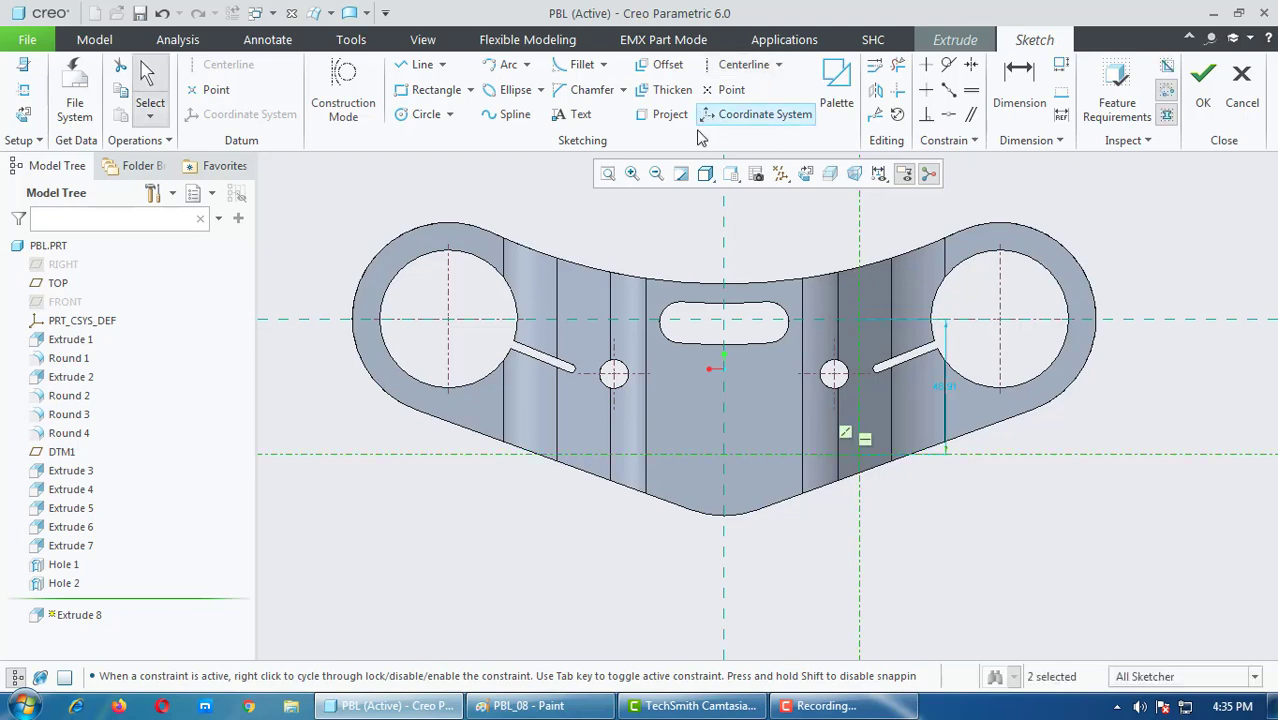
left_click(705, 174)
left_click(716, 237)
scroll(807, 525, "down", 2)
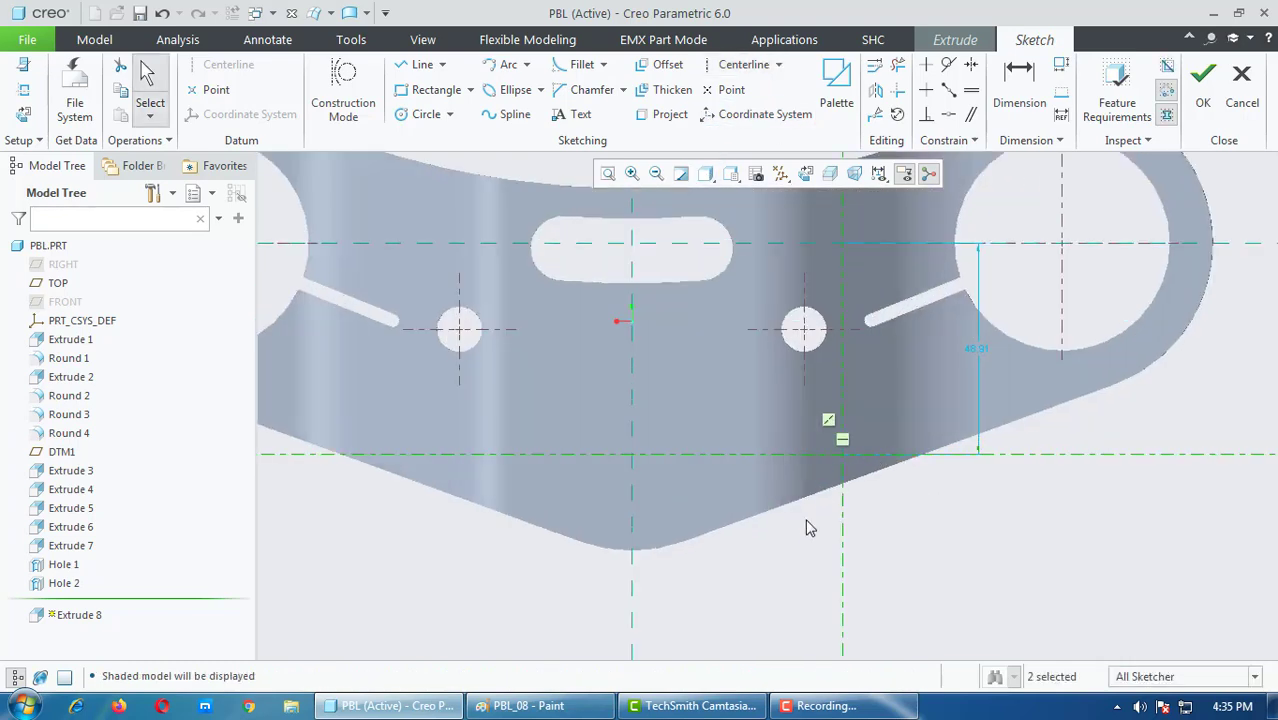
scroll(888, 530, "down", 2)
scroll(855, 562, "up", 2)
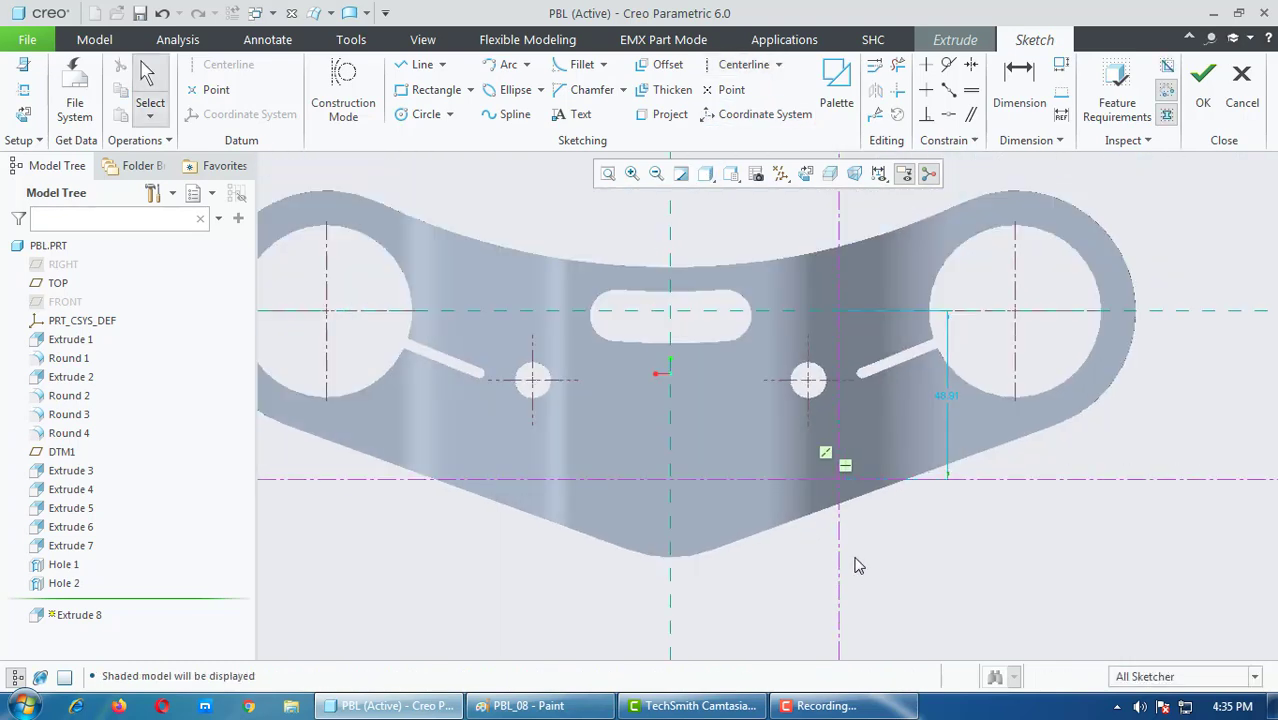
Step: Dimension the vertical centerline 52 from the central axis, deleting the conflicting Colinear constraint
key("d")
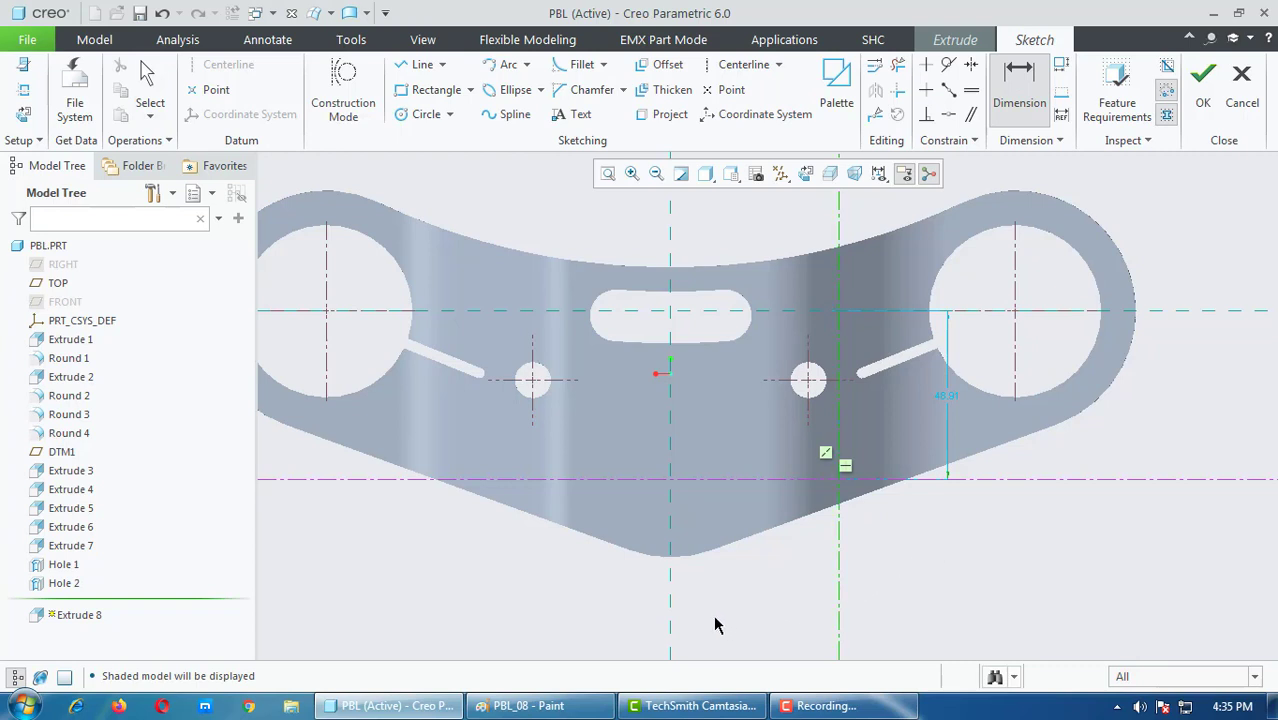
middle_click(672, 607)
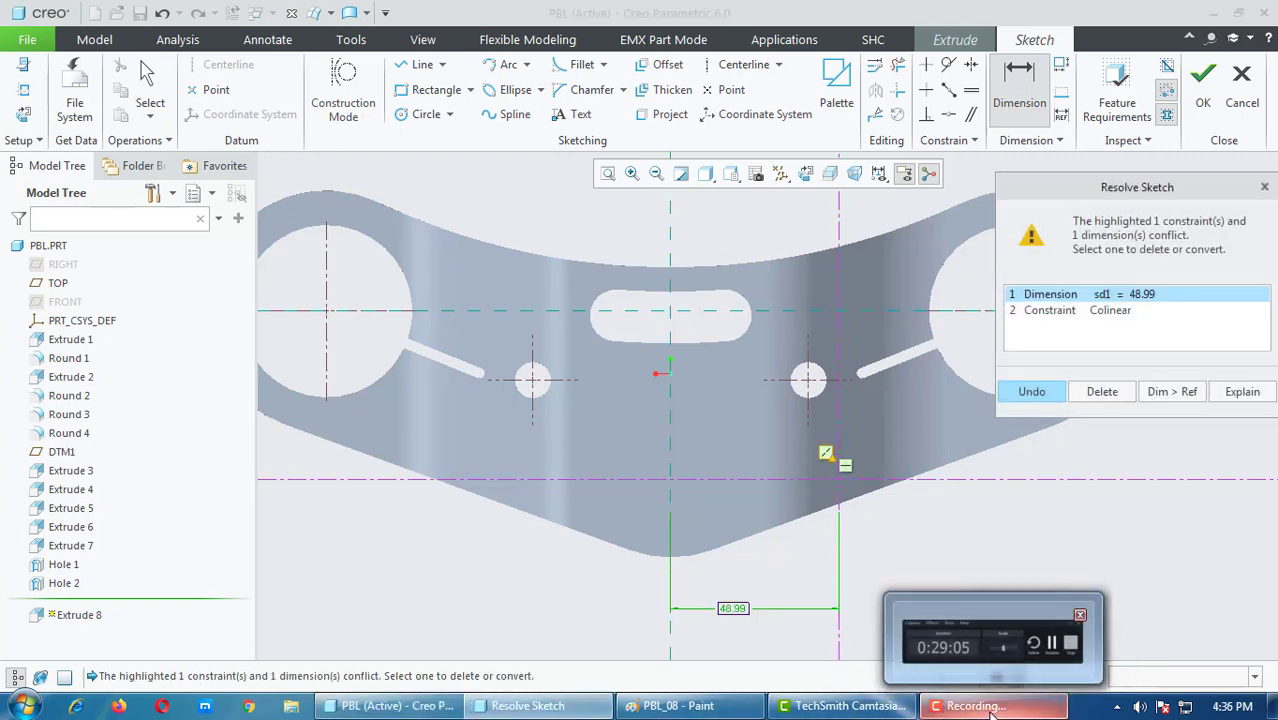
left_click(1112, 310)
left_click(1102, 392)
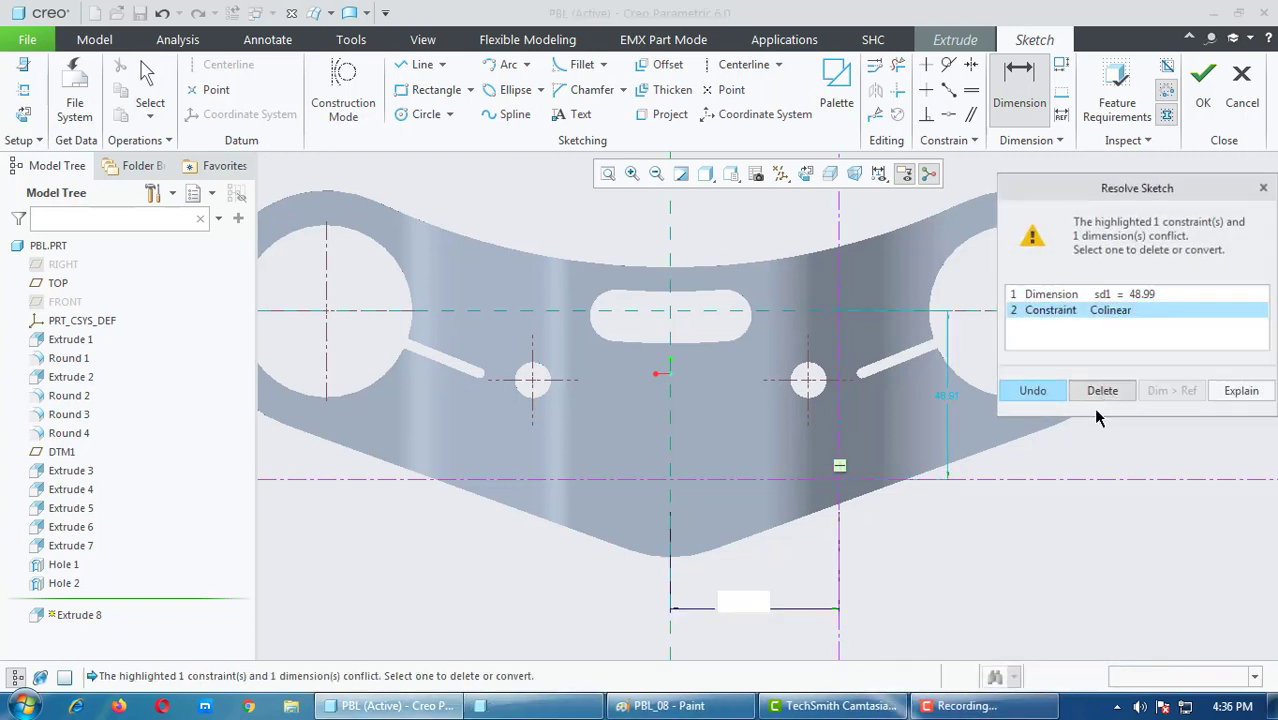
type("52")
key("Return")
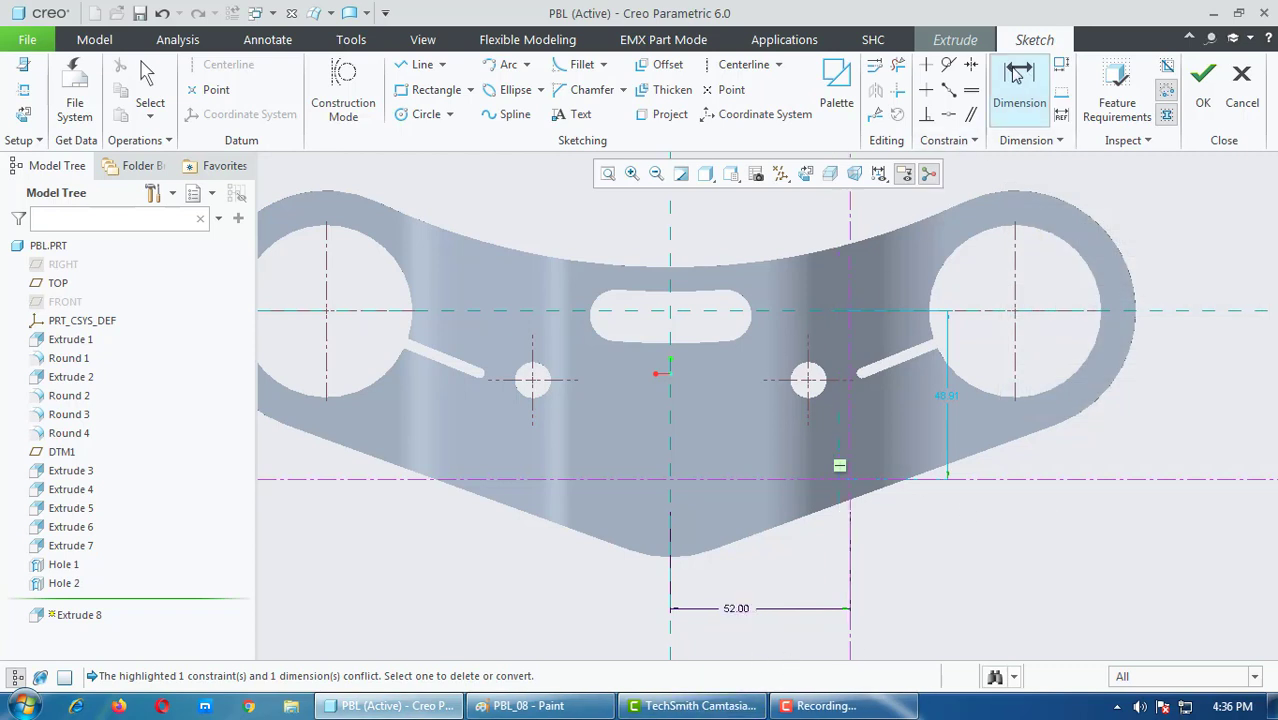
middle_click(1045, 510)
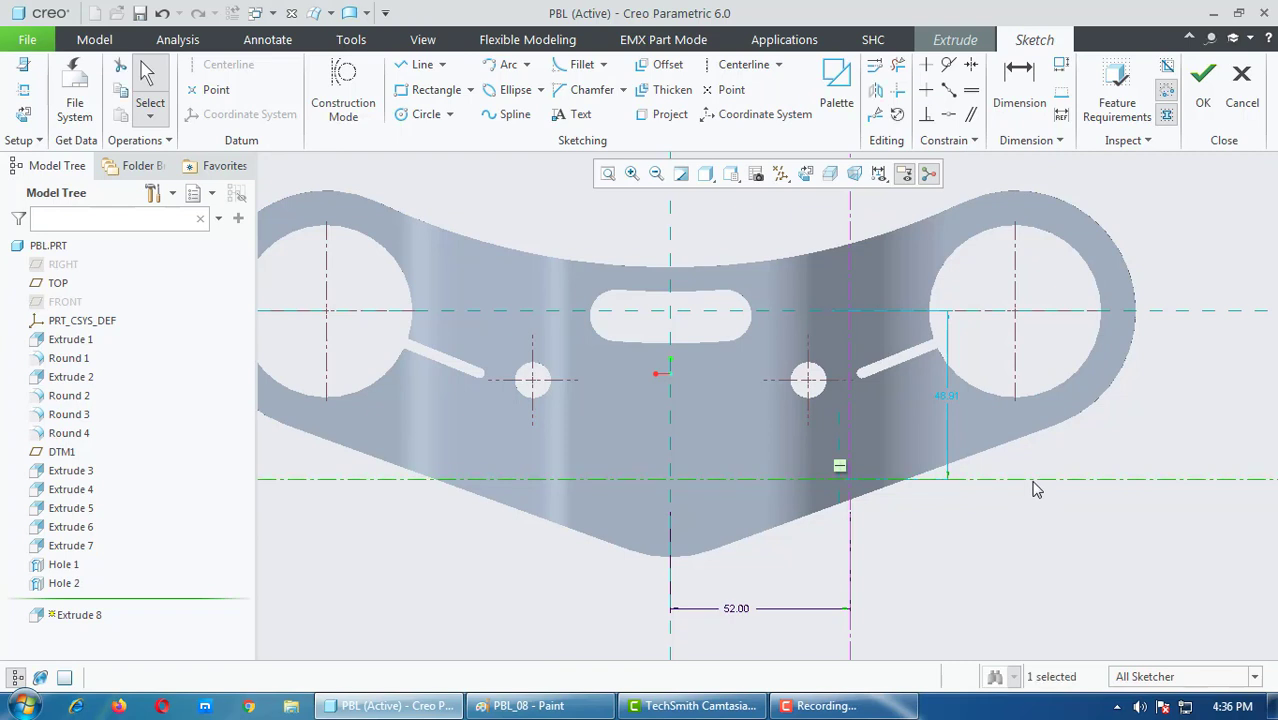
scroll(960, 482, "down", 2)
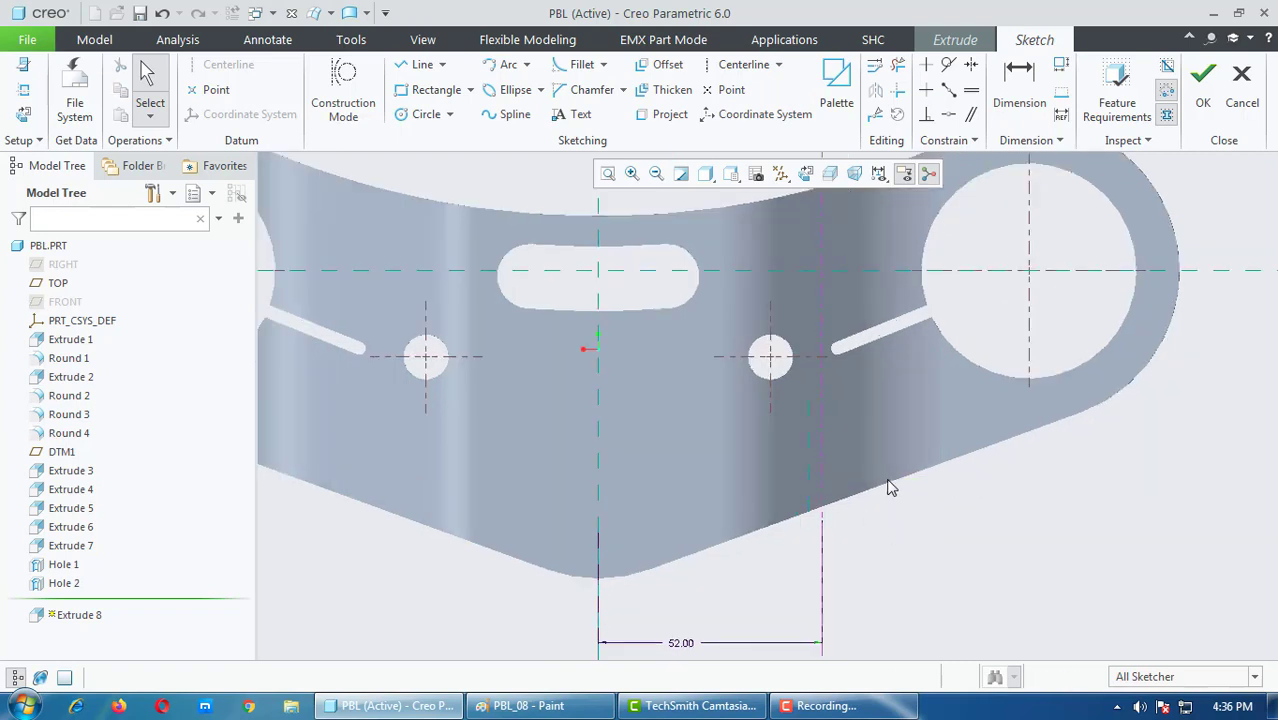
Step: Draw a centerline along the lower right slanted edge
left_click(660, 65)
scroll(880, 495, "down", 3)
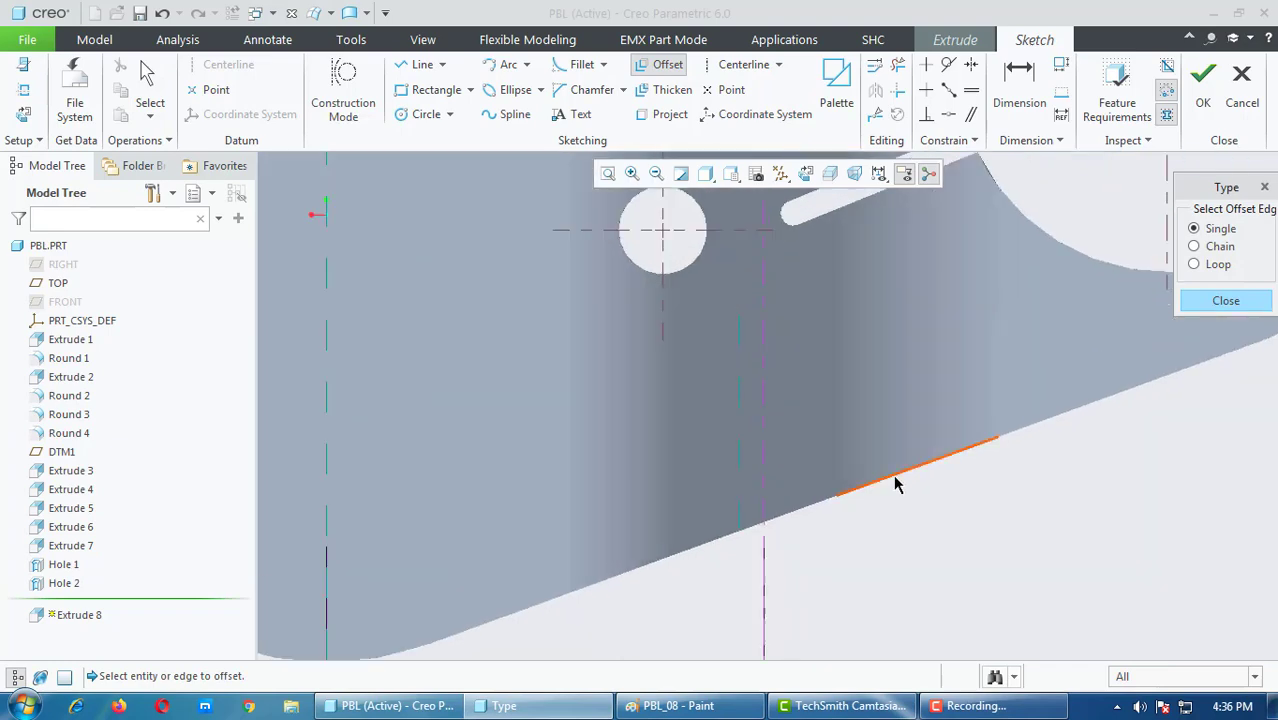
scroll(802, 543, "up", 5)
left_click(743, 64)
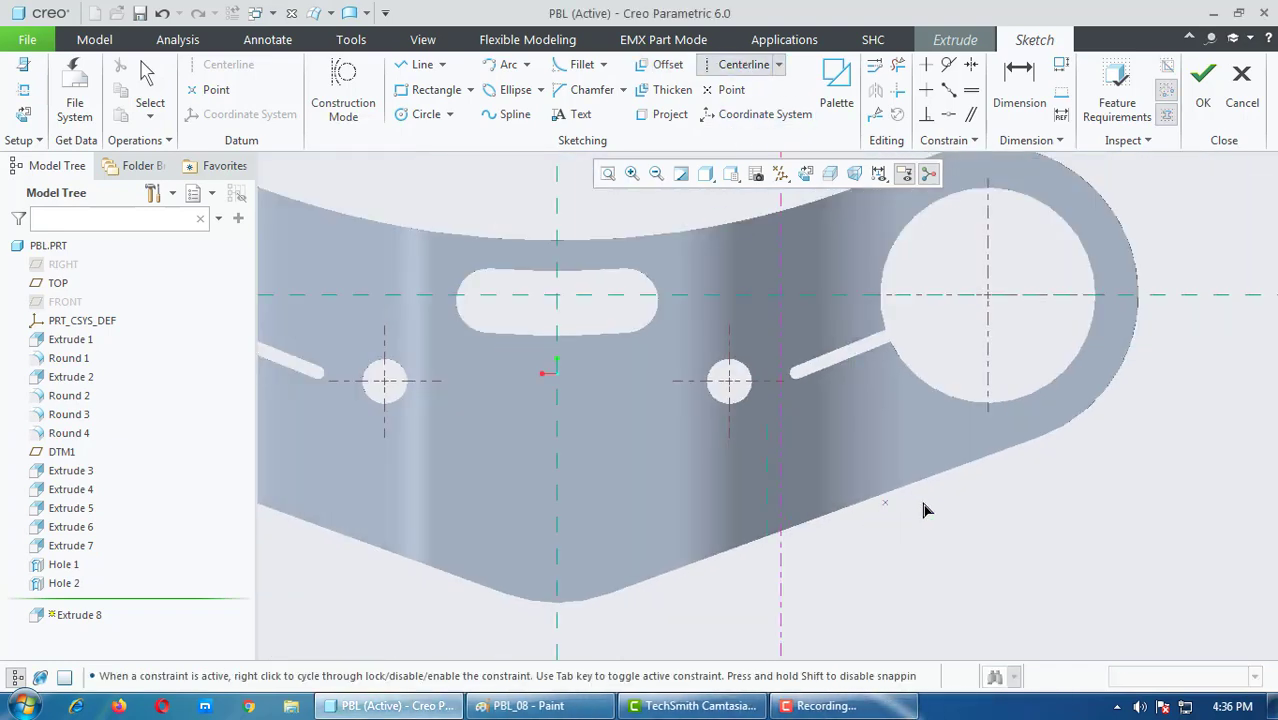
left_click(935, 482)
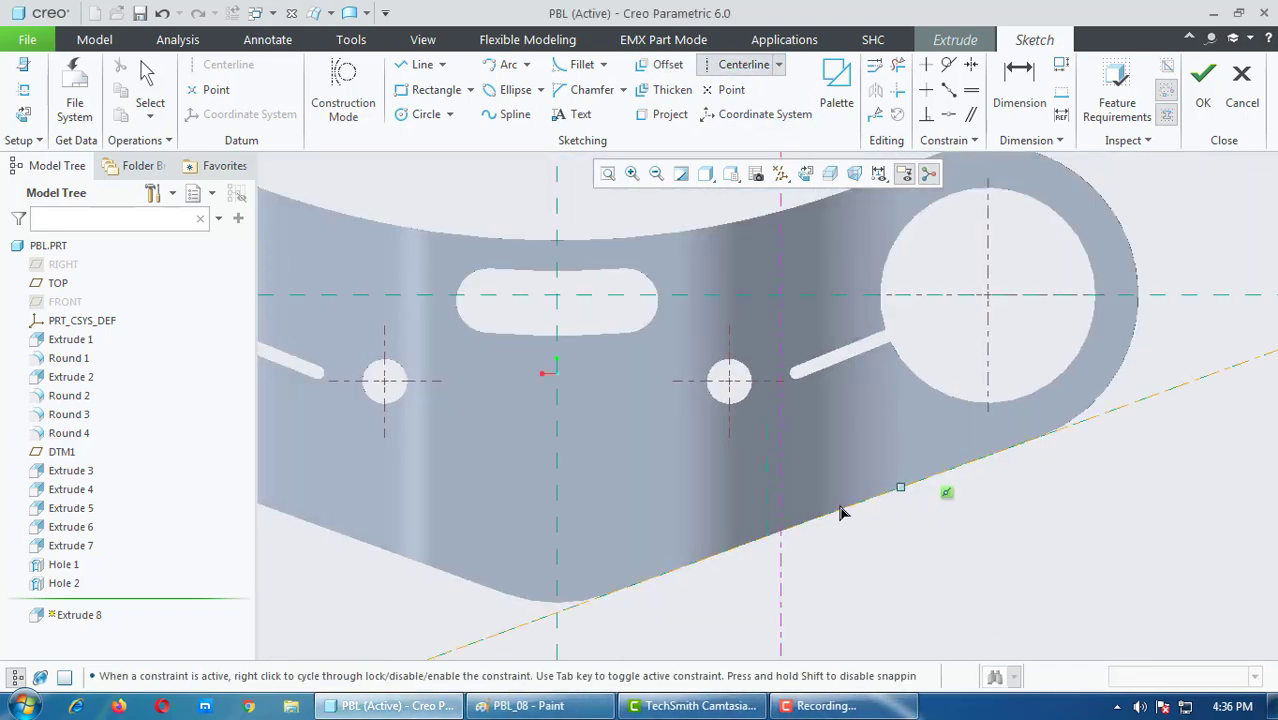
left_click(741, 530)
middle_click(741, 530)
scroll(727, 480, "up", 3)
scroll(970, 277, "down", 3)
Step: Draw a line from where the edge meets the large hole's rim to the bottom curve
left_click(415, 64)
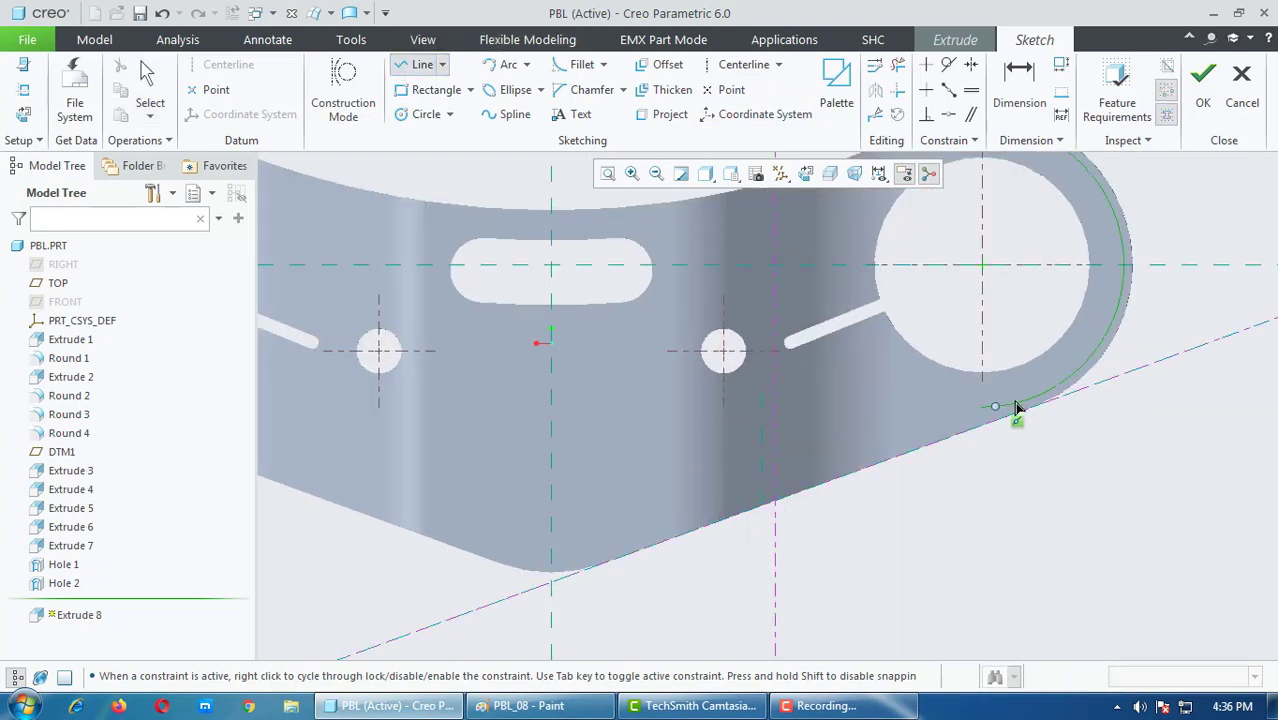
left_click(1150, 368)
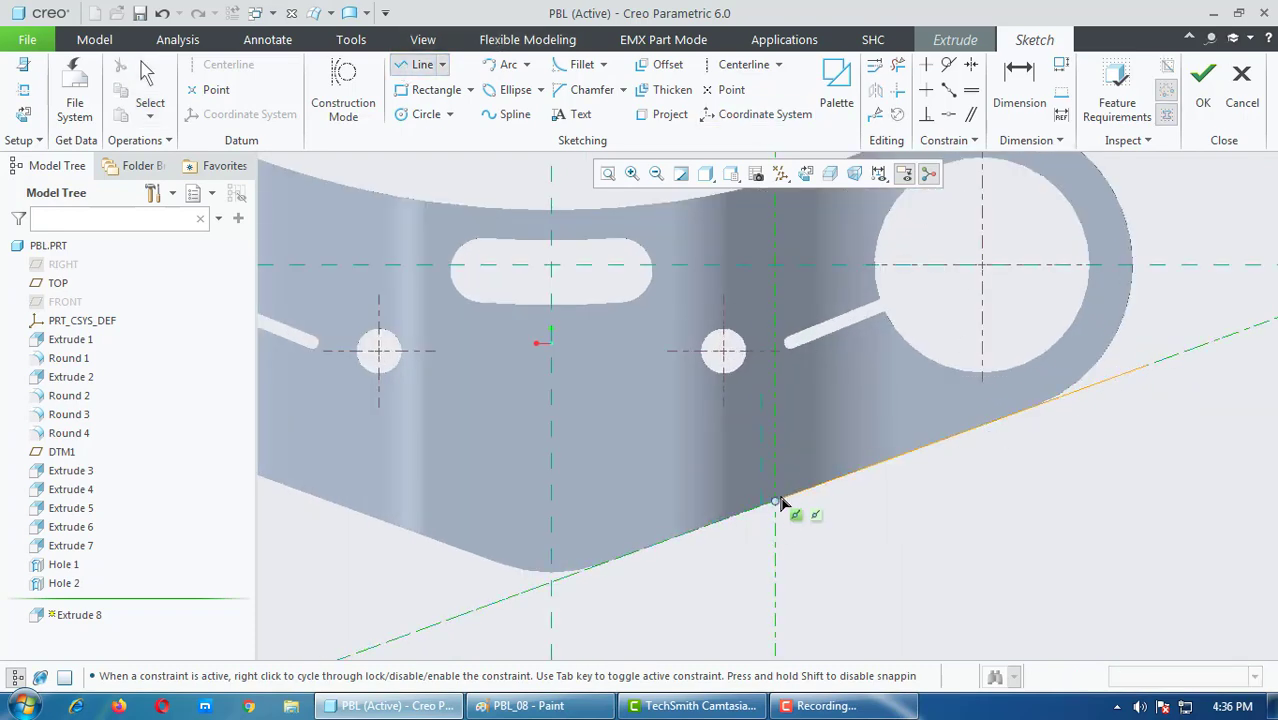
left_click(528, 591)
middle_click(866, 575)
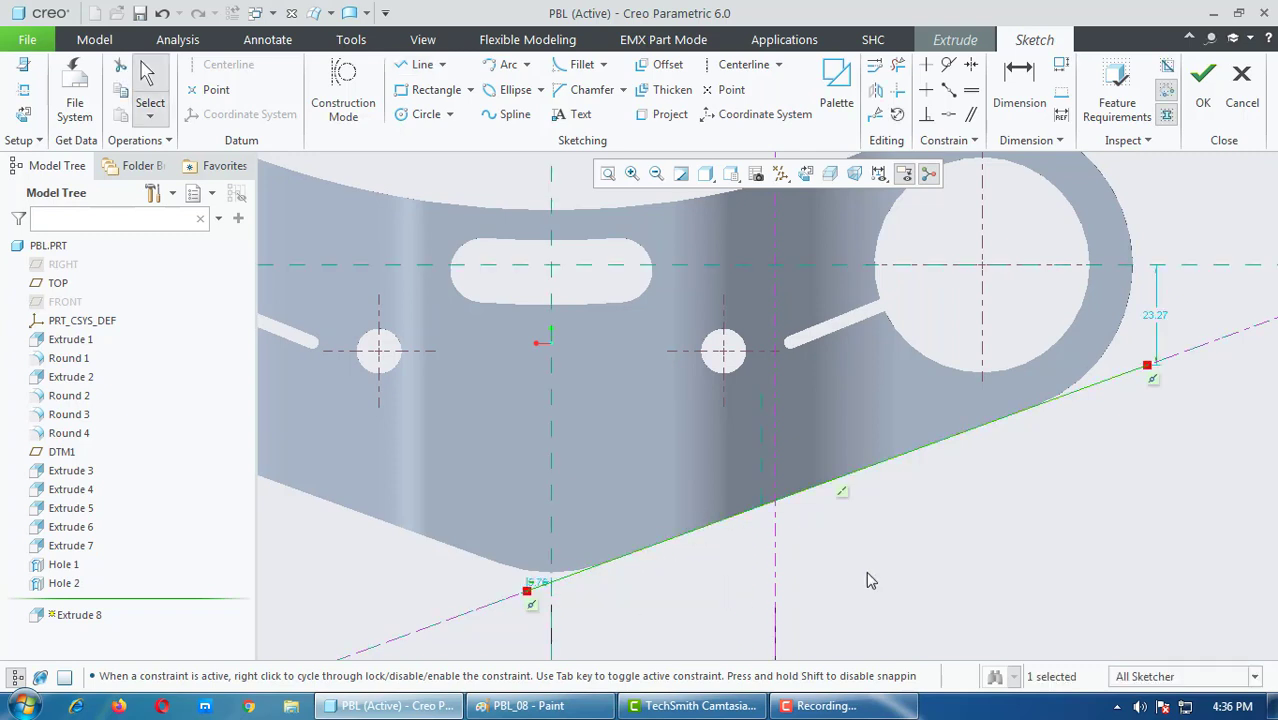
left_click(866, 571)
scroll(865, 493, "up", 2)
scroll(845, 560, "down", 2)
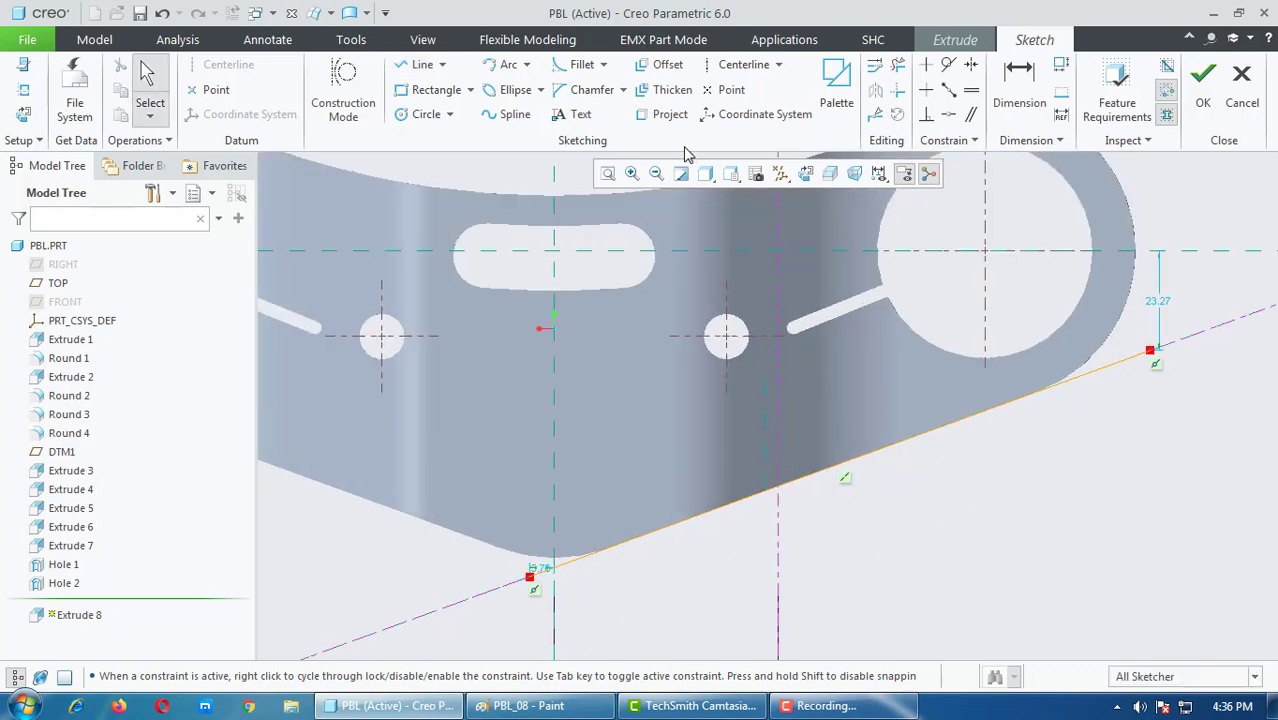
Step: Switch to no-hidden-lines display and offset the new lower line into a parallel sloped line
left_click(705, 173)
left_click(722, 258)
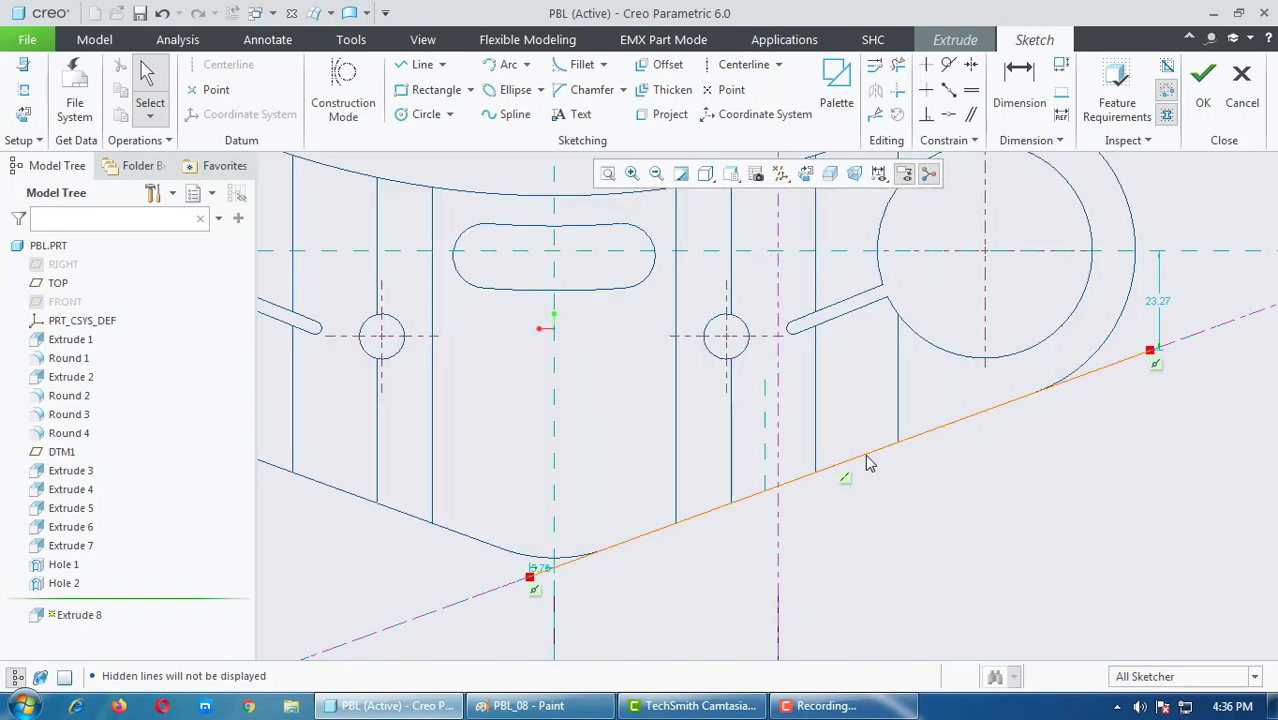
left_click(660, 64)
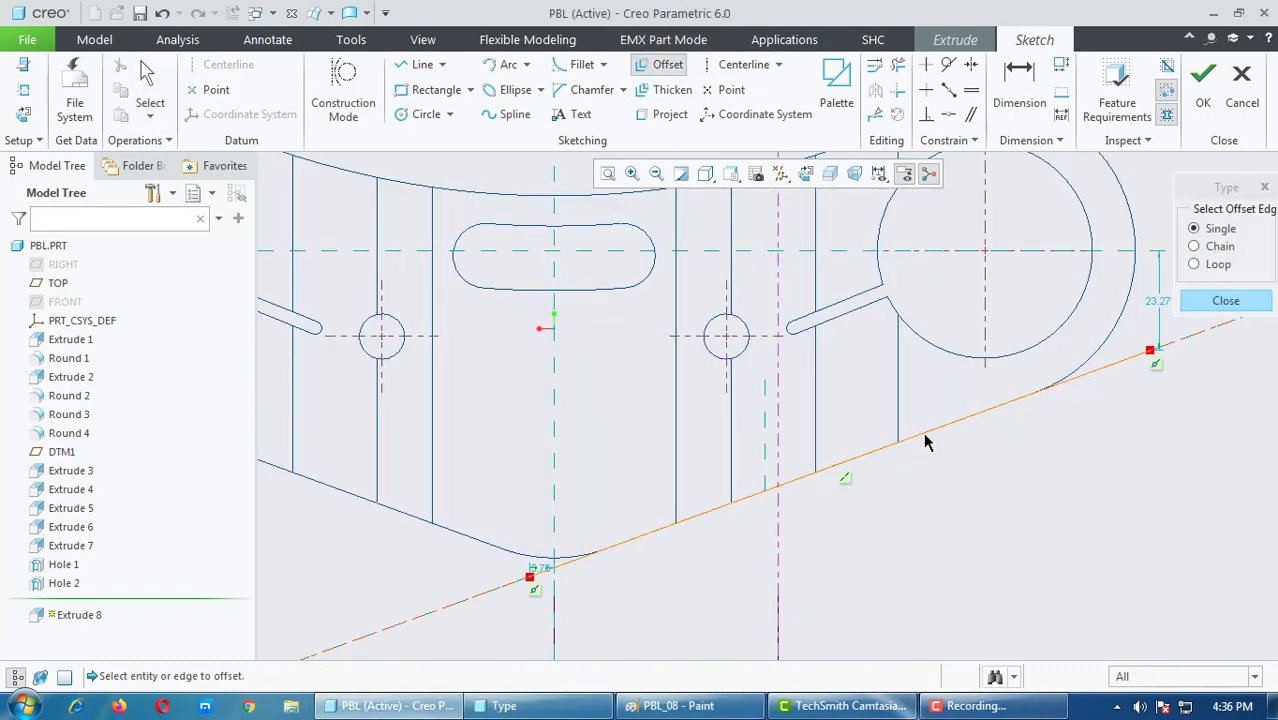
left_click(1108, 374)
type("8")
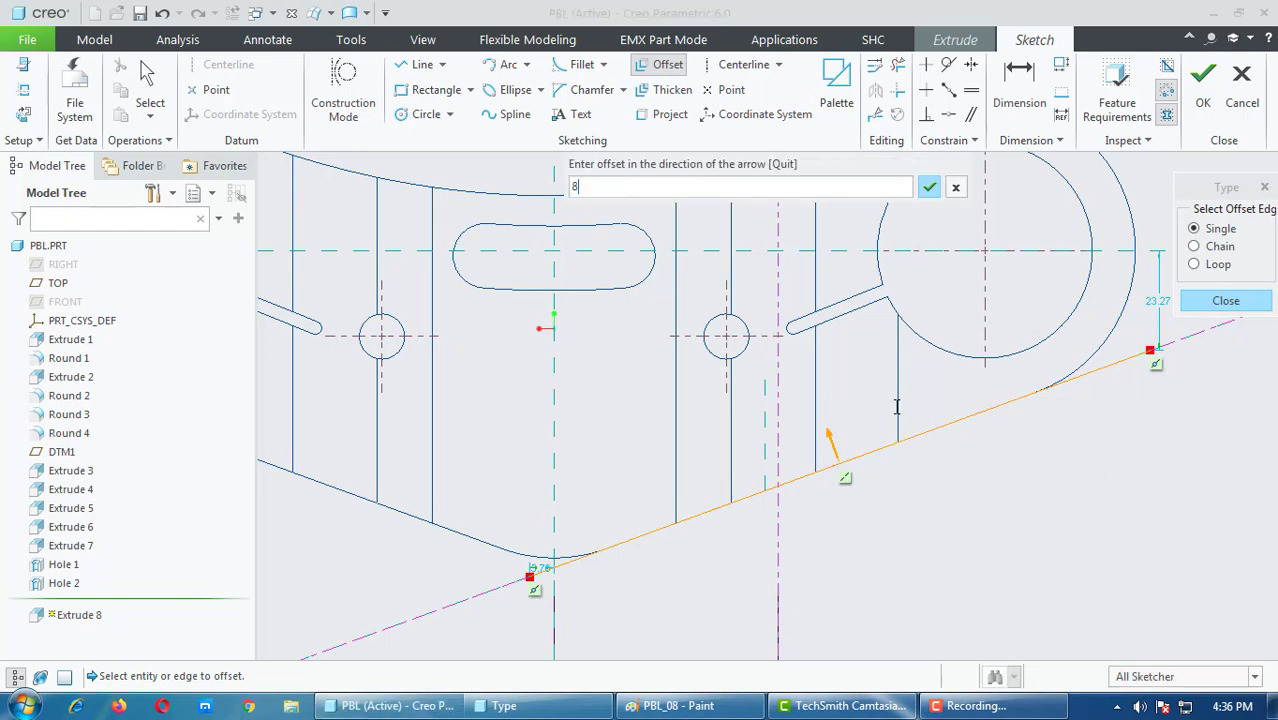
type(".5")
key("Return")
scroll(766, 405, "up", 3)
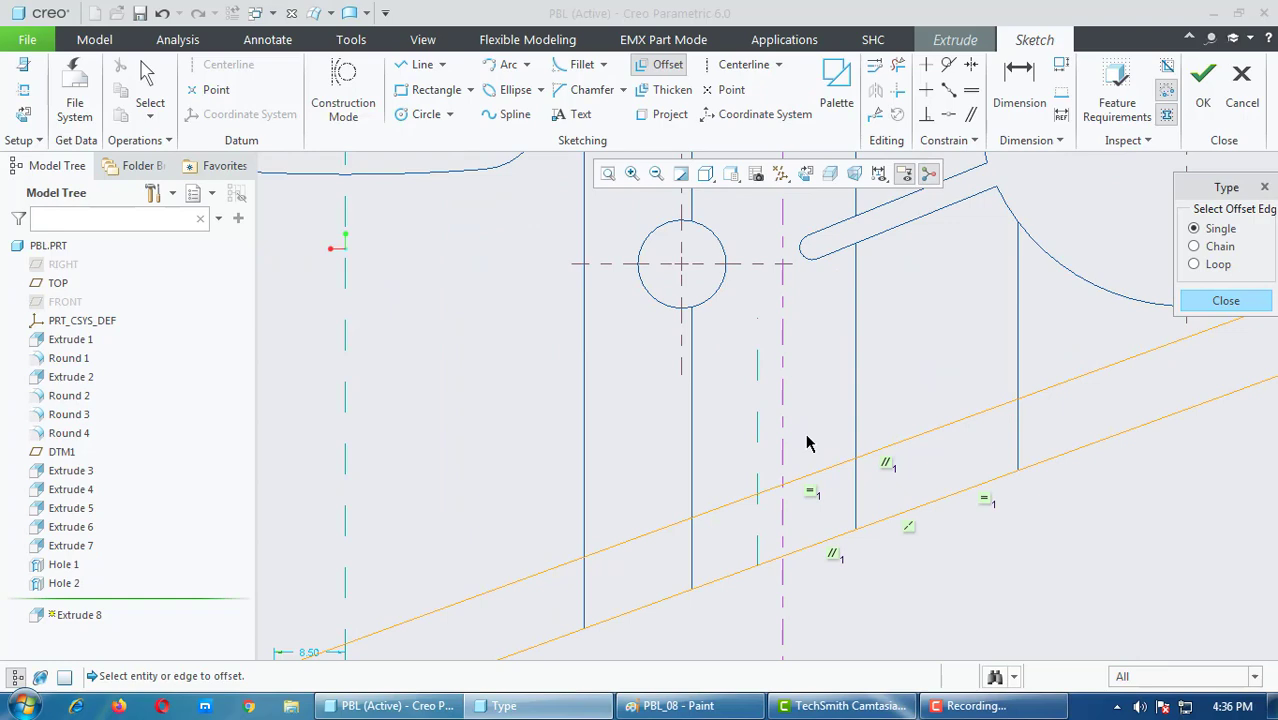
middle_click(771, 491)
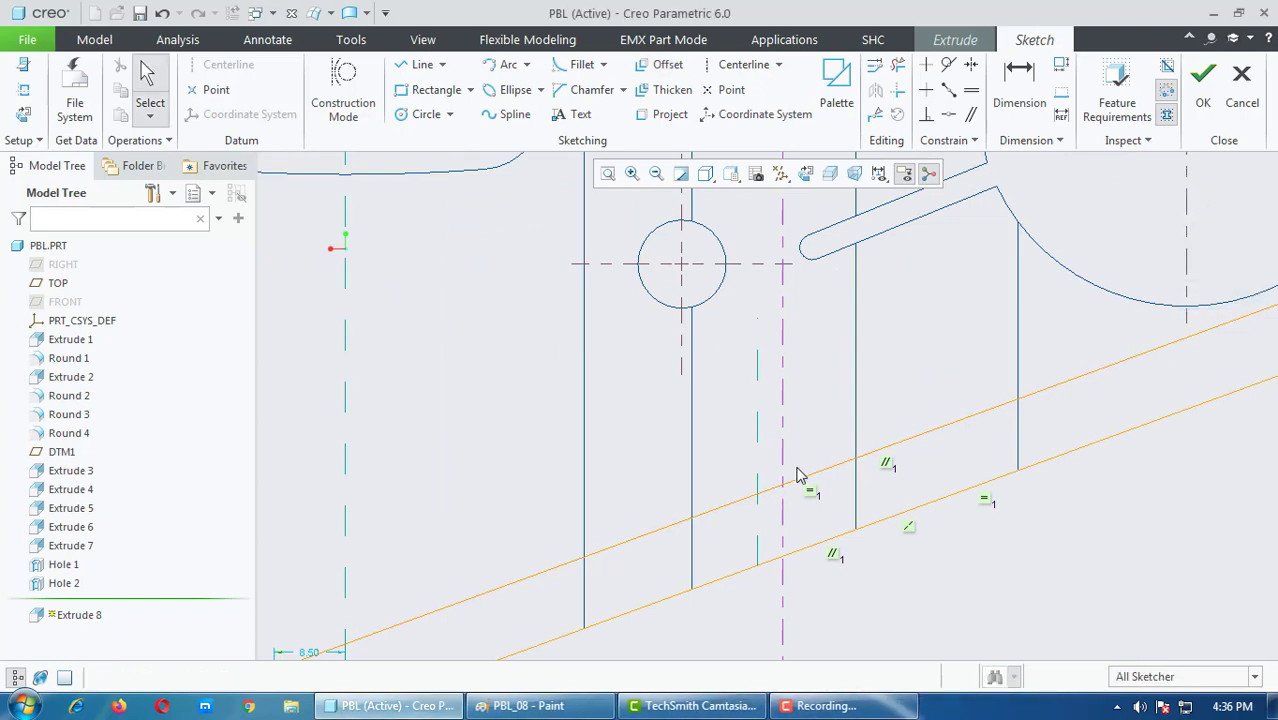
left_click(829, 549)
Step: Bring the dimensioned bracket drawing in Paint to the front
scroll(782, 525, "up", 3)
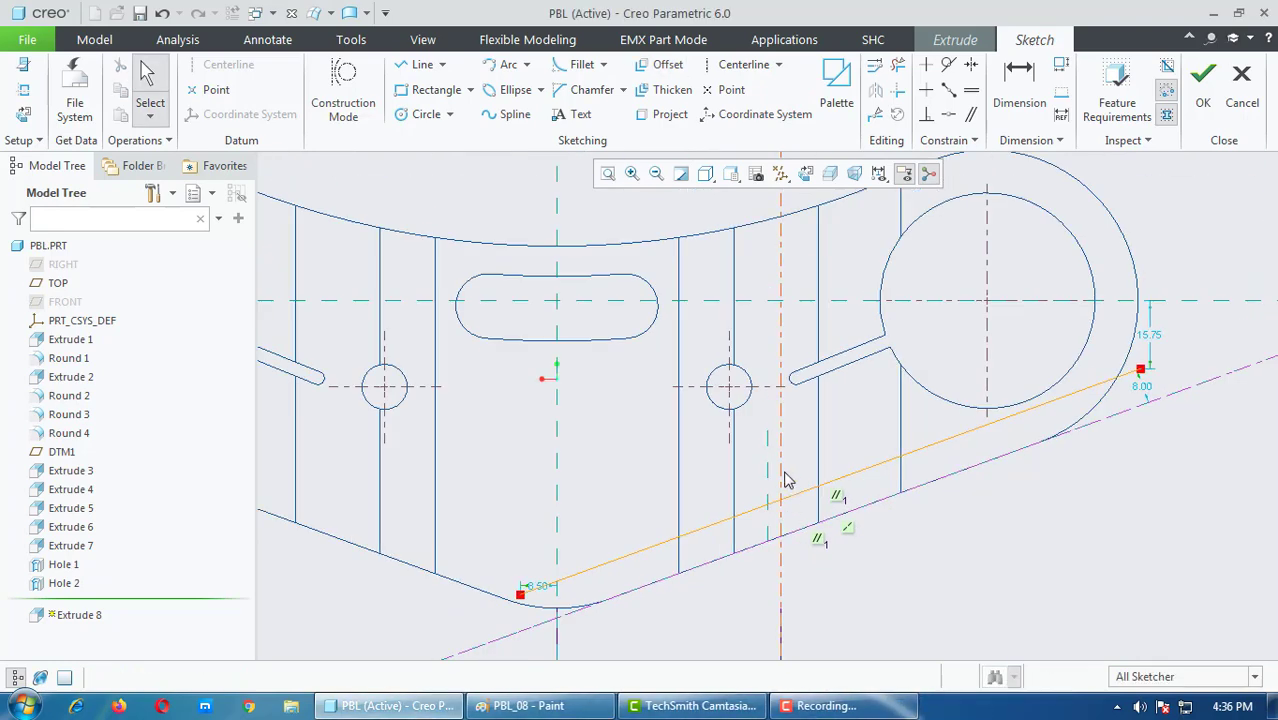
scroll(787, 480, "down", 3)
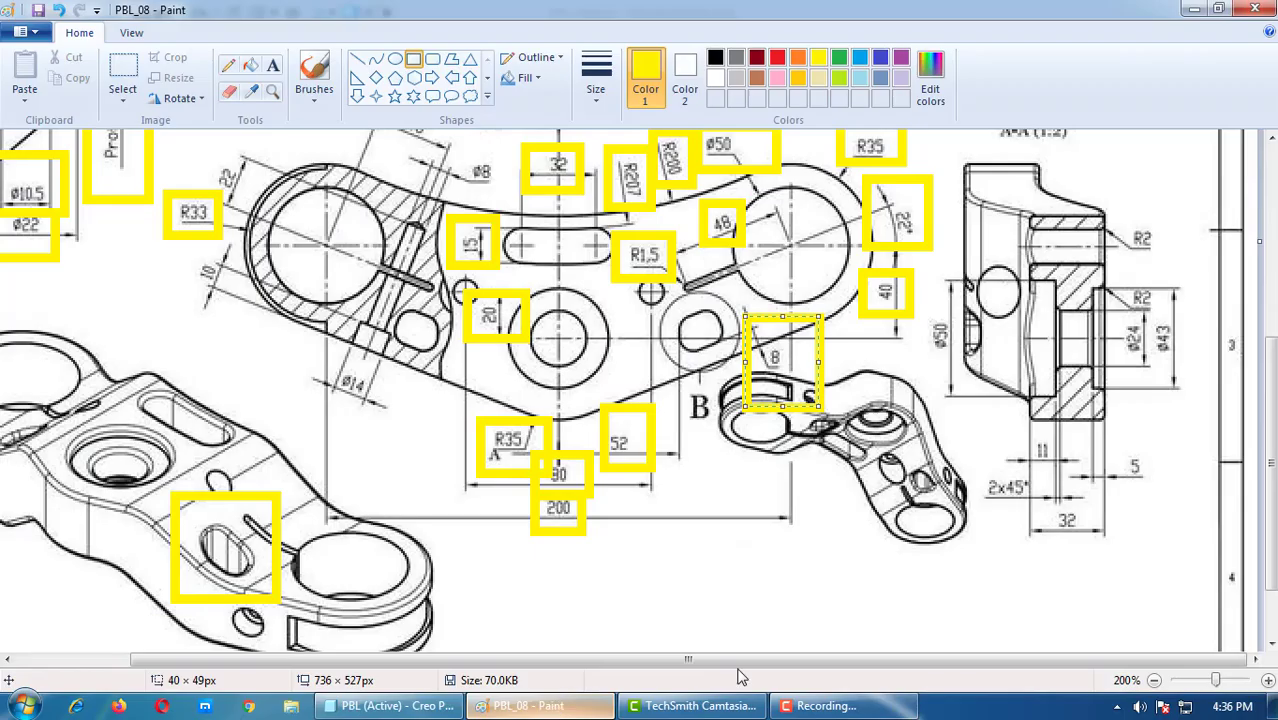
left_click(530, 706)
Step: Draw a yellow box around the 4xR6 label, then go back to the Creo sketch
scroll(922, 388, "up", 1, "ctrl")
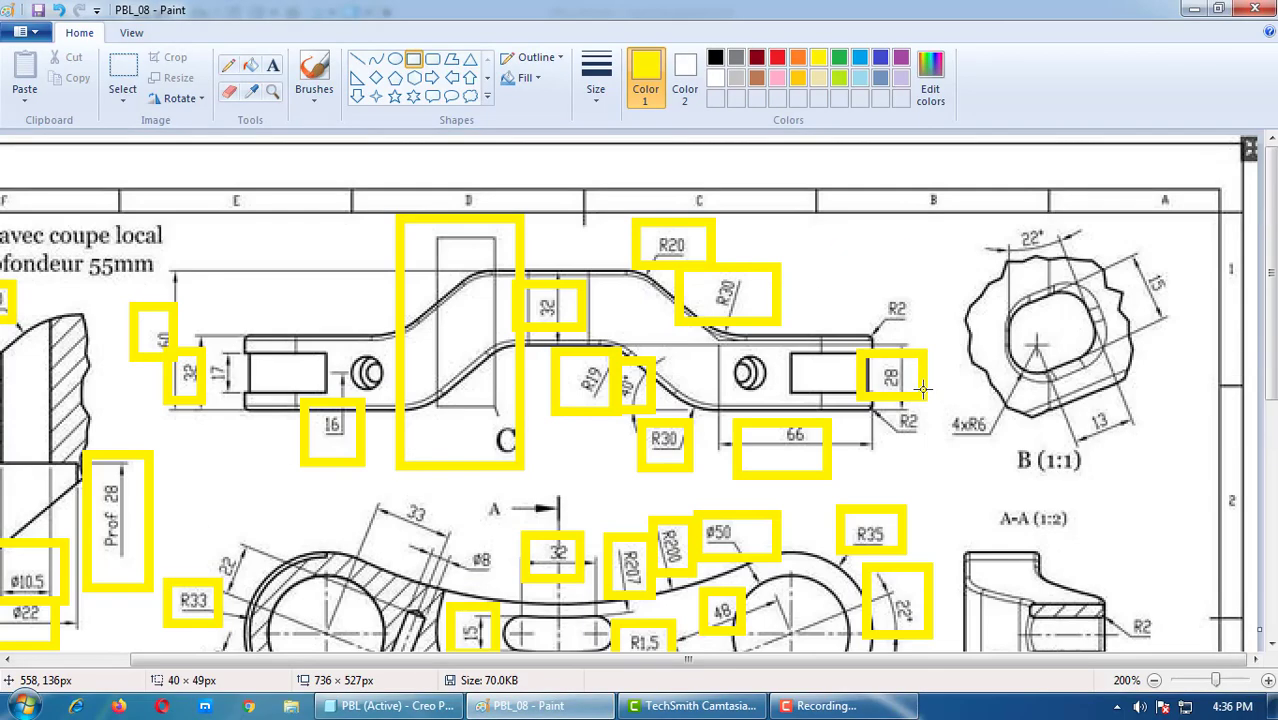
left_click_drag(938, 404, 1012, 455)
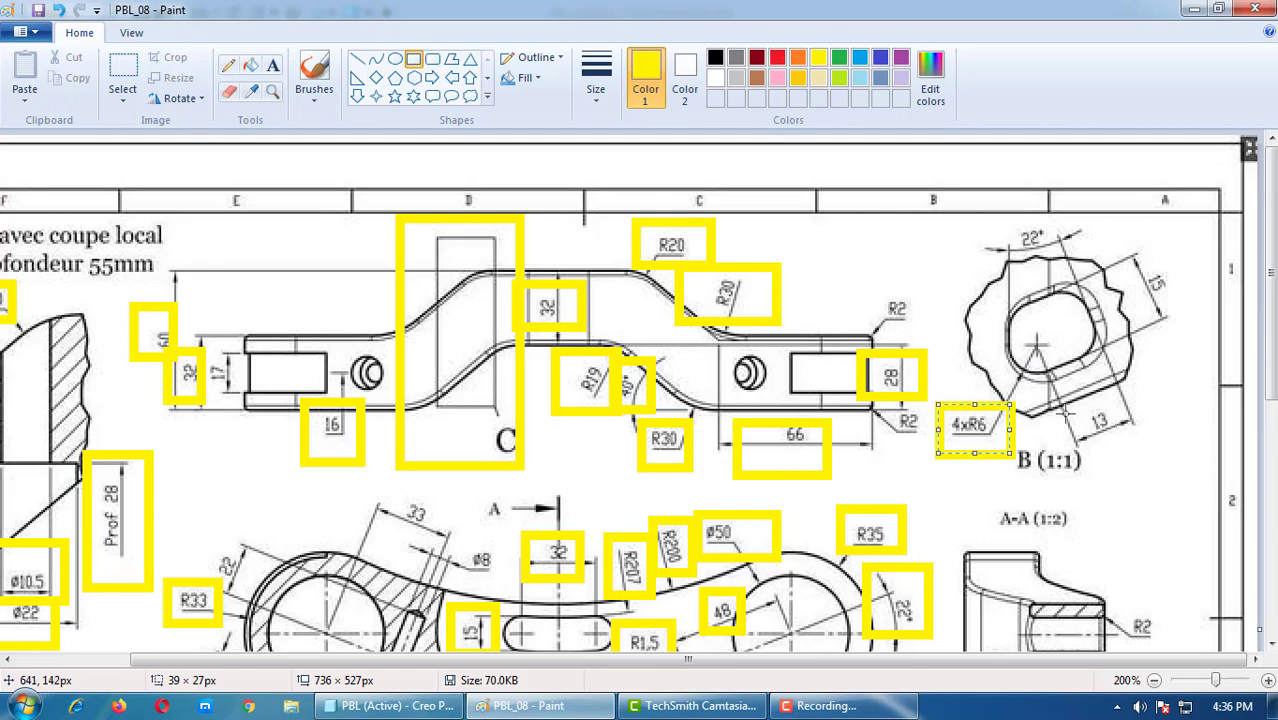
left_click(390, 706)
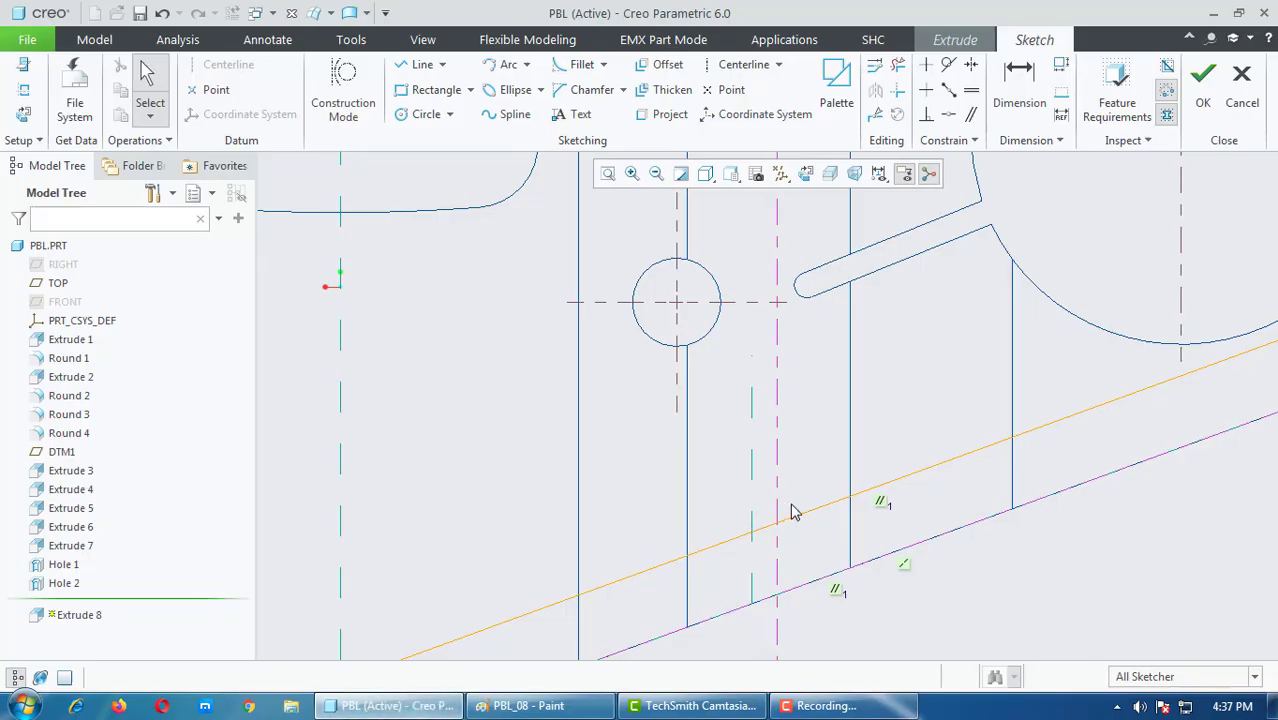
Step: Sketch a circle beside the sloped line
left_click(779, 512)
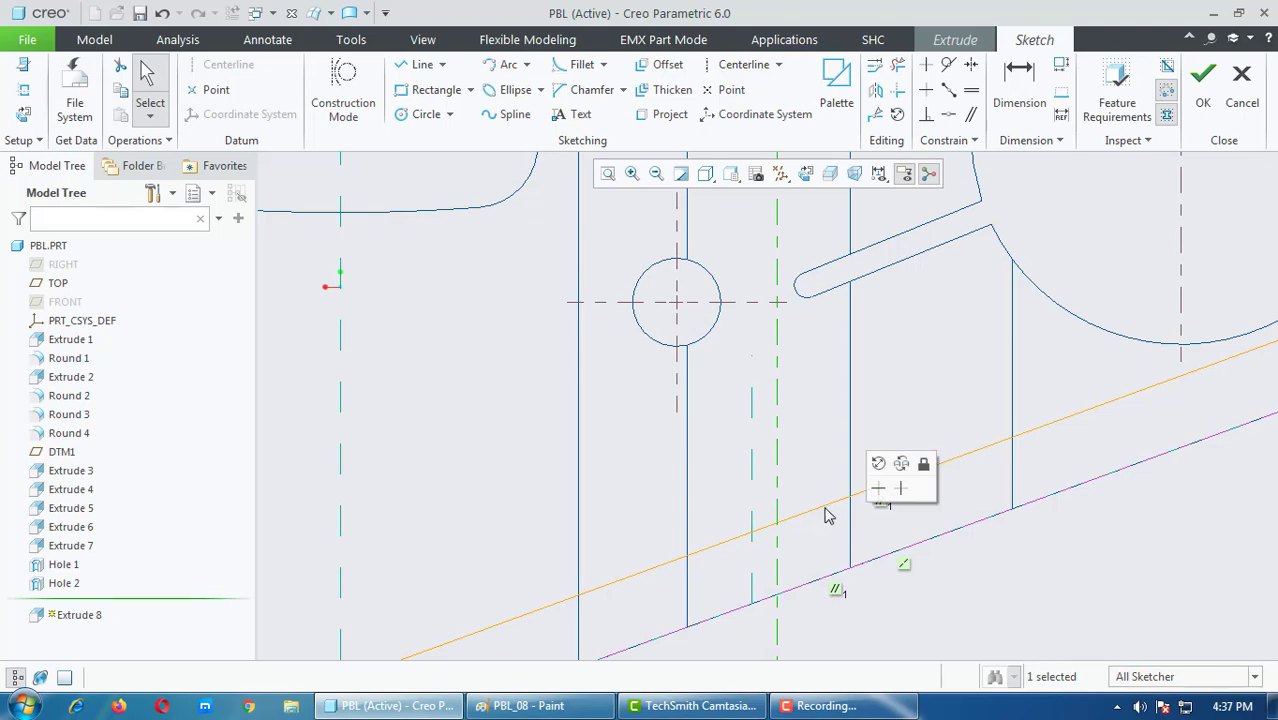
left_click(826, 512, "ctrl")
scroll(769, 511, "up", 3)
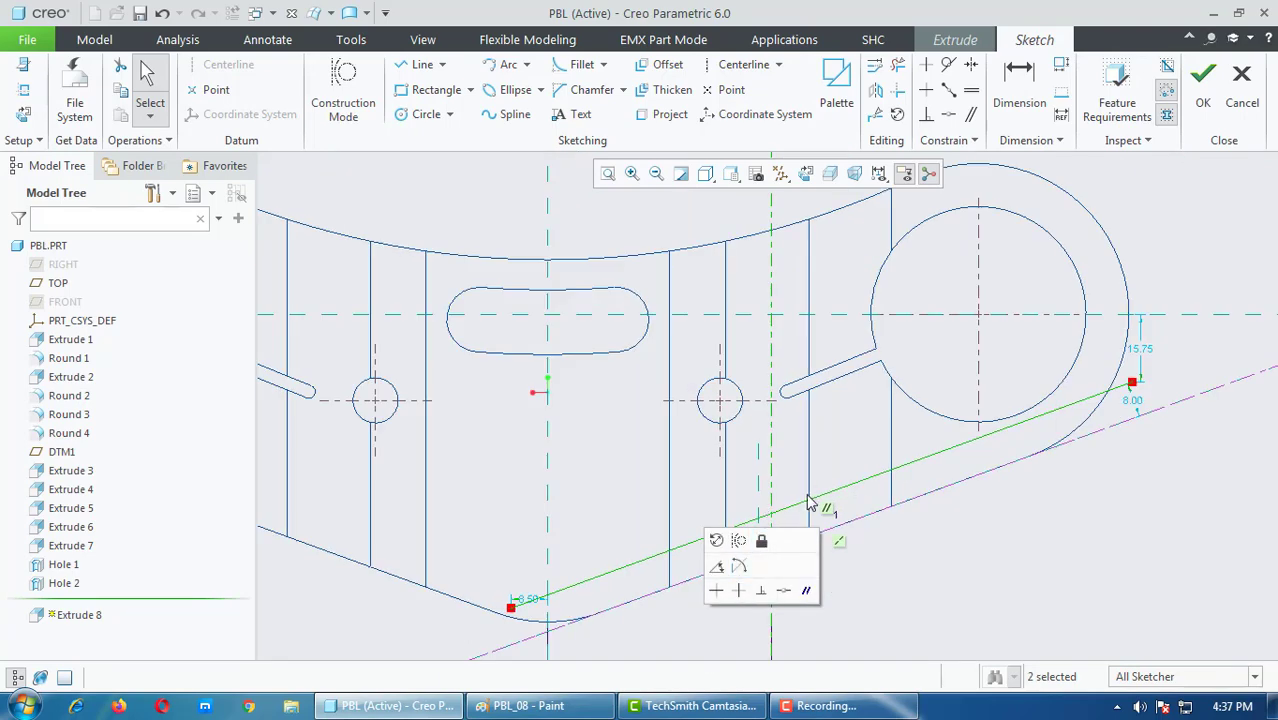
scroll(811, 503, "down", 2)
left_click(888, 520)
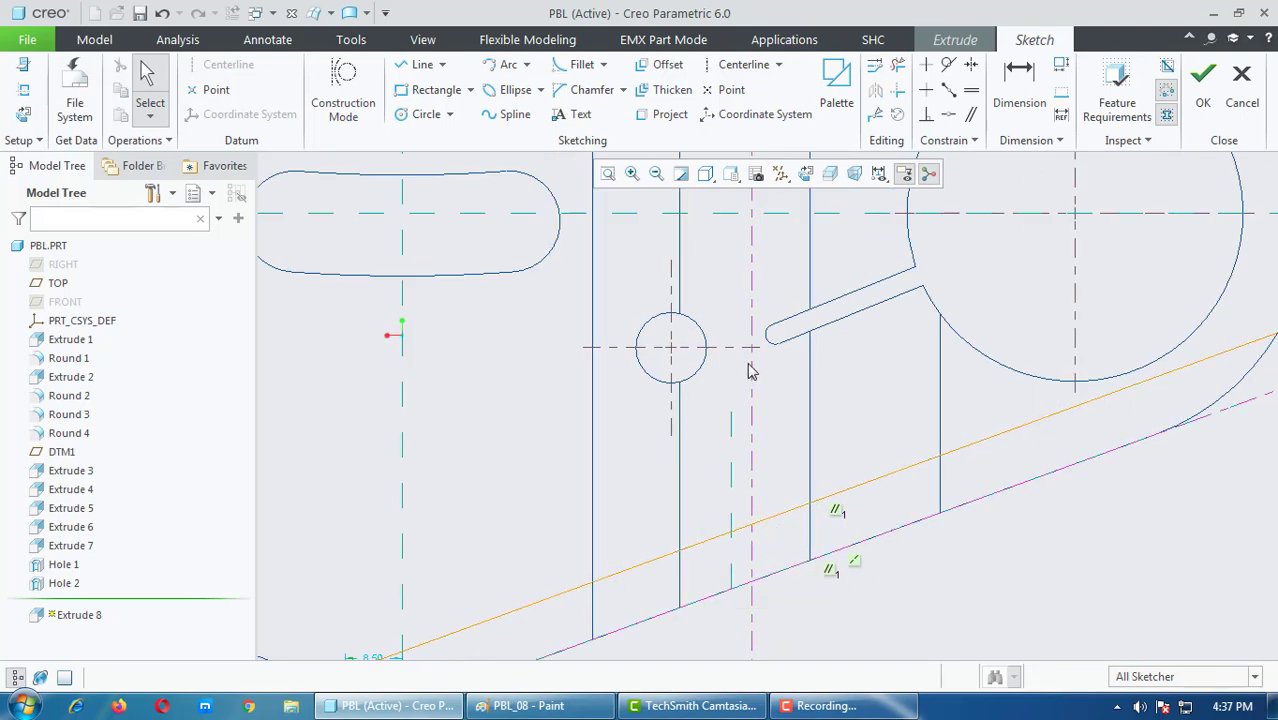
left_click(426, 114)
scroll(810, 510, "down", 2)
scroll(769, 531, "down", 1)
left_click(748, 485)
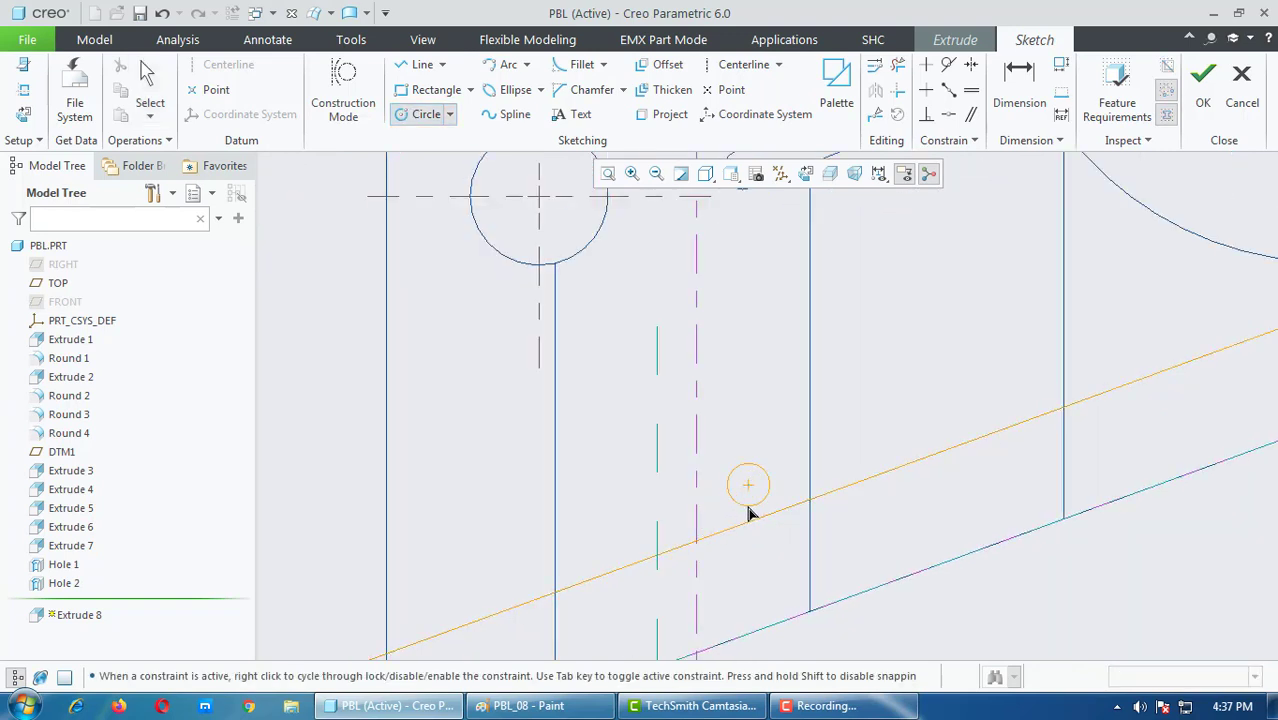
left_click(762, 532)
middle_click(861, 559)
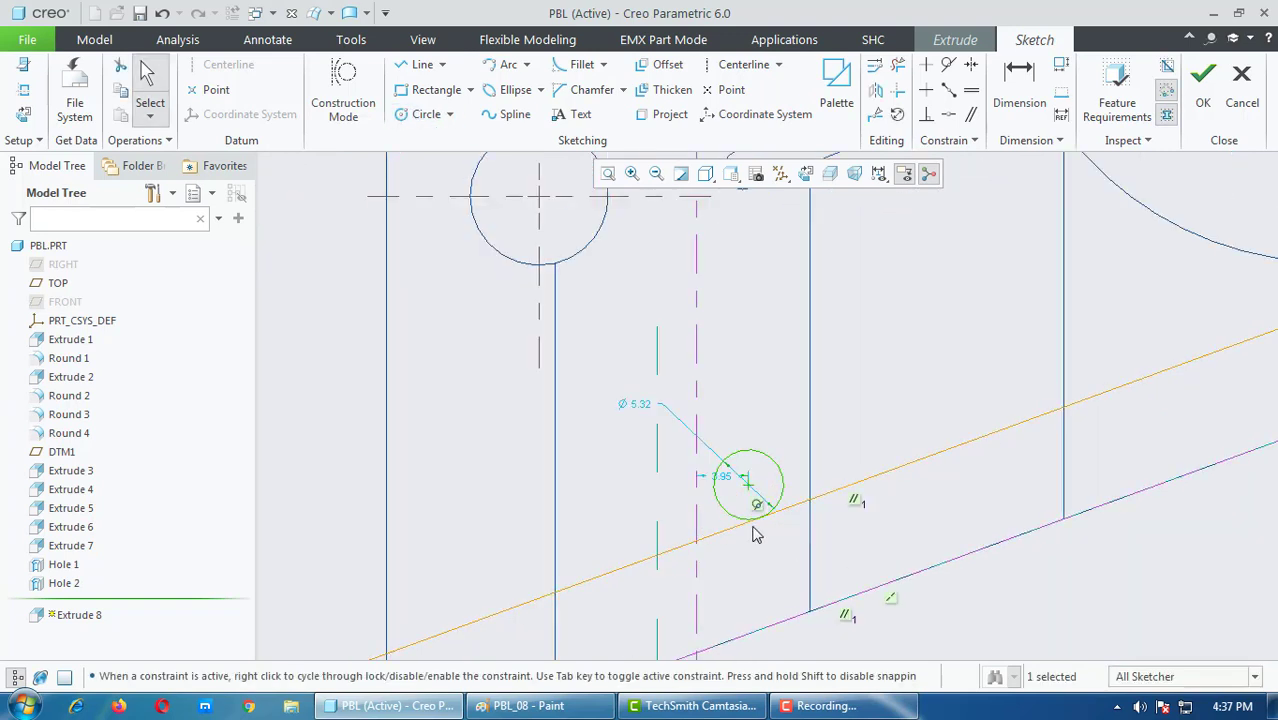
Step: Set the circle's diameter to 12 and make it tangent to the vertical line
left_click_drag(690, 403, 870, 357)
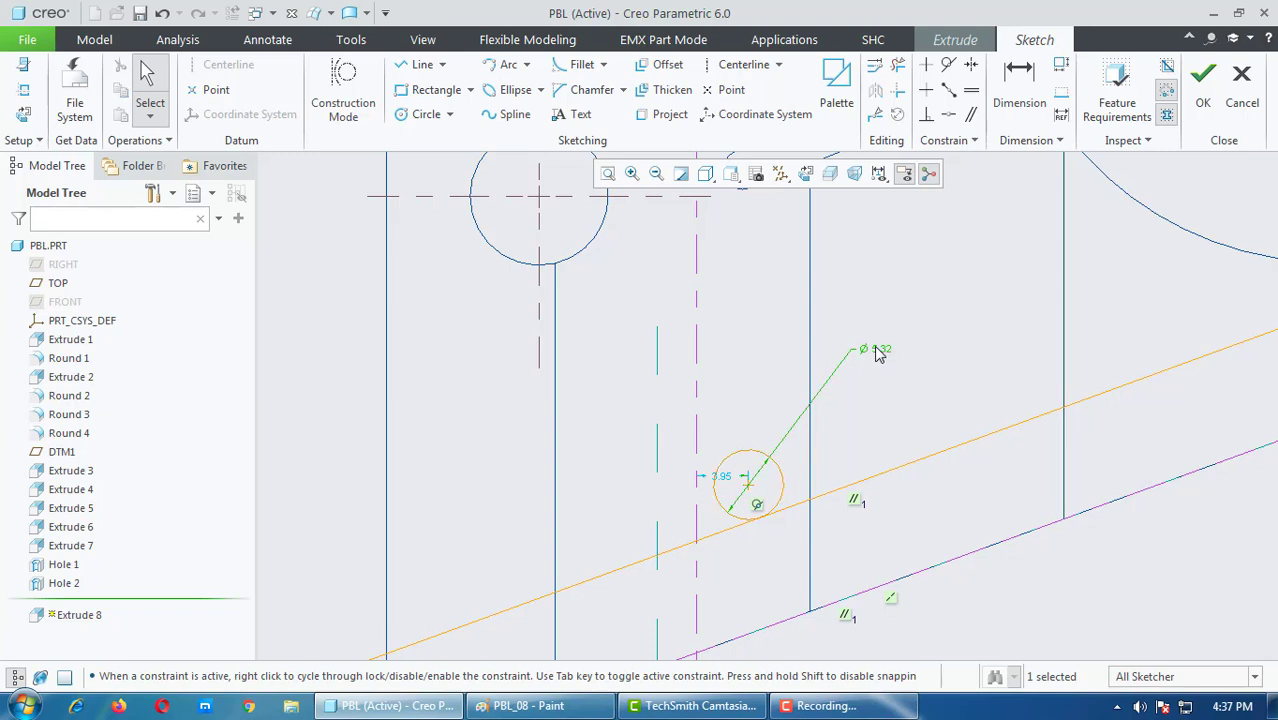
double_click(876, 352)
type("12")
key("Return")
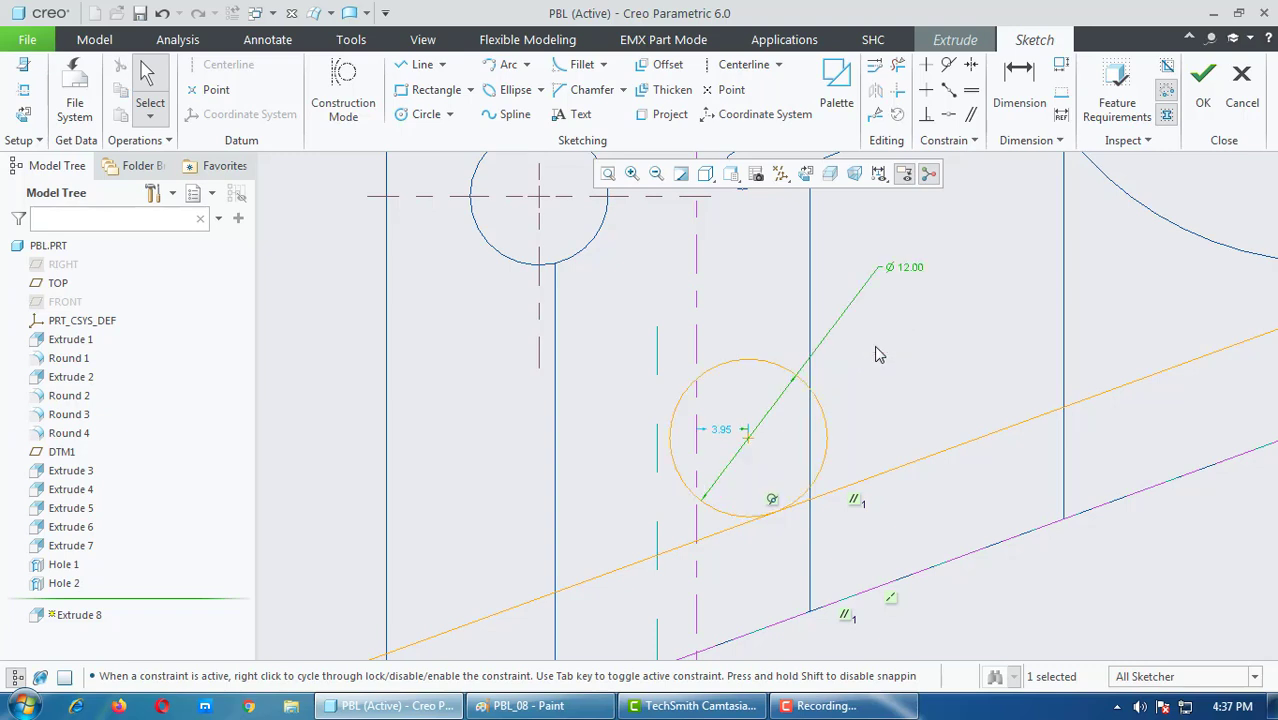
left_click(947, 68)
left_click(673, 424)
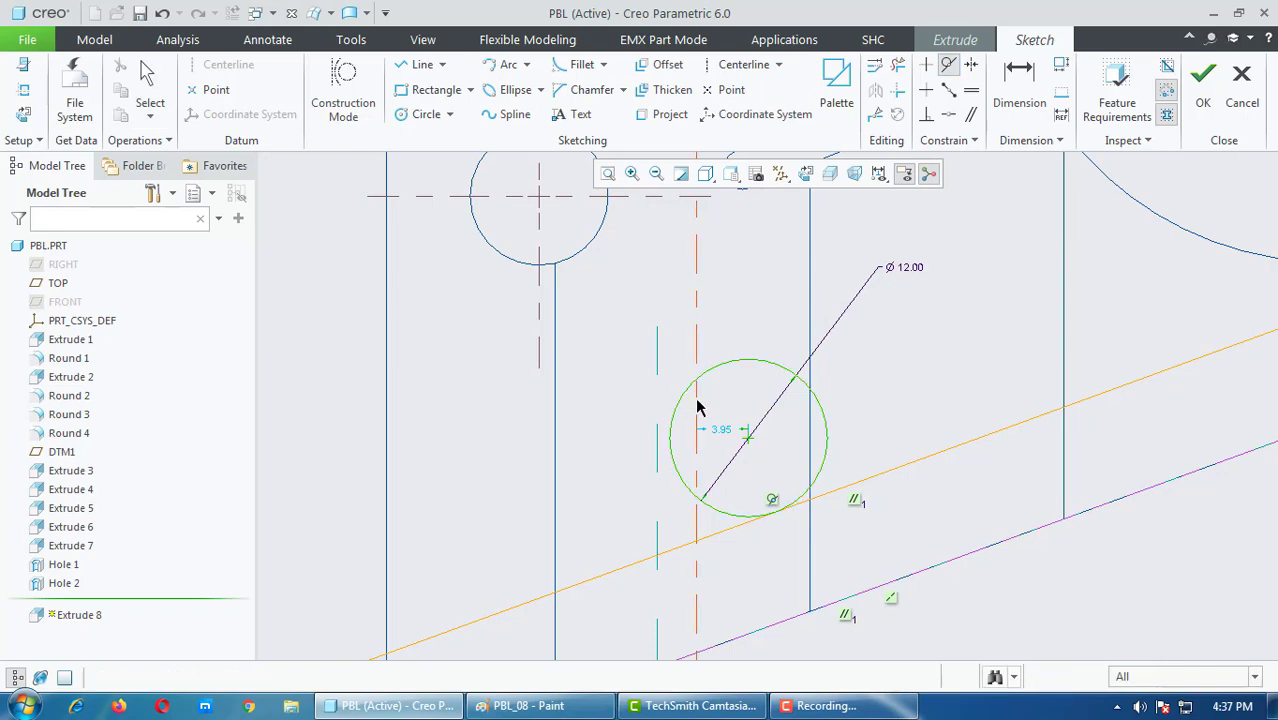
left_click(698, 402)
middle_click(768, 545)
Step: Box the 15 dimension in yellow on the Paint drawing, then return to Creo
scroll(705, 495, "up", 2)
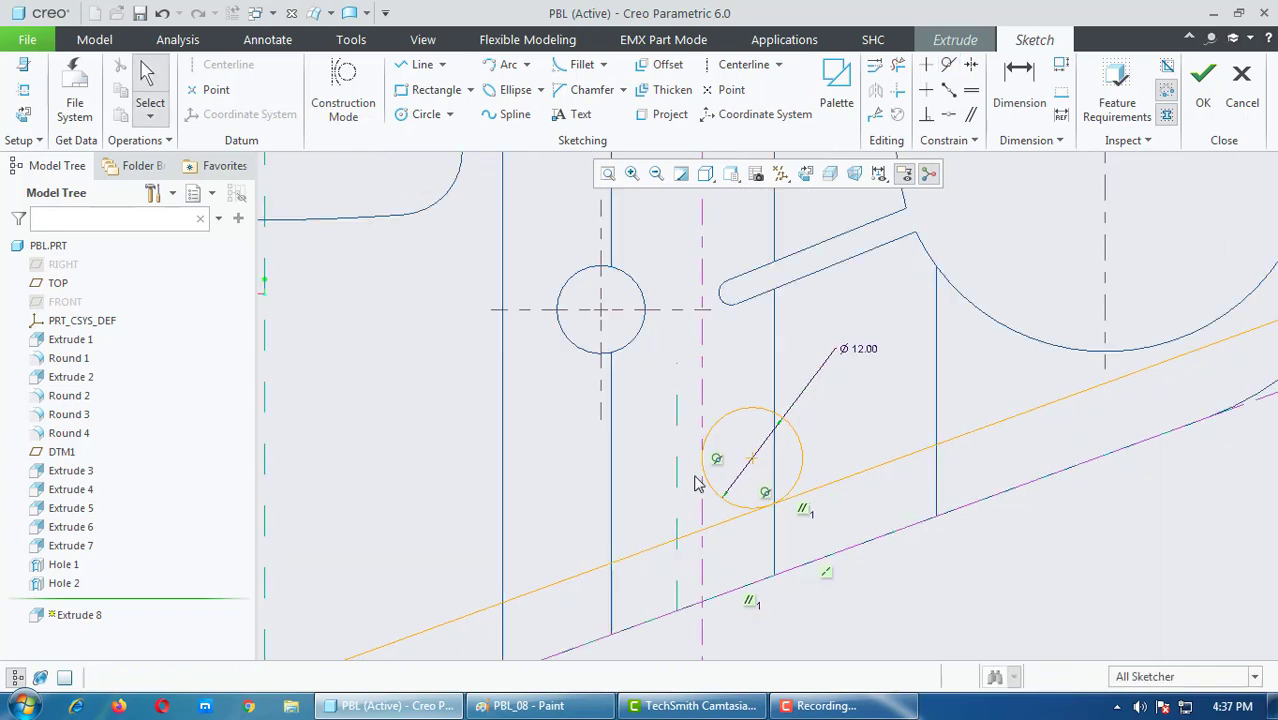
mouse_move(737, 474)
middle_mouse_down()
mouse_move(654, 596)
mouse_move(792, 464)
middle_mouse_up()
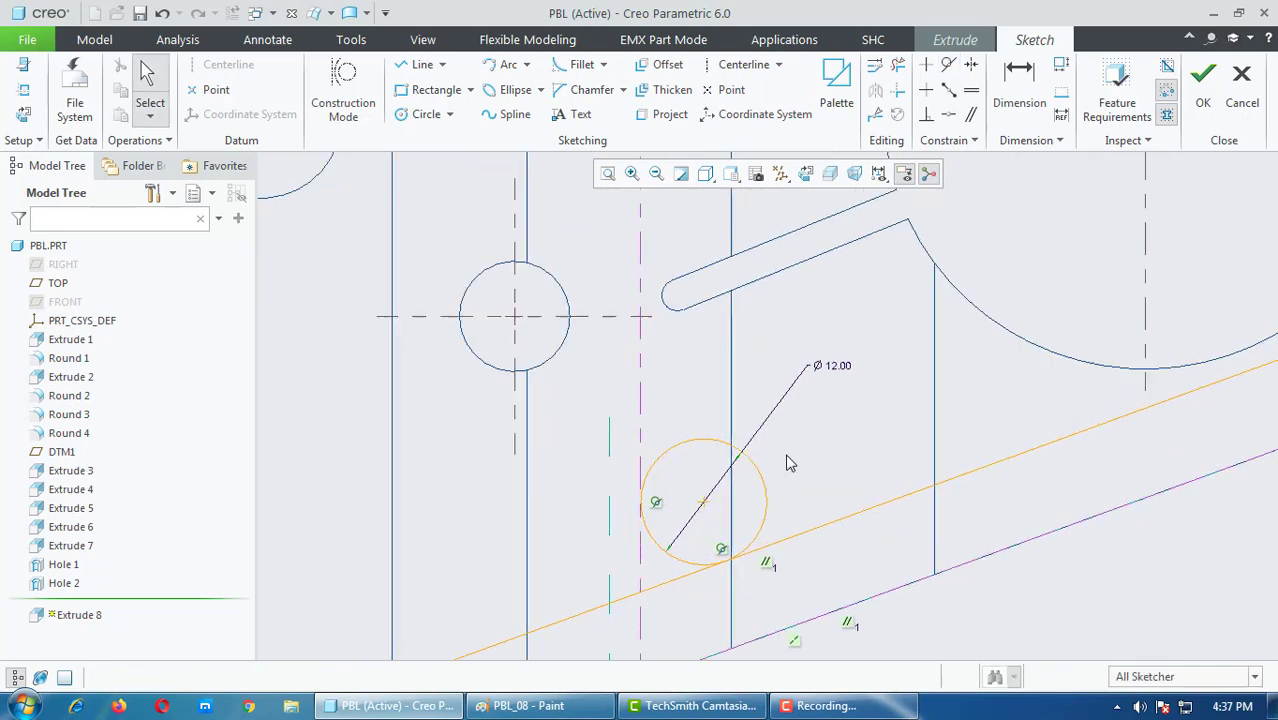
middle_click_drag(654, 551, 725, 625)
left_click(528, 706)
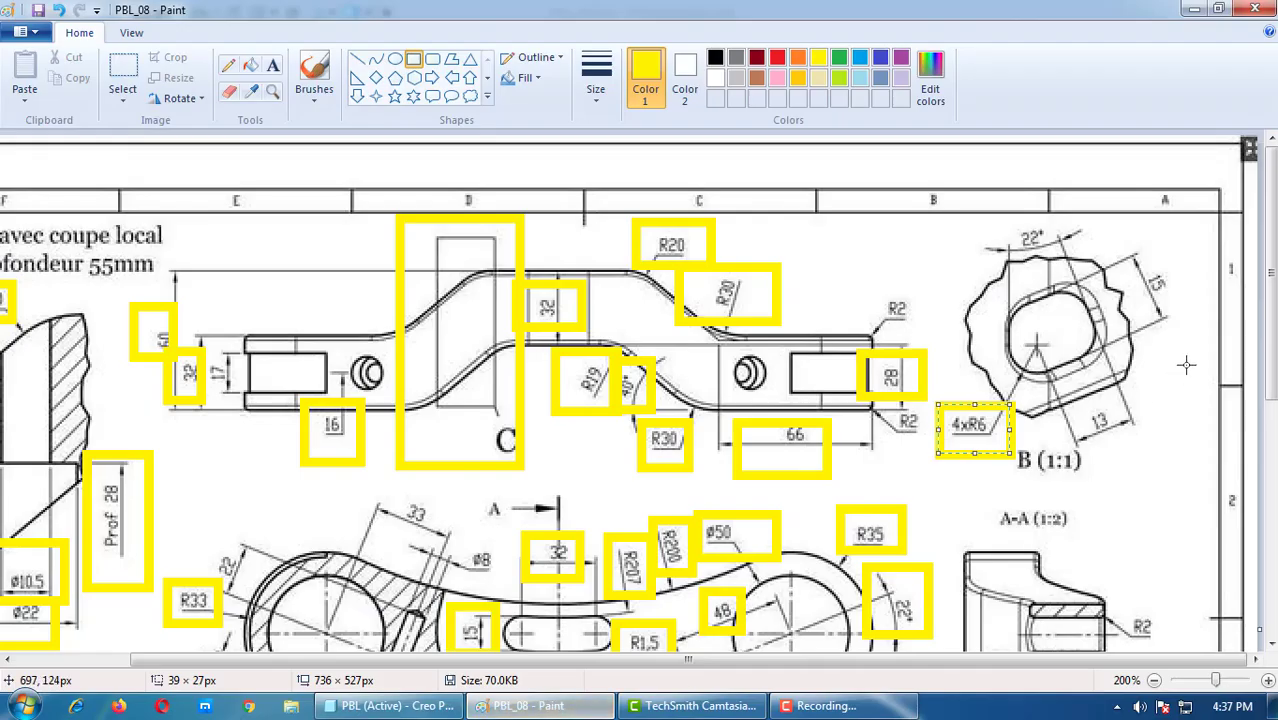
left_click_drag(1182, 246, 1127, 326)
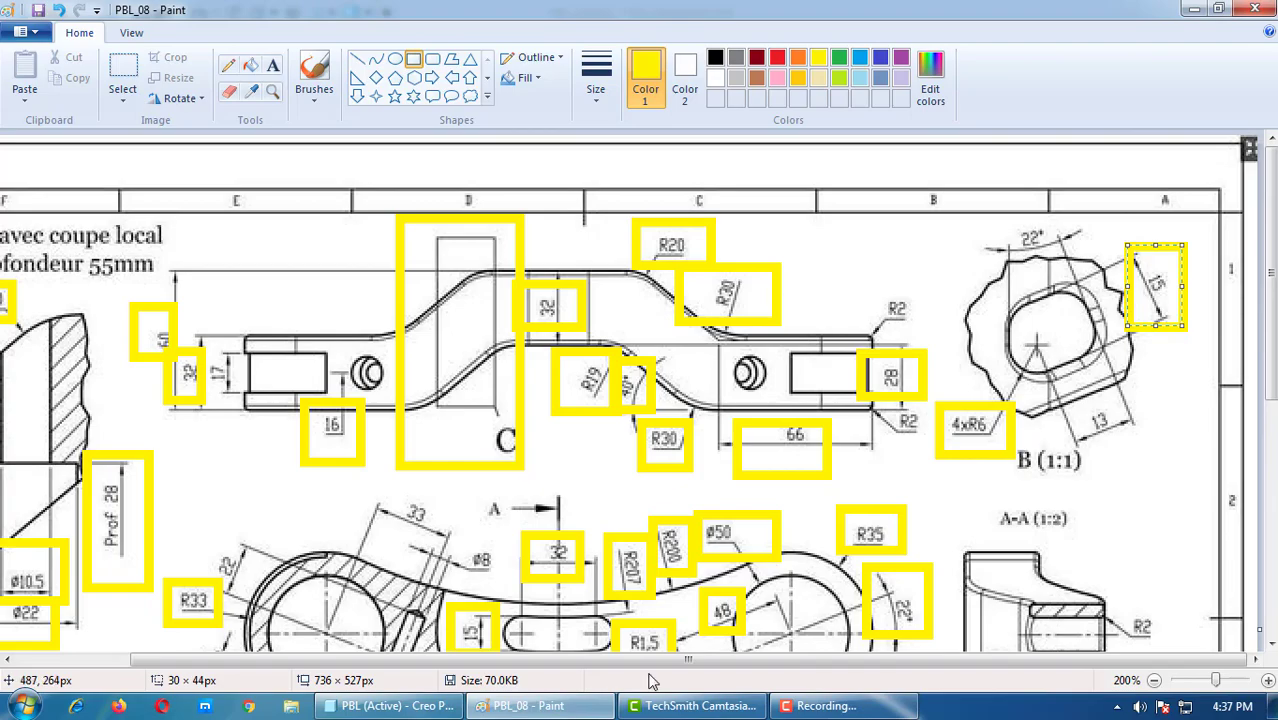
left_click(390, 706)
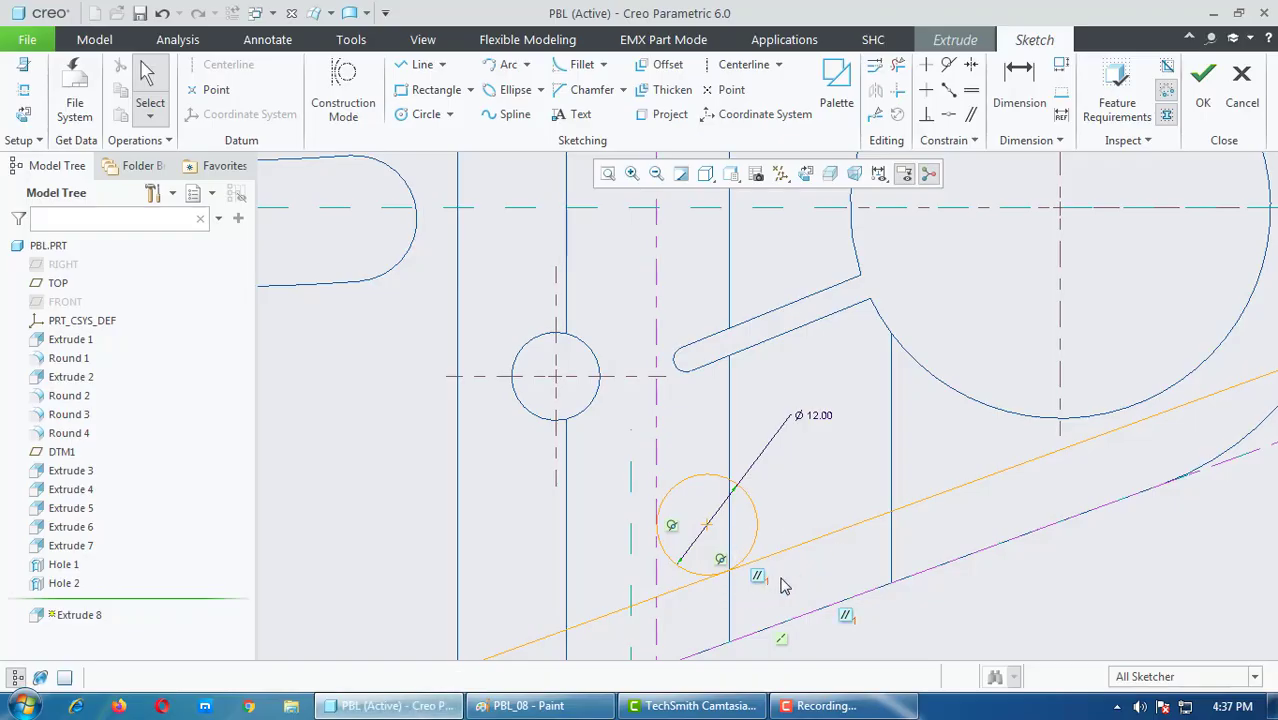
Step: Offset the orange sloped line by 15, creating a parallel line touching the Ø12 circle
left_click(662, 66)
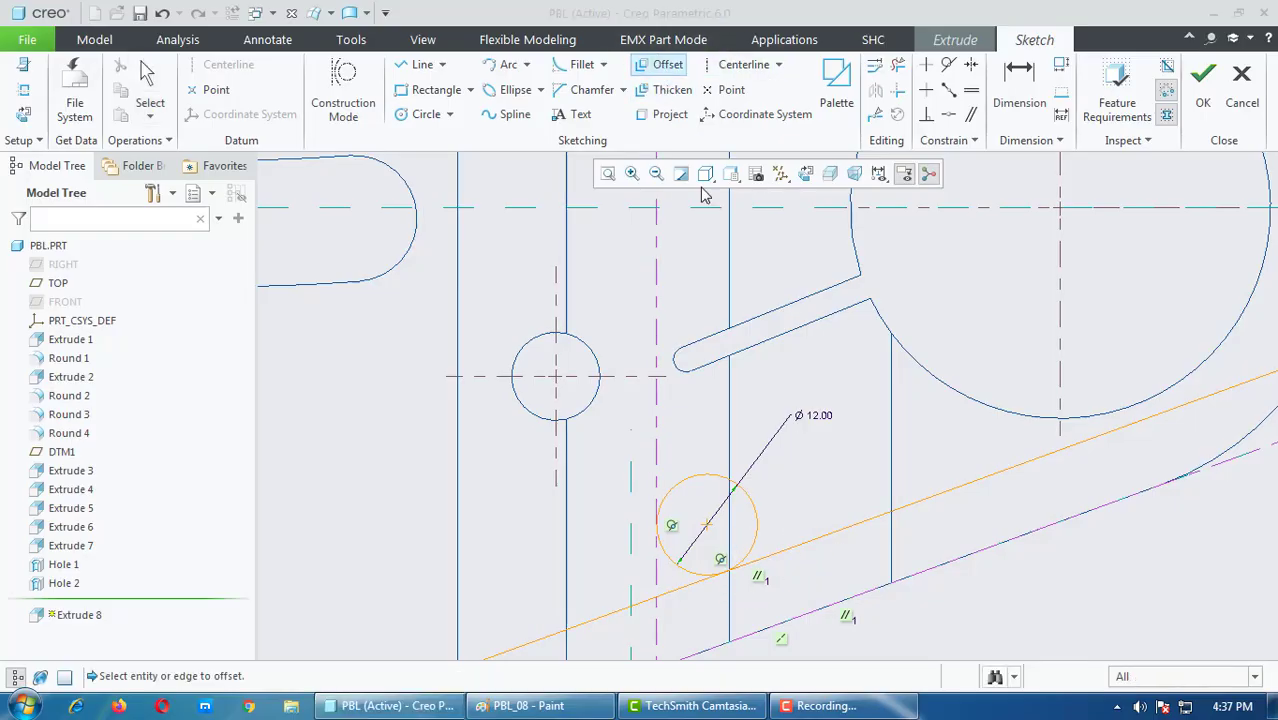
left_click(816, 545)
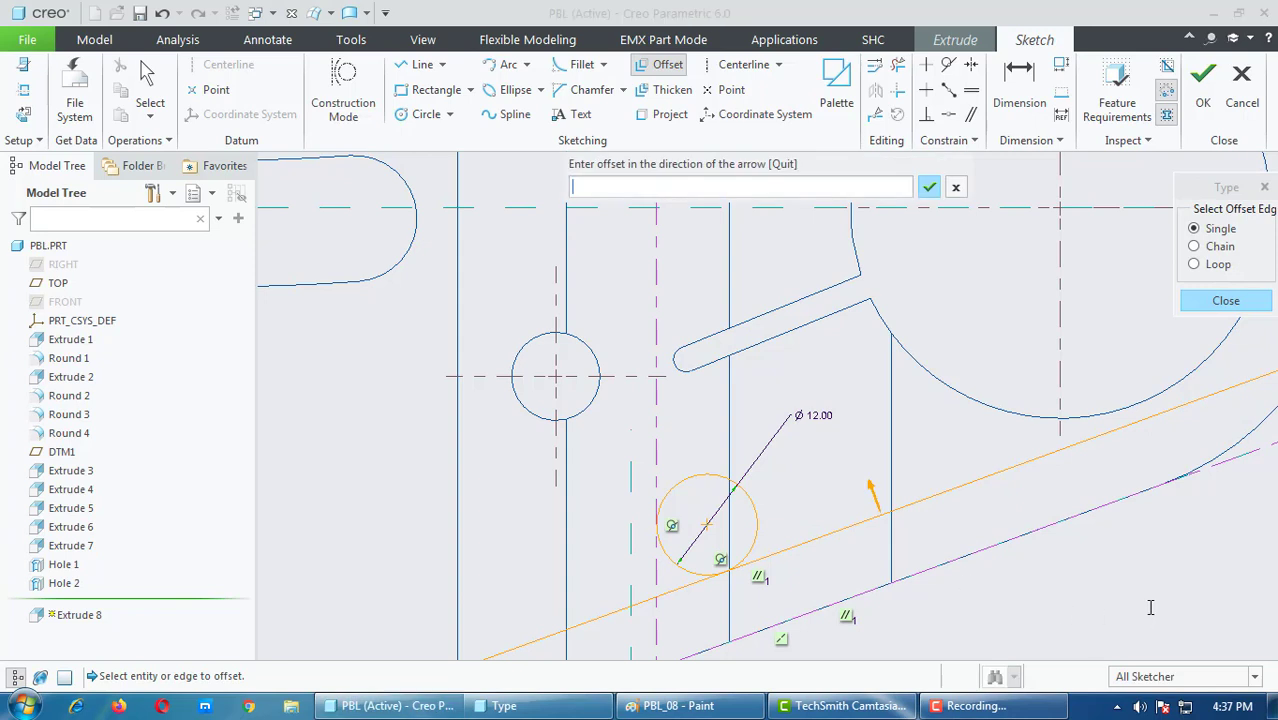
type("15")
key("Return")
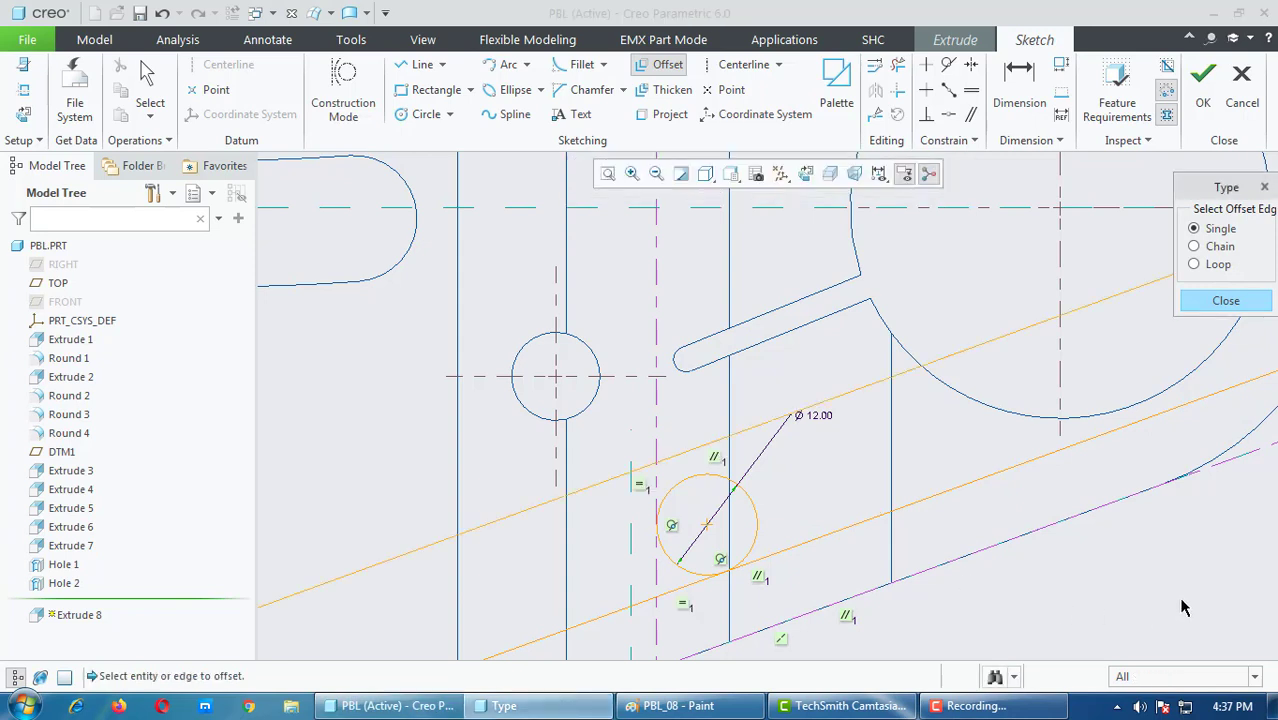
middle_click(886, 430)
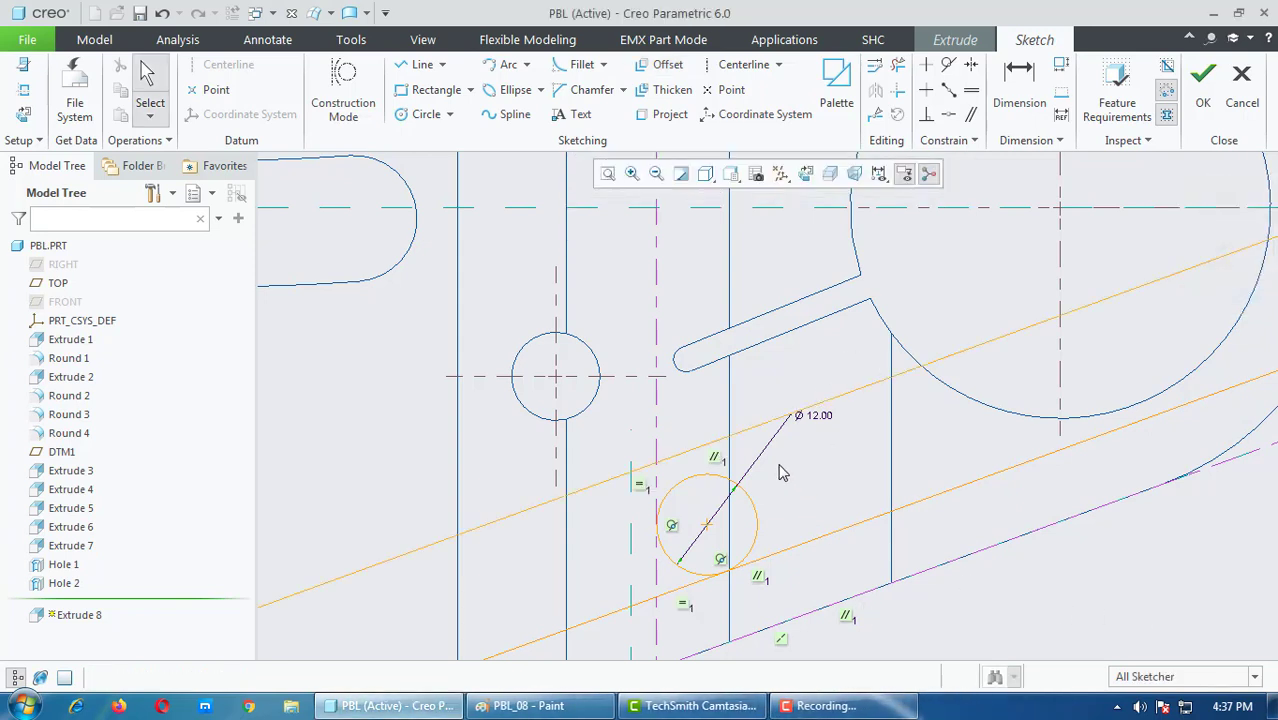
Step: Box the 13 and 22° dimensions of detail B in yellow, then return to Creo
left_click(528, 705)
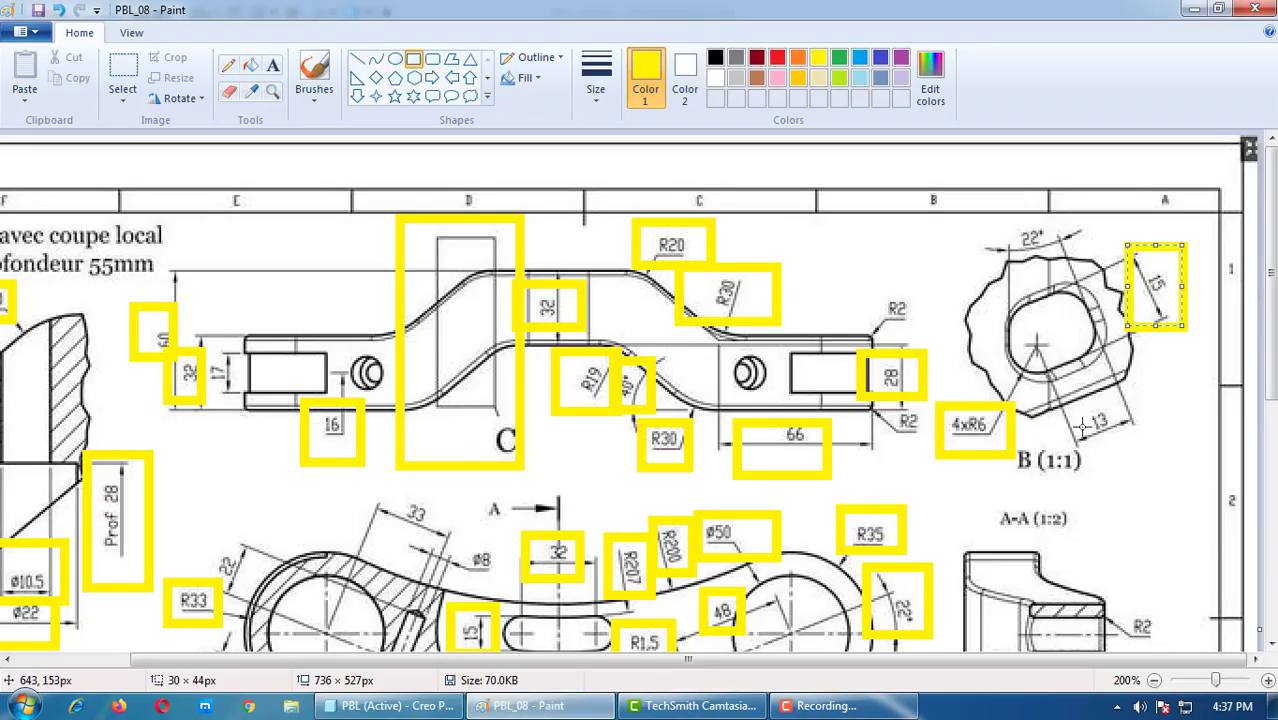
left_click_drag(1151, 393, 1058, 458)
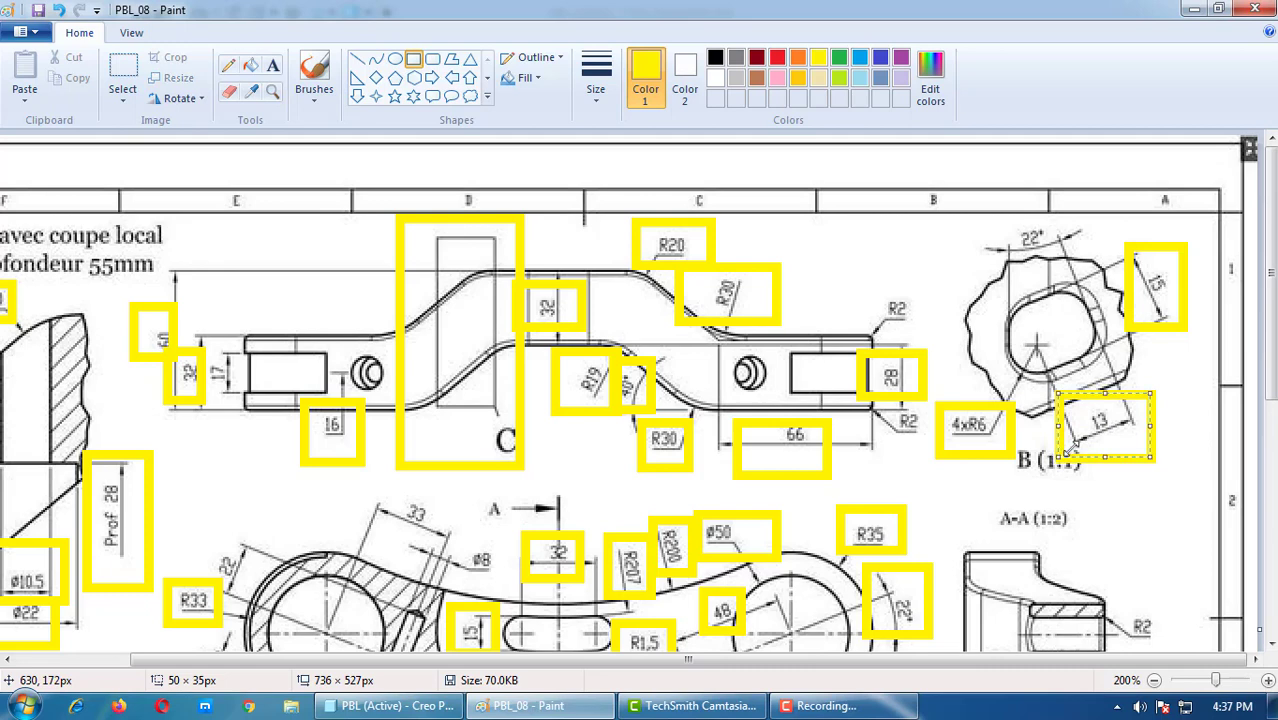
left_click_drag(1068, 197, 971, 256)
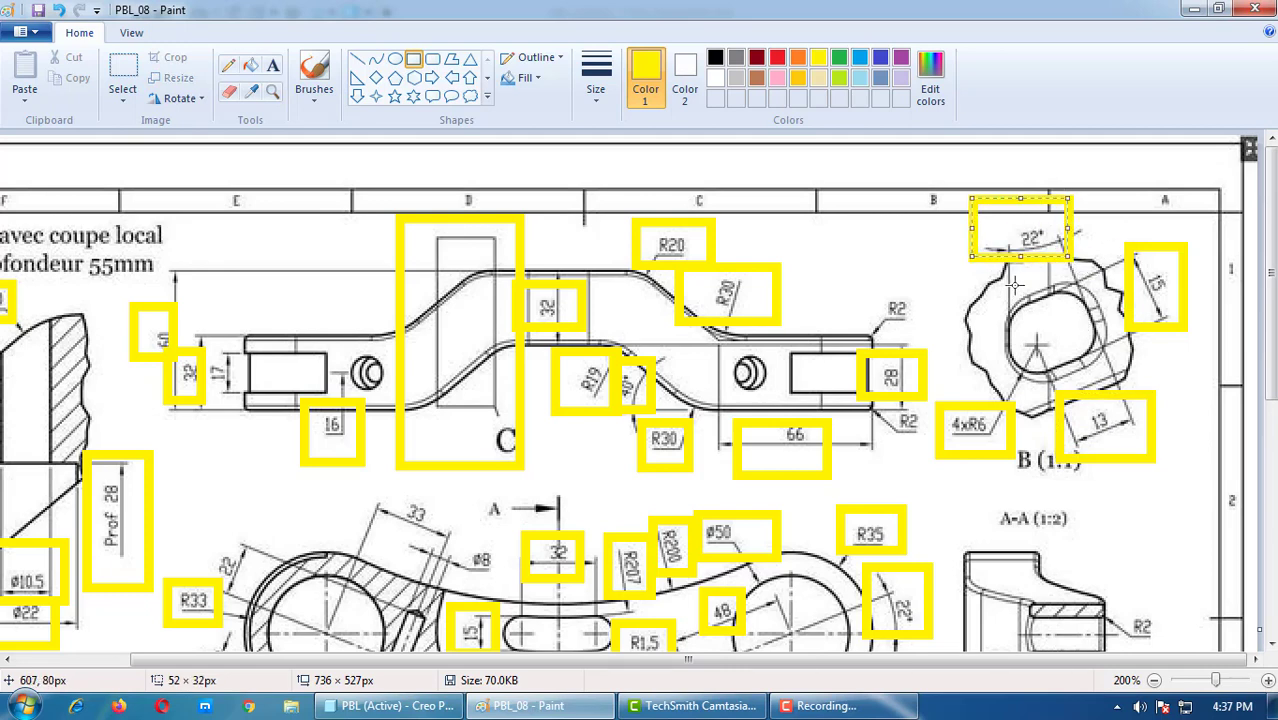
left_click(390, 705)
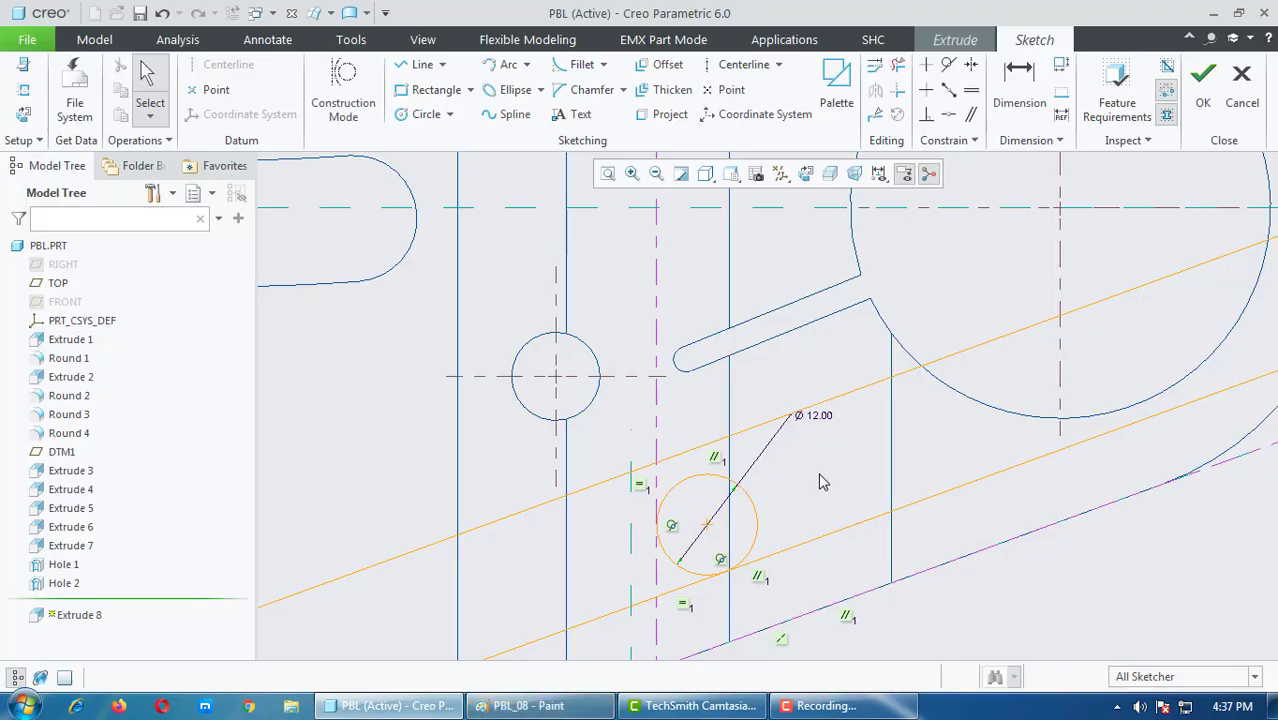
Step: Draw a slanted centerline through the Ø12 circle's centre
left_click(748, 68)
left_click(707, 523)
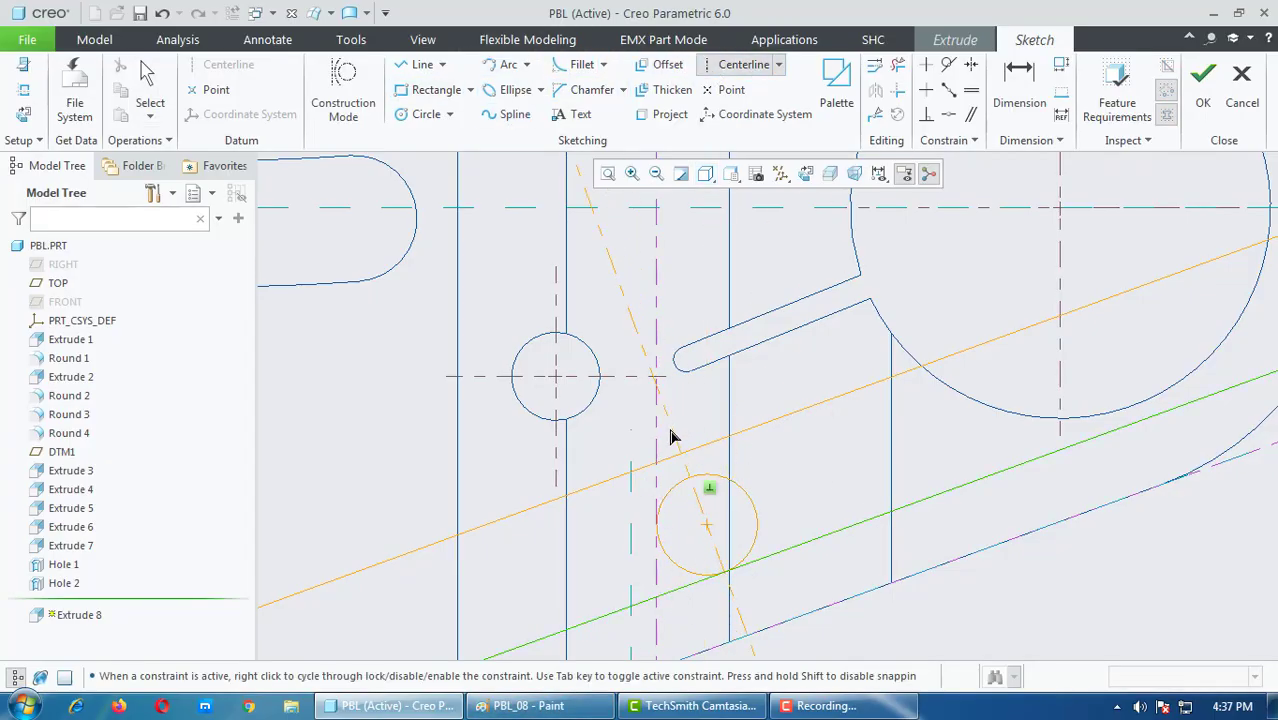
left_click(662, 436)
middle_click(665, 447)
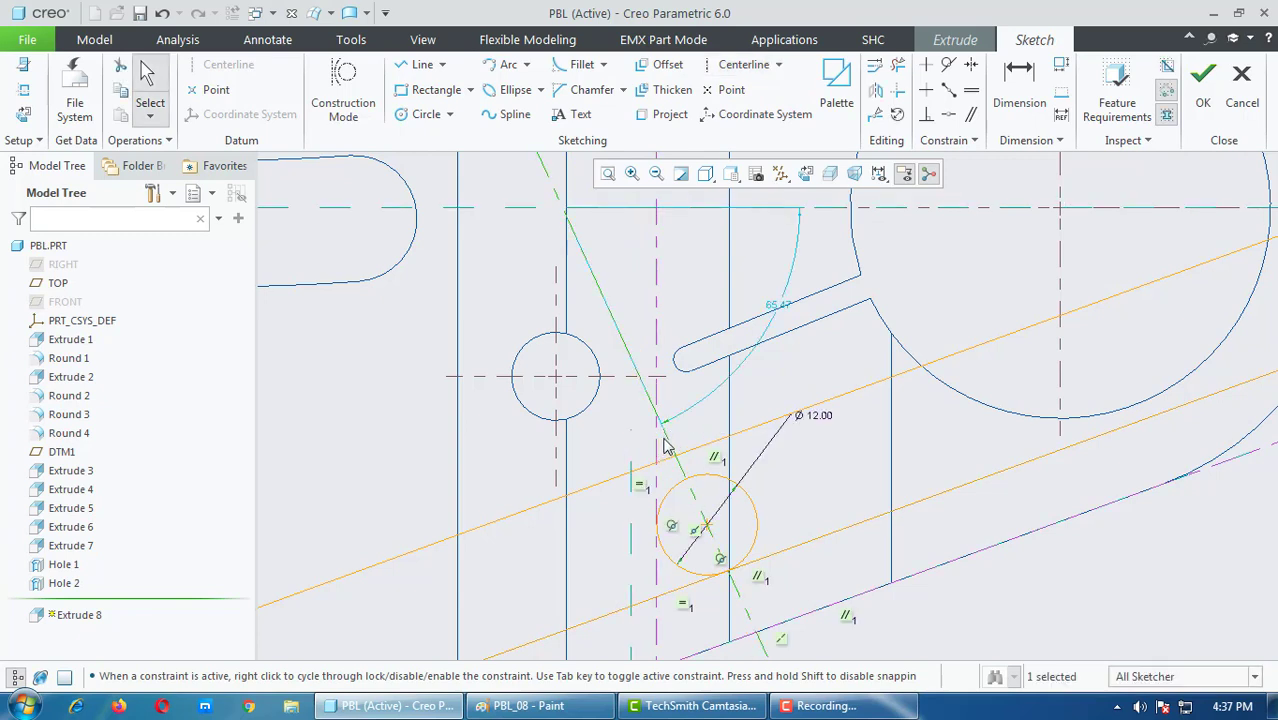
Step: Dimension the centerline at 22° from the vertical line
left_click(990, 70)
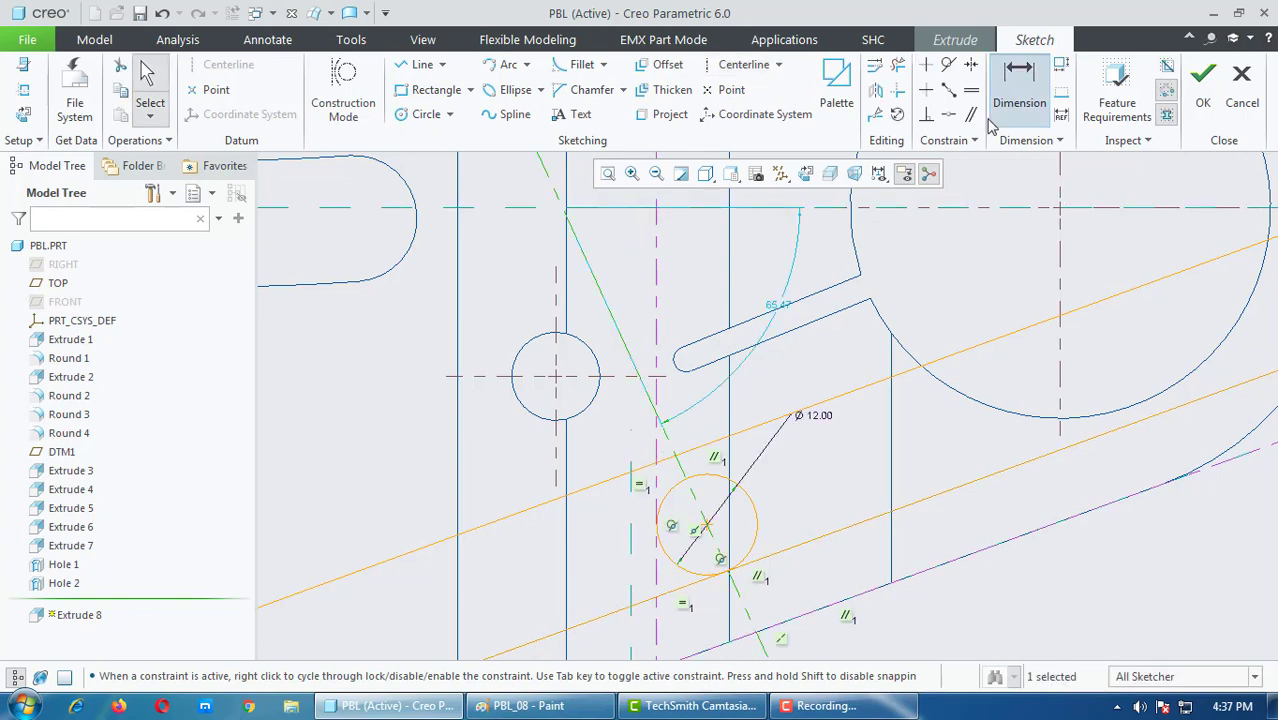
left_click(680, 477)
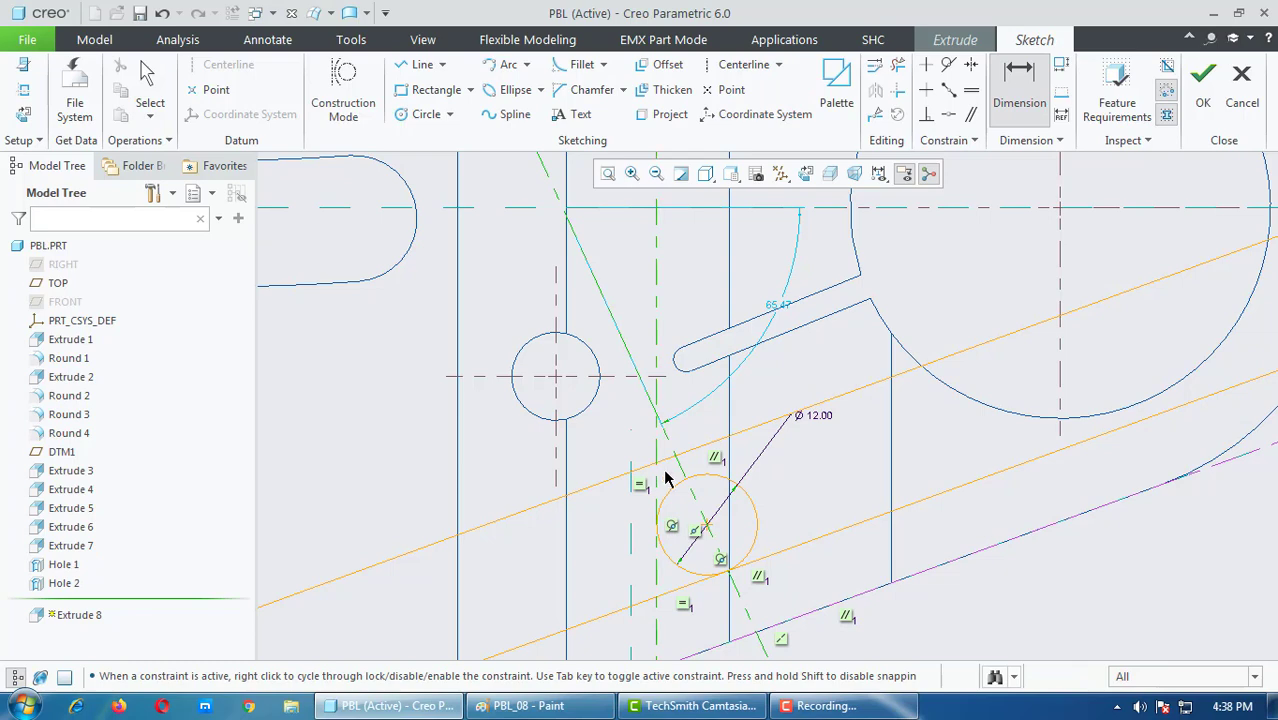
middle_click(665, 478)
type("22")
key("Return")
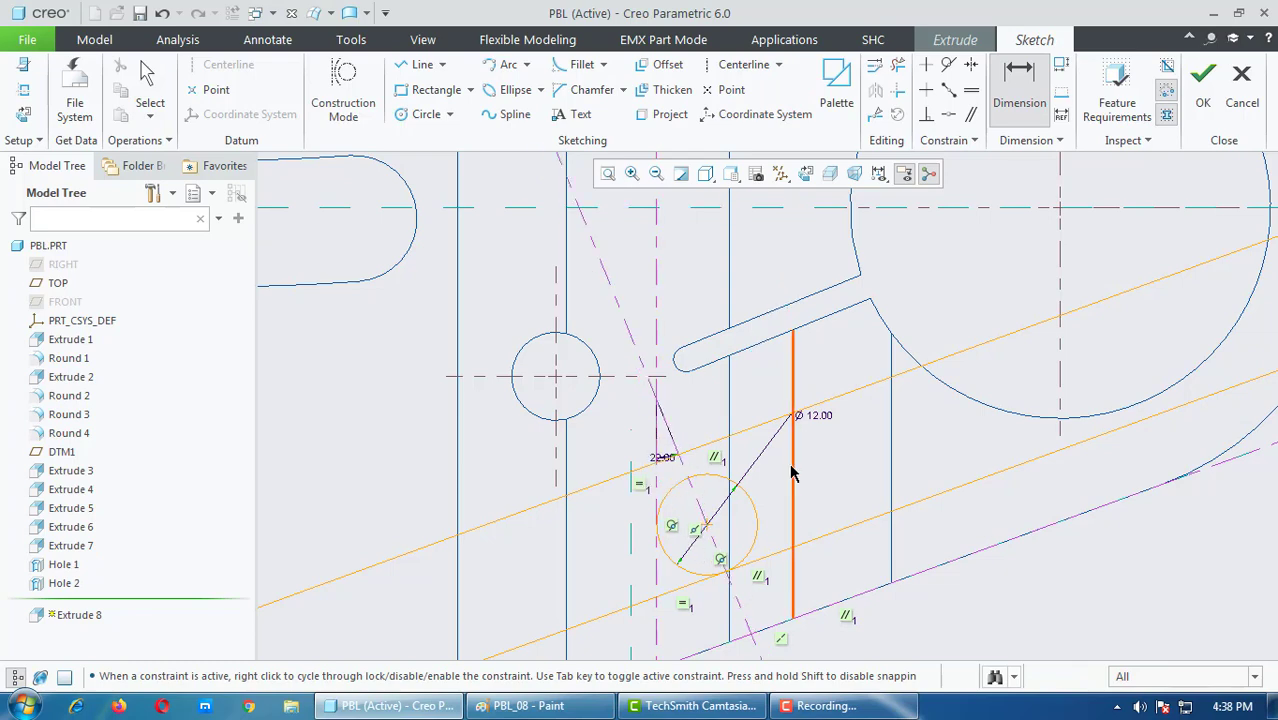
scroll(652, 600, "up", 2)
scroll(652, 600, "down", 2)
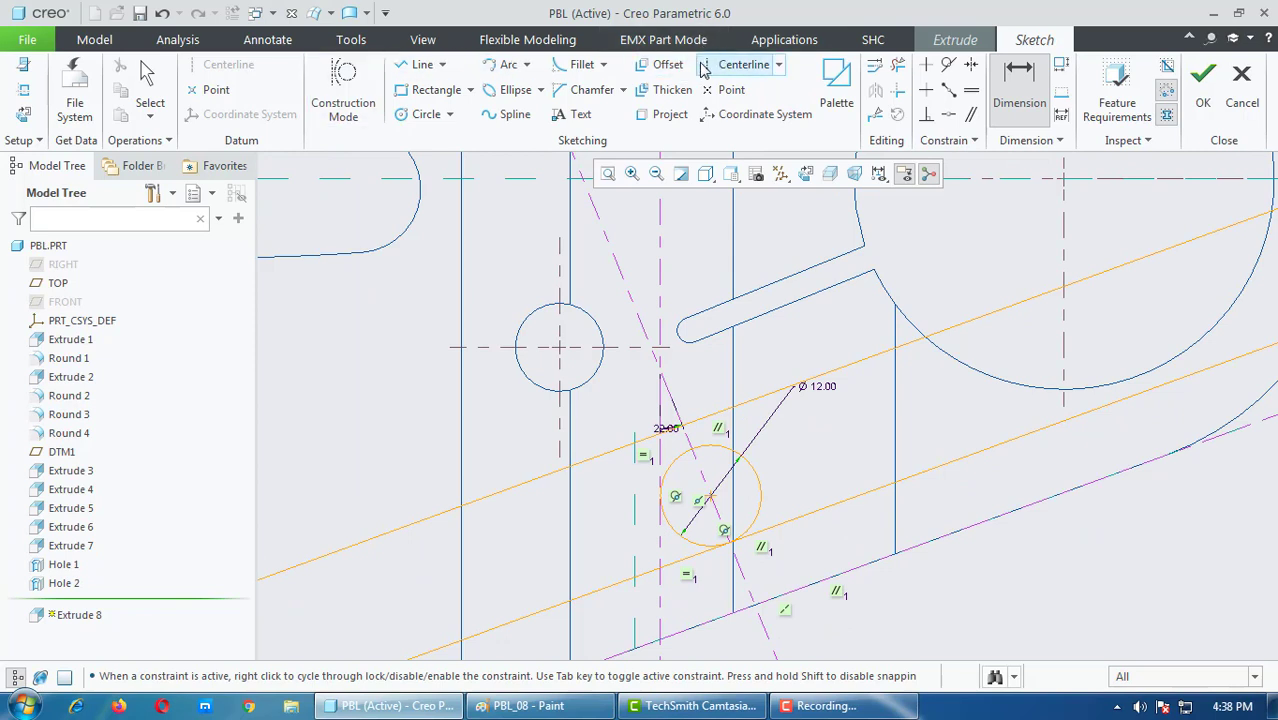
left_click(420, 68)
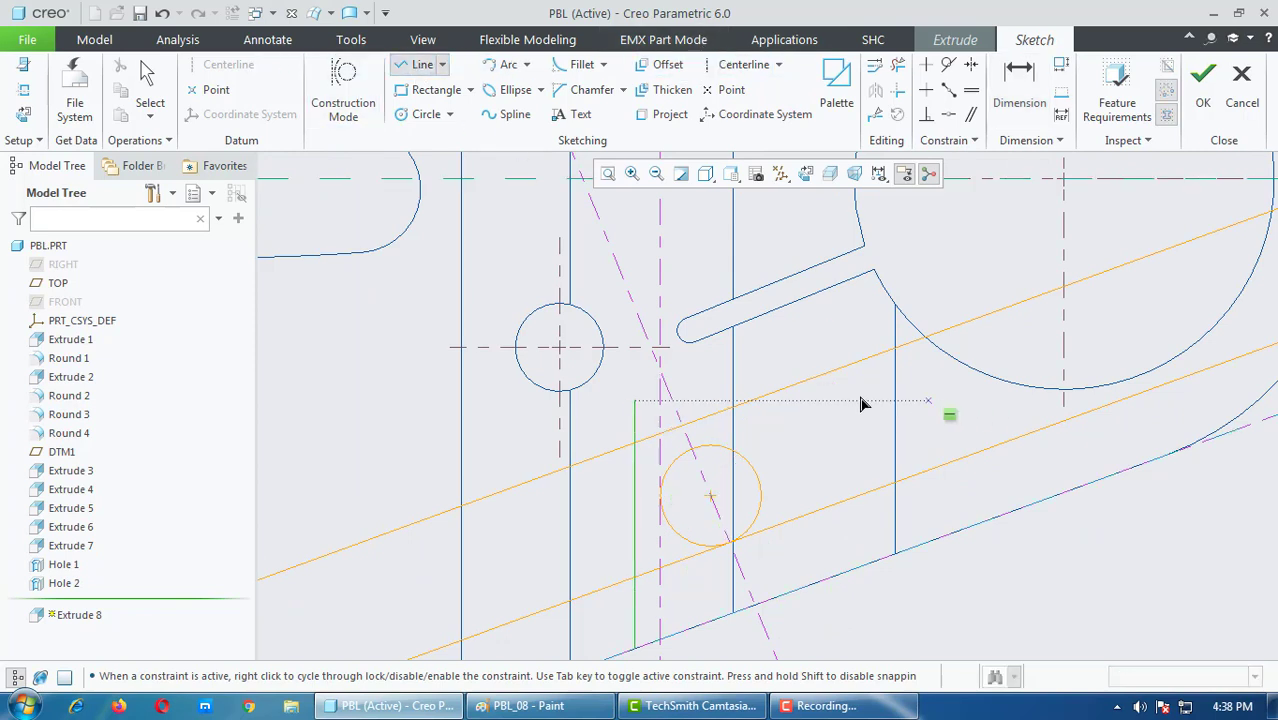
Step: Draw a sloped line and constrain it parallel to the 22° dashed centreline
left_click(778, 336)
left_click(890, 617)
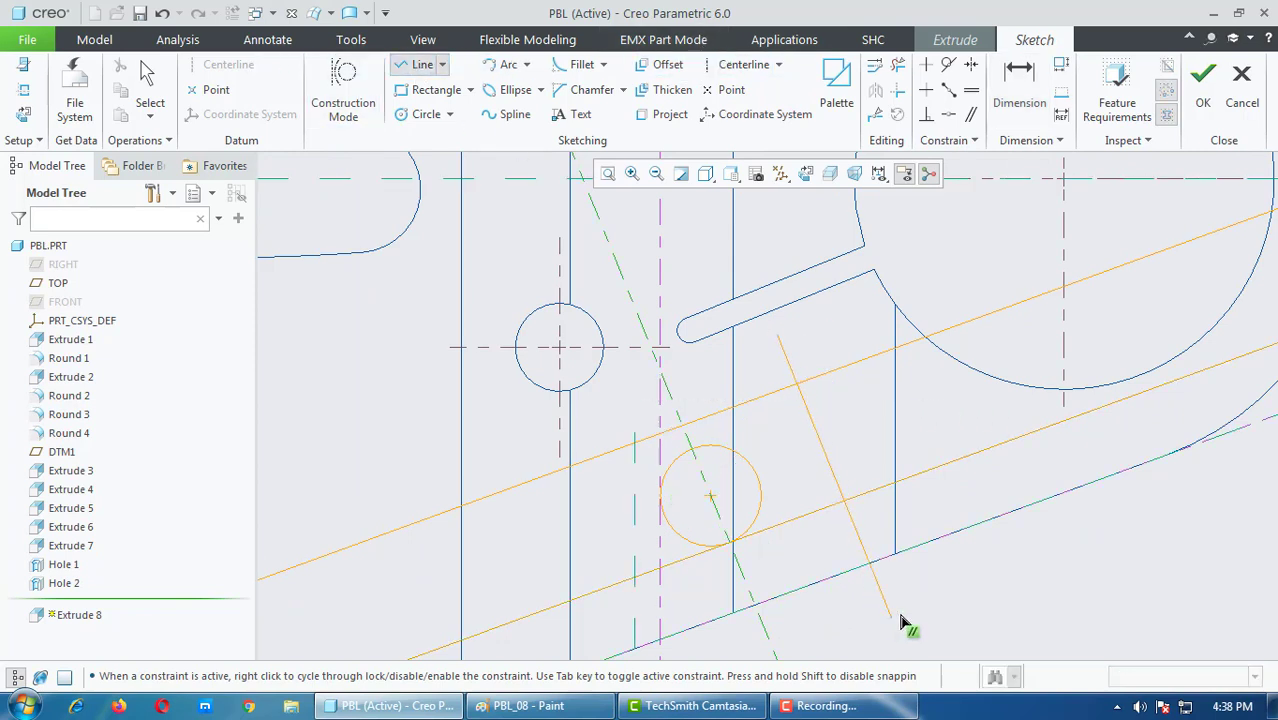
middle_click(1100, 575)
middle_click(1135, 567)
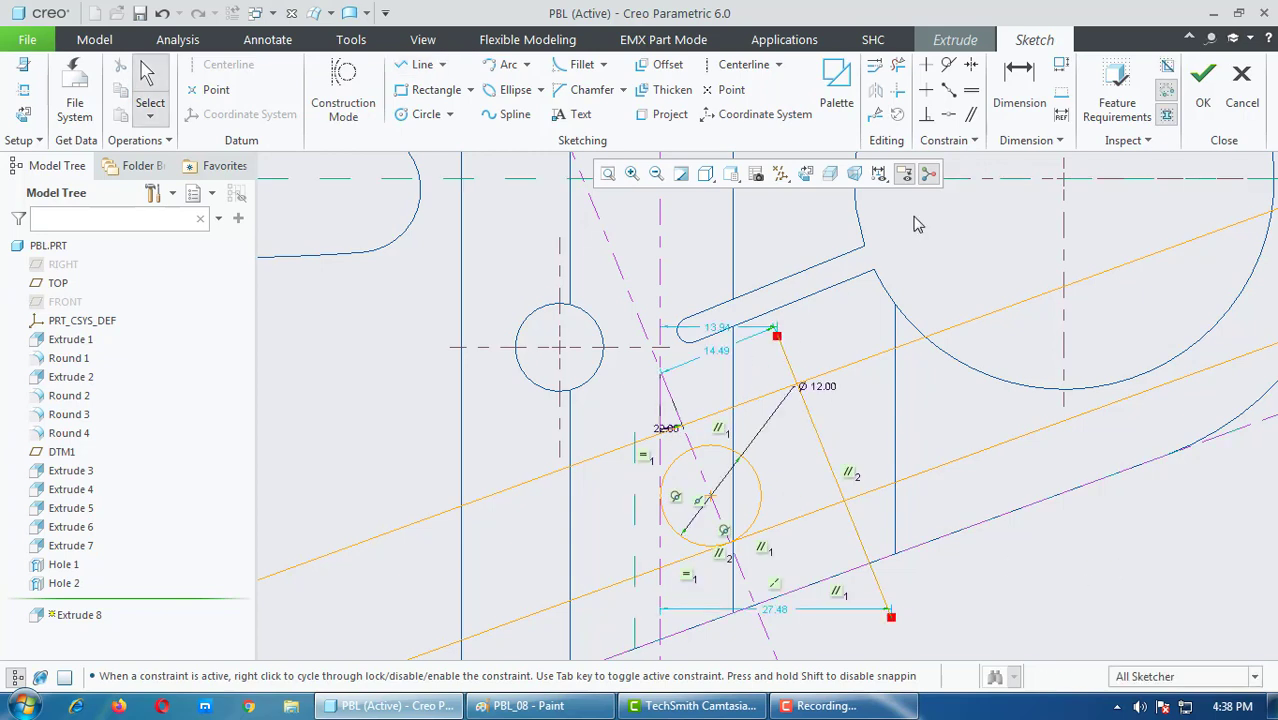
left_click(975, 117)
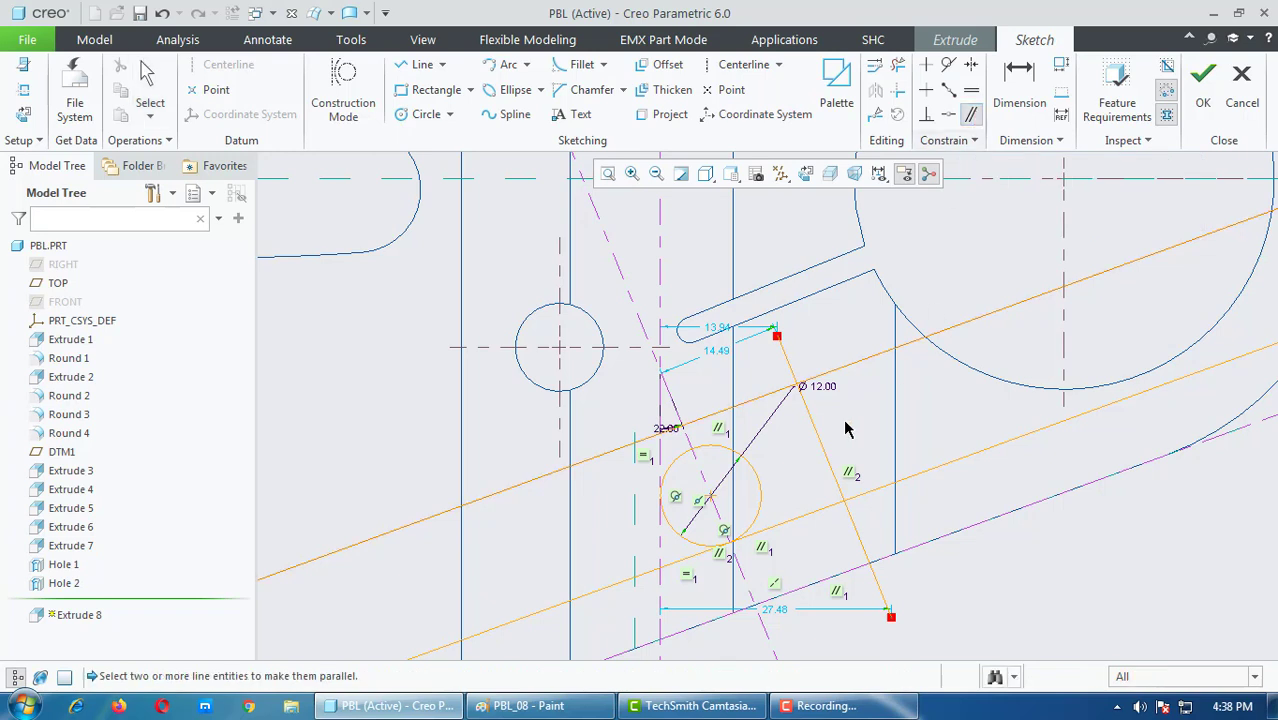
left_click(806, 400)
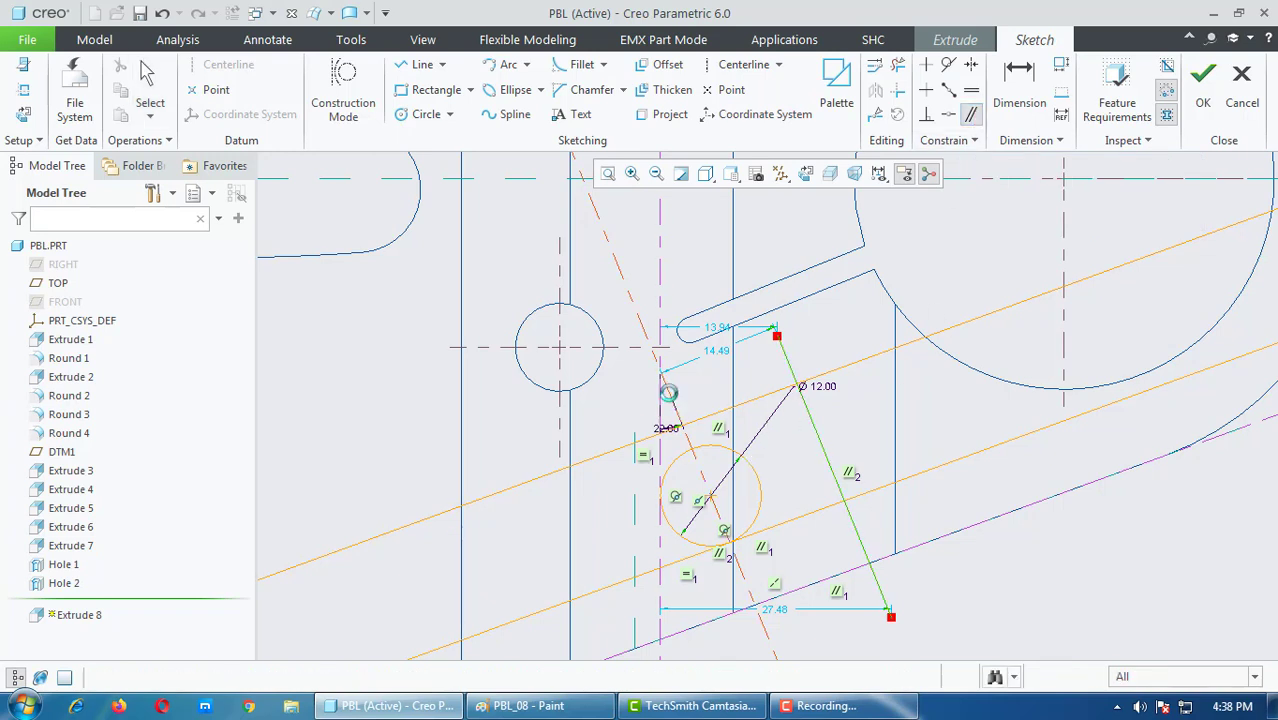
left_click(668, 393)
scroll(796, 490, "up", 1)
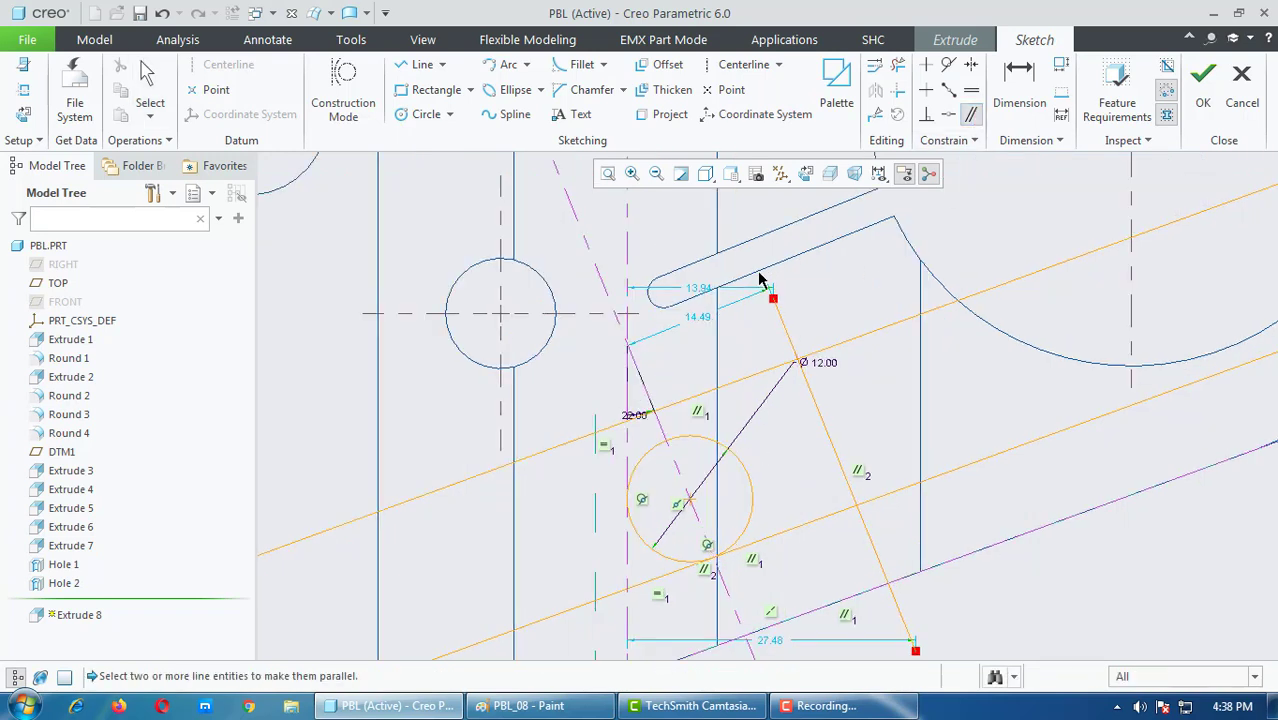
middle_click(703, 328)
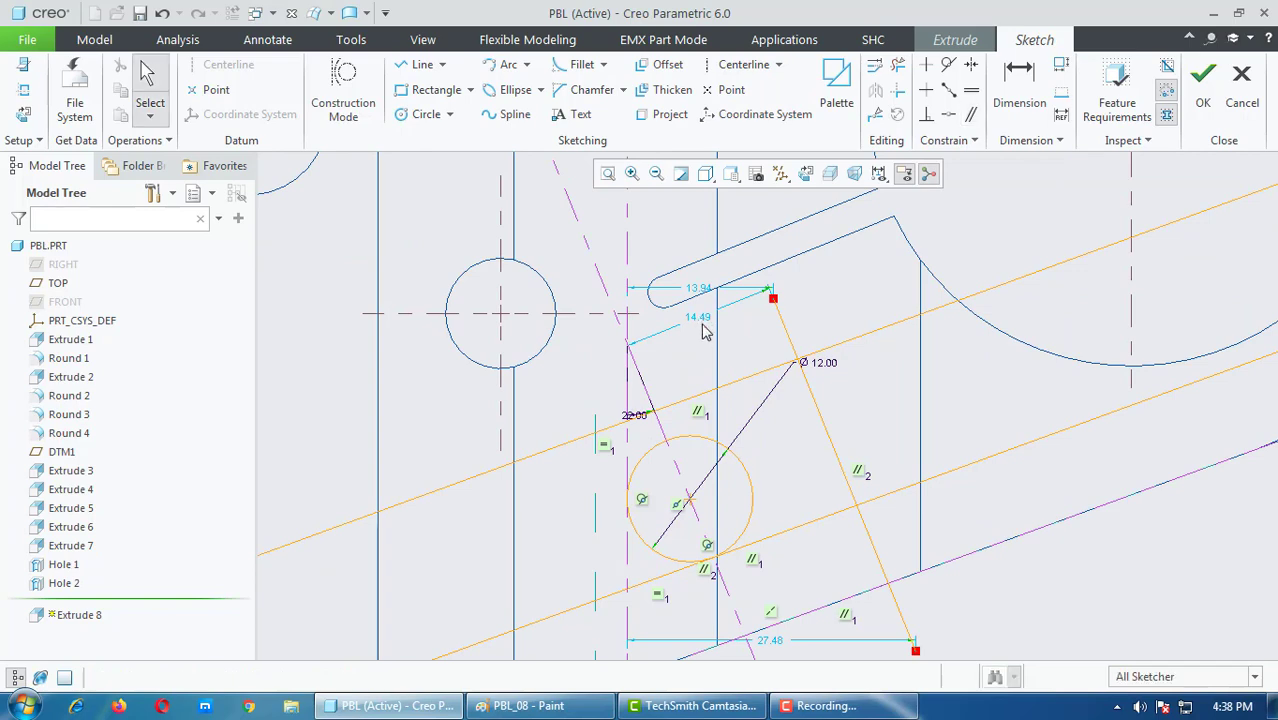
Step: Change the line's 14.49 distance from the centreline to 13.00
left_click(701, 320)
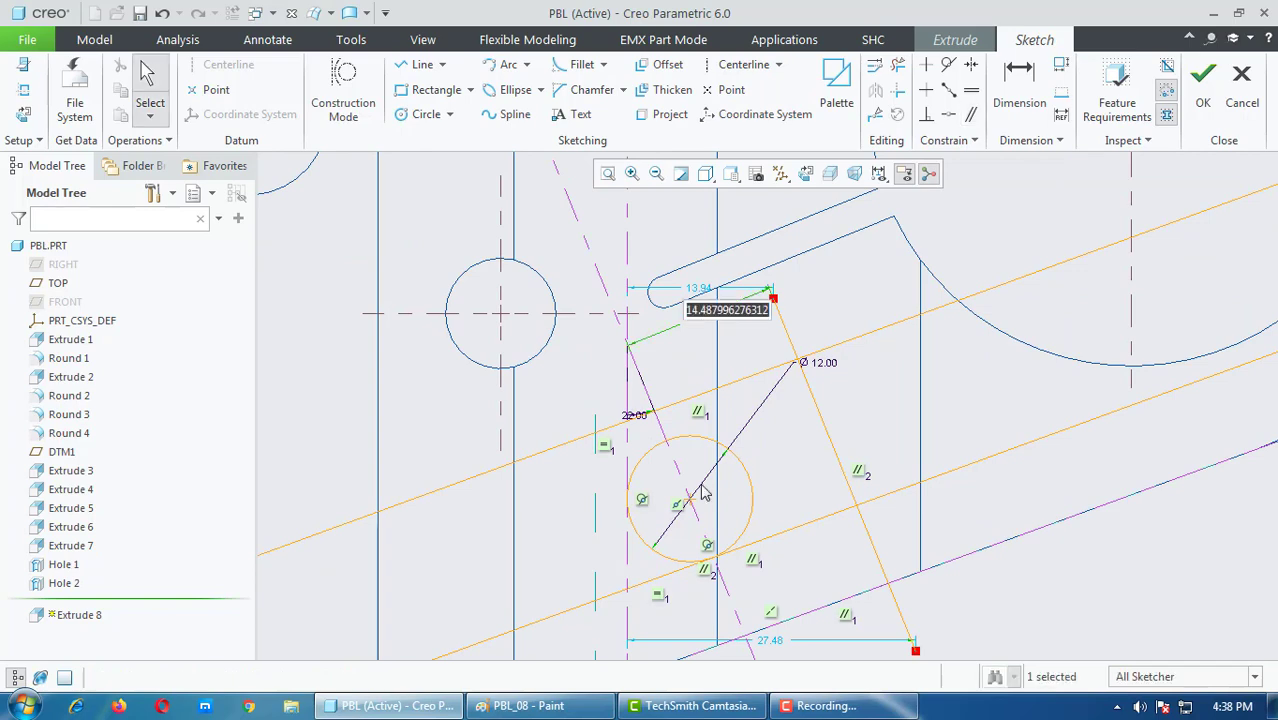
left_click(601, 708)
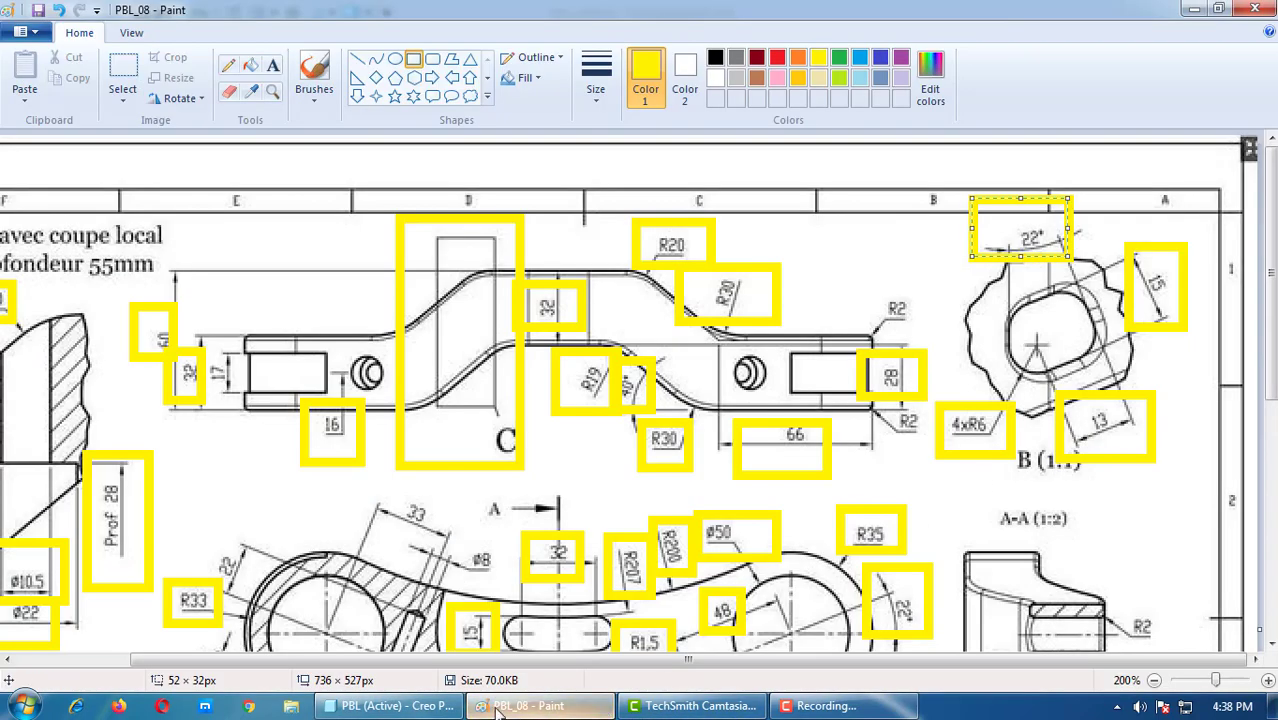
left_click(390, 706)
type("13")
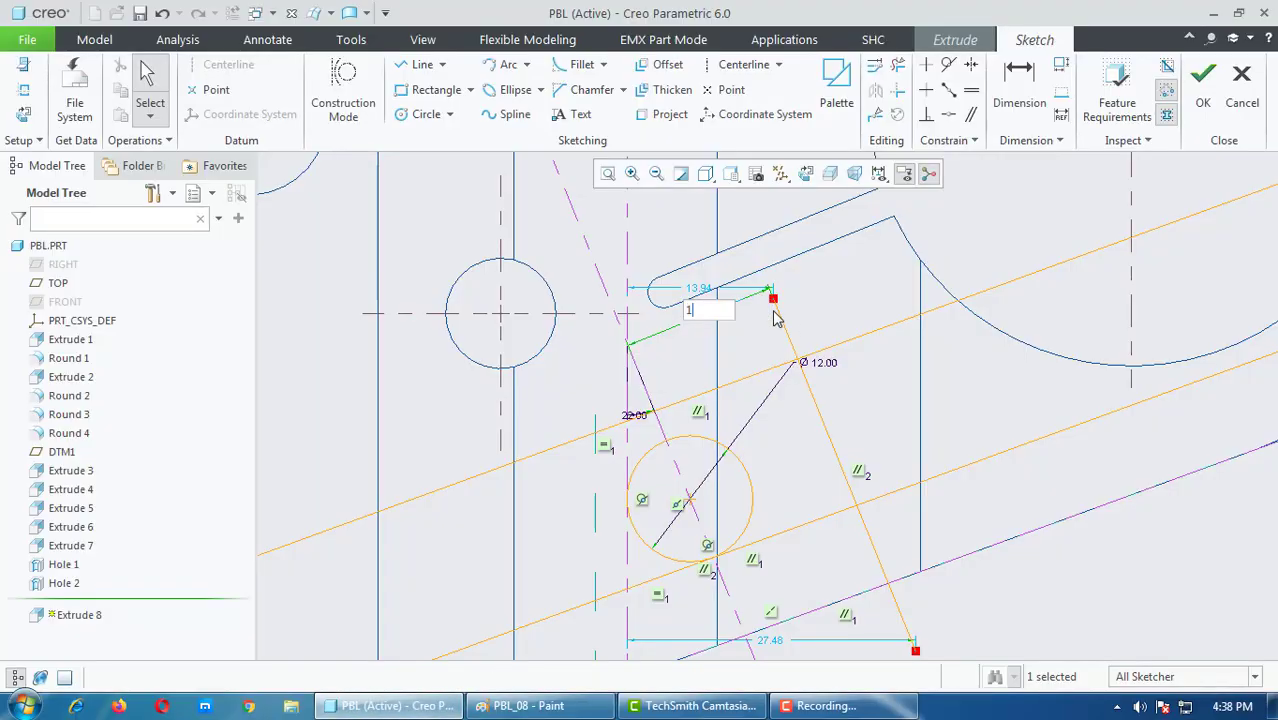
key("Return")
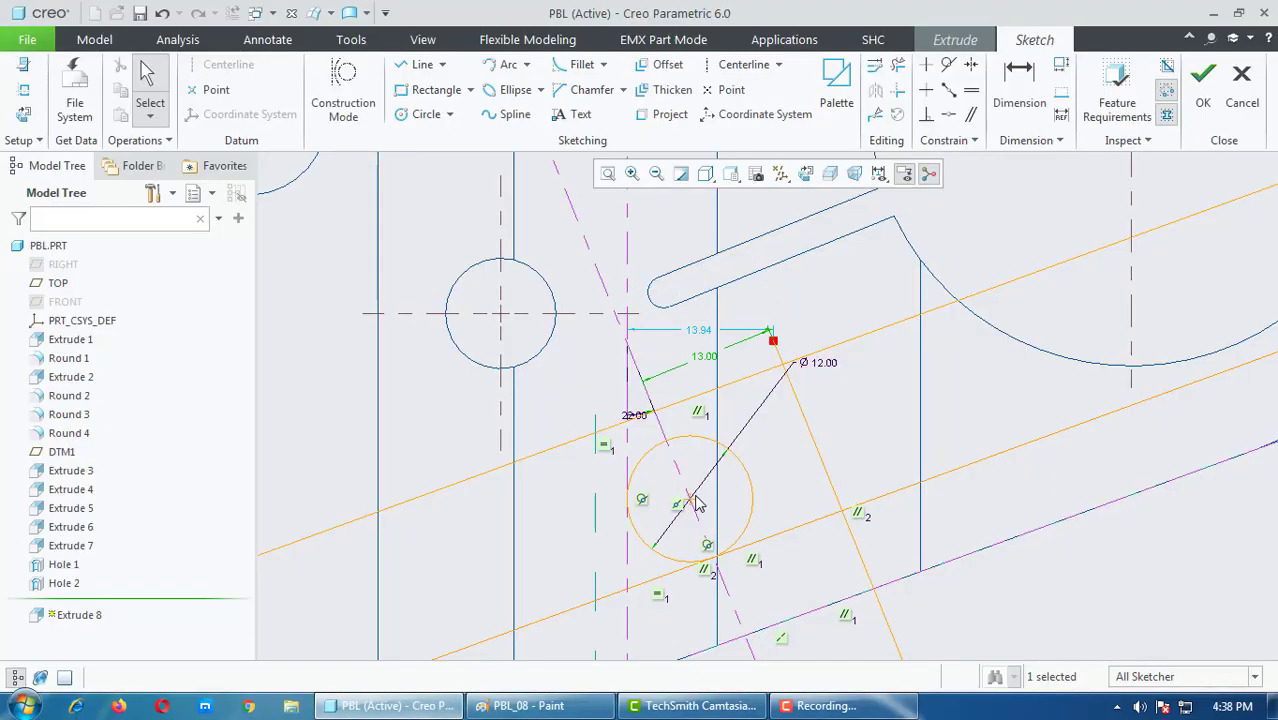
Step: Trim the excess crossed line segments with Delete Segment
left_click(897, 64)
mouse_move(852, 360)
left_mouse_down()
mouse_move(750, 357)
mouse_move(633, 390)
mouse_move(597, 452)
mouse_move(585, 618)
mouse_move(672, 650)
mouse_move(901, 553)
mouse_move(893, 512)
left_mouse_up()
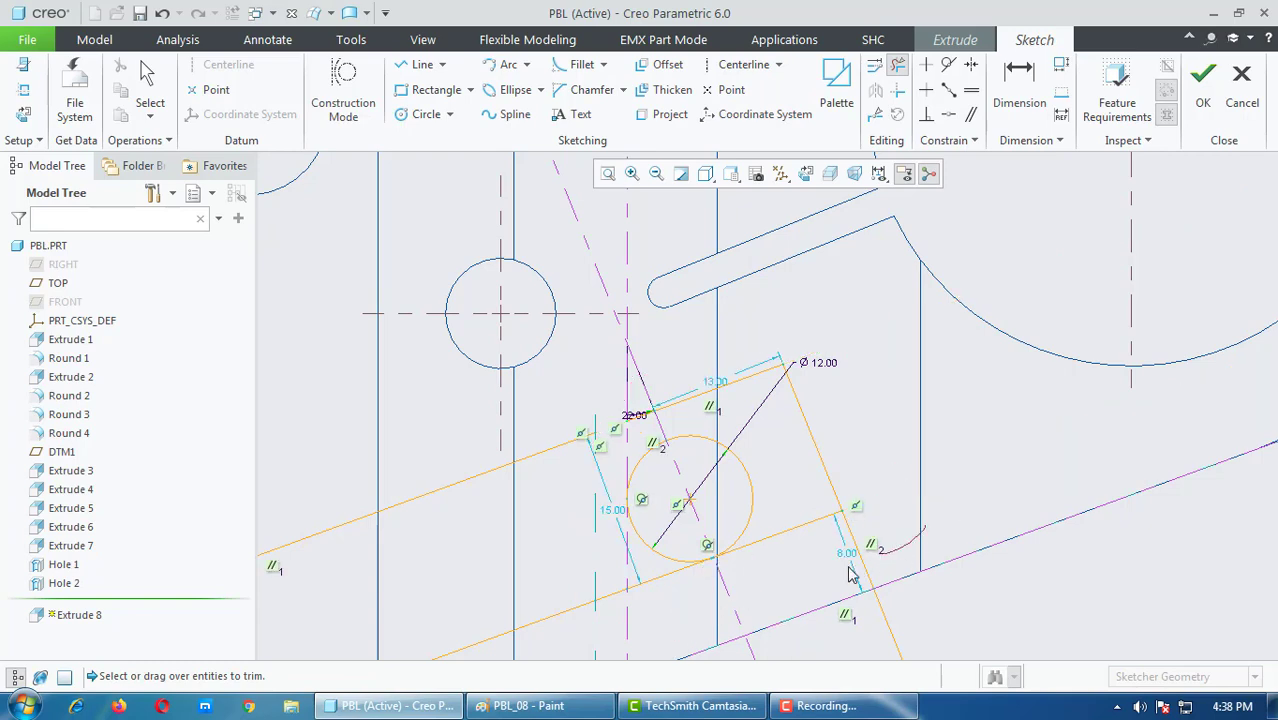
left_click_drag(848, 573, 856, 506)
scroll(964, 491, "up", 3)
scroll(865, 597, "down", 2)
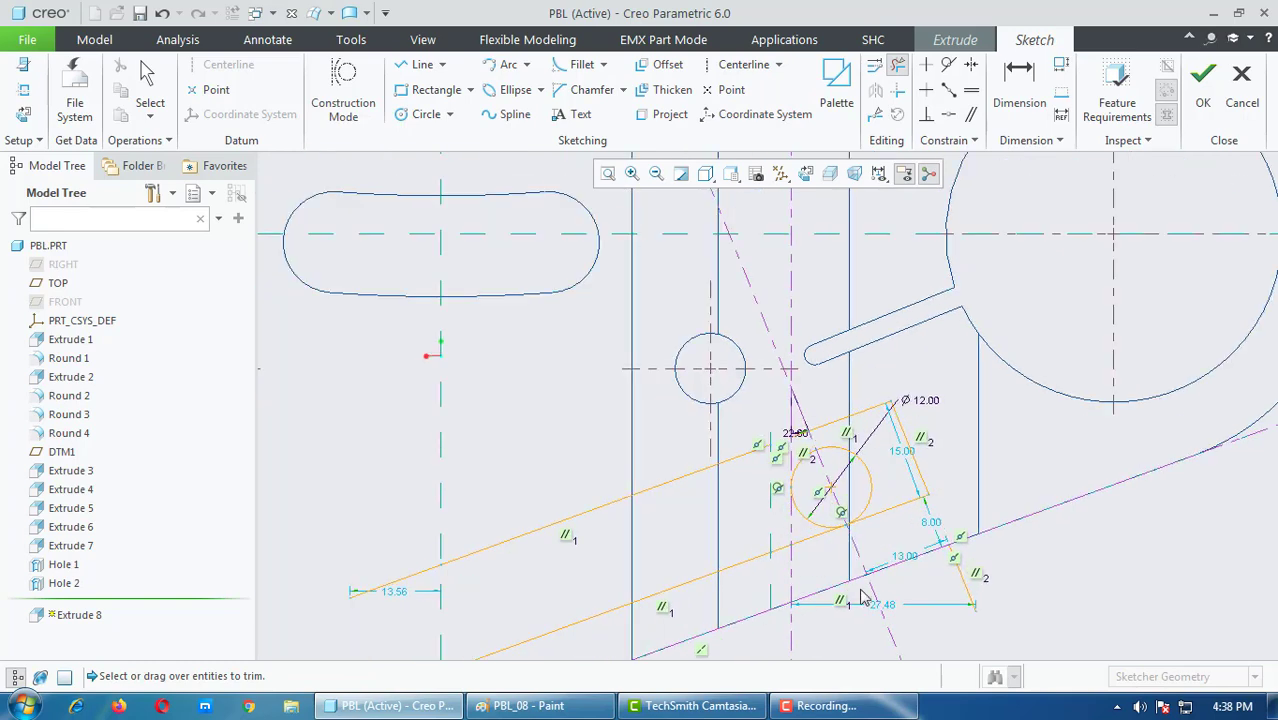
scroll(806, 553, "down", 2)
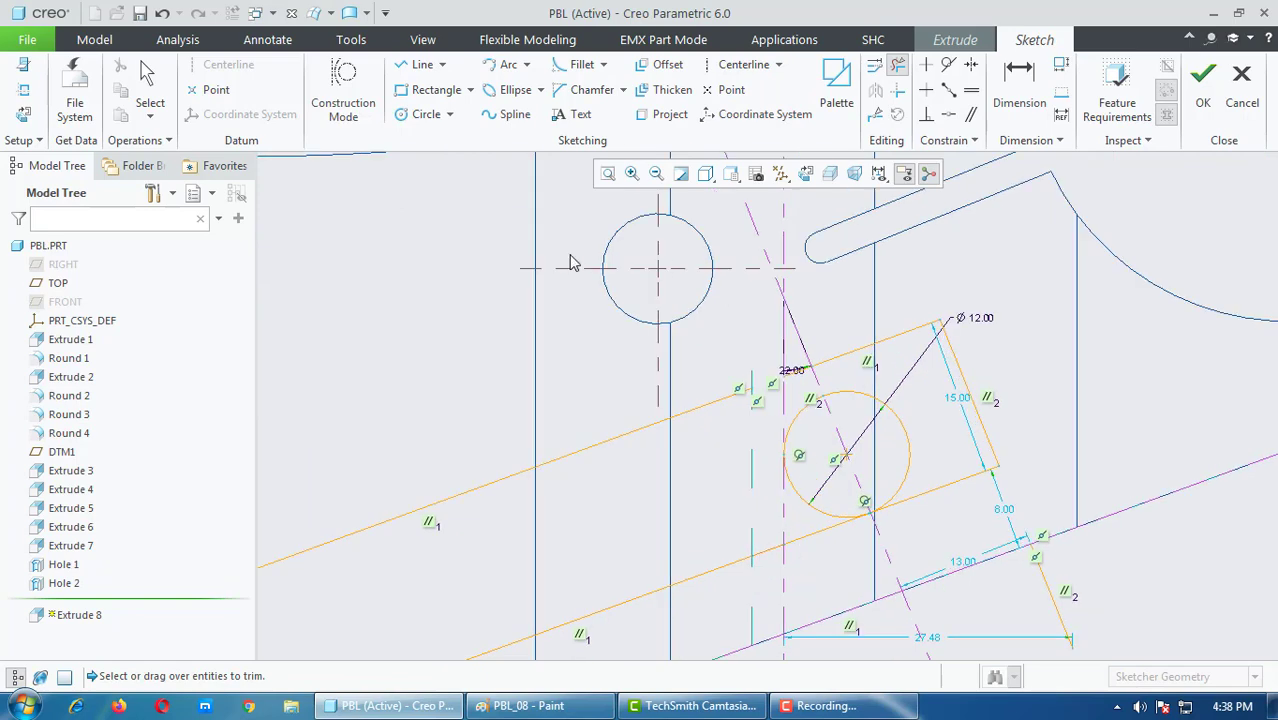
Step: Add a vertical line left of the circle down to the lower slanted line
left_click(422, 64)
left_click(783, 374)
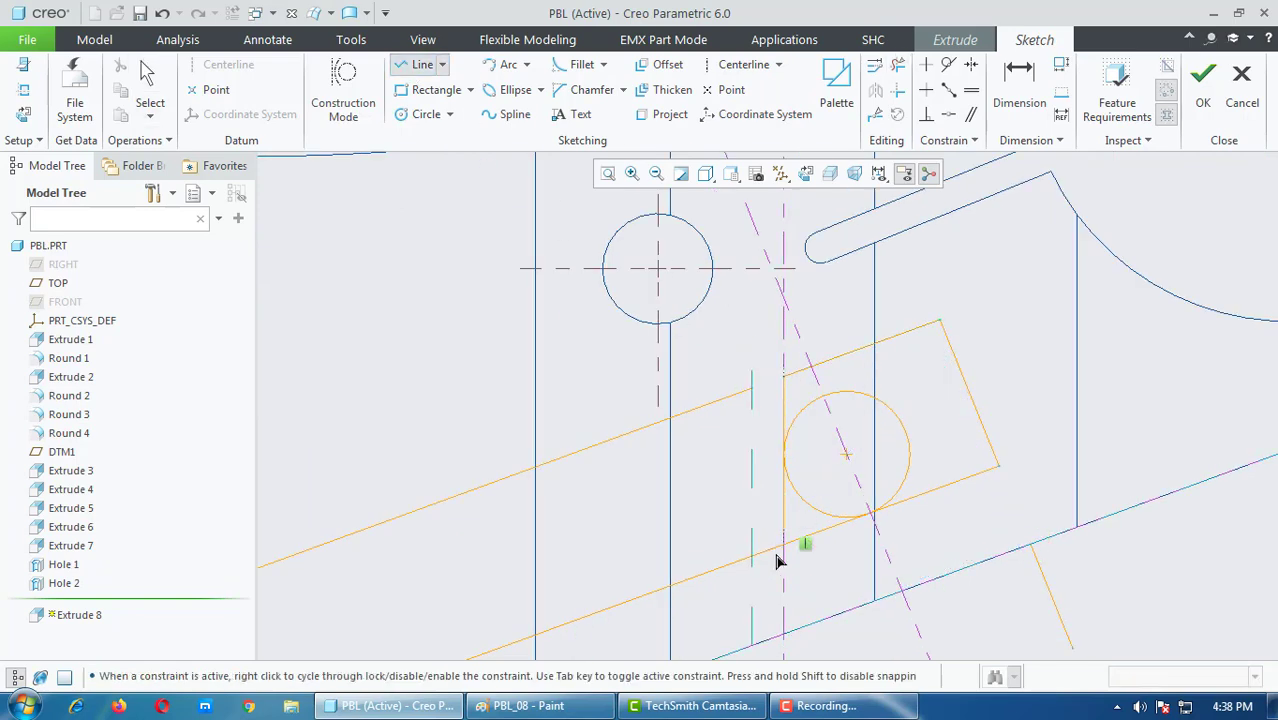
left_click(783, 545)
middle_click(850, 571)
middle_click(818, 573)
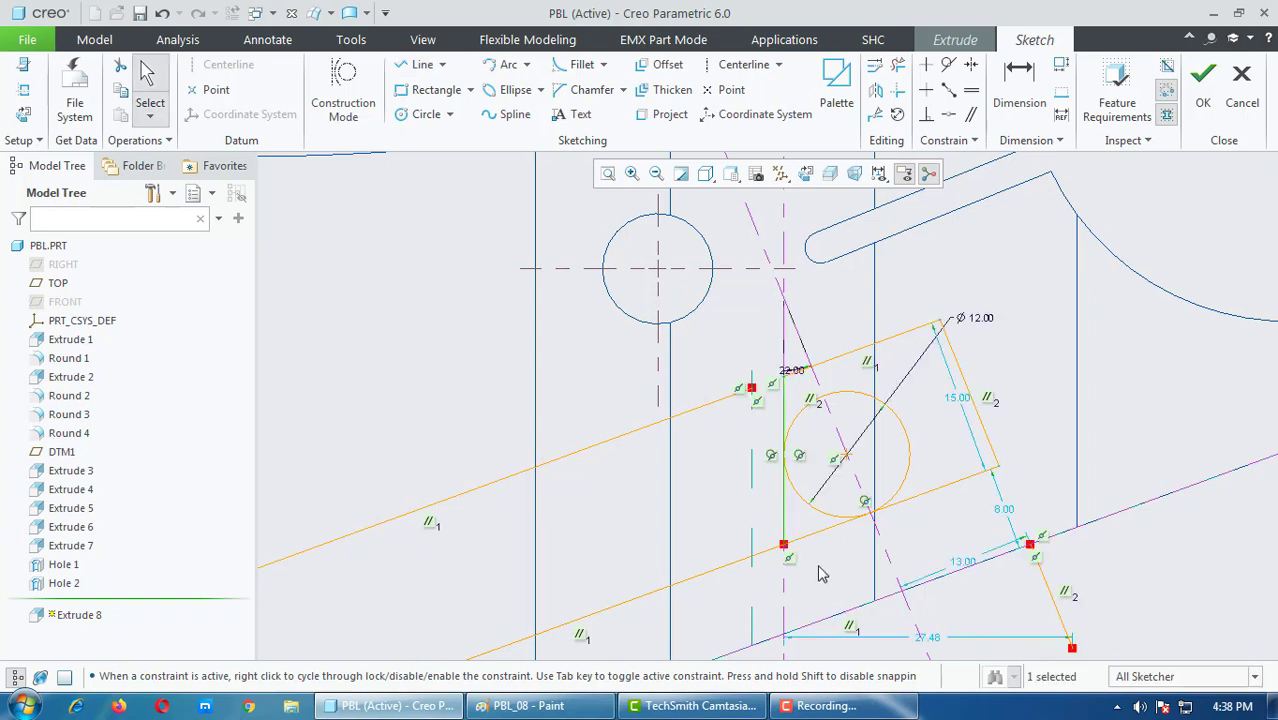
Step: Trim the leftover segments around the circle, including its right-hand part
left_click(898, 65)
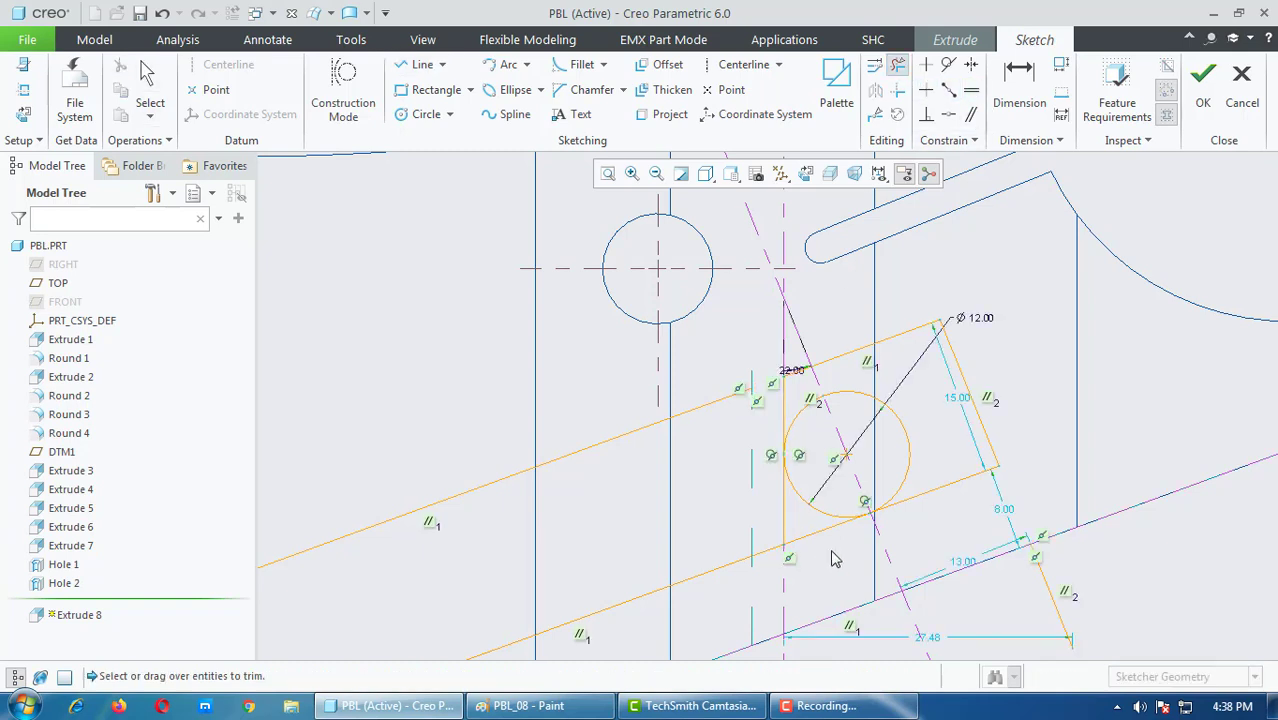
left_click(804, 522)
left_click(778, 517)
middle_click(887, 451)
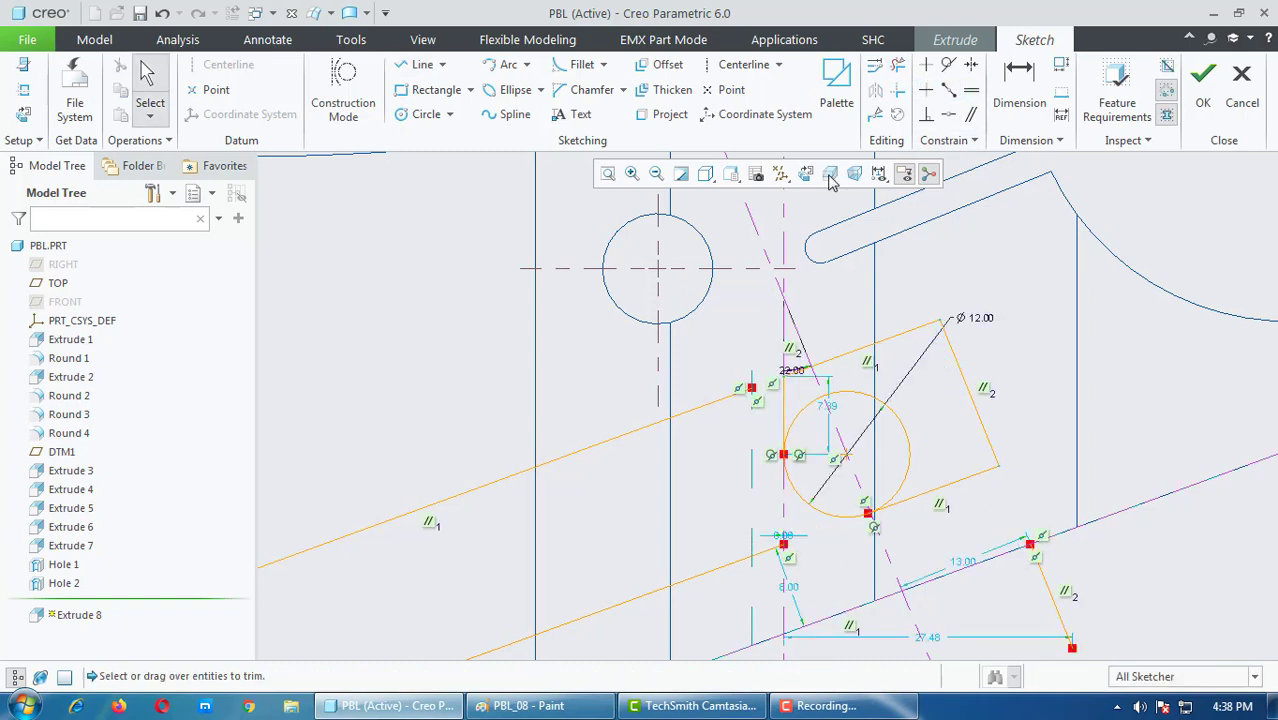
left_click(898, 65)
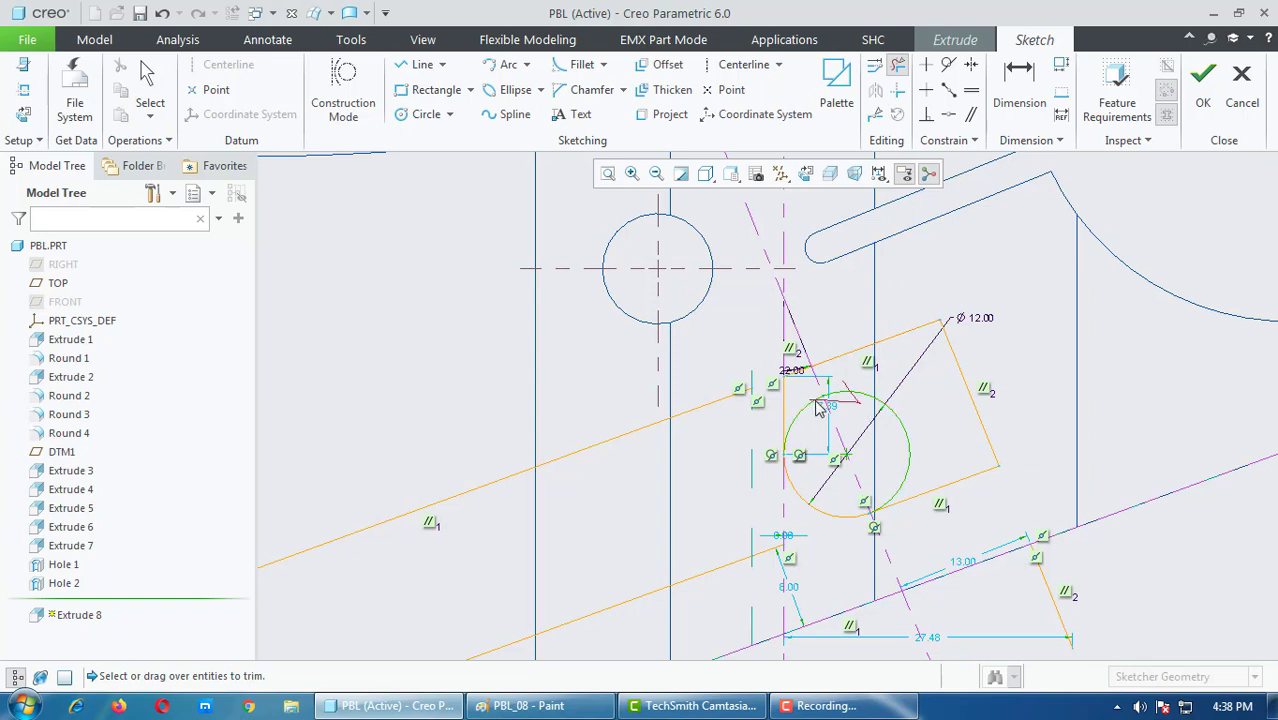
left_click(907, 437)
middle_click(893, 450)
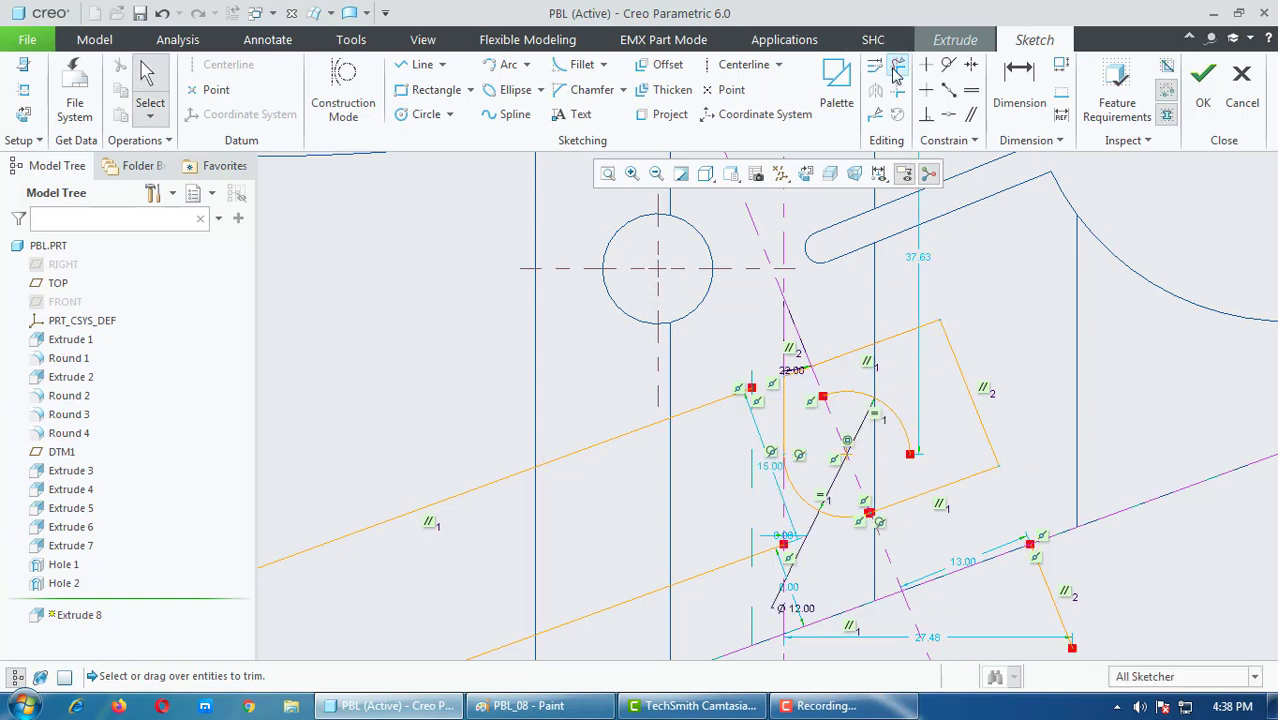
left_click(898, 65)
left_click(912, 445)
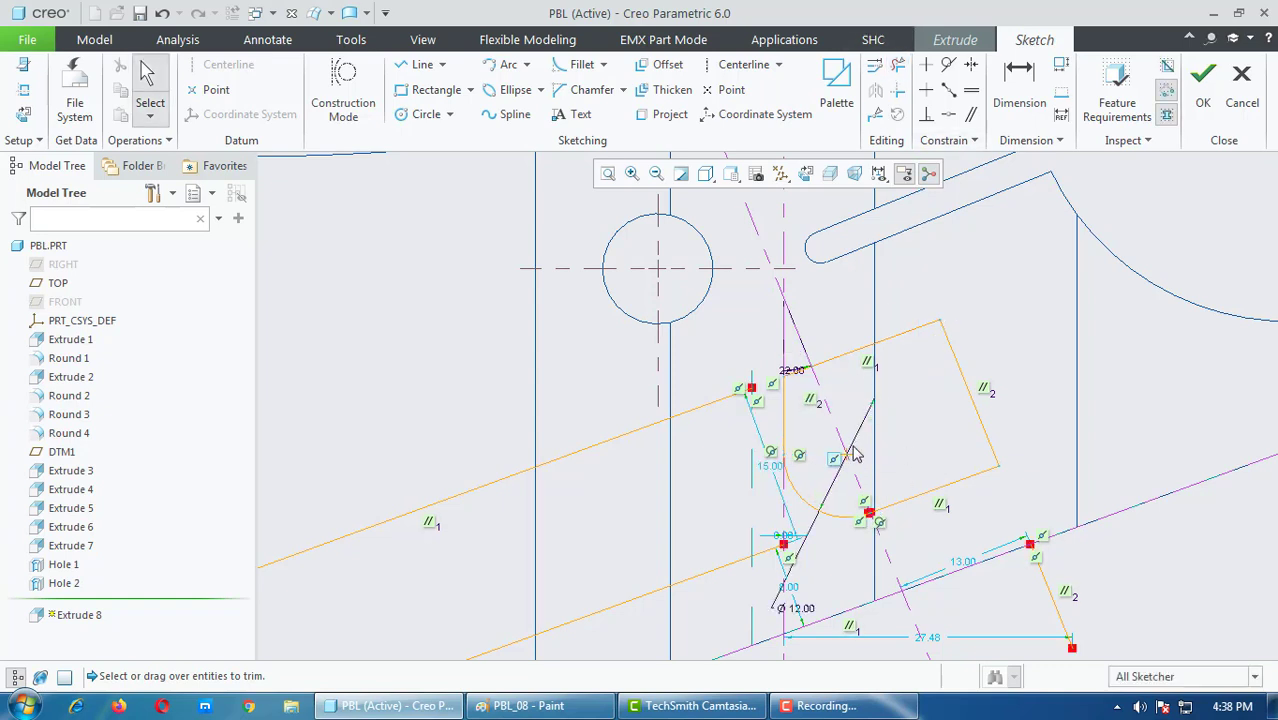
middle_click(880, 452)
Step: Trim the lower slanted line, the long line running left, and short leftovers
scroll(733, 502, "up", 2)
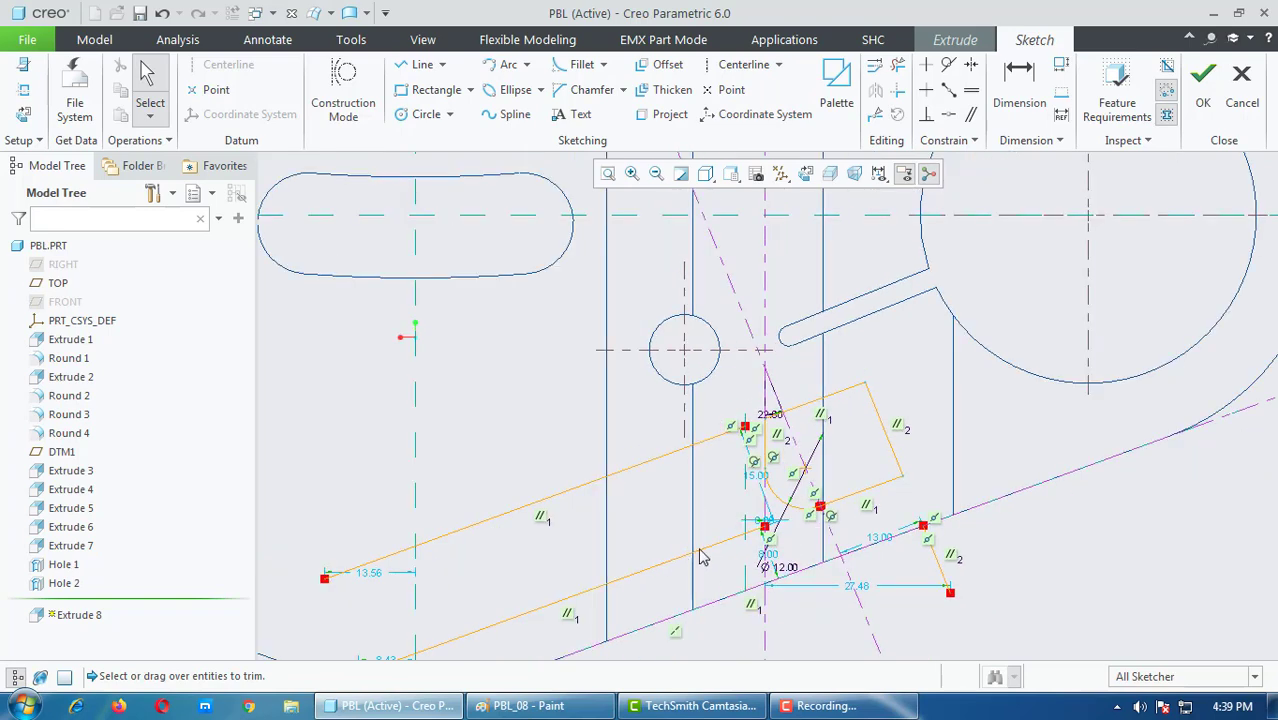
left_click_drag(705, 552, 716, 444)
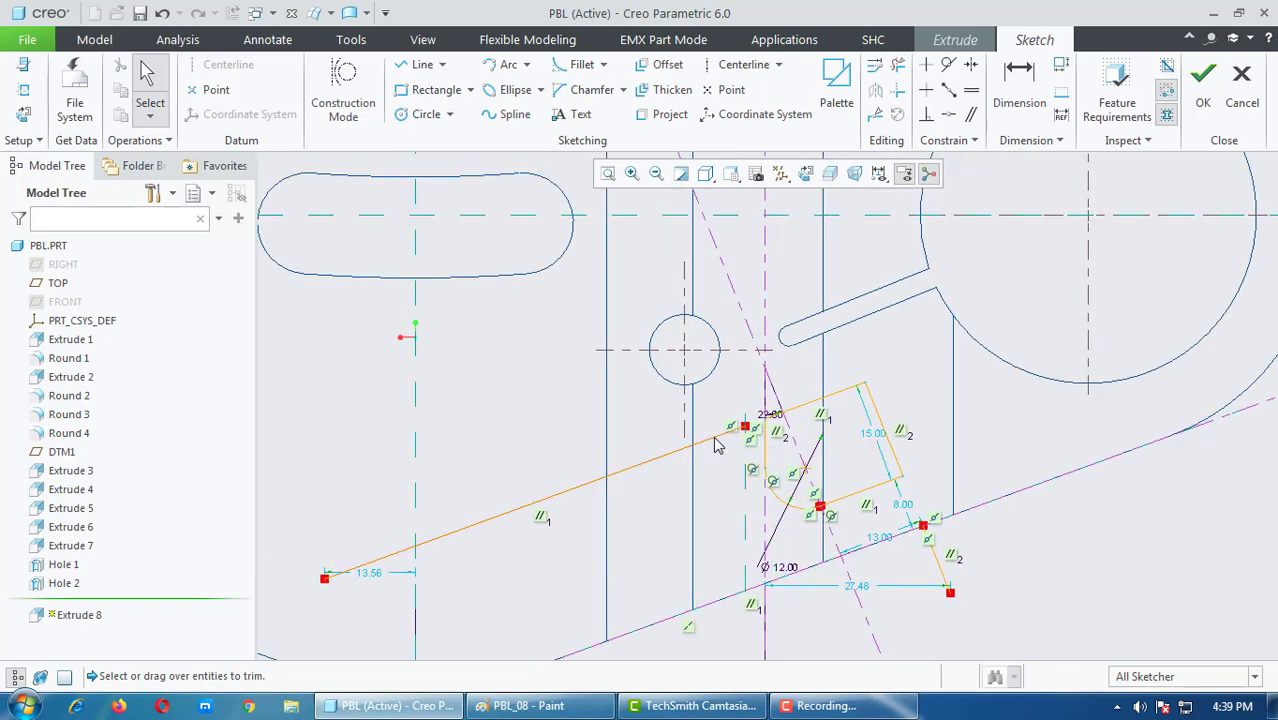
left_click(716, 444)
left_click(938, 565)
scroll(815, 507, "down", 3)
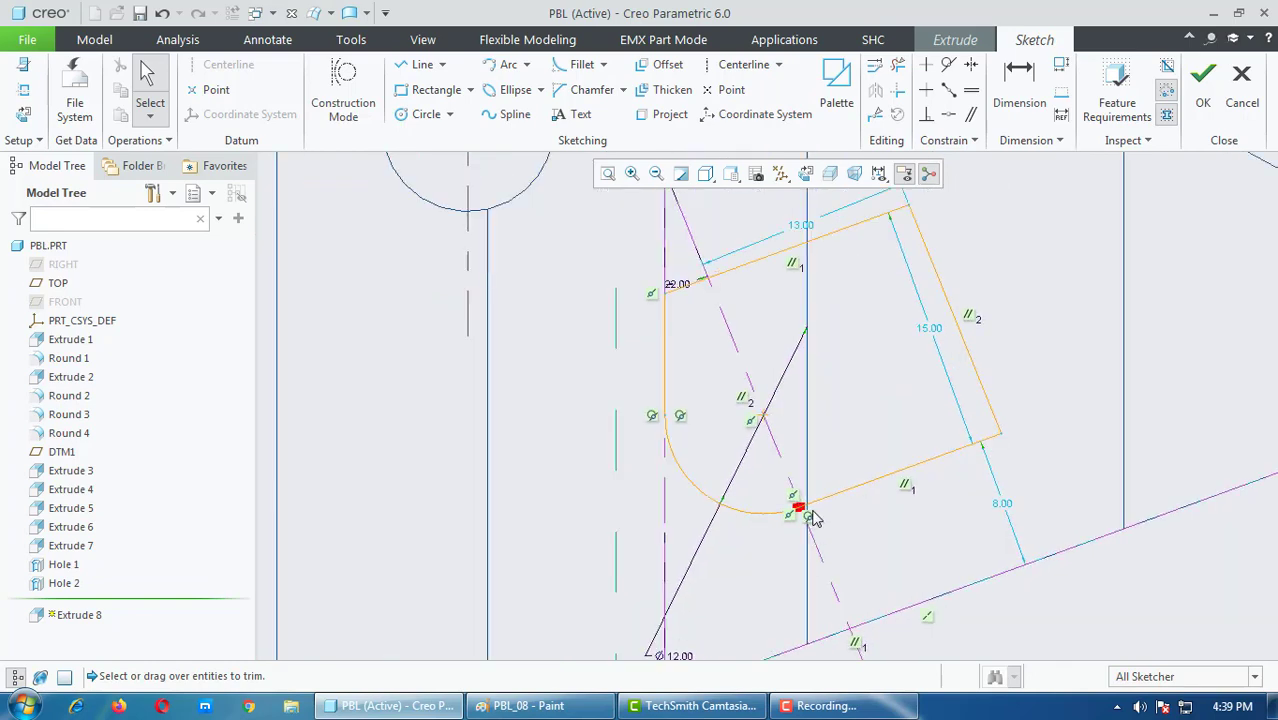
scroll(800, 507, "down", 3)
scroll(785, 507, "down", 2)
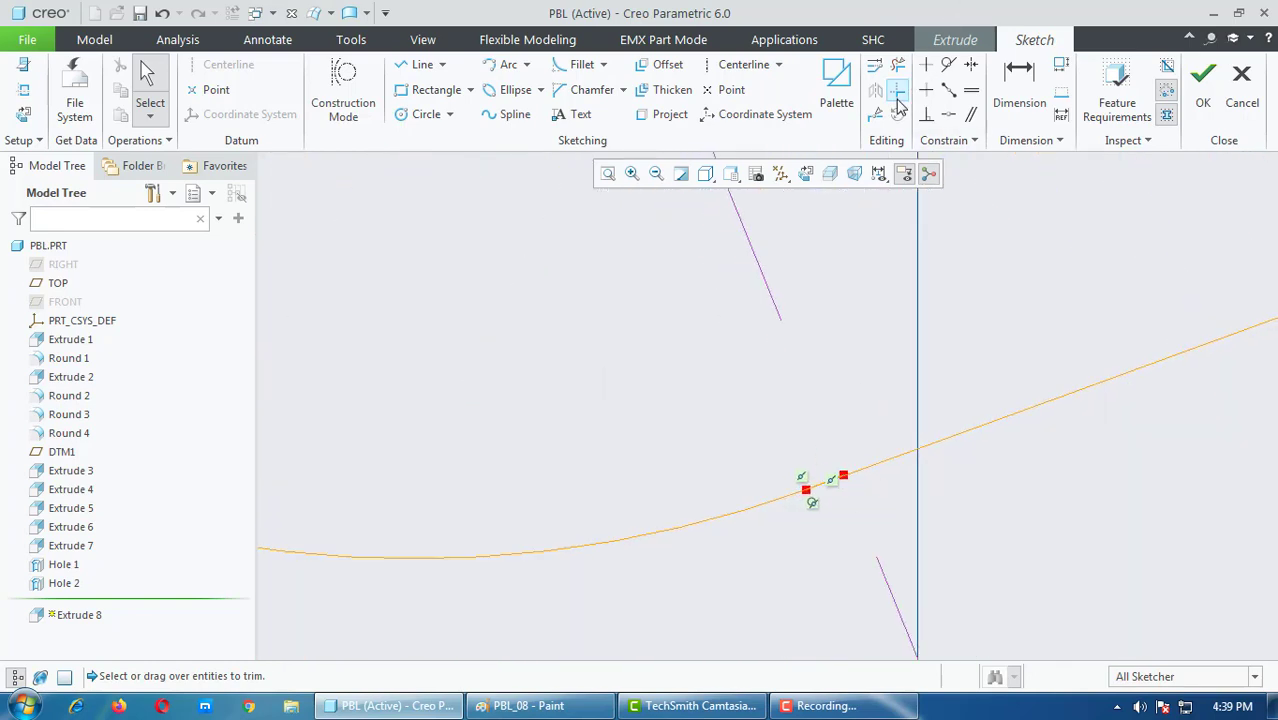
Step: Corner-trim the arc and line to close the profile
left_click(898, 89)
left_click(888, 463)
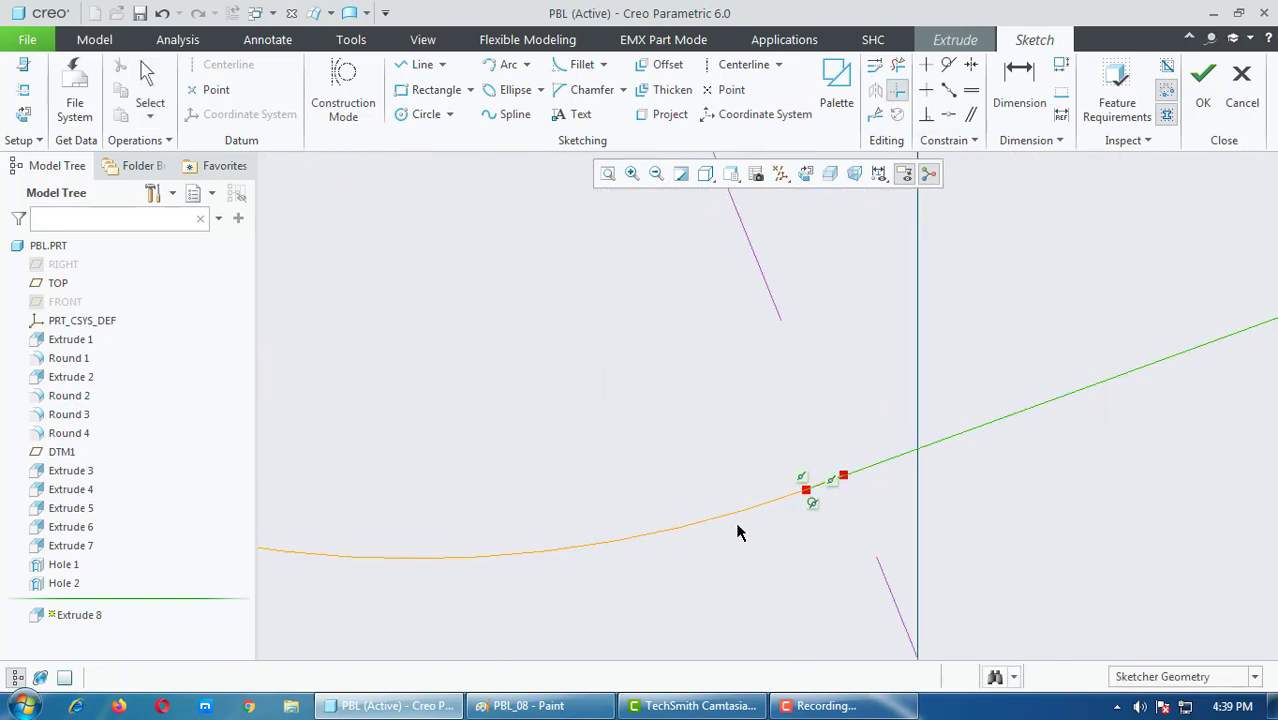
left_click(747, 514)
scroll(637, 450, "up", 1)
scroll(637, 450, "up", 2)
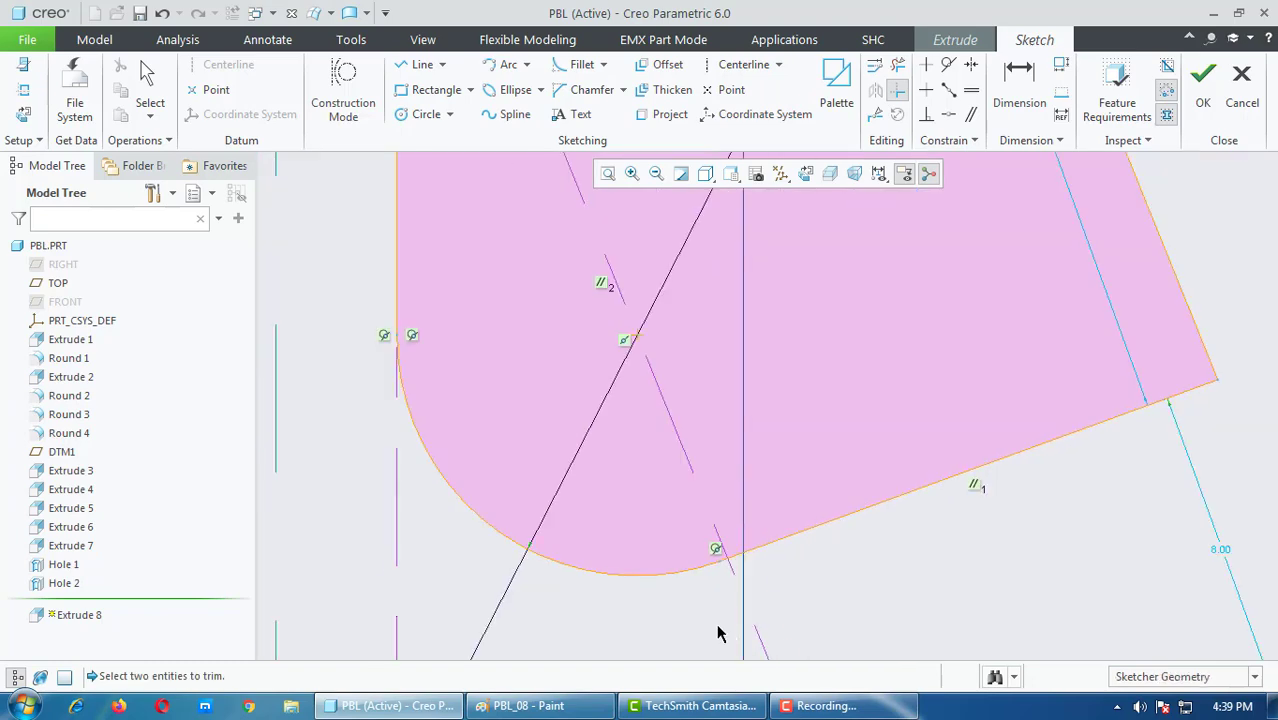
scroll(716, 623, "up", 2)
middle_click(740, 447)
scroll(742, 423, "up", 1)
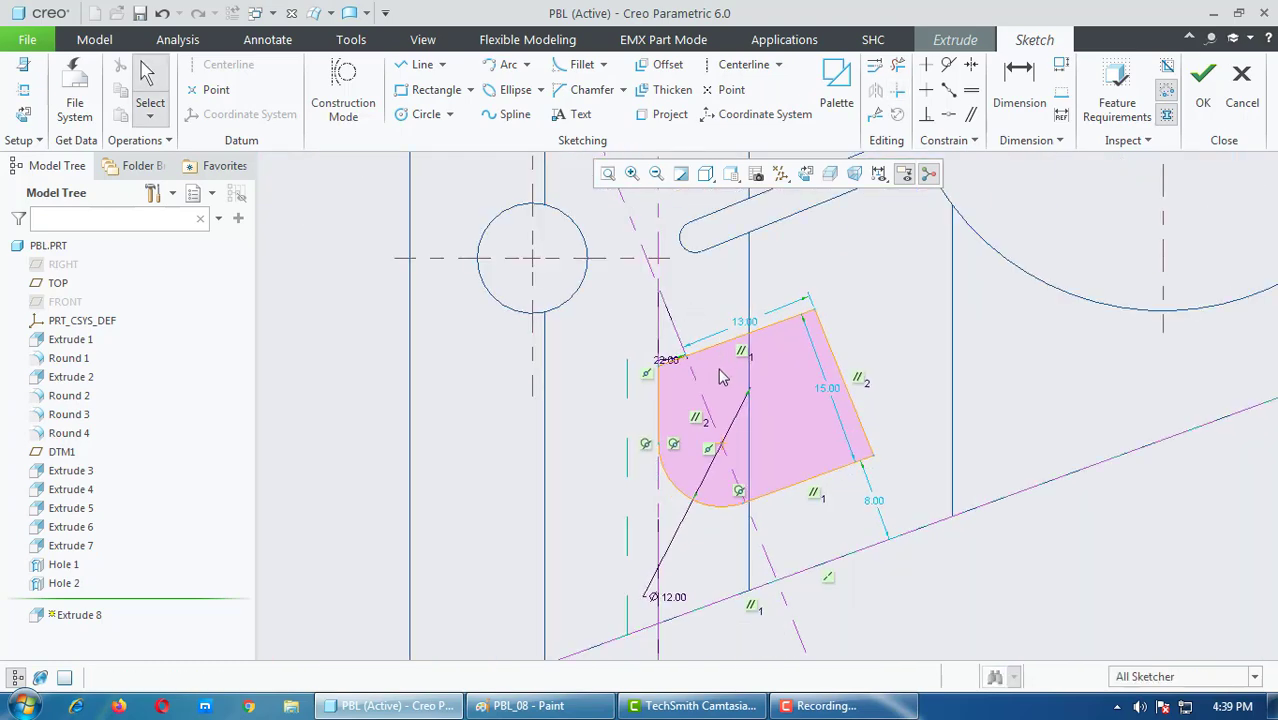
scroll(723, 376, "down", 3)
Step: Round the first corner of the profile with a sketch fillet of radius 6.00
left_click(582, 64)
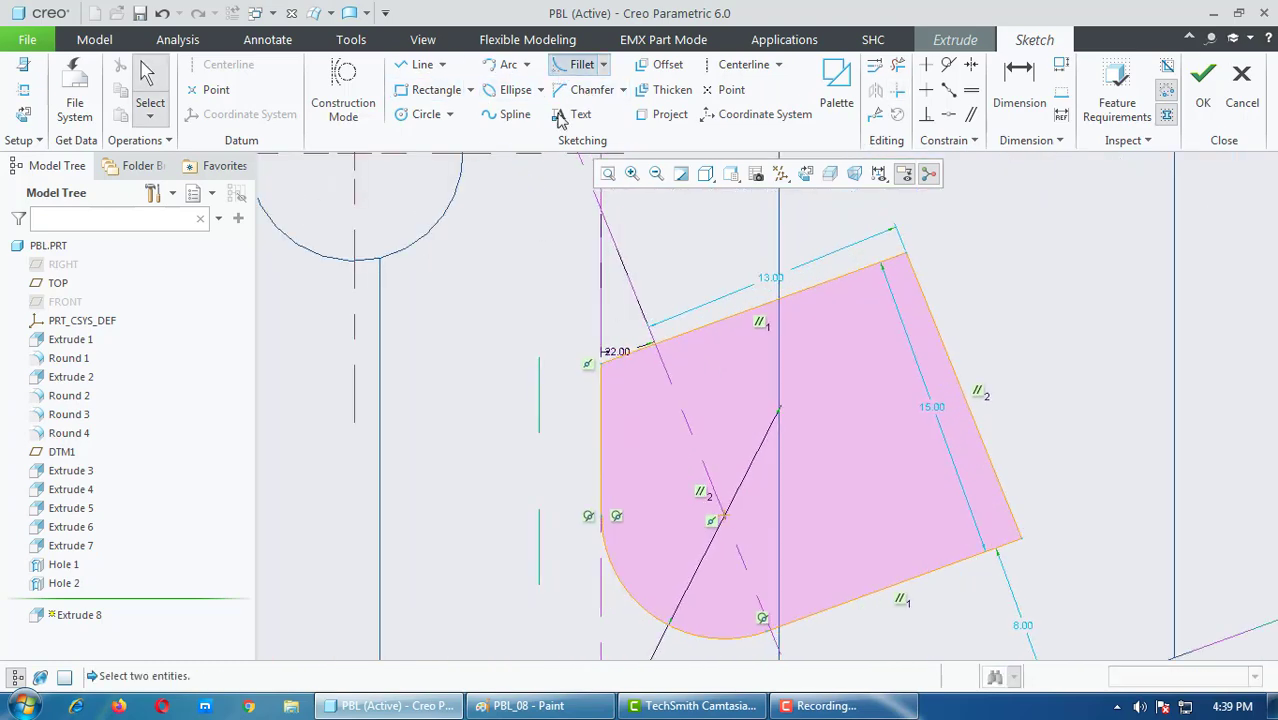
left_click(603, 407)
left_click(630, 354)
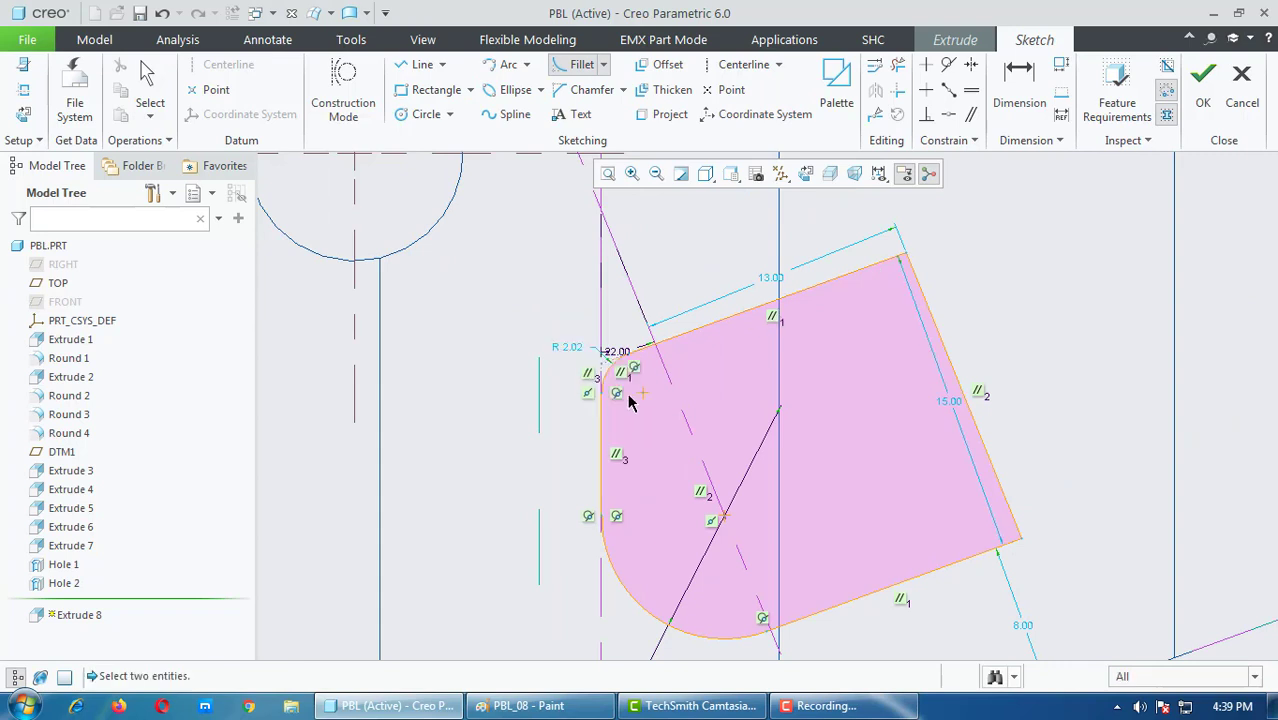
middle_click(573, 350)
double_click(566, 347)
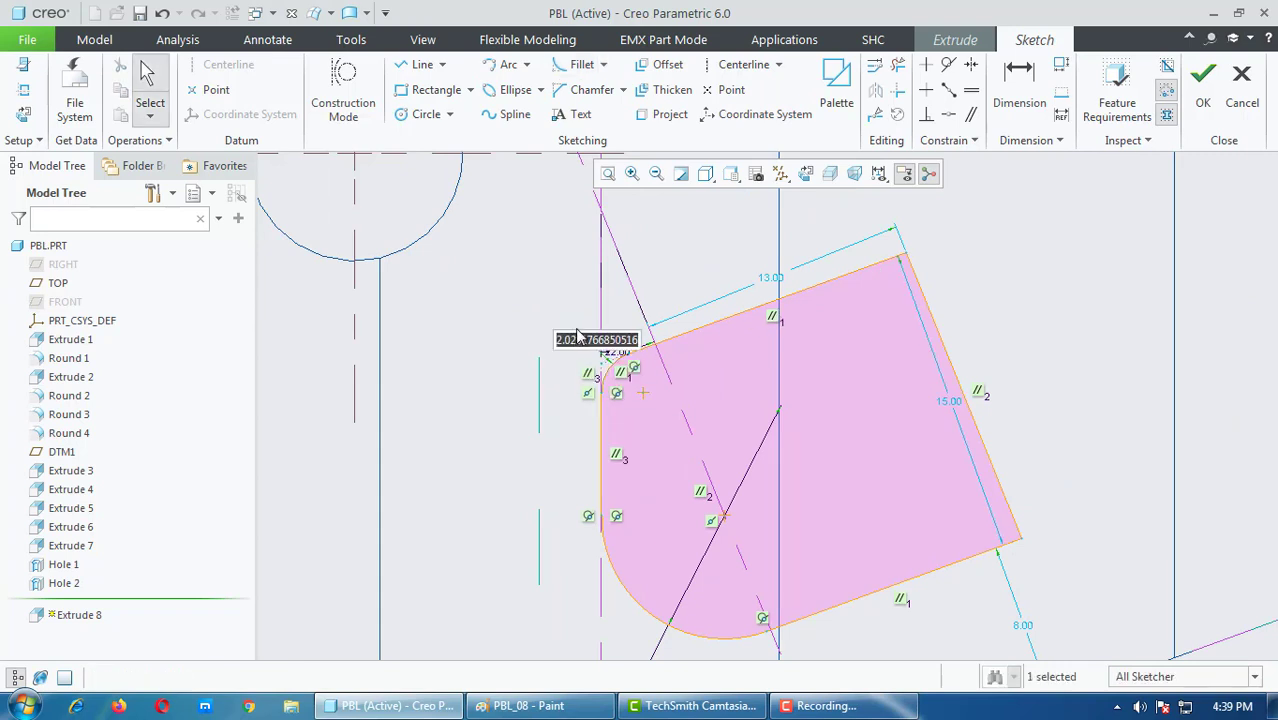
type("6")
key("Return")
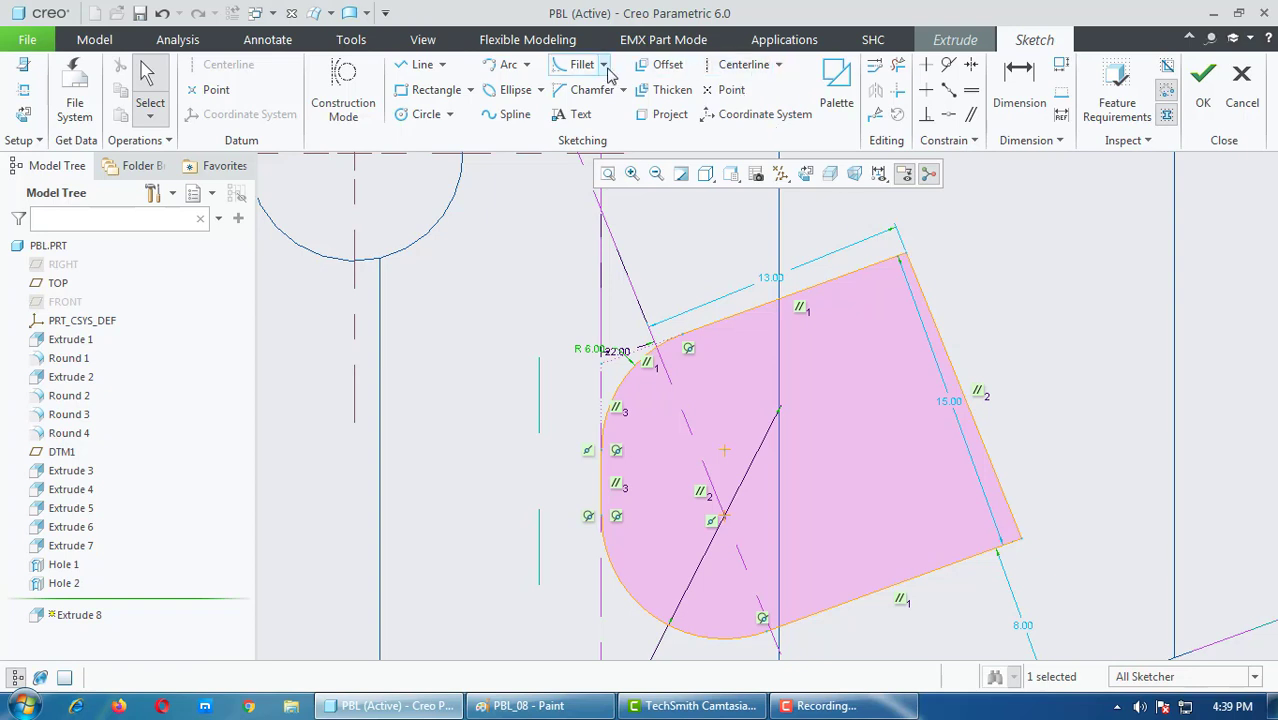
Step: Fillet the top-right and bottom-right corners, setting each radius to 6.00
left_click(578, 65)
left_click(868, 273)
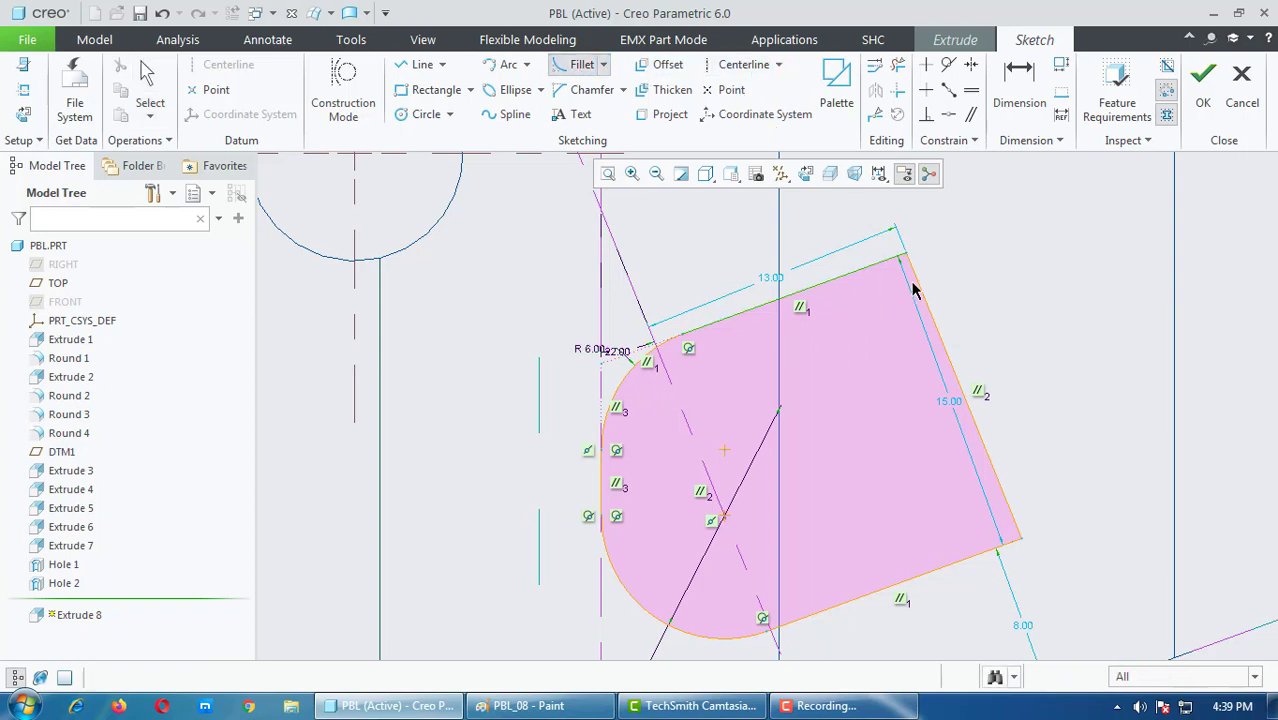
left_click(916, 289)
left_click(1010, 515)
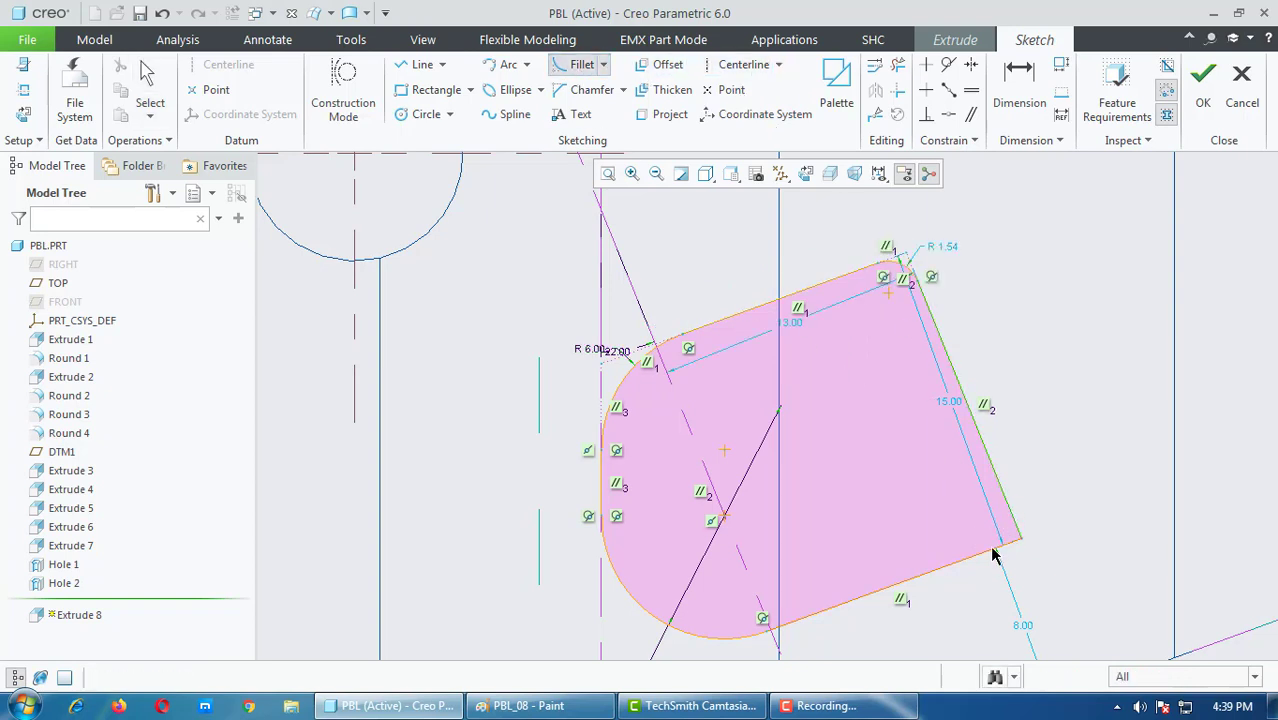
left_click(993, 545)
middle_click(1045, 530)
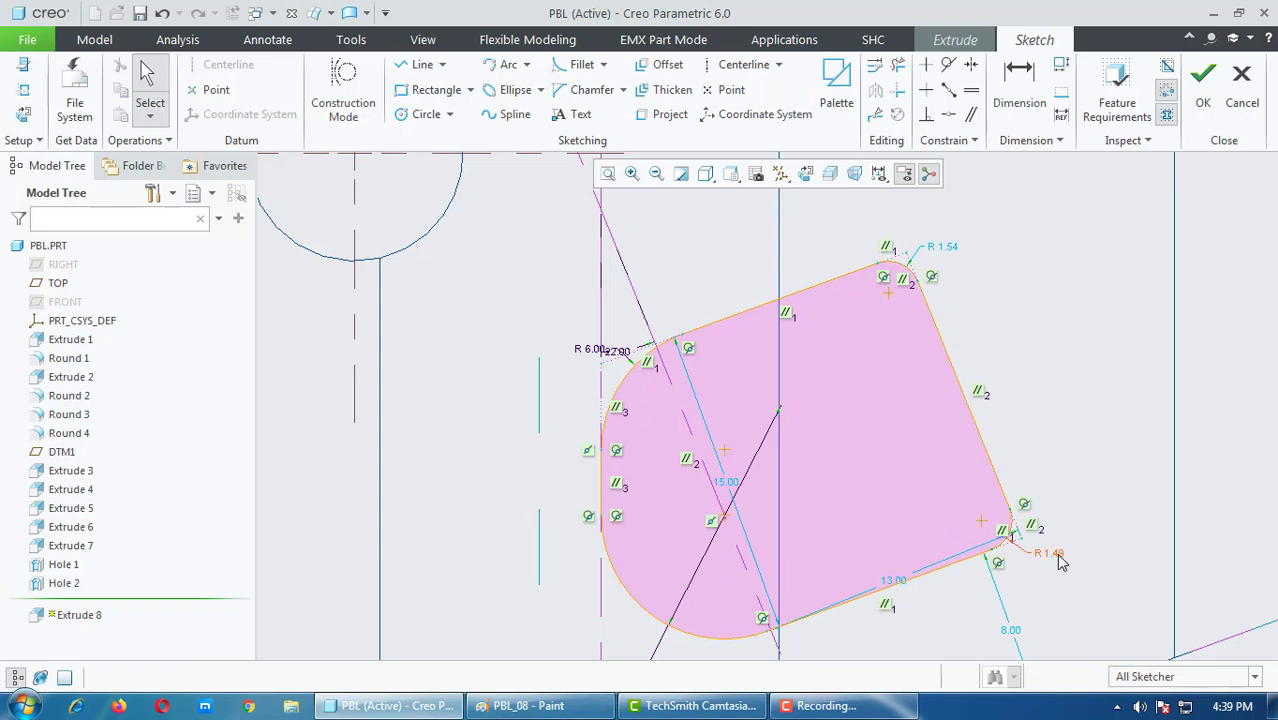
double_click(1052, 554)
type("6")
key("Return")
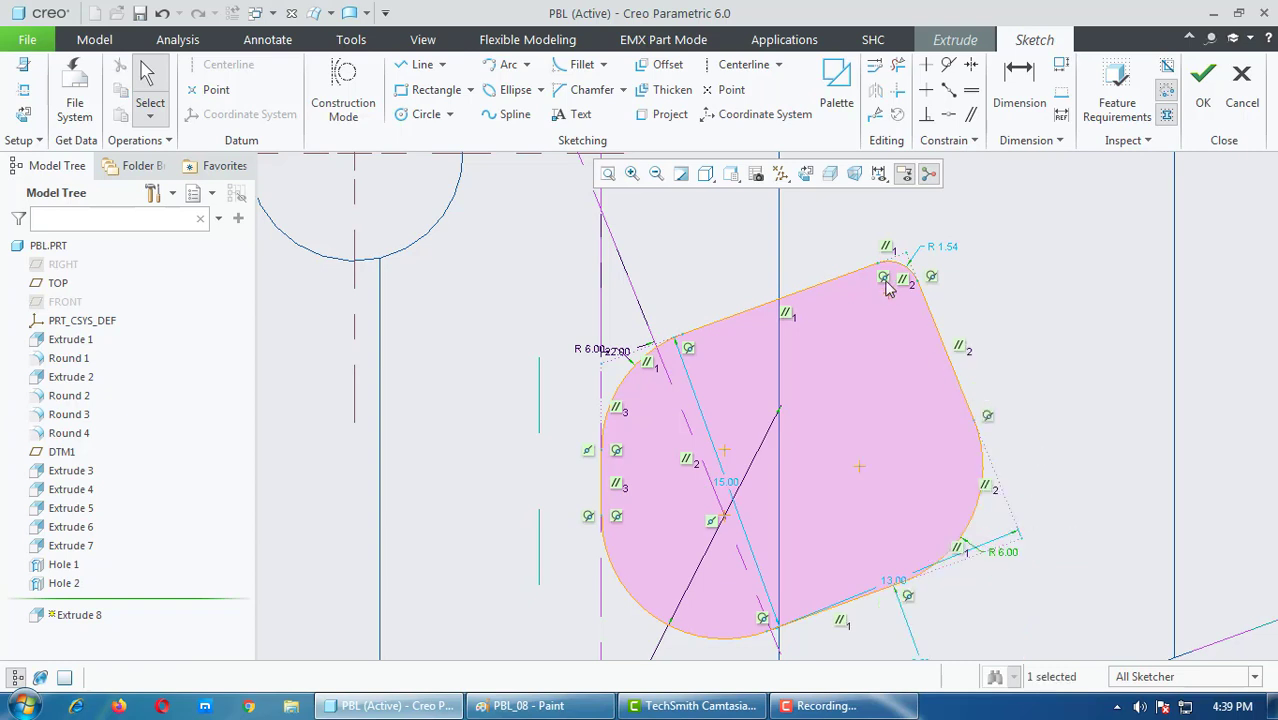
double_click(940, 249)
type("6")
key("Return")
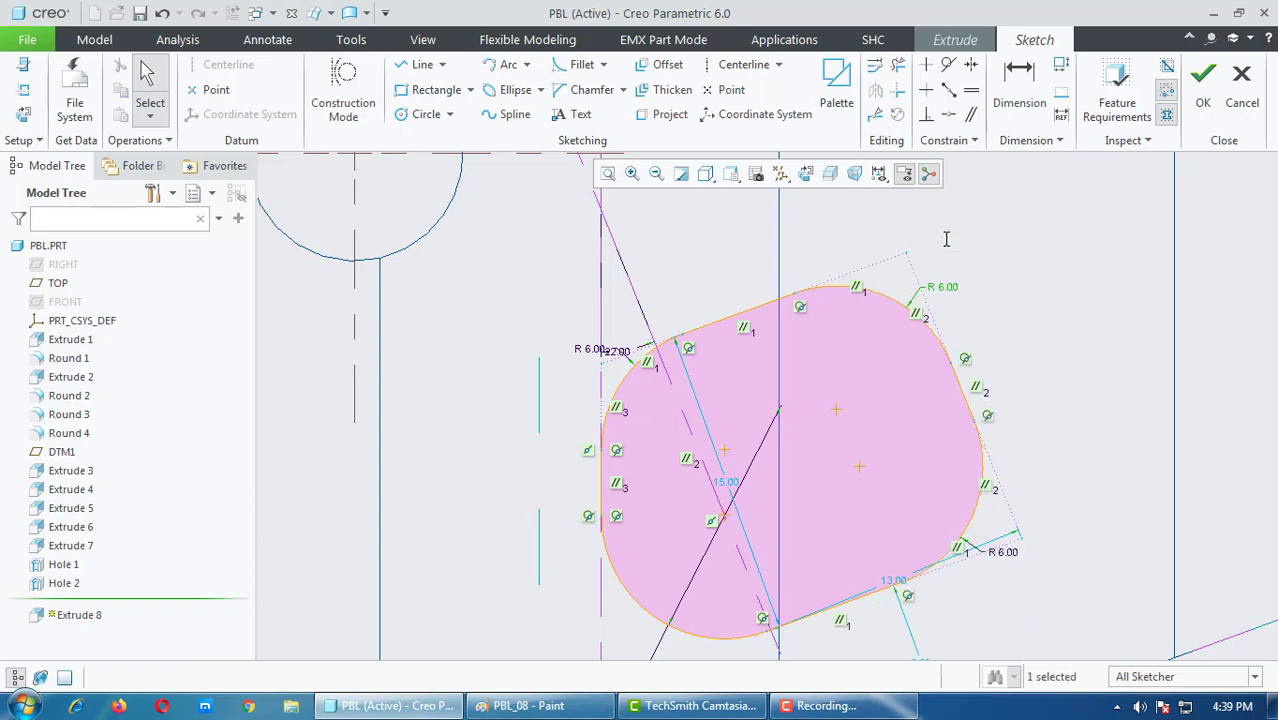
scroll(717, 305, "down", 3)
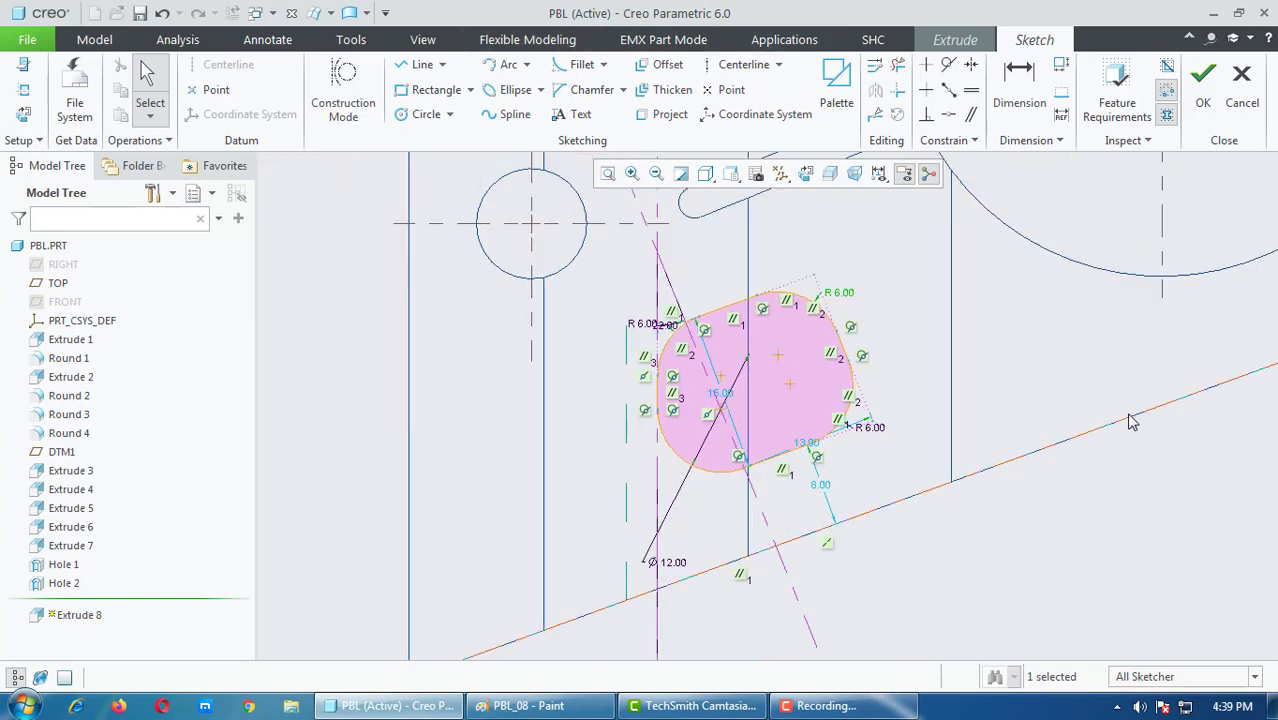
Step: Reopen the profile sketch, add a centreline and mirror the whole profile across it
left_click(1212, 82)
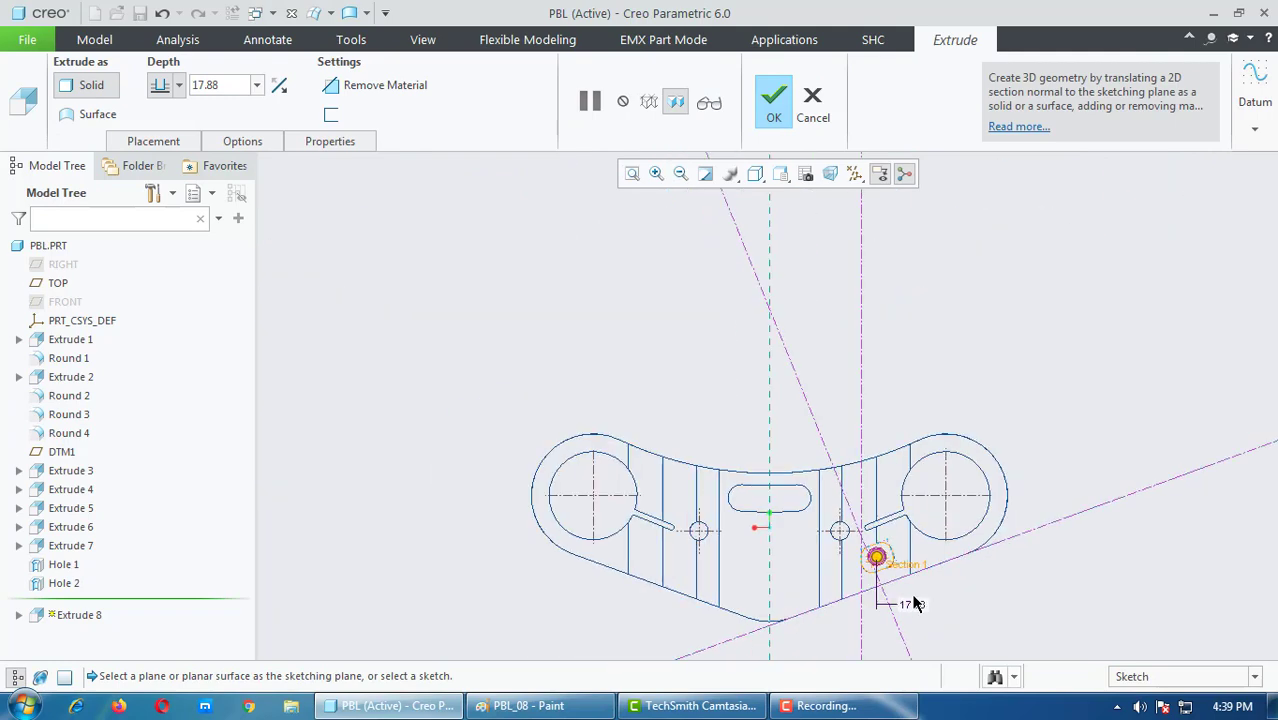
left_click(141, 147)
left_click(292, 203)
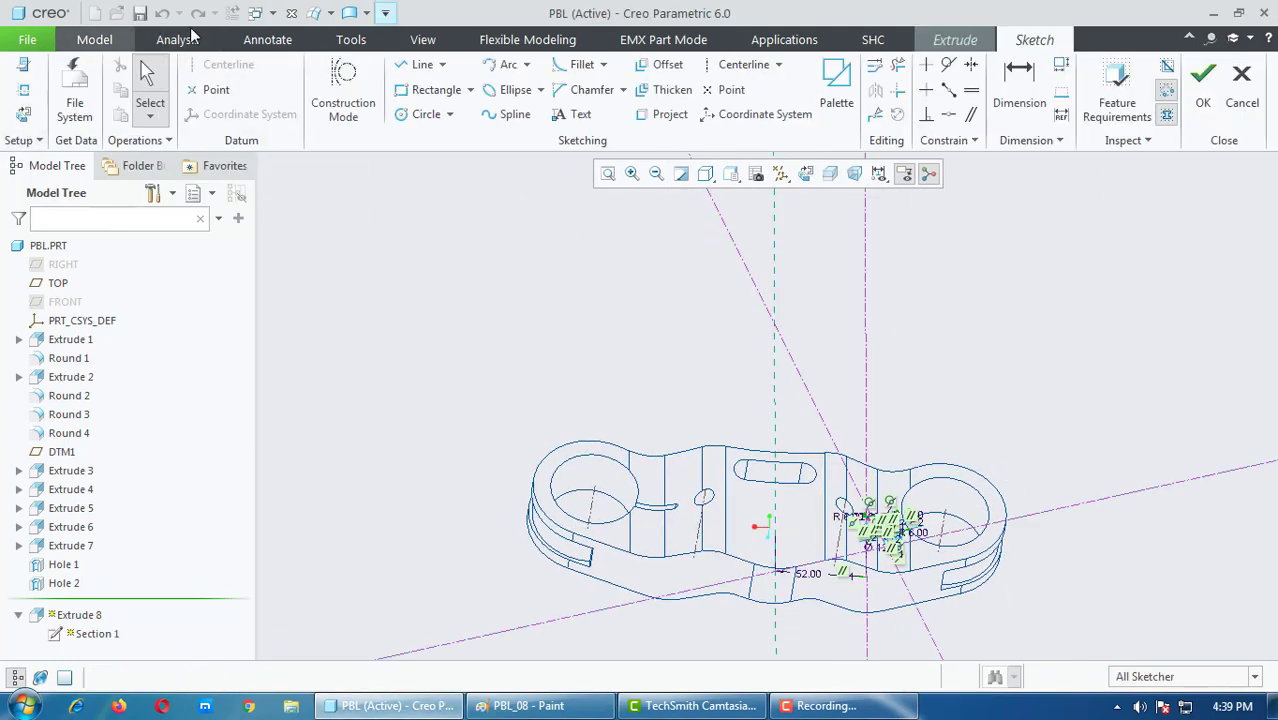
left_click(24, 114)
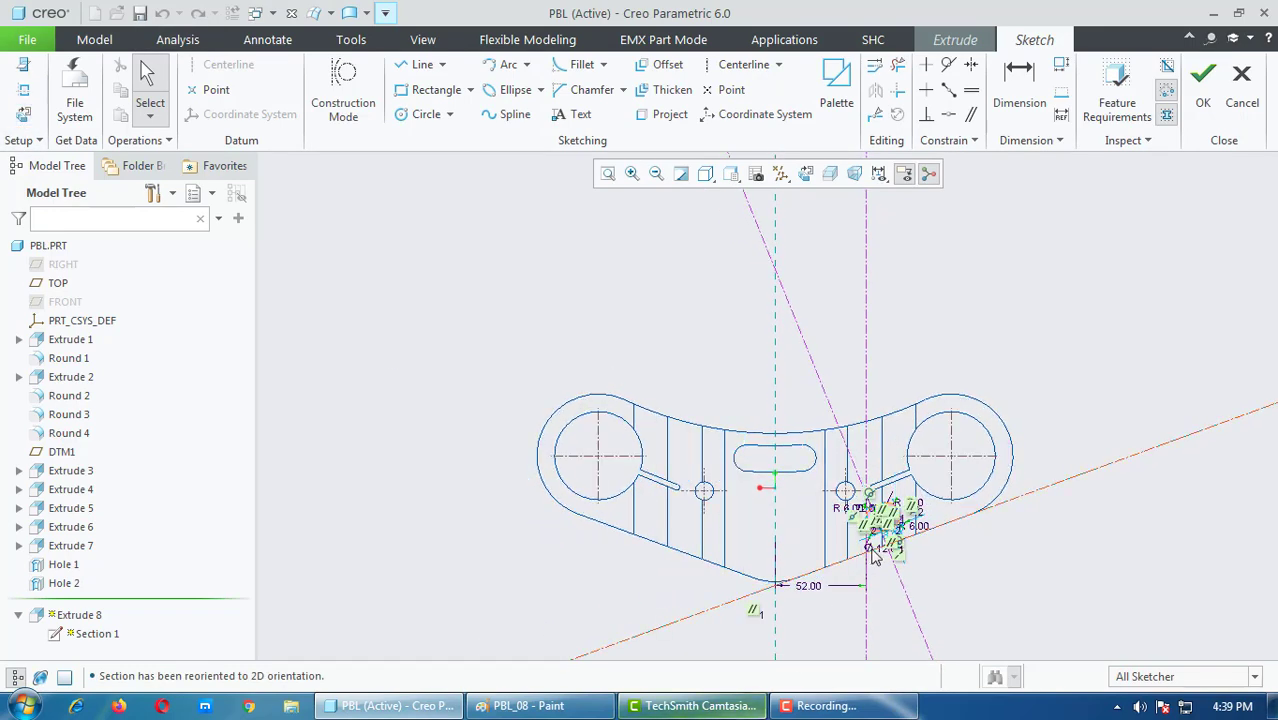
left_click(743, 64)
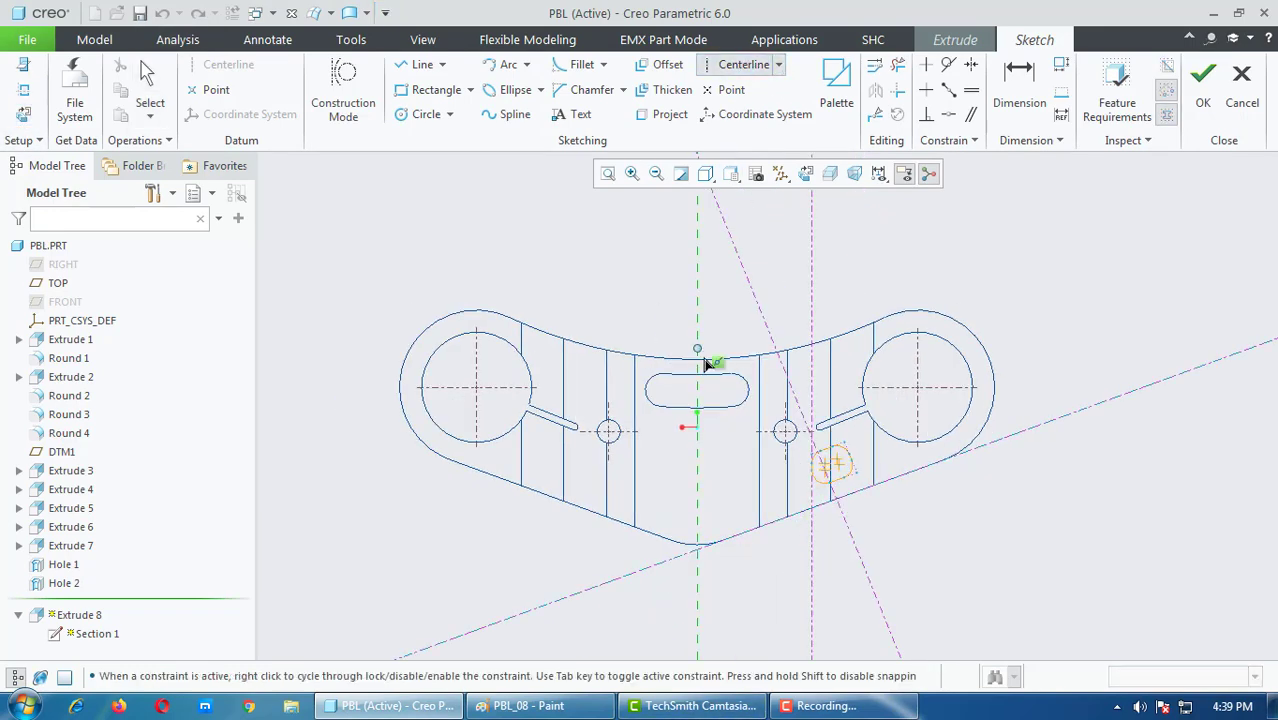
scroll(815, 500, "down", 1)
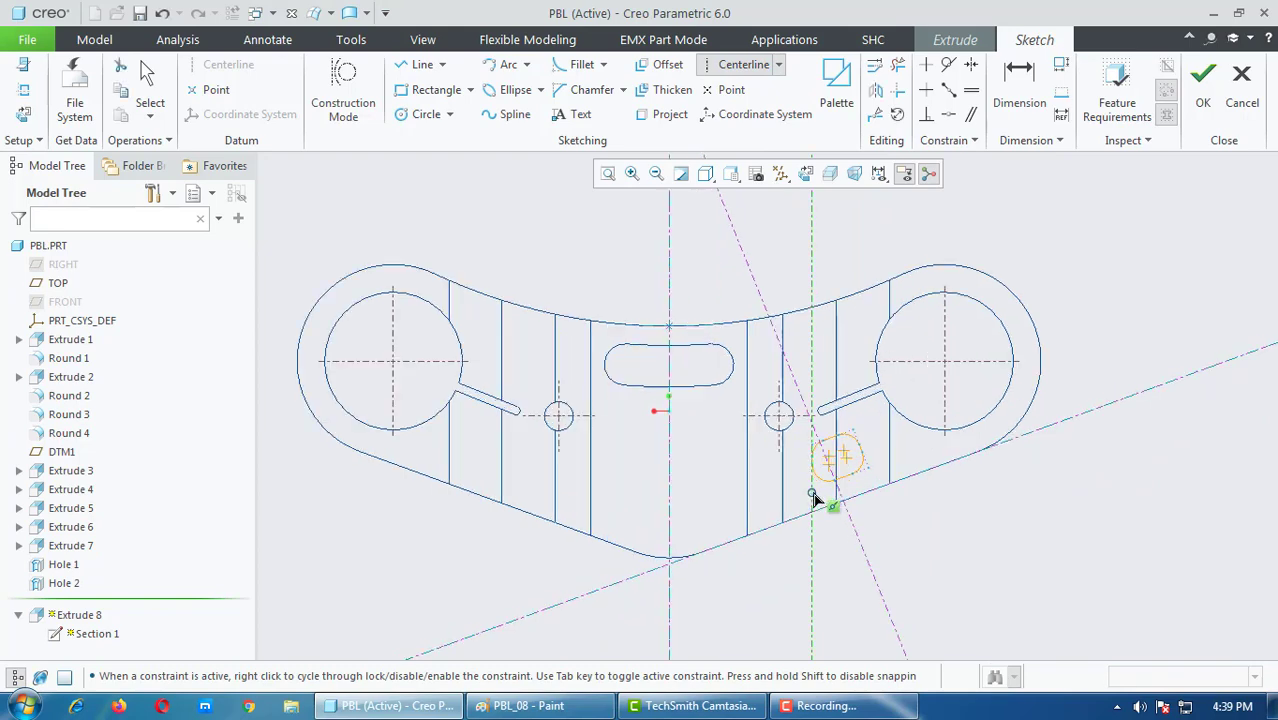
scroll(815, 500, "down", 2)
key("ctrl+a")
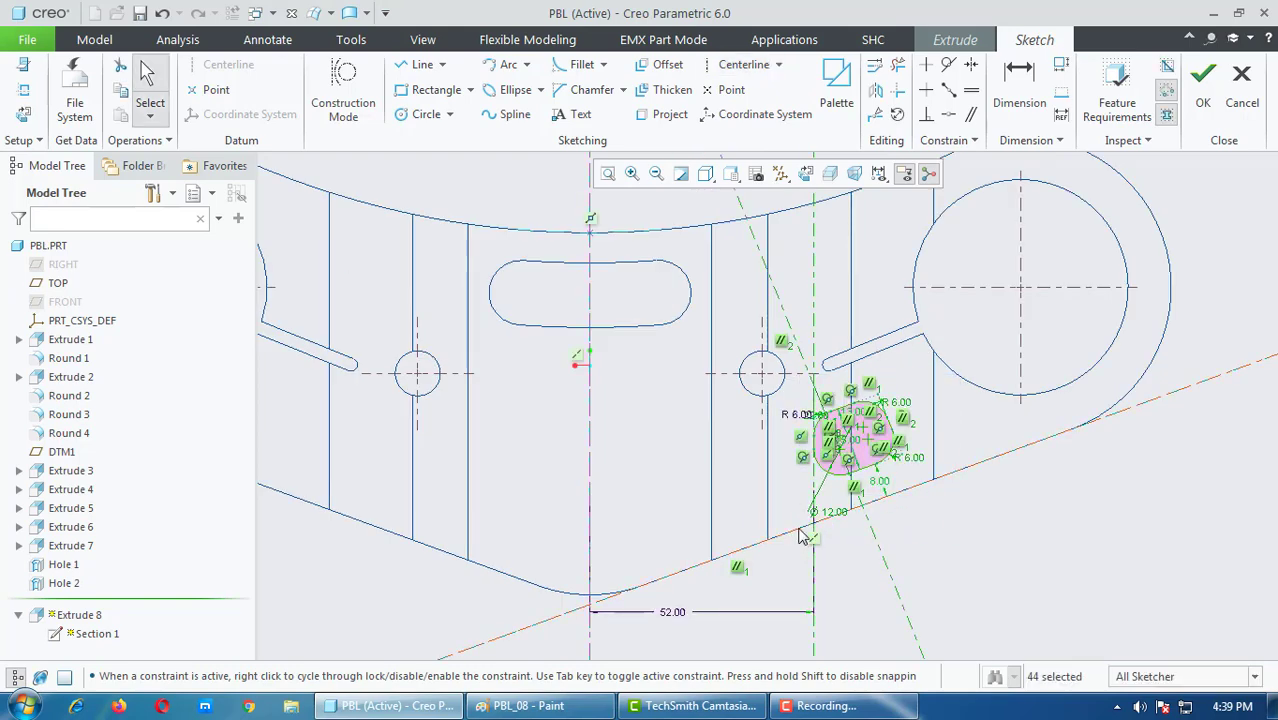
left_click(875, 89)
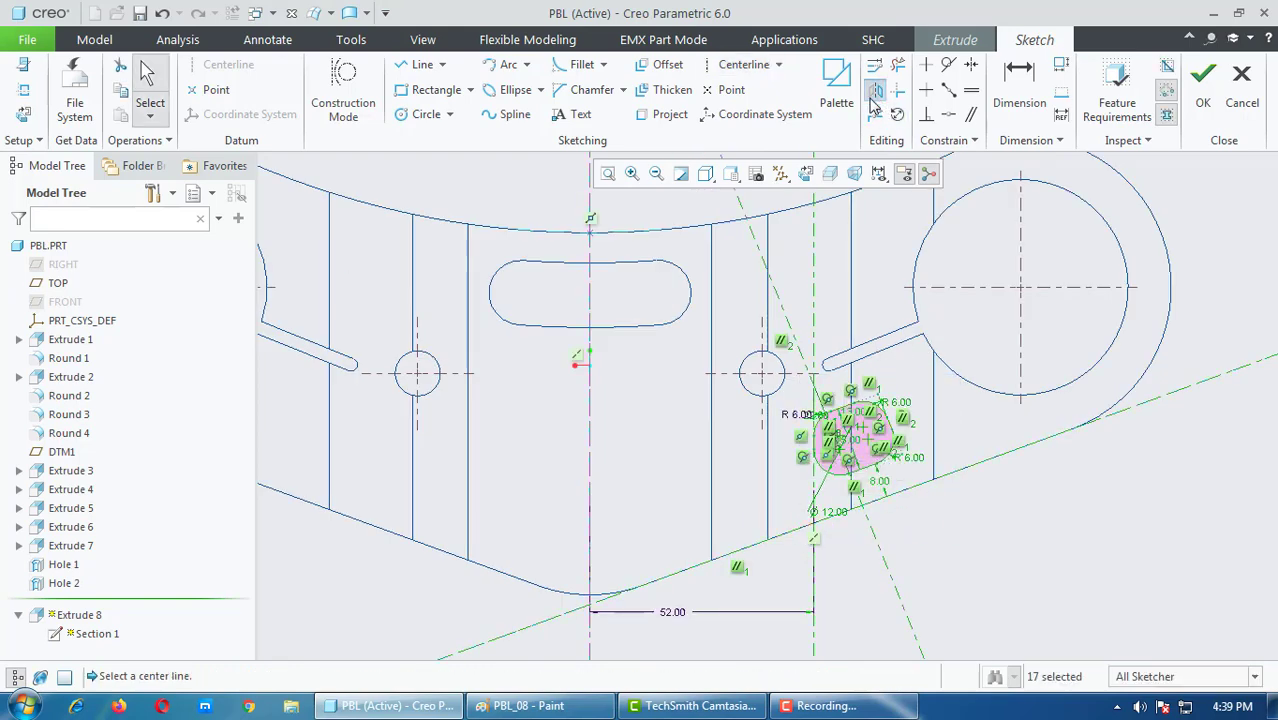
left_click(590, 210)
key("ctrl+d")
left_click(1203, 90)
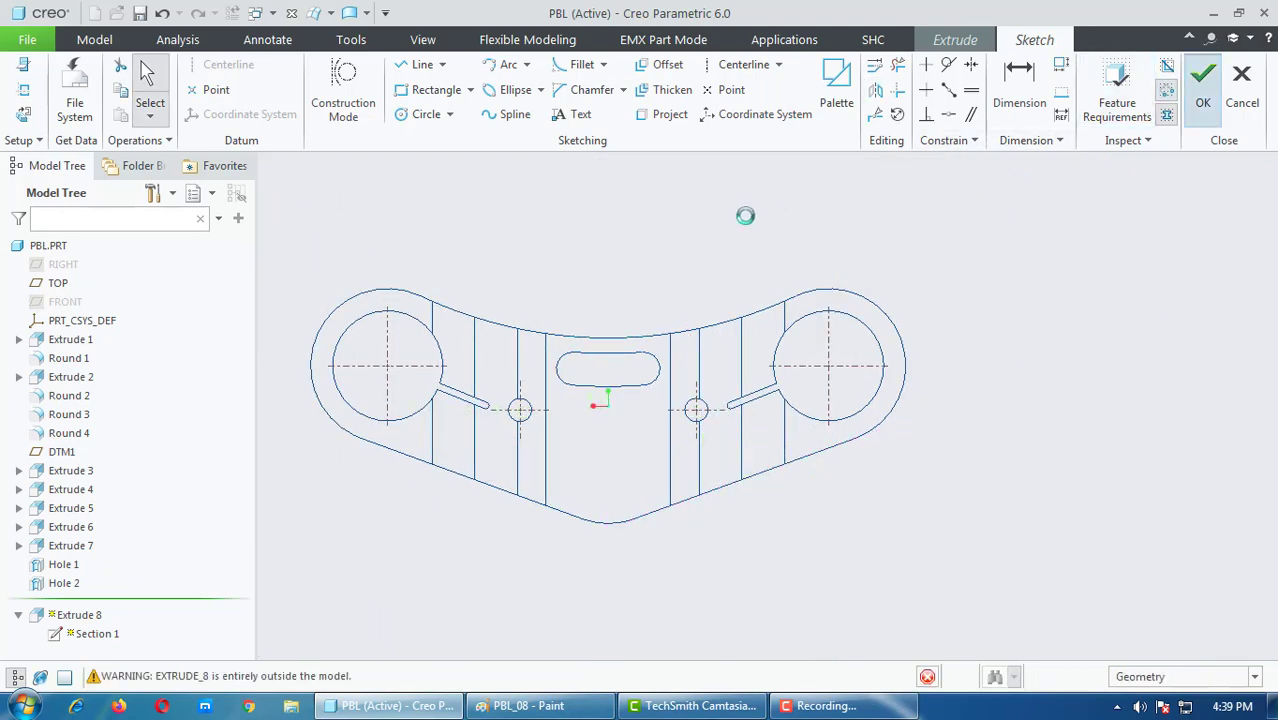
Step: Flip the extrusion, drag its depth to 93.90 and make it a material-removing cut
left_click(757, 173)
left_click(792, 214)
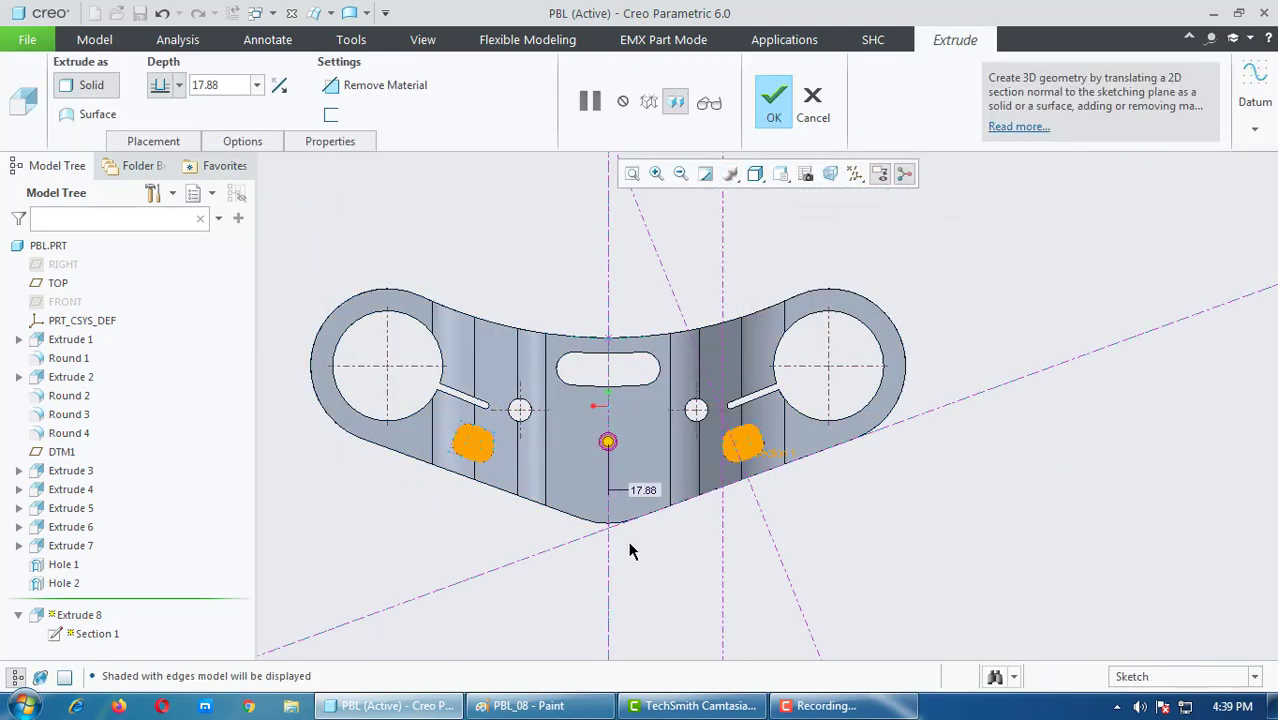
key("ctrl+d")
left_click(280, 88)
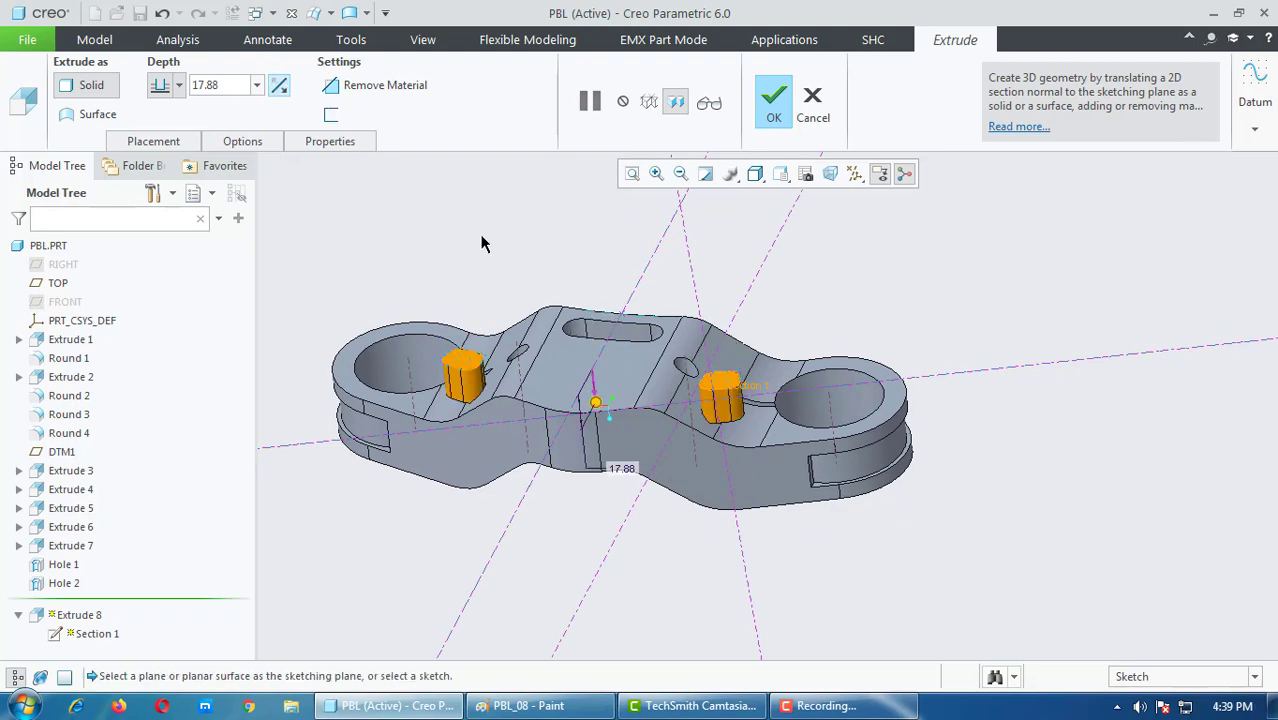
left_click_drag(594, 402, 608, 538)
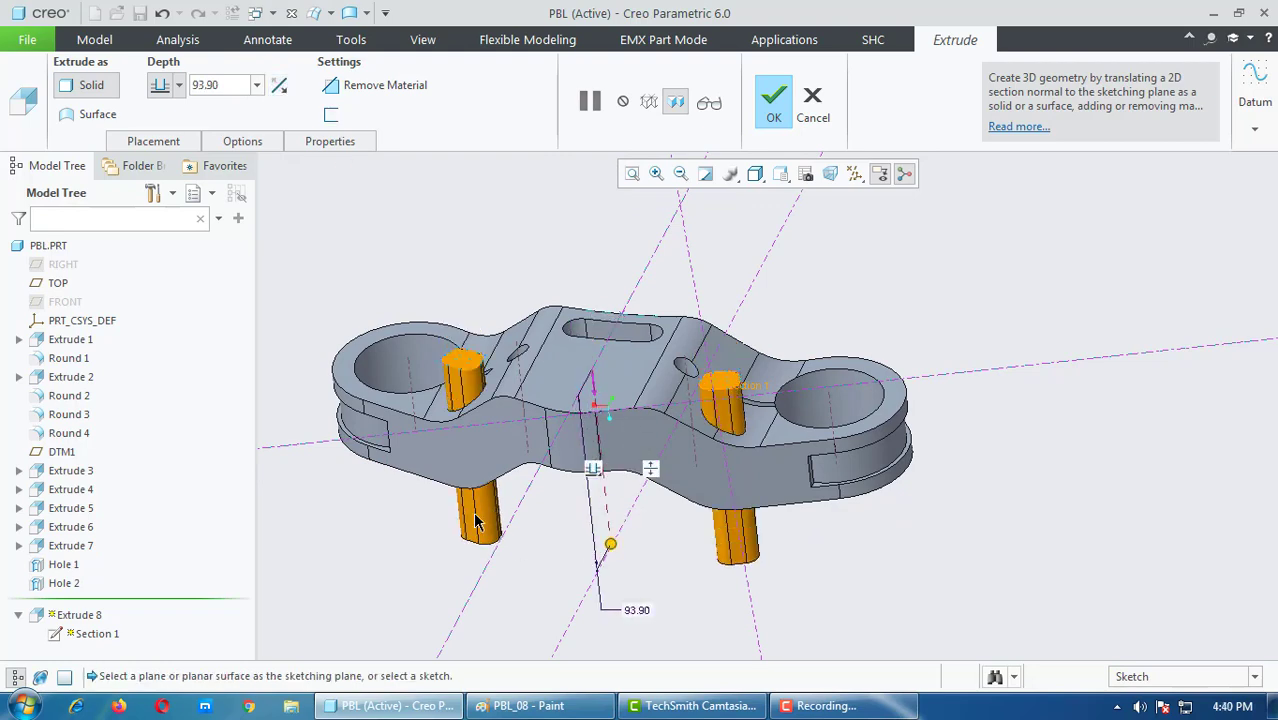
middle_click_drag(608, 538, 600, 430)
left_click(332, 84)
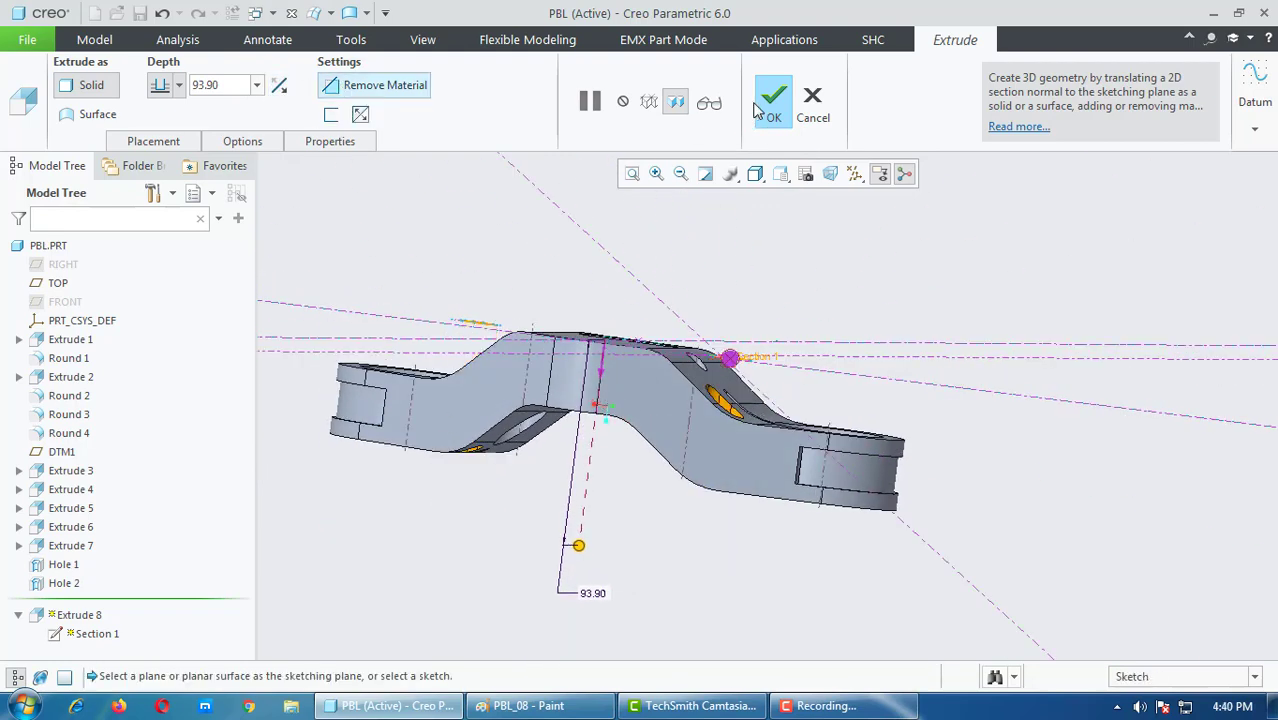
left_click(772, 100)
middle_click_drag(793, 352, 773, 357)
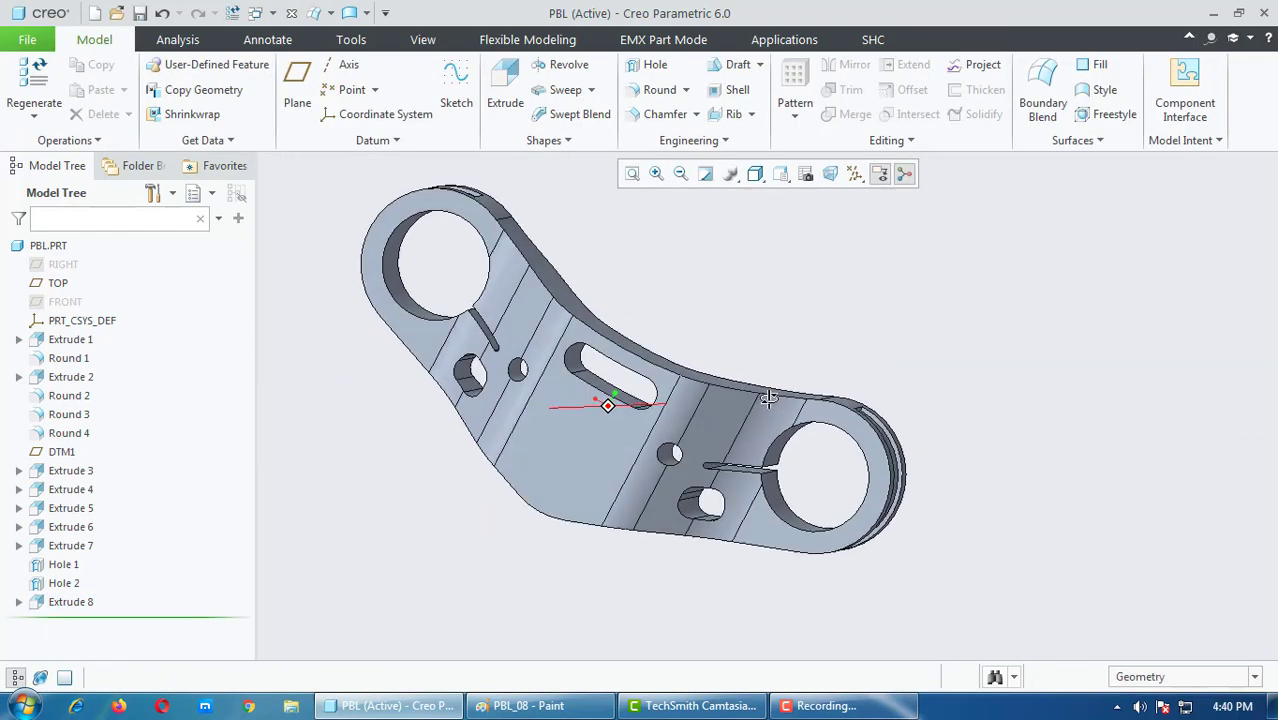
Step: Check the bracket's two new openings from a front-on view, with the Paint drawing brought up
left_click(848, 705)
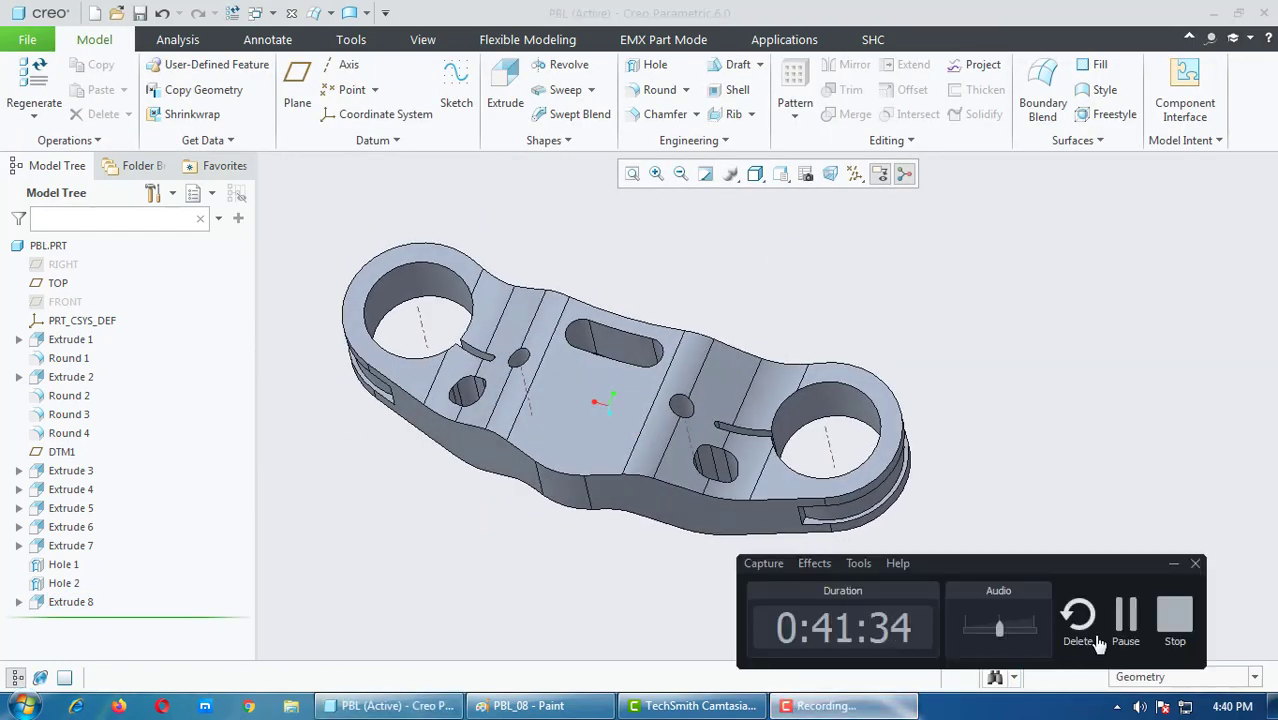
mouse_move(479, 451)
middle_mouse_down()
mouse_move(485, 522)
mouse_move(485, 249)
mouse_move(468, 491)
mouse_move(465, 470)
middle_mouse_up()
Step: Scroll down the Paint drawing to study section A-A, then minimise Paint back to Creo
left_click(528, 706)
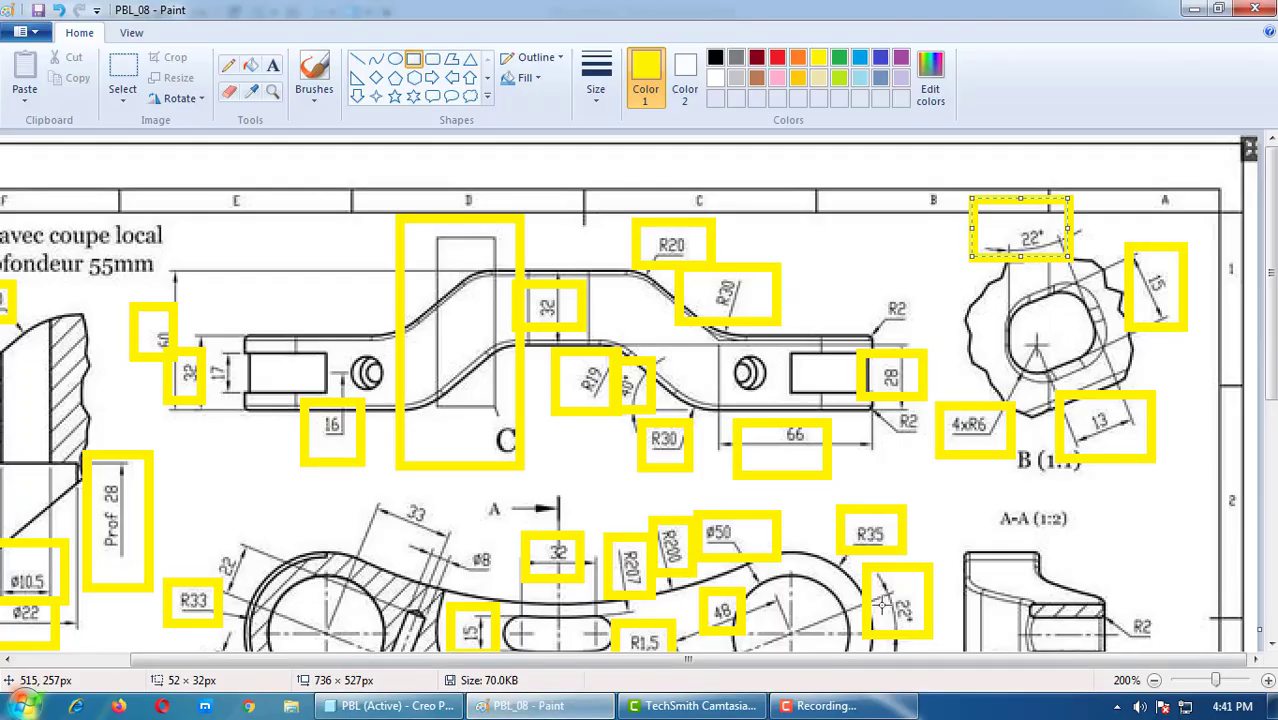
scroll(1130, 421, "down", 5)
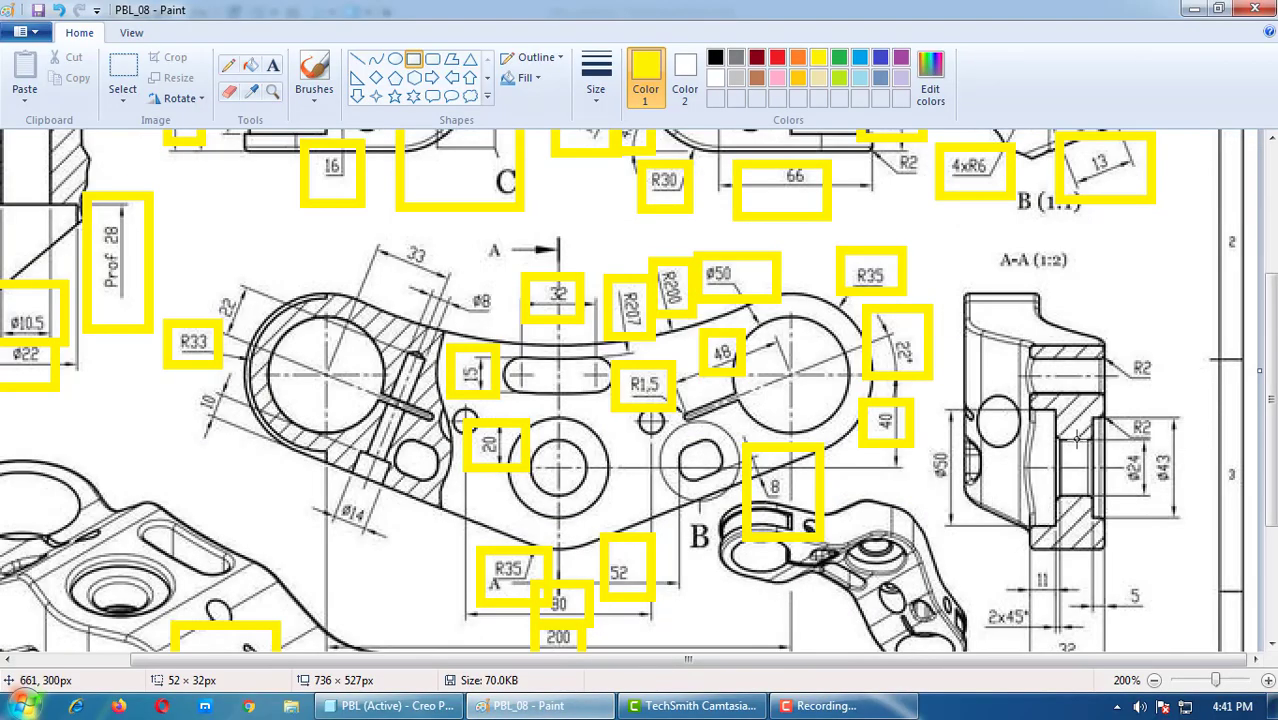
scroll(1100, 400, "down", 3)
scroll(1106, 437, "down", 2)
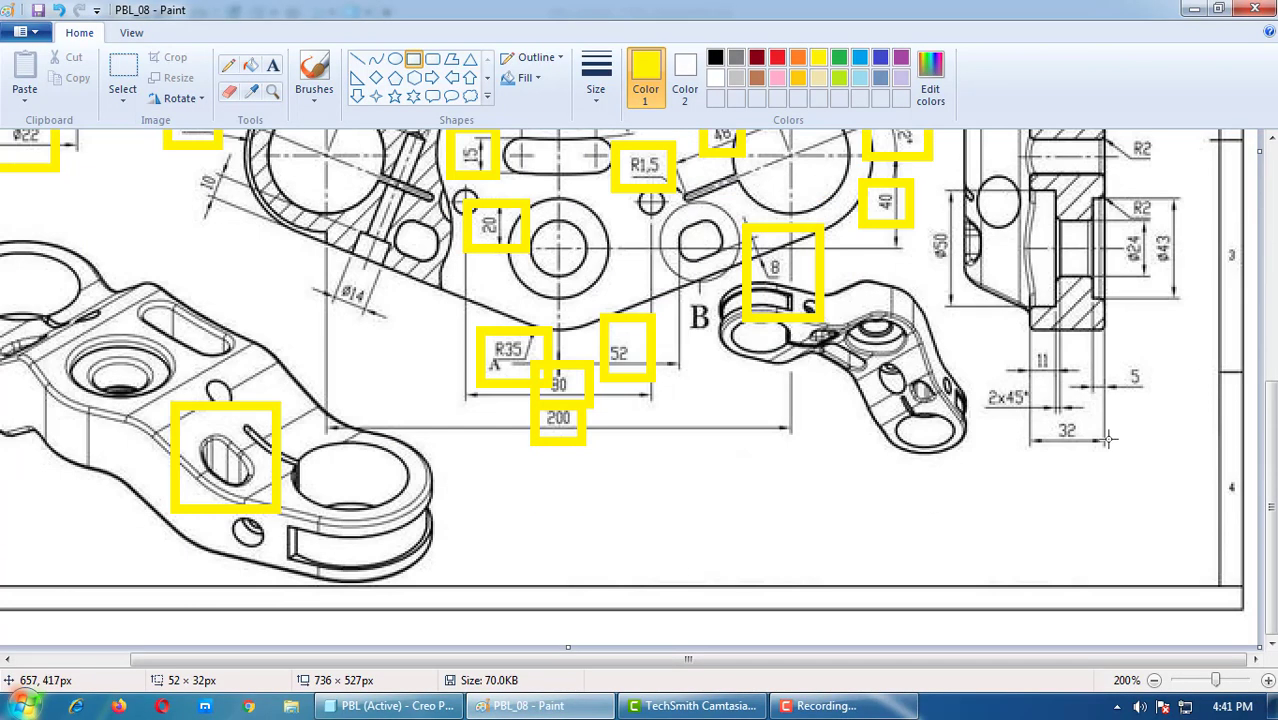
scroll(1106, 437, "up", 3)
left_click_drag(1221, 285, 918, 607)
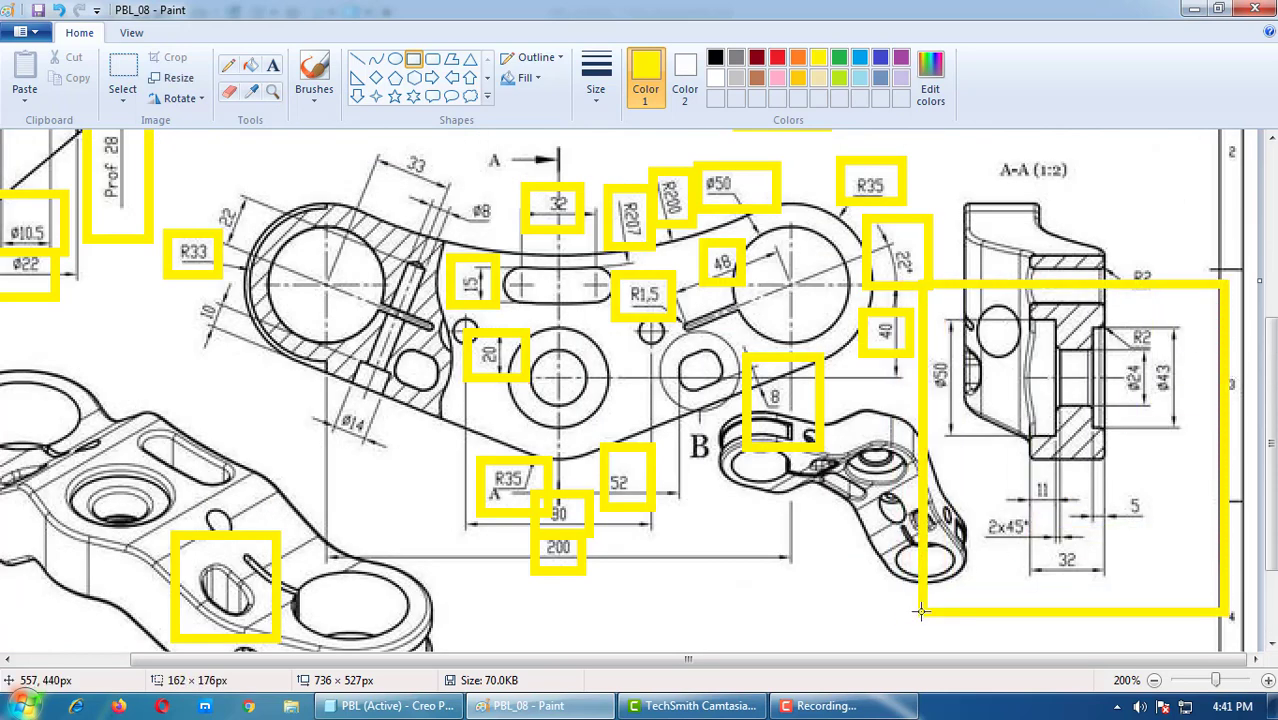
key("ctrl+z")
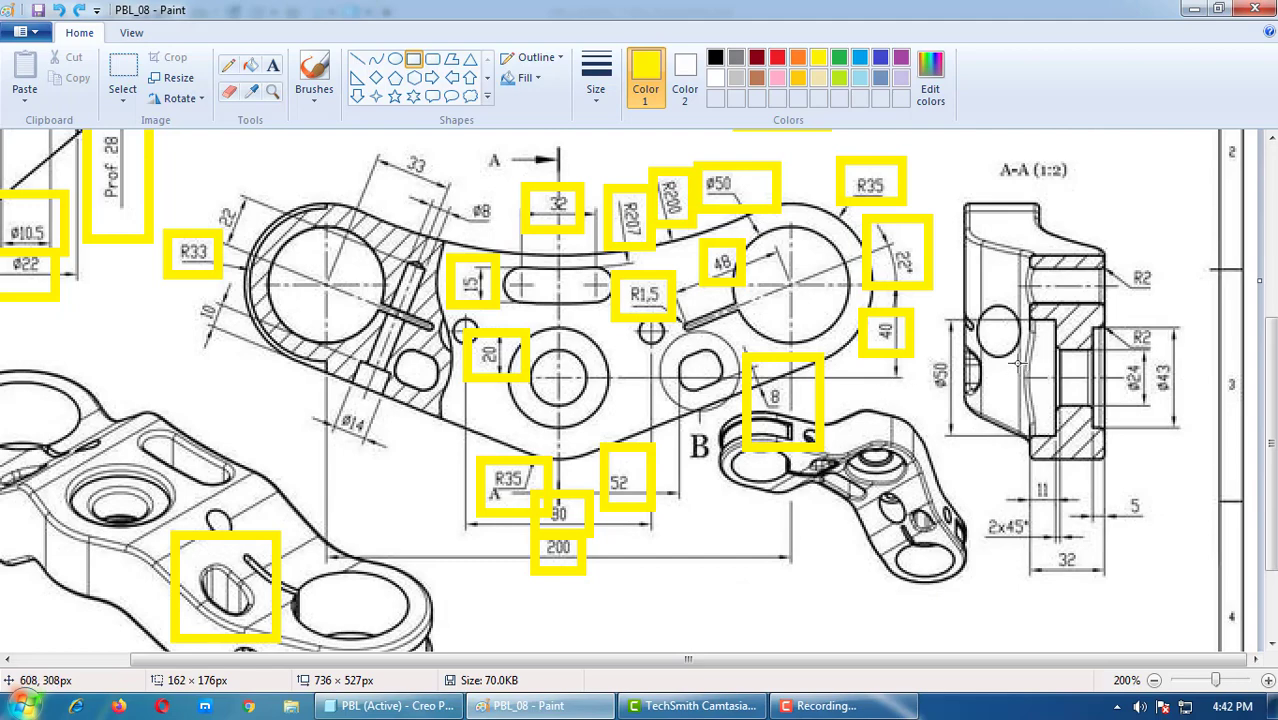
scroll(955, 369, "up", 4)
scroll(868, 405, "down", 1)
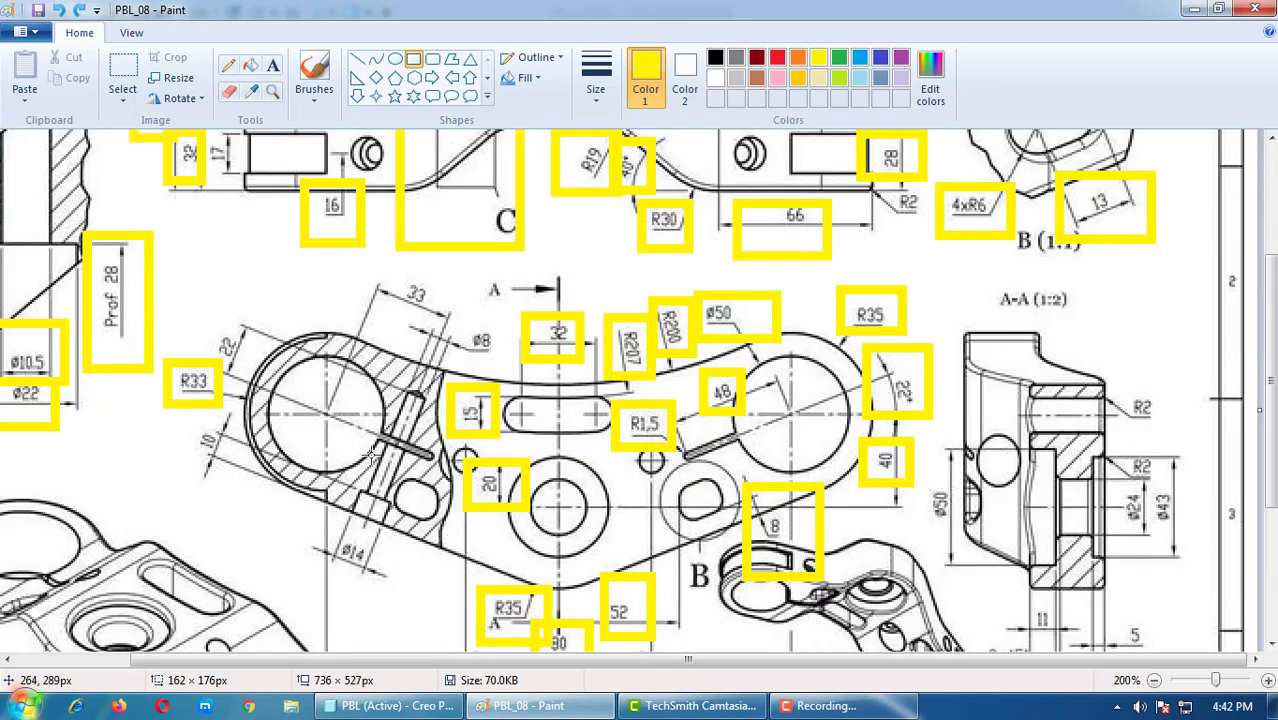
left_click(1193, 9)
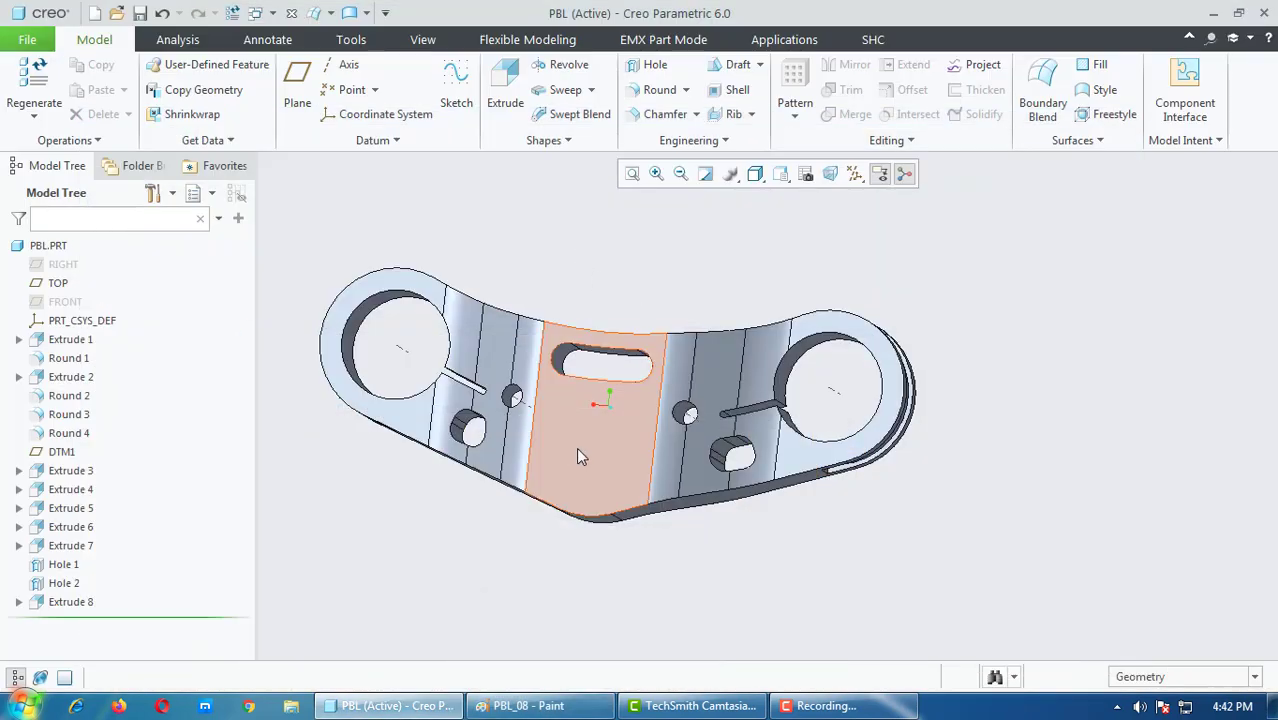
Step: Turn on all datum types with the datum filter's Select All, then select the TOP plane
middle_click_drag(576, 447, 572, 394)
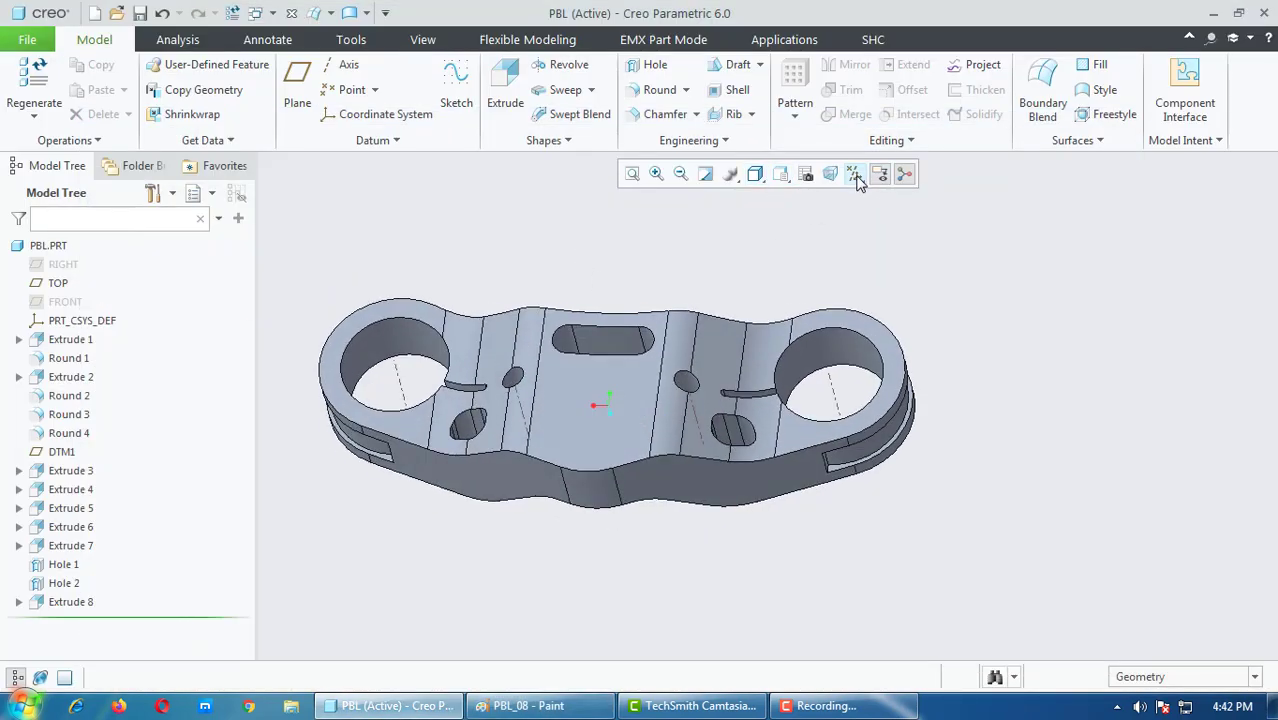
left_click(855, 174)
left_click(855, 197)
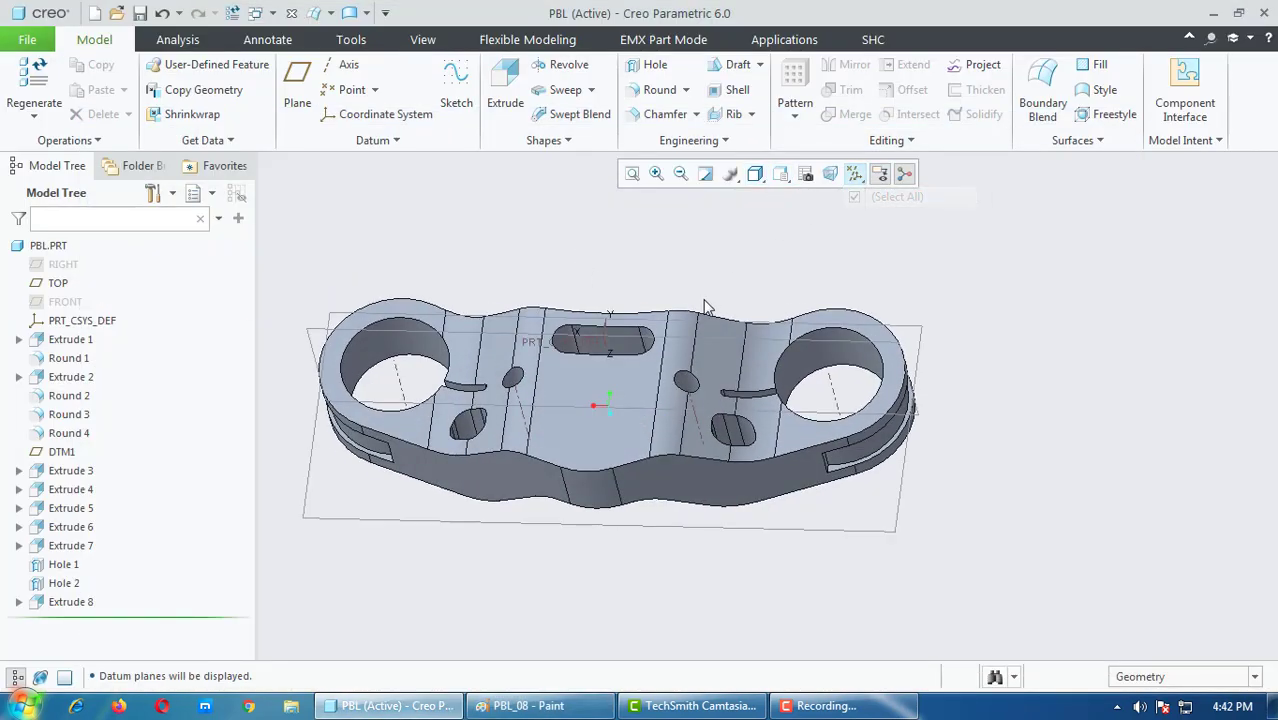
mouse_move(702, 310)
middle_mouse_down()
mouse_move(604, 322)
mouse_move(478, 370)
mouse_move(320, 300)
middle_mouse_up()
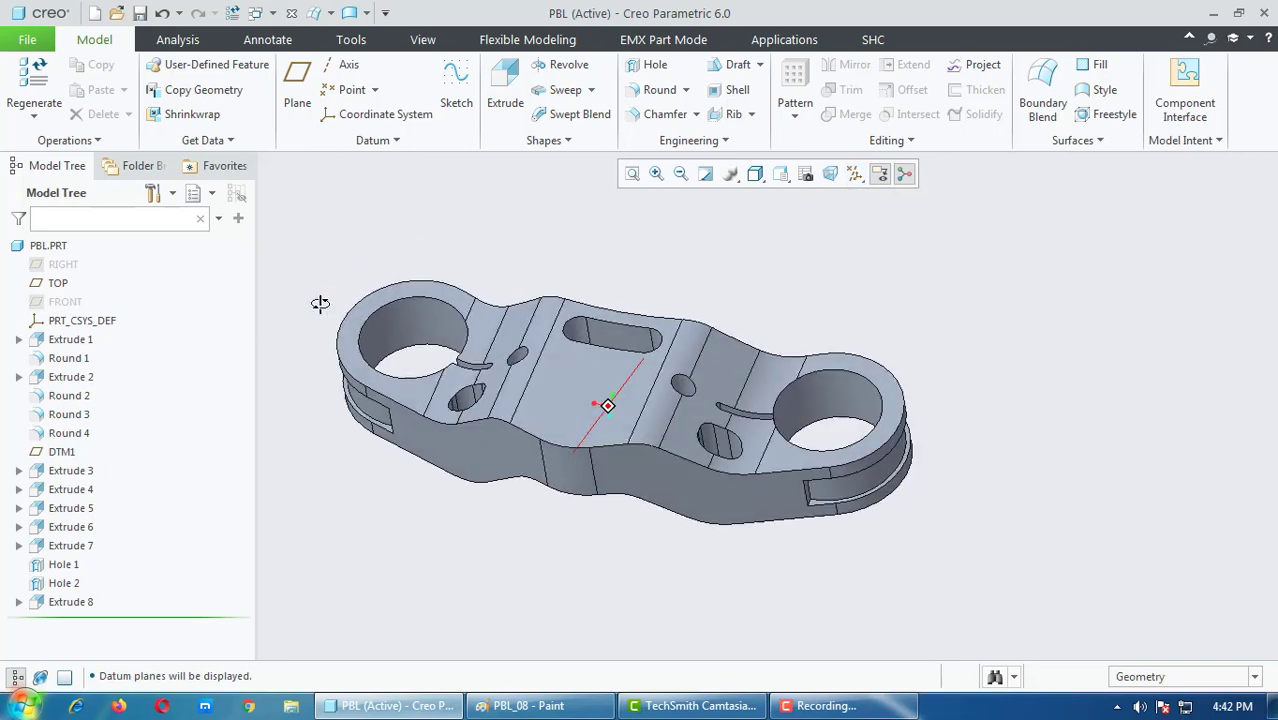
left_click(351, 289)
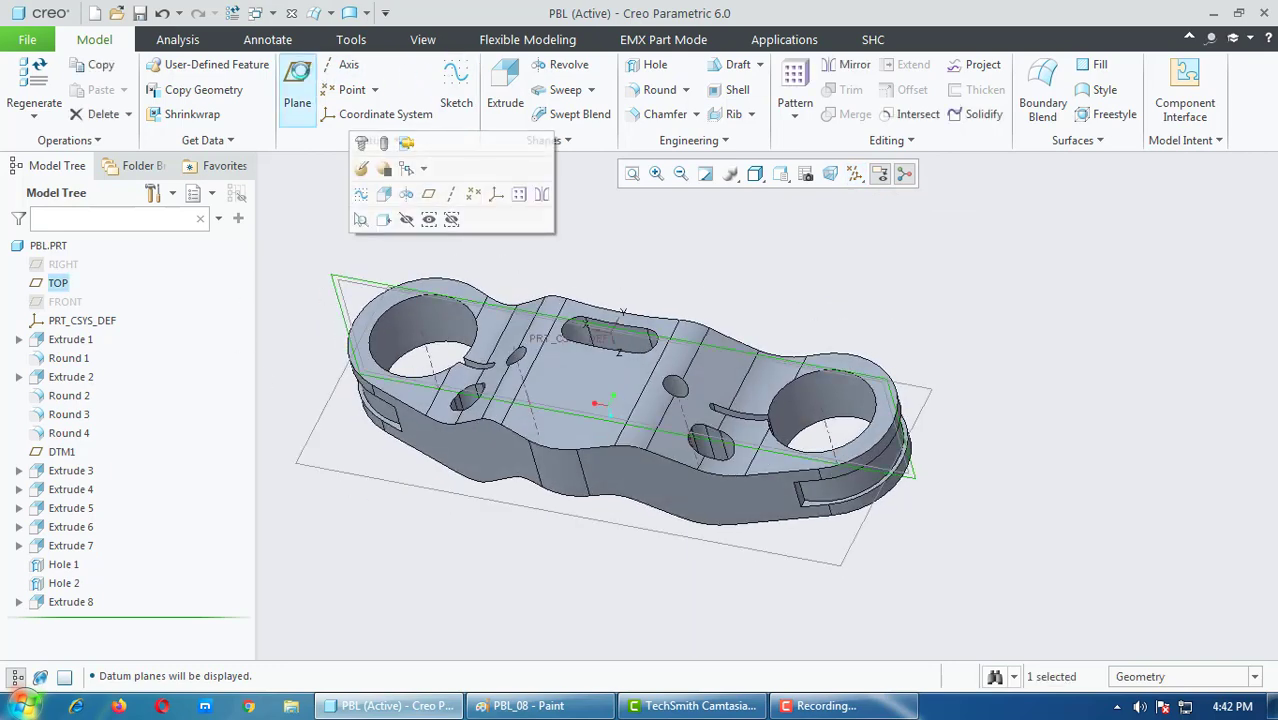
Step: Create datum plane DTM2 offset 40.00 from the TOP plane
left_click(297, 88)
left_click_drag(637, 358, 606, 418)
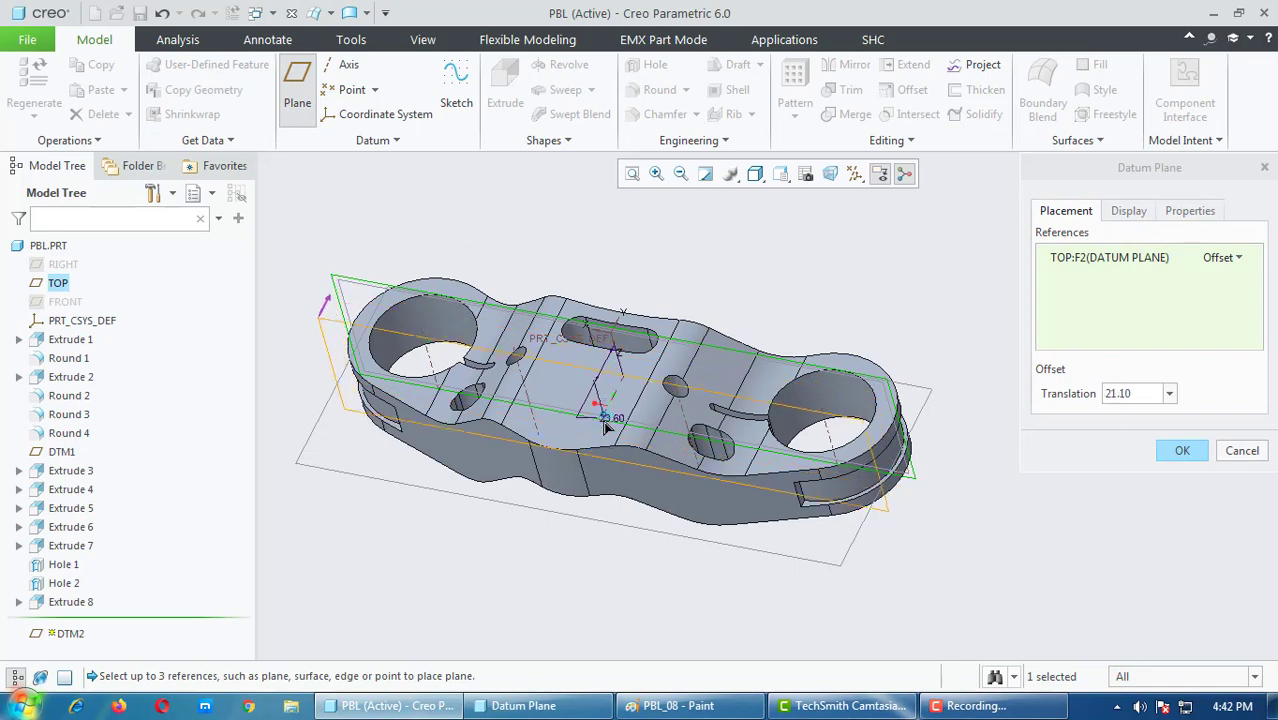
mouse_move(606, 418)
middle_mouse_down()
mouse_move(727, 462)
mouse_move(640, 420)
middle_mouse_up()
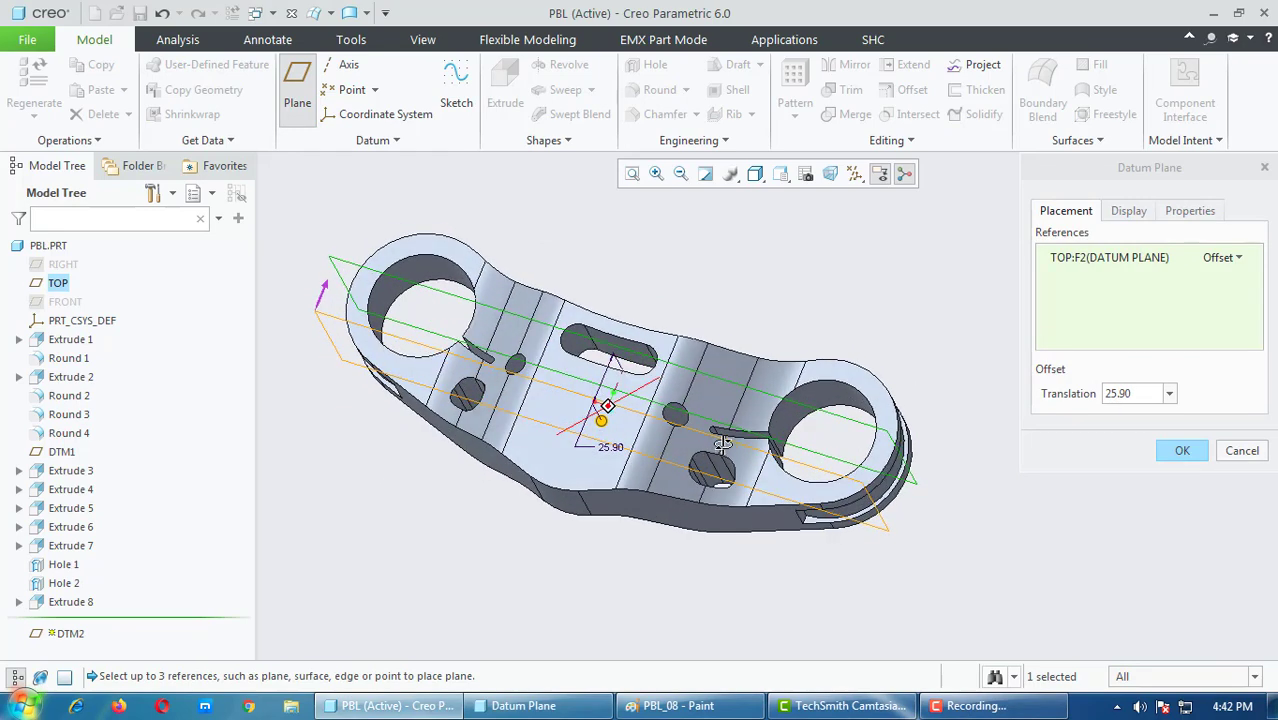
double_click(1137, 393)
type("40")
key("Return")
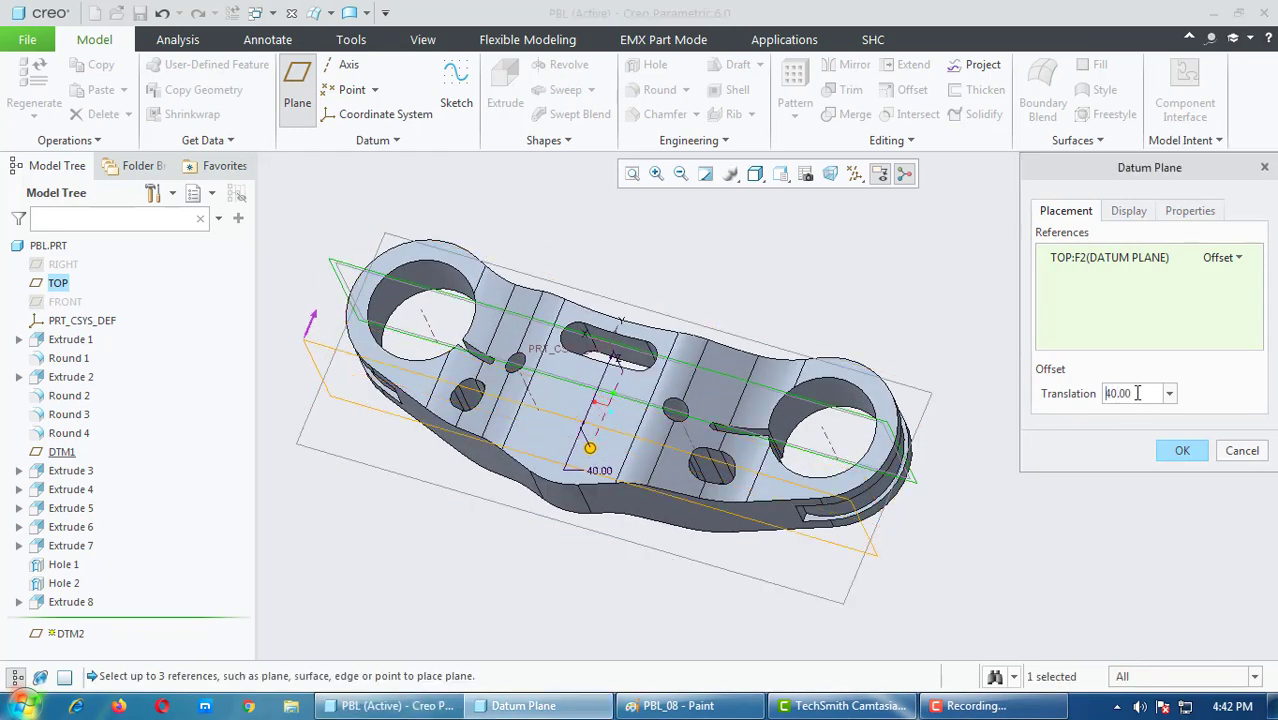
left_click(1178, 449)
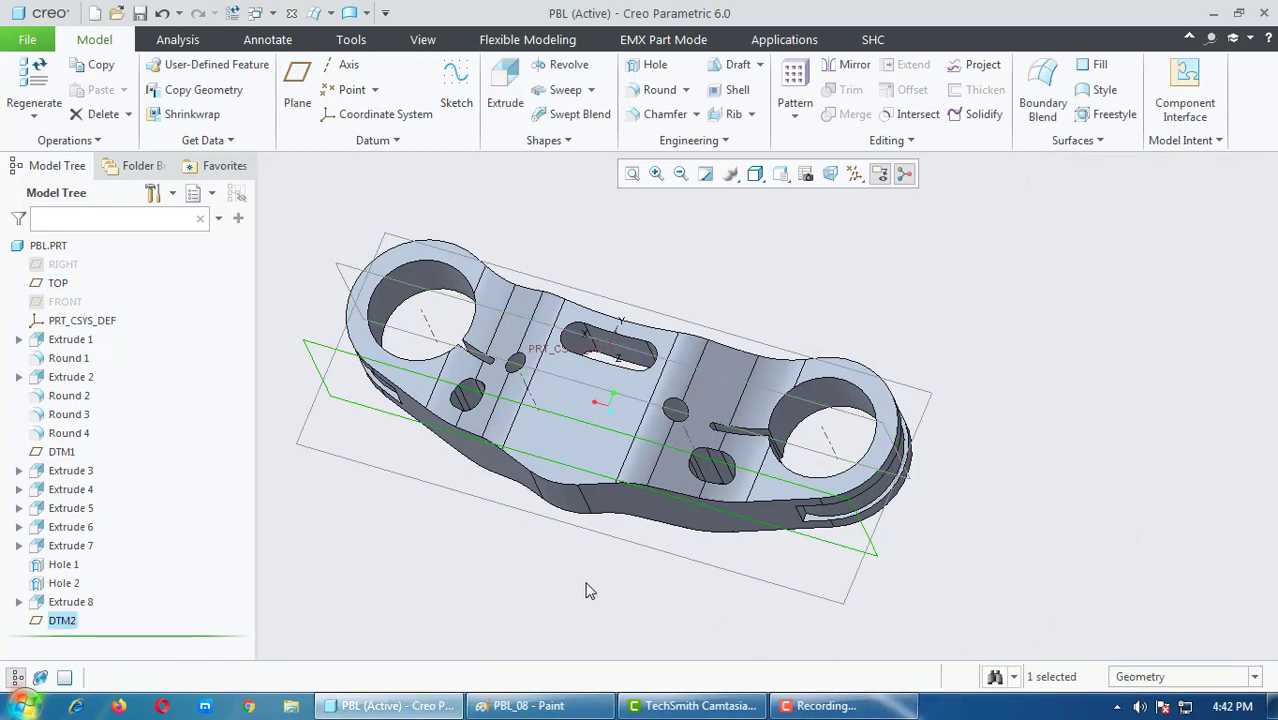
Step: Show the RIGHT datum plane and hide the TOP and DTM1 planes
left_click(66, 302)
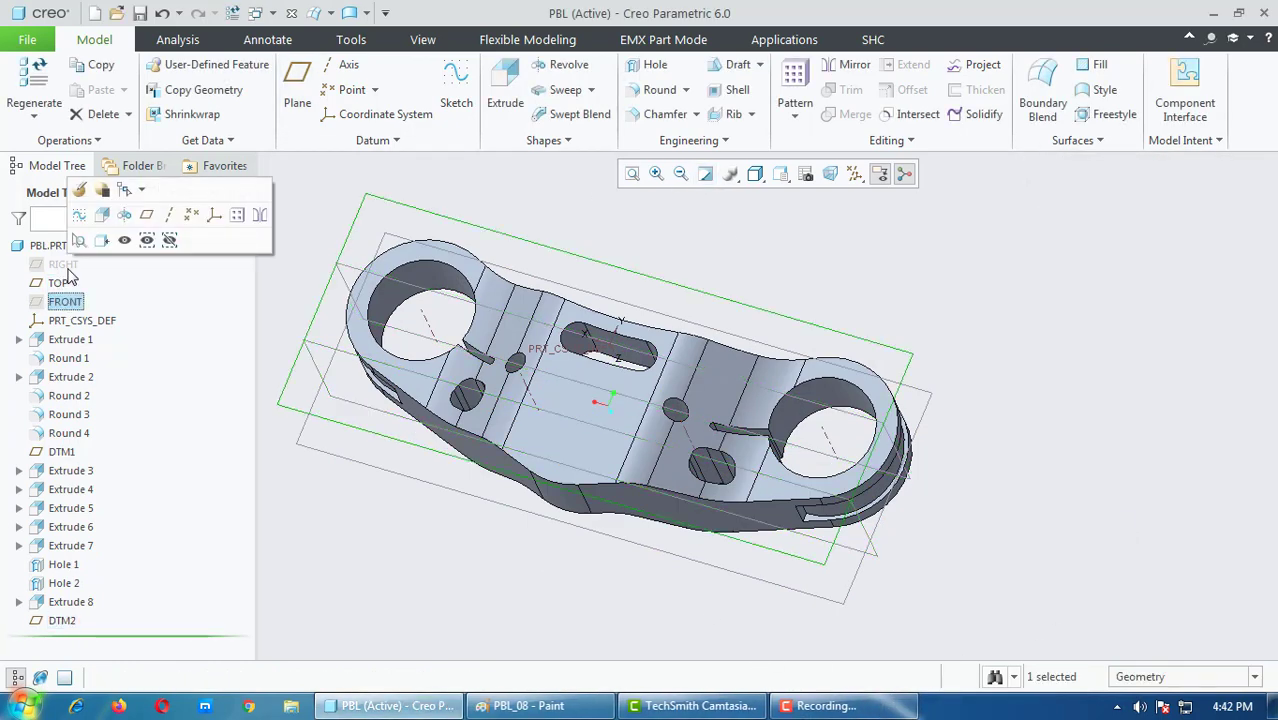
left_click(66, 265)
right_click(90, 266)
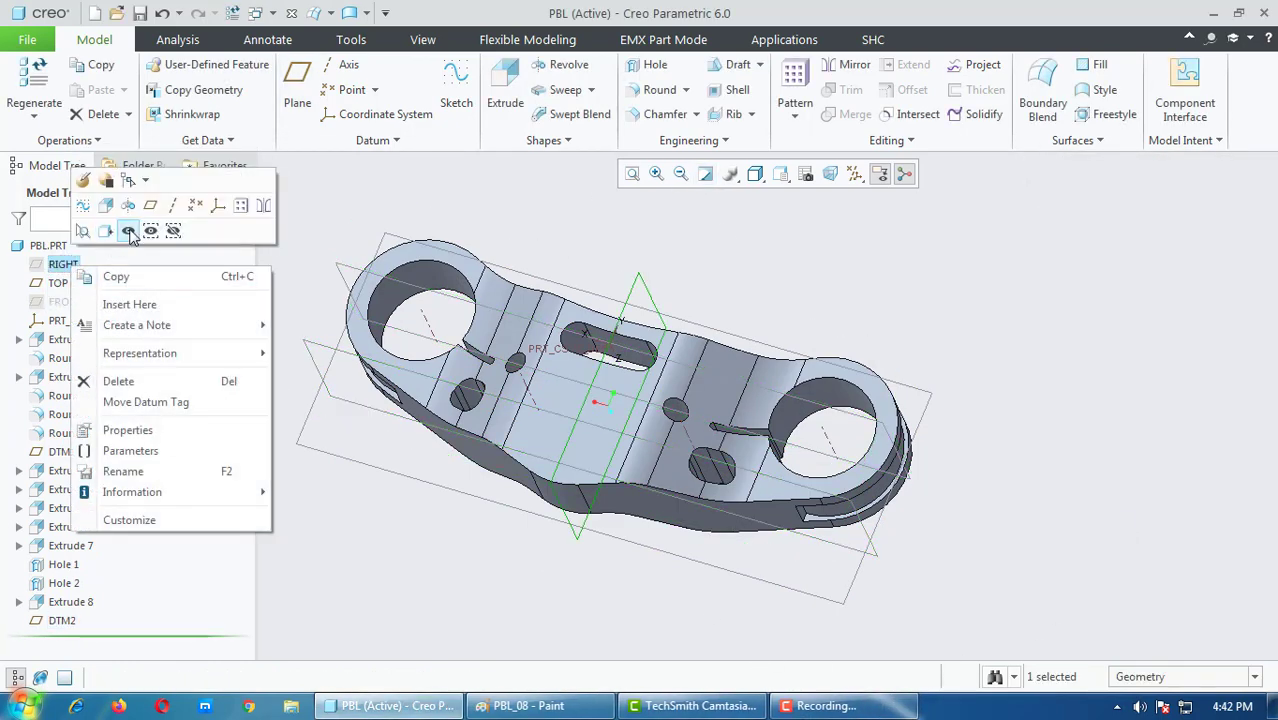
left_click(124, 240)
left_click(1040, 421)
middle_click_drag(1040, 421, 1044, 408)
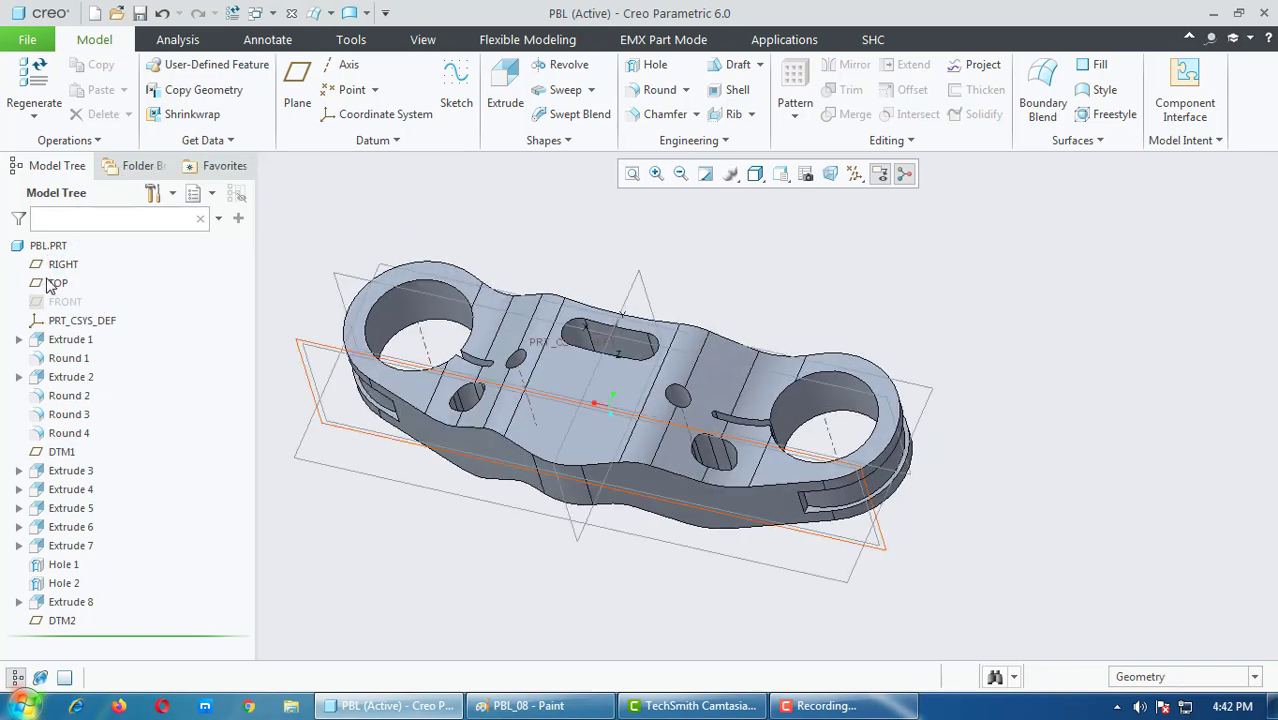
left_click(305, 437)
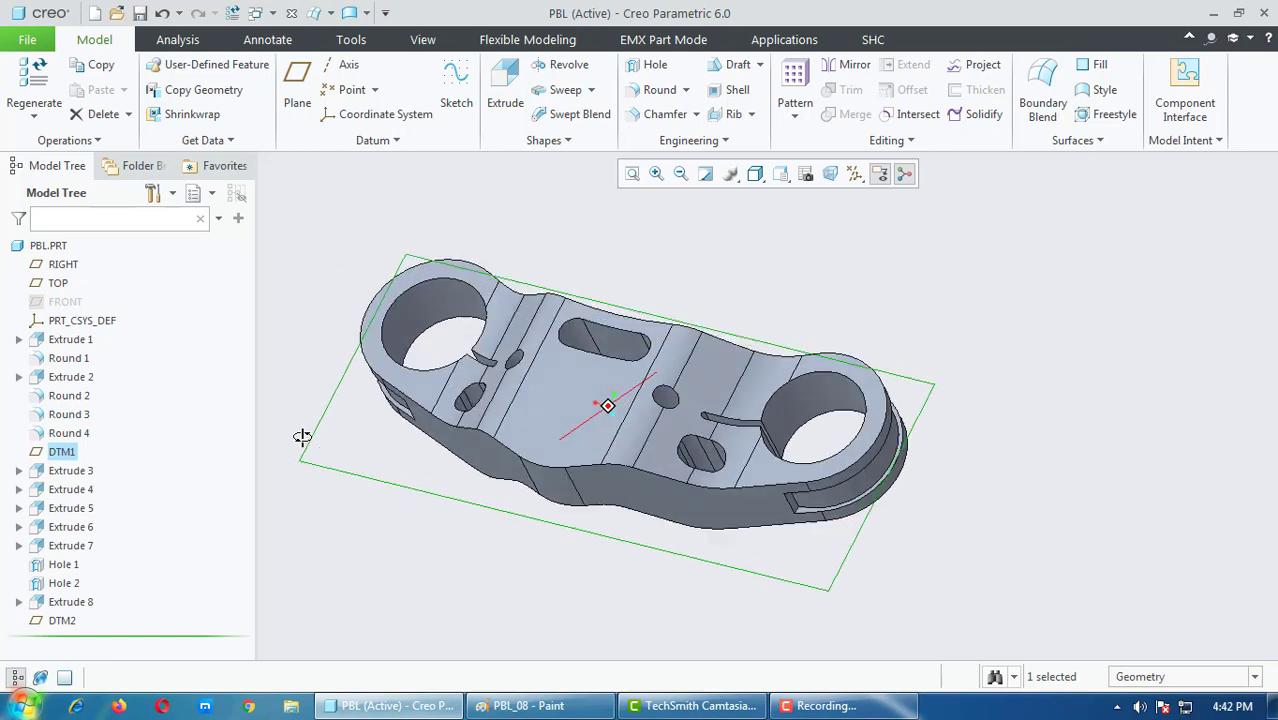
left_click(342, 278, "ctrl")
right_click(352, 280)
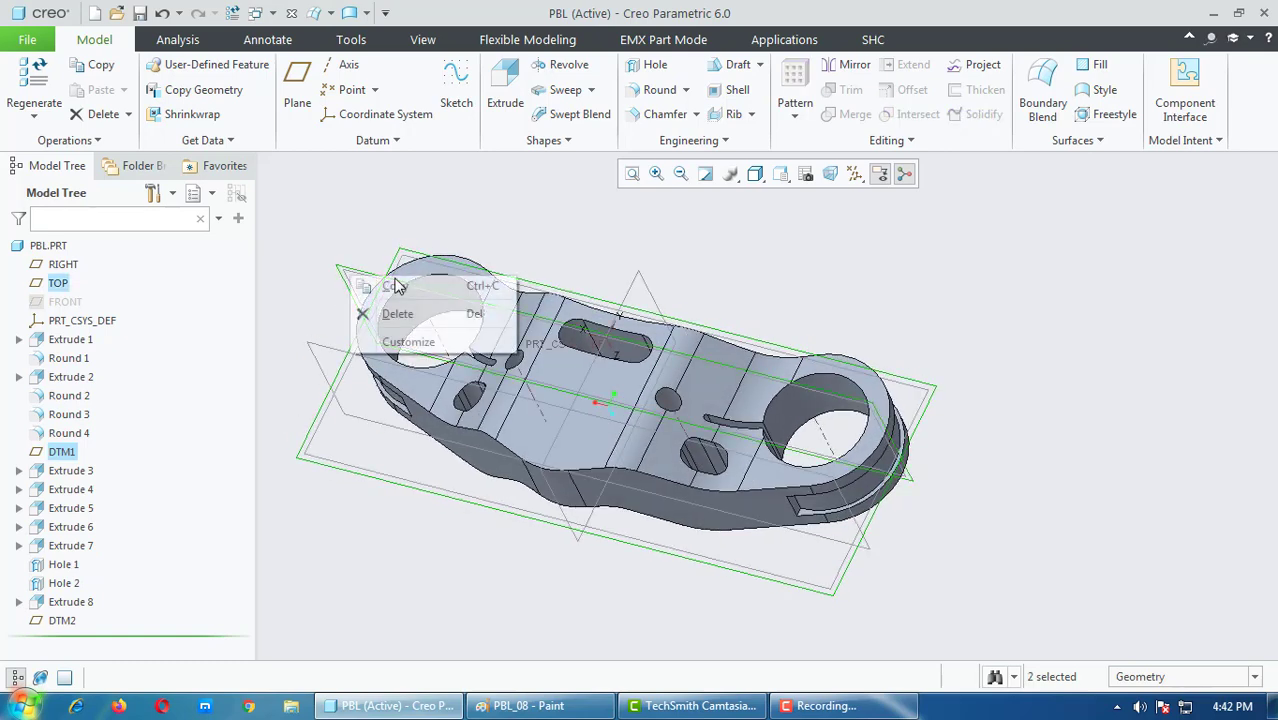
left_click(405, 240)
Step: Inspect the RIGHT and DTM2 planes against the top face, then switch to the Paint drawing
mouse_move(846, 332)
middle_mouse_down()
mouse_move(857, 294)
mouse_move(615, 352)
middle_mouse_up()
scroll(615, 352, "down", 4)
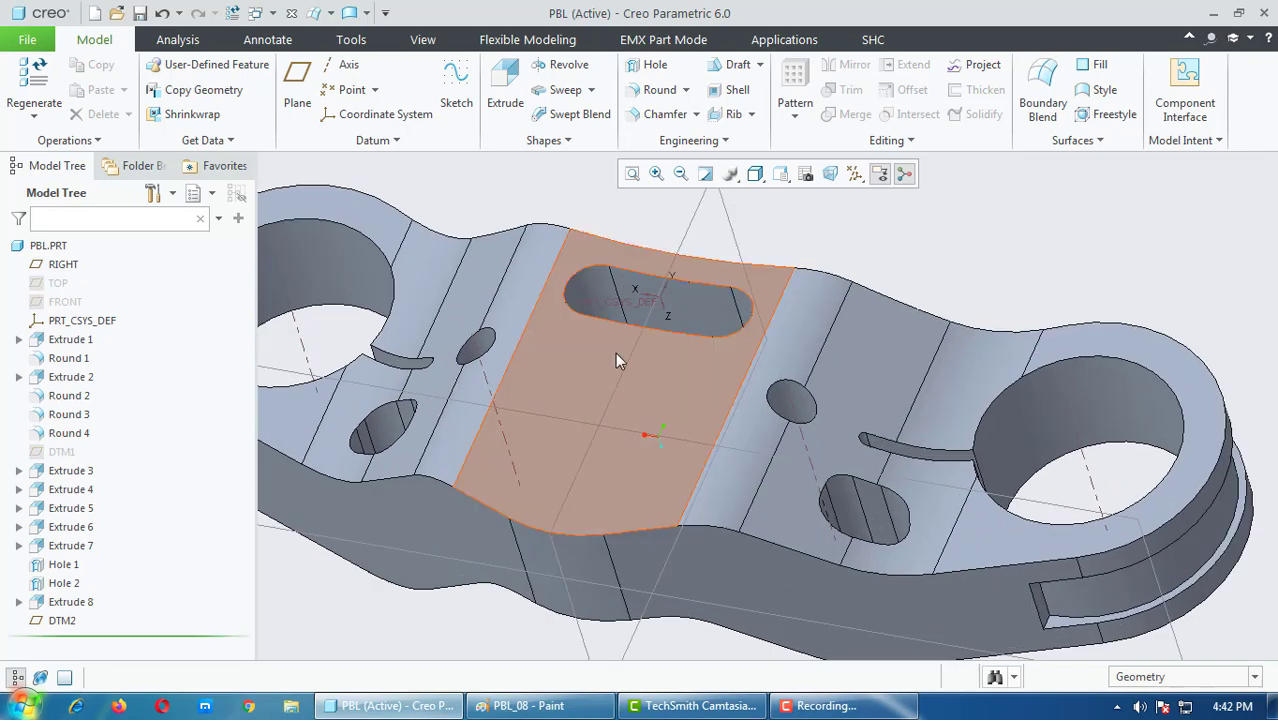
left_click(698, 220)
key("ctrl+d")
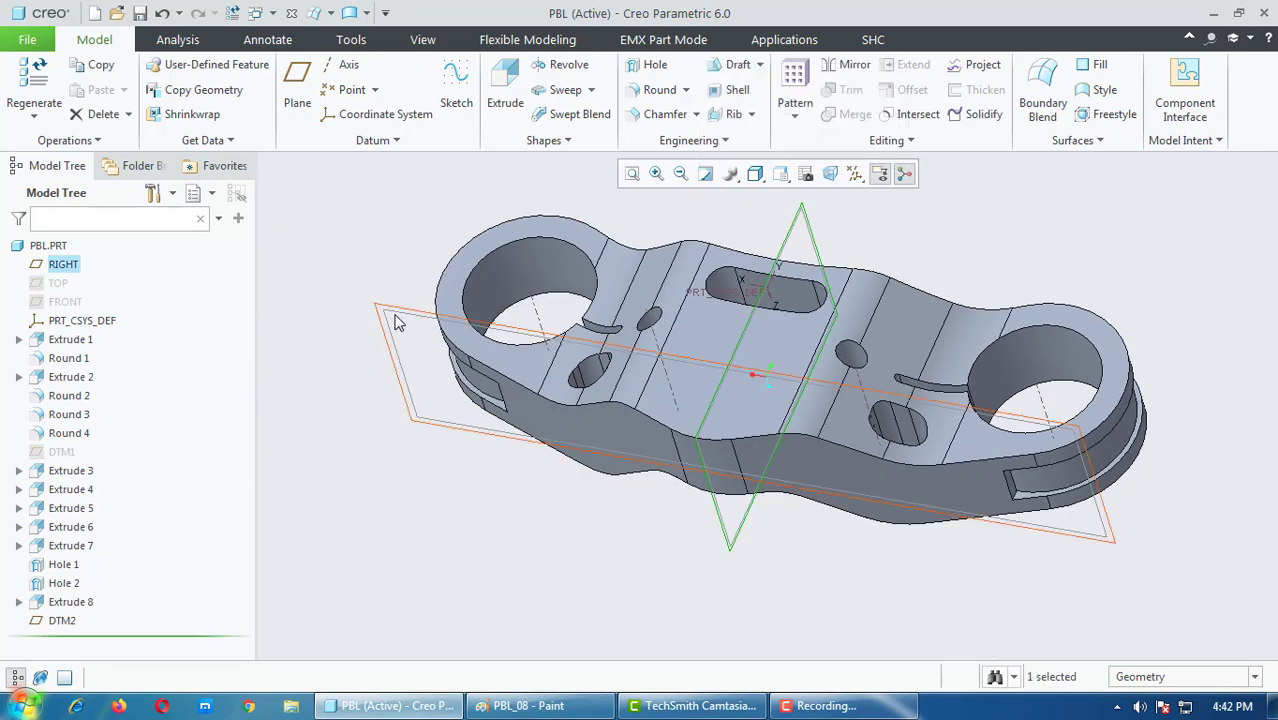
left_click(397, 322, "ctrl")
left_click(730, 389, "ctrl")
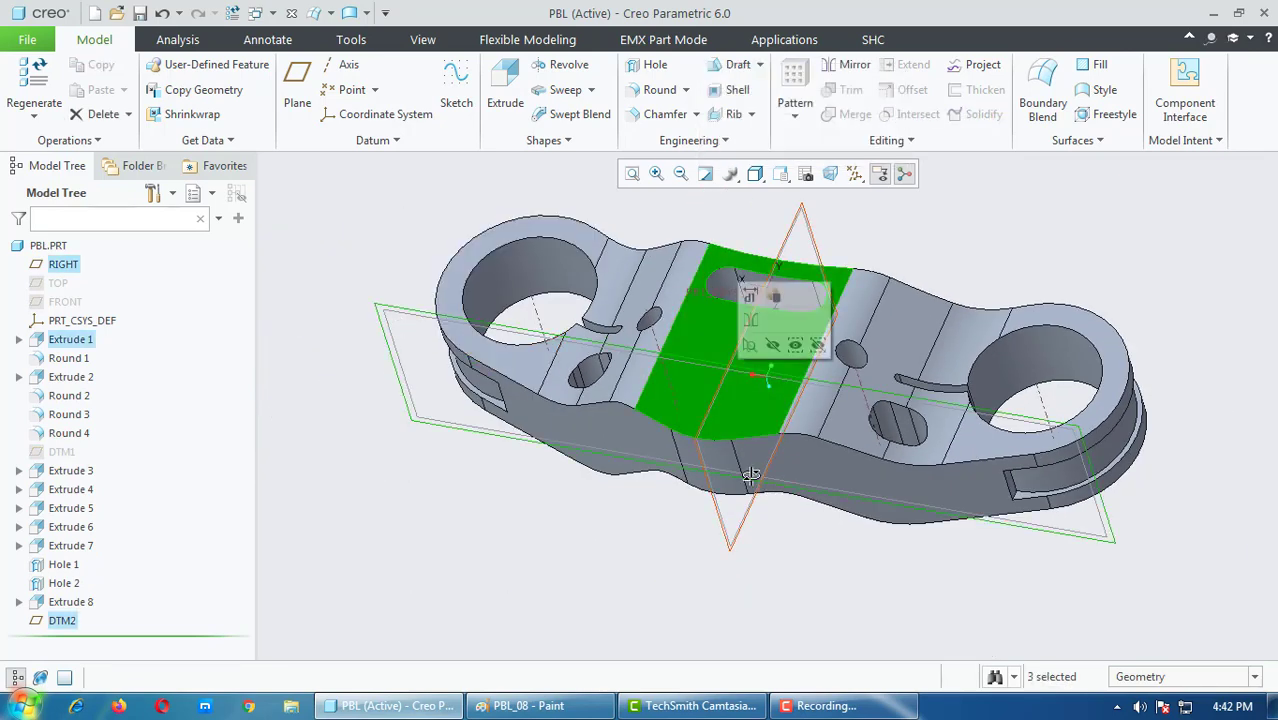
mouse_move(730, 389)
middle_mouse_down()
mouse_move(750, 470)
mouse_move(471, 560)
middle_mouse_up()
left_click(713, 570)
middle_click_drag(713, 570, 499, 605)
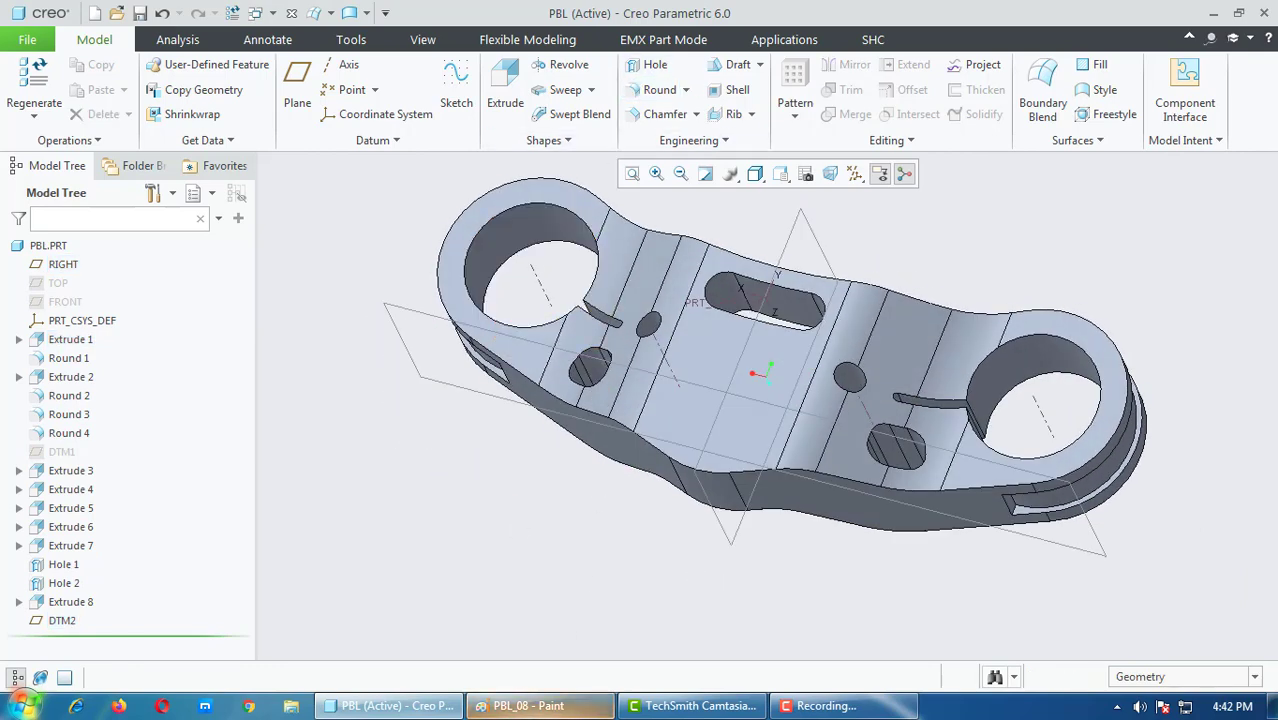
left_click(530, 706)
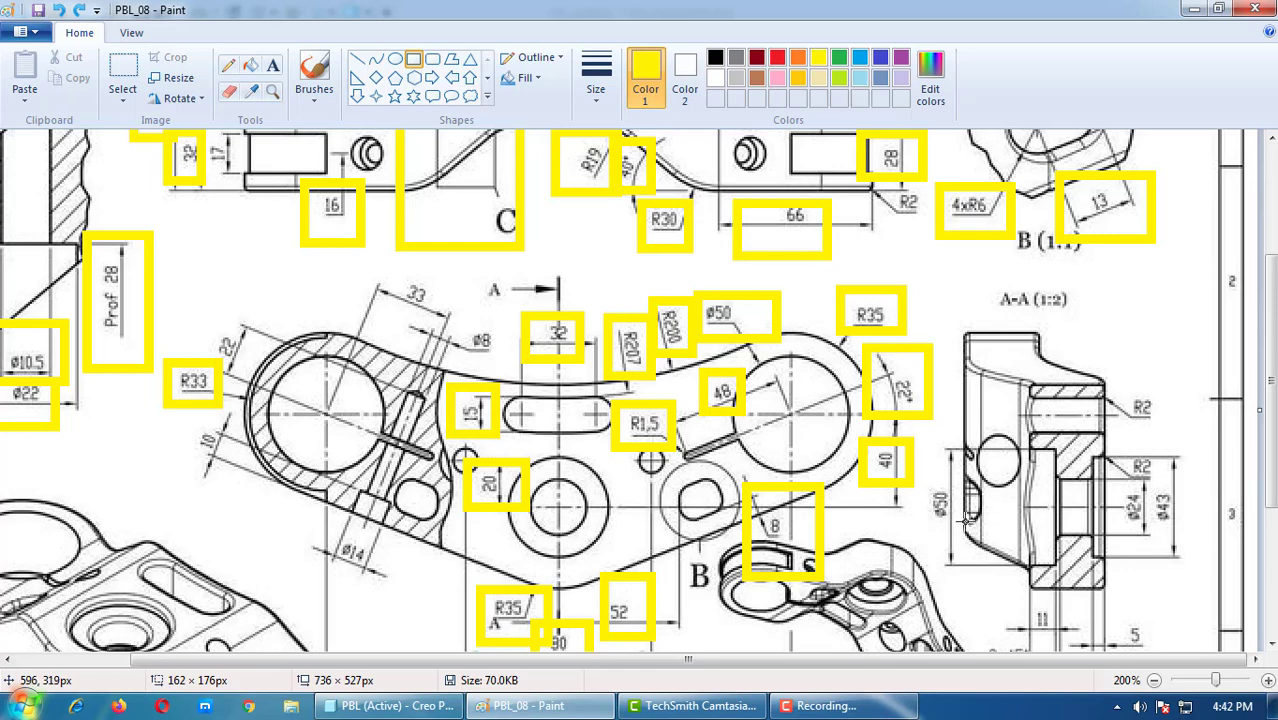
Step: Box the 5 dimension in yellow after removing the ø50 box, then return to Creo
mouse_move(970, 477)
left_mouse_down()
mouse_move(930, 537)
mouse_move(910, 537)
left_mouse_up()
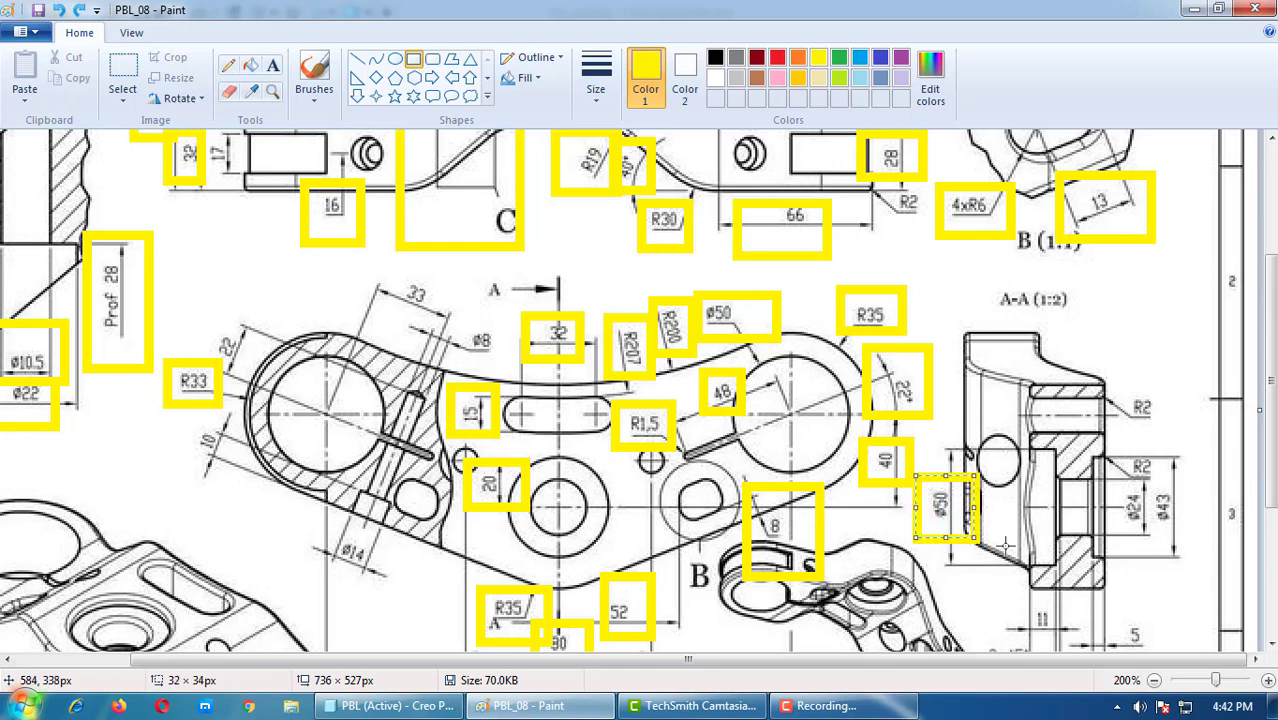
scroll(1070, 458, "down", 3)
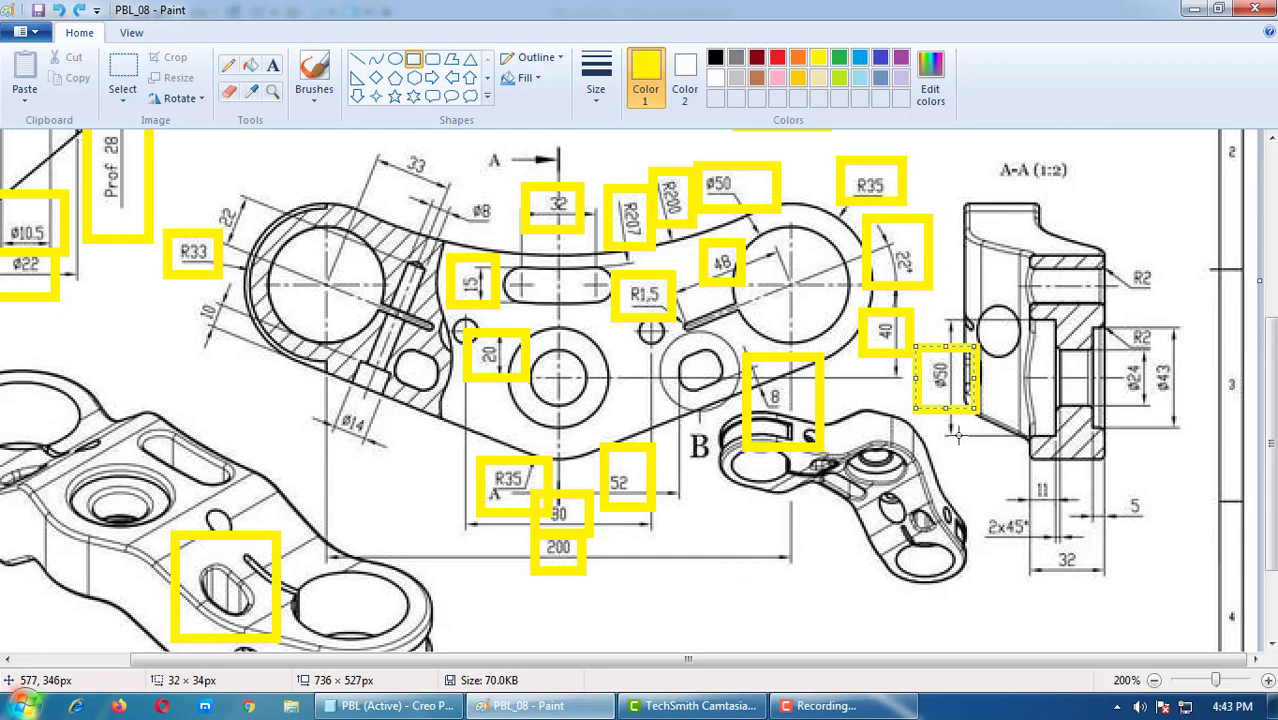
key("ctrl+z")
left_click_drag(1205, 340, 1197, 395)
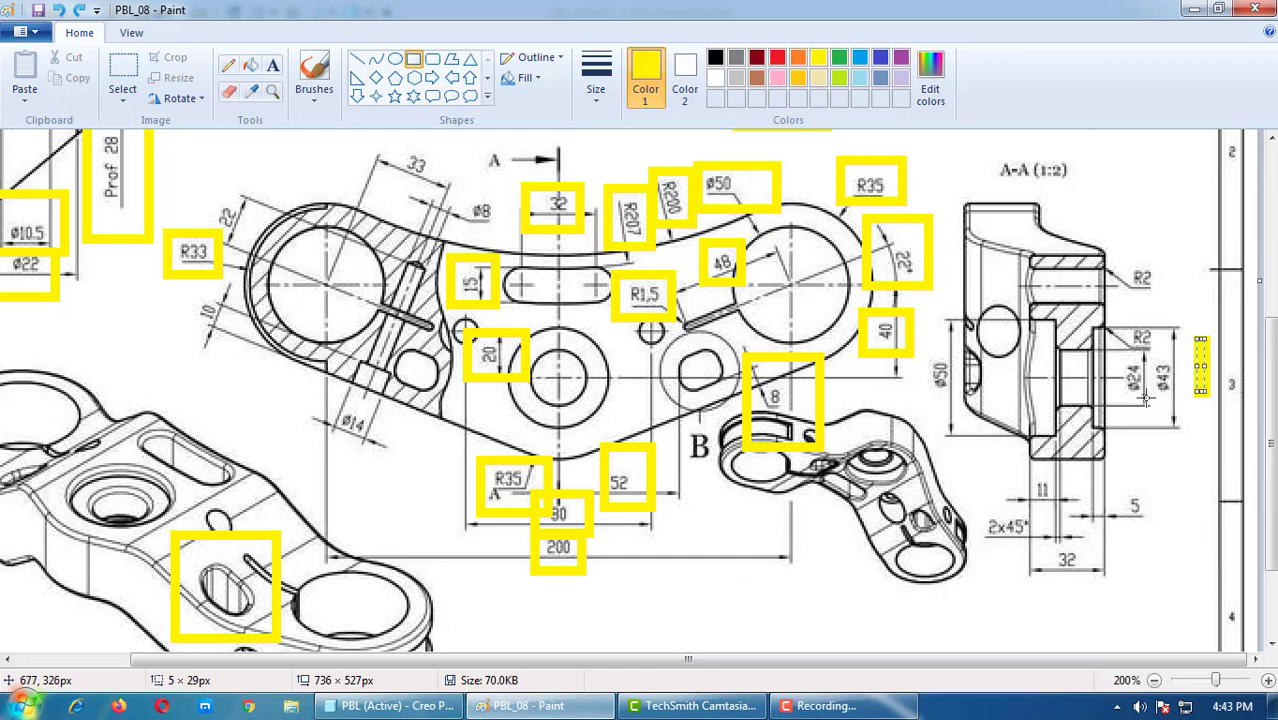
left_click_drag(1169, 455, 1113, 554)
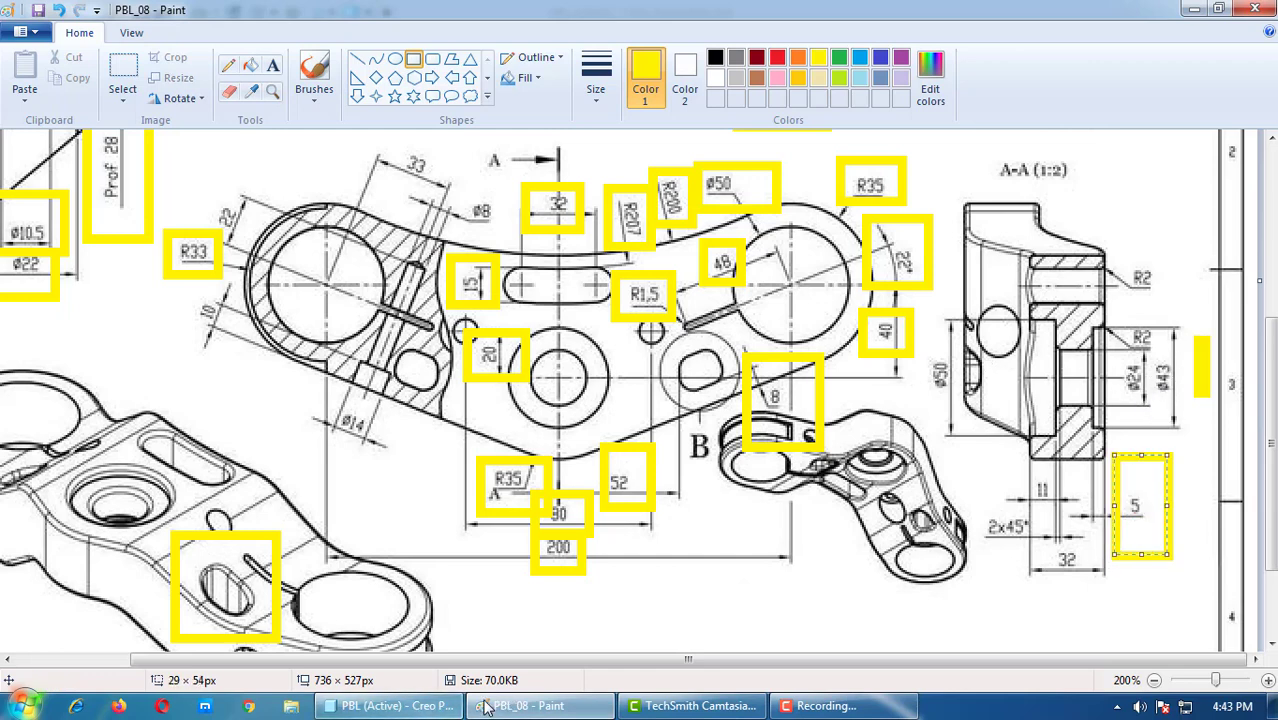
left_click(437, 702)
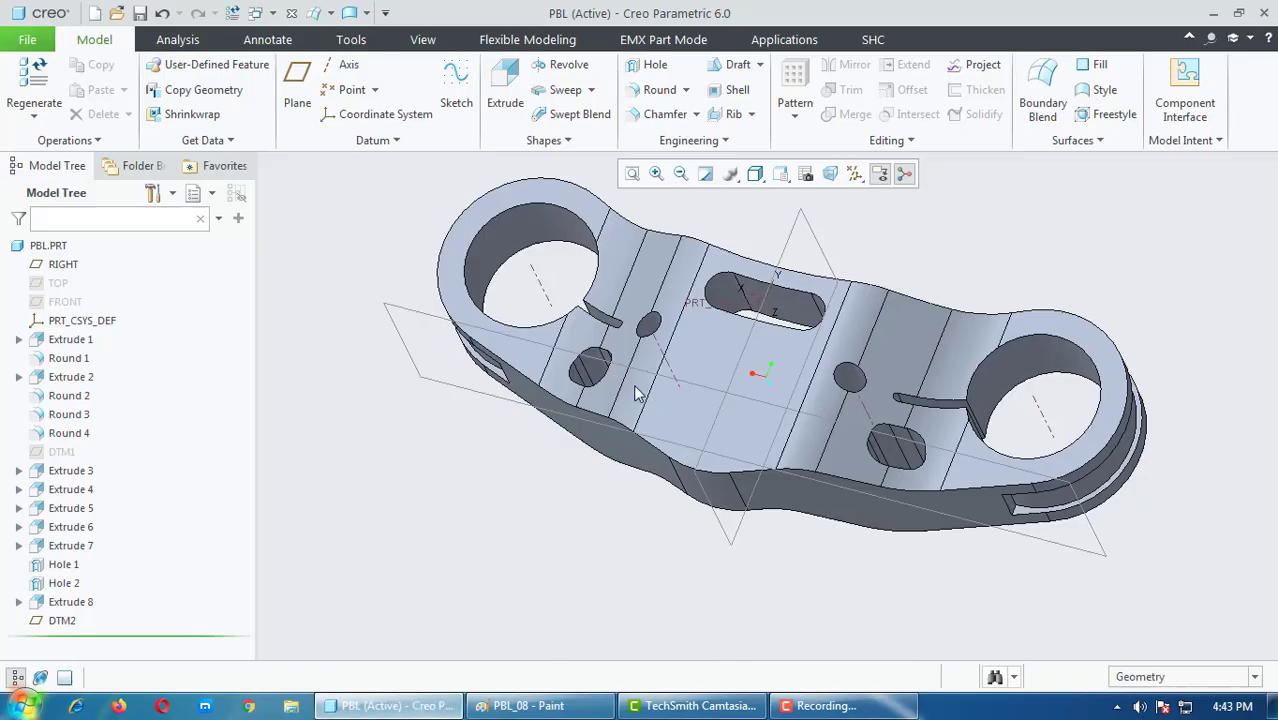
Step: Start a hole on the top face with RIGHT and DTM2 as offset references
left_click(652, 66)
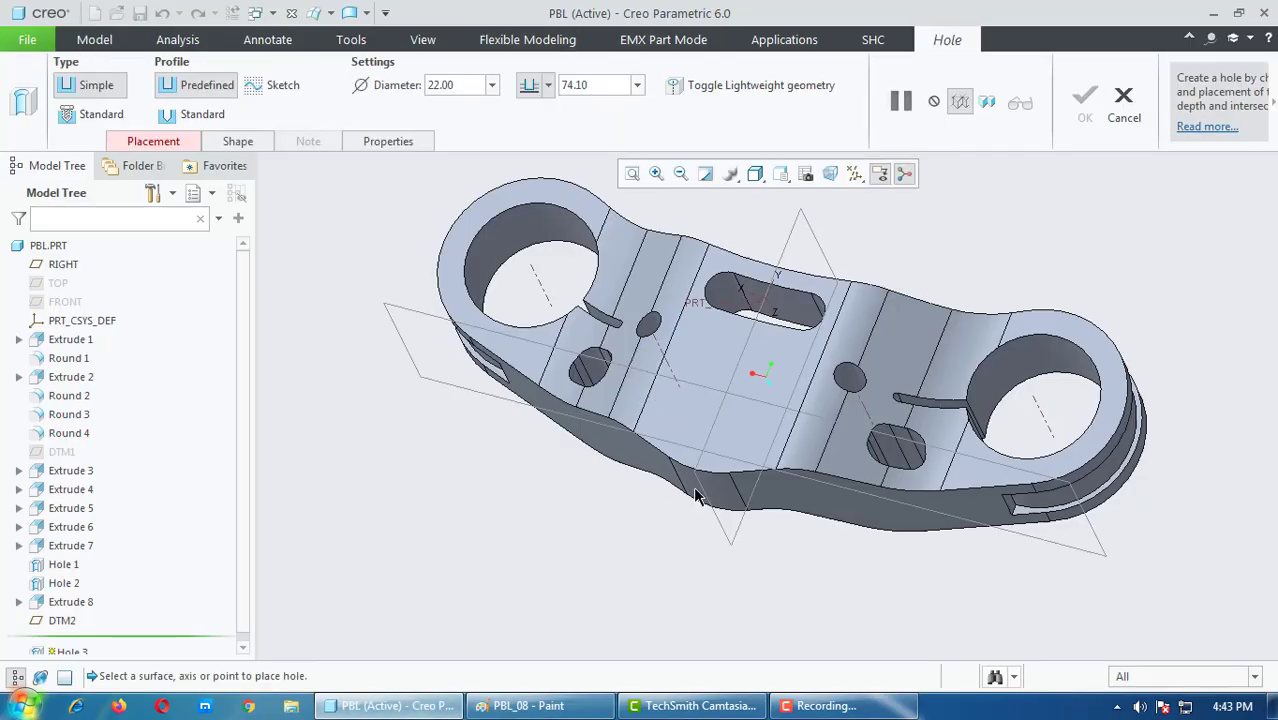
left_click(740, 443)
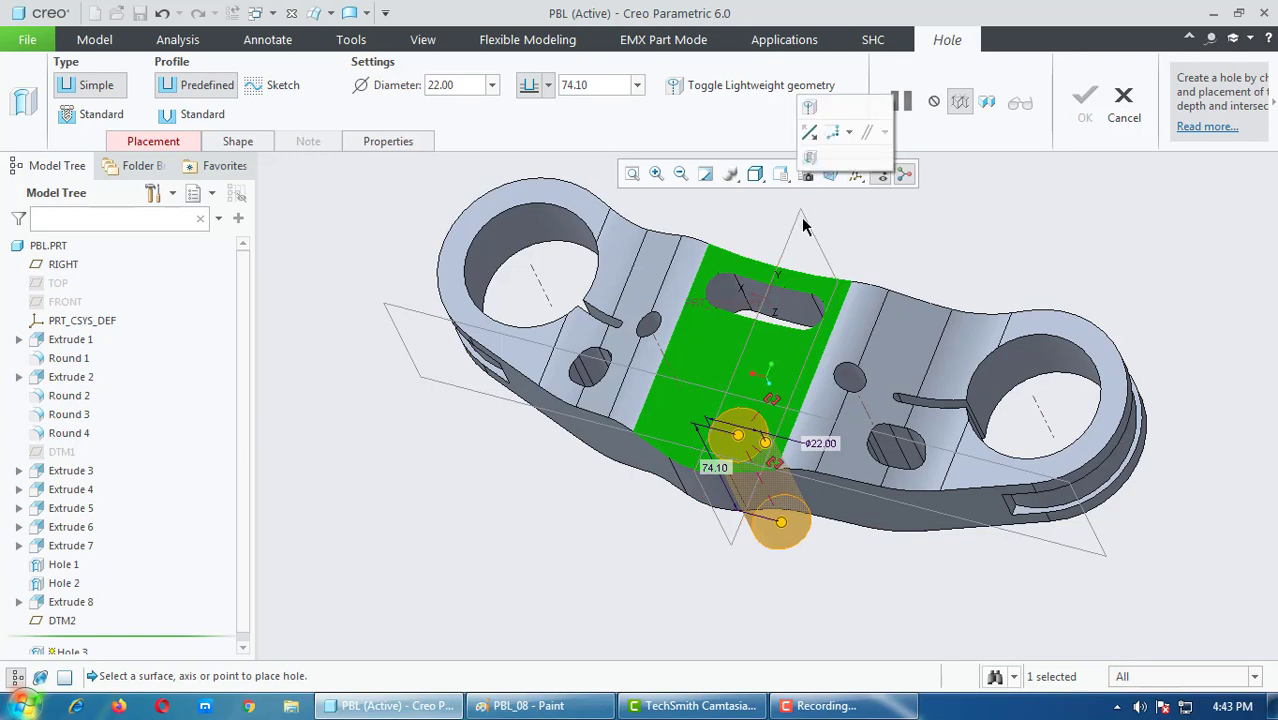
left_click(140, 142)
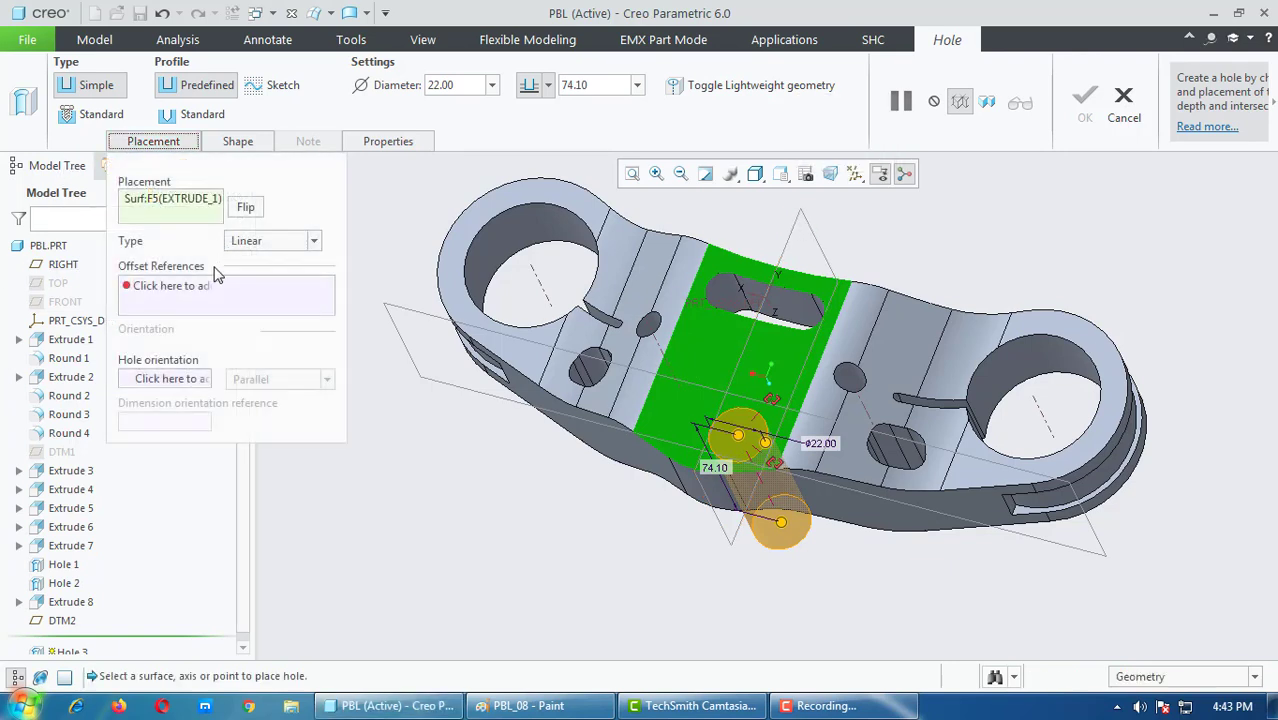
left_click(165, 288)
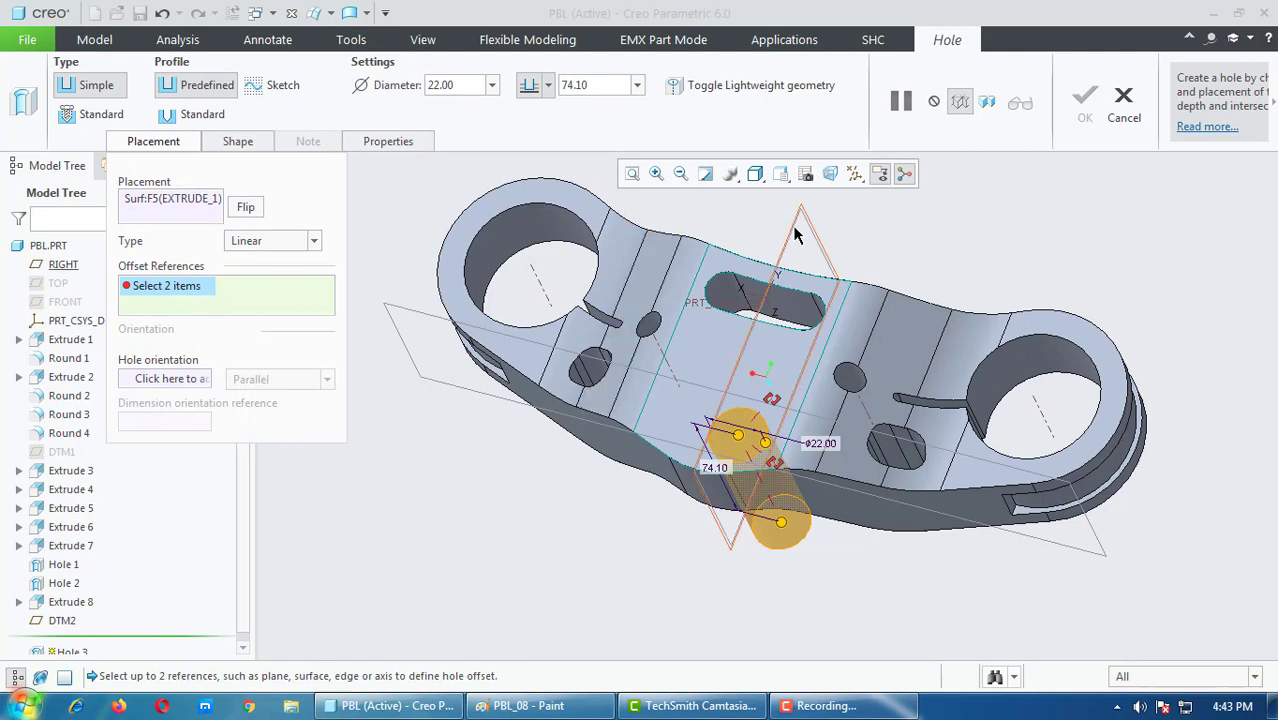
left_click(397, 312)
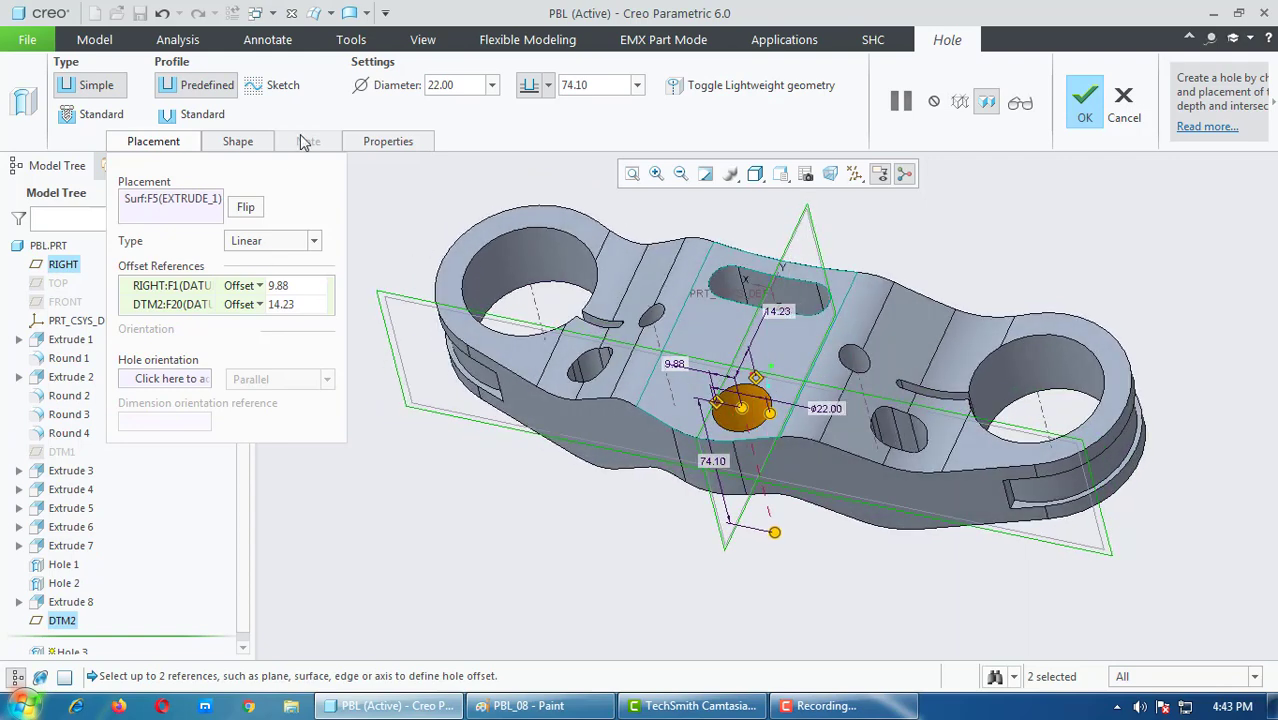
Step: Box the ø24 dimension in yellow on the Paint drawing and return to Creo
left_click(525, 706)
left_click_drag(1153, 349, 1108, 404)
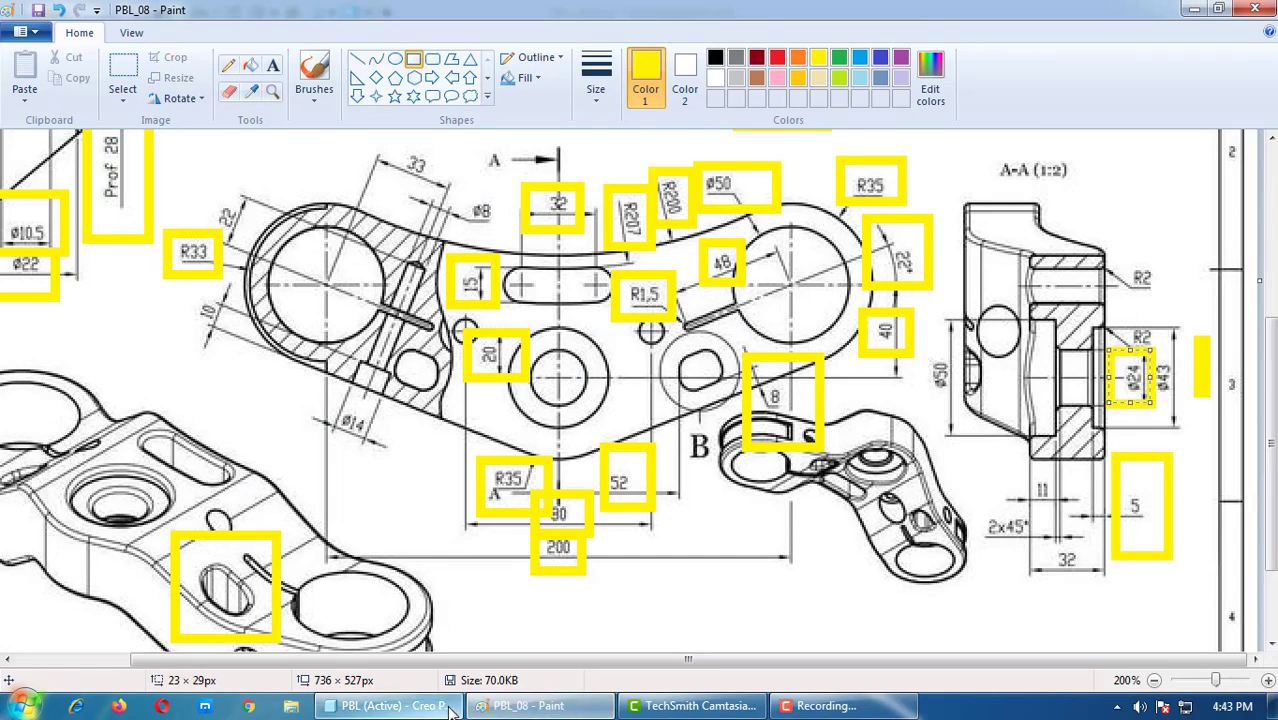
left_click(405, 705)
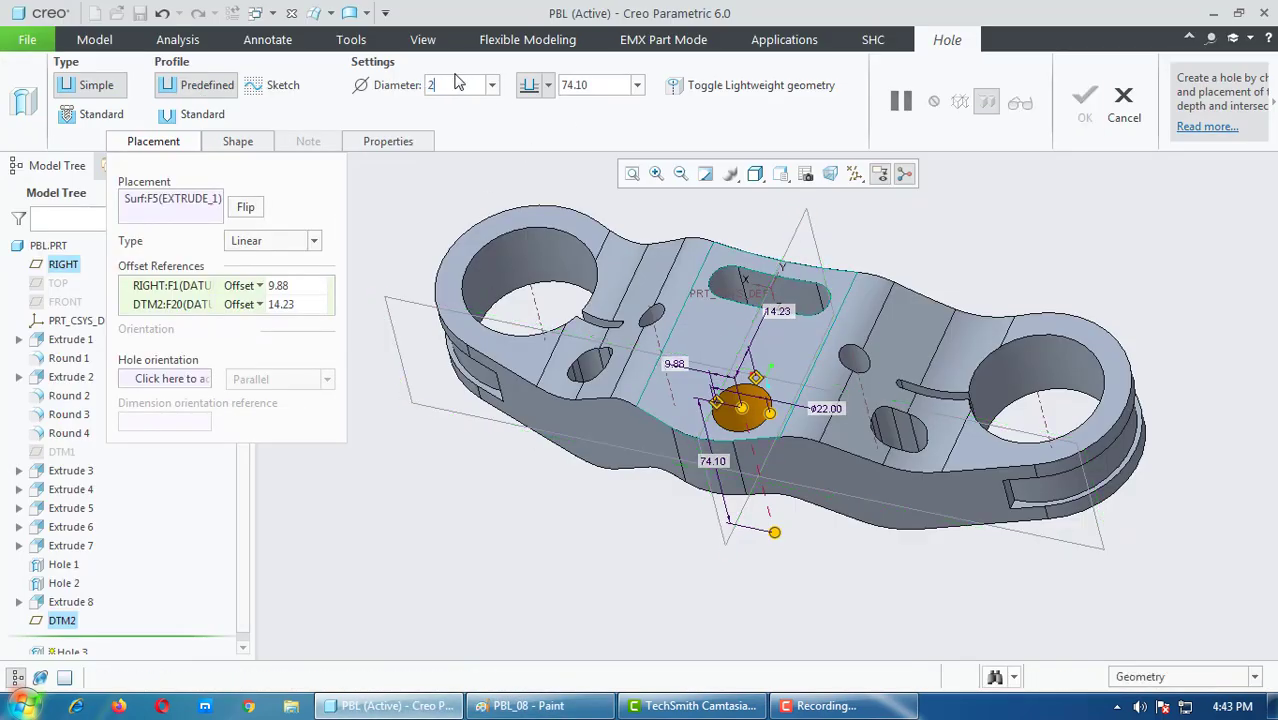
Step: Set the hole diameter to 24.00 and keep the Shape tab's Side 2 option at None
type("24")
key("Return")
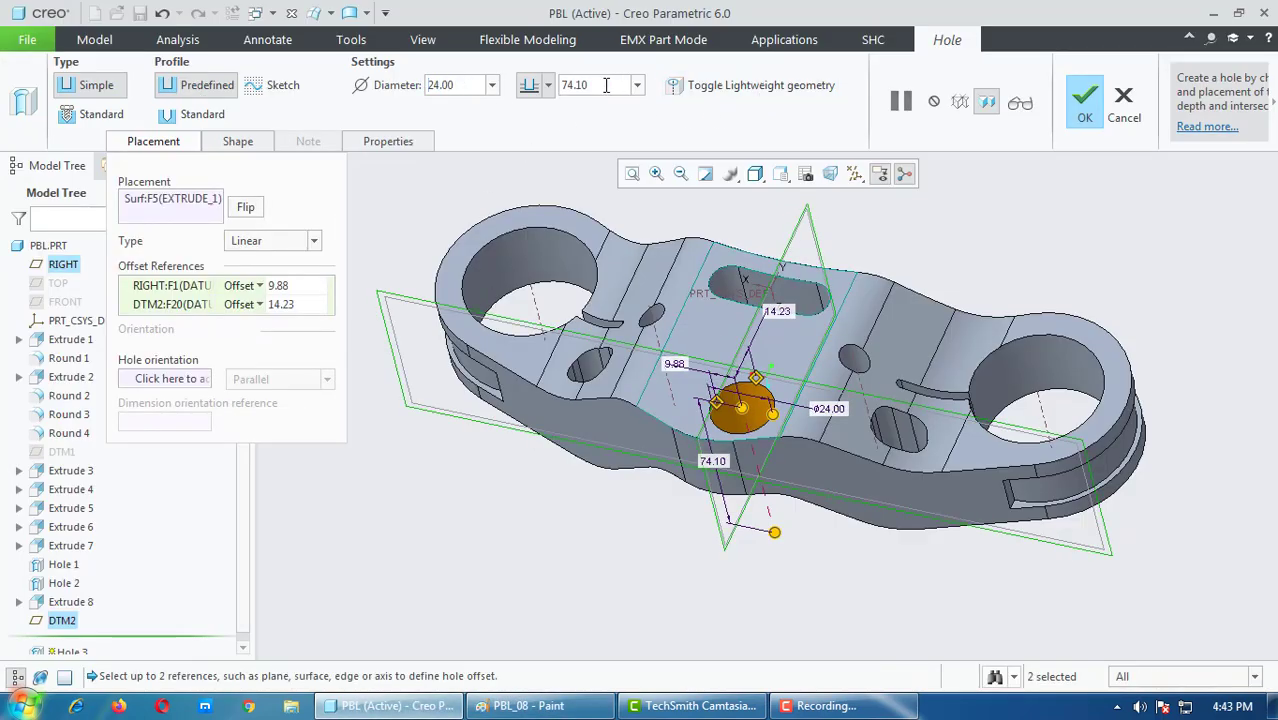
left_click(232, 142)
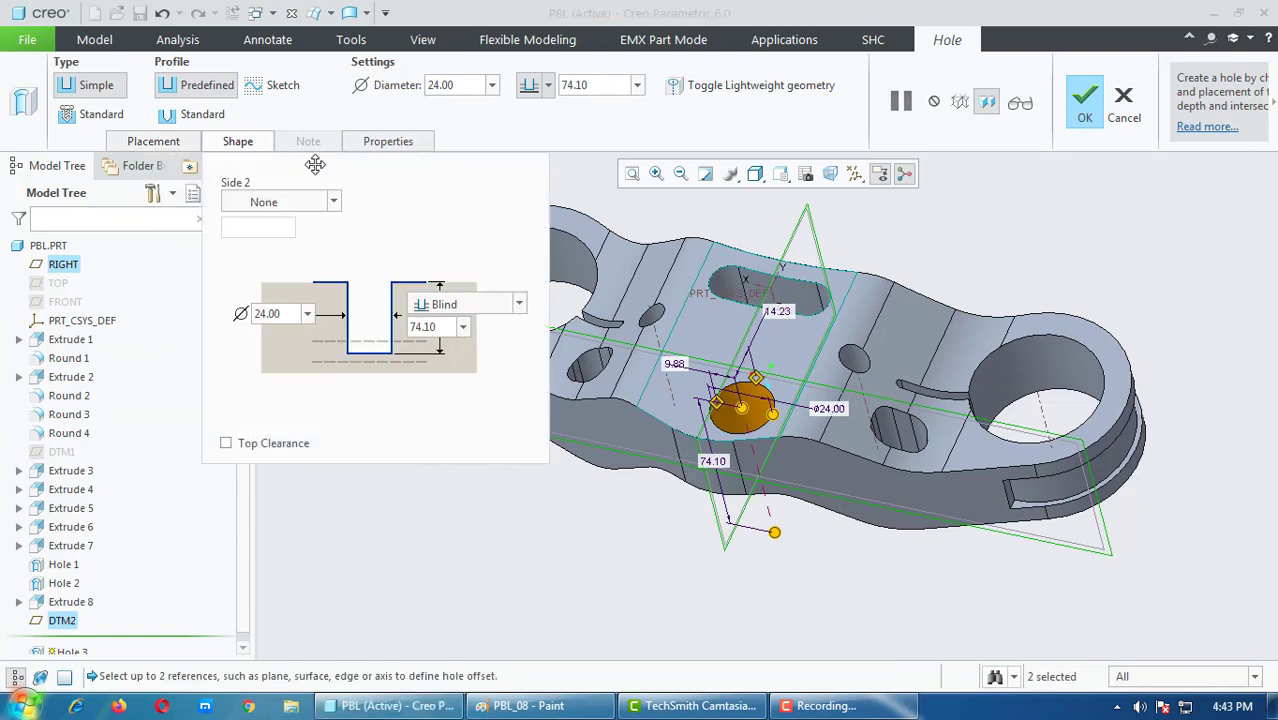
left_click(332, 204)
left_click(335, 204)
left_click(679, 88)
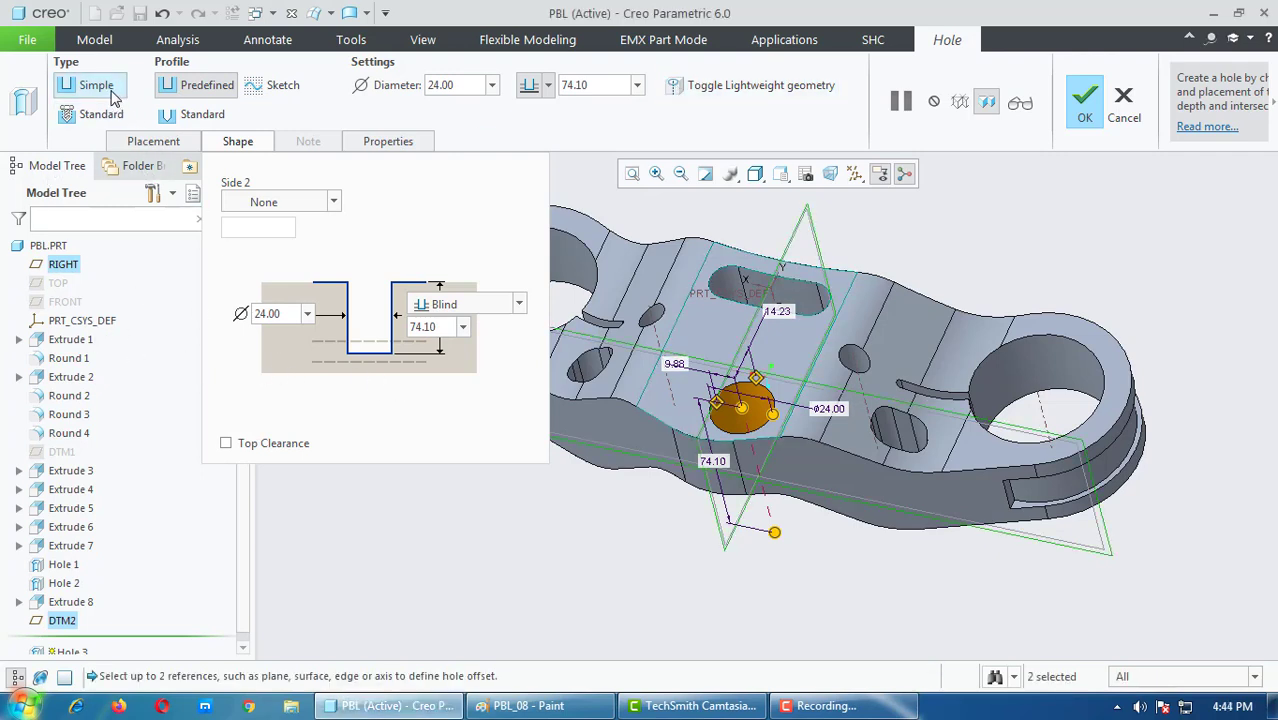
Step: Switch to a standard hole profile and keep its depth type as Blind
left_click(182, 113)
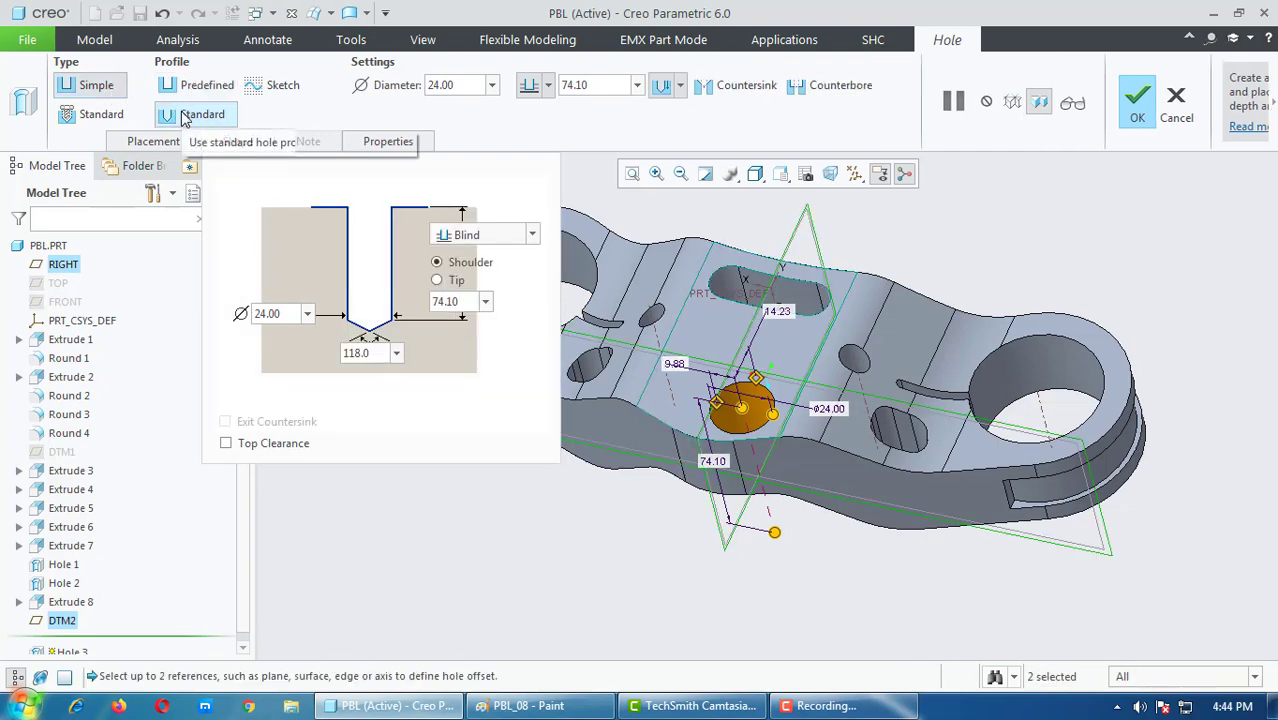
left_click(138, 142)
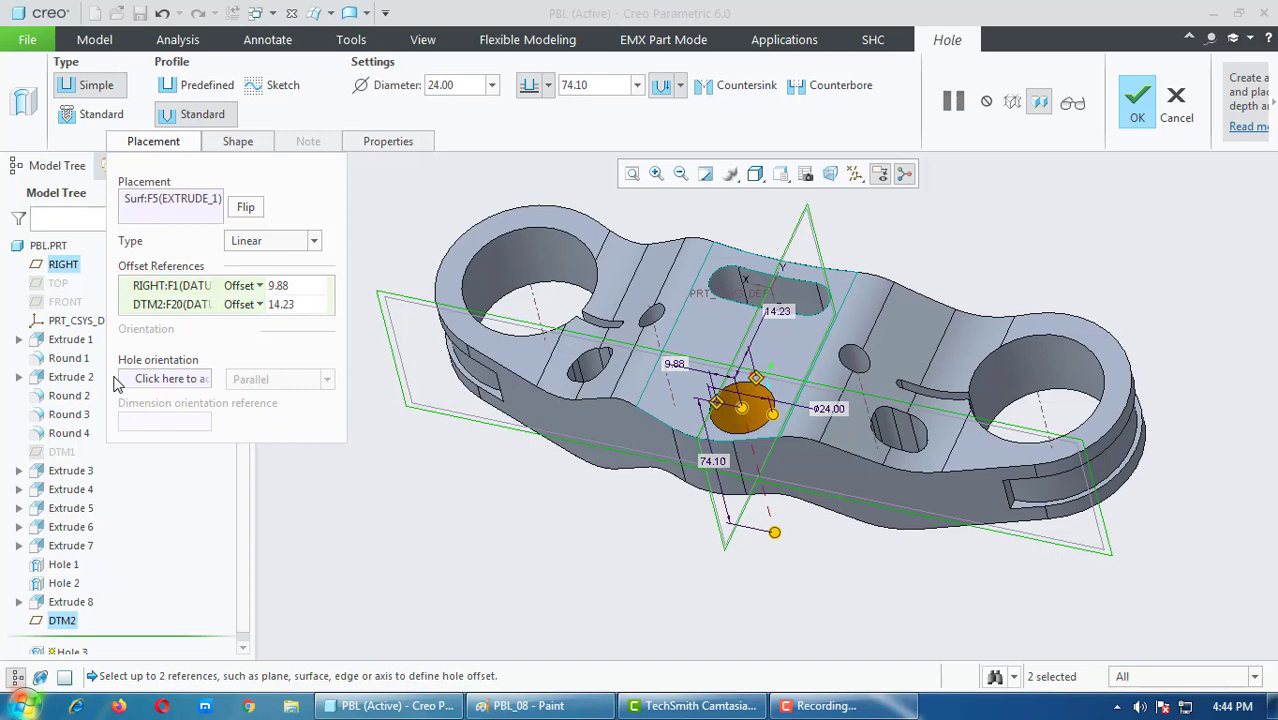
left_click(238, 141)
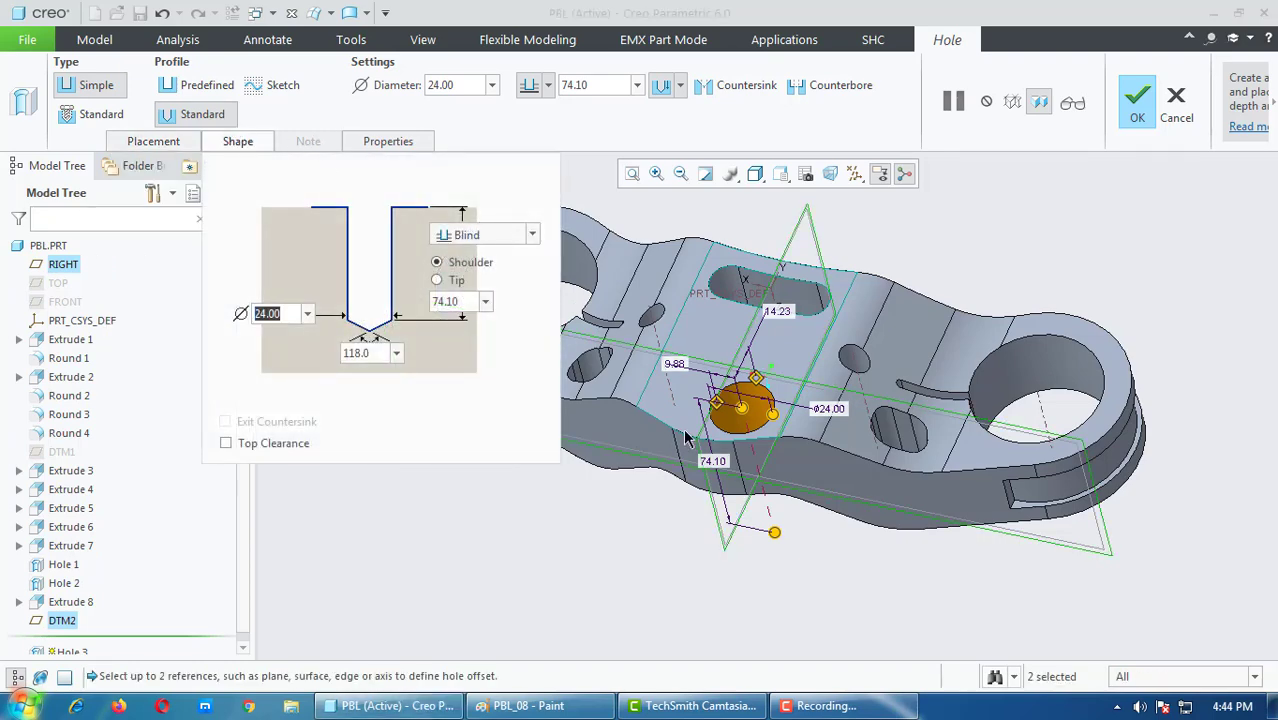
left_click(533, 233)
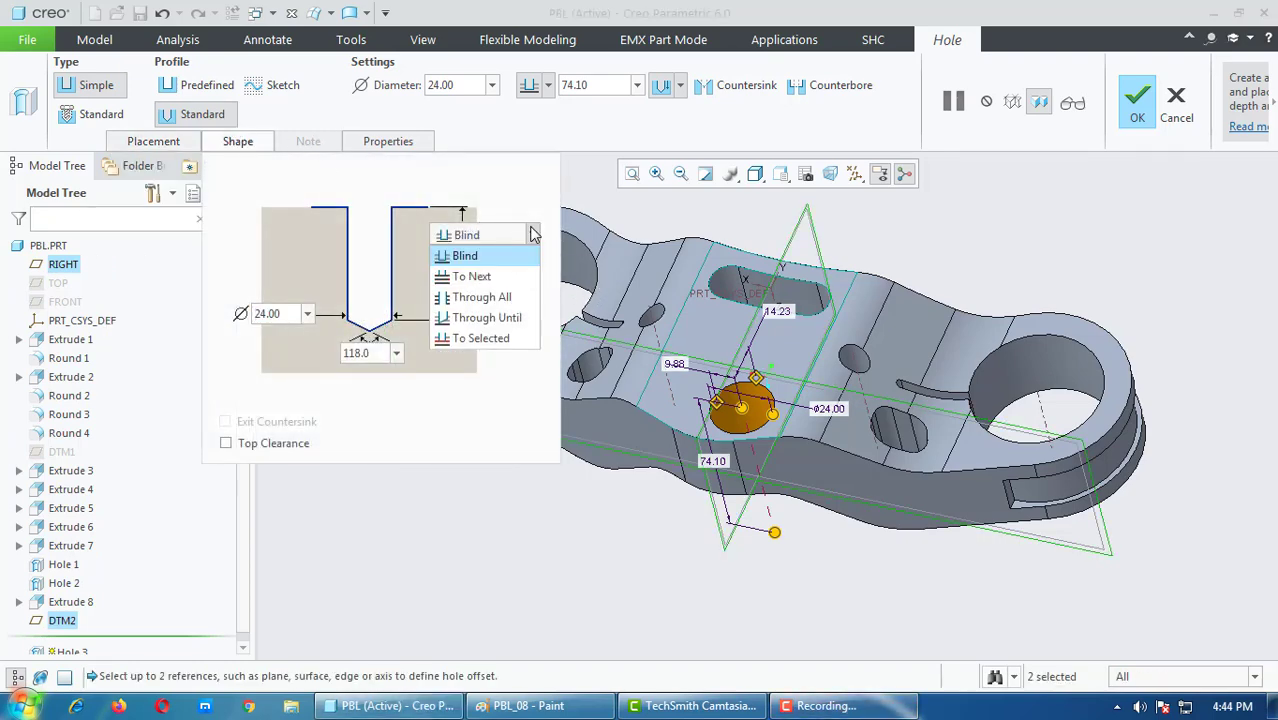
left_click(500, 234)
left_click(826, 706)
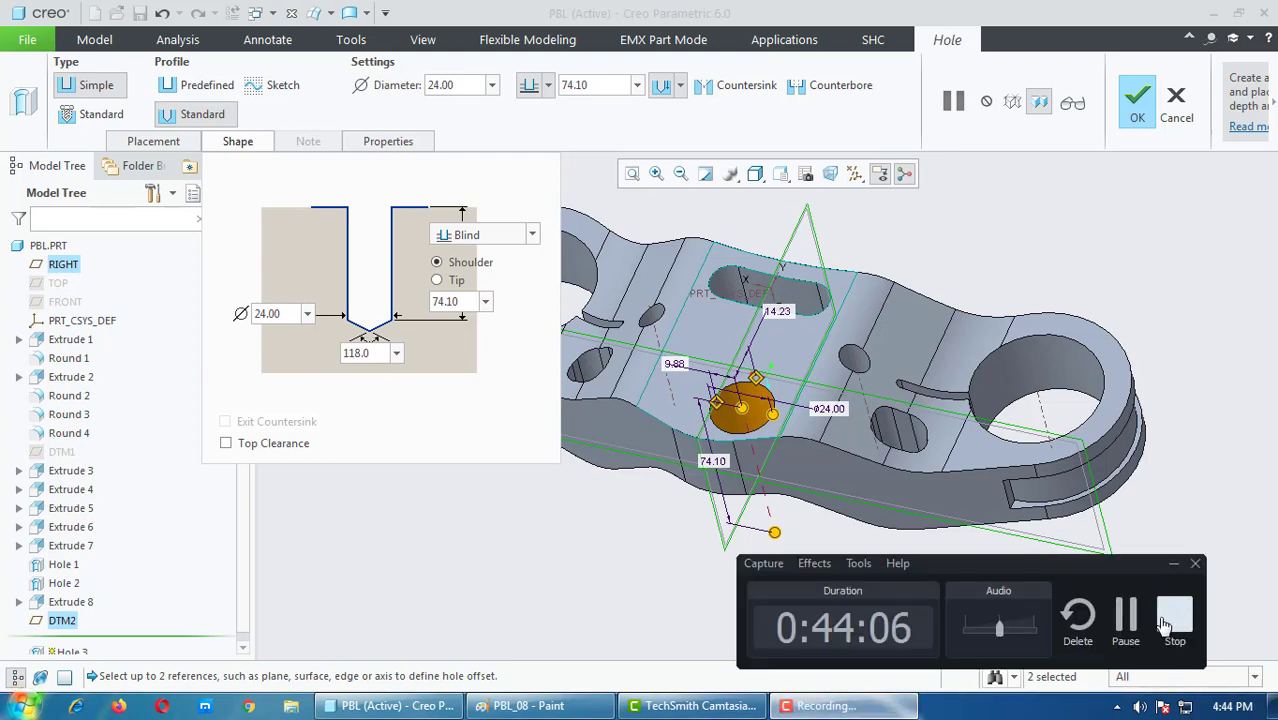
left_click(1126, 615)
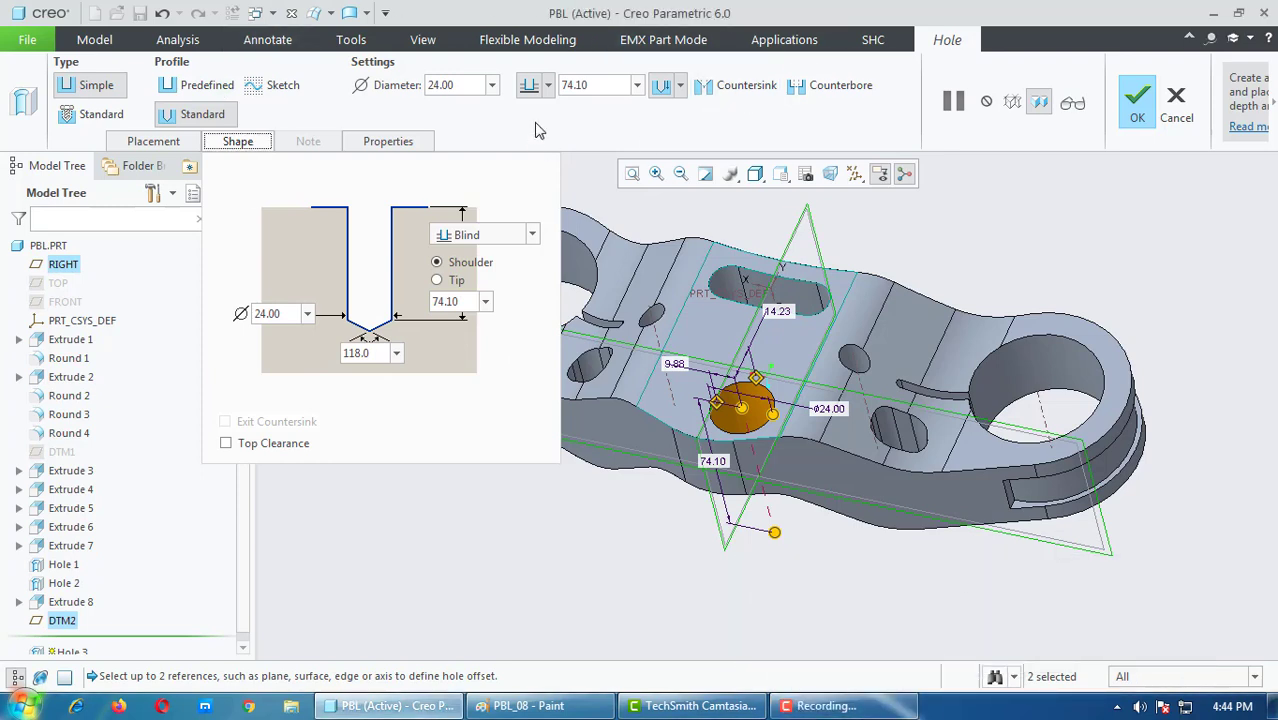
Step: Add a counterbore with diameter 43 and depth 5 to the hole
left_click(812, 90)
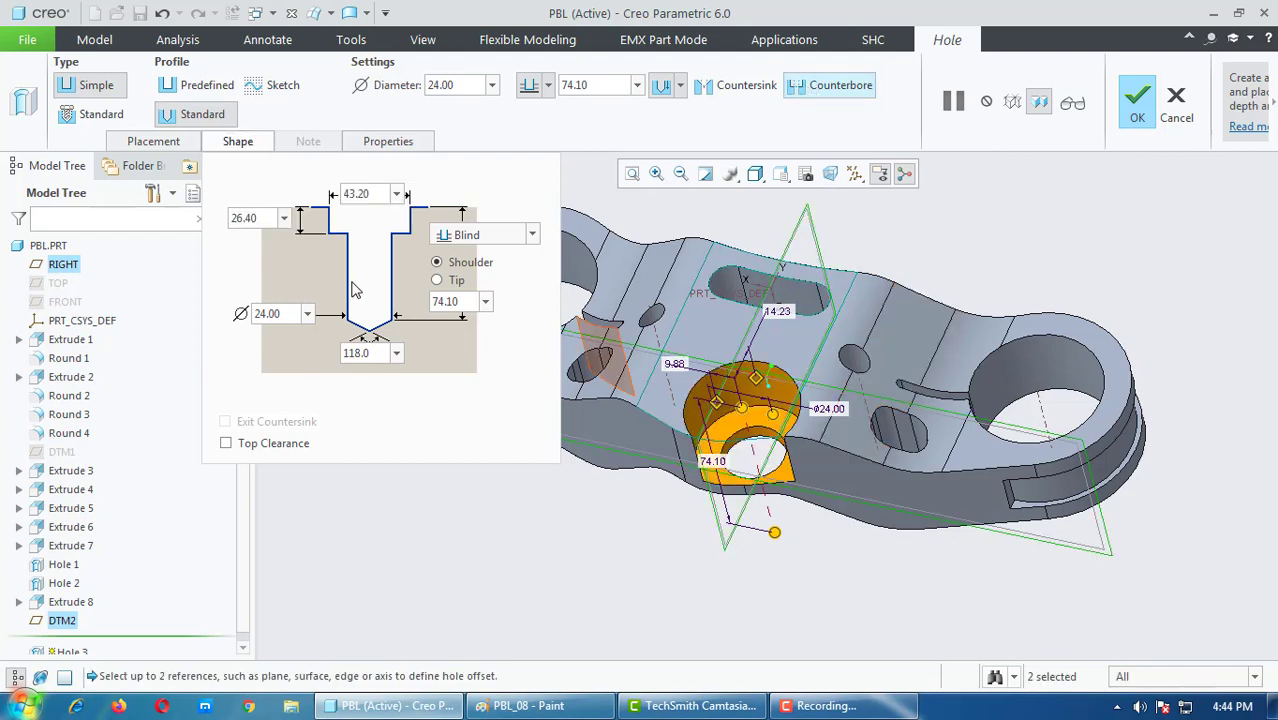
left_click(376, 194)
type("43")
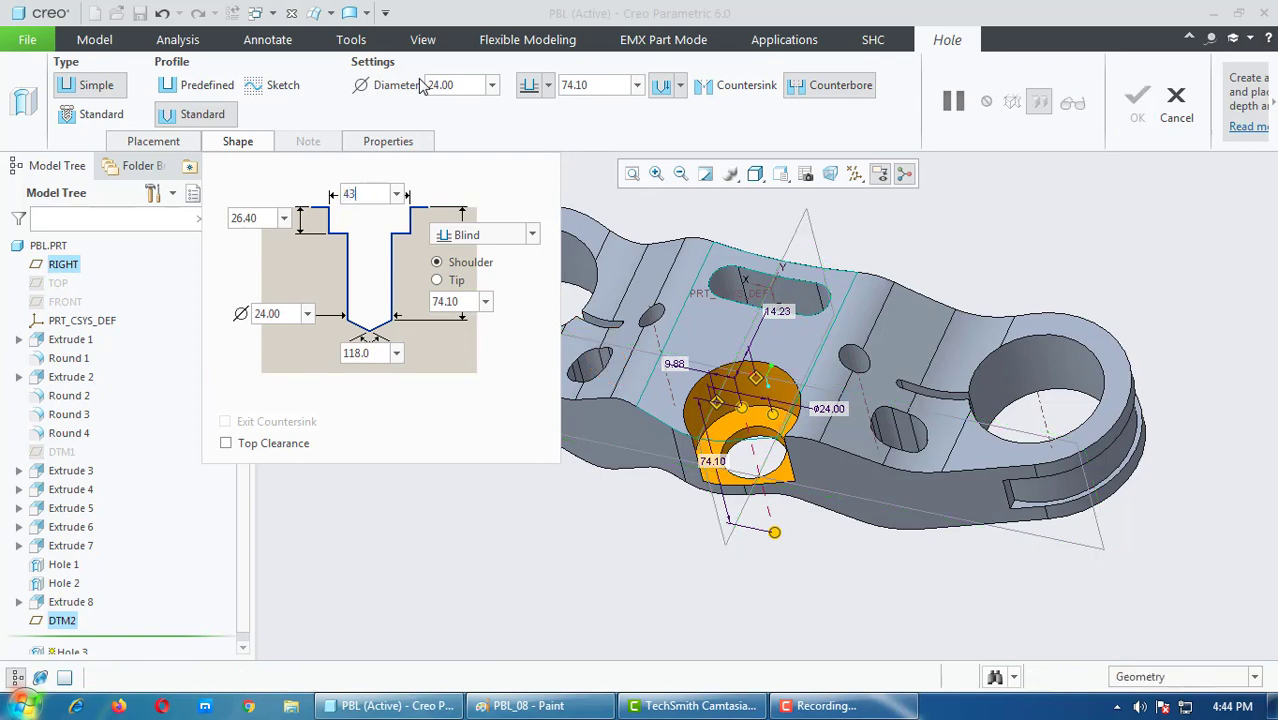
key("Return")
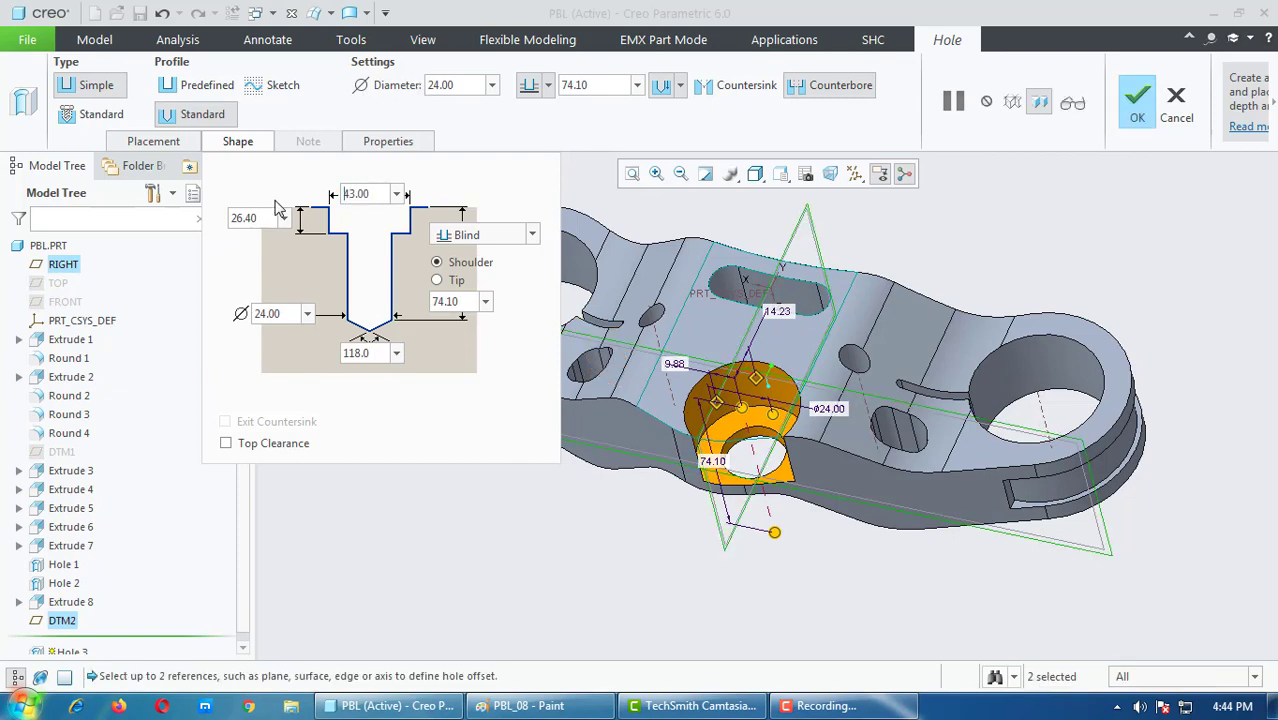
type("5")
key("Return")
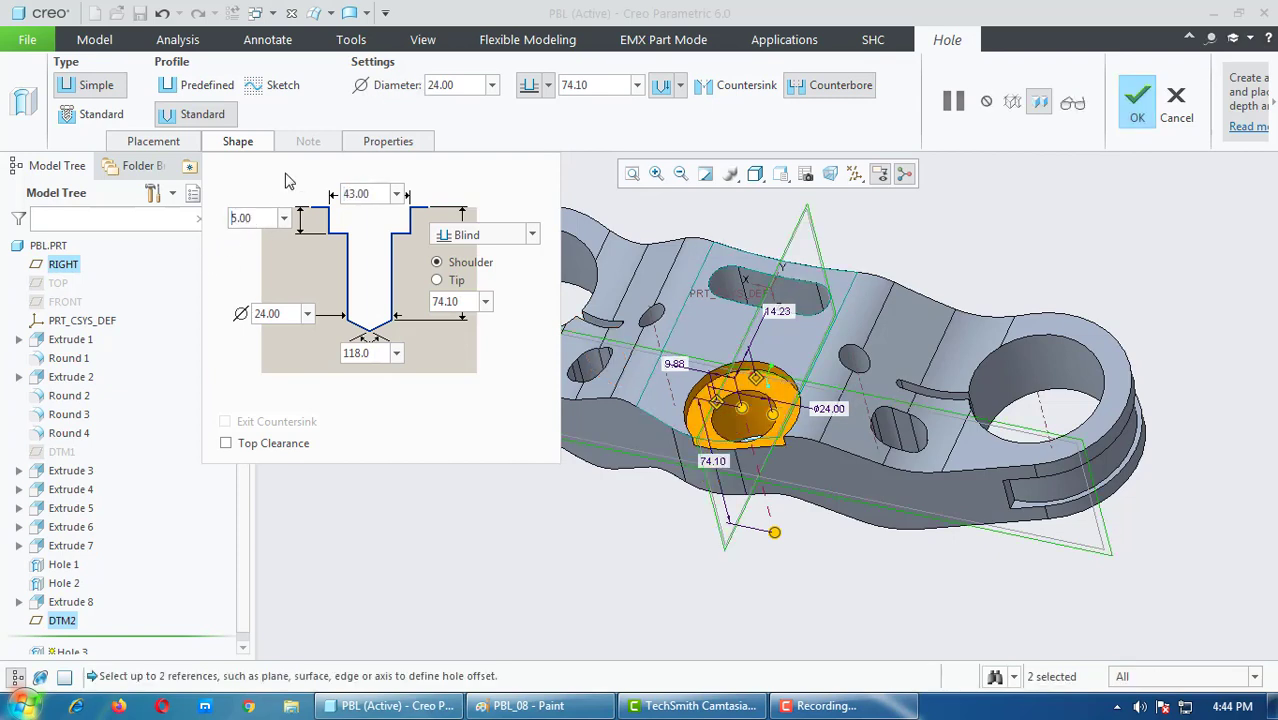
middle_click_drag(880, 380, 840, 360)
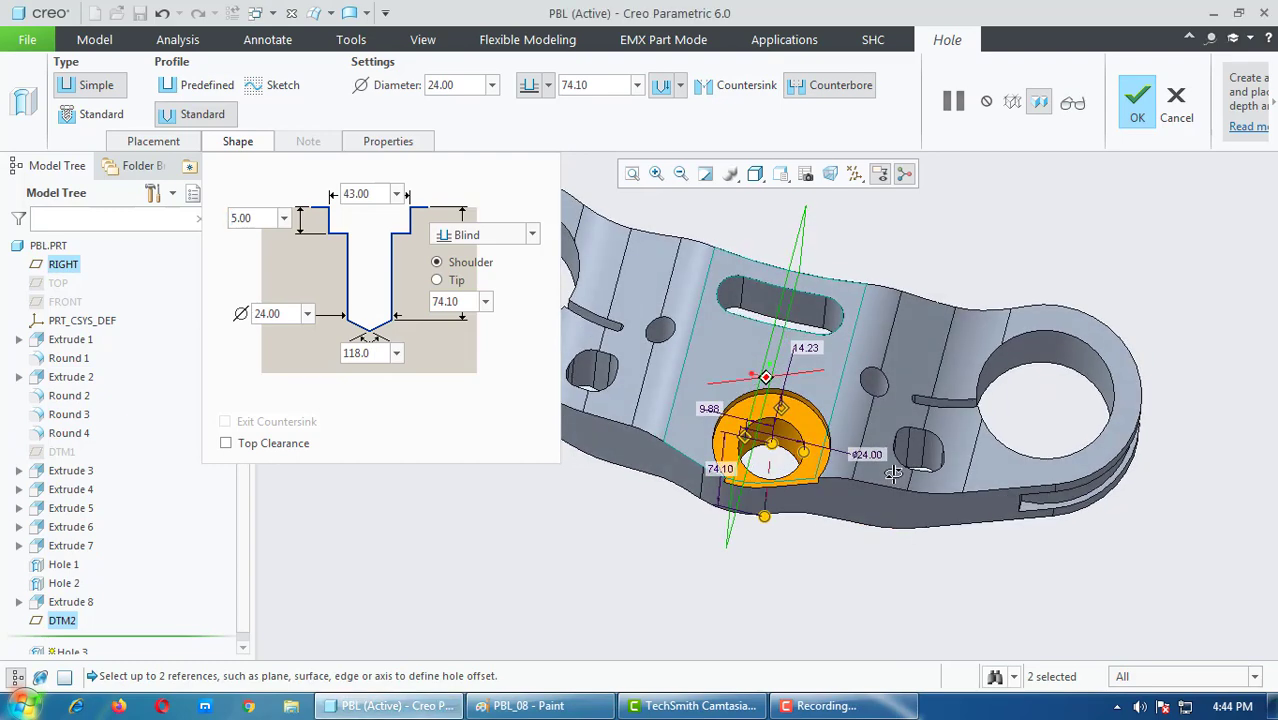
Step: Set the hole's offsets from RIGHT and DTM2 both to 0
left_click(171, 140)
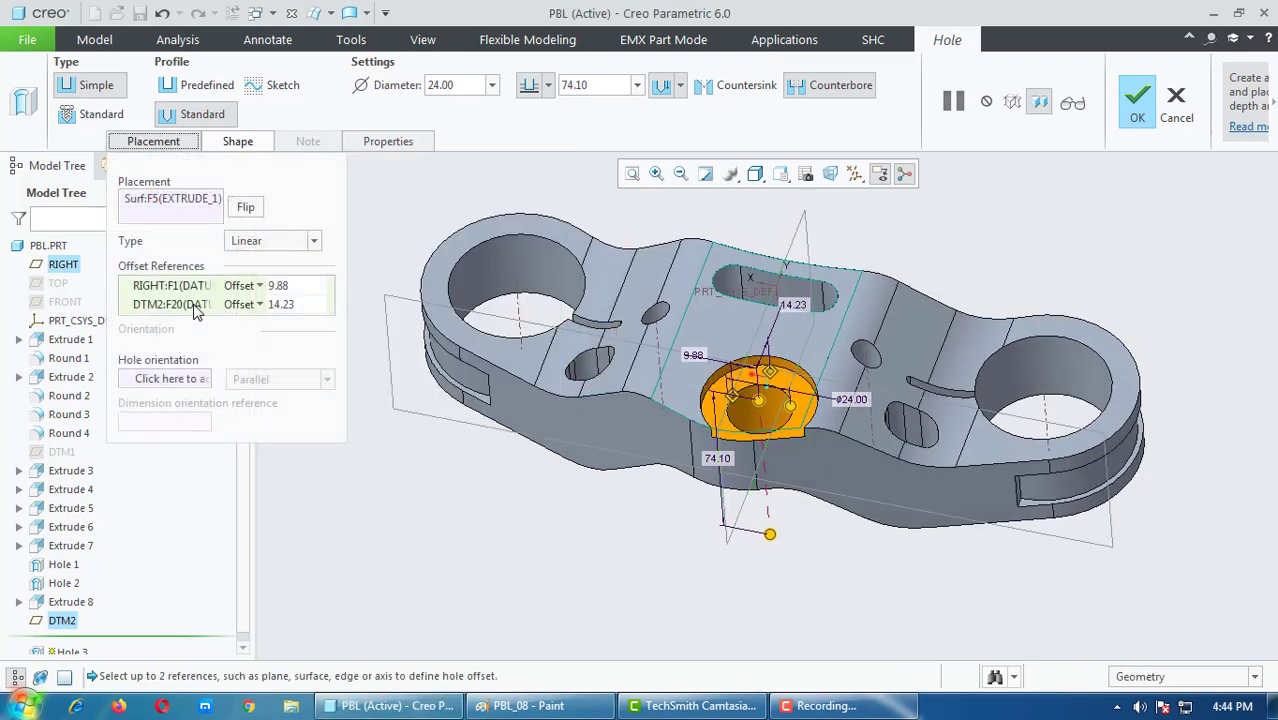
double_click(282, 287)
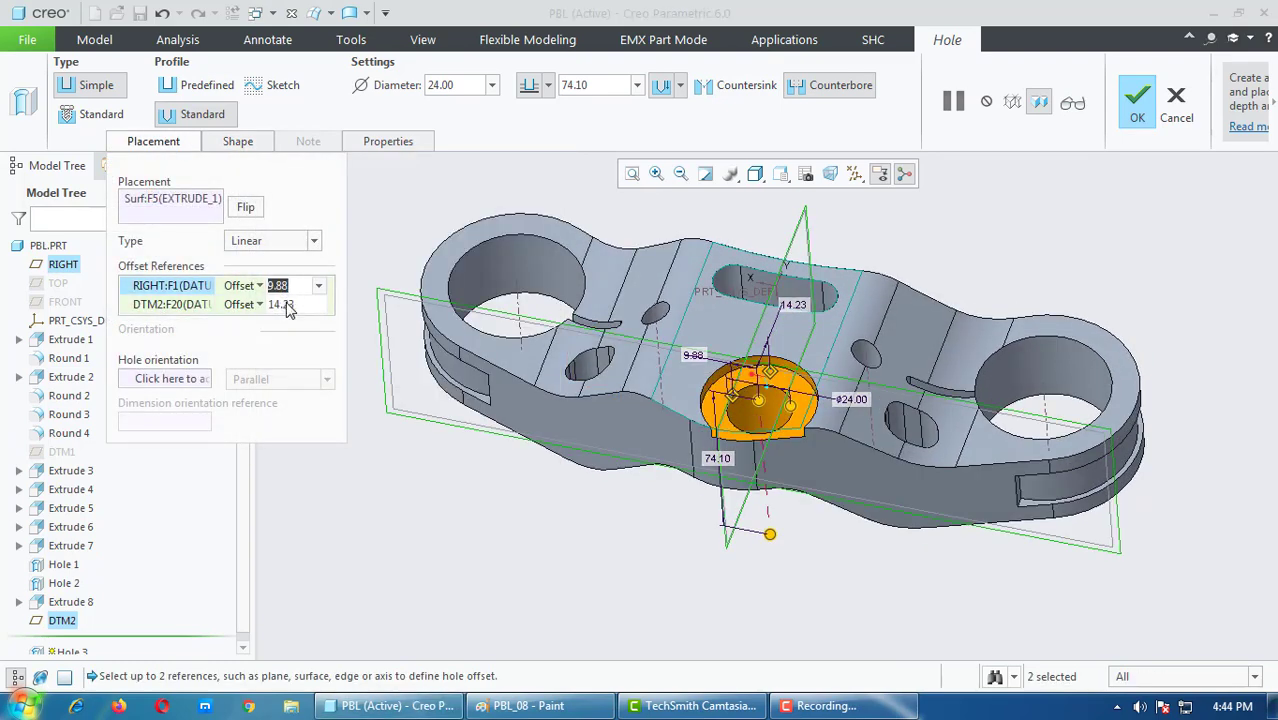
type("0")
double_click(288, 306)
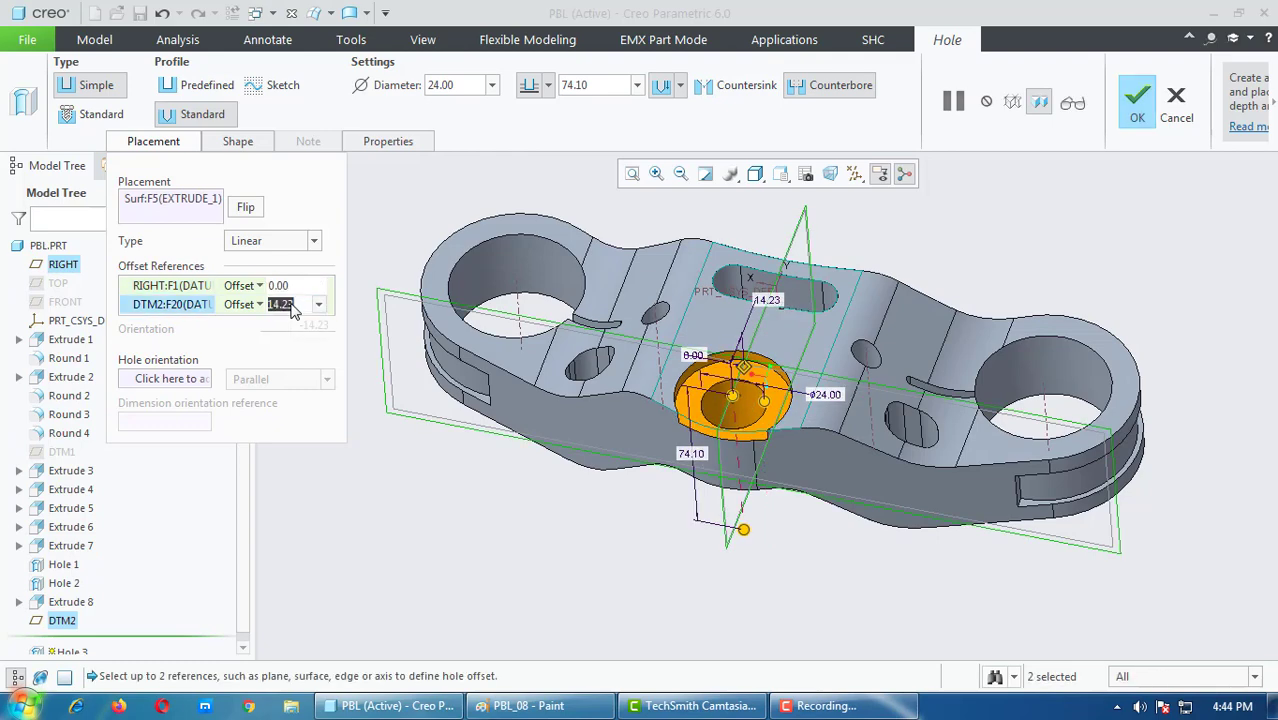
type("0")
key("Return")
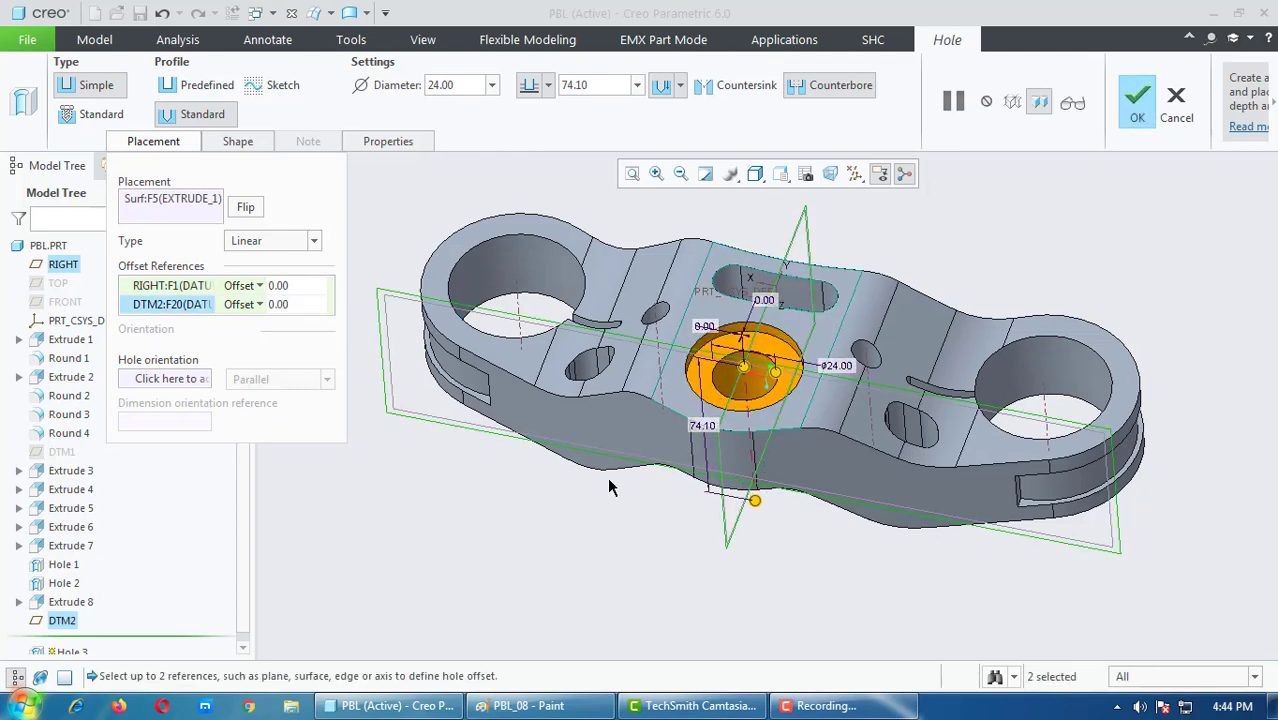
Step: Drag the hole depth to 78.60 and finish the counterbored hole
middle_click_drag(882, 231, 882, 245)
middle_click_drag(735, 452, 560, 280)
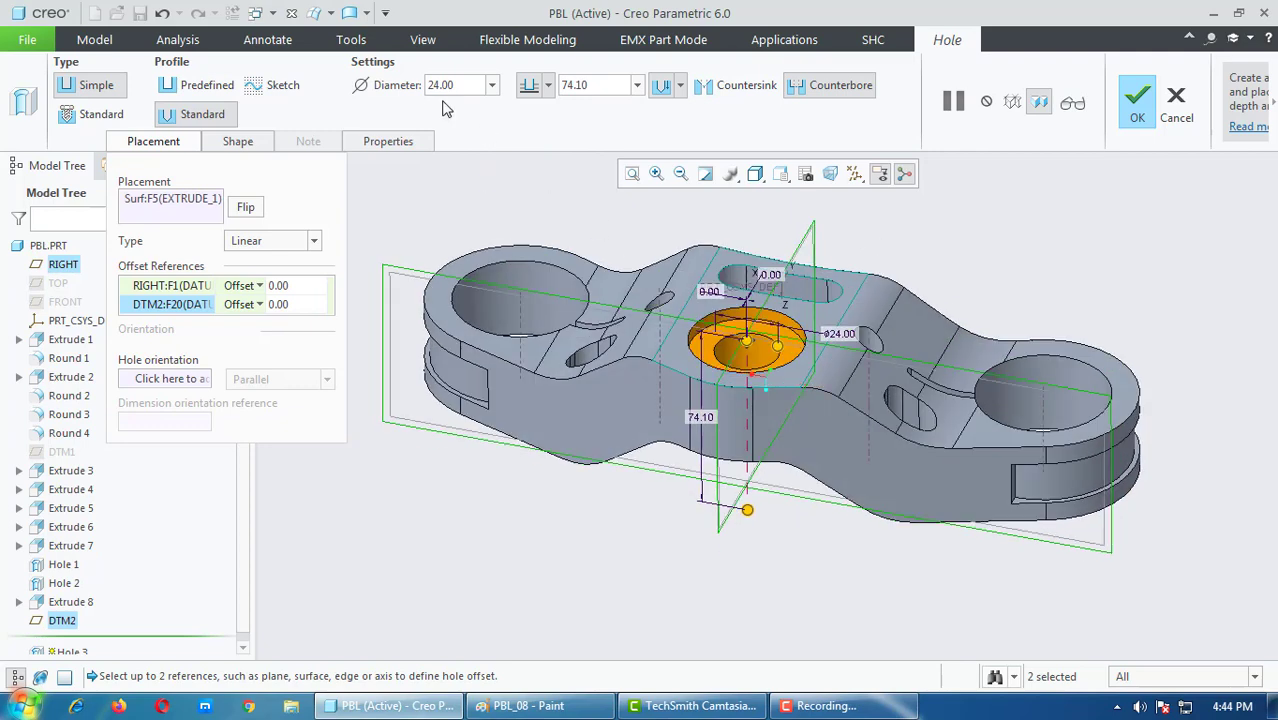
mouse_move(843, 507)
middle_mouse_down()
mouse_move(847, 451)
mouse_move(745, 505)
middle_mouse_up()
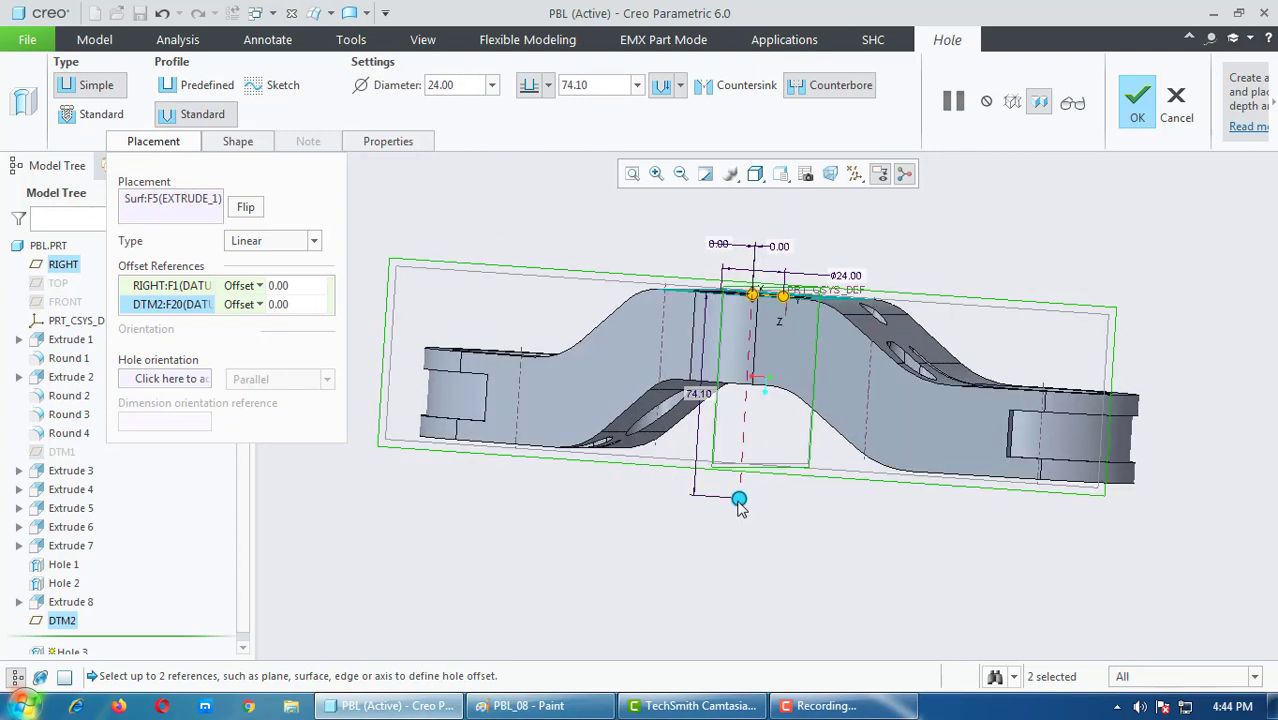
left_click_drag(752, 513, 747, 514)
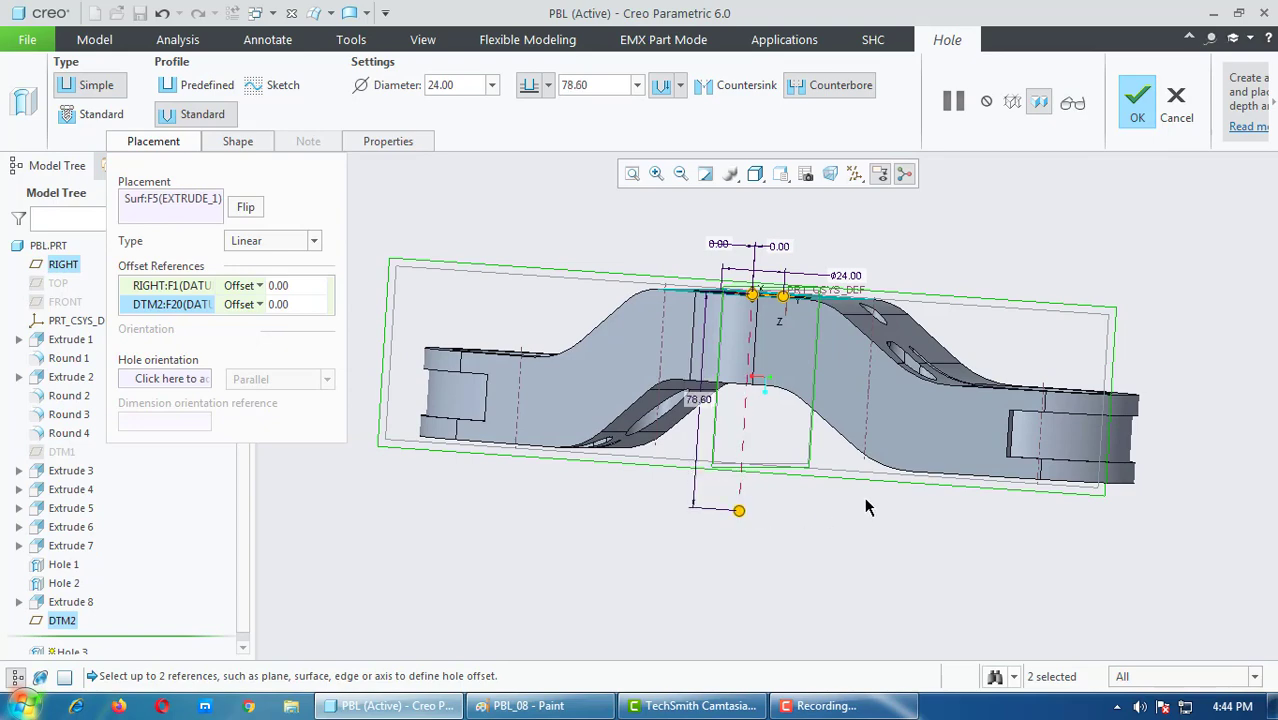
mouse_move(864, 505)
middle_mouse_down()
mouse_move(876, 542)
mouse_move(828, 544)
middle_mouse_up()
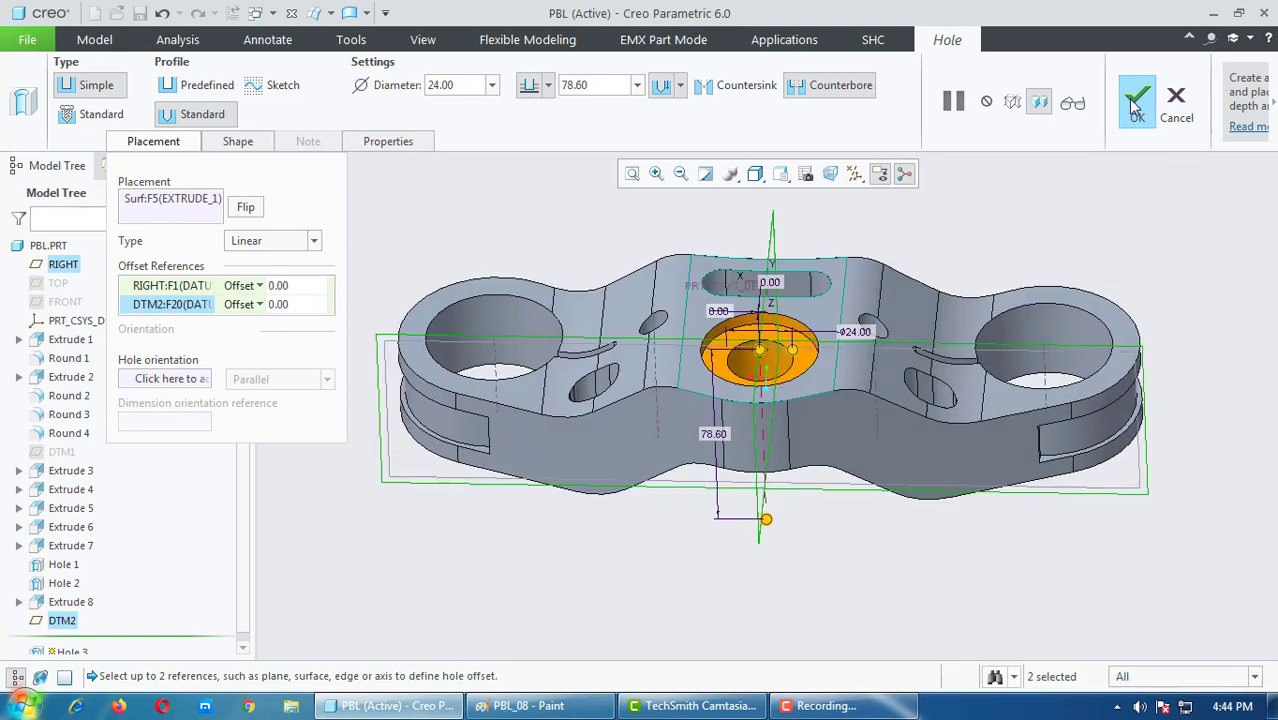
left_click(603, 708)
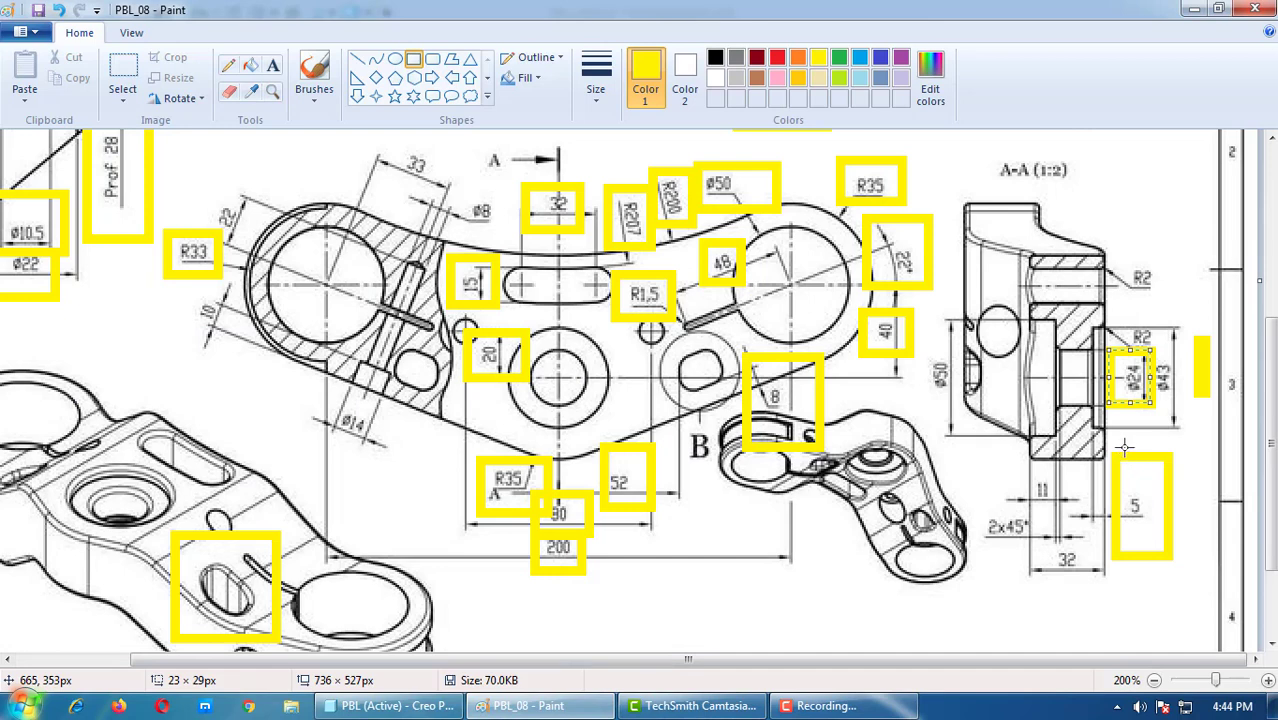
left_click(1193, 8)
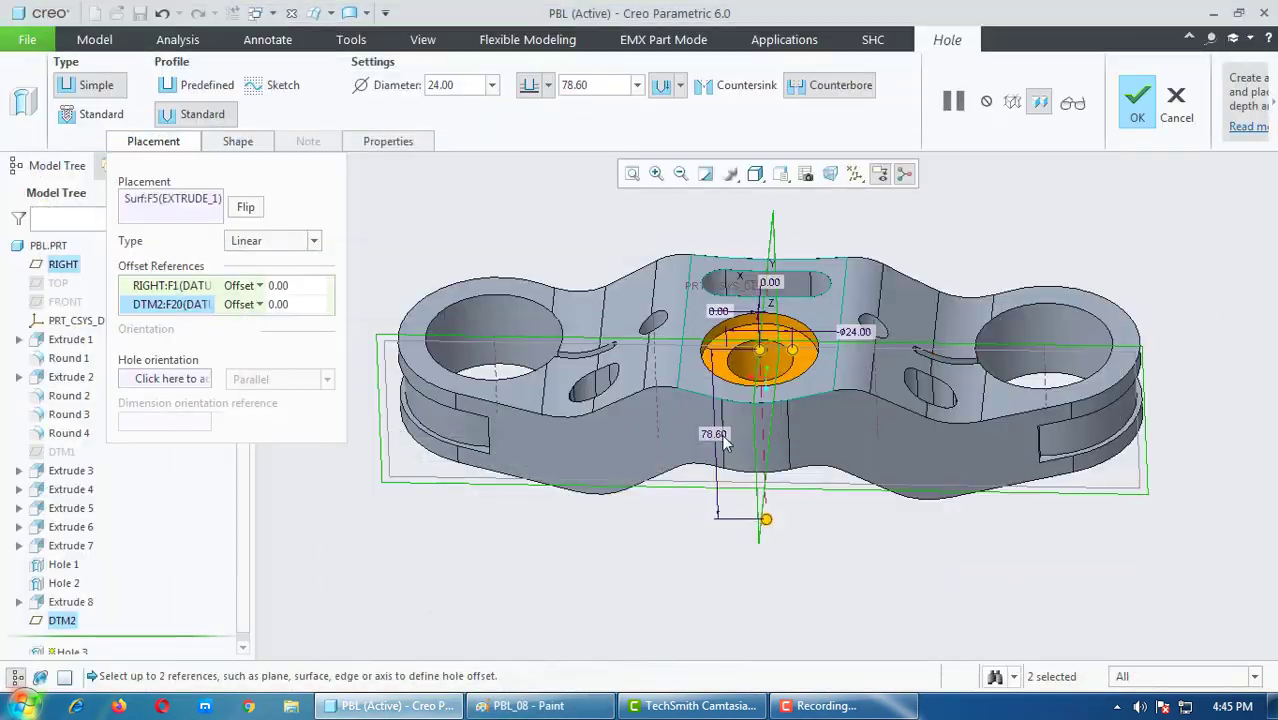
left_click(1140, 104)
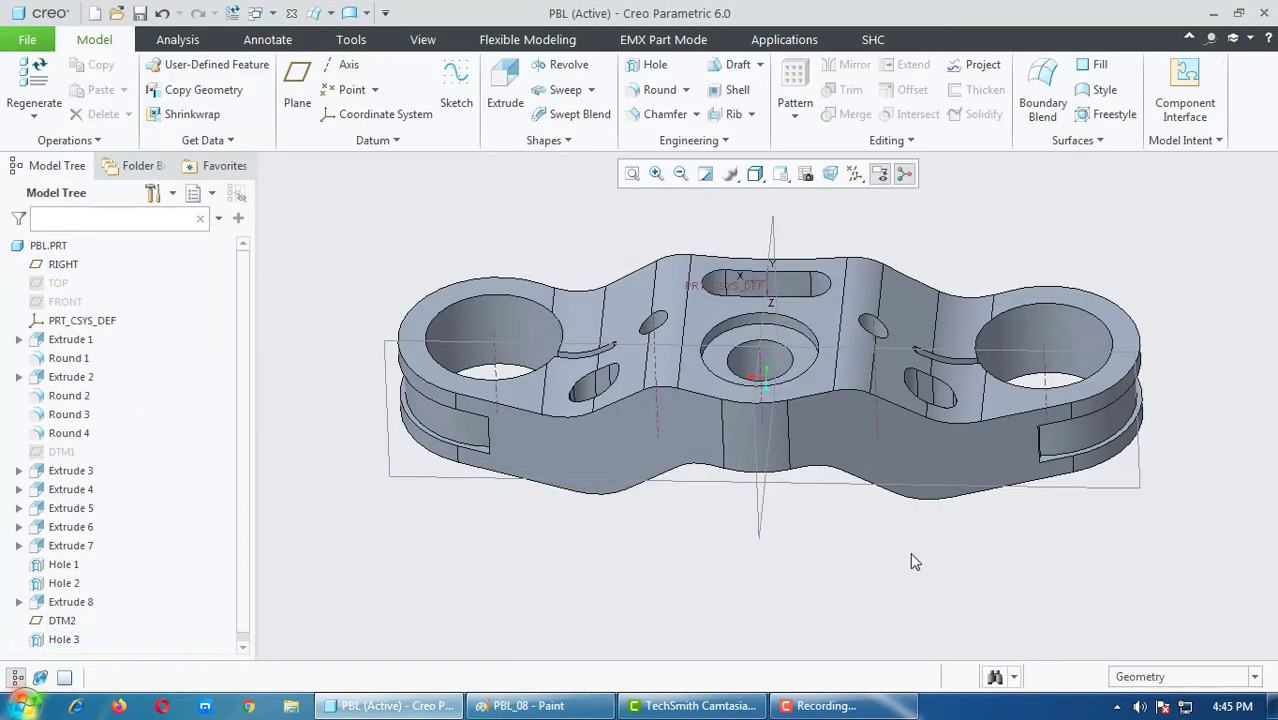
Step: Orbit to the bracket's underside and clear the face selection
mouse_move(913, 560)
middle_mouse_down()
mouse_move(876, 611)
mouse_move(764, 457)
middle_mouse_up()
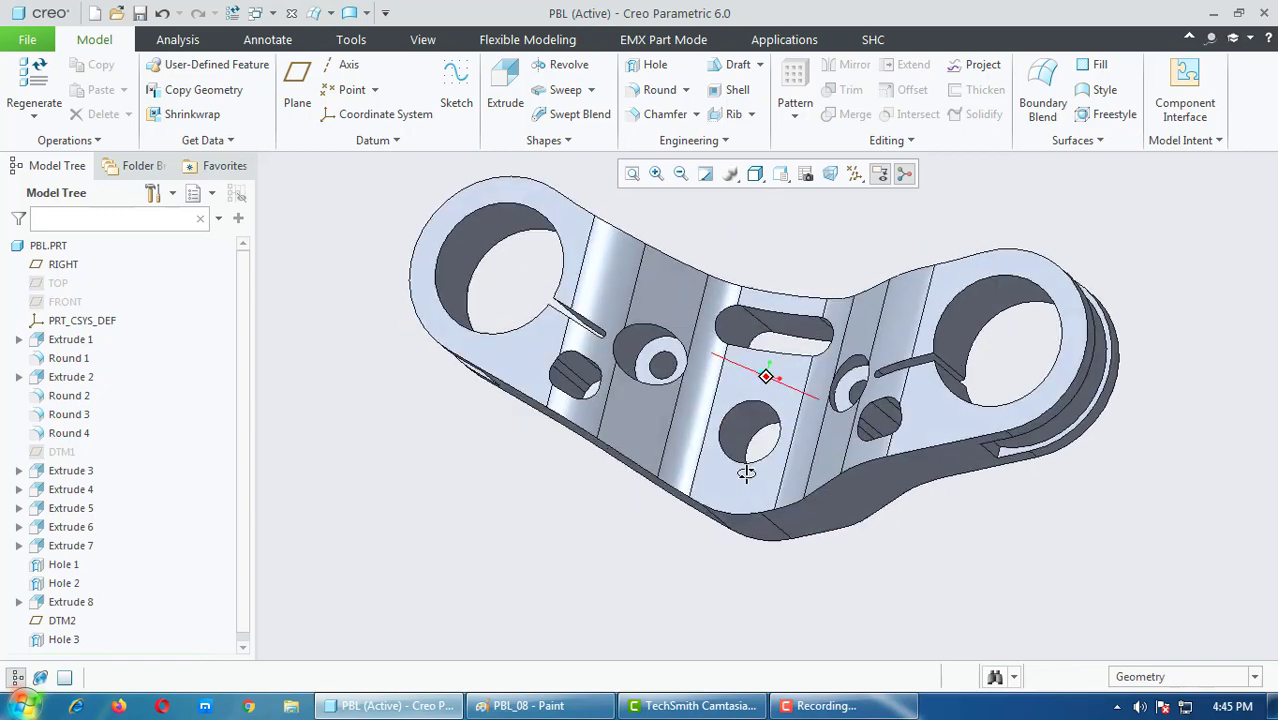
scroll(764, 457, "up", 5)
left_click(760, 503)
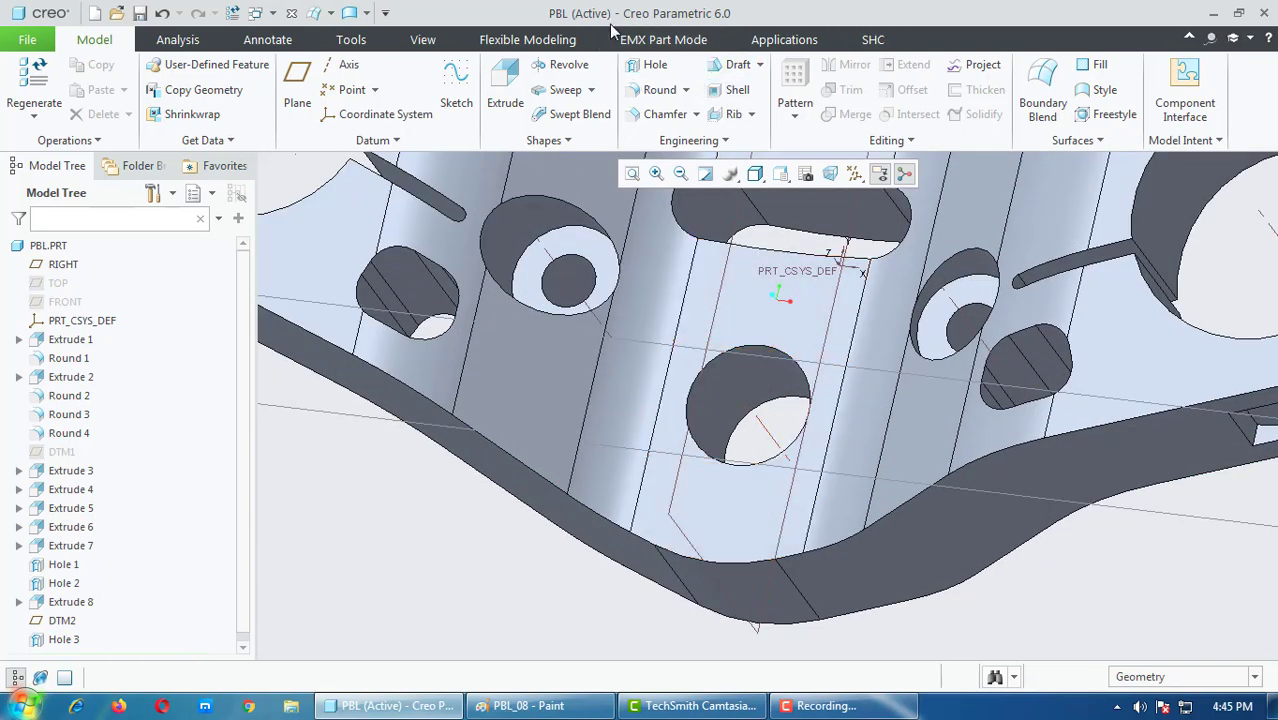
Step: Start a Ø50 hole on the underside face, coaxial with the existing hole's axis A_7
left_click(650, 66)
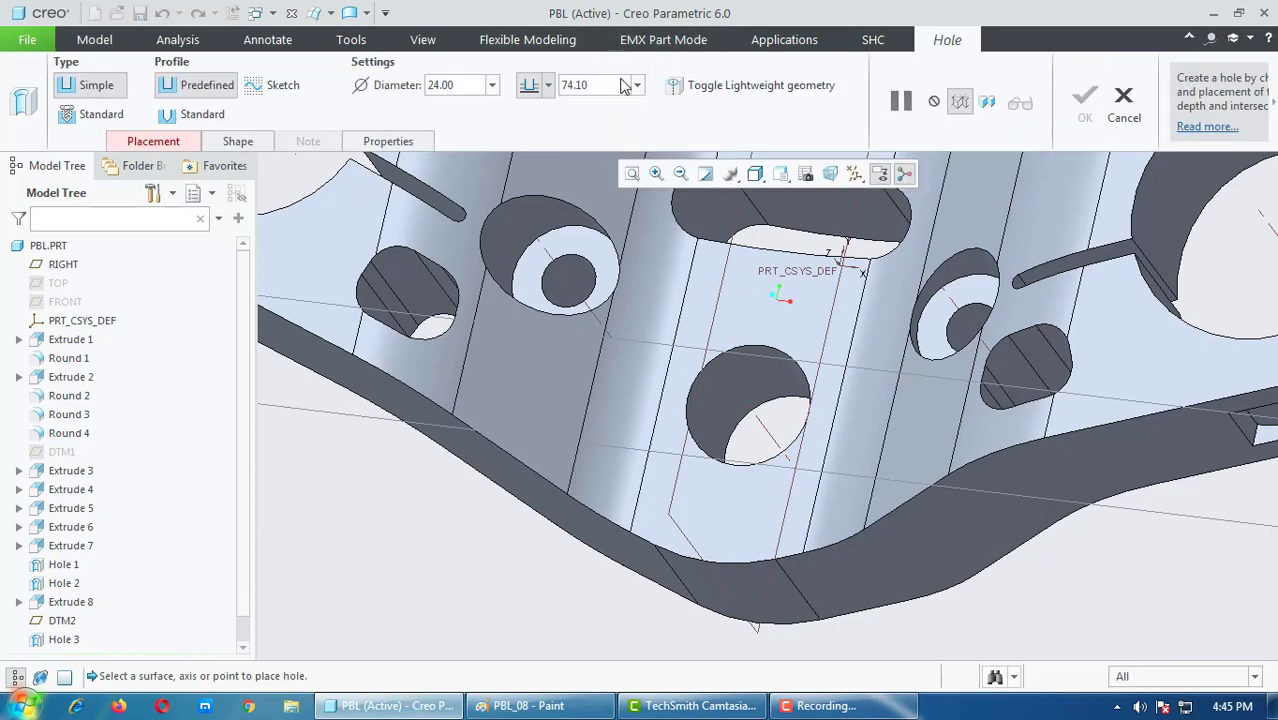
left_click(168, 146)
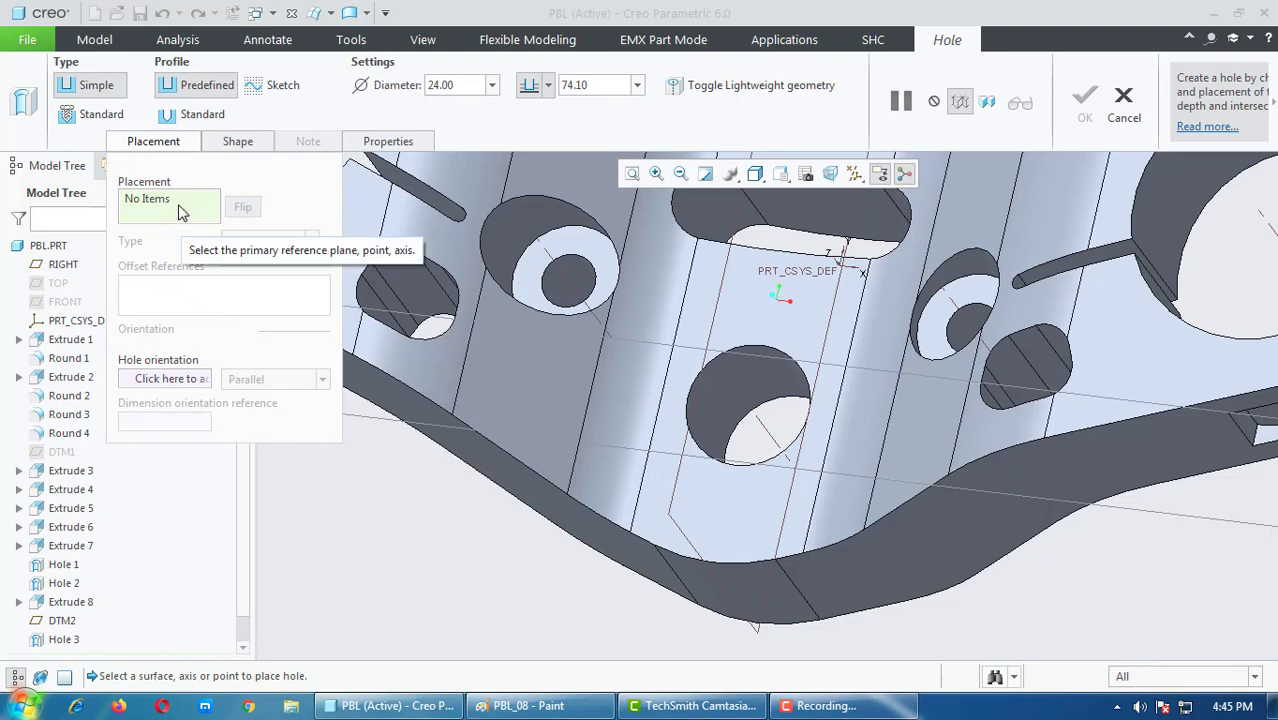
left_click(716, 489)
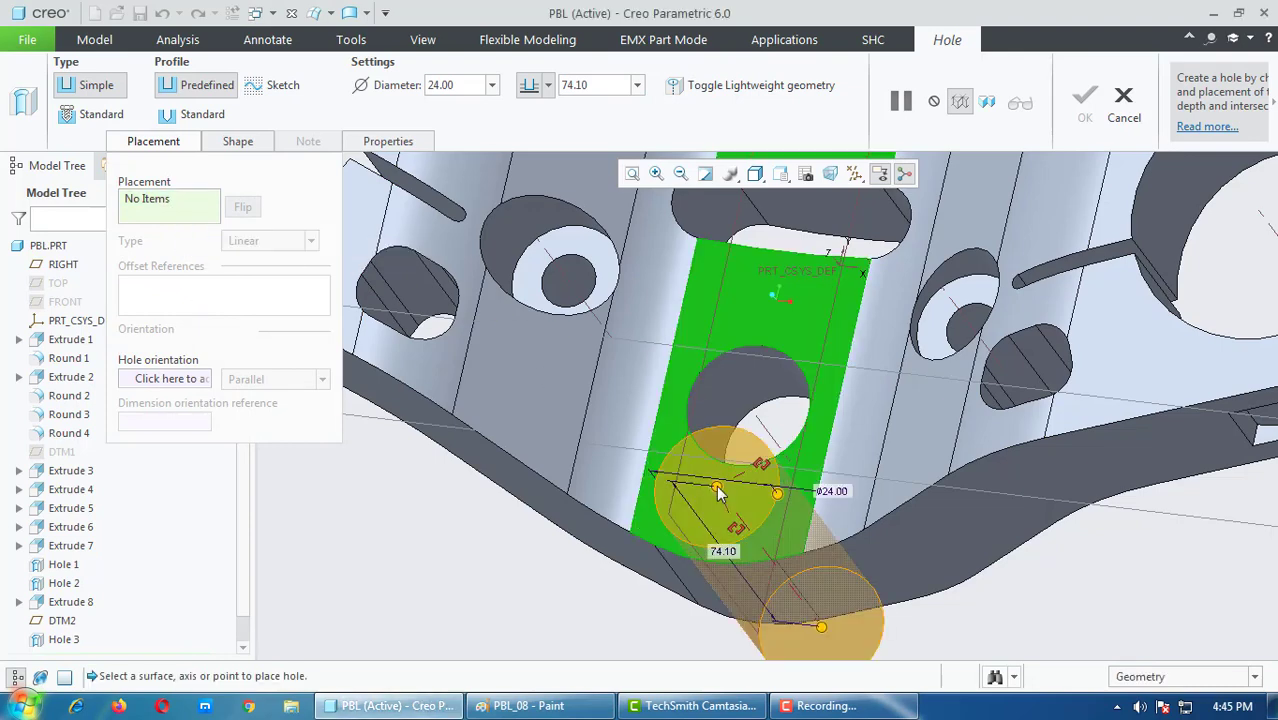
left_click(763, 428, "ctrl")
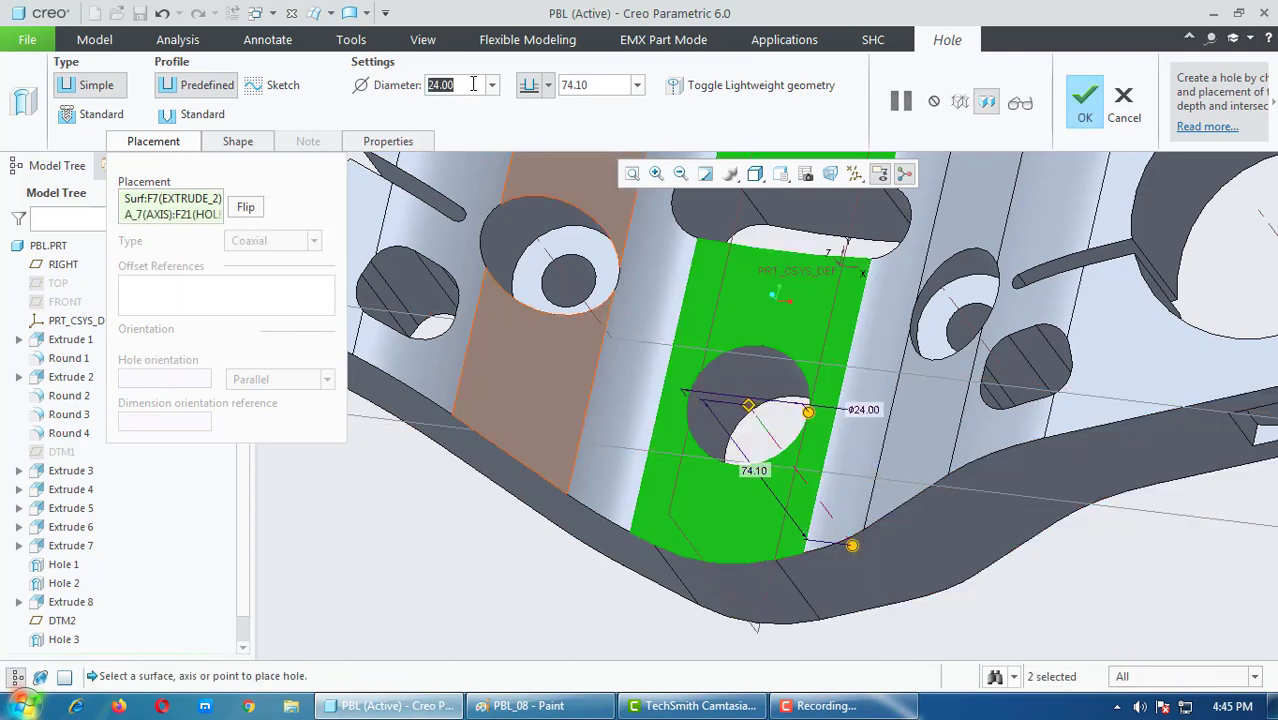
type("50")
key("Return")
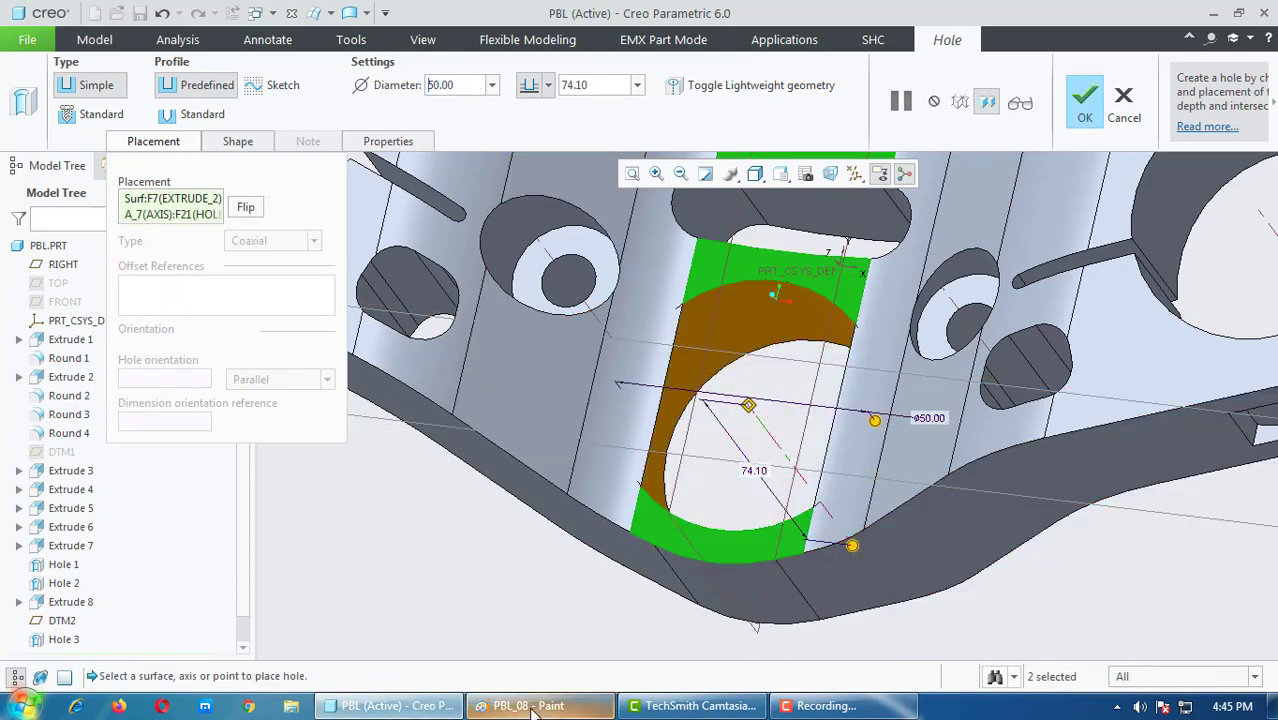
Step: Box the 32 dimension below the 2x45° chamfer in yellow in Paint, discarding a stray box around 11
left_click(542, 706)
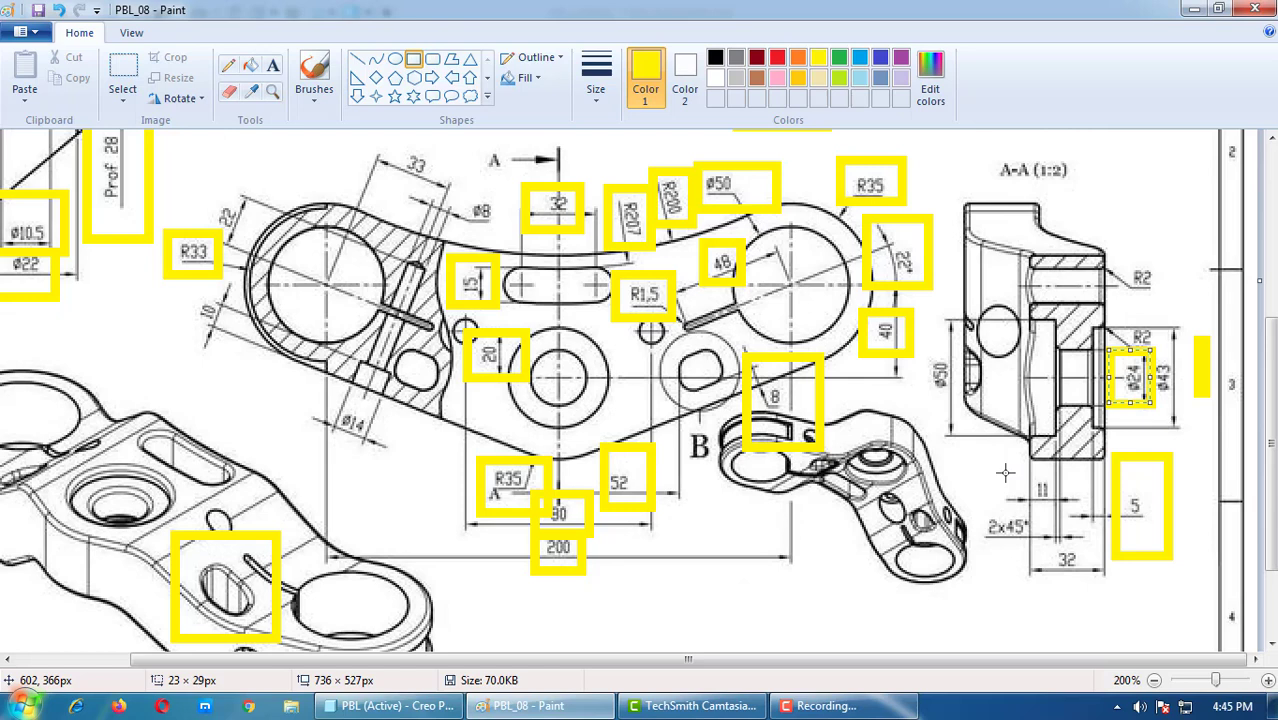
left_click_drag(1007, 476, 1084, 506)
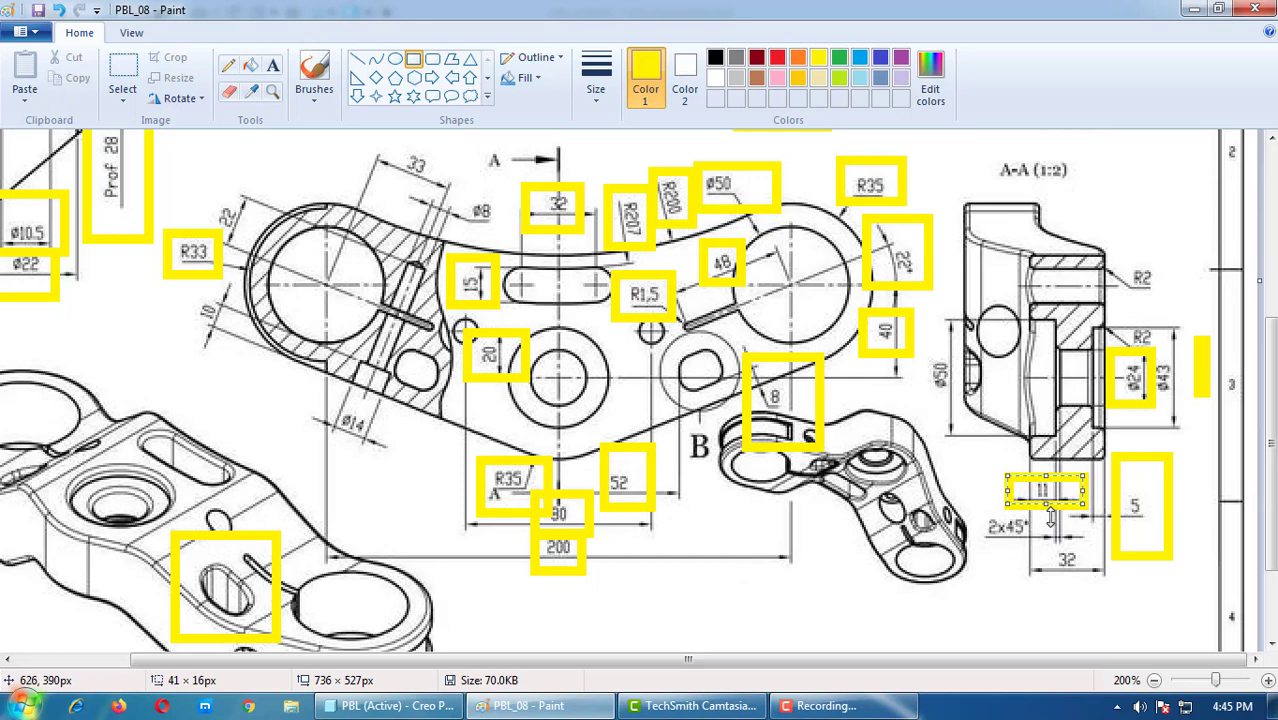
key("ctrl+z")
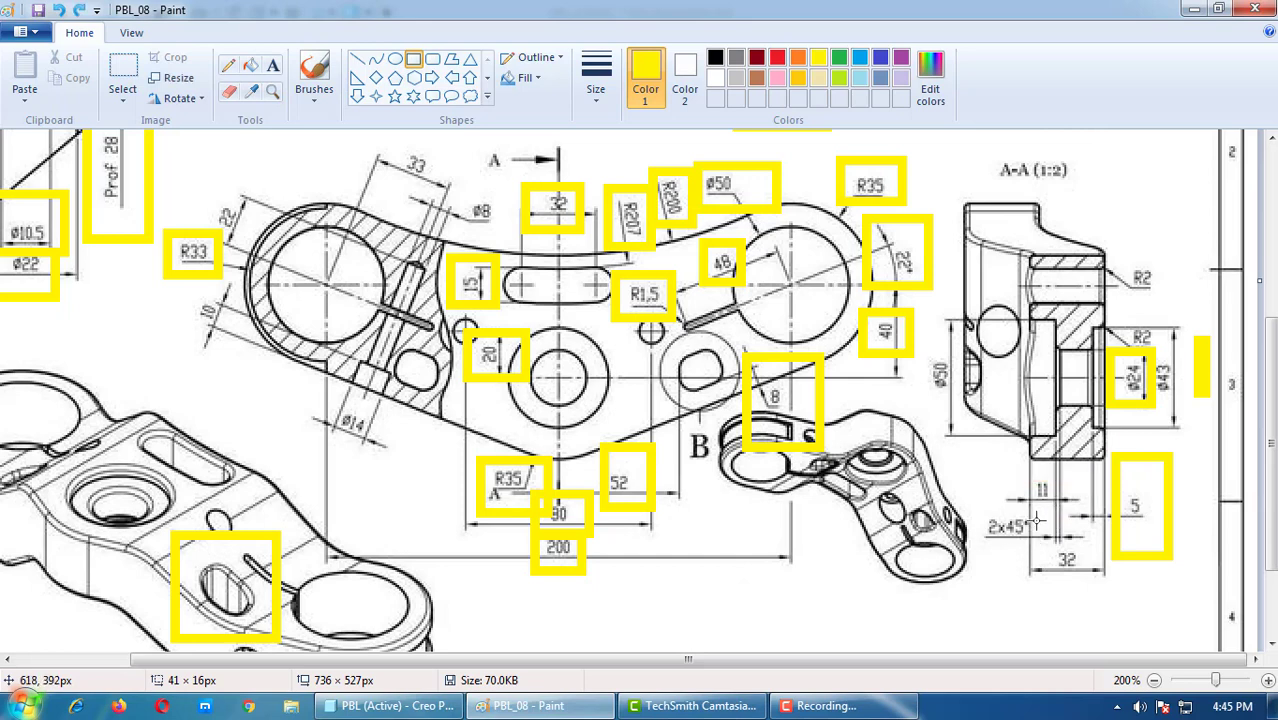
left_click_drag(1097, 542, 1033, 585)
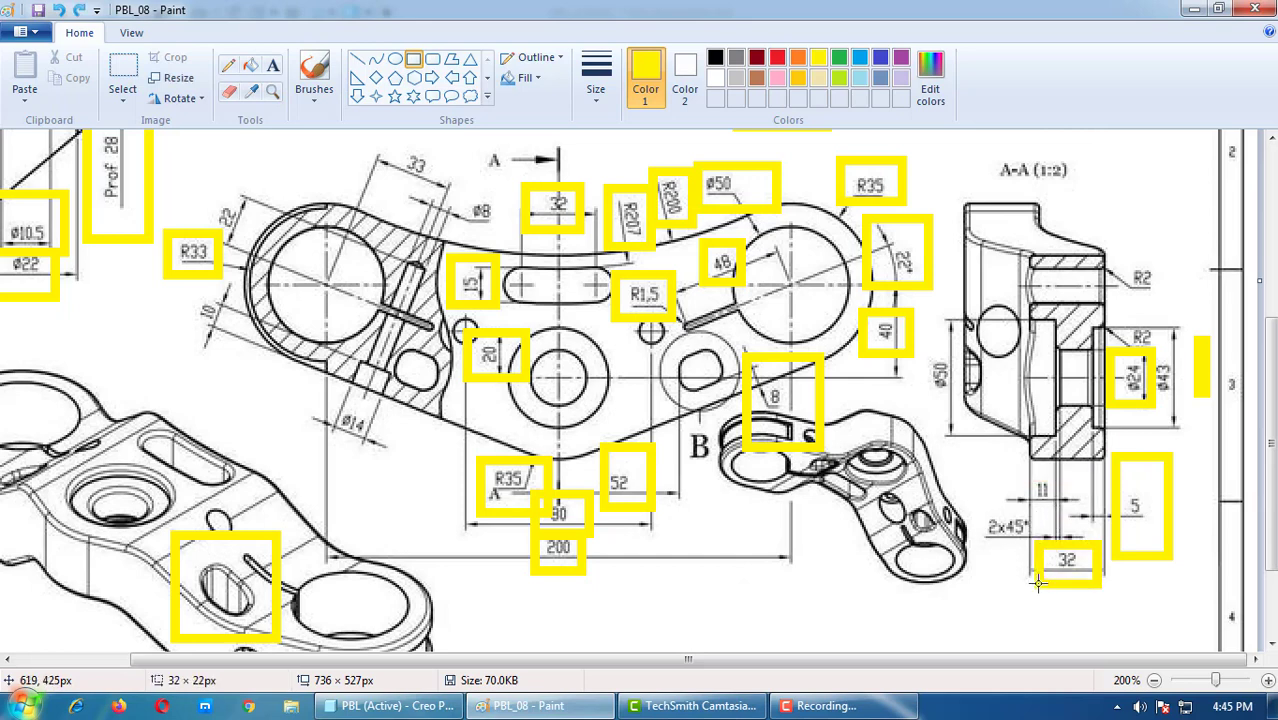
scroll(417, 350, "up", 3)
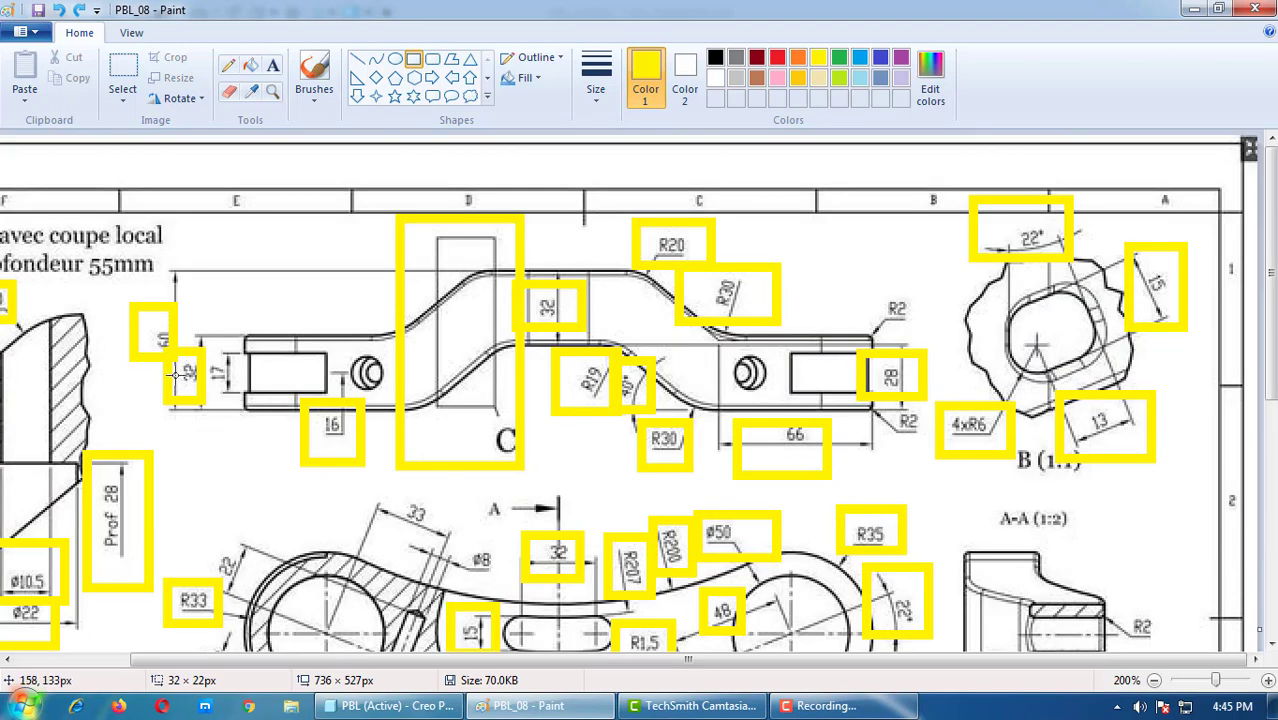
scroll(958, 398, "down", 3)
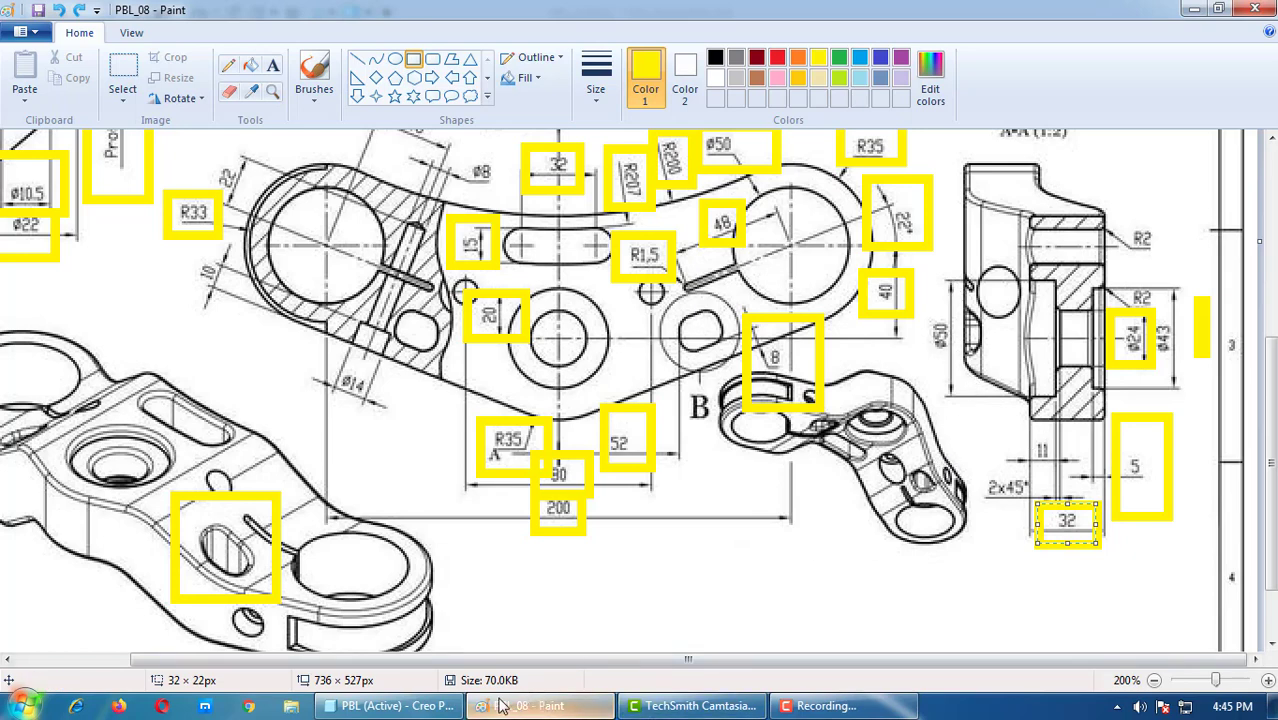
left_click(419, 706)
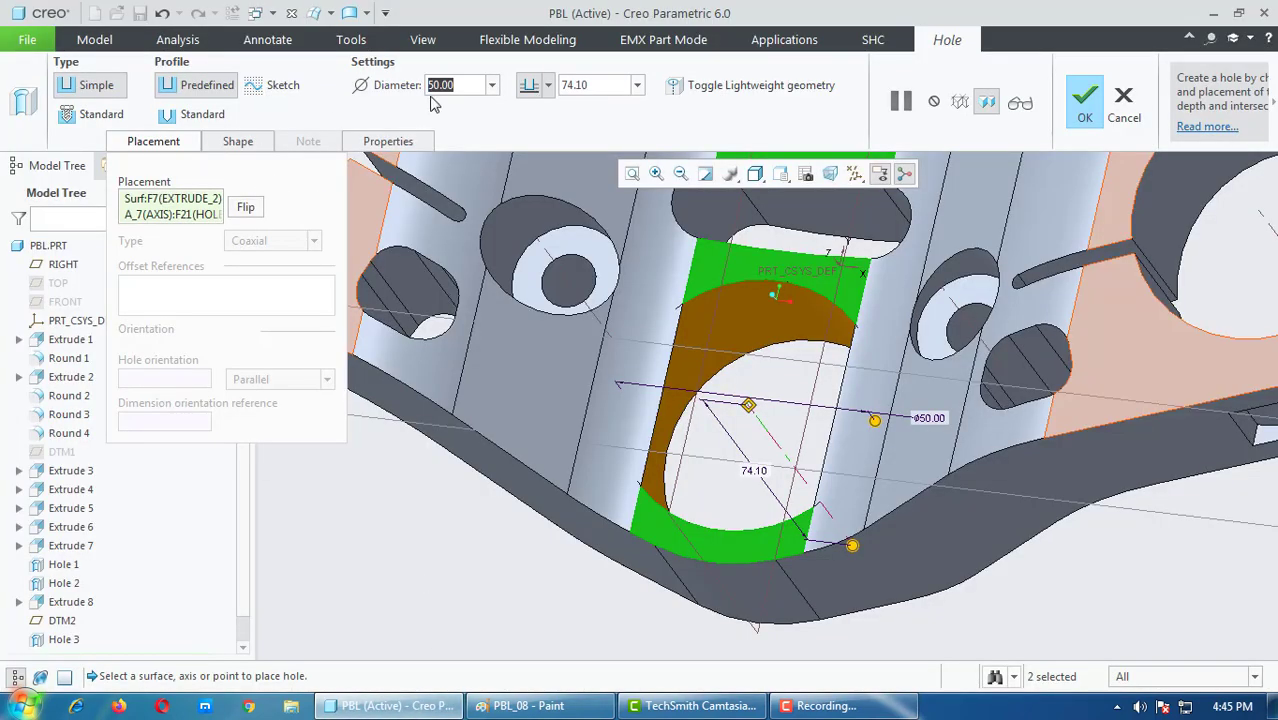
Step: Set the Ø50 hole's depth to 11
double_click(583, 84)
type("1")
key("Return")
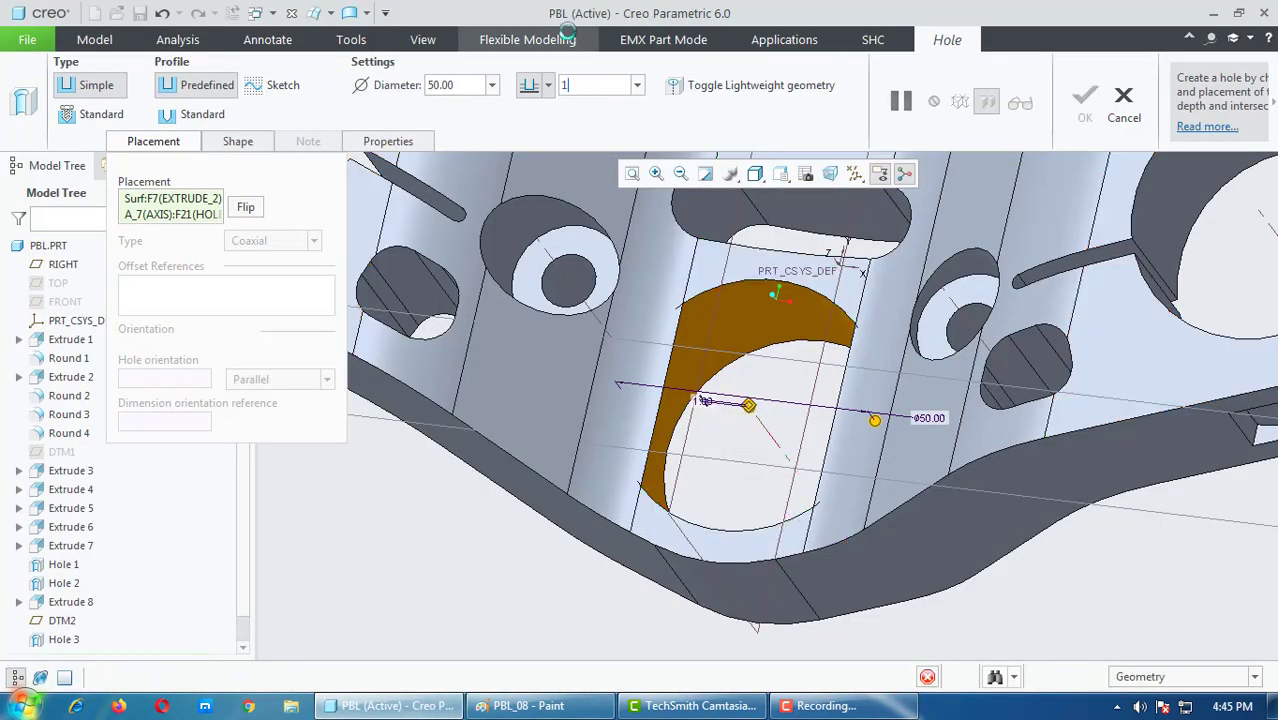
middle_click_drag(875, 453, 816, 382)
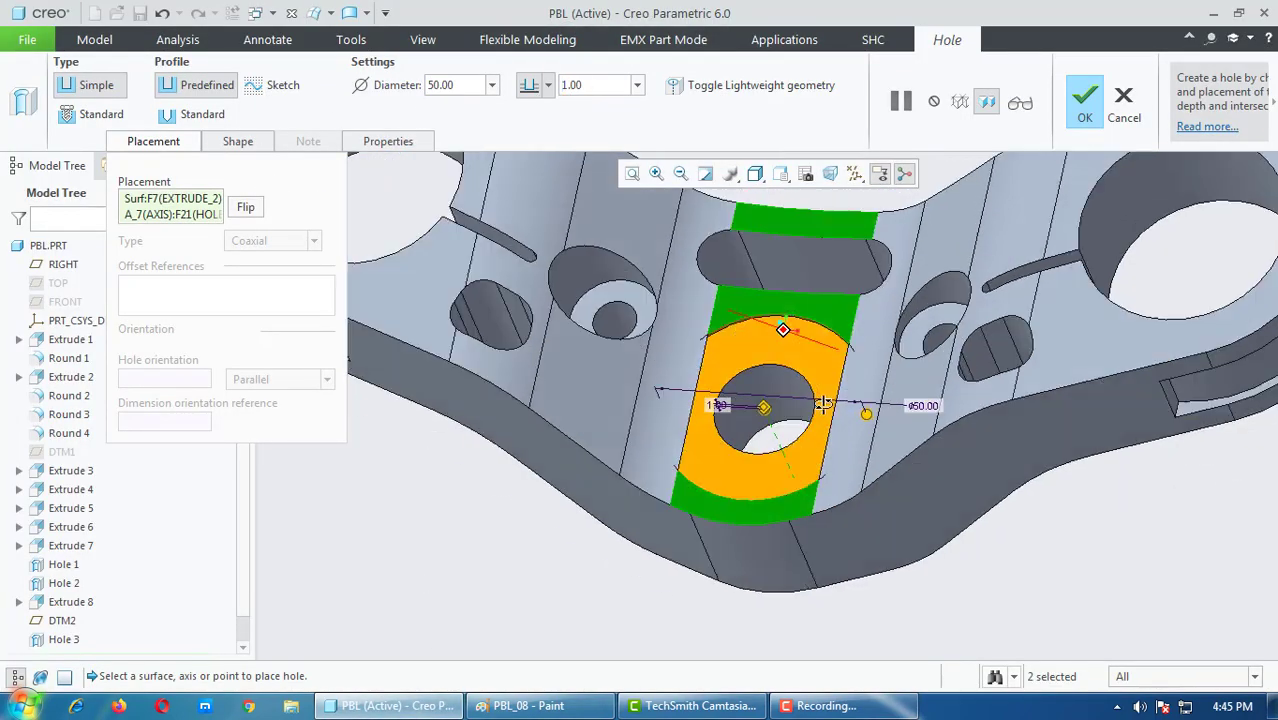
scroll(765, 365, "down", 3)
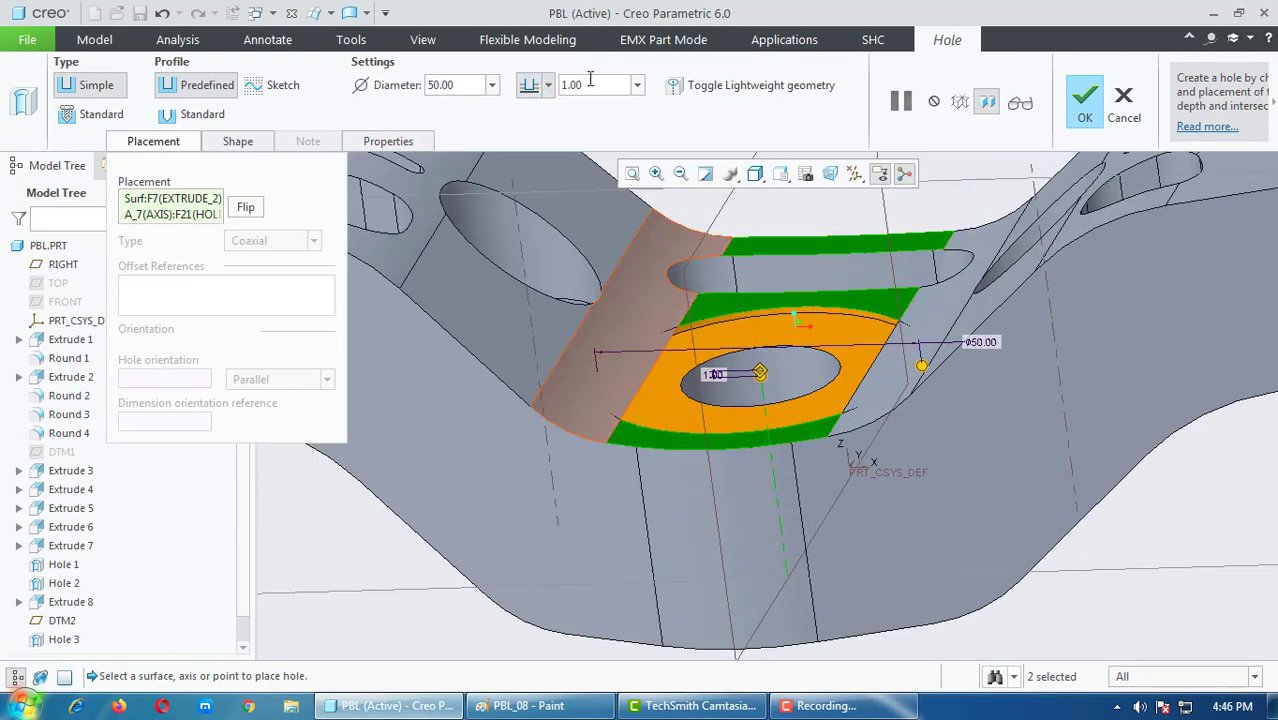
type("11")
key("Return")
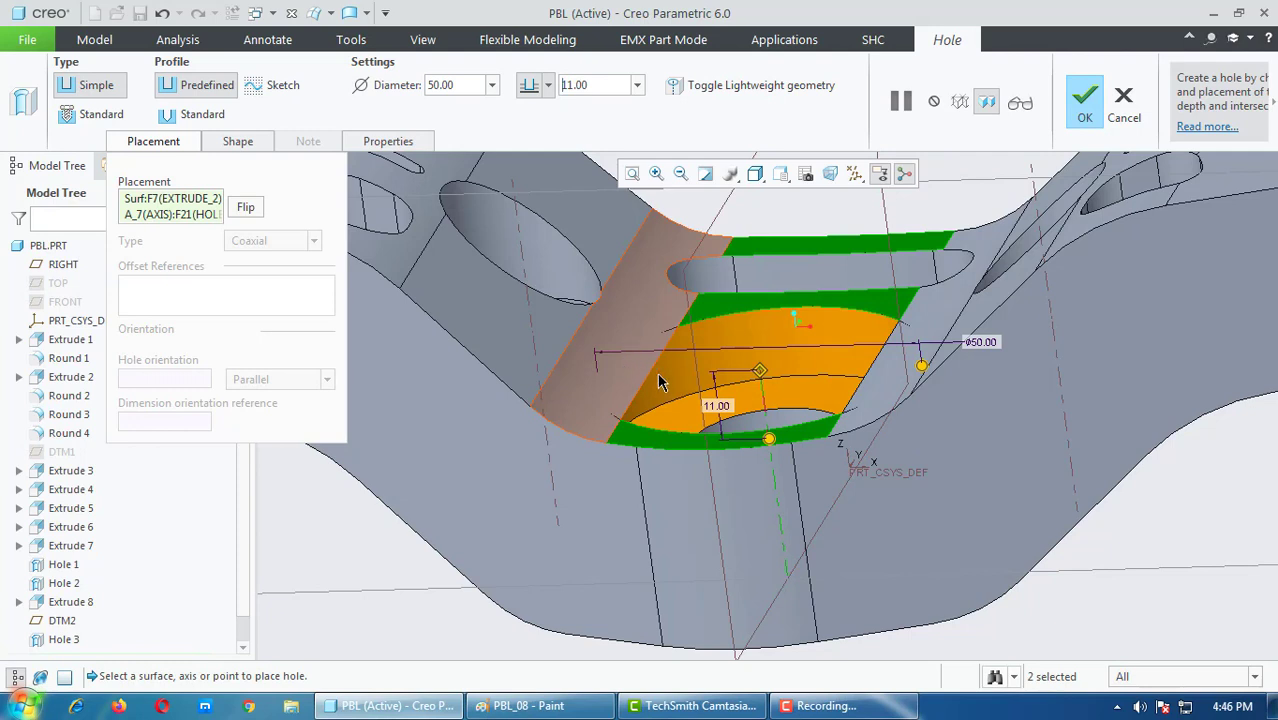
Step: Switch the hole to the second depth type at 22 and finish the feature
left_click(548, 86)
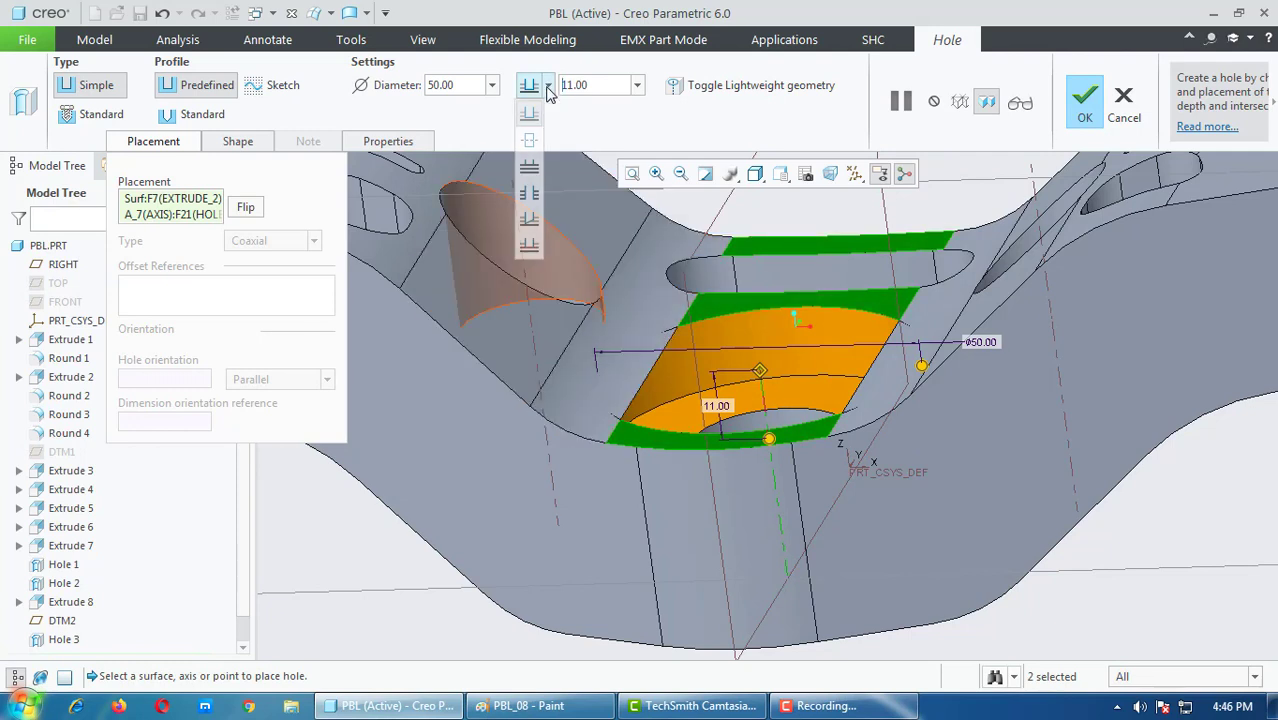
left_click(530, 140)
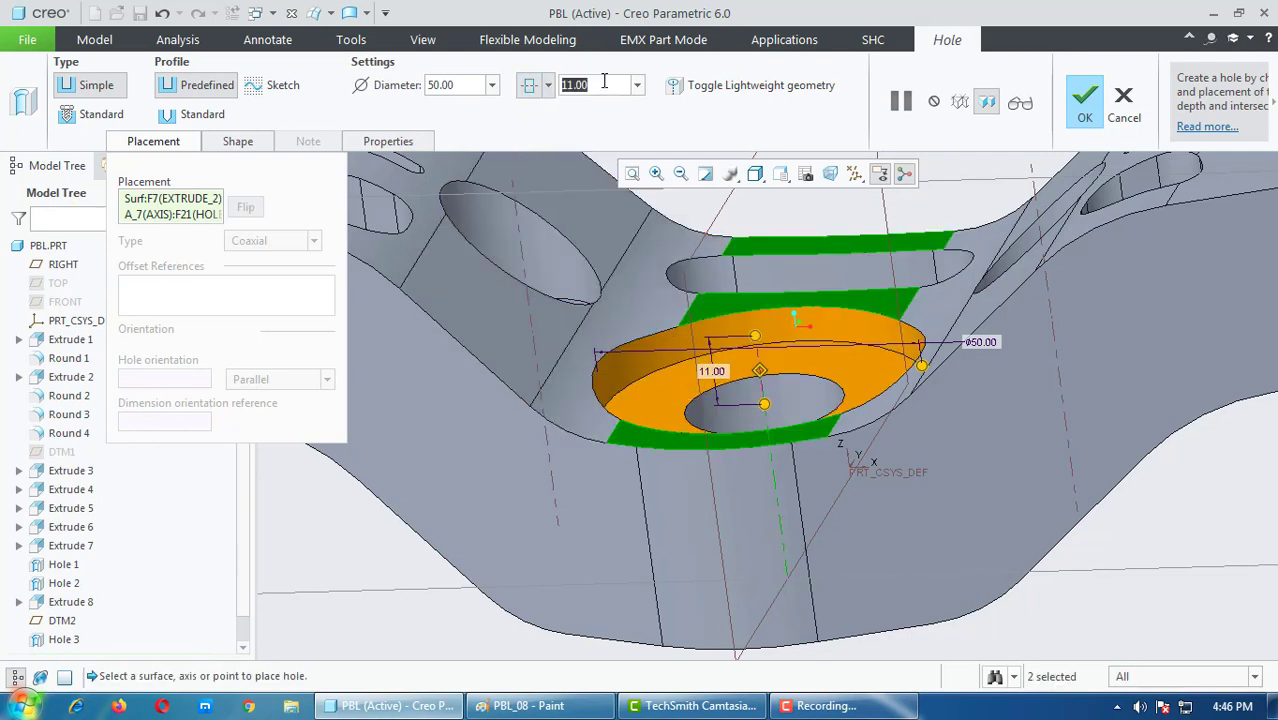
type("22")
key("Return")
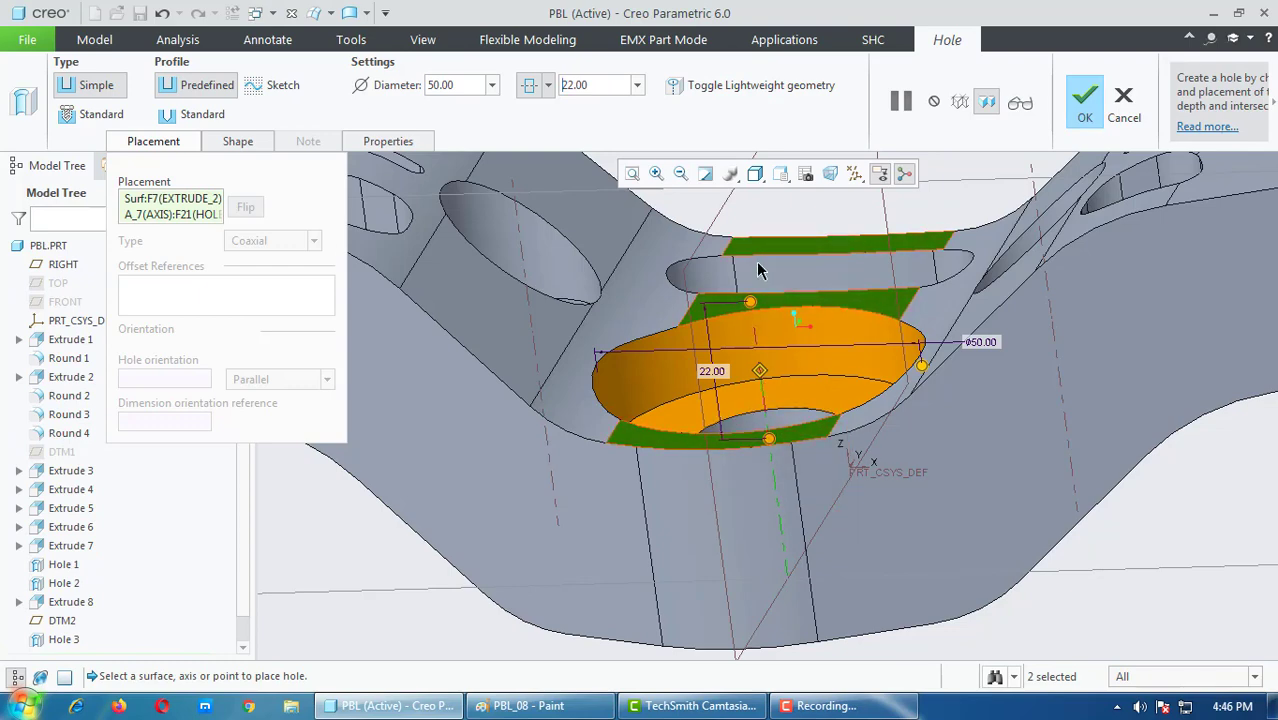
mouse_move(705, 435)
middle_mouse_down()
mouse_move(655, 497)
mouse_move(608, 430)
mouse_move(716, 369)
middle_mouse_up()
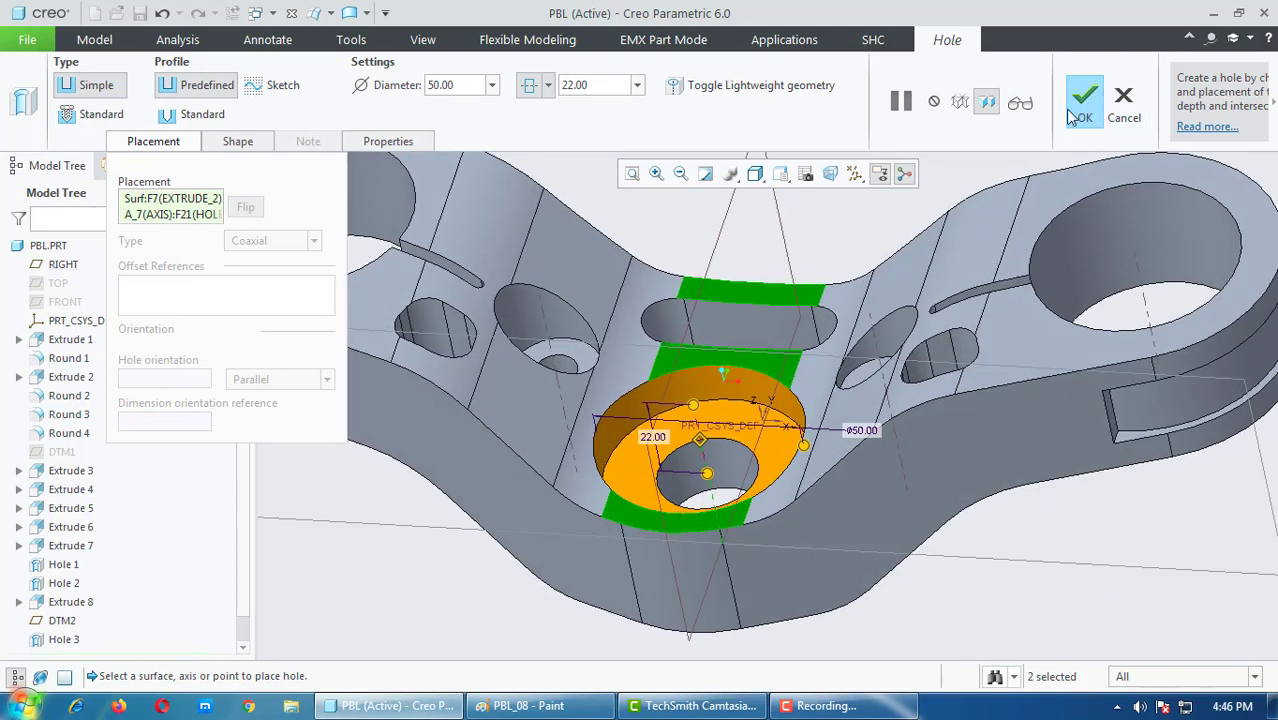
left_click(1084, 100)
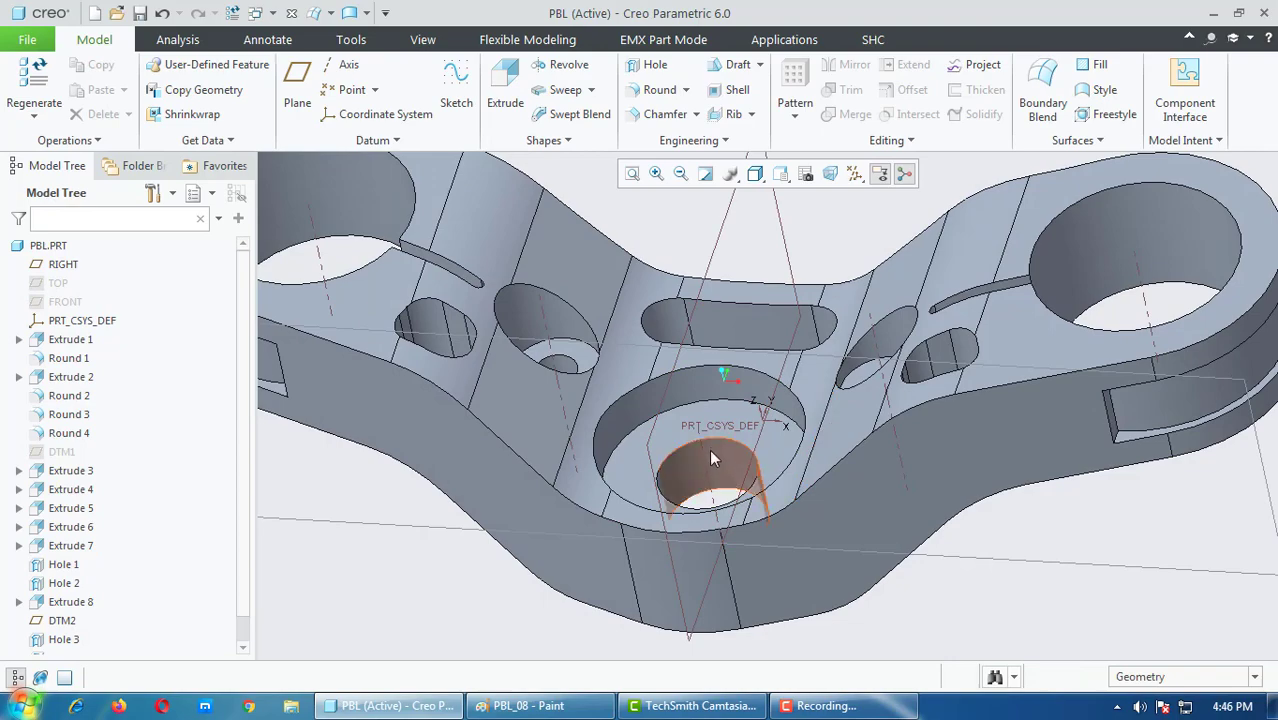
Step: Frame the ø50, 11 and 2x45° dimensions in yellow, deleting a misplaced box first
left_click(522, 706)
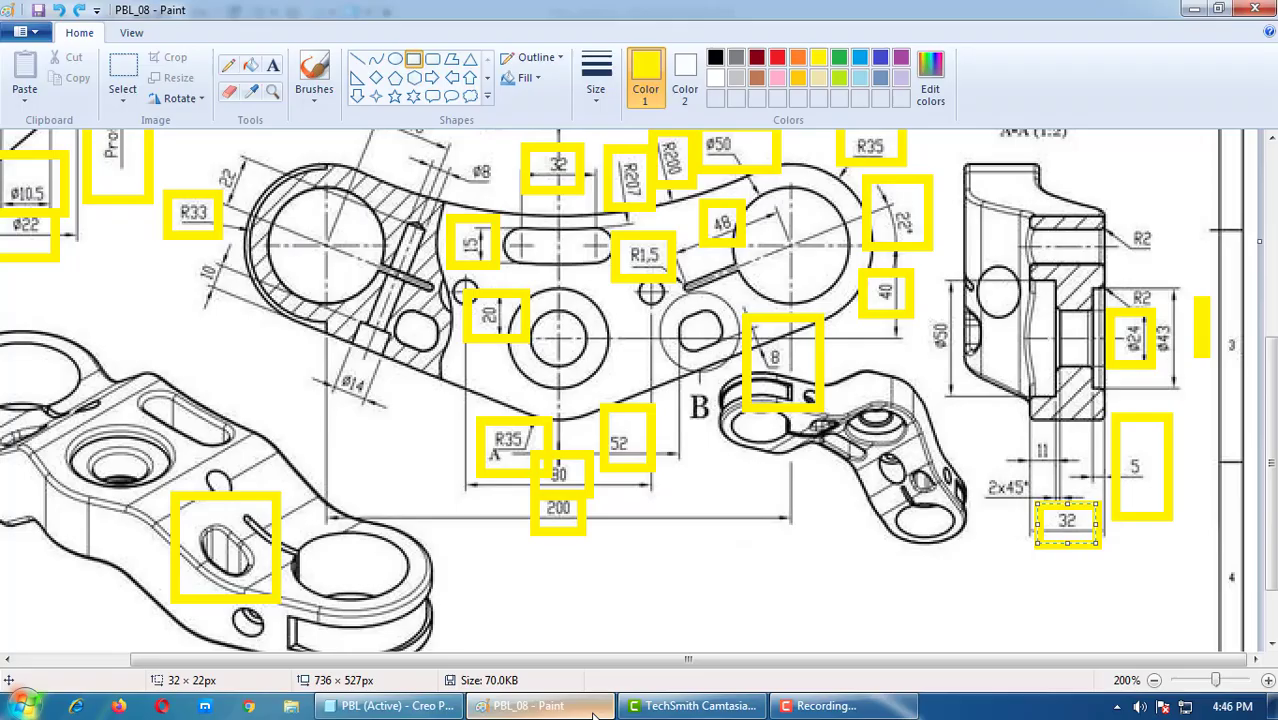
left_click_drag(1044, 291, 1077, 323)
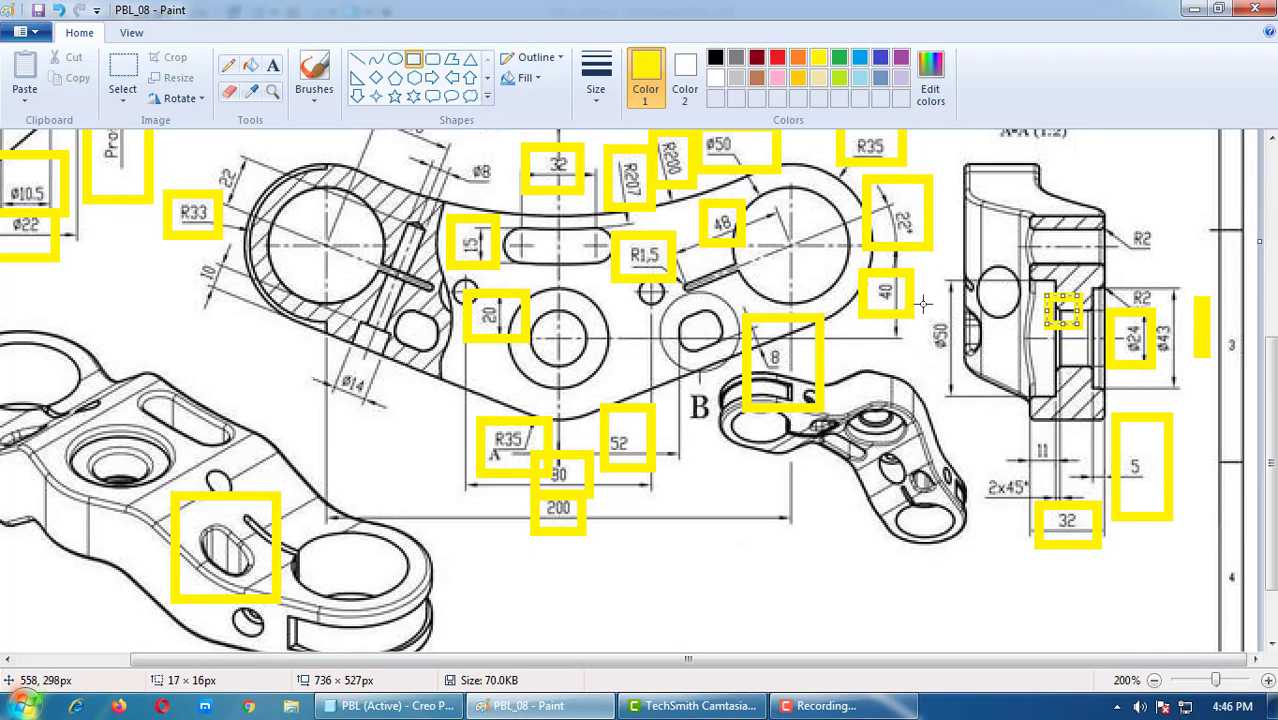
key("Delete")
left_click_drag(919, 297, 985, 373)
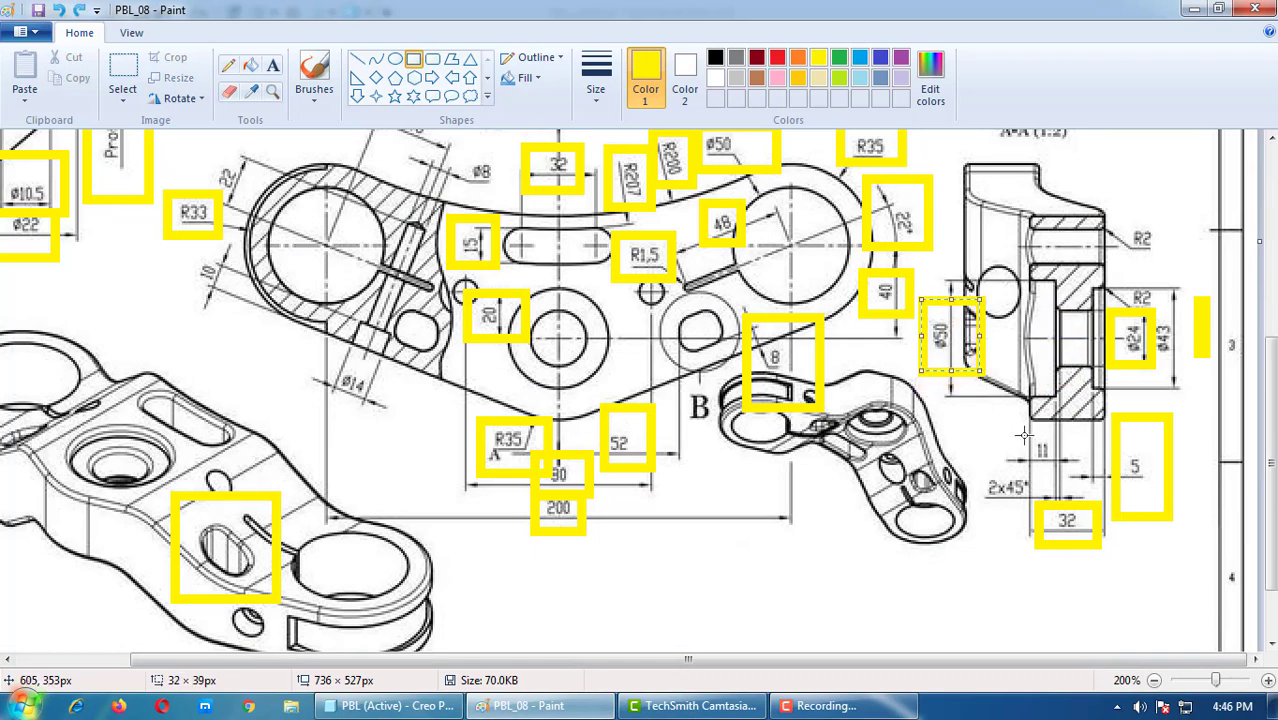
left_click_drag(1001, 432, 1088, 474)
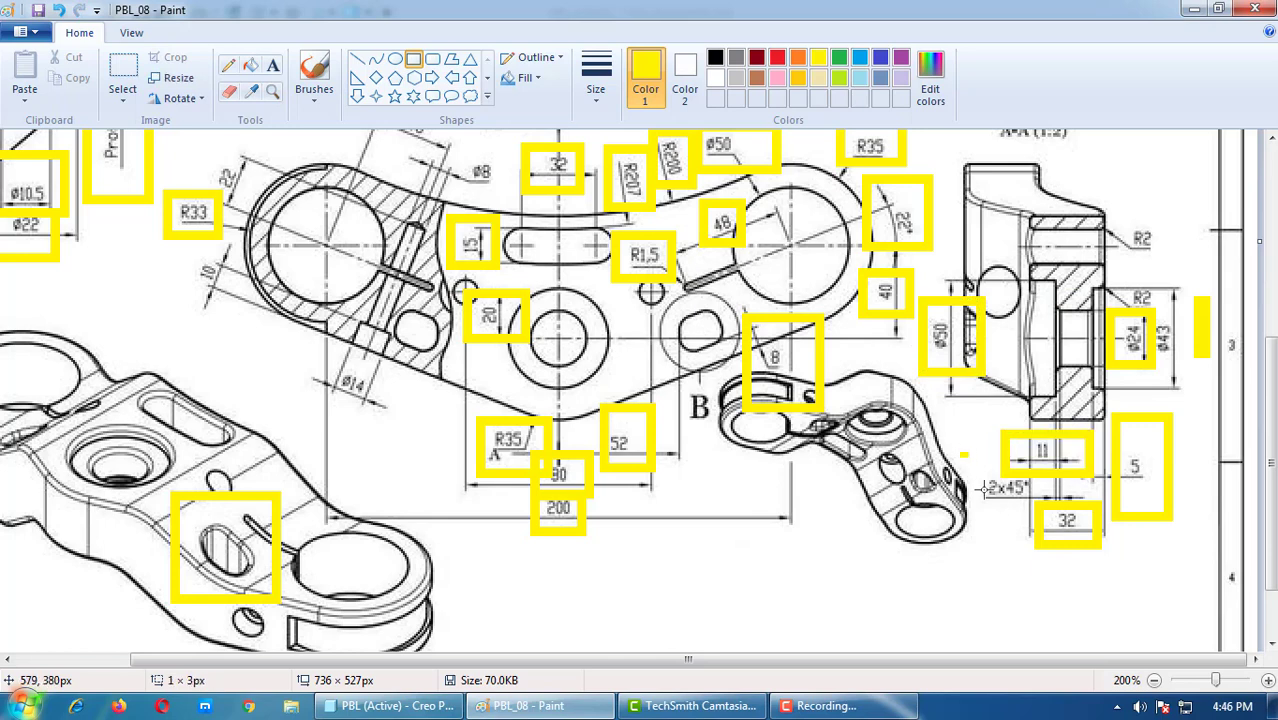
left_click_drag(960, 455, 1045, 522)
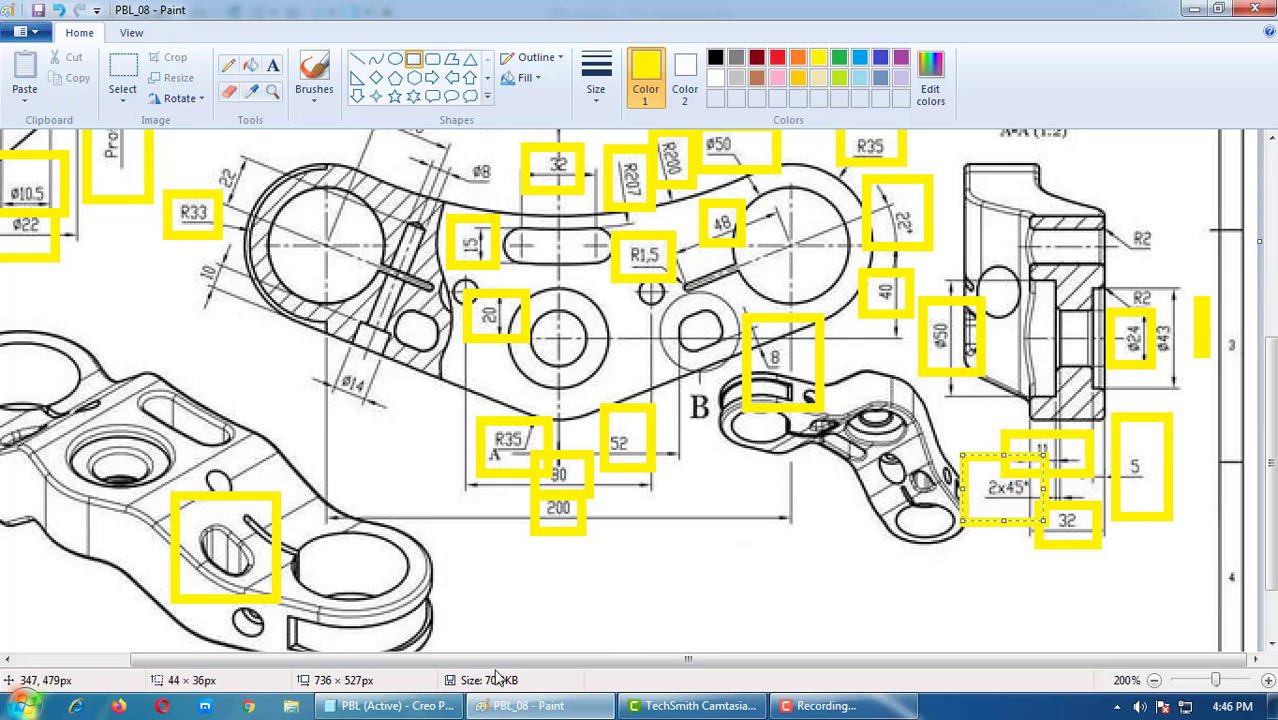
left_click(390, 706)
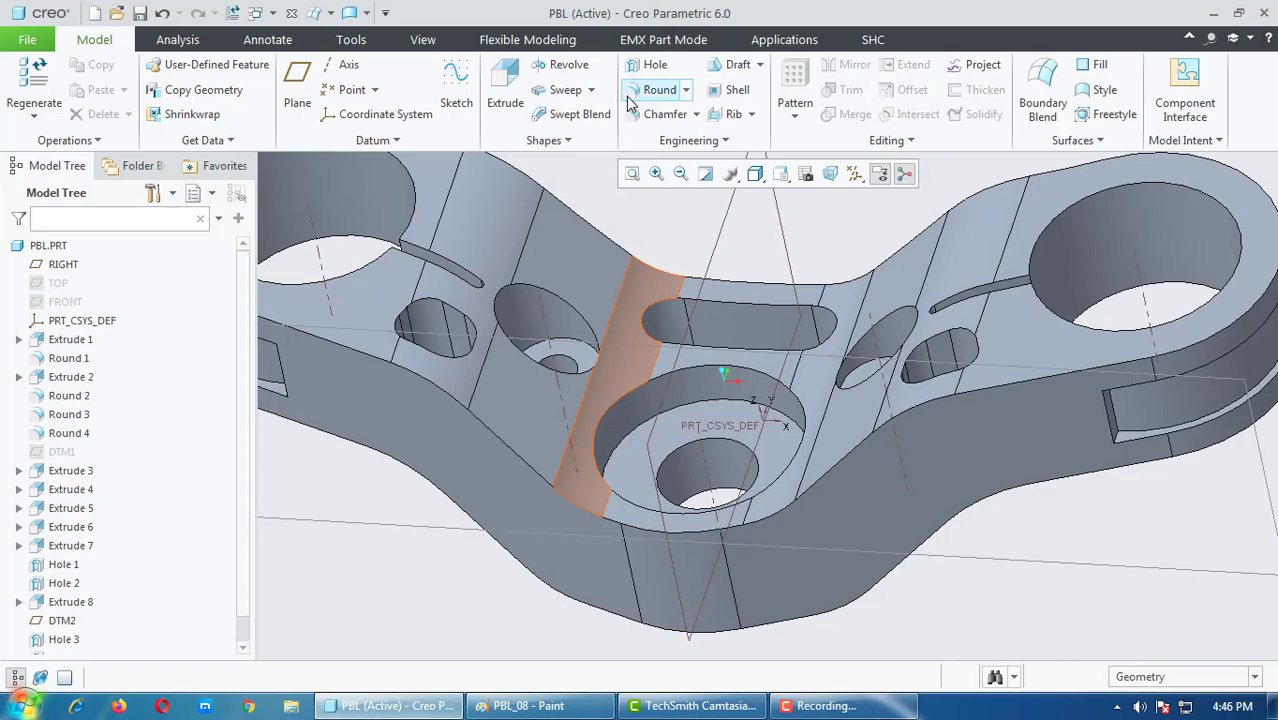
Step: Chamfer the Ø50 counterbore's floor edge with the 45 x D scheme, D = 2
left_click(660, 114)
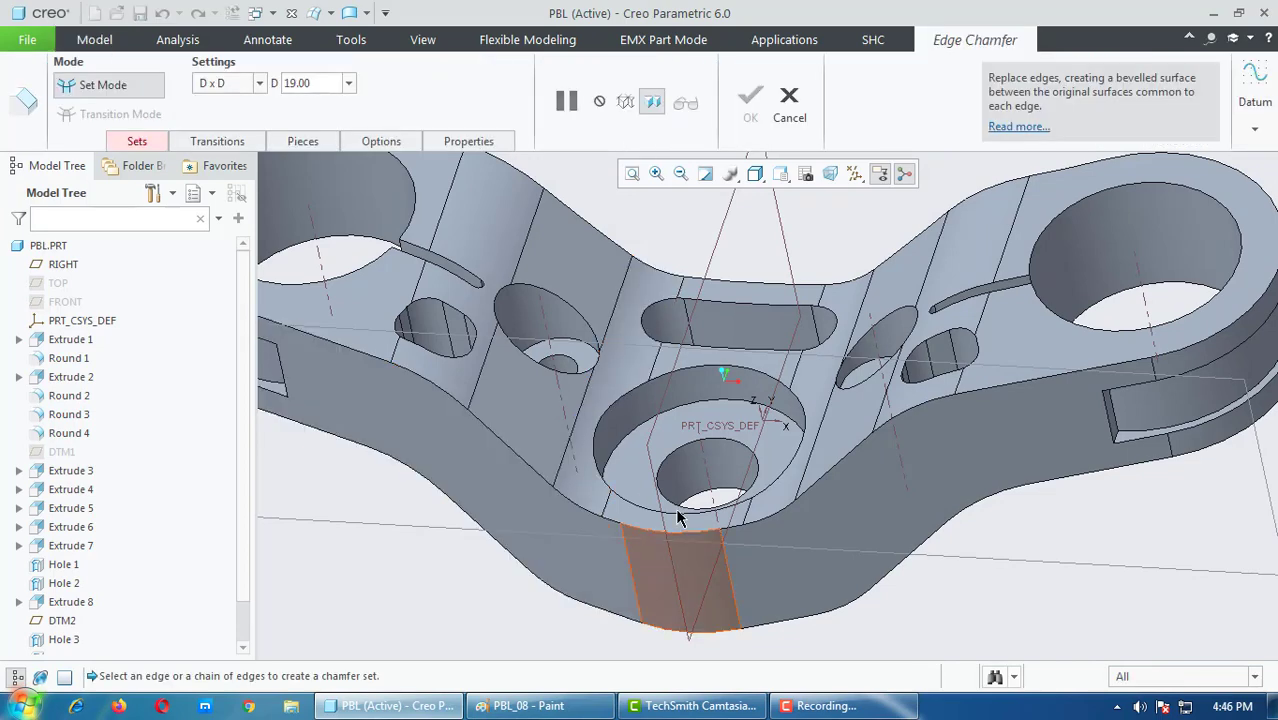
left_click(695, 449)
left_click(260, 83)
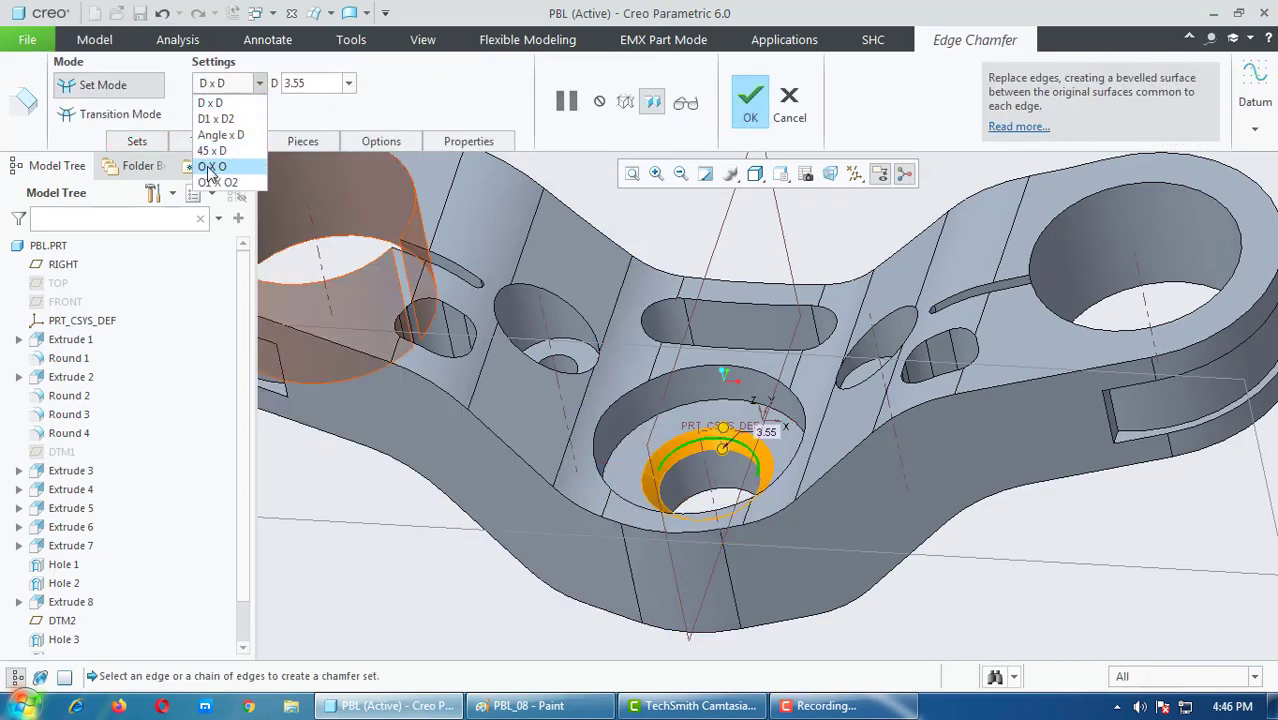
left_click(225, 151)
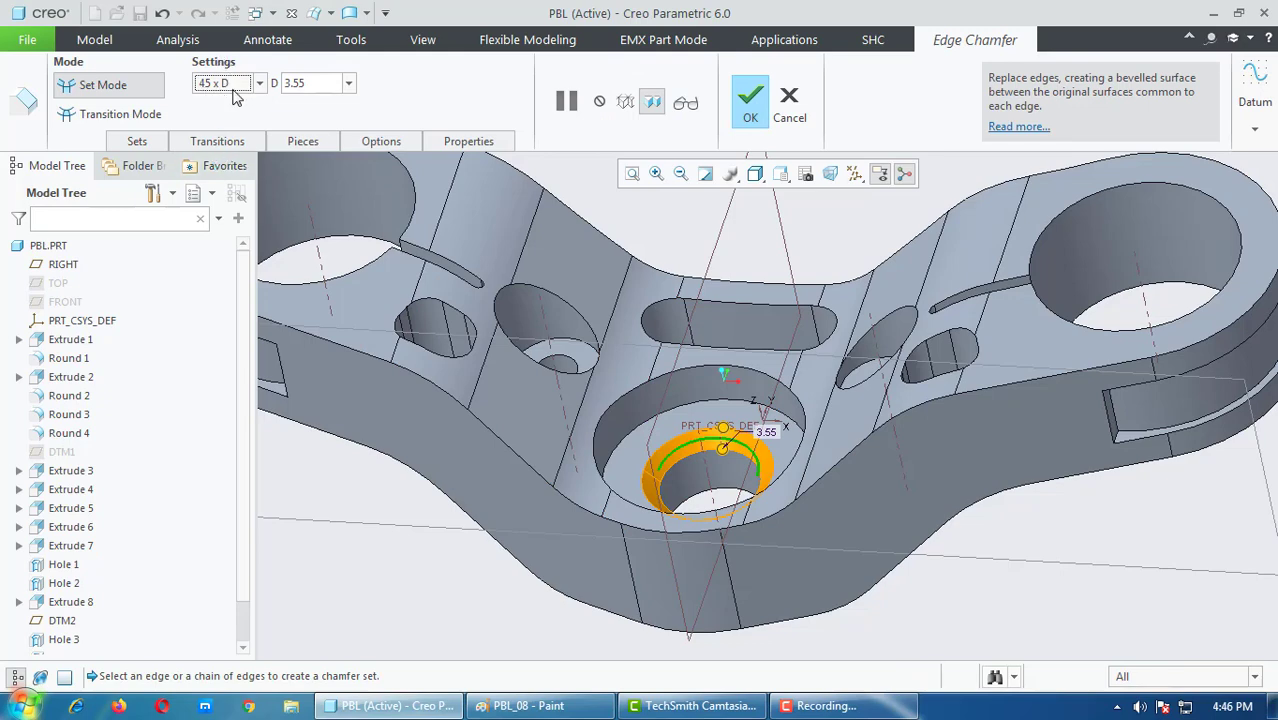
double_click(293, 82)
type("2")
key("Return")
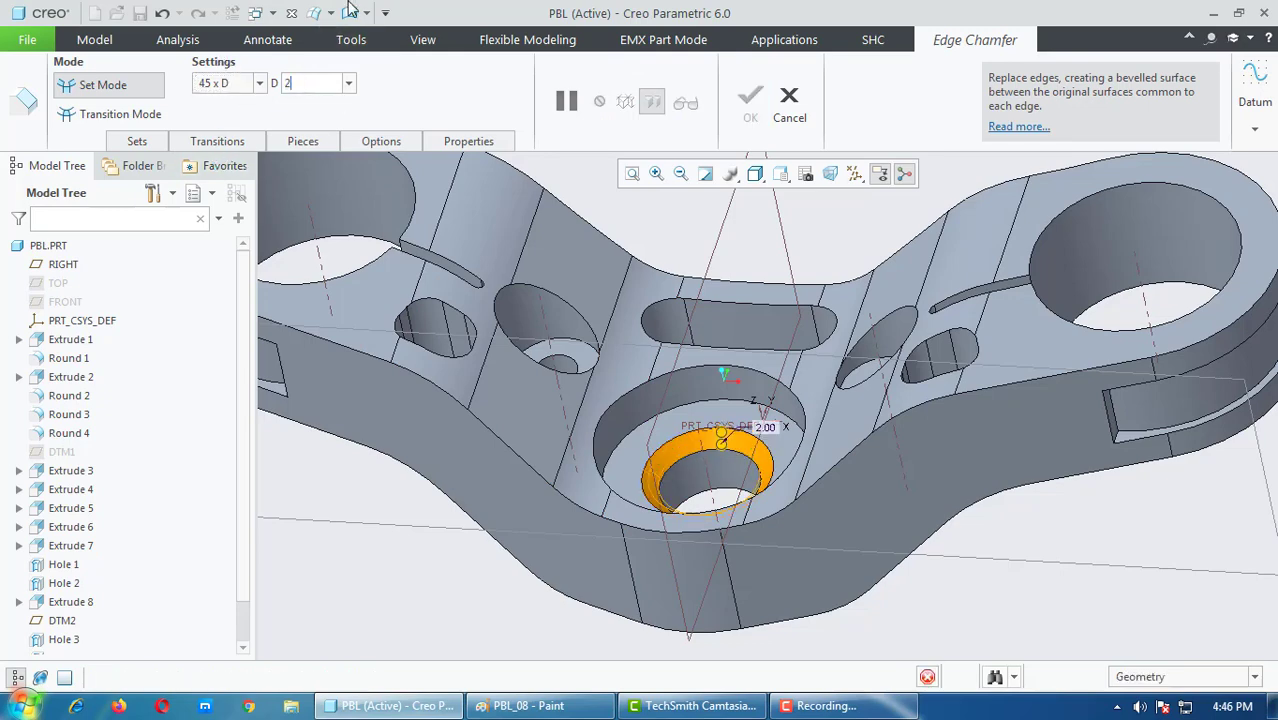
left_click(750, 100)
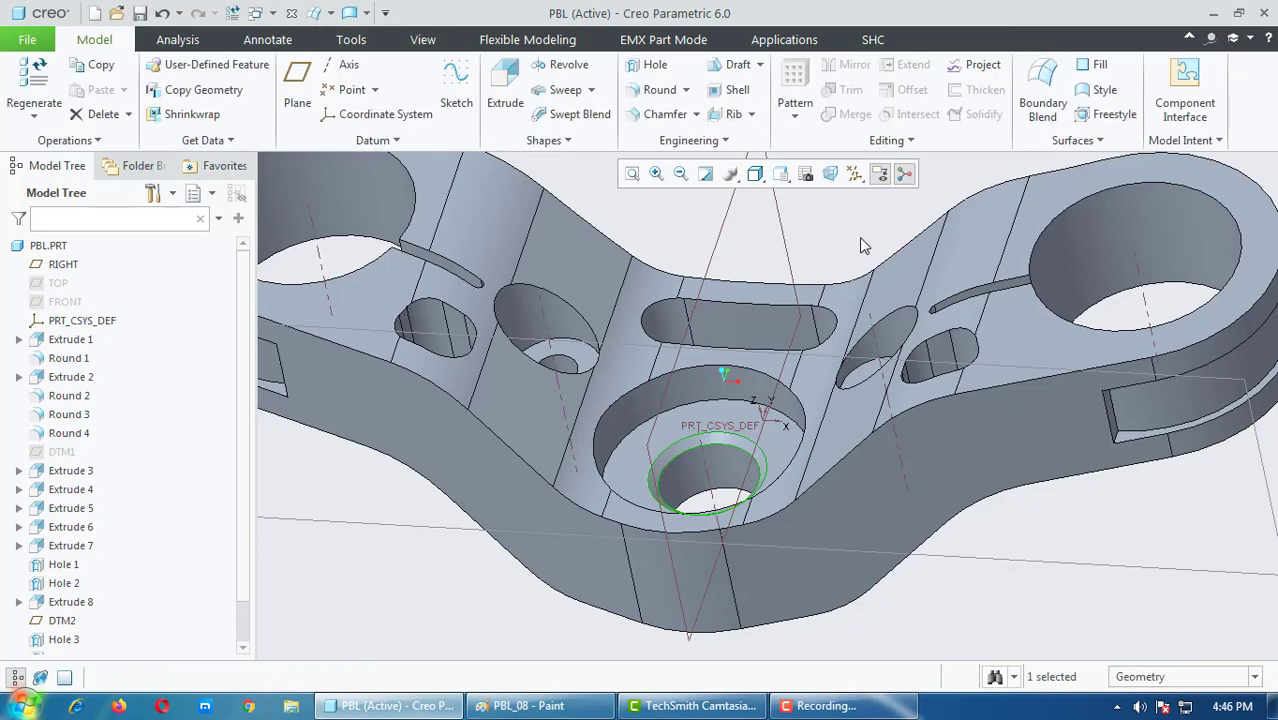
scroll(797, 500, "down", 2)
mouse_move(797, 500)
middle_mouse_down()
mouse_move(796, 605)
mouse_move(762, 684)
mouse_move(797, 563)
mouse_move(824, 310)
mouse_move(593, 570)
mouse_move(632, 598)
middle_mouse_up()
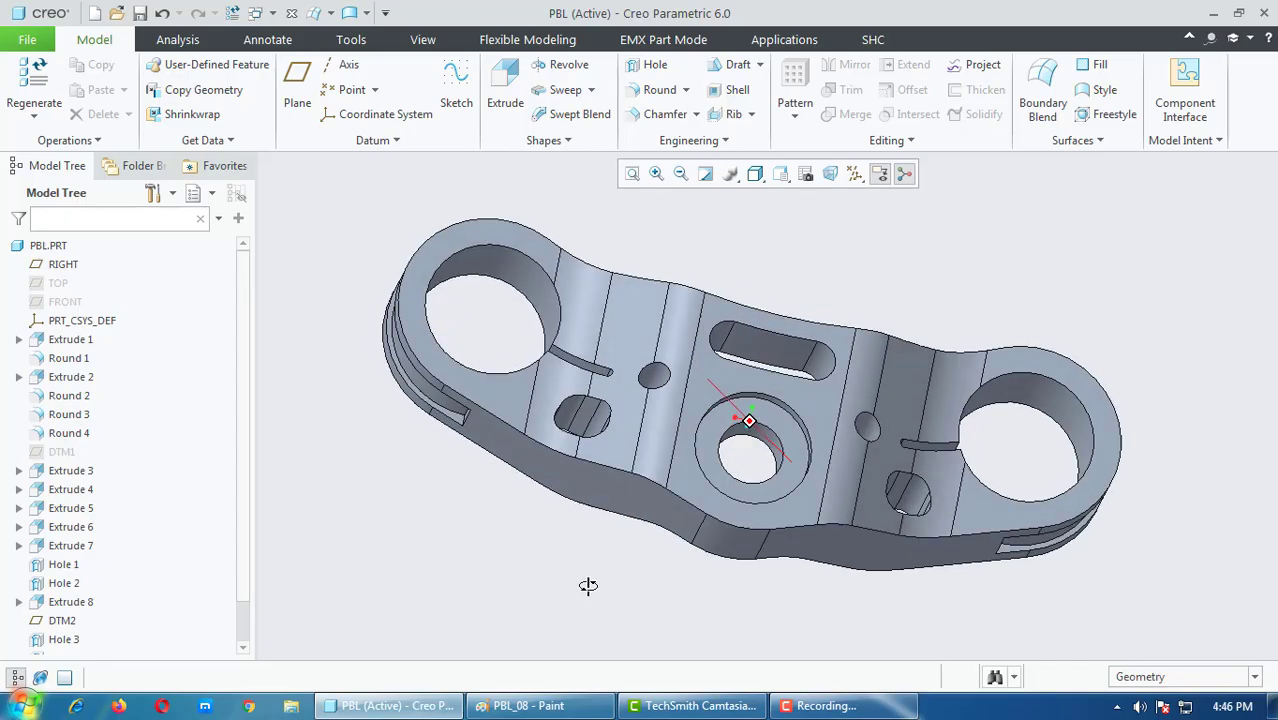
middle_click_drag(610, 563, 573, 593)
Step: Bring the Paint drawing forward and scroll up to its upper views
left_click(528, 705)
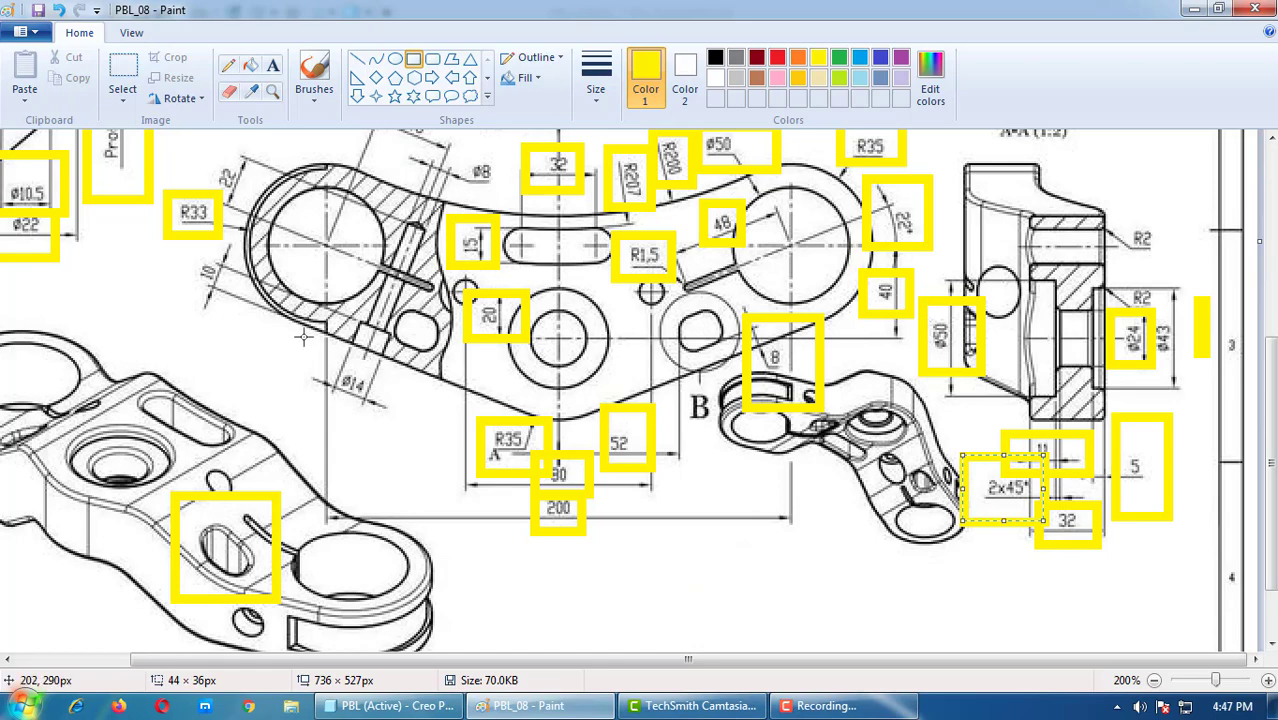
scroll(303, 337, "down", 2)
scroll(390, 357, "up", 3)
scroll(390, 357, "up", 3)
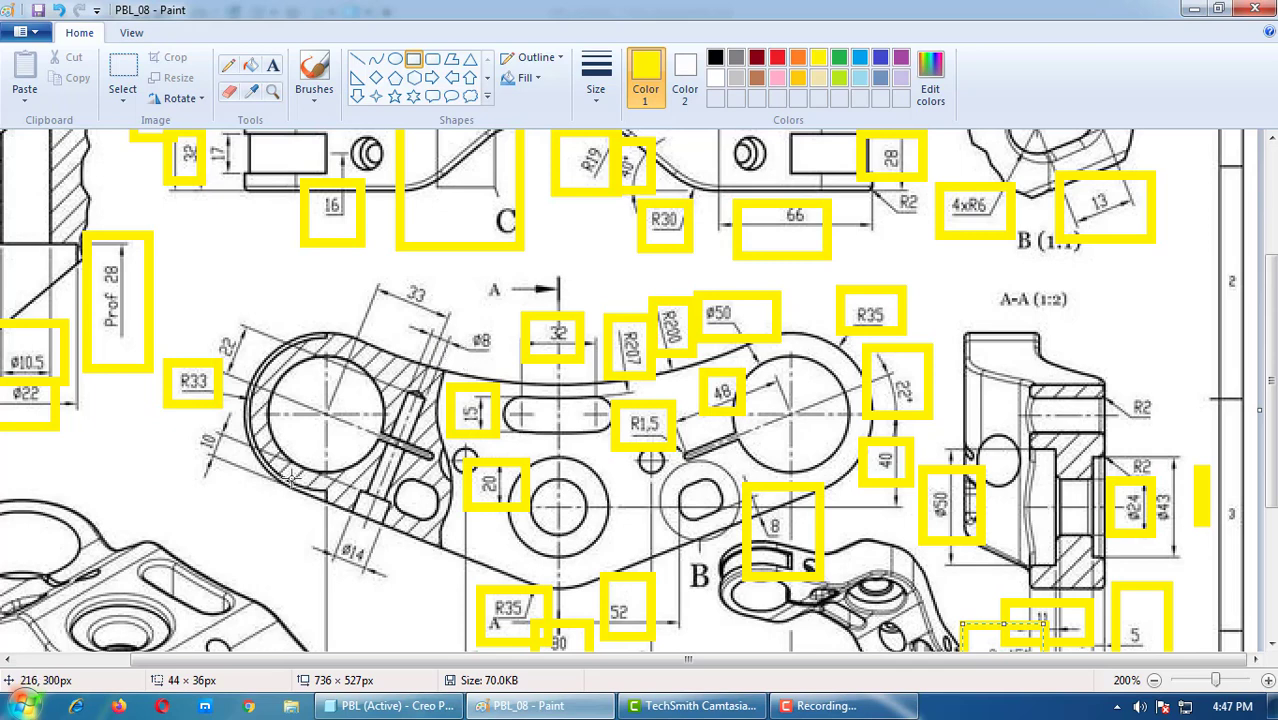
Step: Scroll the linkage drawing in Paint, then return to the PBL part in Creo at a side view
scroll(203, 441, "up", 3)
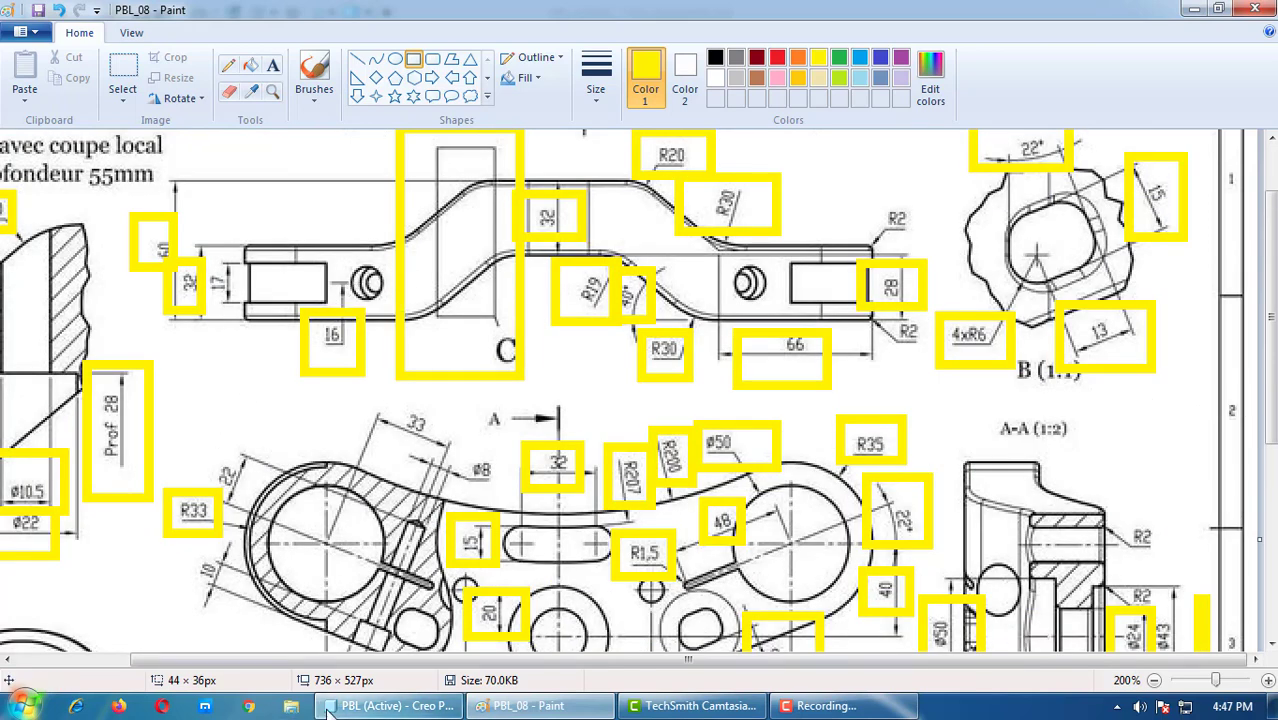
left_click(390, 706)
middle_click_drag(560, 490, 596, 399)
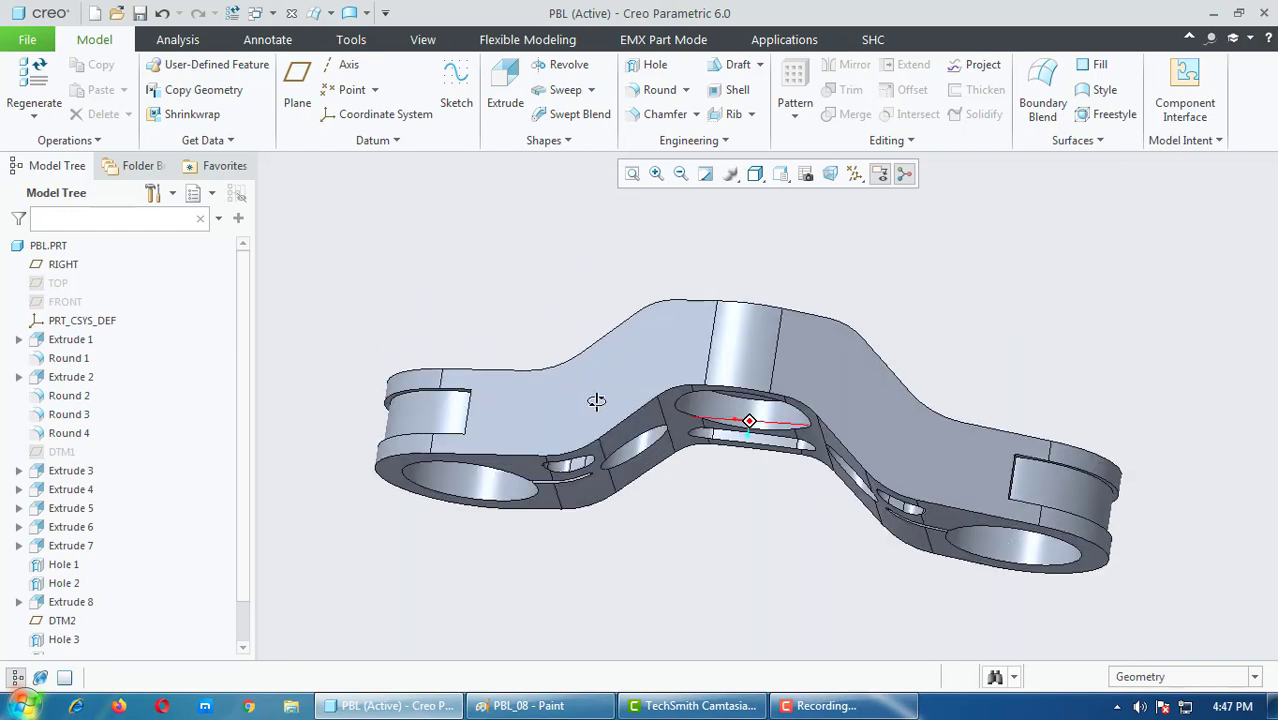
Step: Hide datum plane DTM1
left_click(61, 452)
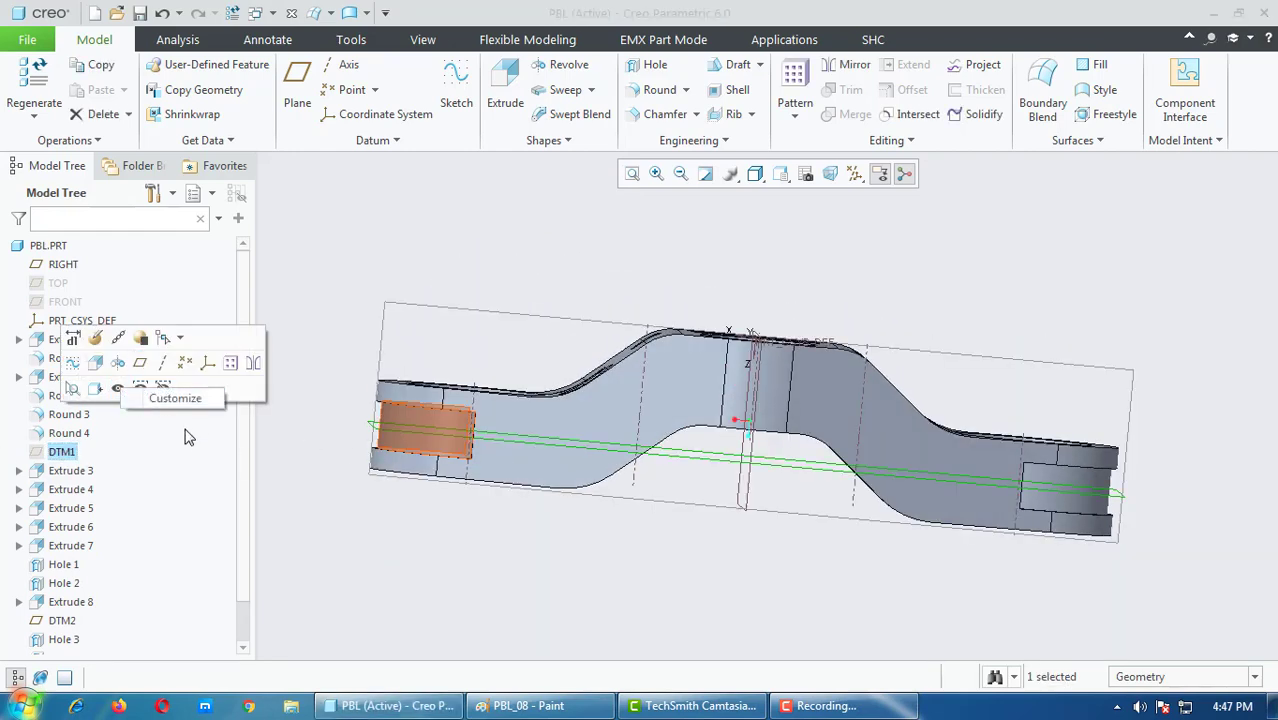
left_click(615, 530)
mouse_move(620, 560)
middle_mouse_down()
mouse_move(678, 519)
mouse_move(665, 557)
middle_mouse_up()
right_click(62, 451)
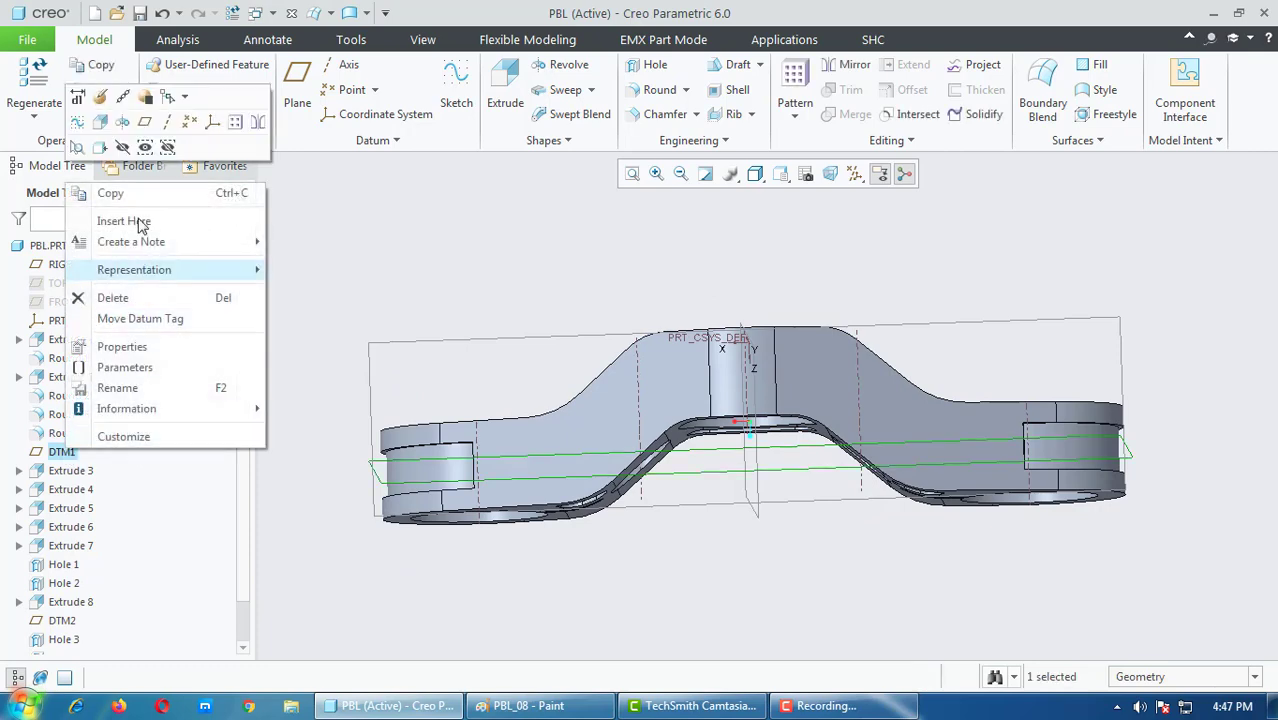
left_click(123, 149)
Step: Create datum plane DTM3 offset 16.00 from the part's end face
scroll(183, 527, "down", 1)
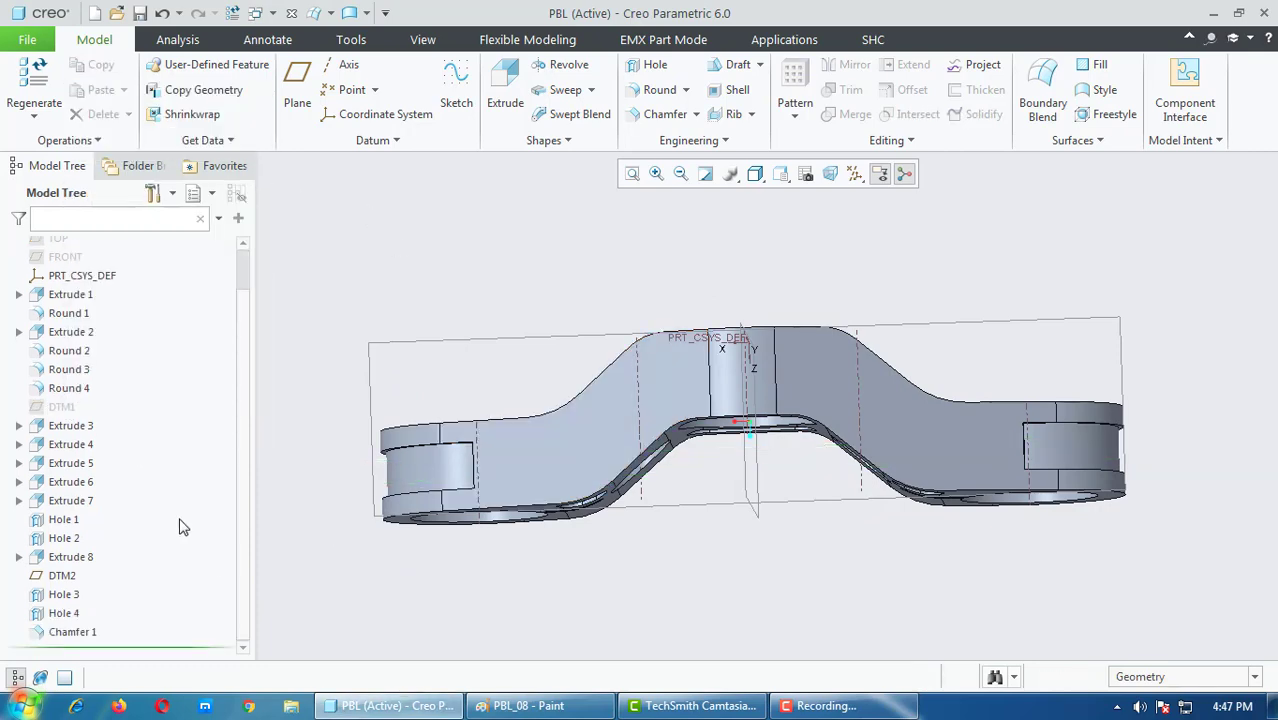
mouse_move(494, 536)
middle_mouse_down()
mouse_move(522, 448)
mouse_move(471, 522)
mouse_move(457, 458)
middle_mouse_up()
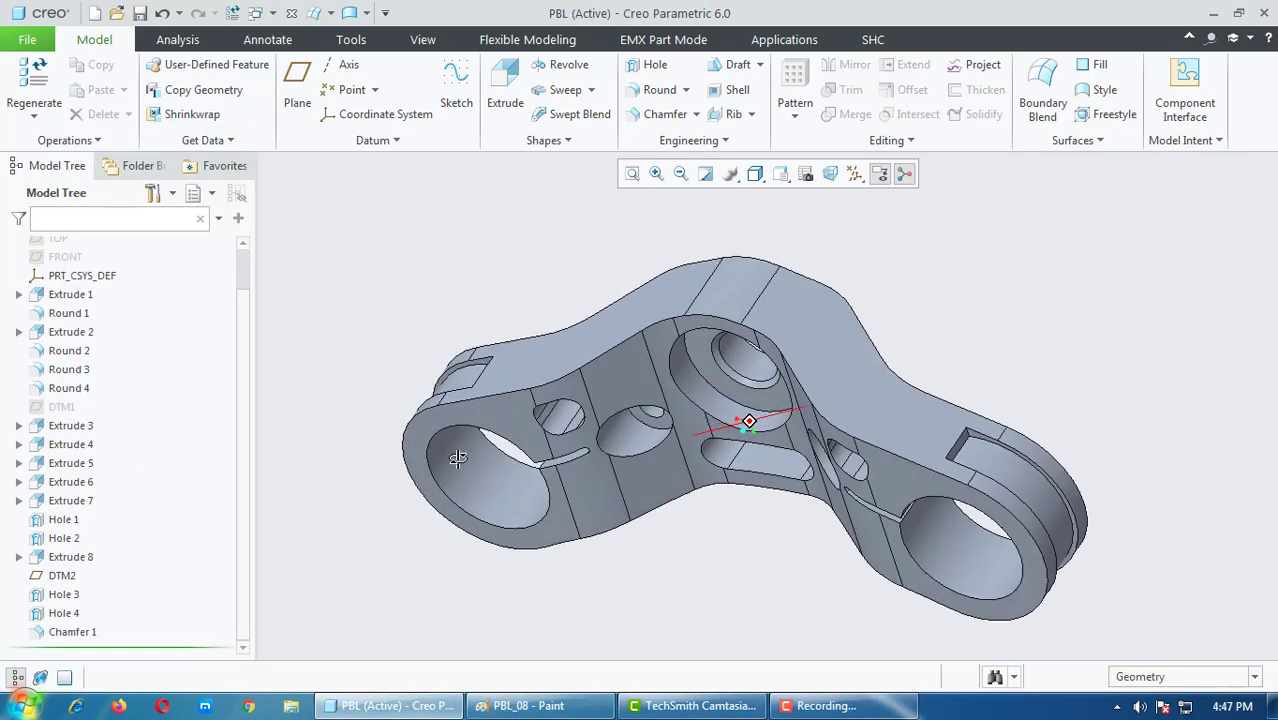
left_click(297, 90)
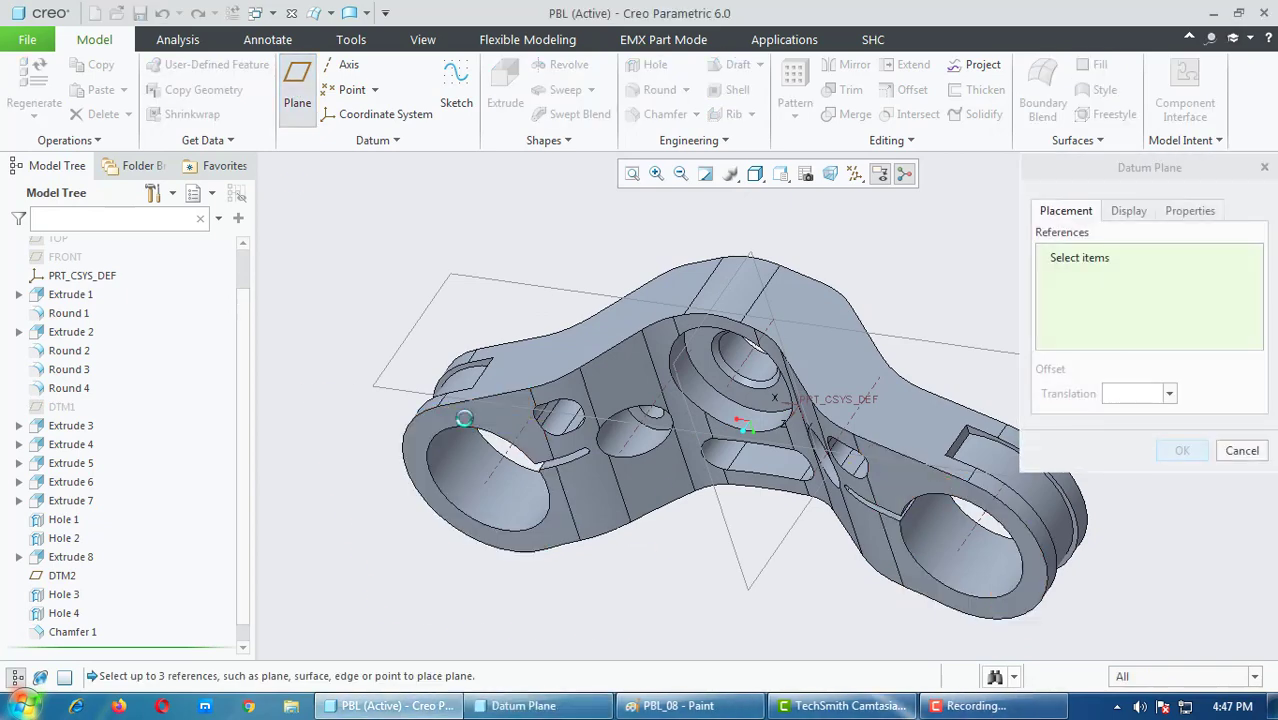
left_click(464, 418)
middle_click_drag(670, 608, 676, 600)
double_click(1133, 390)
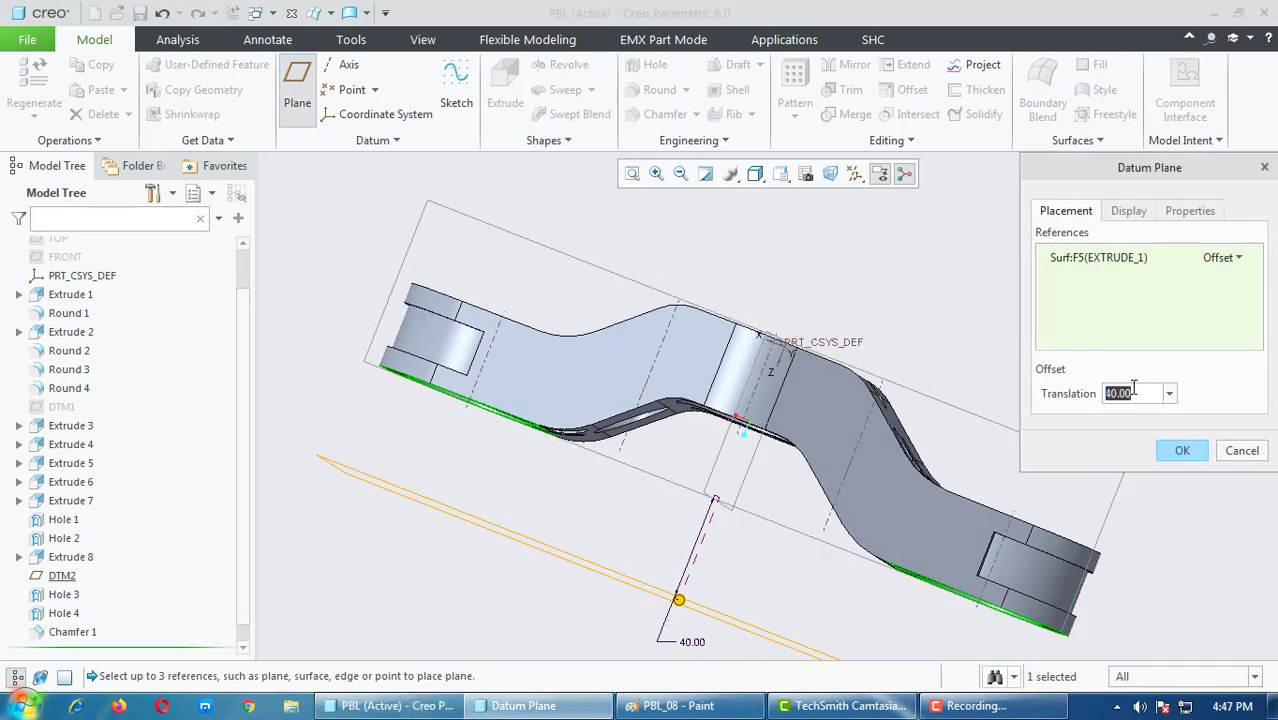
type("16")
key("Return")
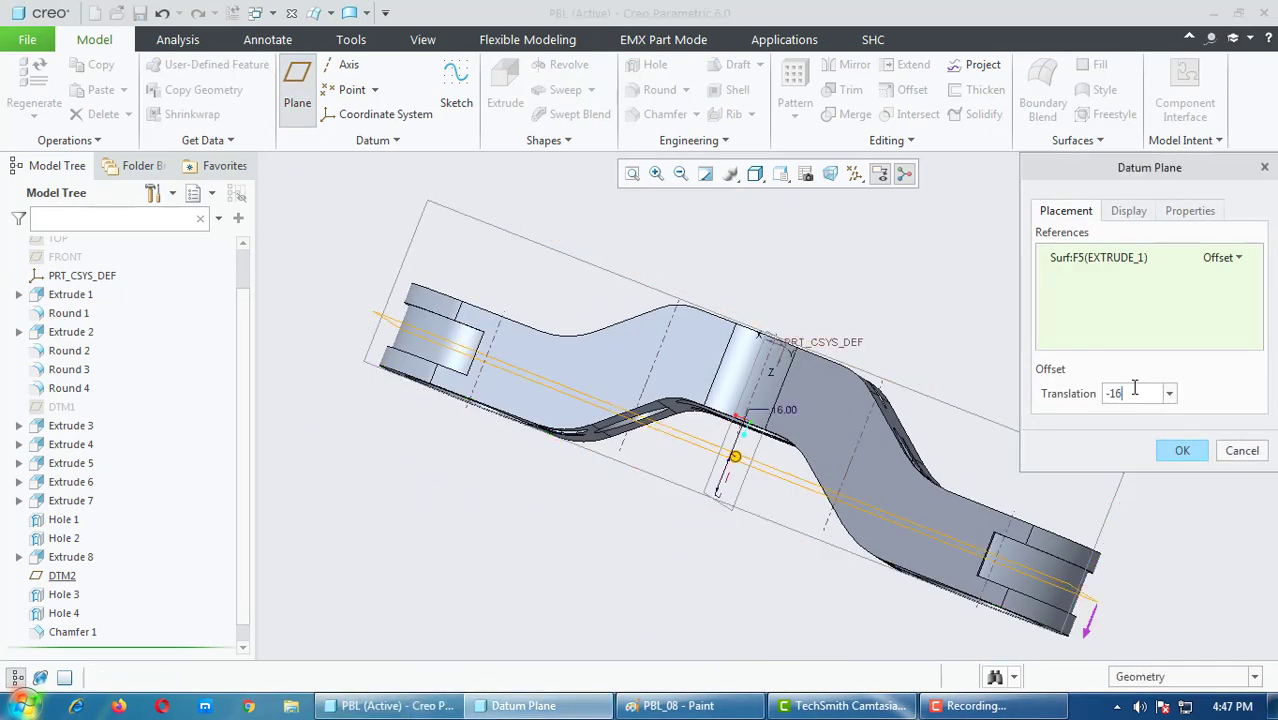
left_click(1176, 451)
middle_click_drag(732, 229, 431, 595)
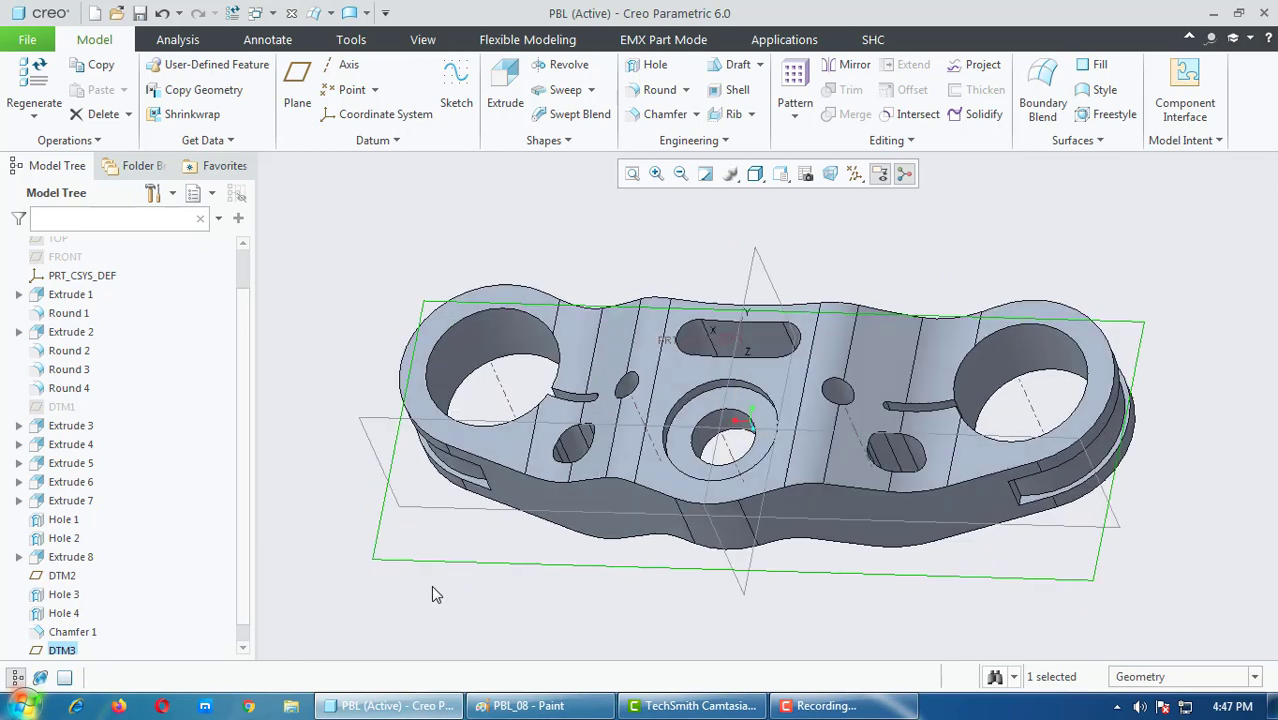
left_click(458, 632)
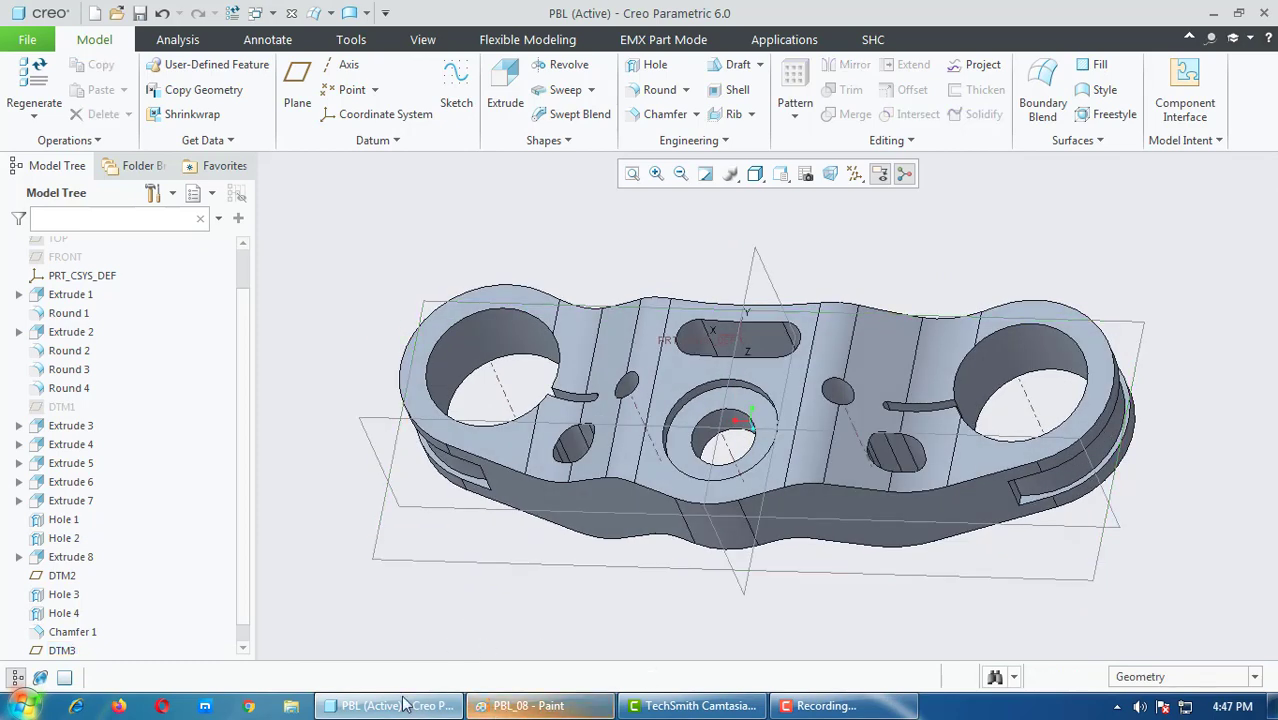
Step: Scroll through the annotated linkage drawing in Paint to review its dimensions
left_click(528, 705)
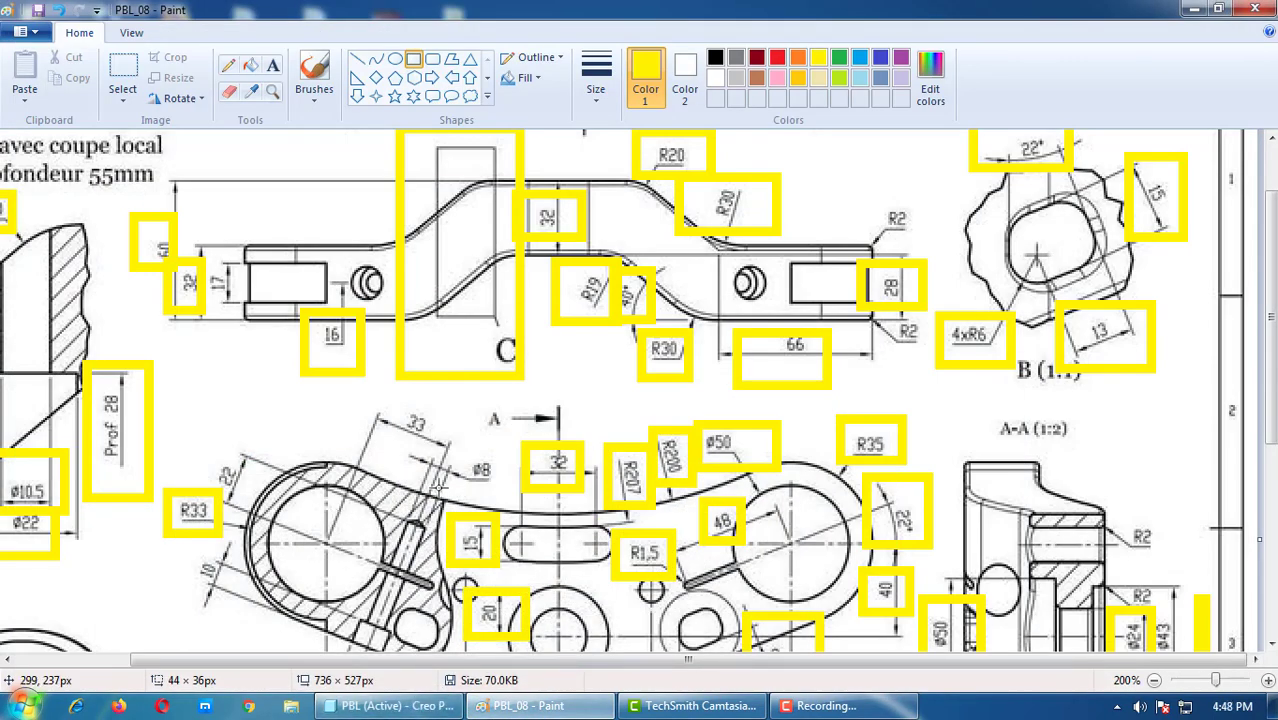
scroll(436, 484, "down", 3)
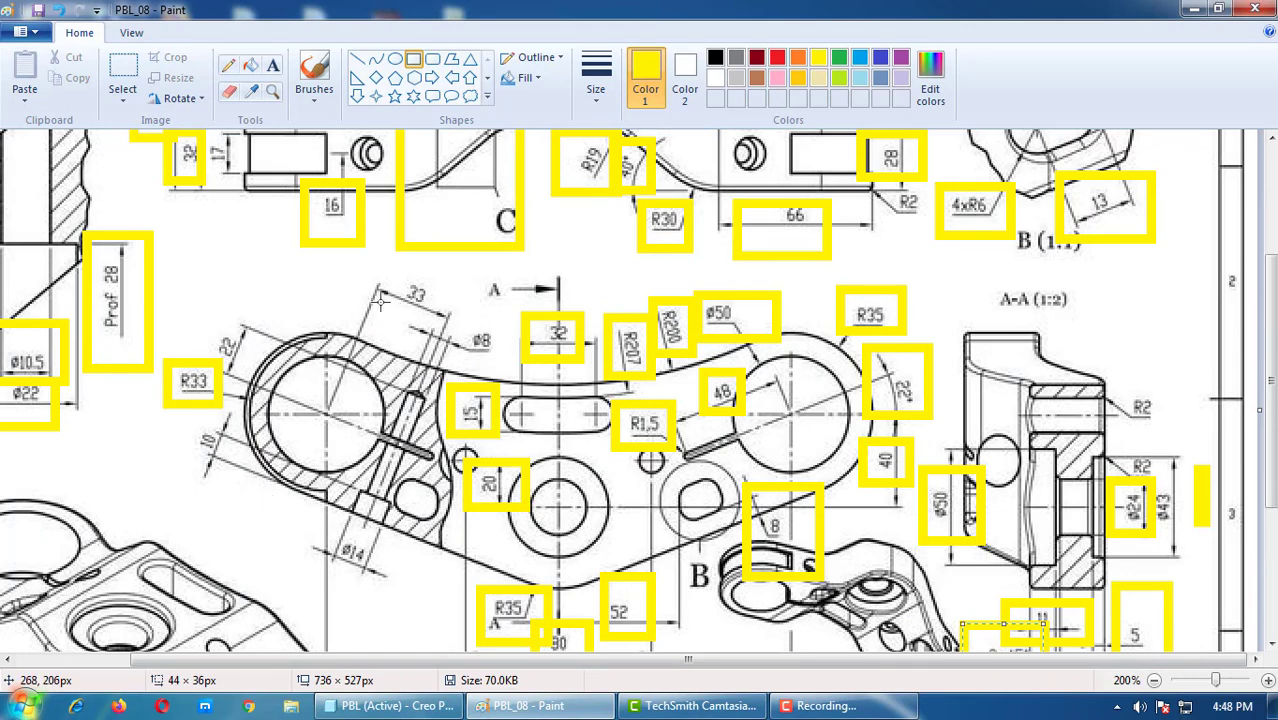
scroll(475, 320, "up", 3)
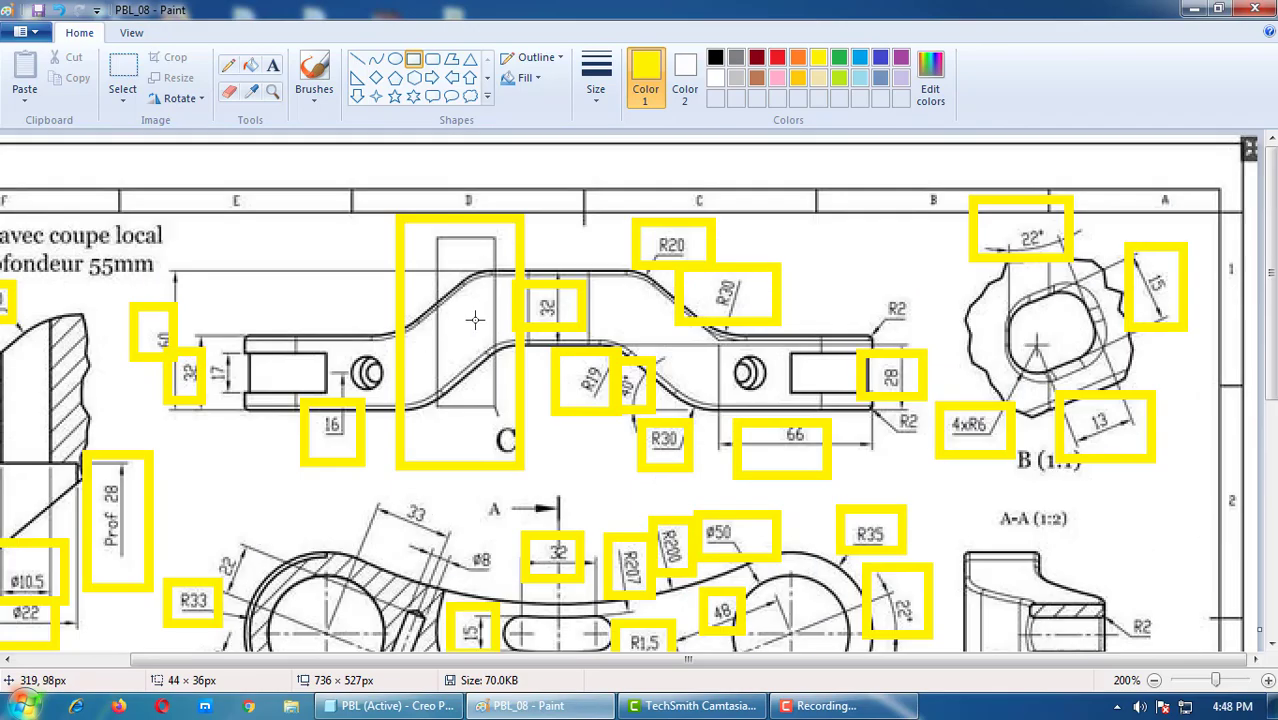
scroll(475, 320, "down", 5)
scroll(475, 320, "down", 1)
scroll(475, 320, "up", 5)
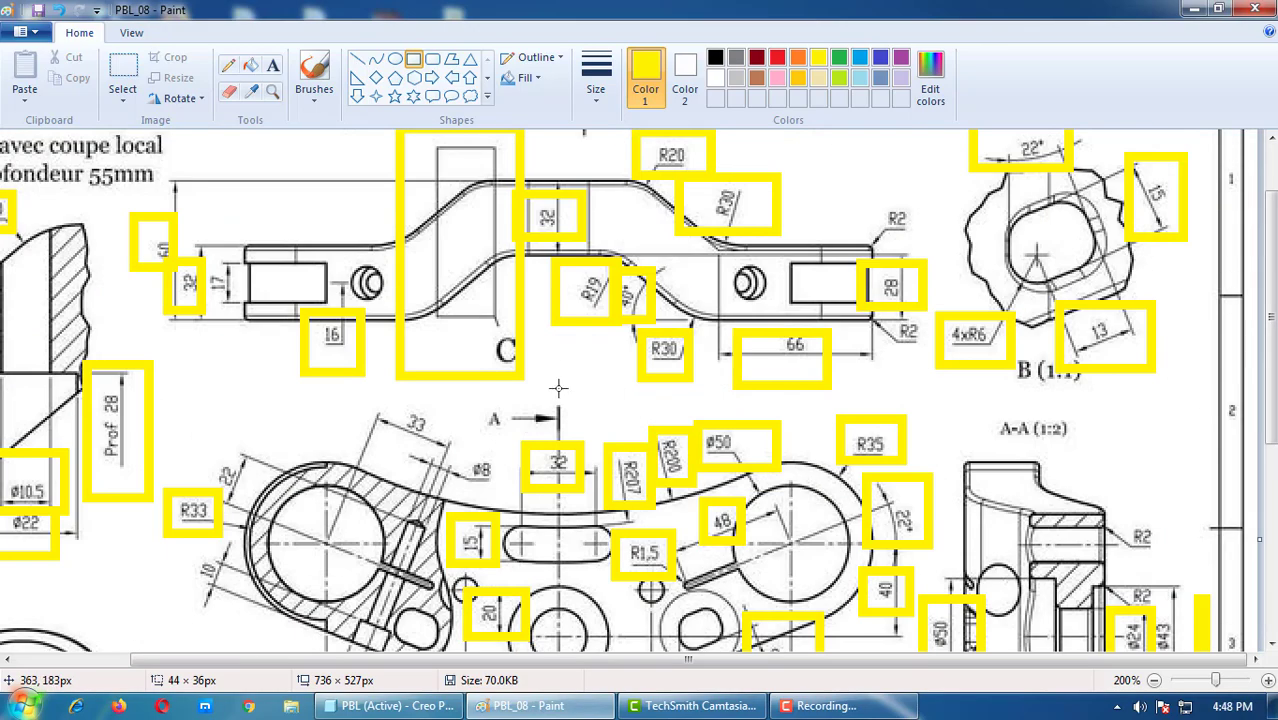
scroll(558, 388, "down", 2)
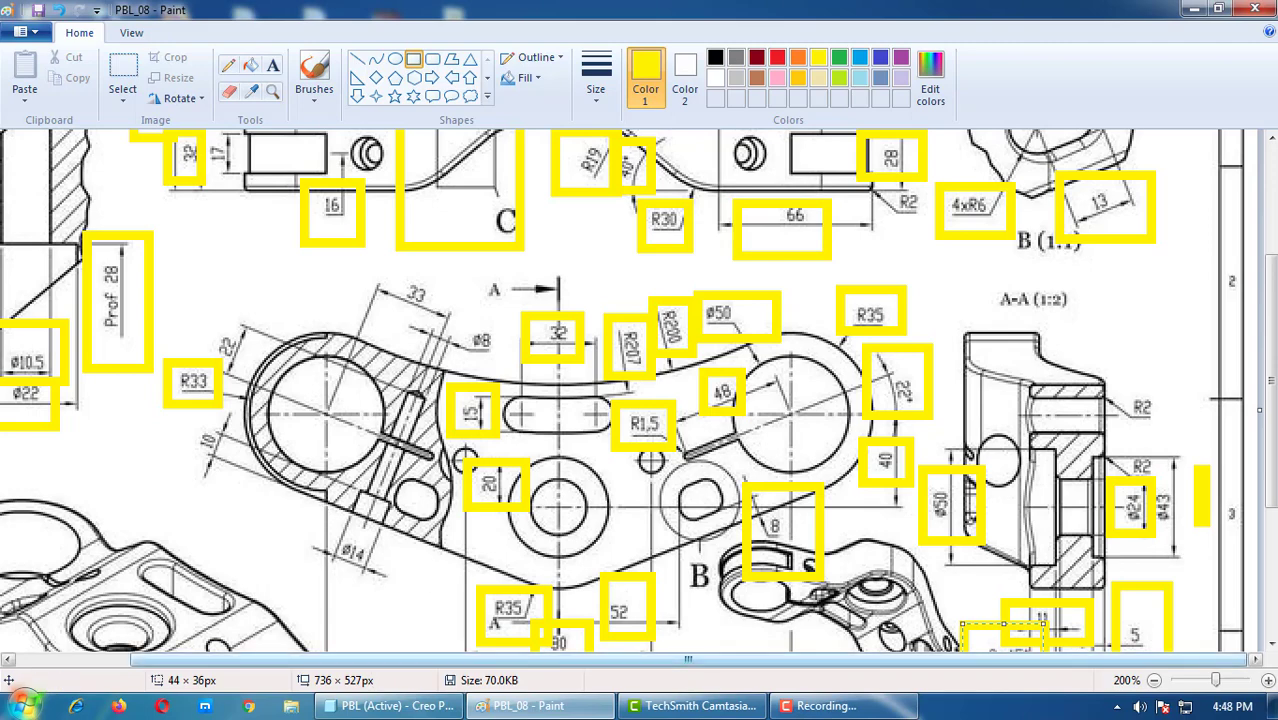
Step: Return to the Creo part and select its lower side face
left_click(390, 706)
mouse_move(492, 572)
middle_mouse_down()
mouse_move(566, 501)
mouse_move(480, 423)
middle_mouse_up()
left_click(566, 501)
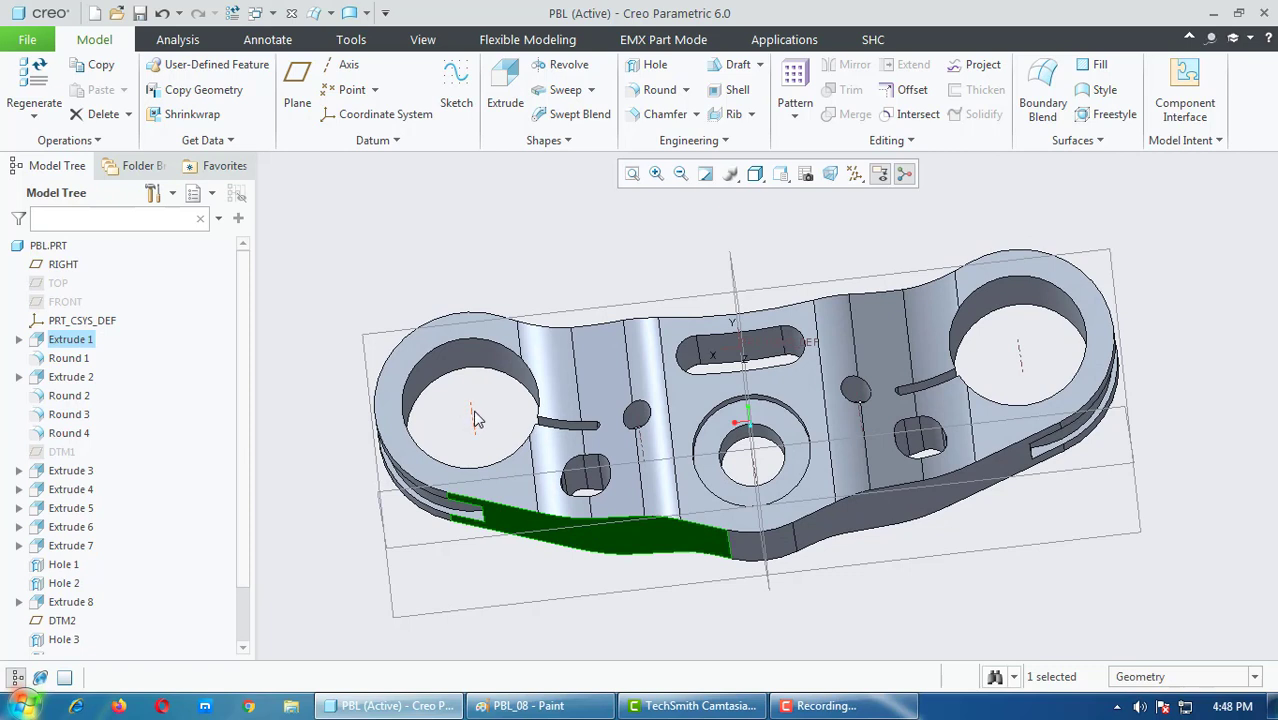
Step: Create datum plane DTM4 through hole axis A_1 at 90° to the bottom face
left_click(410, 272)
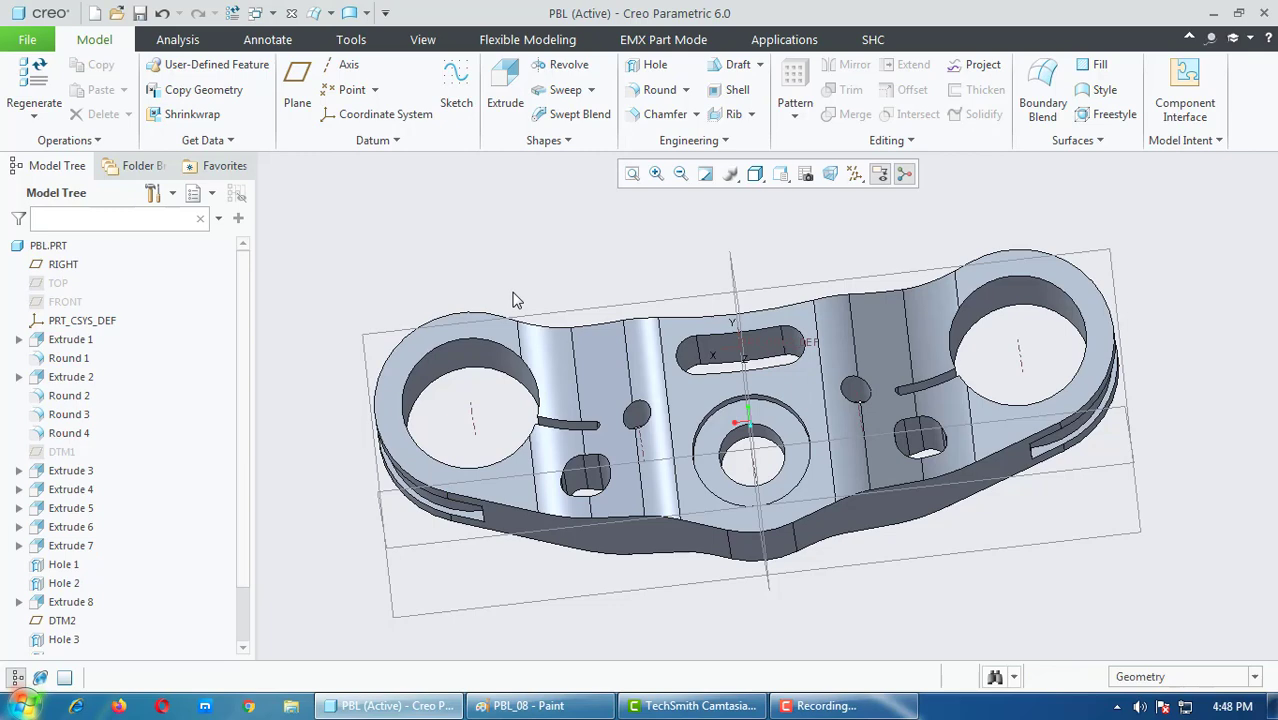
left_click(303, 85)
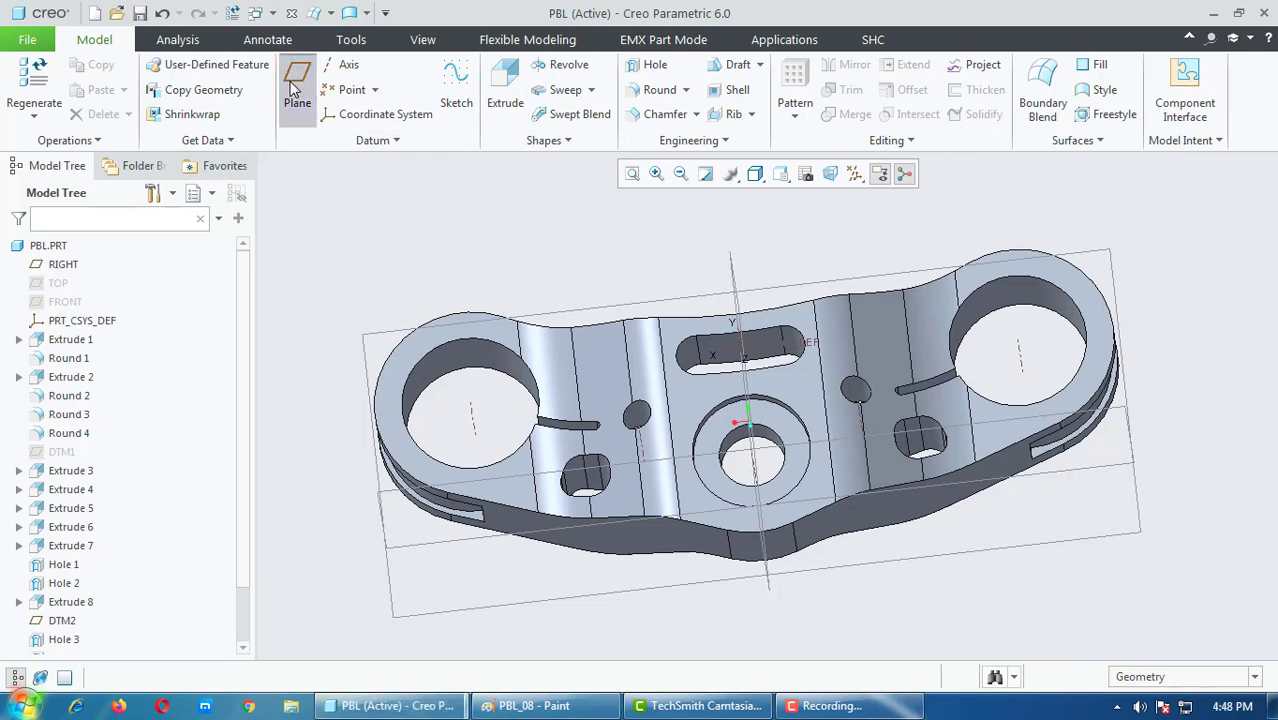
left_click(482, 590)
middle_click_drag(482, 590, 540, 540)
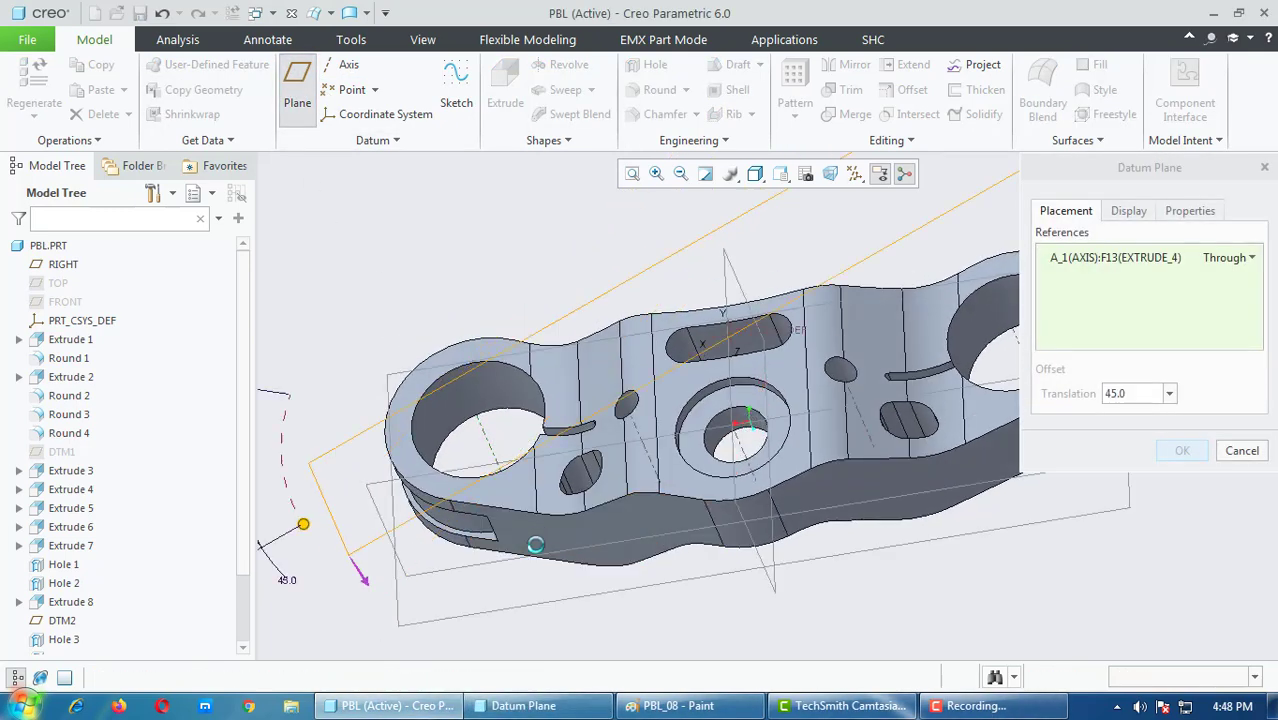
left_click(535, 544, "ctrl")
mouse_move(559, 485)
middle_mouse_down()
mouse_move(573, 570)
mouse_move(855, 530)
middle_mouse_up()
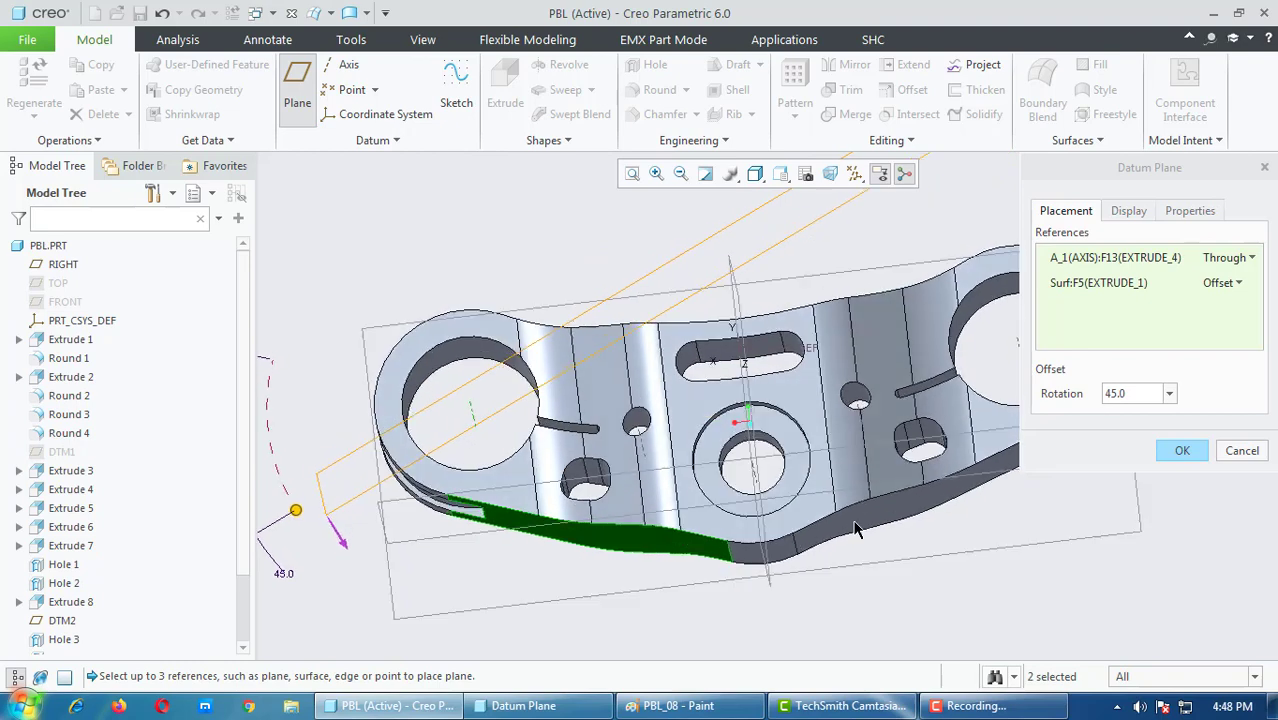
double_click(1148, 394)
type("90")
key("Return")
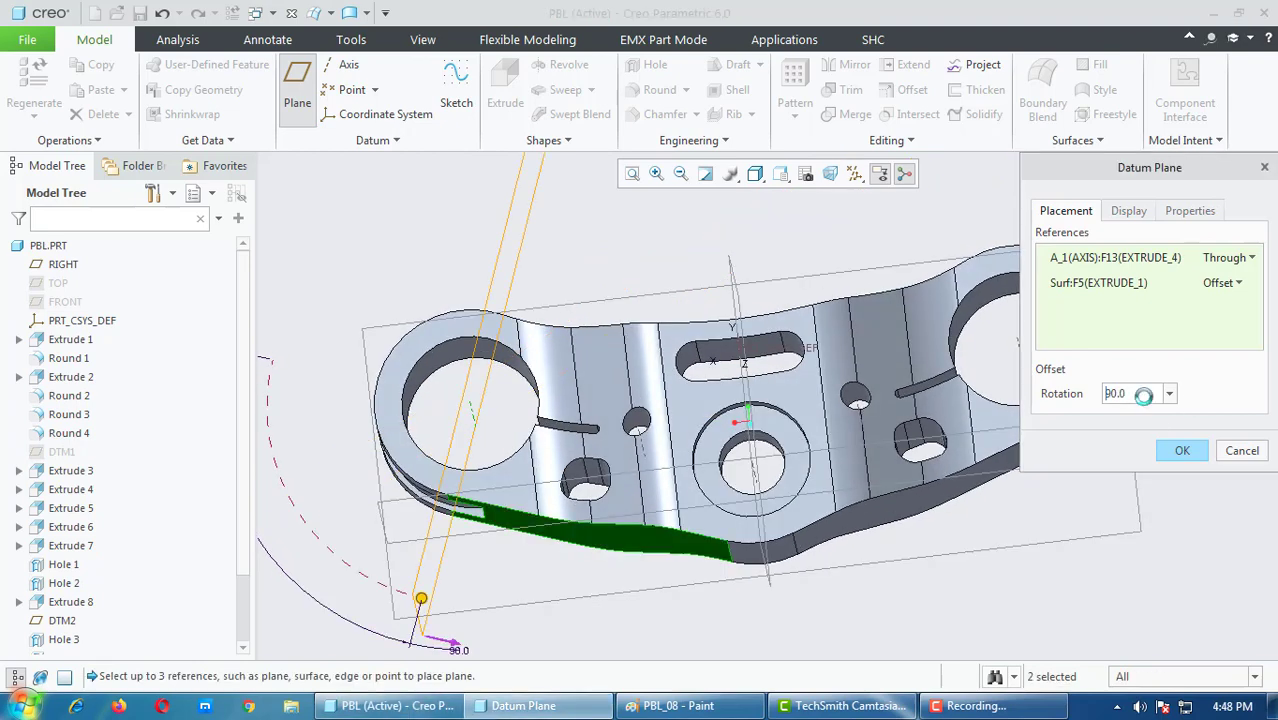
left_click(1182, 451)
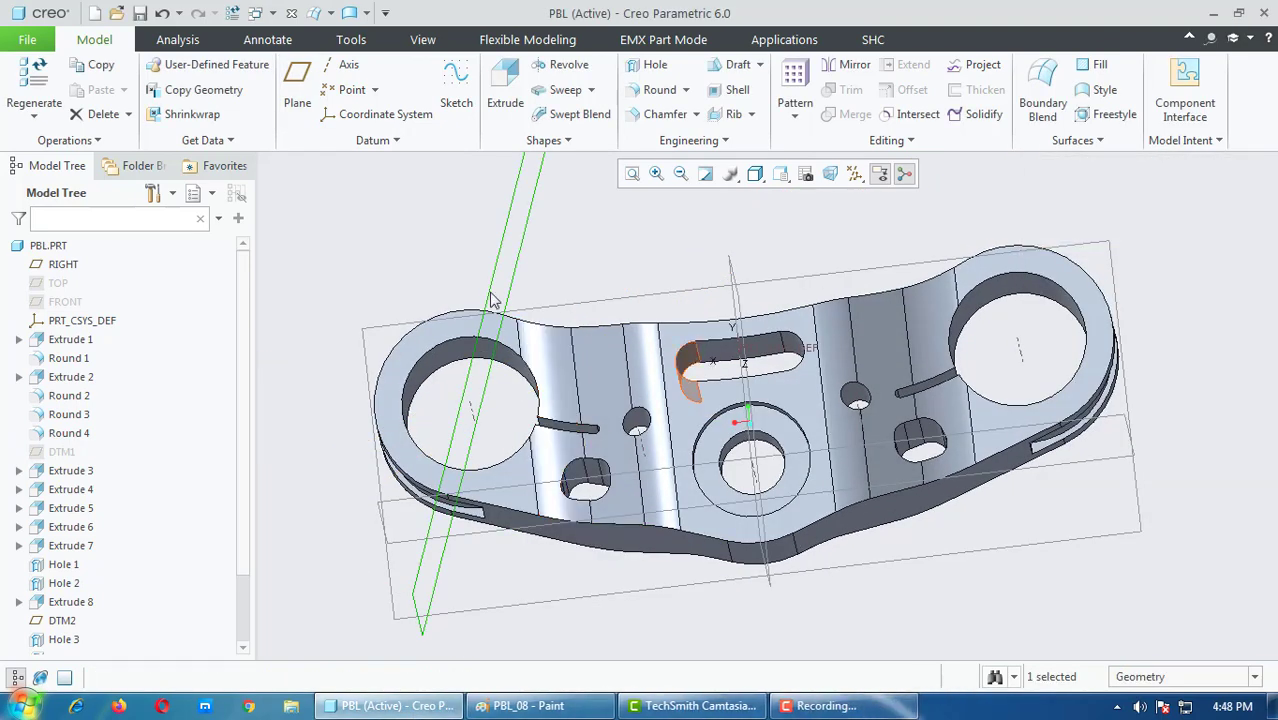
middle_click_drag(505, 293, 580, 300)
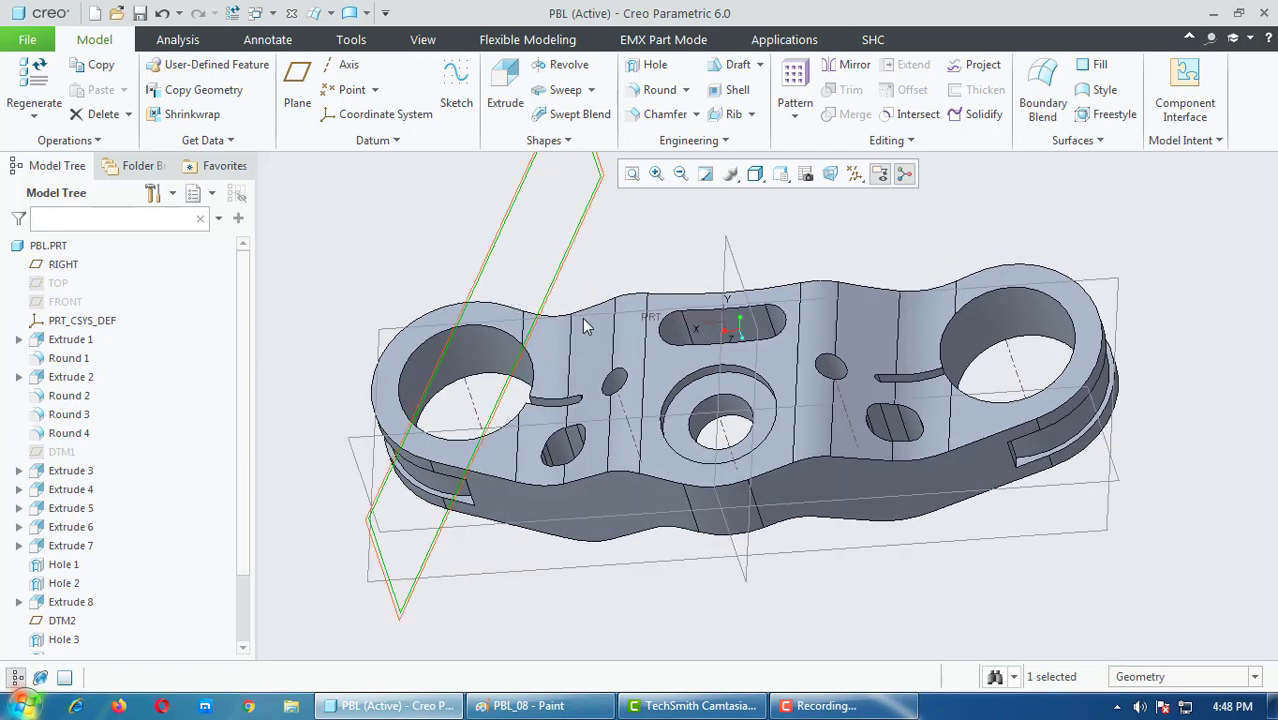
Step: Add datum plane DTM5 offset 33.00 from DTM4
left_click(297, 90)
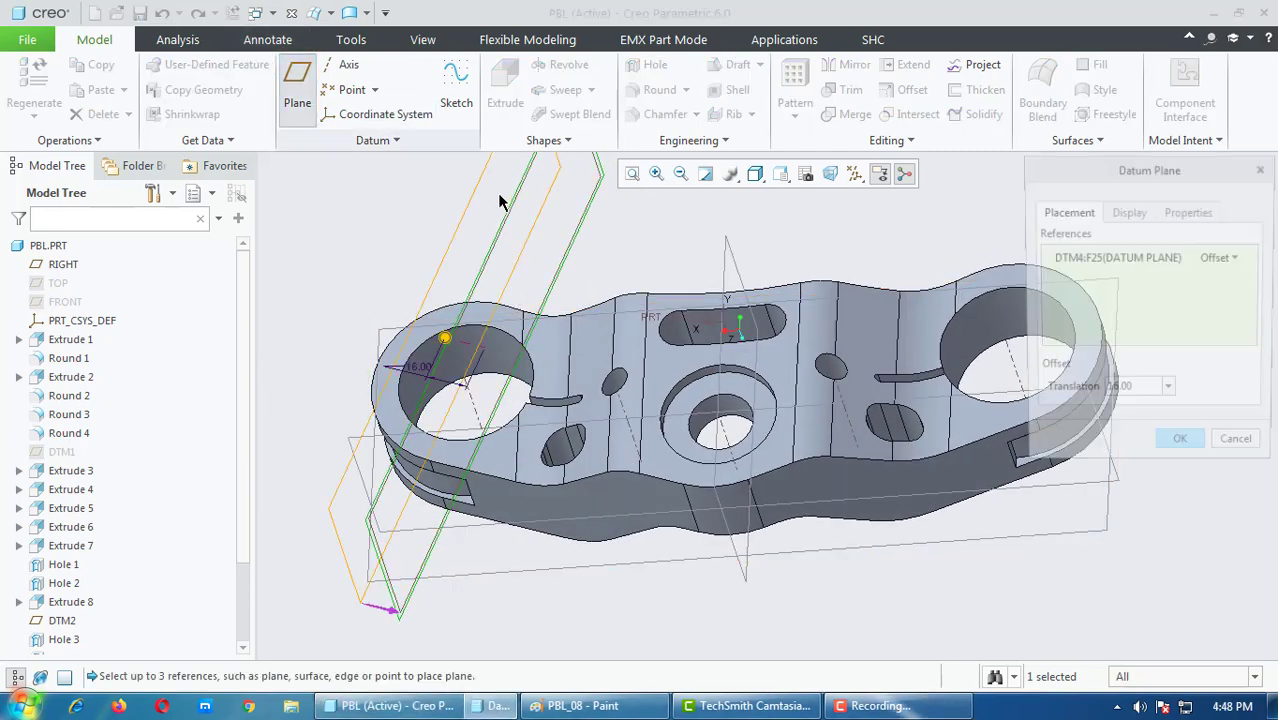
left_click(1242, 449)
left_click(297, 90)
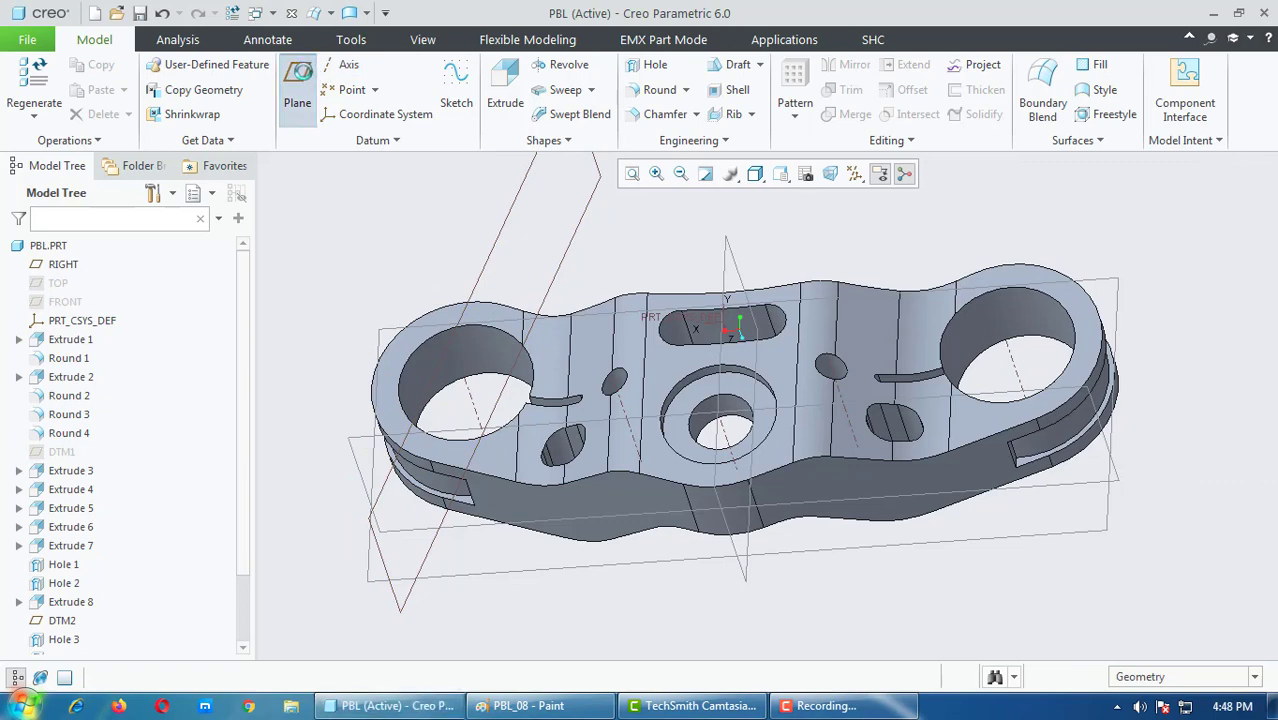
left_click(502, 245)
scroll(470, 390, "down", 2)
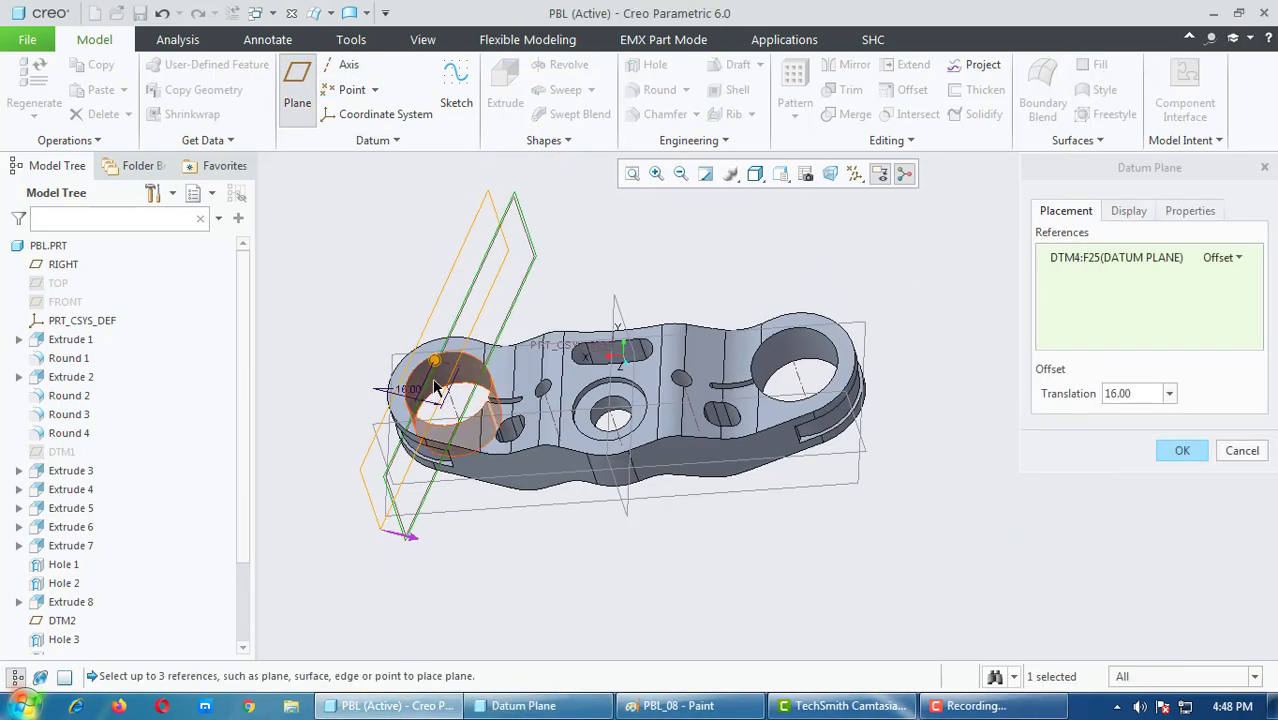
left_click_drag(477, 395, 516, 381)
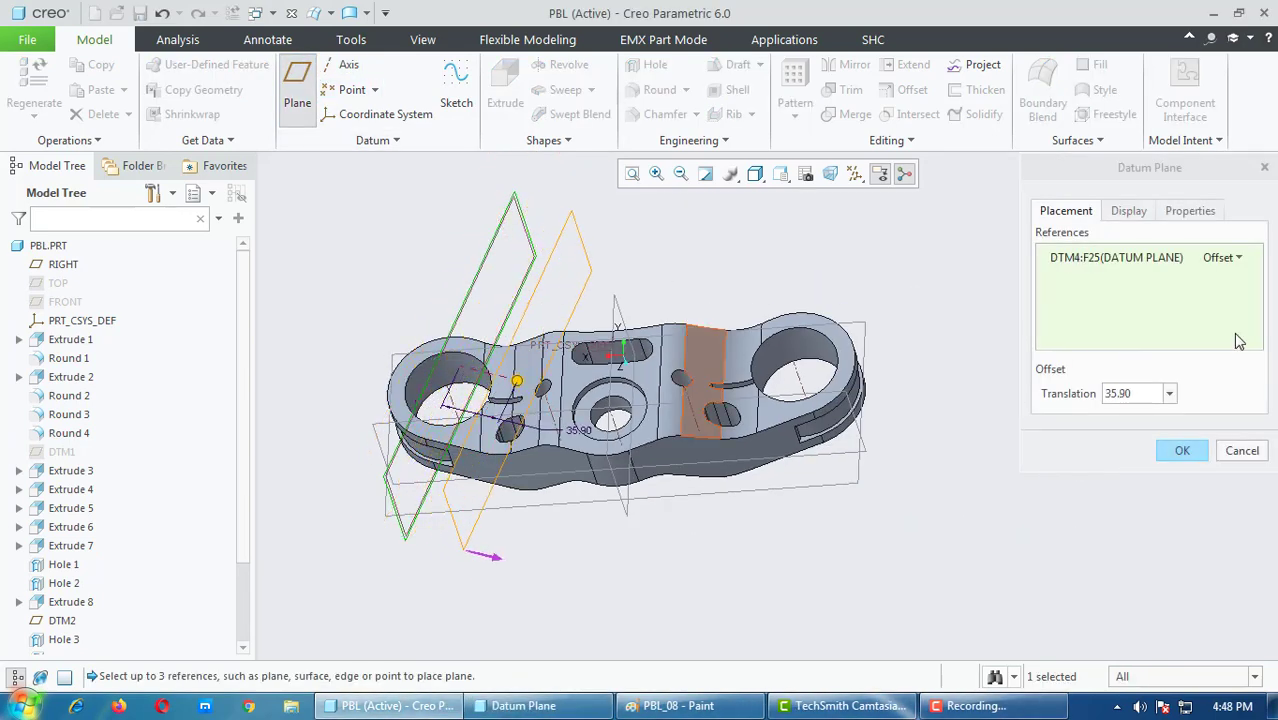
double_click(1144, 393)
type("33")
key("Return")
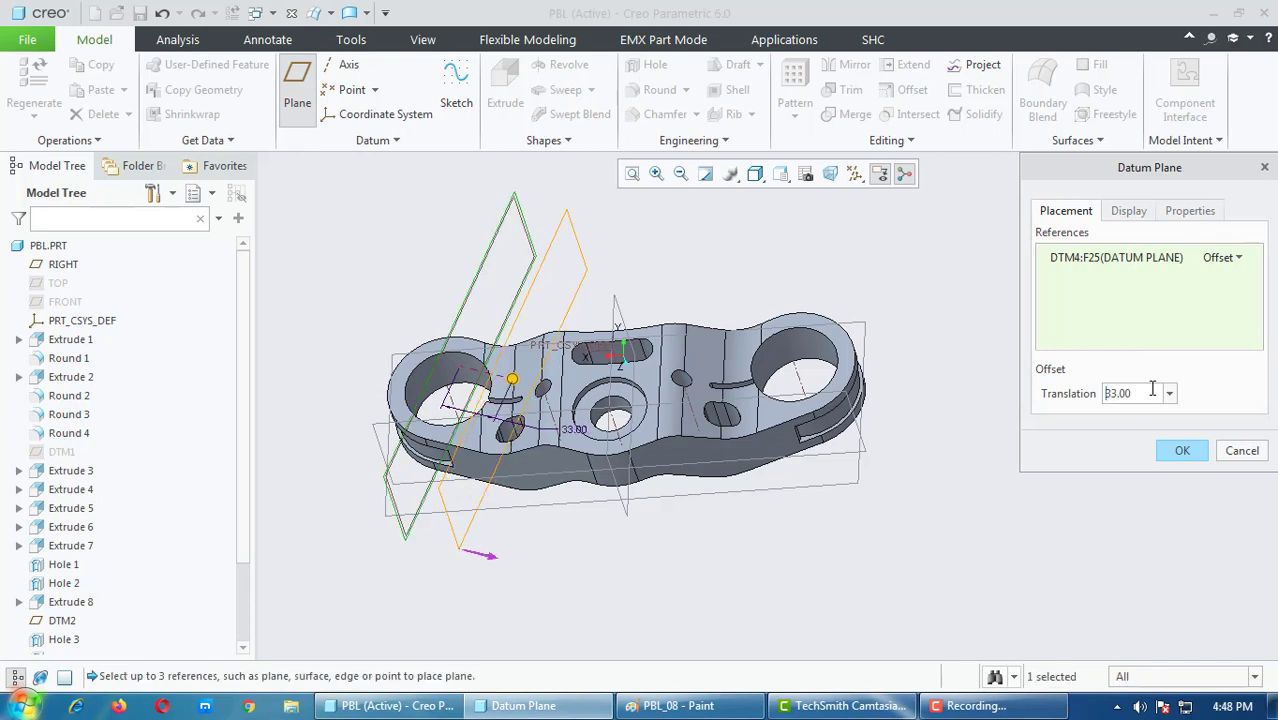
left_click(1190, 462)
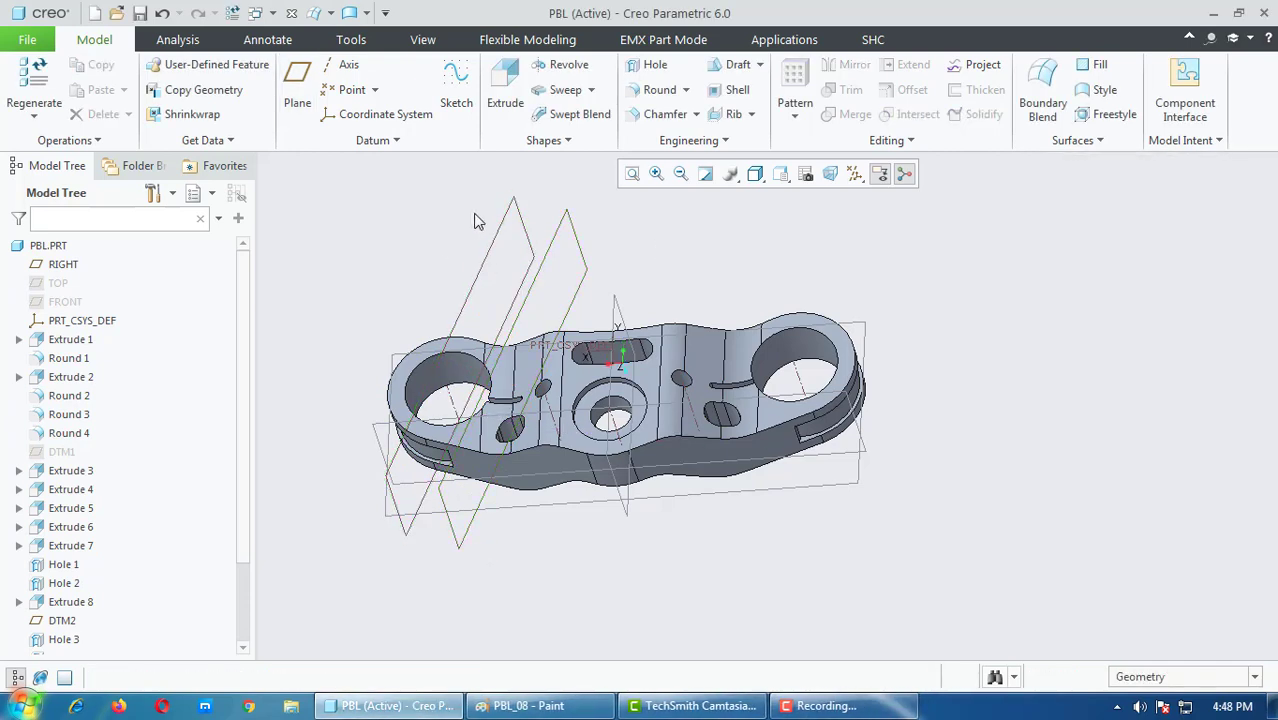
Step: Hide datum plane DTM4 and clear the selection
left_click(497, 240)
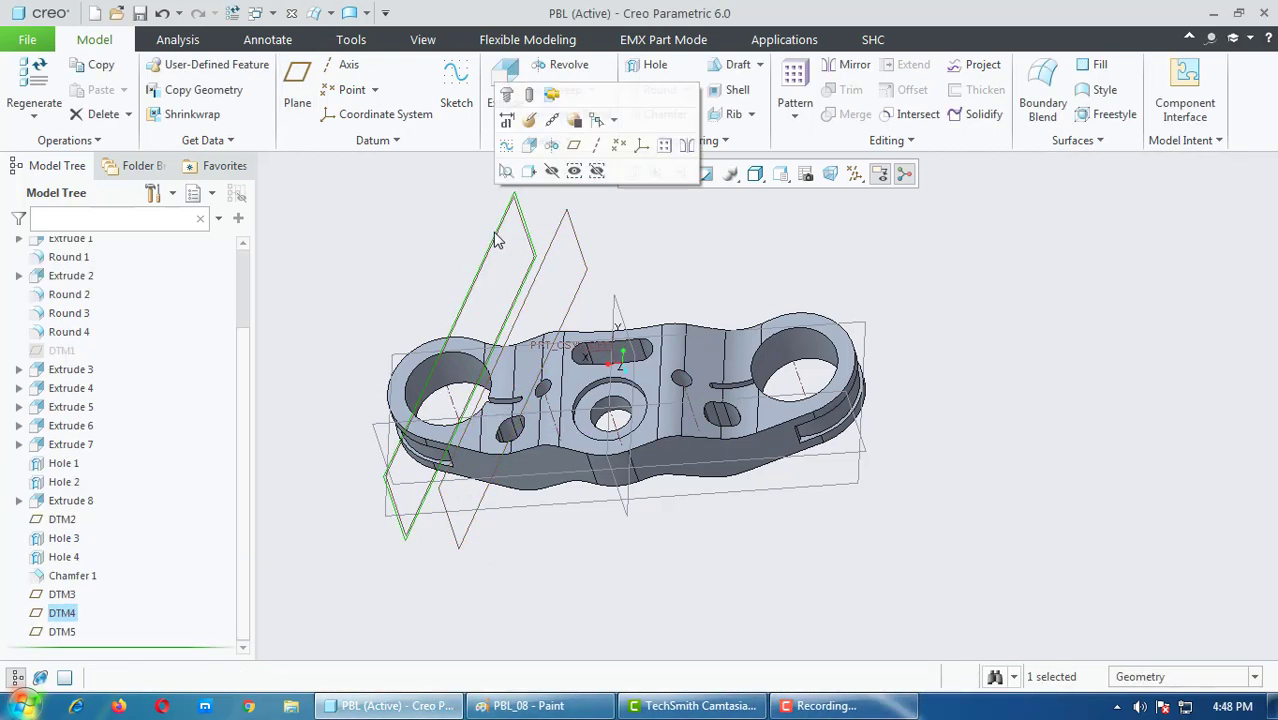
right_click(497, 240)
left_click(551, 171)
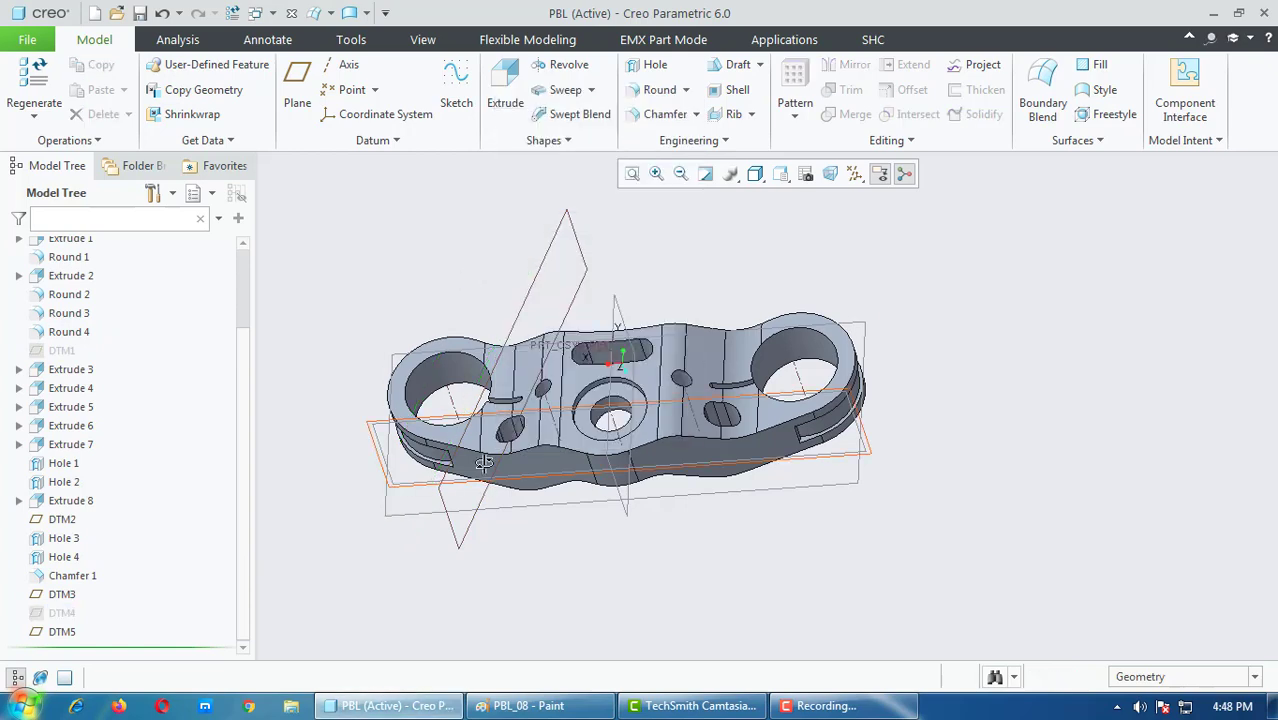
mouse_move(483, 463)
middle_mouse_down()
mouse_move(462, 488)
mouse_move(623, 503)
mouse_move(491, 491)
middle_mouse_up()
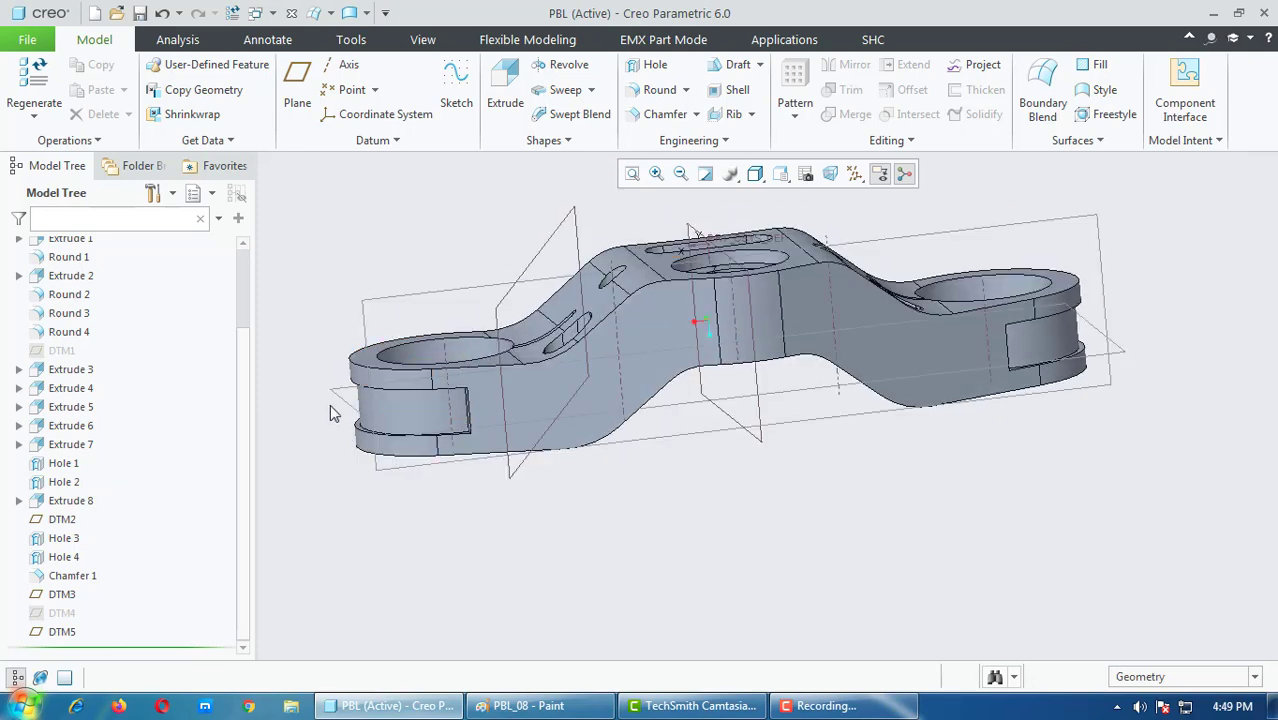
left_click(340, 393)
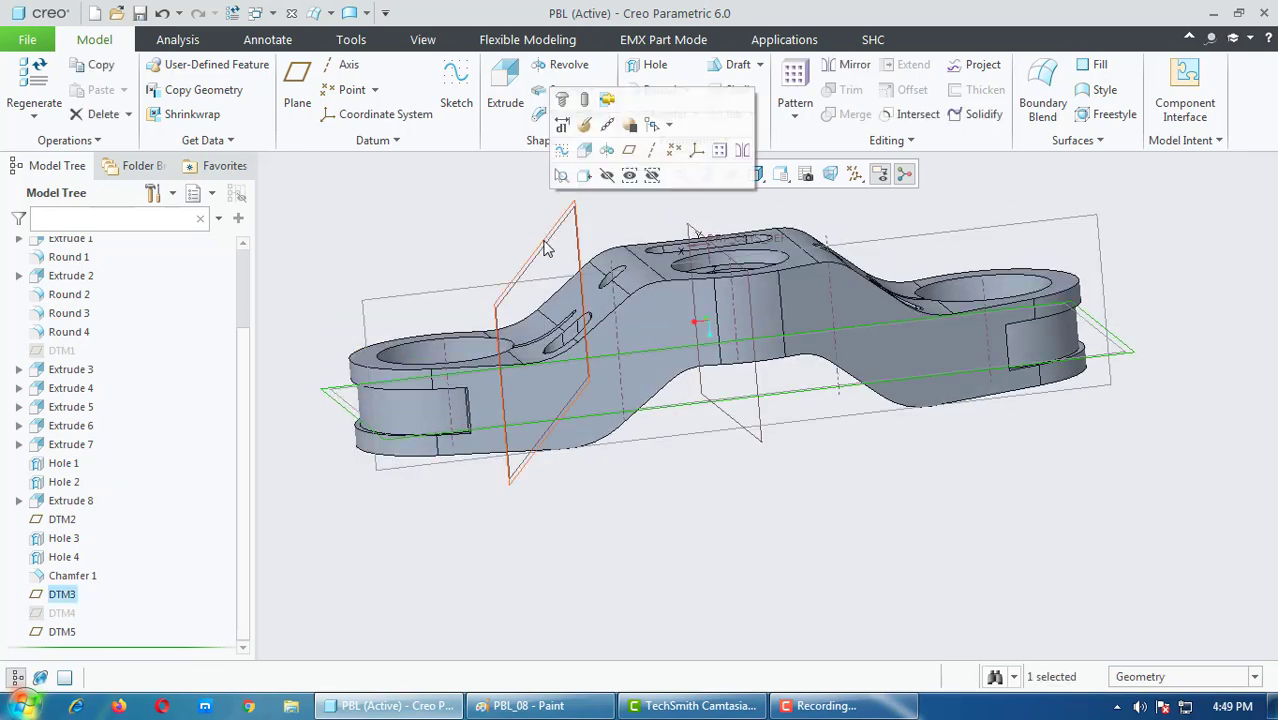
left_click(372, 237)
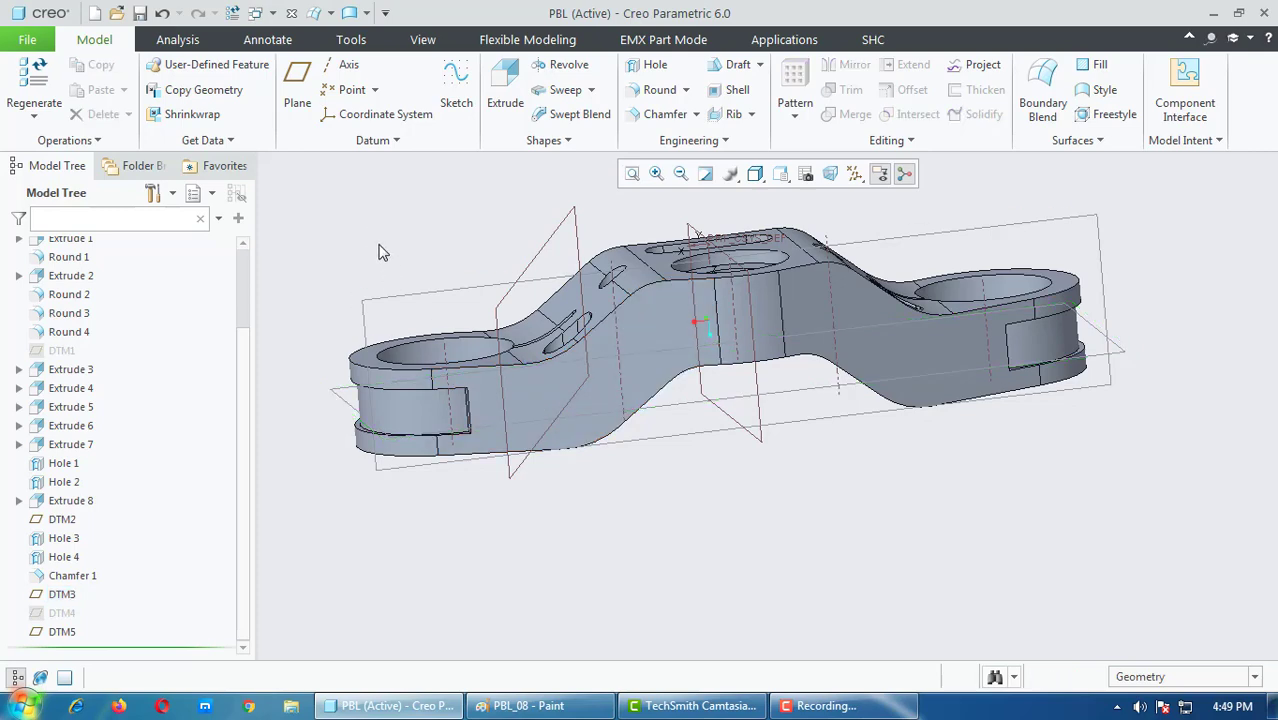
Step: Start a diameter-10 standard counterbored hole on the sloped side face
left_click(650, 66)
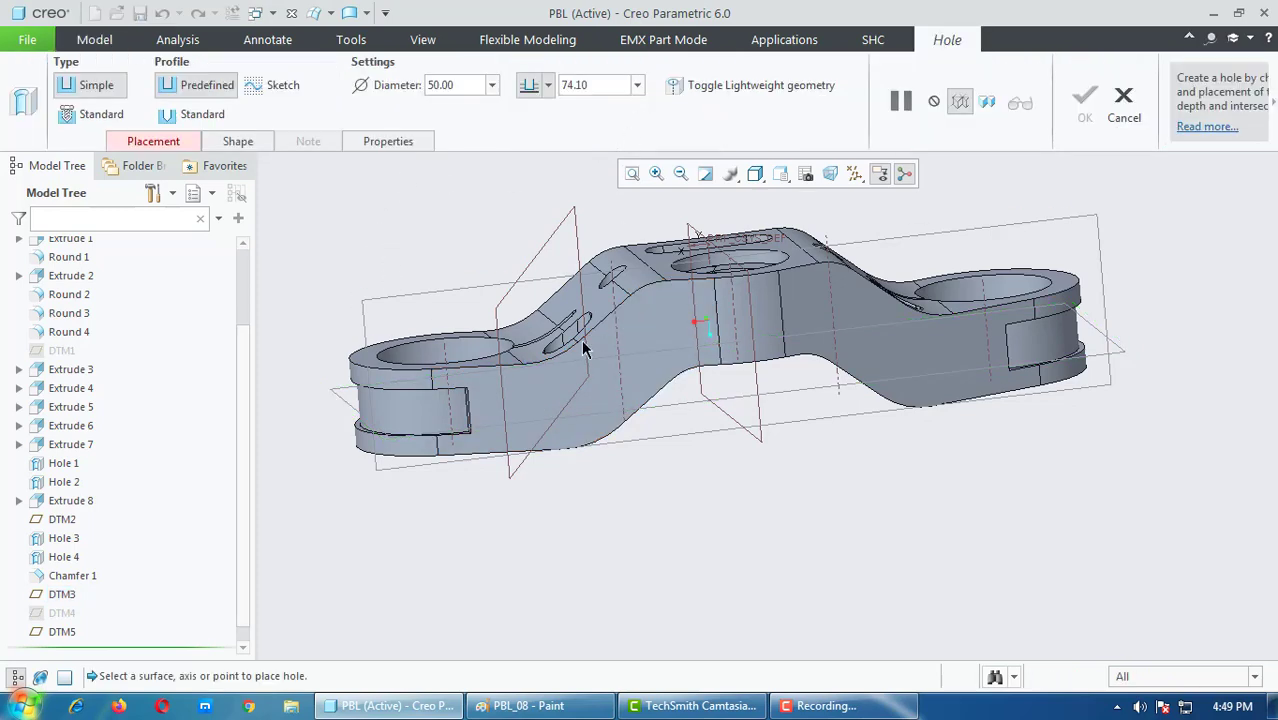
left_click(537, 385)
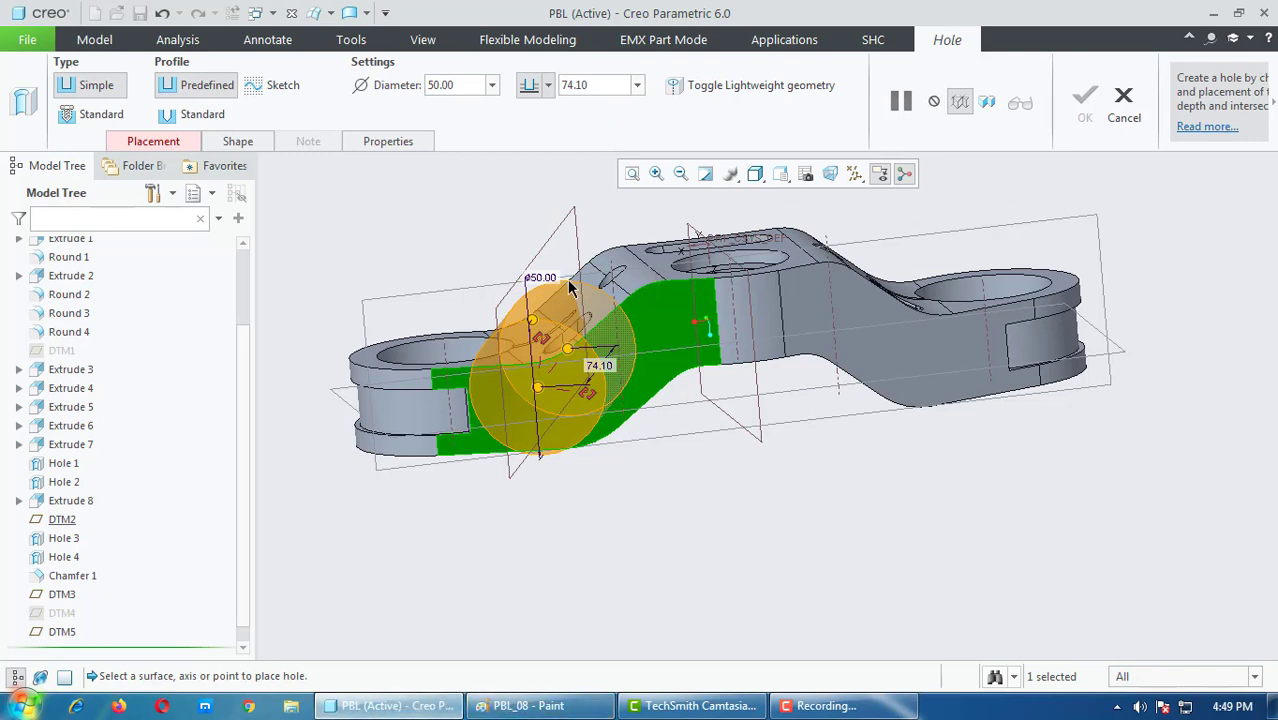
double_click(456, 85)
type("10")
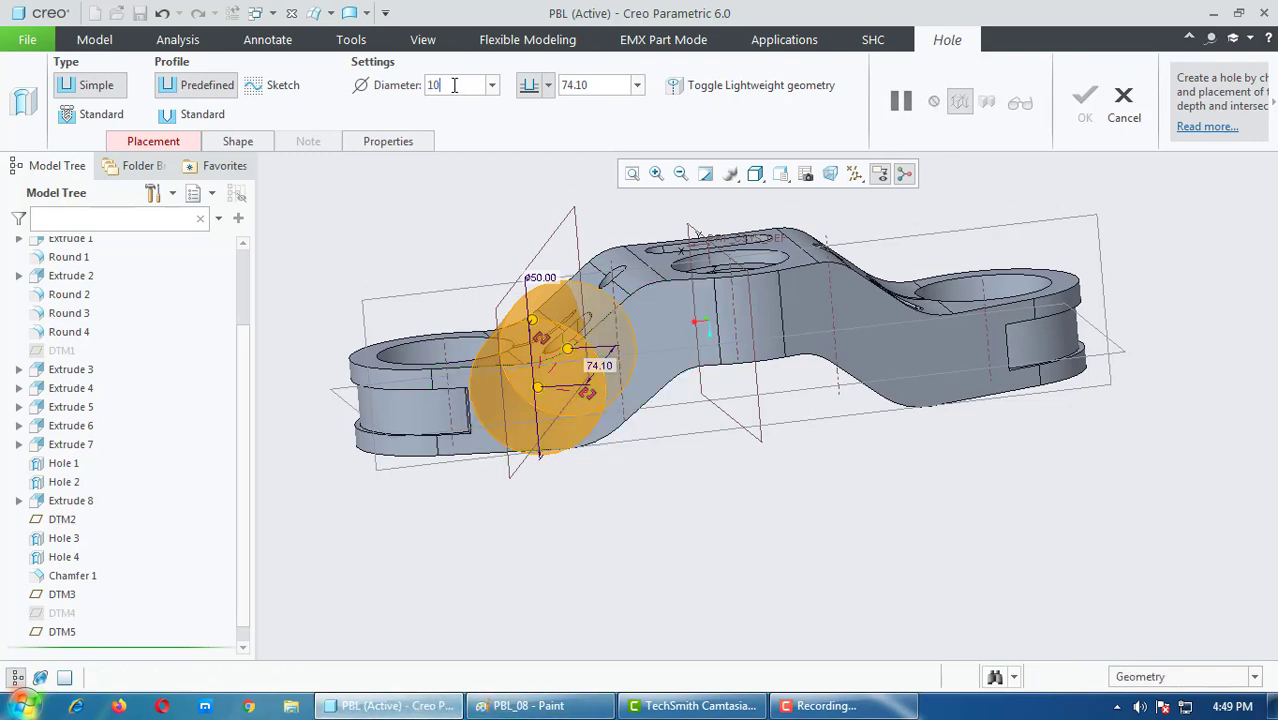
key("Return")
left_click(200, 114)
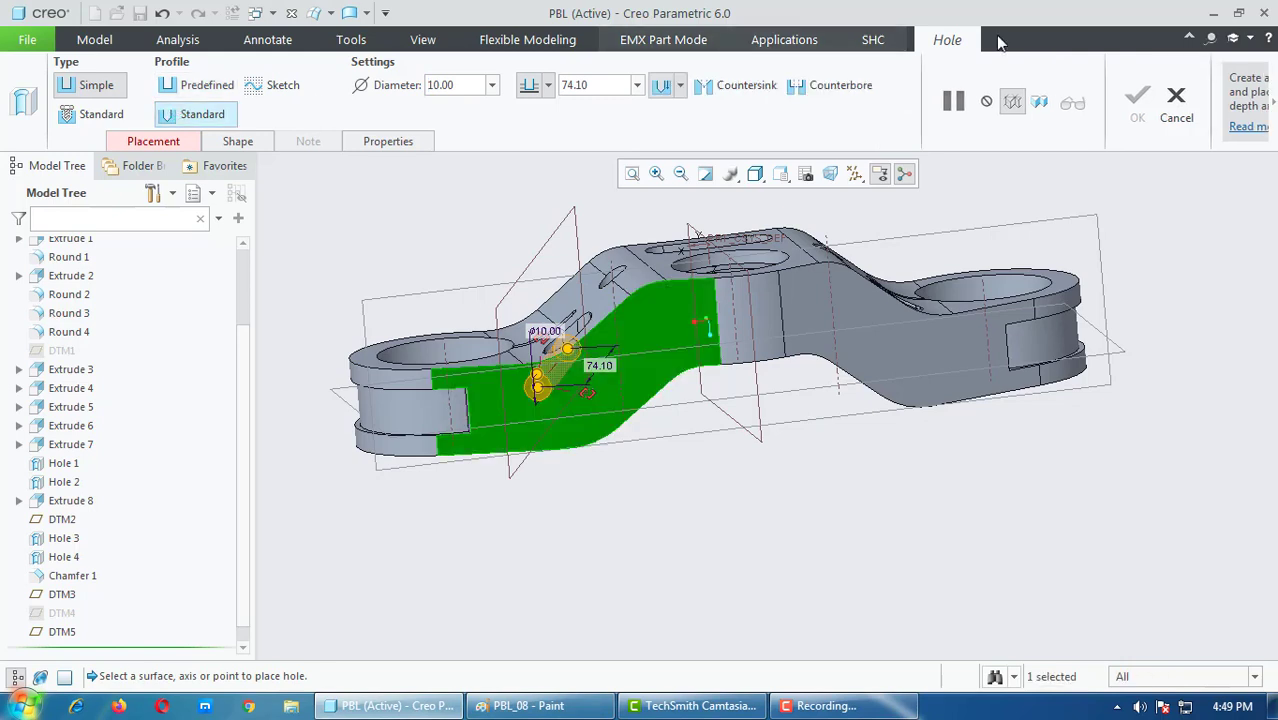
left_click(822, 88)
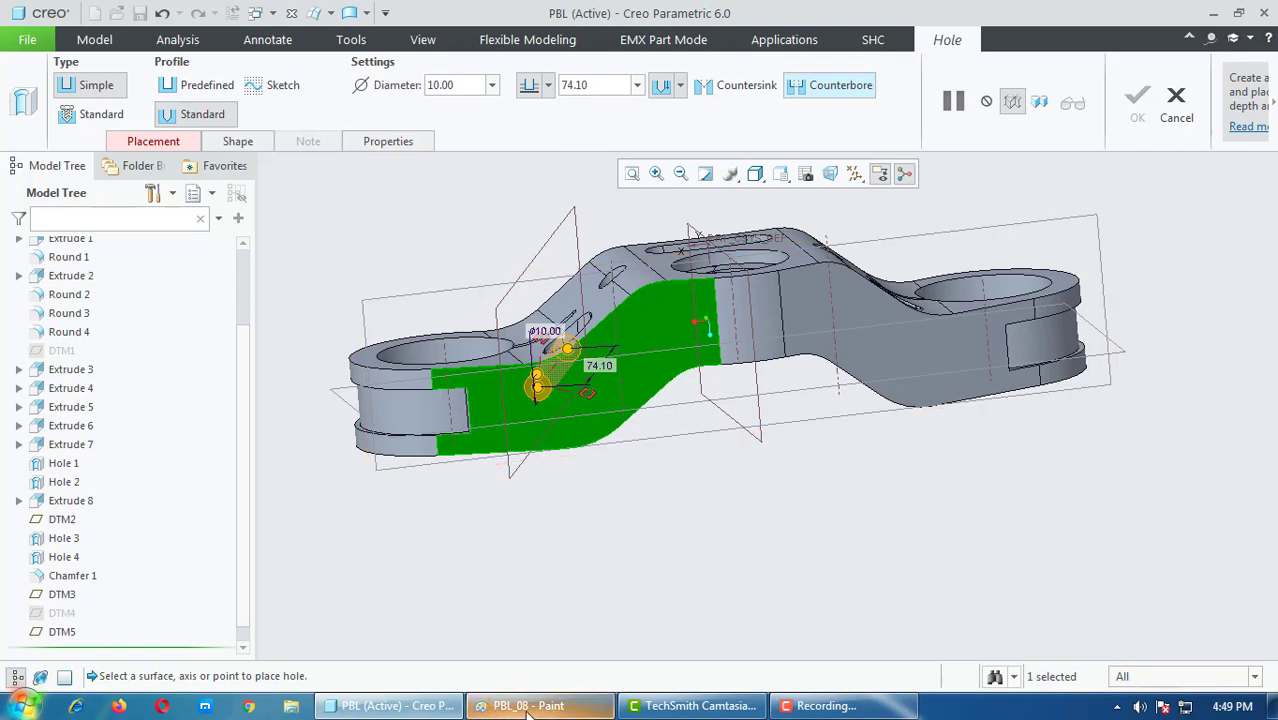
Step: Check the drawing, then set the hole depth to 57
left_click(572, 712)
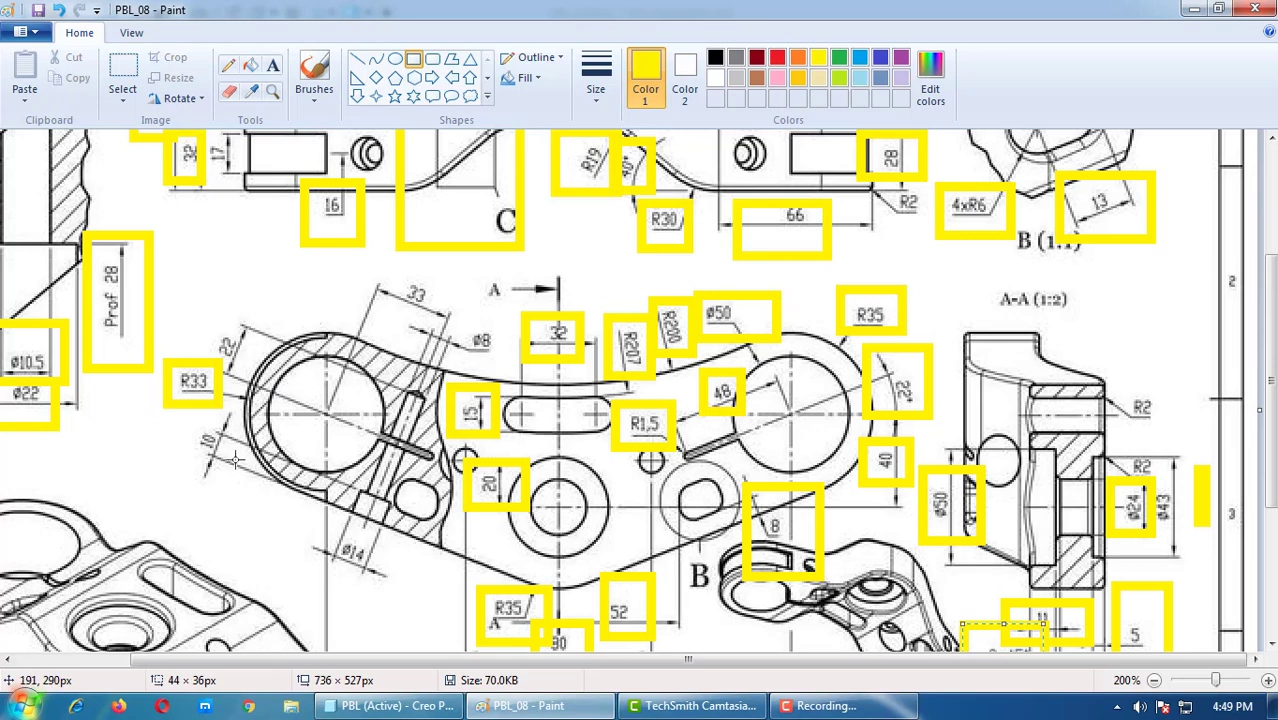
left_click(385, 705)
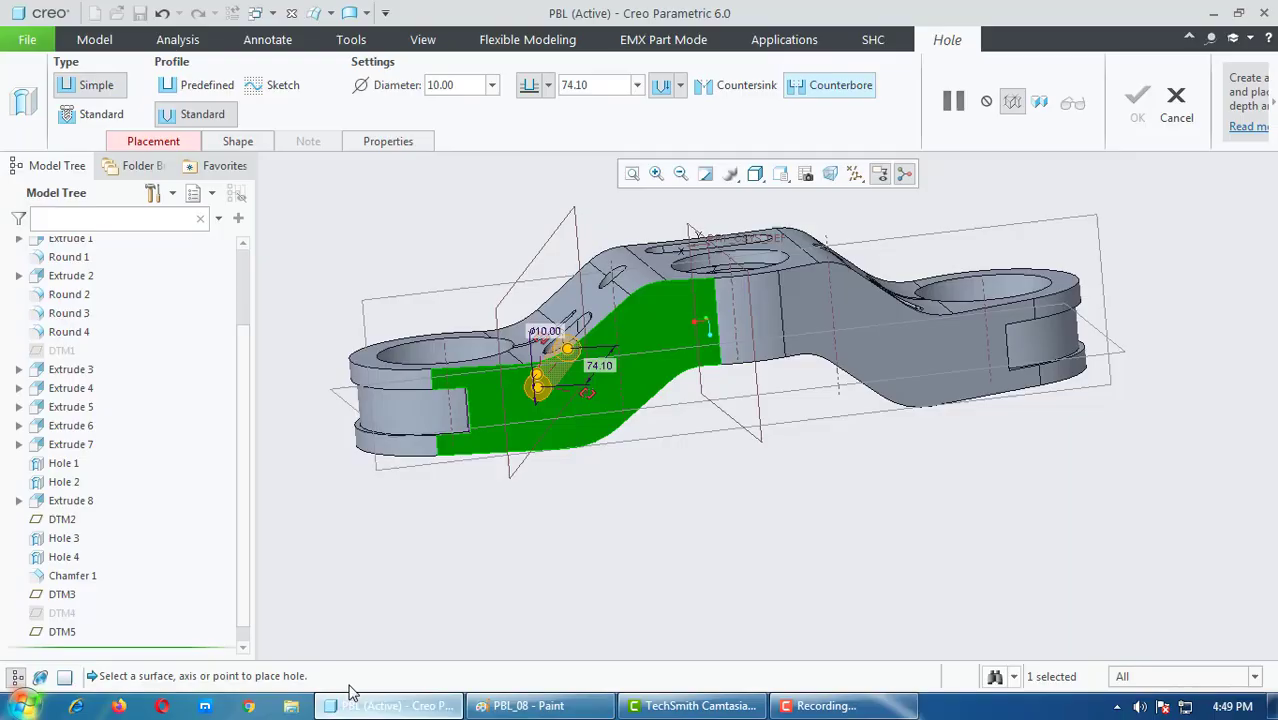
double_click(616, 88)
type("57")
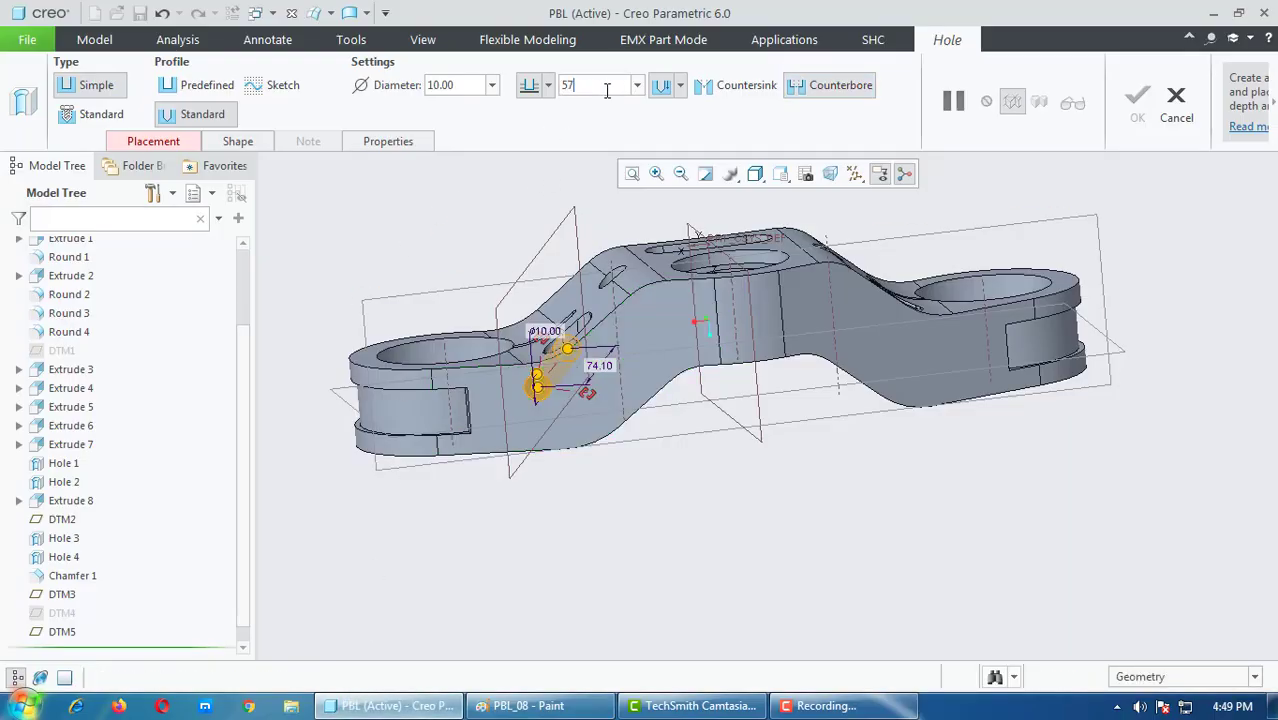
key("Return")
middle_click_drag(640, 473, 633, 505)
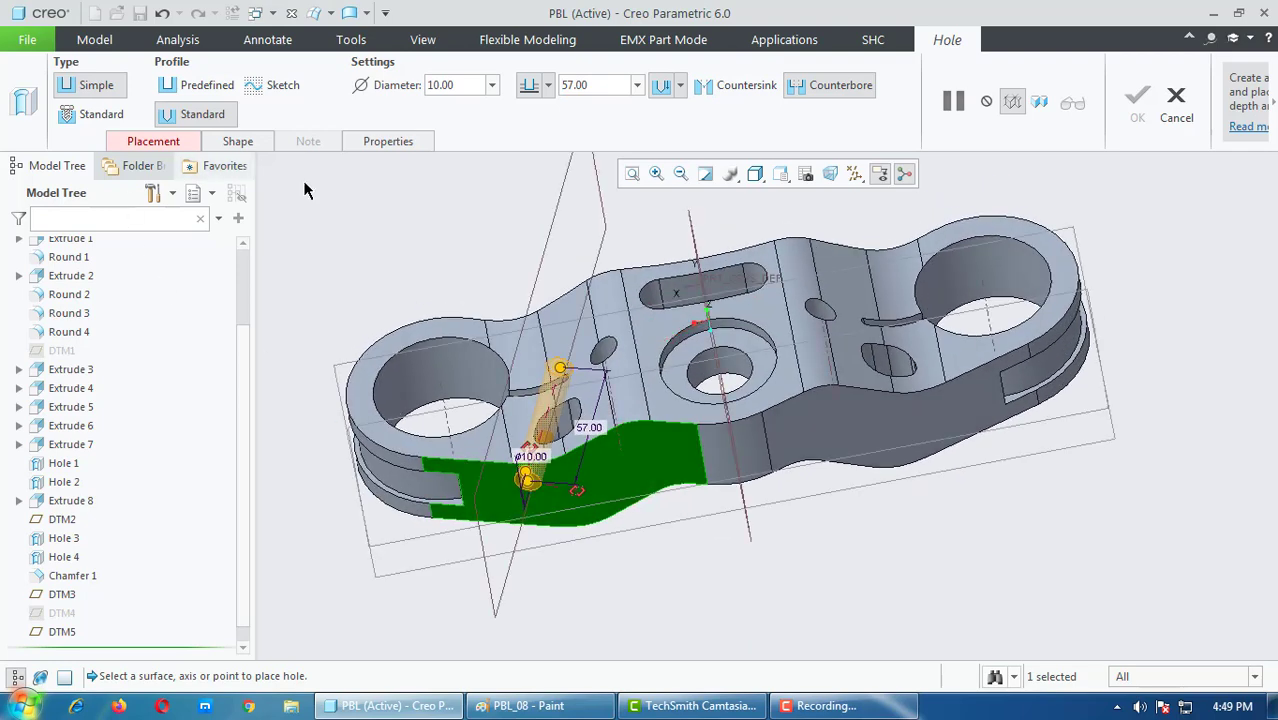
Step: Pick DTM5 and DTM3 as the hole's offset references
left_click(156, 143)
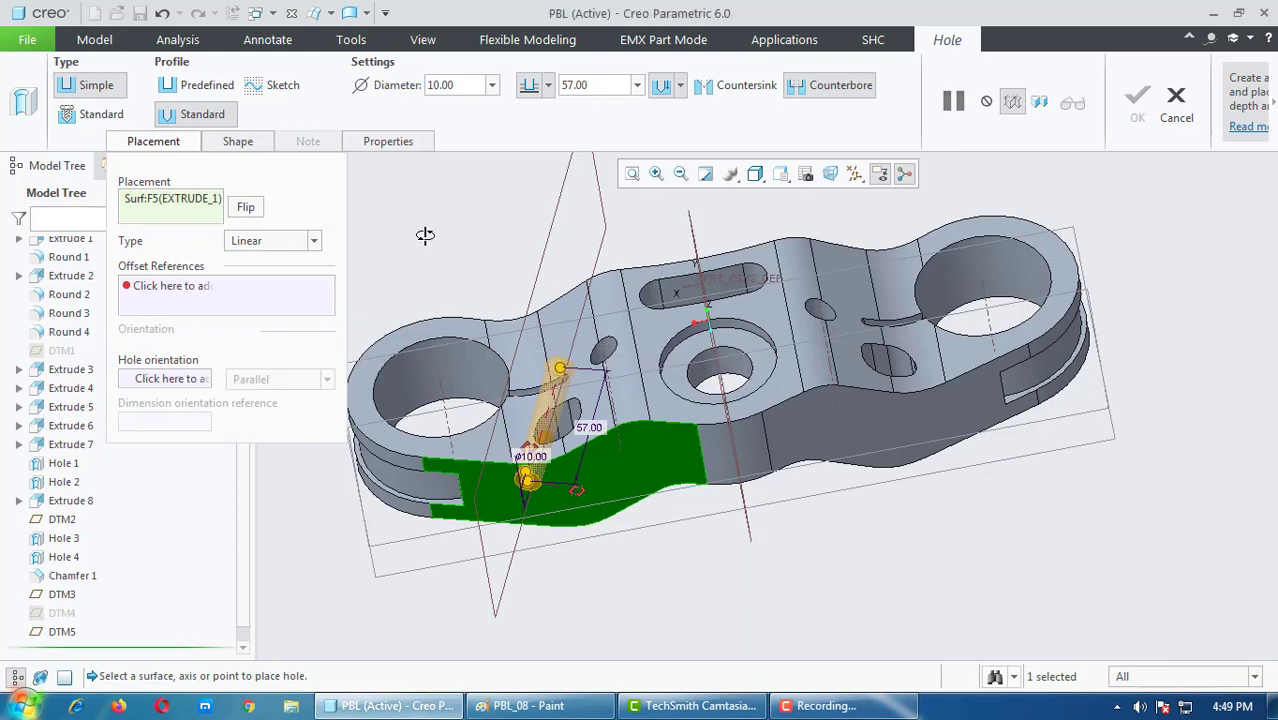
middle_click_drag(425, 234, 517, 456)
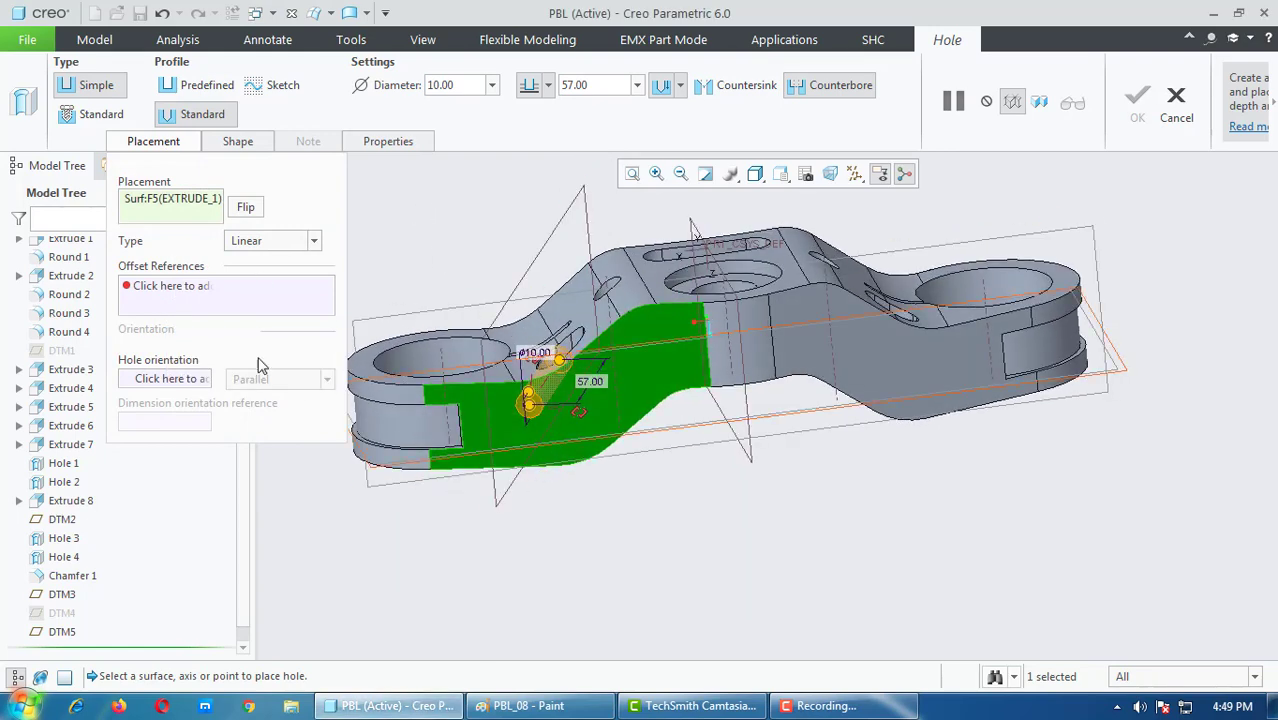
left_click(190, 290)
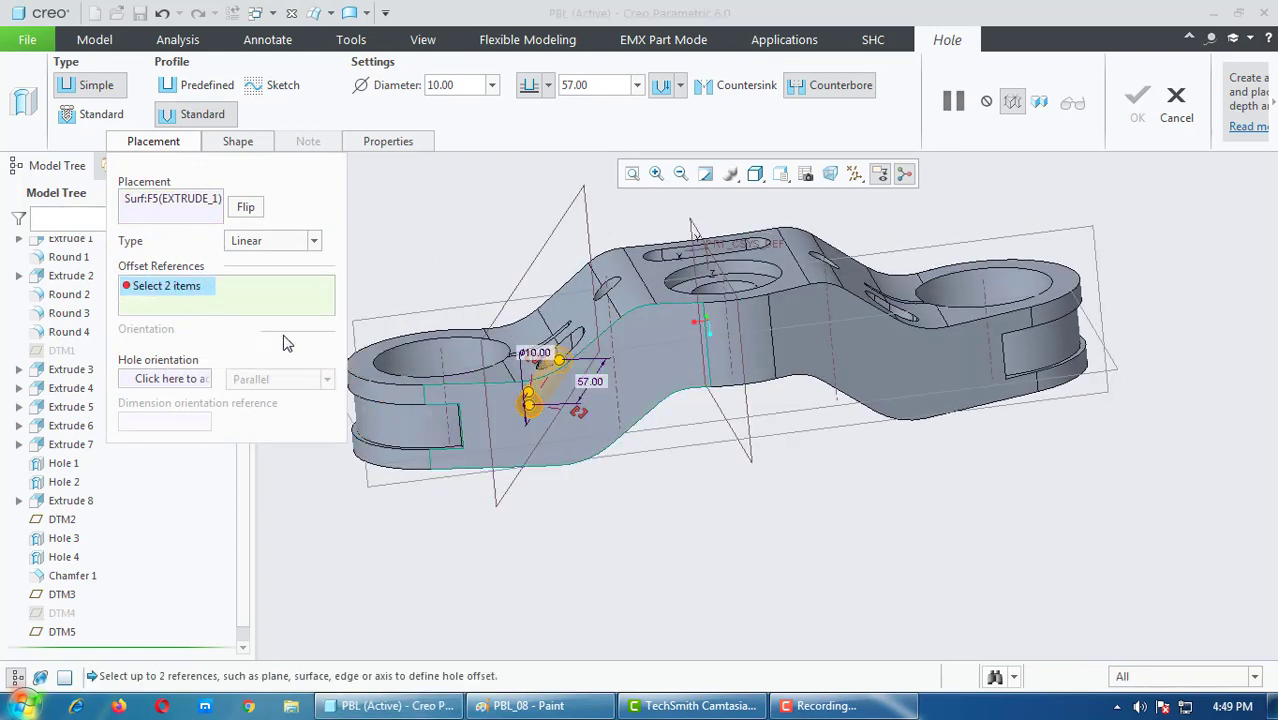
left_click(559, 220)
mouse_move(634, 450)
middle_mouse_down()
mouse_move(641, 427)
mouse_move(380, 420)
middle_mouse_up()
scroll(380, 420, "up", 3)
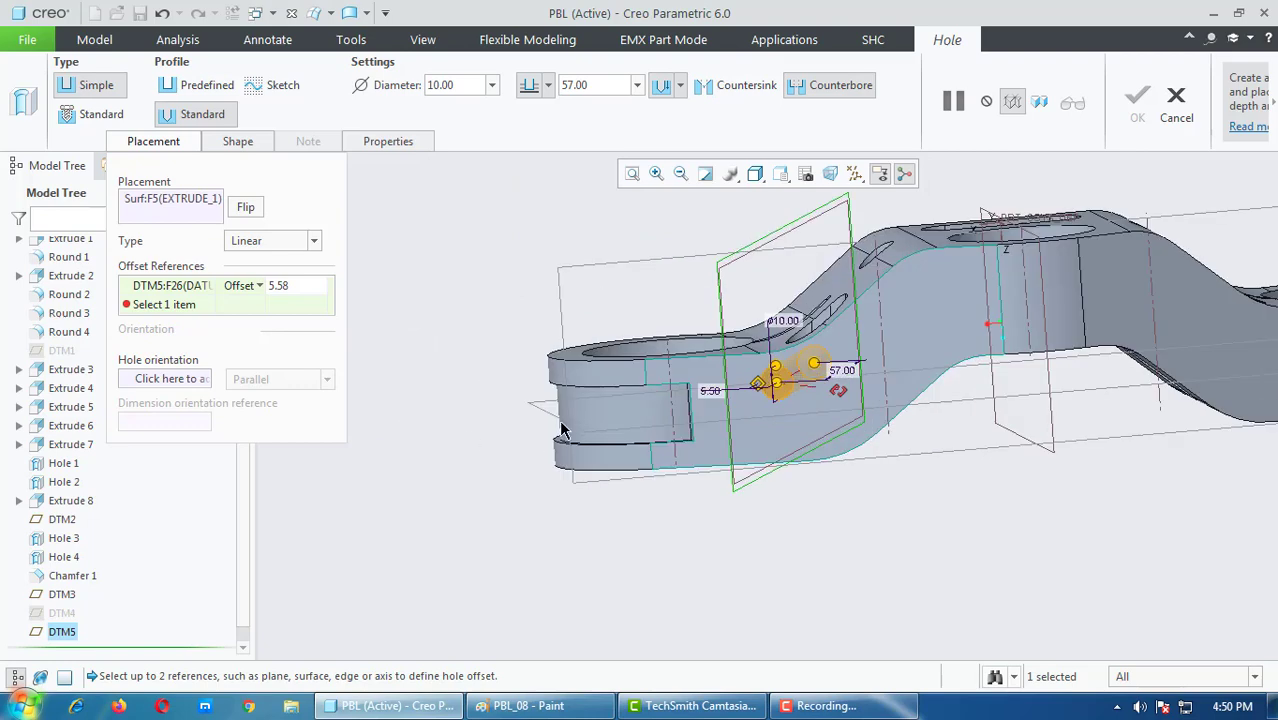
left_click(548, 418)
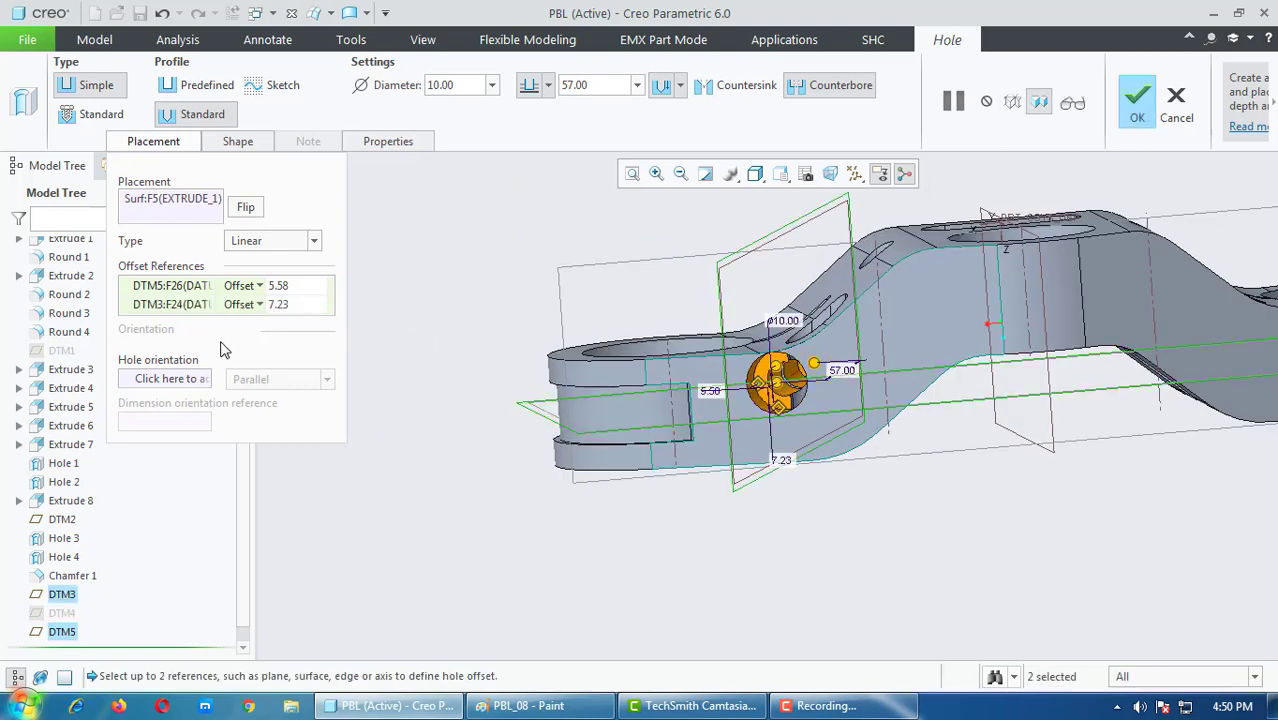
Step: Set both offsets from DTM5 and DTM3 to 0
left_click(278, 285)
type("0")
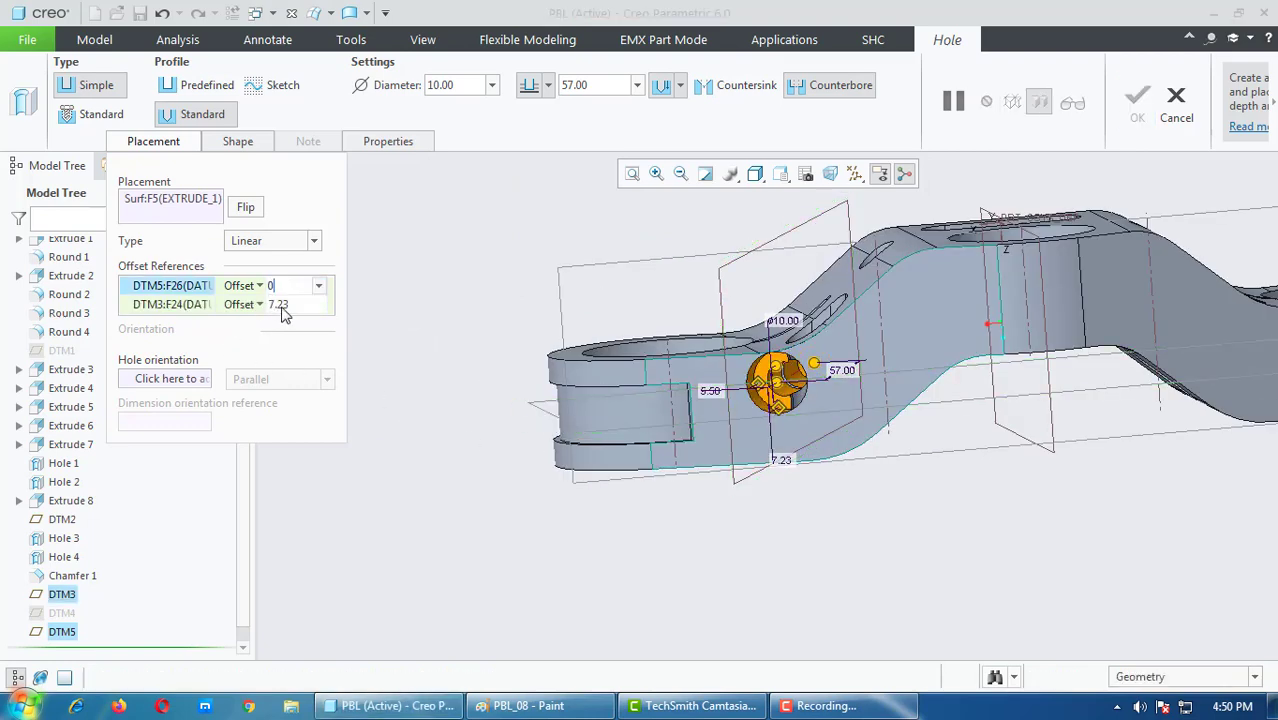
left_click(283, 304)
type("0")
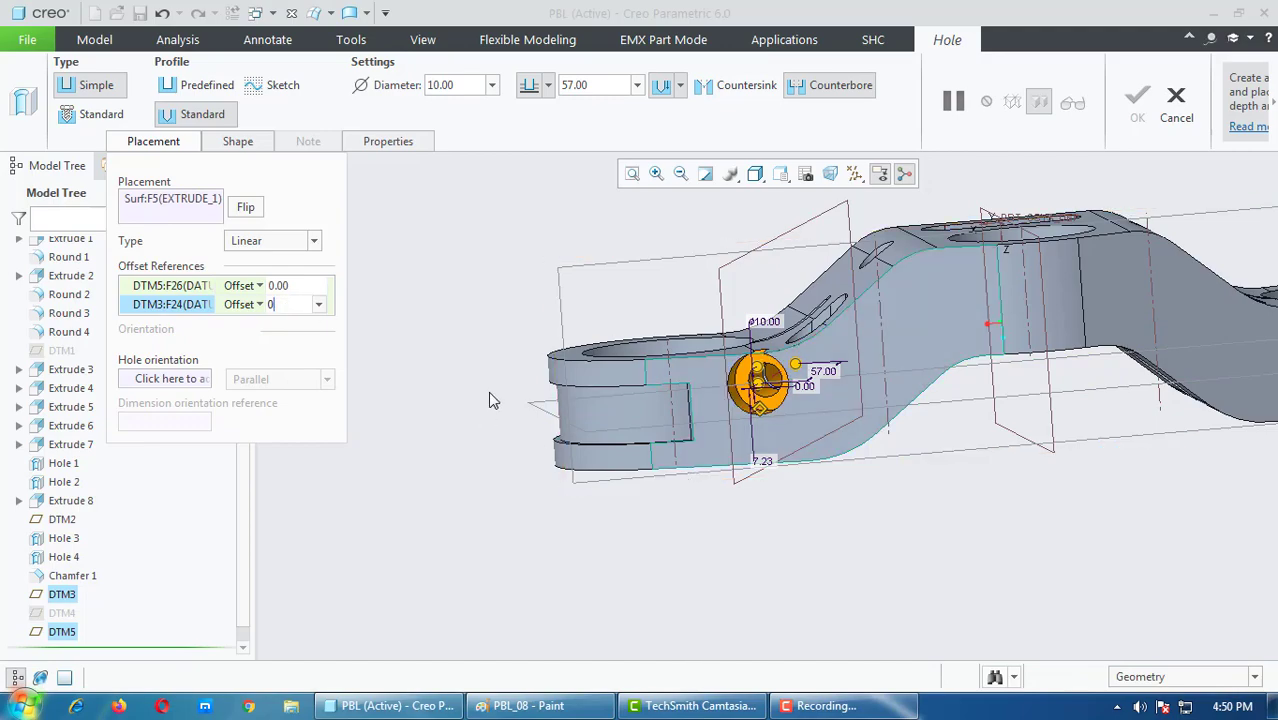
left_click(290, 285)
mouse_move(990, 571)
middle_mouse_down()
mouse_move(1010, 614)
mouse_move(1010, 574)
mouse_move(760, 515)
middle_mouse_up()
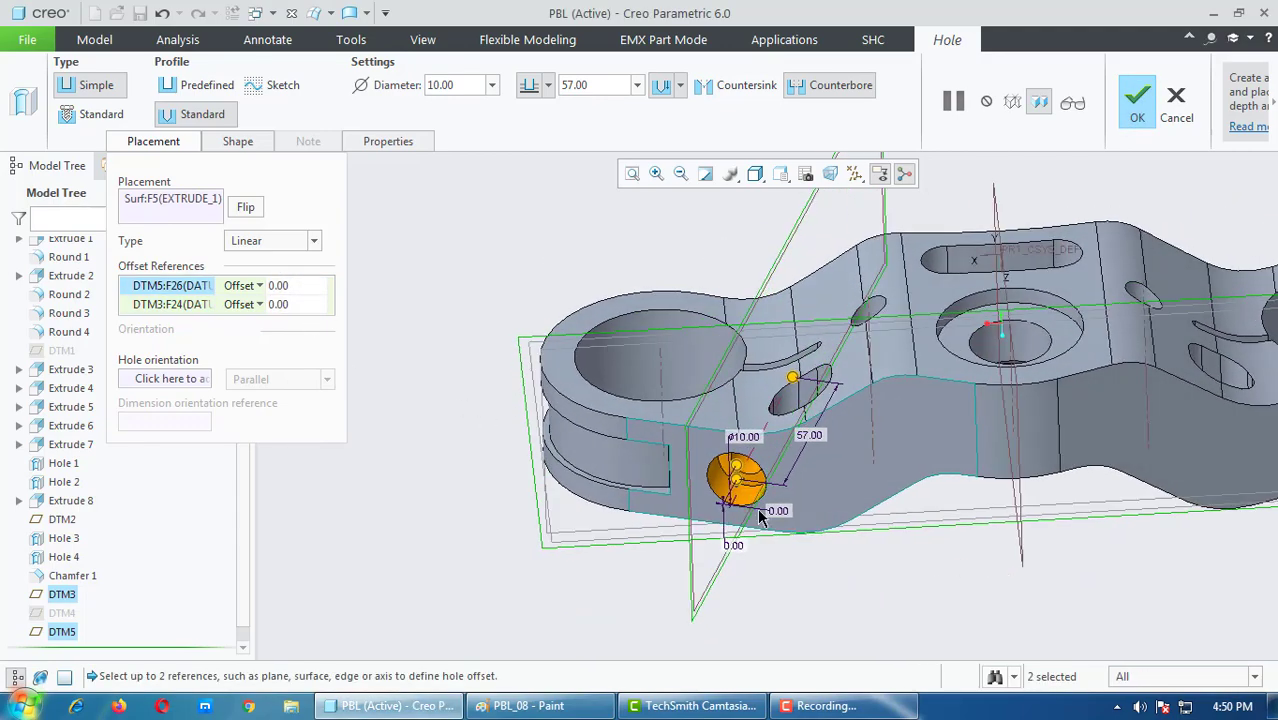
left_click(243, 145)
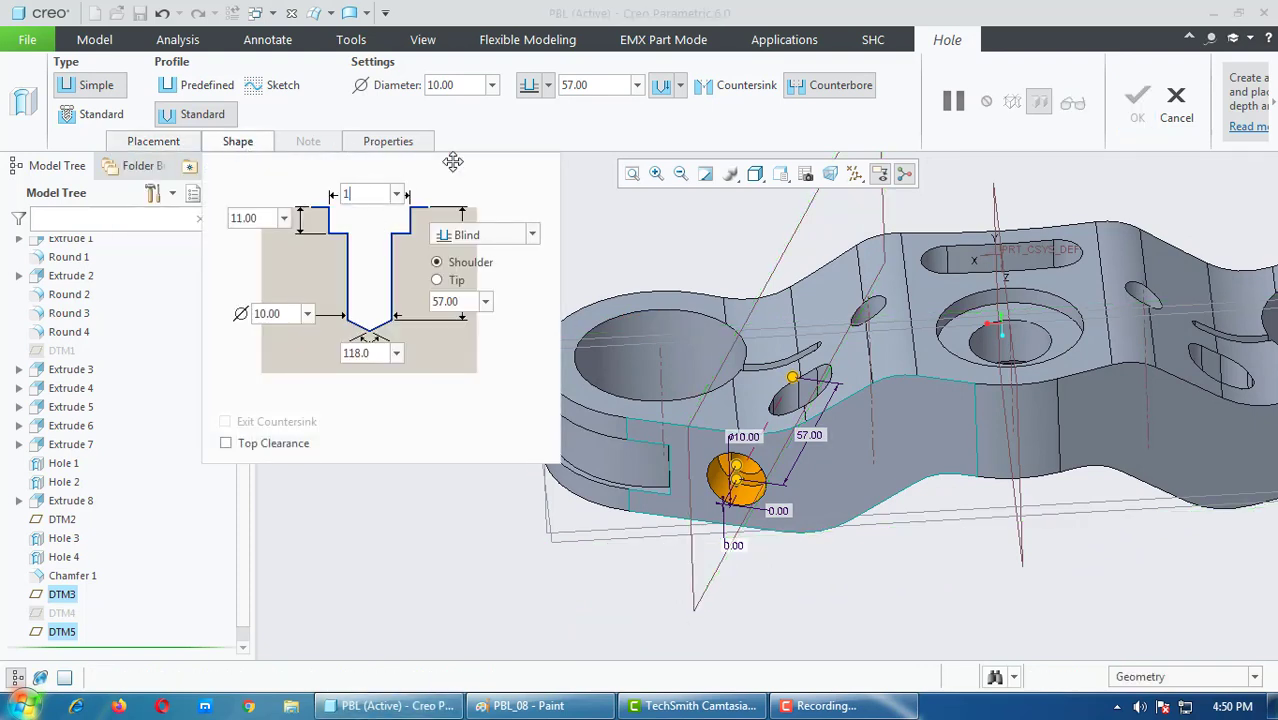
Step: Set the counterbore to diameter 14 and depth 10, then complete Hole 5
type("10")
key("Return")
left_click(503, 327)
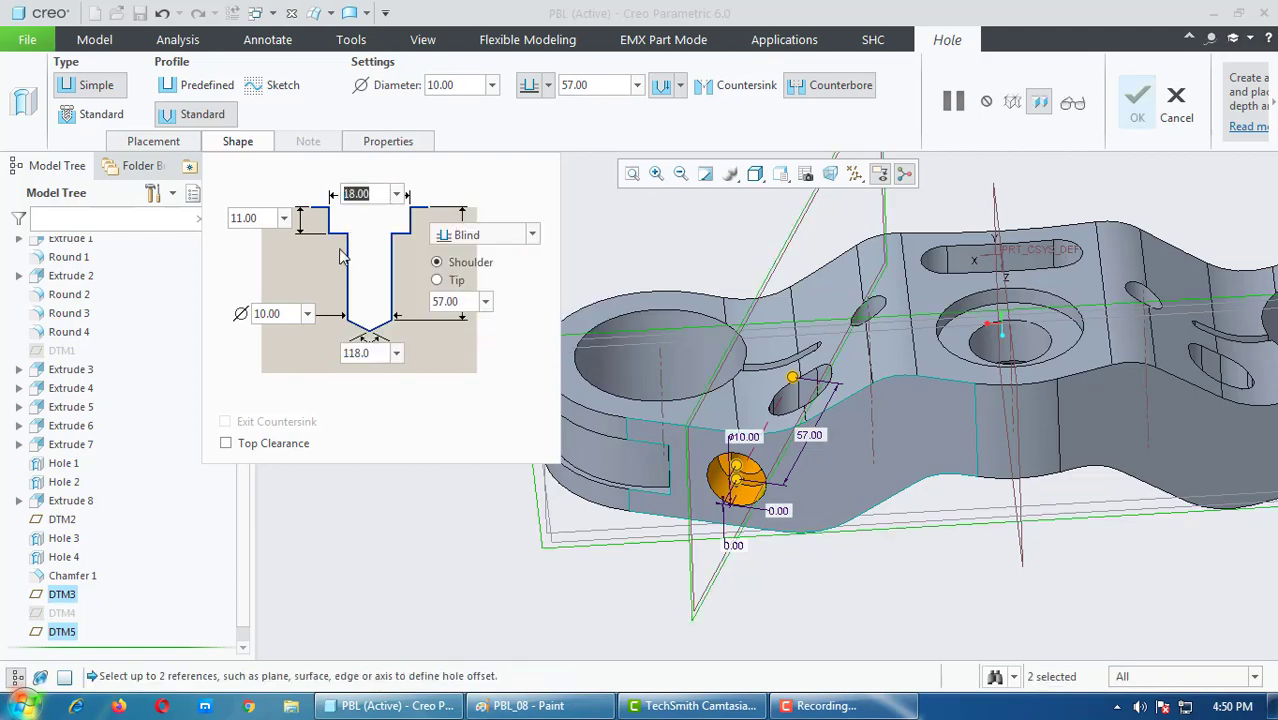
left_click(508, 709)
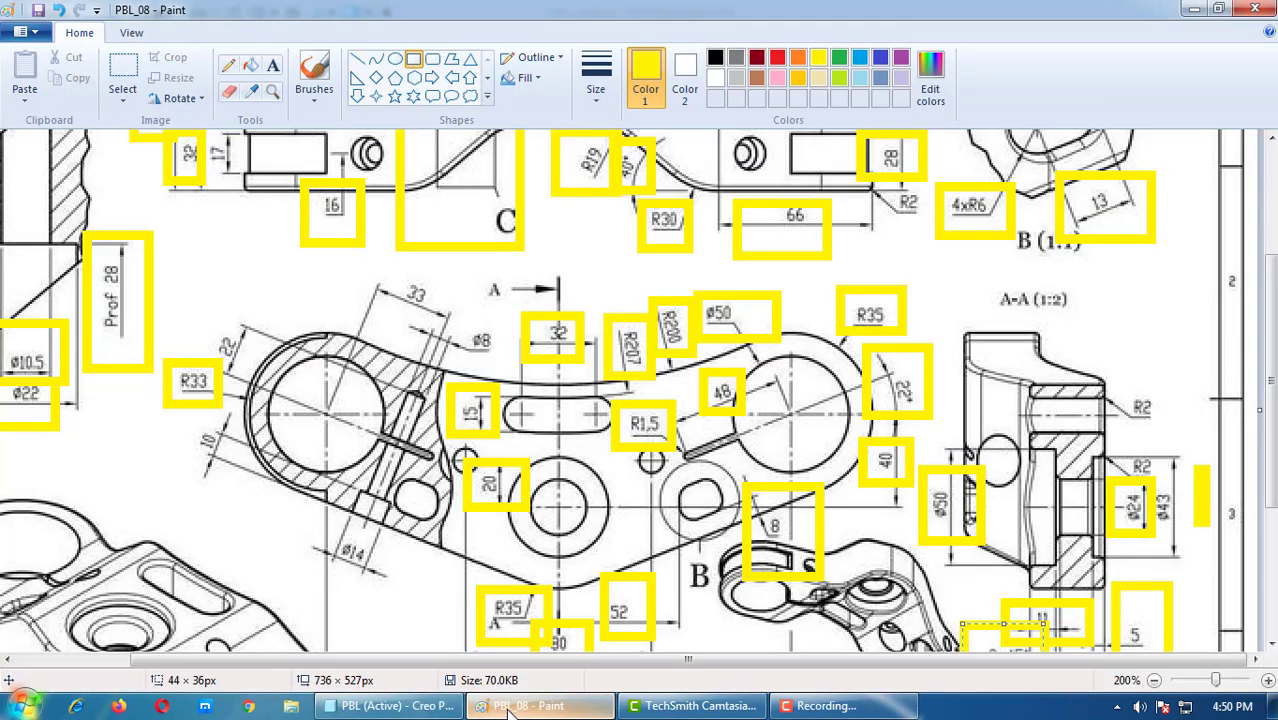
left_click(508, 709)
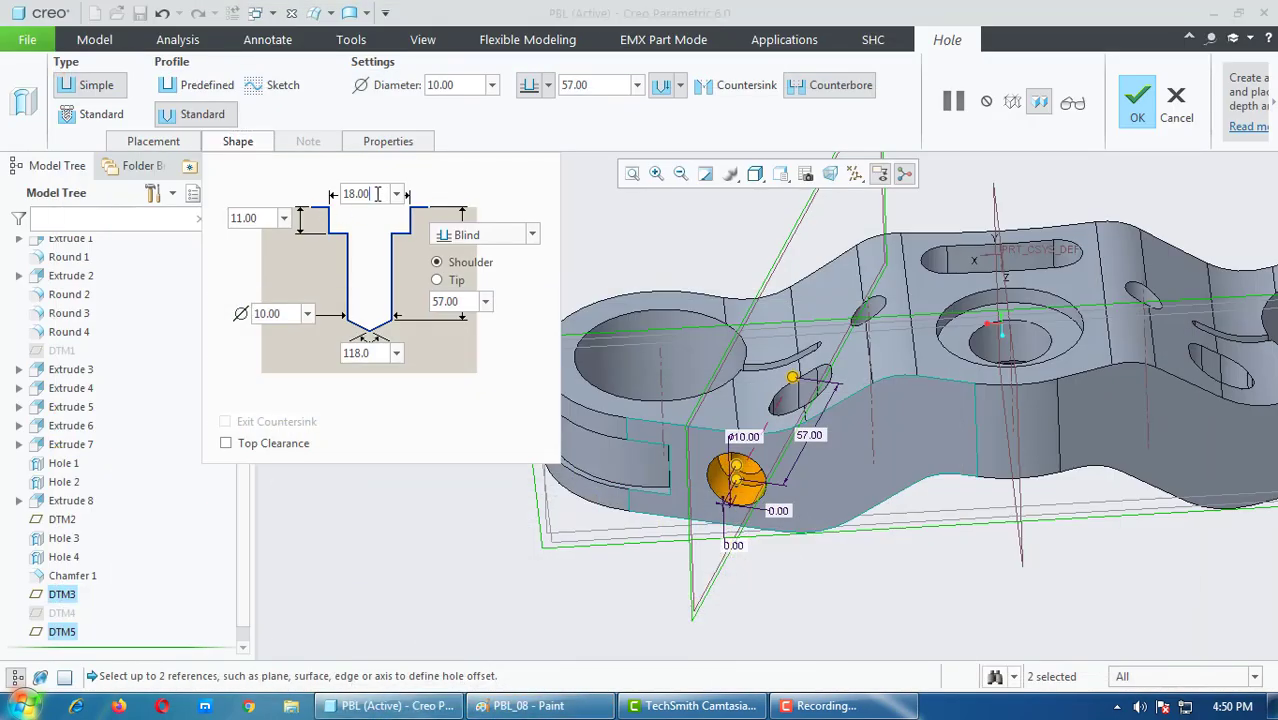
type("14")
key("Return")
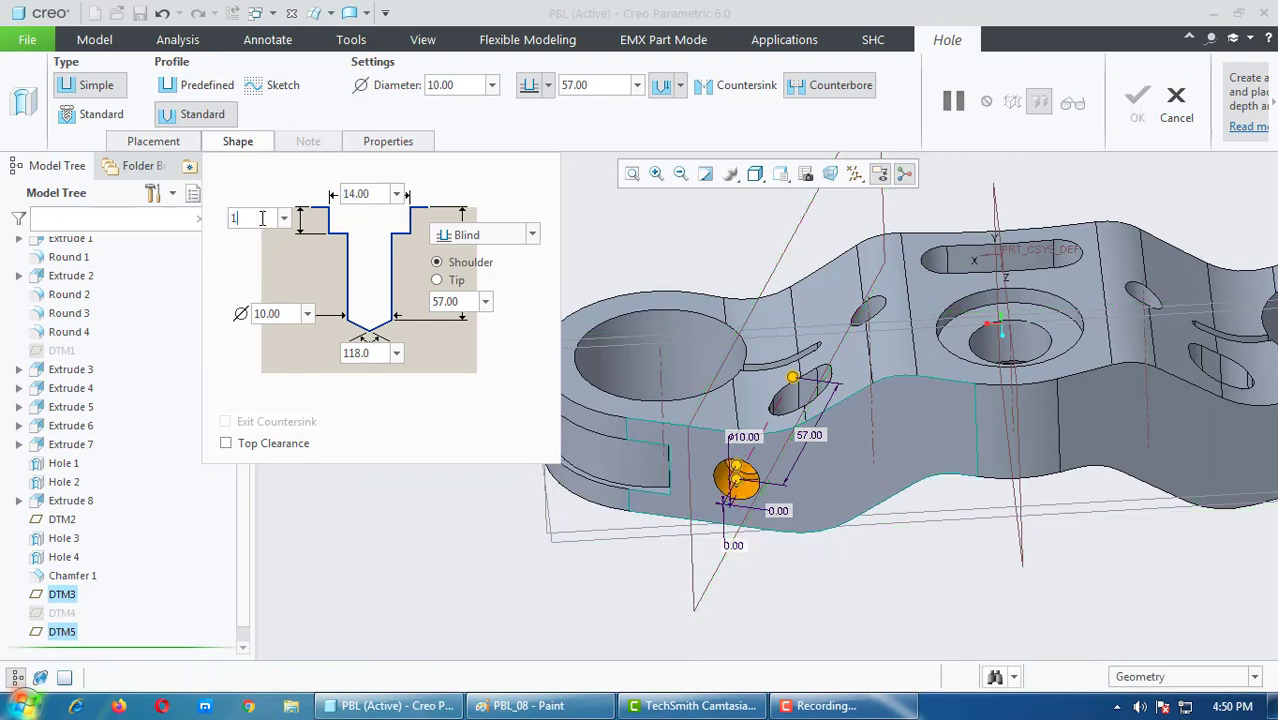
type("10")
key("Return")
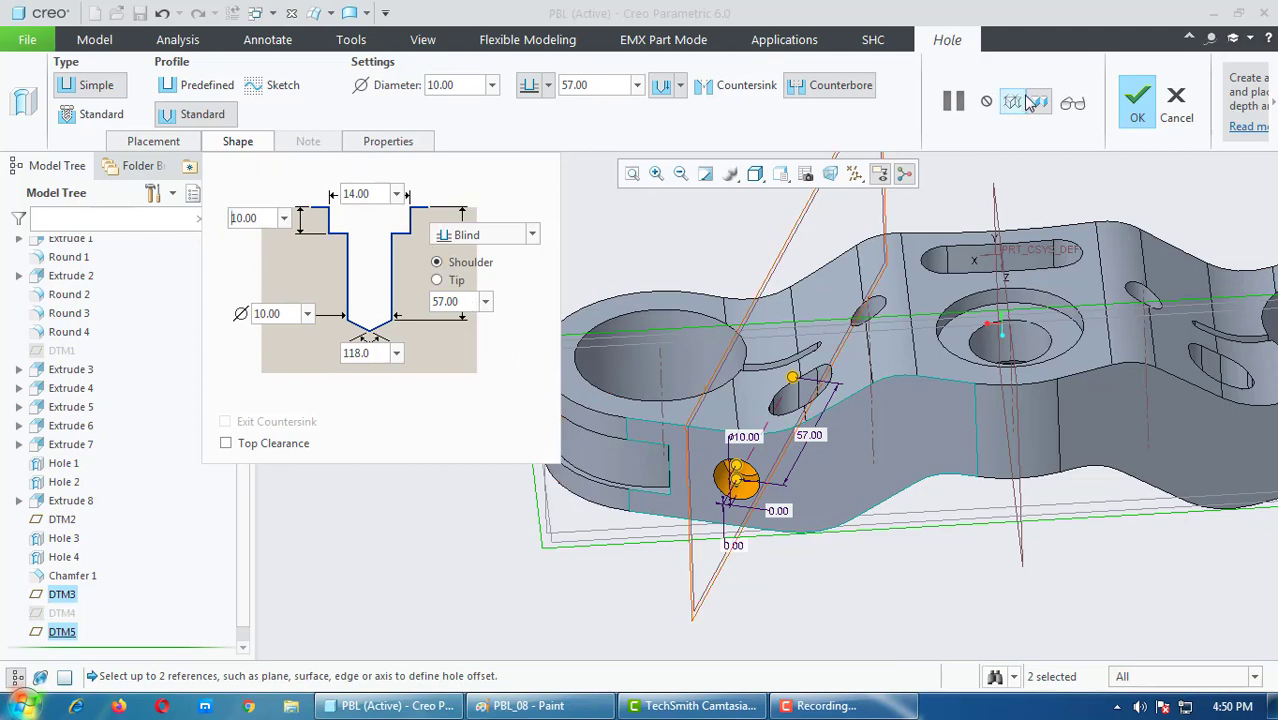
middle_click_drag(848, 494, 1152, 170)
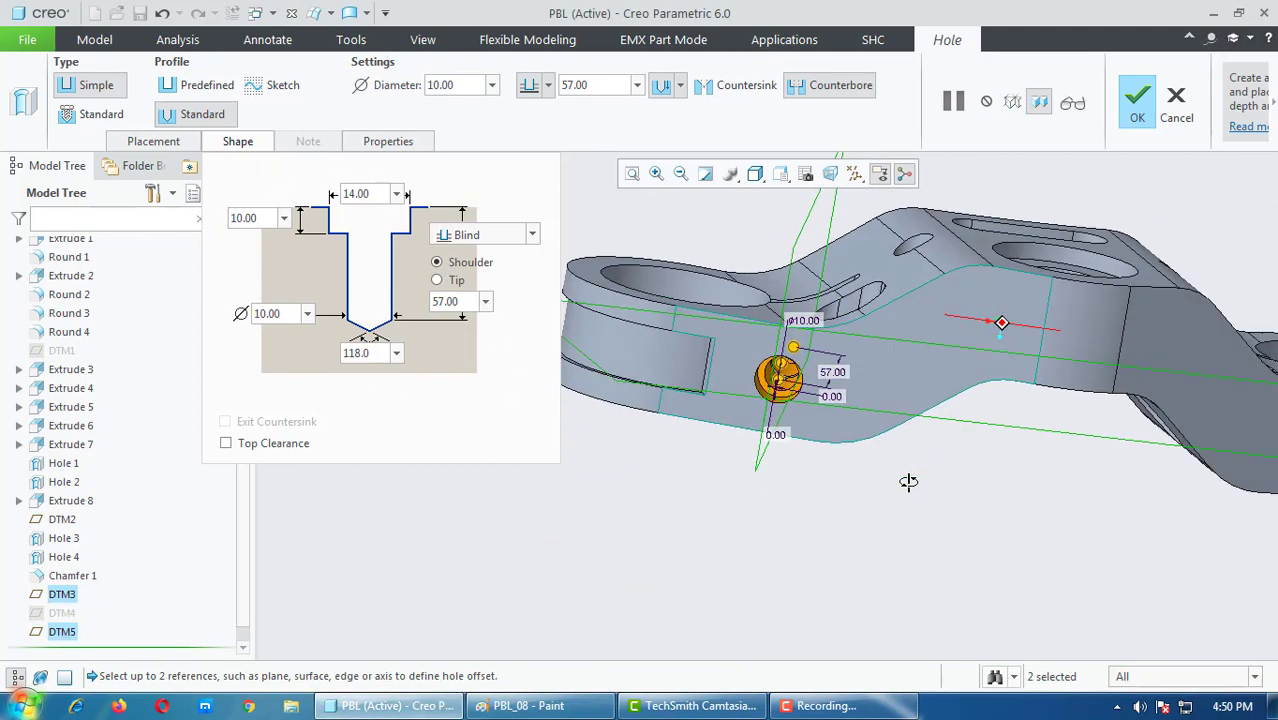
left_click(1135, 97)
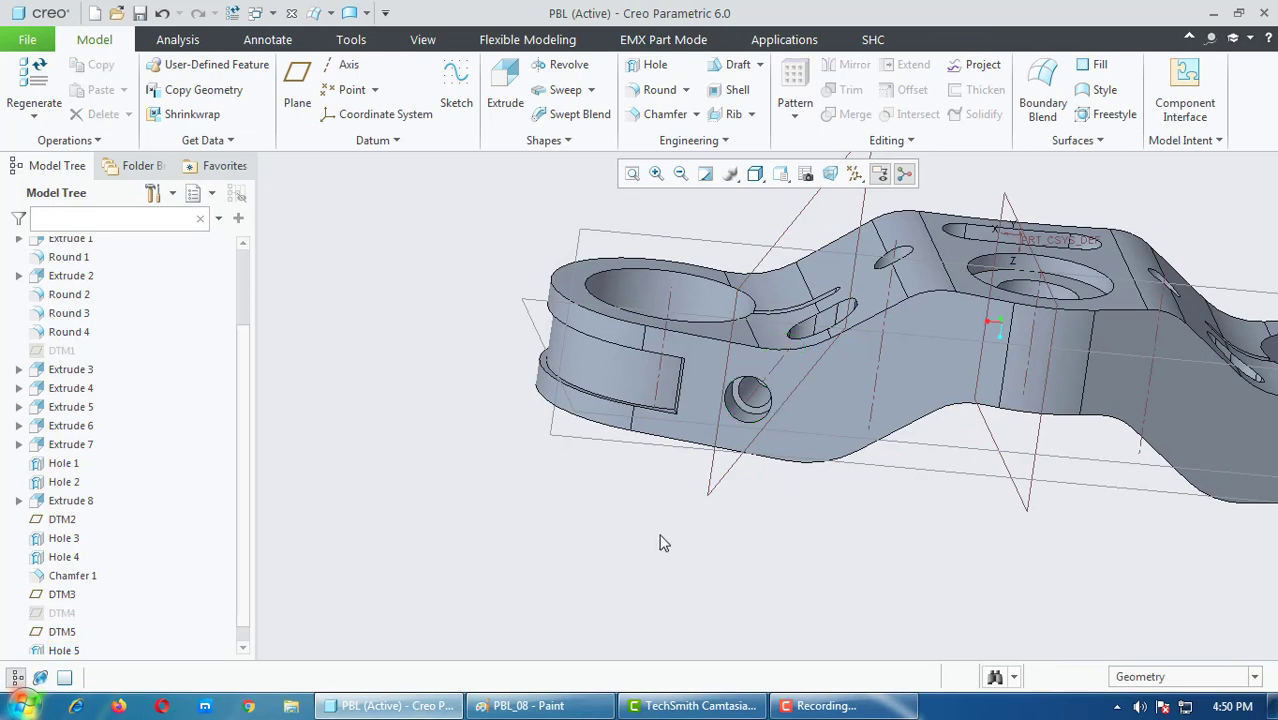
Step: Hide datum planes DTM5 and DTM3
key("ctrl+d")
middle_click_drag(650, 539, 673, 514)
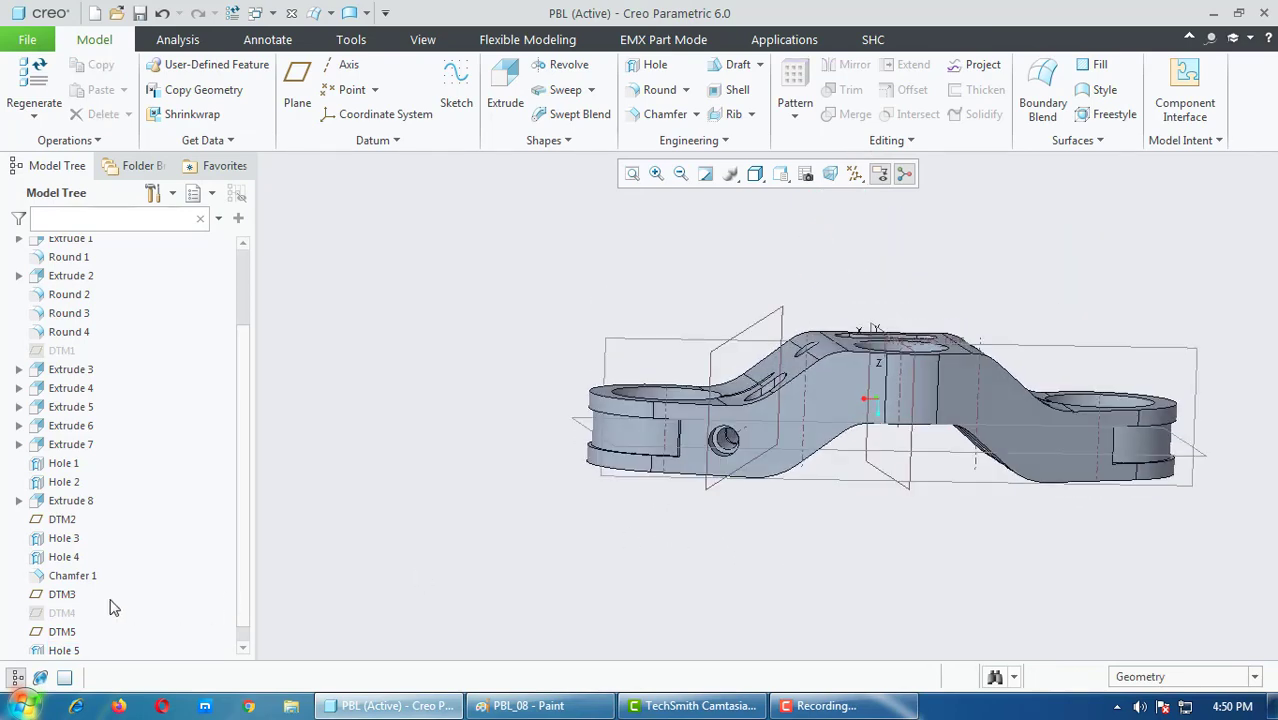
scroll(108, 604, "down", 1)
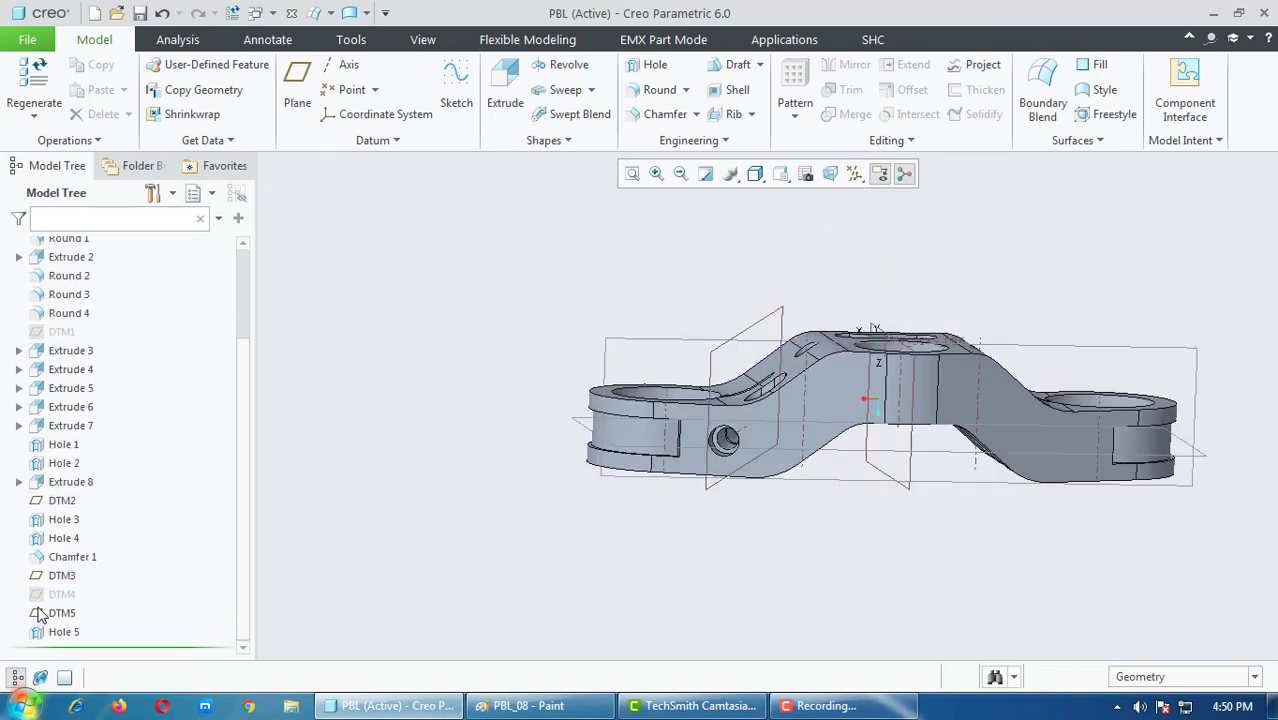
right_click(52, 614)
left_click(104, 285)
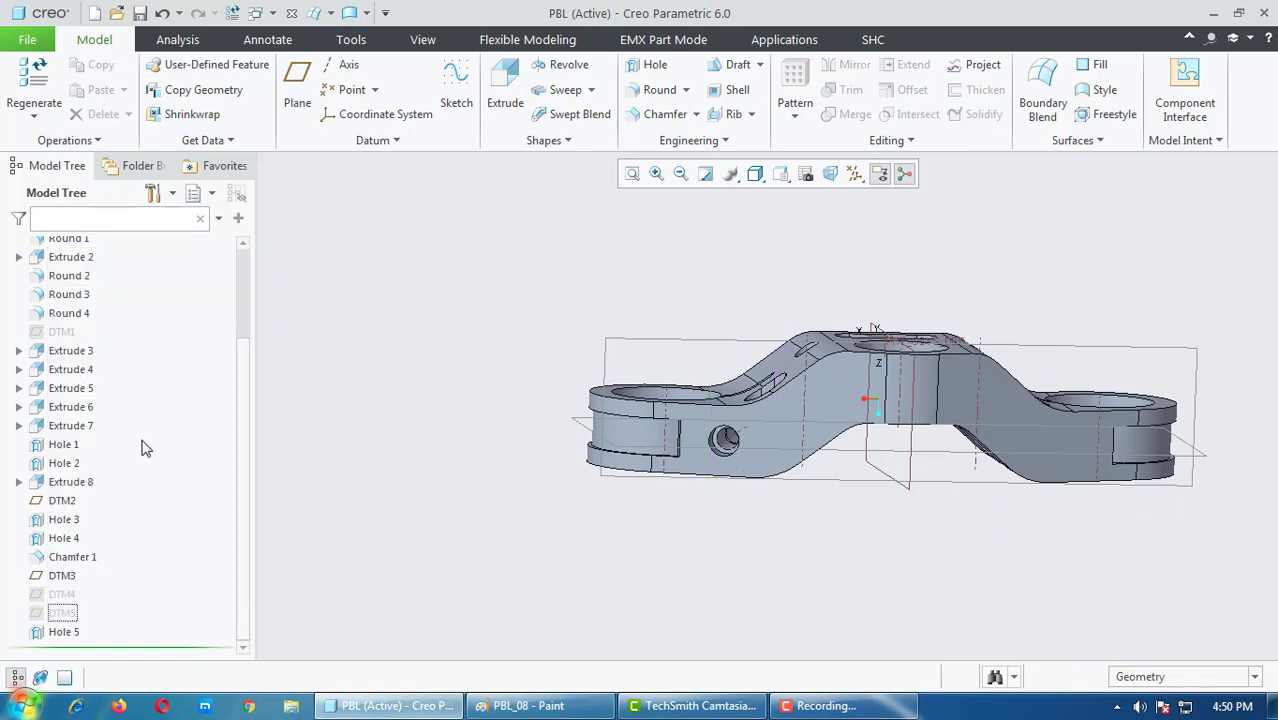
right_click(68, 580)
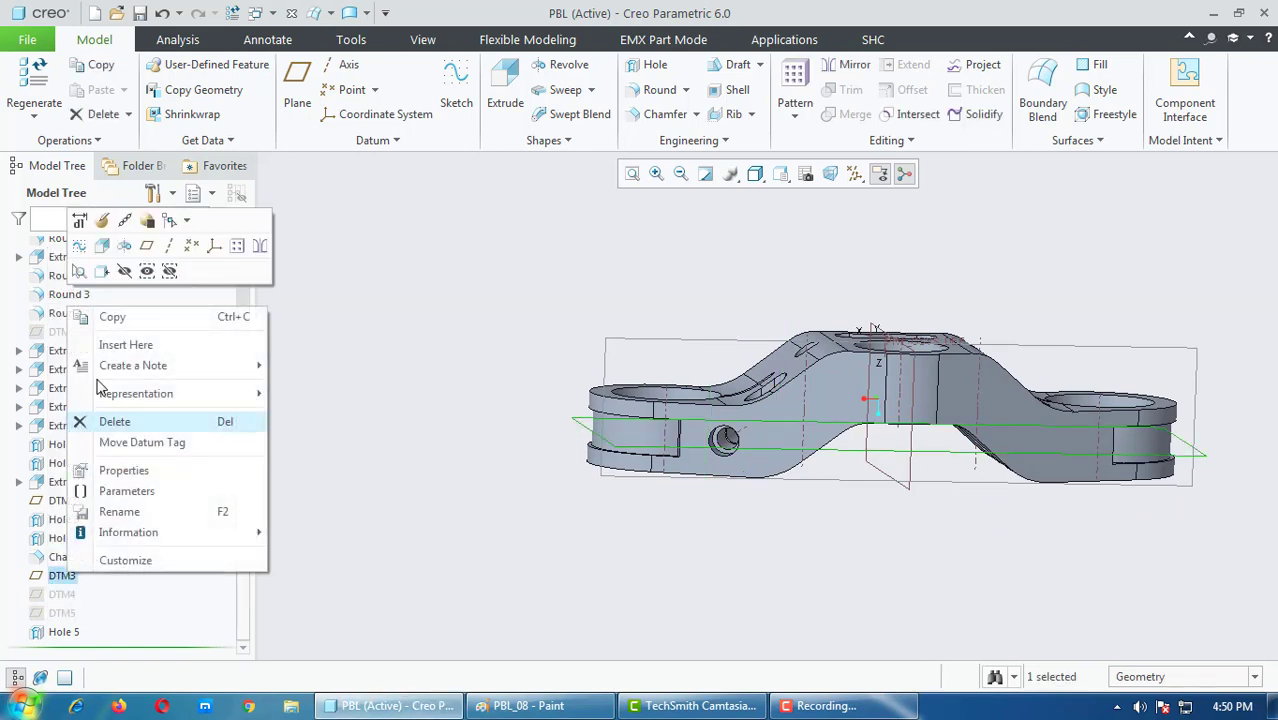
left_click(127, 278)
Step: Mirror Hole 5 across DTM2 to create Mirror 1
left_click(70, 632)
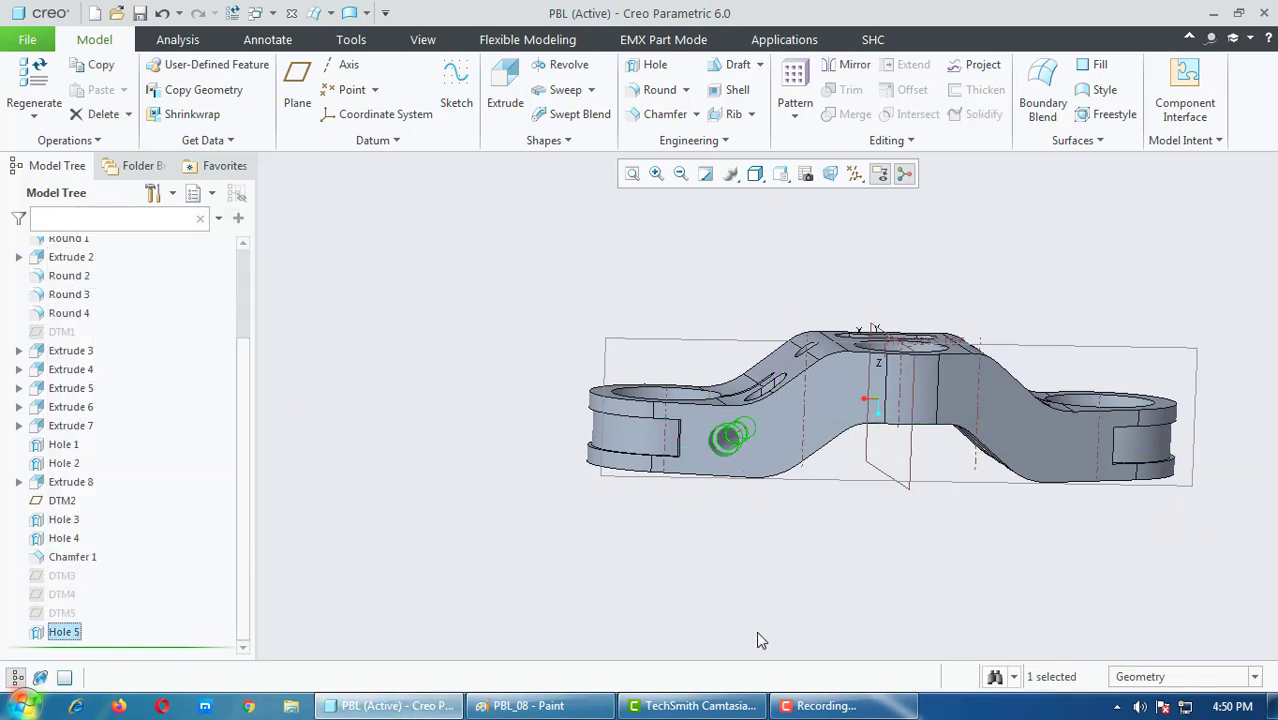
middle_click_drag(756, 631, 736, 660)
left_click(853, 75)
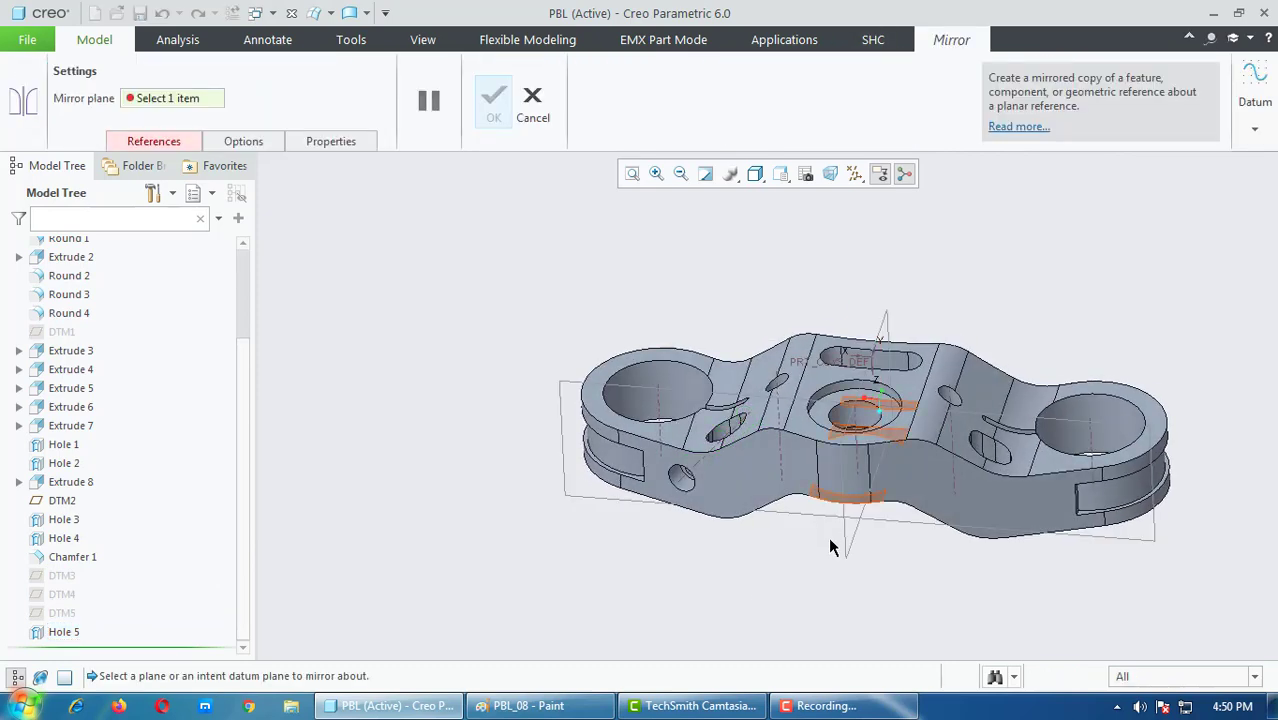
left_click(846, 548)
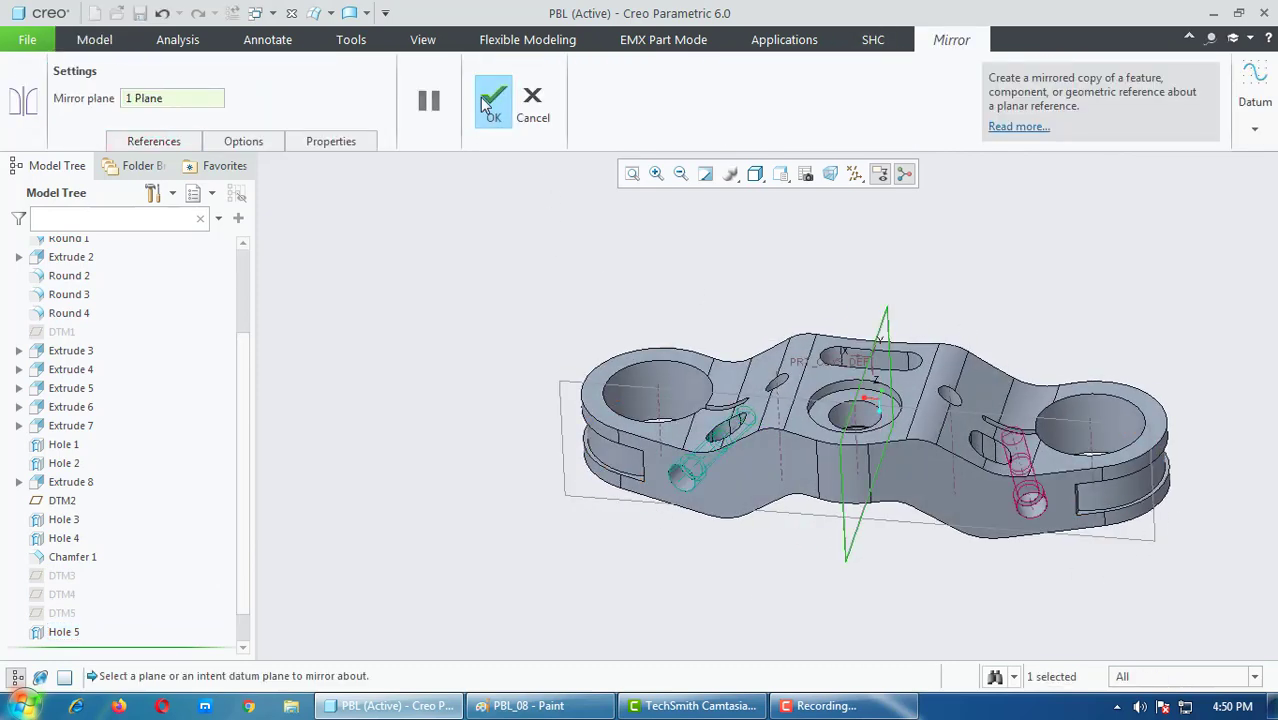
left_click(493, 100)
mouse_move(740, 398)
middle_mouse_down()
mouse_move(732, 380)
mouse_move(736, 476)
mouse_move(700, 540)
middle_mouse_up()
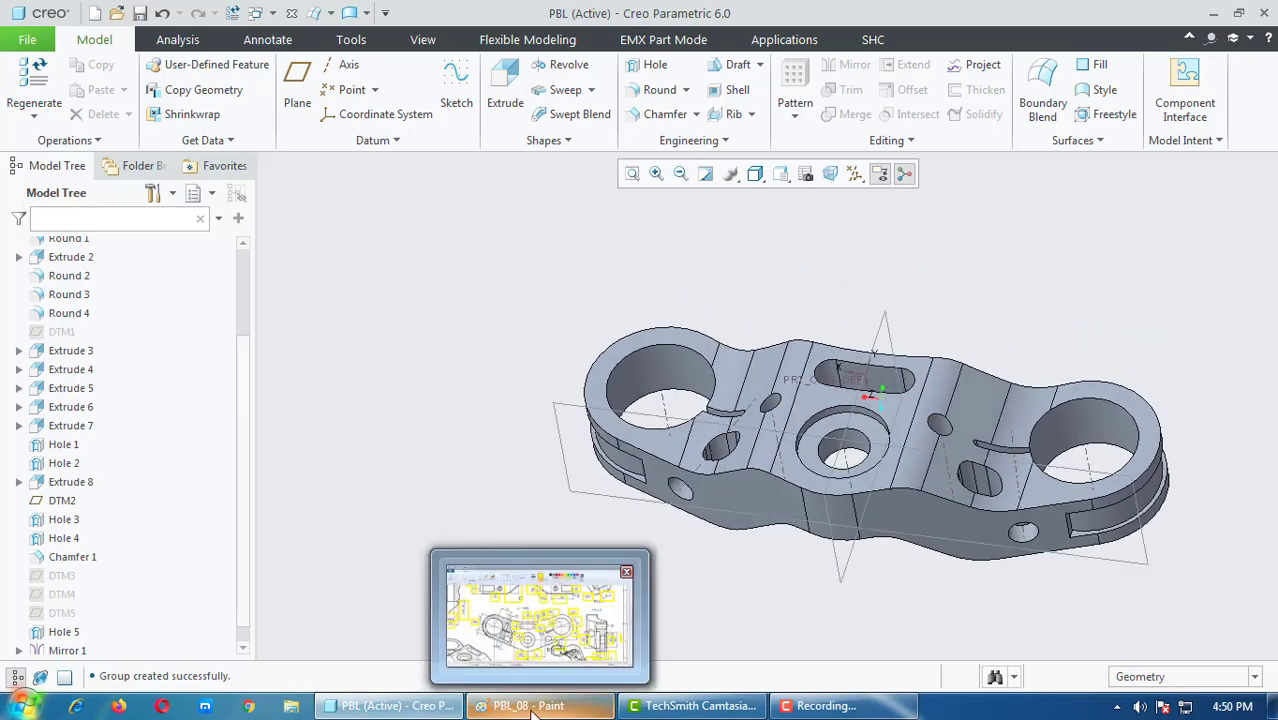
Step: Draw yellow boxes around the 33 and ø8 dimensions on PBL_08, then return to Creo
left_click(537, 676)
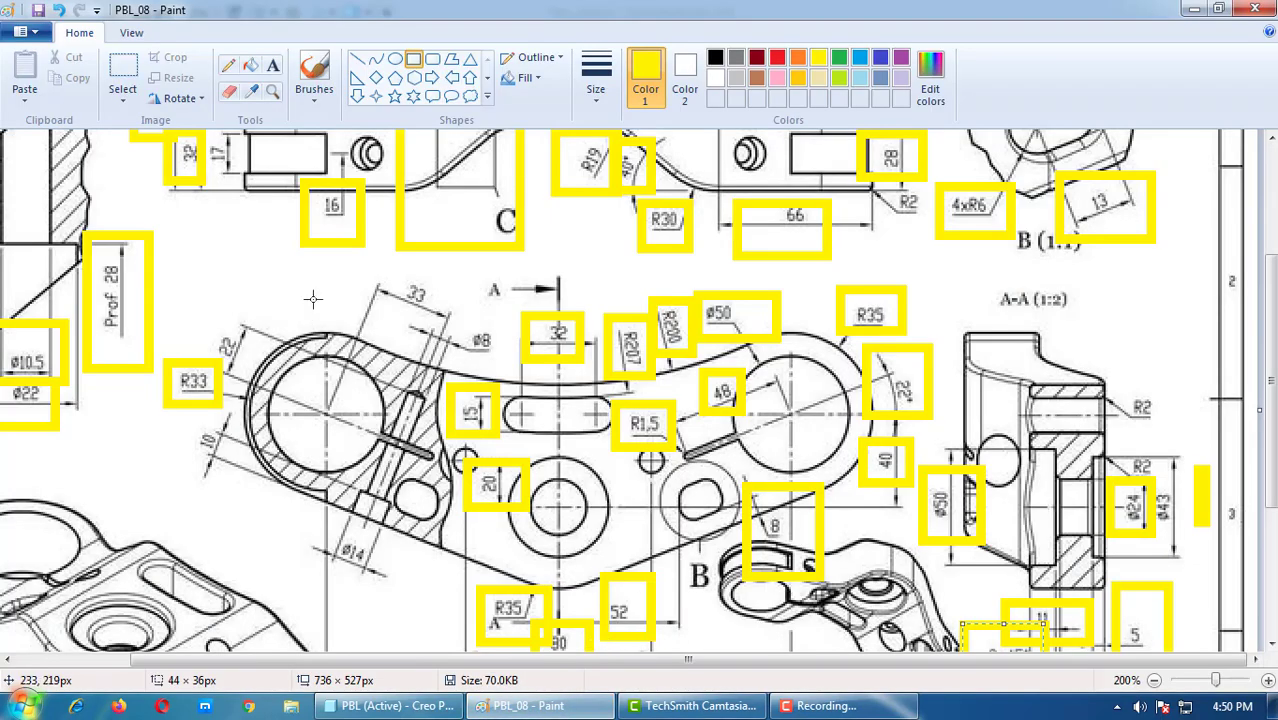
left_click_drag(447, 264, 362, 312)
left_click_drag(508, 293, 440, 360)
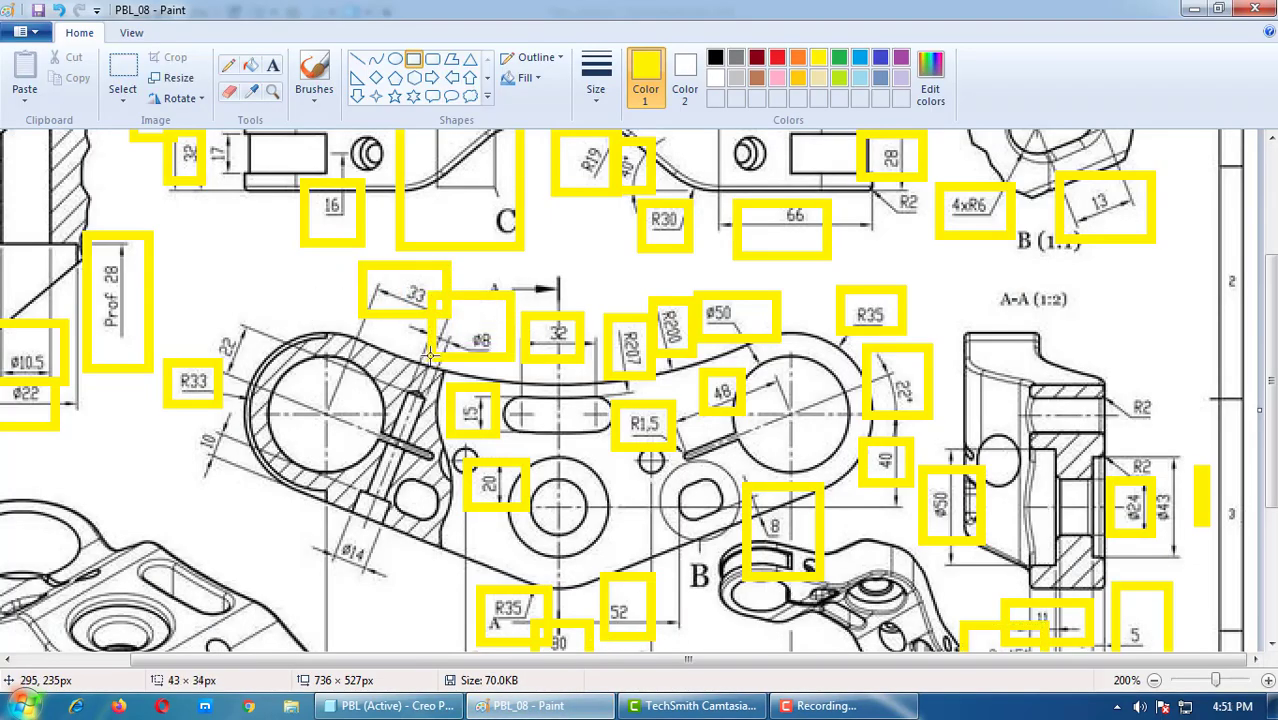
left_click(390, 706)
Step: Redefine Hole 5 to an 8 mm diameter and inspect both holes
right_click(57, 620)
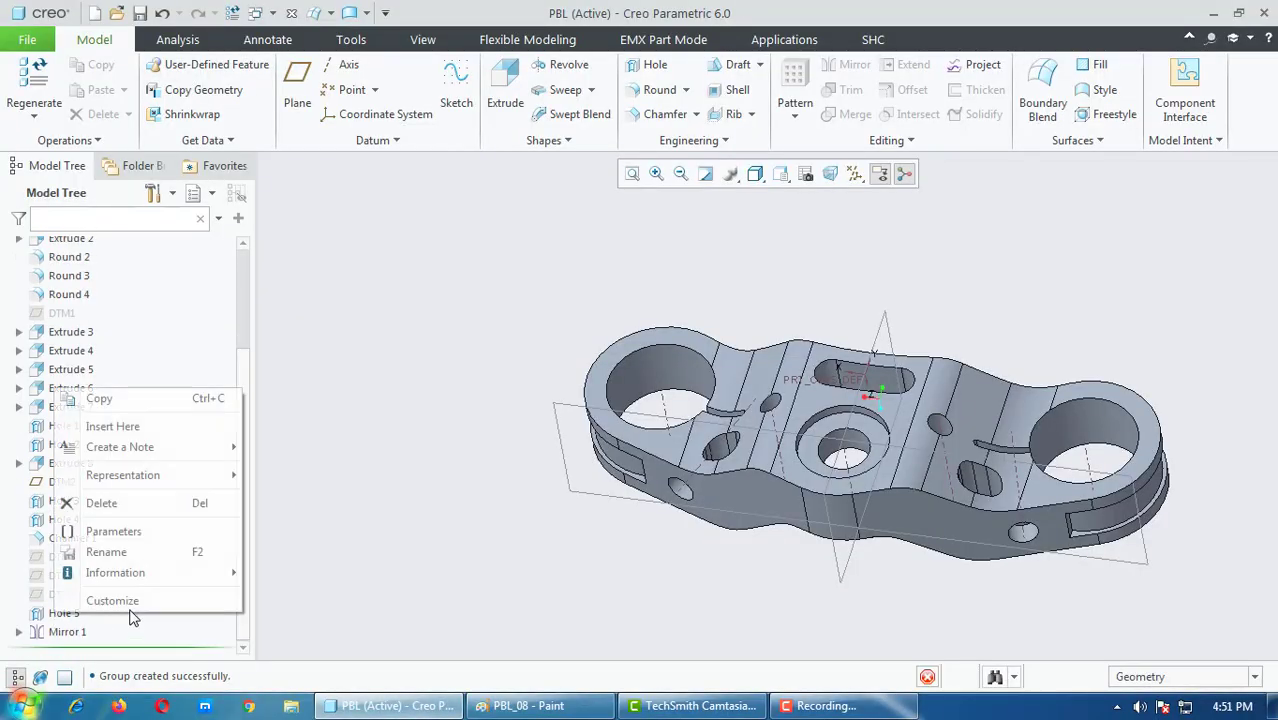
left_click(105, 305)
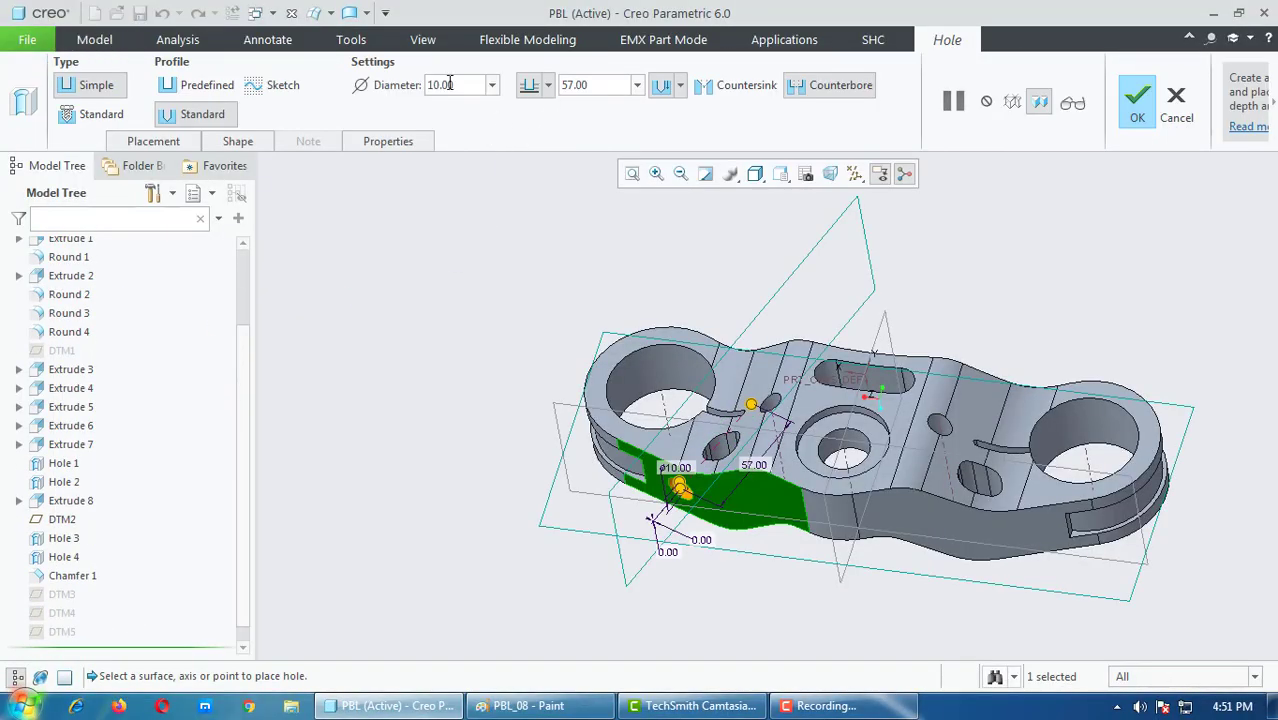
type("5")
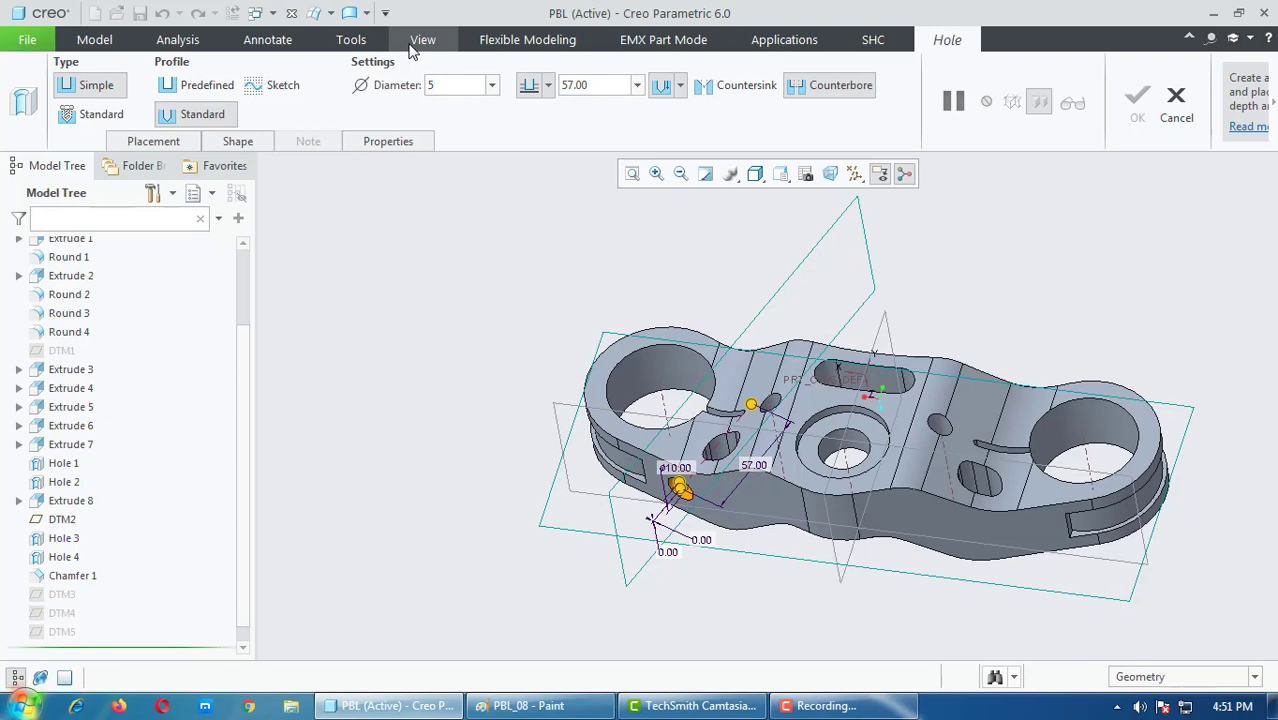
key("Return")
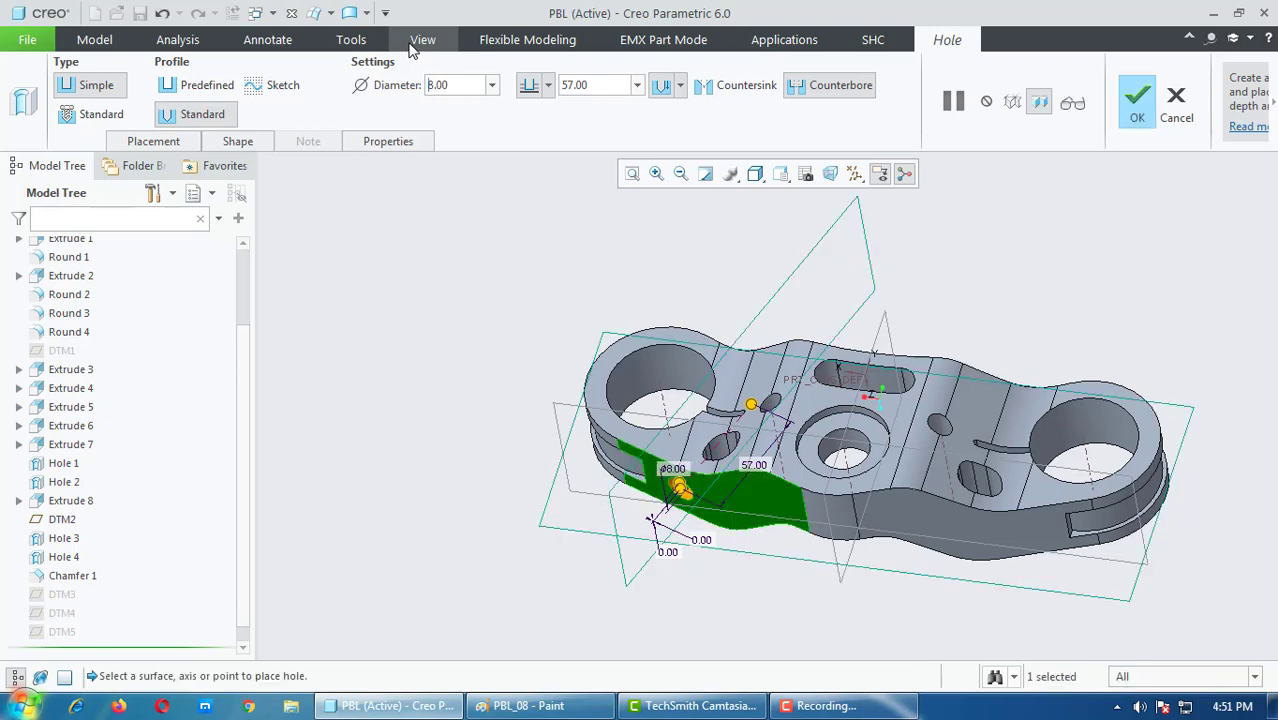
left_click(1140, 115)
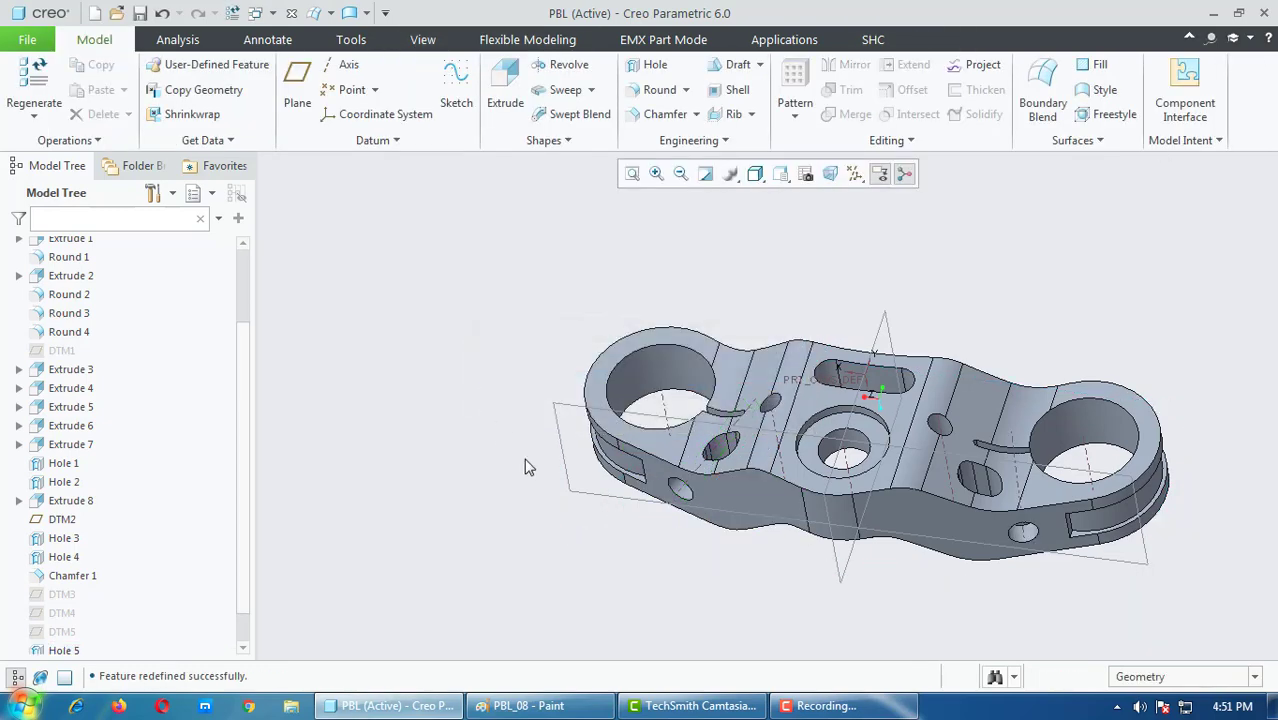
middle_click_drag(525, 464, 559, 450)
scroll(44, 610, "down", 1)
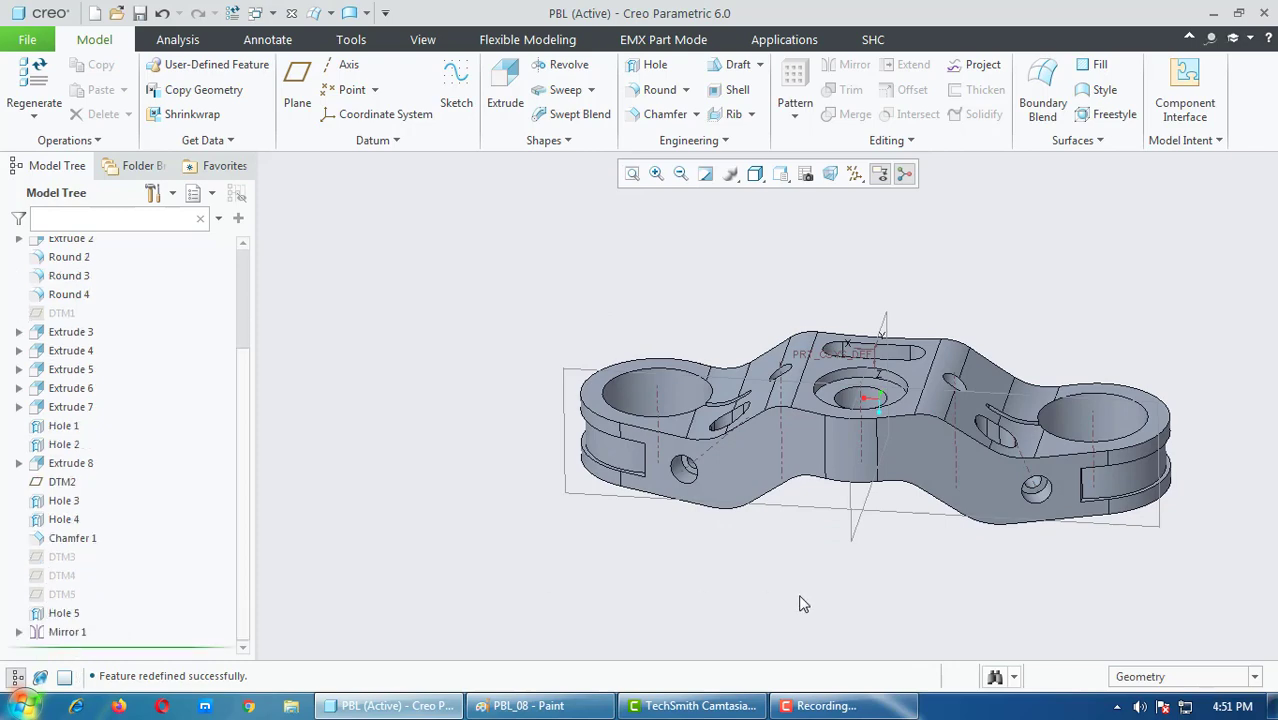
mouse_move(800, 604)
middle_mouse_down()
mouse_move(826, 600)
mouse_move(805, 645)
mouse_move(817, 621)
mouse_move(807, 565)
middle_mouse_up()
Step: Draw yellow boxes around the ø14, 10 and 22 dimensions on the drawing
left_click(528, 706)
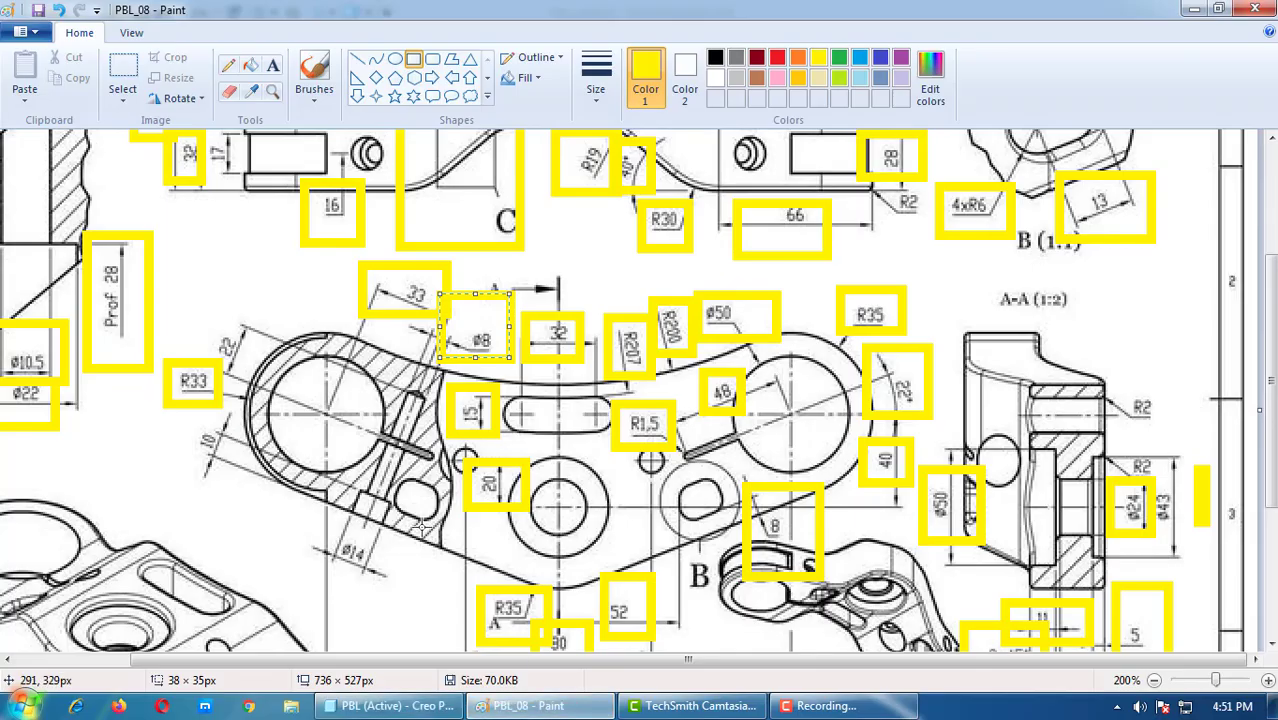
left_click_drag(425, 522, 299, 581)
mouse_move(248, 413)
left_mouse_down()
mouse_move(150, 490)
mouse_move(155, 481)
left_mouse_up()
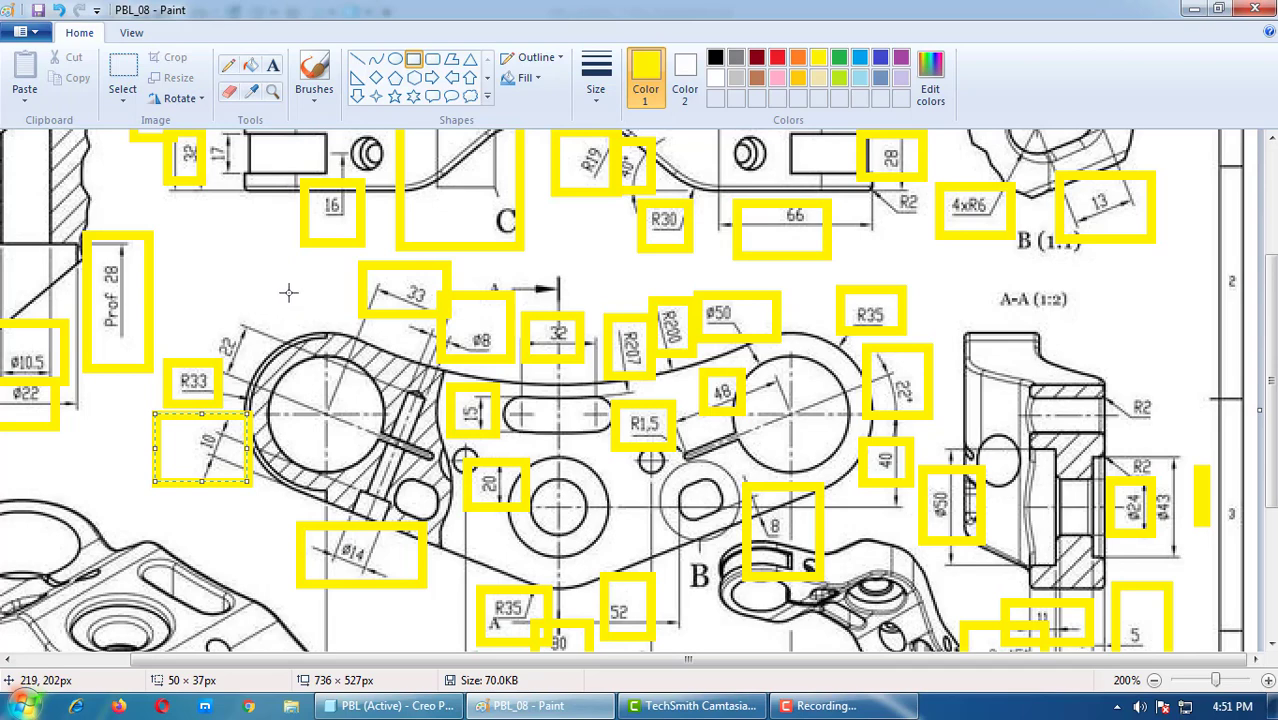
left_click_drag(292, 291, 206, 370)
scroll(131, 205, "up", 5)
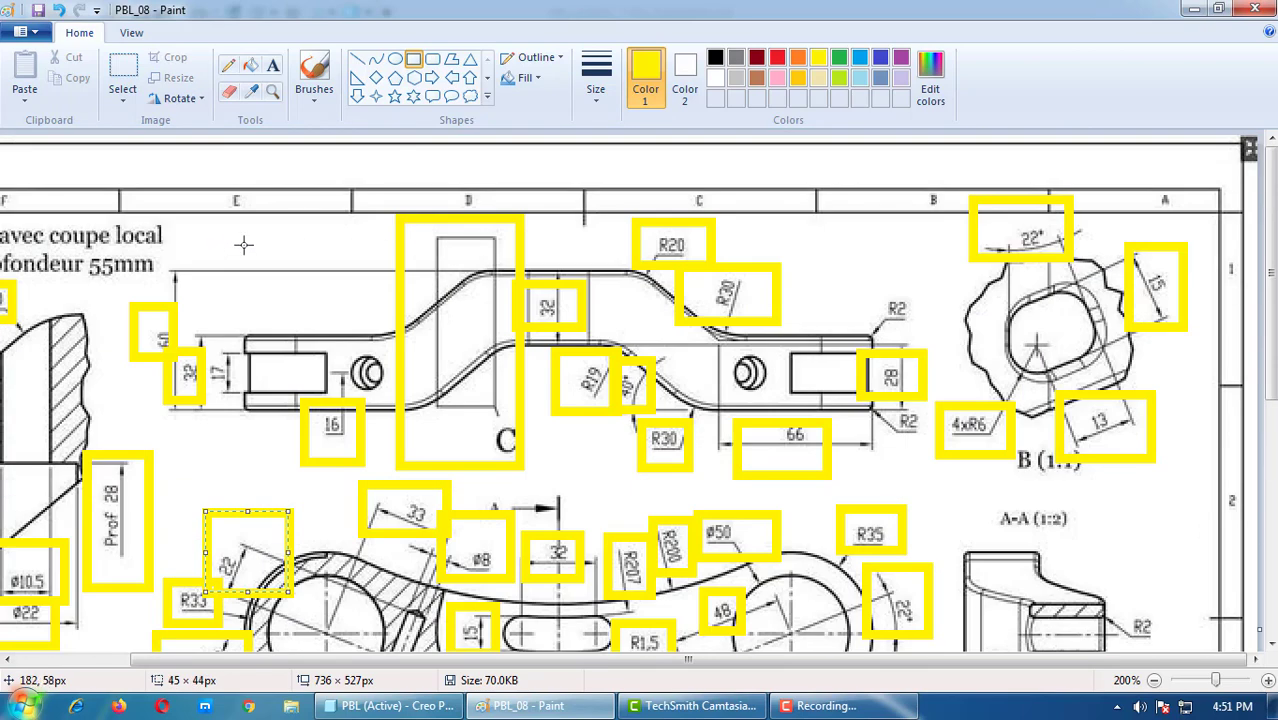
left_click_drag(280, 307, 184, 409)
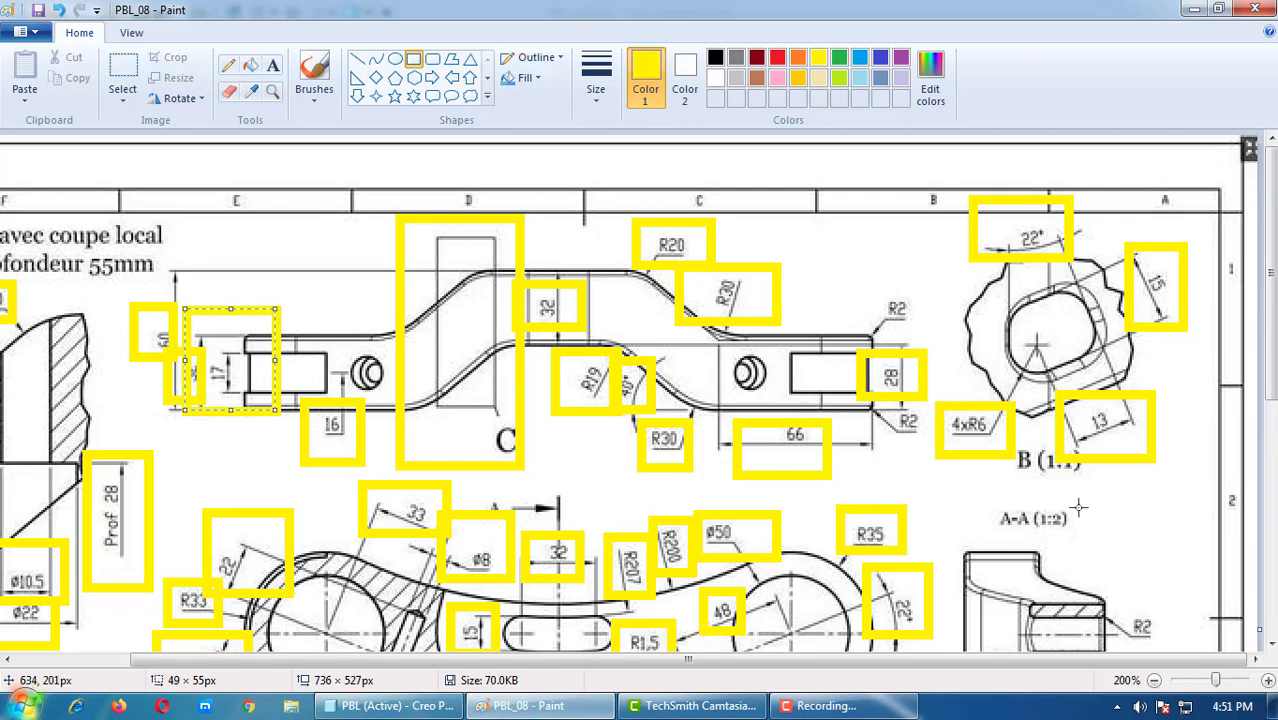
Step: Box the 28 dimension with its R2 radii, and mark another dimension lower down
scroll(1078, 508, "down", 6)
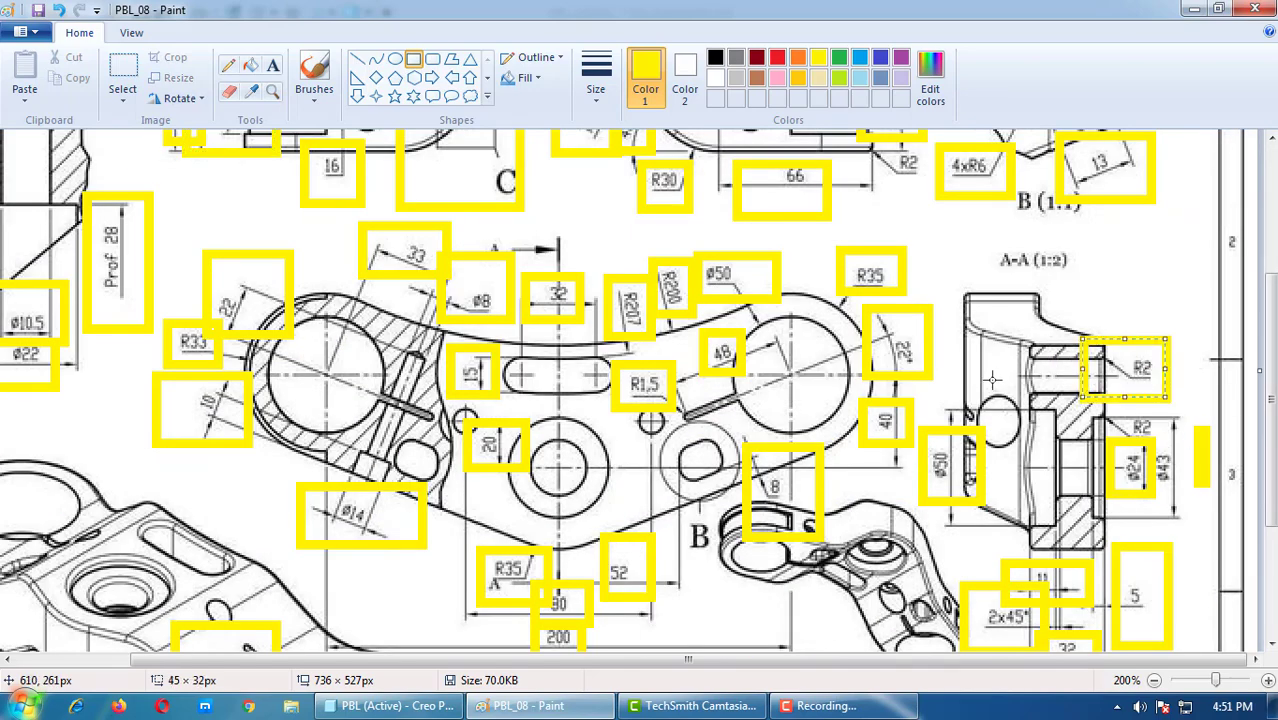
scroll(1080, 397, "up", 6)
mouse_move(948, 262)
left_mouse_down()
mouse_move(895, 450)
mouse_move(868, 473)
left_mouse_up()
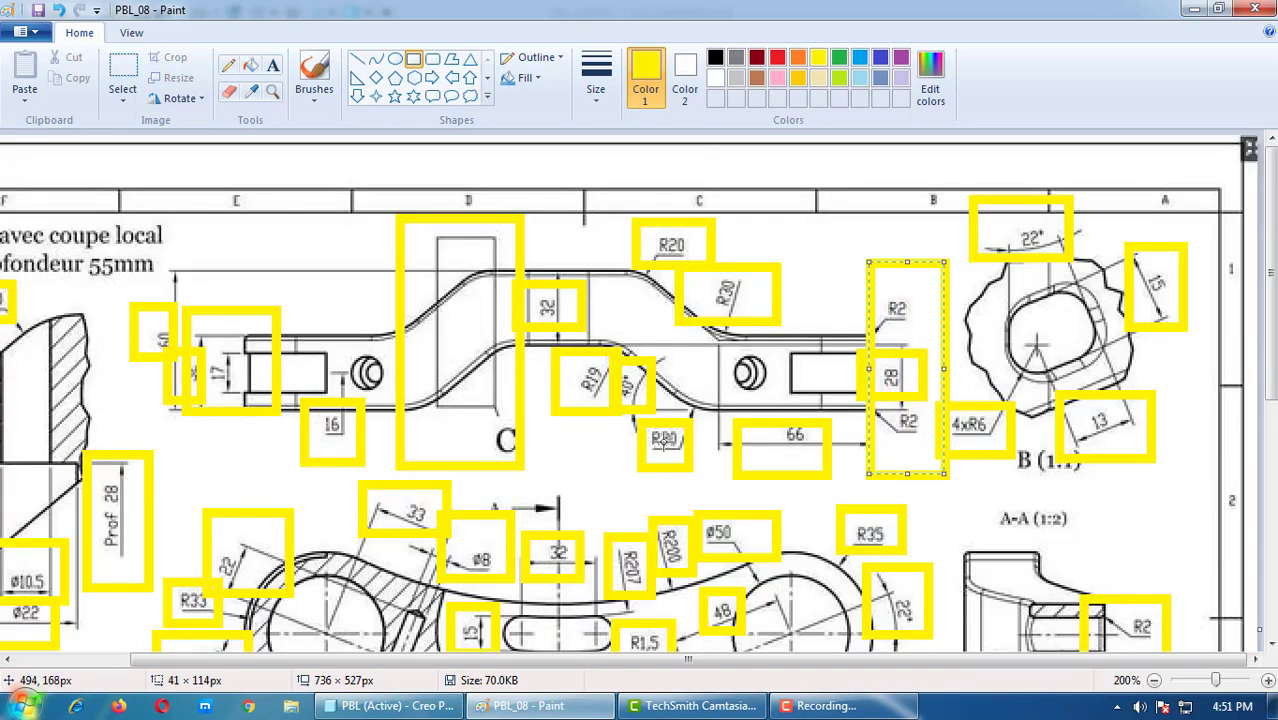
scroll(405, 440, "left", 3, "shift")
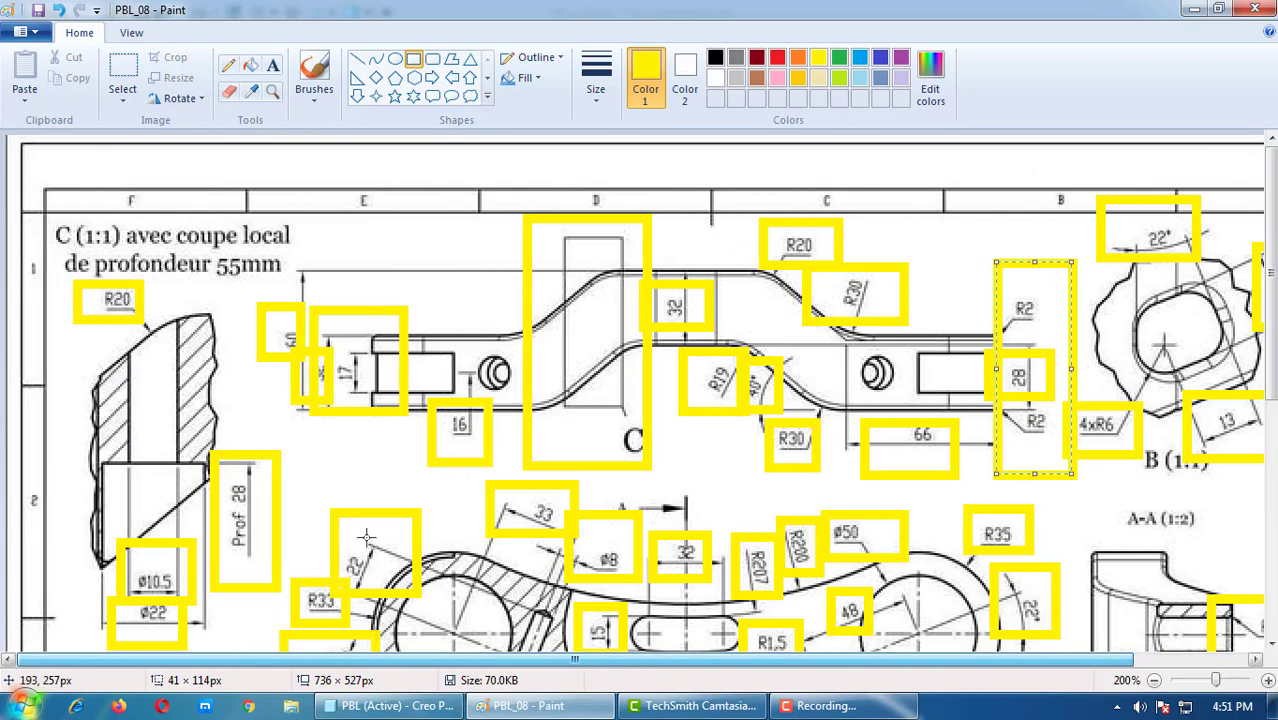
scroll(377, 468, "down", 9)
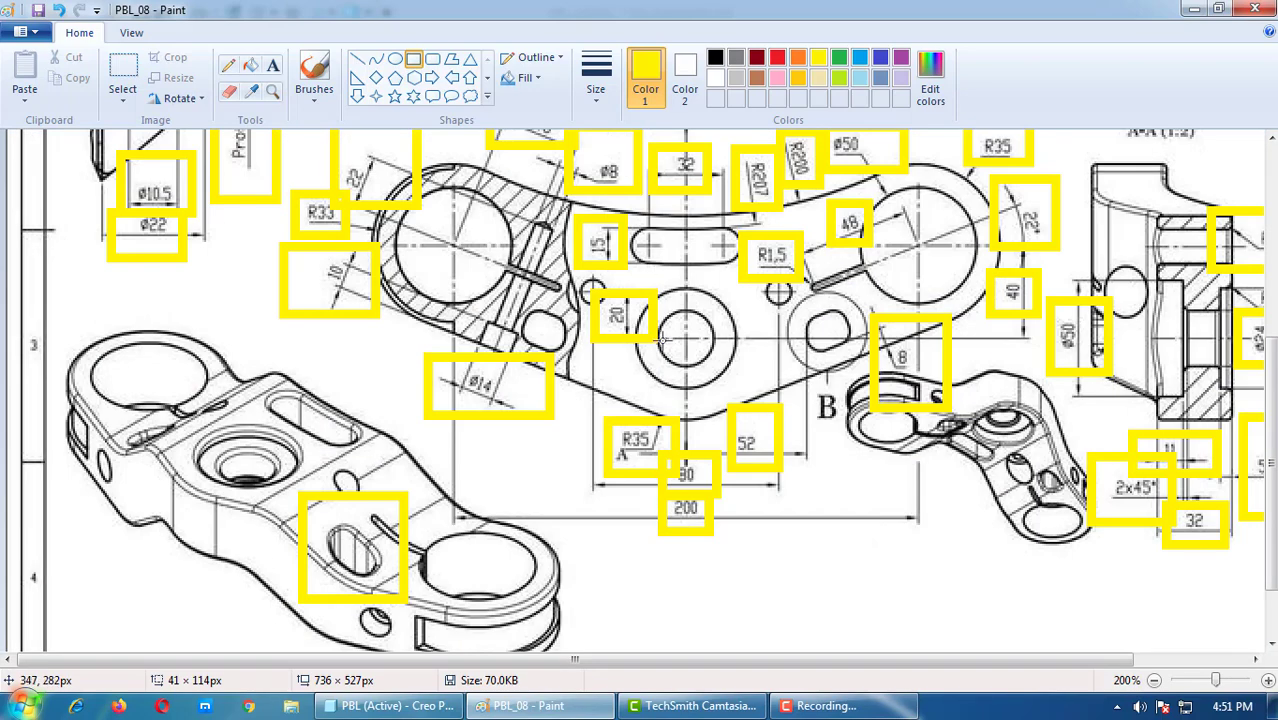
scroll(519, 525, "down", 2)
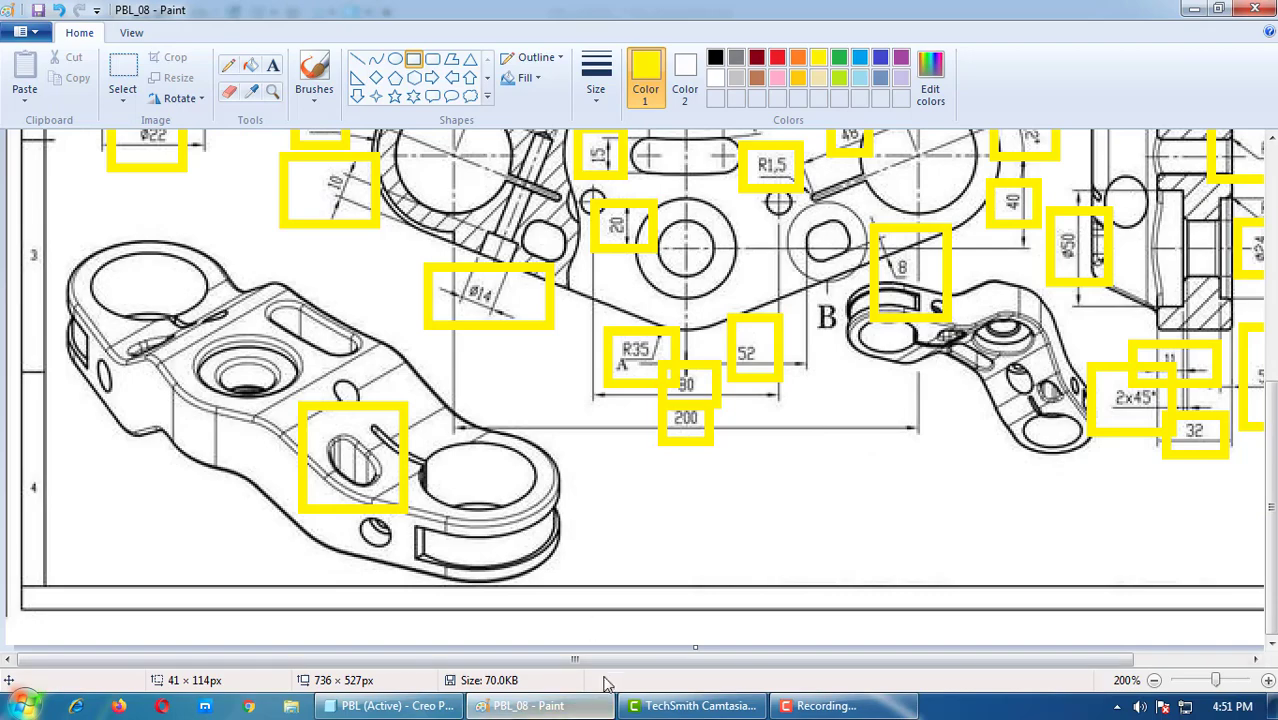
left_click_drag(590, 658, 807, 660)
scroll(853, 510, "up", 9)
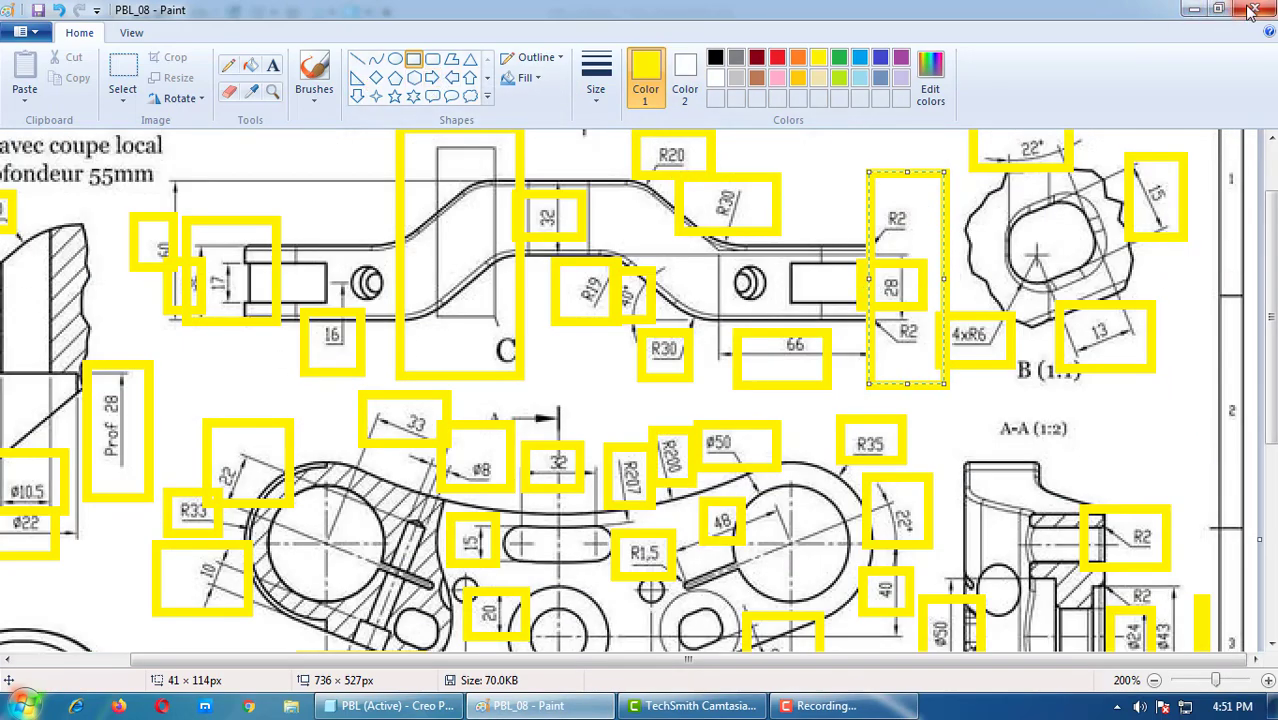
Step: Glance at the Creo model, then return to the drawing and review the boxed dimensions
left_click(1192, 12)
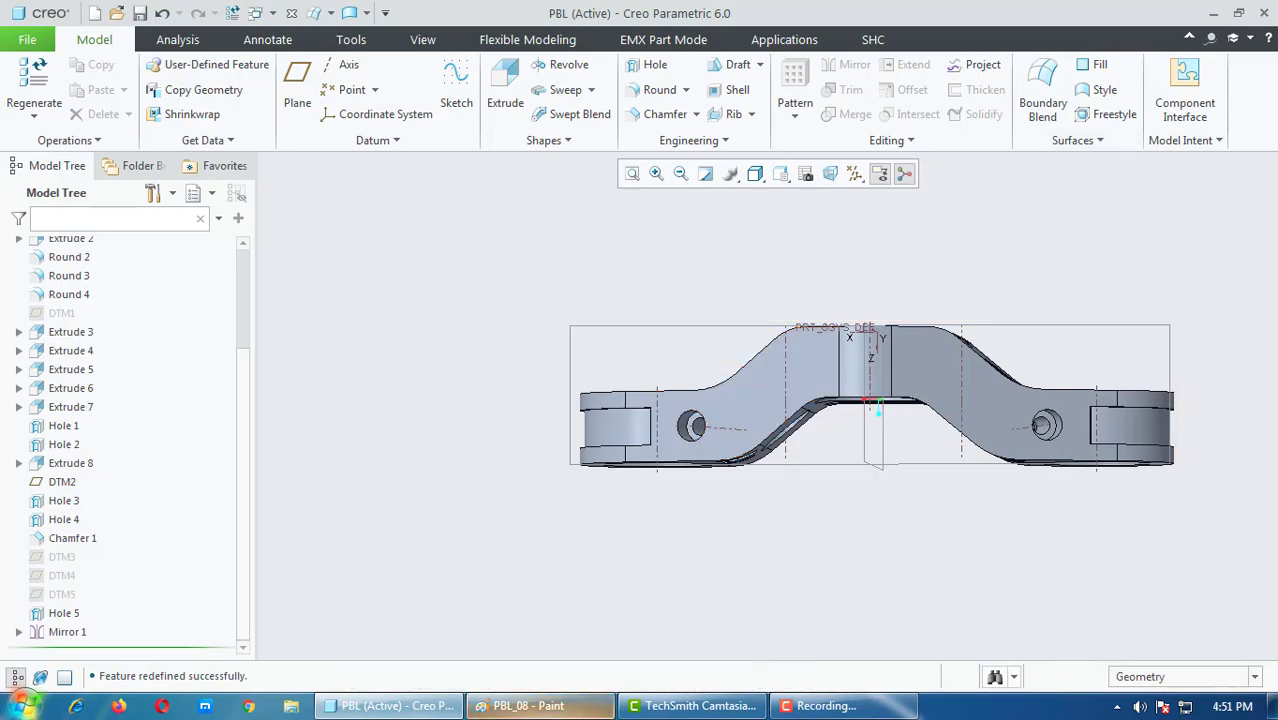
left_click(528, 706)
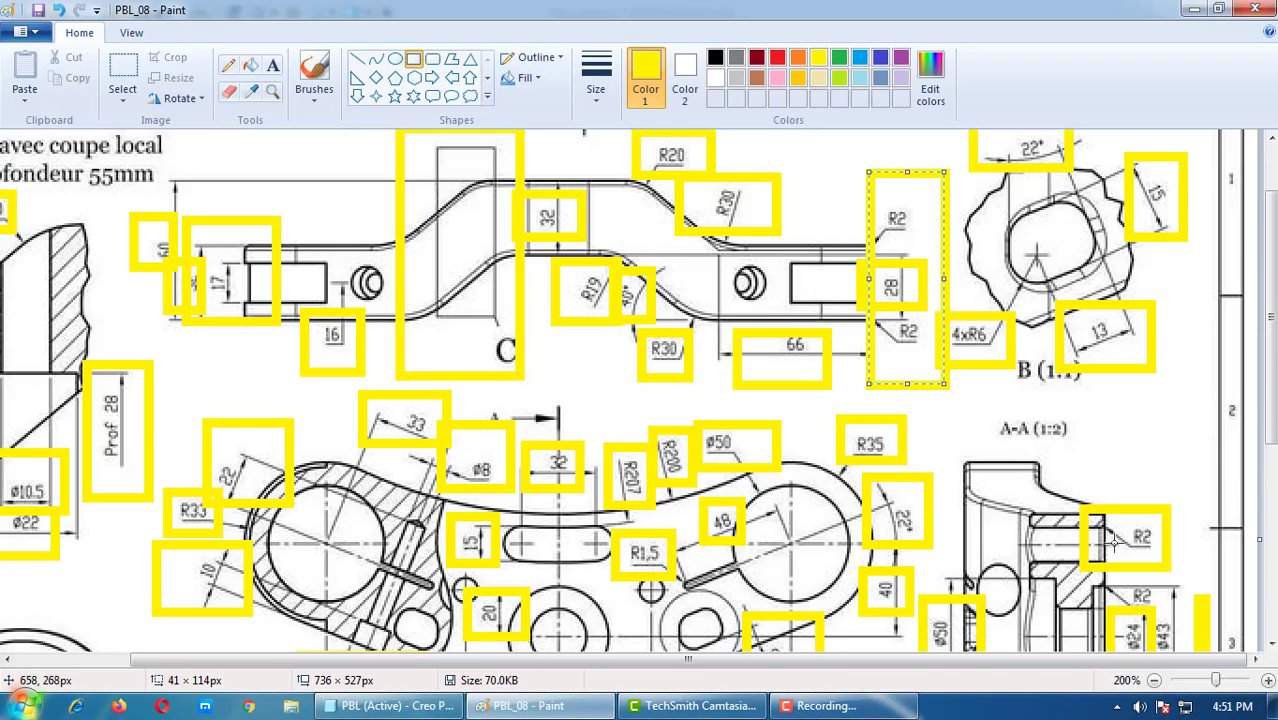
scroll(1108, 547, "down", 3)
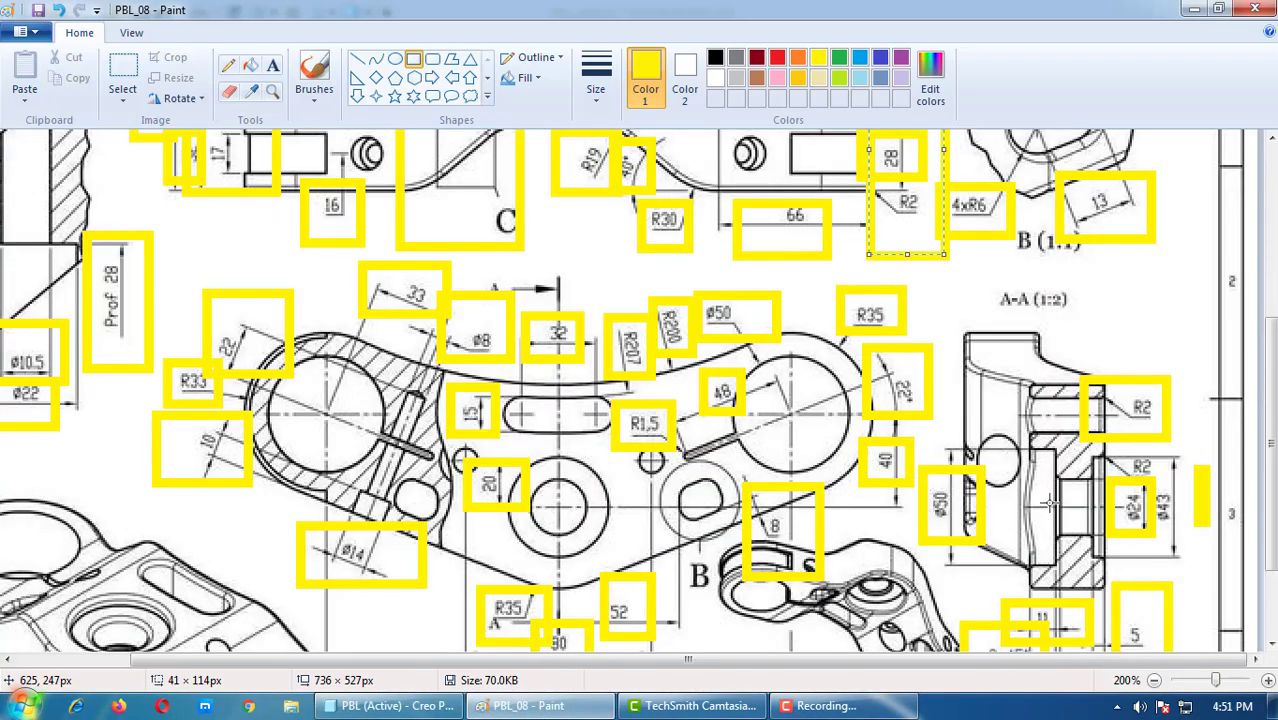
scroll(1135, 512, "down", 2)
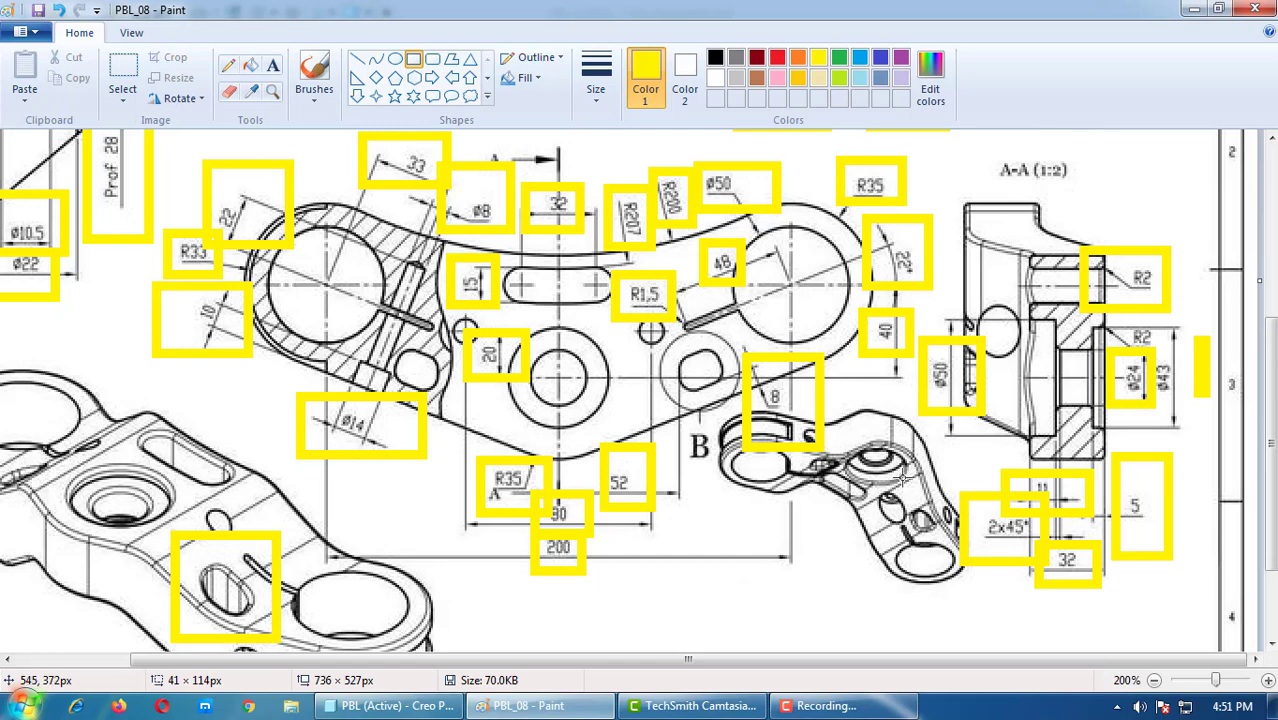
scroll(905, 467, "up", 3)
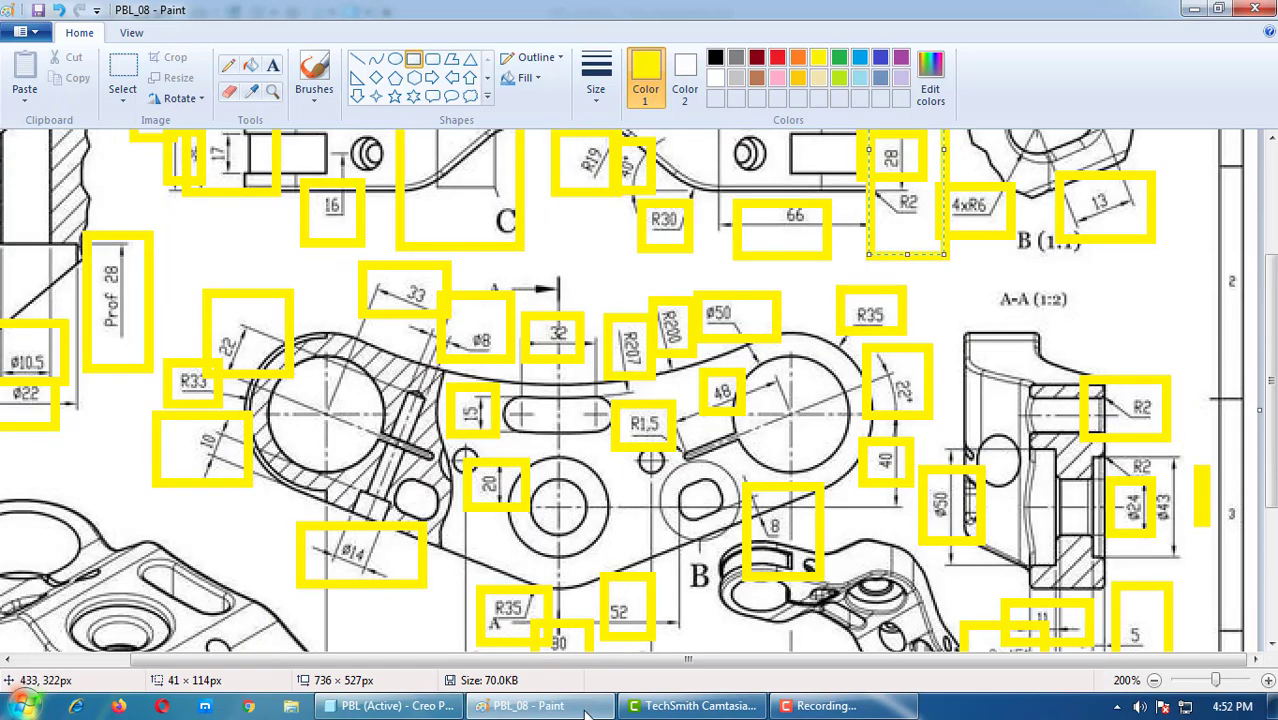
Step: Start a round on the Creo part and select the upper outer edge
left_click(390, 706)
key("ctrl+d")
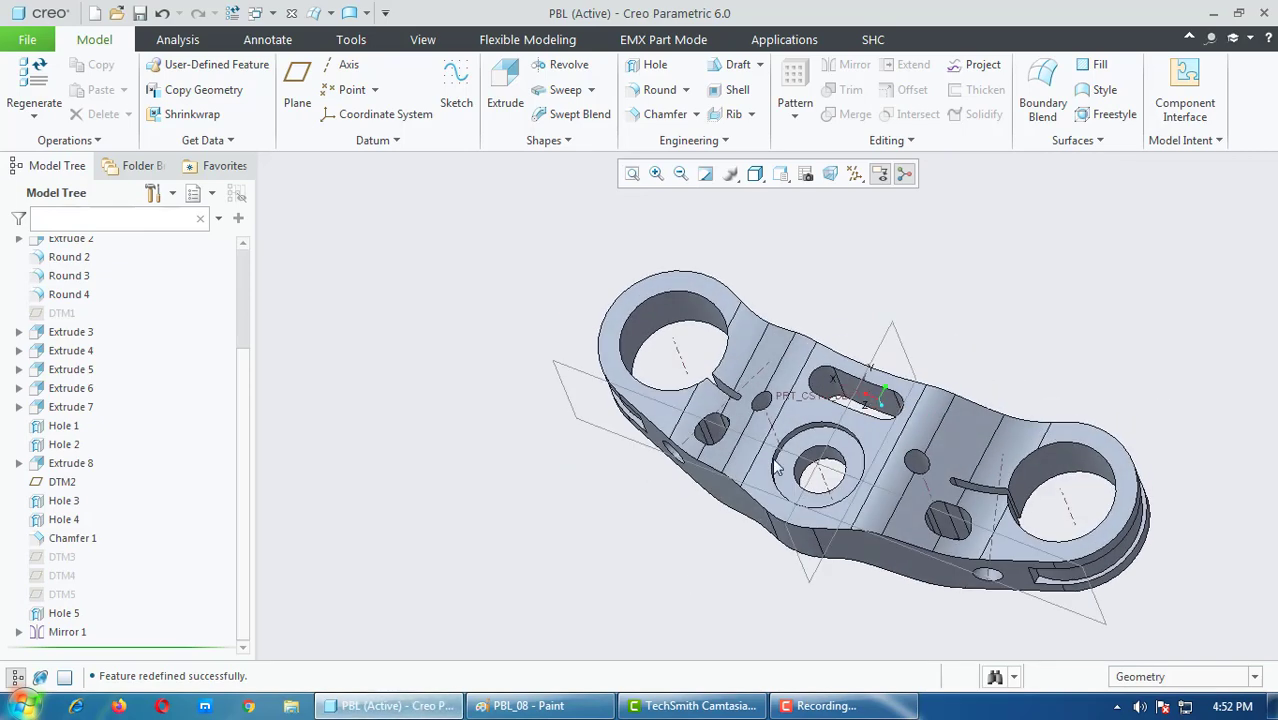
scroll(776, 468, "down", 2)
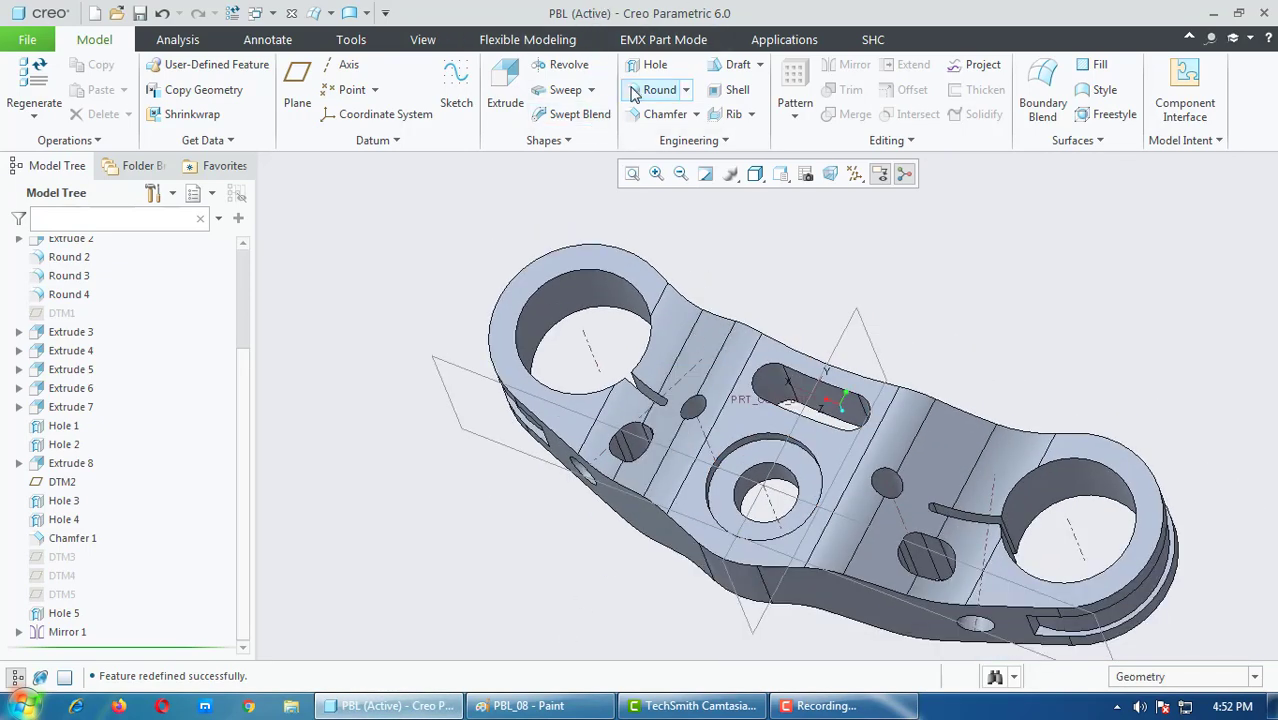
left_click(640, 90)
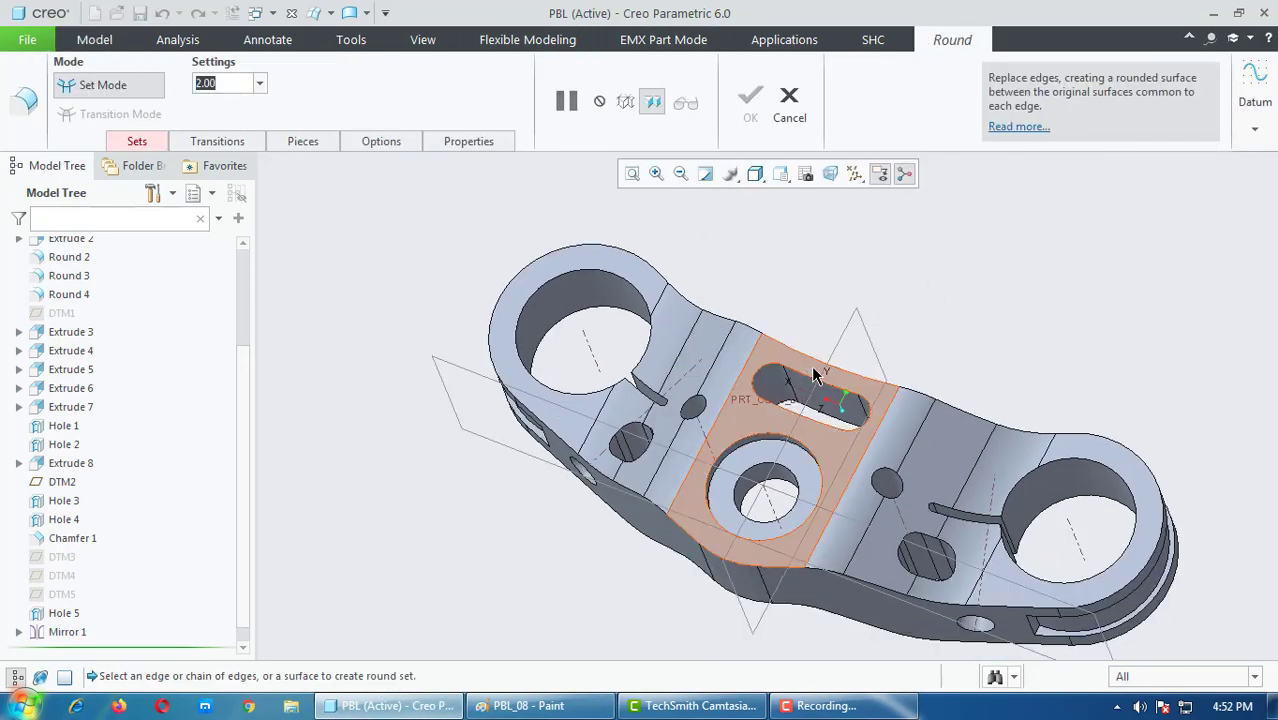
scroll(811, 365, "down", 3)
left_click(785, 347)
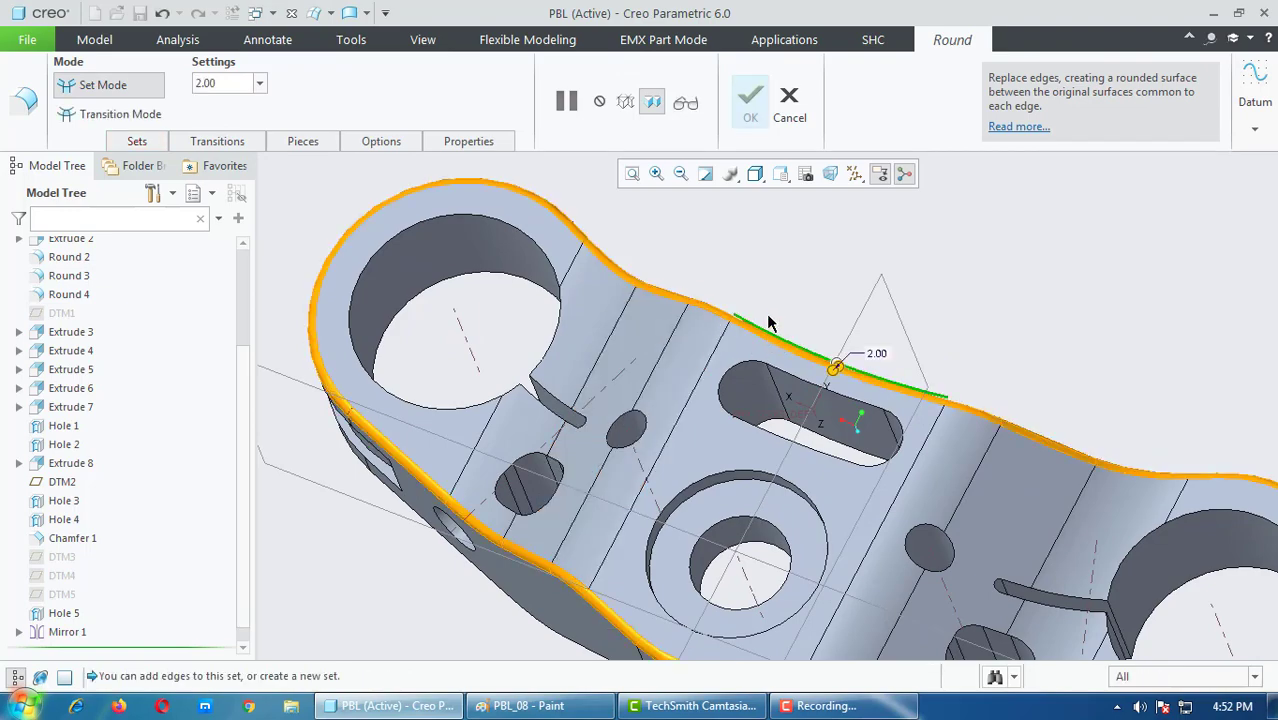
Step: Add the lower pocket edge to the 2.00 round, orbiting to check the selected edges
scroll(365, 314, "up", 3)
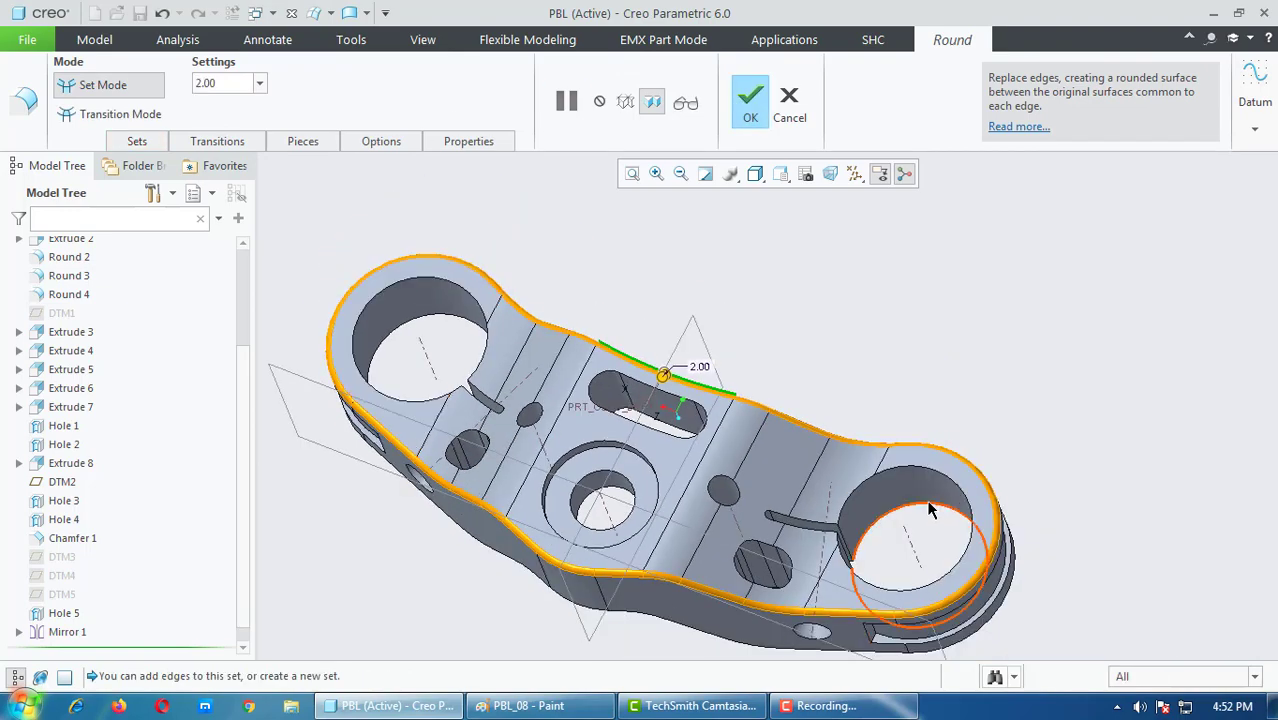
middle_click_drag(920, 632, 884, 219)
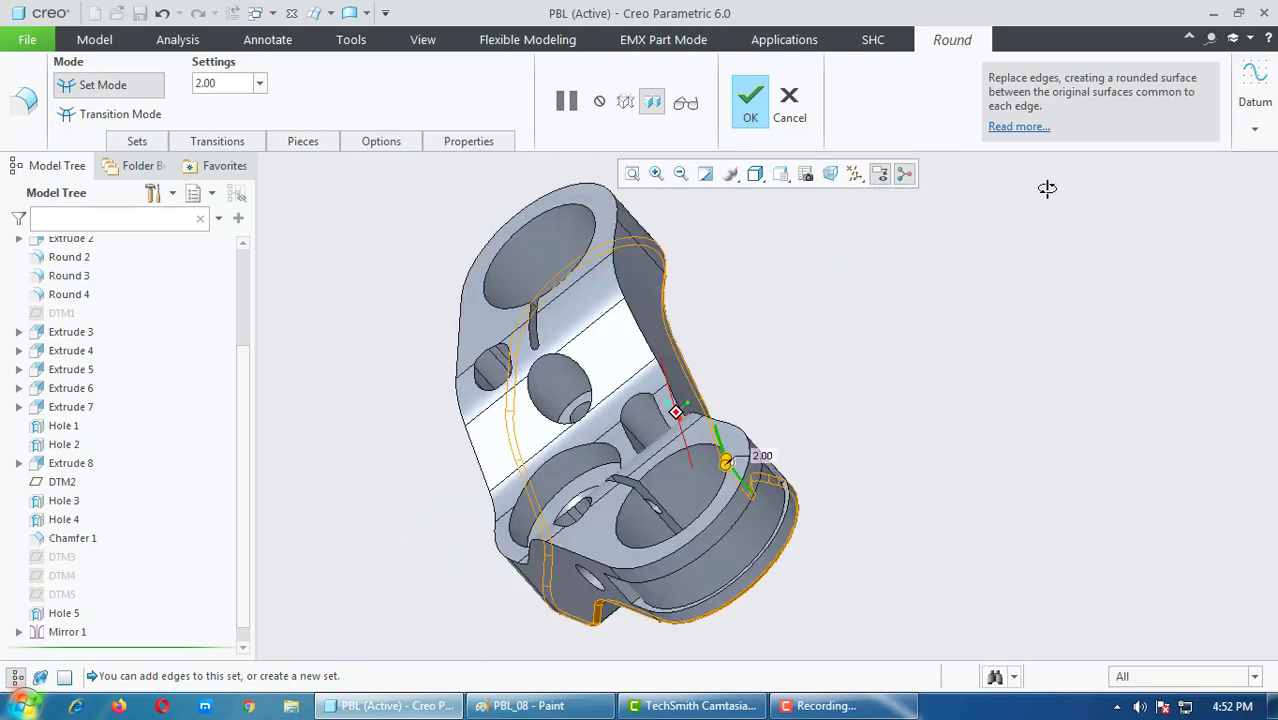
middle_click_drag(884, 219, 981, 340)
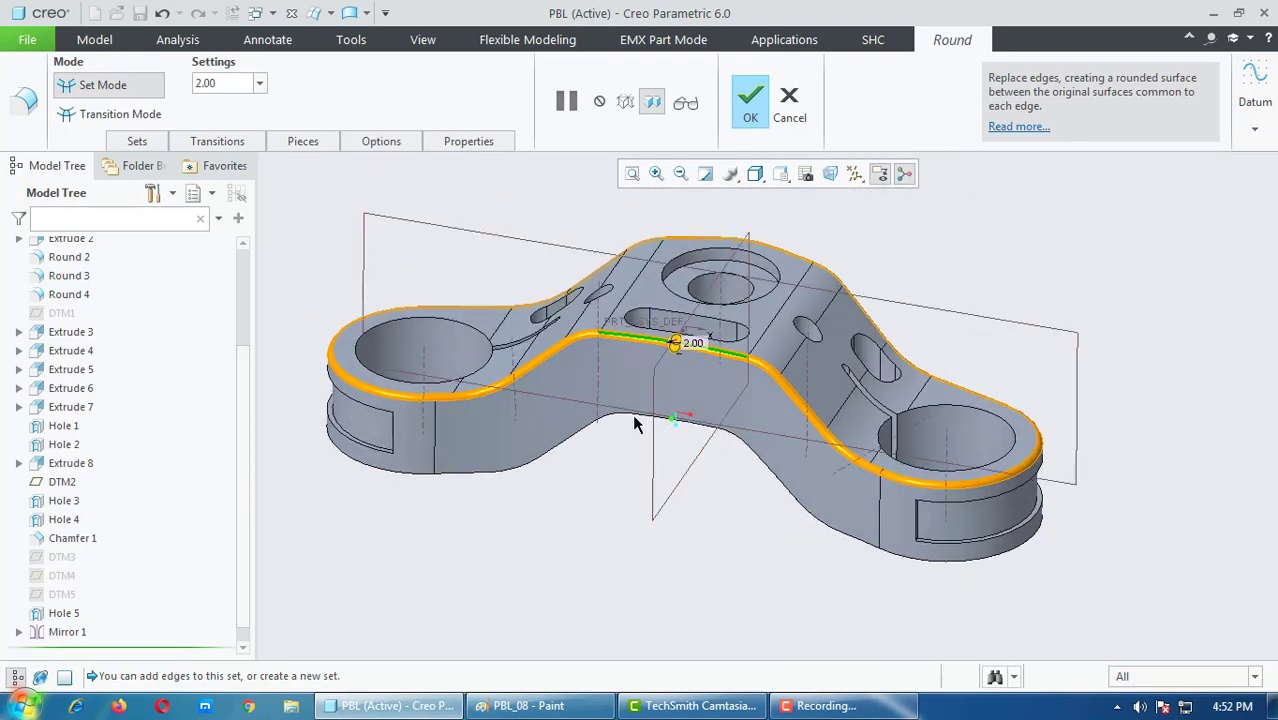
middle_click_drag(639, 413, 604, 529)
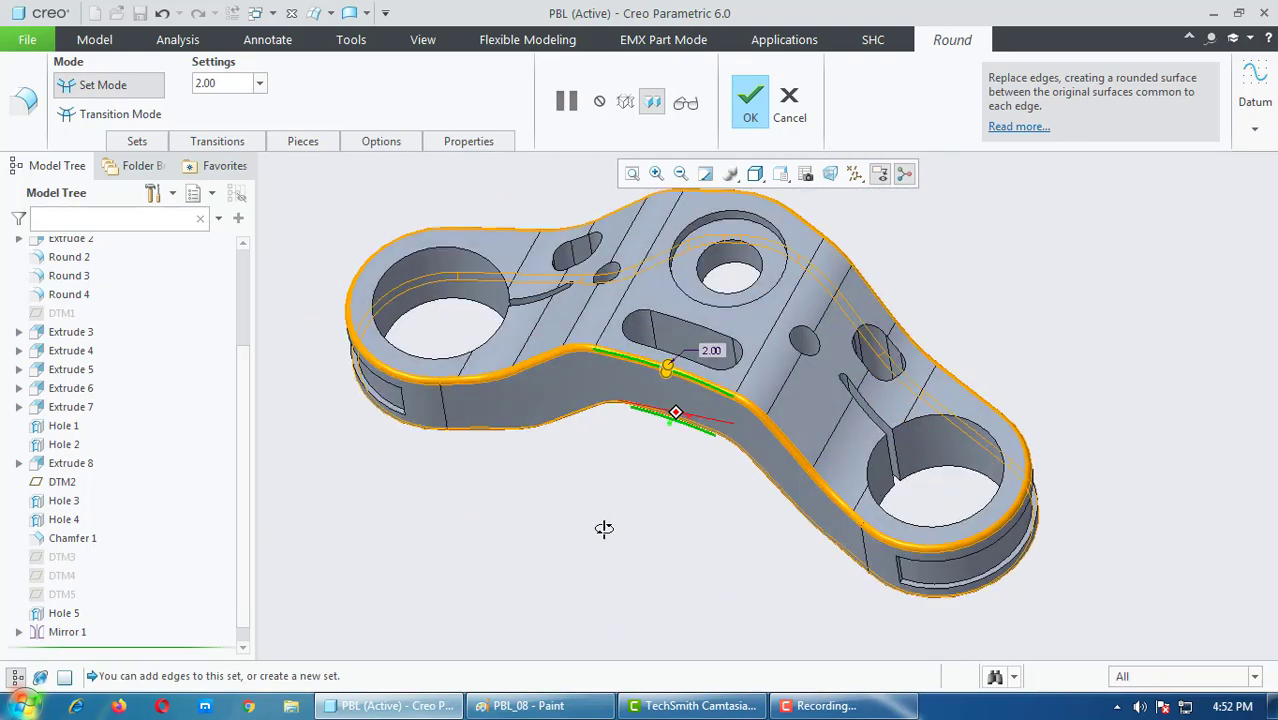
scroll(678, 304, "up", 3)
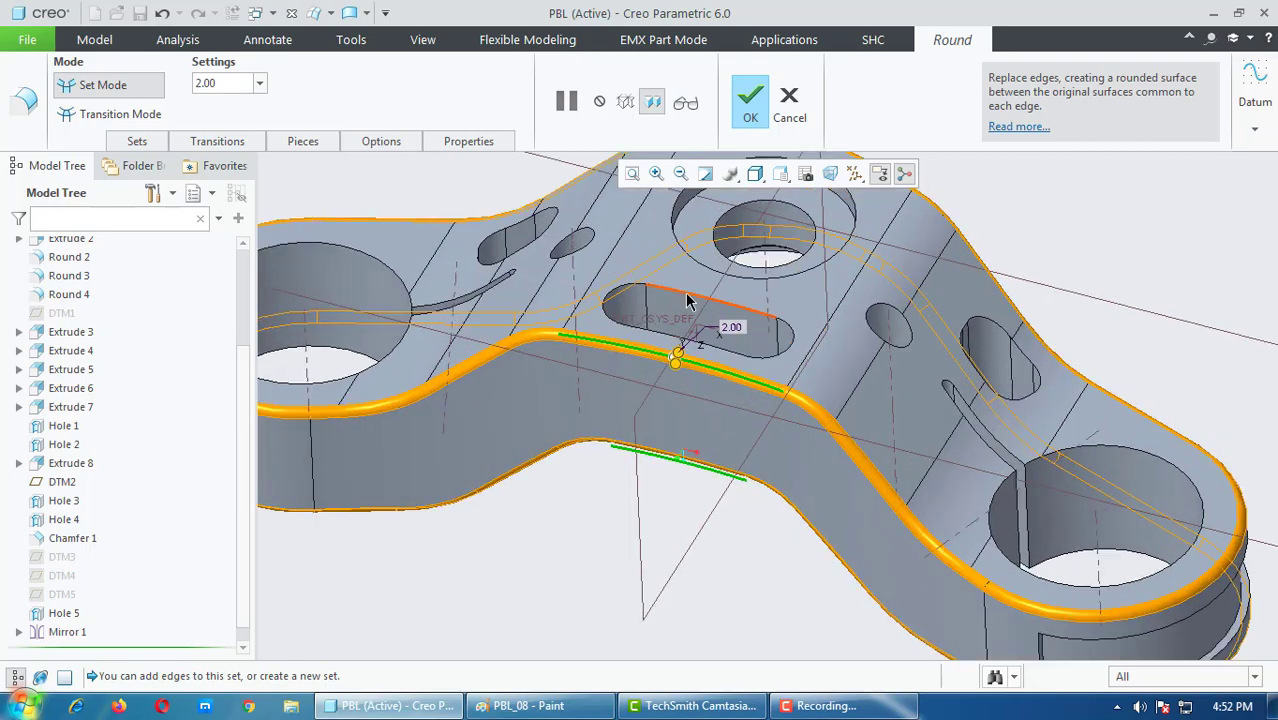
mouse_move(747, 388)
middle_mouse_down()
mouse_move(776, 331)
mouse_move(762, 333)
middle_mouse_up()
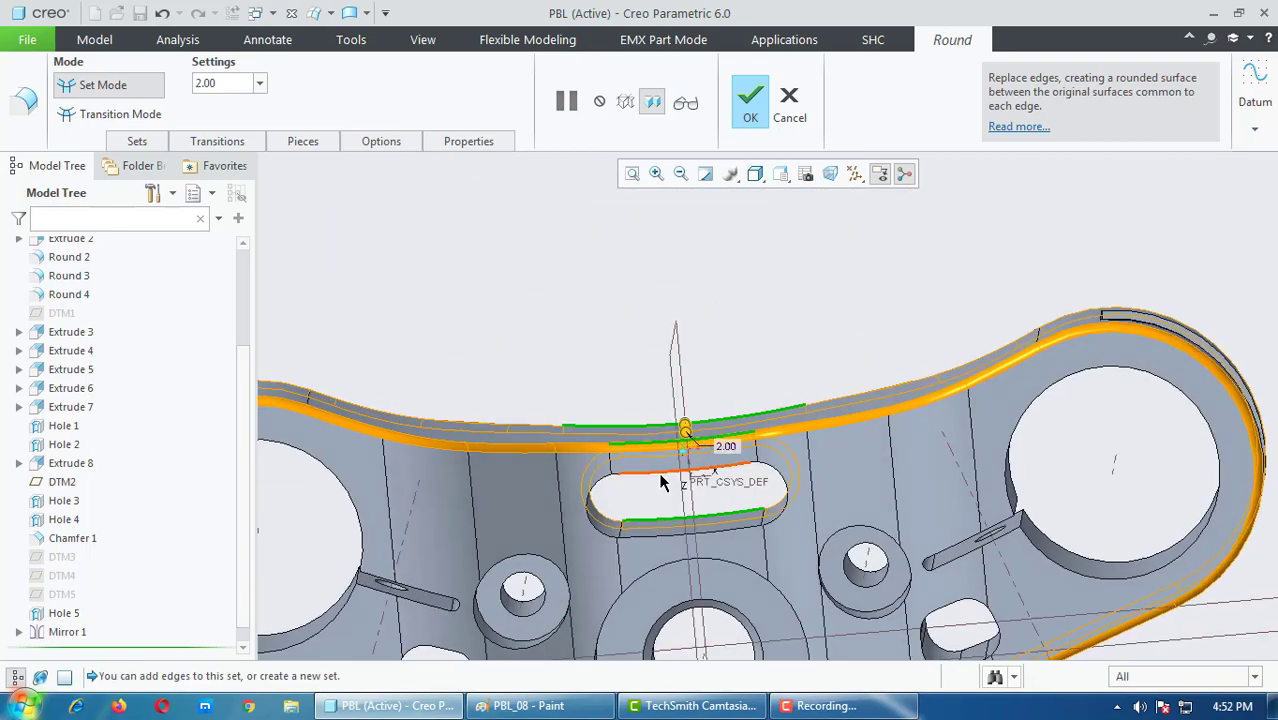
mouse_move(881, 429)
middle_mouse_down()
mouse_move(850, 528)
mouse_move(838, 521)
mouse_move(816, 331)
mouse_move(845, 377)
mouse_move(856, 565)
middle_mouse_up()
scroll(856, 565, "down", 3)
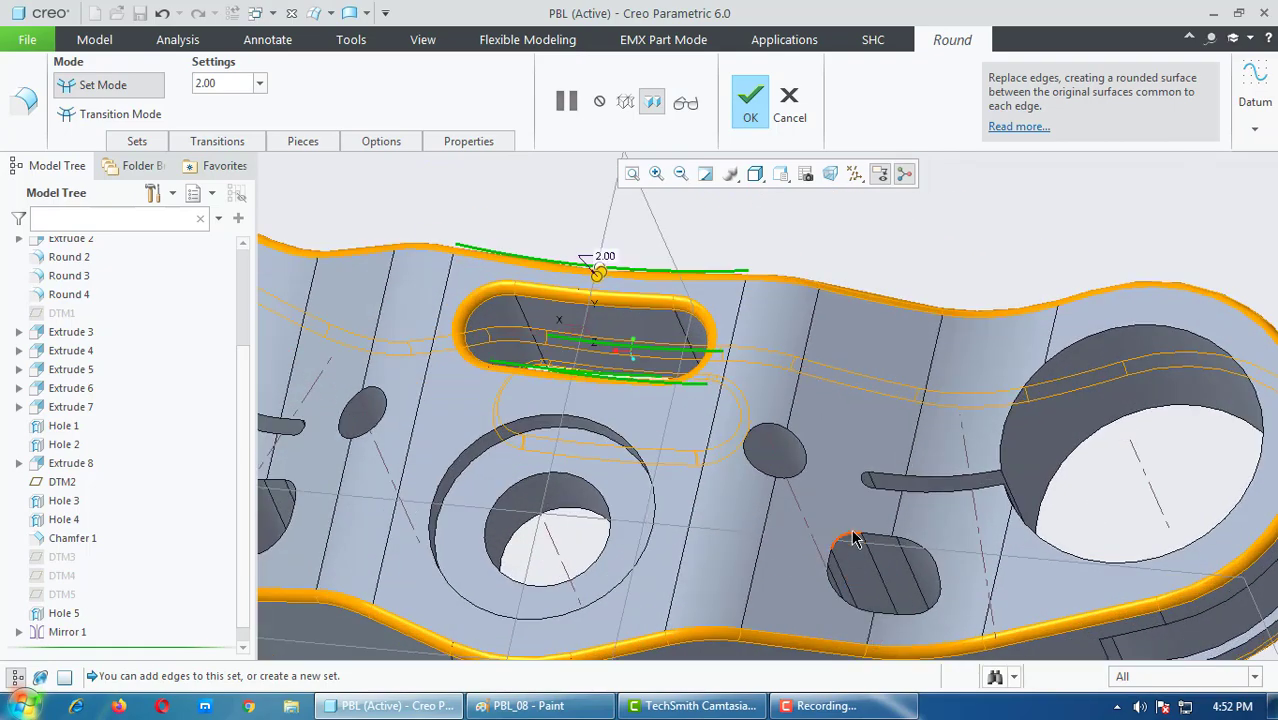
left_click(853, 538, "ctrl")
scroll(993, 525, "up", 2)
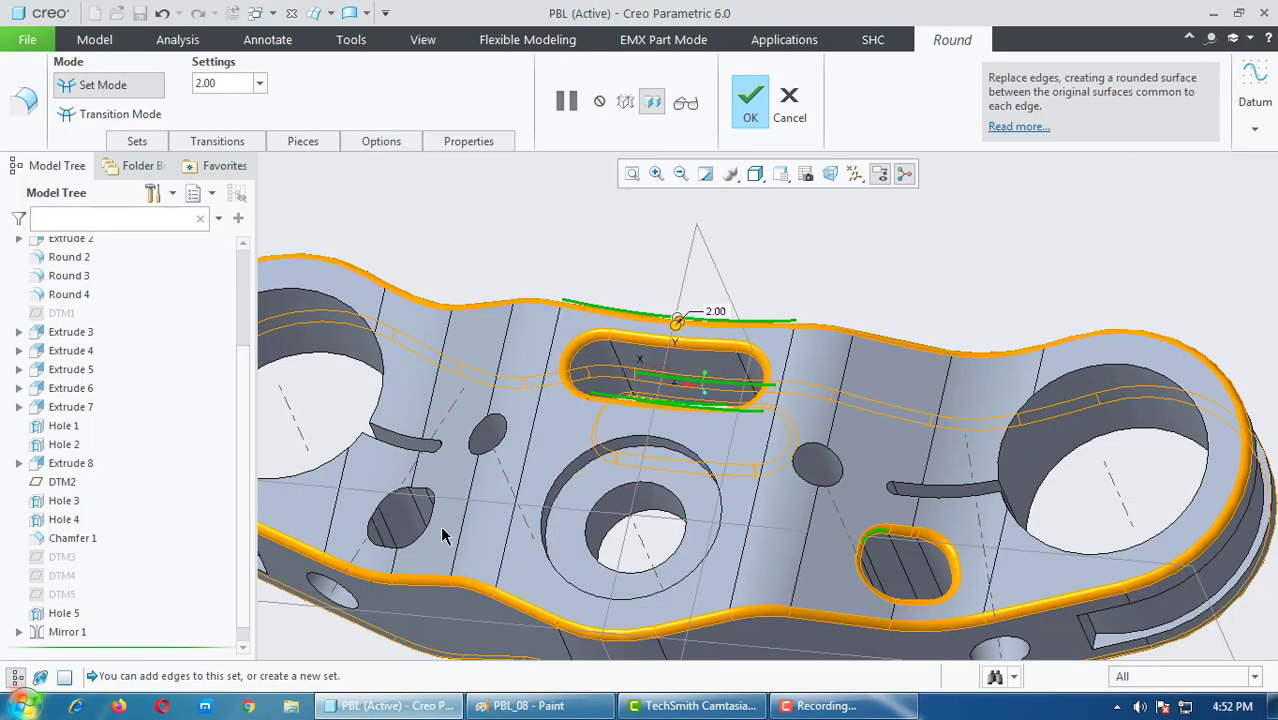
mouse_move(673, 475)
middle_mouse_down()
mouse_move(736, 522)
mouse_move(693, 405)
mouse_move(767, 336)
mouse_move(770, 360)
middle_mouse_up()
Step: Mark the hole on the drawing's small pictorial view with a yellow box, comparing against the model
left_click(557, 706)
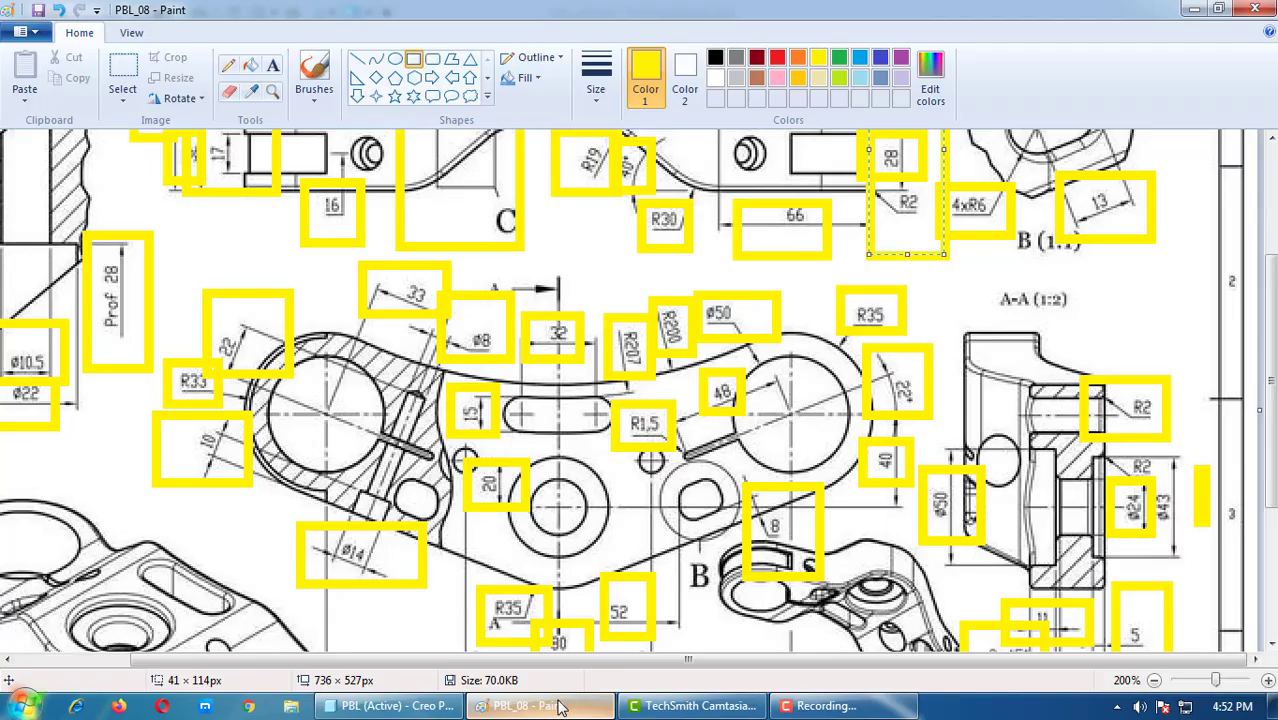
scroll(786, 514, "down", 5)
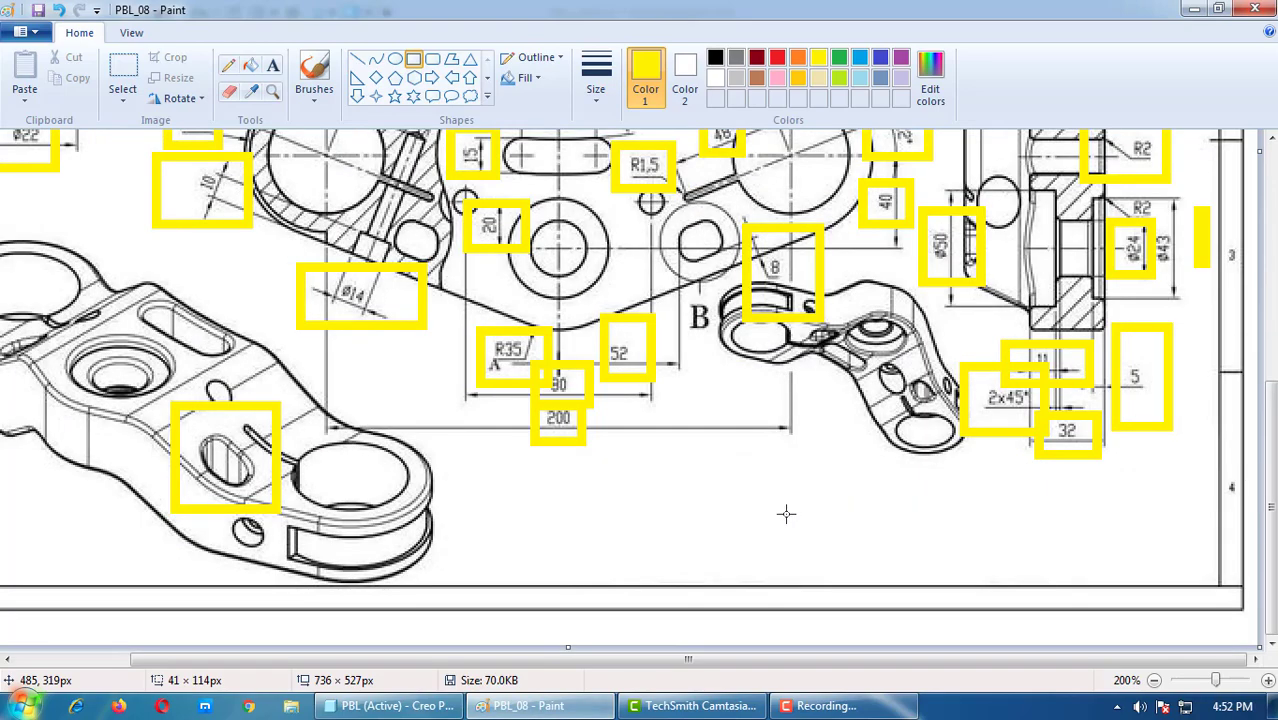
left_click(388, 705)
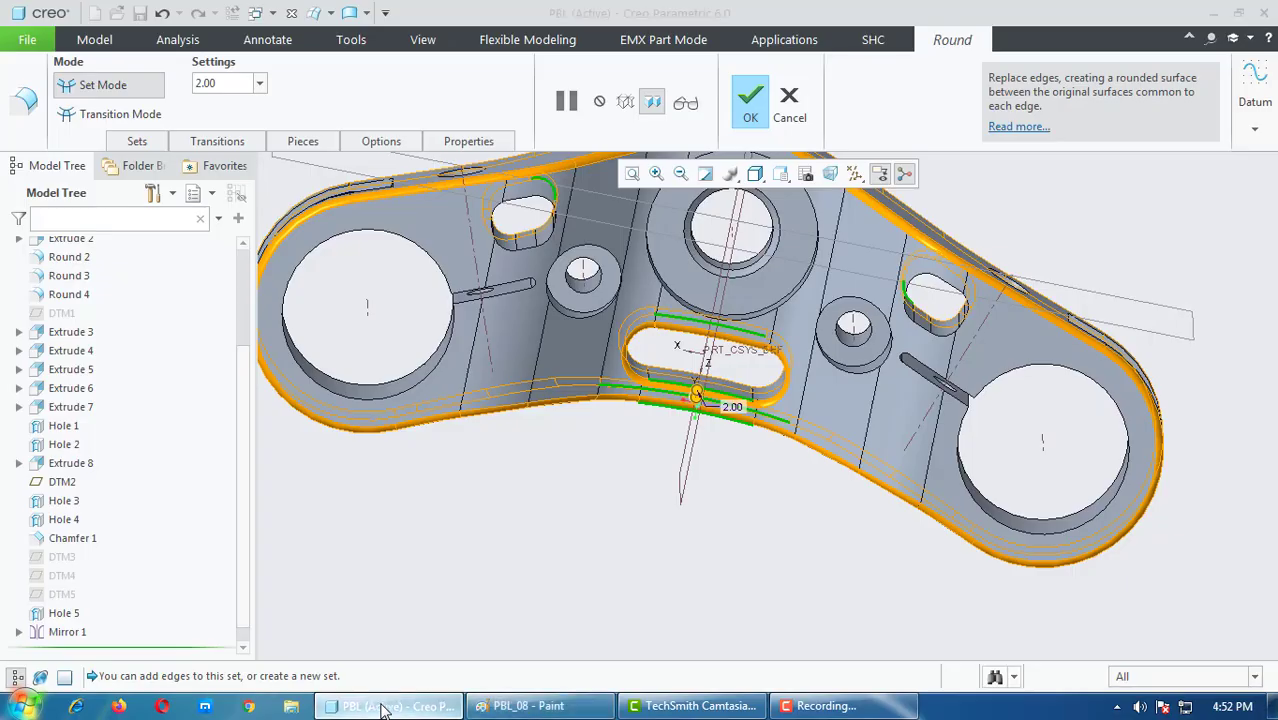
left_click(388, 705)
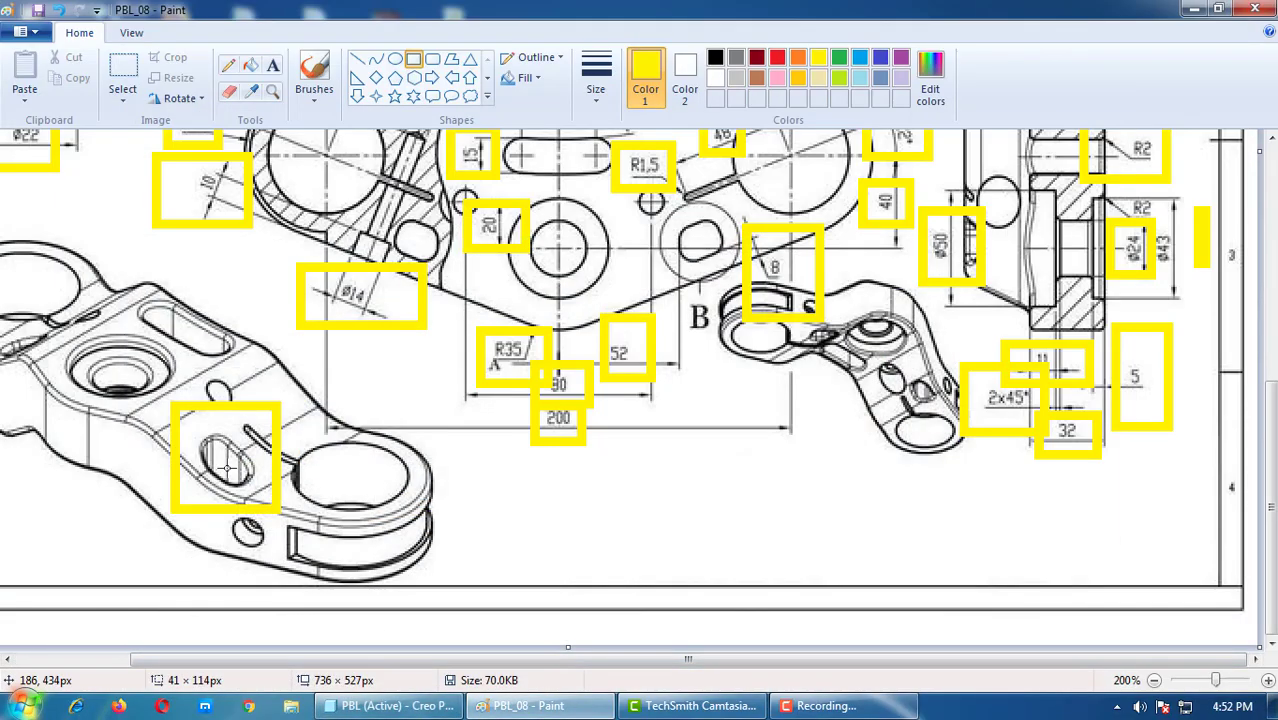
left_click_drag(944, 369, 886, 422)
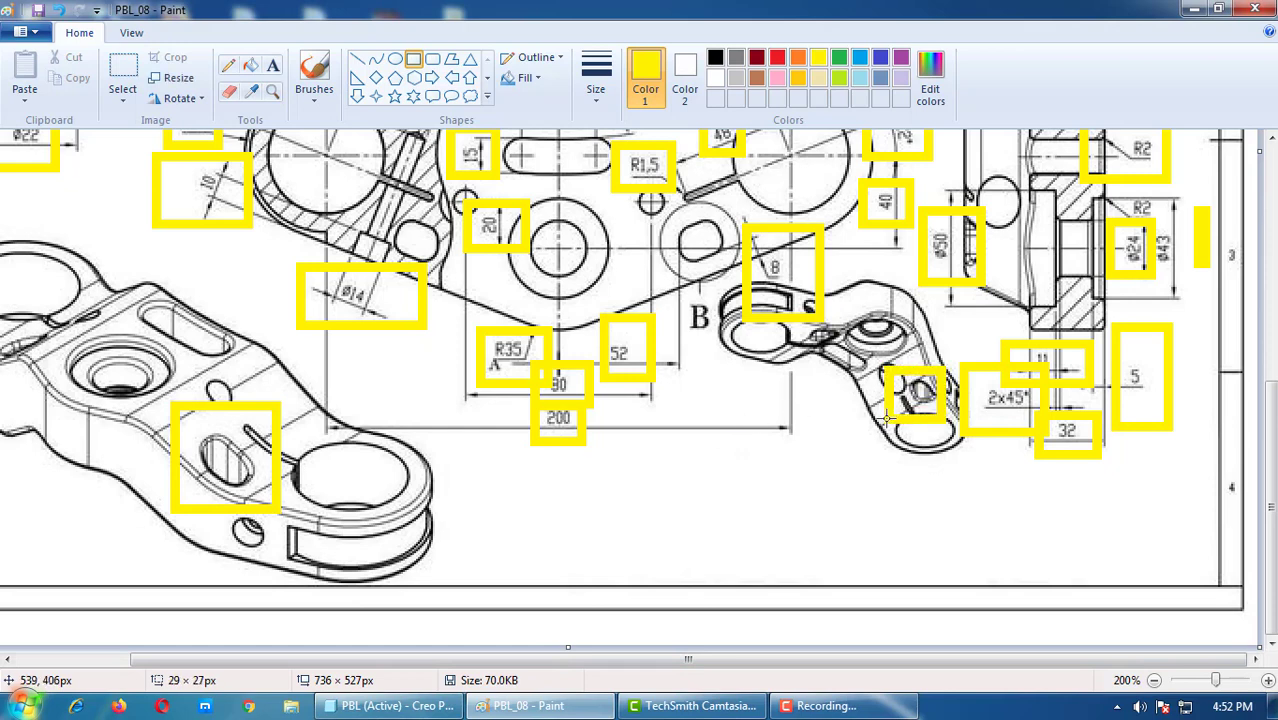
left_click(390, 705)
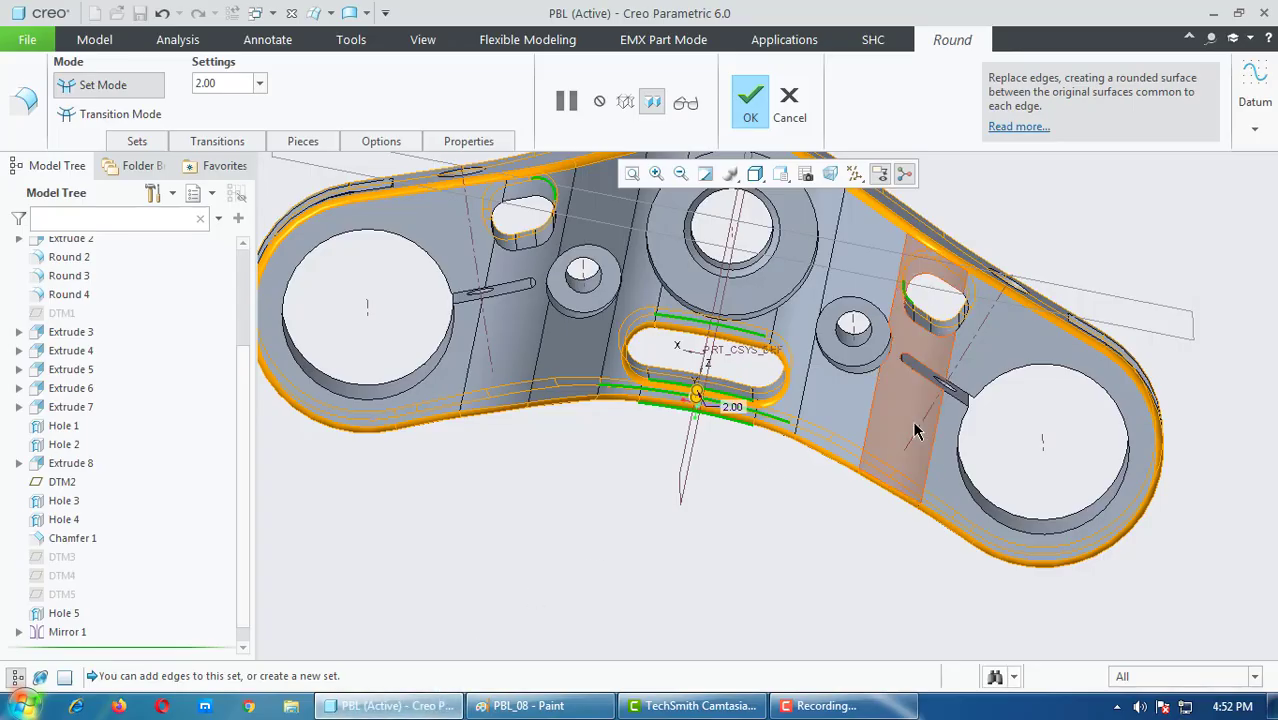
Step: Add the upper-left and upper-right pocket edges and finish the 2.00 round as Round 5
mouse_move(760, 428)
middle_mouse_down()
mouse_move(750, 385)
mouse_move(512, 220)
middle_mouse_up()
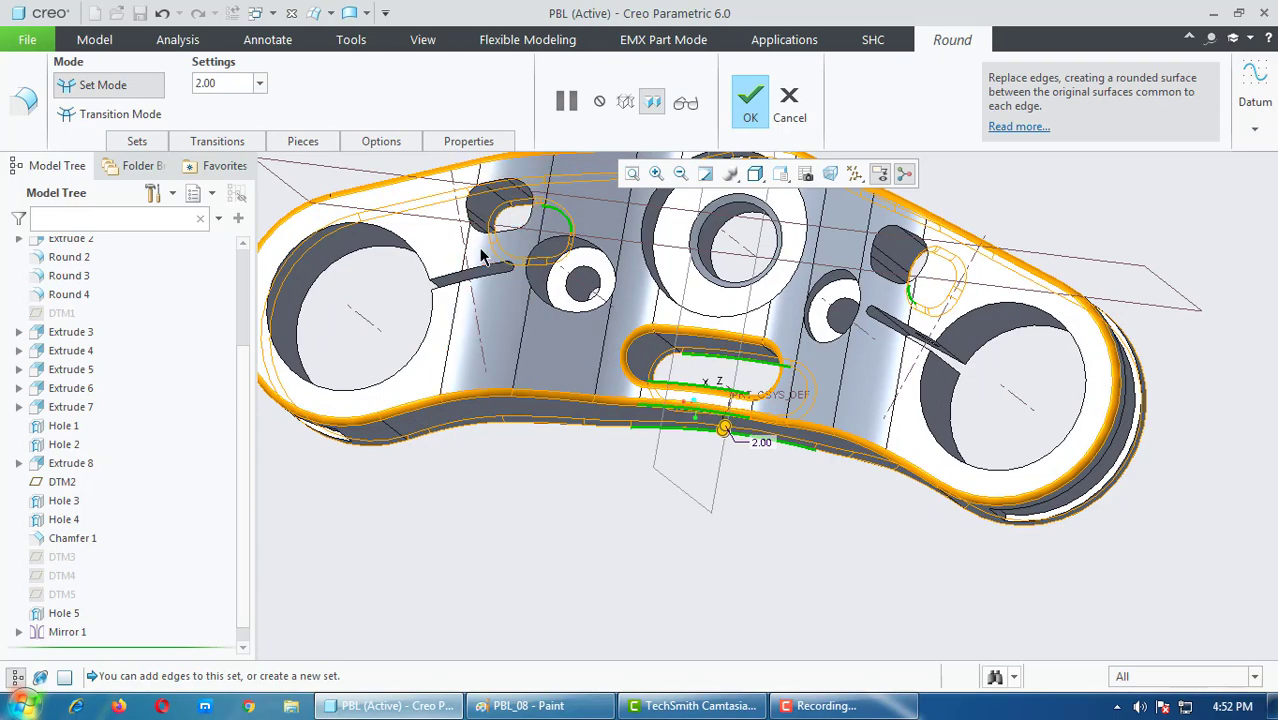
left_click(483, 238, "ctrl")
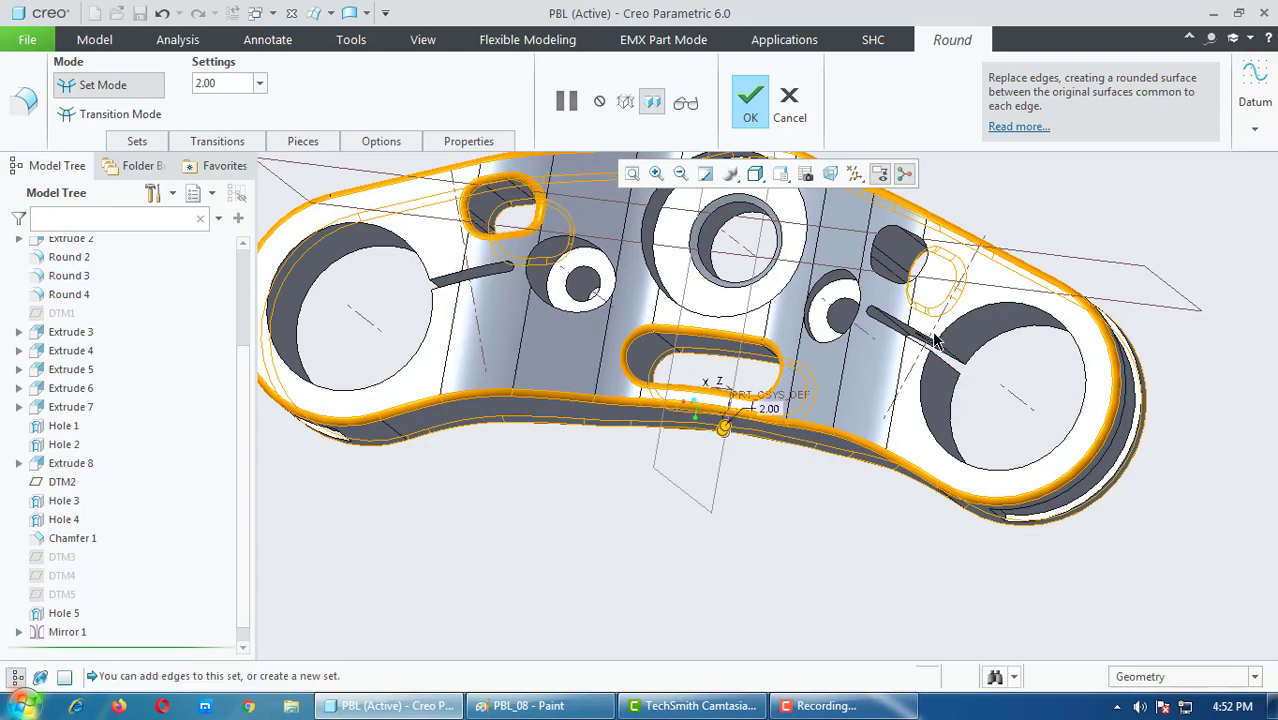
left_click(889, 284, "ctrl")
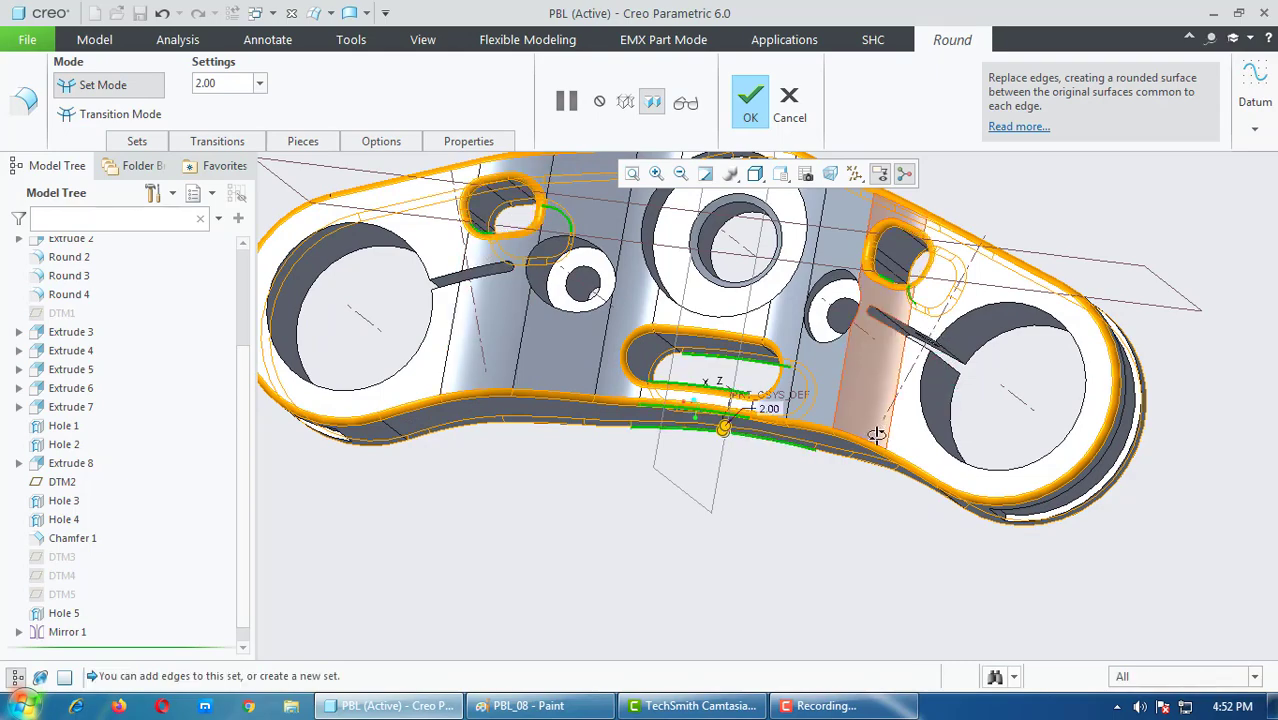
mouse_move(876, 435)
middle_mouse_down()
mouse_move(882, 571)
mouse_move(693, 399)
mouse_move(847, 605)
mouse_move(781, 209)
middle_mouse_up()
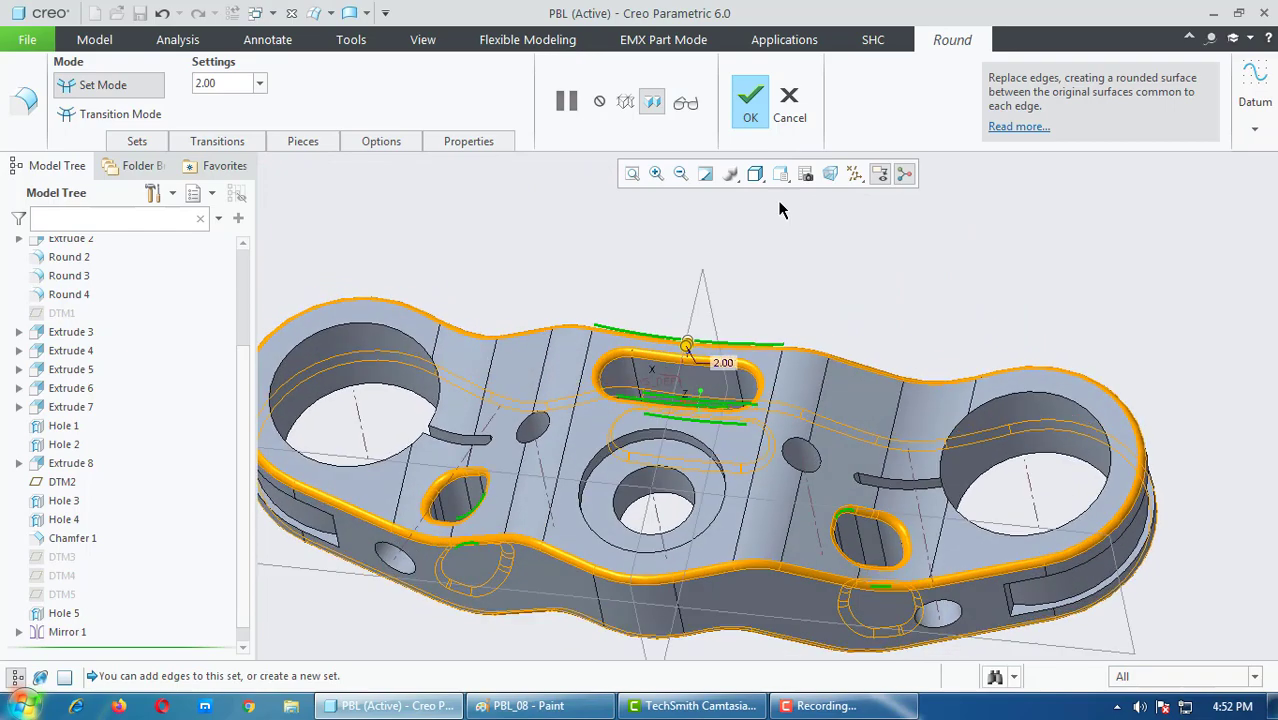
left_click(750, 100)
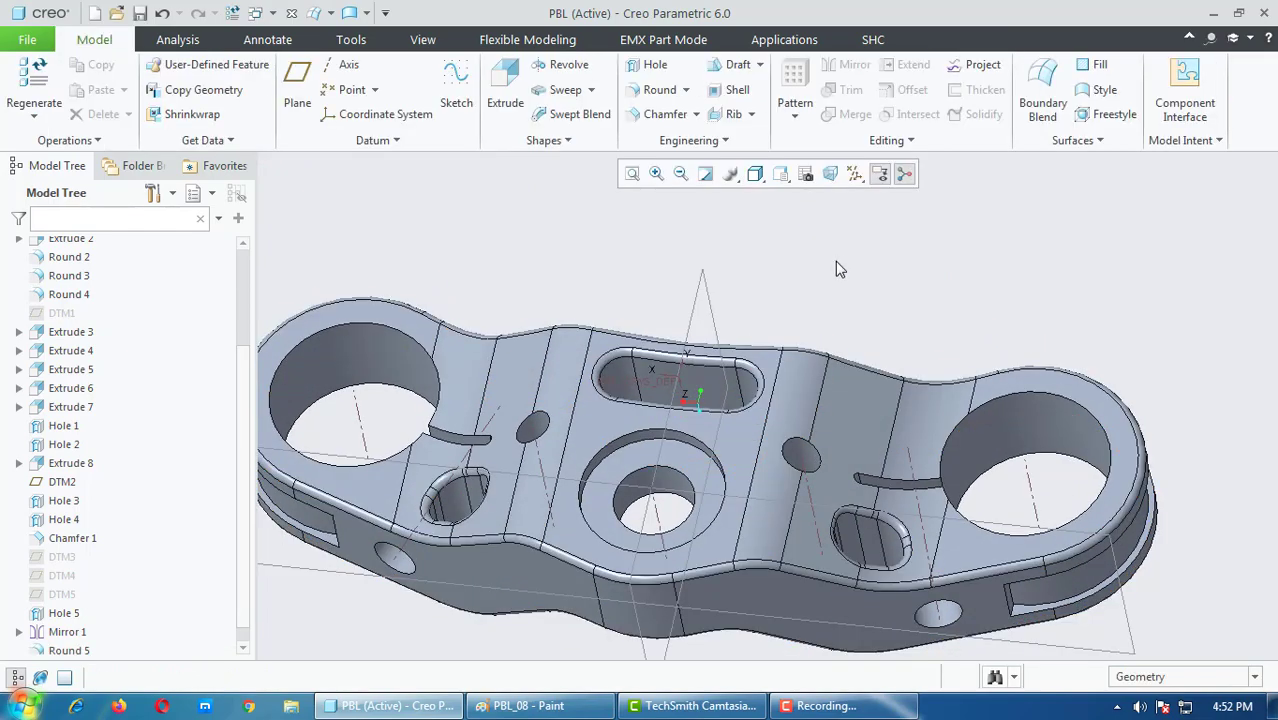
Step: Hide all datum planes, axes, points and coordinate systems, and turn off the spin centre
key("ctrl+d")
left_click(855, 176)
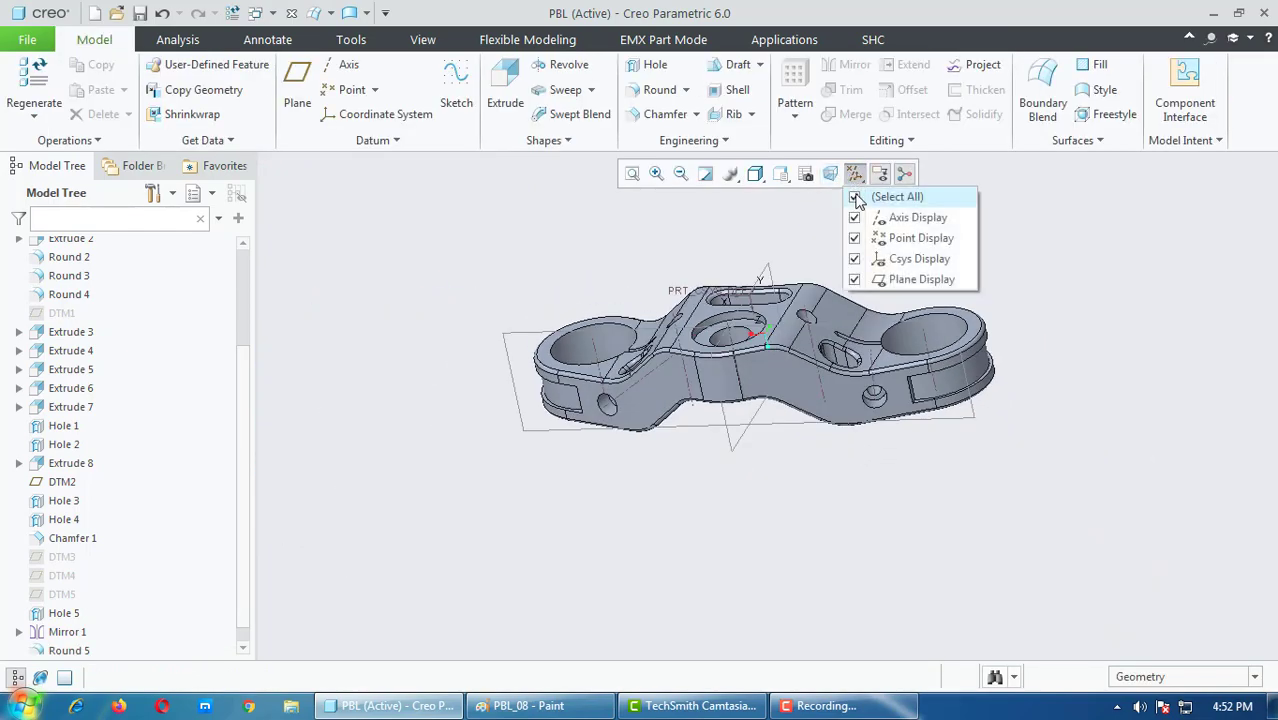
left_click(852, 197)
left_click(786, 230)
key("ctrl+d")
left_click(904, 174)
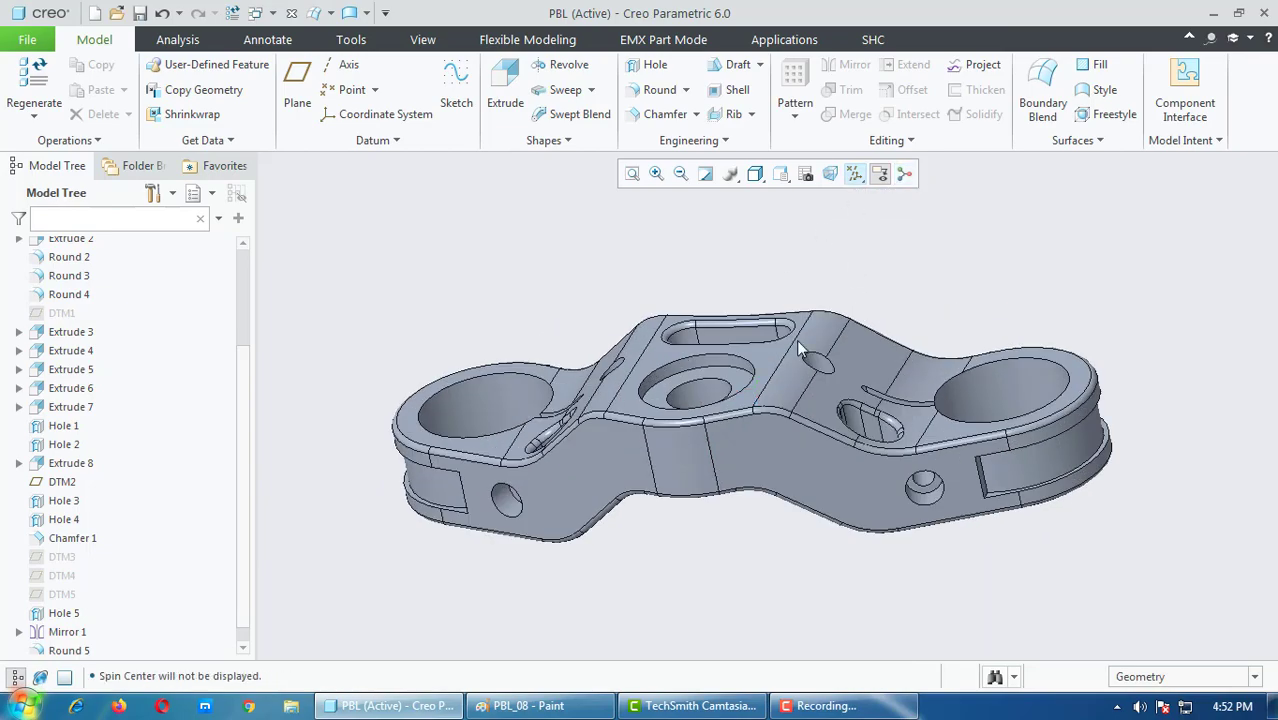
mouse_move(796, 339)
middle_mouse_down()
mouse_move(890, 462)
mouse_move(891, 209)
mouse_move(893, 340)
mouse_move(923, 389)
mouse_move(882, 331)
mouse_move(956, 365)
mouse_move(900, 400)
mouse_move(895, 335)
mouse_move(893, 373)
middle_mouse_up()
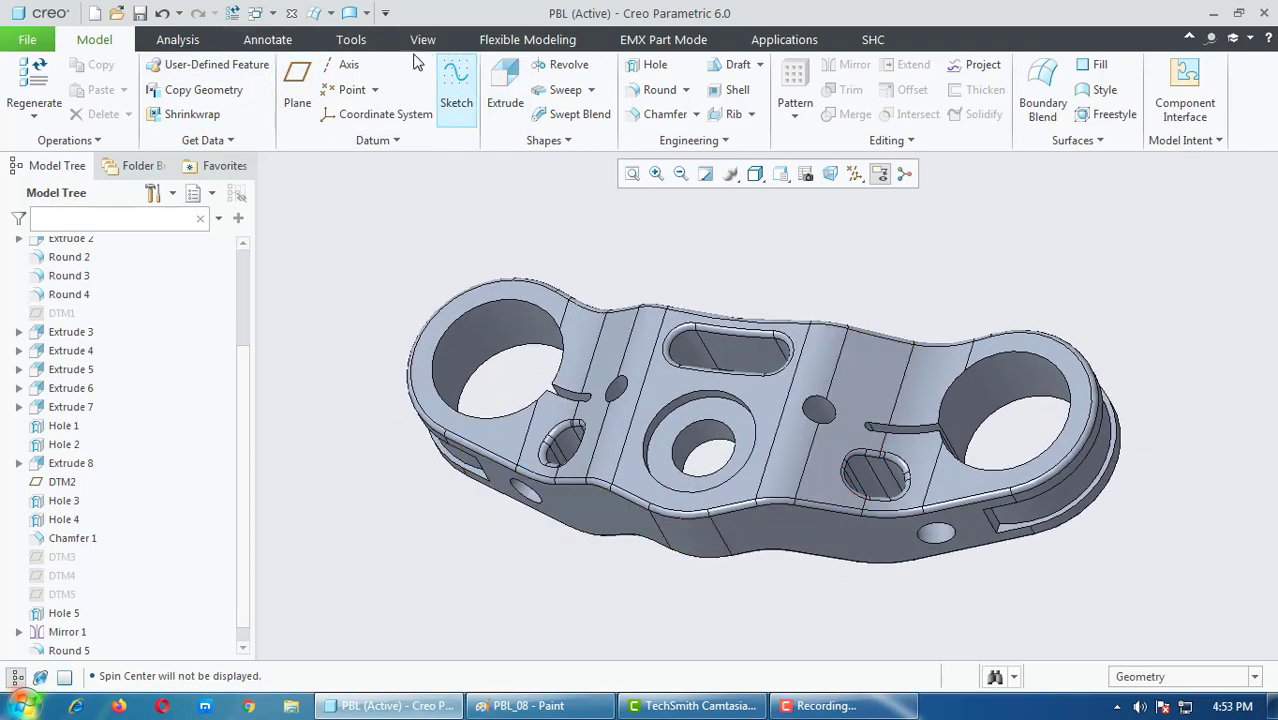
Step: Open the appearance gallery from the View tab
left_click(177, 39)
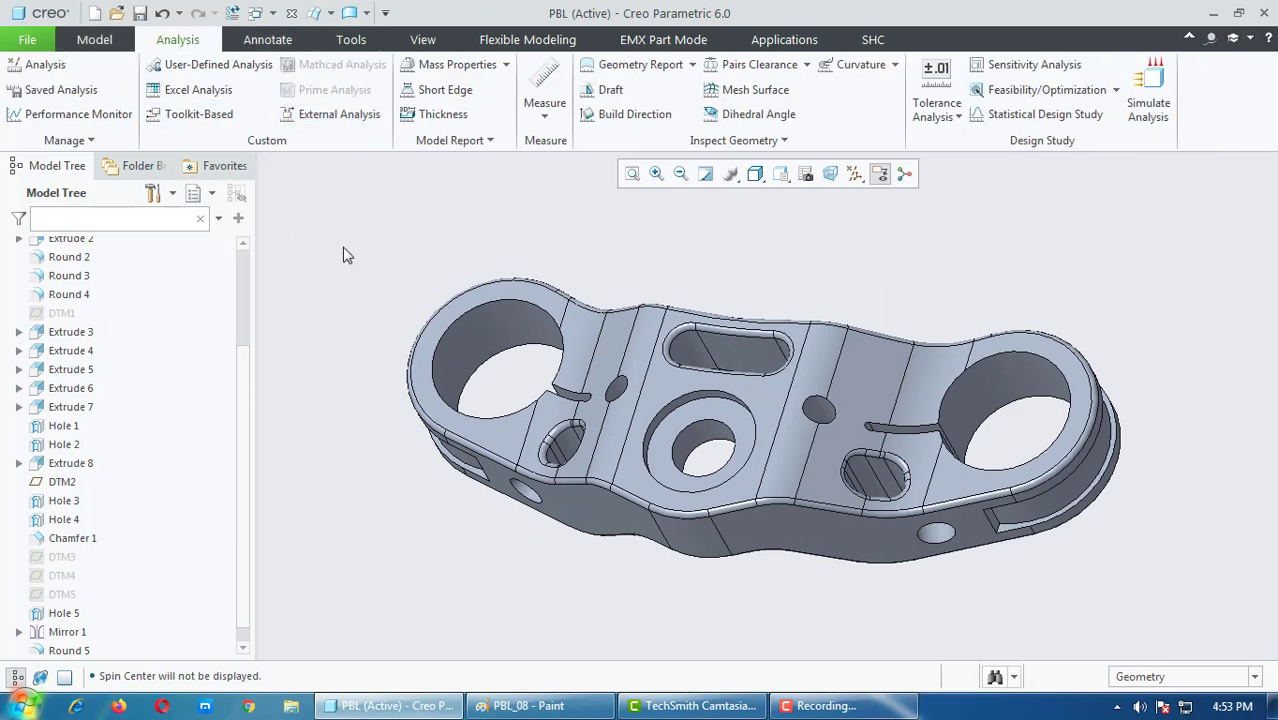
left_click(422, 39)
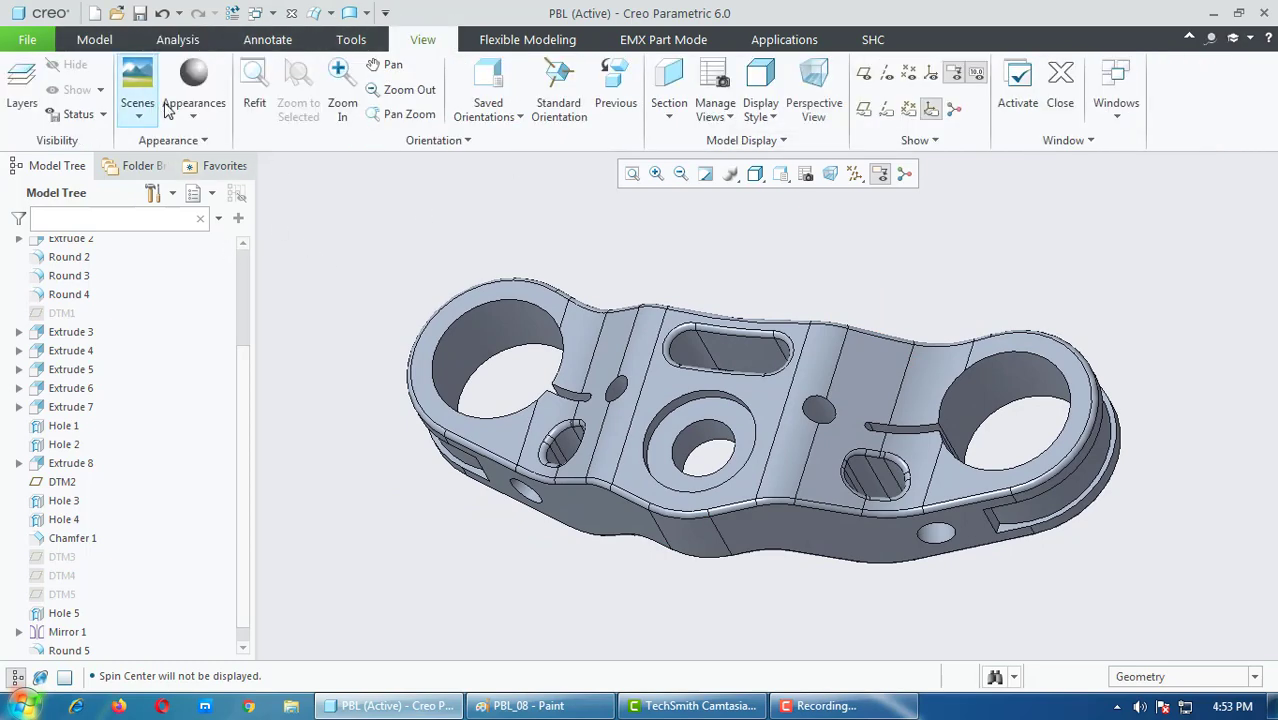
left_click(194, 114)
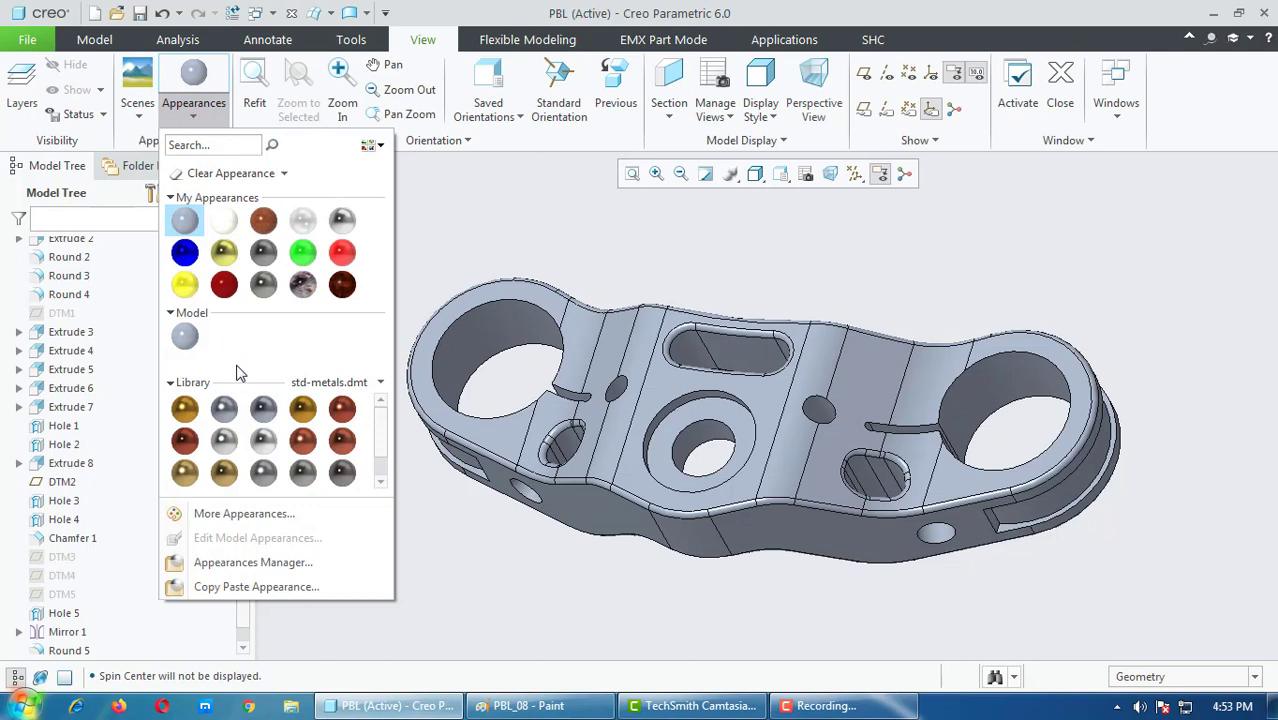
left_click(382, 384)
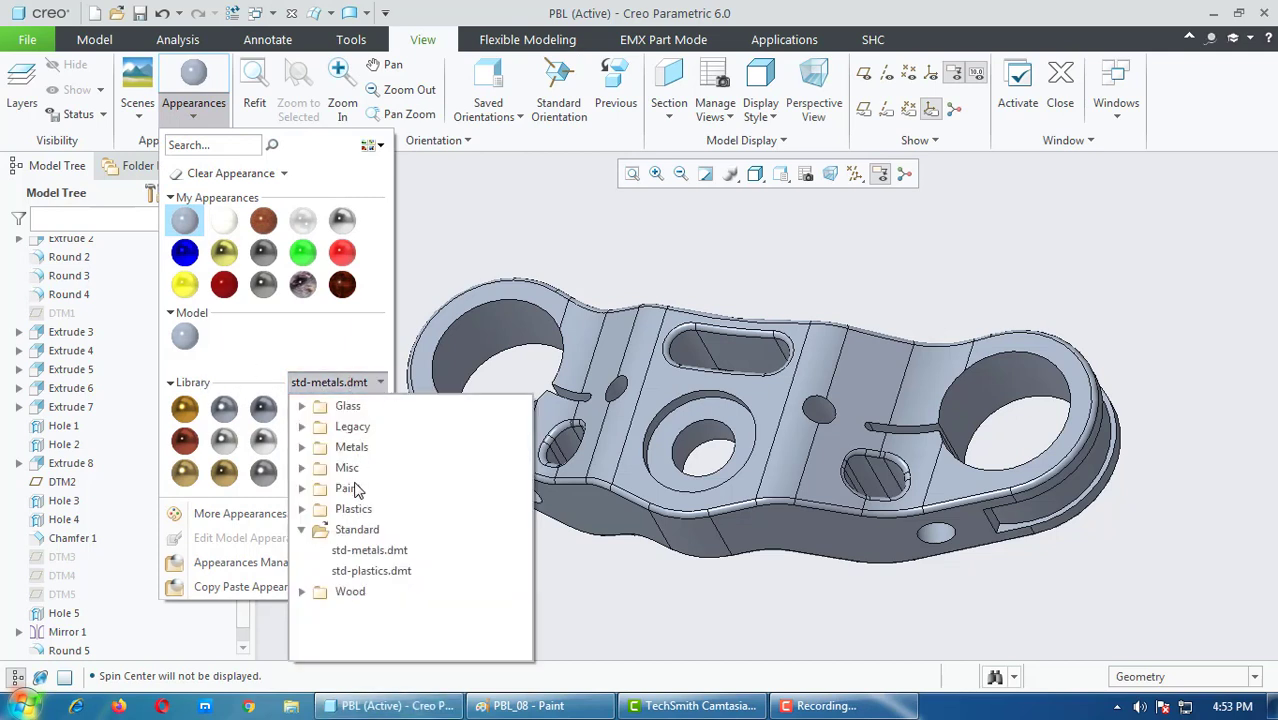
left_click(304, 530)
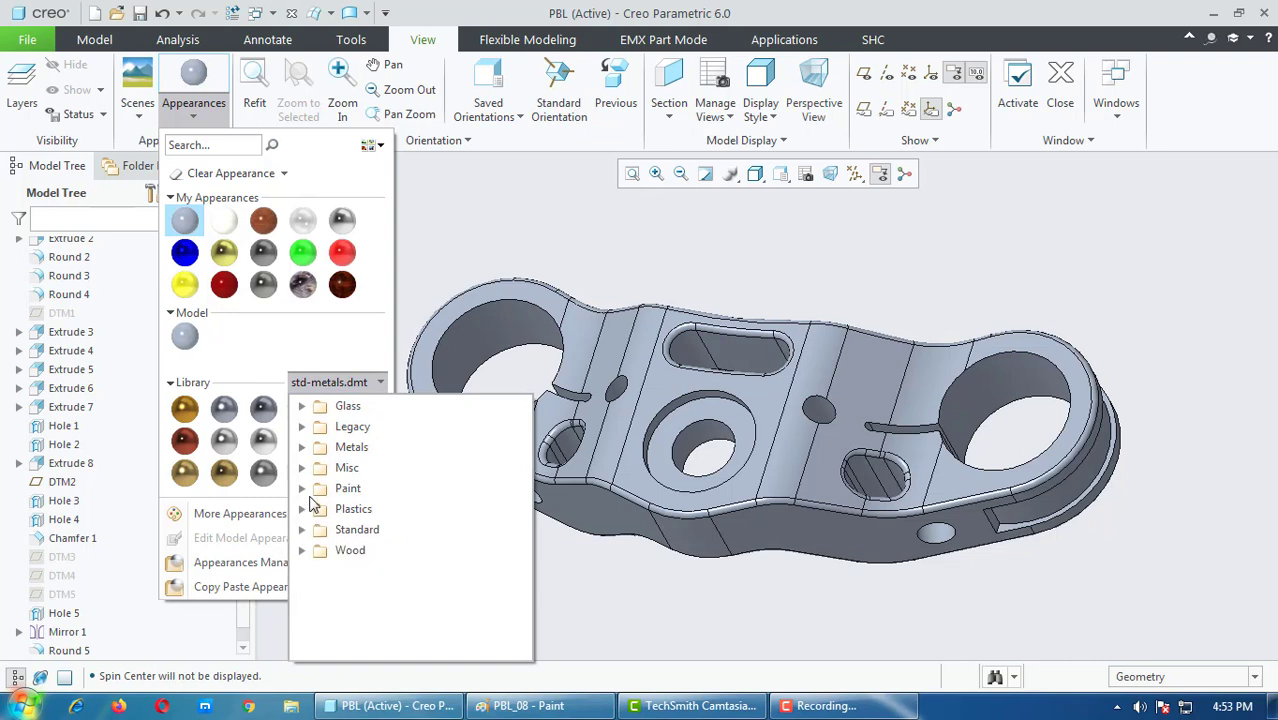
left_click(302, 448)
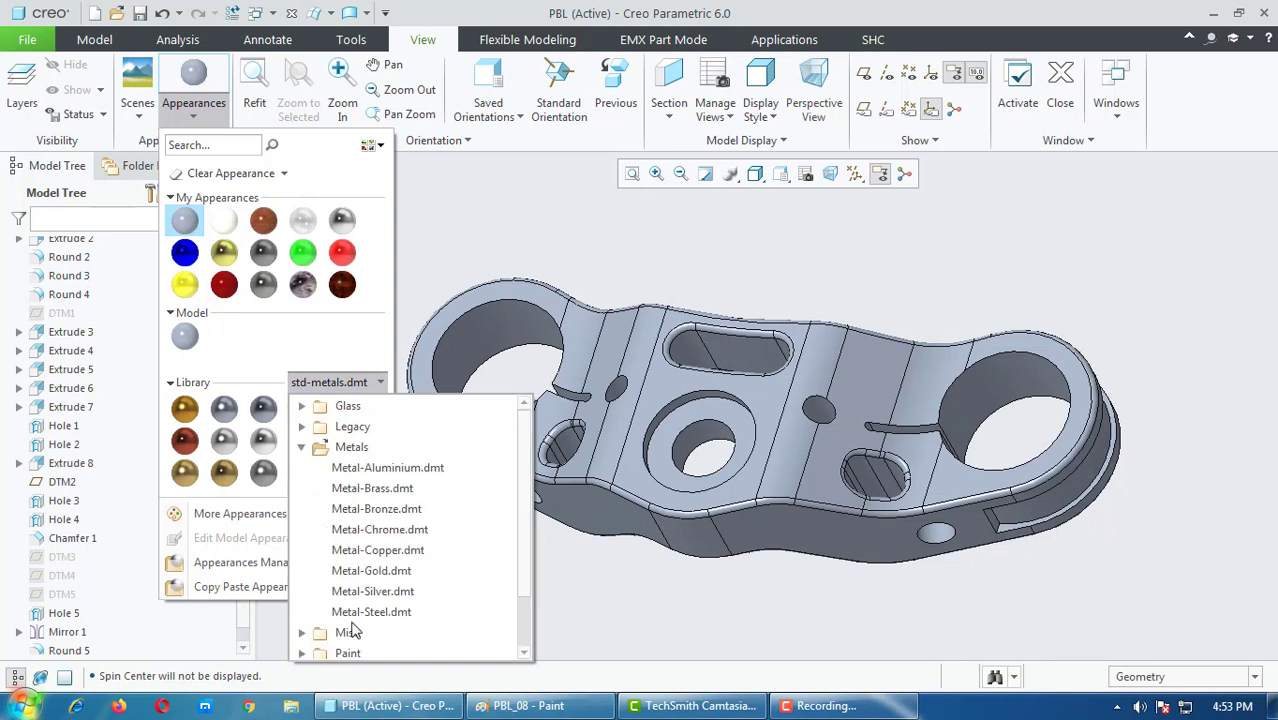
left_click(372, 592)
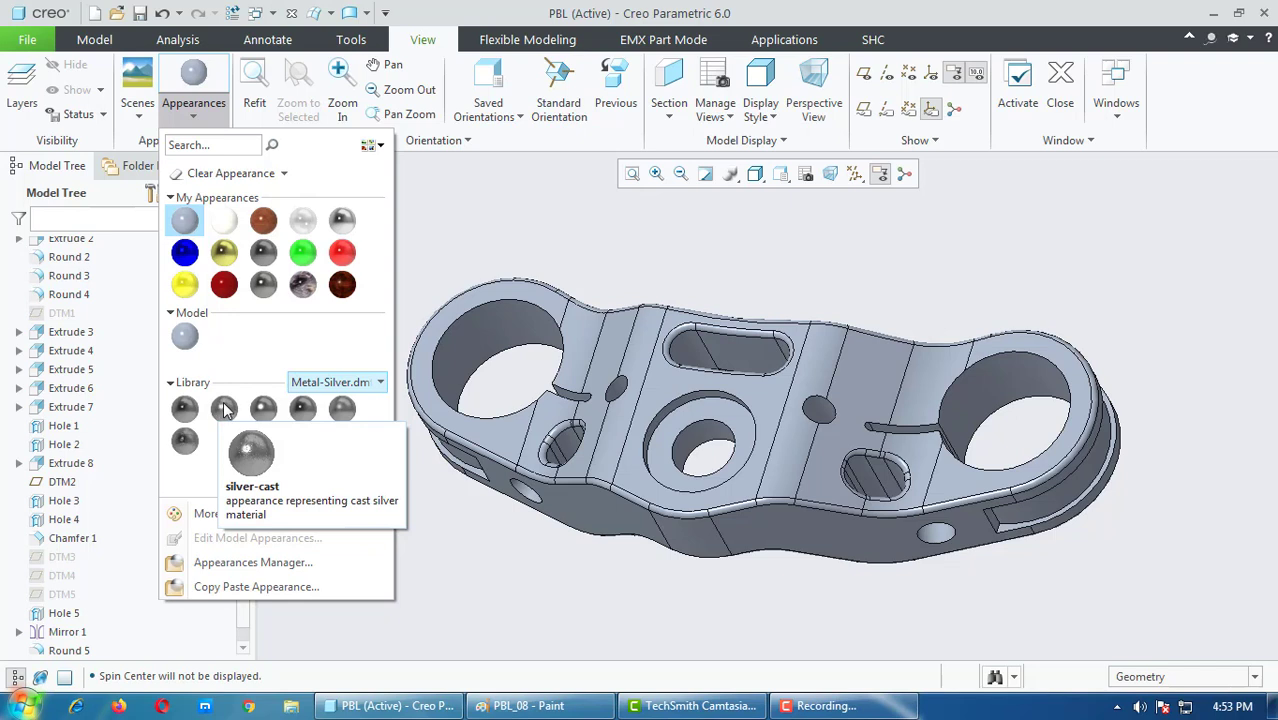
left_click(226, 410)
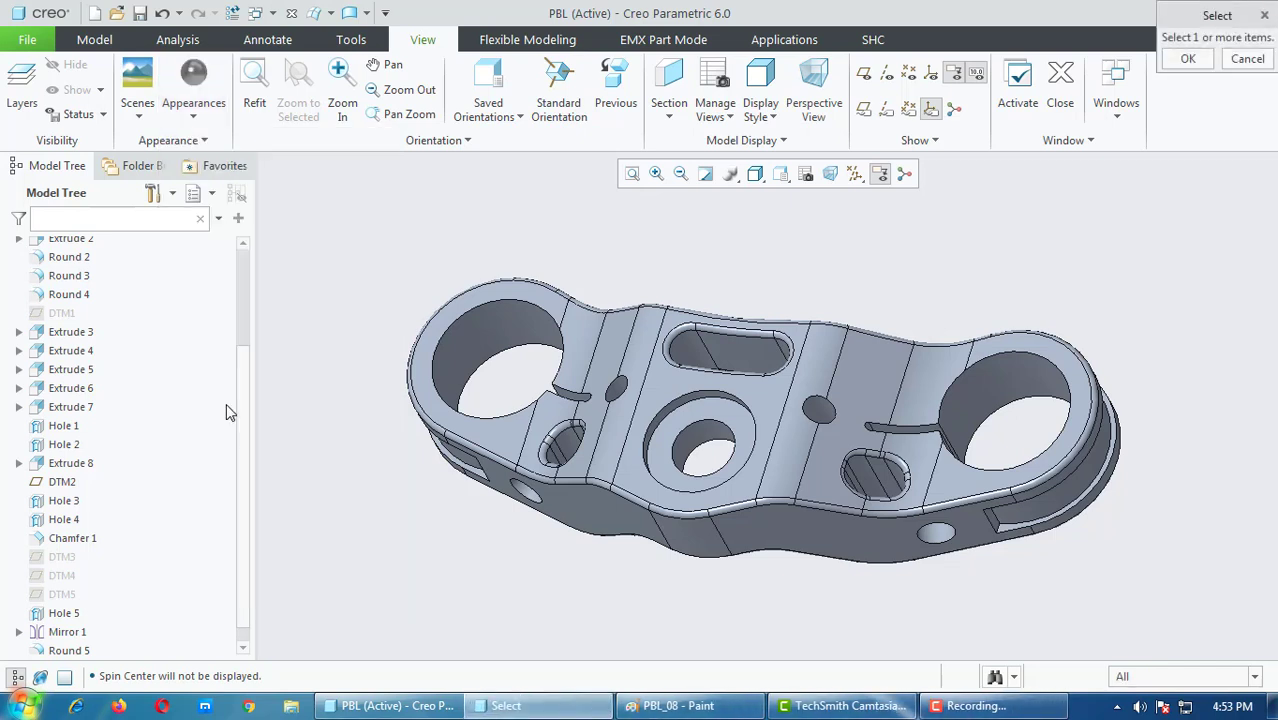
scroll(112, 280, "up", 3)
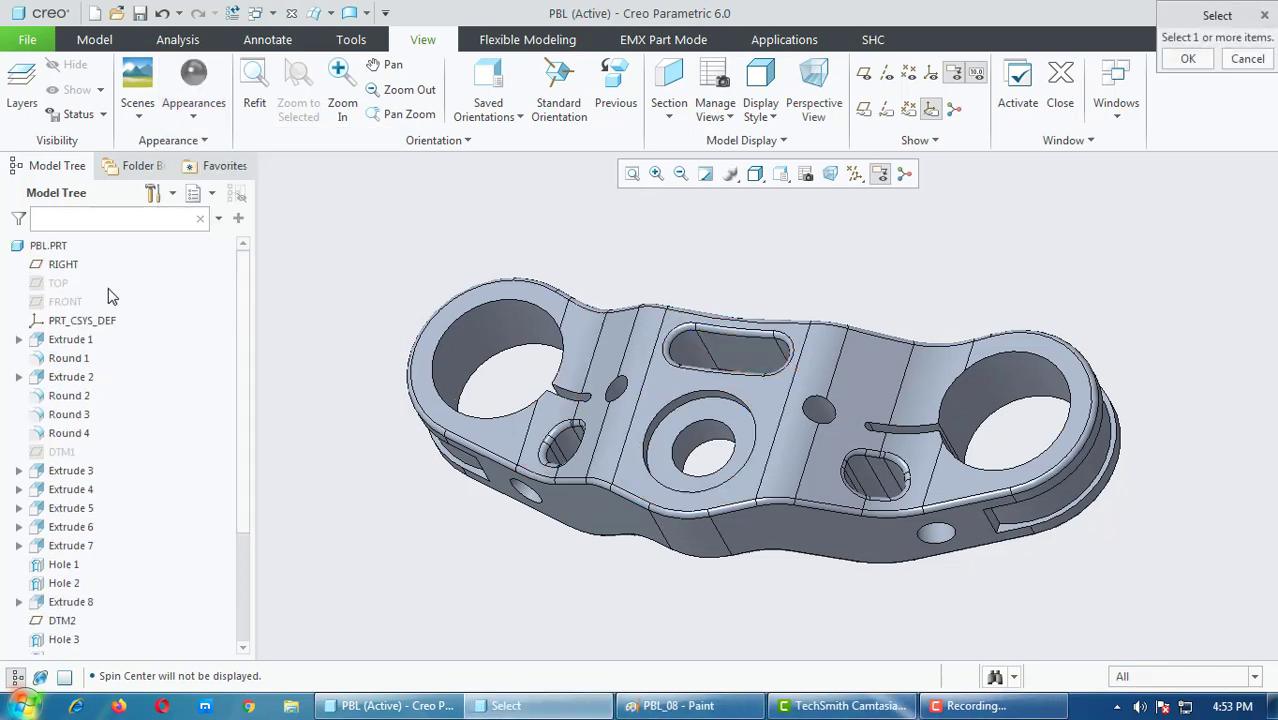
left_click(38, 247)
middle_click(392, 236)
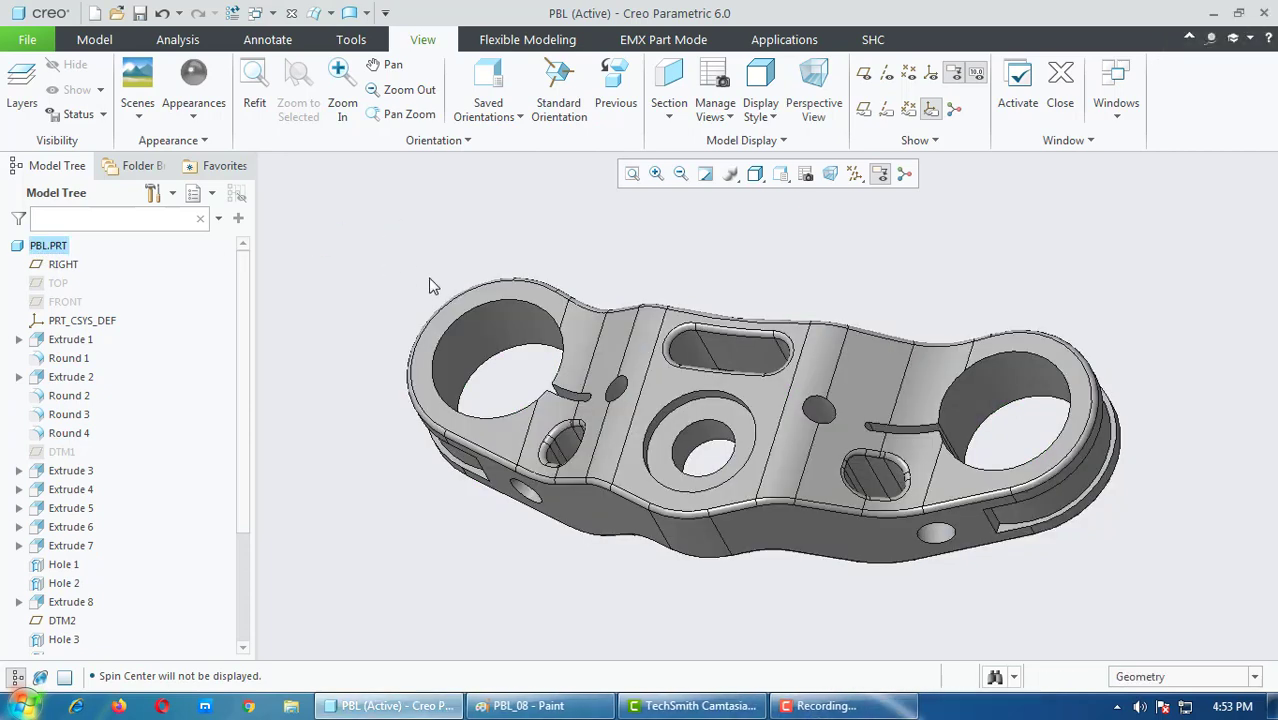
scroll(484, 331, "down", 2)
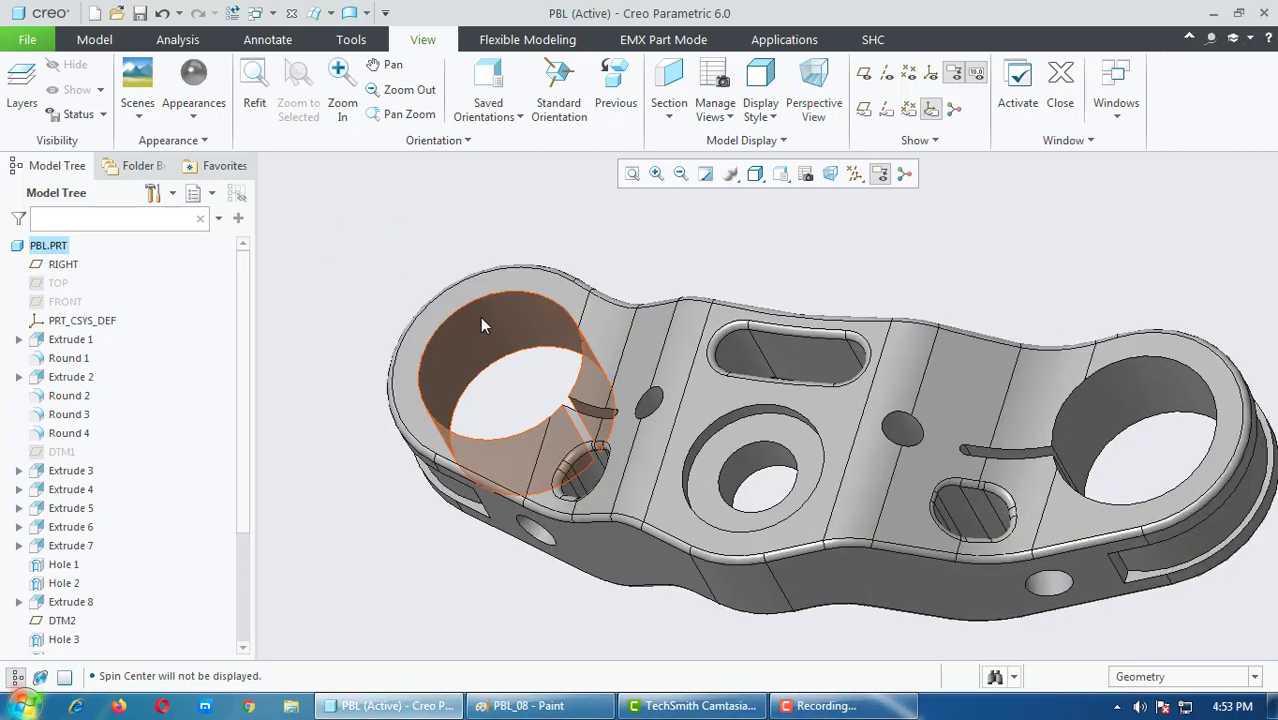
Step: Choose the silver-satin appearance and select the left bore and the slot's faces
left_click(200, 116)
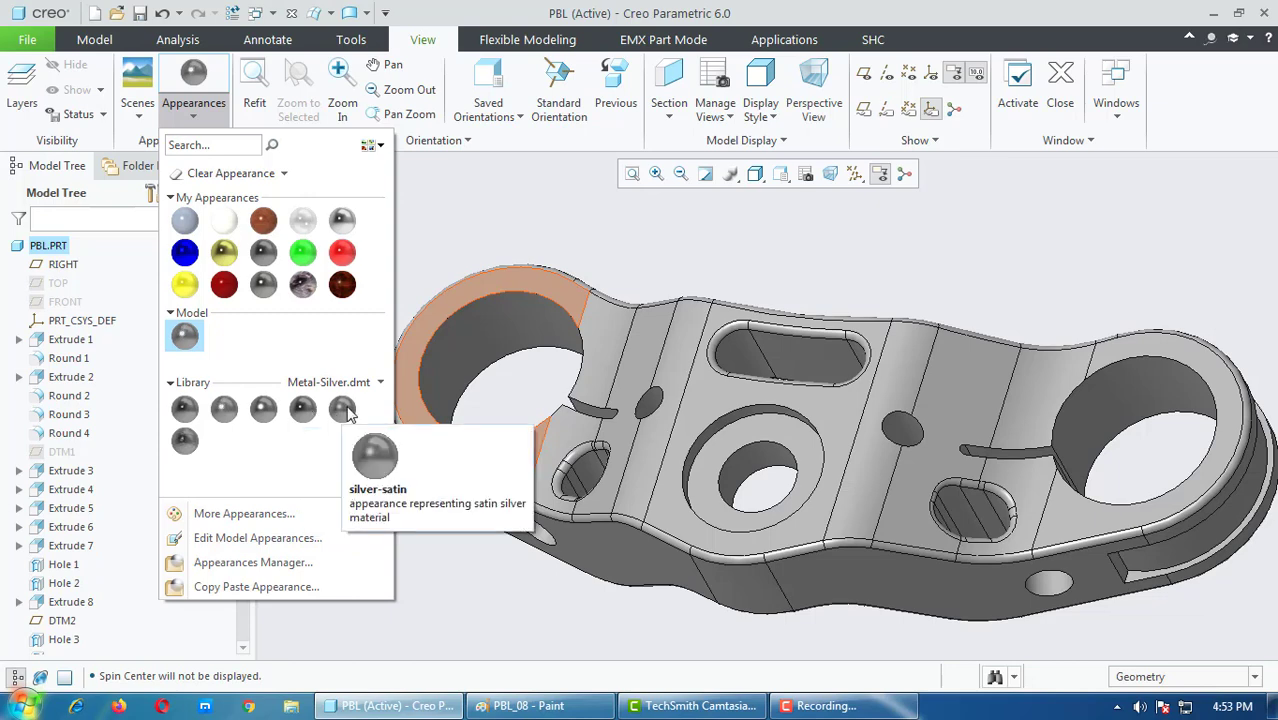
left_click(303, 408)
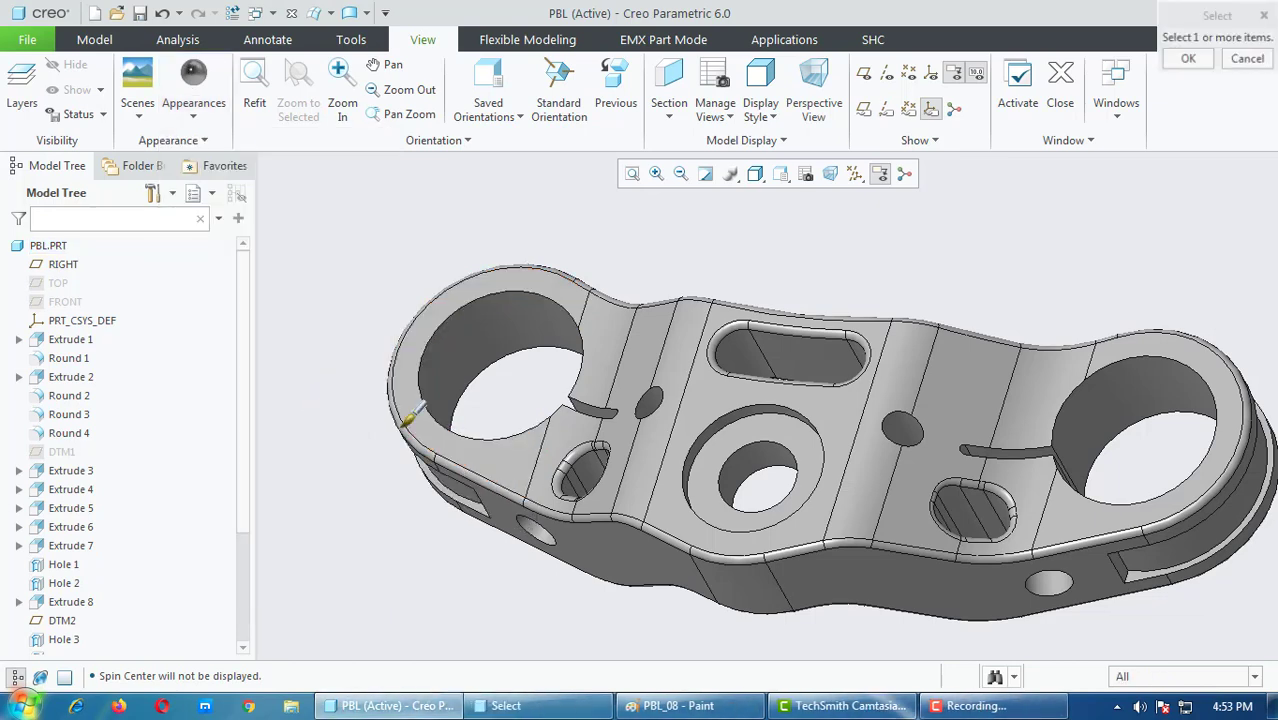
mouse_move(368, 390)
middle_mouse_down()
mouse_move(525, 428)
mouse_move(500, 428)
middle_mouse_up()
scroll(360, 400, "up", 3)
left_click(340, 410)
scroll(515, 232, "up", 5)
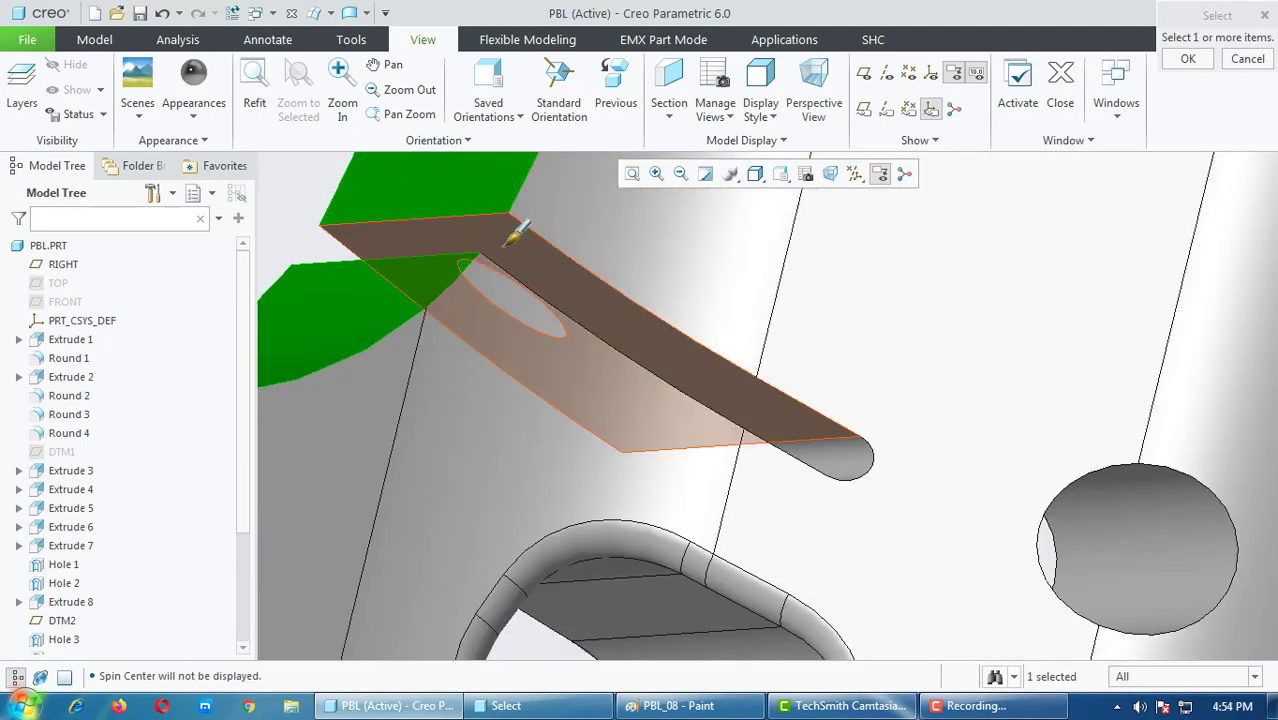
left_click(515, 232)
left_click(862, 436)
scroll(575, 258, "down", 3)
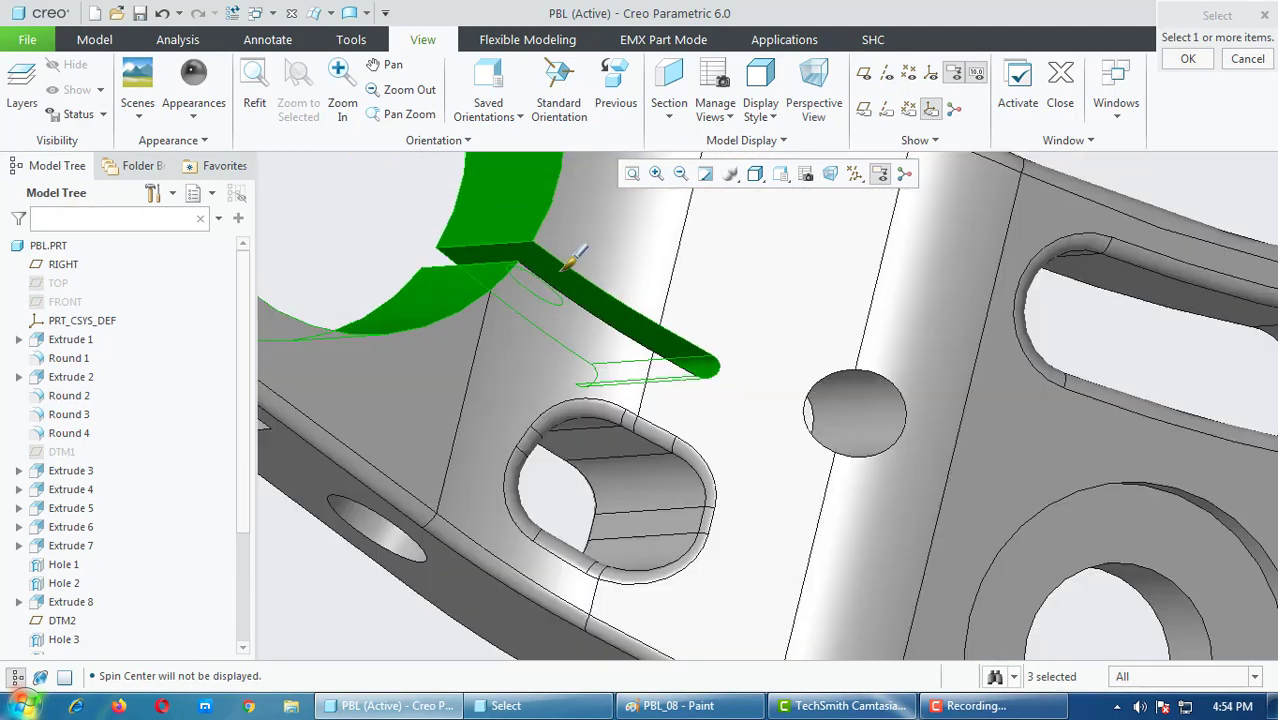
middle_click_drag(572, 258, 540, 295)
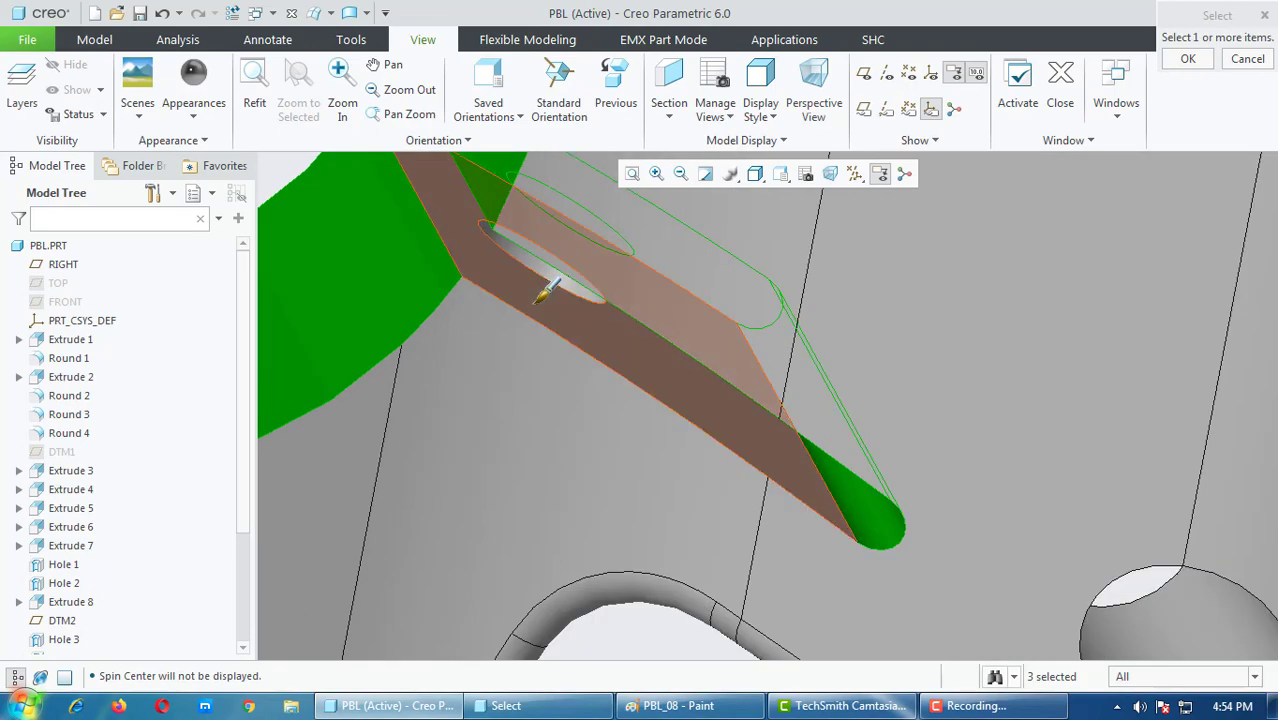
left_click(545, 290)
Step: Add the counterbore's annular face, its walls and the hole's inner wall to the selection
scroll(520, 292, "down", 5)
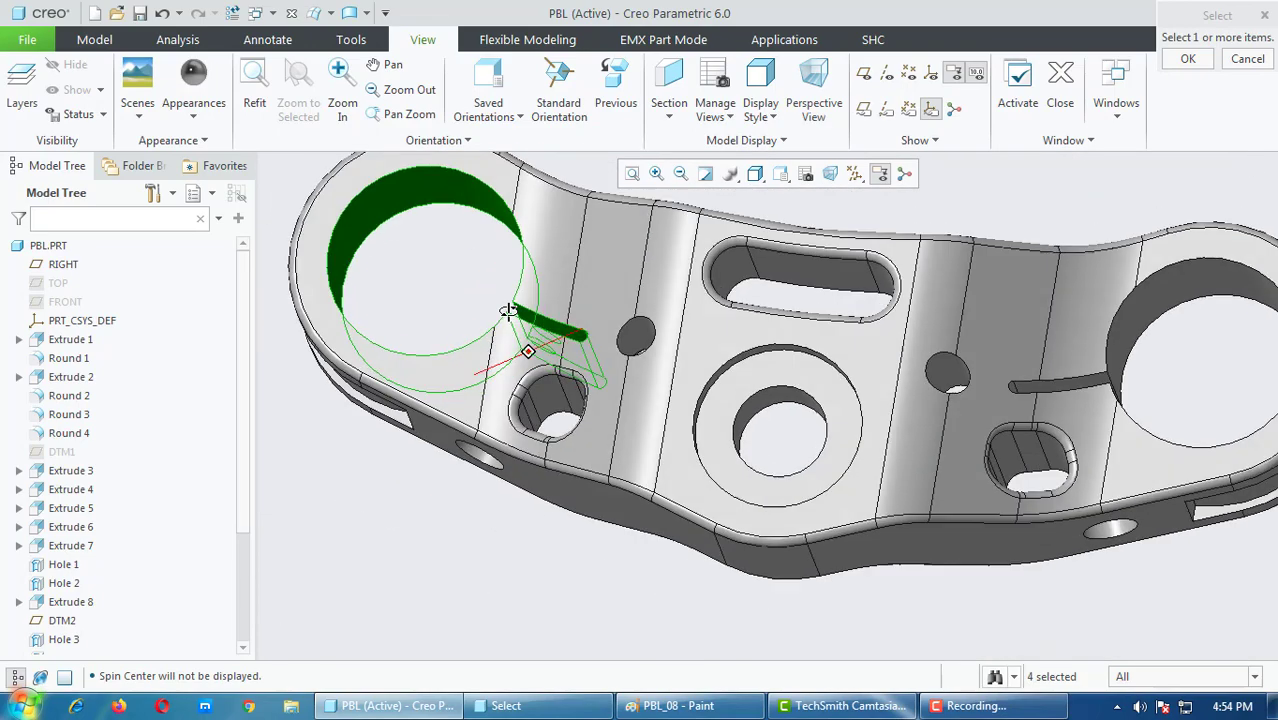
mouse_move(507, 295)
middle_mouse_down()
mouse_move(491, 285)
mouse_move(818, 262)
middle_mouse_up()
scroll(725, 320, "up", 2)
scroll(725, 320, "up", 2)
left_click(722, 305)
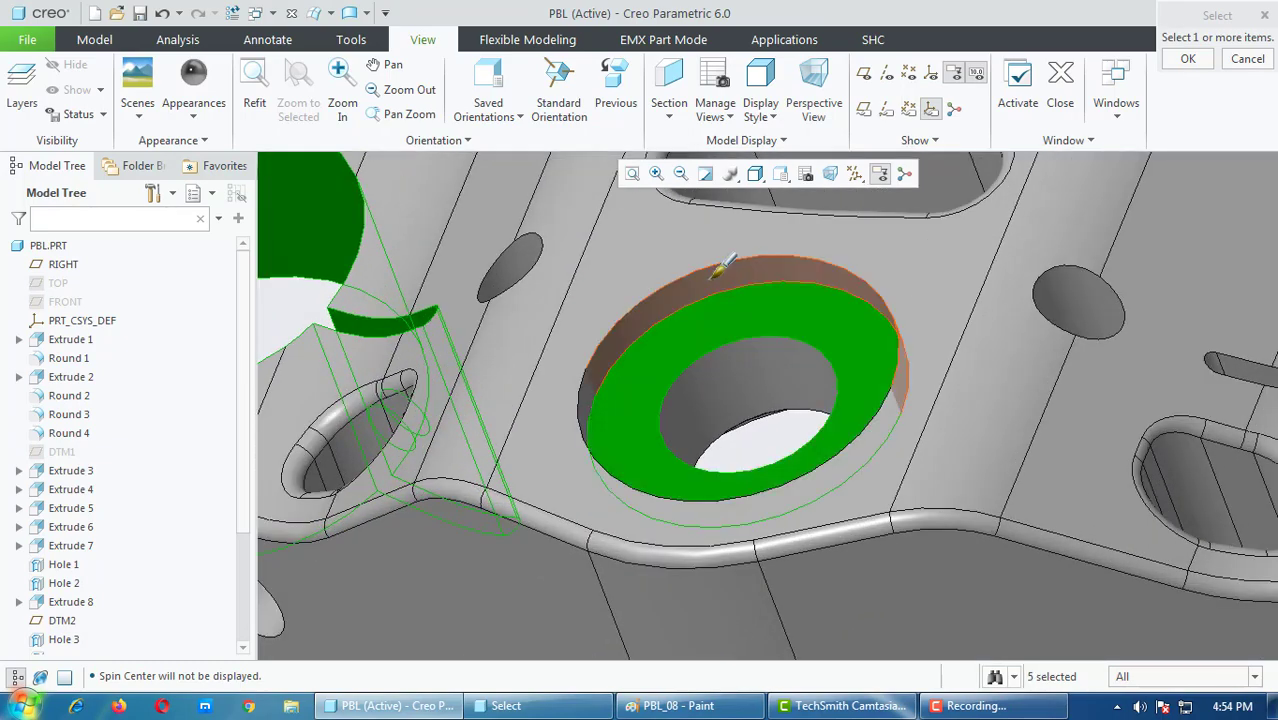
left_click(735, 288)
scroll(728, 295, "down", 2)
scroll(595, 395, "up", 5)
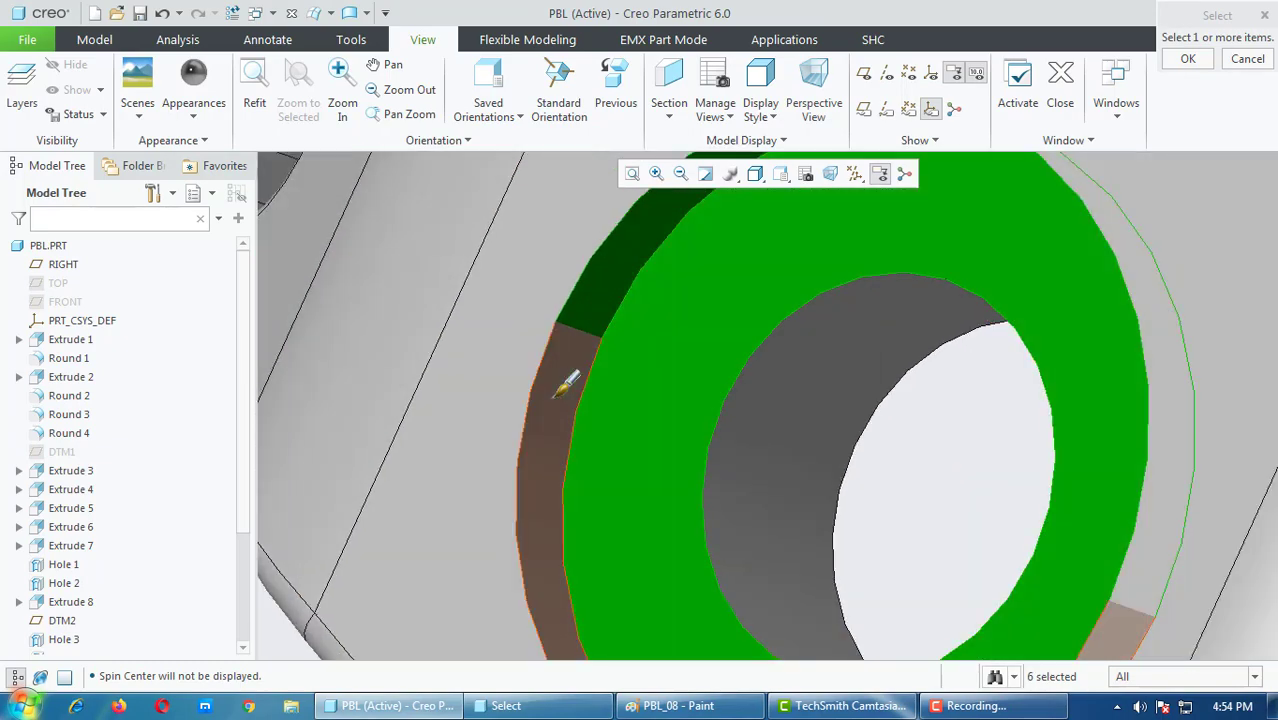
left_click(575, 398)
scroll(575, 398, "down", 5)
mouse_move(585, 372)
middle_mouse_down()
mouse_move(600, 380)
mouse_move(613, 337)
mouse_move(602, 442)
mouse_move(670, 323)
mouse_move(659, 277)
mouse_move(600, 370)
mouse_move(562, 371)
middle_mouse_up()
scroll(600, 380, "up", 1)
scroll(630, 385, "up", 1)
scroll(605, 446, "up", 3)
left_click(569, 449)
scroll(569, 449, "down", 3)
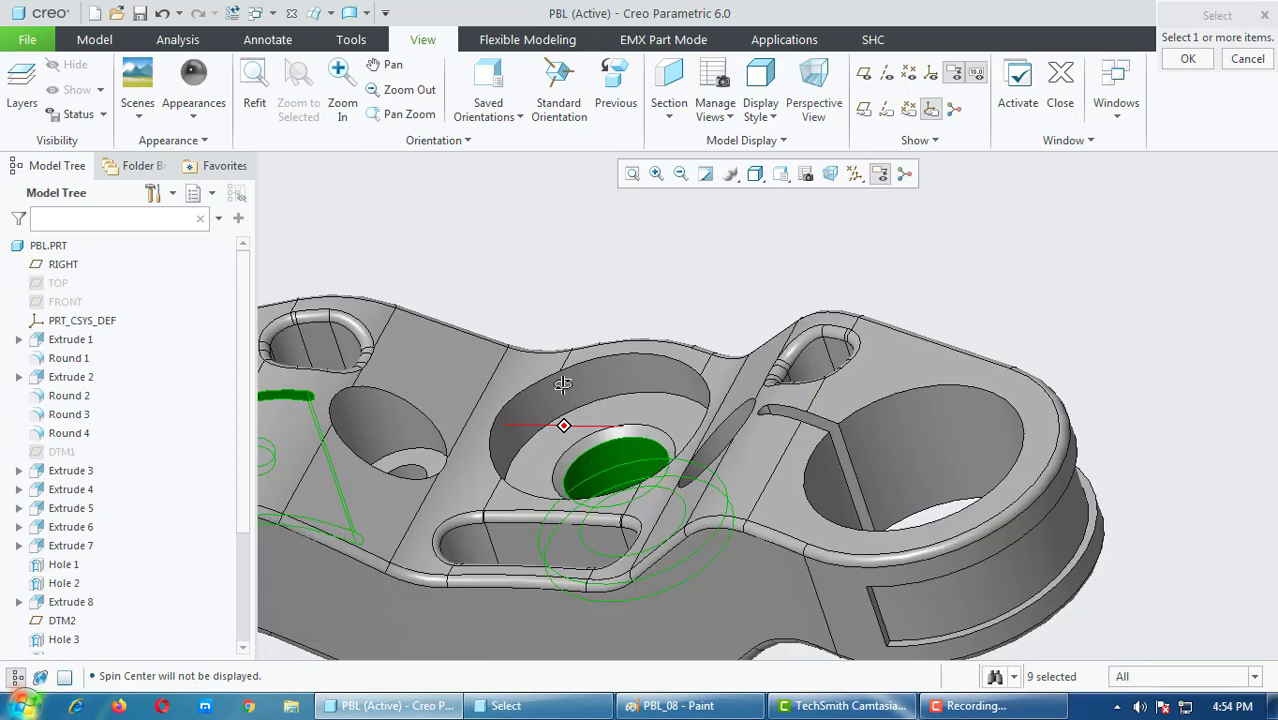
left_click(470, 432)
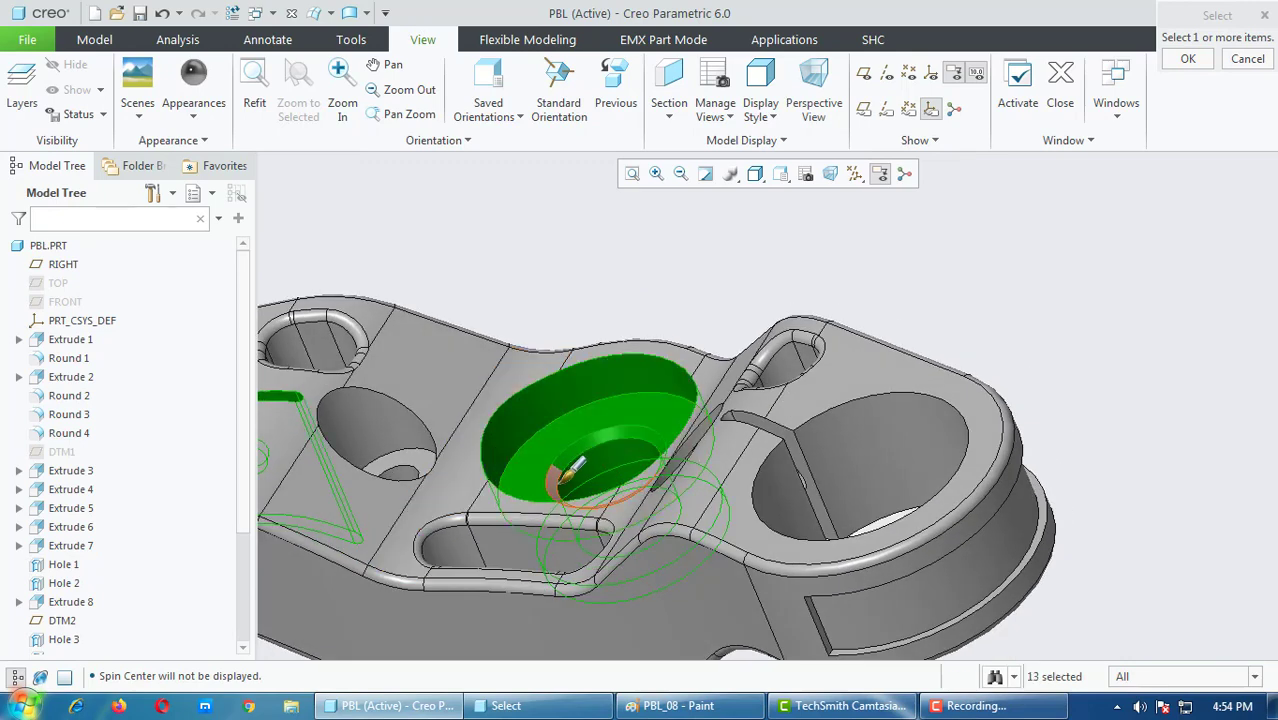
left_click(550, 477)
Step: Add the small holes beside the counterbore, the small round holes and the right bore
mouse_move(550, 477)
middle_mouse_down()
mouse_move(610, 632)
mouse_move(588, 631)
mouse_move(438, 355)
middle_mouse_up()
scroll(438, 355, "down", 3)
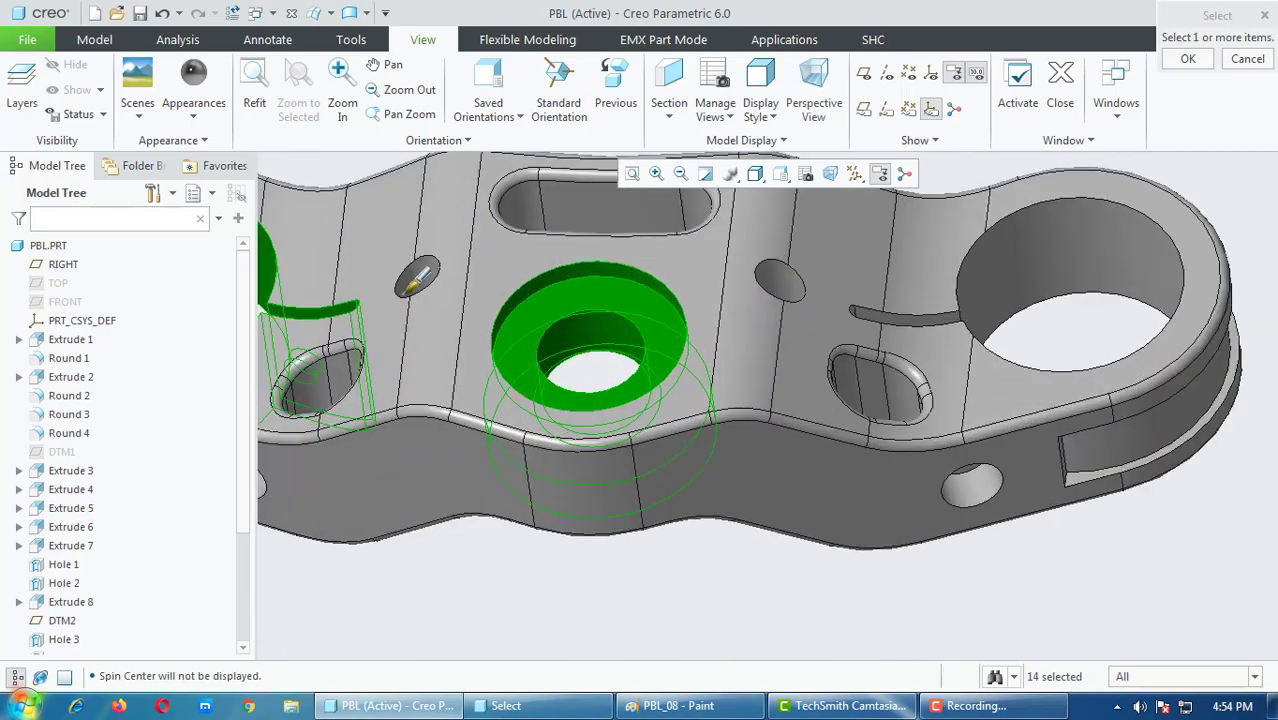
scroll(438, 355, "down", 3)
left_click(440, 252)
mouse_move(440, 252)
middle_mouse_down()
mouse_move(456, 391)
mouse_move(445, 220)
middle_mouse_up()
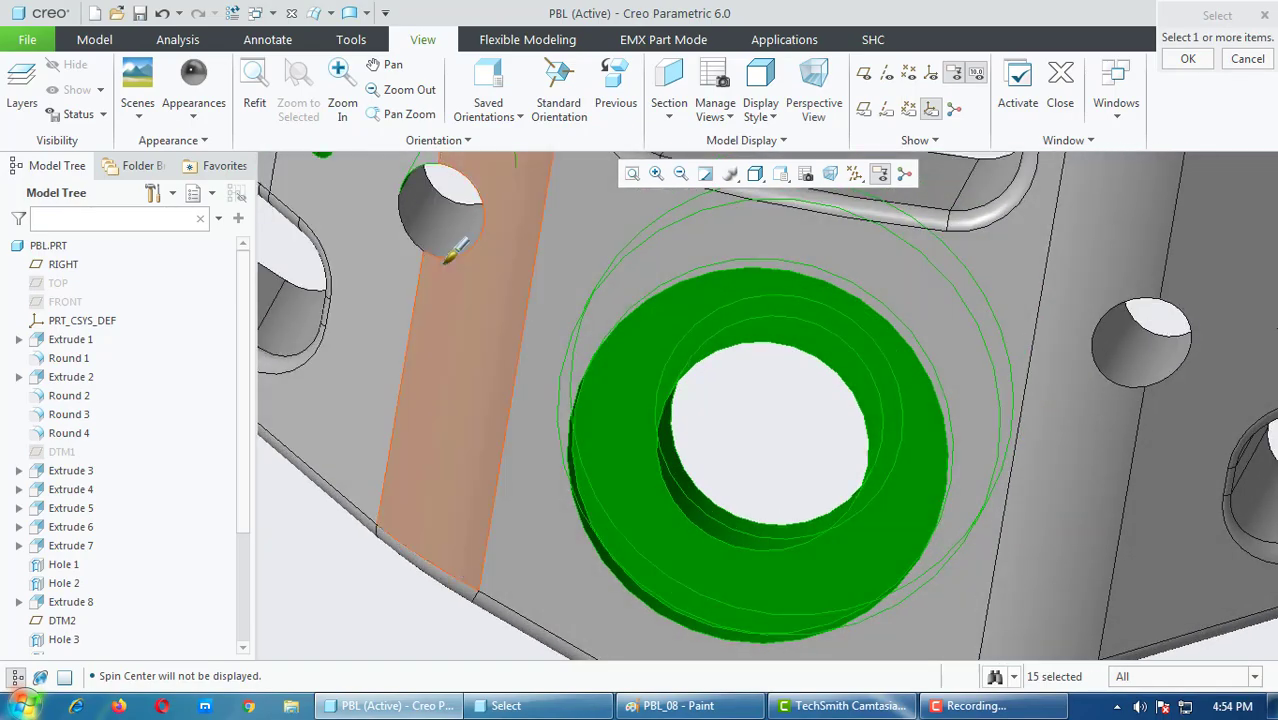
left_click(445, 220)
scroll(500, 314, "up", 3)
mouse_move(500, 314)
middle_mouse_down()
mouse_move(551, 357)
mouse_move(830, 288)
mouse_move(790, 305)
mouse_move(800, 338)
middle_mouse_up()
scroll(830, 288, "down", 3)
left_click(830, 288)
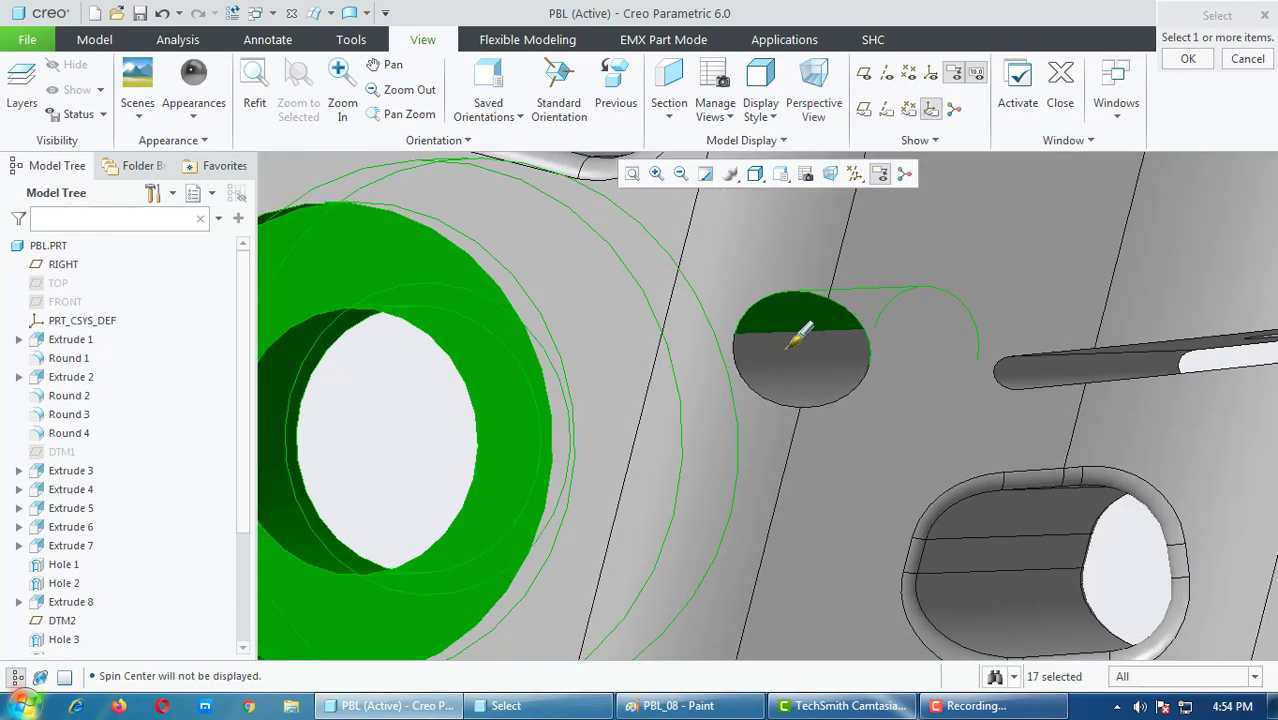
left_click(800, 352)
scroll(830, 345, "up", 3)
scroll(885, 348, "up", 2)
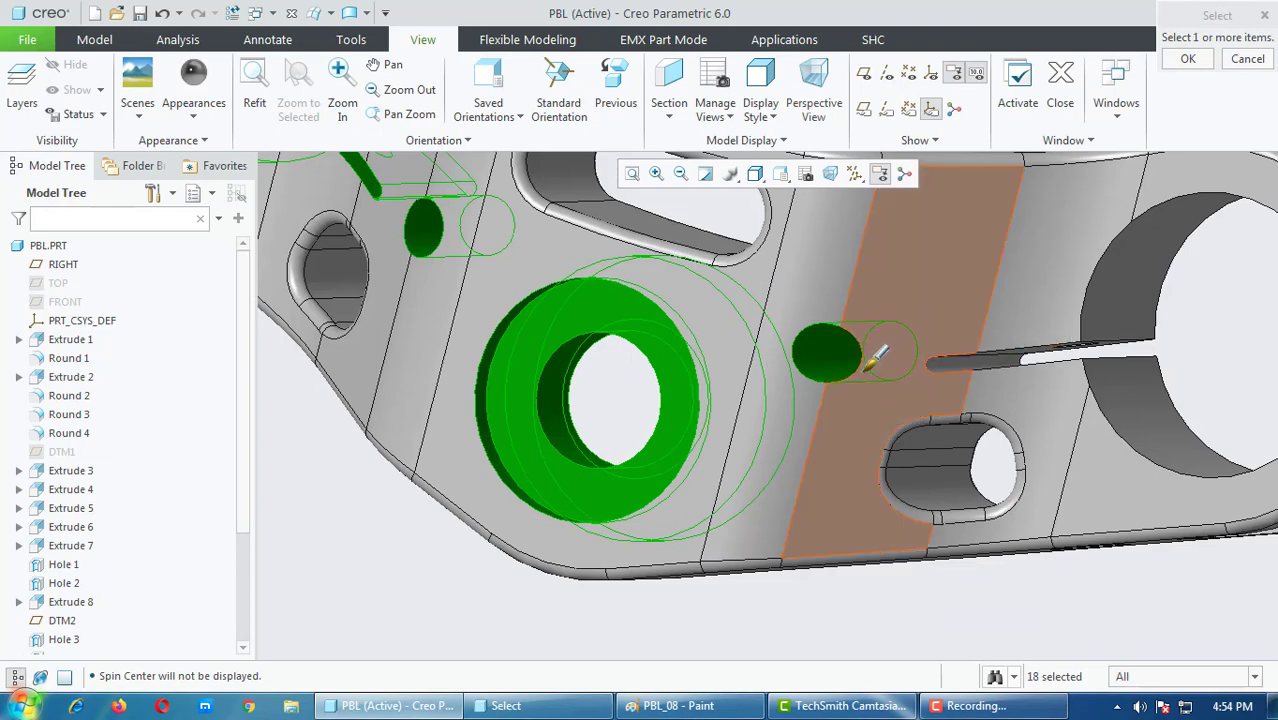
scroll(871, 348, "up", 3)
mouse_move(960, 330)
middle_mouse_down()
mouse_move(1083, 325)
mouse_move(862, 508)
middle_mouse_up()
scroll(1083, 325, "down", 3)
left_click(1083, 330)
Step: Add the thin slot's surfaces and the right slot's face to the selection
scroll(800, 430, "down", 3)
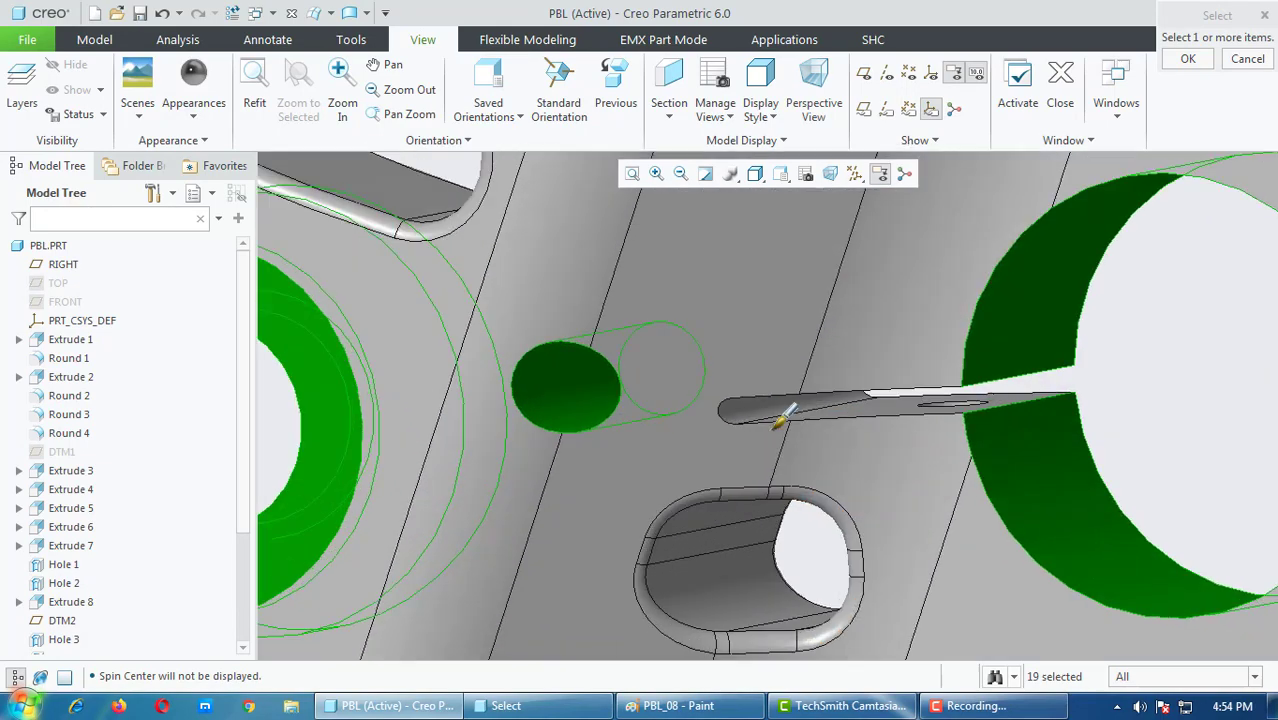
scroll(699, 379, "down", 2)
scroll(722, 365, "down", 2)
left_click(722, 365)
left_click(1030, 392)
scroll(1004, 371, "up", 1)
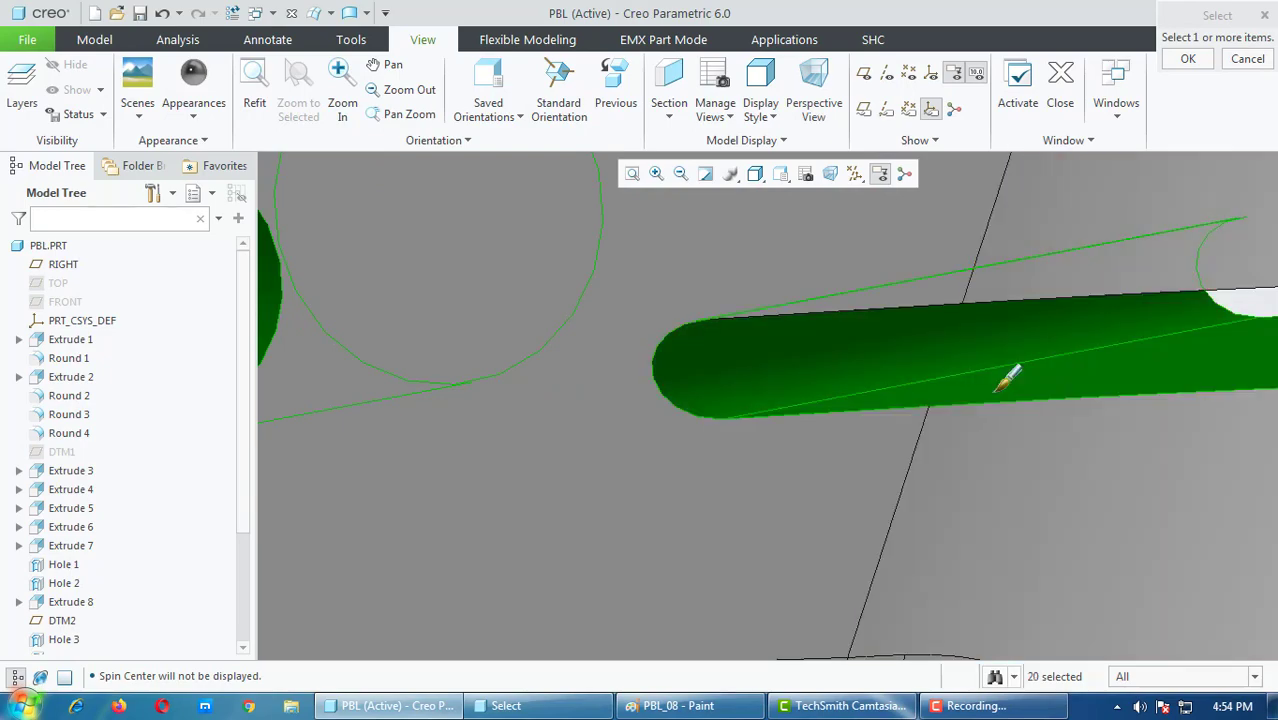
scroll(884, 385, "up", 2)
scroll(884, 380, "up", 2)
scroll(938, 368, "up", 2)
middle_click_drag(938, 368, 884, 342)
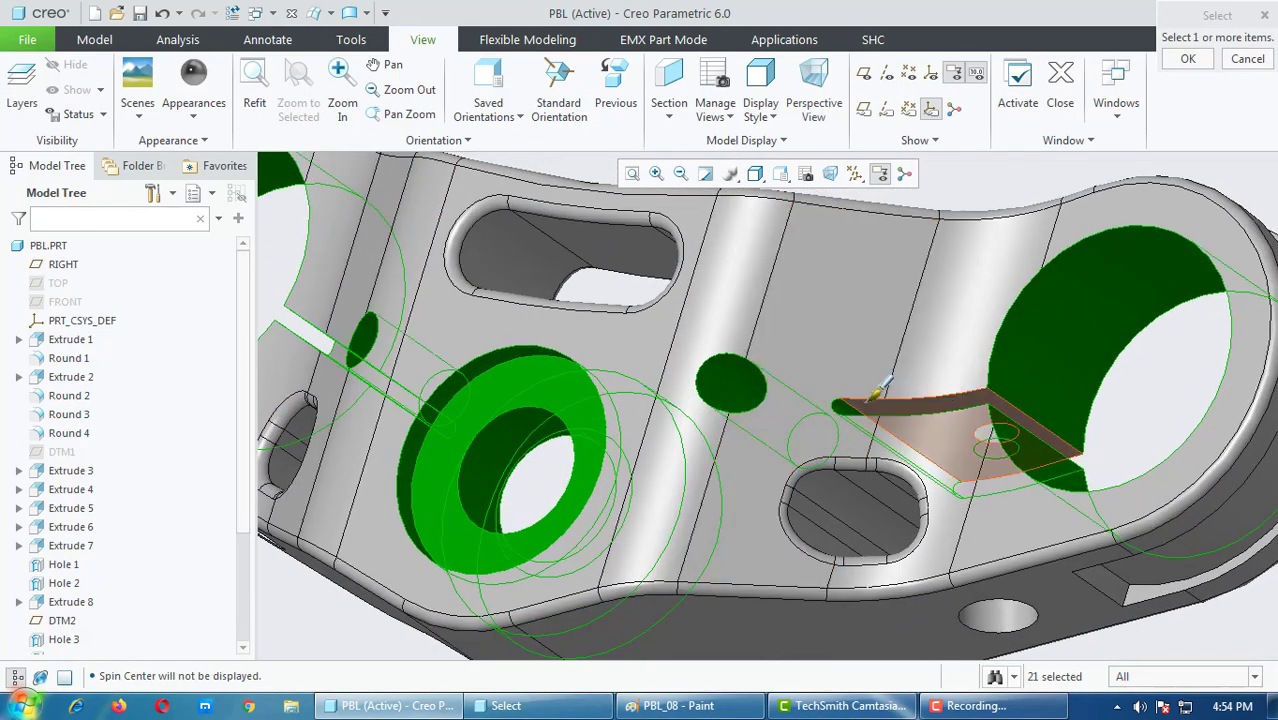
scroll(907, 399, "down", 4)
left_click(968, 388)
Step: Add the side hole's ring and inner surfaces, then confirm to apply silver-satin to all 32 surfaces
scroll(964, 365, "up", 3)
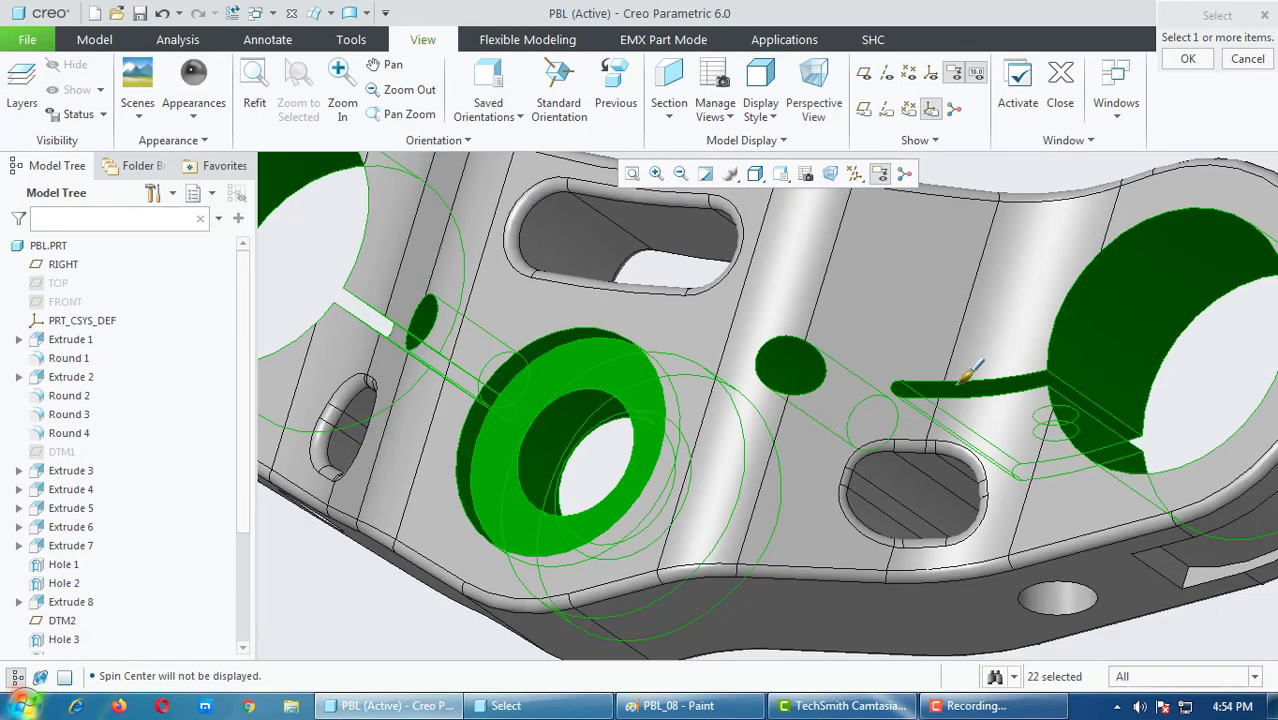
scroll(964, 365, "up", 2)
mouse_move(964, 365)
middle_mouse_down()
mouse_move(964, 434)
mouse_move(982, 308)
mouse_move(964, 371)
mouse_move(1048, 387)
mouse_move(993, 266)
mouse_move(1013, 305)
mouse_move(1000, 320)
middle_mouse_up()
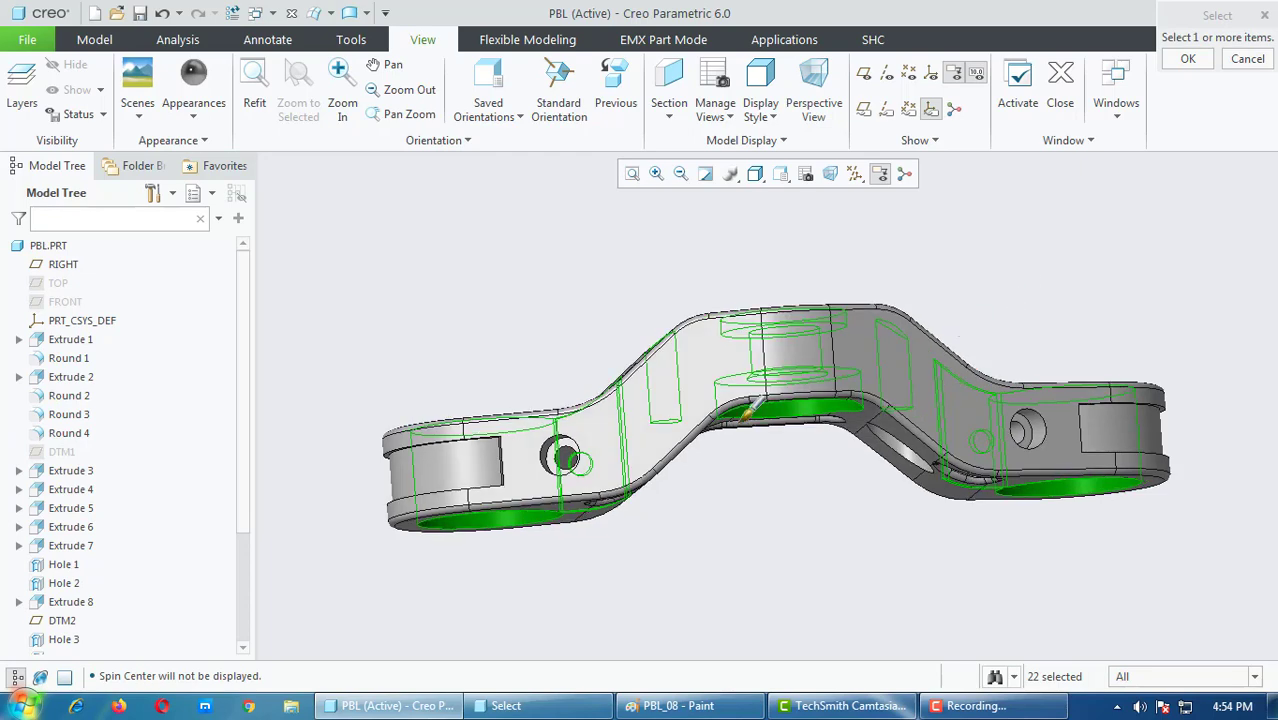
scroll(557, 459, "down", 3)
scroll(557, 459, "down", 3)
scroll(557, 459, "down", 2)
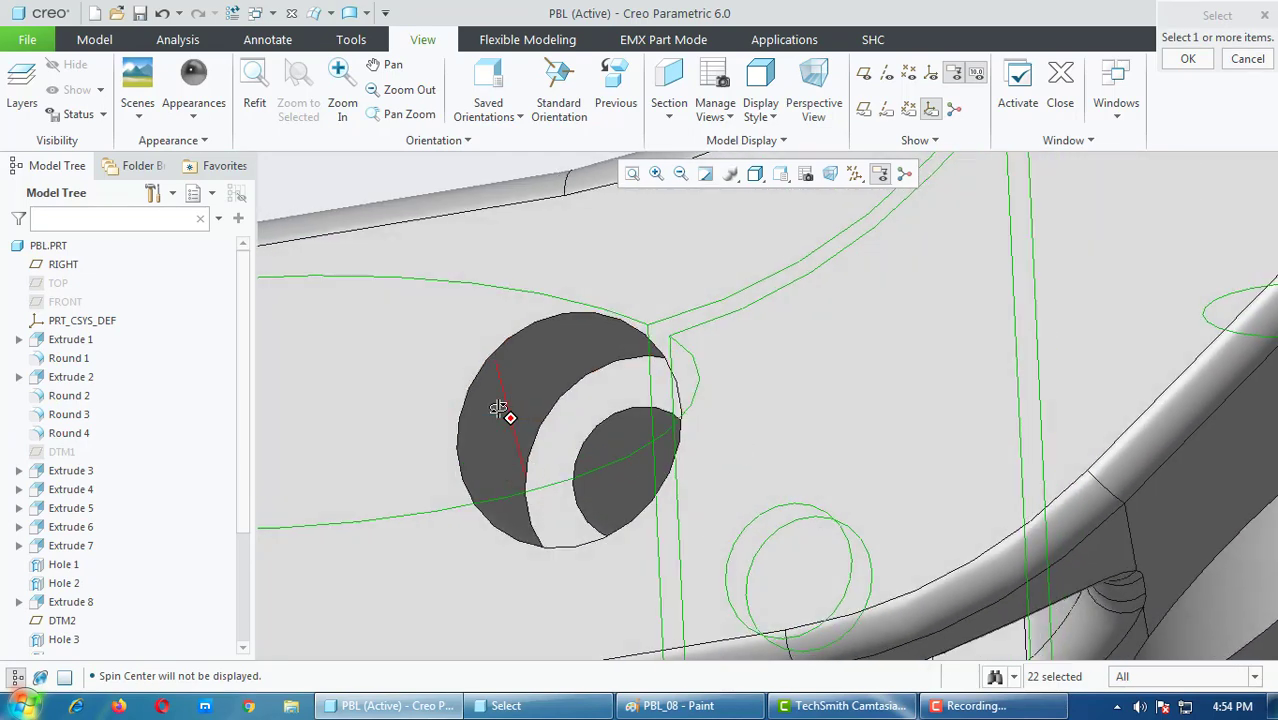
left_click(518, 370, "ctrl")
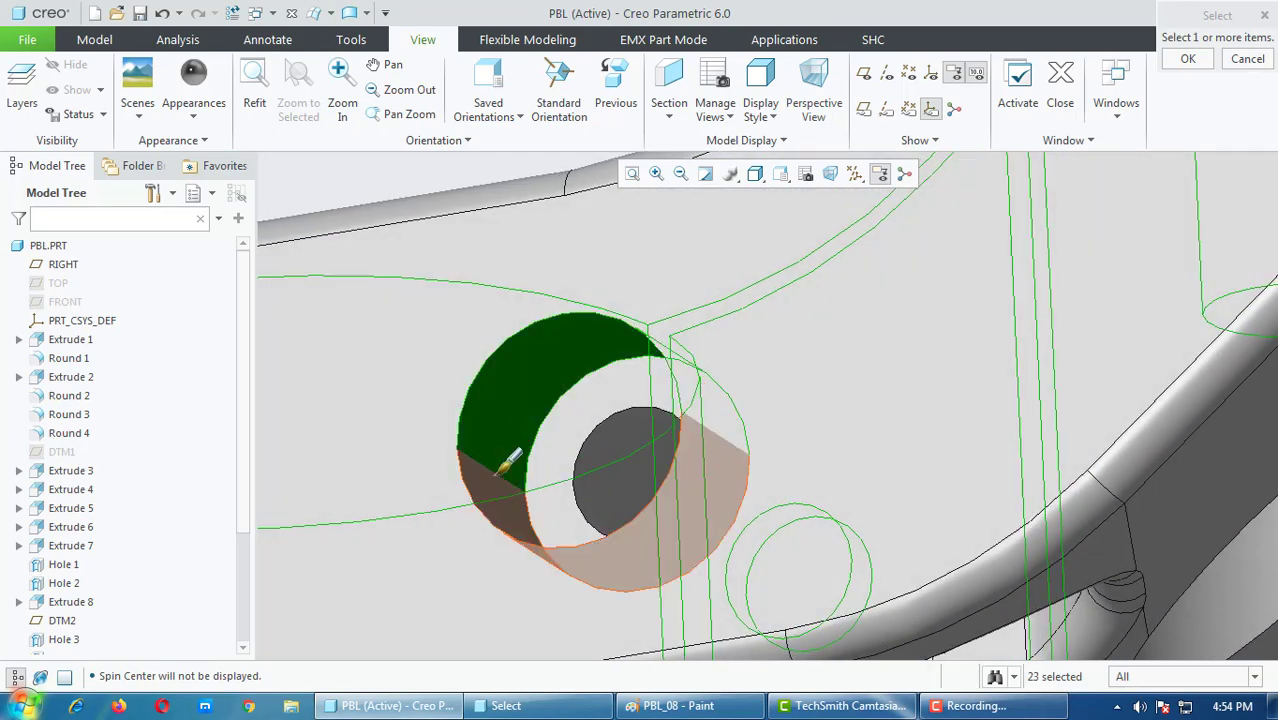
left_click(568, 438, "ctrl")
left_click(615, 495, "ctrl")
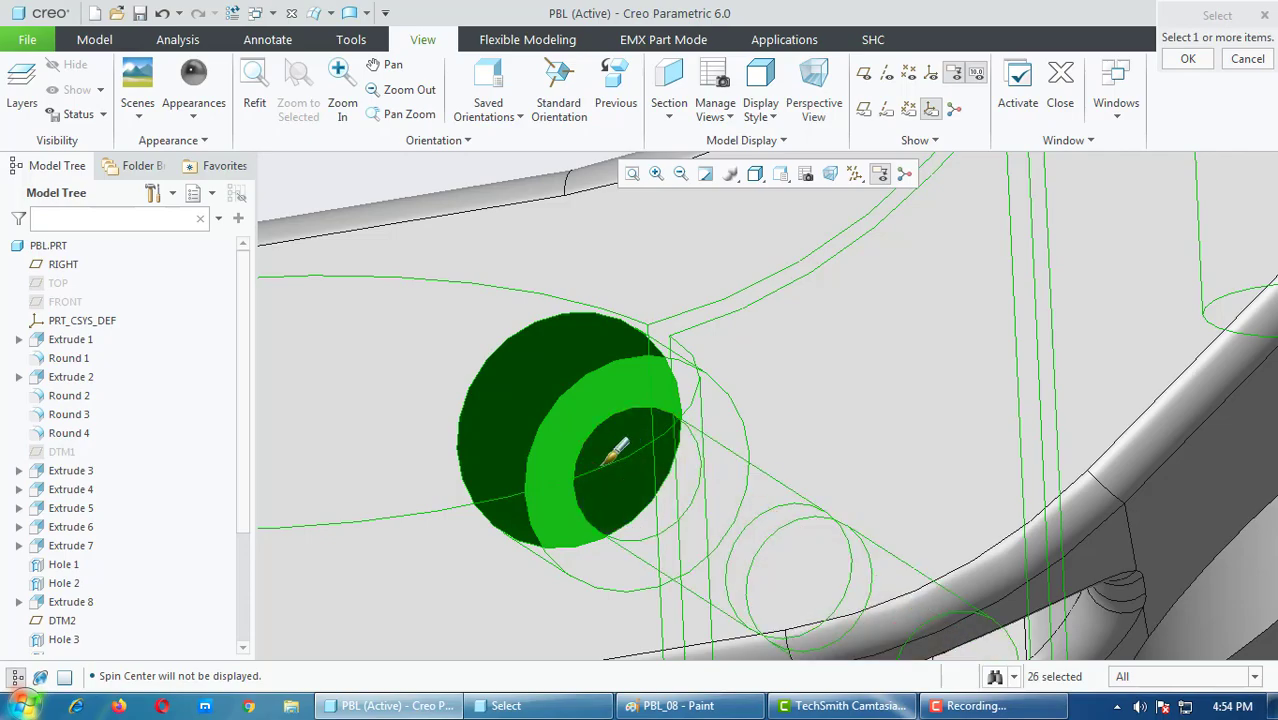
scroll(620, 460, "up", 2)
scroll(630, 440, "up", 2)
mouse_move(630, 432)
middle_mouse_down()
mouse_move(673, 485)
mouse_move(665, 514)
mouse_move(650, 479)
mouse_move(617, 500)
mouse_move(1183, 357)
middle_mouse_up()
scroll(1000, 380, "down", 2)
scroll(950, 415, "down", 2)
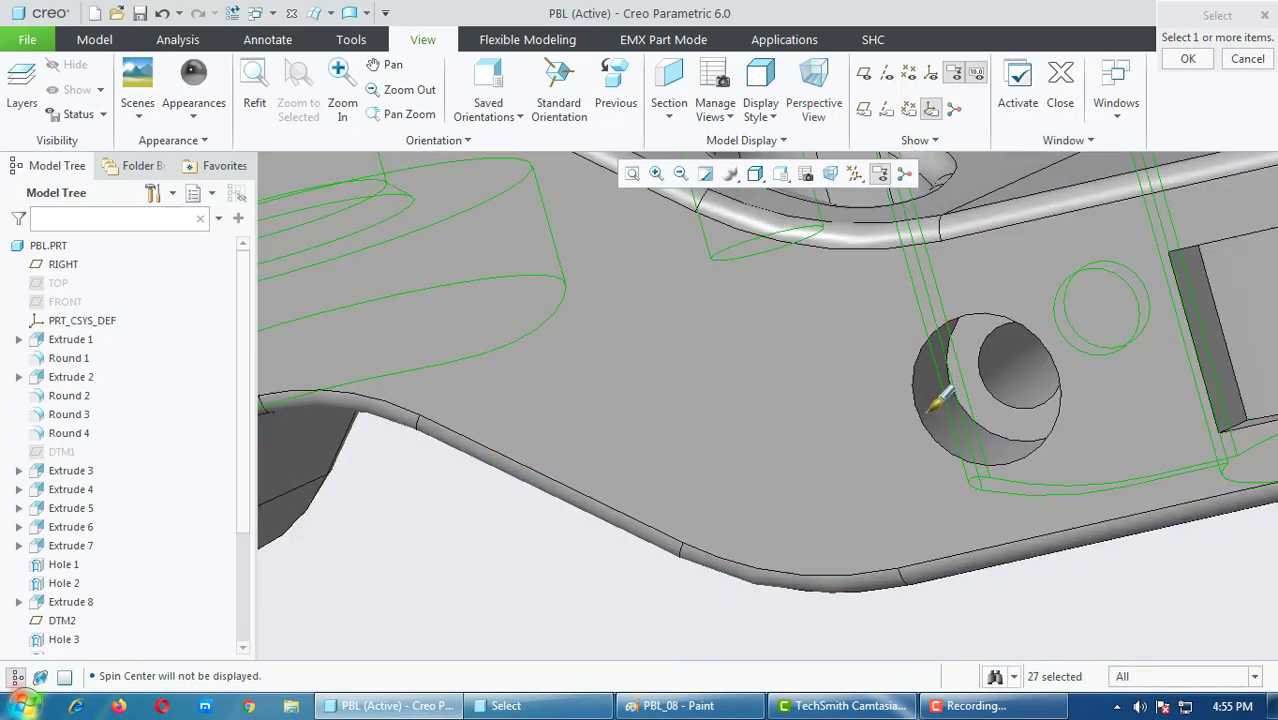
scroll(968, 418, "down", 2)
left_click(945, 397, "ctrl")
left_click(950, 334, "ctrl")
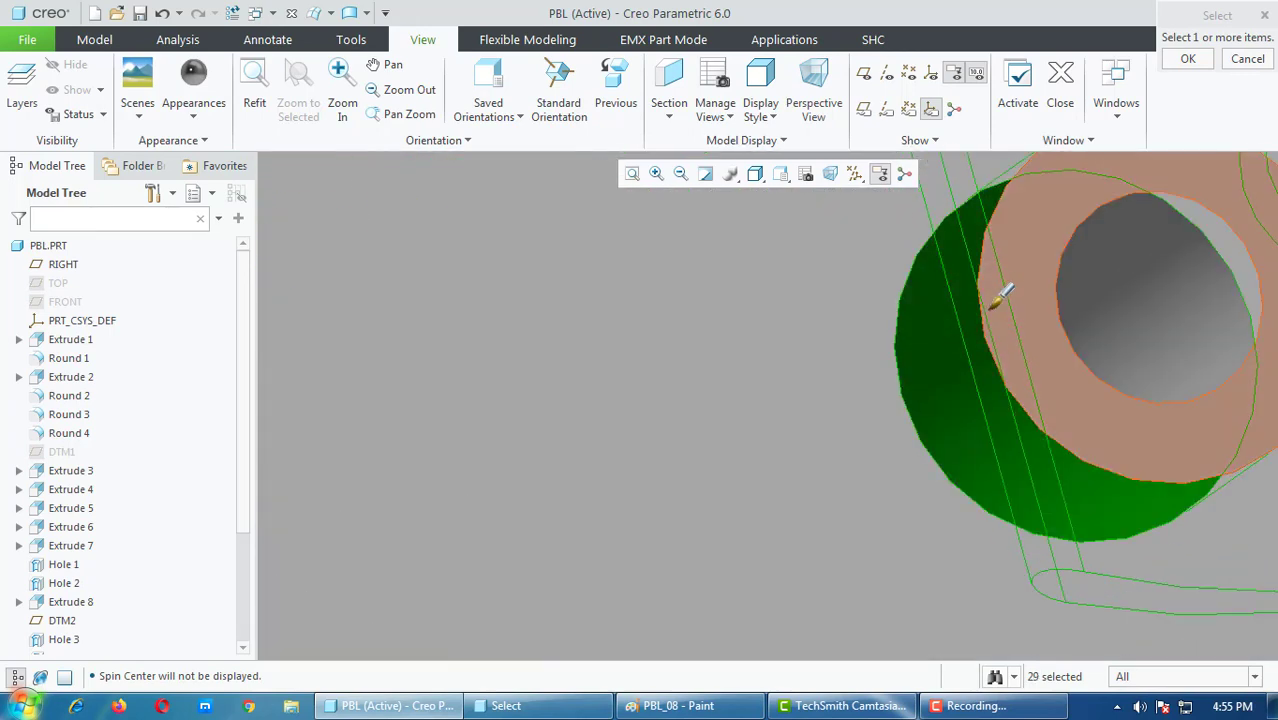
left_click(1178, 288, "ctrl")
left_click(1127, 234, "ctrl")
left_click(1064, 351, "ctrl")
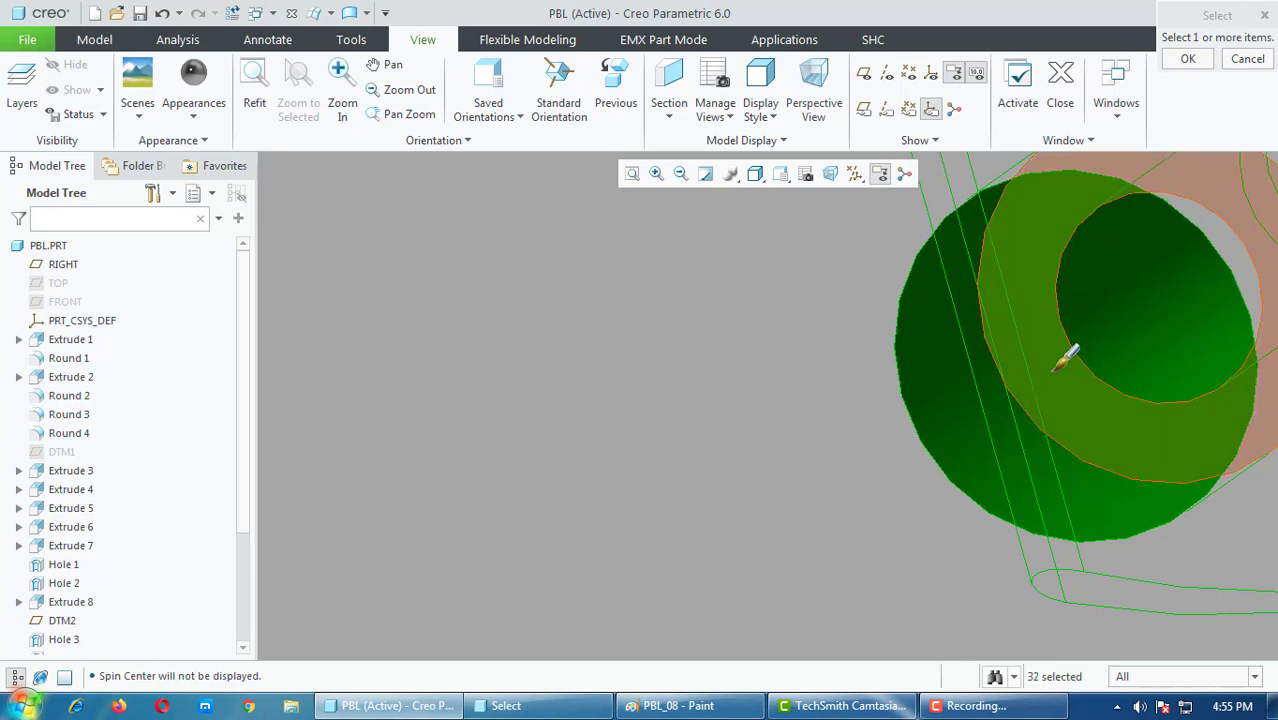
scroll(1062, 345, "up", 3)
scroll(1062, 345, "up", 3)
mouse_move(1062, 345)
middle_mouse_down()
mouse_move(993, 379)
mouse_move(1015, 378)
middle_mouse_up()
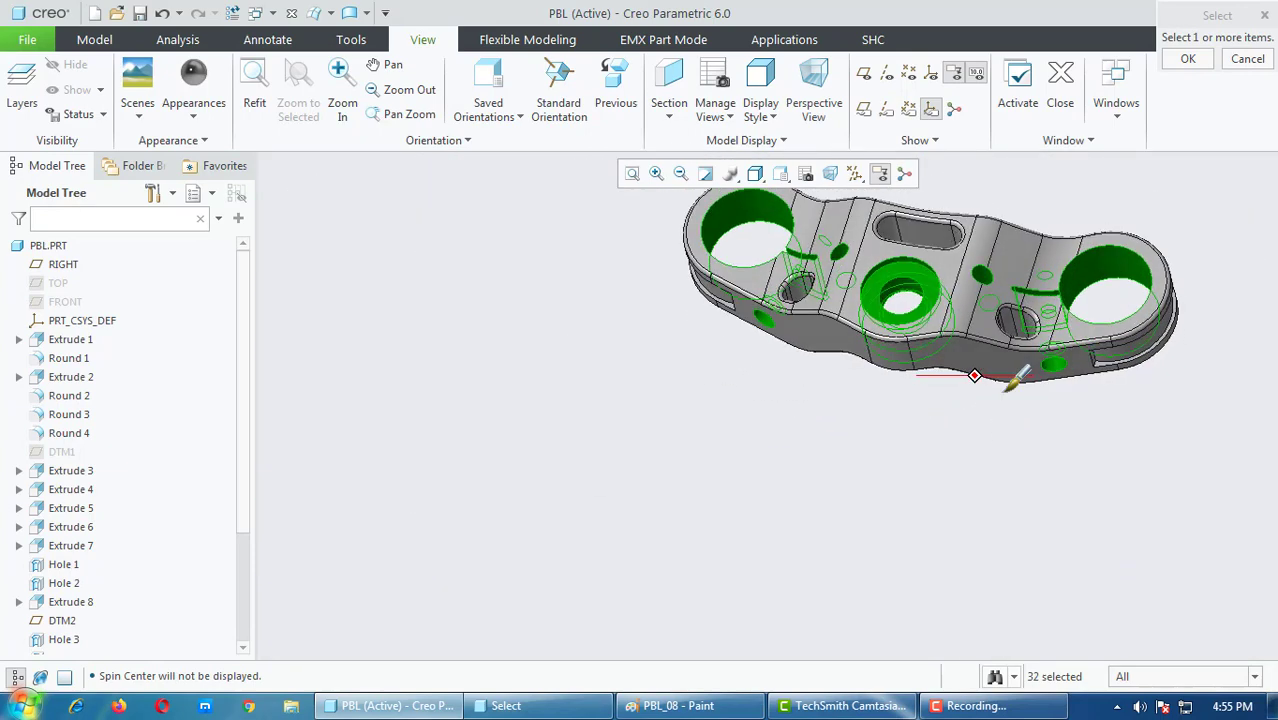
scroll(997, 190, "down", 3)
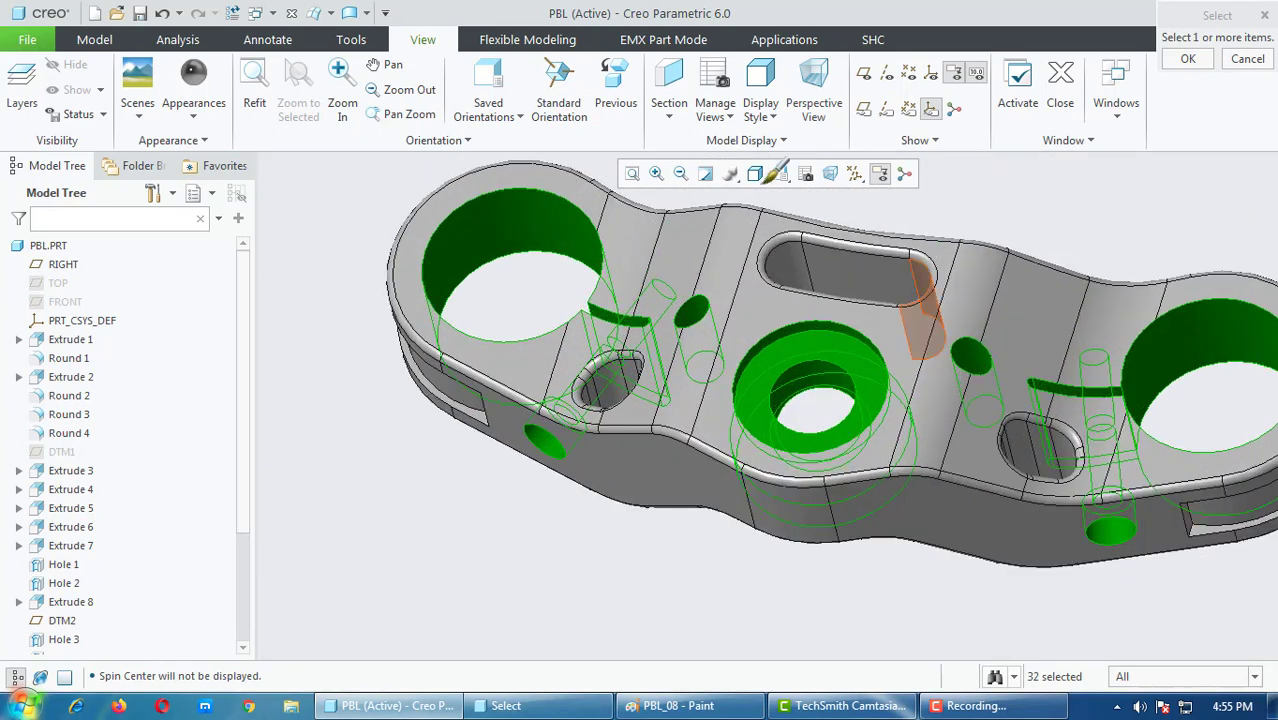
left_click(1190, 64)
scroll(665, 510, "up", 1)
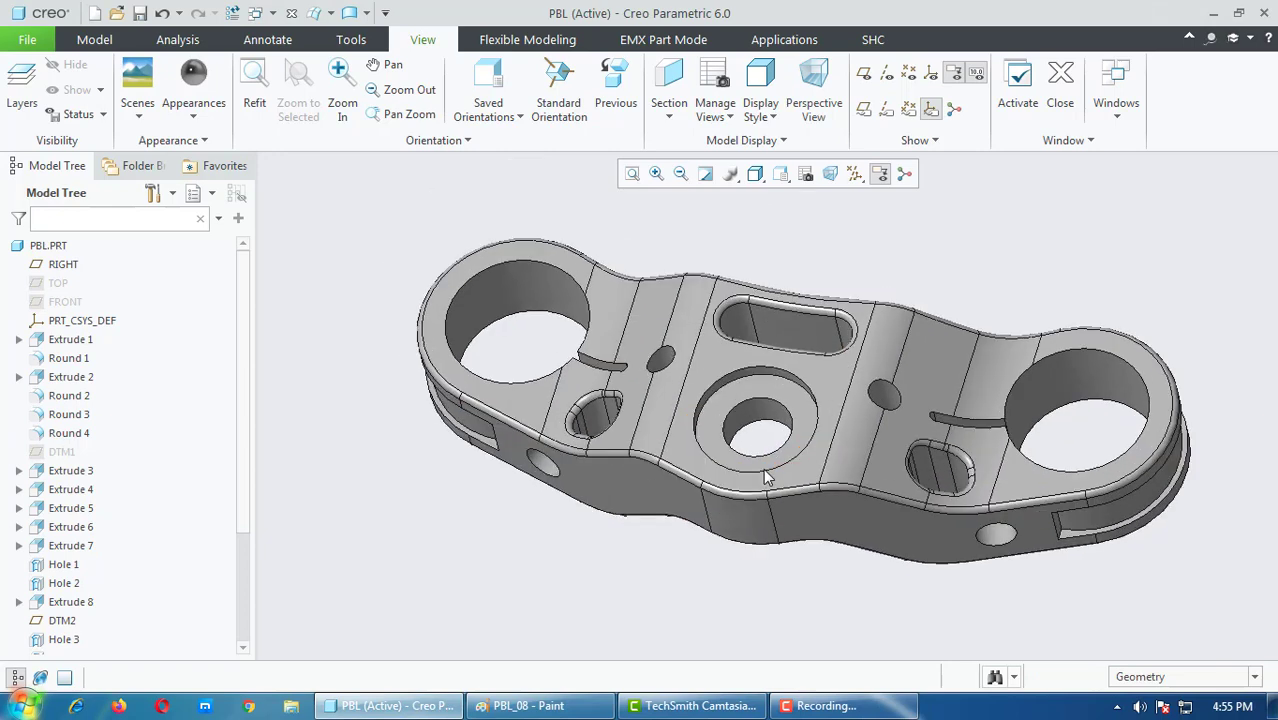
Step: Start Render Studio's real-time rendering and orbit the part to view its metallic finish
left_click(775, 42)
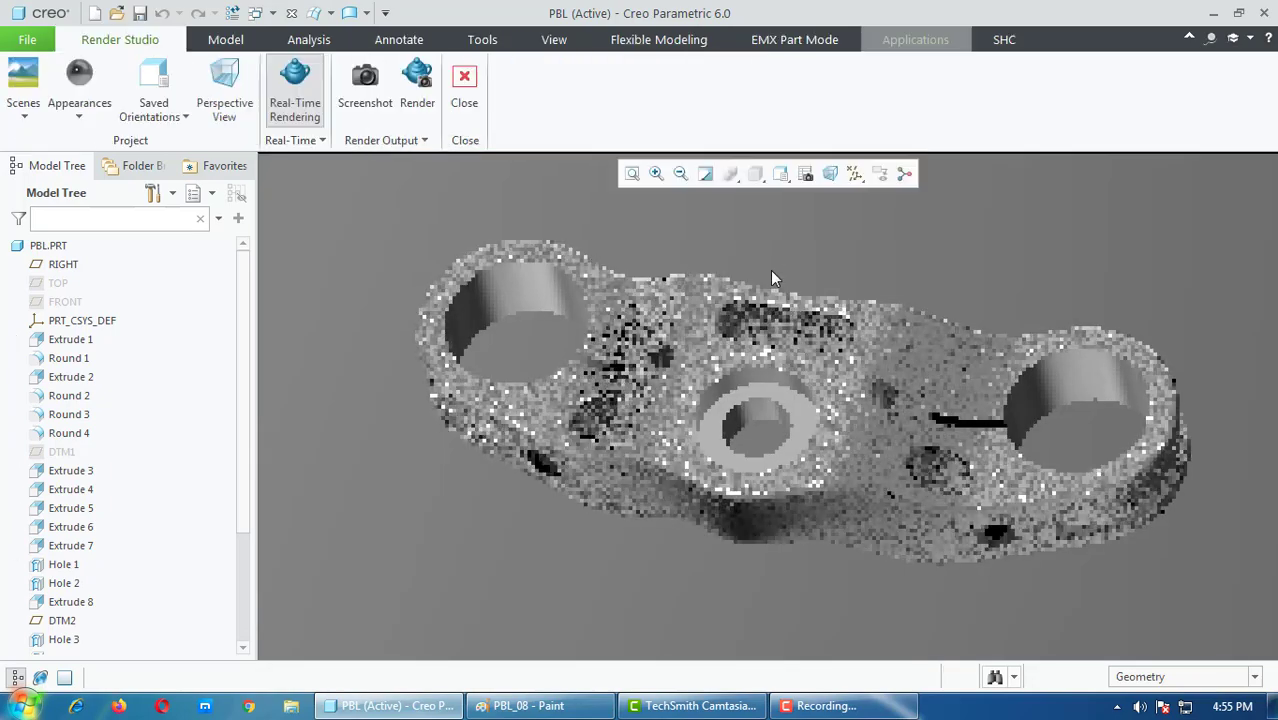
mouse_move(875, 265)
middle_mouse_down()
mouse_move(847, 320)
mouse_move(834, 496)
middle_mouse_up()
mouse_move(937, 515)
middle_mouse_down()
mouse_move(935, 503)
mouse_move(1110, 539)
mouse_move(862, 517)
middle_mouse_up()
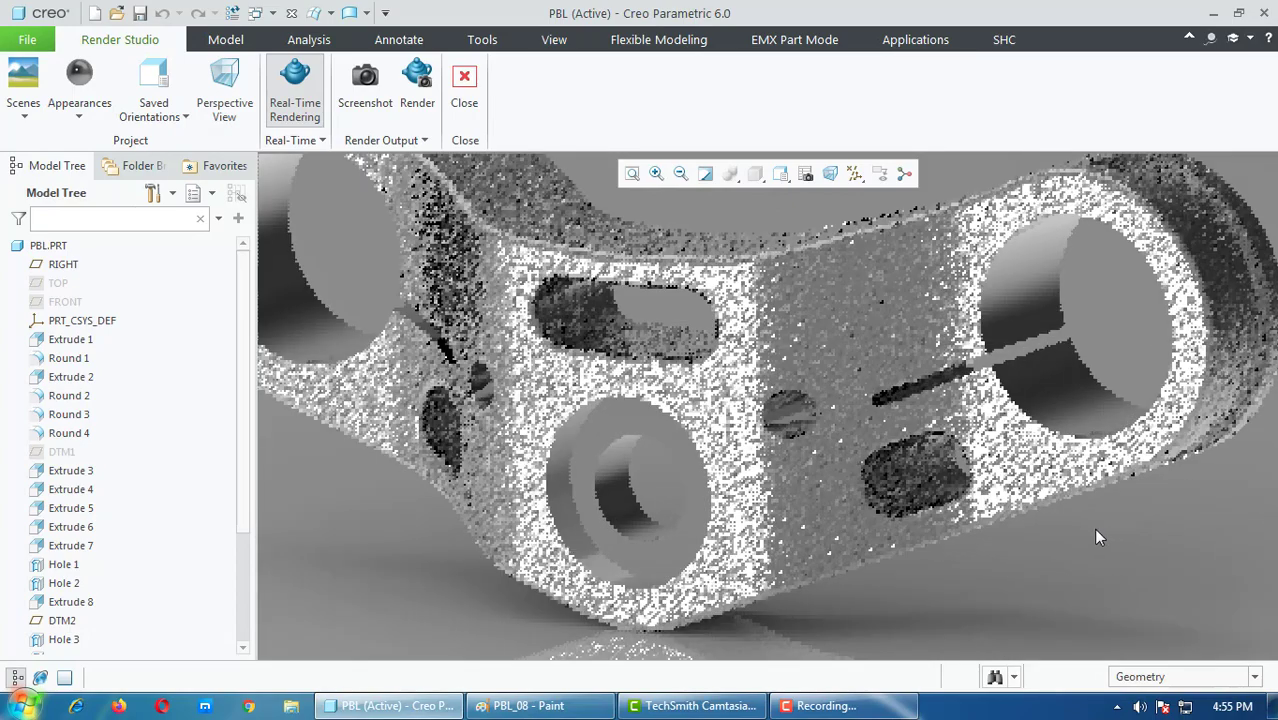